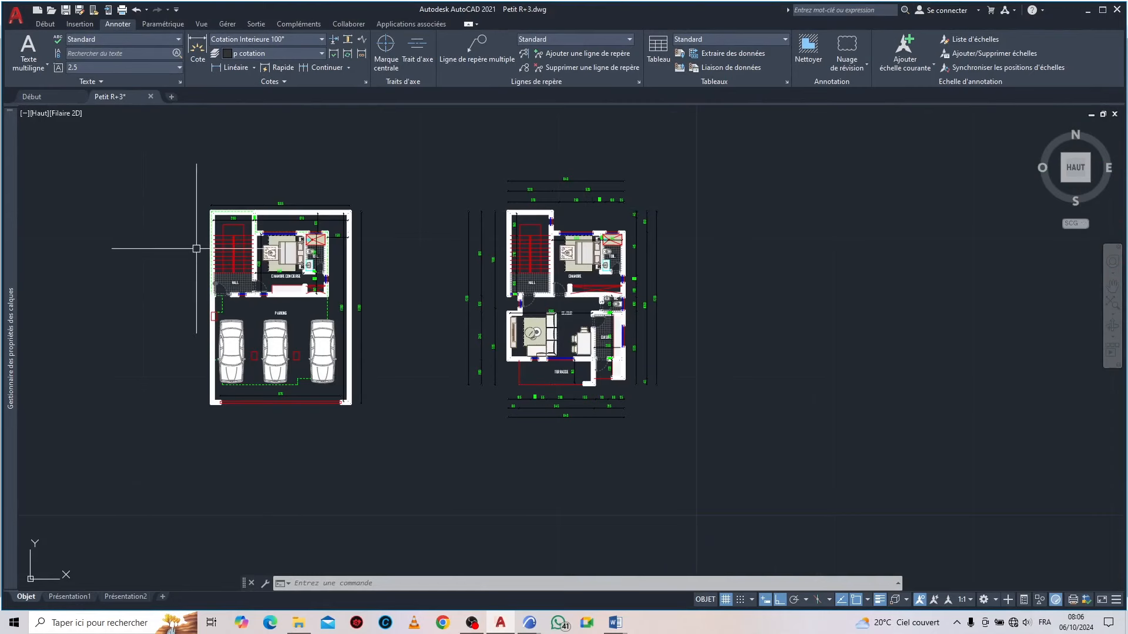
Examine the ground-floor plan with its stairs, hall, concierge bedroom, toilet, three-car parking area and dimensions
{"action": "scroll", "coordinate": [196, 249], "scroll_direction": "up", "scroll_amount": 4}
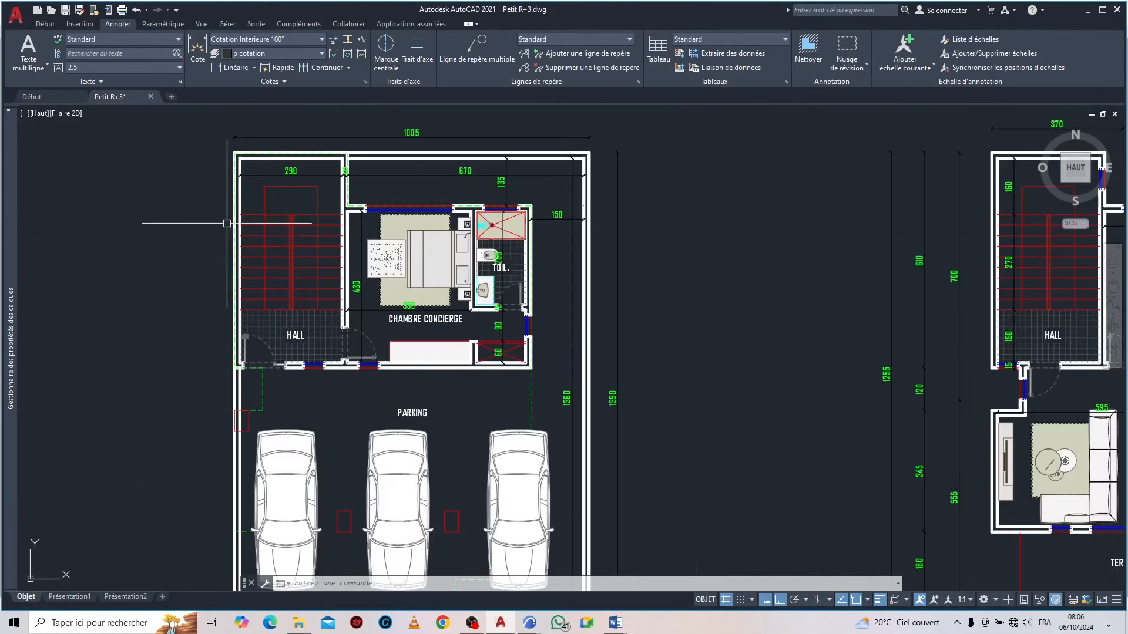
{"action": "scroll", "coordinate": [414, 136], "scroll_direction": "up", "scroll_amount": 2}
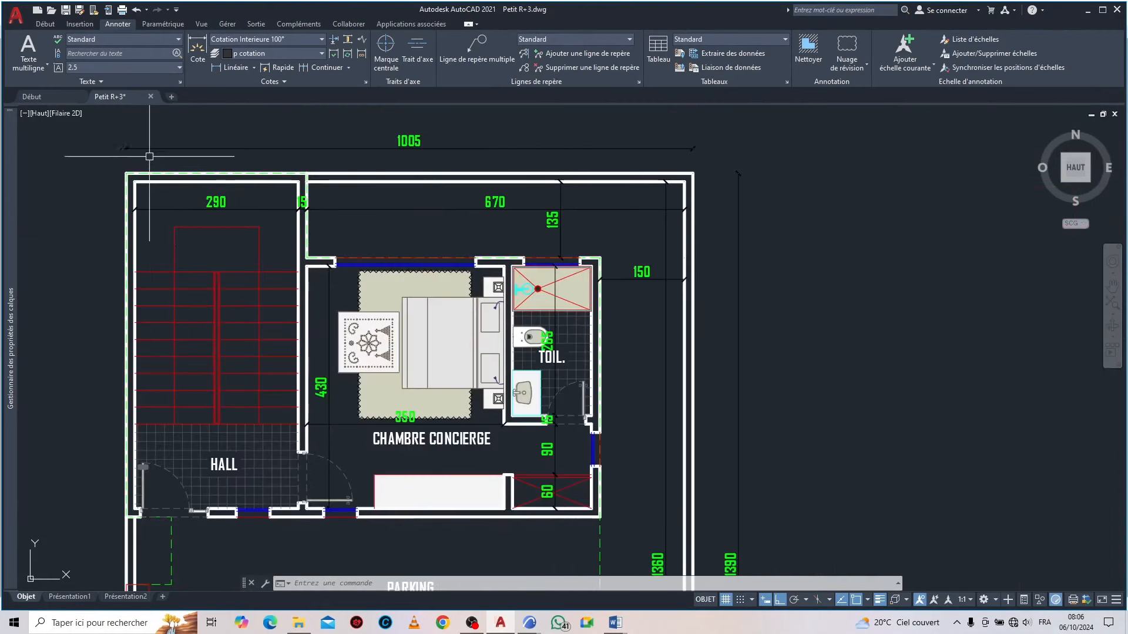
{"action": "scroll", "coordinate": [447, 153], "scroll_direction": "down", "scroll_amount": 4}
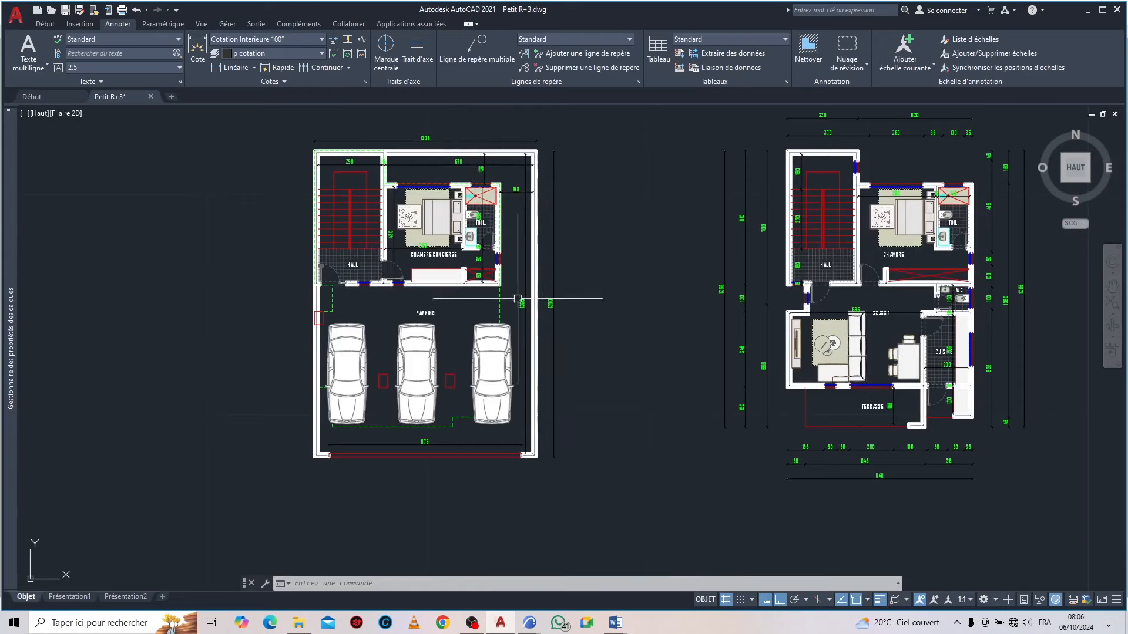
{"action": "scroll", "coordinate": [568, 324], "scroll_direction": "up", "scroll_amount": 6}
{"action": "scroll", "coordinate": [545, 273], "scroll_direction": "down", "scroll_amount": 7}
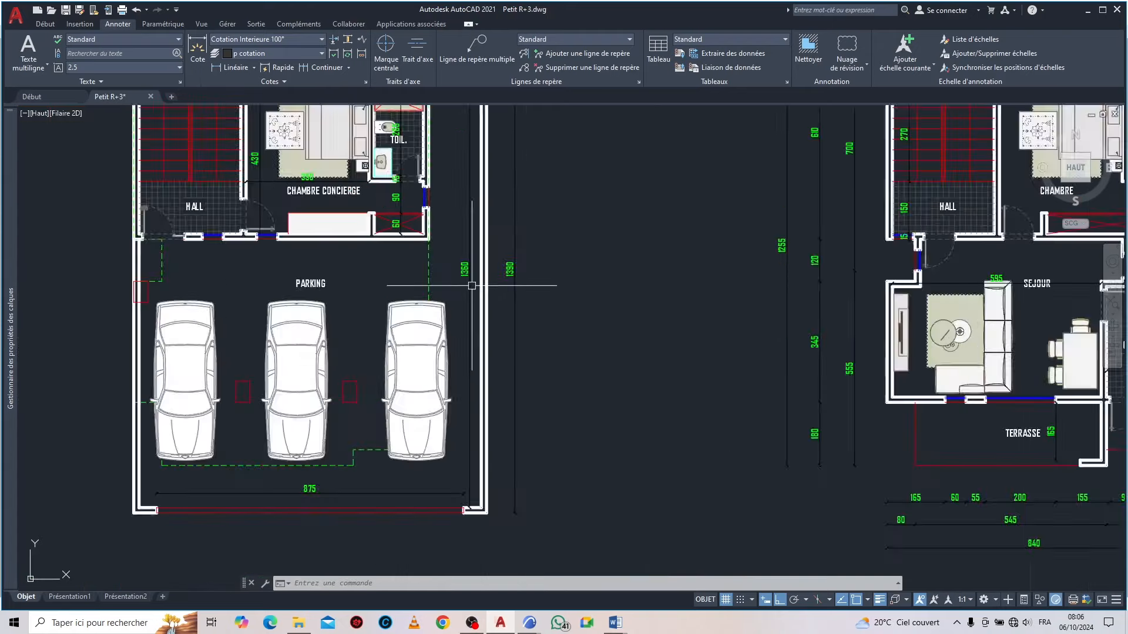
{"action": "scroll", "coordinate": [437, 206], "scroll_direction": "up", "scroll_amount": 5}
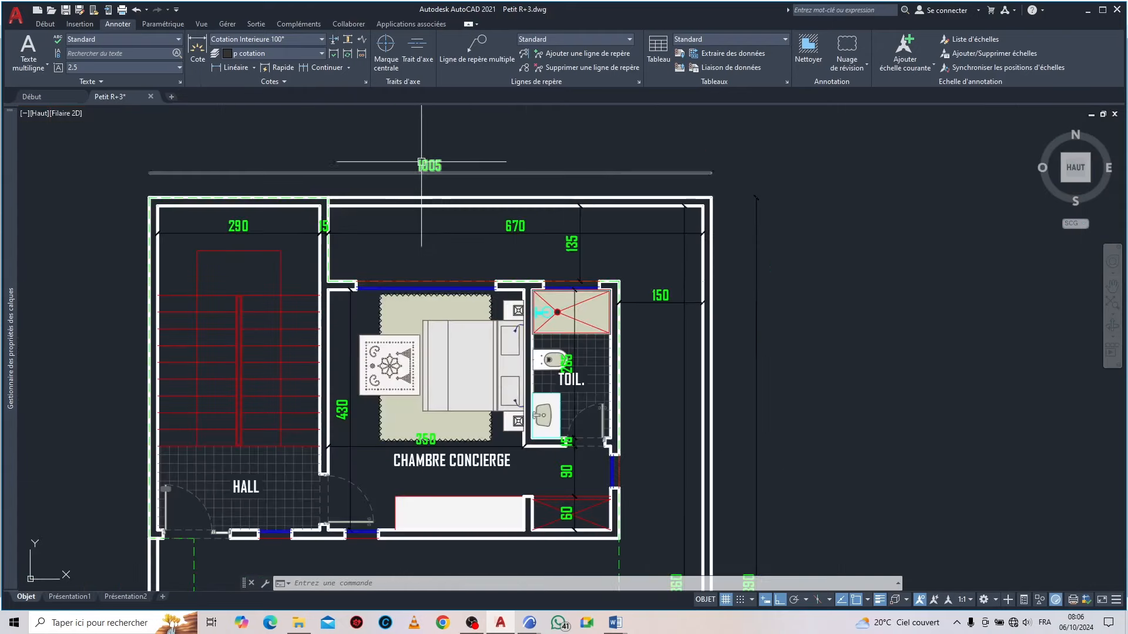
{"action": "scroll", "coordinate": [423, 163], "scroll_direction": "down", "scroll_amount": 3}
{"action": "scroll", "coordinate": [446, 229], "scroll_direction": "up", "scroll_amount": 4}
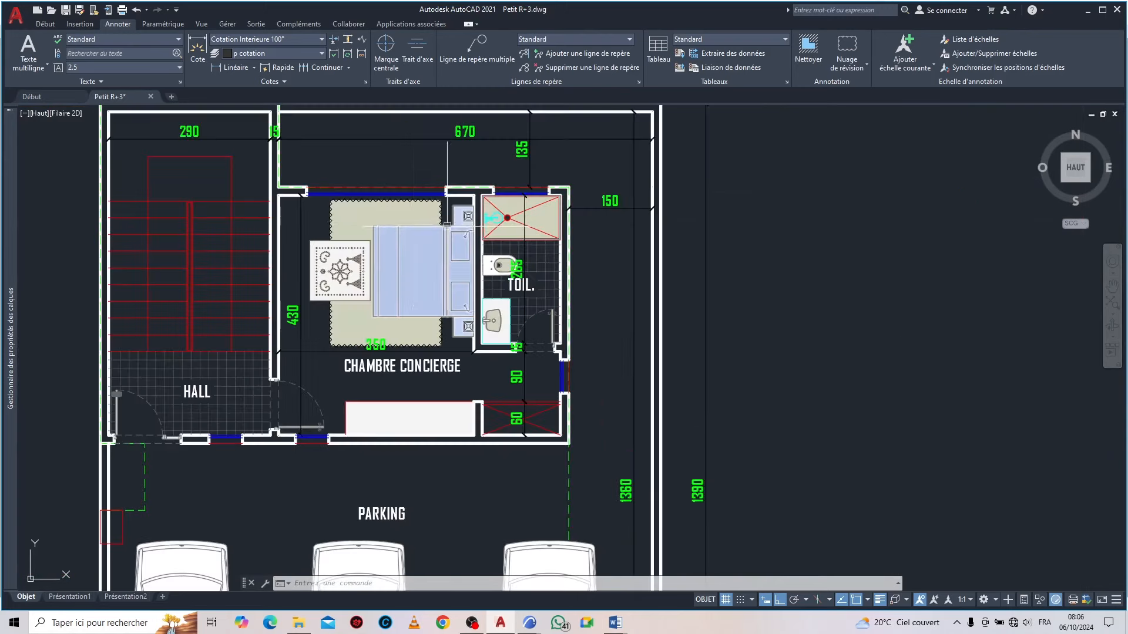
{"action": "scroll", "coordinate": [406, 223], "scroll_direction": "down", "scroll_amount": 4}
{"action": "scroll", "coordinate": [470, 235], "scroll_direction": "up", "scroll_amount": 5}
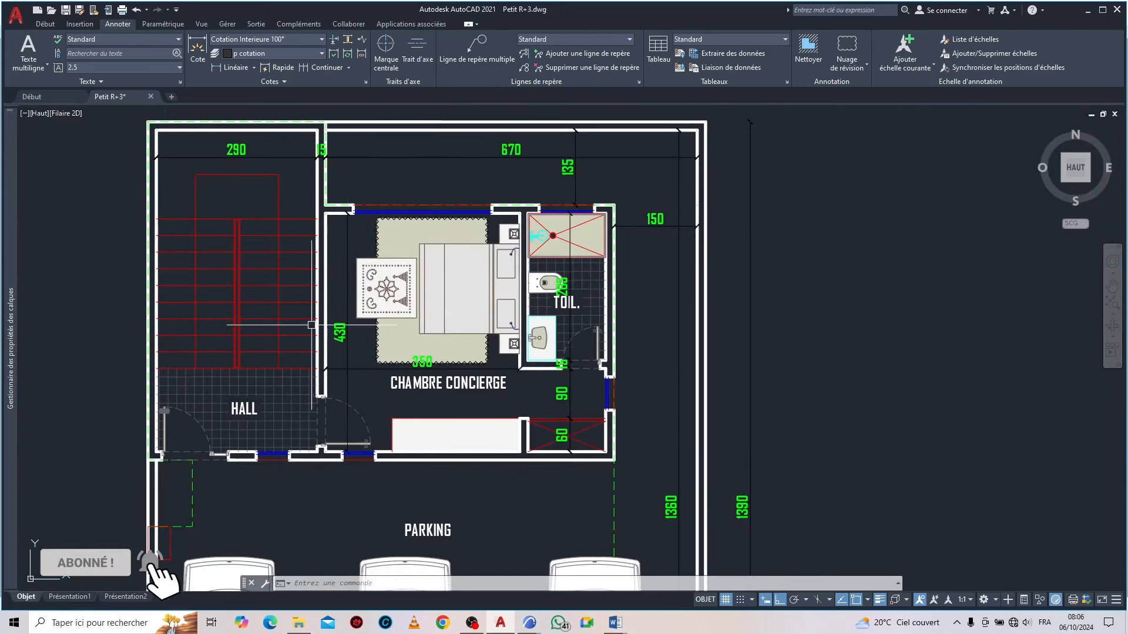
{"action": "scroll", "coordinate": [453, 417], "scroll_direction": "down", "scroll_amount": 6}
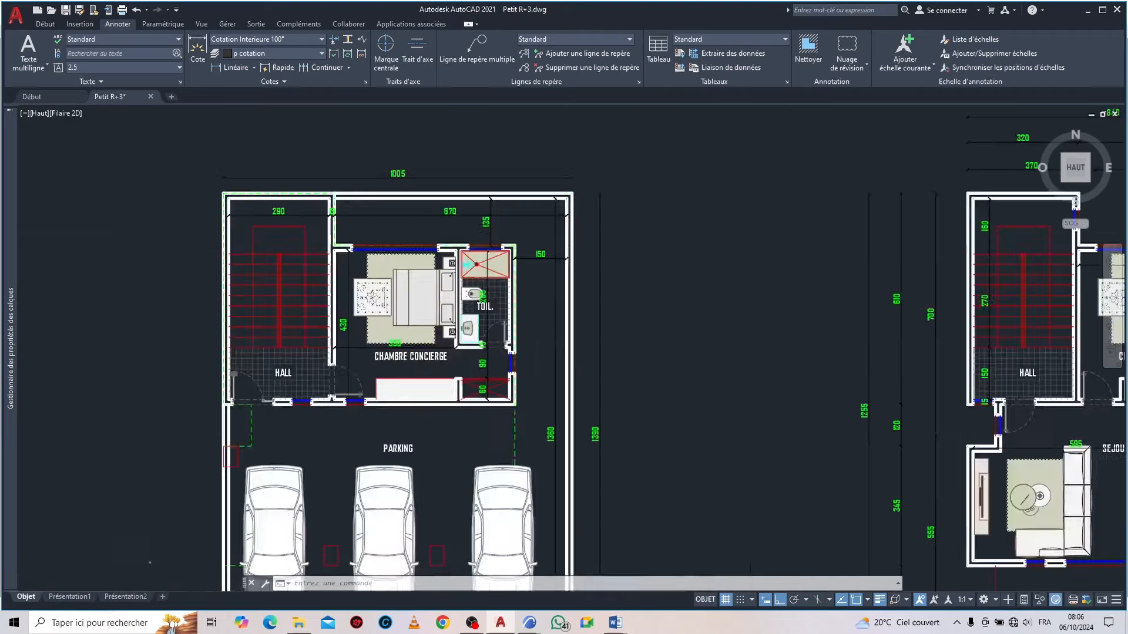
{"action": "scroll", "coordinate": [494, 282], "scroll_direction": "up", "scroll_amount": 6}
Examine the upper-floor plan's living room, kitchen, bedroom, toilet, WC, terrace and surrounding dimension lines
{"action": "scroll", "coordinate": [447, 271], "scroll_direction": "down", "scroll_amount": 2}
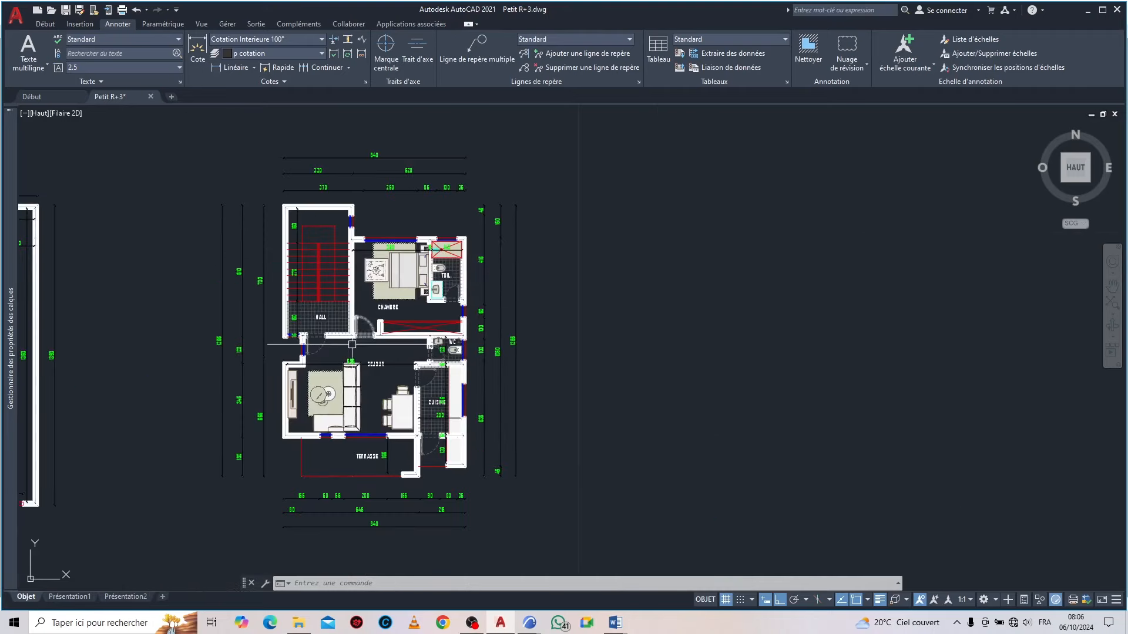
{"action": "scroll", "coordinate": [327, 346], "scroll_direction": "up", "scroll_amount": 2}
{"action": "scroll", "coordinate": [376, 473], "scroll_direction": "up", "scroll_amount": 2}
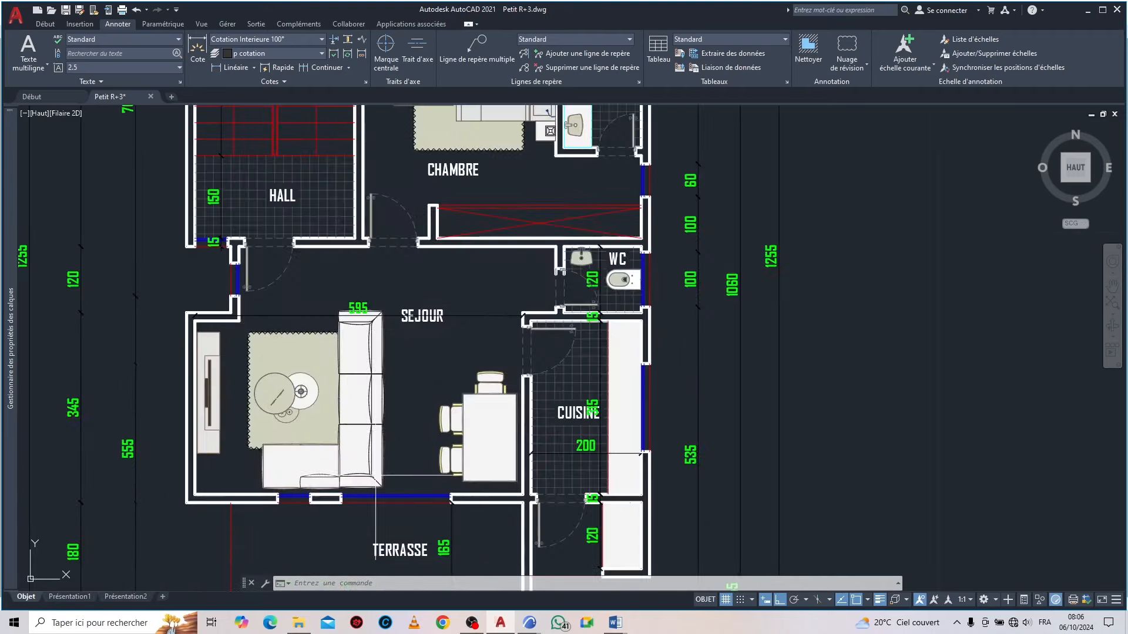
{"action": "scroll", "coordinate": [442, 305], "scroll_direction": "down", "scroll_amount": 2}
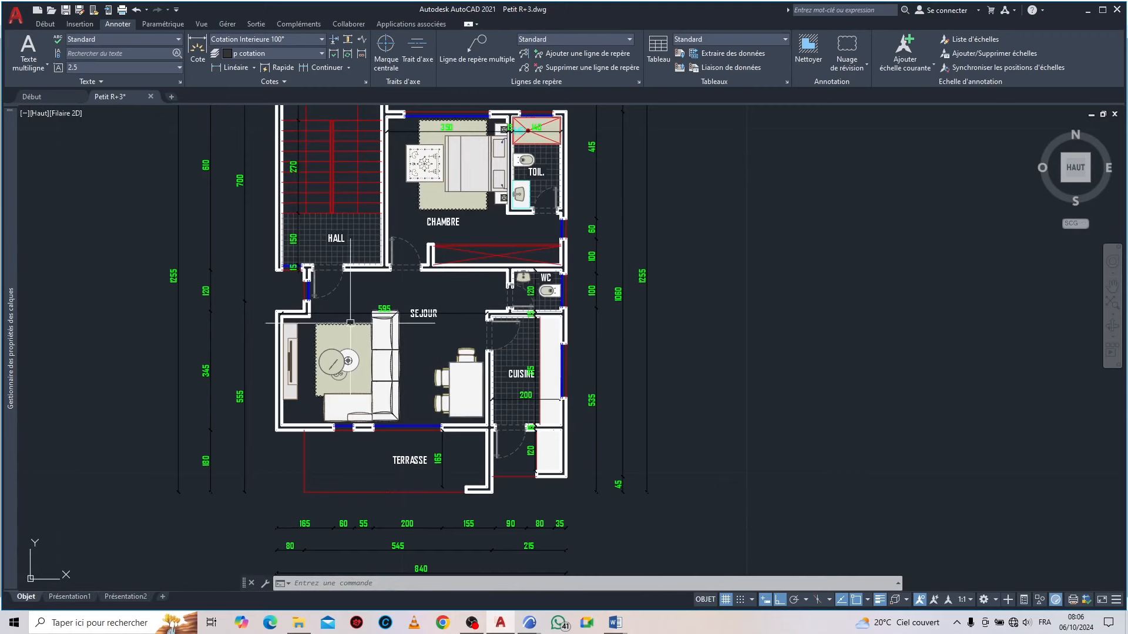
{"action": "scroll", "coordinate": [514, 358], "scroll_direction": "up", "scroll_amount": 2}
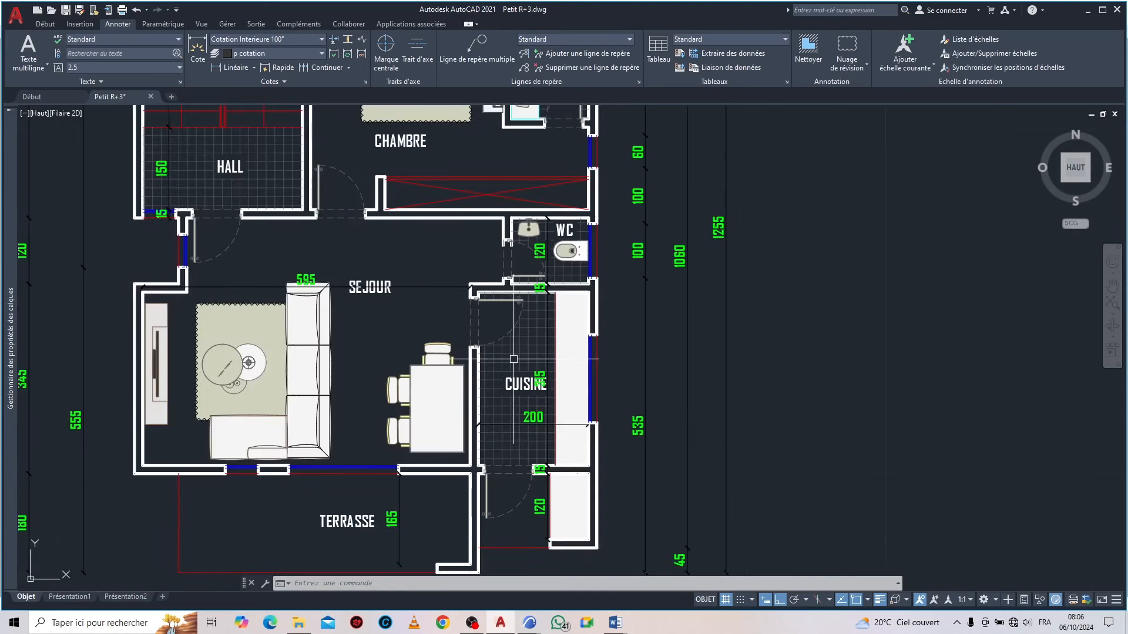
{"action": "scroll", "coordinate": [520, 293], "scroll_direction": "up", "scroll_amount": 1}
{"action": "scroll", "coordinate": [517, 306], "scroll_direction": "down", "scroll_amount": 4}
{"action": "scroll", "coordinate": [514, 337], "scroll_direction": "up", "scroll_amount": 3}
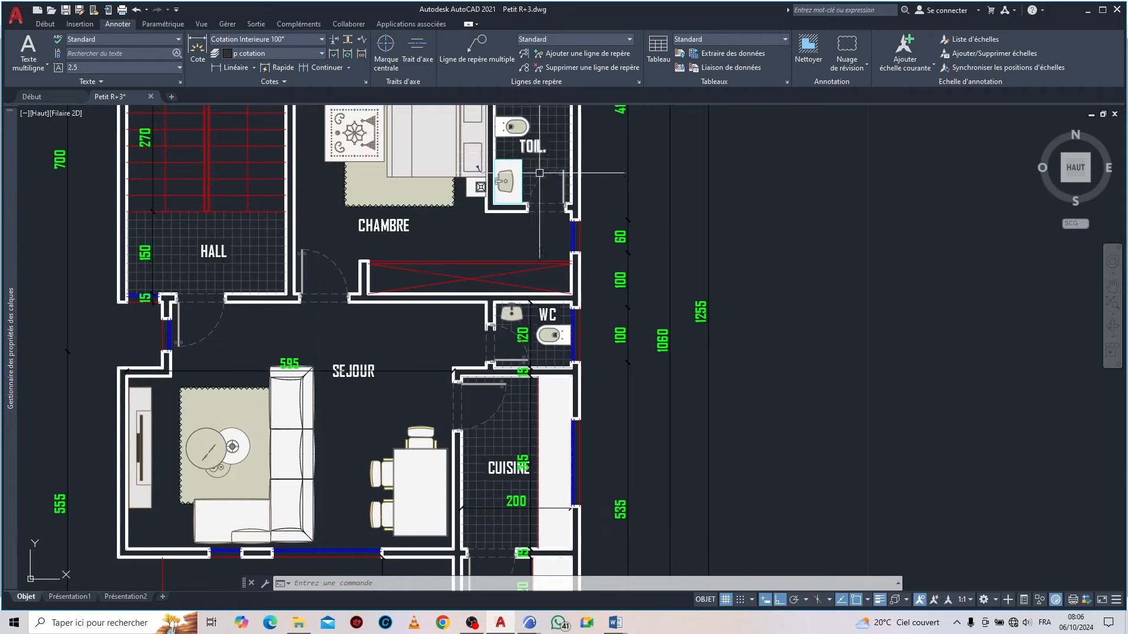
{"action": "scroll", "coordinate": [346, 389], "scroll_direction": "down", "scroll_amount": 3}
{"action": "scroll", "coordinate": [346, 389], "scroll_direction": "up", "scroll_amount": 3}
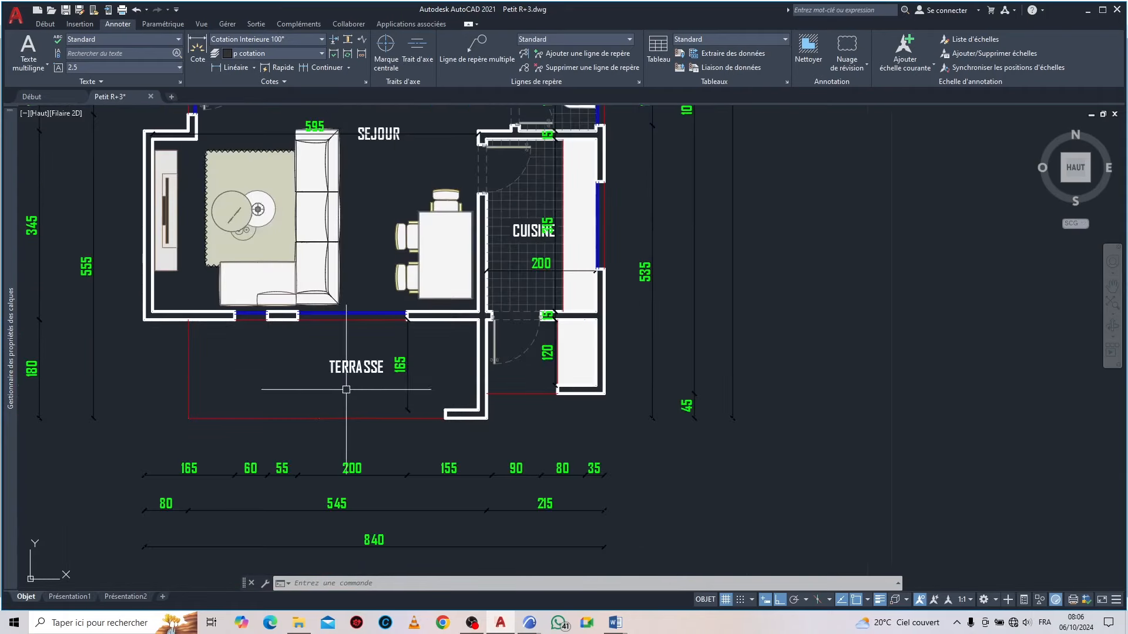
{"action": "scroll", "coordinate": [504, 365], "scroll_direction": "down", "scroll_amount": 4}
{"action": "scroll", "coordinate": [340, 245], "scroll_direction": "up", "scroll_amount": 1}
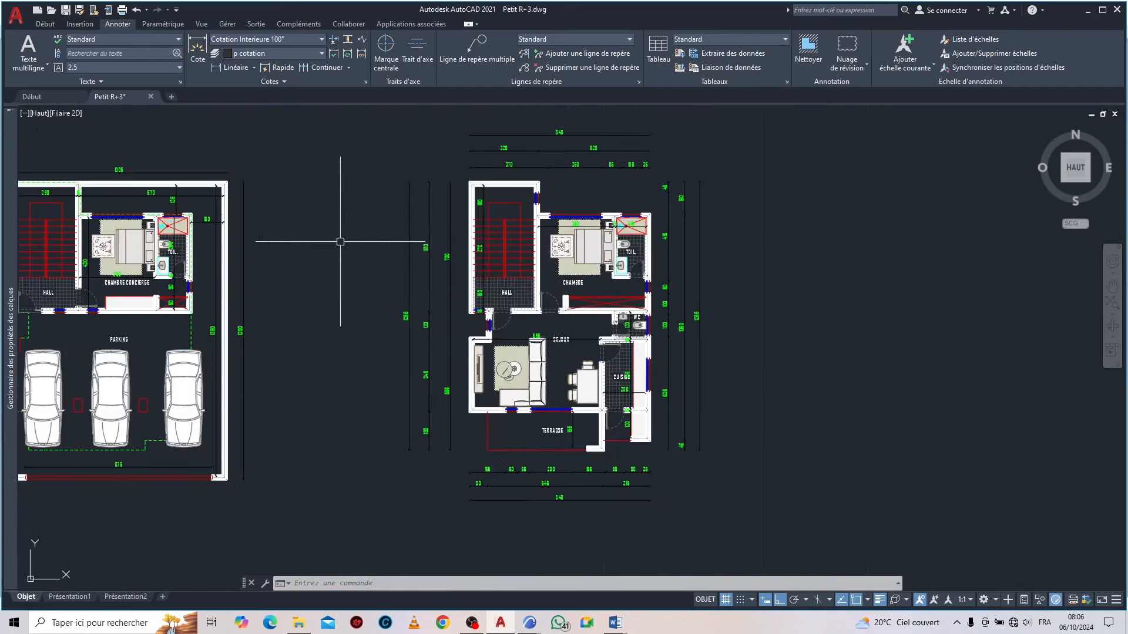
Compare the ground-floor and upper-floor plans, checking the concierge bedroom area and the upper floor's exterior dimensions
{"action": "scroll", "coordinate": [526, 250], "scroll_direction": "down", "scroll_amount": 1}
{"action": "scroll", "coordinate": [327, 244], "scroll_direction": "down", "scroll_amount": 1}
{"action": "scroll", "coordinate": [419, 252], "scroll_direction": "up", "scroll_amount": 8}
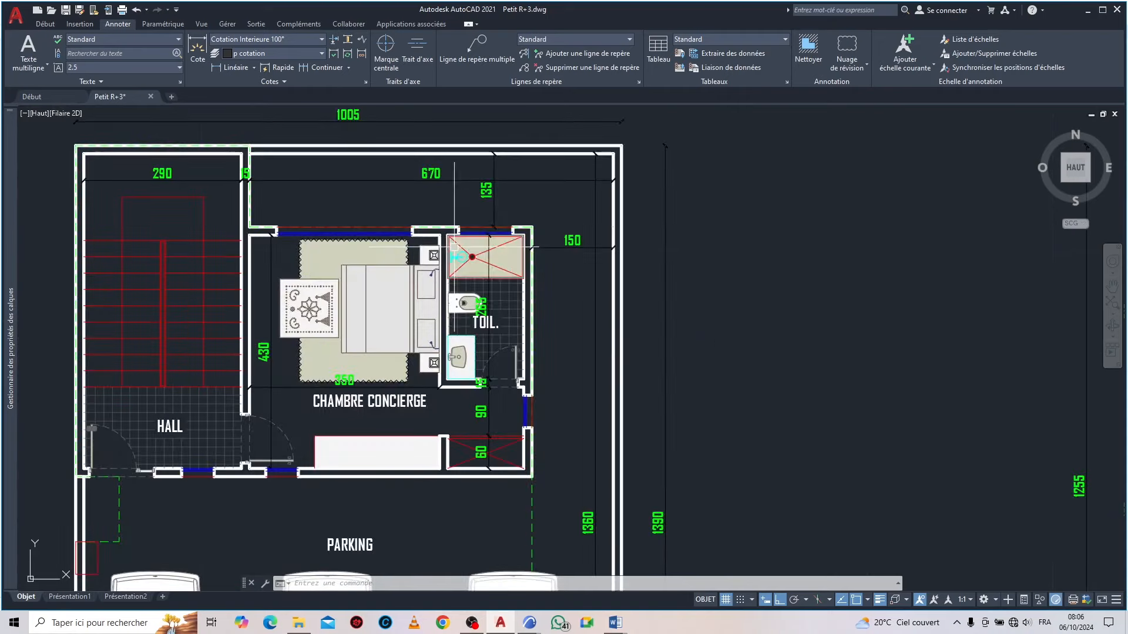
{"action": "scroll", "coordinate": [426, 241], "scroll_direction": "down", "scroll_amount": 2}
{"action": "scroll", "coordinate": [425, 246], "scroll_direction": "down", "scroll_amount": 2}
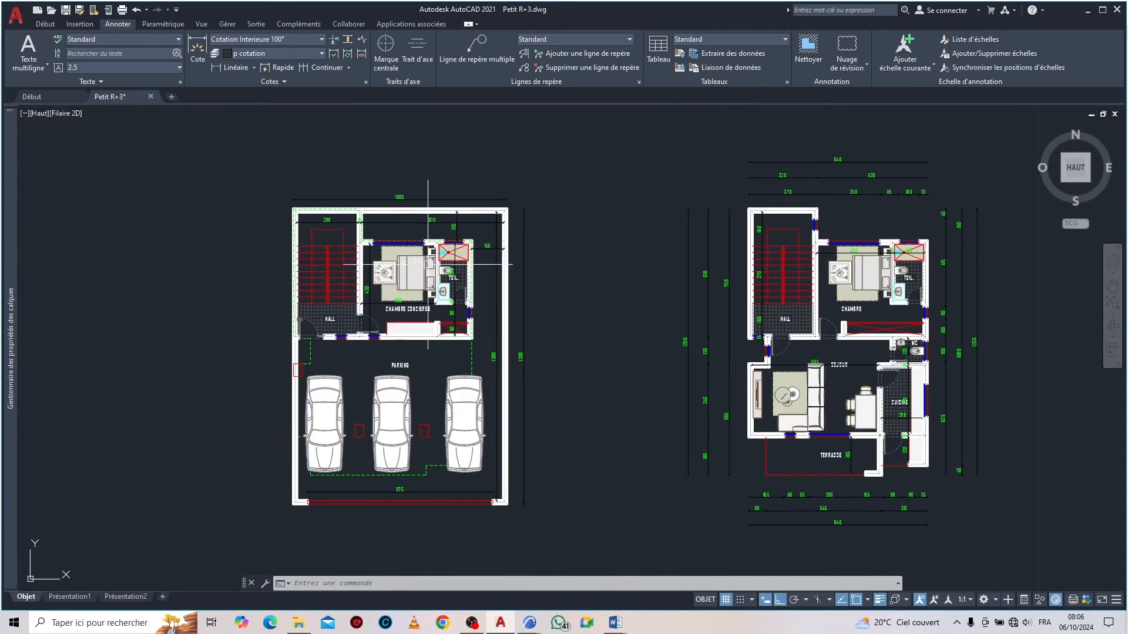
{"action": "scroll", "coordinate": [476, 231], "scroll_direction": "down", "scroll_amount": 1}
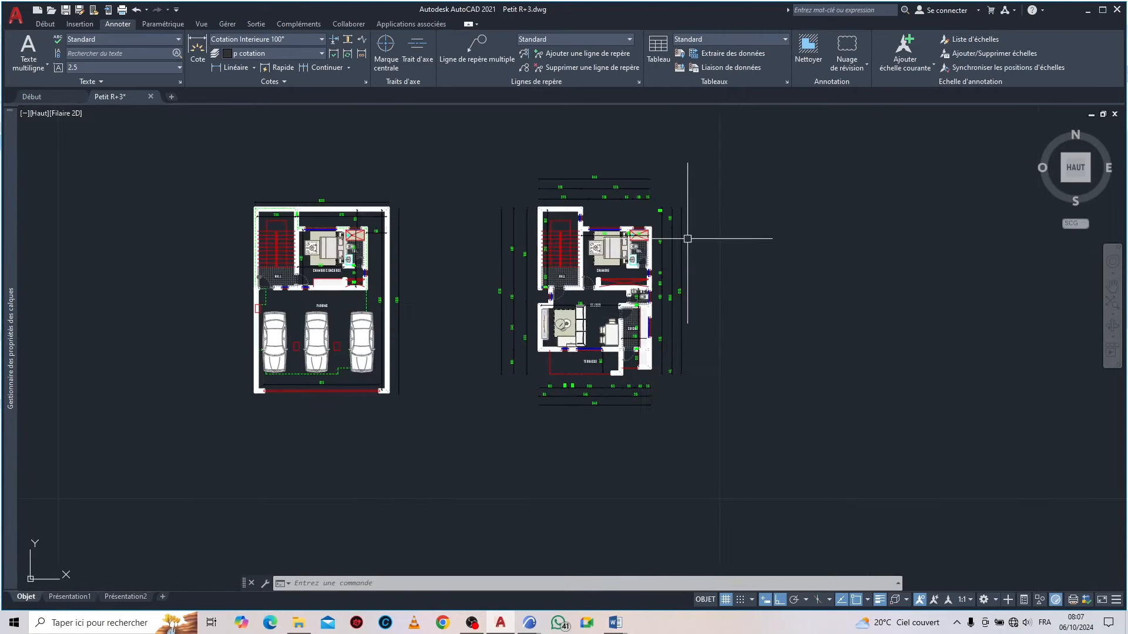
{"action": "scroll", "coordinate": [683, 219], "scroll_direction": "up", "scroll_amount": 1}
{"action": "scroll", "coordinate": [684, 220], "scroll_direction": "up", "scroll_amount": 2}
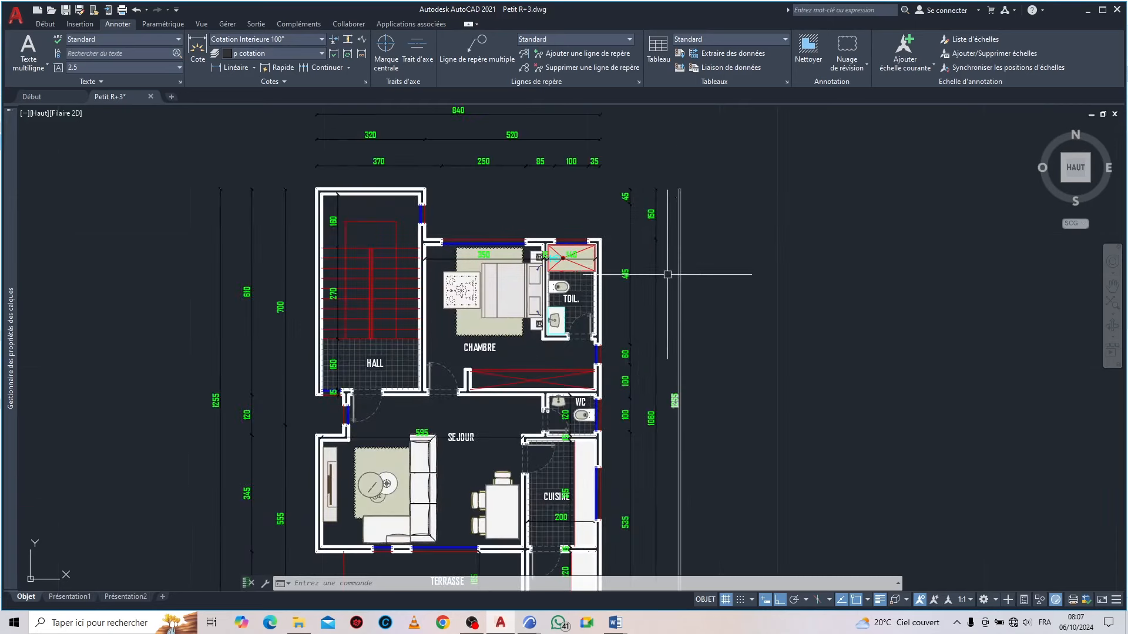
{"action": "scroll", "coordinate": [662, 272], "scroll_direction": "down", "scroll_amount": 4}
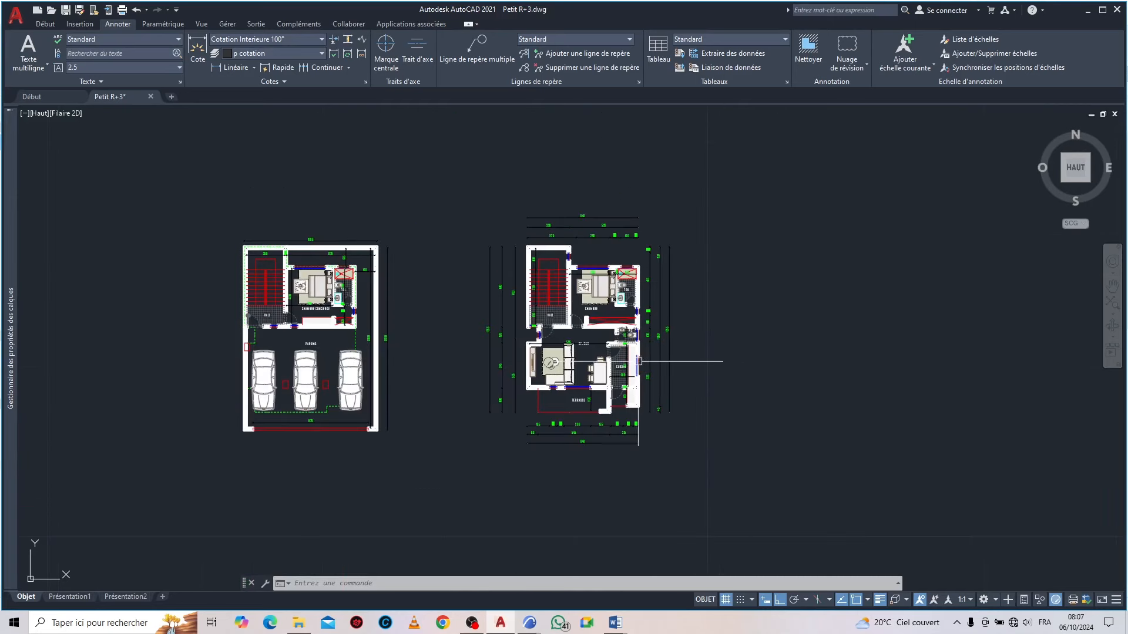
Purge all unused named elements from the drawing, applying the confirmation to all selected elements
{"action": "scroll", "coordinate": [648, 383], "scroll_direction": "up", "scroll_amount": 1}
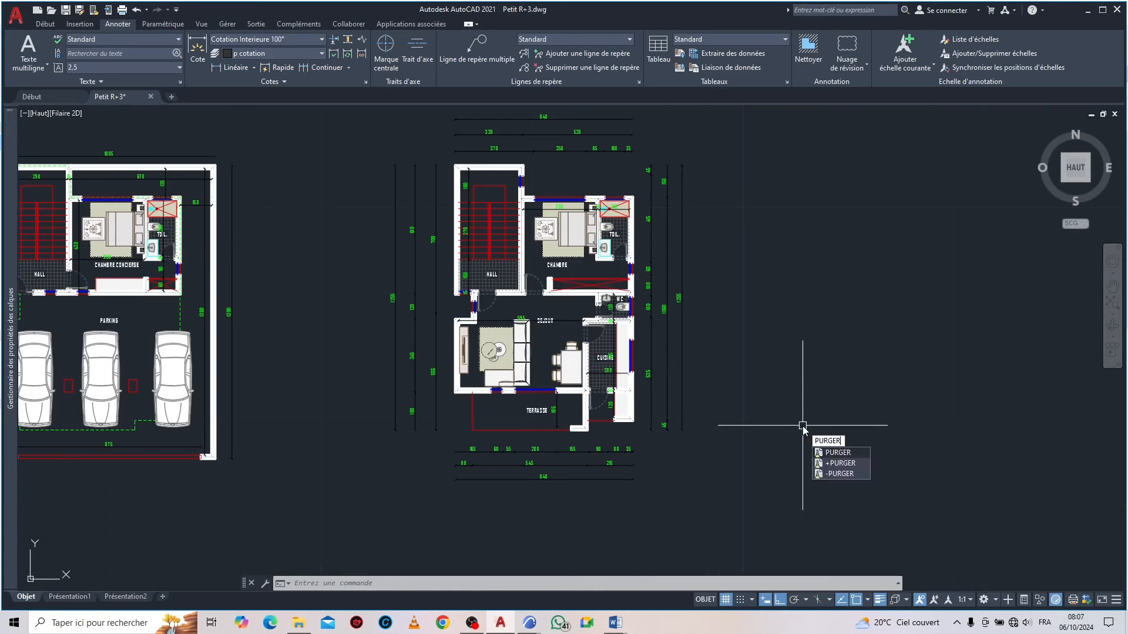
{"action": "key", "text": "Return"}
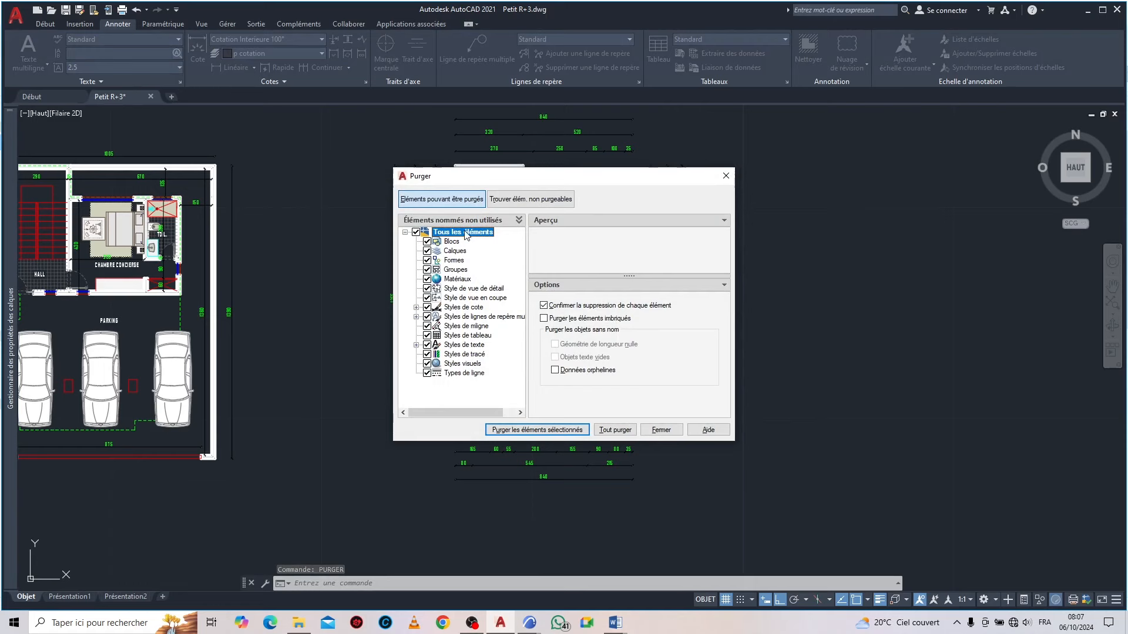
{"action": "left_click", "coordinate": [576, 429]}
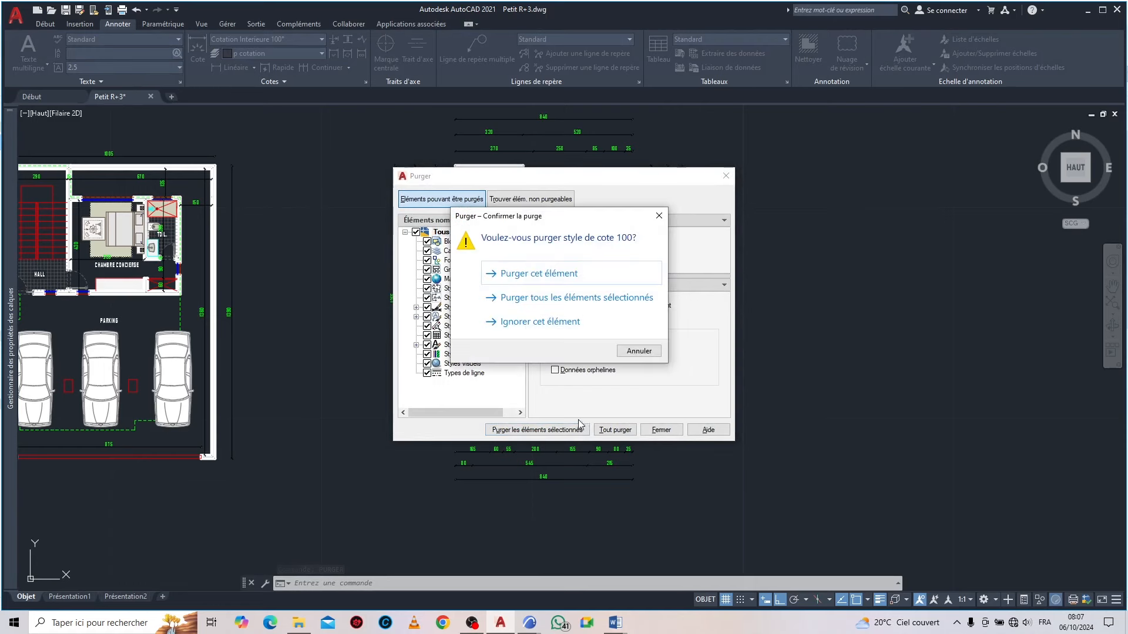
{"action": "left_click", "coordinate": [548, 298]}
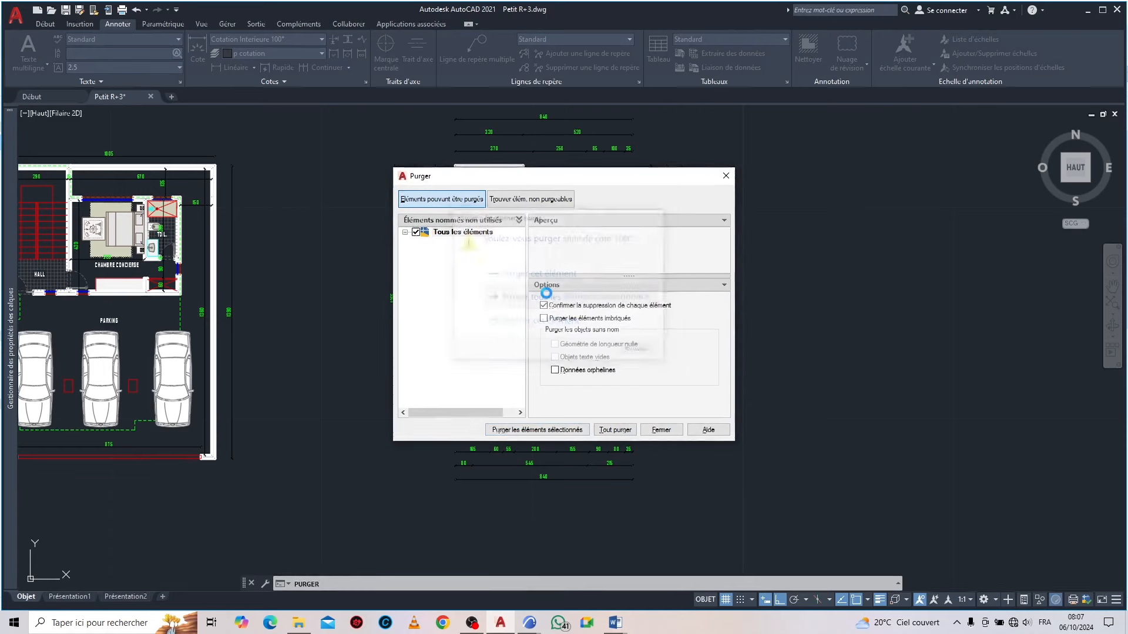
{"action": "left_click", "coordinate": [661, 430]}
Erase the upper-floor bedroom's bed and rug together with all similar objects across both floor plans
{"action": "scroll", "coordinate": [675, 467], "scroll_direction": "up", "scroll_amount": 5}
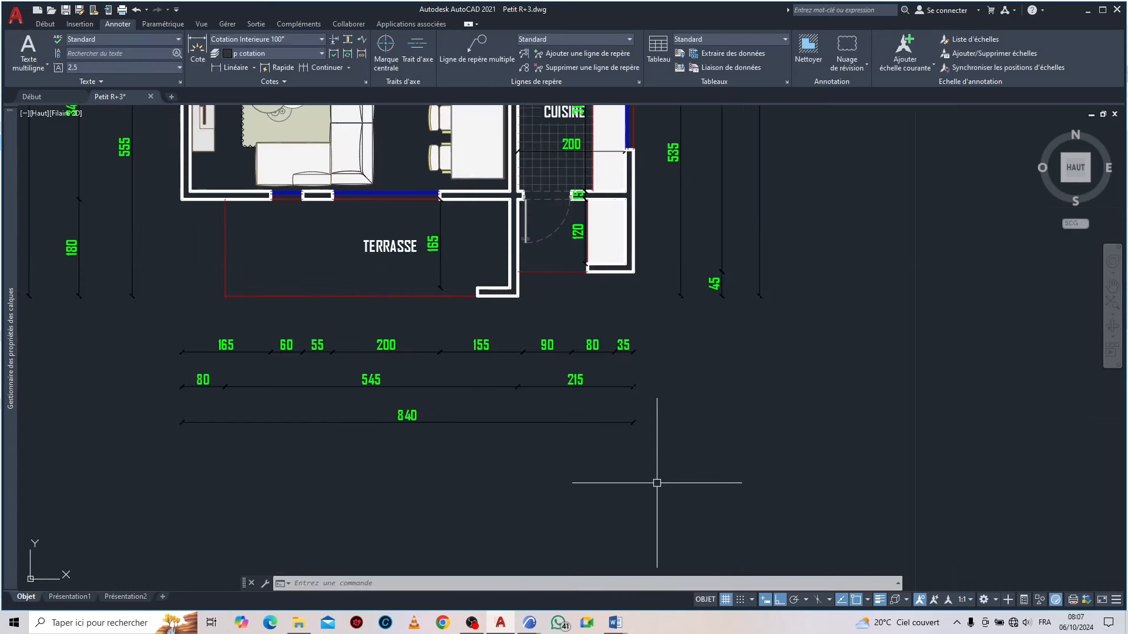
{"action": "scroll", "coordinate": [657, 483], "scroll_direction": "down", "scroll_amount": 5}
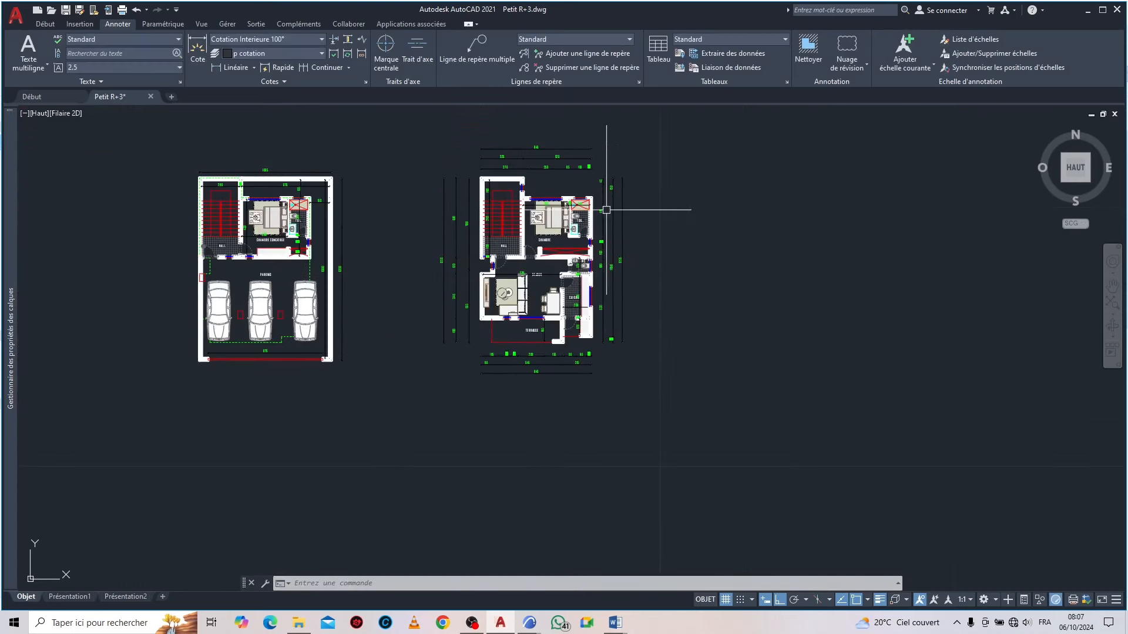
{"action": "scroll", "coordinate": [544, 203], "scroll_direction": "up", "scroll_amount": 7}
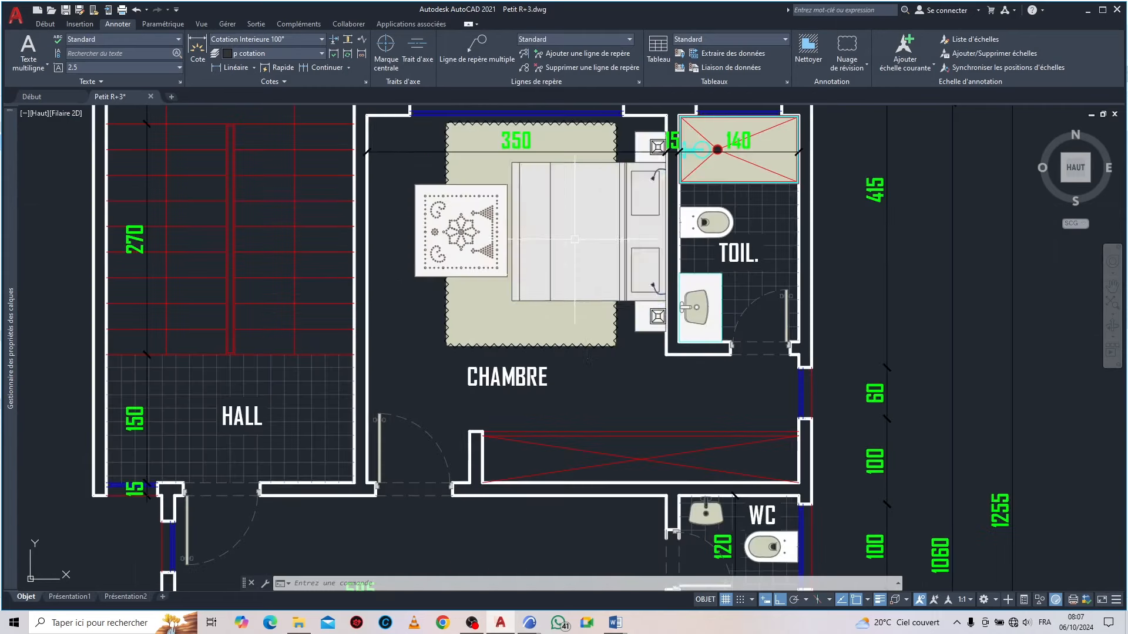
{"action": "left_click", "coordinate": [627, 365]}
{"action": "left_click", "coordinate": [457, 224]}
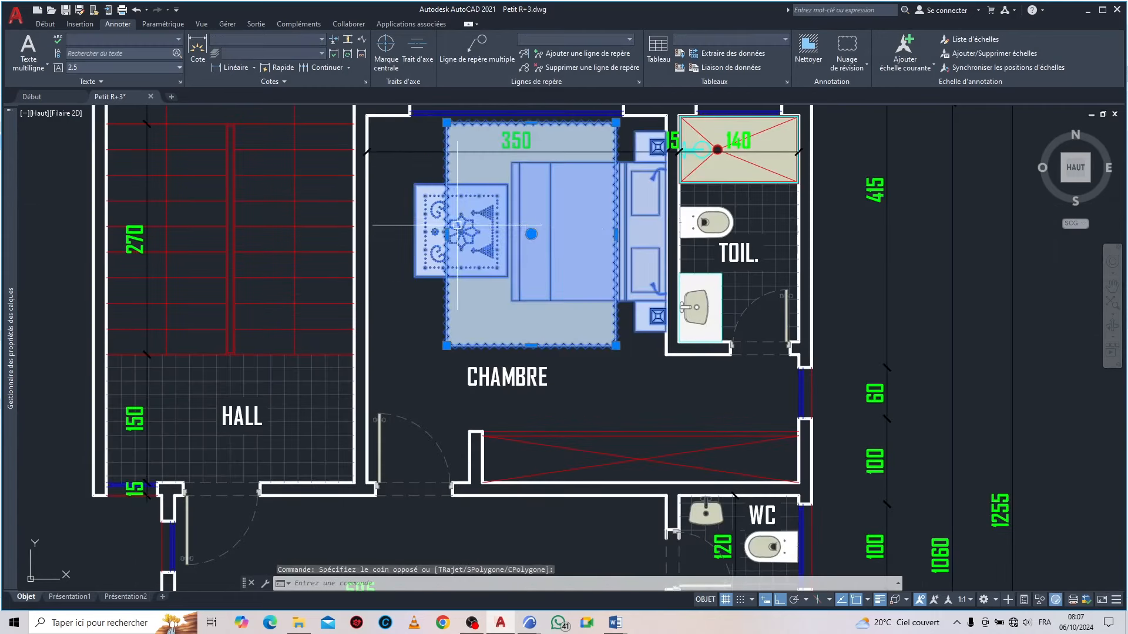
{"action": "right_click", "coordinate": [567, 210]}
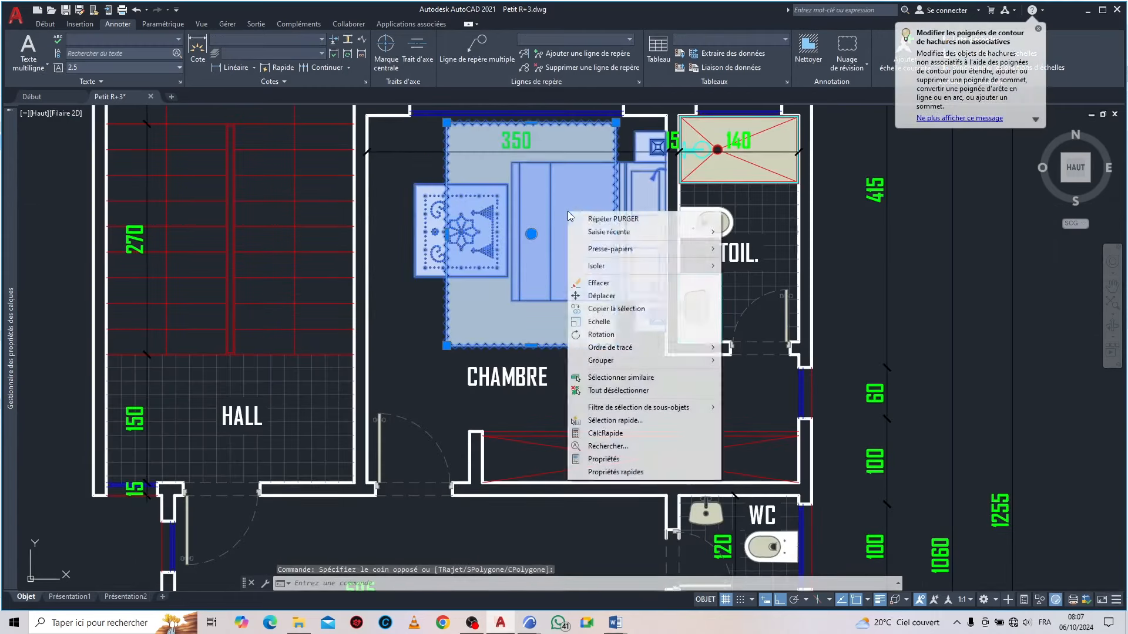
{"action": "left_click", "coordinate": [645, 379]}
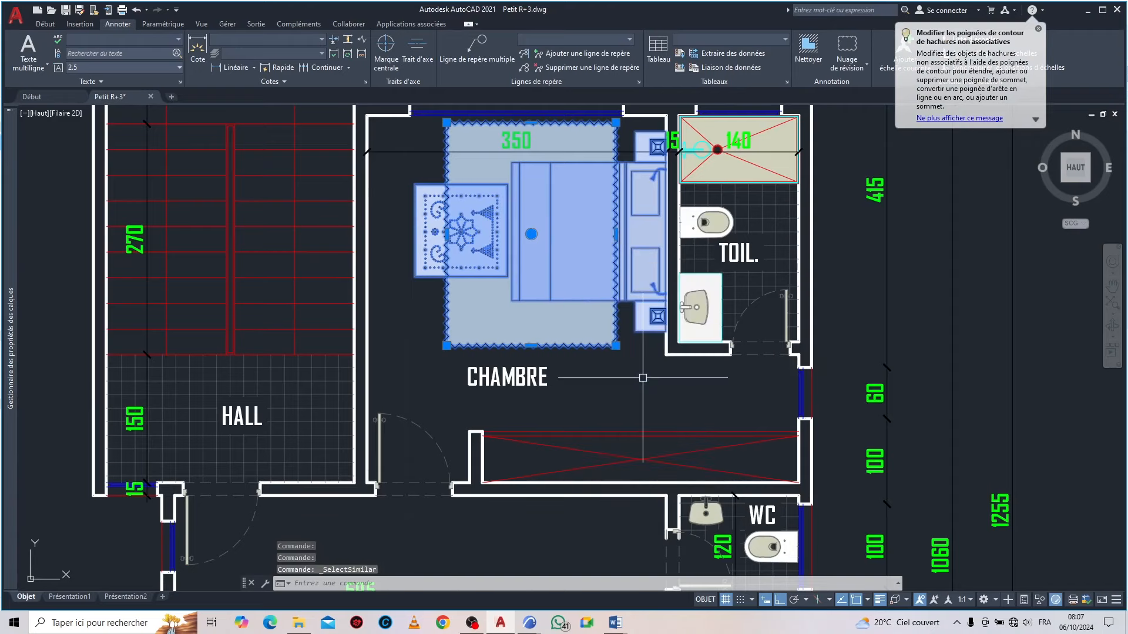
{"action": "scroll", "coordinate": [564, 399], "scroll_direction": "down", "scroll_amount": 5}
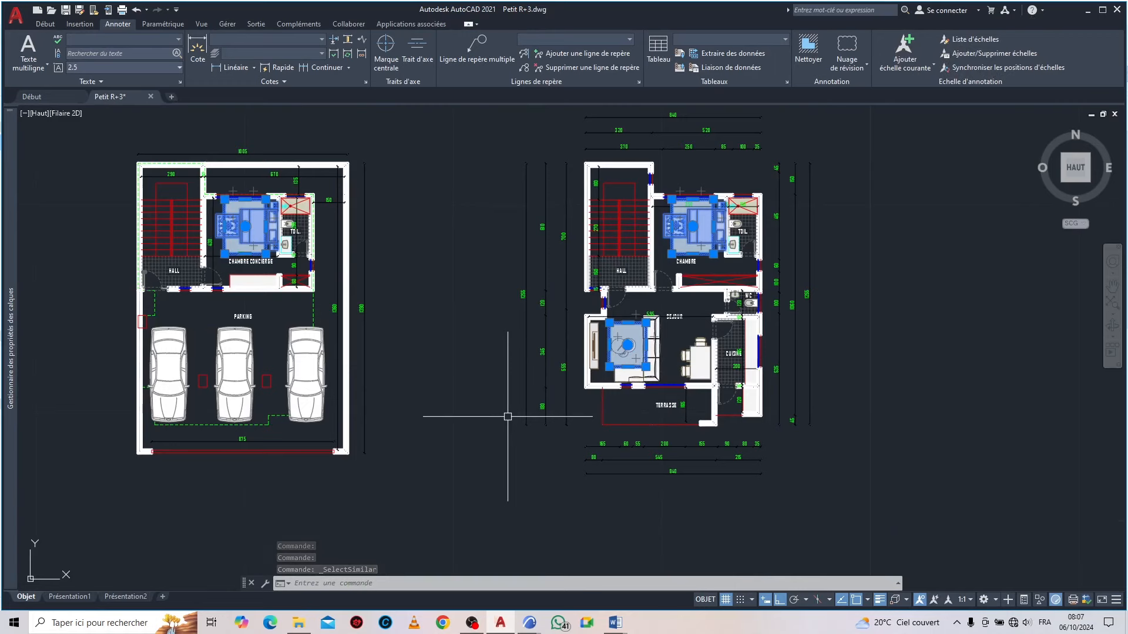
{"action": "key", "text": "Delete"}
Erase the upper-floor toilet's tiled floor hatch, washbasin, WC and shower together with all similar objects across both floor plans
{"action": "scroll", "coordinate": [743, 297], "scroll_direction": "up", "scroll_amount": 8}
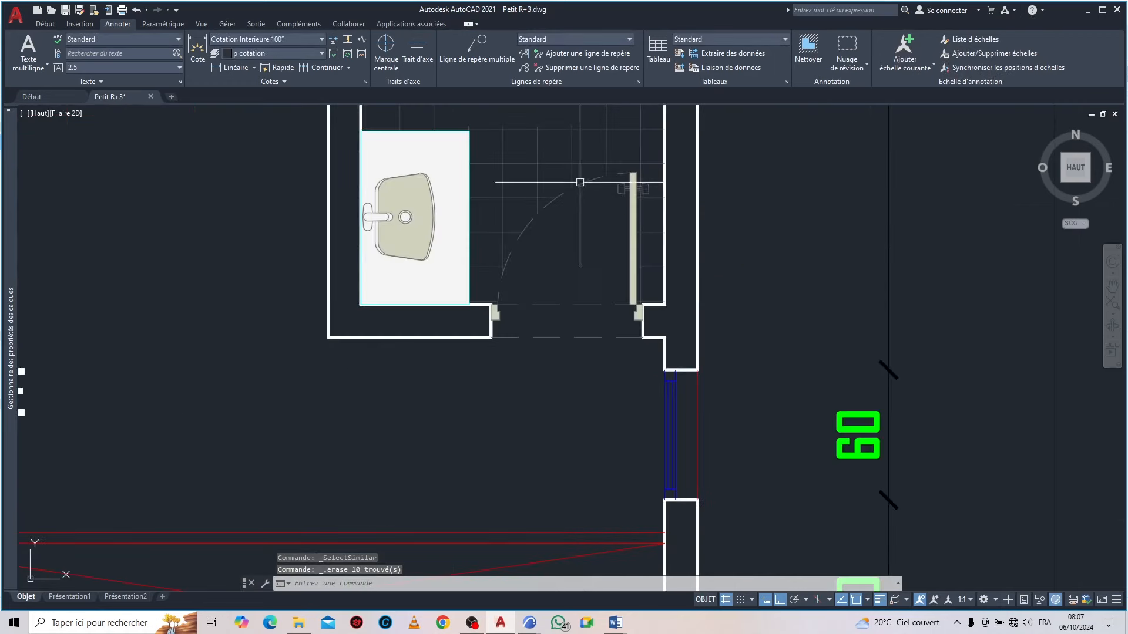
{"action": "left_click", "coordinate": [580, 179]}
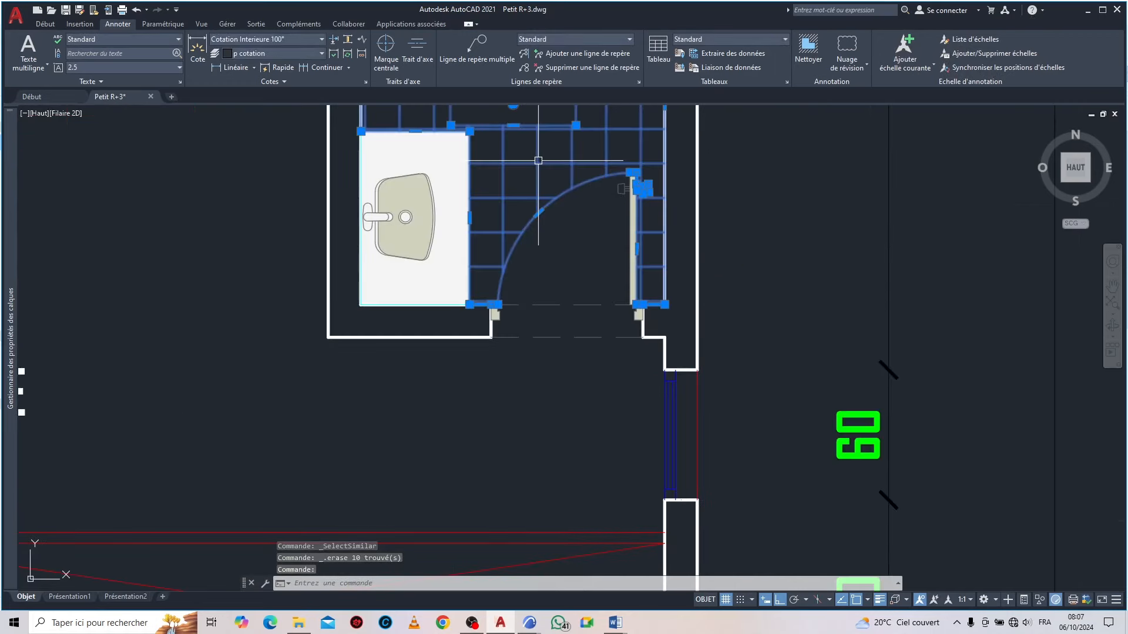
{"action": "left_click", "coordinate": [482, 151]}
{"action": "left_click", "coordinate": [413, 213]}
{"action": "scroll", "coordinate": [470, 298], "scroll_direction": "down", "scroll_amount": 6}
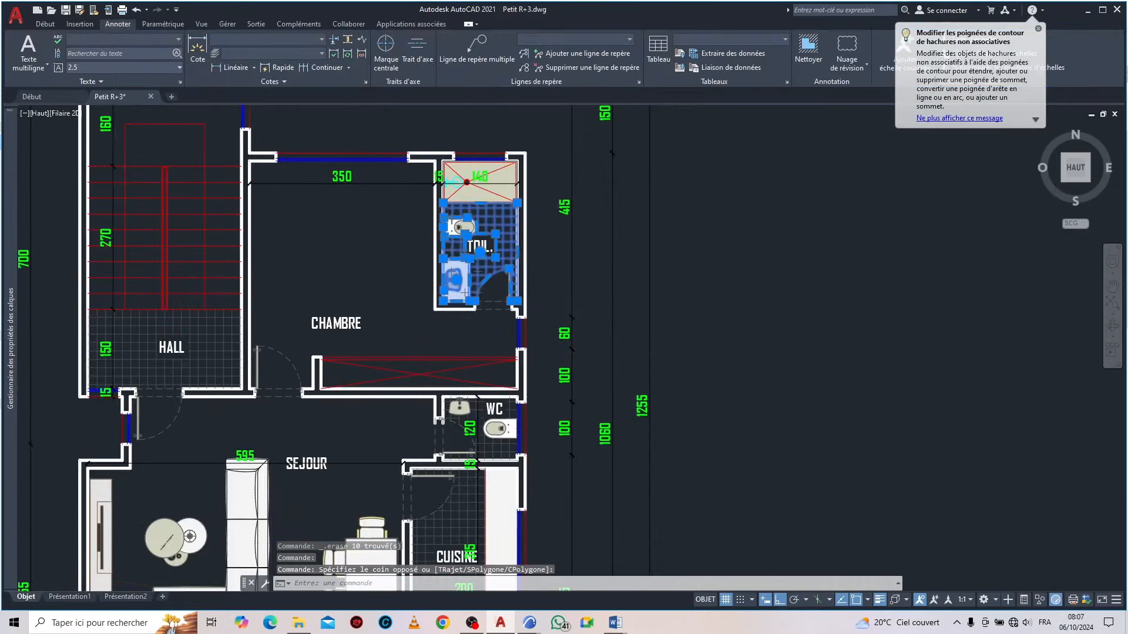
{"action": "scroll", "coordinate": [479, 205], "scroll_direction": "up", "scroll_amount": 5}
{"action": "left_click", "coordinate": [484, 214]}
{"action": "left_click", "coordinate": [452, 186]}
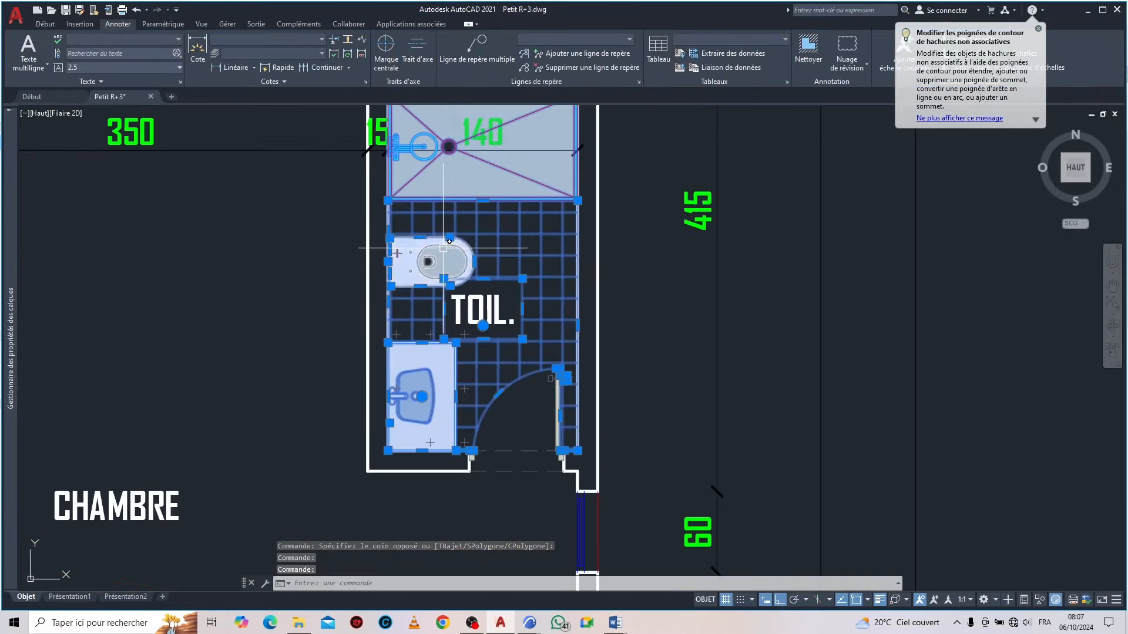
{"action": "scroll", "coordinate": [300, 243], "scroll_direction": "up", "scroll_amount": 2}
{"action": "right_click", "coordinate": [302, 245]}
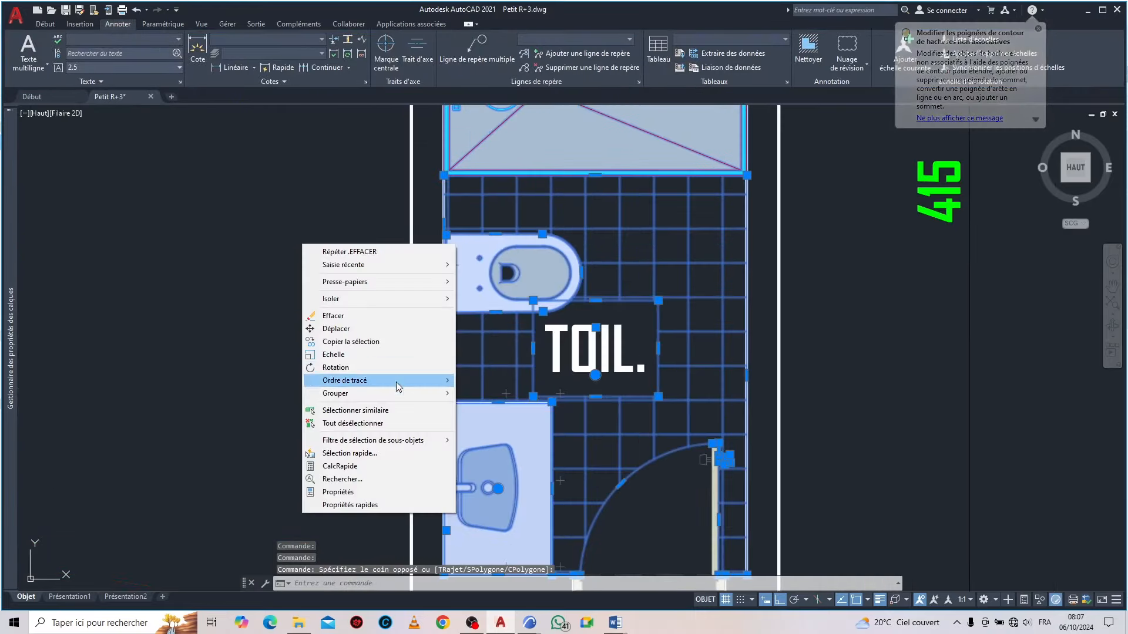
{"action": "left_click", "coordinate": [376, 410]}
{"action": "key", "text": "Delete"}
Erase the living room's sofa, coffee tables, TV unit, dining table and chairs, including all similar objects
{"action": "scroll", "coordinate": [660, 231], "scroll_direction": "down", "scroll_amount": 6}
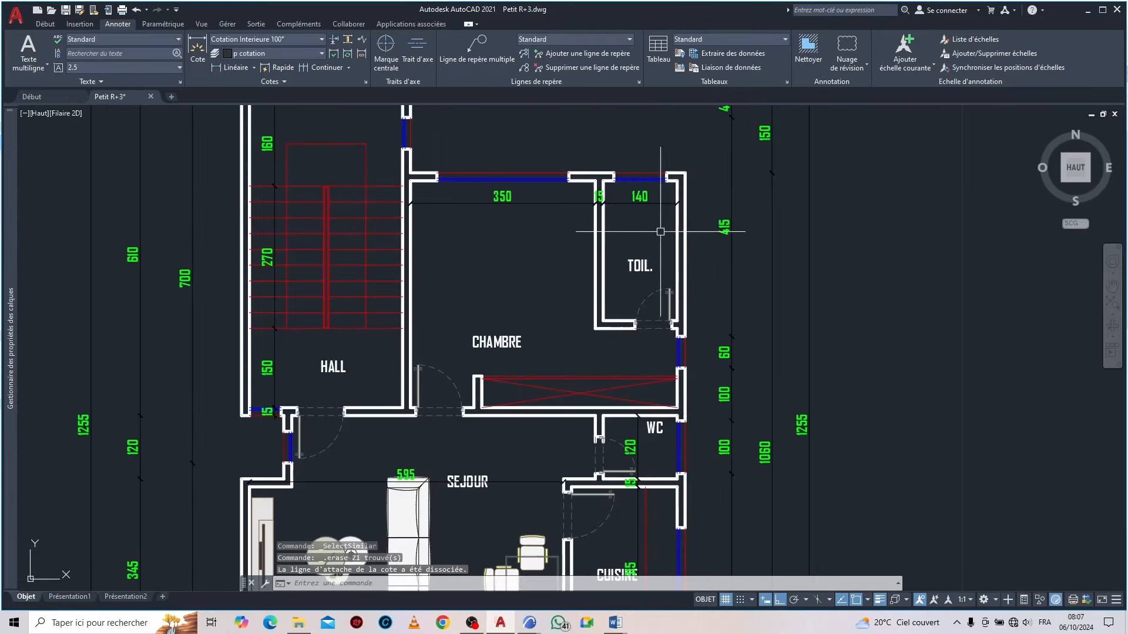
{"action": "scroll", "coordinate": [660, 231], "scroll_direction": "down", "scroll_amount": 6}
{"action": "scroll", "coordinate": [517, 376], "scroll_direction": "up", "scroll_amount": 6}
{"action": "left_click", "coordinate": [596, 365]}
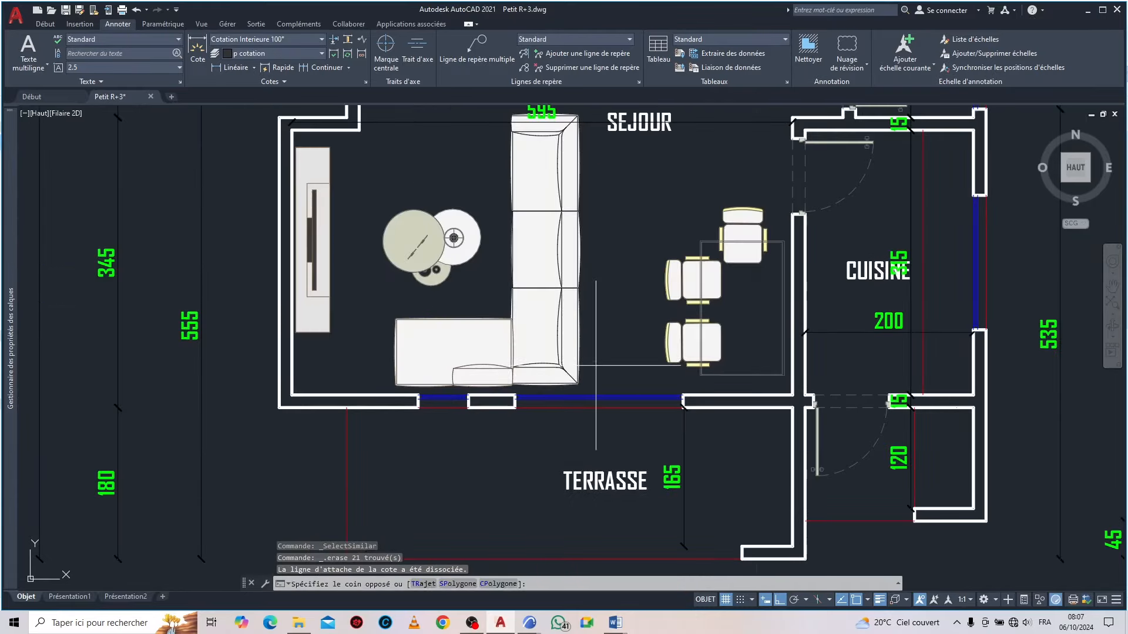
{"action": "left_click", "coordinate": [404, 172]}
{"action": "left_click", "coordinate": [327, 184]}
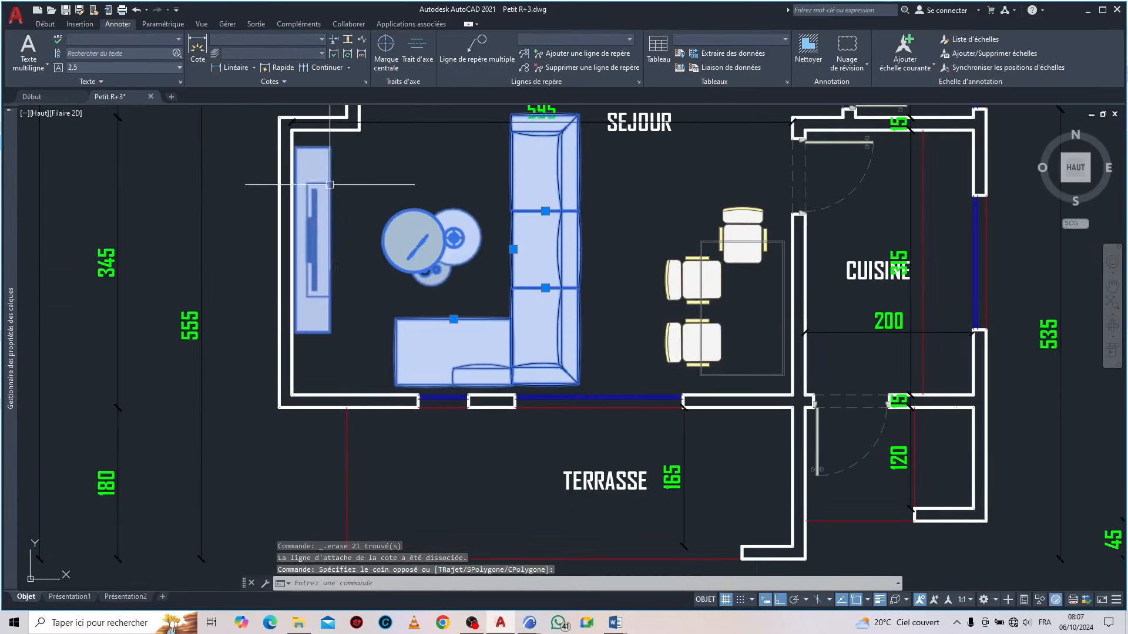
{"action": "right_click", "coordinate": [411, 164]}
{"action": "left_click", "coordinate": [515, 330]}
{"action": "left_click", "coordinate": [758, 348]}
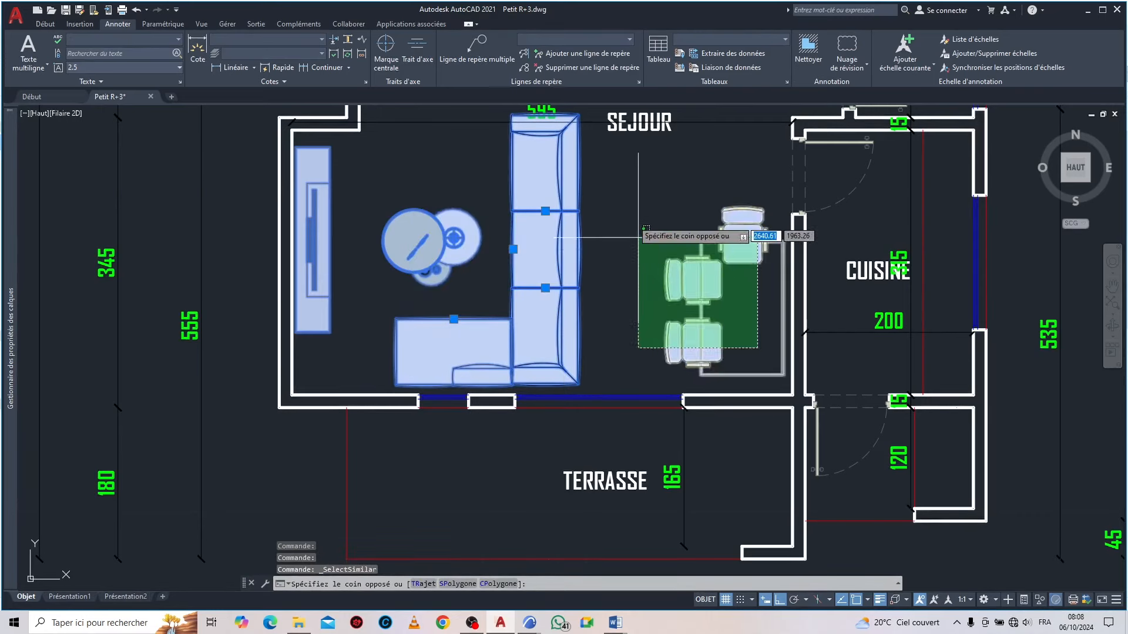
{"action": "left_click", "coordinate": [638, 238]}
{"action": "key", "text": "Delete"}
Erase the three cars and any similar objects from the ground-floor parking area
{"action": "scroll", "coordinate": [611, 272], "scroll_direction": "down", "scroll_amount": 6}
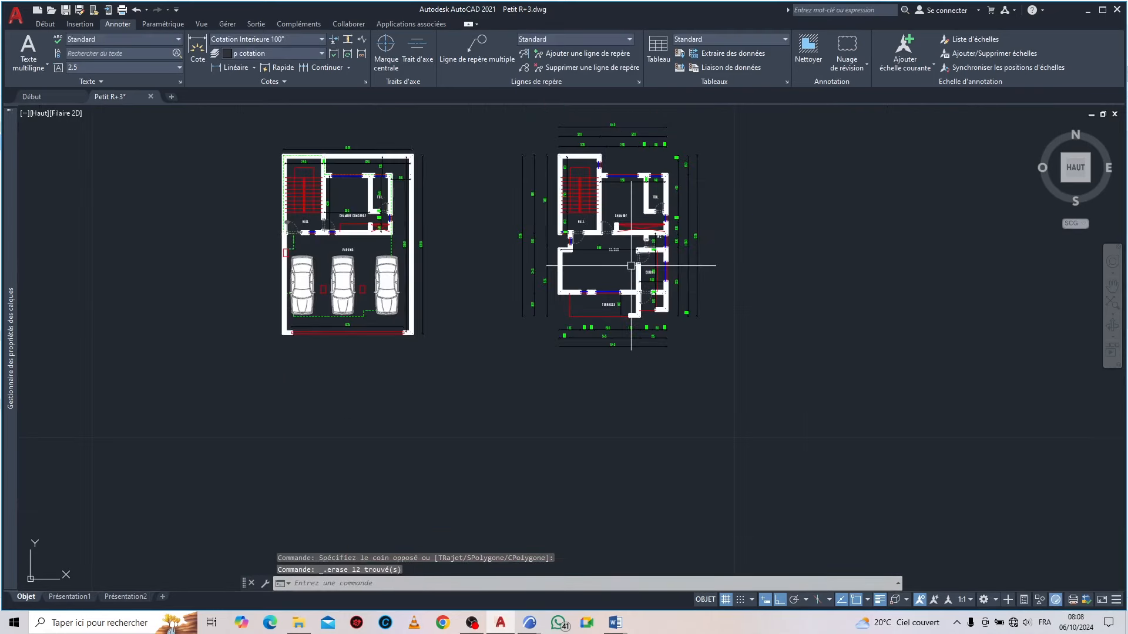
{"action": "scroll", "coordinate": [290, 284], "scroll_direction": "up", "scroll_amount": 2}
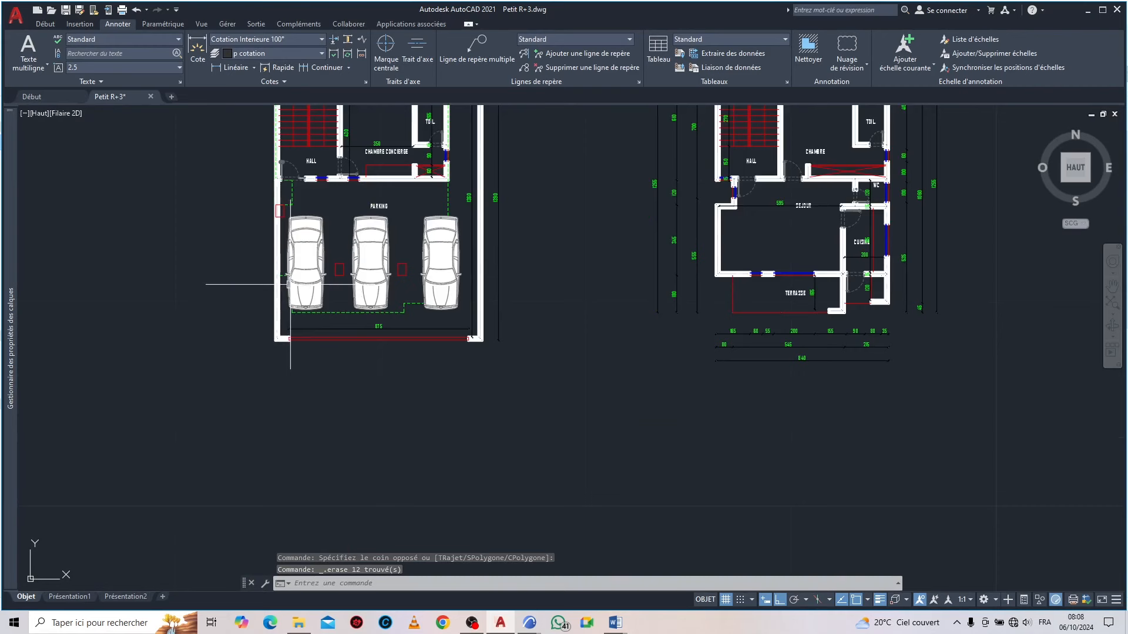
{"action": "scroll", "coordinate": [290, 284], "scroll_direction": "up", "scroll_amount": 3}
{"action": "left_click", "coordinate": [324, 214]}
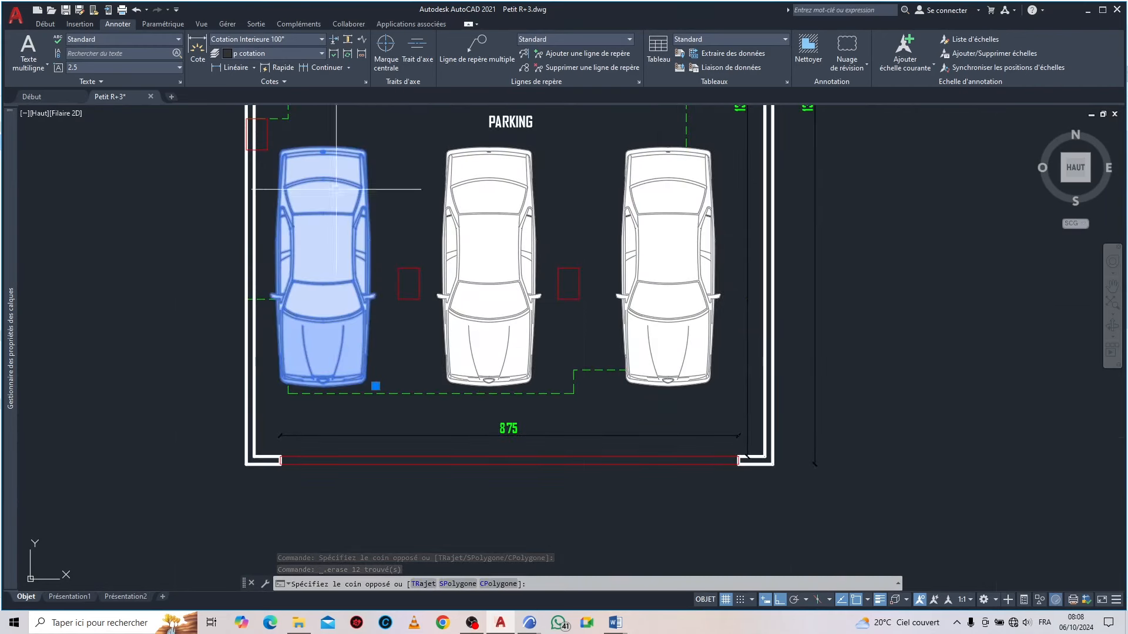
{"action": "left_click", "coordinate": [486, 164]}
{"action": "left_click", "coordinate": [650, 176]}
{"action": "scroll", "coordinate": [650, 177], "scroll_direction": "up", "scroll_amount": 2}
{"action": "right_click", "coordinate": [553, 165]}
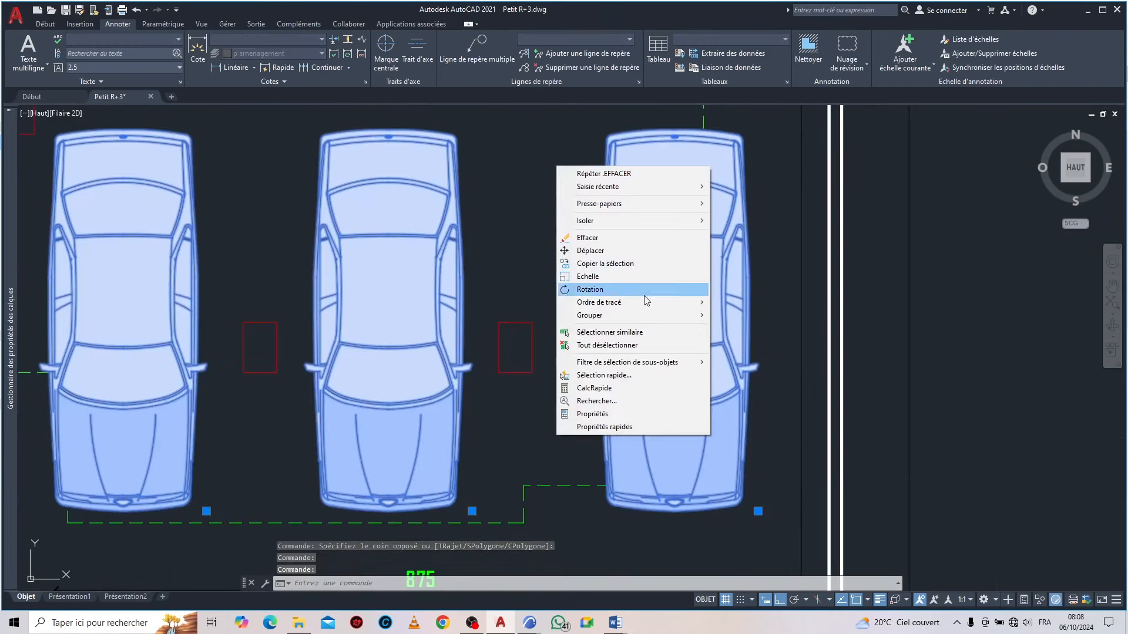
{"action": "left_click", "coordinate": [644, 331]}
{"action": "key", "text": "Delete"}
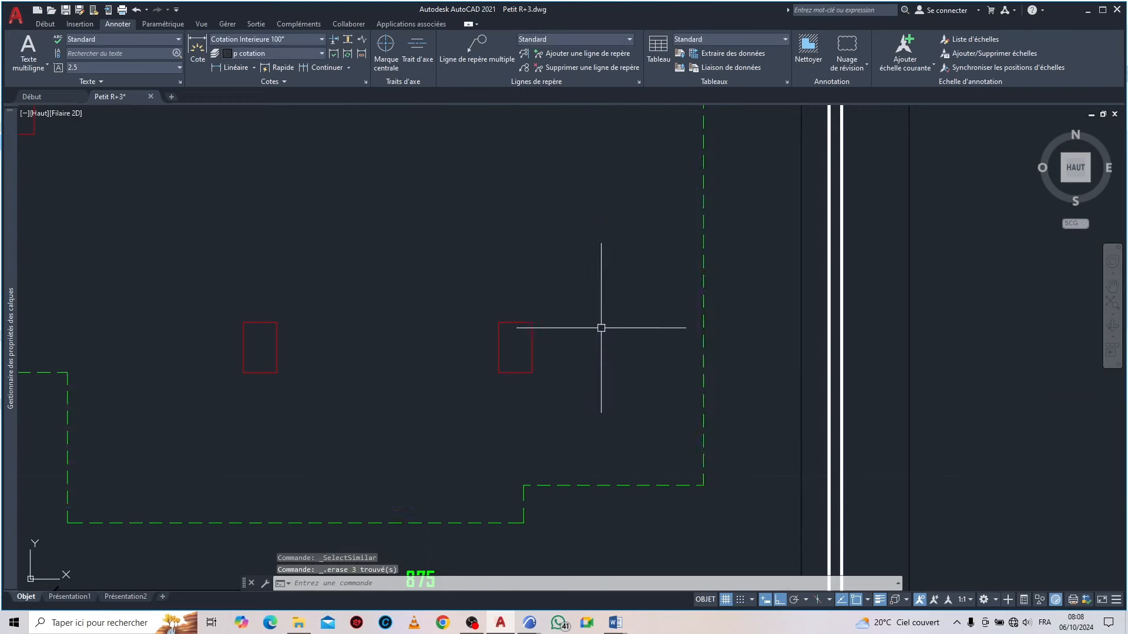
Erase all dimensions from both floor plans by selecting everything similar to the dimensions below the upper-floor terrace
{"action": "scroll", "coordinate": [602, 328], "scroll_direction": "down", "scroll_amount": 6}
{"action": "scroll", "coordinate": [622, 306], "scroll_direction": "up", "scroll_amount": 4}
{"action": "scroll", "coordinate": [360, 259], "scroll_direction": "up", "scroll_amount": 2}
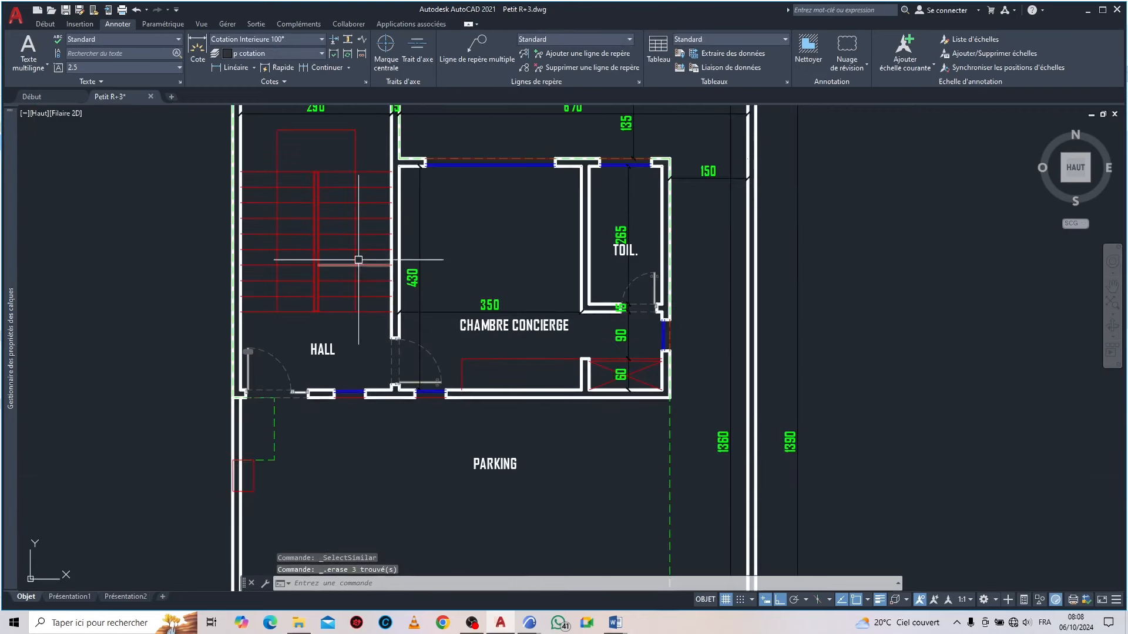
{"action": "scroll", "coordinate": [375, 245], "scroll_direction": "down", "scroll_amount": 6}
{"action": "scroll", "coordinate": [690, 309], "scroll_direction": "up", "scroll_amount": 5}
{"action": "scroll", "coordinate": [659, 367], "scroll_direction": "down", "scroll_amount": 3}
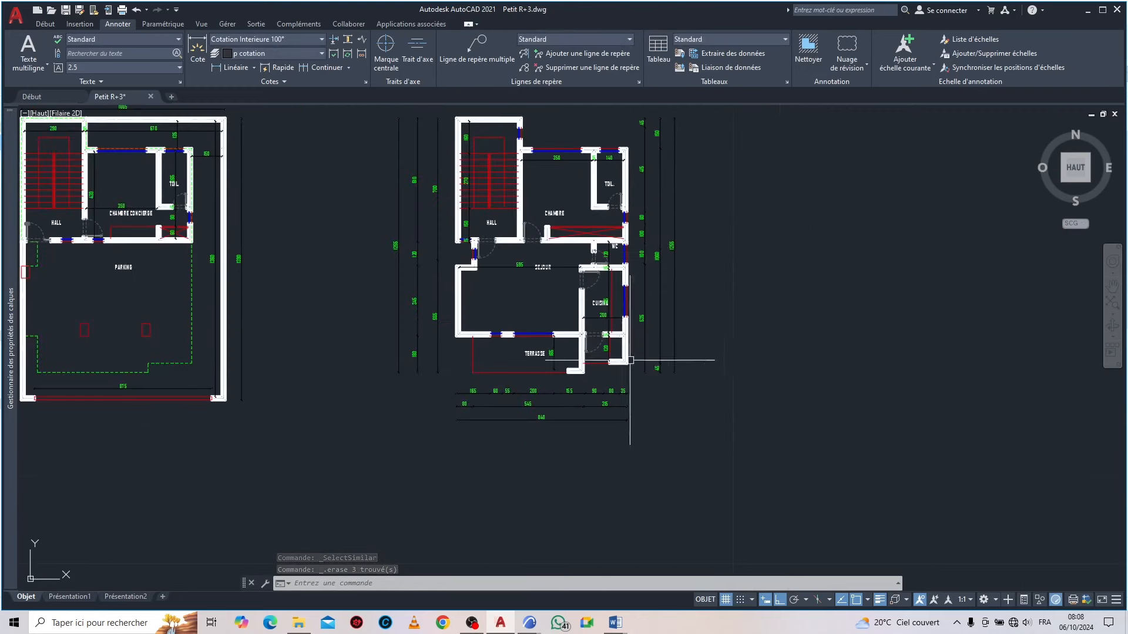
{"action": "scroll", "coordinate": [659, 367], "scroll_direction": "up", "scroll_amount": 7}
{"action": "left_click", "coordinate": [734, 259]}
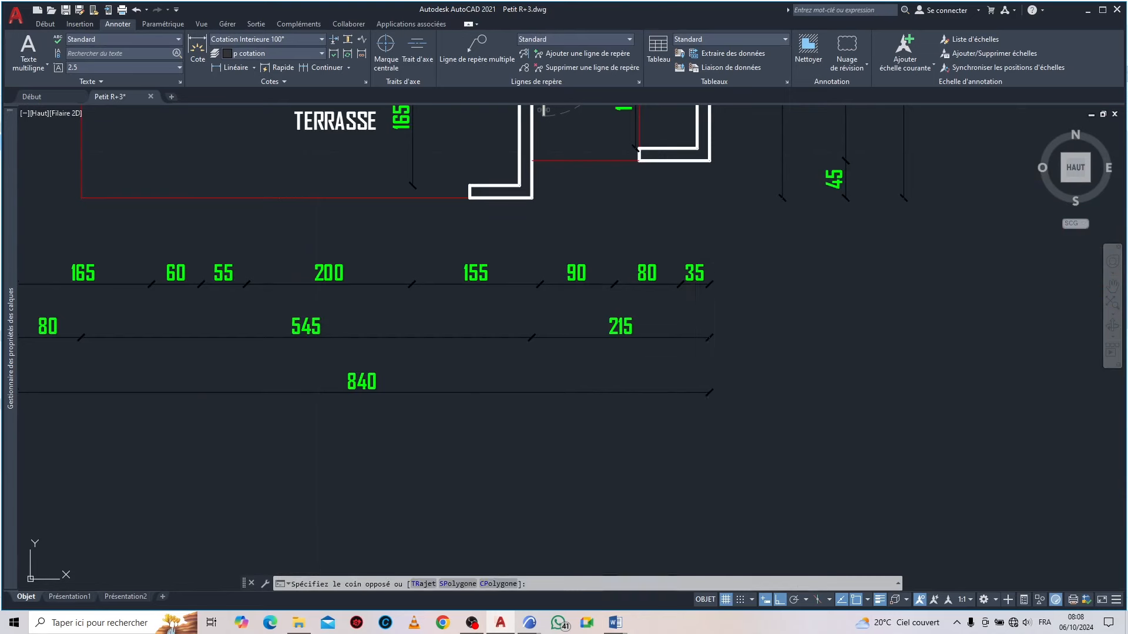
{"action": "left_click", "coordinate": [579, 423]}
{"action": "right_click", "coordinate": [764, 304]}
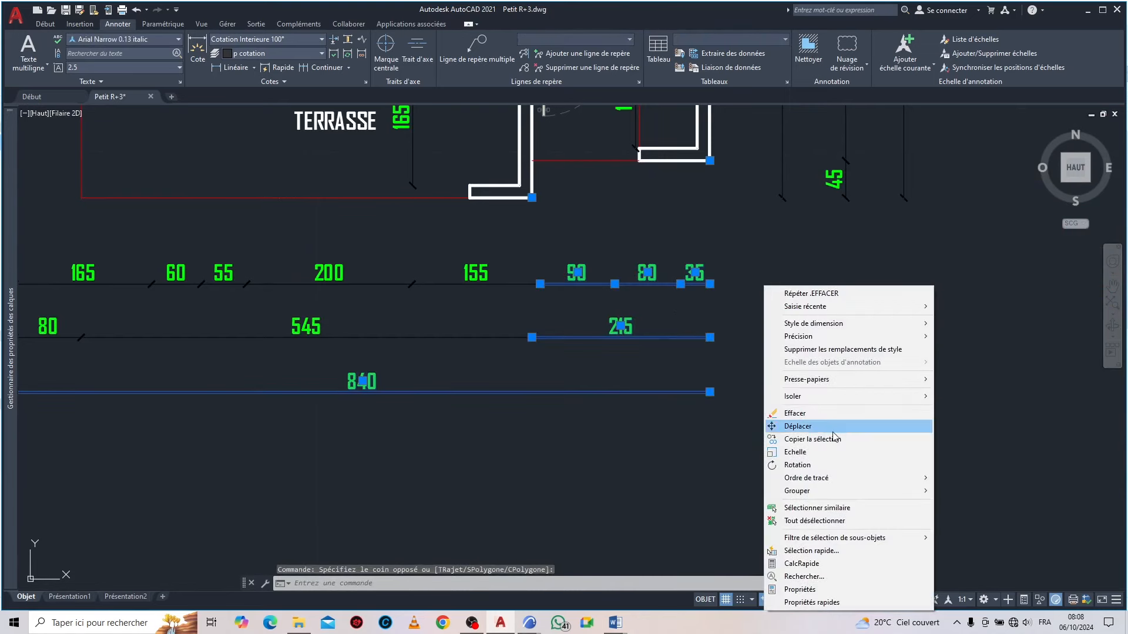
{"action": "left_click", "coordinate": [833, 509]}
{"action": "scroll", "coordinate": [587, 312], "scroll_direction": "down", "scroll_amount": 6}
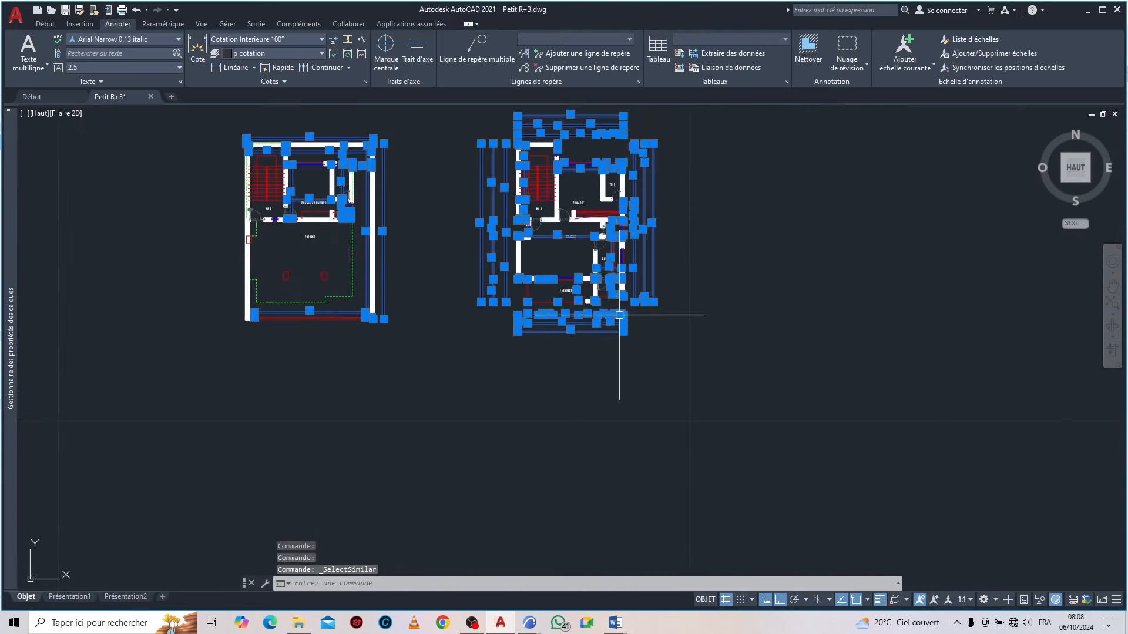
{"action": "key", "text": "Delete"}
Inspect both cleaned floor plans, including the upper-floor rooms and the parking area, for remaining unwanted objects
{"action": "scroll", "coordinate": [594, 149], "scroll_direction": "up", "scroll_amount": 6}
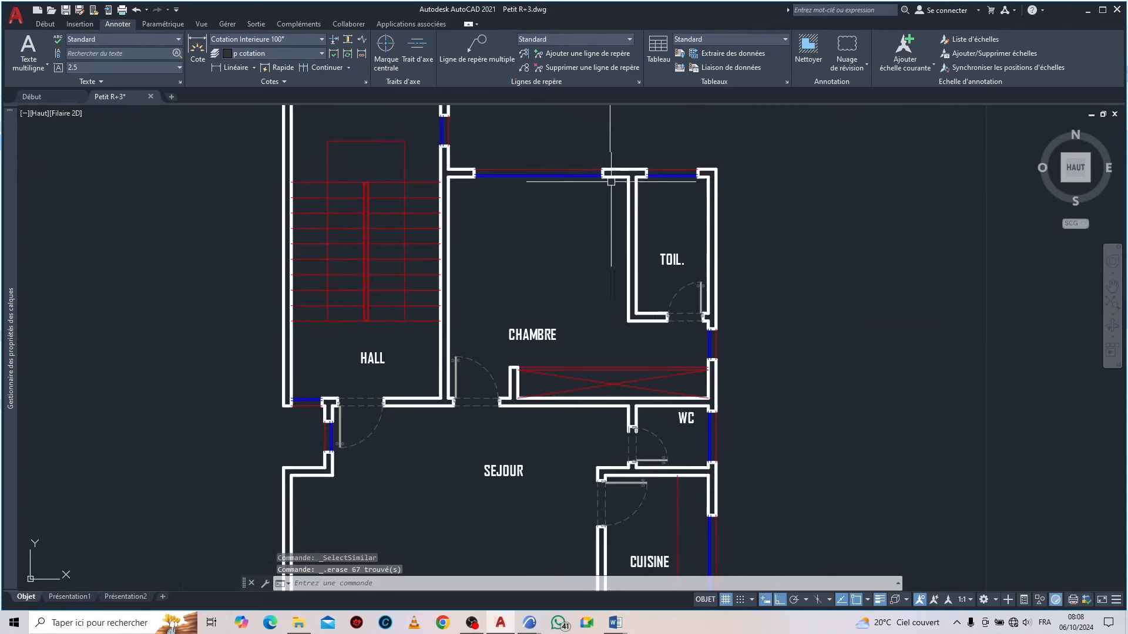
{"action": "scroll", "coordinate": [712, 229], "scroll_direction": "down", "scroll_amount": 8}
{"action": "scroll", "coordinate": [494, 285], "scroll_direction": "up", "scroll_amount": 6}
{"action": "scroll", "coordinate": [494, 285], "scroll_direction": "up", "scroll_amount": 2}
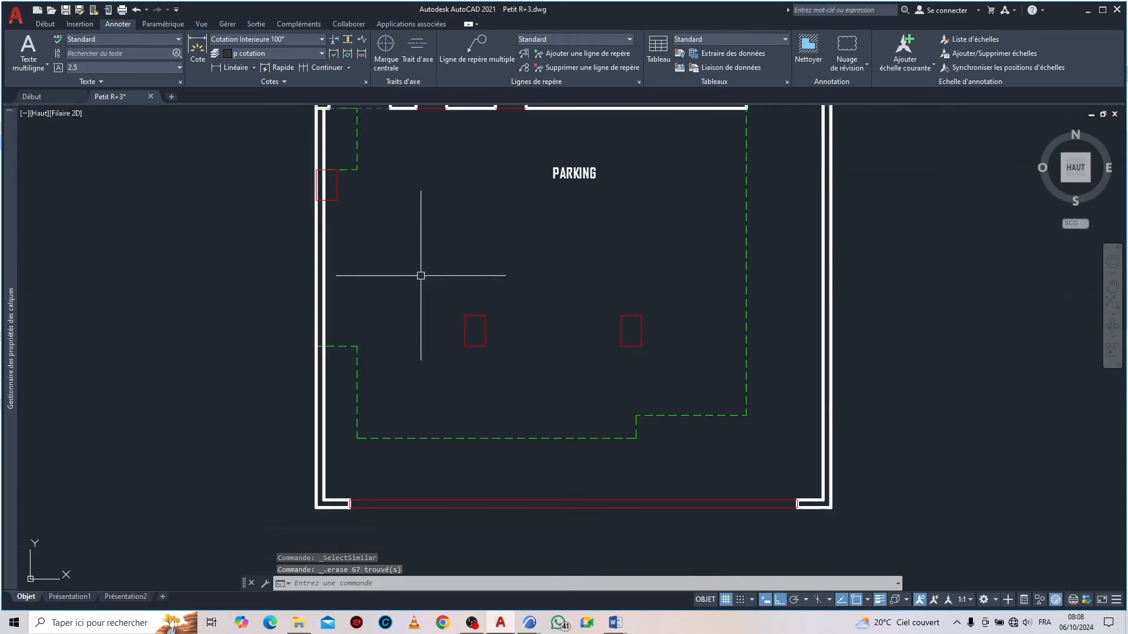
{"action": "scroll", "coordinate": [414, 267], "scroll_direction": "down", "scroll_amount": 6}
{"action": "scroll", "coordinate": [804, 163], "scroll_direction": "up", "scroll_amount": 2}
{"action": "scroll", "coordinate": [769, 297], "scroll_direction": "down", "scroll_amount": 2}
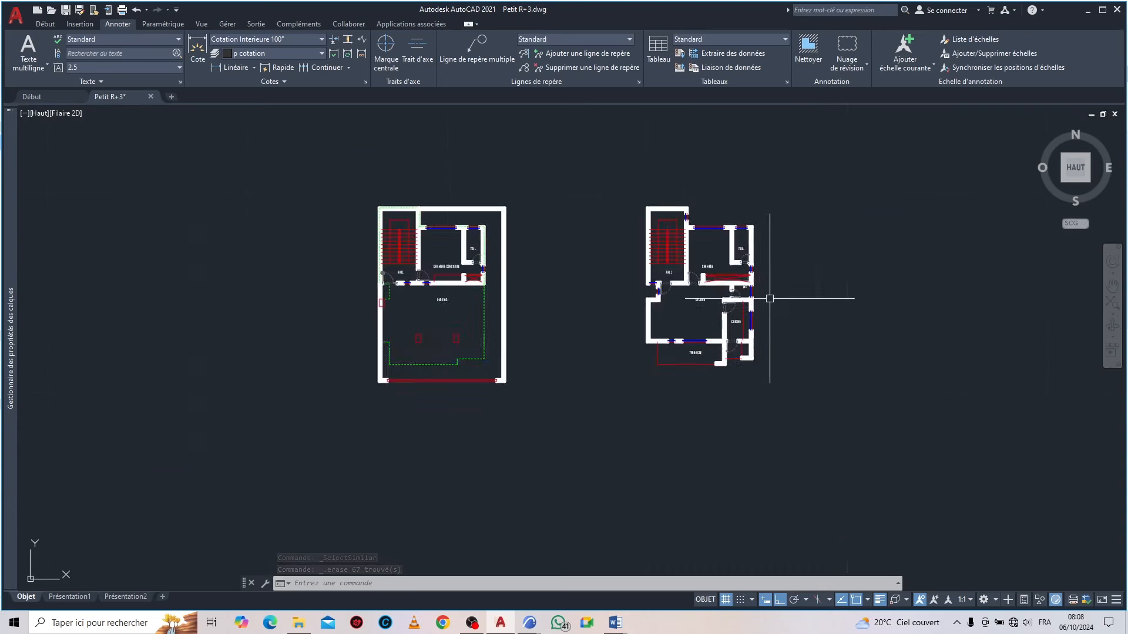
{"action": "scroll", "coordinate": [755, 227], "scroll_direction": "up", "scroll_amount": 2}
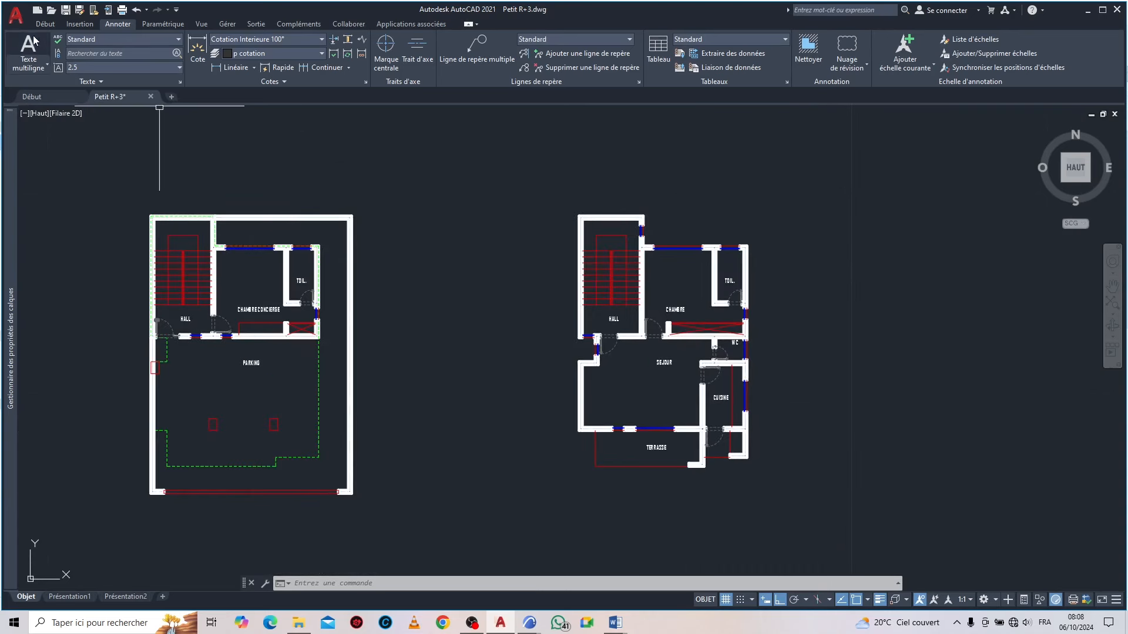
Save the cleaned drawing under the new name "Petit R+3 copie" in the Immeuble R+3 folder
{"action": "left_click", "coordinate": [16, 15]}
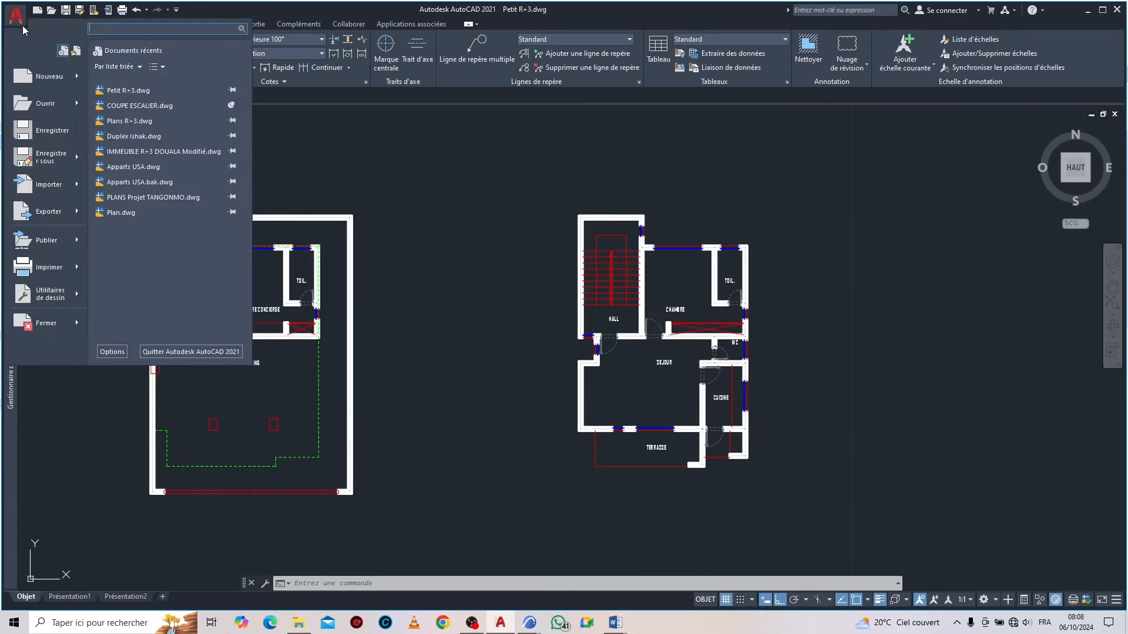
{"action": "left_click", "coordinate": [53, 158]}
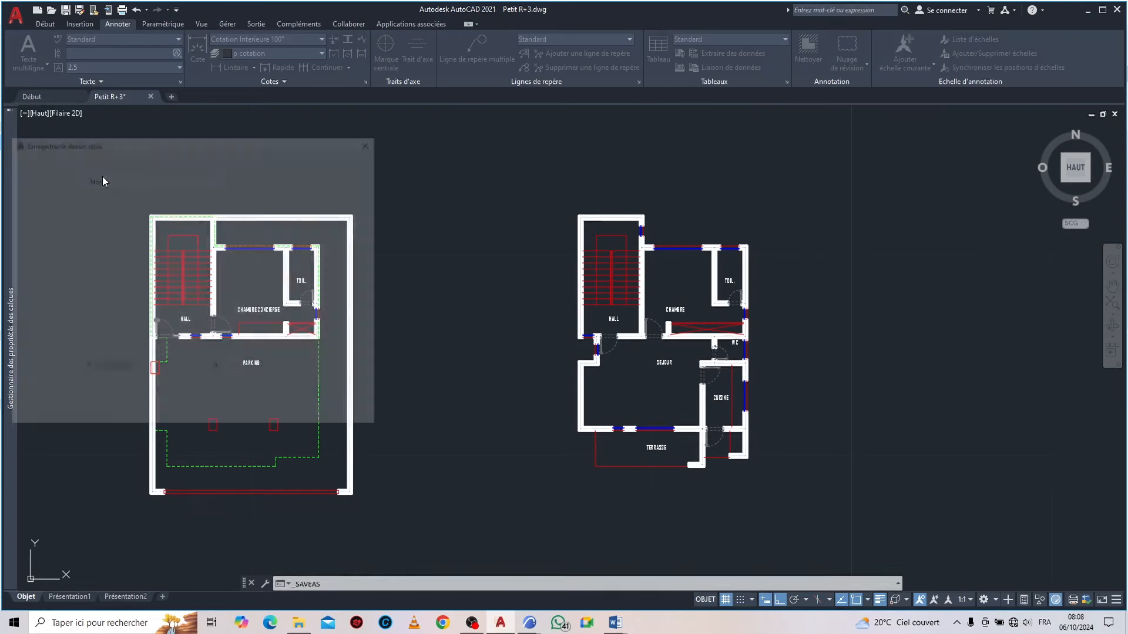
{"action": "left_click_drag", "start_coordinate": [182, 146], "coordinate": [411, 137]}
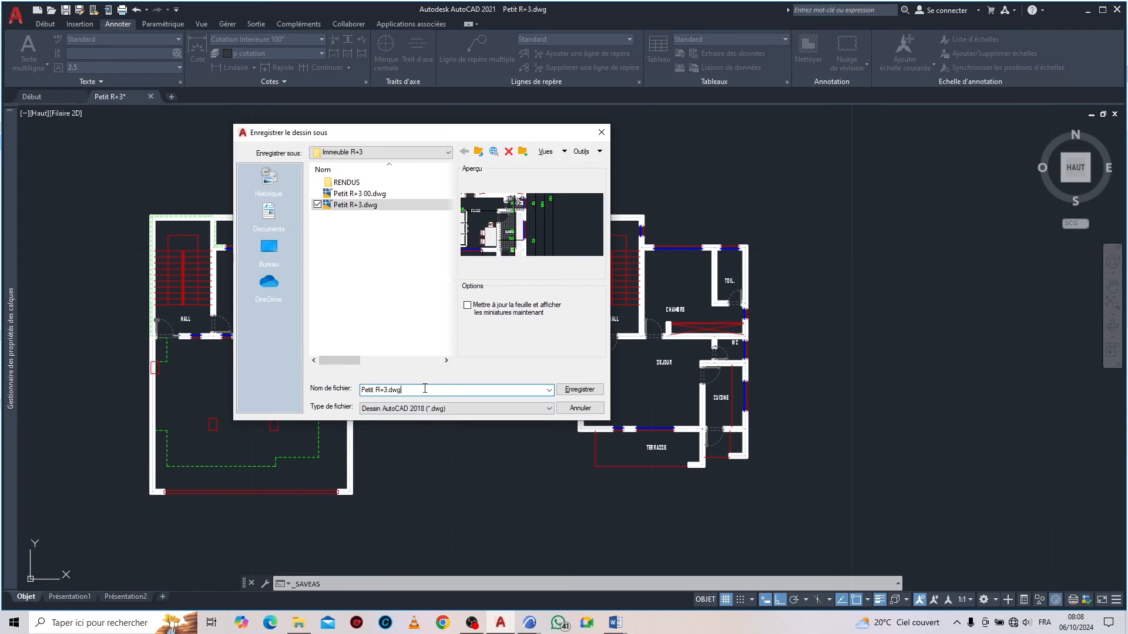
{"action": "key", "text": "BackSpace"}
{"action": "key", "text": "BackSpace"}
{"action": "key", "text": "BackSpace"}
{"action": "key", "text": "BackSpace"}
{"action": "type", "text": "co"}
{"action": "left_click", "coordinate": [579, 390]}
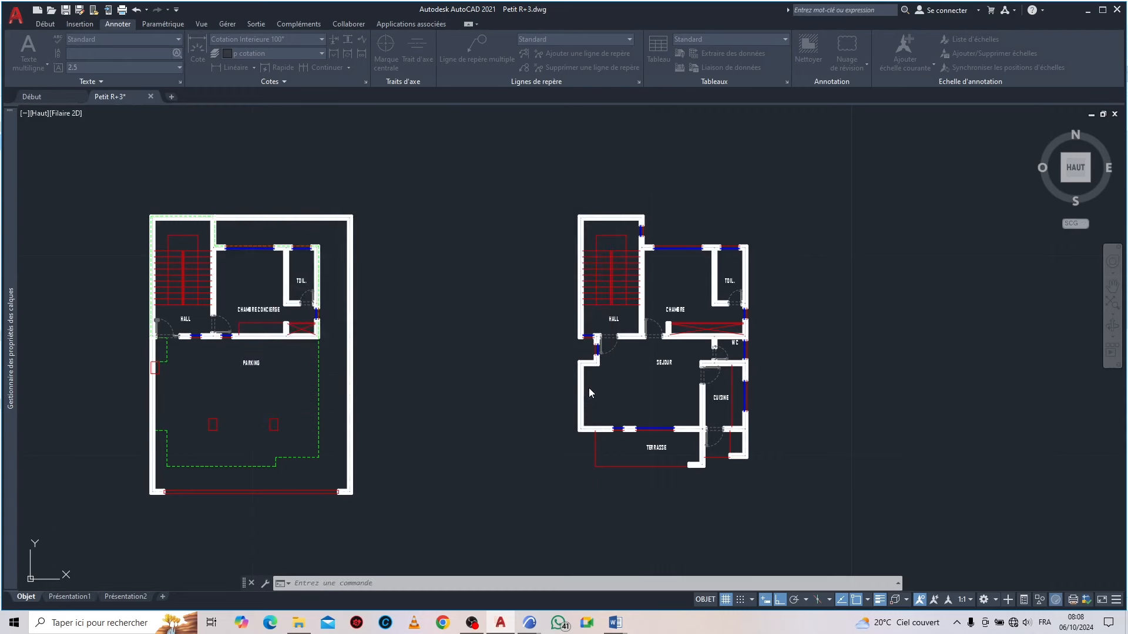
Save the Petit R+3 copie drawing again and close it
{"action": "scroll", "coordinate": [618, 247], "scroll_direction": "down", "scroll_amount": 5}
{"action": "scroll", "coordinate": [516, 302], "scroll_direction": "up", "scroll_amount": 1}
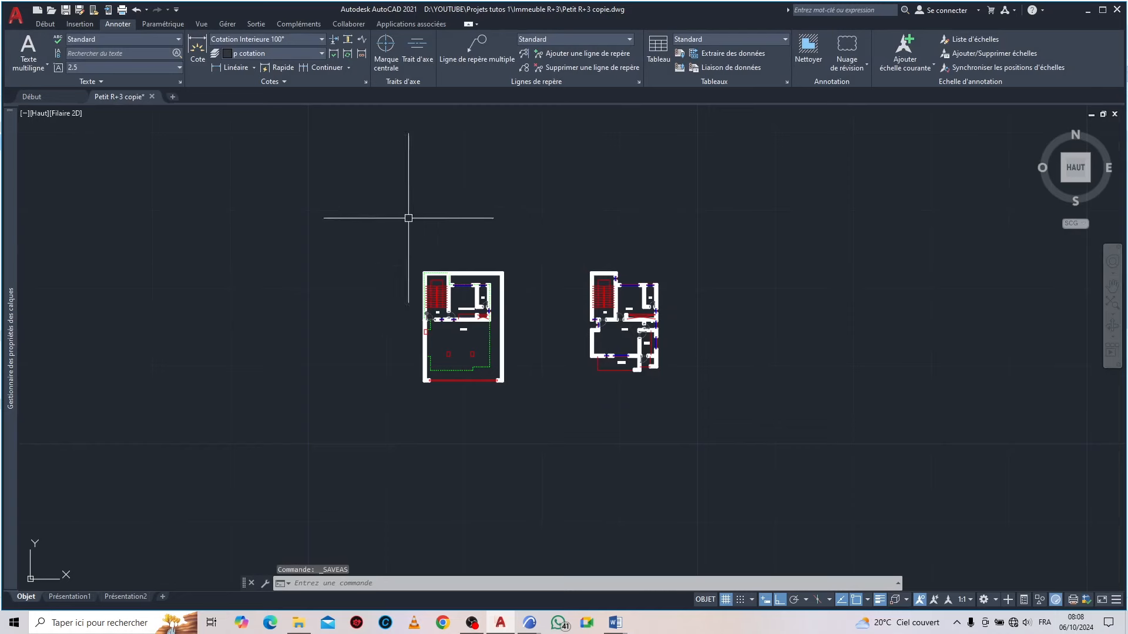
{"action": "key", "text": "ctrl+s"}
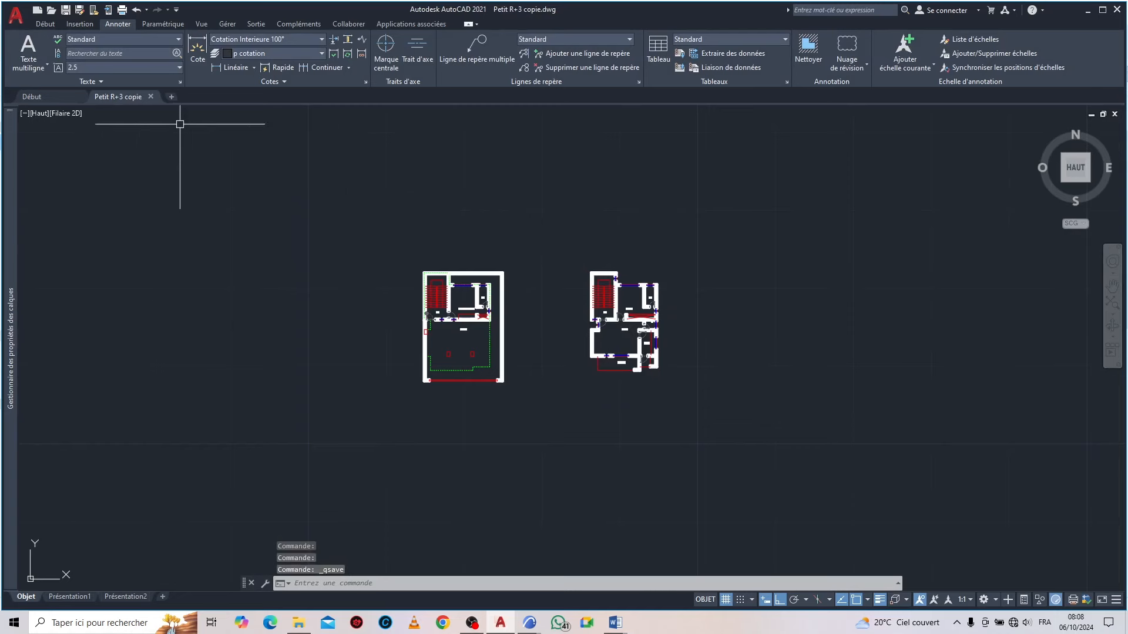
{"action": "left_click", "coordinate": [151, 97]}
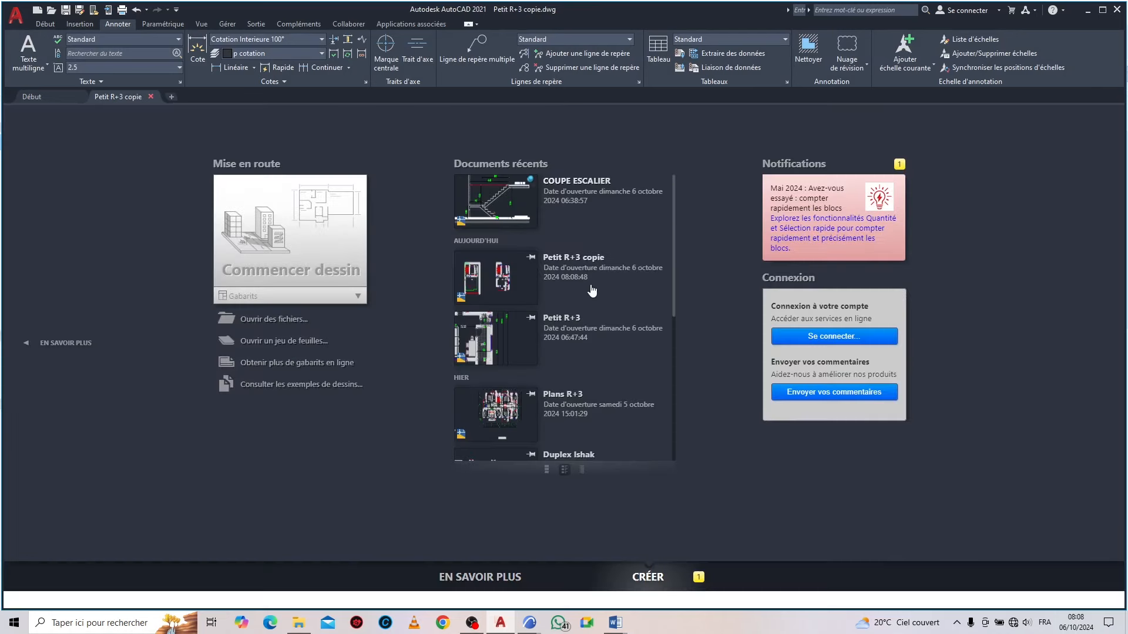
Switch to the untitled ARCHICAD 24 project with its empty ground-floor plan
{"action": "mouse_move", "coordinate": [531, 627]}
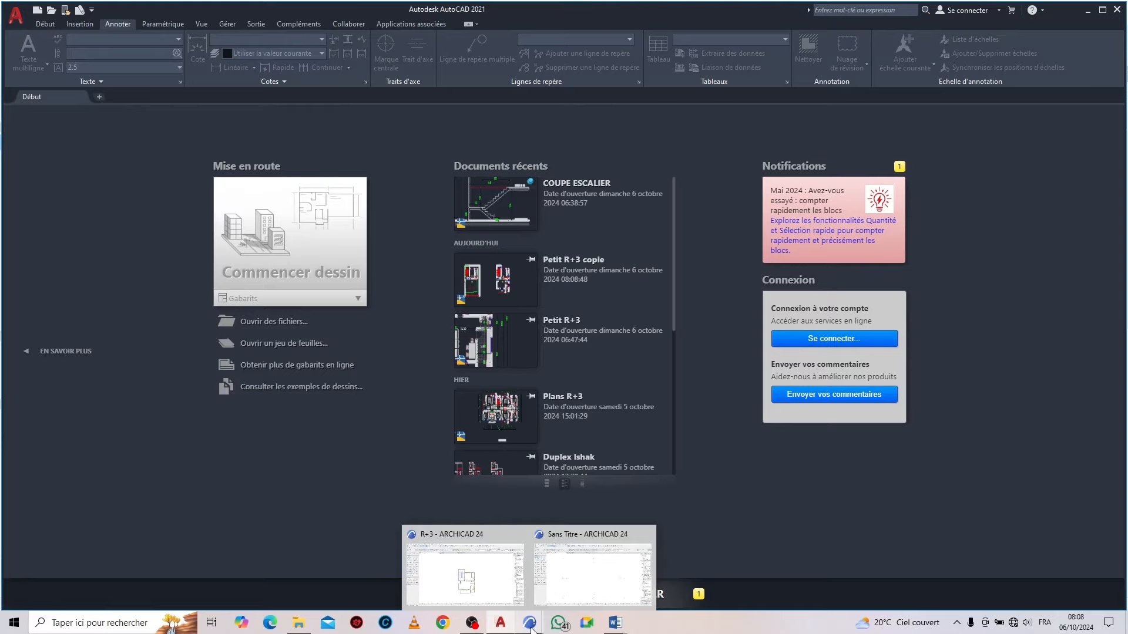
{"action": "left_click", "coordinate": [556, 584]}
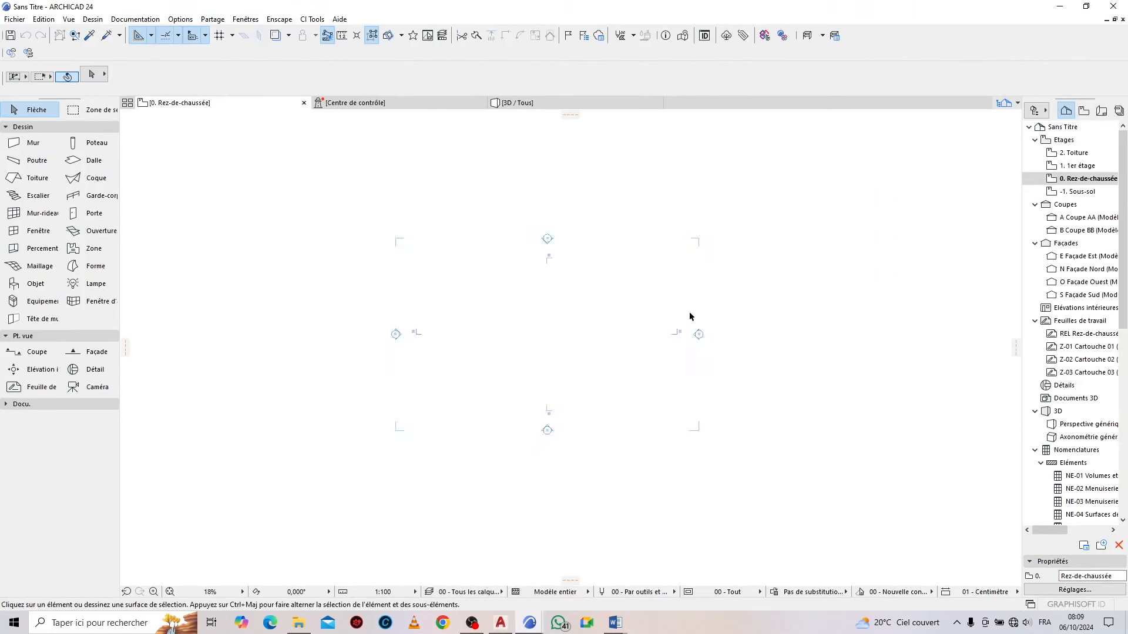
{"action": "scroll", "coordinate": [625, 291], "scroll_direction": "up", "scroll_amount": 3}
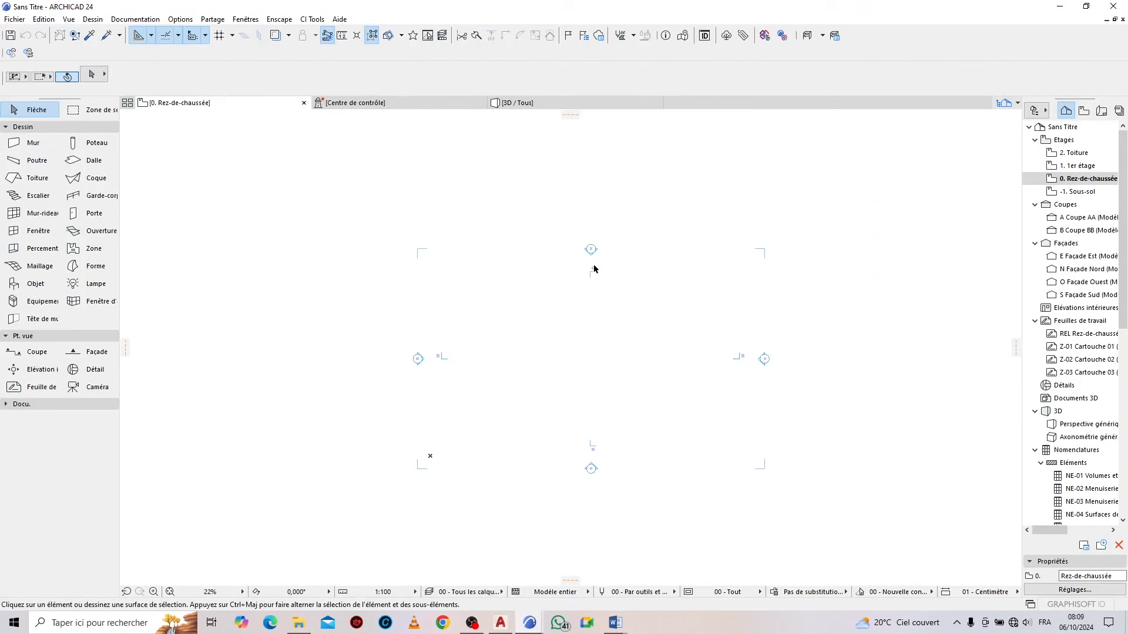
Set the project's working length unit to centimetres in the working units settings
{"action": "left_click", "coordinate": [180, 19]}
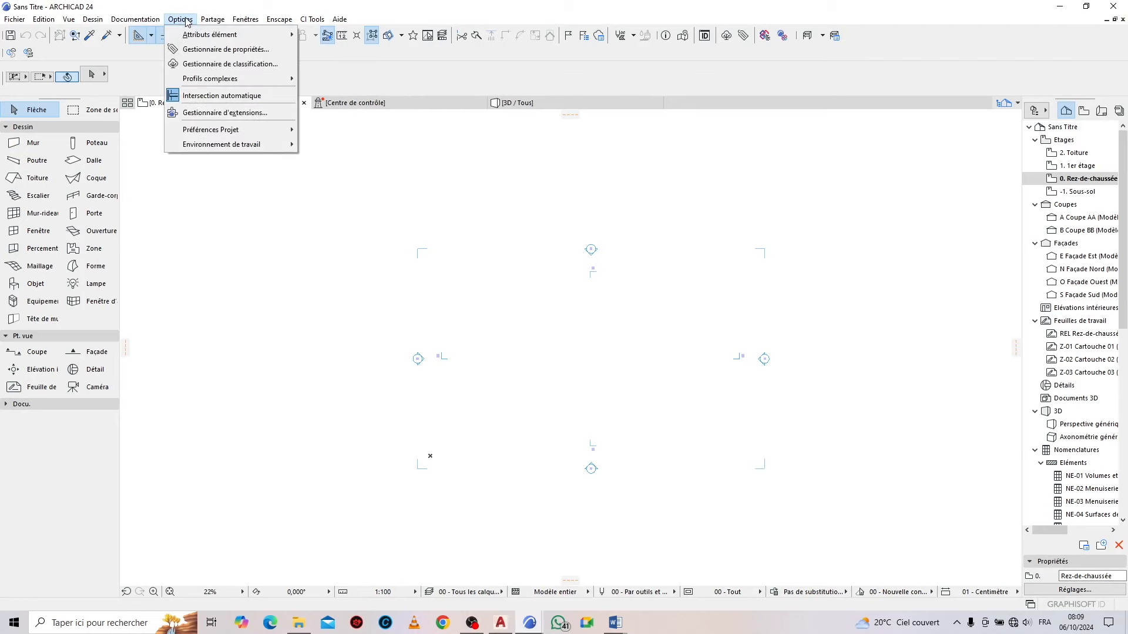
{"action": "mouse_move", "coordinate": [234, 128]}
{"action": "mouse_move", "coordinate": [288, 130]}
{"action": "left_click", "coordinate": [440, 126]}
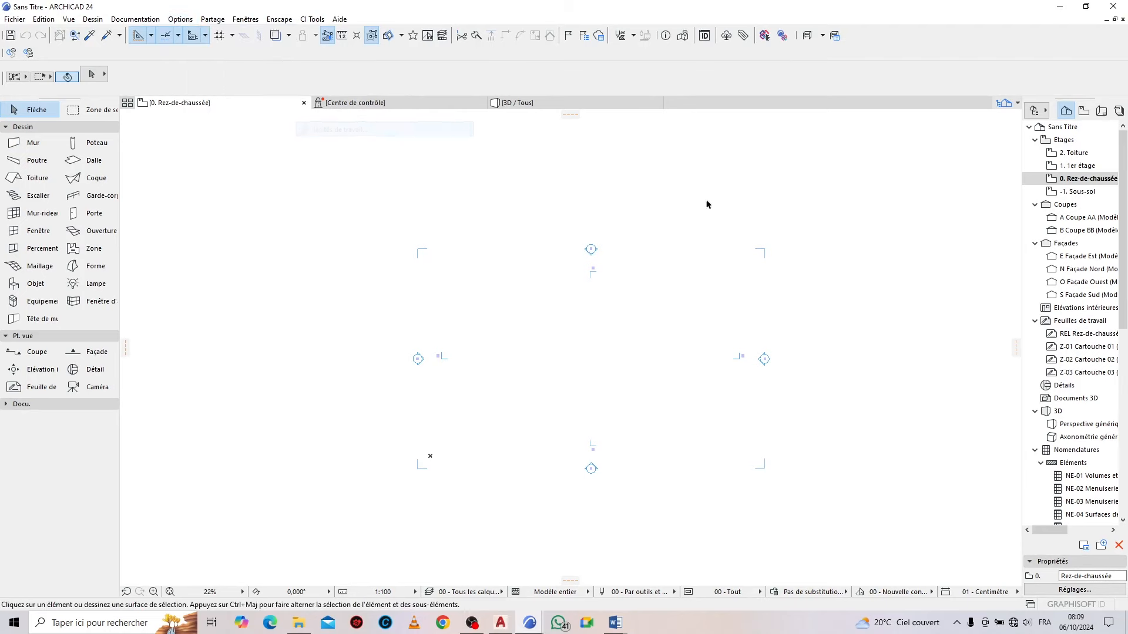
{"action": "left_click", "coordinate": [679, 133]}
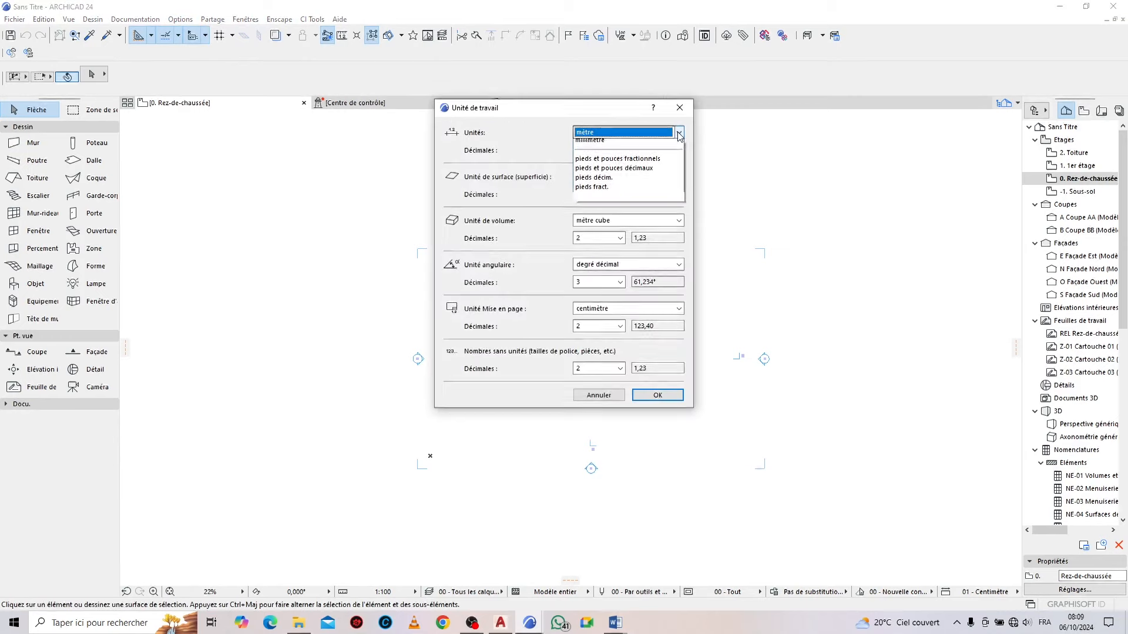
{"action": "left_click", "coordinate": [606, 164]}
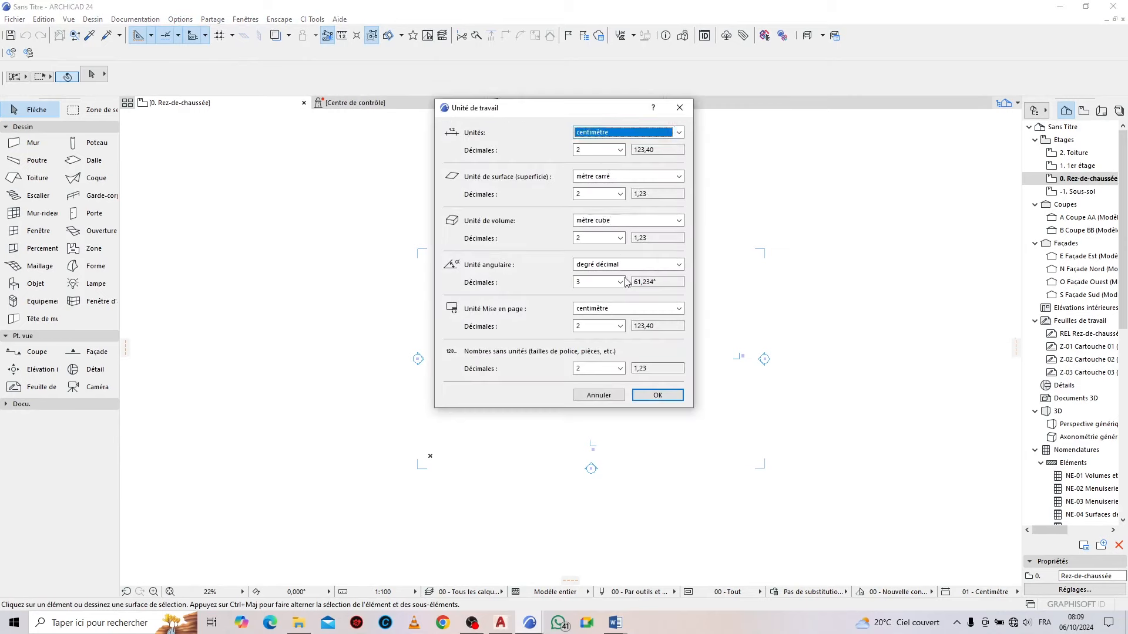
{"action": "left_click", "coordinate": [660, 400]}
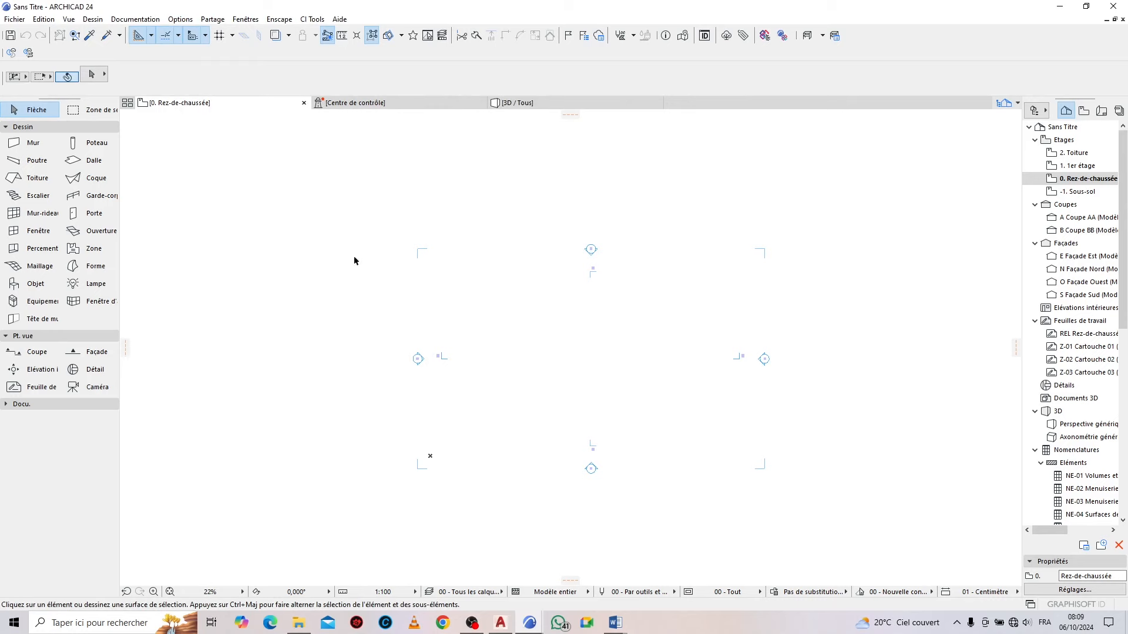
Open the storey settings and insert a storey named "Sous sol 2" below the Sous-sol level
{"action": "left_click", "coordinate": [91, 19]}
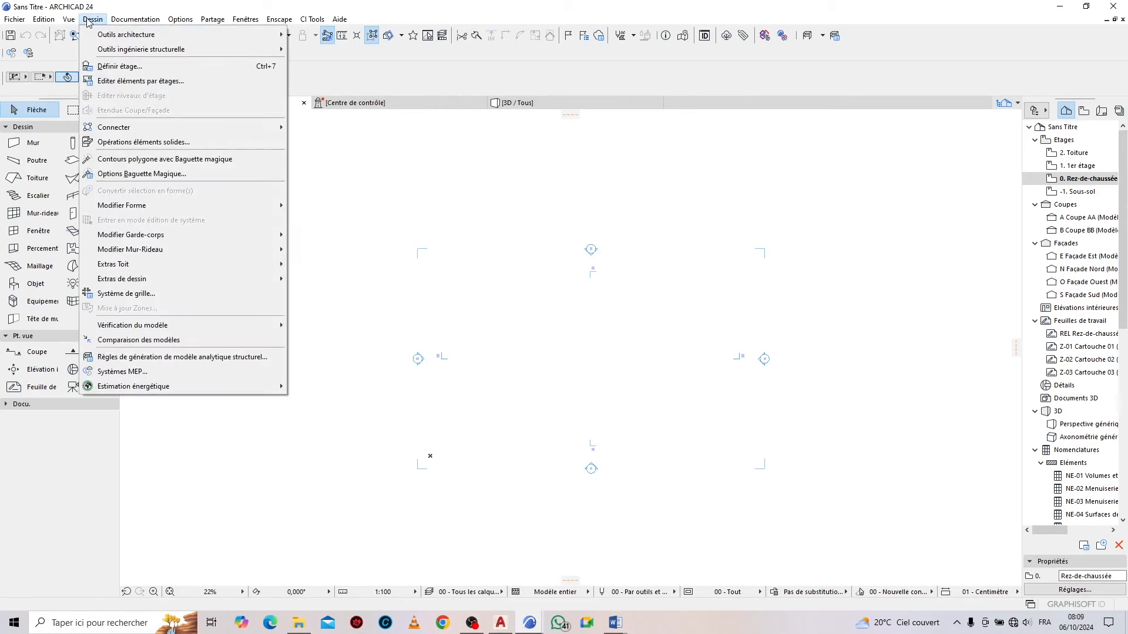
{"action": "left_click", "coordinate": [118, 66]}
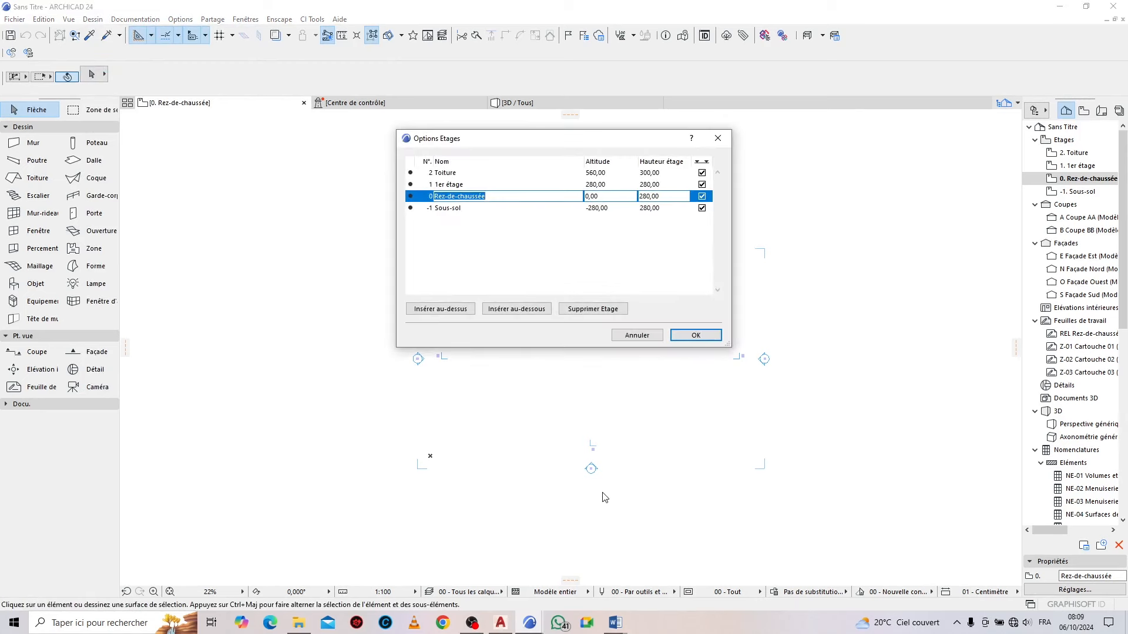
{"action": "left_click", "coordinate": [481, 186]}
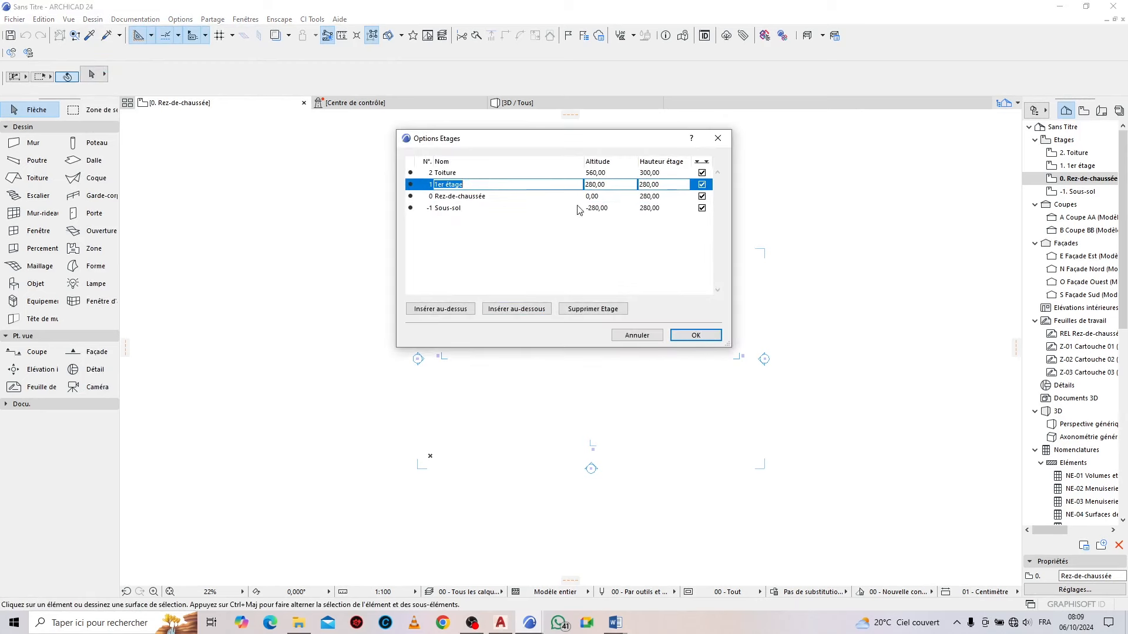
{"action": "left_click", "coordinate": [616, 197]}
{"action": "left_click", "coordinate": [646, 212]}
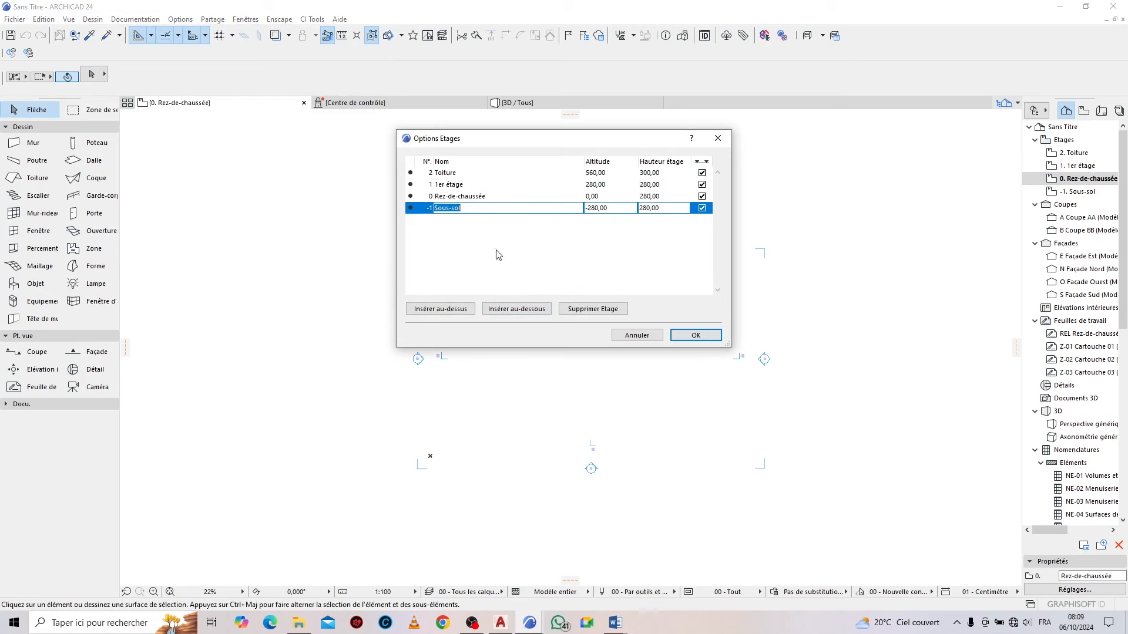
{"action": "left_click", "coordinate": [515, 310]}
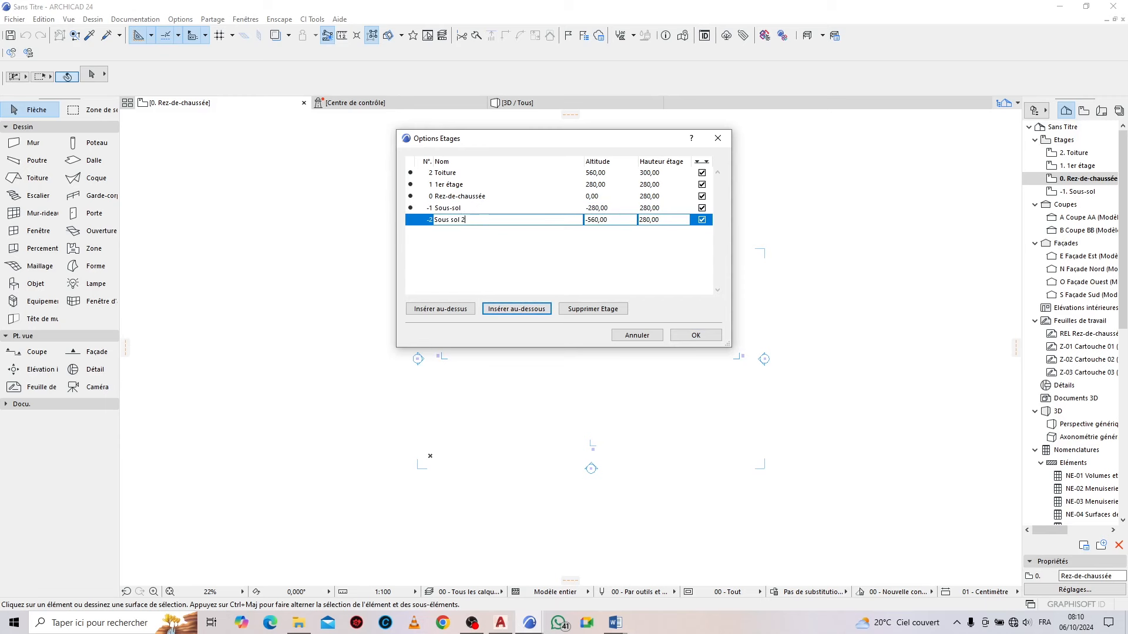
Set the storey height of both Rez-de-chaussée and 1er étage to 320
{"action": "left_click", "coordinate": [671, 197]}
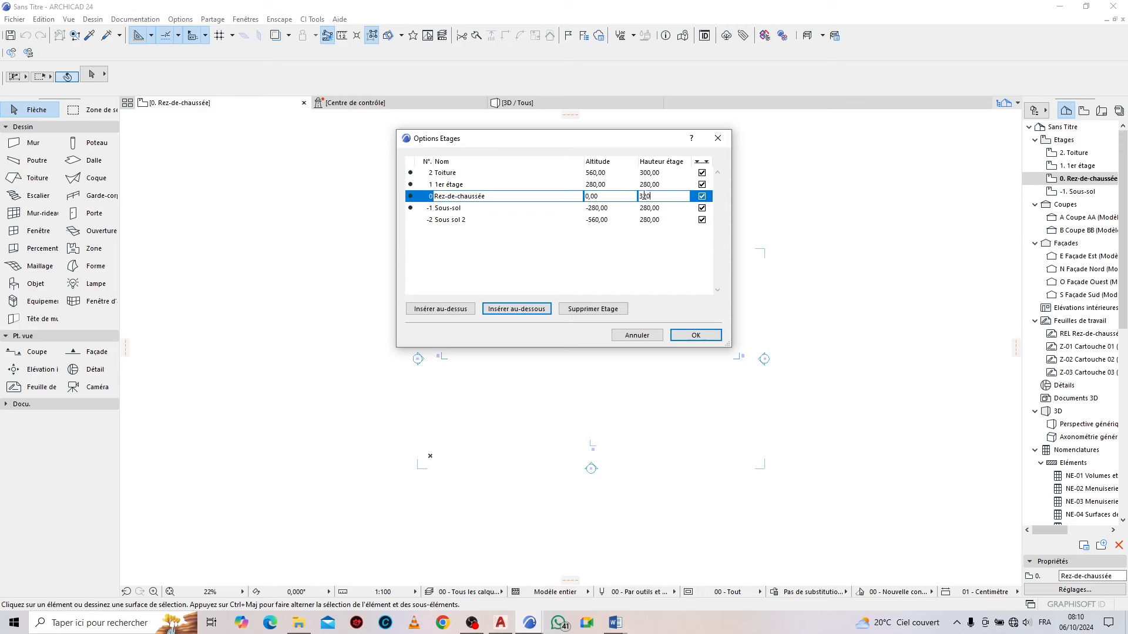
{"action": "type", "text": "320"}
{"action": "left_click", "coordinate": [679, 184]}
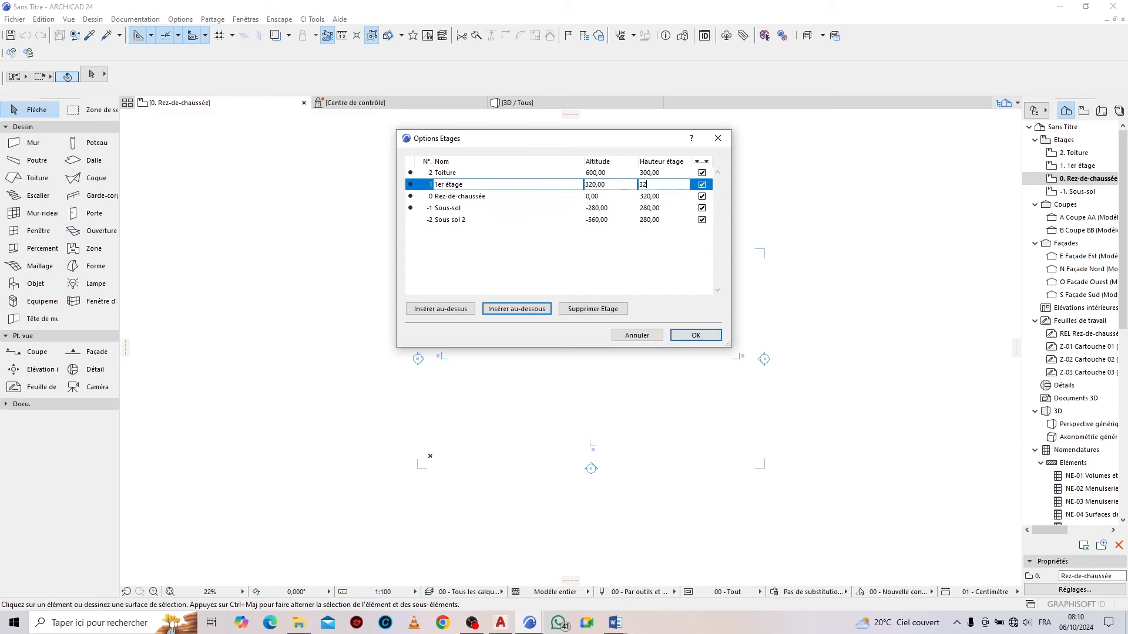
{"action": "type", "text": "320"}
Insert two storeys above 1er étage, name them Etage 2 and Etage 3, and apply the storey settings with Sous-sol selected
{"action": "left_click", "coordinate": [445, 306]}
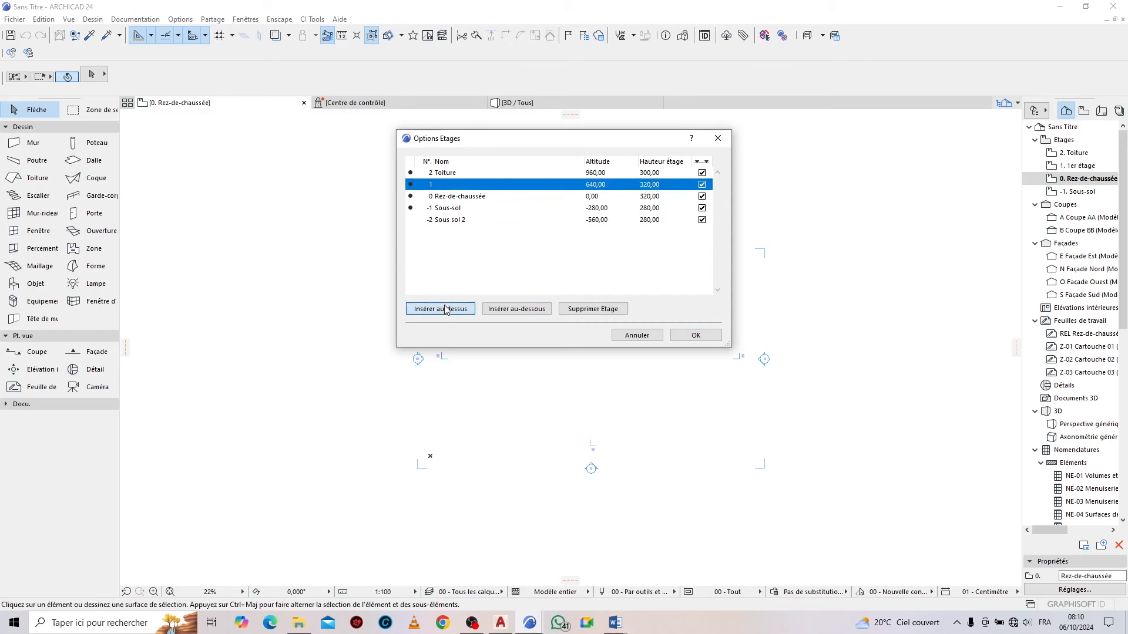
{"action": "left_click", "coordinate": [445, 307]}
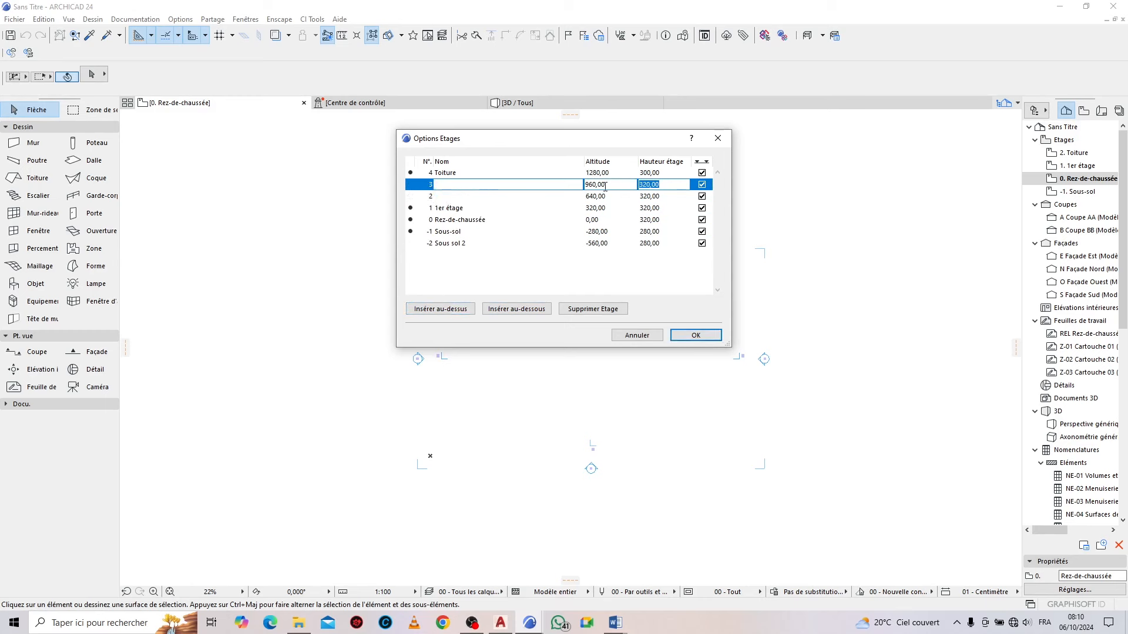
{"action": "left_click", "coordinate": [493, 197]}
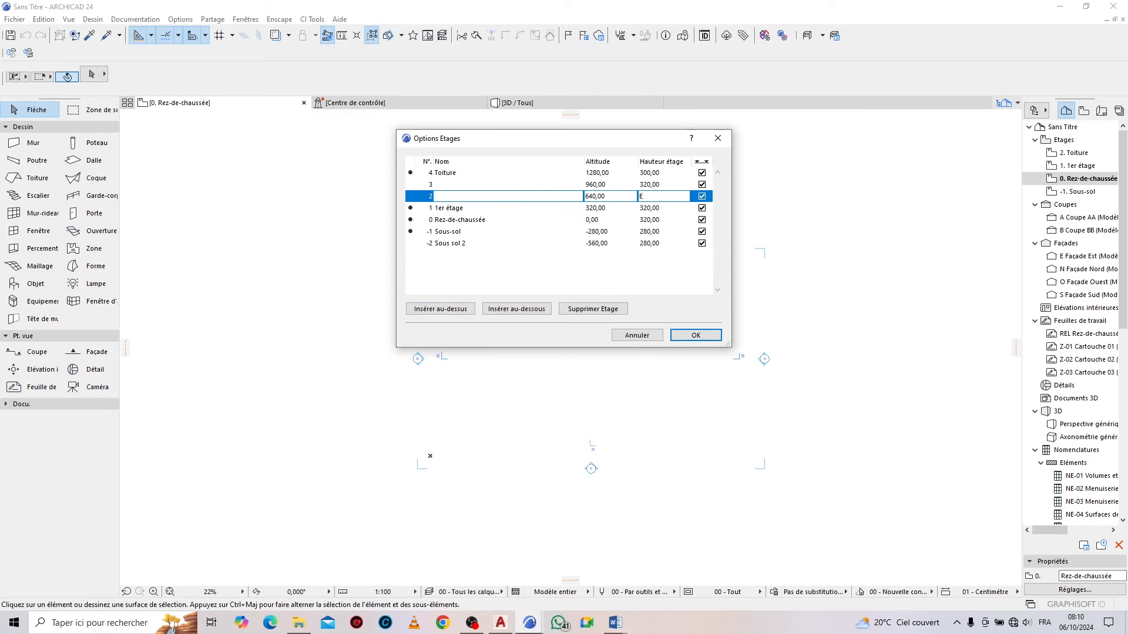
{"action": "left_click", "coordinate": [485, 185]}
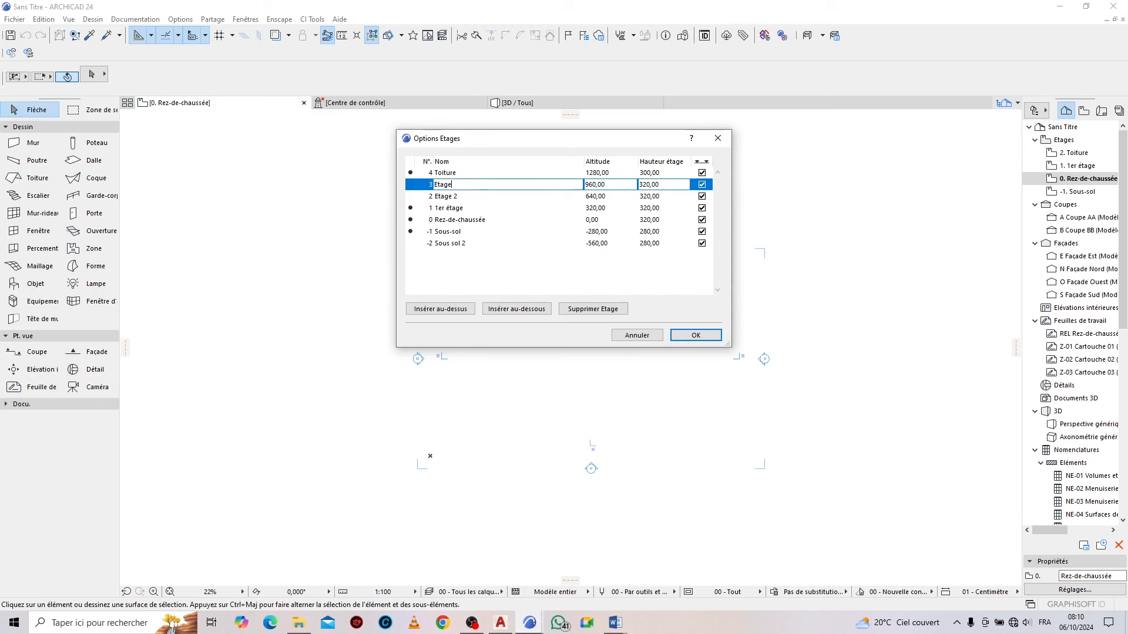
{"action": "left_click", "coordinate": [505, 231]}
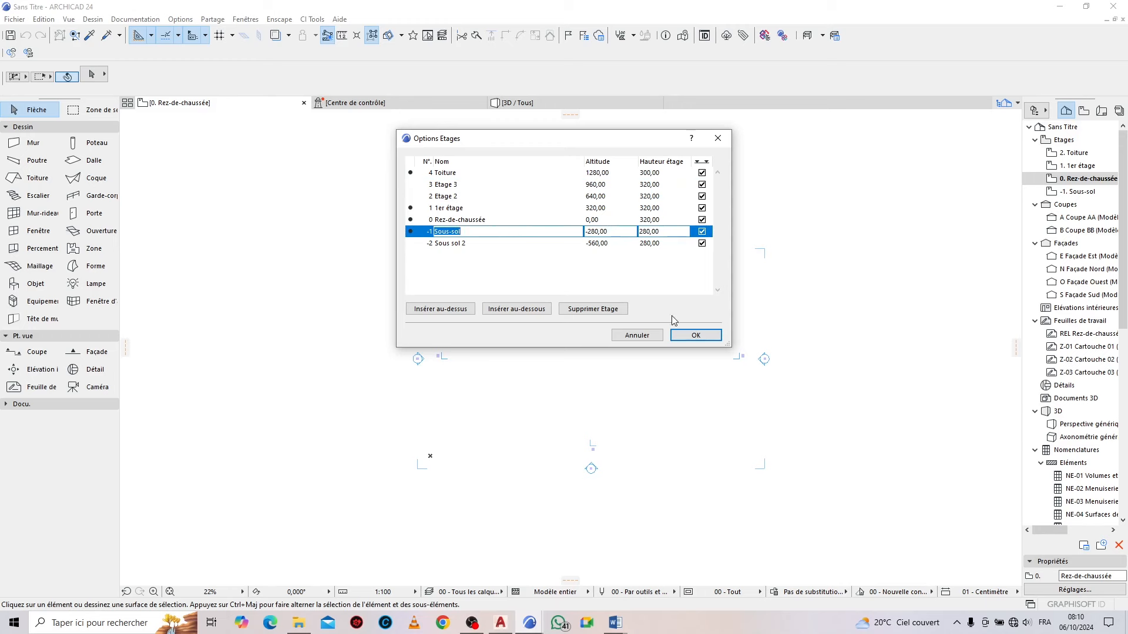
{"action": "left_click", "coordinate": [693, 335]}
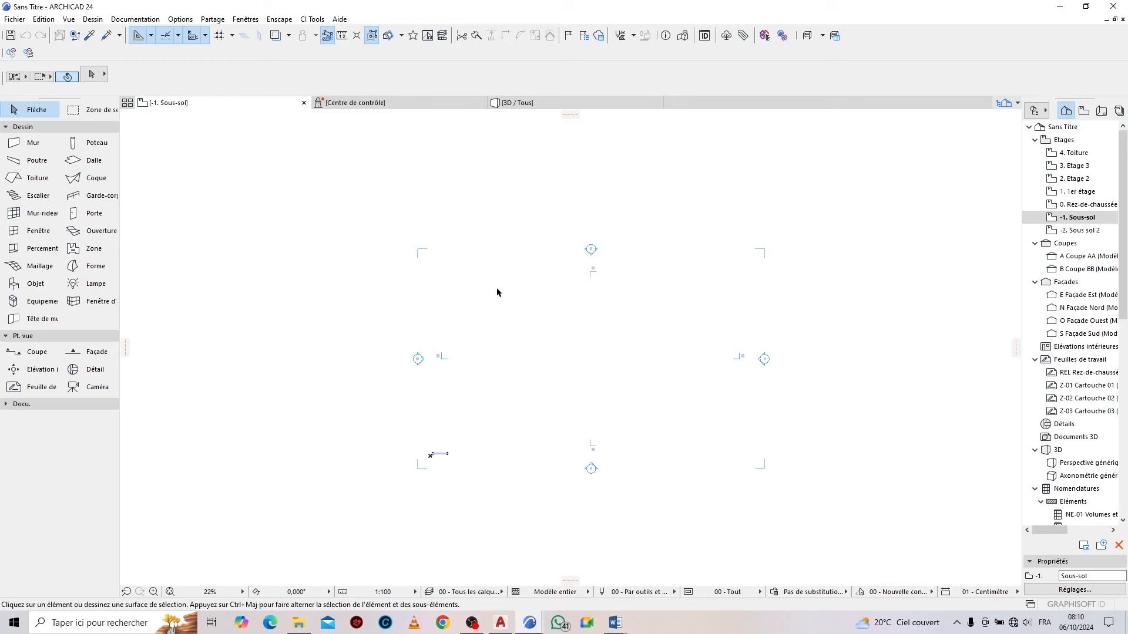
Start merging a file into the Sous-sol plan and select Petit R+3 copie.dwg in the Immeuble R+3 folder
{"action": "scroll", "coordinate": [496, 293], "scroll_direction": "down", "scroll_amount": 4}
{"action": "scroll", "coordinate": [639, 324], "scroll_direction": "up", "scroll_amount": 4}
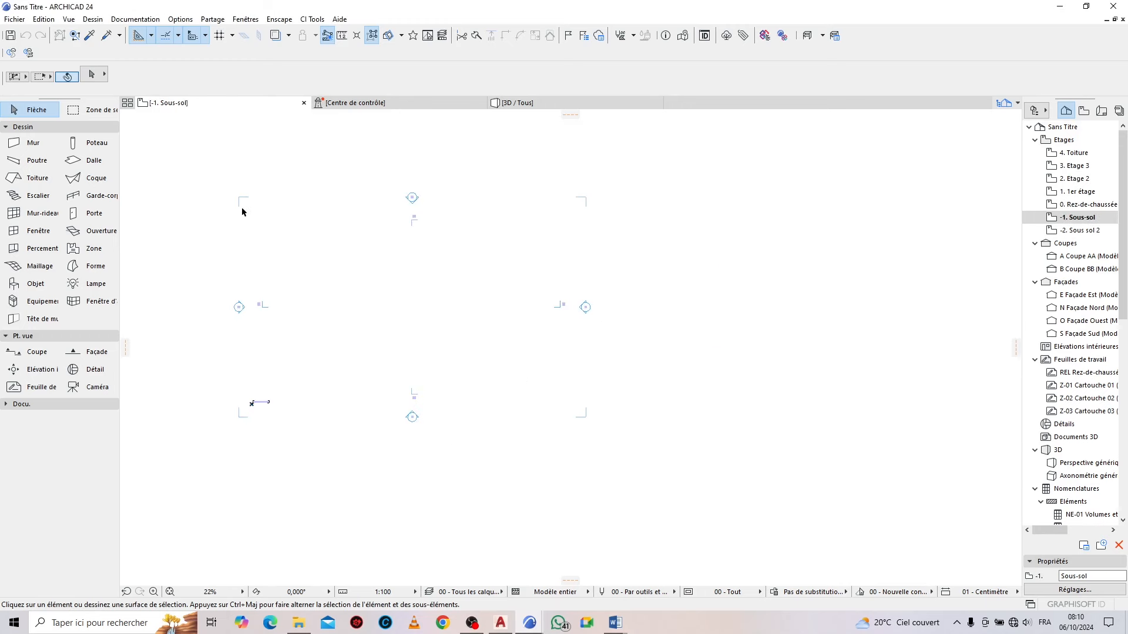
{"action": "left_click", "coordinate": [14, 18]}
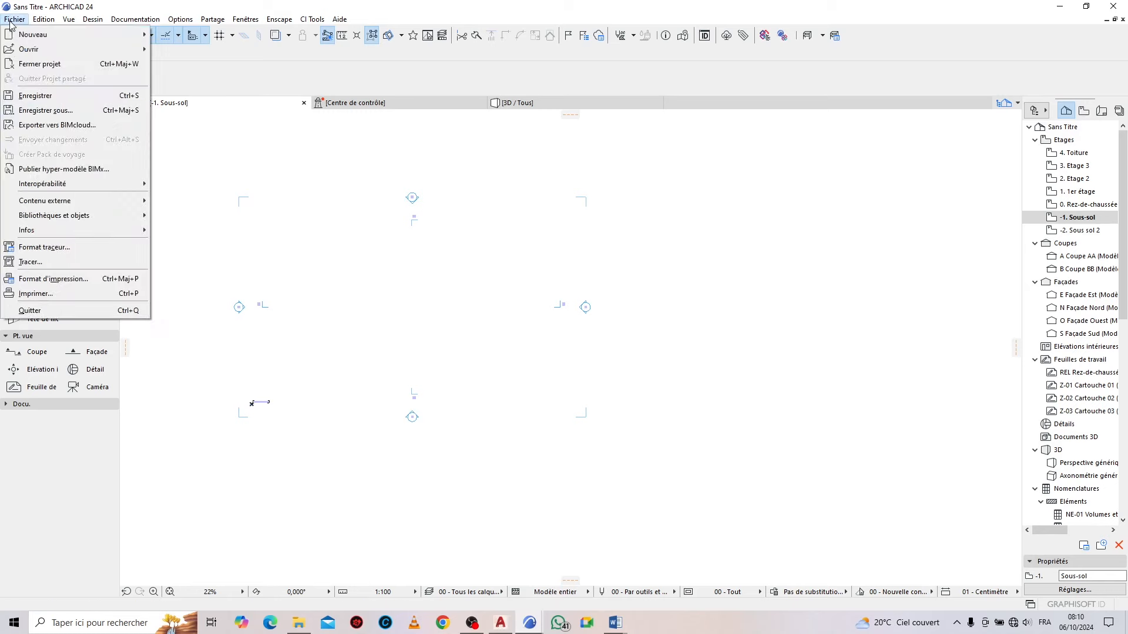
{"action": "mouse_move", "coordinate": [62, 182]}
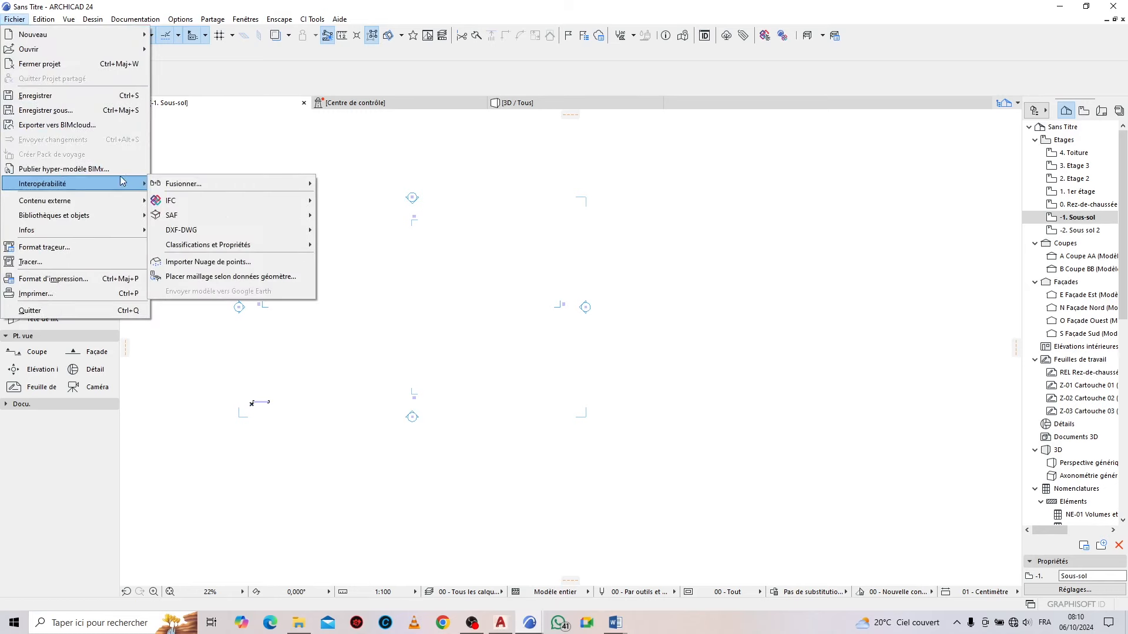
{"action": "mouse_move", "coordinate": [202, 184]}
{"action": "left_click", "coordinate": [367, 184]}
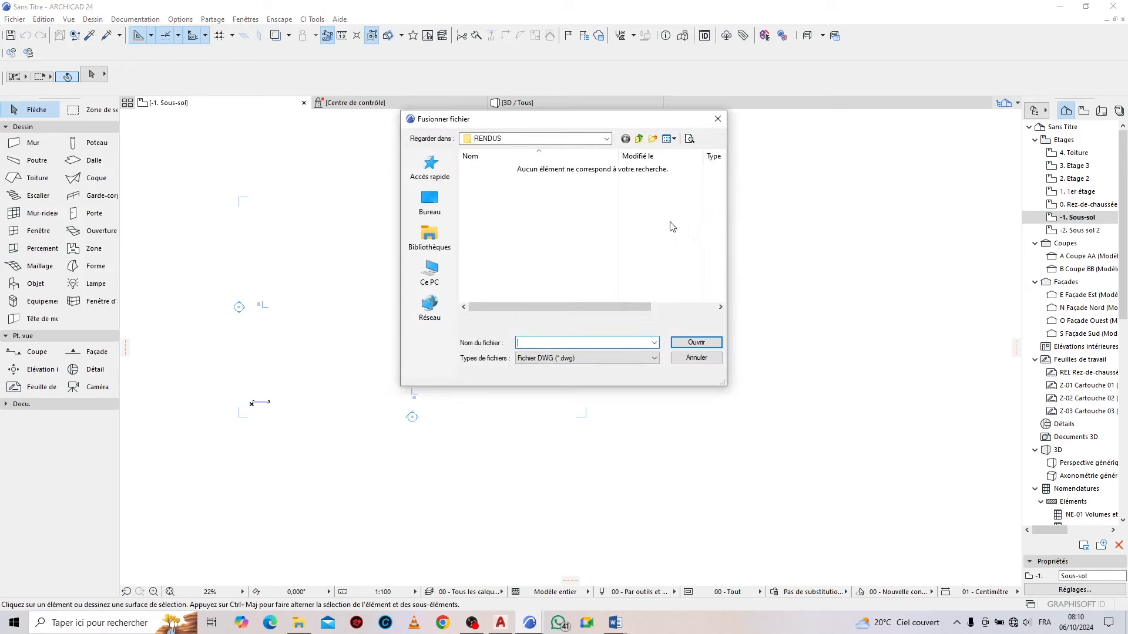
{"action": "left_click", "coordinate": [641, 144]}
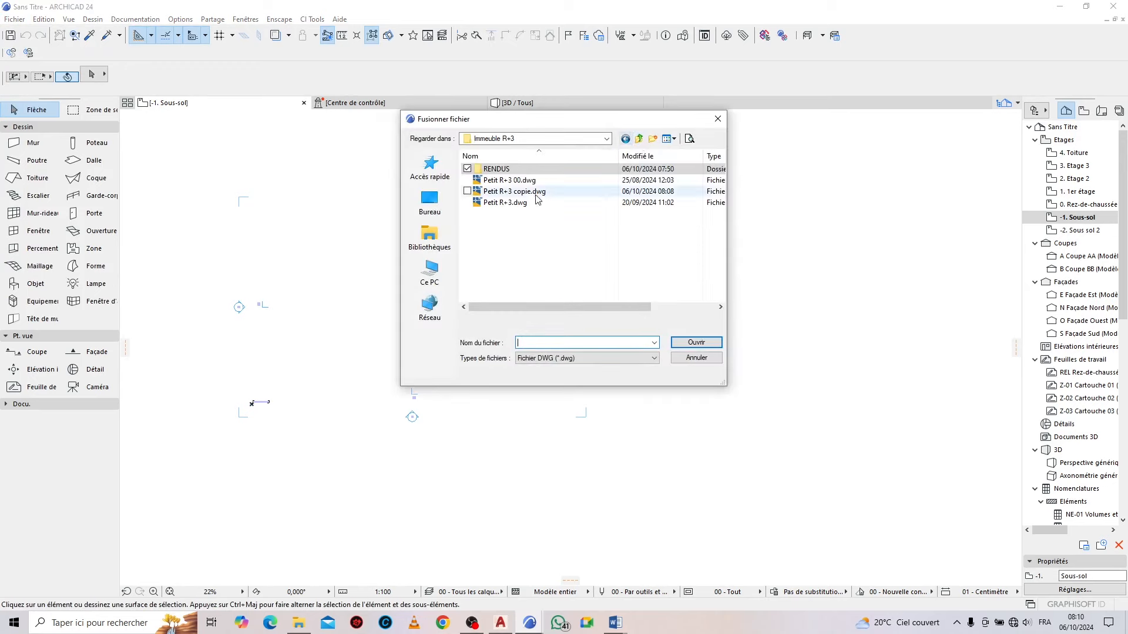
{"action": "left_click", "coordinate": [482, 194]}
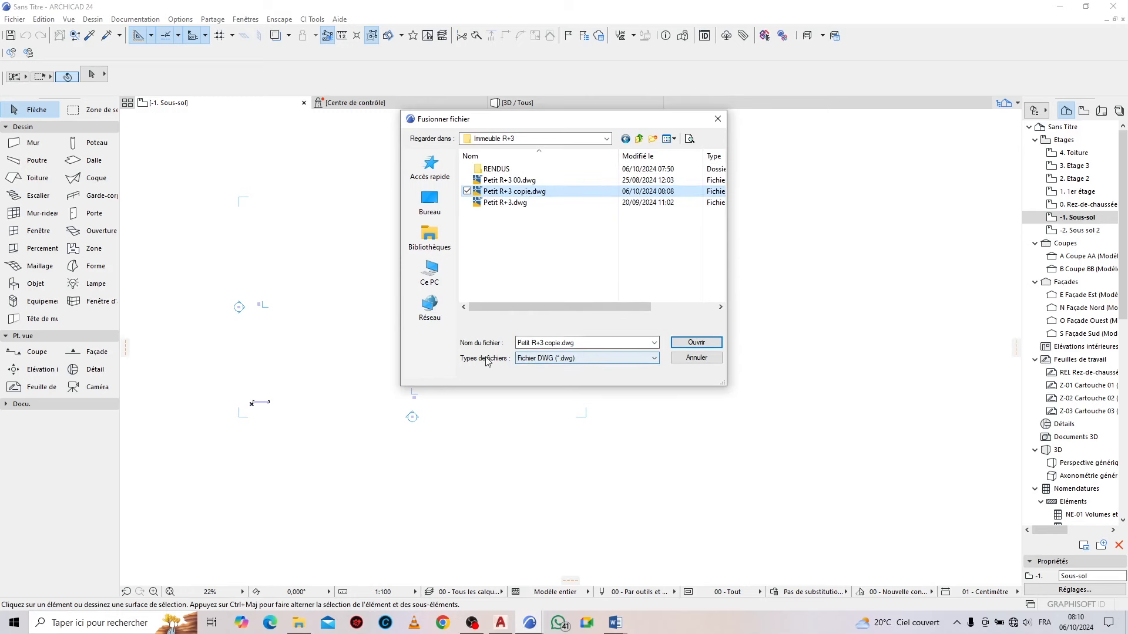
{"action": "left_click", "coordinate": [560, 359]}
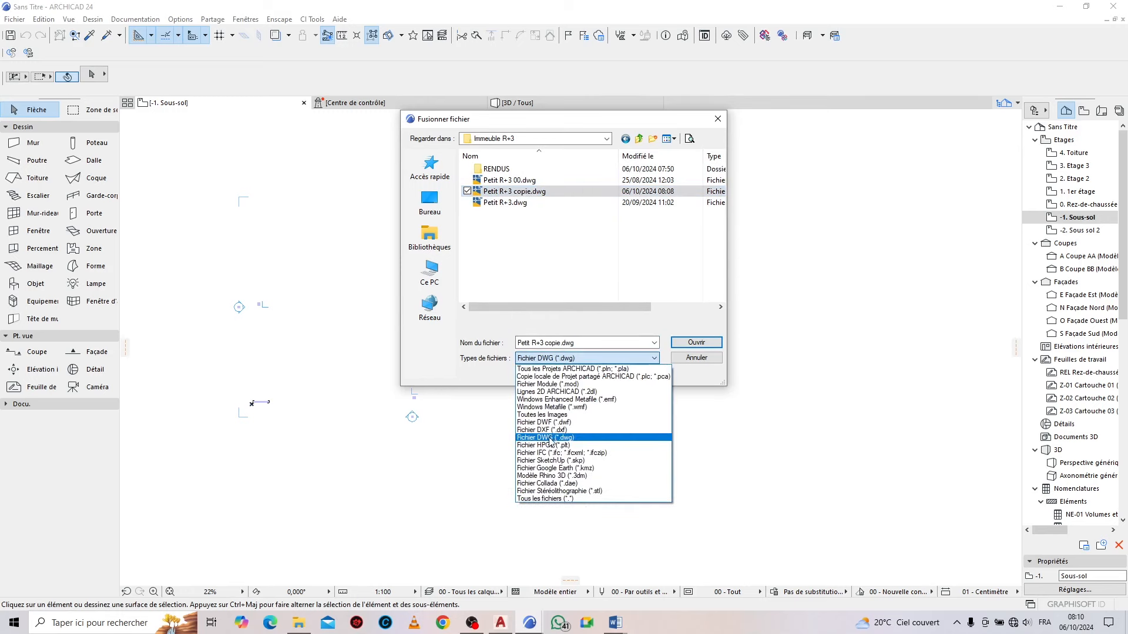
{"action": "left_click", "coordinate": [548, 438]}
{"action": "left_click", "coordinate": [562, 358]}
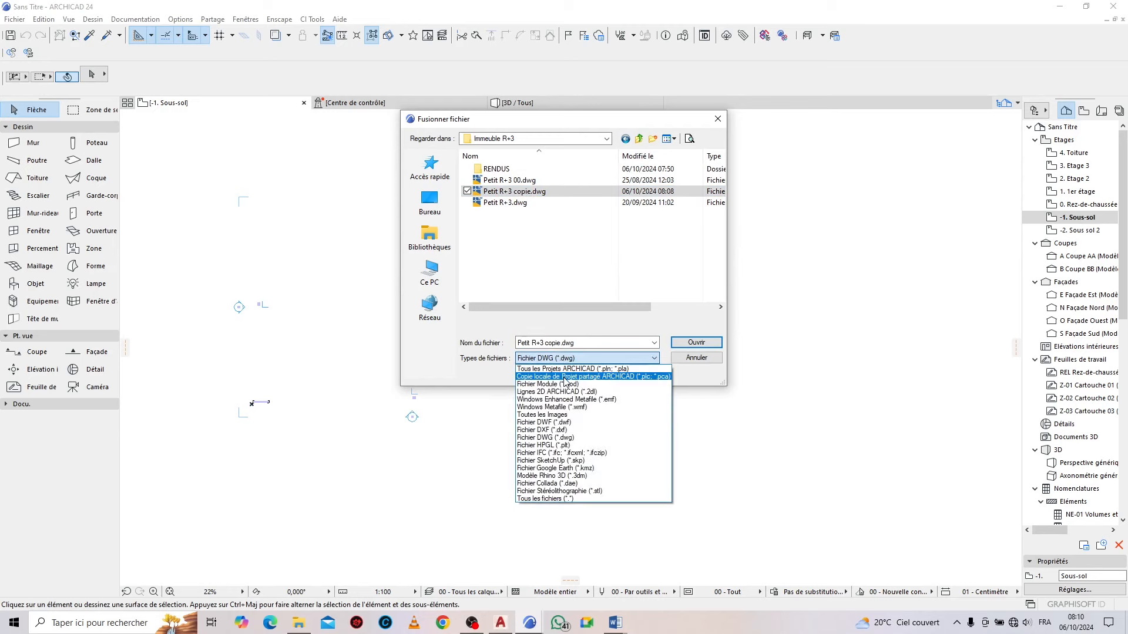
{"action": "left_click", "coordinate": [564, 370]}
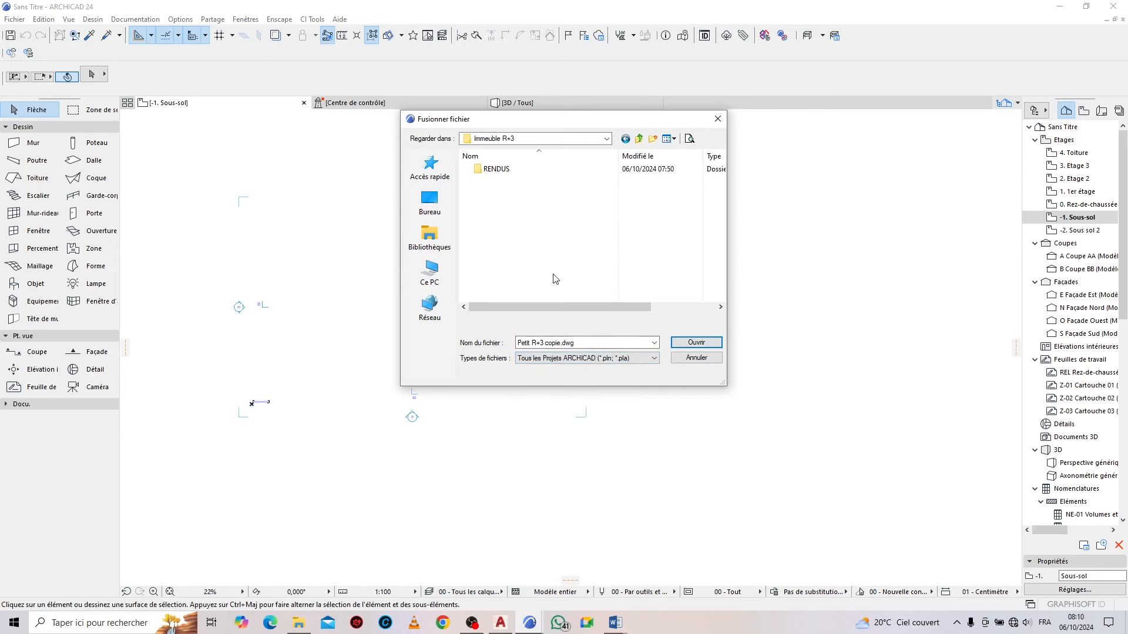
{"action": "left_click", "coordinate": [562, 358]}
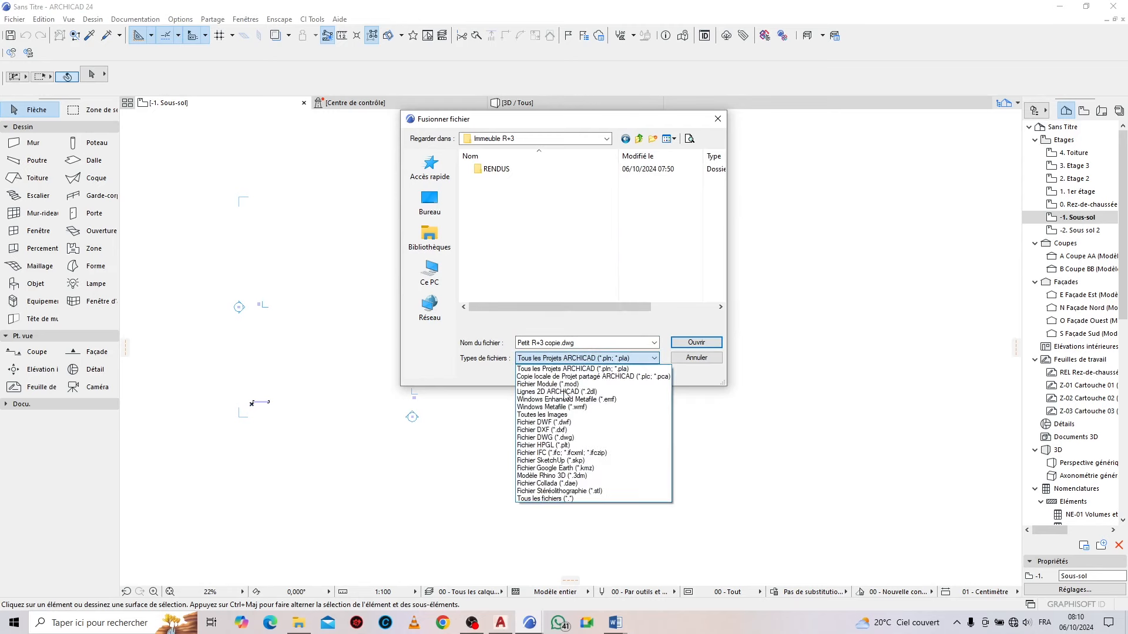
{"action": "left_click", "coordinate": [548, 437]}
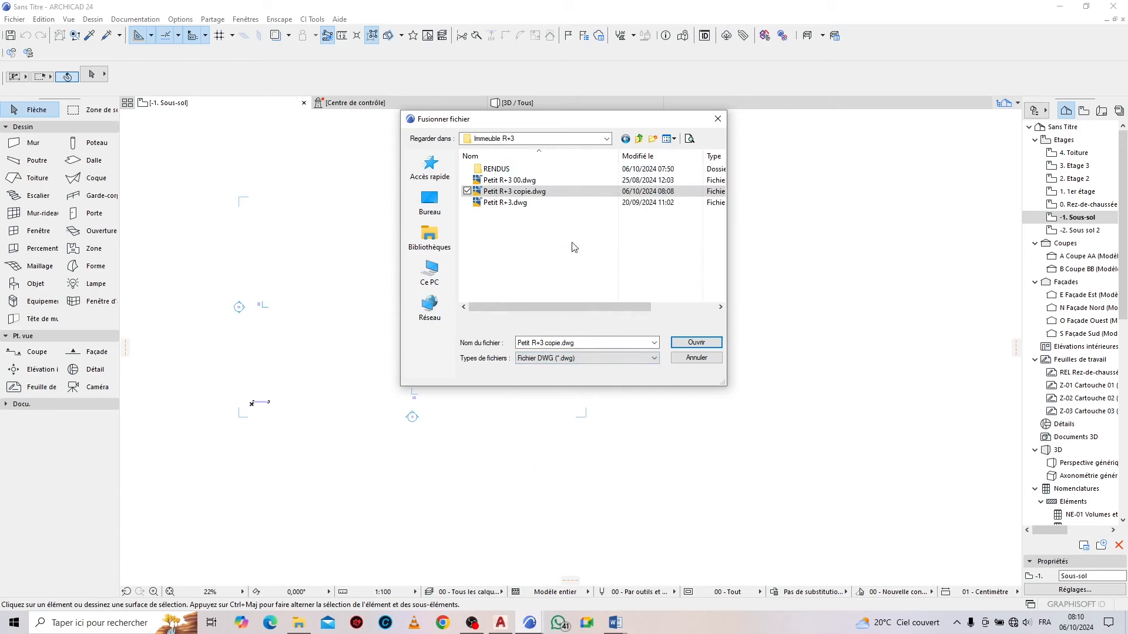
Merge the DWG's model space into the Sous-sol view with translator 02 Pour importation éditable, placing its insertion point near the lower-left view corner
{"action": "left_click", "coordinate": [710, 343]}
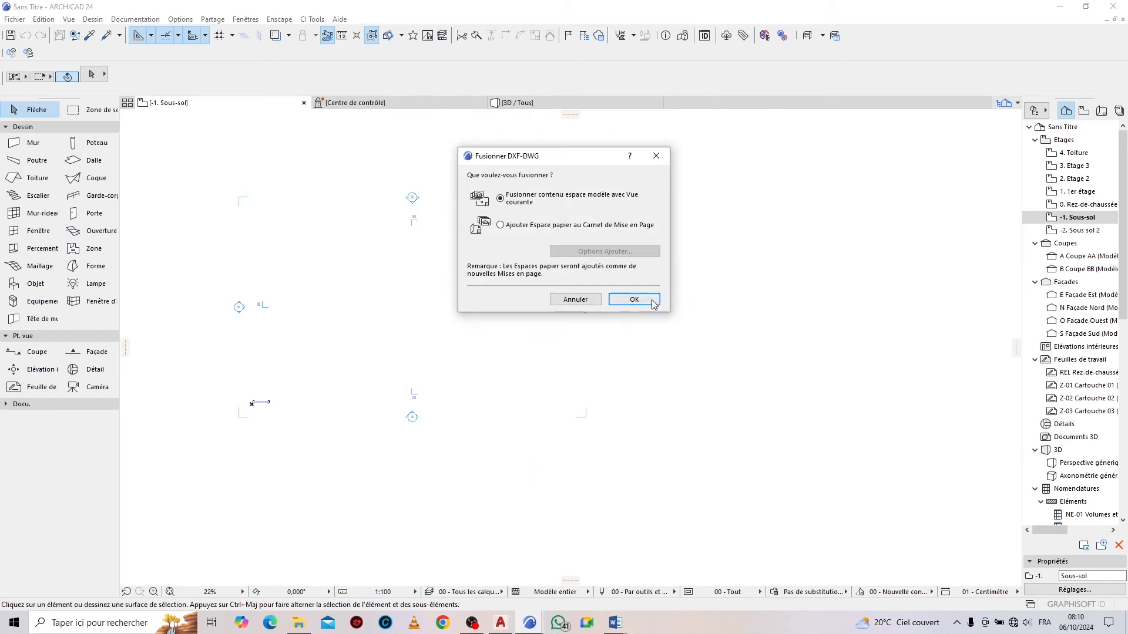
{"action": "left_click", "coordinate": [649, 305]}
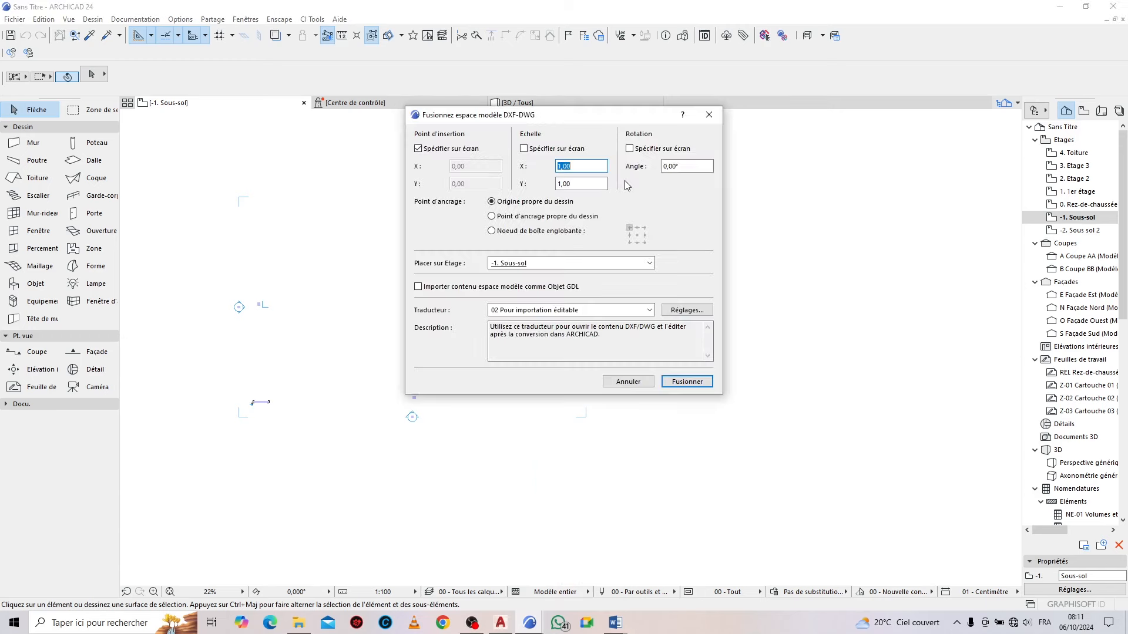
{"action": "left_click", "coordinate": [686, 382]}
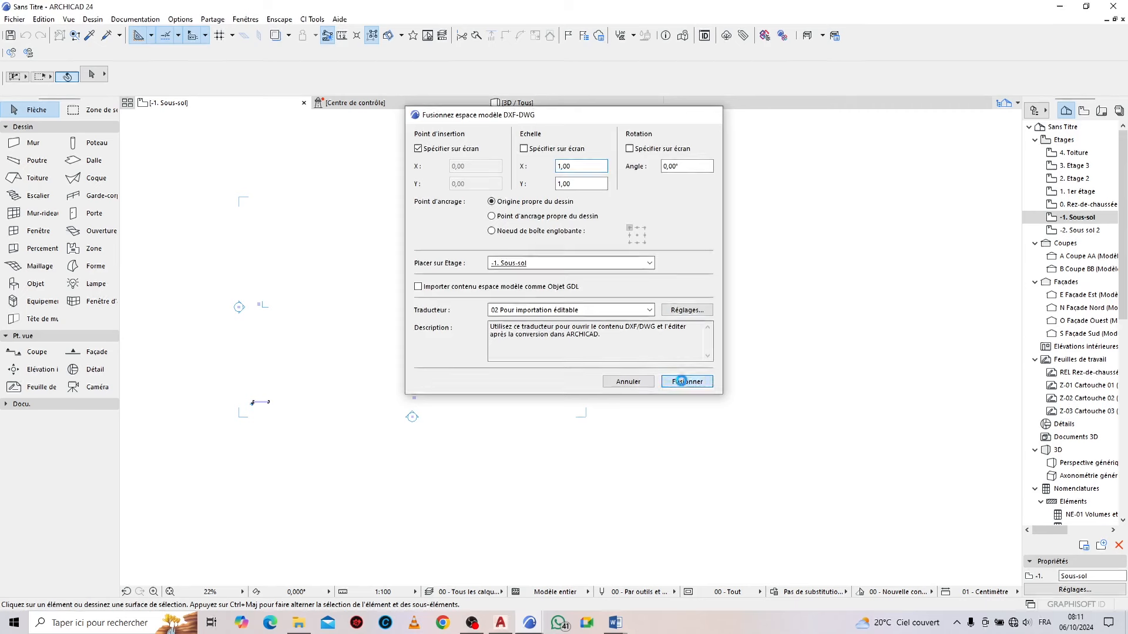
{"action": "scroll", "coordinate": [681, 367], "scroll_direction": "down", "scroll_amount": 2}
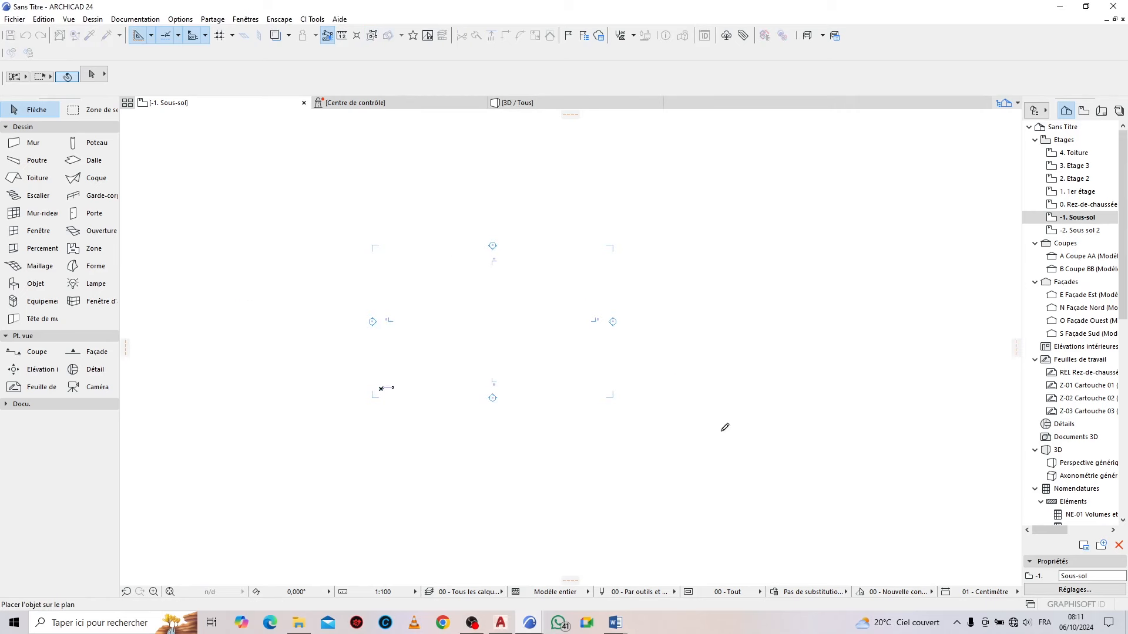
{"action": "scroll", "coordinate": [373, 382], "scroll_direction": "up", "scroll_amount": 2}
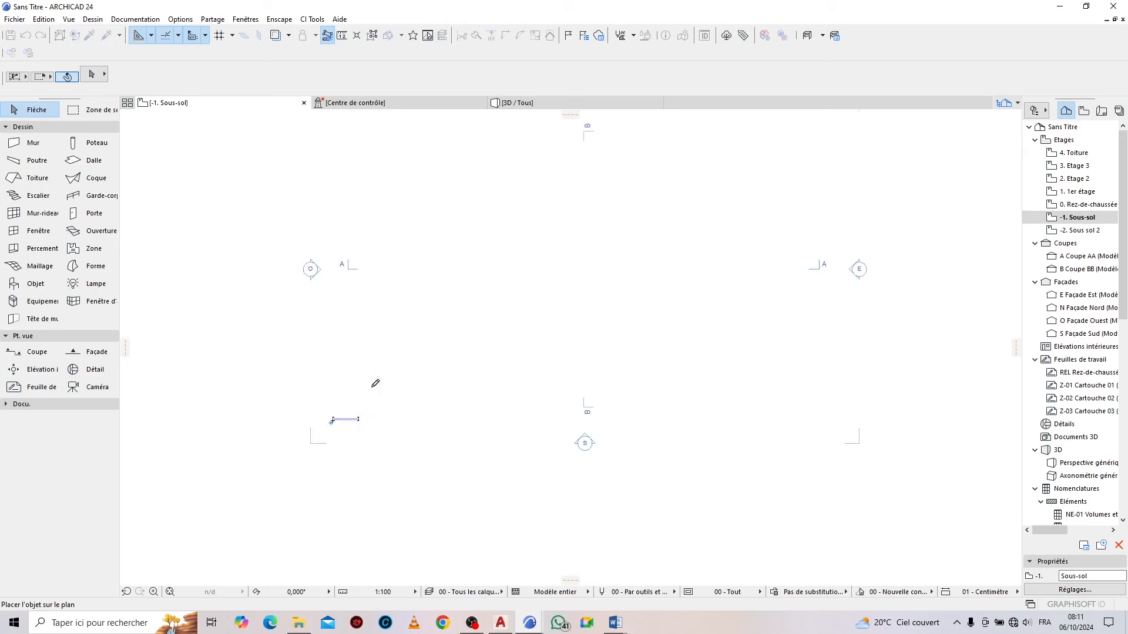
{"action": "left_click", "coordinate": [290, 428]}
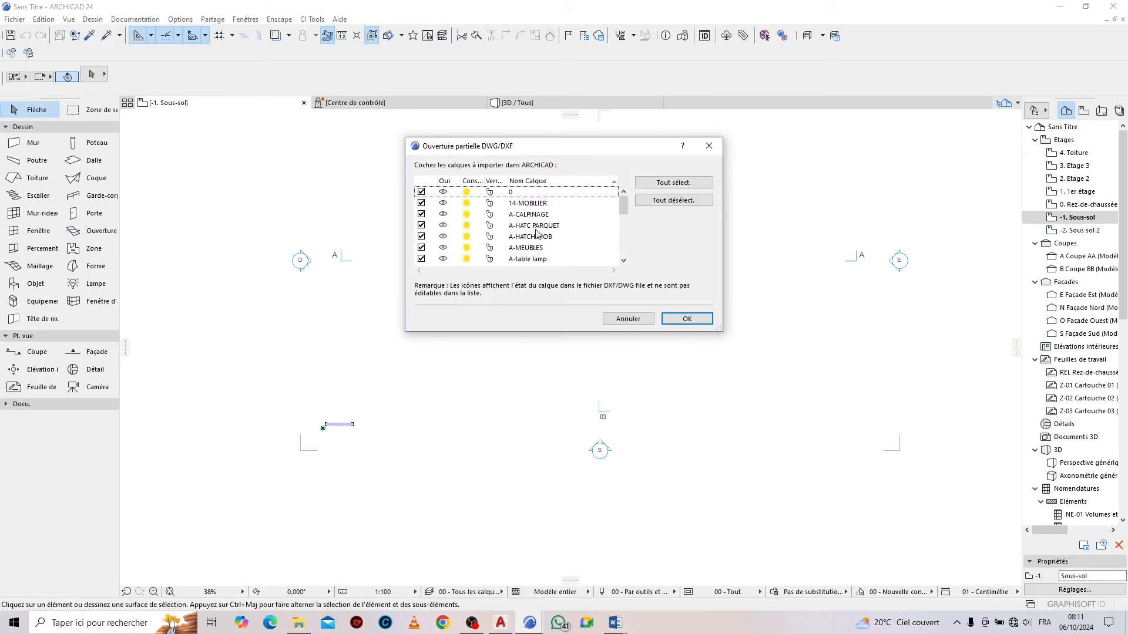
Review the DWG layer list, import all layers, and ignore all missing file references
{"action": "scroll", "coordinate": [532, 214], "scroll_direction": "down", "scroll_amount": 10}
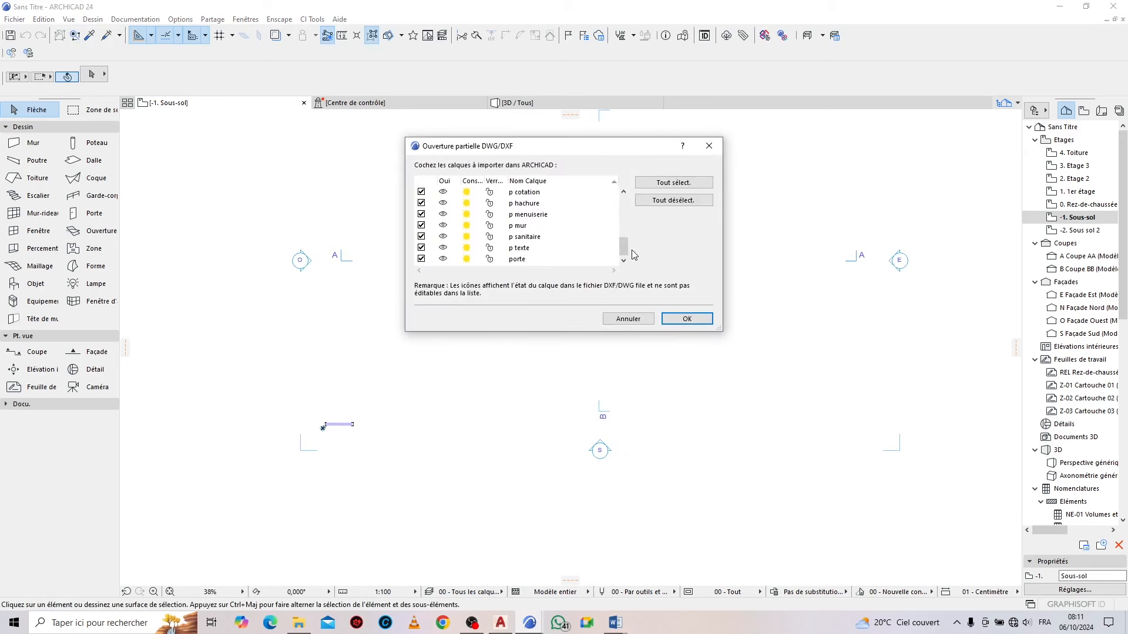
{"action": "left_click_drag", "start_coordinate": [625, 246], "coordinate": [624, 209]}
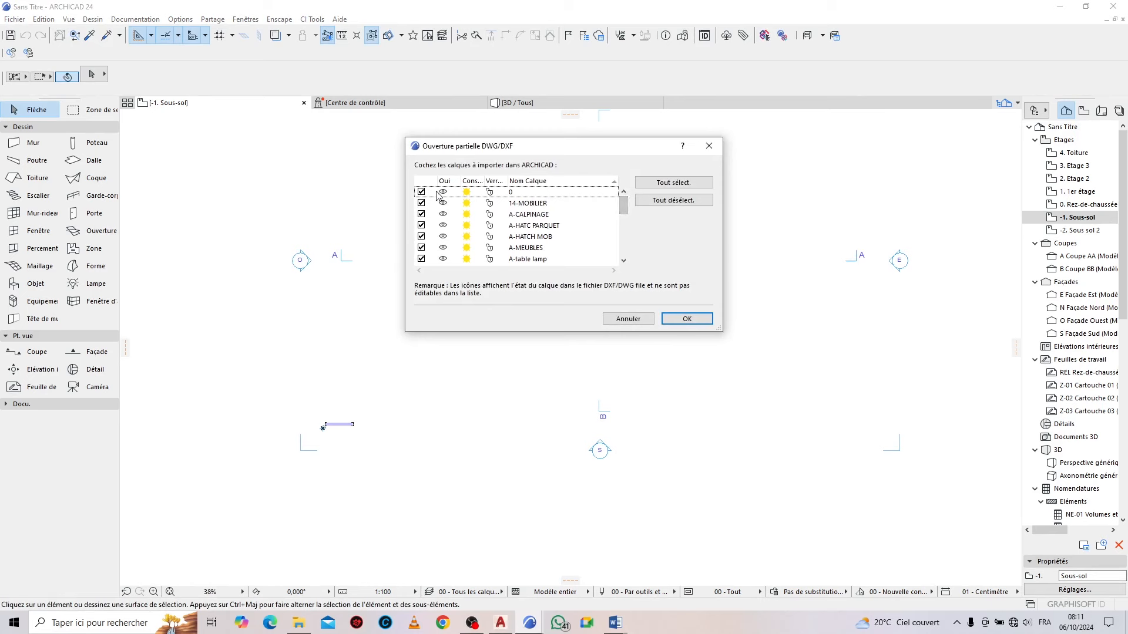
{"action": "scroll", "coordinate": [439, 200], "scroll_direction": "down", "scroll_amount": 10}
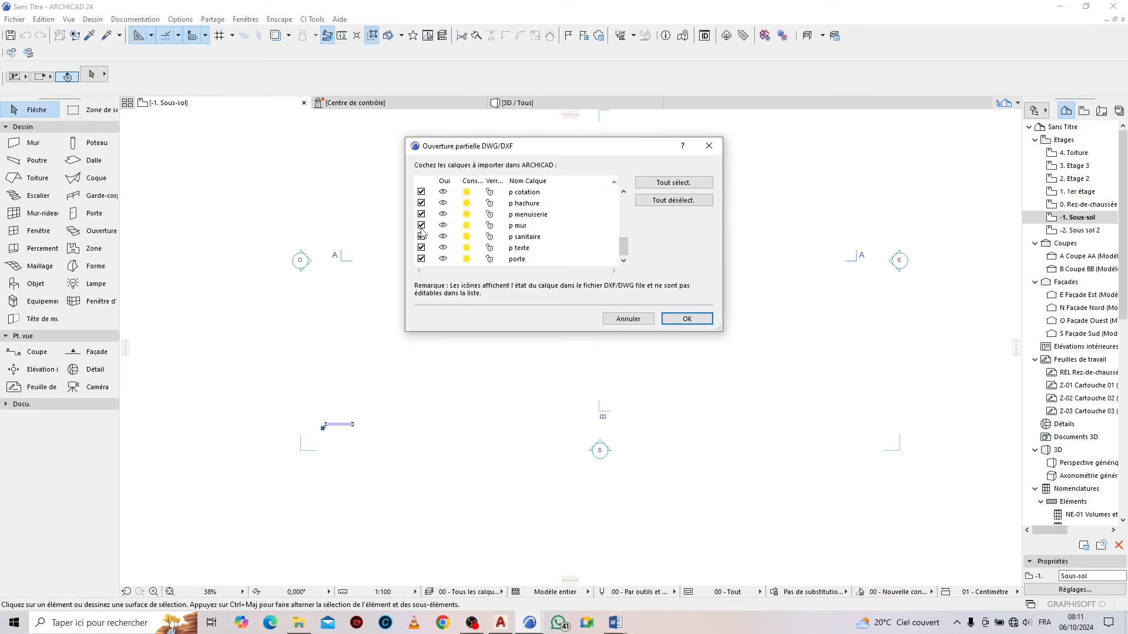
{"action": "left_click", "coordinate": [691, 316]}
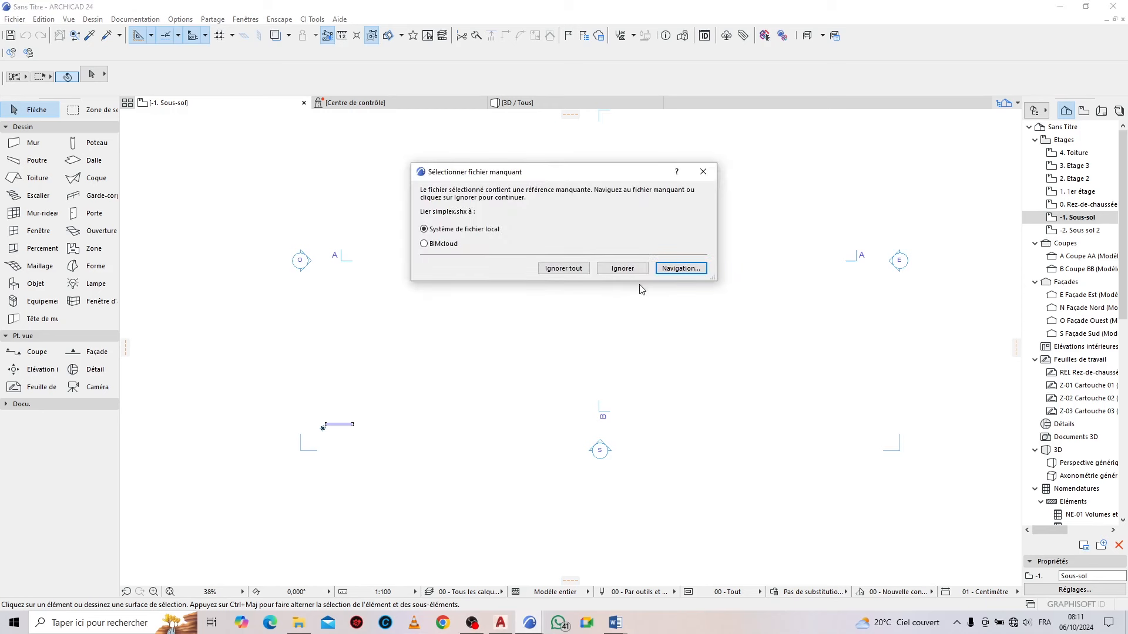
{"action": "left_click", "coordinate": [573, 269]}
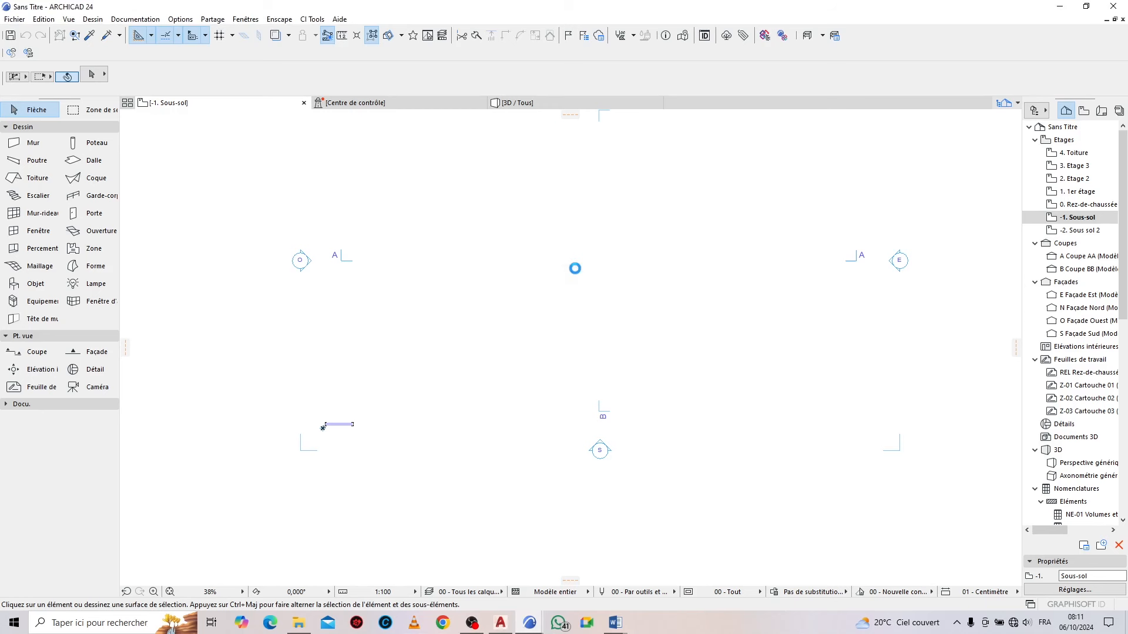
Move both imported floor plans together from their distant location into the area between the four elevation markers
{"action": "left_click", "coordinate": [170, 592]}
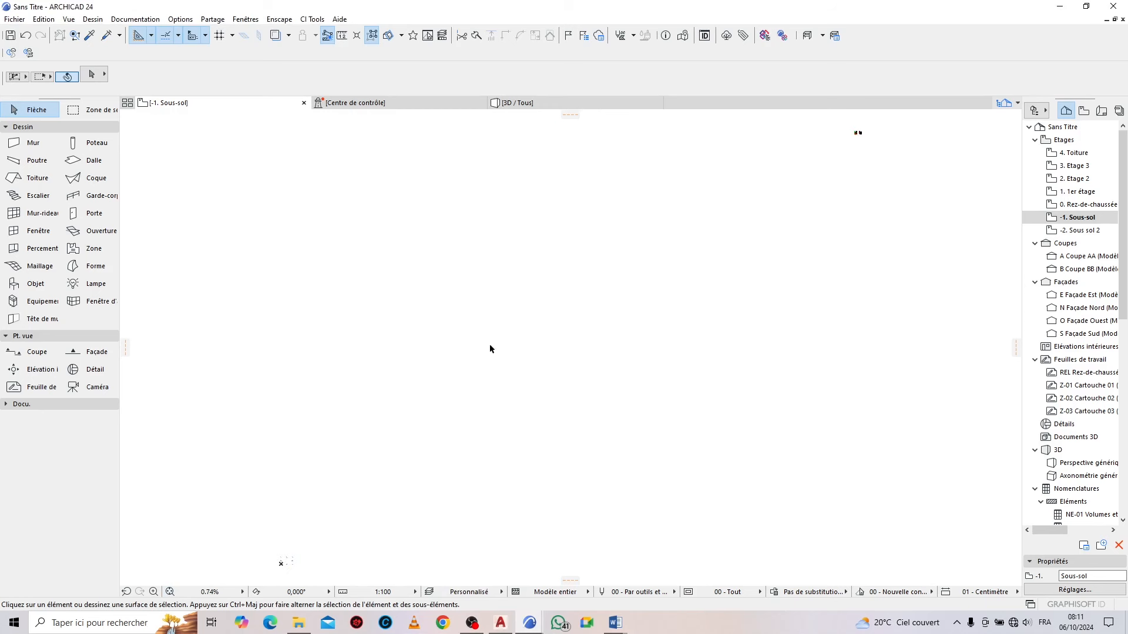
{"action": "scroll", "coordinate": [863, 131], "scroll_direction": "up", "scroll_amount": 15}
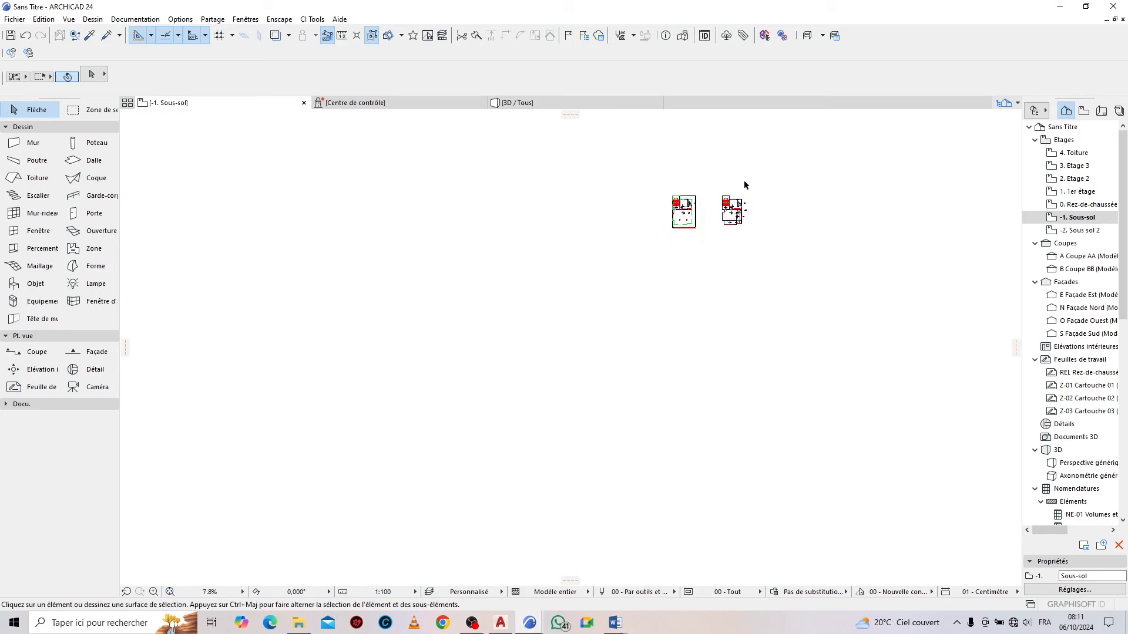
{"action": "left_click_drag", "start_coordinate": [831, 167], "coordinate": [320, 445]}
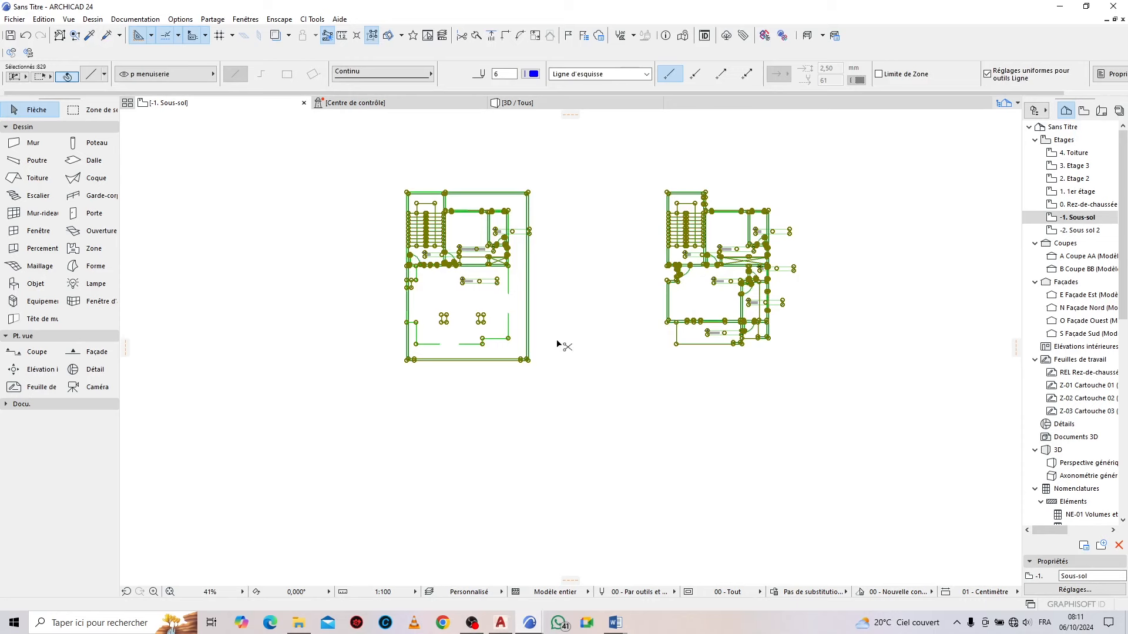
{"action": "key", "text": "ctrl+d"}
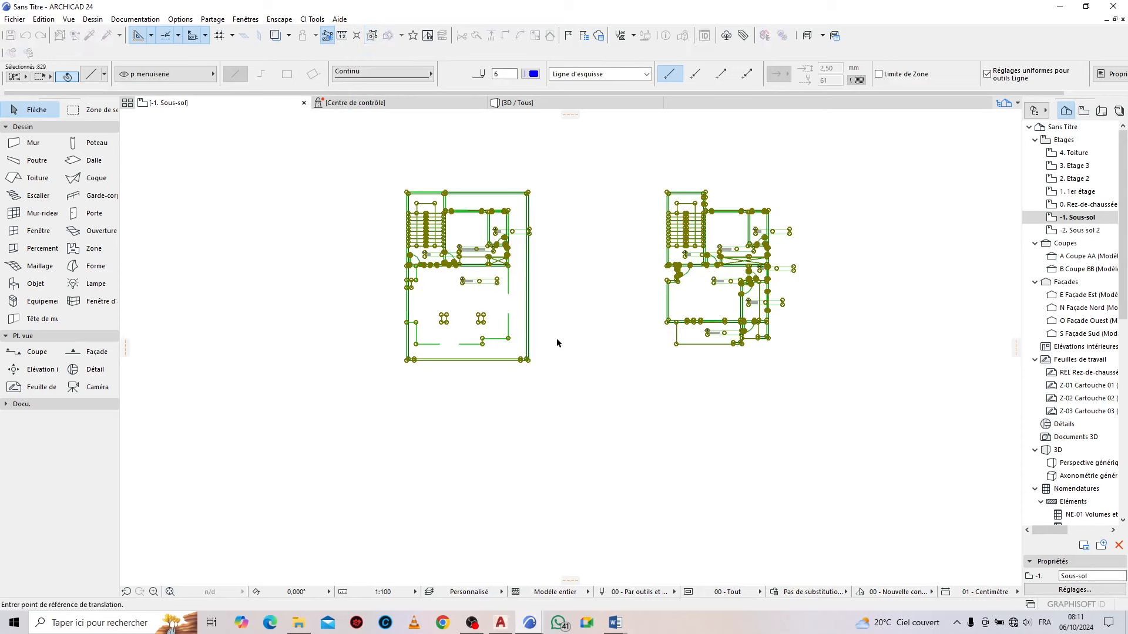
{"action": "left_click", "coordinate": [510, 269]}
{"action": "scroll", "coordinate": [750, 196], "scroll_direction": "down", "scroll_amount": 8}
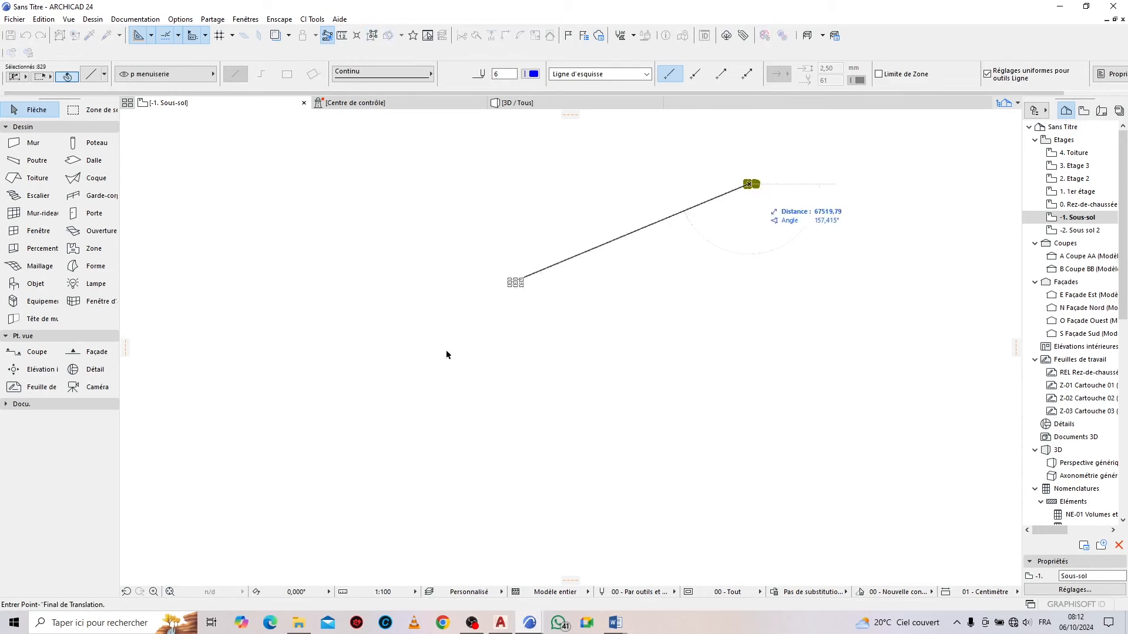
{"action": "scroll", "coordinate": [559, 311], "scroll_direction": "down", "scroll_amount": 3}
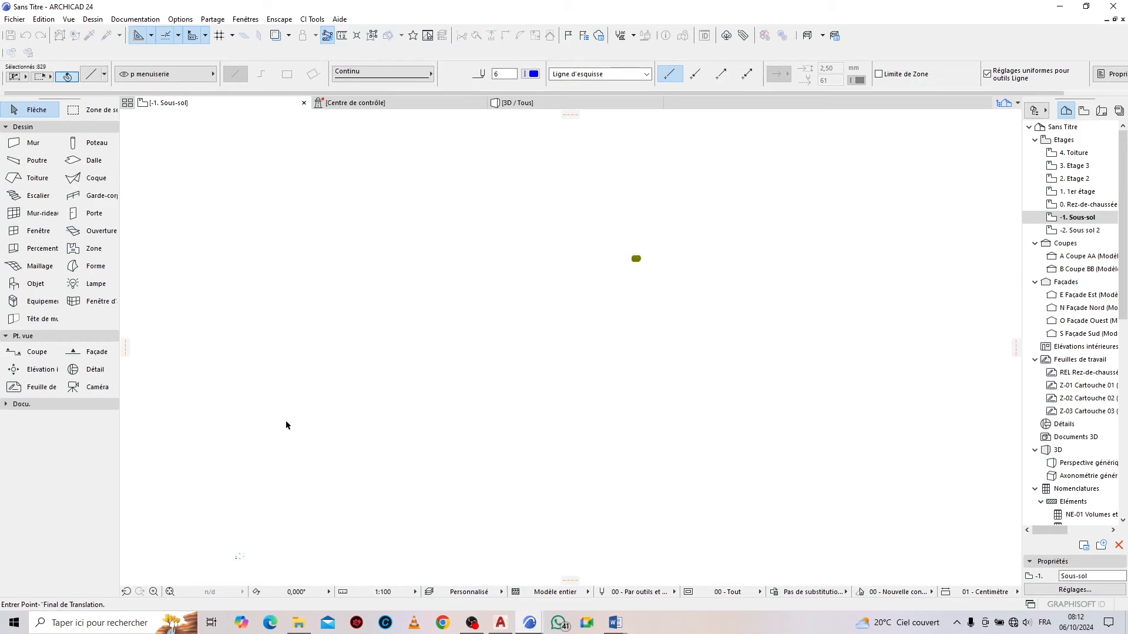
{"action": "scroll", "coordinate": [489, 319], "scroll_direction": "down", "scroll_amount": 2}
{"action": "scroll", "coordinate": [403, 360], "scroll_direction": "down", "scroll_amount": 2}
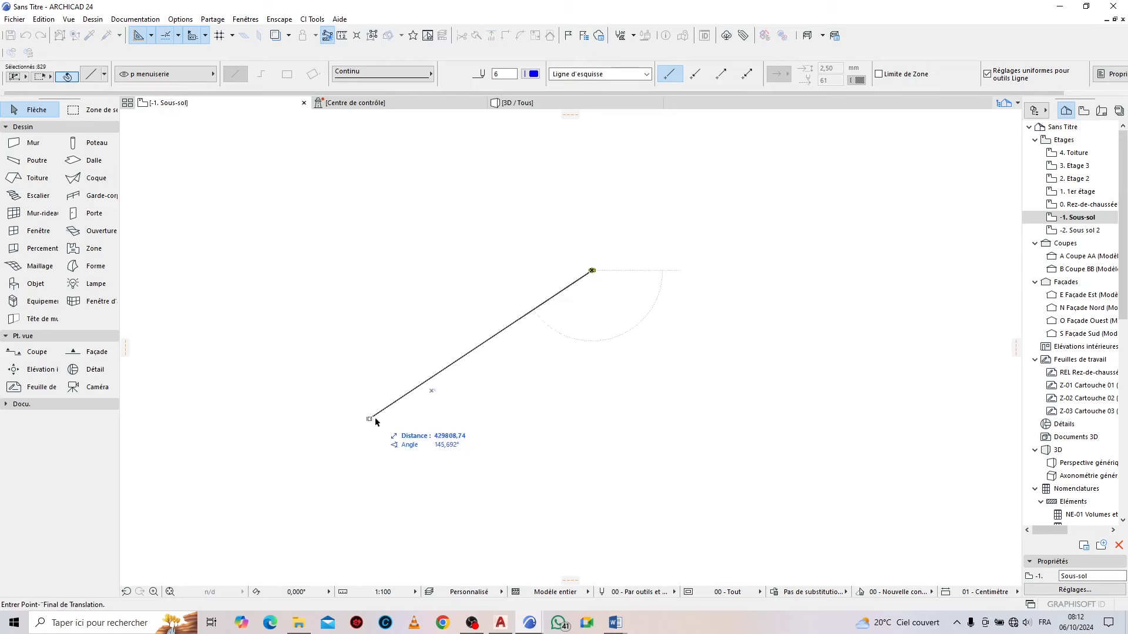
{"action": "scroll", "coordinate": [399, 406], "scroll_direction": "up", "scroll_amount": 2}
{"action": "scroll", "coordinate": [442, 365], "scroll_direction": "up", "scroll_amount": 5}
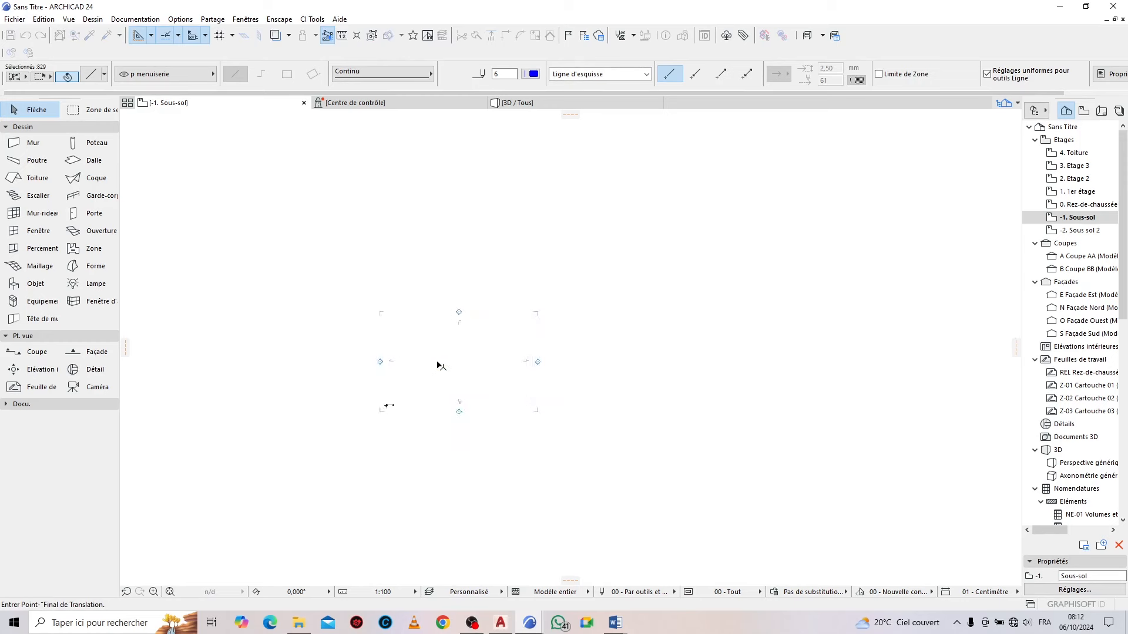
{"action": "scroll", "coordinate": [396, 408], "scroll_direction": "up", "scroll_amount": 2}
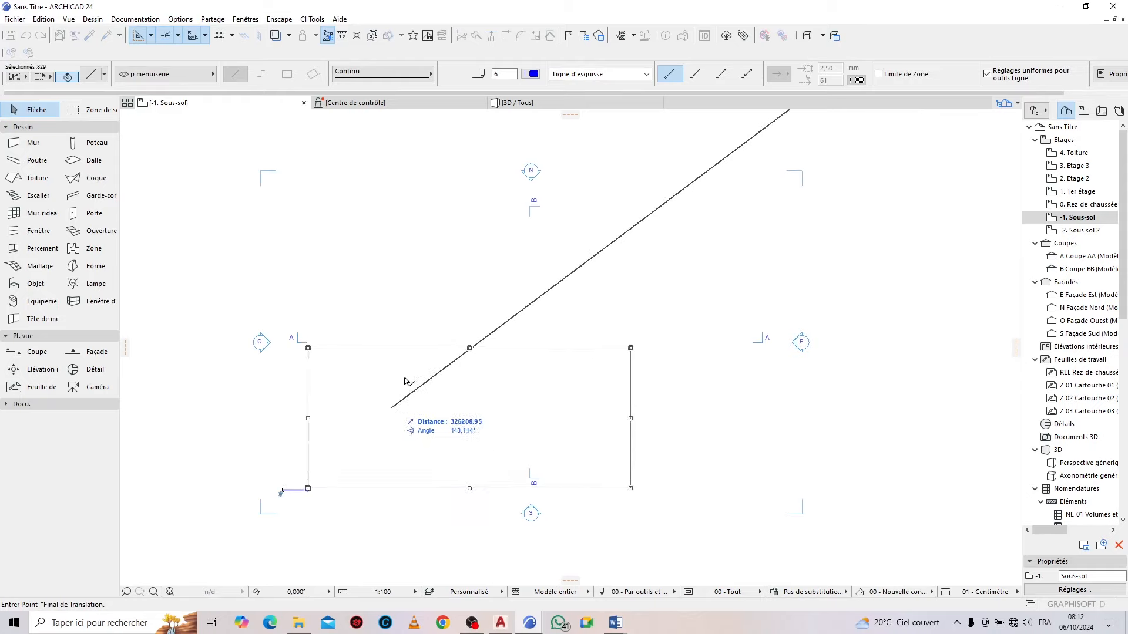
{"action": "left_click", "coordinate": [434, 343]}
{"action": "left_click", "coordinate": [805, 423]}
{"action": "scroll", "coordinate": [390, 333], "scroll_direction": "up", "scroll_amount": 3}
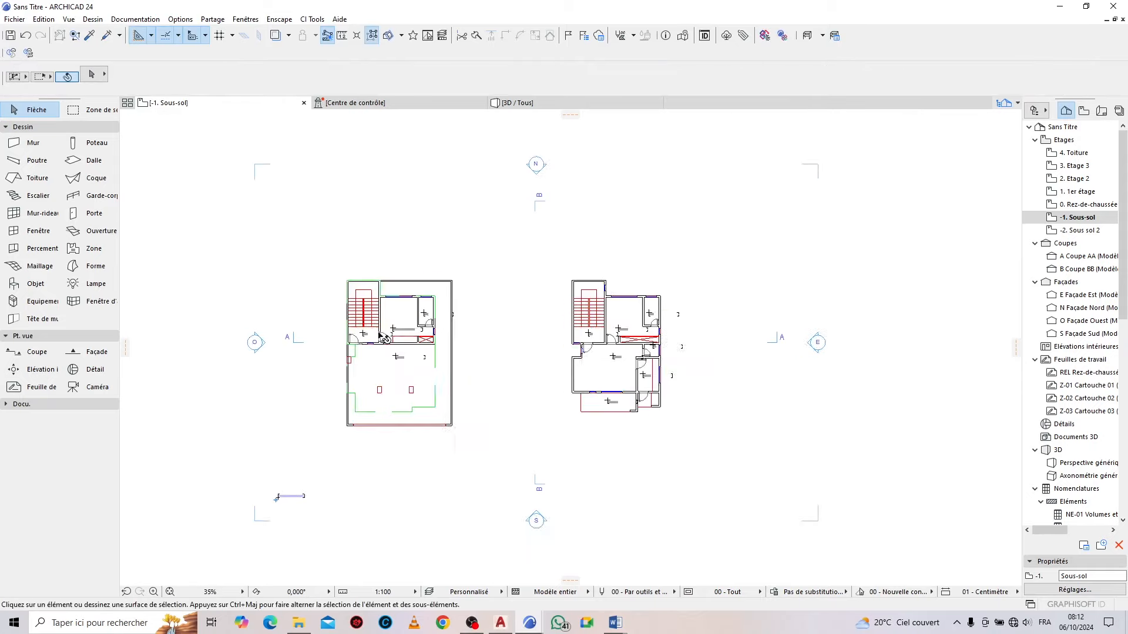
Examine the rooms and linework of the parking plan and the terrace plan on the Sous-sol storey
{"action": "scroll", "coordinate": [446, 264], "scroll_direction": "down", "scroll_amount": 2}
{"action": "scroll", "coordinate": [457, 322], "scroll_direction": "up", "scroll_amount": 3}
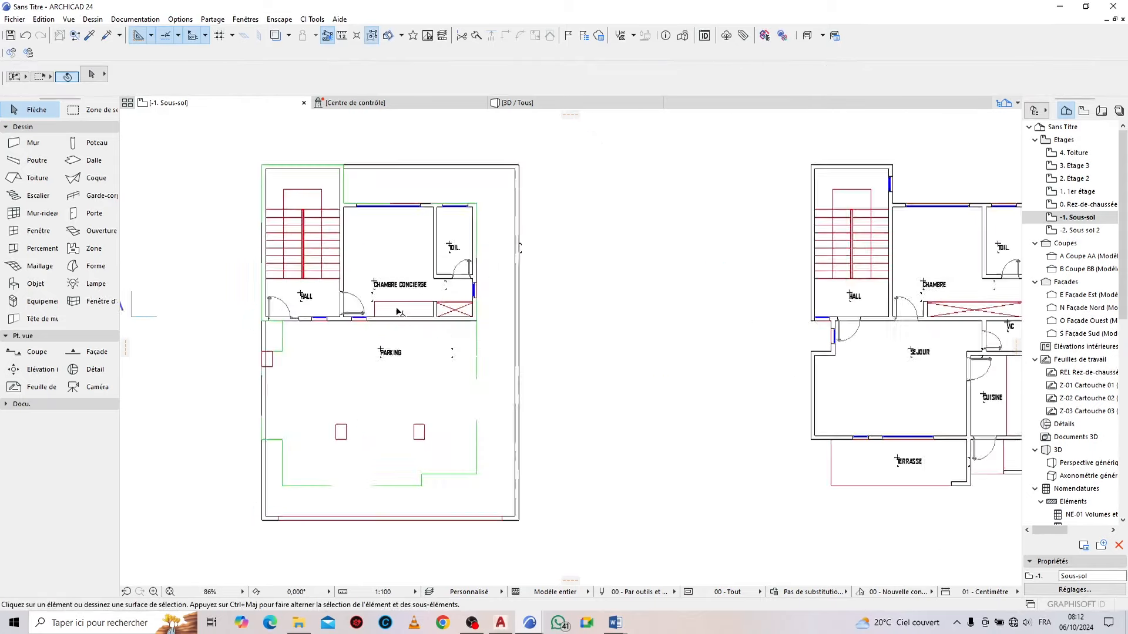
{"action": "scroll", "coordinate": [411, 321], "scroll_direction": "down", "scroll_amount": 3}
{"action": "scroll", "coordinate": [378, 320], "scroll_direction": "up", "scroll_amount": 3}
{"action": "scroll", "coordinate": [386, 321], "scroll_direction": "up", "scroll_amount": 2}
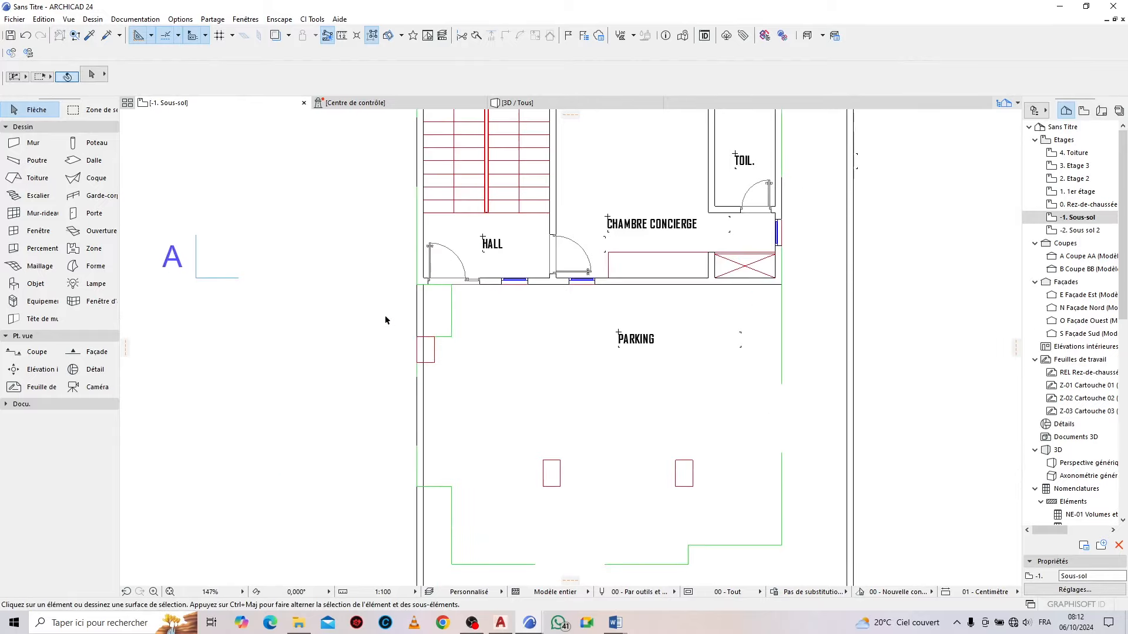
{"action": "scroll", "coordinate": [385, 319], "scroll_direction": "down", "scroll_amount": 4}
{"action": "scroll", "coordinate": [496, 332], "scroll_direction": "down", "scroll_amount": 2}
{"action": "scroll", "coordinate": [681, 207], "scroll_direction": "up", "scroll_amount": 4}
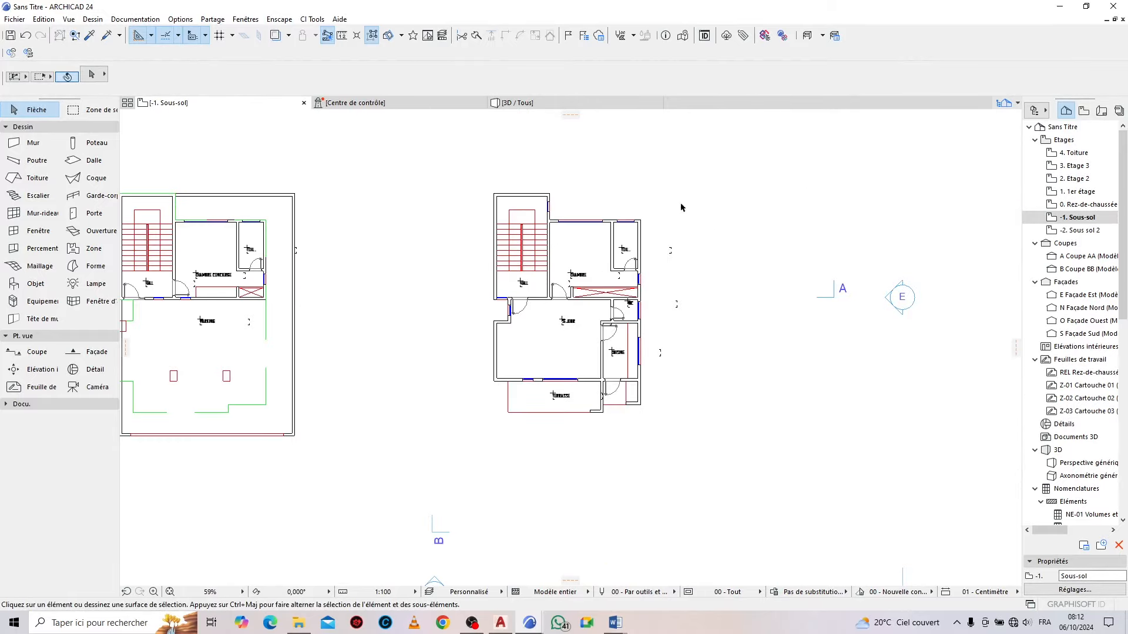
{"action": "scroll", "coordinate": [655, 283], "scroll_direction": "down", "scroll_amount": 2}
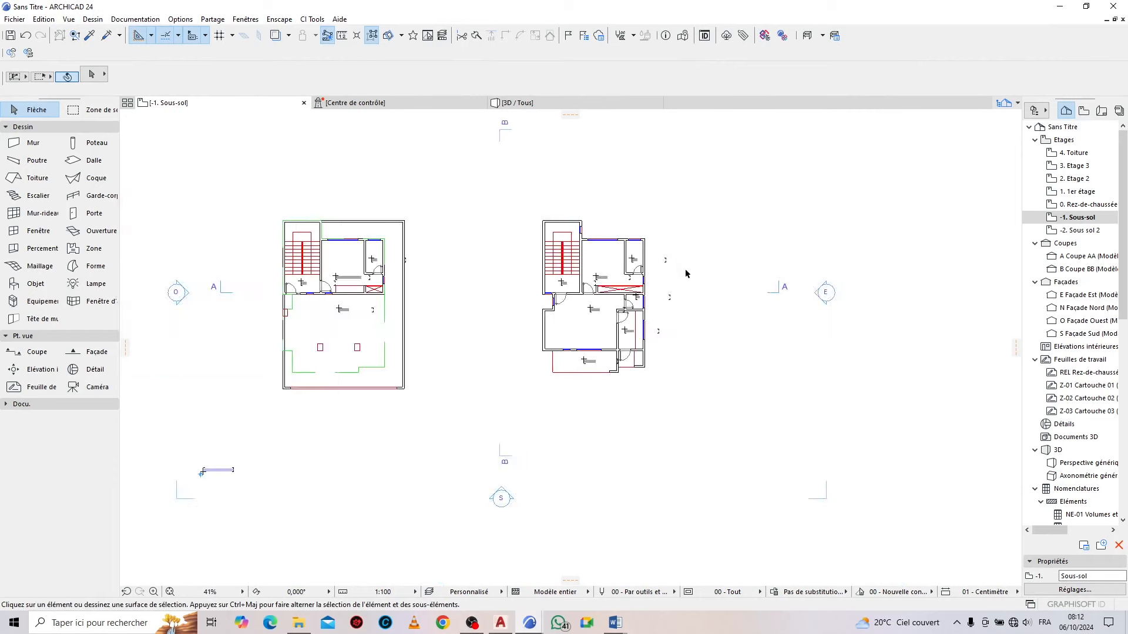
Cut the entire apartment plan with the terrace from the Sous-sol storey, leaving the parking plan
{"action": "scroll", "coordinate": [633, 279], "scroll_direction": "up", "scroll_amount": 2}
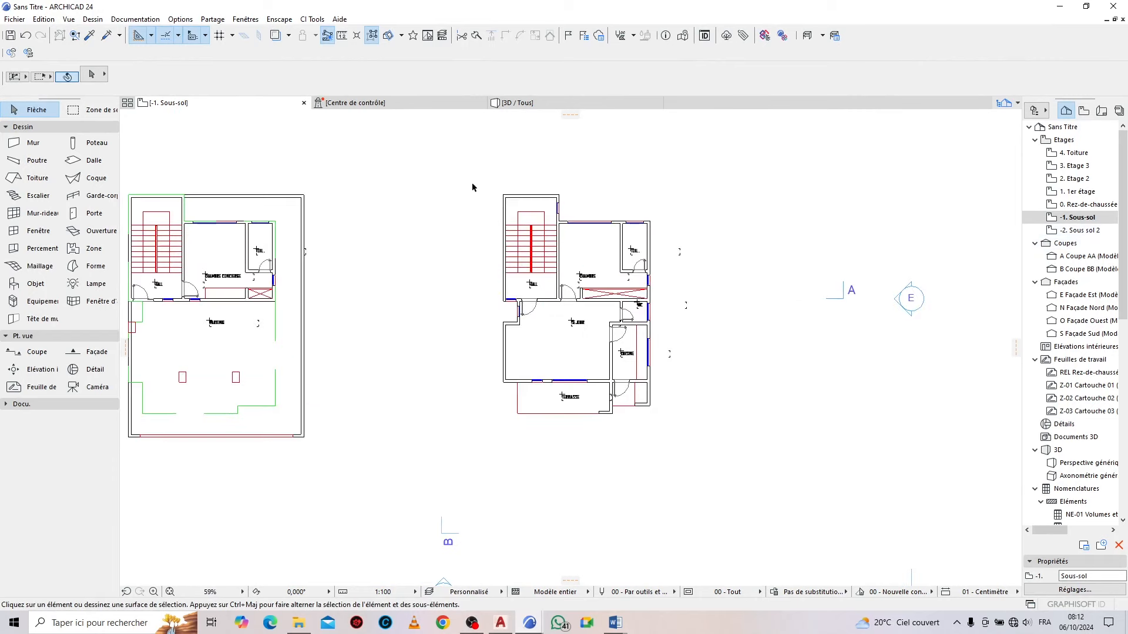
{"action": "scroll", "coordinate": [489, 222], "scroll_direction": "up", "scroll_amount": 1}
{"action": "mouse_move", "coordinate": [410, 164]}
{"action": "left_mouse_down"}
{"action": "mouse_move", "coordinate": [662, 385]}
{"action": "mouse_move", "coordinate": [667, 435]}
{"action": "left_mouse_up"}
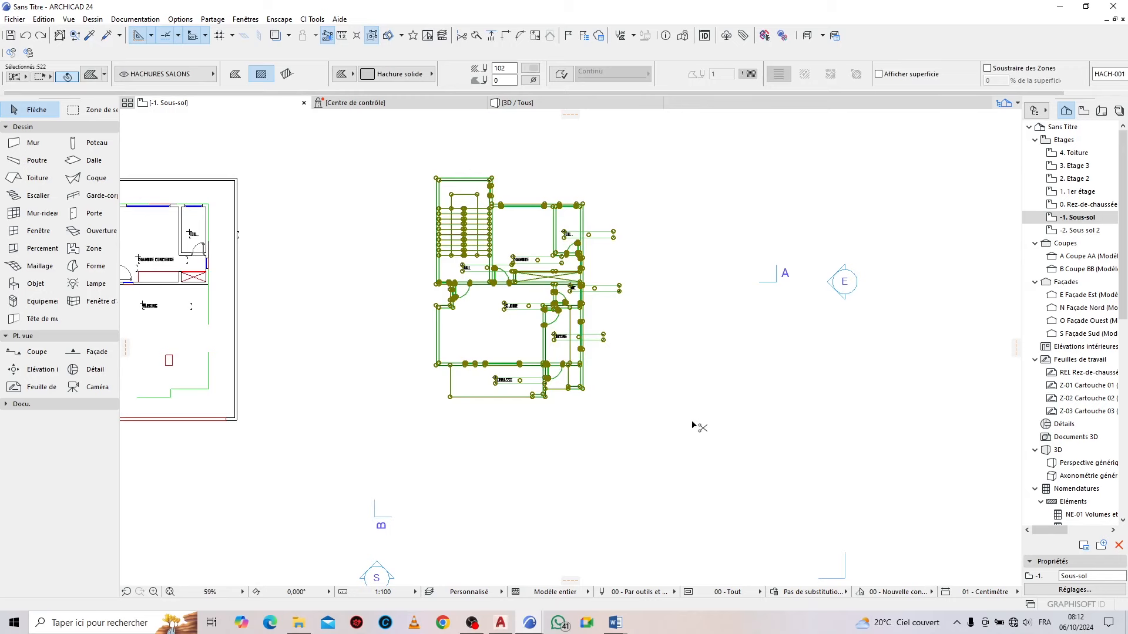
{"action": "key", "text": "ctrl+x"}
{"action": "scroll", "coordinate": [830, 378], "scroll_direction": "down", "scroll_amount": 3}
{"action": "scroll", "coordinate": [496, 289], "scroll_direction": "up", "scroll_amount": 3}
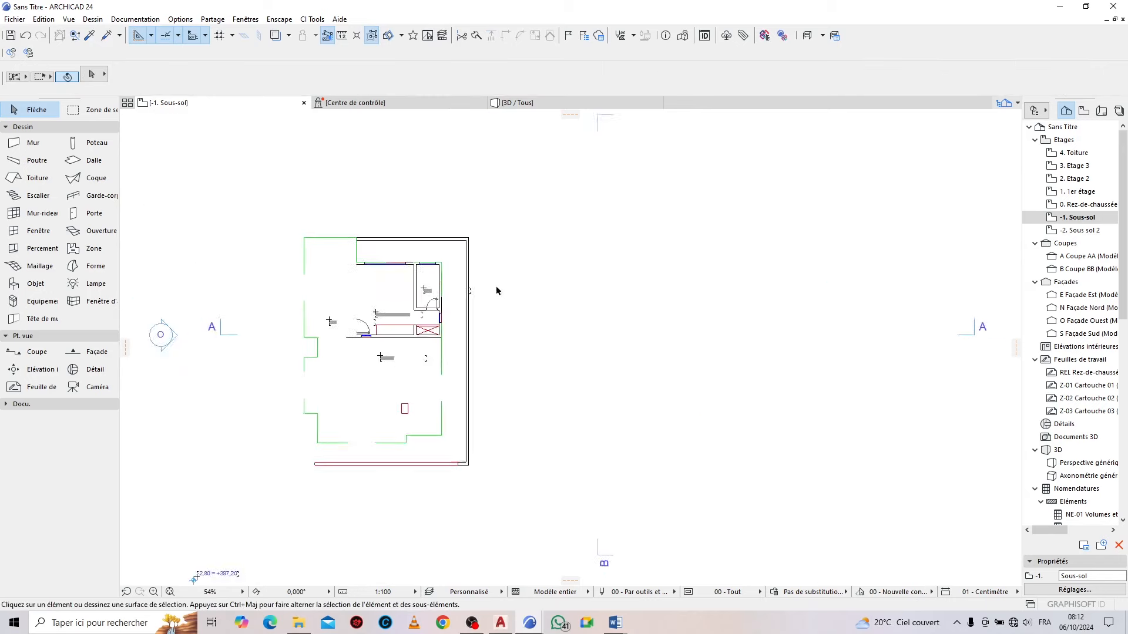
Switch to the Sous sol 2 storey and paste the cut apartment plan there at its proposed position
{"action": "right_click", "coordinate": [229, 105]}
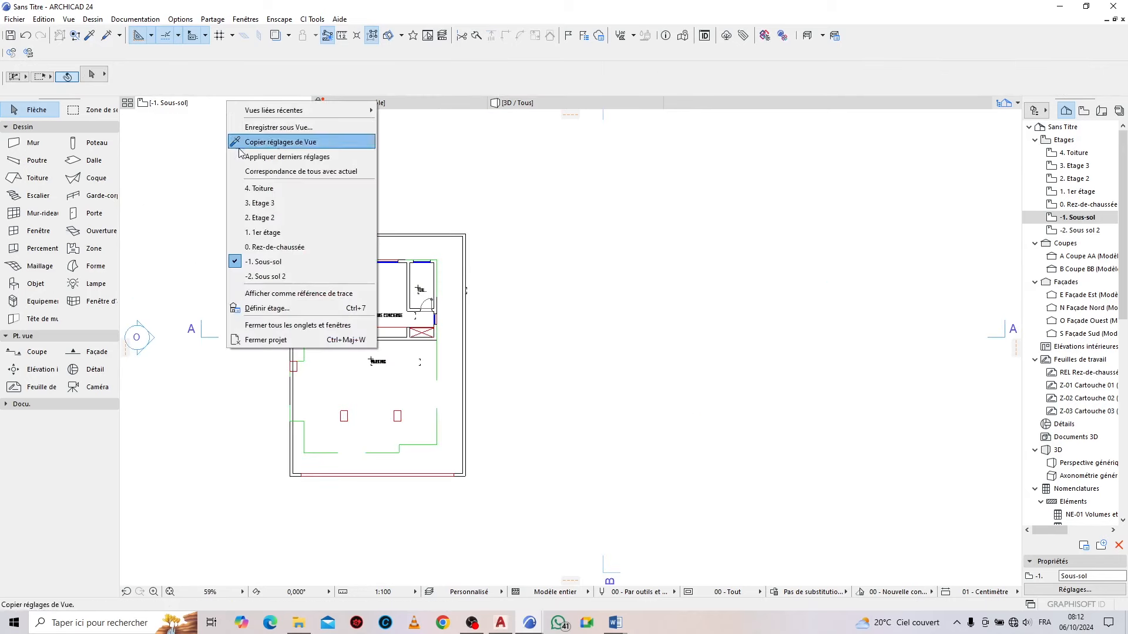
{"action": "left_click", "coordinate": [263, 275]}
{"action": "scroll", "coordinate": [716, 252], "scroll_direction": "down", "scroll_amount": 3}
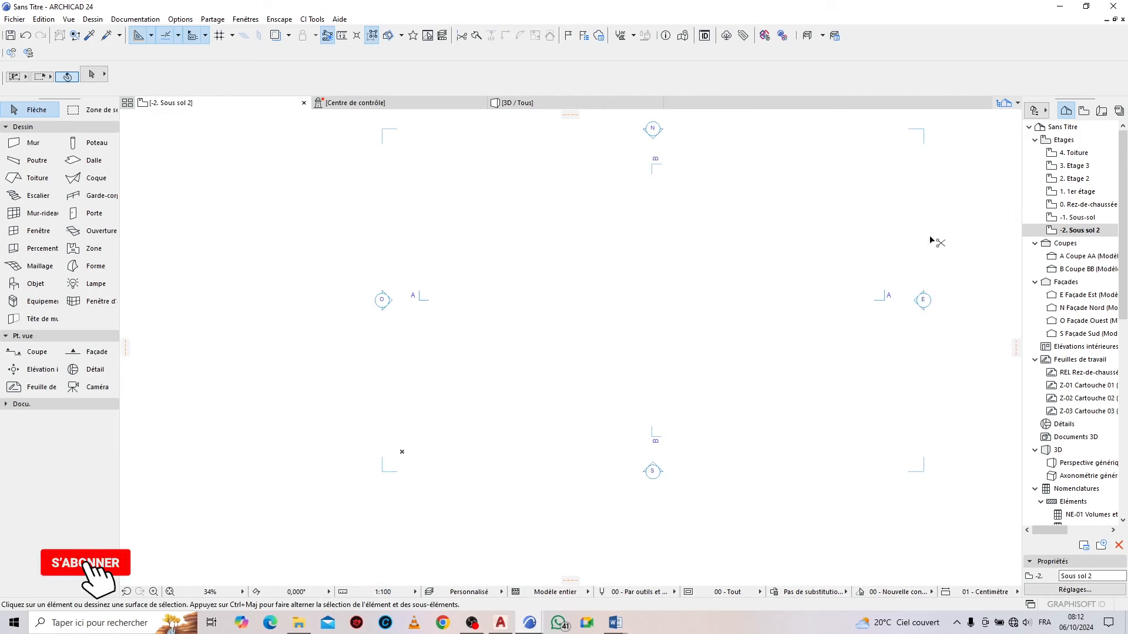
{"action": "key", "text": "ctrl+v"}
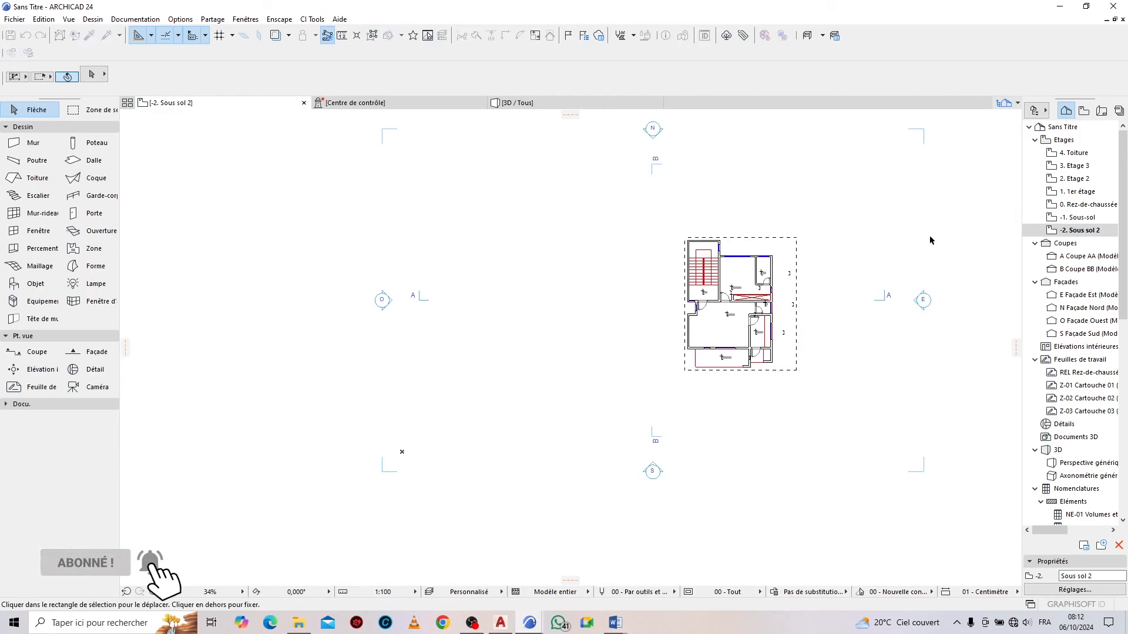
{"action": "left_click", "coordinate": [903, 242]}
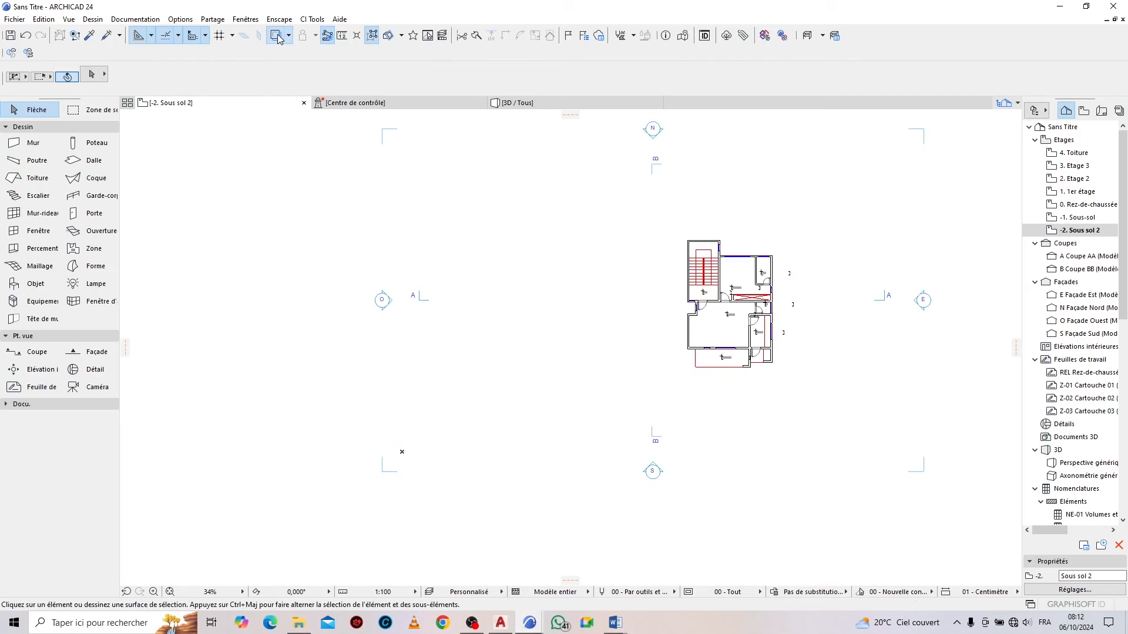
Show the storey above the current one as the trace reference on Sous sol 2
{"action": "left_click", "coordinate": [290, 38]}
{"action": "mouse_move", "coordinate": [323, 54]}
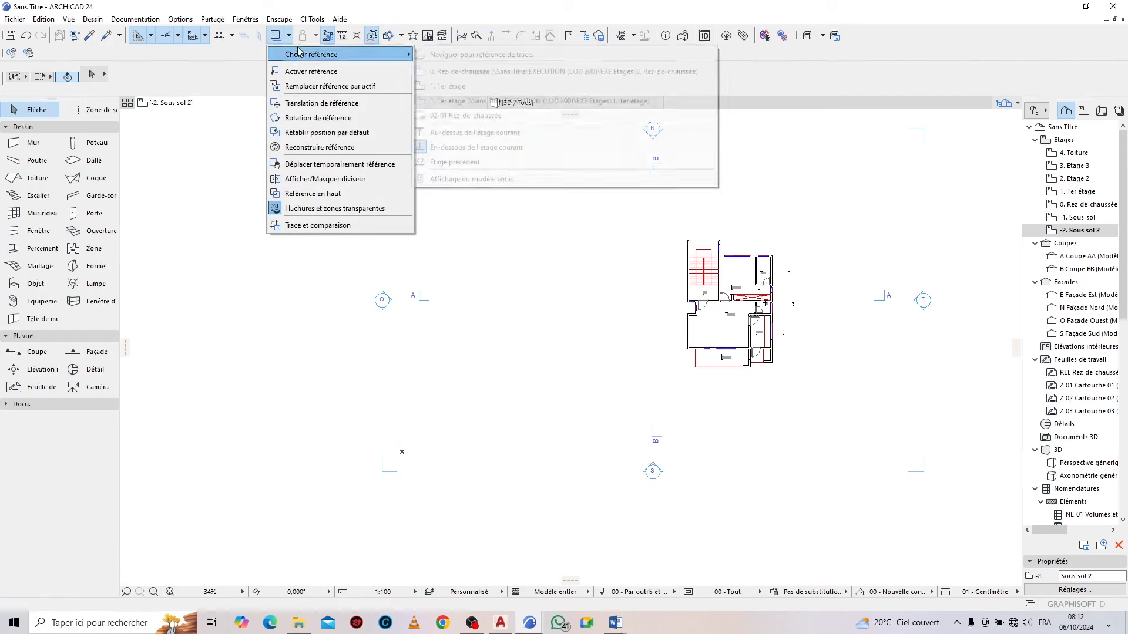
{"action": "left_click", "coordinate": [449, 132]}
{"action": "scroll", "coordinate": [568, 368], "scroll_direction": "up", "scroll_amount": 3}
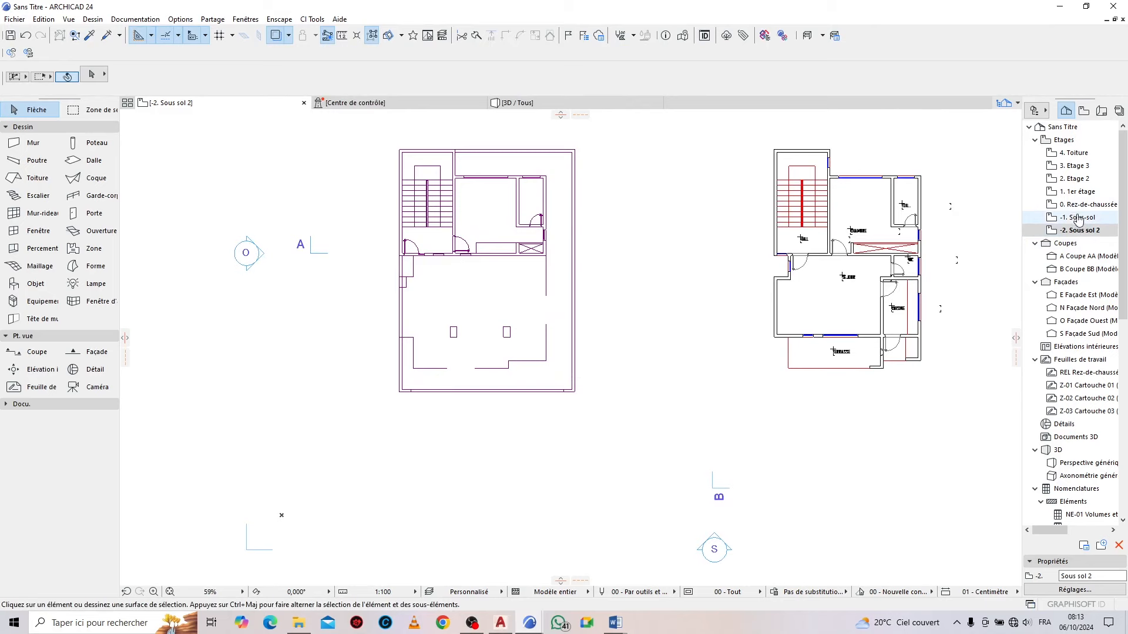
{"action": "scroll", "coordinate": [626, 267], "scroll_direction": "down", "scroll_amount": 2}
{"action": "scroll", "coordinate": [852, 249], "scroll_direction": "up", "scroll_amount": 2}
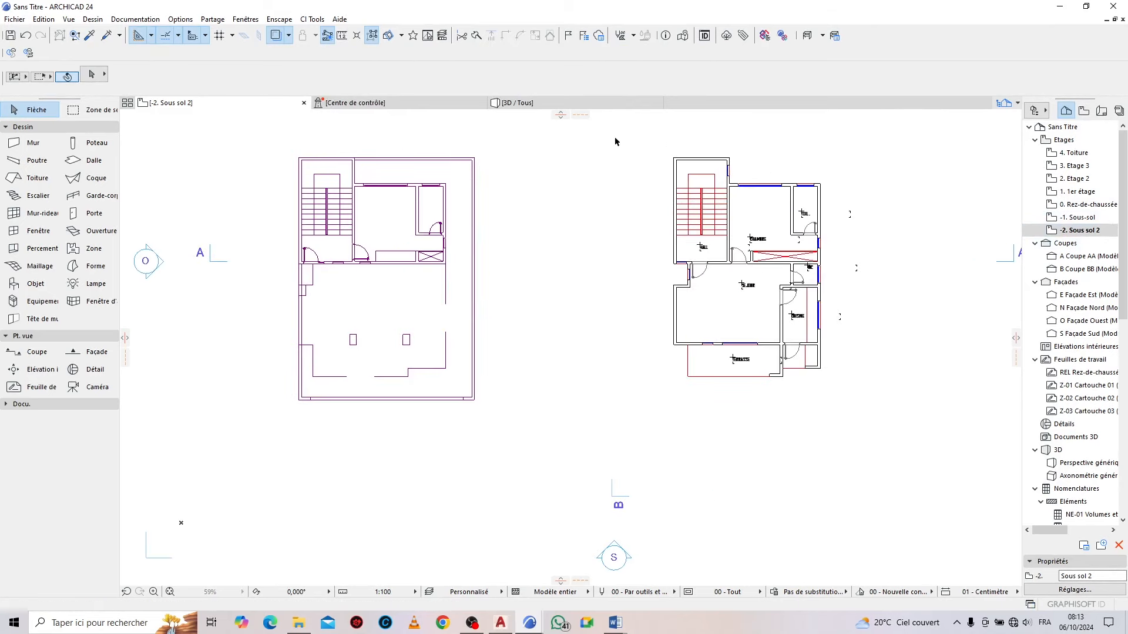
Move the whole apartment plan on Sous sol 2 by its terrace corner onto the matching corner of the traced parking plan
{"action": "left_click_drag", "start_coordinate": [615, 137], "coordinate": [900, 466]}
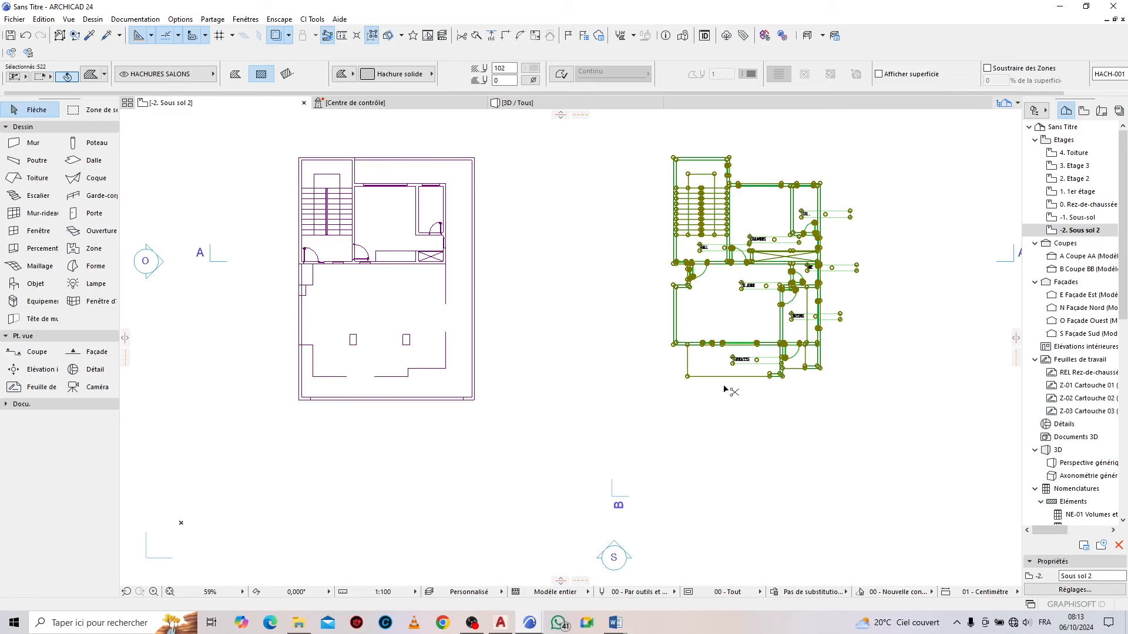
{"action": "key", "text": "ctrl+d"}
{"action": "scroll", "coordinate": [685, 375], "scroll_direction": "up", "scroll_amount": 4}
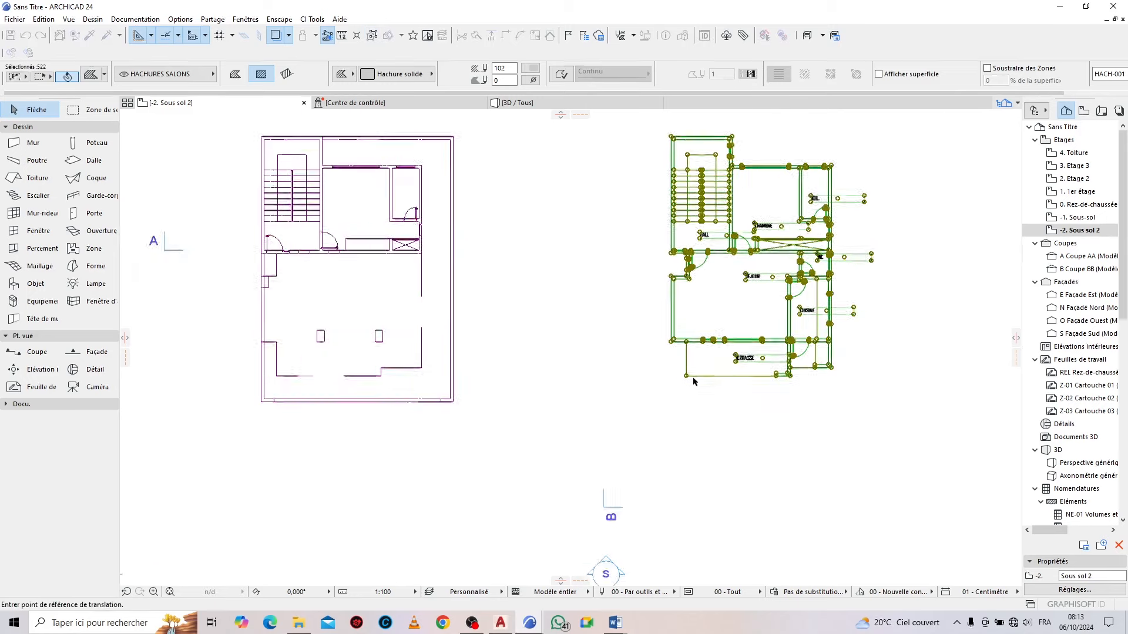
{"action": "left_click", "coordinate": [674, 375]}
{"action": "scroll", "coordinate": [674, 375], "scroll_direction": "down", "scroll_amount": 5}
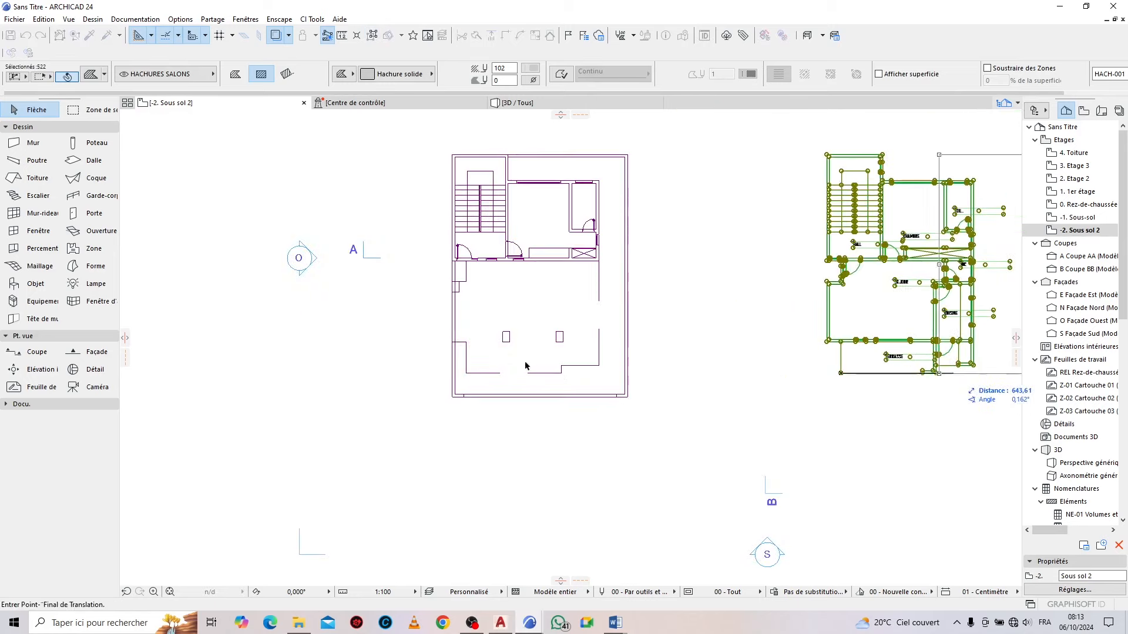
{"action": "scroll", "coordinate": [509, 378], "scroll_direction": "up", "scroll_amount": 5}
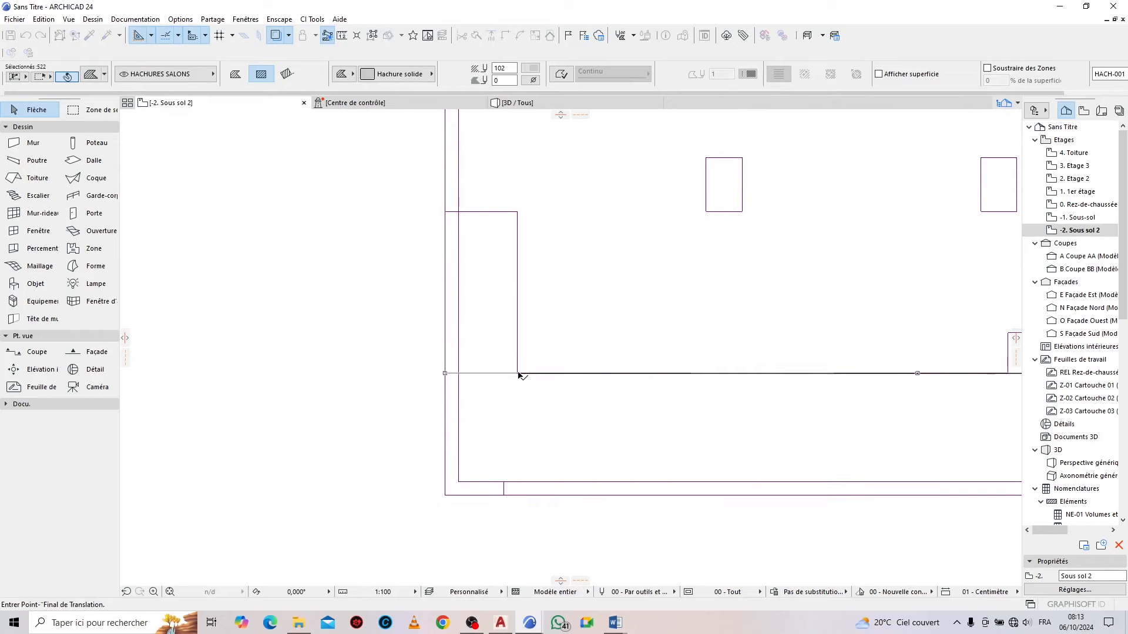
{"action": "left_click", "coordinate": [516, 373]}
{"action": "scroll", "coordinate": [423, 386], "scroll_direction": "down", "scroll_amount": 4}
{"action": "scroll", "coordinate": [413, 386], "scroll_direction": "down", "scroll_amount": 2}
{"action": "key", "text": "Escape"}
{"action": "scroll", "coordinate": [546, 203], "scroll_direction": "down", "scroll_amount": 2}
{"action": "middle_click_drag", "start_coordinate": [545, 203], "coordinate": [579, 286]}
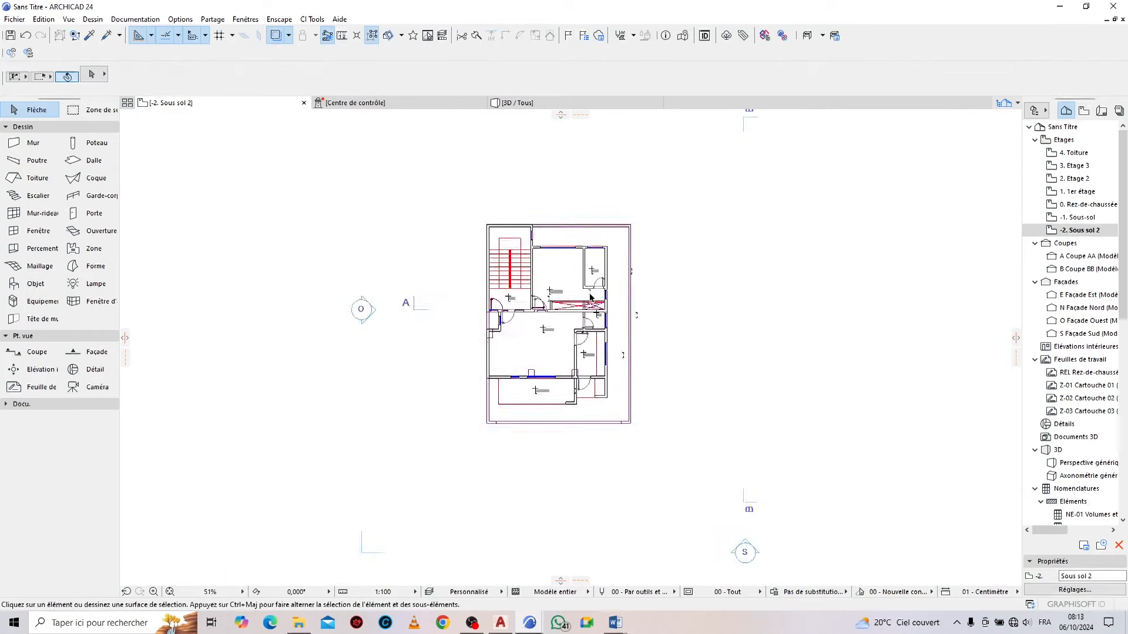
{"action": "scroll", "coordinate": [589, 288], "scroll_direction": "up", "scroll_amount": 3}
{"action": "scroll", "coordinate": [552, 289], "scroll_direction": "down", "scroll_amount": 2}
{"action": "scroll", "coordinate": [571, 289], "scroll_direction": "up", "scroll_amount": 2}
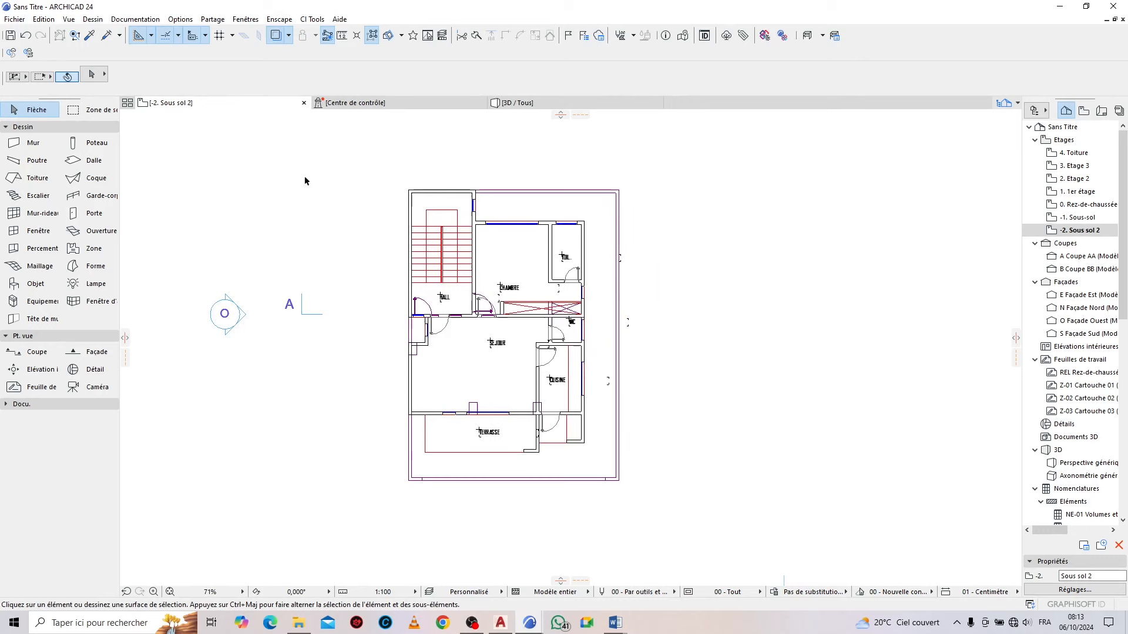
Switch to the Rez-de-chaussée storey and show the storey below the current one as the trace reference
{"action": "right_click", "coordinate": [250, 107]}
{"action": "left_click", "coordinate": [284, 247]}
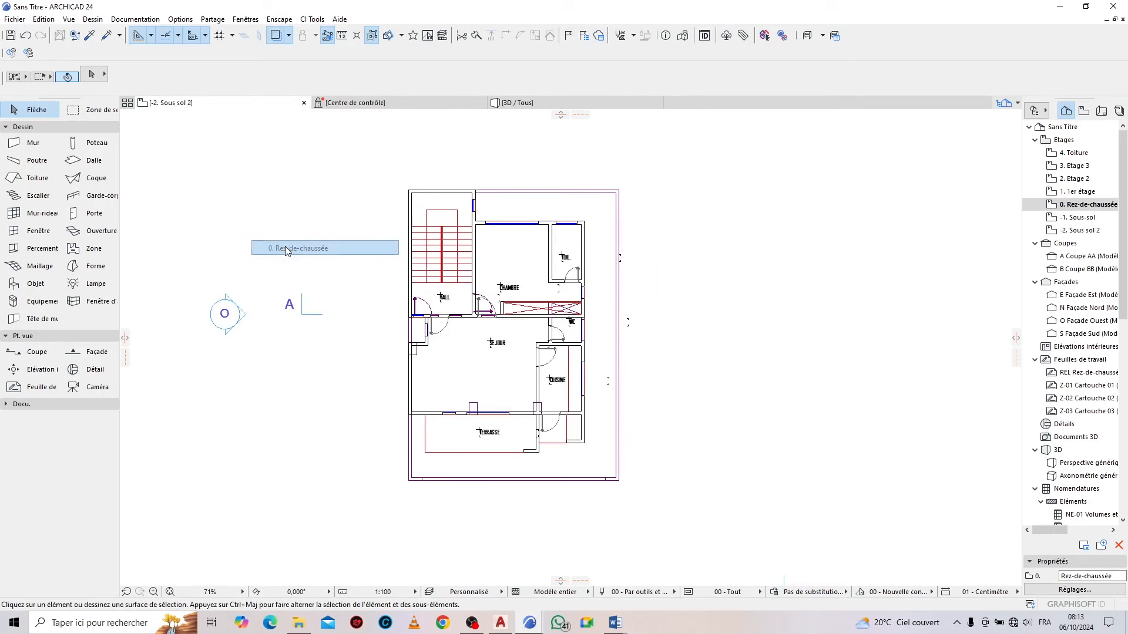
{"action": "scroll", "coordinate": [523, 329], "scroll_direction": "down", "scroll_amount": 3}
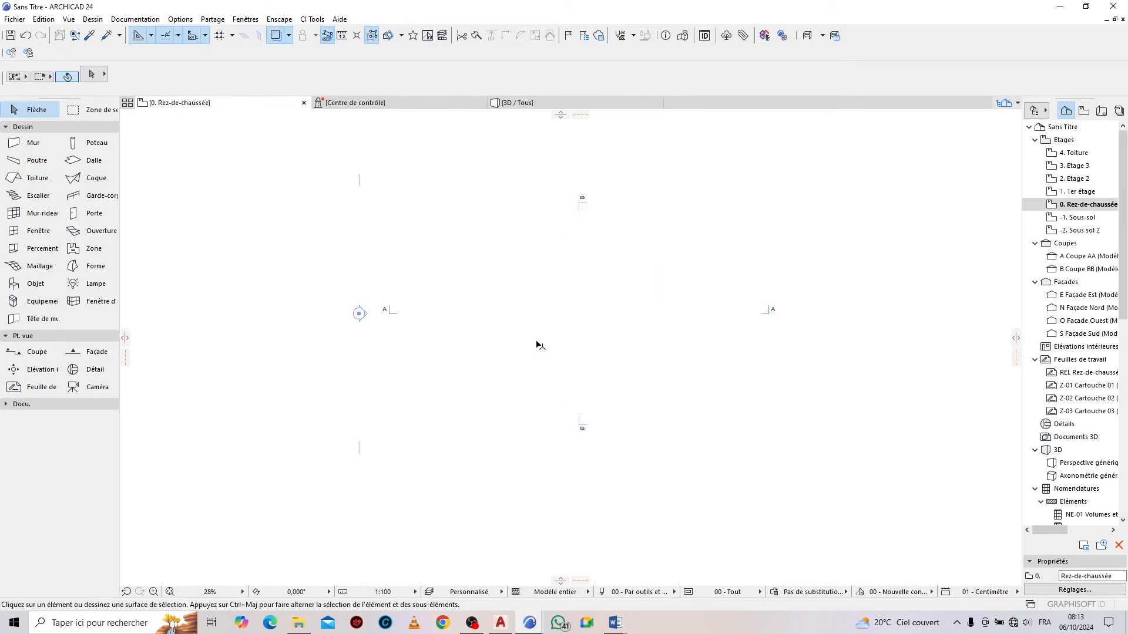
{"action": "left_click", "coordinate": [290, 36]}
{"action": "mouse_move", "coordinate": [352, 55]}
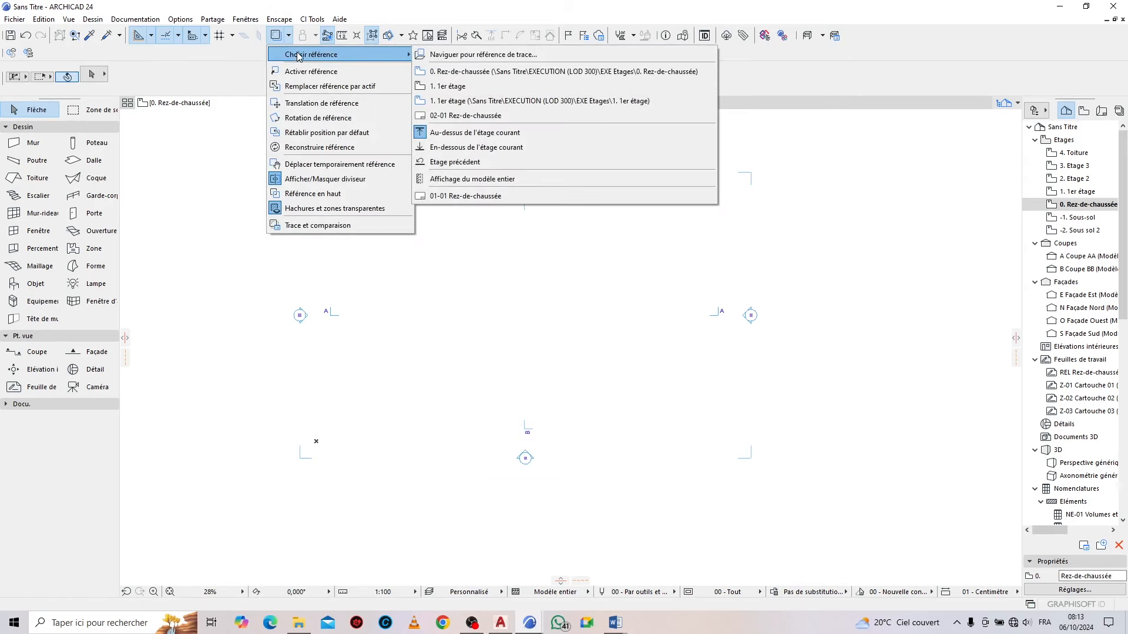
{"action": "left_click", "coordinate": [458, 151]}
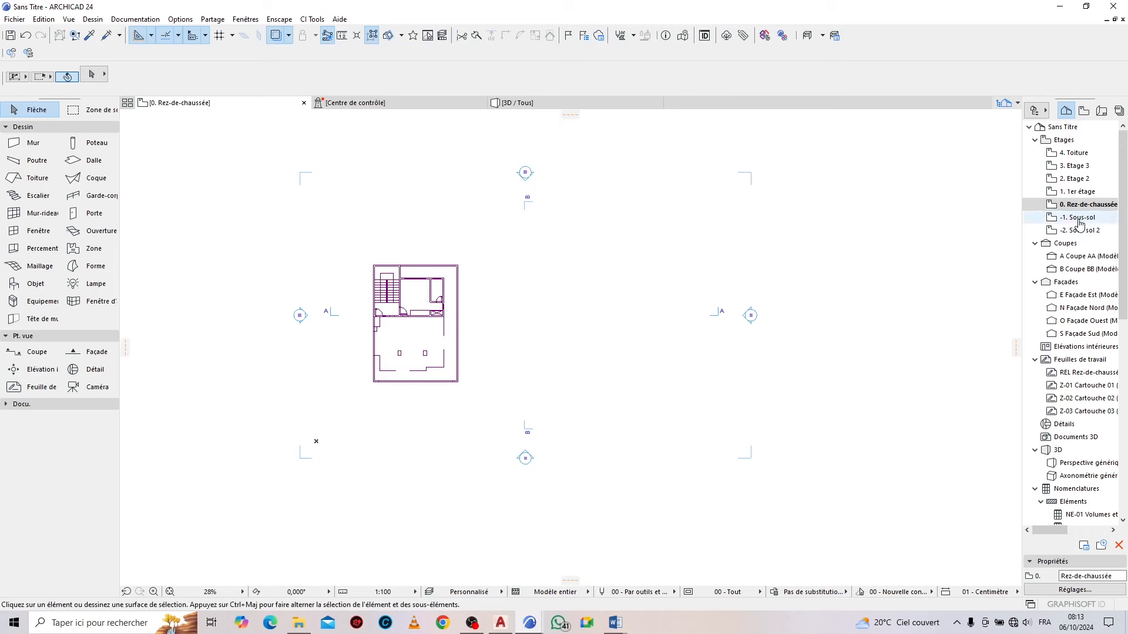
{"action": "scroll", "coordinate": [682, 316], "scroll_direction": "down", "scroll_amount": 4}
{"action": "scroll", "coordinate": [526, 354], "scroll_direction": "up", "scroll_amount": 8}
{"action": "scroll", "coordinate": [477, 140], "scroll_direction": "up", "scroll_amount": 1}
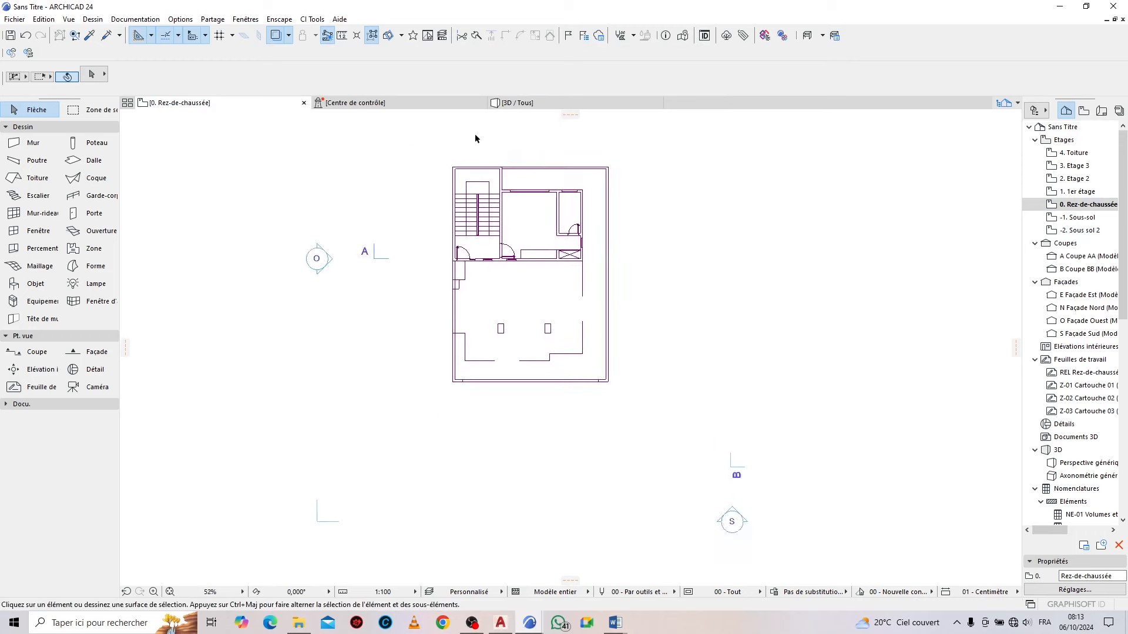
{"action": "scroll", "coordinate": [517, 153], "scroll_direction": "up", "scroll_amount": 2}
{"action": "scroll", "coordinate": [487, 209], "scroll_direction": "down", "scroll_amount": 2}
{"action": "scroll", "coordinate": [426, 198], "scroll_direction": "up", "scroll_amount": 2}
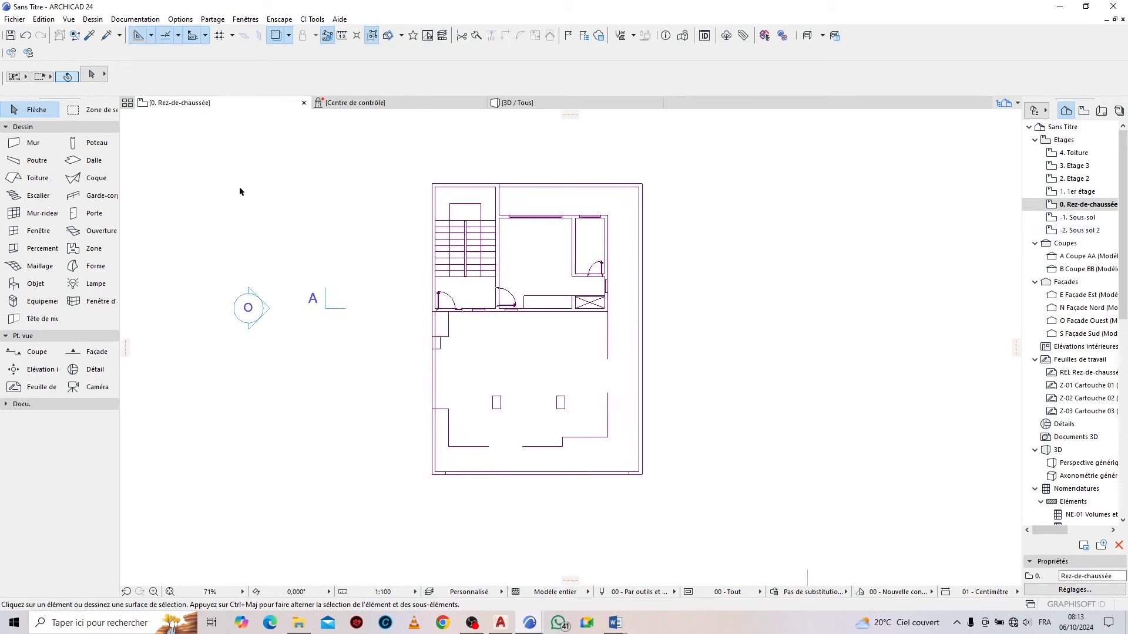
Open the default wall settings and set the top offset from the 1er étage storey to 0
{"action": "left_click", "coordinate": [34, 145]}
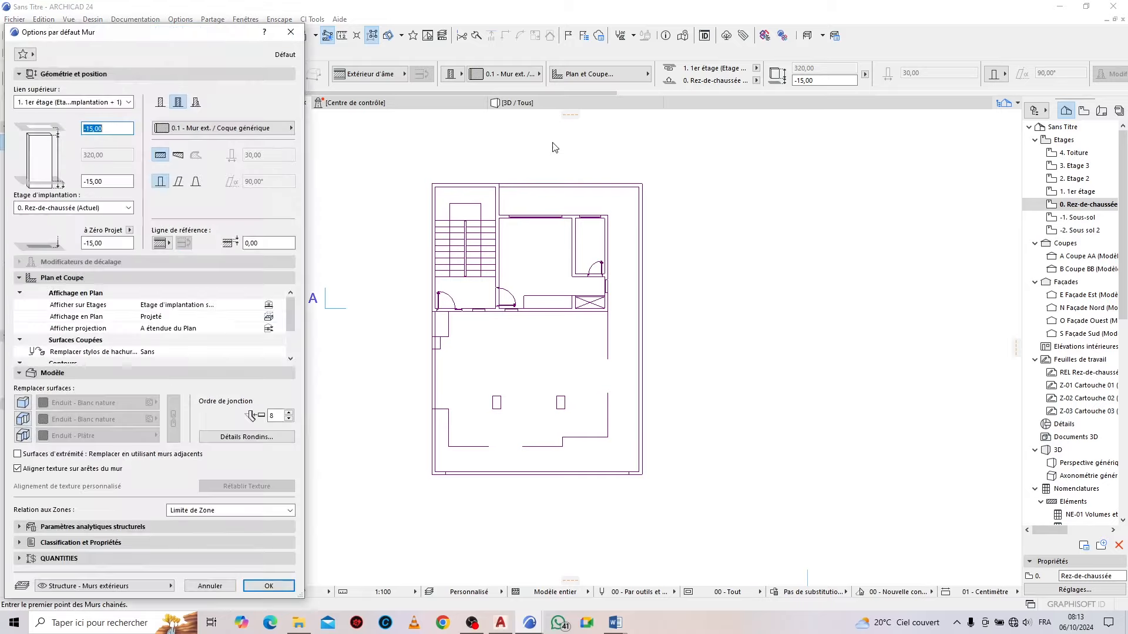
{"action": "left_click_drag", "start_coordinate": [232, 26], "coordinate": [646, 40]}
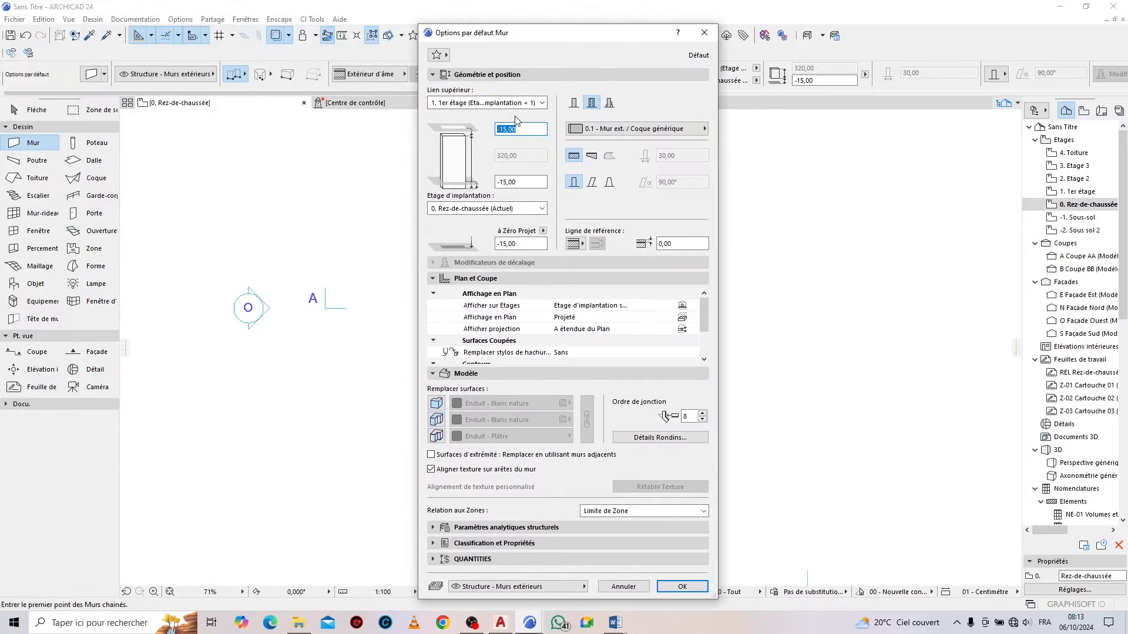
{"action": "type", "text": "0"}
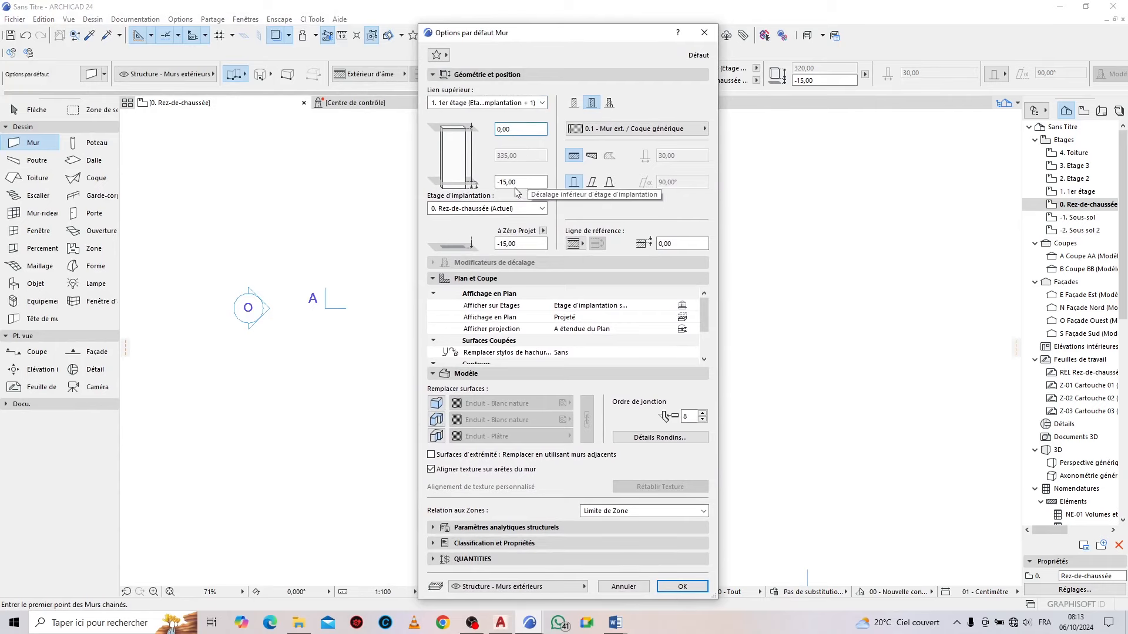
{"action": "left_click_drag", "start_coordinate": [567, 34], "coordinate": [899, 74]}
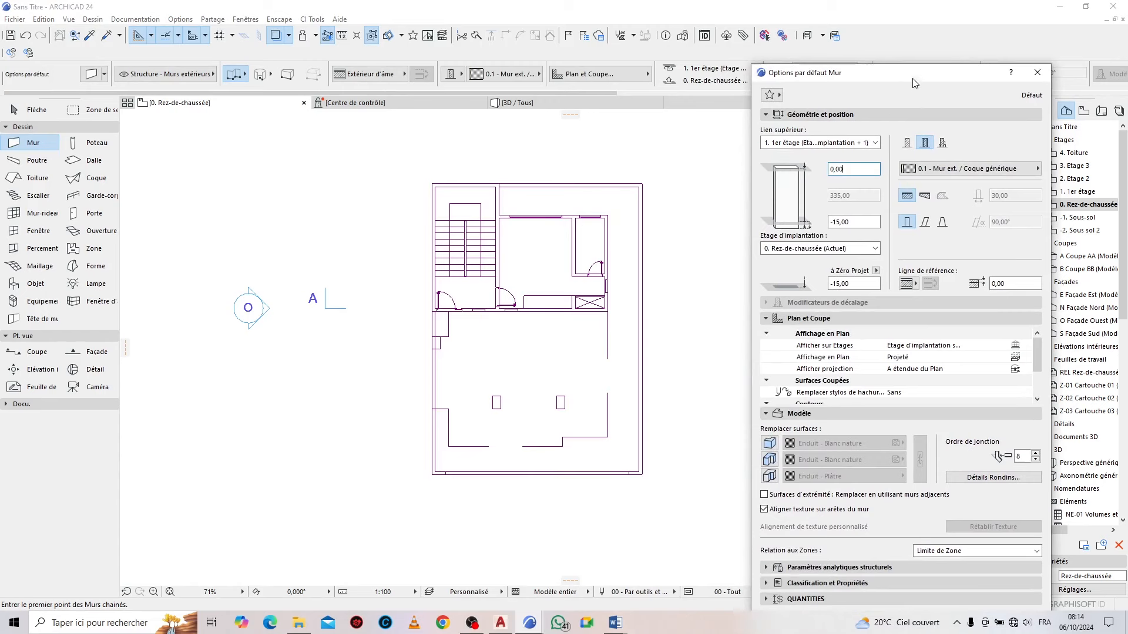
{"action": "left_click_drag", "start_coordinate": [912, 74], "coordinate": [618, 19]}
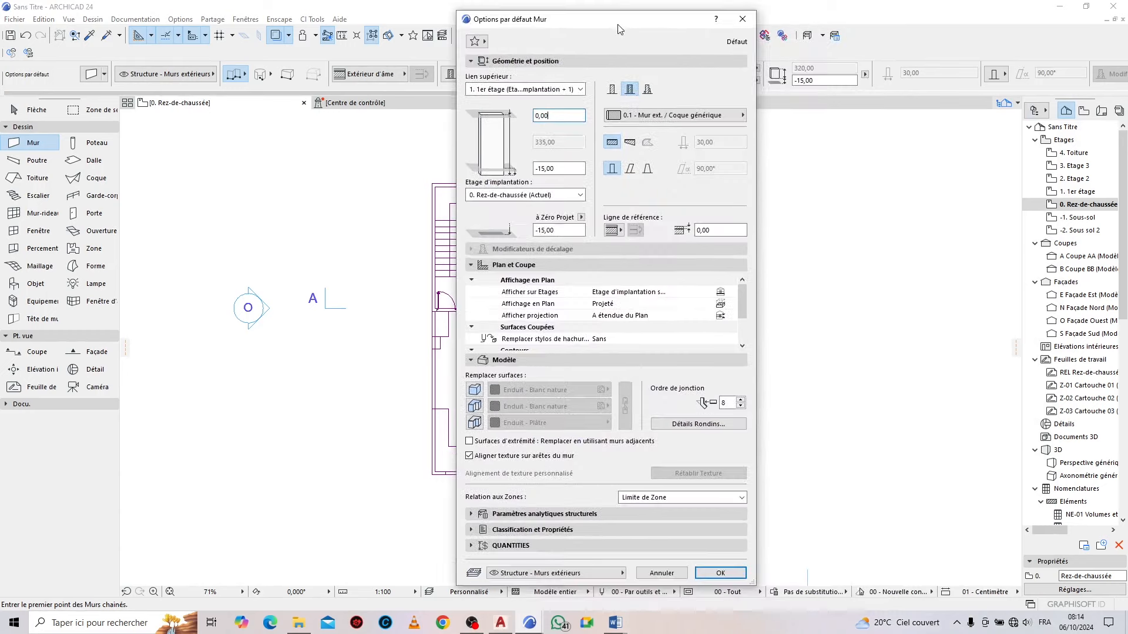
Override all three default wall surfaces and link them so they share Enduit - Blanc nature
{"action": "left_click", "coordinate": [475, 389]}
{"action": "left_click", "coordinate": [475, 405]}
{"action": "left_click", "coordinate": [475, 421]}
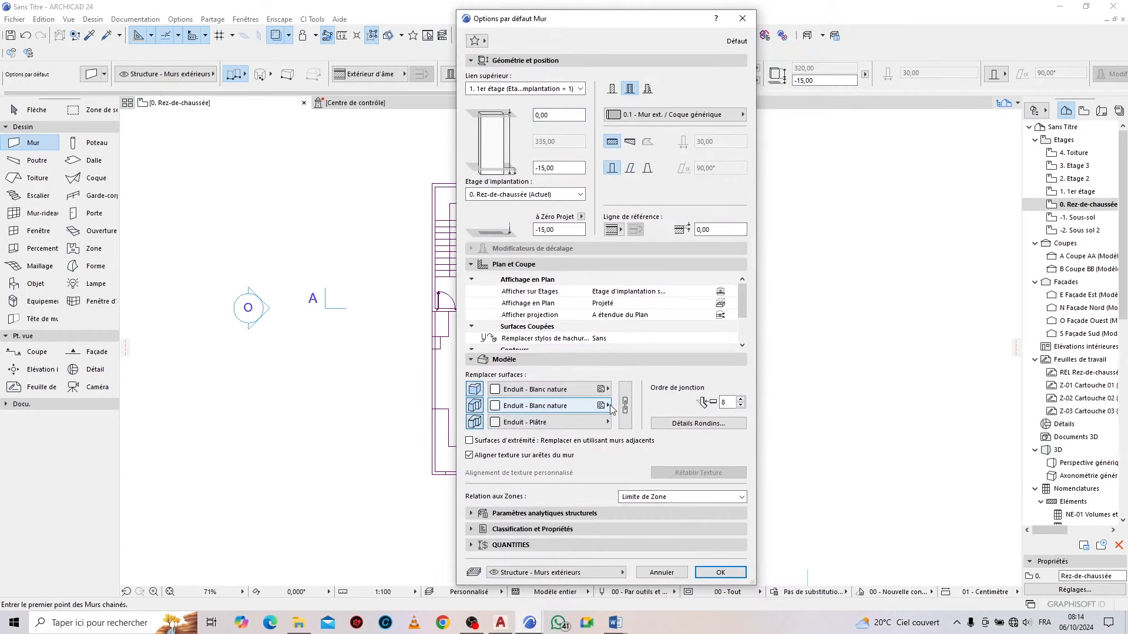
{"action": "left_click", "coordinate": [625, 405]}
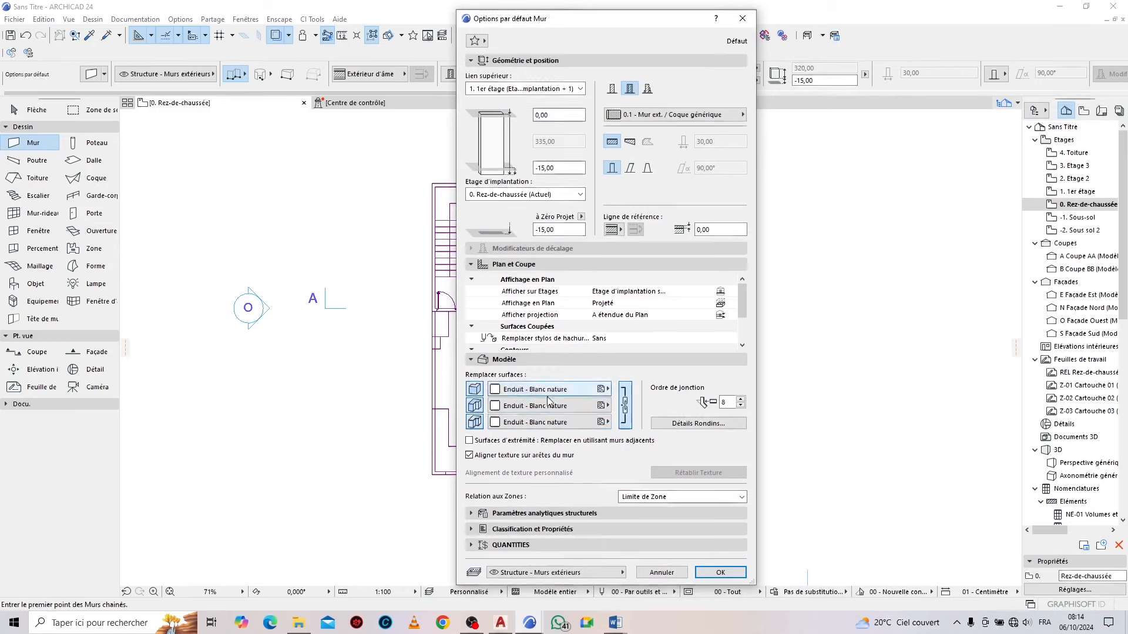
{"action": "left_click", "coordinate": [720, 572]}
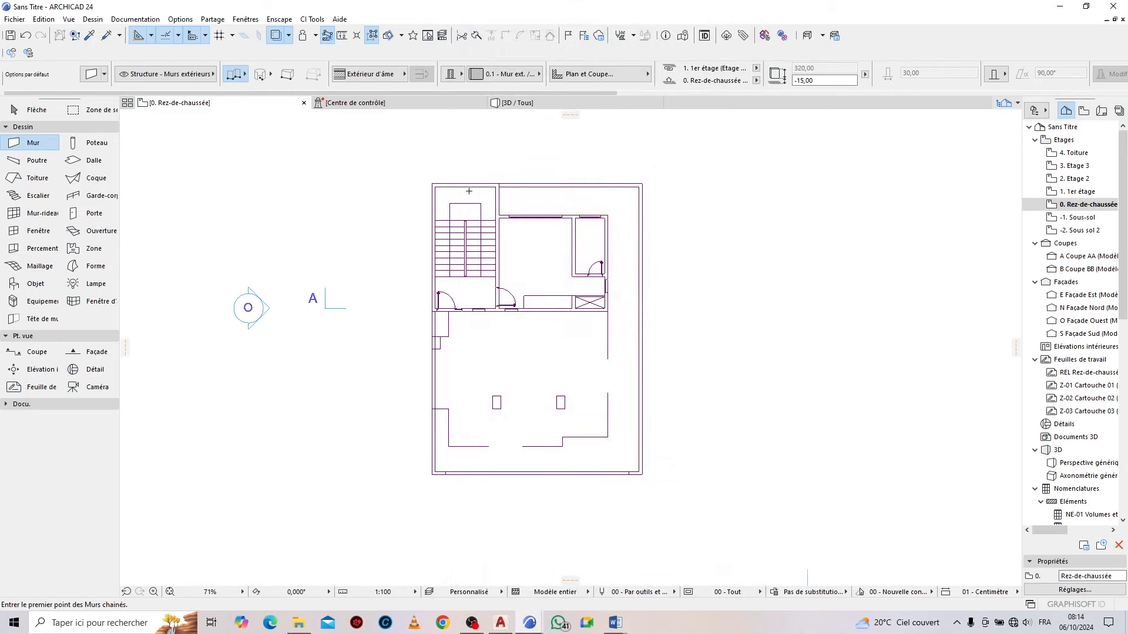
{"action": "scroll", "coordinate": [444, 184], "scroll_direction": "up", "scroll_amount": 7}
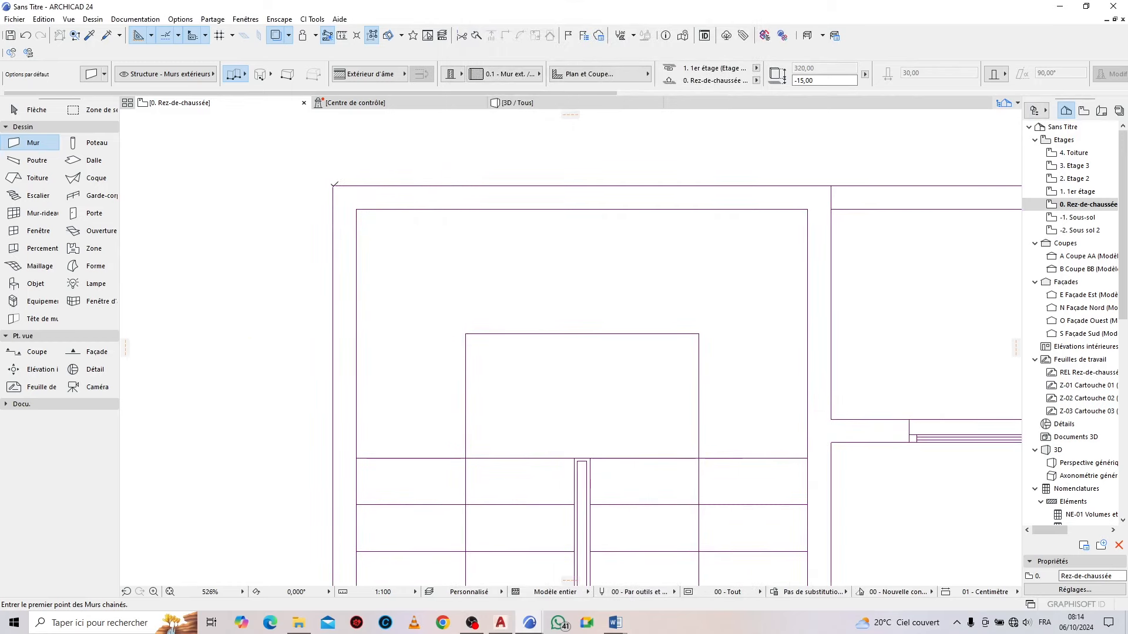
{"action": "left_click", "coordinate": [333, 185]}
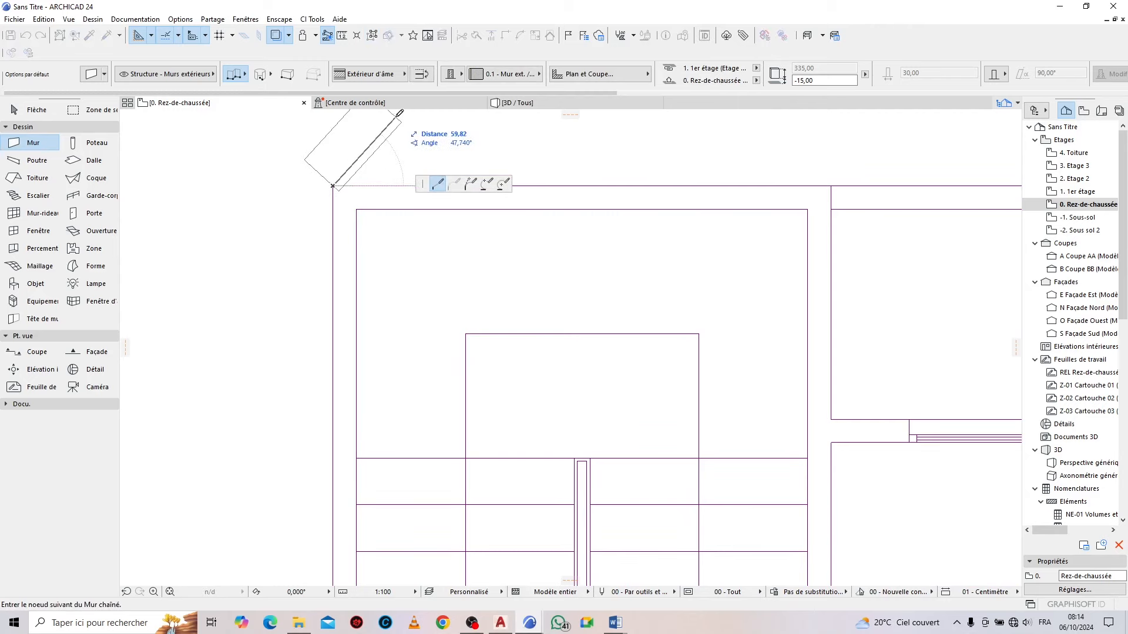
{"action": "key", "text": "Escape"}
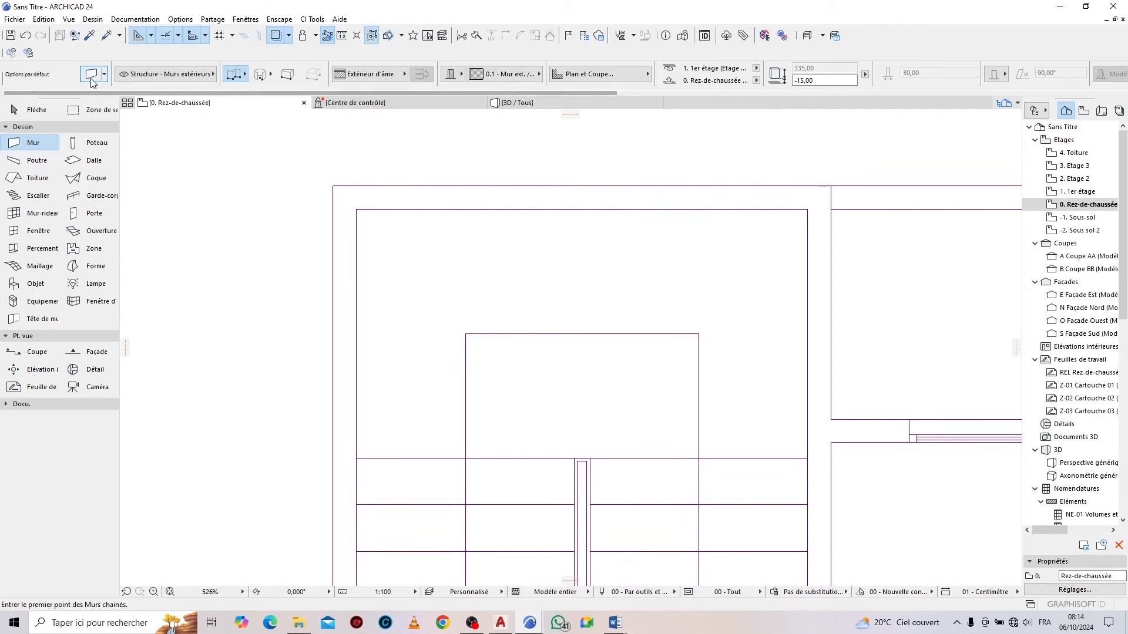
Change the default wall to a basic structure in Brique ciment (extérieur) with a thickness of 15
{"action": "key", "text": "ctrl+t"}
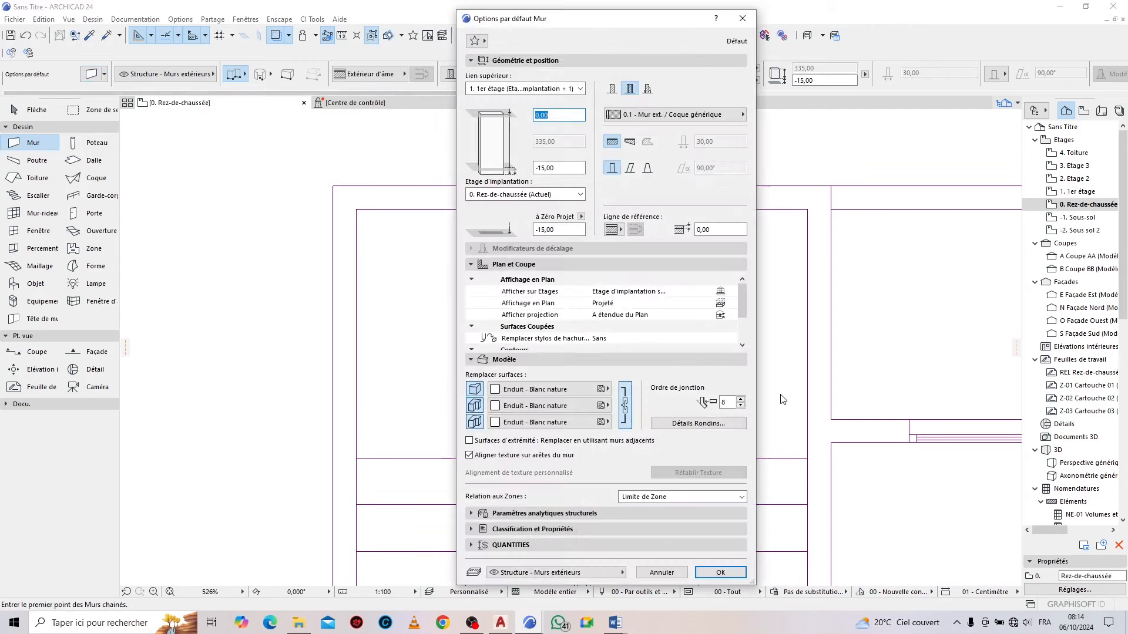
{"action": "left_click", "coordinate": [612, 89]}
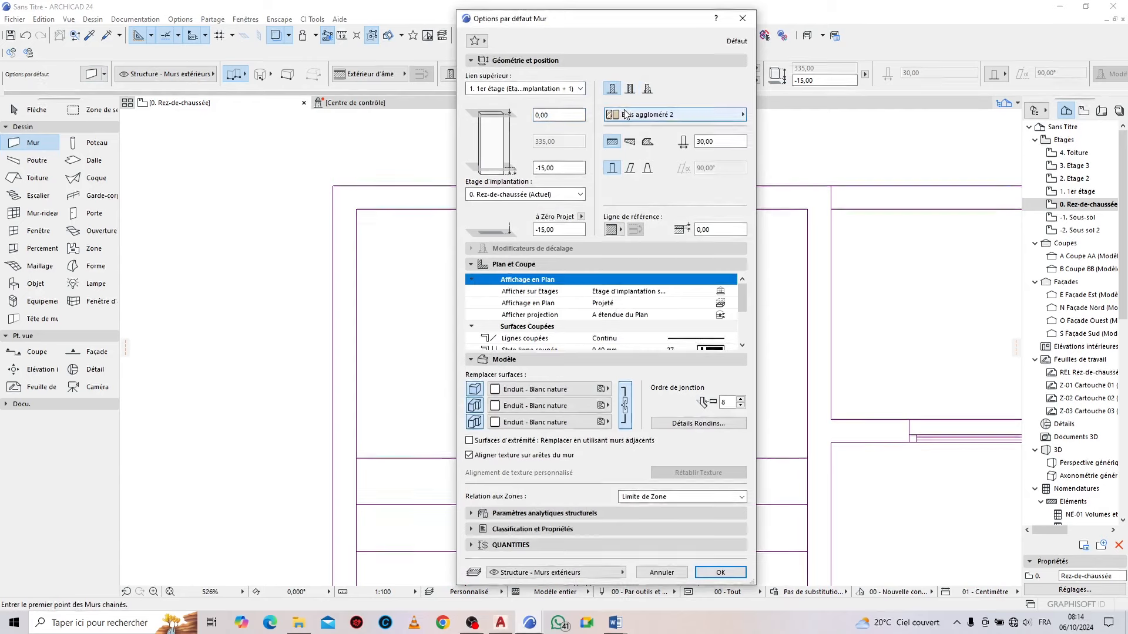
{"action": "left_click", "coordinate": [675, 115]}
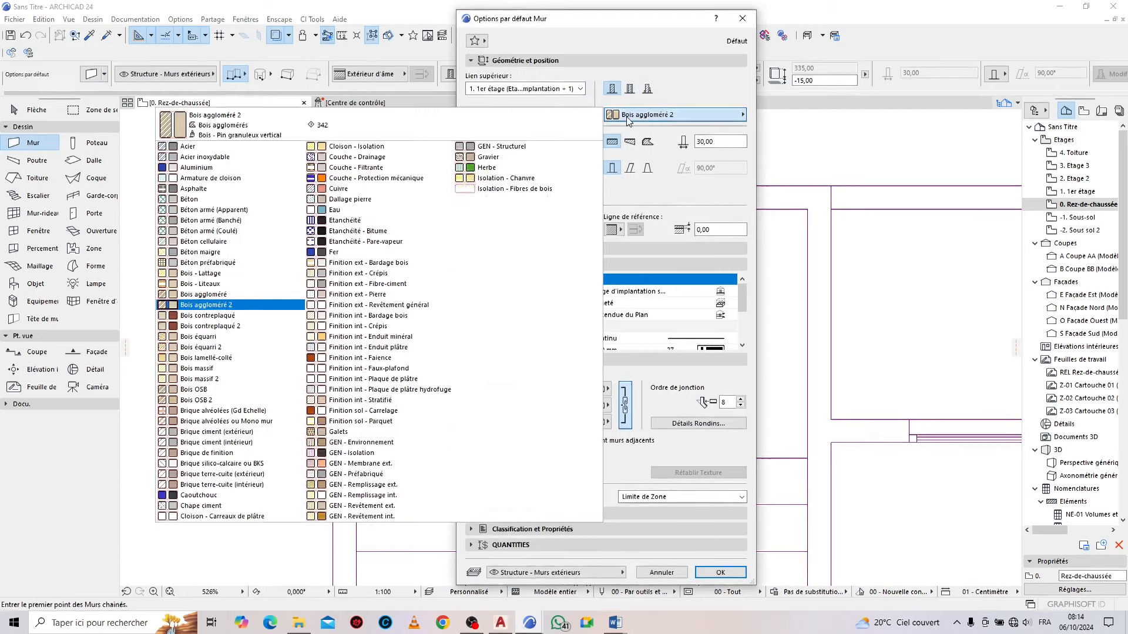
{"action": "left_click", "coordinate": [238, 432]}
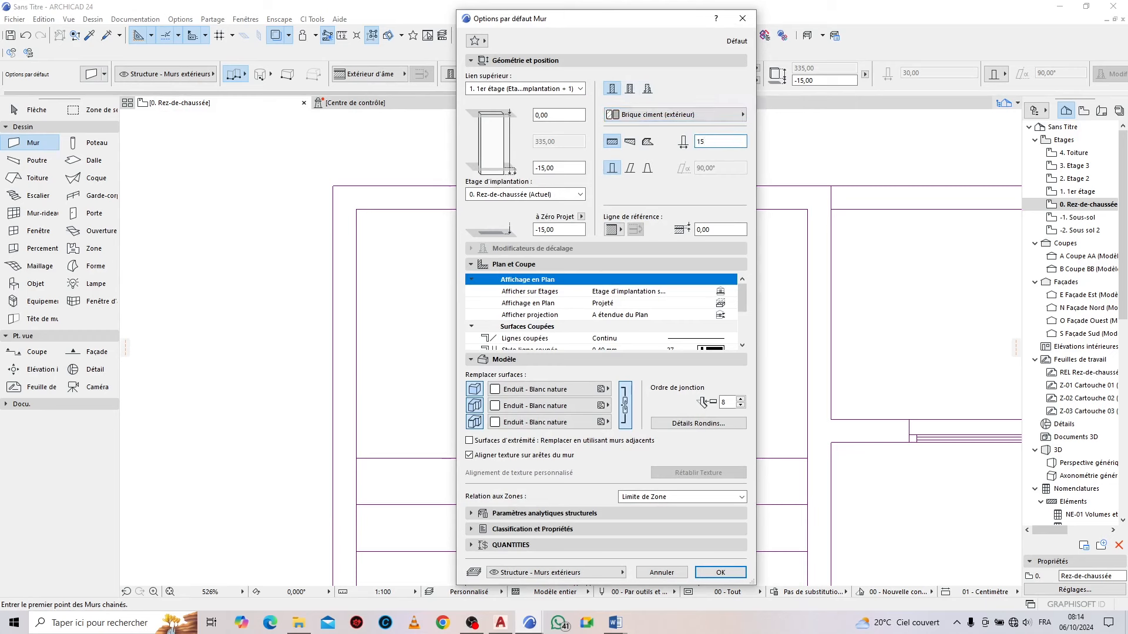
{"action": "left_click", "coordinate": [721, 573]}
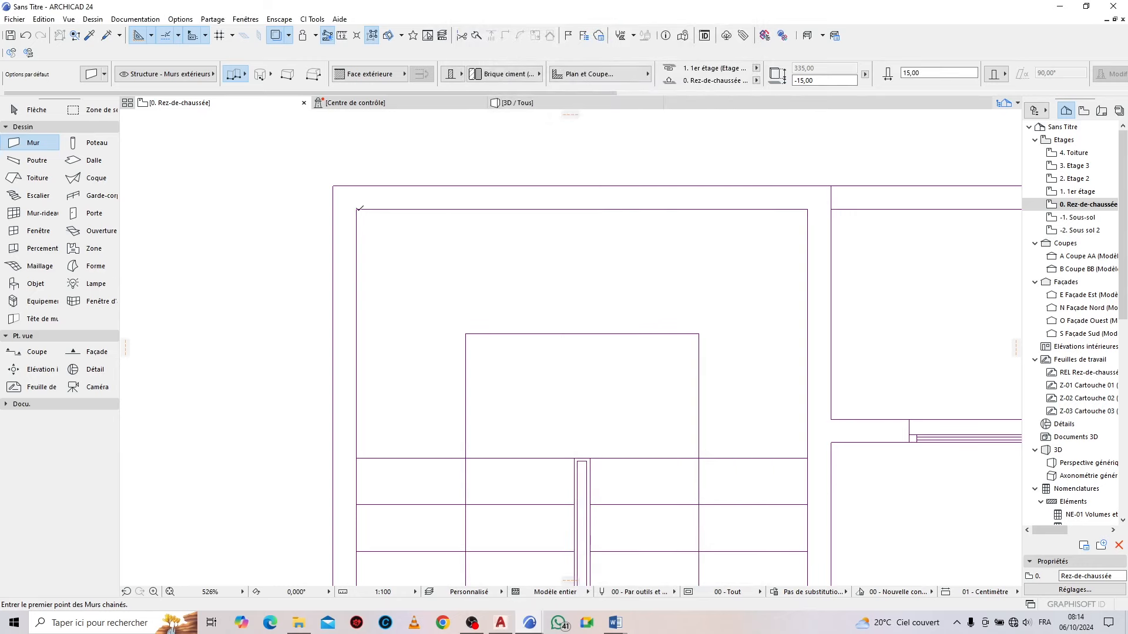
Start a wall chain at the stairwell's upper inner corner and draw its first wall to the opposite inner corner
{"action": "left_click", "coordinate": [357, 209]}
{"action": "scroll", "coordinate": [202, 202], "scroll_direction": "down", "scroll_amount": 3}
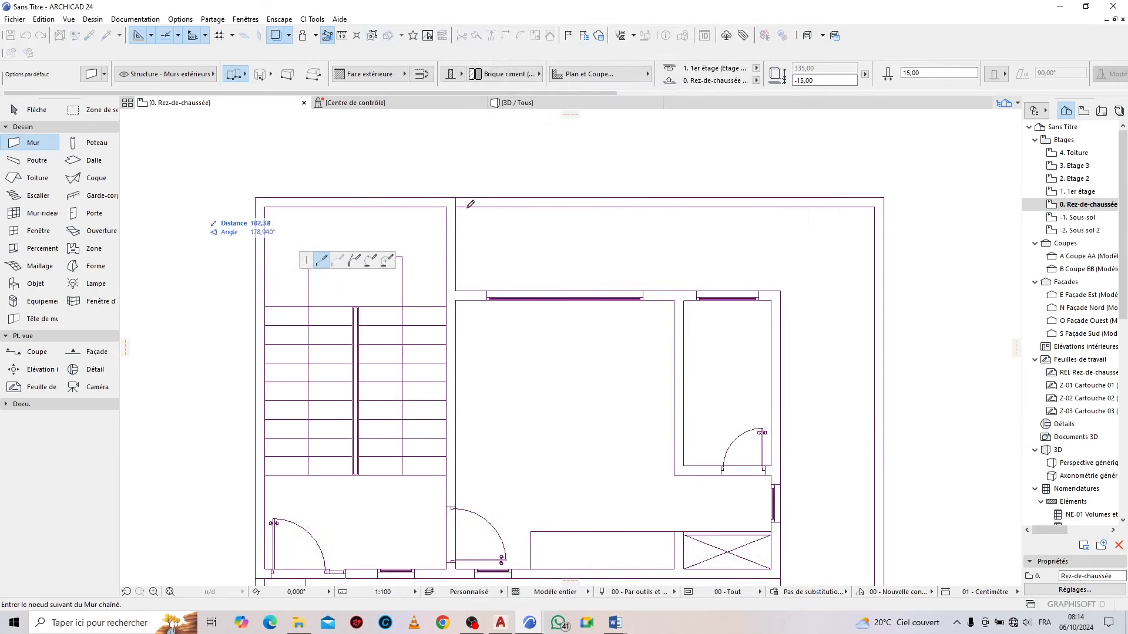
{"action": "scroll", "coordinate": [471, 204], "scroll_direction": "up", "scroll_amount": 3}
{"action": "left_click", "coordinate": [412, 209]}
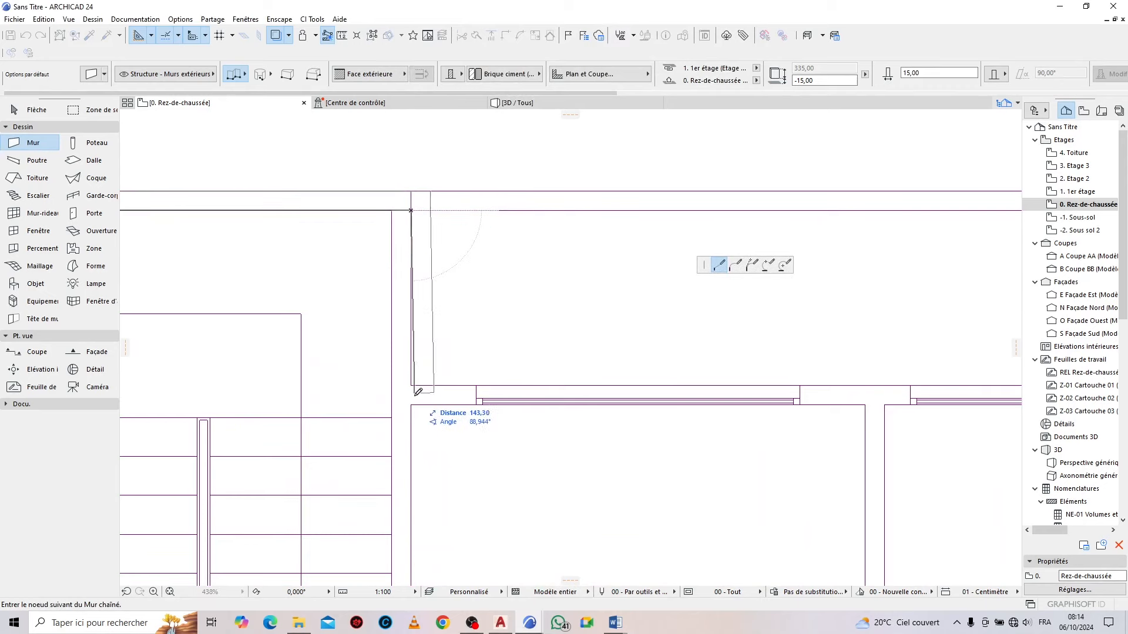
{"action": "key", "text": "BackSpace"}
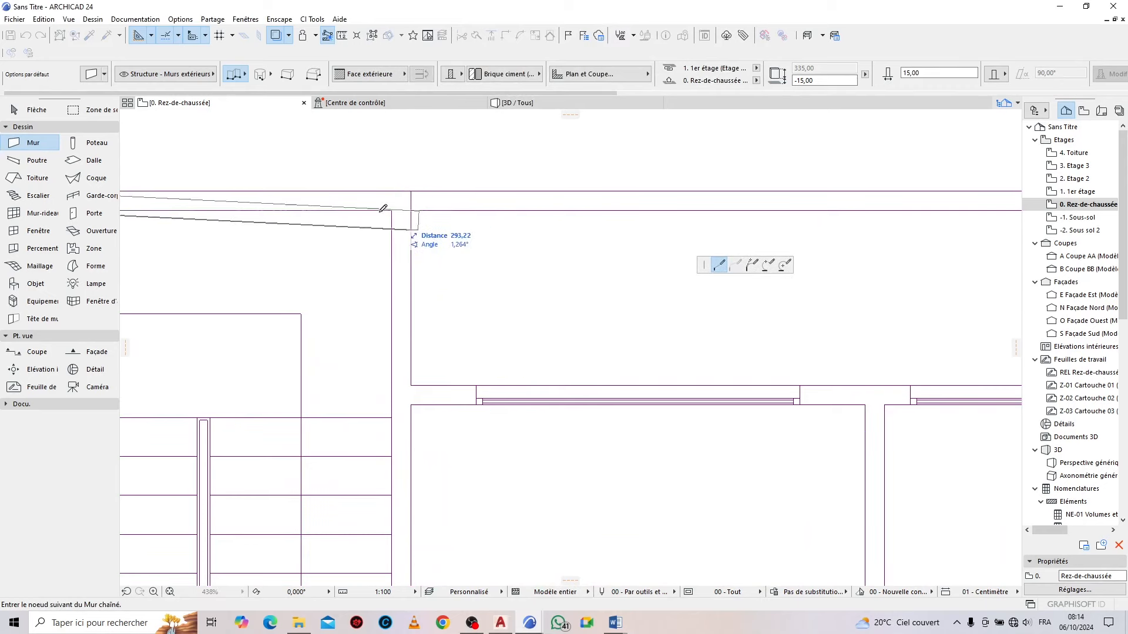
{"action": "left_click", "coordinate": [391, 210]}
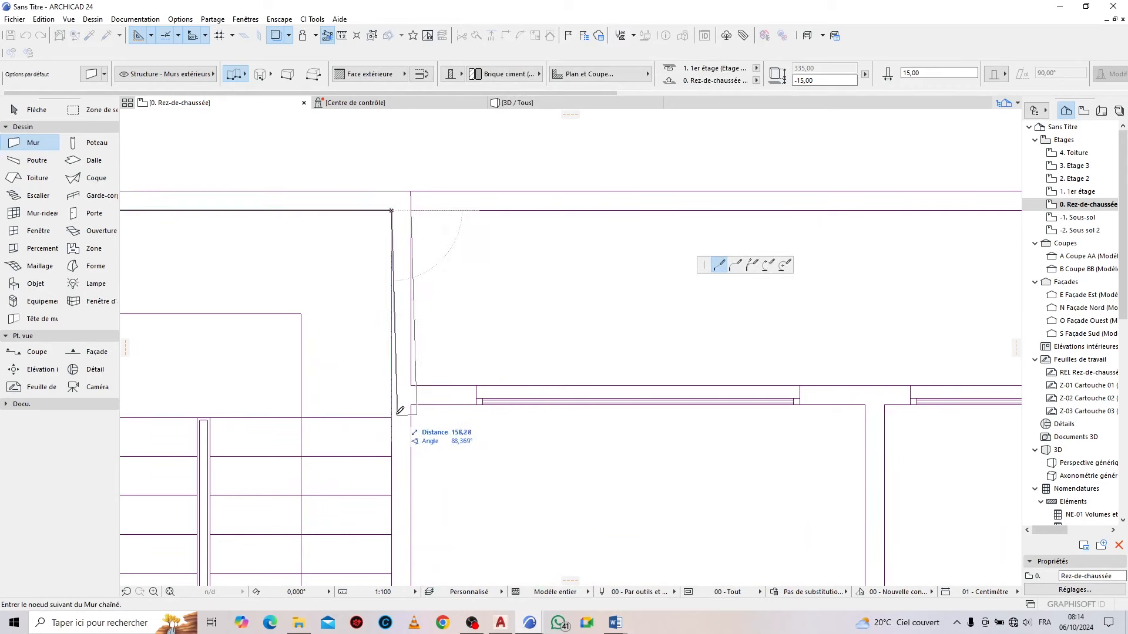
Continue the wall chain down the stairwell's inner side and along the main room's windowed rear wall to the small room's outer inner corner
{"action": "left_click", "coordinate": [411, 404]}
{"action": "scroll", "coordinate": [307, 279], "scroll_direction": "down", "scroll_amount": 7}
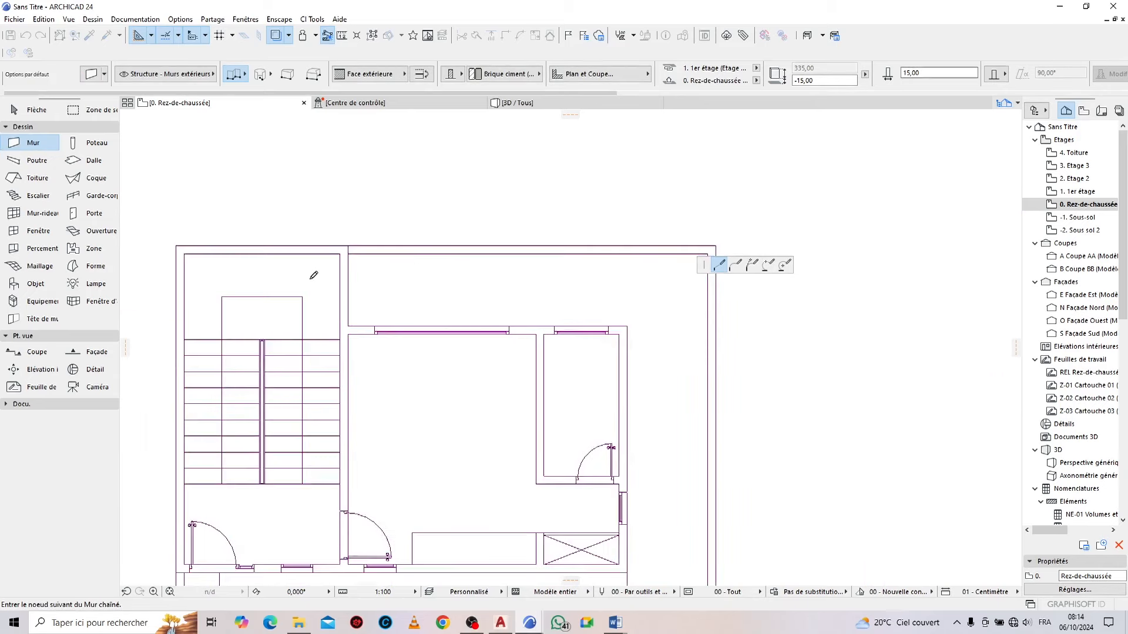
{"action": "scroll", "coordinate": [537, 317], "scroll_direction": "up", "scroll_amount": 5}
{"action": "left_click", "coordinate": [480, 308]}
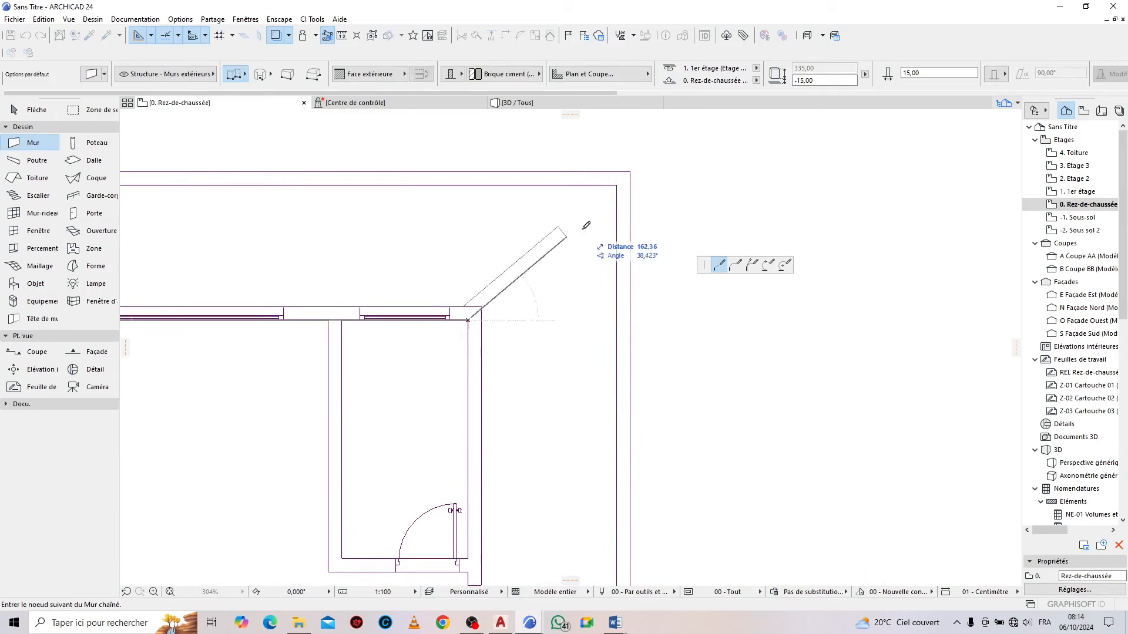
Run the wall chain down the building's far side, along the lower facade and up the stairwell side, closing it at its starting corner
{"action": "scroll", "coordinate": [564, 229], "scroll_direction": "down", "scroll_amount": 5}
{"action": "scroll", "coordinate": [560, 370], "scroll_direction": "up", "scroll_amount": 5}
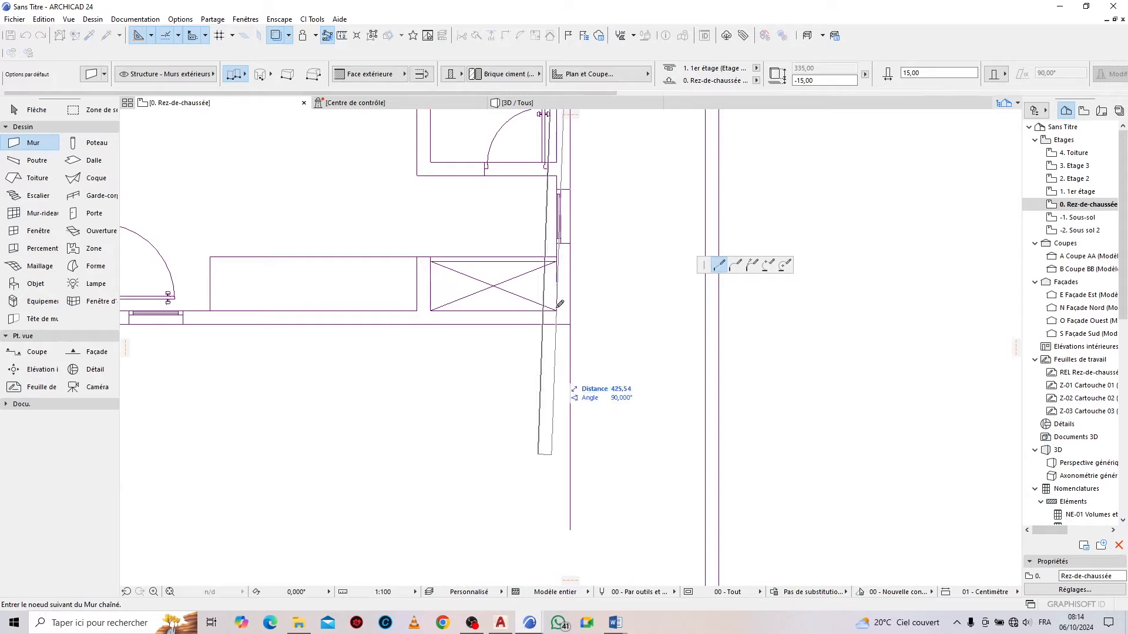
{"action": "scroll", "coordinate": [796, 355], "scroll_direction": "up", "scroll_amount": 2}
{"action": "scroll", "coordinate": [606, 290], "scroll_direction": "down", "scroll_amount": 5}
{"action": "scroll", "coordinate": [503, 302], "scroll_direction": "up", "scroll_amount": 6}
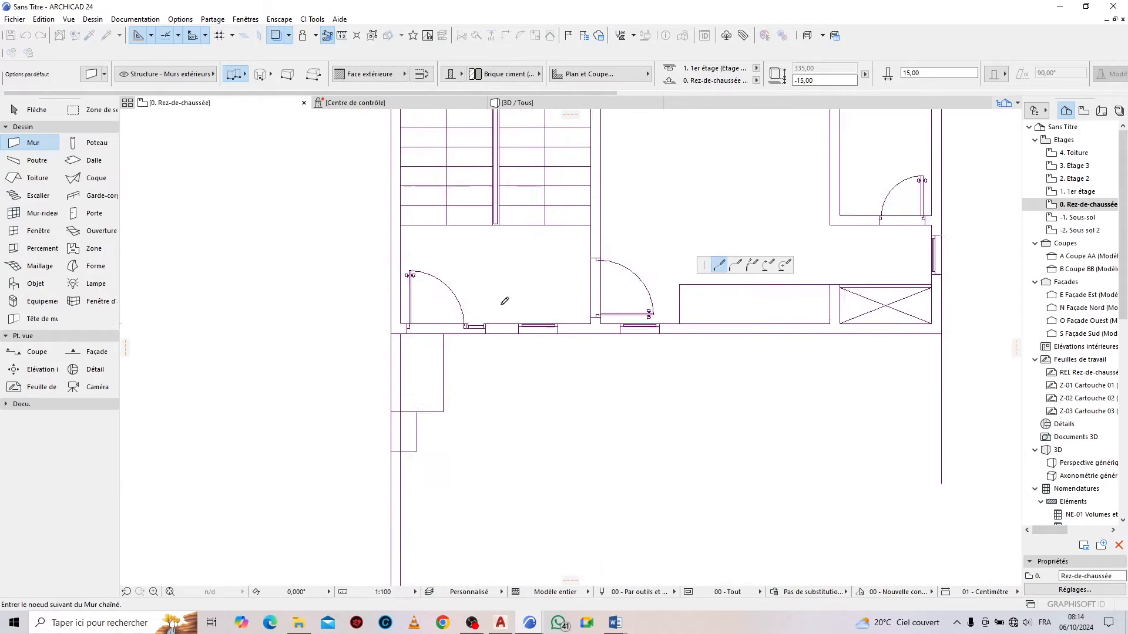
{"action": "scroll", "coordinate": [361, 322], "scroll_direction": "down", "scroll_amount": 4}
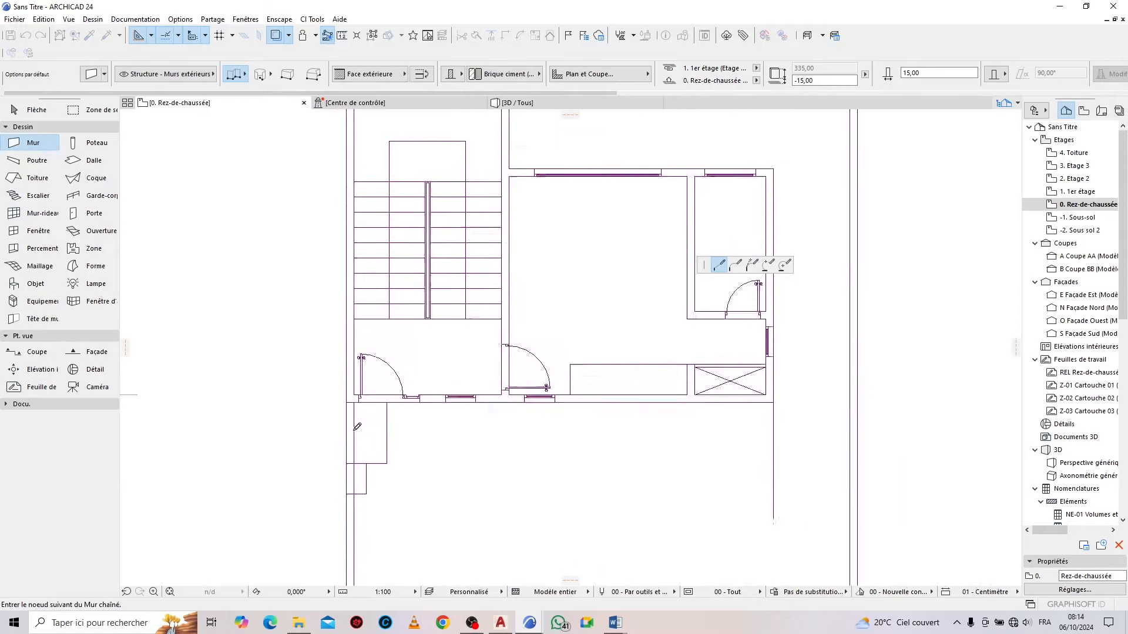
{"action": "scroll", "coordinate": [352, 240], "scroll_direction": "up", "scroll_amount": 6}
{"action": "left_click", "coordinate": [356, 252]}
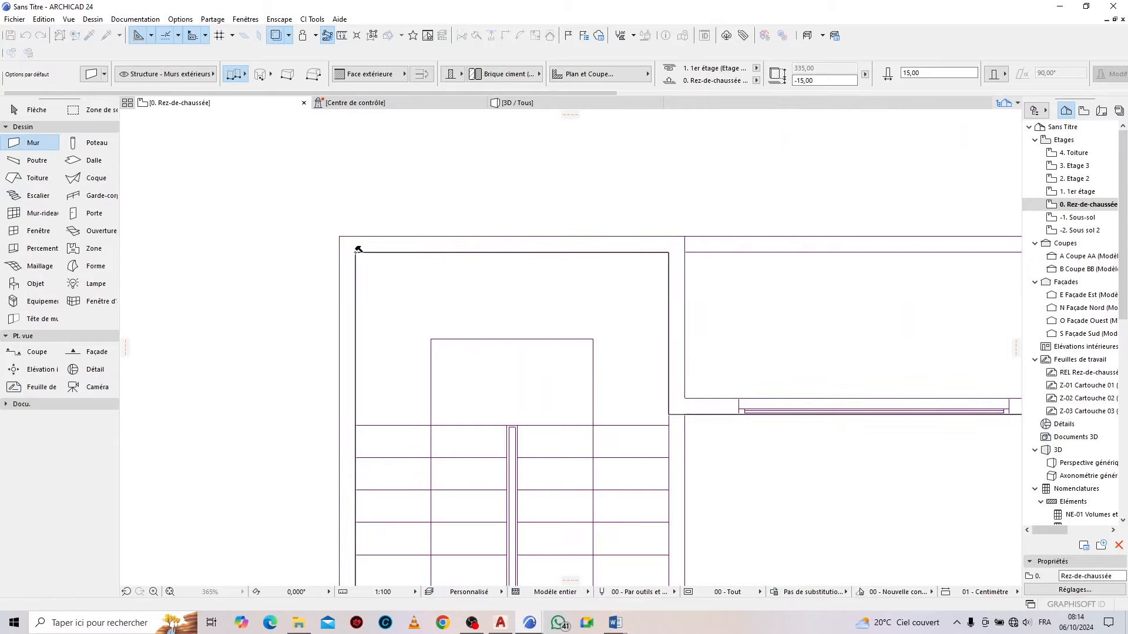
Draw the wall between the stairwell and the main room, from the rear wall's inner corner down to the lower facade wall
{"action": "scroll", "coordinate": [346, 207], "scroll_direction": "down", "scroll_amount": 5}
{"action": "scroll", "coordinate": [450, 251], "scroll_direction": "up", "scroll_amount": 6}
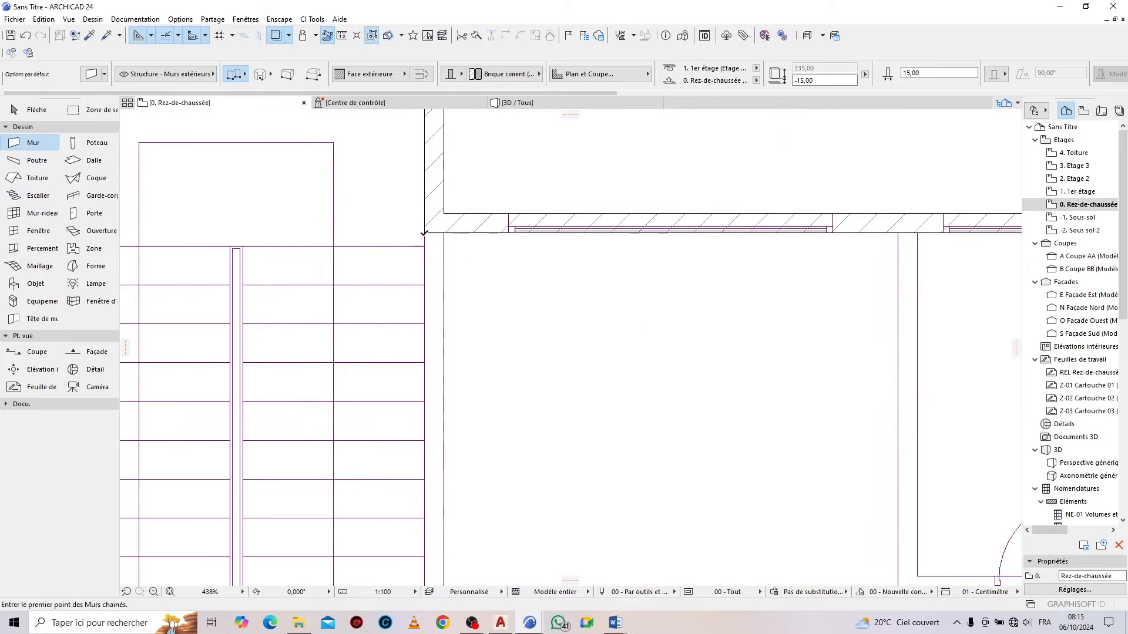
{"action": "left_click", "coordinate": [424, 233]}
{"action": "left_click", "coordinate": [424, 234]}
{"action": "left_click", "coordinate": [424, 233]}
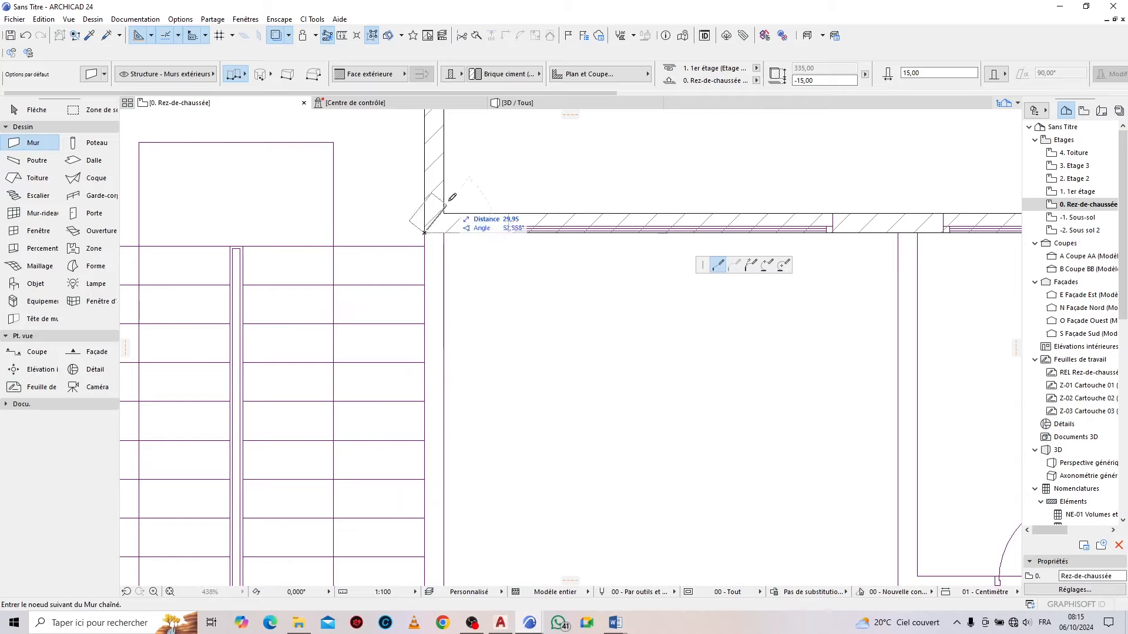
{"action": "scroll", "coordinate": [450, 200], "scroll_direction": "down", "scroll_amount": 5}
{"action": "scroll", "coordinate": [529, 440], "scroll_direction": "up", "scroll_amount": 6}
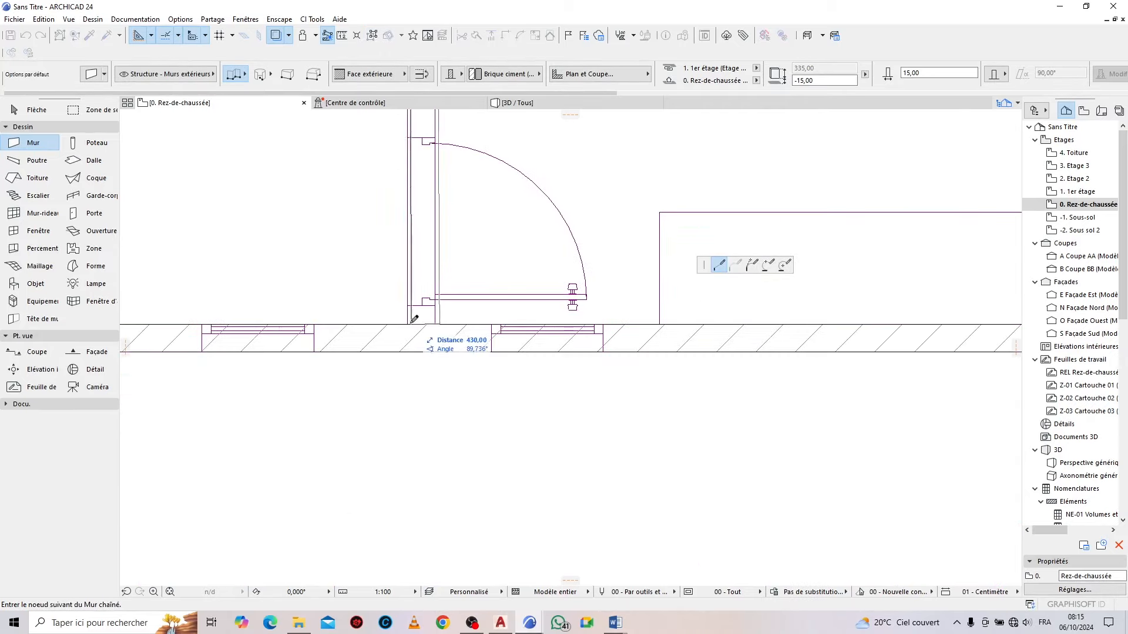
{"action": "double_click", "coordinate": [408, 322]}
Draw the L-shaped partition enclosing the small room, from the rear wall down its traced side and across to the outer side wall
{"action": "scroll", "coordinate": [411, 329], "scroll_direction": "down", "scroll_amount": 5}
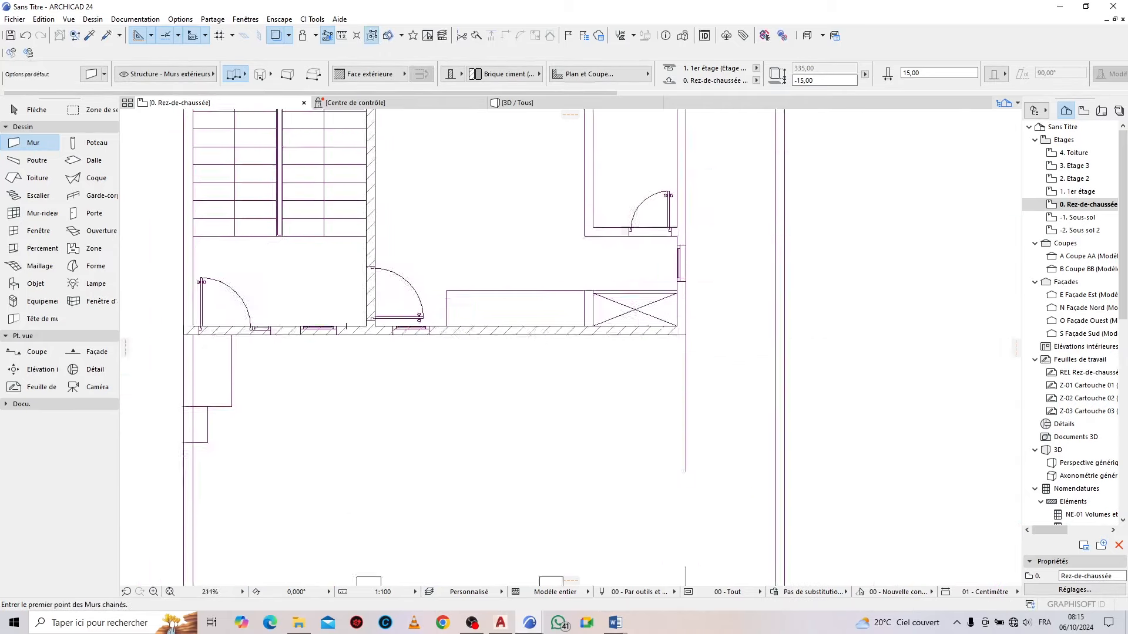
{"action": "scroll", "coordinate": [560, 200], "scroll_direction": "up", "scroll_amount": 6}
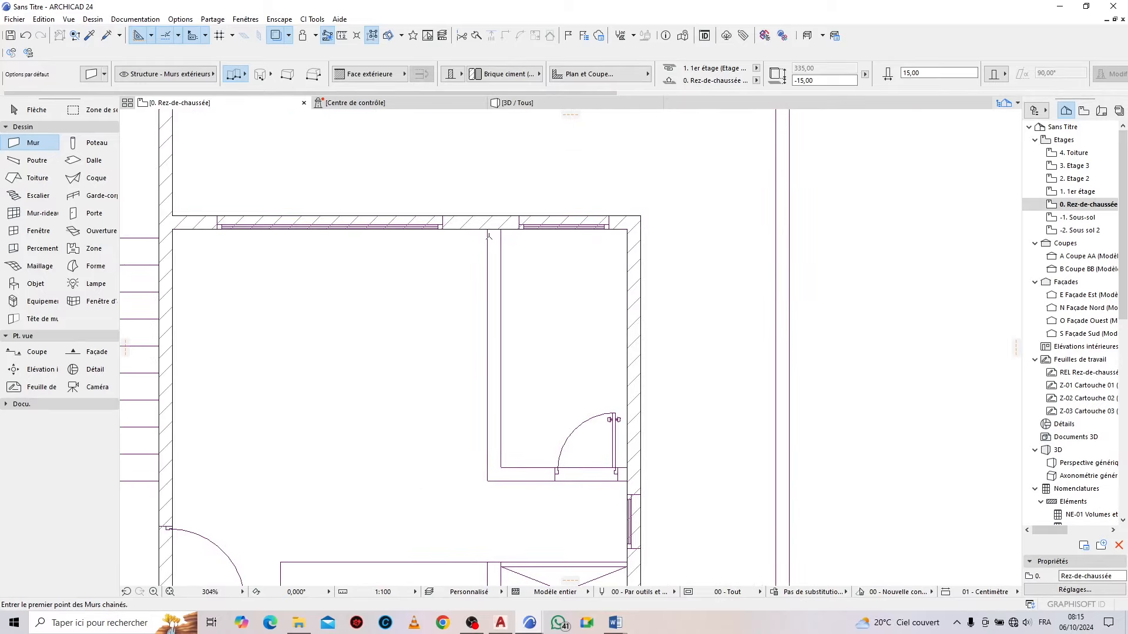
{"action": "left_click", "coordinate": [490, 228]}
{"action": "scroll", "coordinate": [500, 456], "scroll_direction": "up", "scroll_amount": 1}
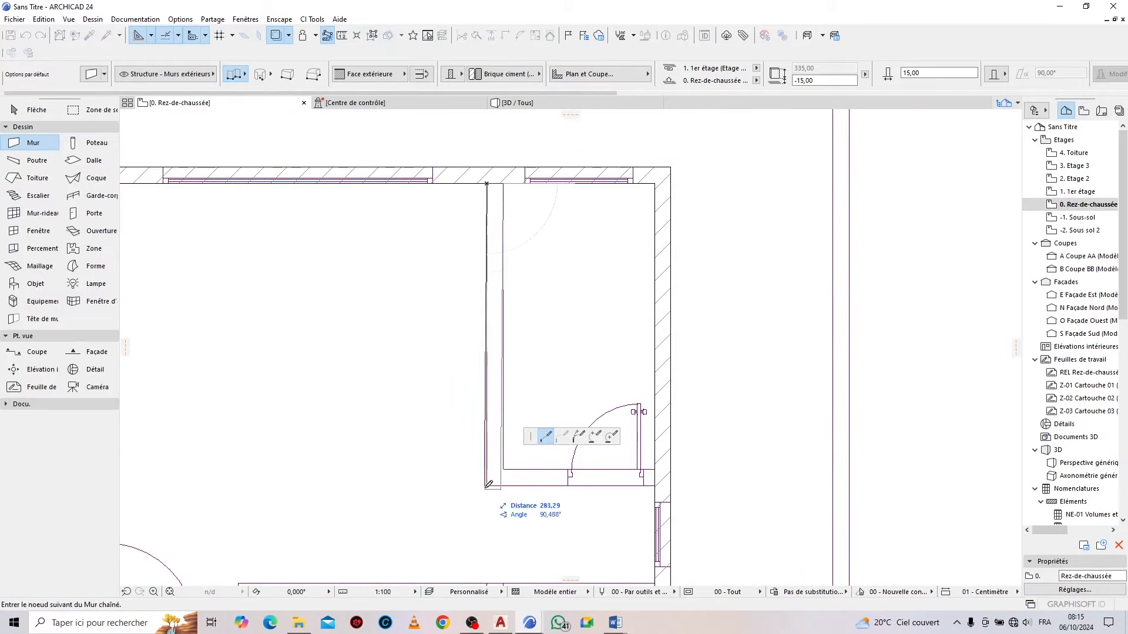
{"action": "left_click", "coordinate": [488, 485]}
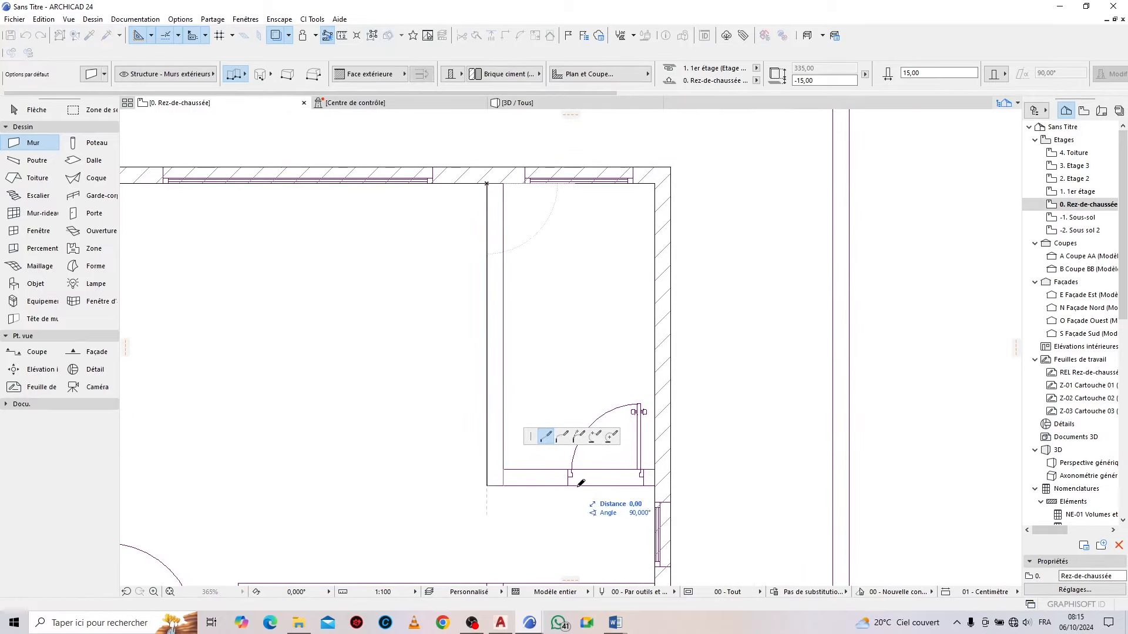
{"action": "double_click", "coordinate": [655, 485]}
Draw the short partition beside the crossed rectangle, from the lower facade wall up to the traced counter edge
{"action": "scroll", "coordinate": [652, 295], "scroll_direction": "down", "scroll_amount": 7}
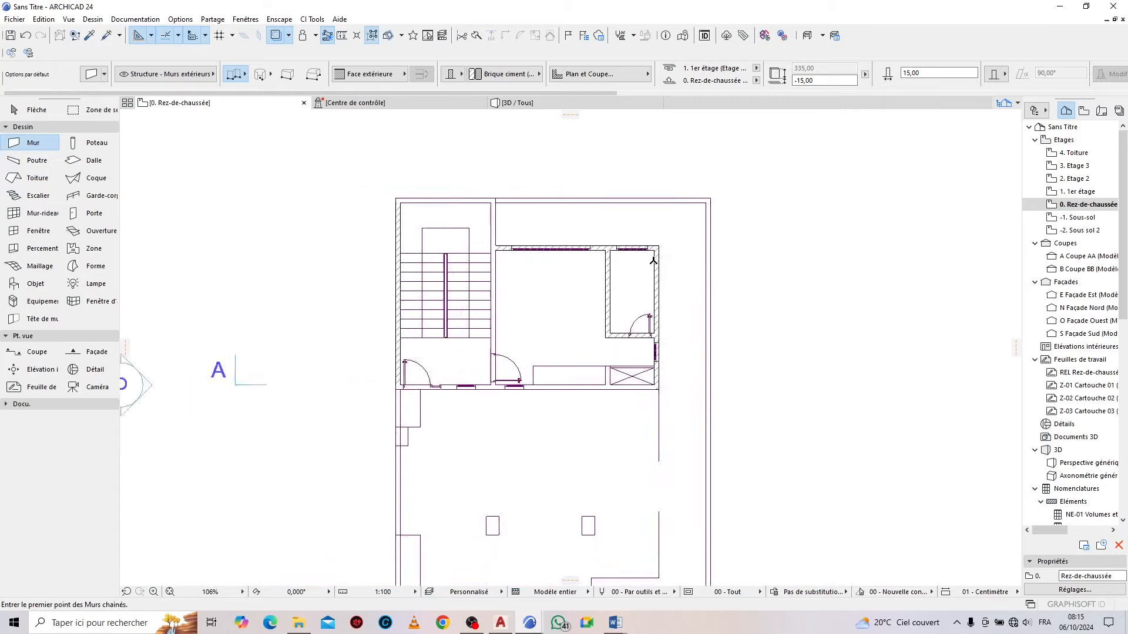
{"action": "scroll", "coordinate": [625, 356], "scroll_direction": "up", "scroll_amount": 9}
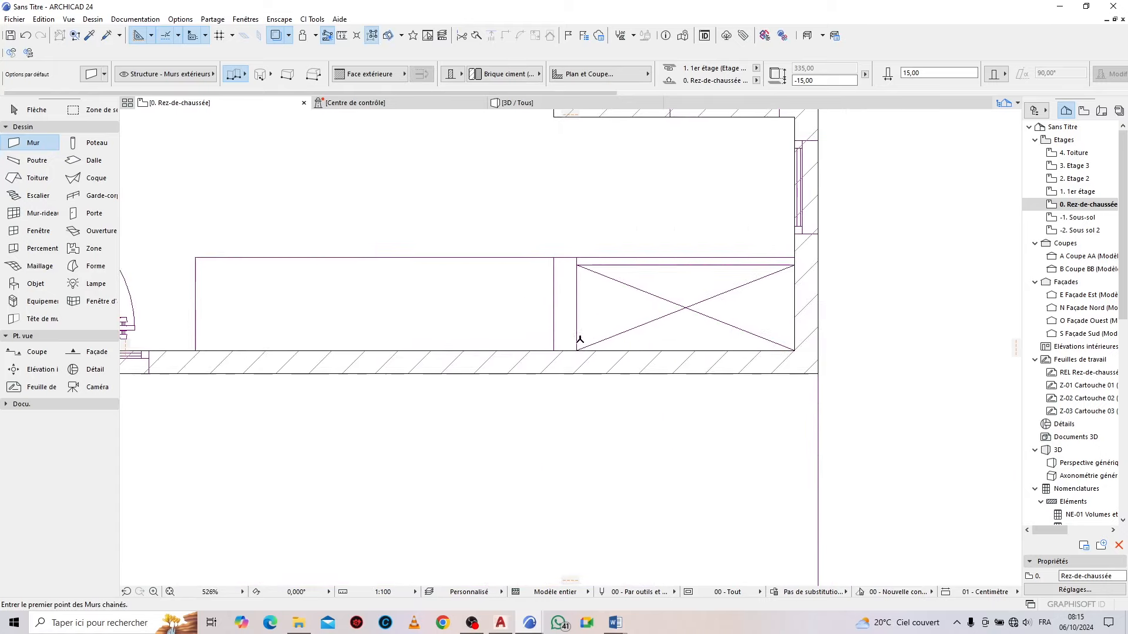
{"action": "left_click", "coordinate": [576, 351]}
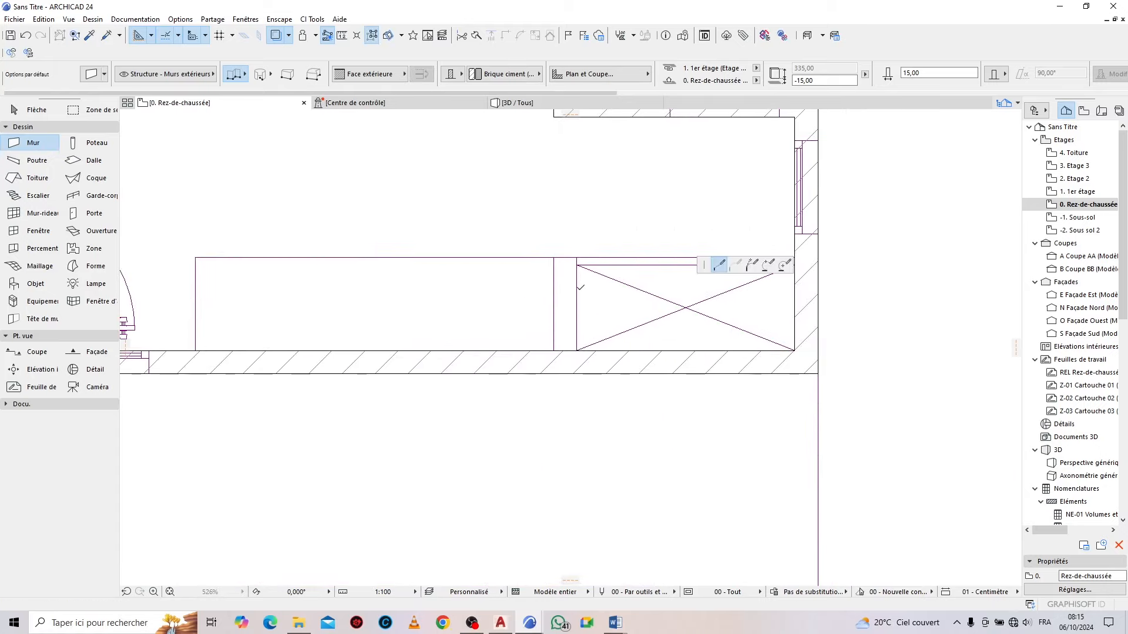
{"action": "double_click", "coordinate": [577, 258]}
Start the plot boundary wall chain at the building's outer facade corner on the entrance side and draw it down to the plot's front corner
{"action": "scroll", "coordinate": [687, 302], "scroll_direction": "down", "scroll_amount": 7}
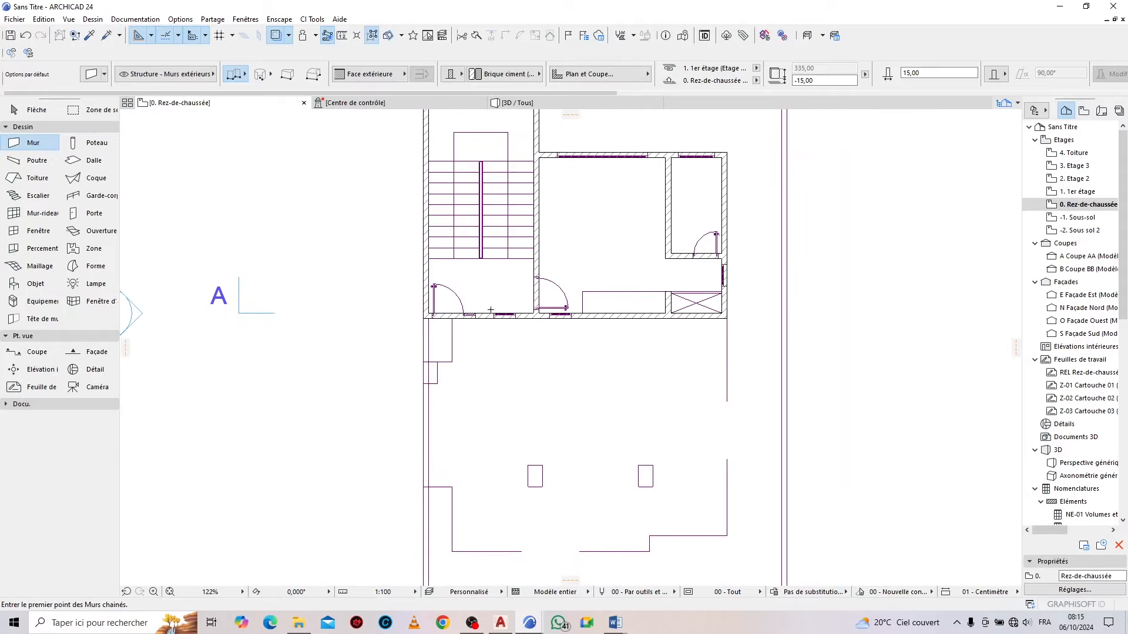
{"action": "scroll", "coordinate": [442, 352], "scroll_direction": "up", "scroll_amount": 3}
{"action": "scroll", "coordinate": [435, 329], "scroll_direction": "down", "scroll_amount": 4}
{"action": "scroll", "coordinate": [417, 306], "scroll_direction": "up", "scroll_amount": 10}
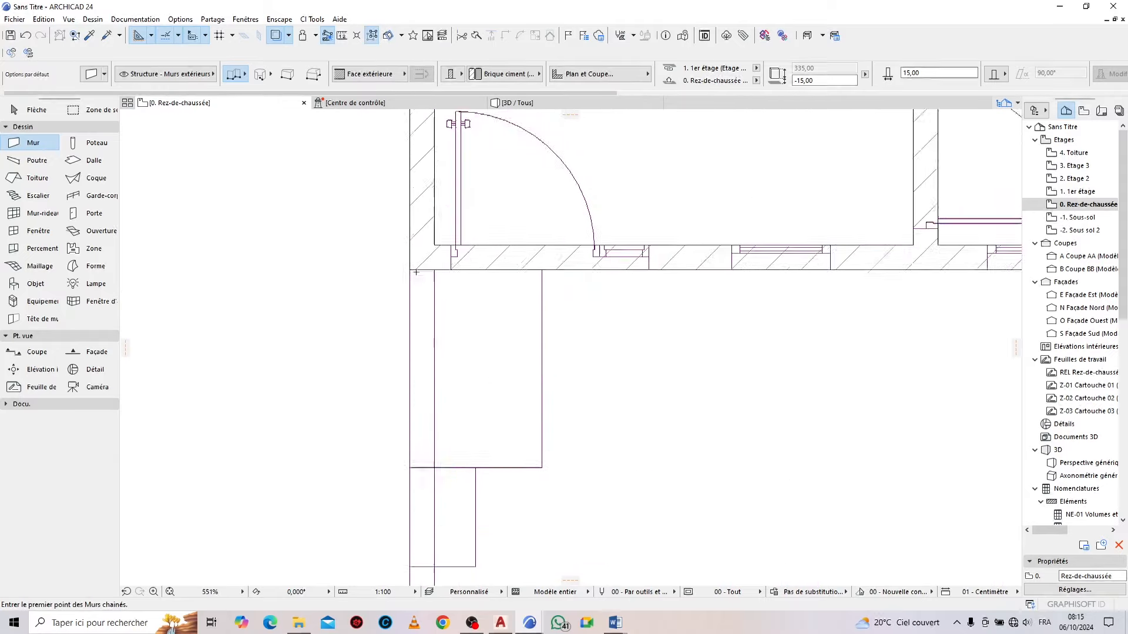
{"action": "left_click", "coordinate": [409, 268]}
{"action": "scroll", "coordinate": [405, 329], "scroll_direction": "down", "scroll_amount": 6}
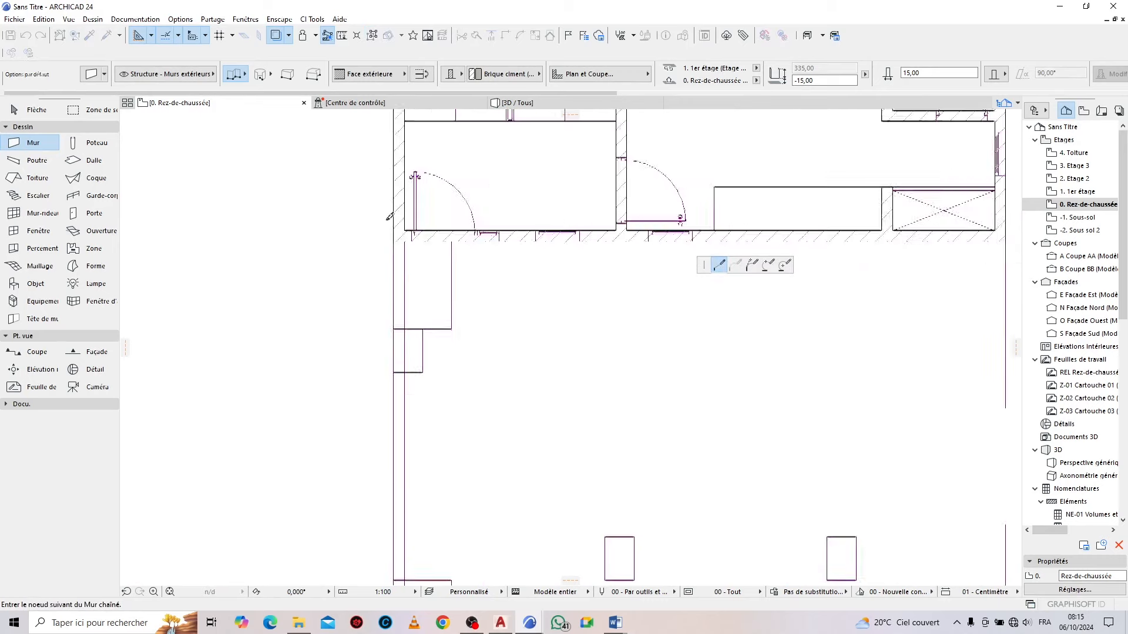
{"action": "scroll", "coordinate": [381, 458], "scroll_direction": "up", "scroll_amount": 1}
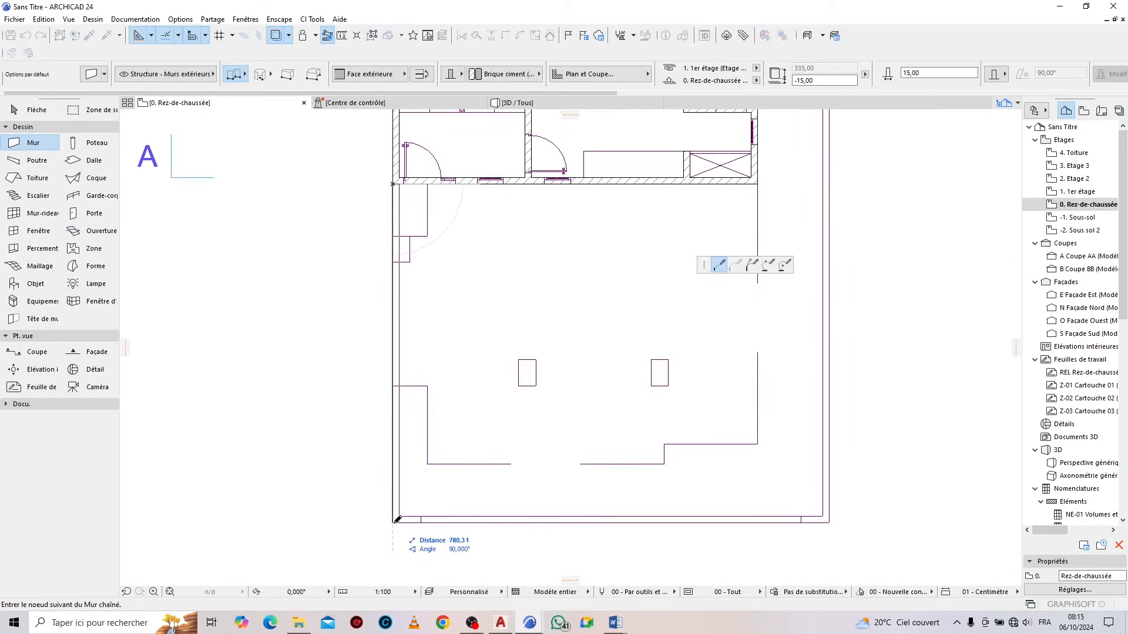
{"action": "left_click", "coordinate": [397, 519]}
Continue the boundary wall chain along the plot's front, far side and rear, ending it at the stairwell's outer rear corner
{"action": "scroll", "coordinate": [564, 464], "scroll_direction": "down", "scroll_amount": 2}
{"action": "scroll", "coordinate": [722, 438], "scroll_direction": "up", "scroll_amount": 4}
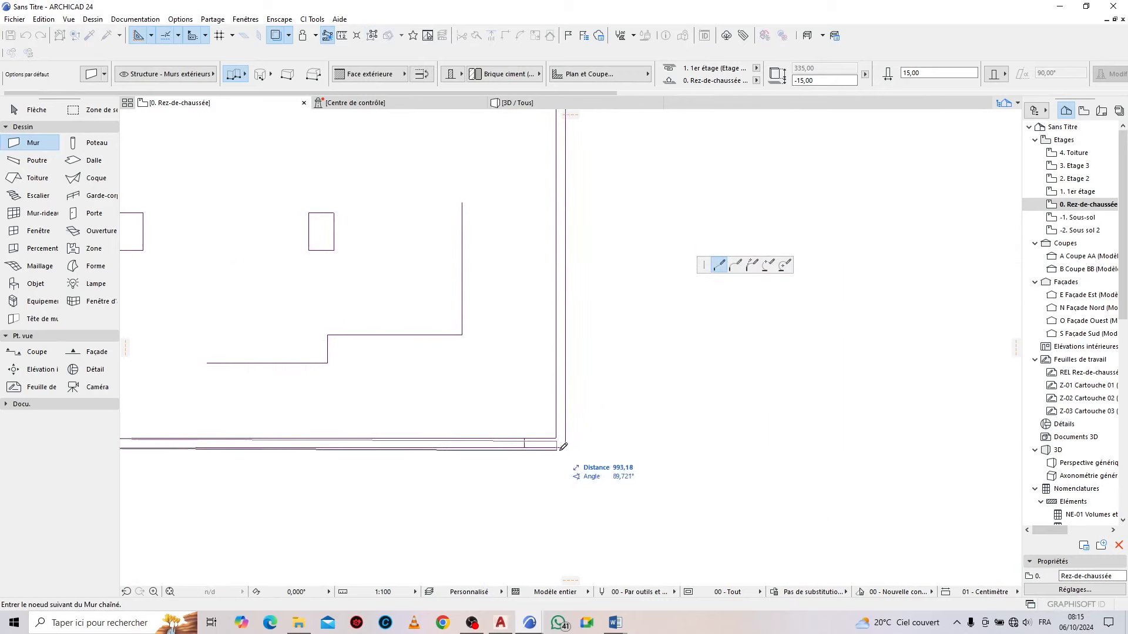
{"action": "scroll", "coordinate": [558, 464], "scroll_direction": "down", "scroll_amount": 2}
{"action": "scroll", "coordinate": [564, 262], "scroll_direction": "up", "scroll_amount": 4}
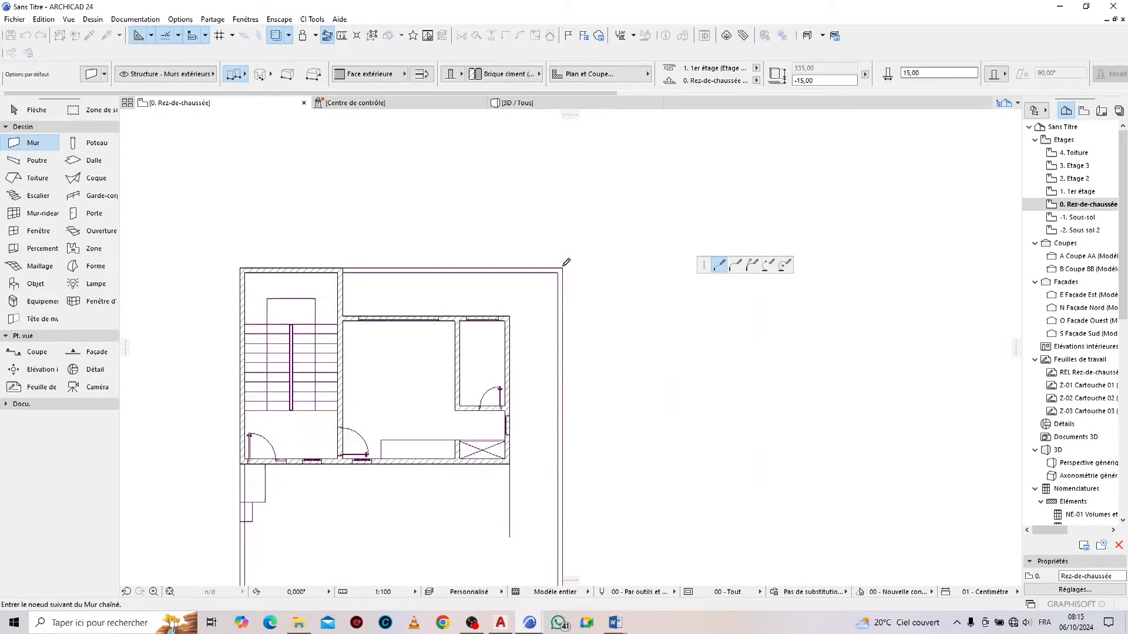
{"action": "left_click", "coordinate": [568, 269]}
{"action": "scroll", "coordinate": [567, 268], "scroll_direction": "down", "scroll_amount": 2}
{"action": "scroll", "coordinate": [450, 269], "scroll_direction": "up", "scroll_amount": 3}
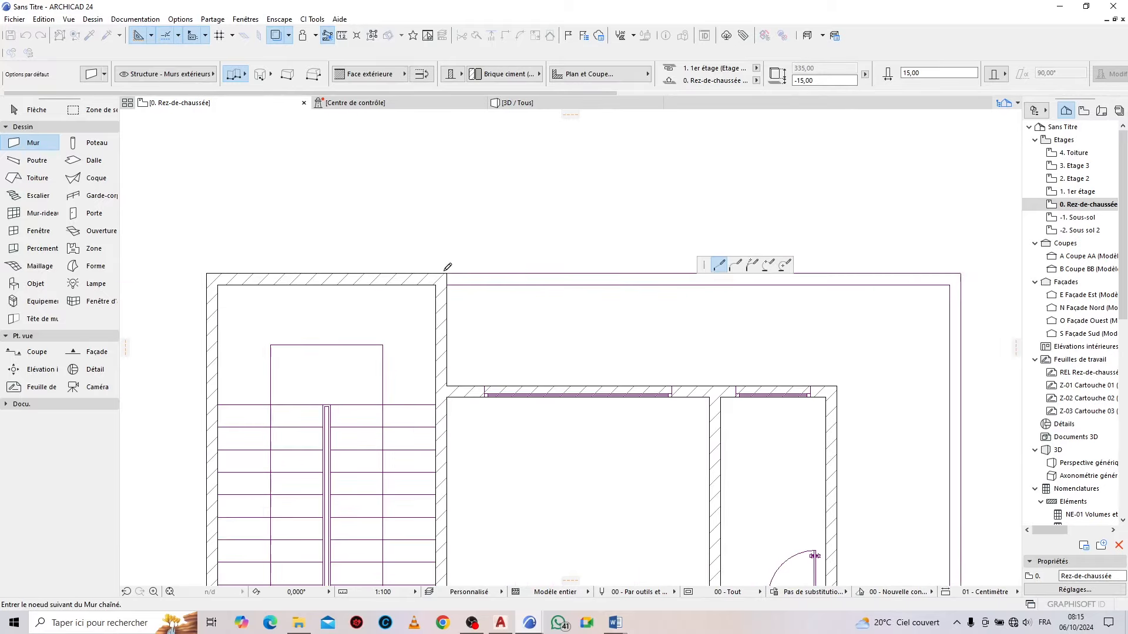
{"action": "left_click", "coordinate": [446, 273]}
{"action": "scroll", "coordinate": [439, 214], "scroll_direction": "down", "scroll_amount": 3}
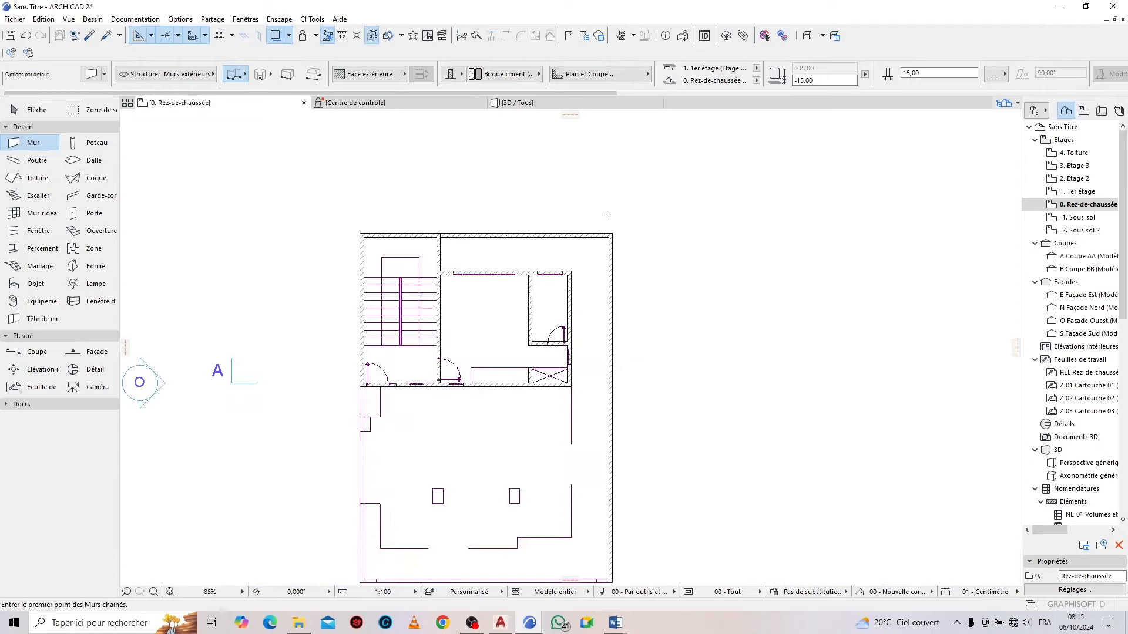
Select the four plot boundary walls, unlink their top from any storey and set their height to 200
{"action": "key", "text": "Escape"}
{"action": "left_click", "coordinate": [598, 238]}
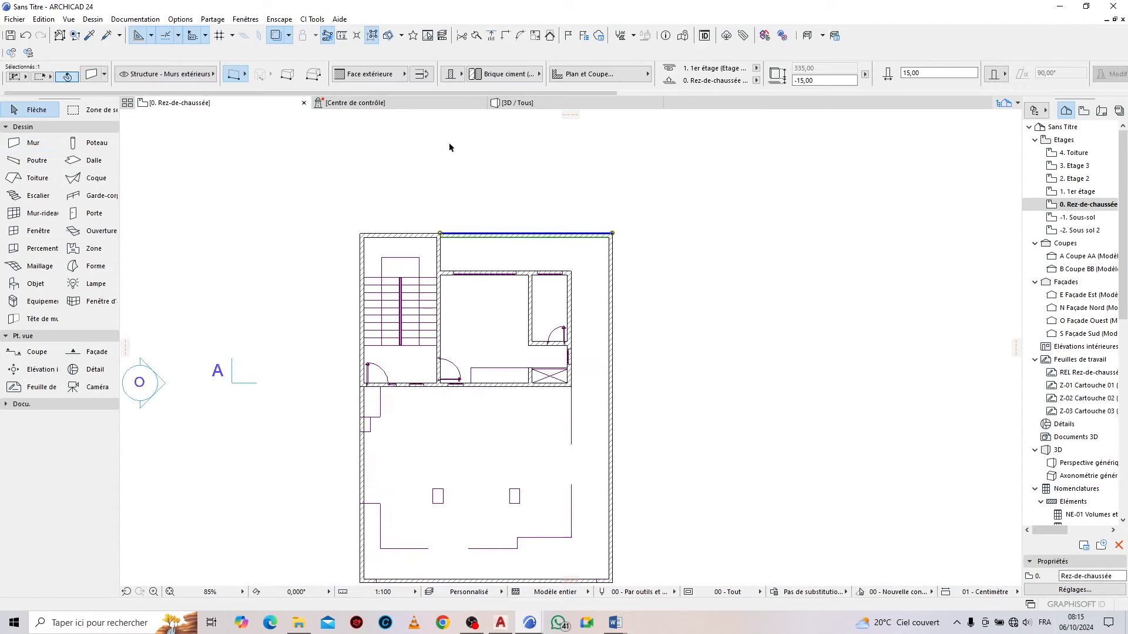
{"action": "scroll", "coordinate": [511, 194], "scroll_direction": "down", "scroll_amount": 2}
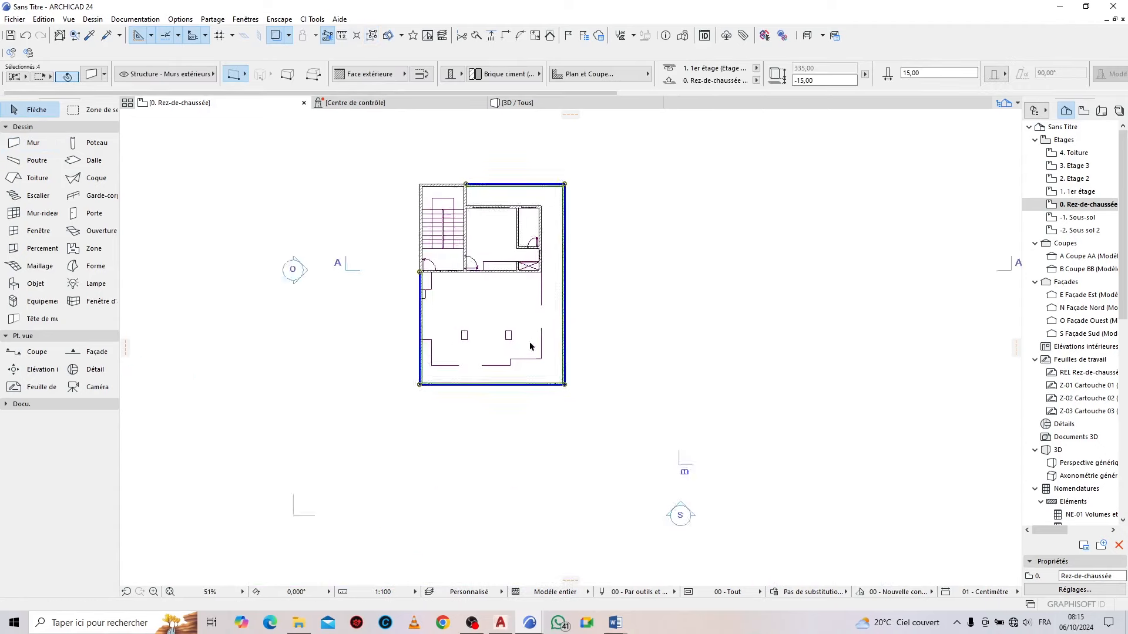
{"action": "scroll", "coordinate": [531, 345], "scroll_direction": "up", "scroll_amount": 1}
{"action": "scroll", "coordinate": [470, 327], "scroll_direction": "down", "scroll_amount": 2}
{"action": "scroll", "coordinate": [511, 226], "scroll_direction": "up", "scroll_amount": 1}
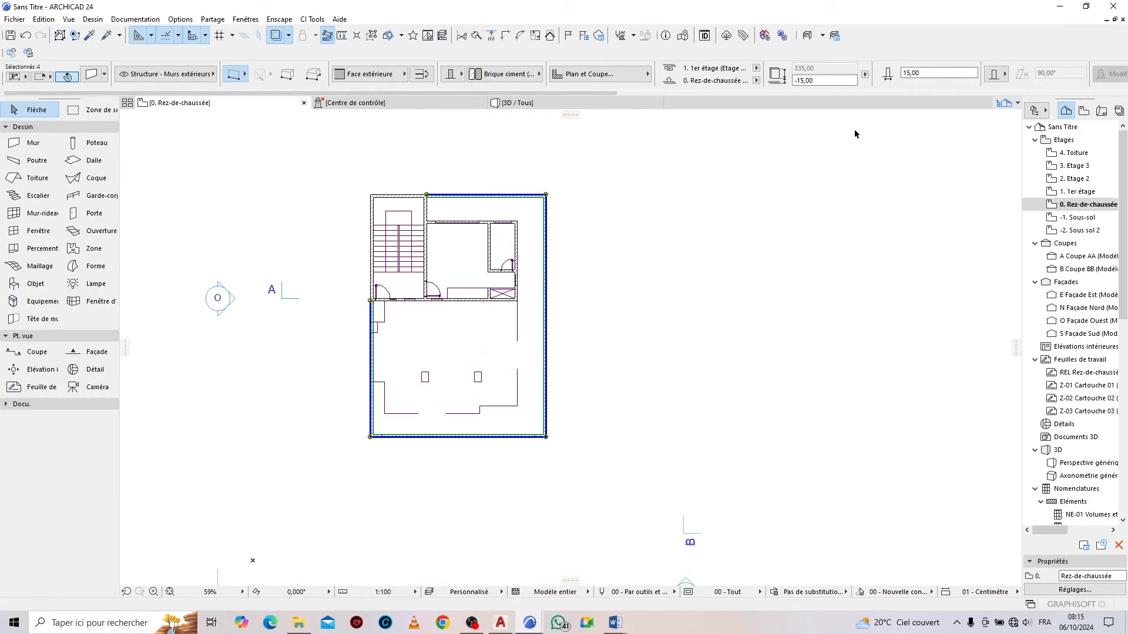
{"action": "left_click", "coordinate": [757, 69]}
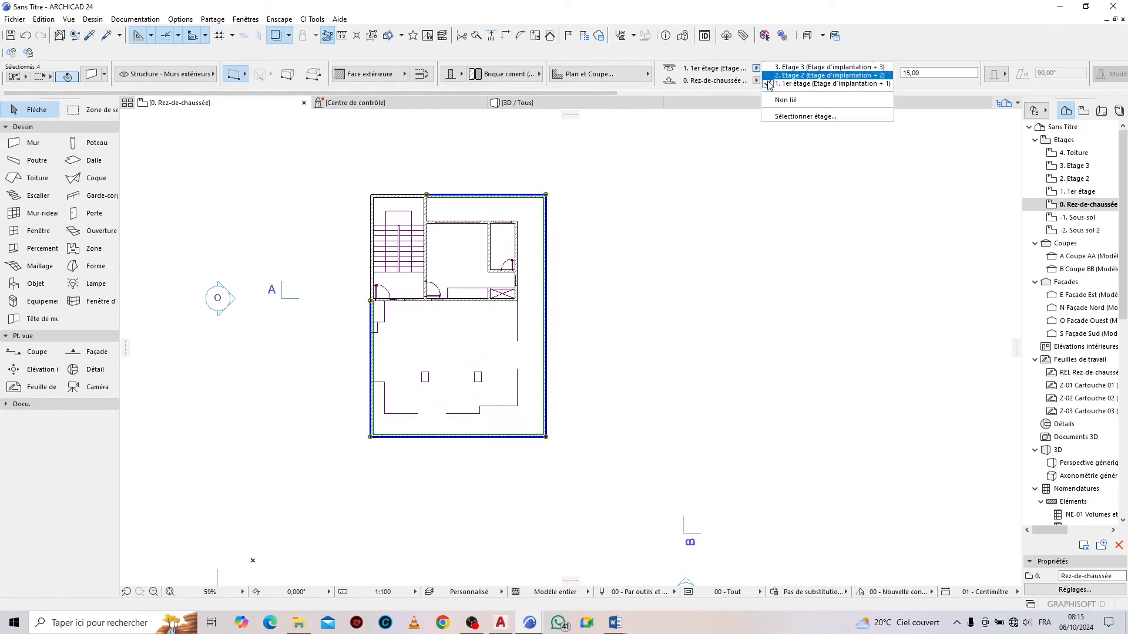
{"action": "left_click", "coordinate": [781, 100]}
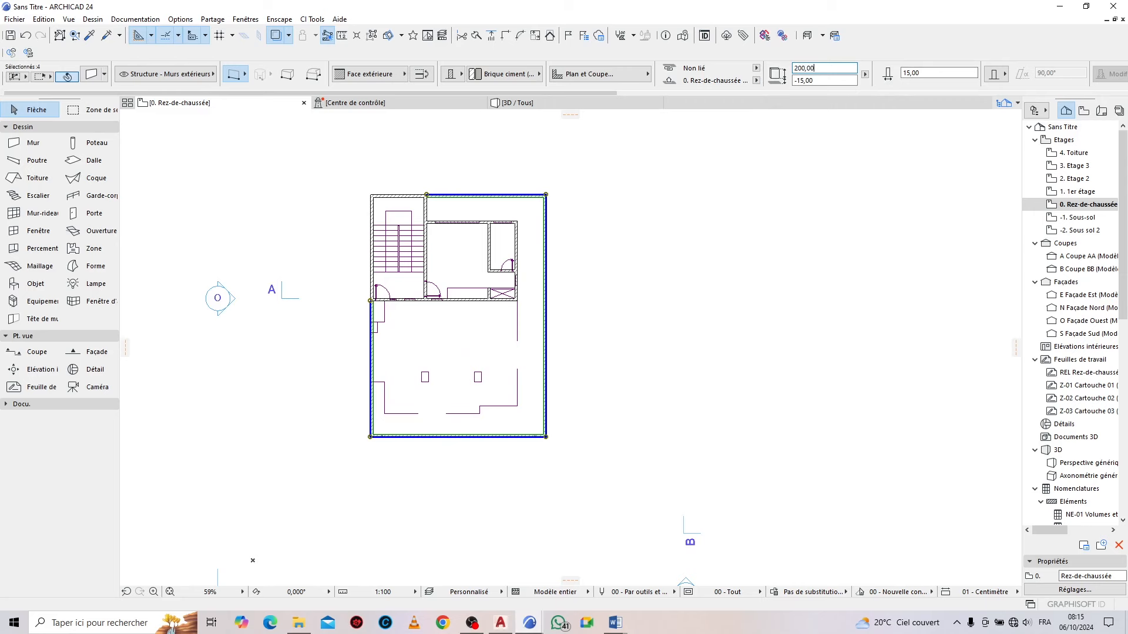
{"action": "left_click", "coordinate": [638, 262]}
Orbit around the modelled walls in the 3D view to check their heights, and return to the Rez-de-chaussée plan
{"action": "left_click", "coordinate": [520, 104]}
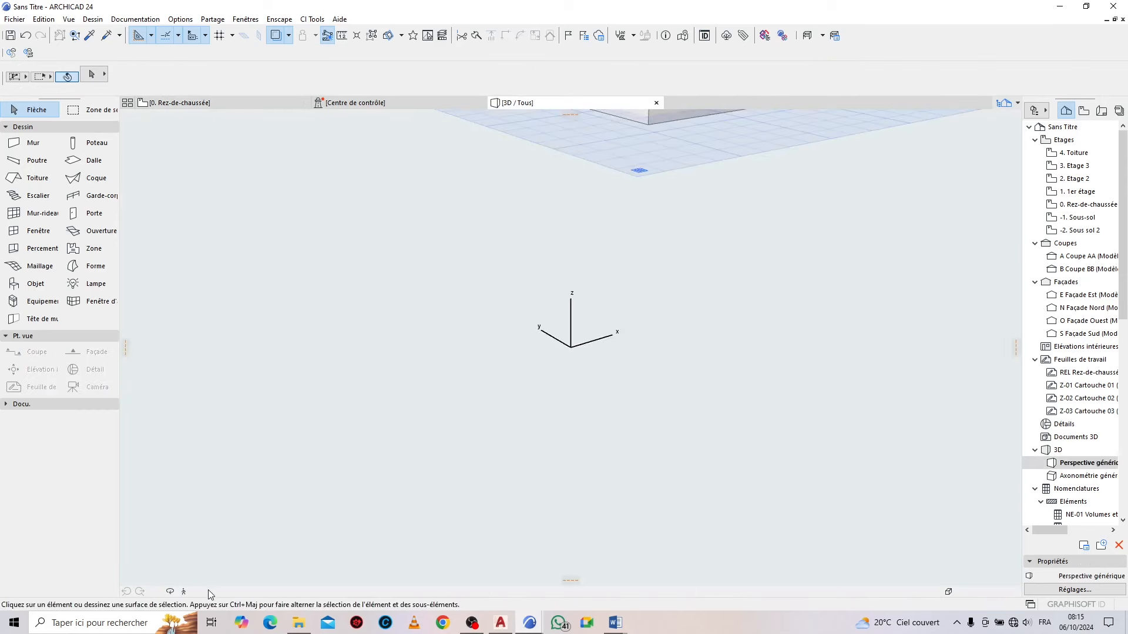
{"action": "left_click", "coordinate": [169, 591]}
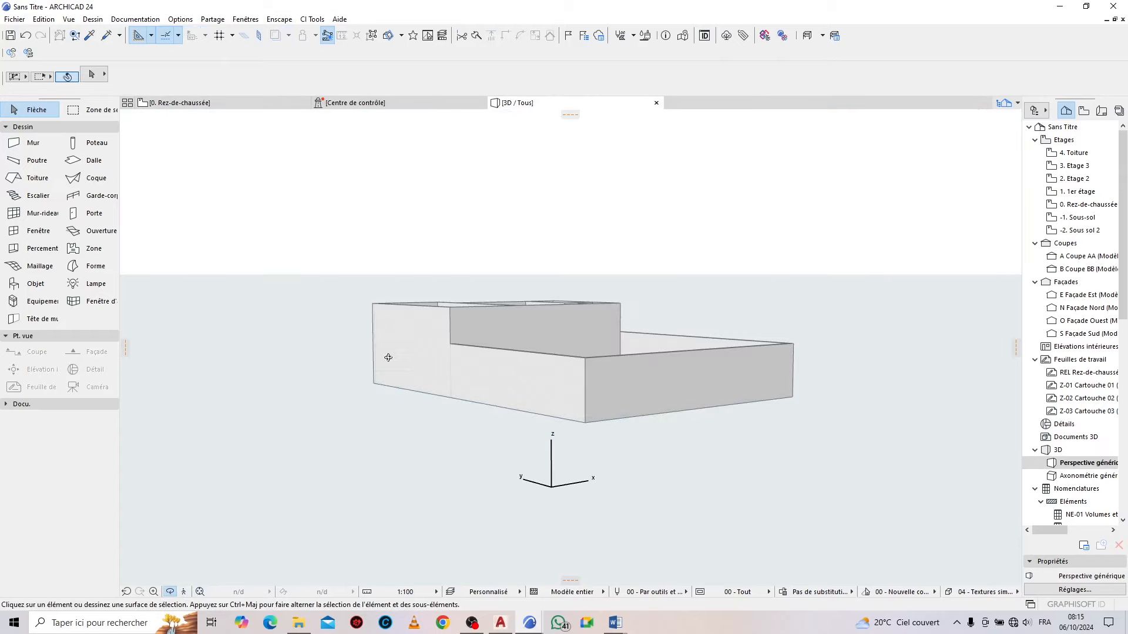
{"action": "left_click_drag", "start_coordinate": [386, 355], "coordinate": [600, 295]}
{"action": "key", "text": "F2"}
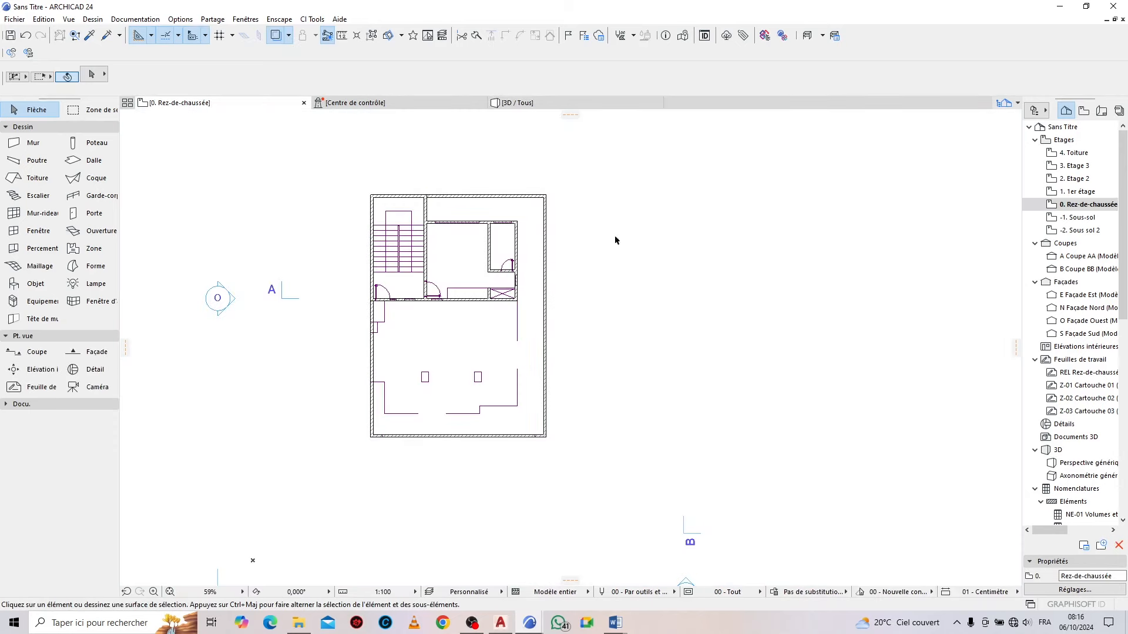
{"action": "scroll", "coordinate": [650, 241], "scroll_direction": "down", "scroll_amount": 1}
{"action": "scroll", "coordinate": [616, 302], "scroll_direction": "up", "scroll_amount": 4}
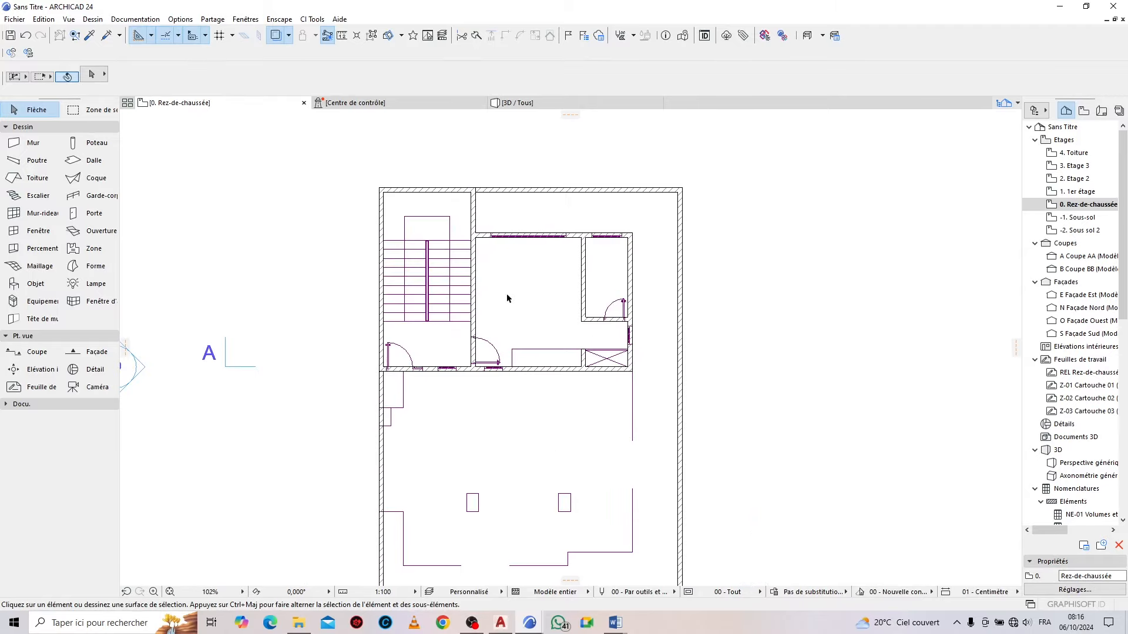
{"action": "scroll", "coordinate": [587, 299], "scroll_direction": "up", "scroll_amount": 1}
{"action": "scroll", "coordinate": [400, 406], "scroll_direction": "up", "scroll_amount": 2}
{"action": "scroll", "coordinate": [424, 379], "scroll_direction": "down", "scroll_amount": 2}
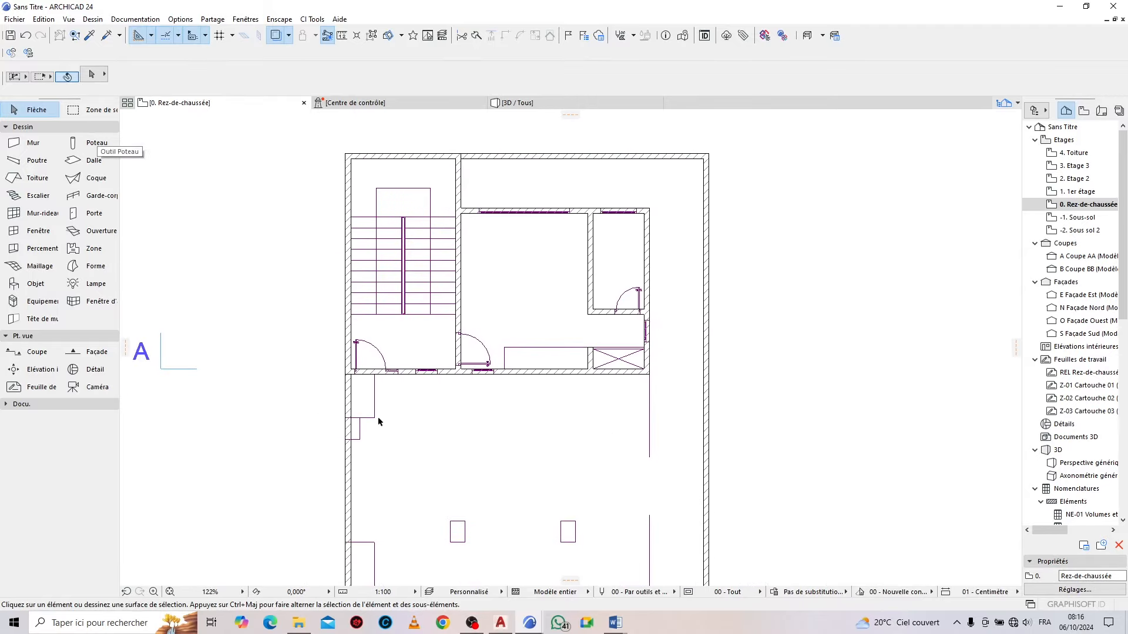
{"action": "scroll", "coordinate": [378, 418], "scroll_direction": "up", "scroll_amount": 6}
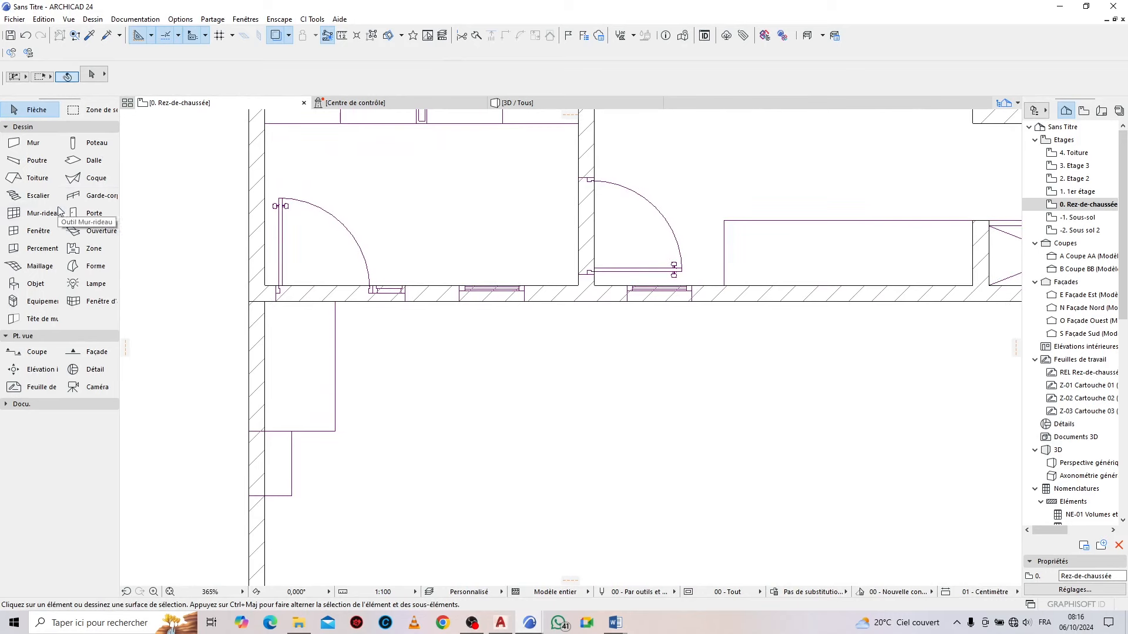
Draw a rotated rectangle of lines for the entrance landing, from the boundary wall's inner face along the facade to the stairwell partition, at the traced landing depth
{"action": "left_click", "coordinate": [76, 405]}
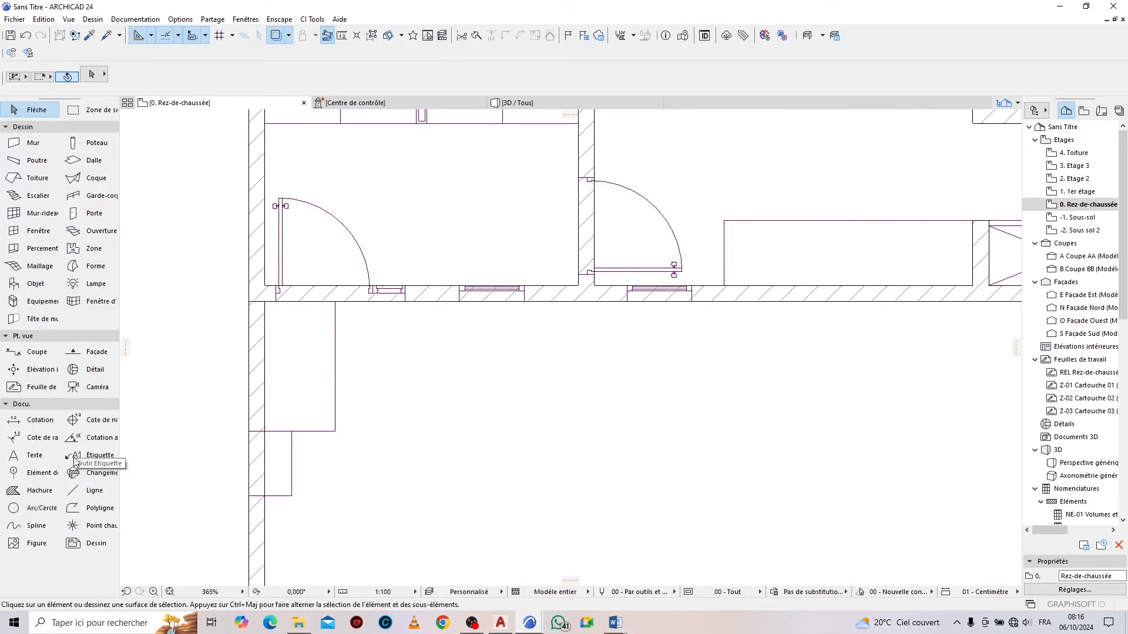
{"action": "left_click", "coordinate": [93, 490]}
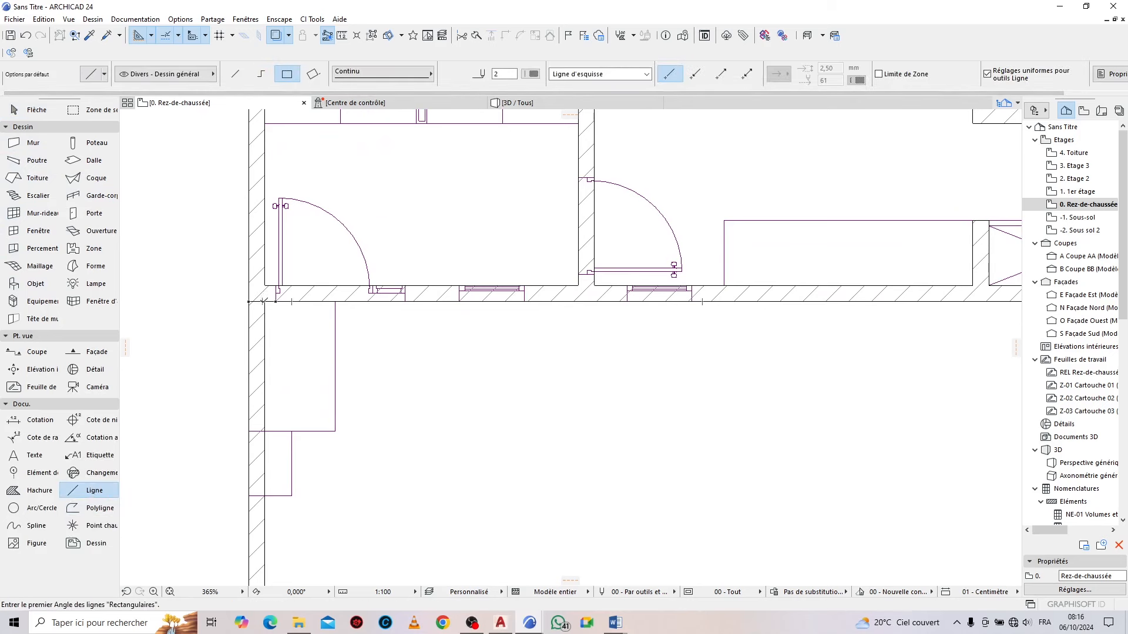
{"action": "left_click", "coordinate": [263, 302]}
{"action": "left_click", "coordinate": [320, 77]}
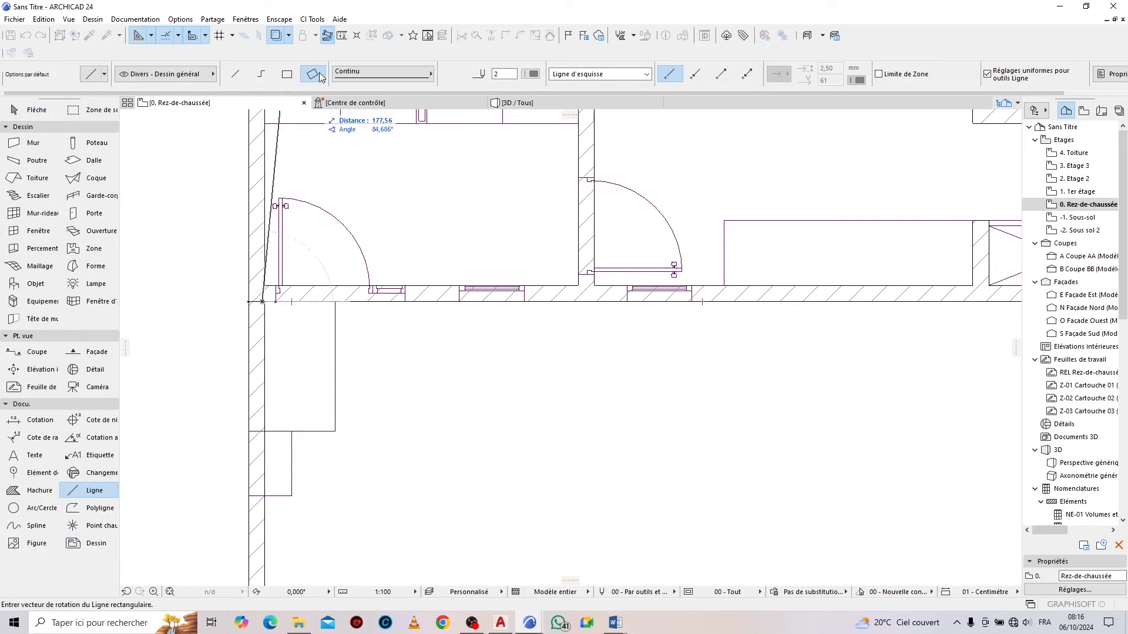
{"action": "left_click", "coordinate": [594, 302]}
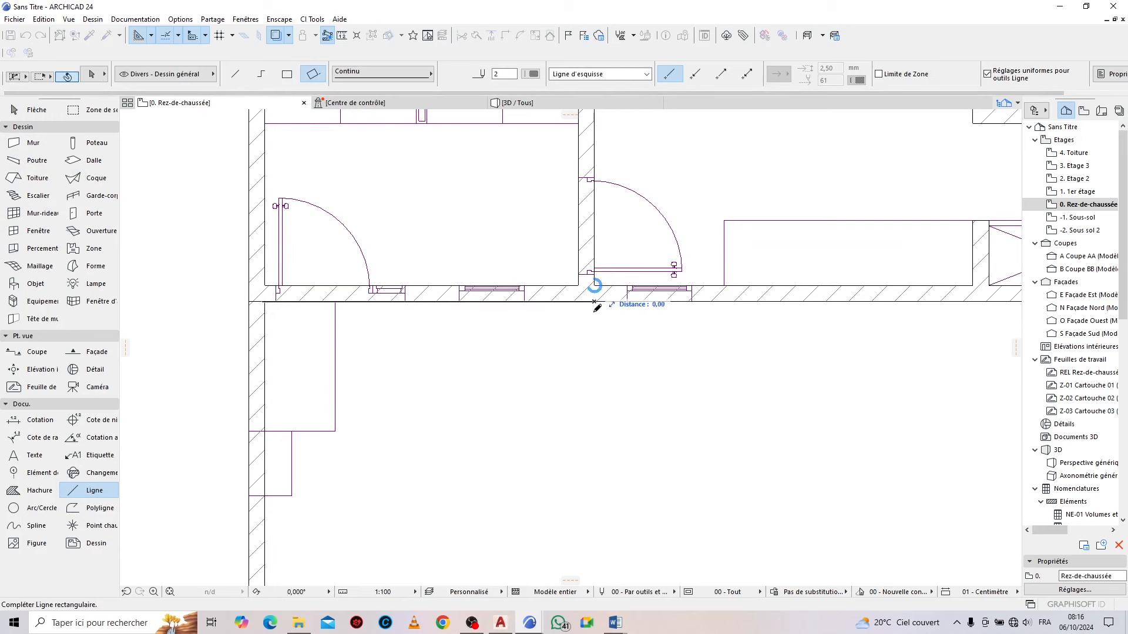
{"action": "left_click", "coordinate": [335, 432]}
{"action": "scroll", "coordinate": [524, 307], "scroll_direction": "down", "scroll_amount": 5}
{"action": "scroll", "coordinate": [477, 348], "scroll_direction": "up", "scroll_amount": 6}
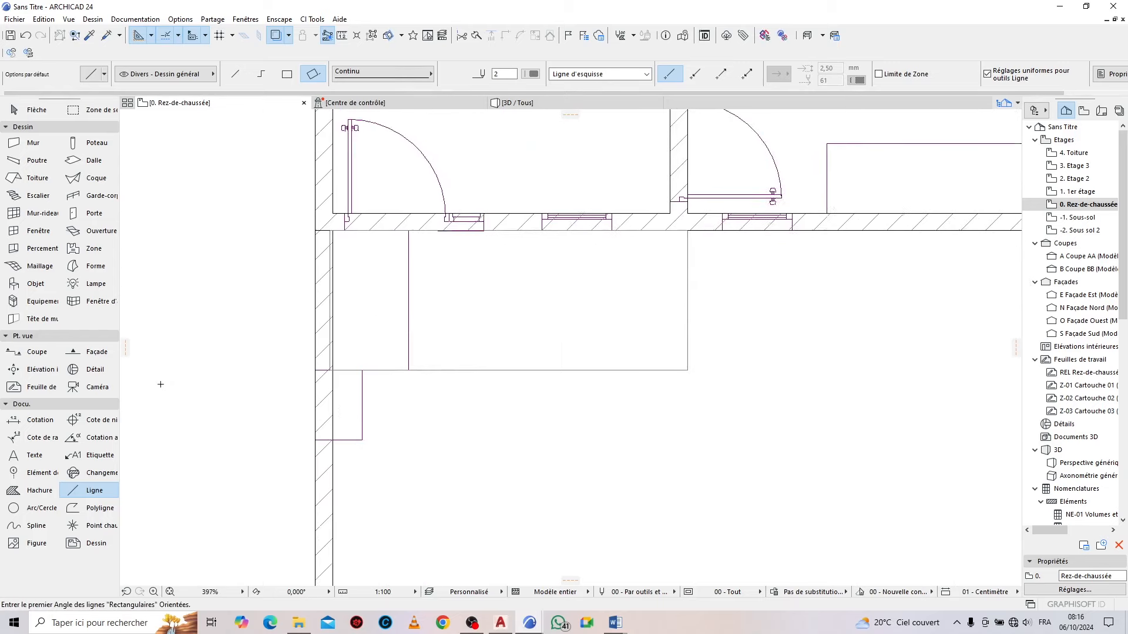
Set the default slab to a basic Béton armé (Coulé) structure with a thickness of 15
{"action": "left_click", "coordinate": [90, 160]}
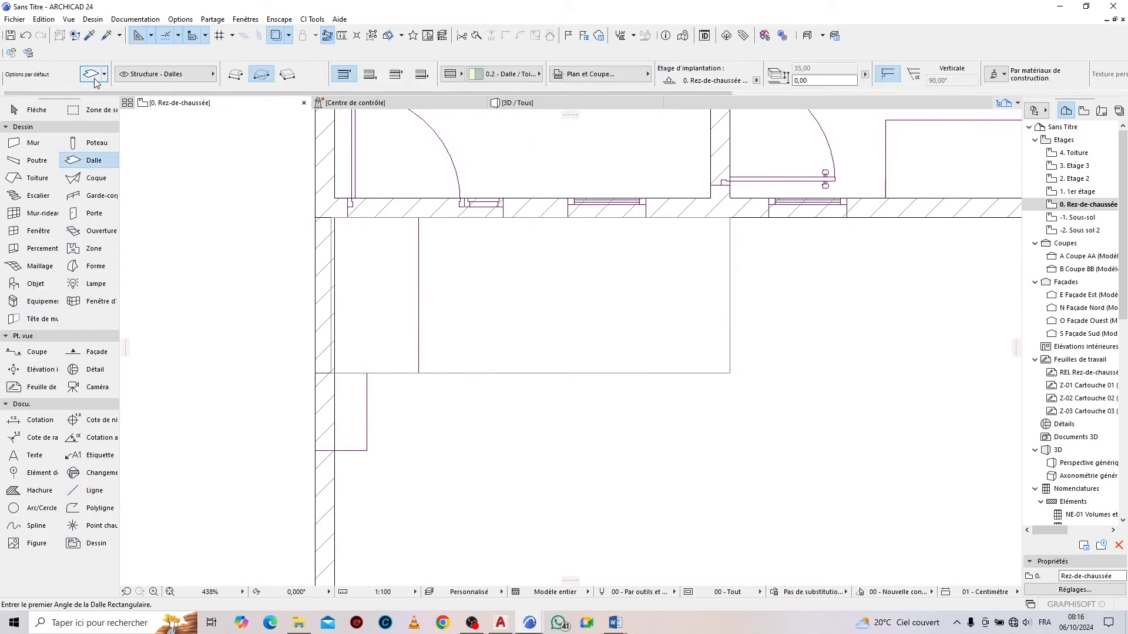
{"action": "left_click", "coordinate": [92, 75]}
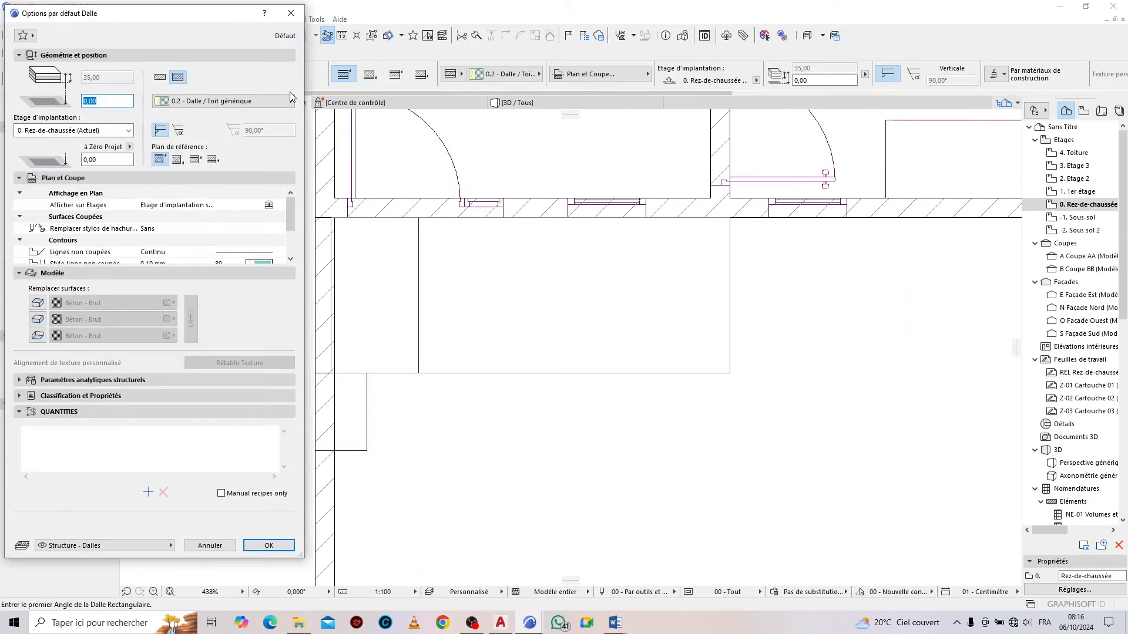
{"action": "left_click", "coordinate": [162, 79]}
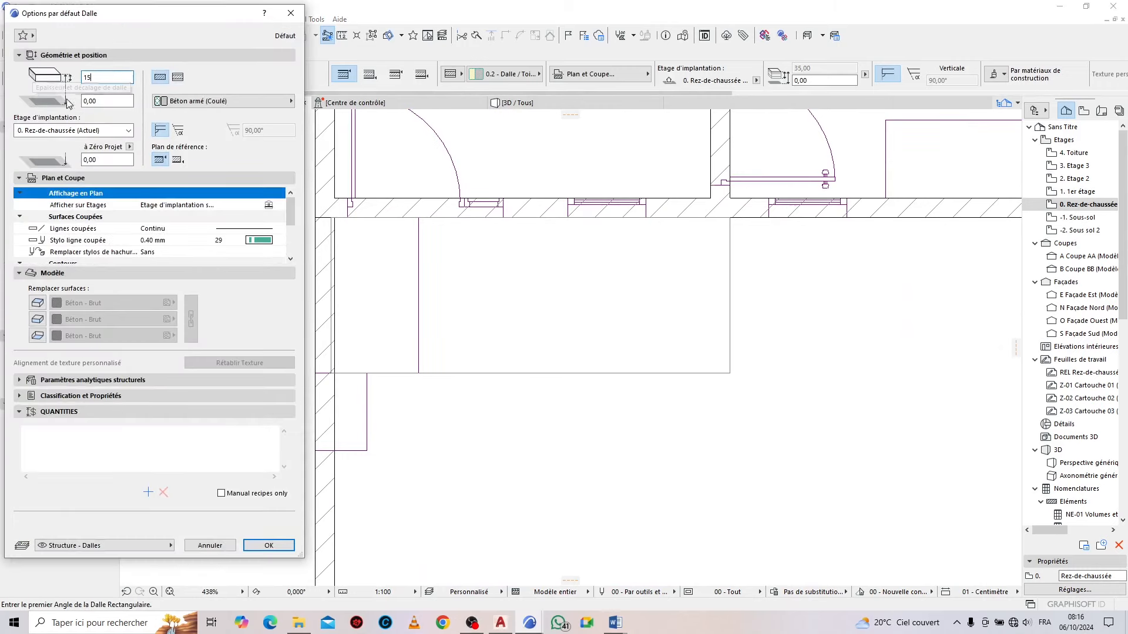
{"action": "left_click_drag", "start_coordinate": [144, 13], "coordinate": [453, 19]}
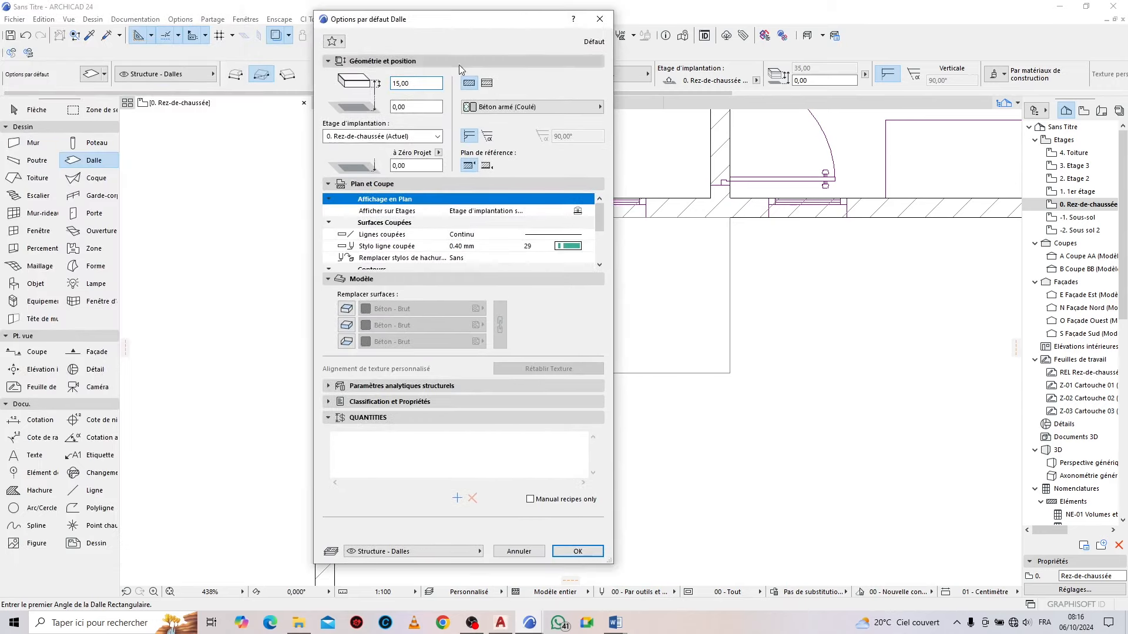
Override all three default slab surfaces, with Carrelage - Blanc mat 30x30 on top and Enduit - Blanc nature on the edges, and accept the settings
{"action": "left_click", "coordinate": [346, 308]}
{"action": "left_click", "coordinate": [347, 325]}
{"action": "left_click", "coordinate": [347, 341]}
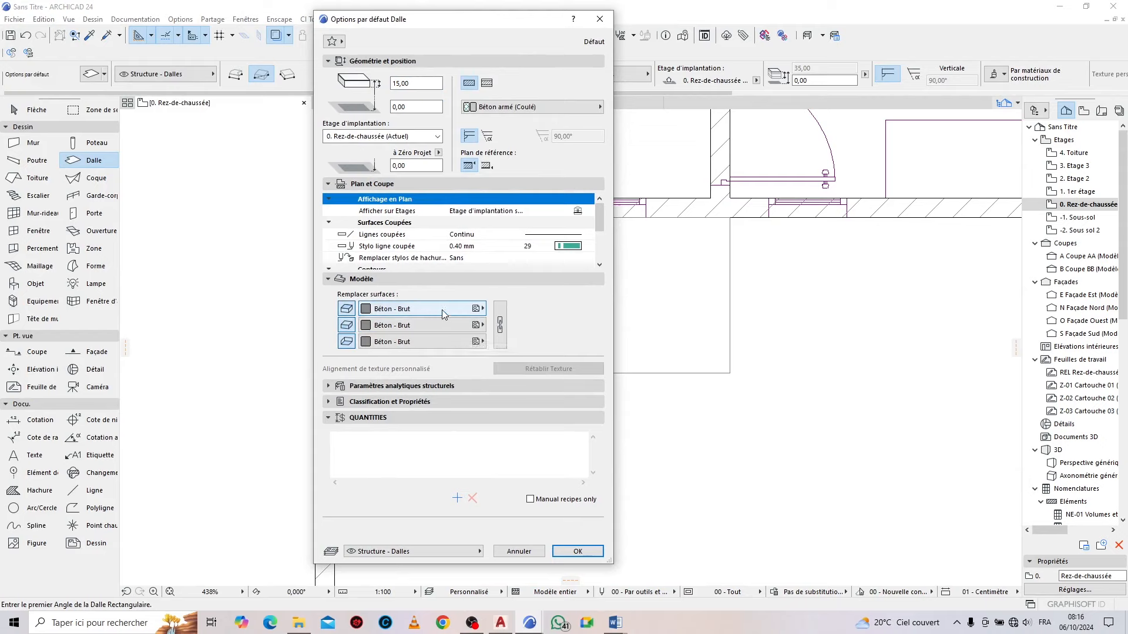
{"action": "left_click", "coordinate": [443, 310]}
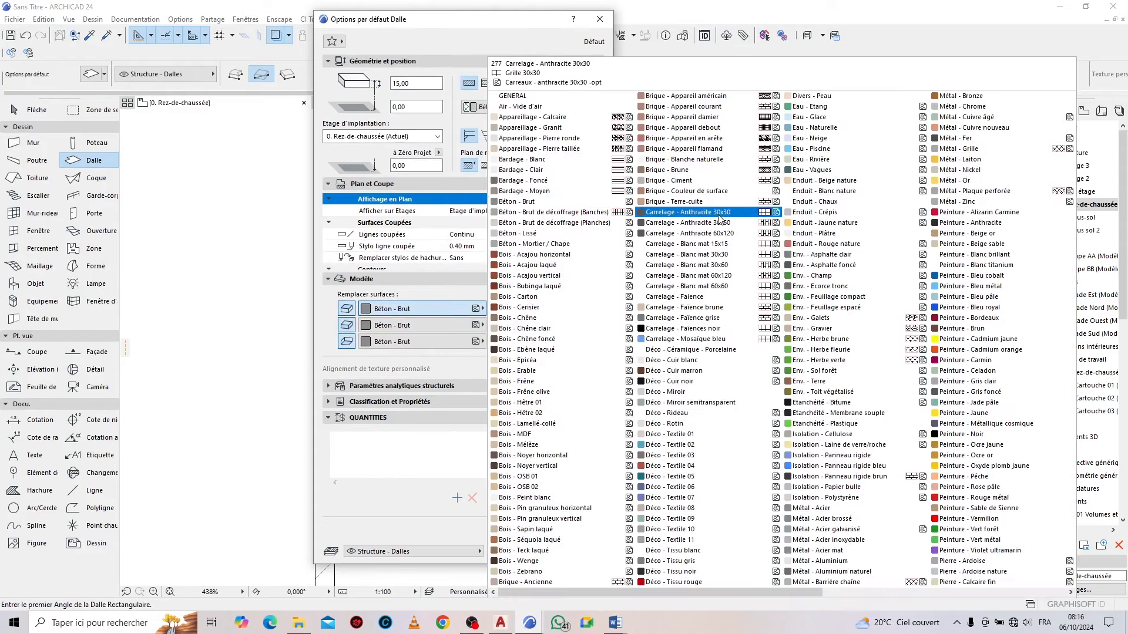
{"action": "left_click", "coordinate": [718, 261]}
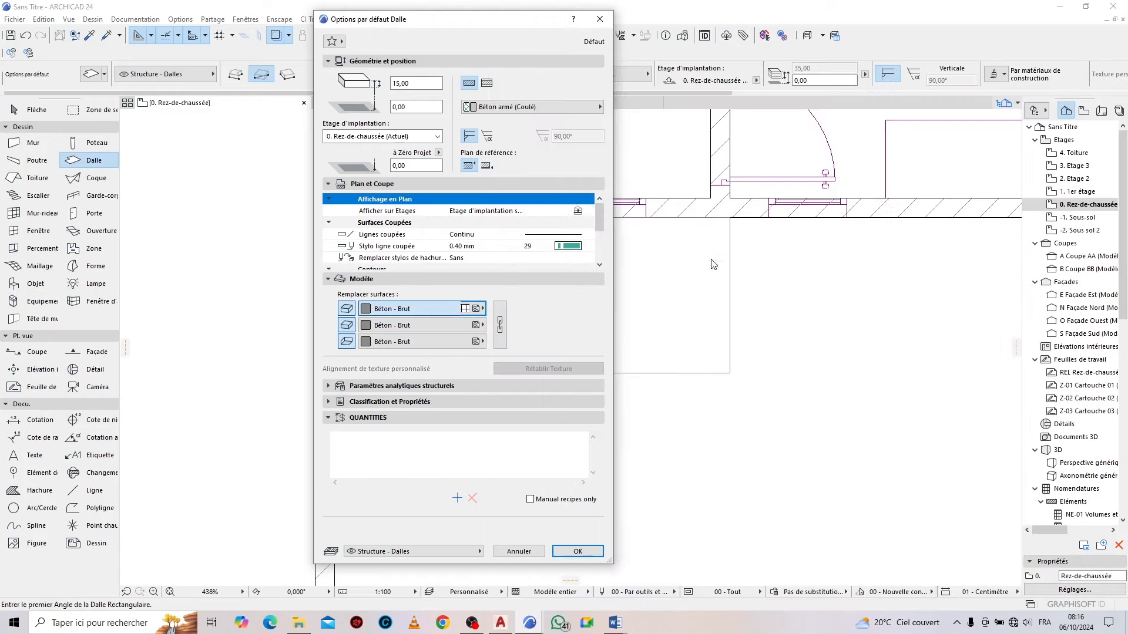
{"action": "left_click", "coordinate": [446, 325]}
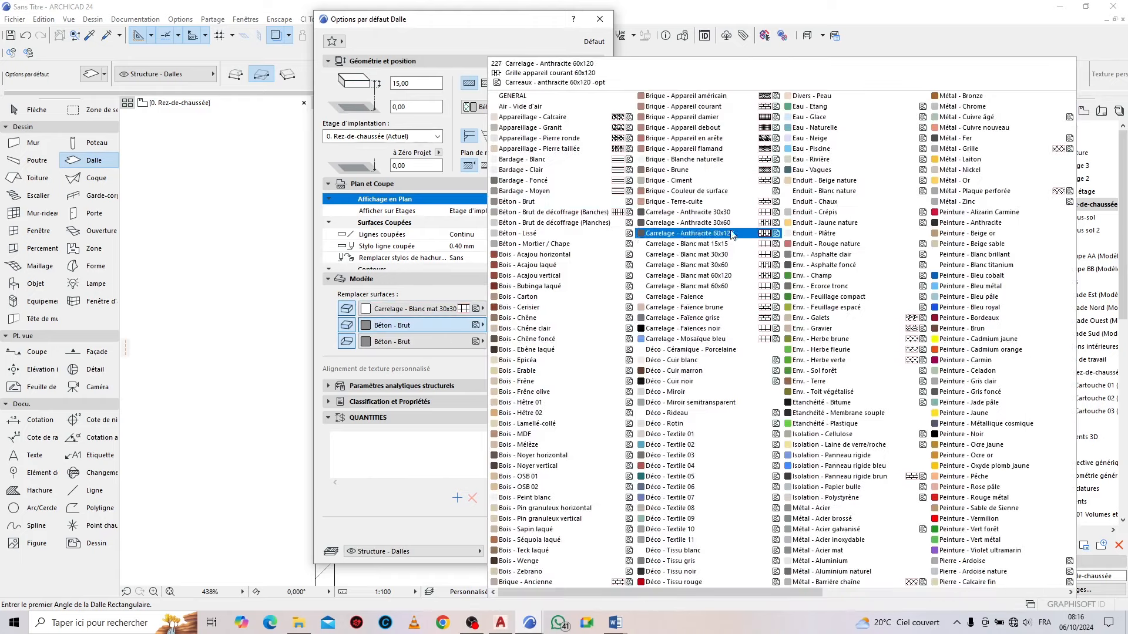
{"action": "left_click", "coordinate": [802, 191]}
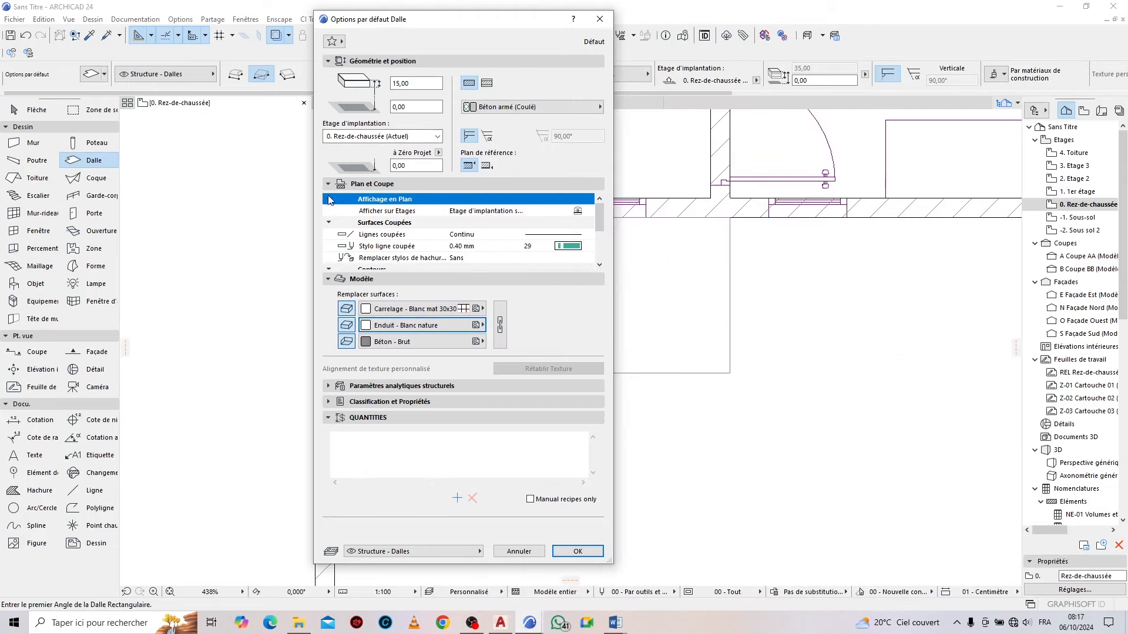
{"action": "left_click", "coordinate": [578, 553]}
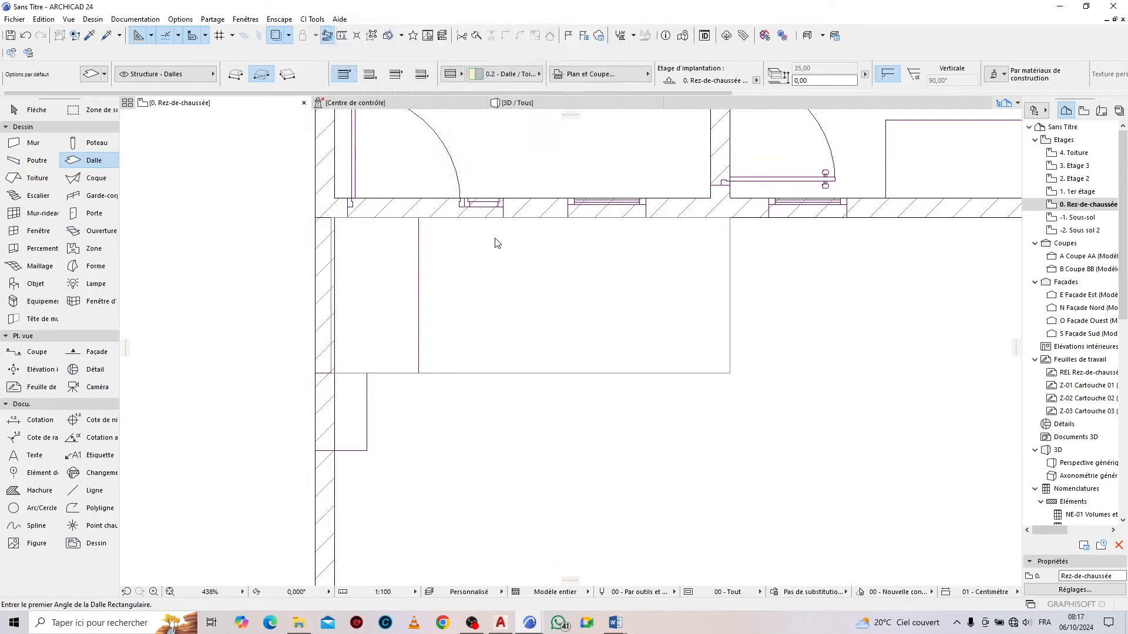
Start a polygonal slab at the landing's outer corner on the boundary wall and trace the landing's edge to the facade wall's inner face
{"action": "left_click", "coordinate": [237, 77]}
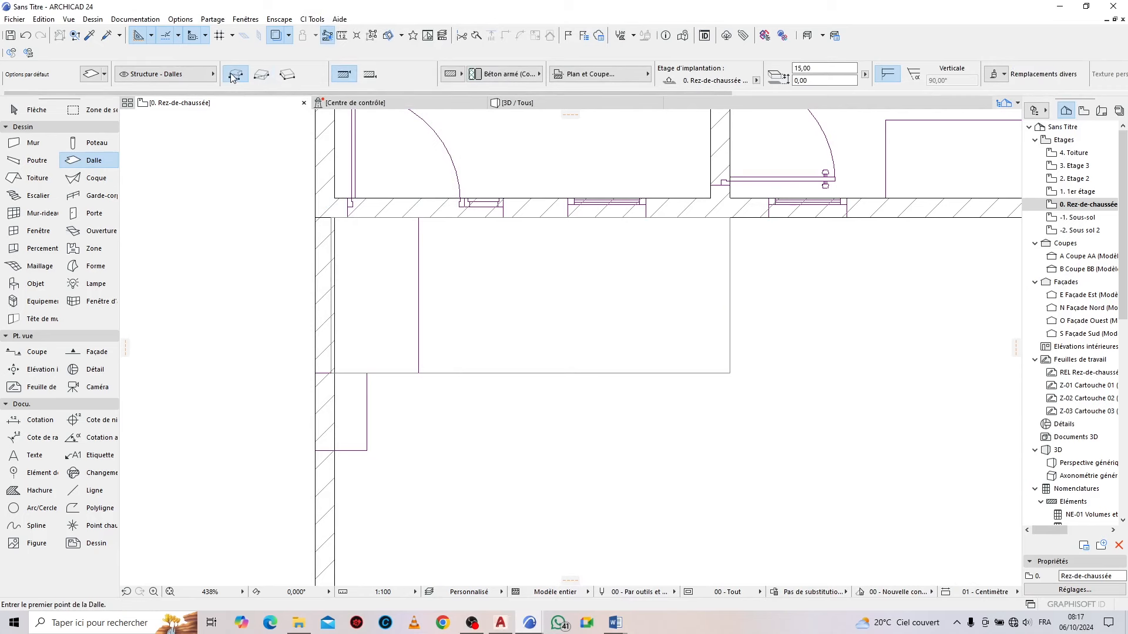
{"action": "scroll", "coordinate": [336, 374], "scroll_direction": "up", "scroll_amount": 4}
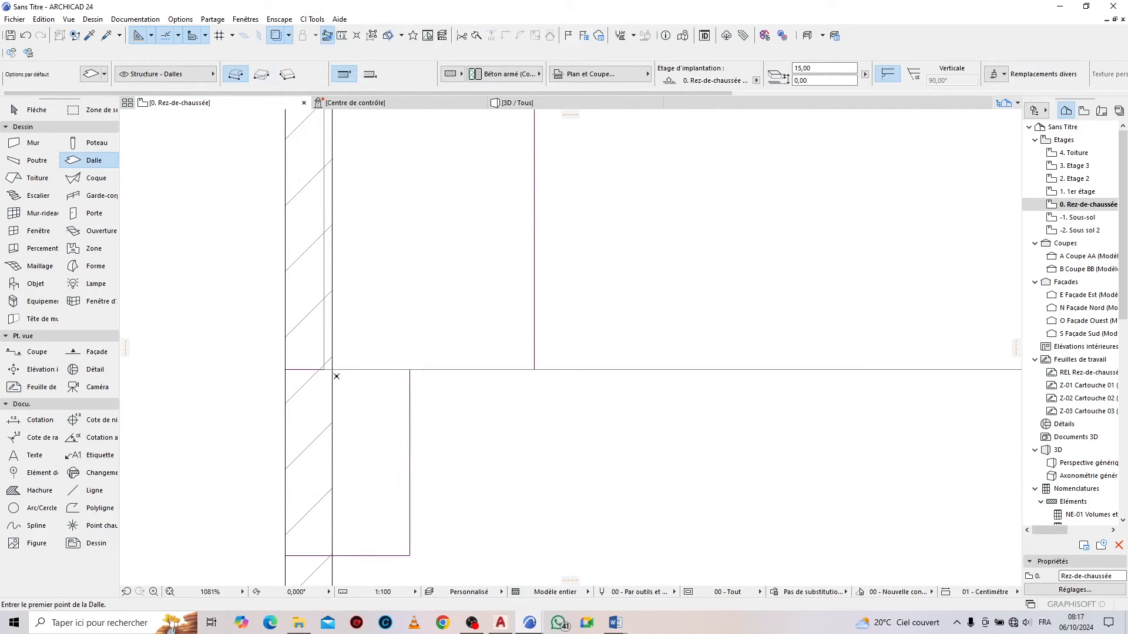
{"action": "left_click", "coordinate": [333, 370]}
{"action": "scroll", "coordinate": [200, 369], "scroll_direction": "down", "scroll_amount": 3}
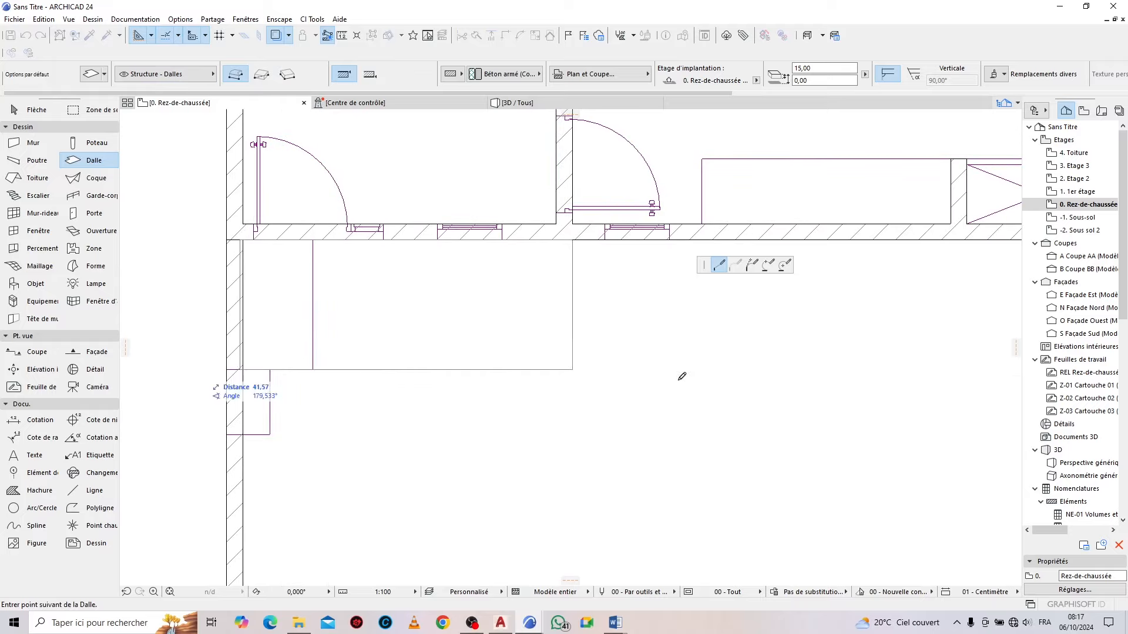
{"action": "left_click", "coordinate": [573, 370]}
{"action": "scroll", "coordinate": [573, 219], "scroll_direction": "up", "scroll_amount": 2}
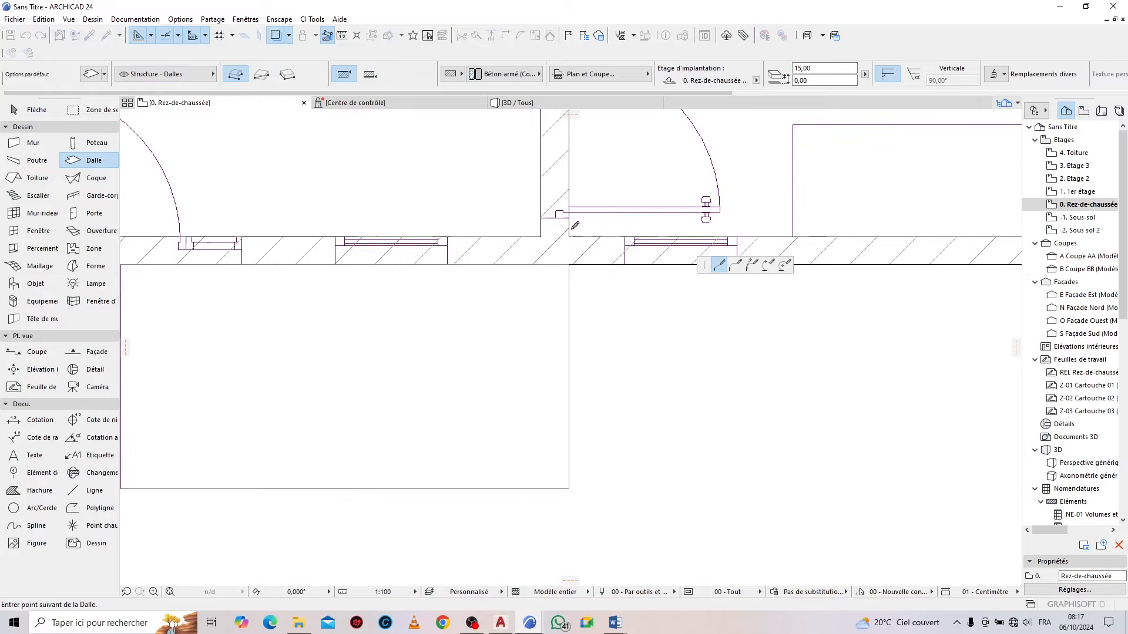
{"action": "left_click", "coordinate": [569, 238]}
{"action": "scroll", "coordinate": [297, 326], "scroll_direction": "down", "scroll_amount": 6}
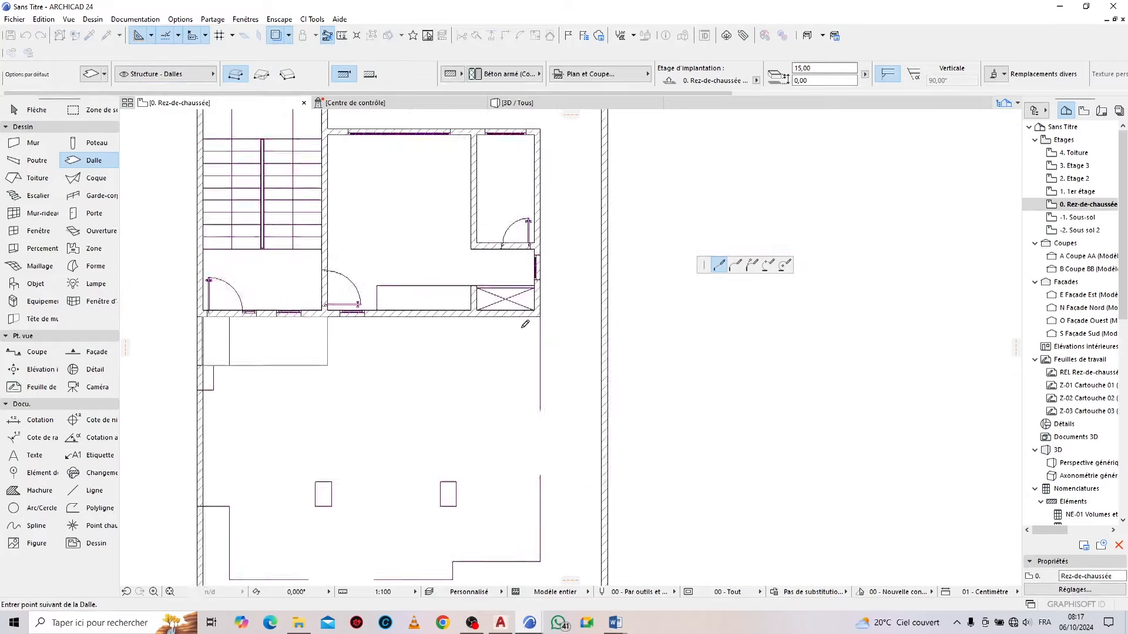
Continue the slab outline along the front facade to its far corner, up the side wall and along the rear wall to the stairwell
{"action": "scroll", "coordinate": [525, 323], "scroll_direction": "up", "scroll_amount": 5}
{"action": "left_click", "coordinate": [558, 268]}
{"action": "scroll", "coordinate": [602, 373], "scroll_direction": "down", "scroll_amount": 4}
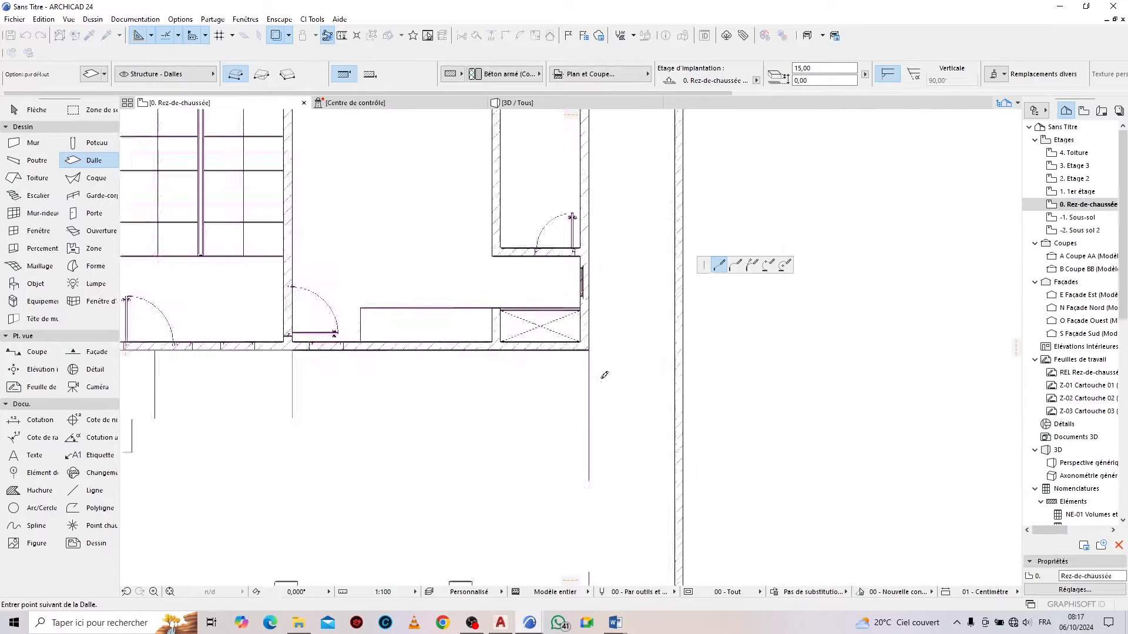
{"action": "scroll", "coordinate": [577, 231], "scroll_direction": "up", "scroll_amount": 4}
{"action": "left_click", "coordinate": [578, 235]}
{"action": "scroll", "coordinate": [578, 235], "scroll_direction": "down", "scroll_amount": 4}
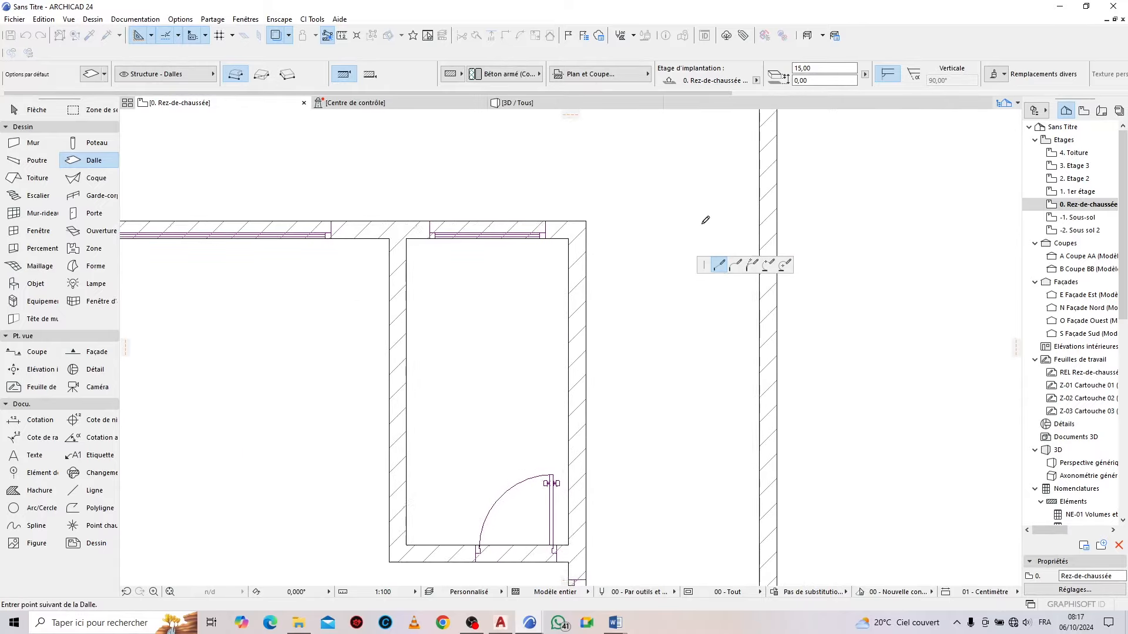
{"action": "scroll", "coordinate": [458, 244], "scroll_direction": "up", "scroll_amount": 5}
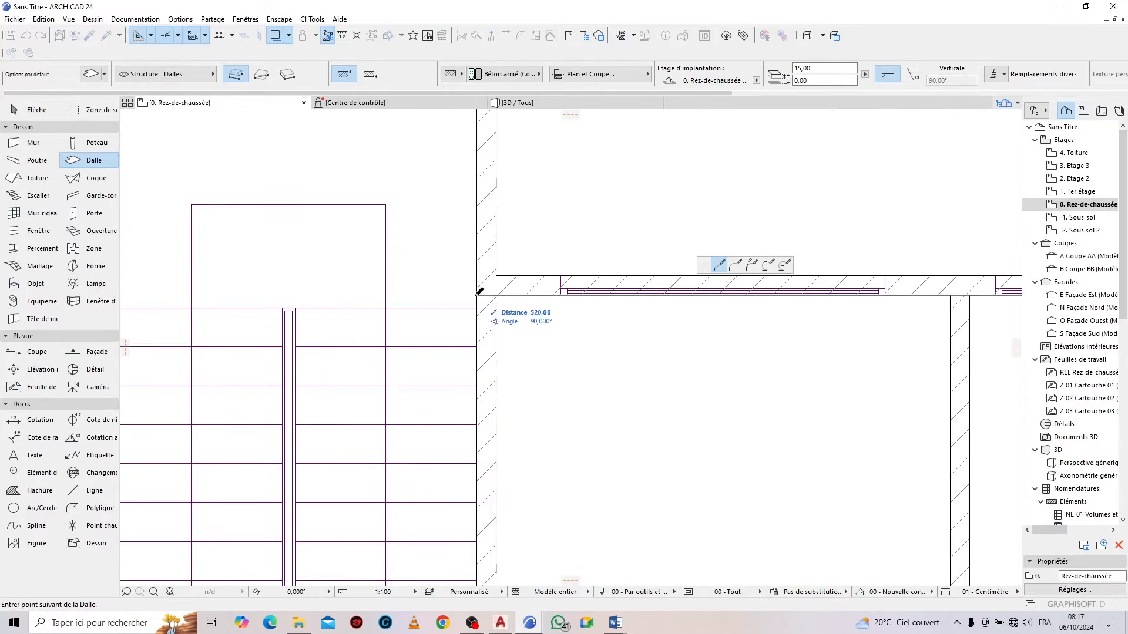
{"action": "scroll", "coordinate": [533, 440], "scroll_direction": "down", "scroll_amount": 4}
Trace the slab outline along the stairwell's rear inner corners and close it at the landing's starting corner
{"action": "scroll", "coordinate": [519, 330], "scroll_direction": "up", "scroll_amount": 3}
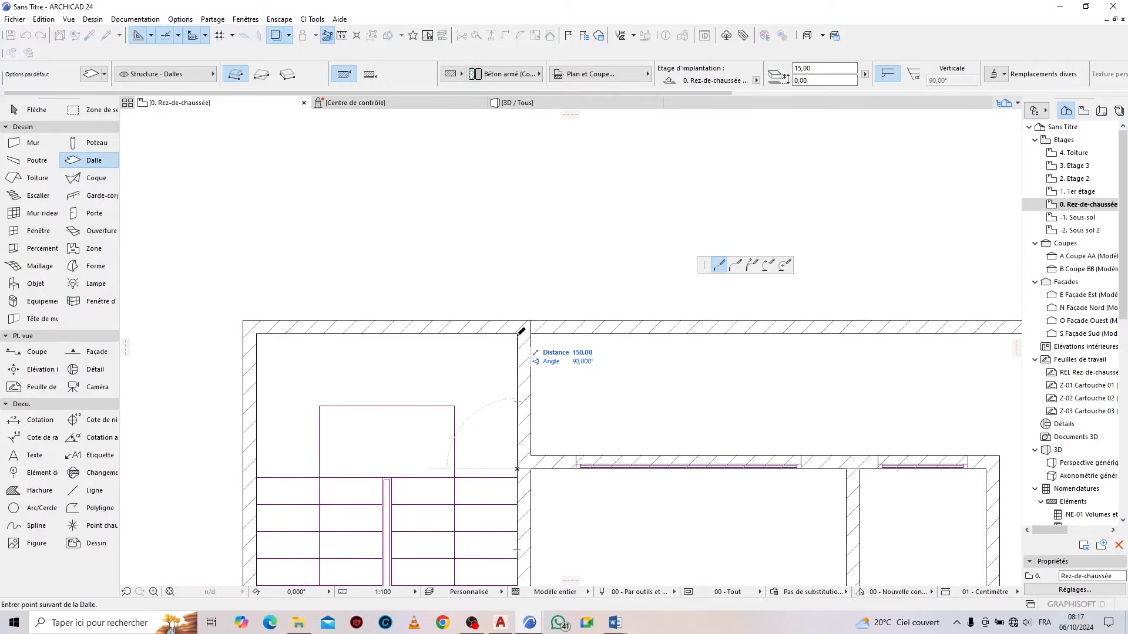
{"action": "left_click", "coordinate": [517, 333]}
{"action": "left_click", "coordinate": [257, 333]}
{"action": "scroll", "coordinate": [366, 228], "scroll_direction": "down", "scroll_amount": 4}
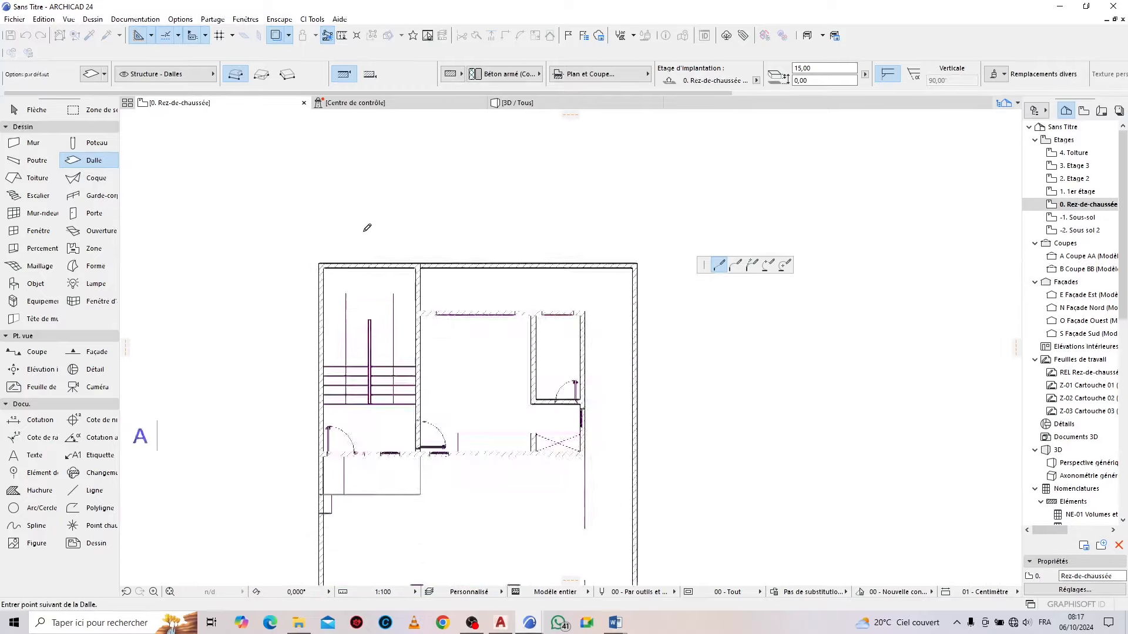
{"action": "scroll", "coordinate": [342, 413], "scroll_direction": "up", "scroll_amount": 5}
{"action": "left_click", "coordinate": [362, 399]}
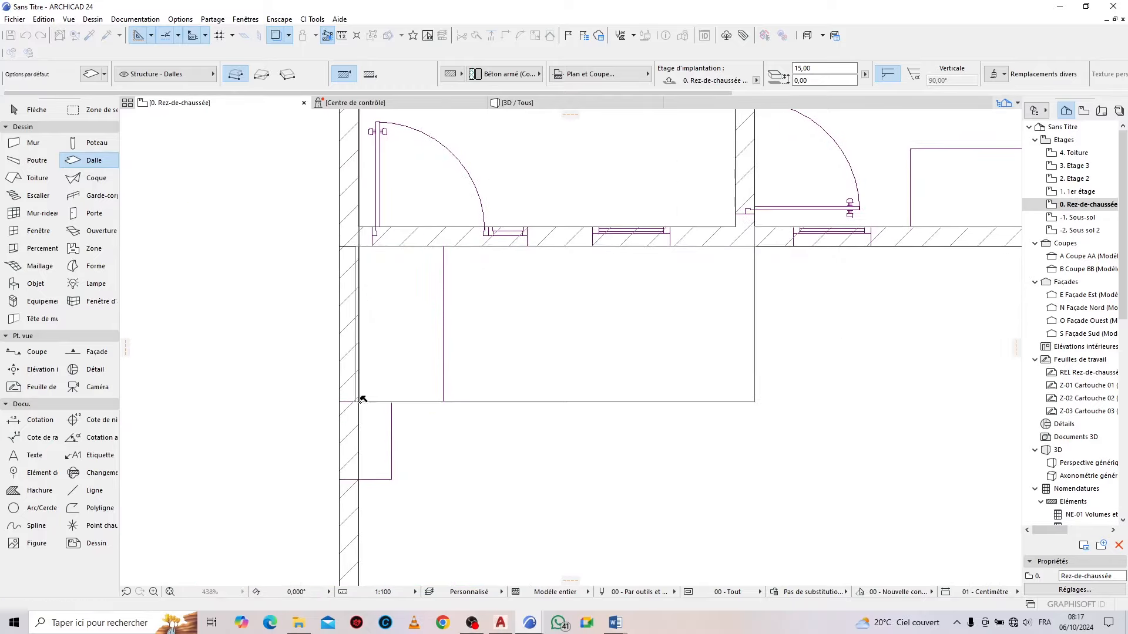
Inspect the new ground floor slab and landing in the 3D view, and return to the Rez-de-chaussée plan
{"action": "left_click", "coordinate": [517, 105]}
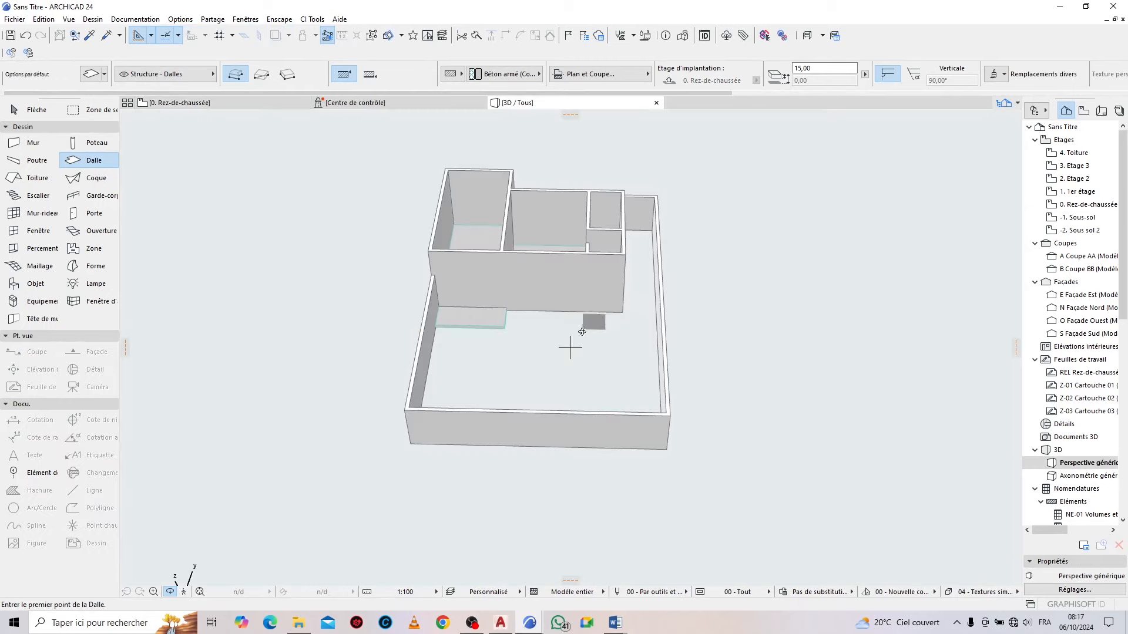
{"action": "scroll", "coordinate": [534, 338], "scroll_direction": "up", "scroll_amount": 8}
{"action": "middle_click_drag", "start_coordinate": [423, 343], "coordinate": [324, 251], "text": "shift"}
{"action": "scroll", "coordinate": [572, 463], "scroll_direction": "down", "scroll_amount": 4}
{"action": "left_click", "coordinate": [259, 103]}
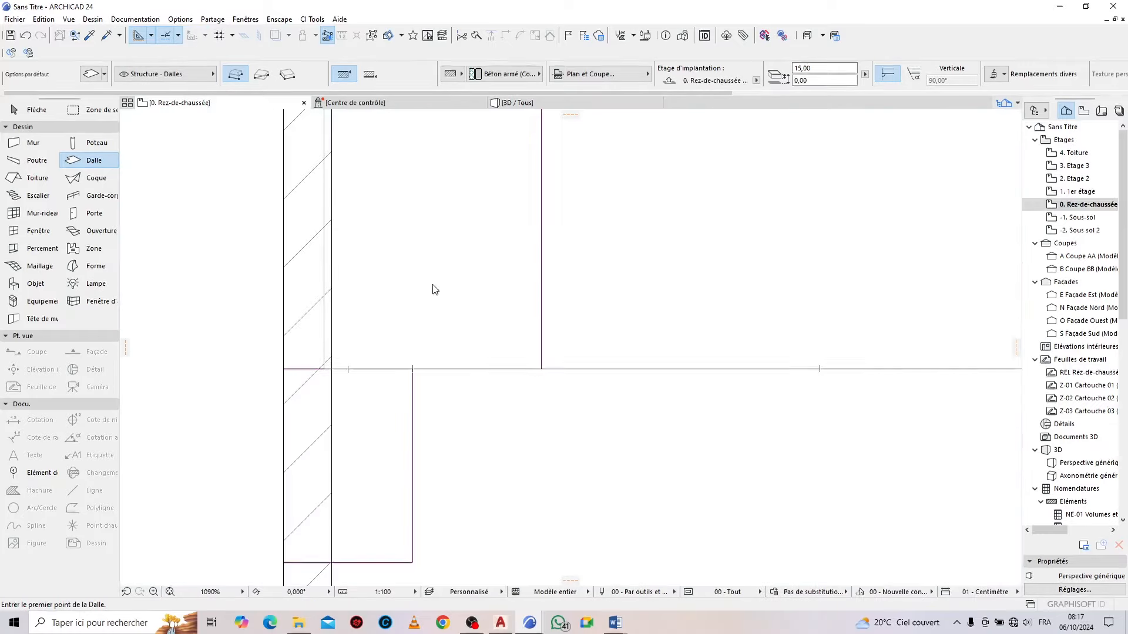
{"action": "scroll", "coordinate": [691, 381], "scroll_direction": "down", "scroll_amount": 3}
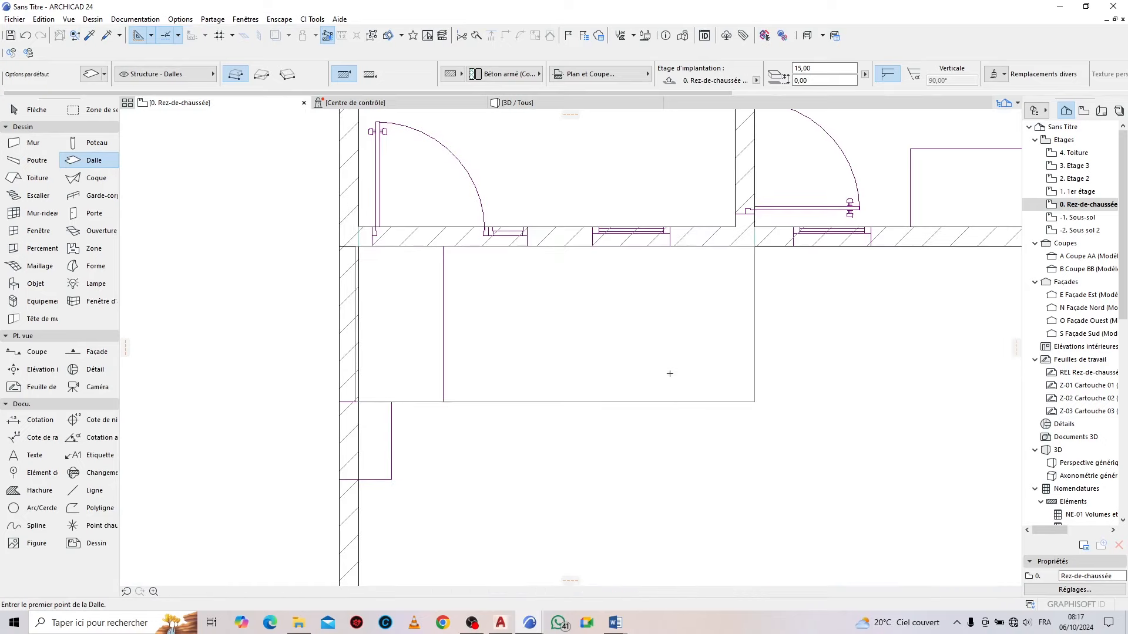
{"action": "key", "text": "Escape"}
Open the default door settings for Porte 24 and set the door leaf to Style 3
{"action": "scroll", "coordinate": [458, 415], "scroll_direction": "down", "scroll_amount": 4}
{"action": "scroll", "coordinate": [501, 334], "scroll_direction": "up", "scroll_amount": 1}
{"action": "scroll", "coordinate": [501, 333], "scroll_direction": "up", "scroll_amount": 3}
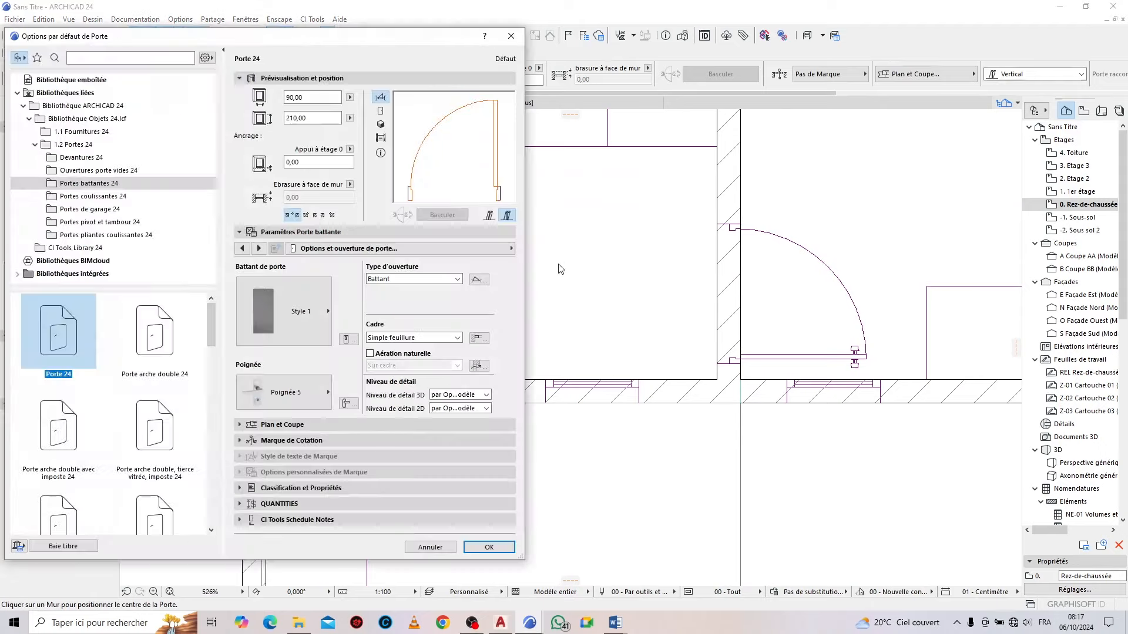
{"action": "left_click_drag", "start_coordinate": [313, 24], "coordinate": [605, 31]}
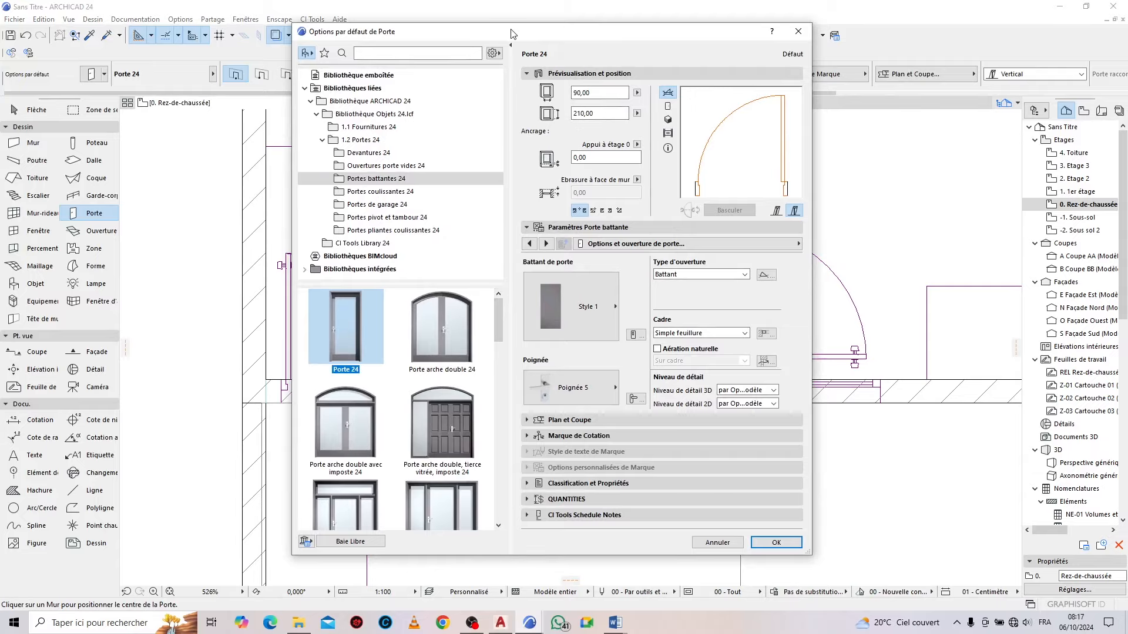
{"action": "left_click_drag", "start_coordinate": [511, 33], "coordinate": [480, 39]}
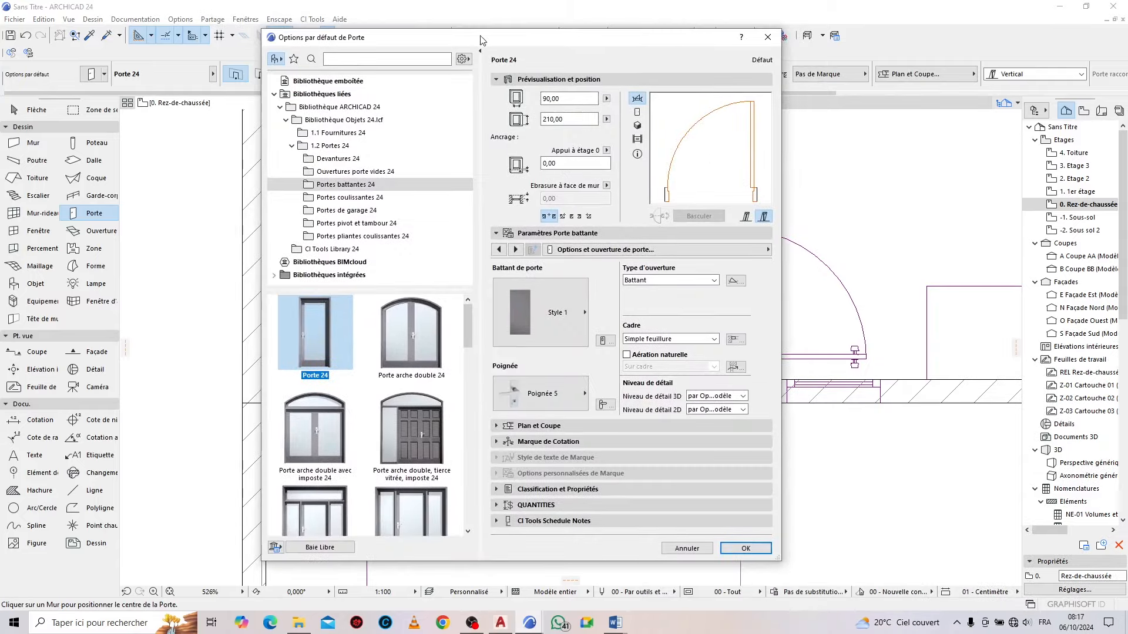
{"action": "left_click", "coordinate": [576, 331]}
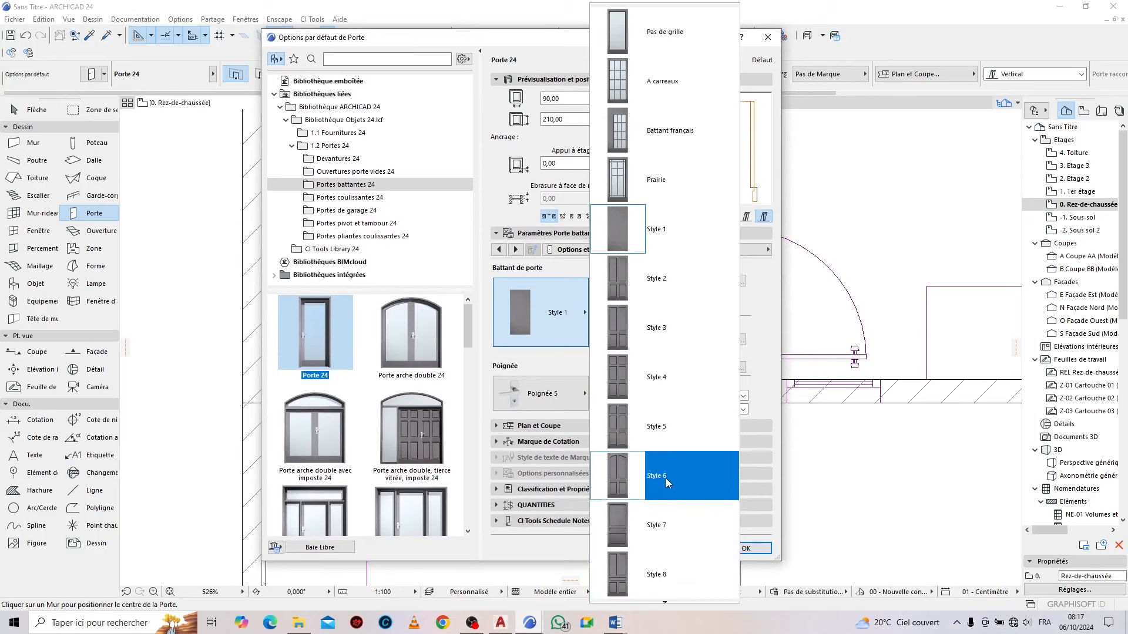
{"action": "left_click", "coordinate": [679, 339]}
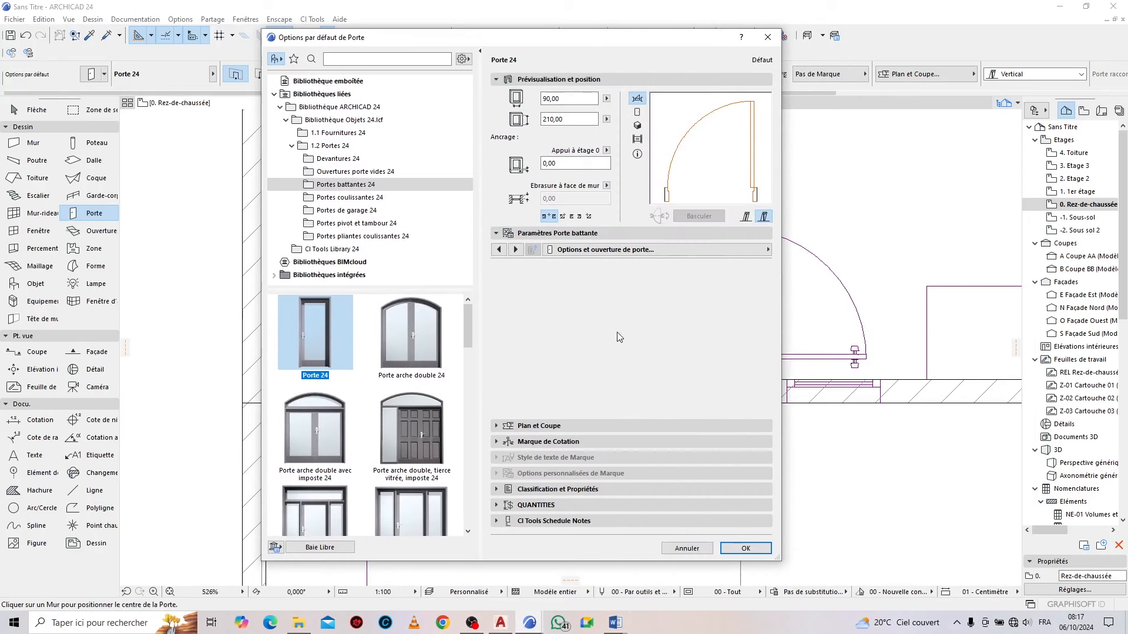
{"action": "left_click", "coordinate": [548, 399]}
{"action": "left_click", "coordinate": [580, 324]}
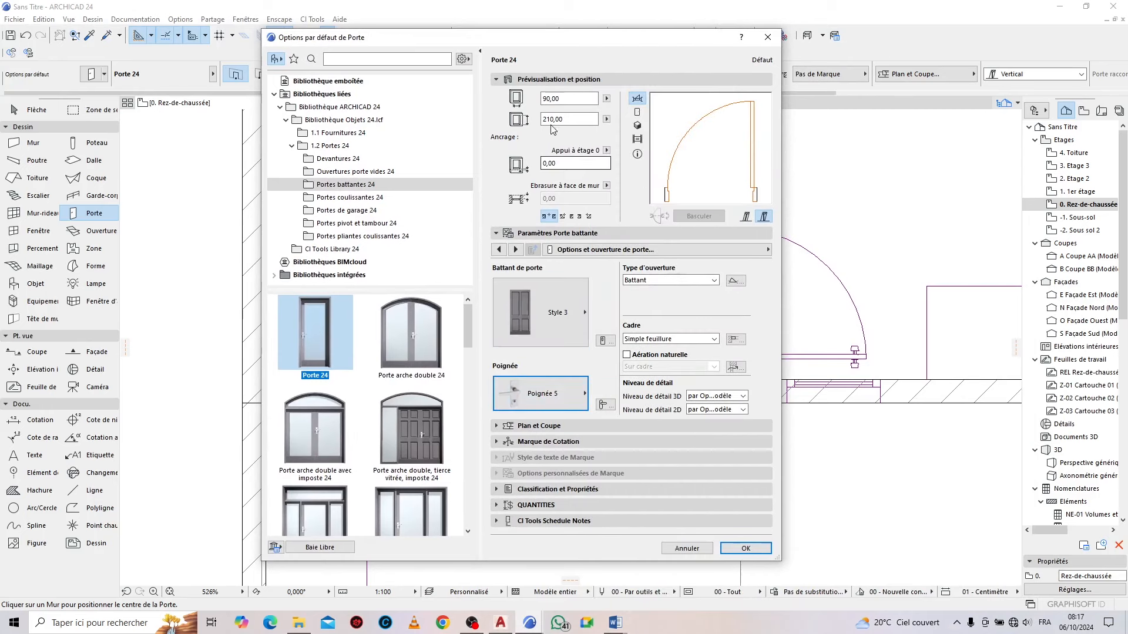
Set the default door's width to 120 cm and height to 220 cm, and apply the settings
{"action": "left_click", "coordinate": [555, 99]}
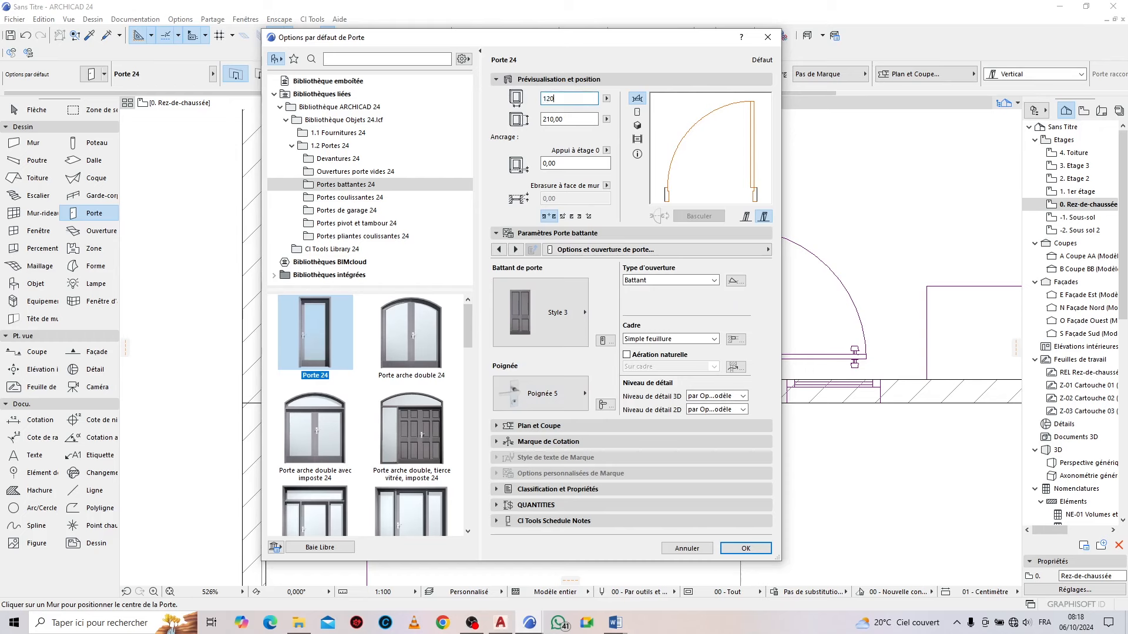
{"action": "key", "text": "Tab"}
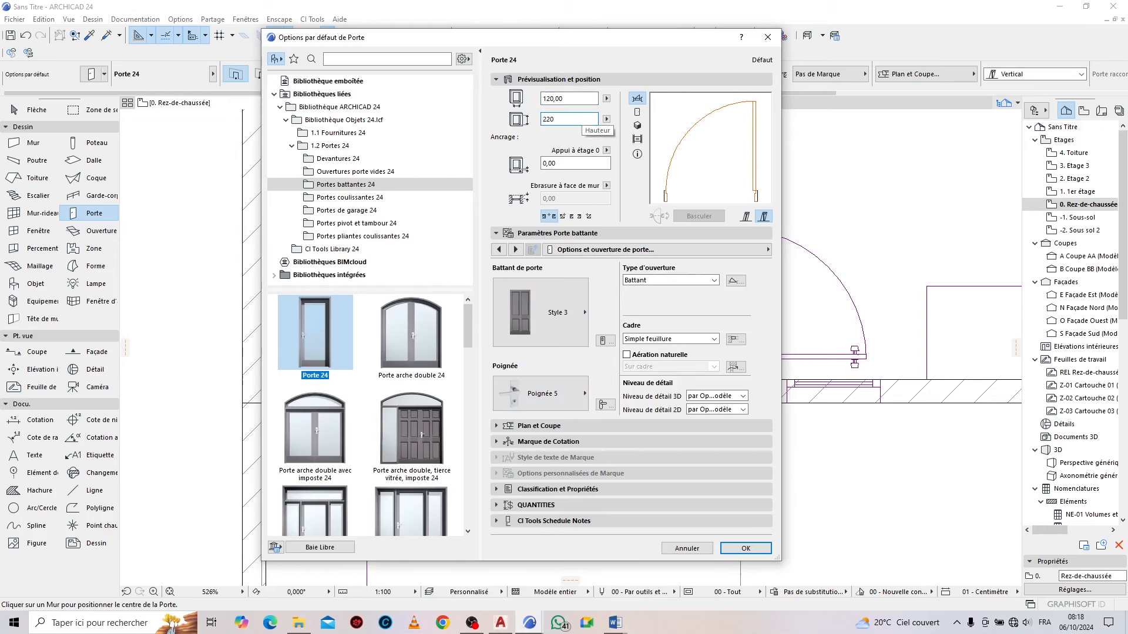
{"action": "type", "text": "220"}
{"action": "key", "text": "Tab"}
{"action": "left_click", "coordinate": [668, 252]}
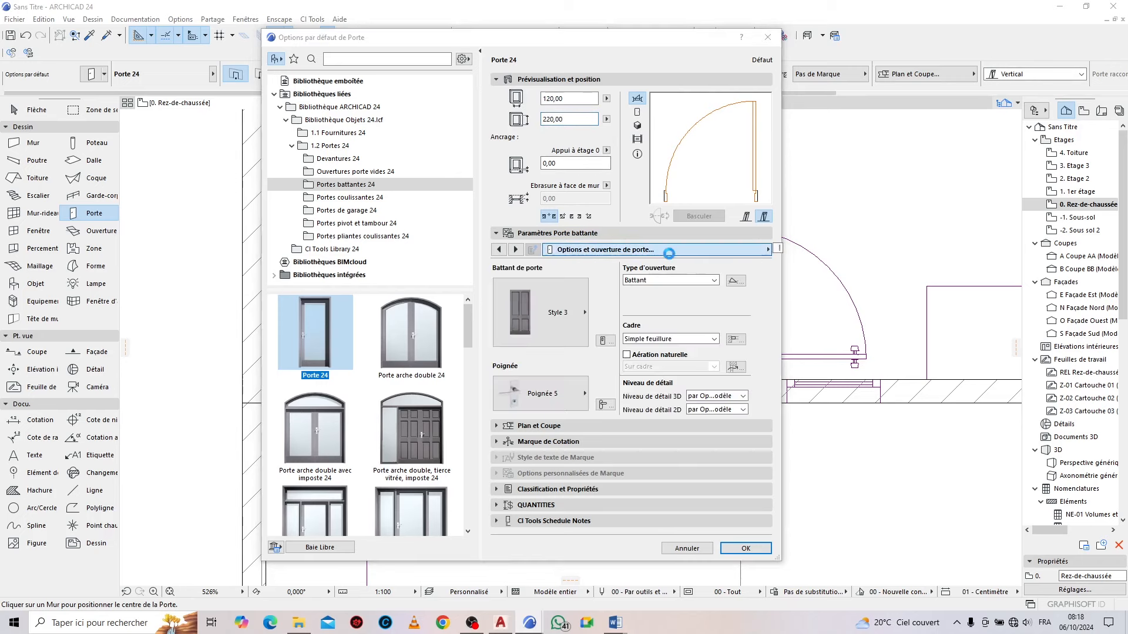
{"action": "left_click", "coordinate": [830, 472]}
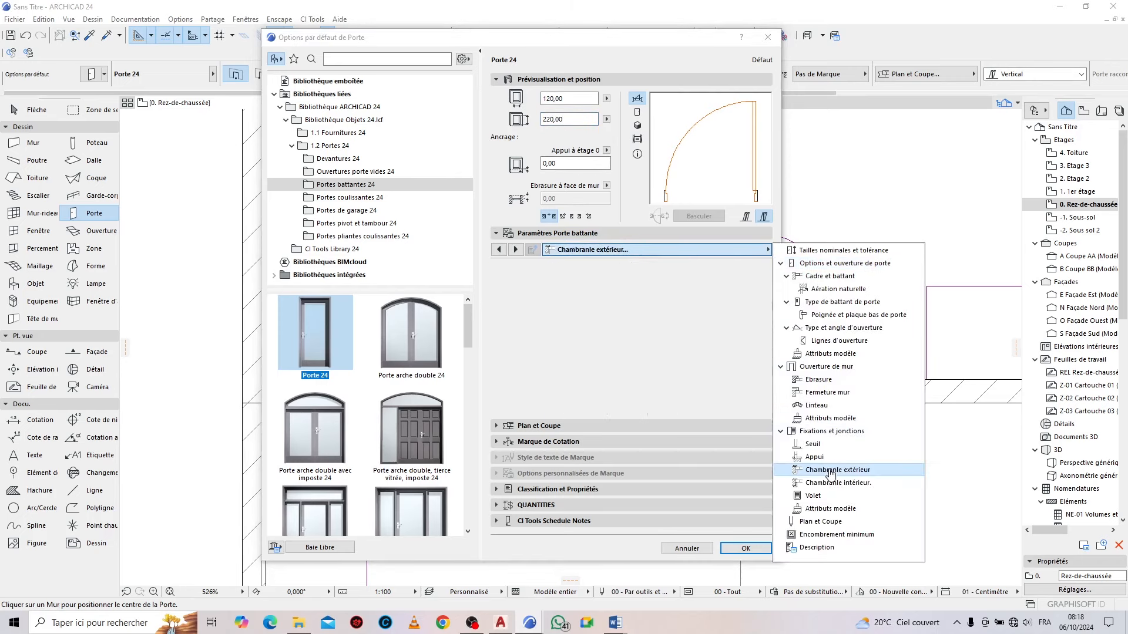
{"action": "left_click", "coordinate": [764, 546]}
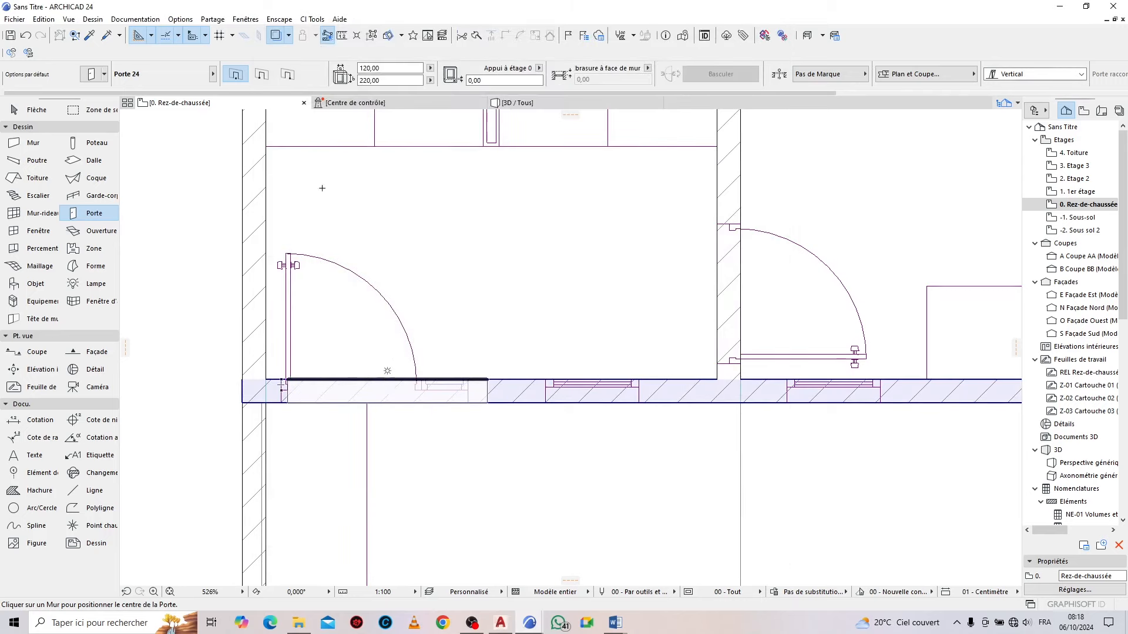
Anchor the door by its side and place it in the stair hall's front facade wall over the traced door, opening inward
{"action": "left_click", "coordinate": [262, 74]}
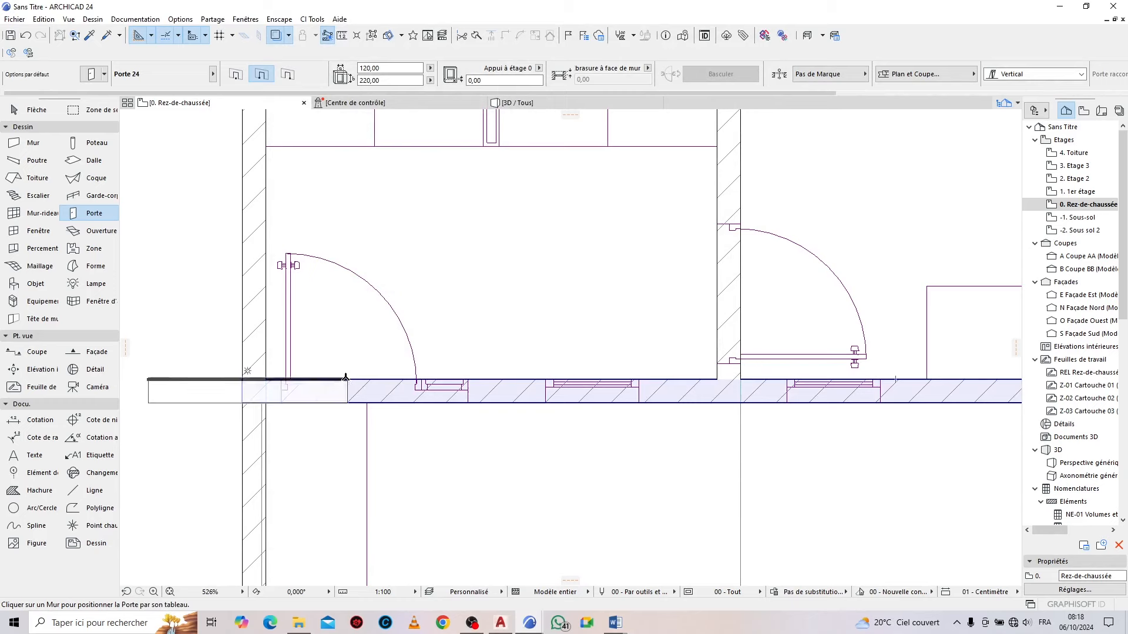
{"action": "left_click", "coordinate": [469, 377]}
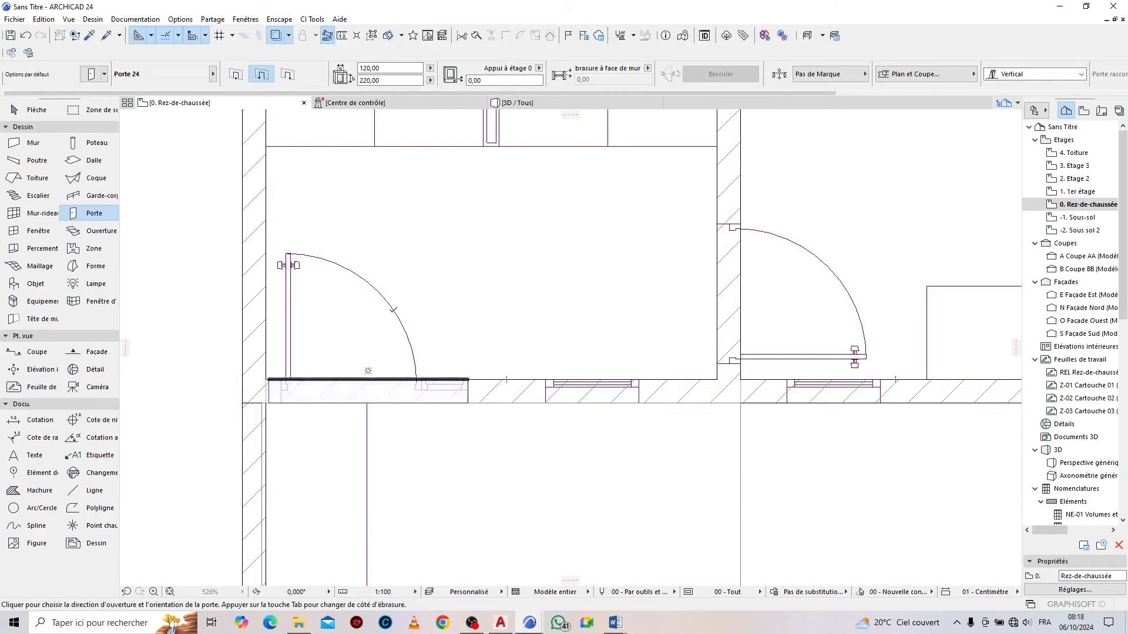
{"action": "left_click", "coordinate": [383, 353]}
Place a 90 cm wide door in the wall between the stair hall and the main room over the trace, opening into the room
{"action": "scroll", "coordinate": [383, 353], "scroll_direction": "down", "scroll_amount": 7}
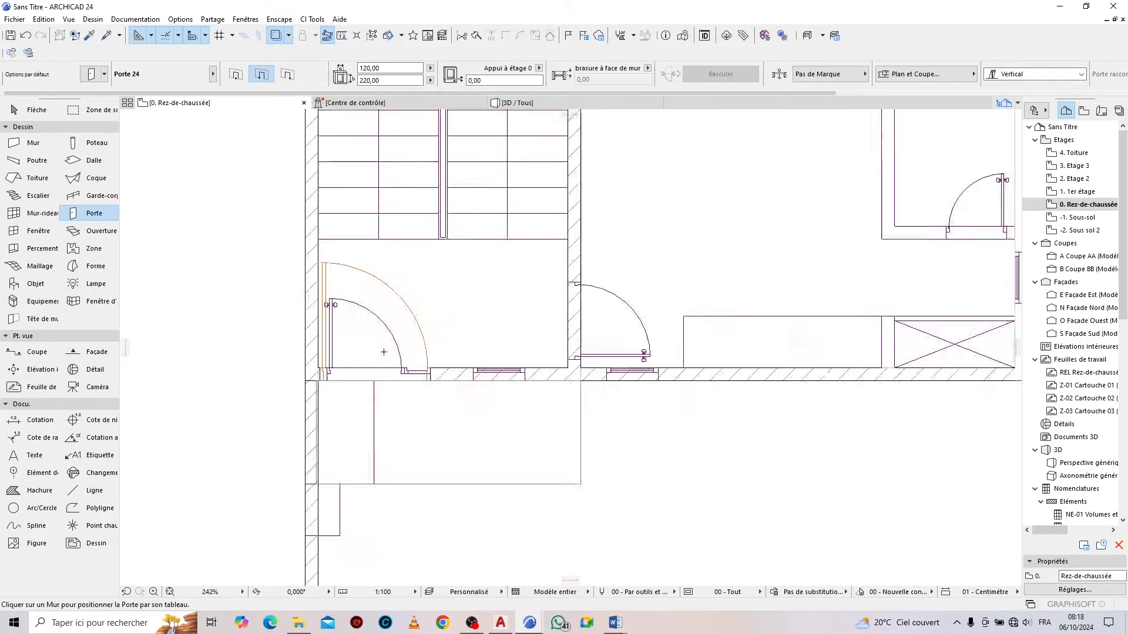
{"action": "scroll", "coordinate": [501, 337], "scroll_direction": "up", "scroll_amount": 4}
{"action": "left_click", "coordinate": [394, 69]}
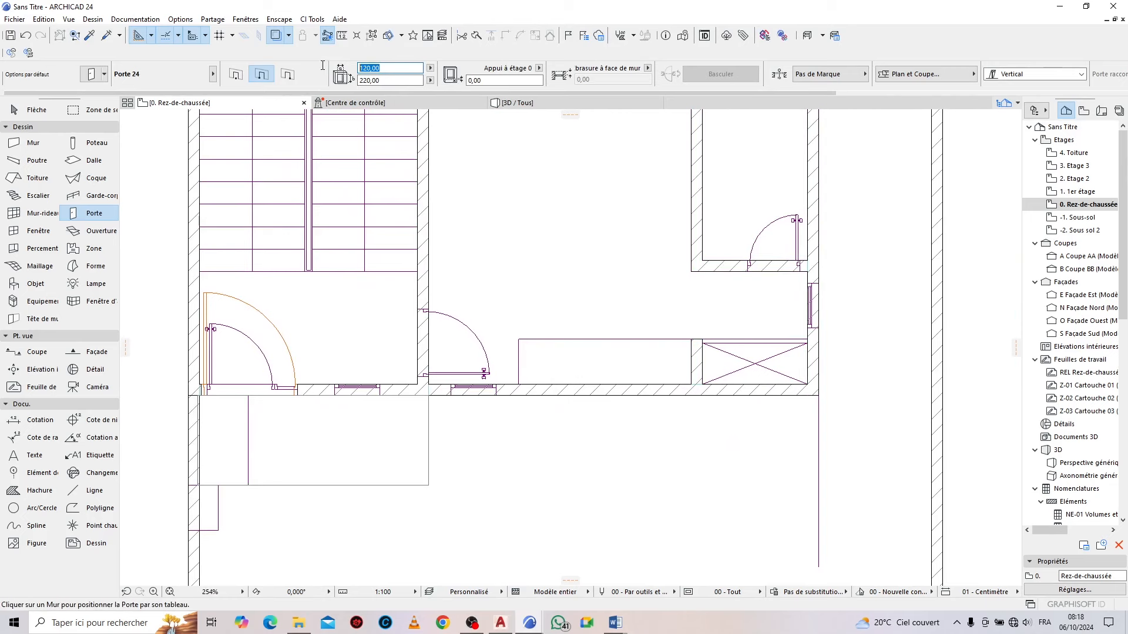
{"action": "type", "text": "9"}
{"action": "scroll", "coordinate": [451, 372], "scroll_direction": "up", "scroll_amount": 5}
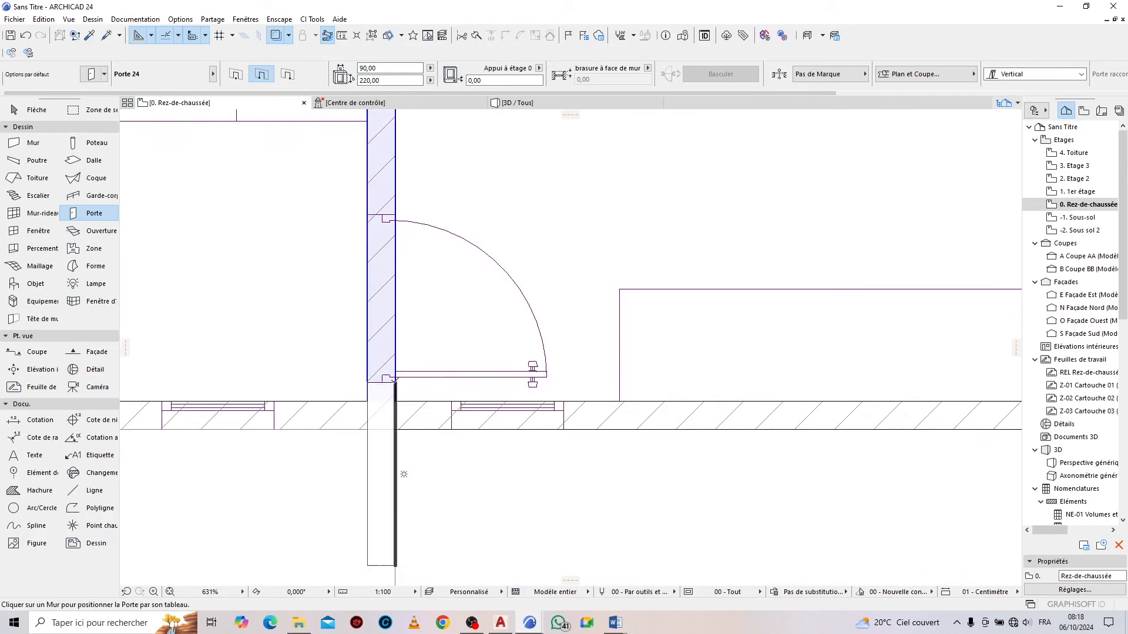
{"action": "left_click", "coordinate": [390, 215]}
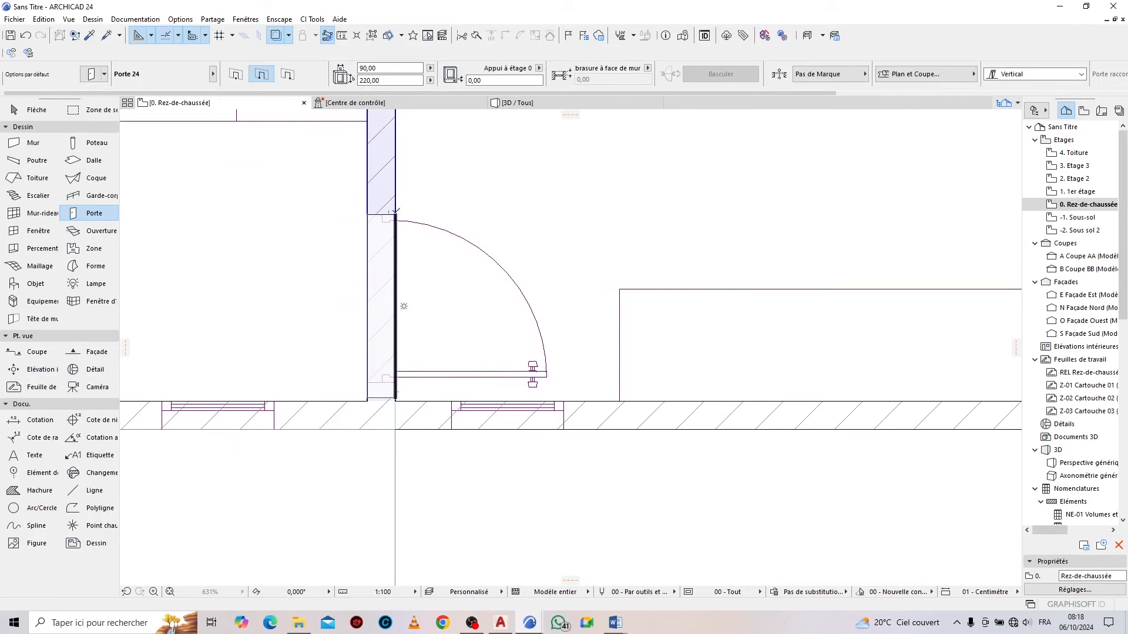
{"action": "left_click", "coordinate": [575, 311]}
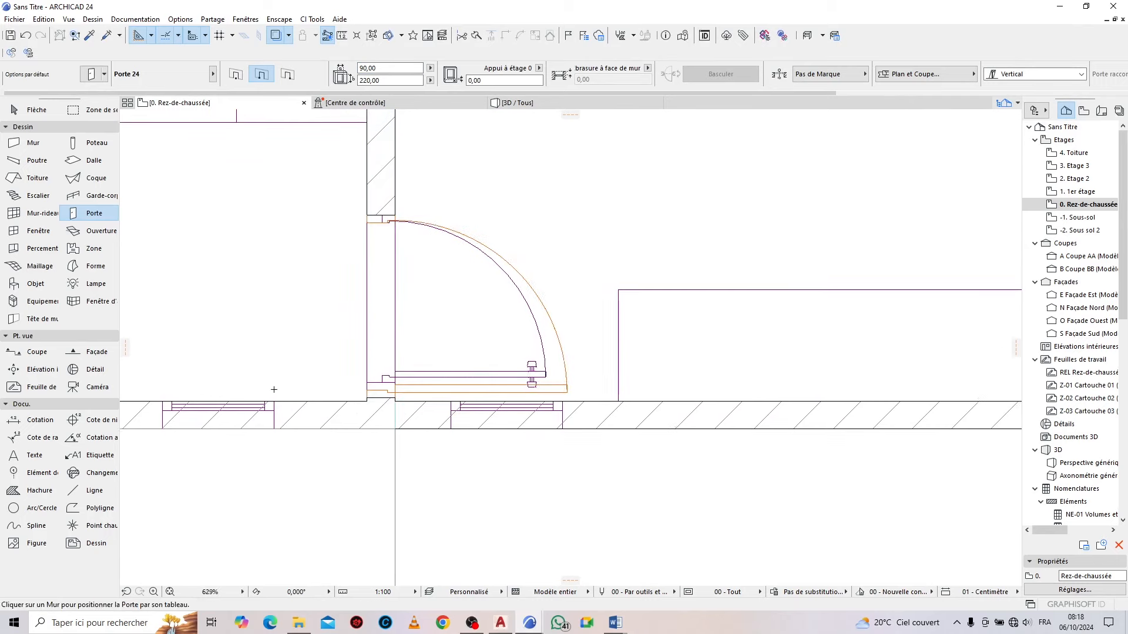
Place a 70 cm wide door in the small rear room's front wall over the traced door, opening into that room
{"action": "scroll", "coordinate": [268, 391], "scroll_direction": "down", "scroll_amount": 4}
{"action": "left_click", "coordinate": [382, 68]}
{"action": "type", "text": "7"}
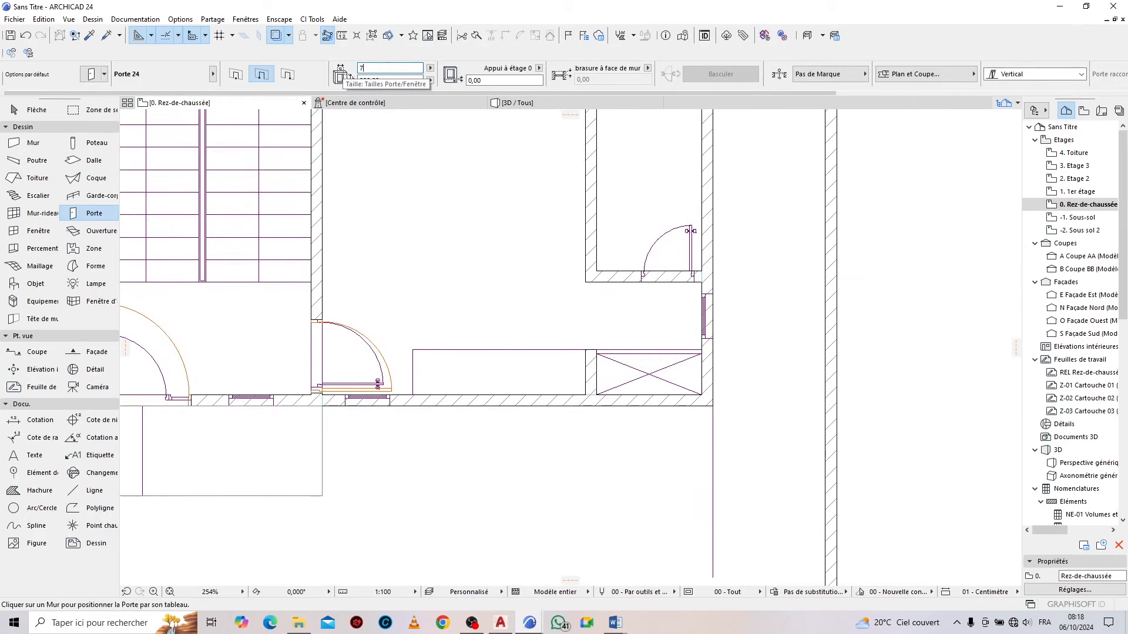
{"action": "type", "text": "0,00"}
{"action": "key", "text": "Return"}
{"action": "scroll", "coordinate": [750, 284], "scroll_direction": "up", "scroll_amount": 4}
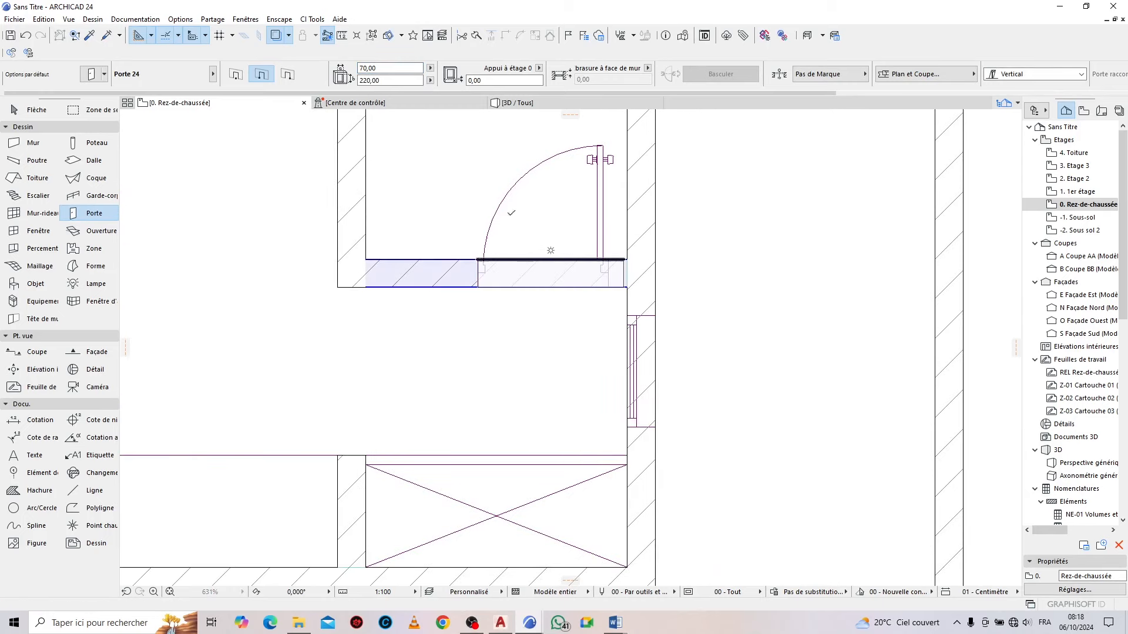
{"action": "left_click", "coordinate": [550, 259]}
{"action": "left_click", "coordinate": [599, 340]}
Start the Window tool and measure the width of the main room's traced window in the rear wall
{"action": "scroll", "coordinate": [600, 339], "scroll_direction": "down", "scroll_amount": 7}
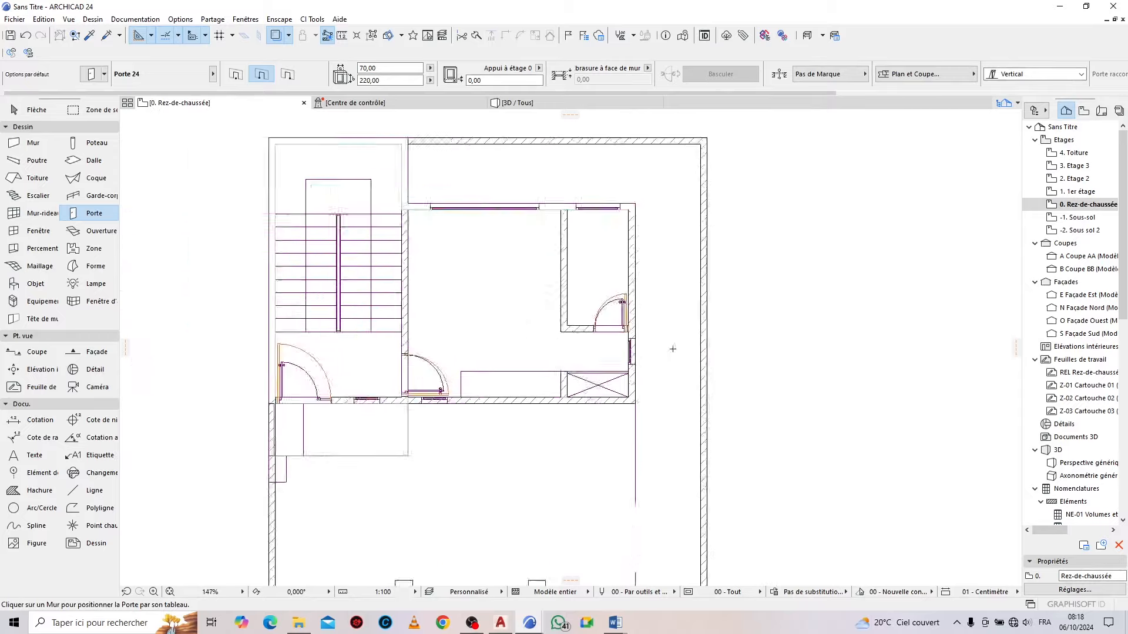
{"action": "scroll", "coordinate": [668, 375], "scroll_direction": "up", "scroll_amount": 3}
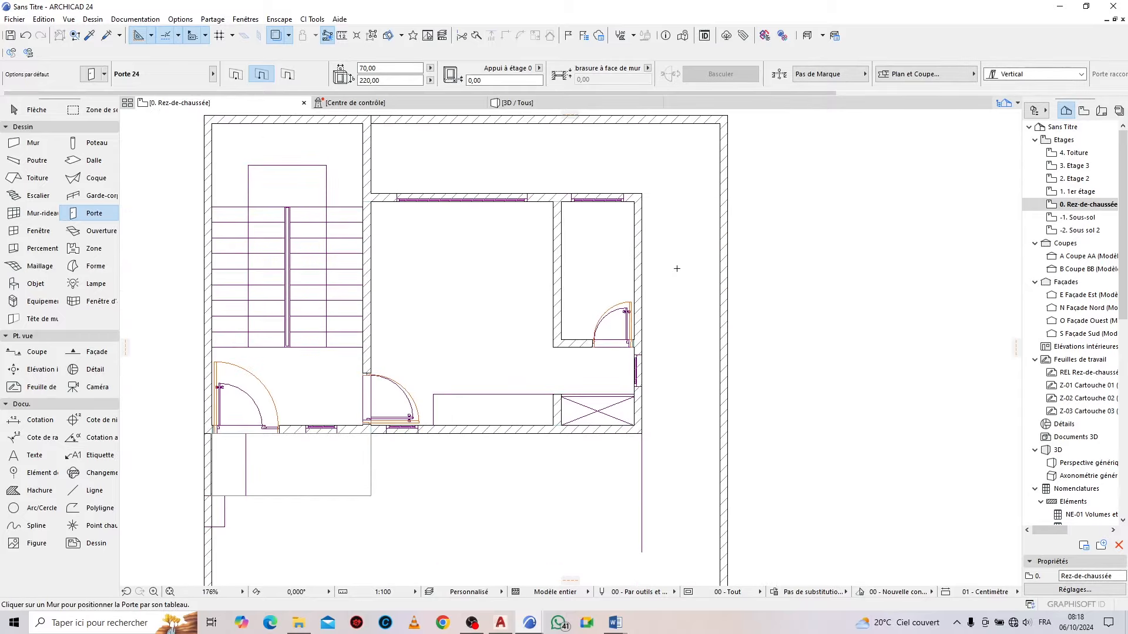
{"action": "scroll", "coordinate": [614, 363], "scroll_direction": "down", "scroll_amount": 3}
{"action": "scroll", "coordinate": [615, 363], "scroll_direction": "up", "scroll_amount": 2}
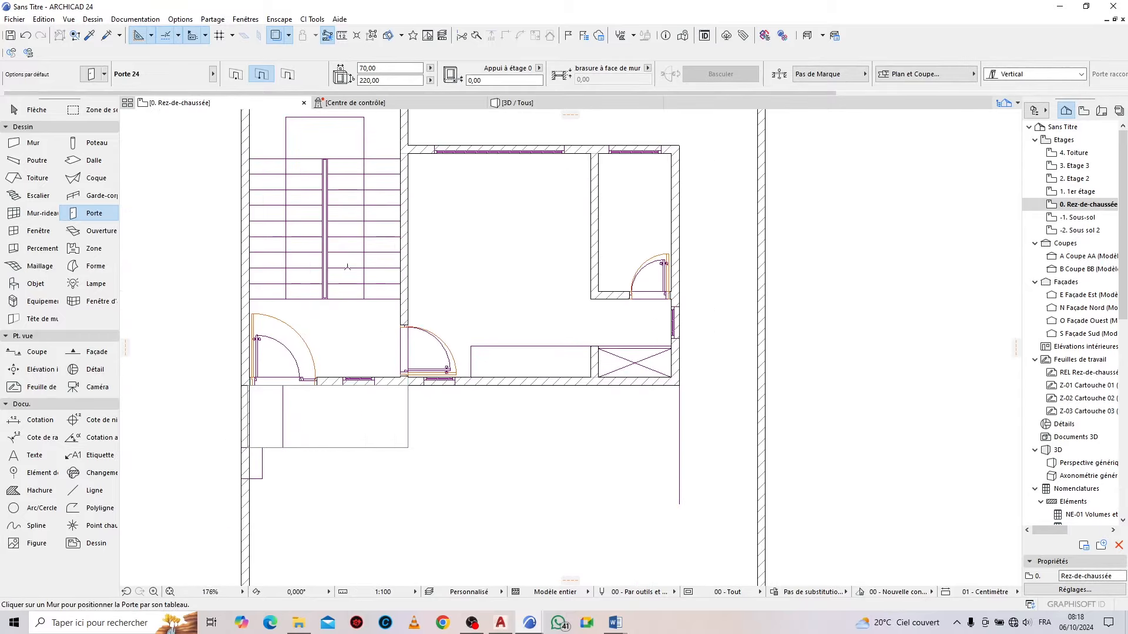
{"action": "left_click", "coordinate": [32, 231]}
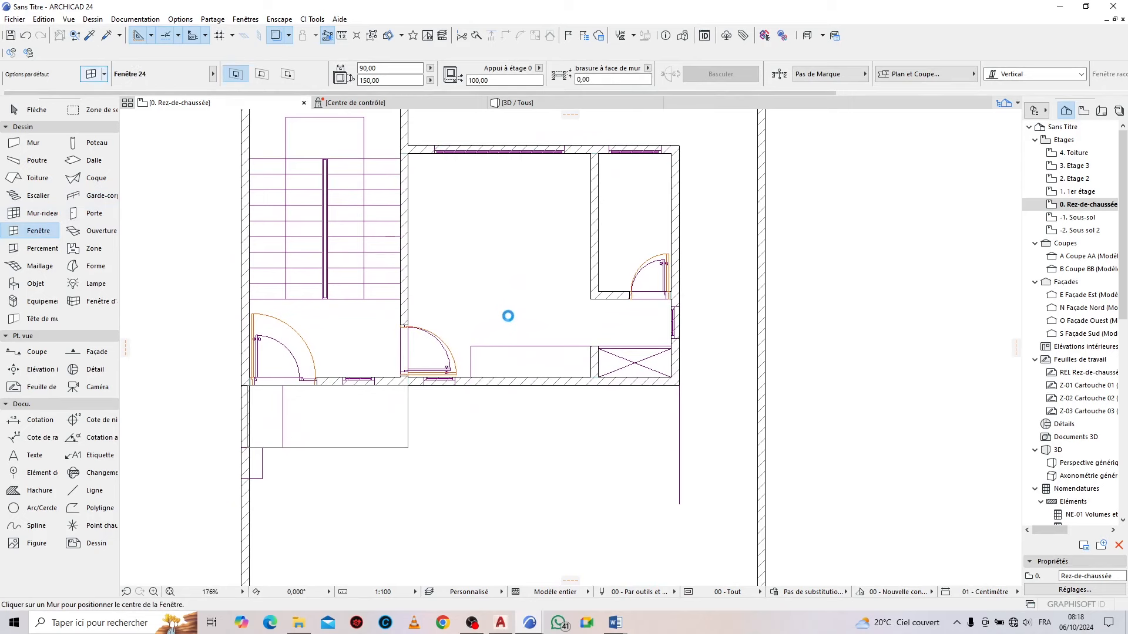
{"action": "key", "text": "Escape"}
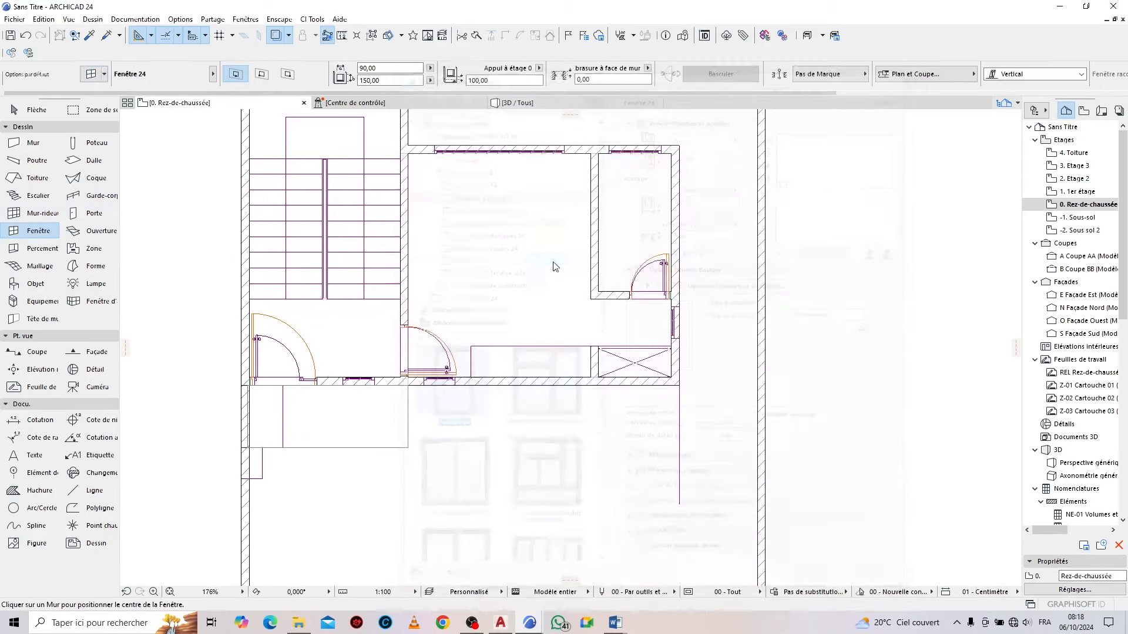
{"action": "scroll", "coordinate": [535, 125], "scroll_direction": "up", "scroll_amount": 3}
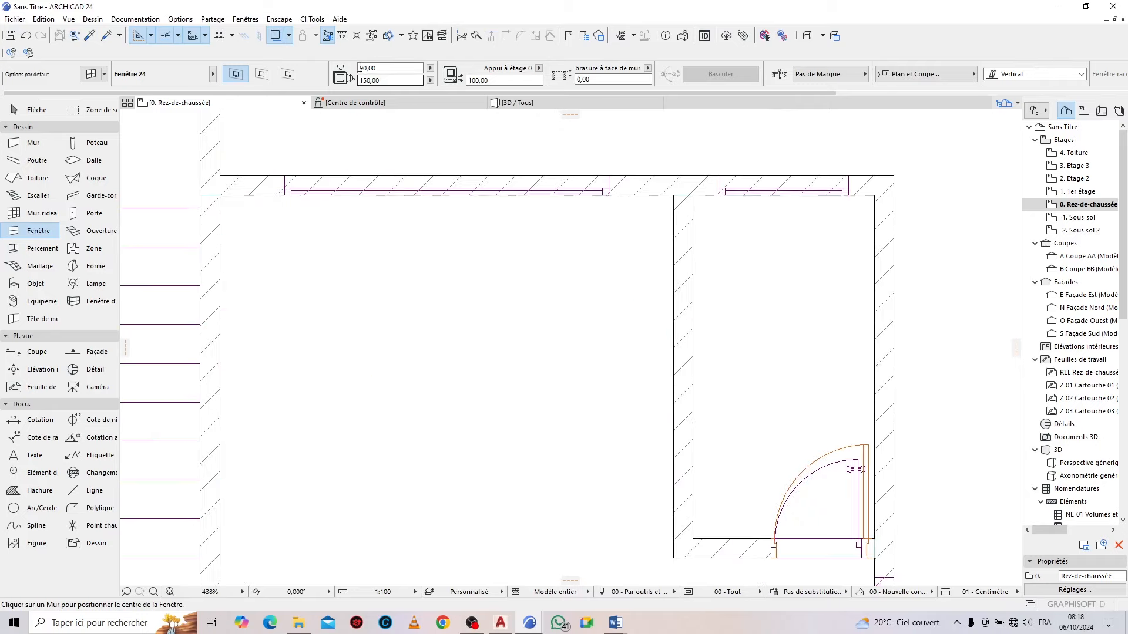
{"action": "left_click", "coordinate": [342, 36]}
{"action": "left_click", "coordinate": [284, 175]}
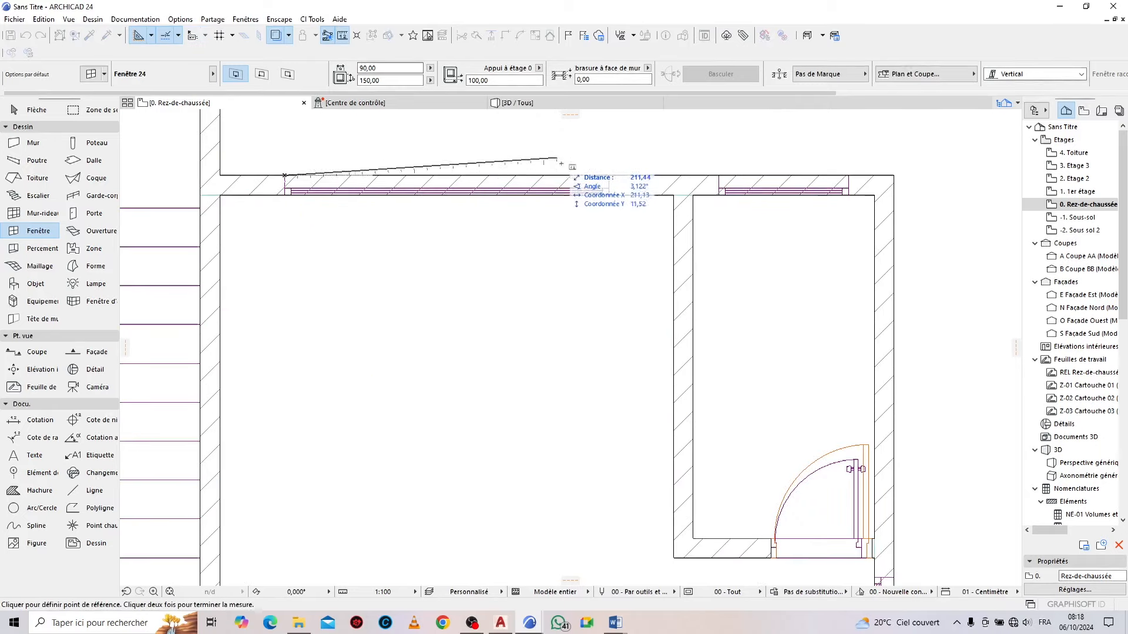
{"action": "key", "text": "Escape"}
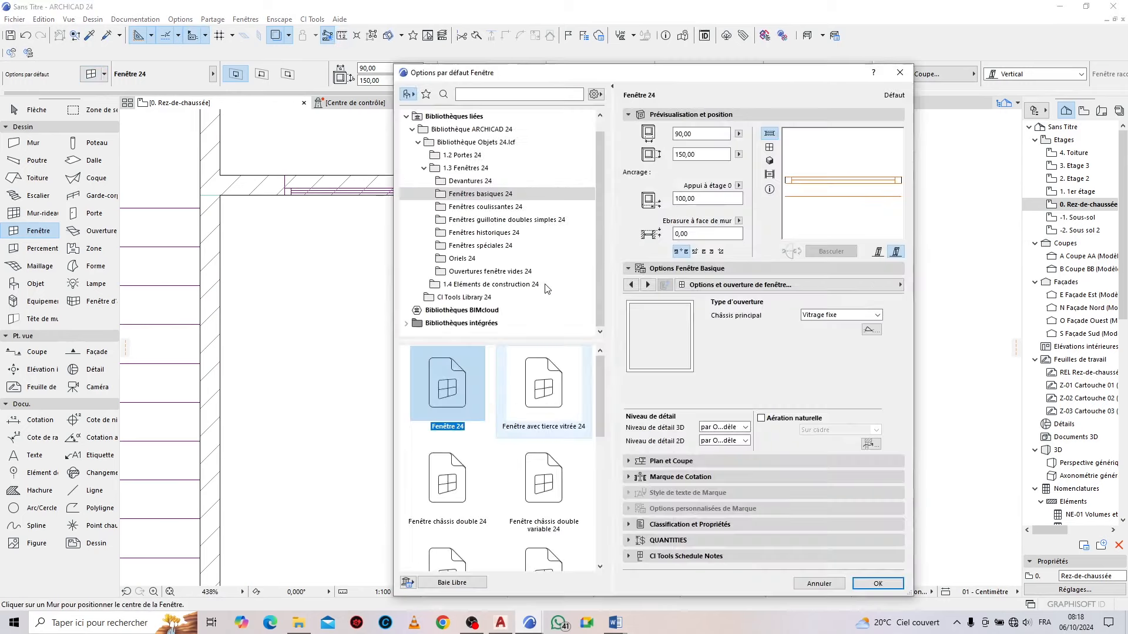
Choose the three-panel sliding window as default, 250 cm wide and 160 cm high, with a 60 cm sill height
{"action": "left_click", "coordinate": [508, 208]}
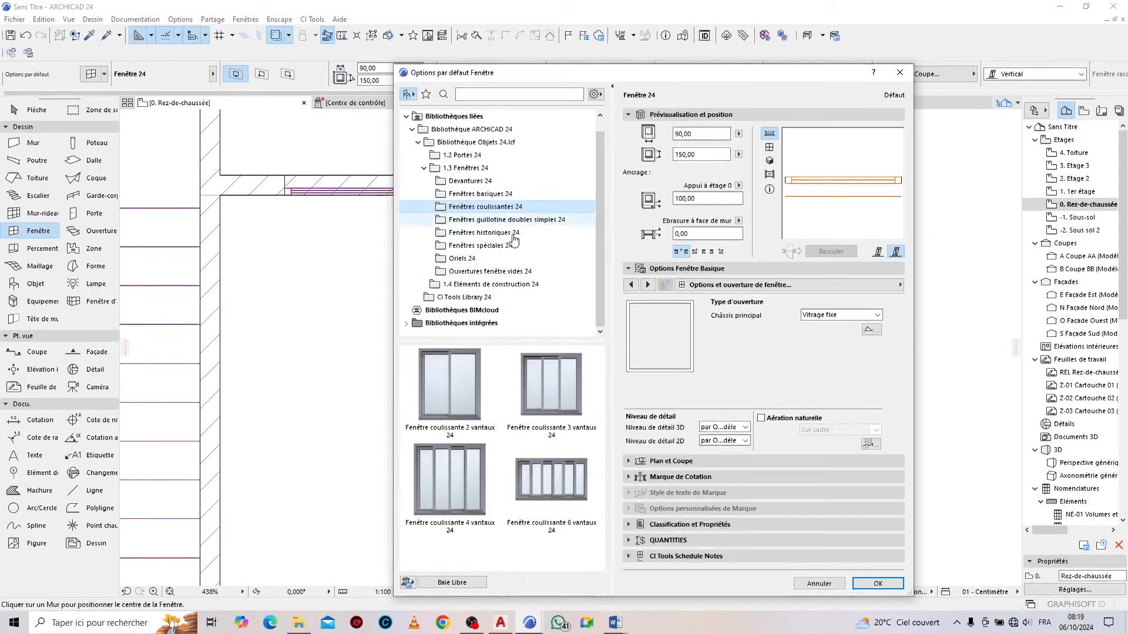
{"action": "left_click", "coordinate": [551, 385]}
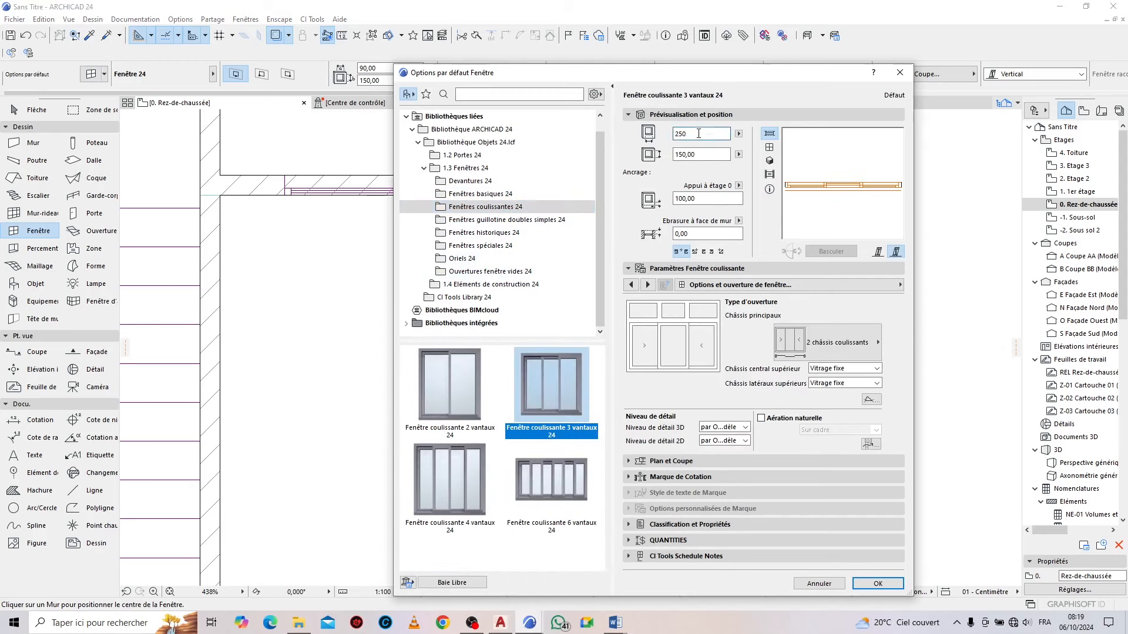
{"action": "left_click", "coordinate": [704, 155]}
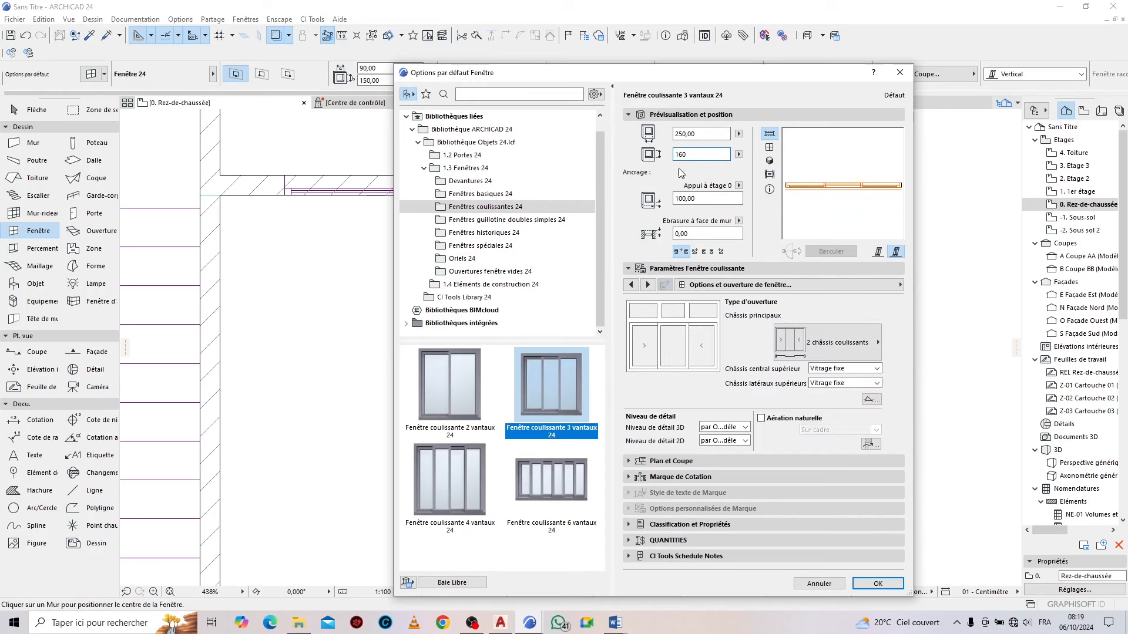
{"action": "left_click", "coordinate": [708, 198]}
{"action": "left_click_drag", "start_coordinate": [703, 198], "coordinate": [651, 201]}
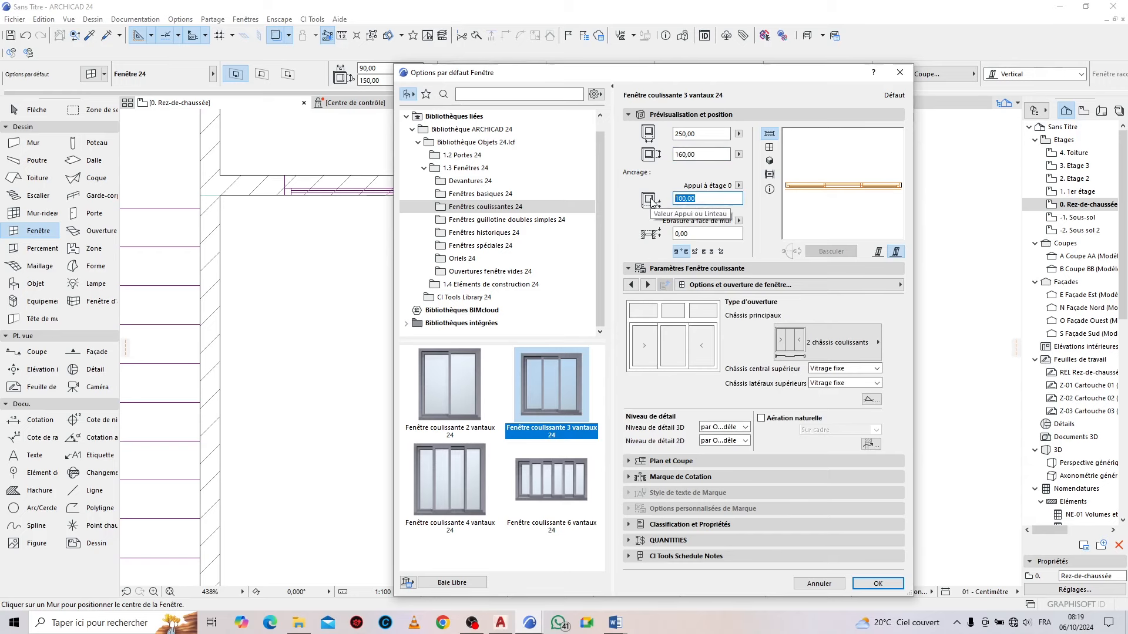
Remove the upper transom from the sliding window by setting Traverse supérieure to Sans, with the preview in elevation view
{"action": "left_click", "coordinate": [744, 292]}
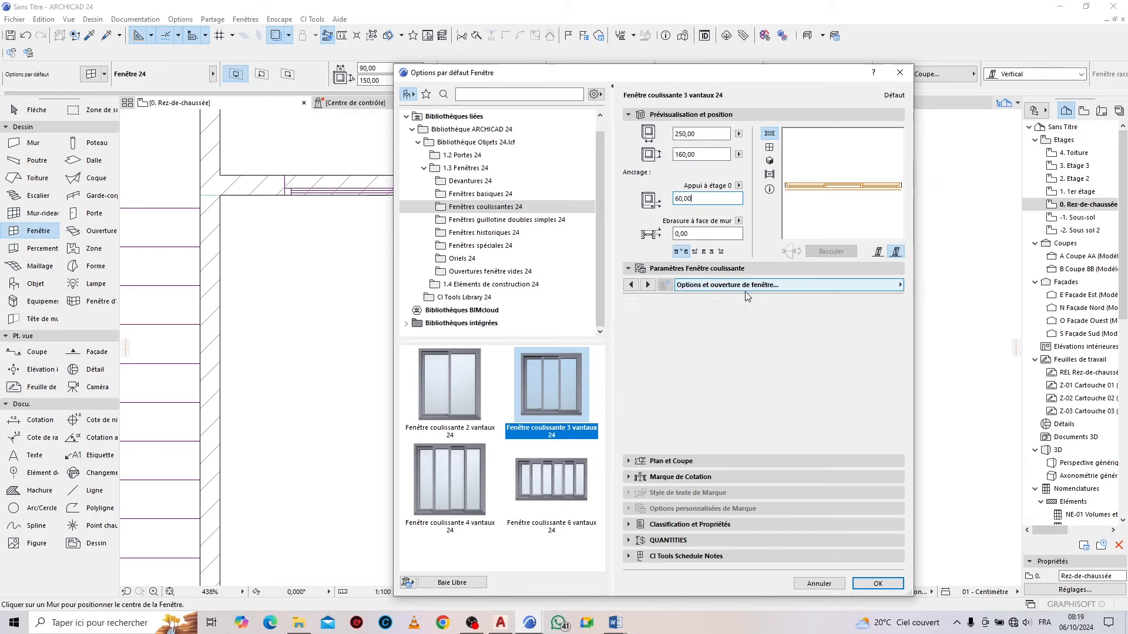
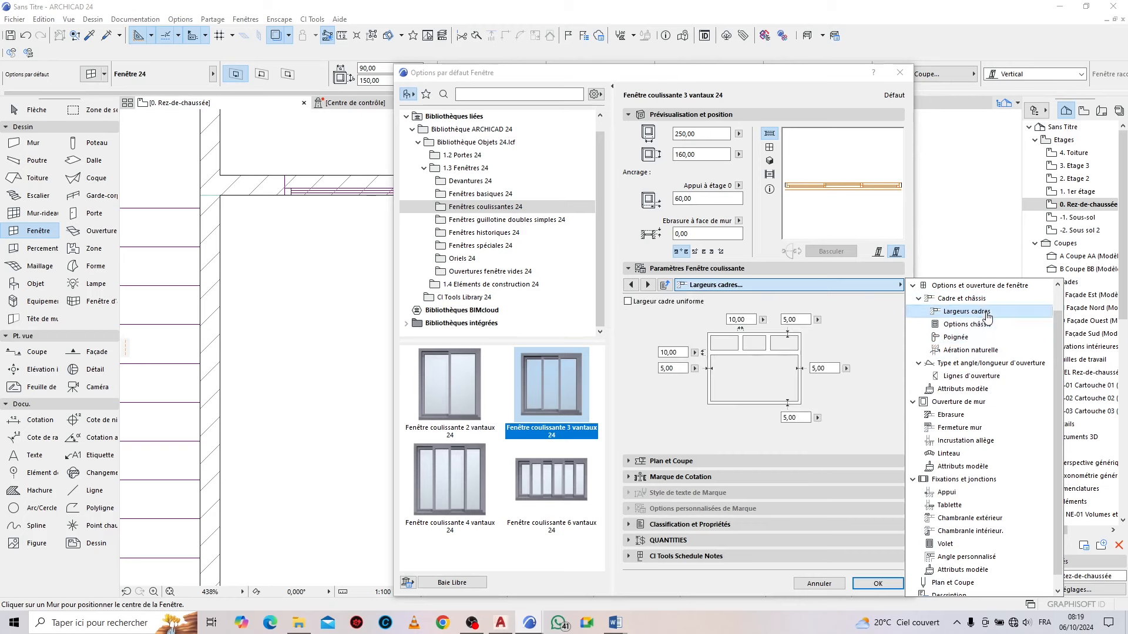
{"action": "scroll", "coordinate": [967, 324], "scroll_direction": "up", "scroll_amount": 1}
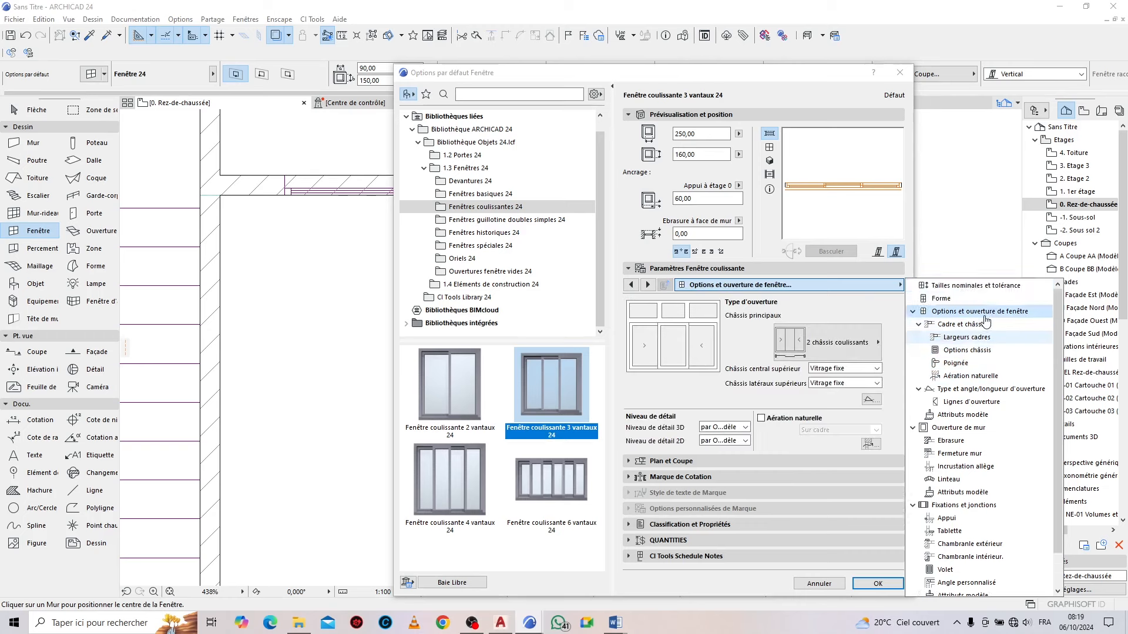
{"action": "left_click", "coordinate": [861, 335]}
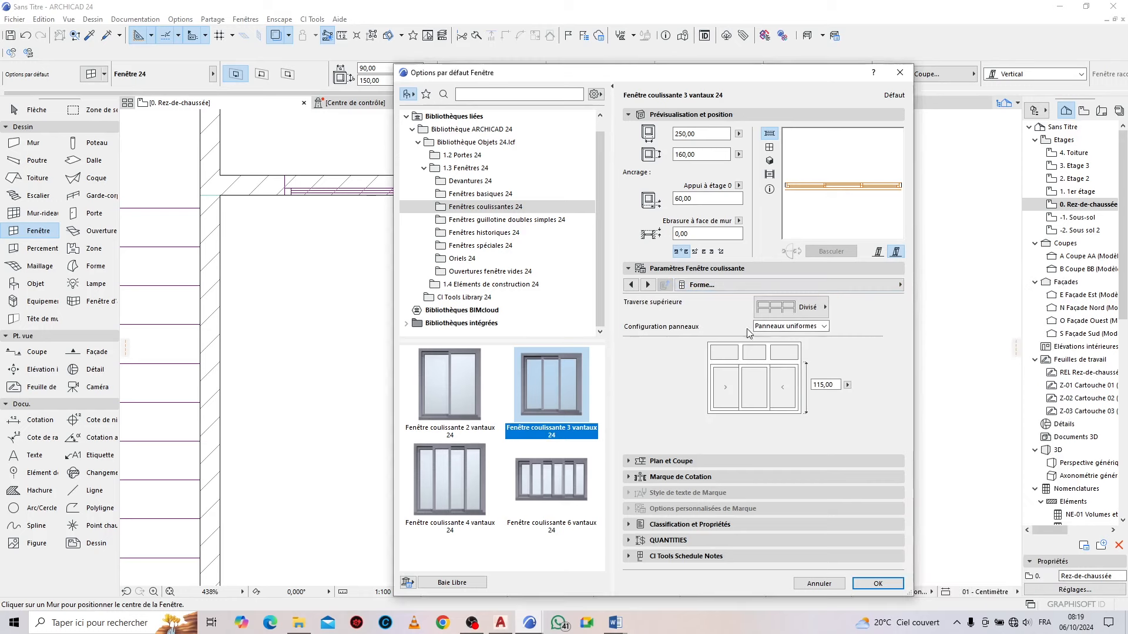
{"action": "left_click", "coordinate": [802, 317]}
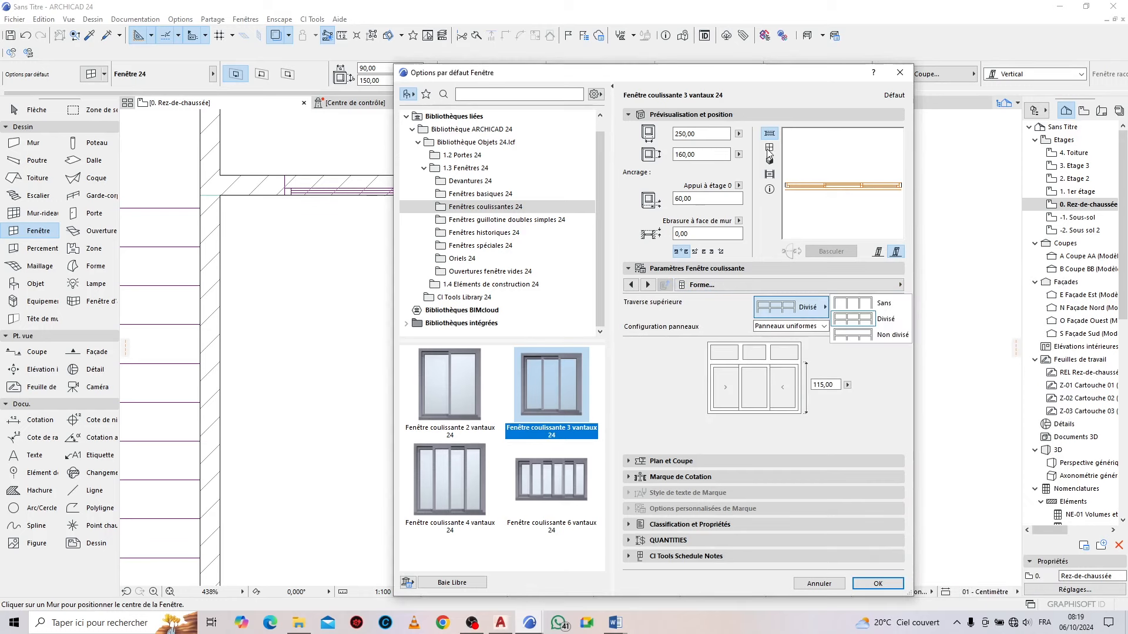
{"action": "left_click", "coordinate": [769, 147]}
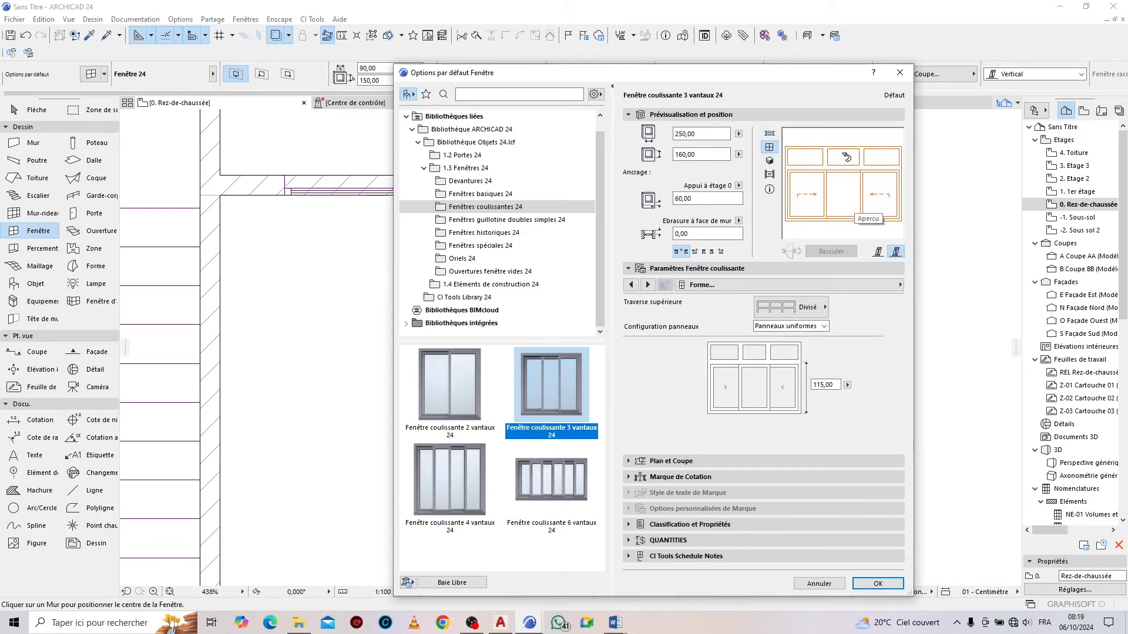
{"action": "left_click", "coordinate": [790, 306]}
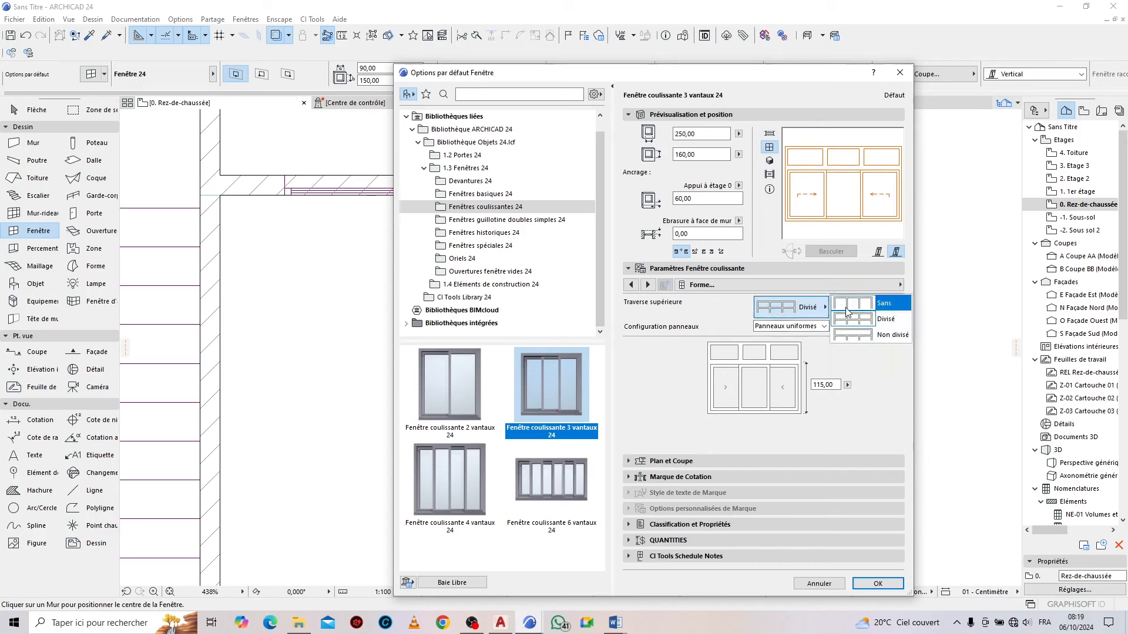
{"action": "left_click", "coordinate": [849, 303]}
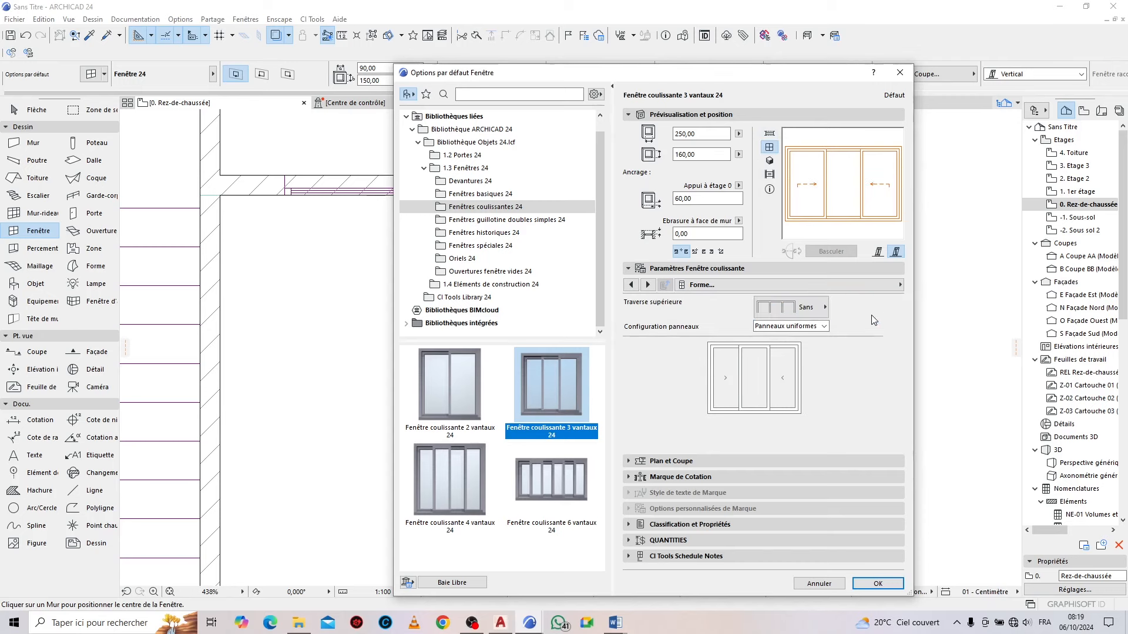
Override the model view options for 3D projections and turn off the window's opening lines, then accept the window settings
{"action": "left_click", "coordinate": [715, 285]}
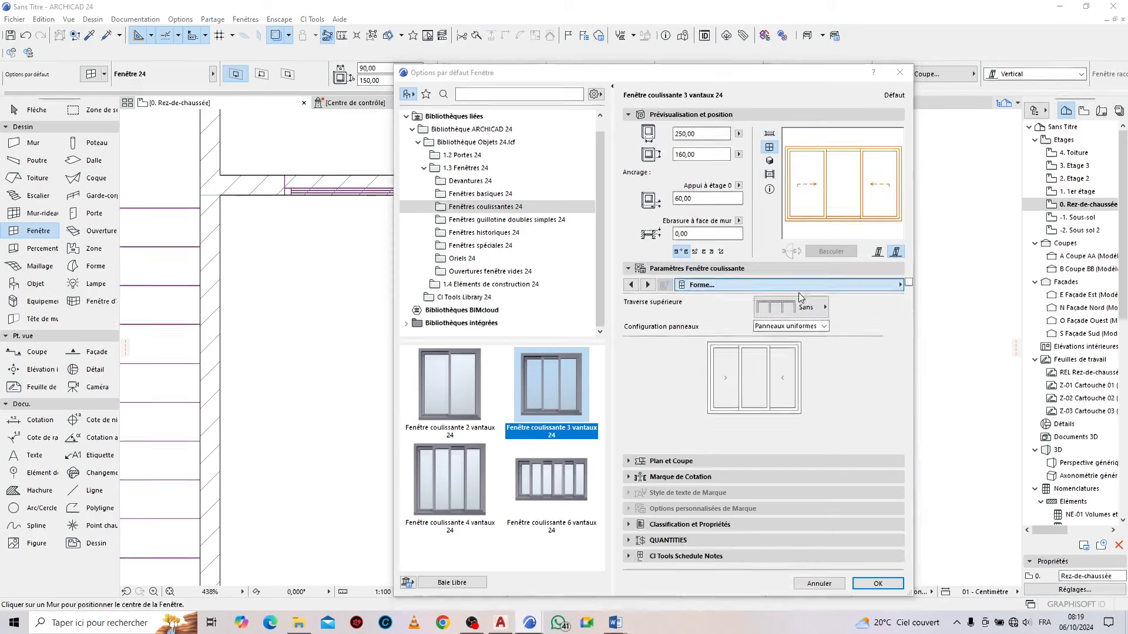
{"action": "left_click", "coordinate": [978, 389]}
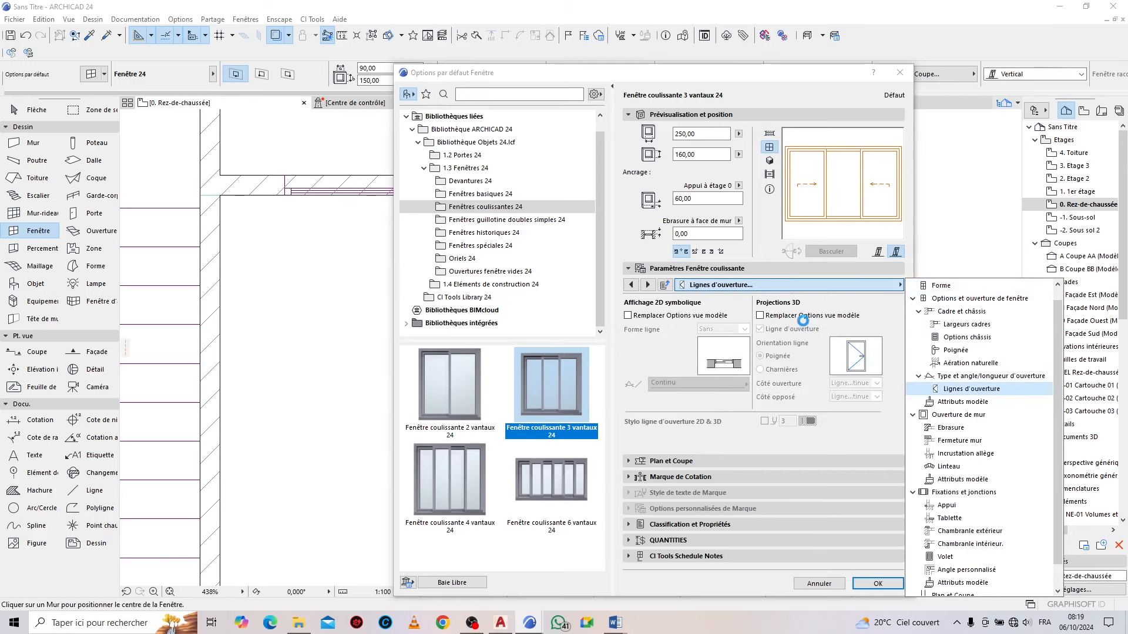
{"action": "left_click", "coordinate": [761, 317]}
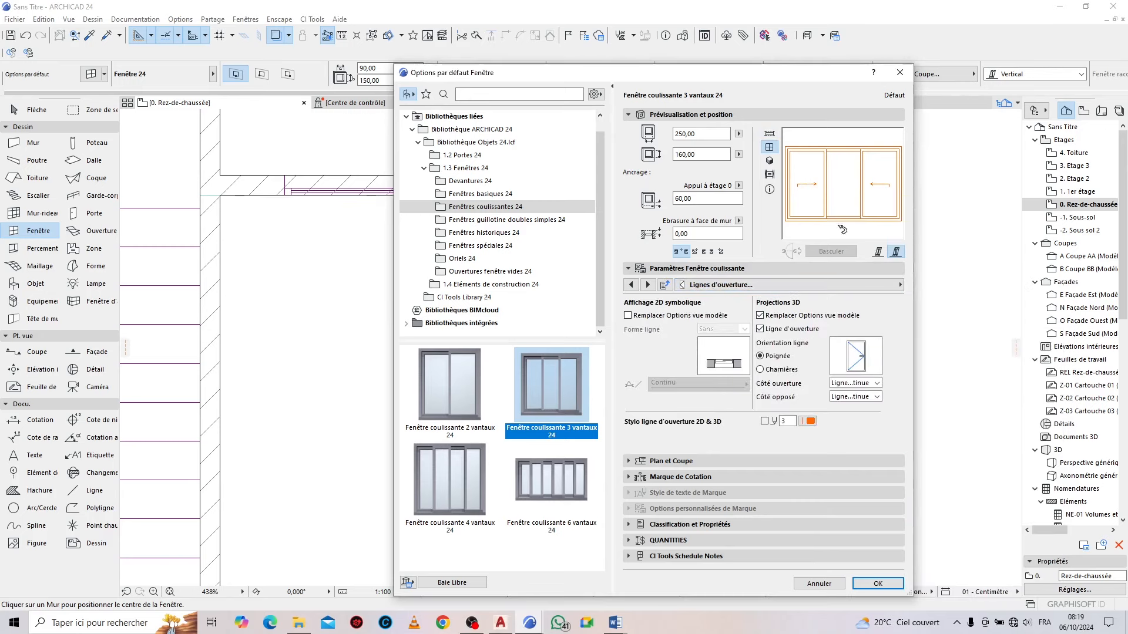
{"action": "left_click", "coordinate": [772, 331]}
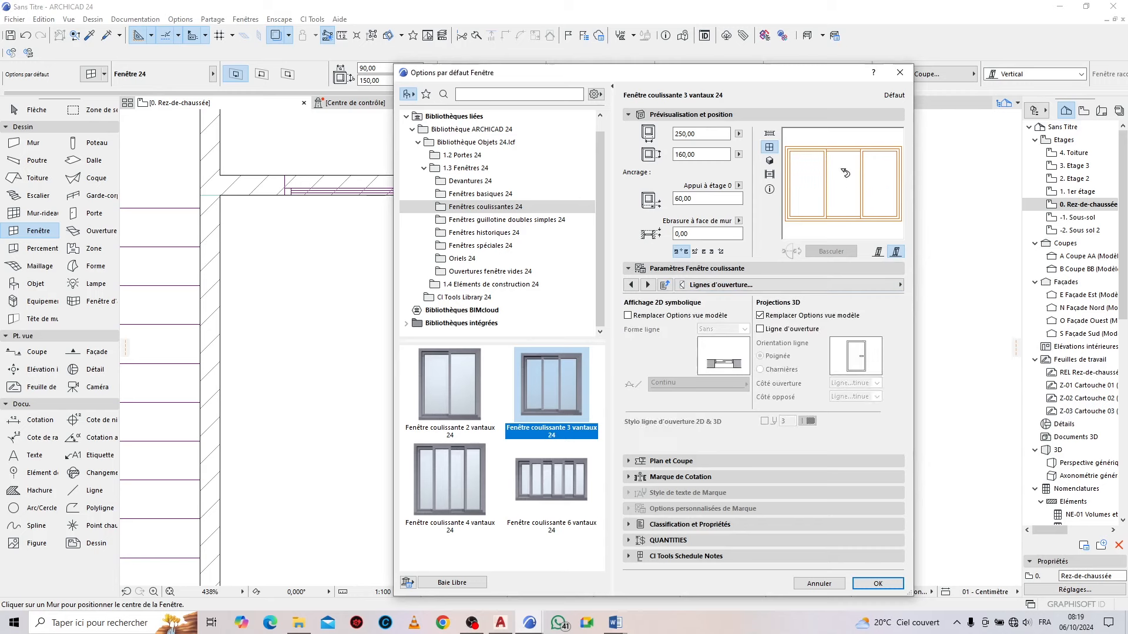
{"action": "left_click", "coordinate": [897, 583]}
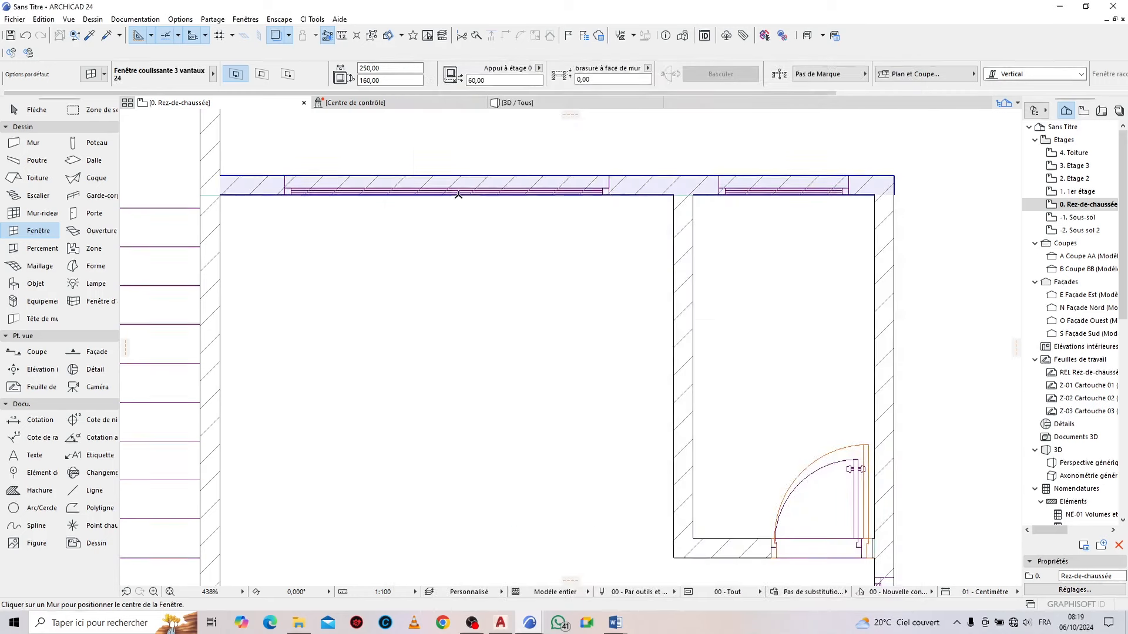
Place the 250 cm sliding window in the main room's rear wall, centred on the traced window and oriented toward the outside
{"action": "left_click", "coordinate": [446, 203]}
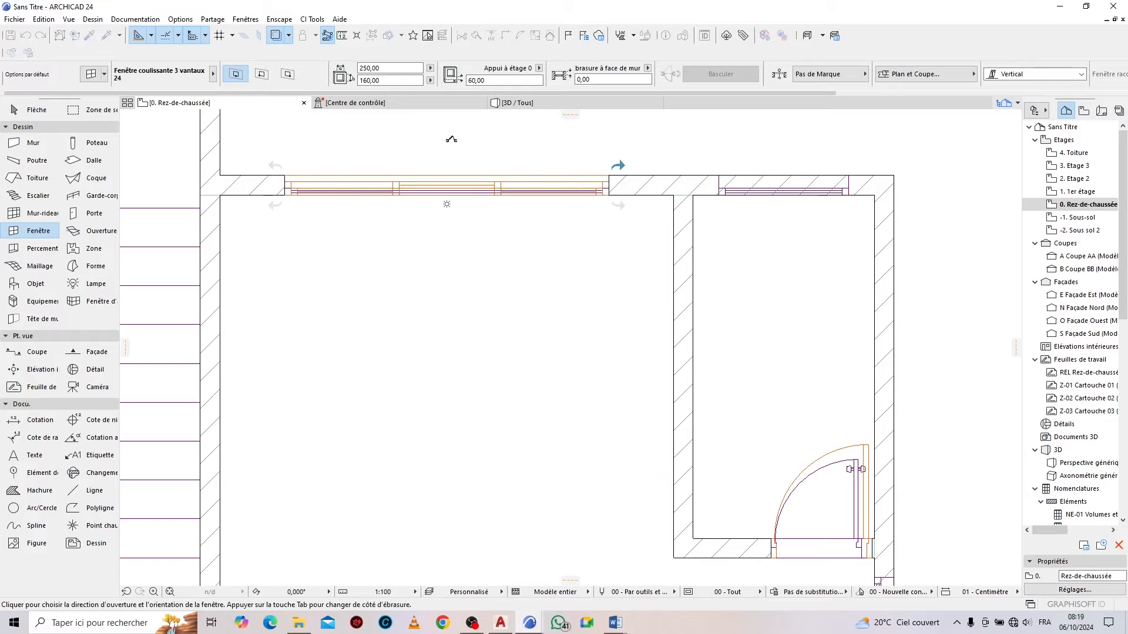
{"action": "left_click", "coordinate": [617, 163]}
{"action": "scroll", "coordinate": [513, 135], "scroll_direction": "down", "scroll_amount": 5}
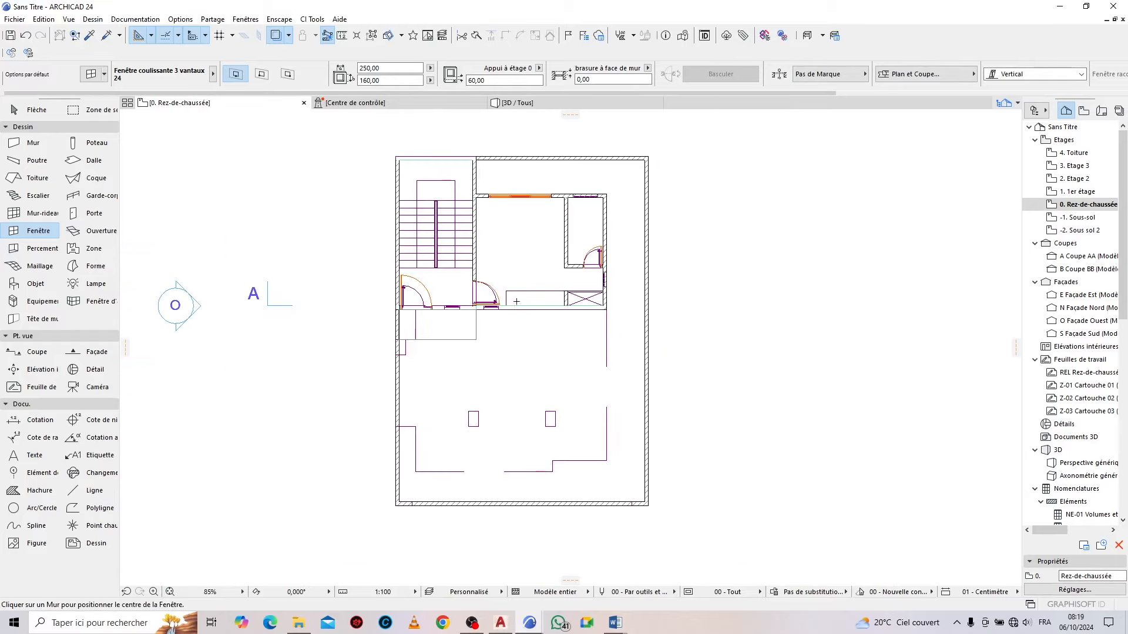
Measure the width of the small rear room's traced window in the rear wall
{"action": "scroll", "coordinate": [623, 189], "scroll_direction": "up", "scroll_amount": 1}
{"action": "scroll", "coordinate": [623, 189], "scroll_direction": "up", "scroll_amount": 4}
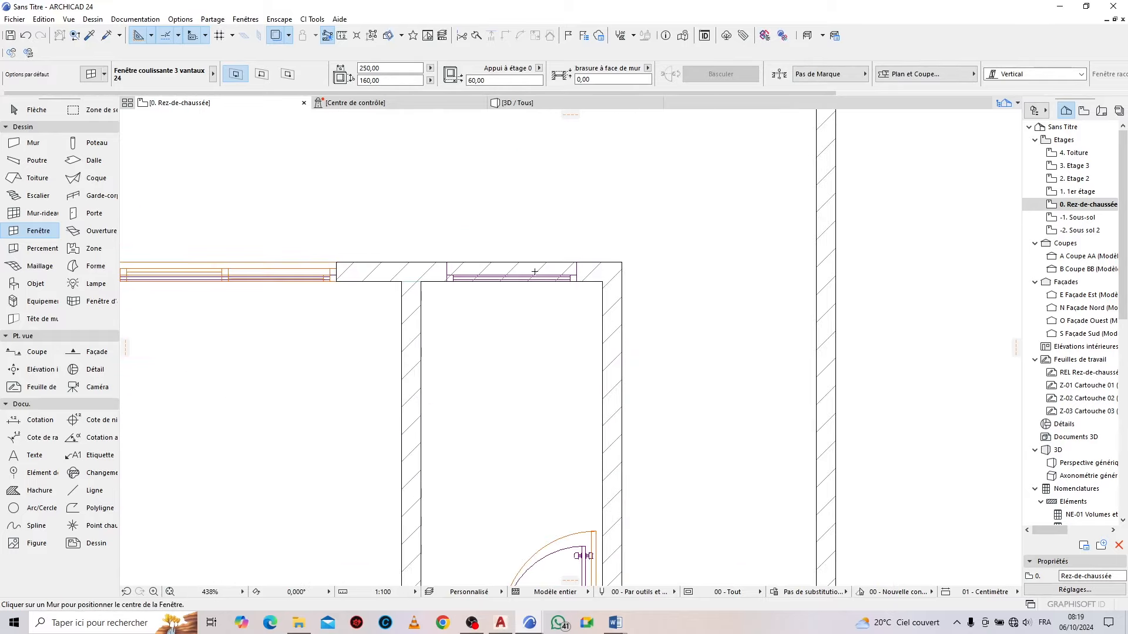
{"action": "left_click", "coordinate": [342, 36]}
{"action": "scroll", "coordinate": [473, 272], "scroll_direction": "up", "scroll_amount": 1}
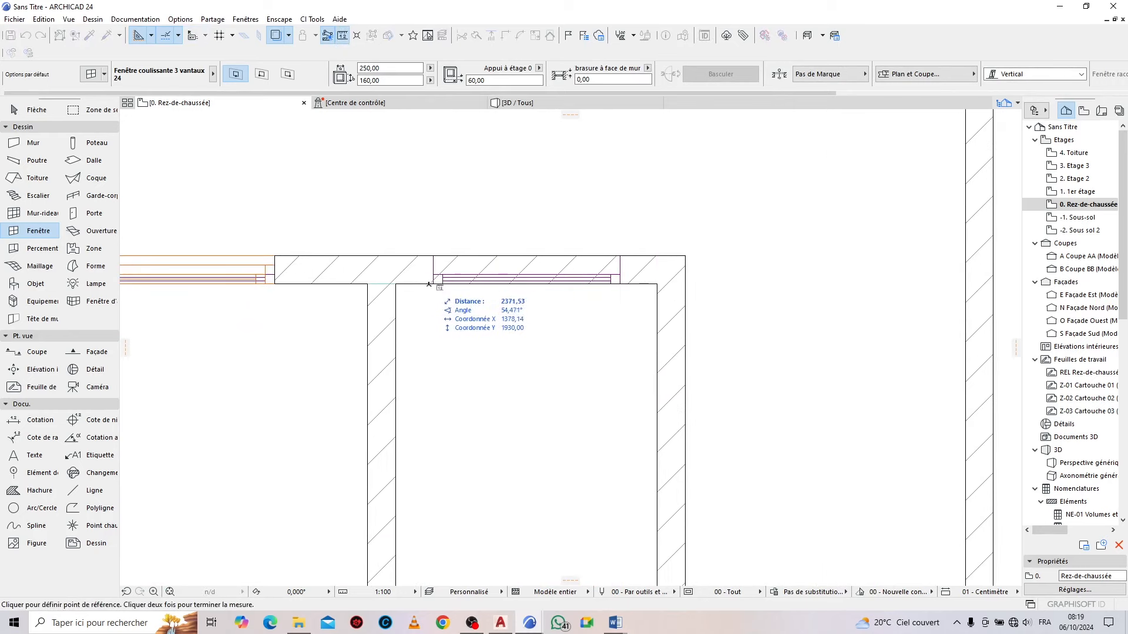
{"action": "left_click", "coordinate": [433, 284]}
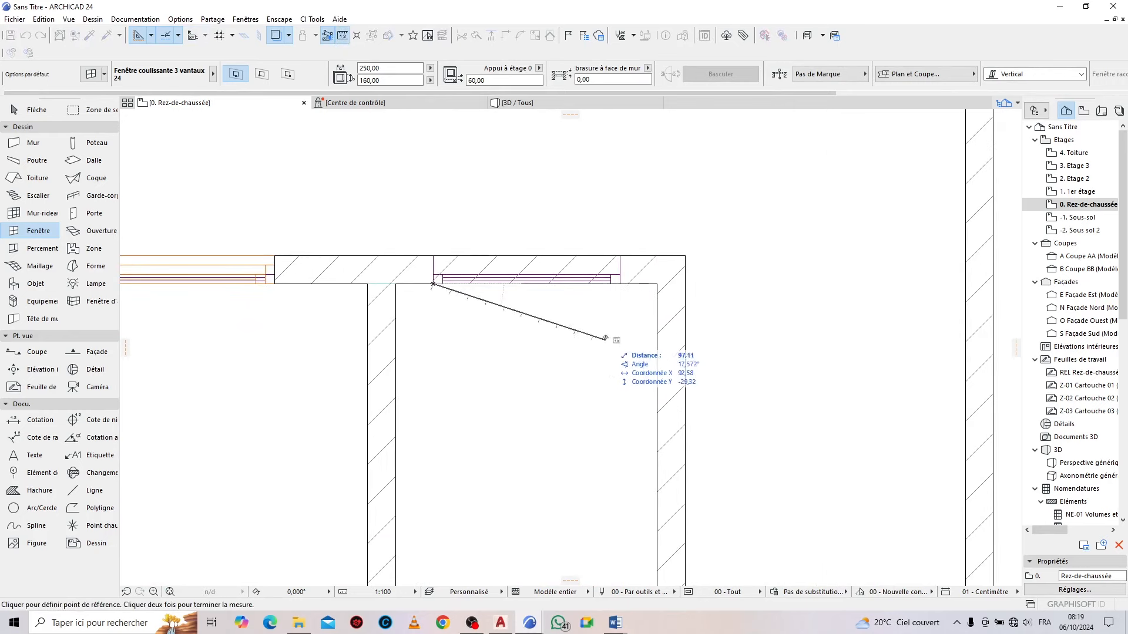
{"action": "key", "text": "Escape"}
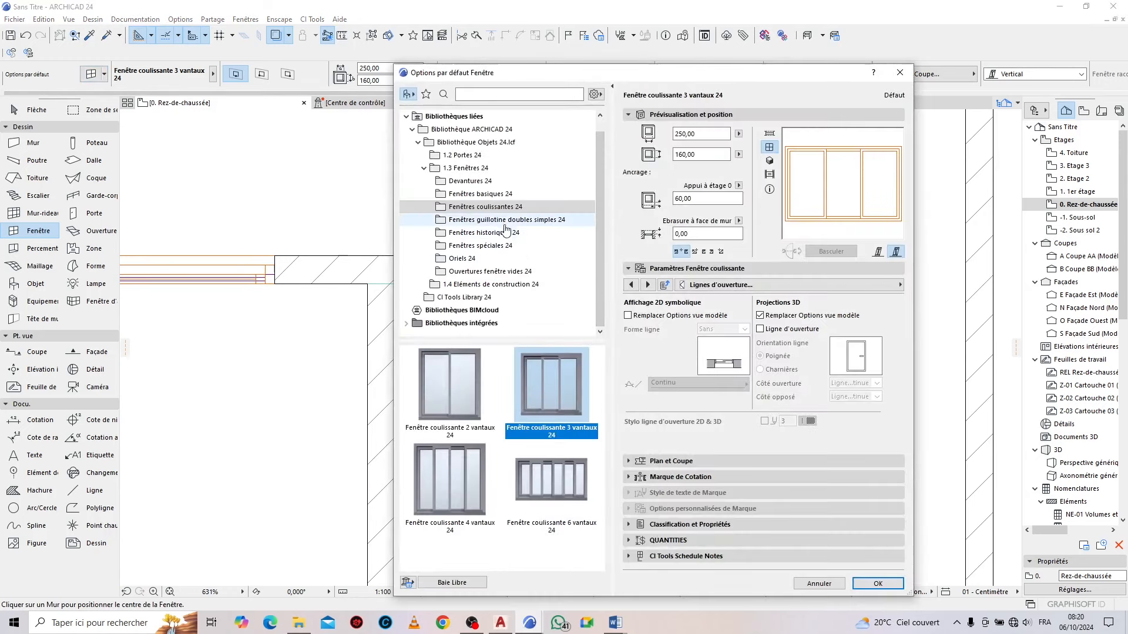
Choose the two-panel sliding window as default, 100 cm wide and 60 cm high, with a 160 cm sill height
{"action": "left_click", "coordinate": [451, 393]}
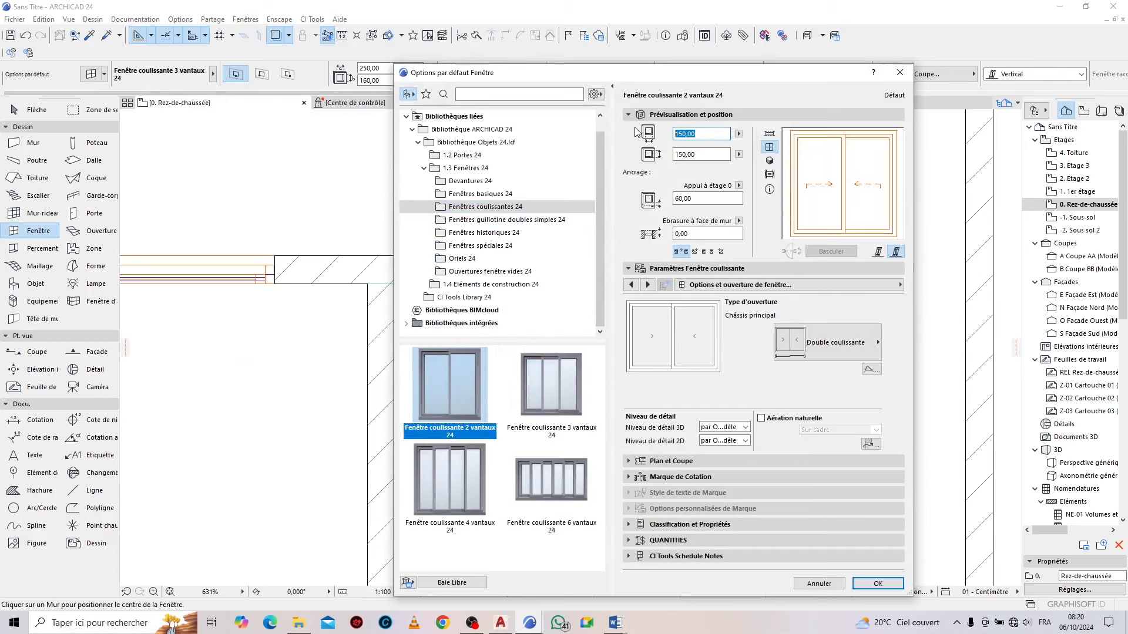
{"action": "type", "text": "100"}
{"action": "left_click", "coordinate": [698, 154]}
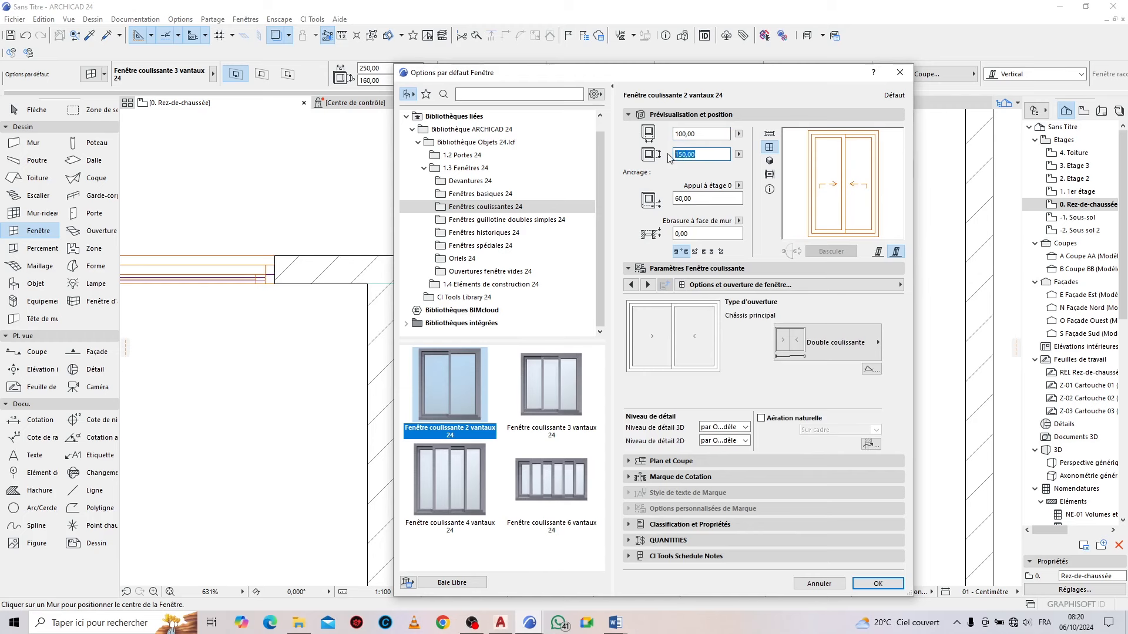
{"action": "left_click", "coordinate": [713, 198]}
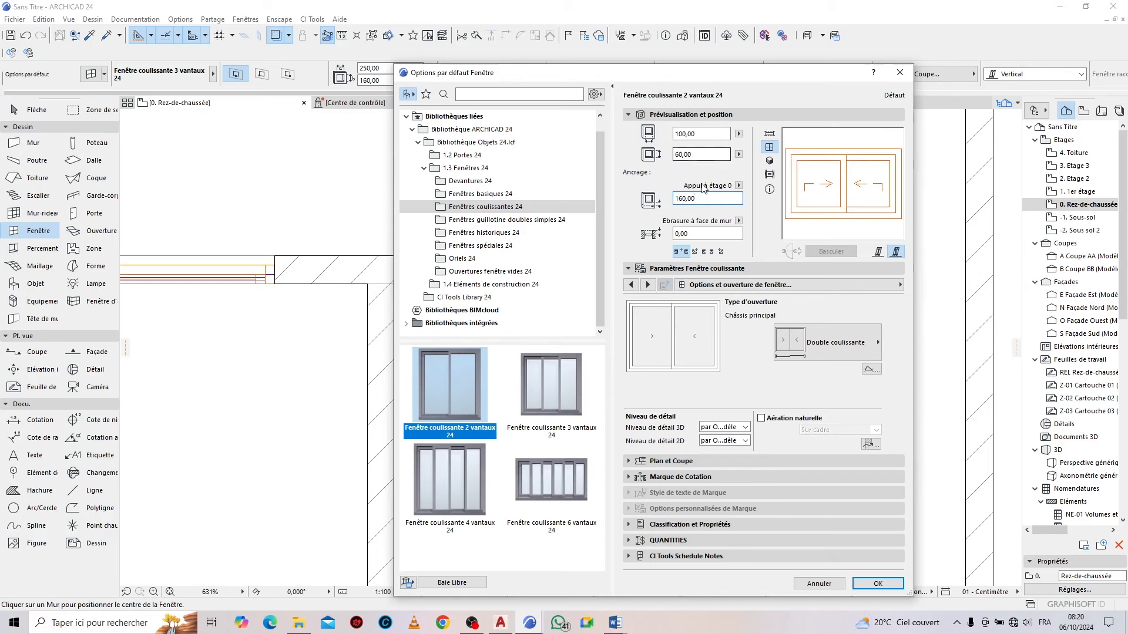
{"action": "left_click", "coordinate": [877, 582]}
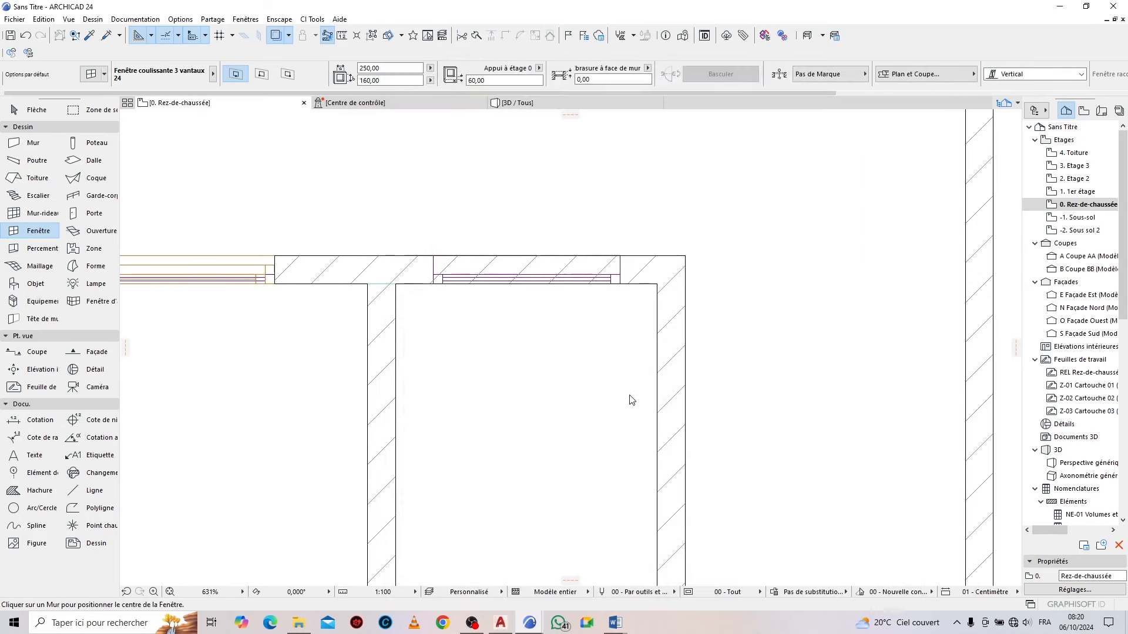
Place the 100 cm sliding window in the small rear room's rear wall, centred on the traced window
{"action": "left_click", "coordinate": [526, 292]}
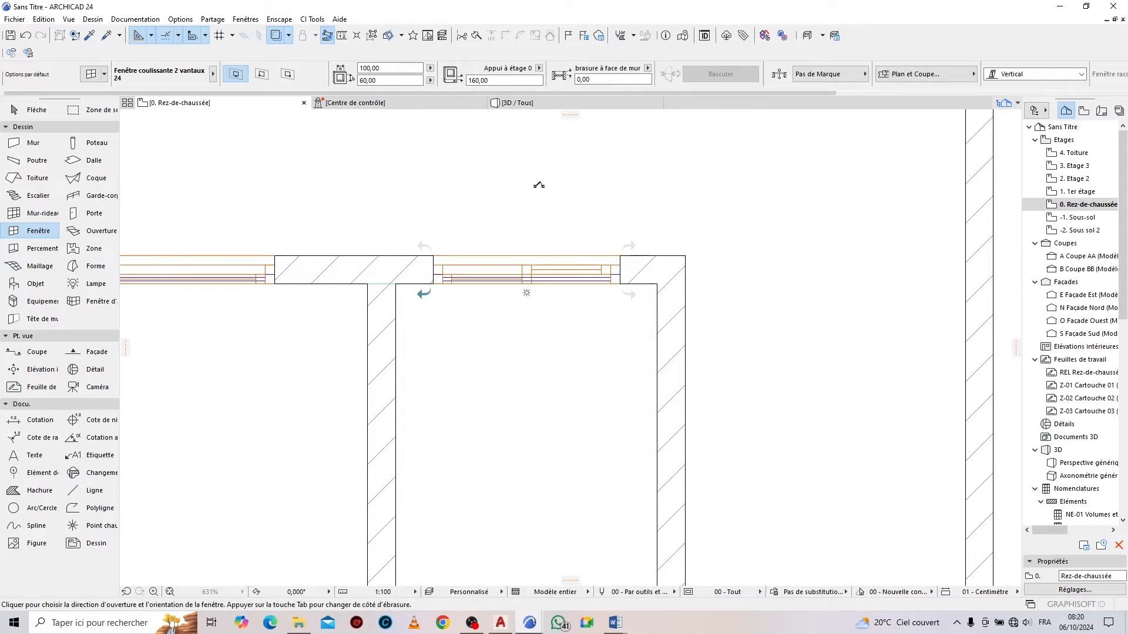
{"action": "scroll", "coordinate": [581, 177], "scroll_direction": "down", "scroll_amount": 5}
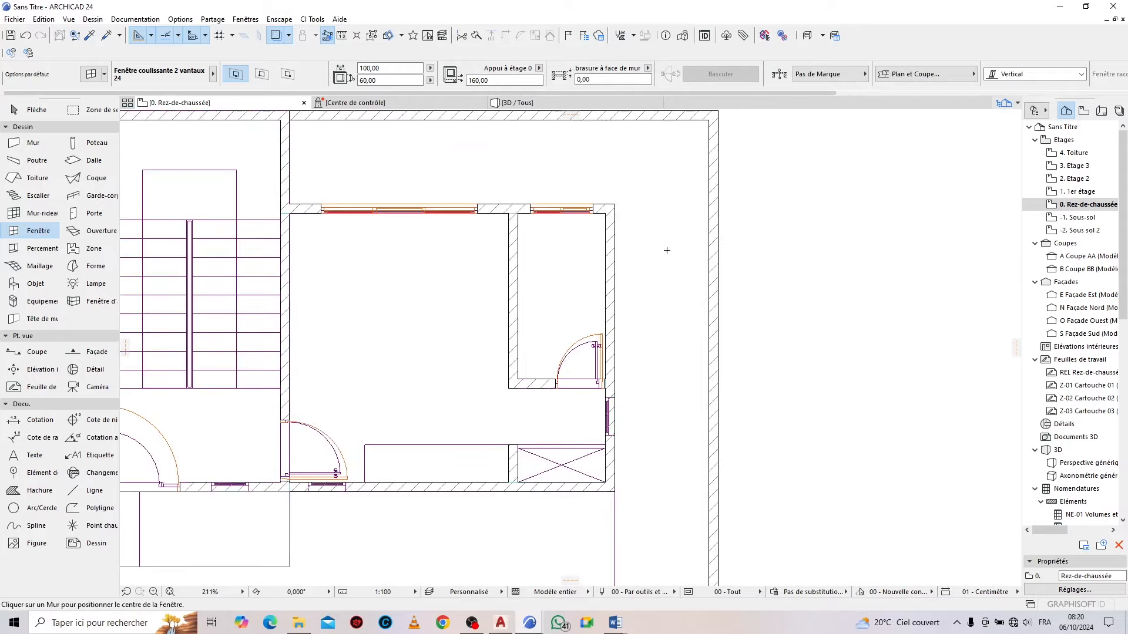
{"action": "scroll", "coordinate": [611, 223], "scroll_direction": "down", "scroll_amount": 2}
Switch to the R_TUTO_2 and R_TUTO_1 renders in the photo viewer and examine the windows beside the ground-floor entrance door
{"action": "scroll", "coordinate": [449, 399], "scroll_direction": "up", "scroll_amount": 5}
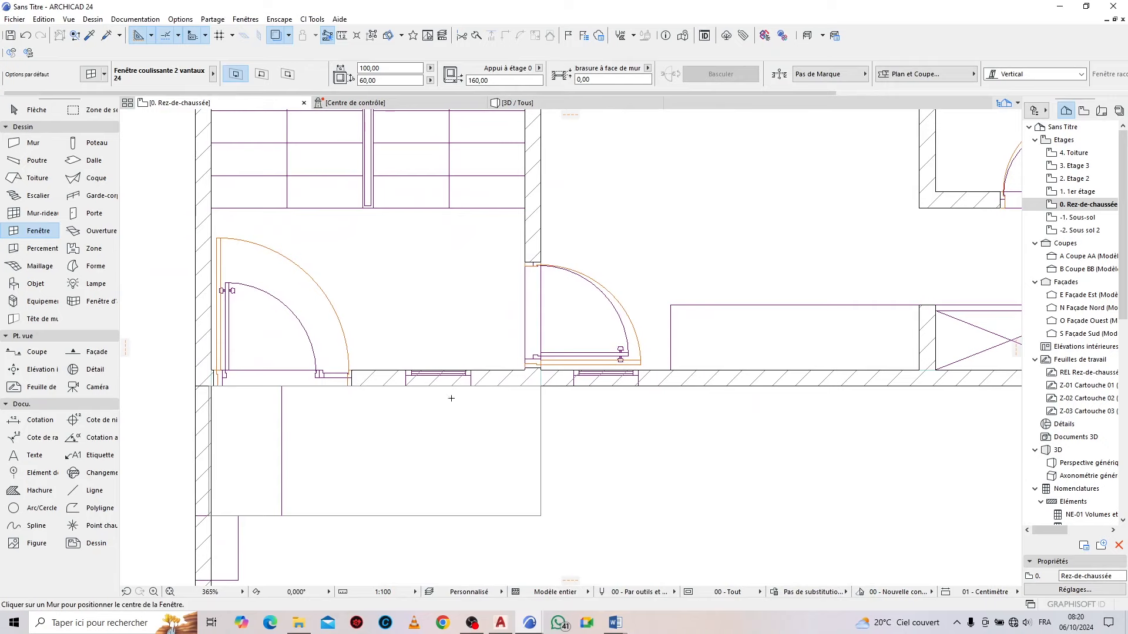
{"action": "scroll", "coordinate": [451, 399], "scroll_direction": "up", "scroll_amount": 5}
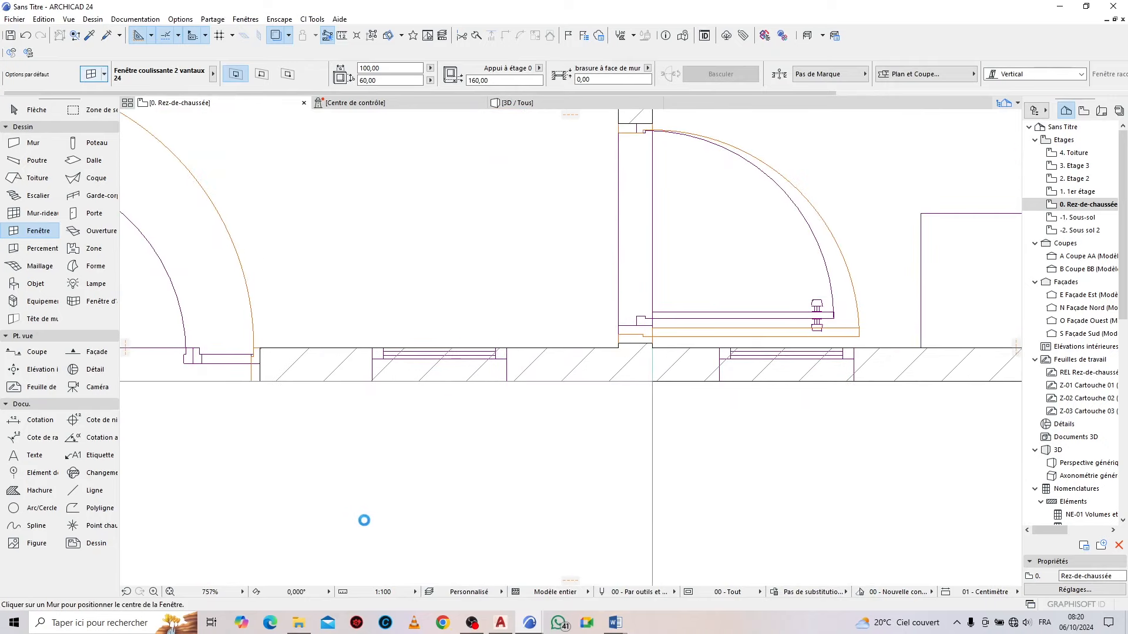
{"action": "left_click", "coordinate": [298, 622]}
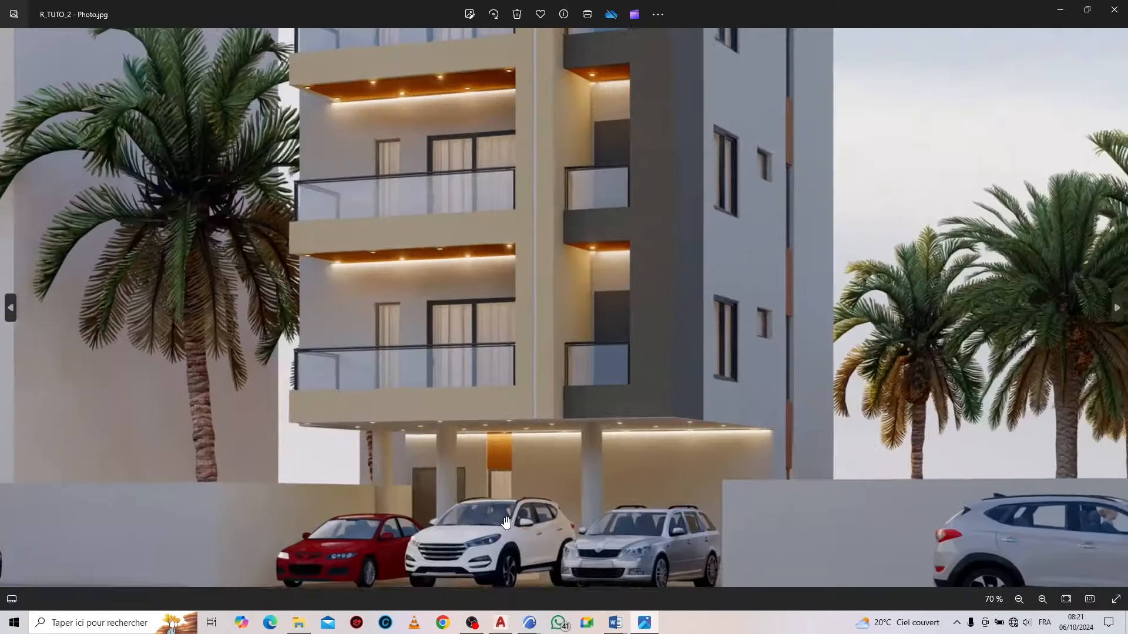
{"action": "scroll", "coordinate": [506, 522], "scroll_direction": "up", "scroll_amount": 8}
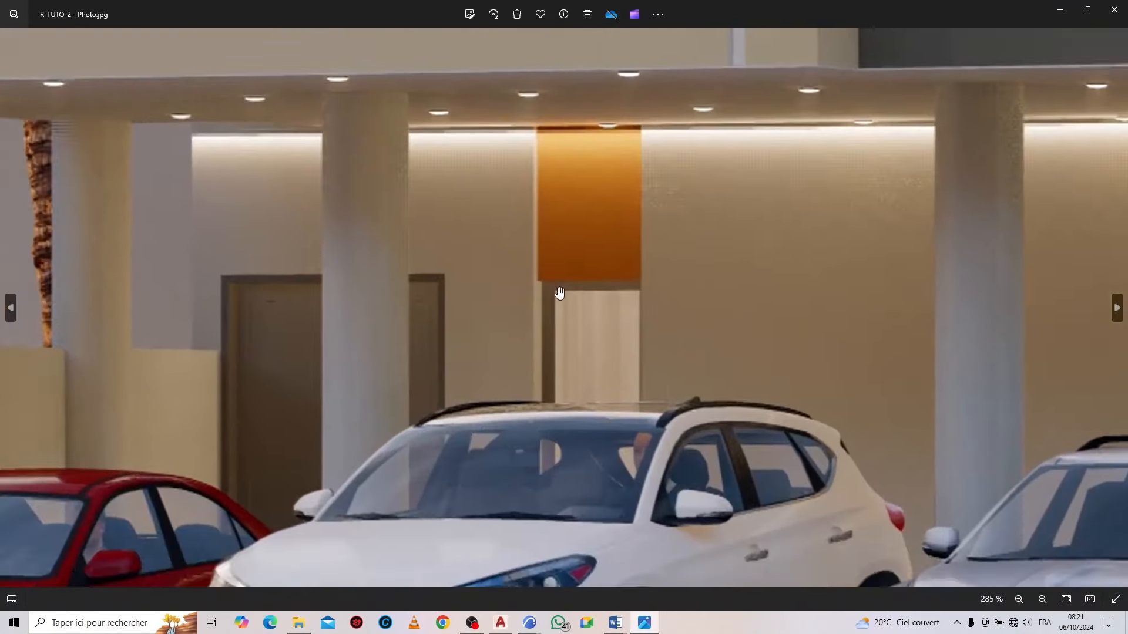
{"action": "scroll", "coordinate": [488, 285], "scroll_direction": "down", "scroll_amount": 6}
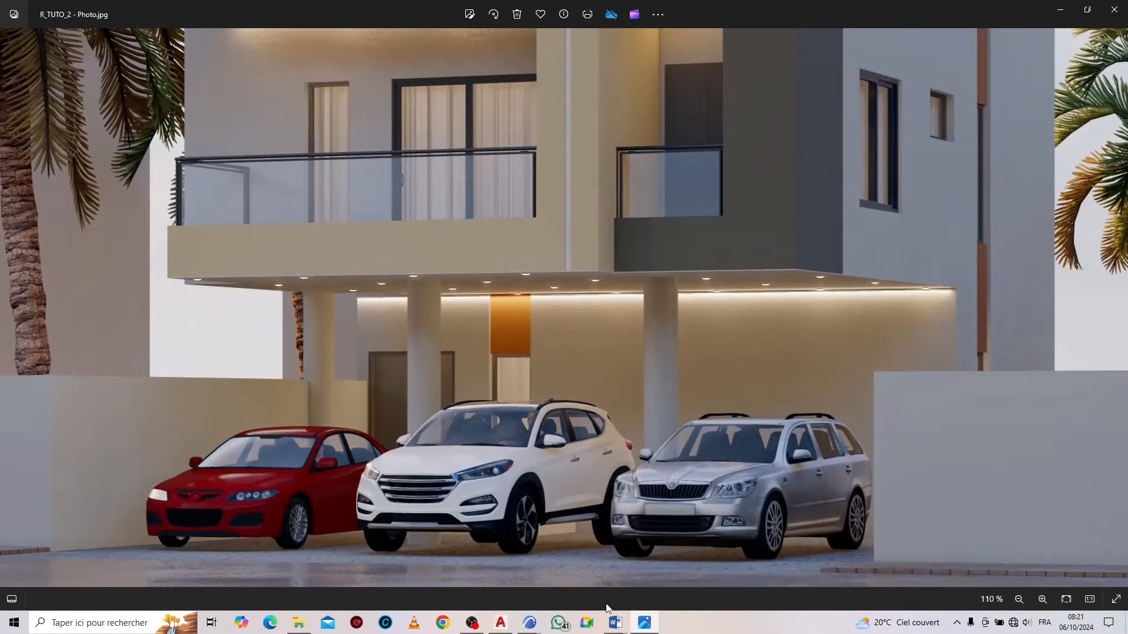
{"action": "scroll", "coordinate": [617, 245], "scroll_direction": "down", "scroll_amount": 5}
{"action": "left_click", "coordinate": [11, 311]}
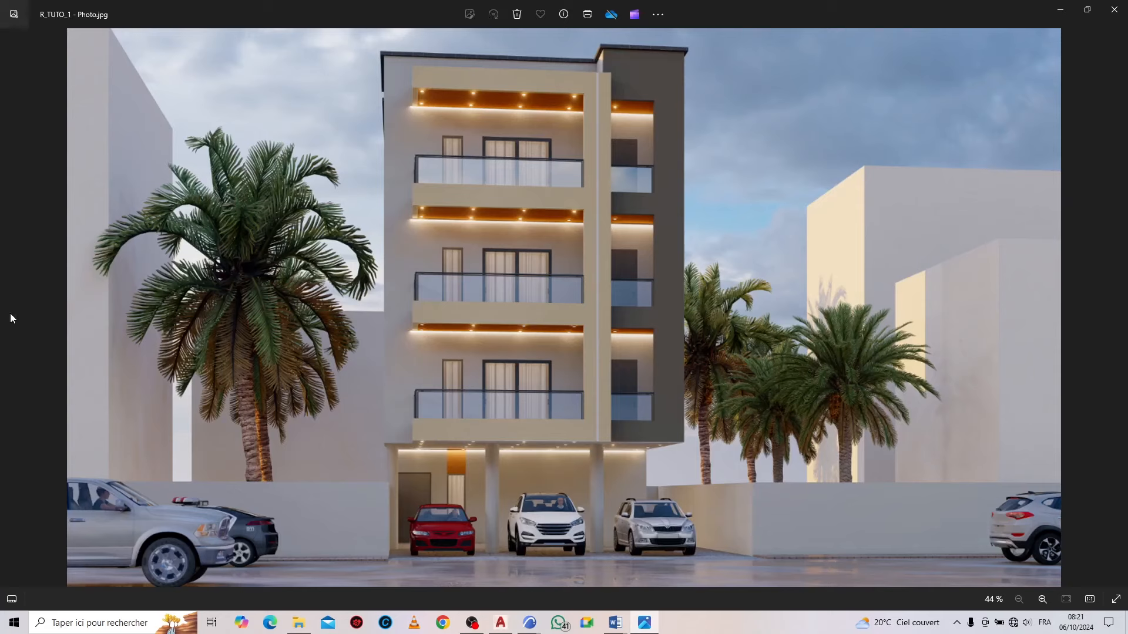
Examine the narrow window beside the ground-floor entrance door up close in the R_TUTO_1 render
{"action": "scroll", "coordinate": [510, 561], "scroll_direction": "up", "scroll_amount": 5}
{"action": "scroll", "coordinate": [510, 561], "scroll_direction": "up", "scroll_amount": 2}
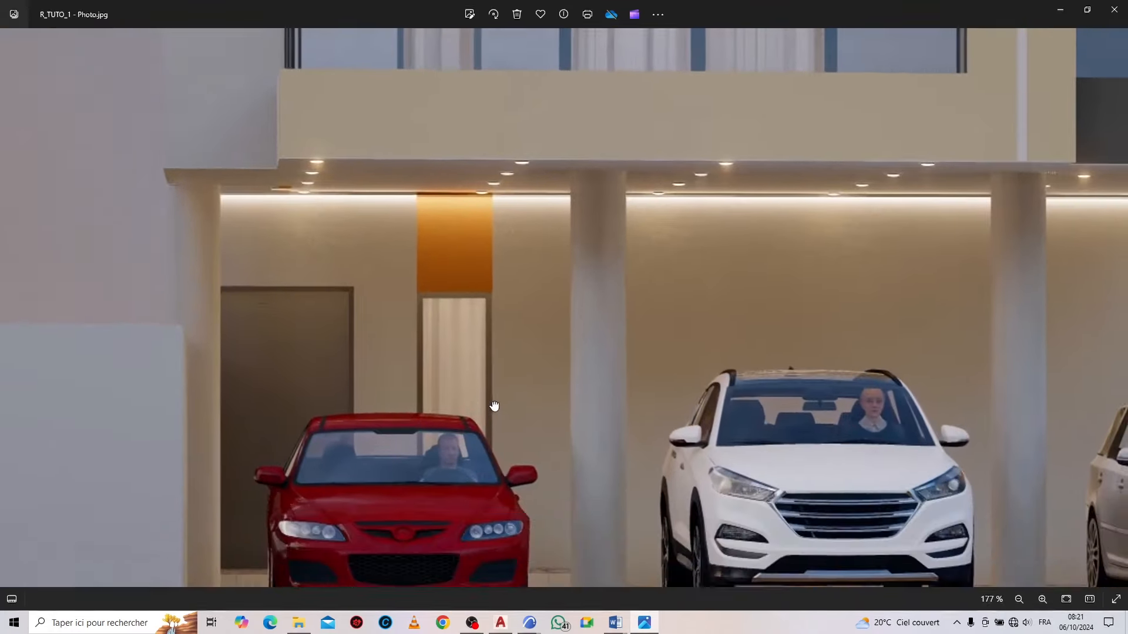
{"action": "left_click_drag", "start_coordinate": [416, 303], "coordinate": [418, 318]}
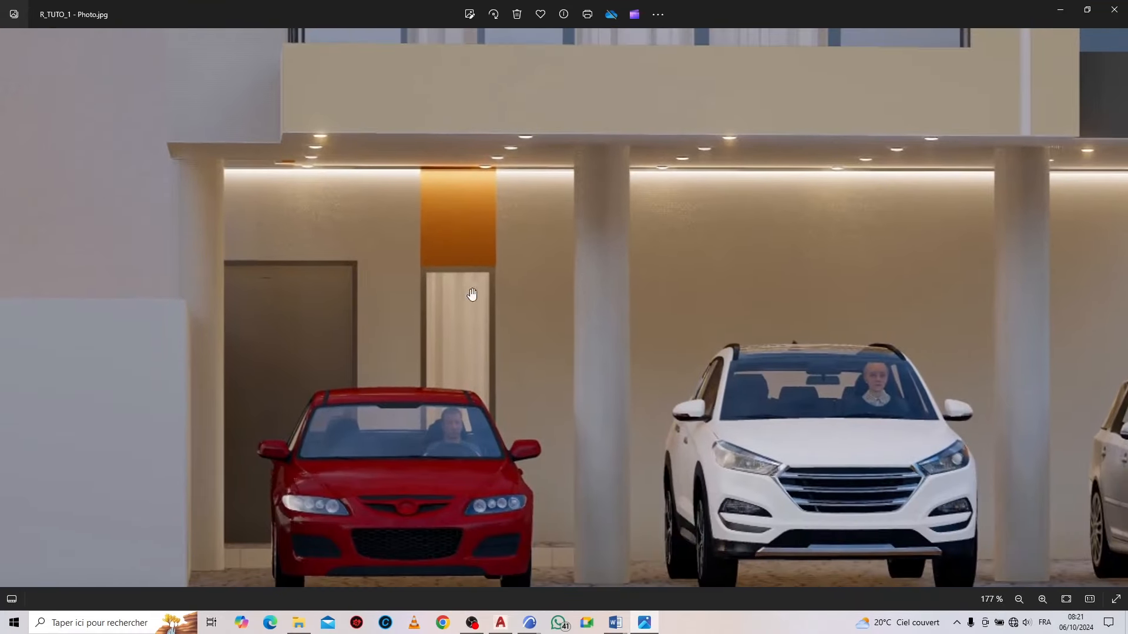
Switch back to ARCHICAD and choose the basic single window Fenêtre 24 as default, 60 cm wide, 180 cm high, with a 40 cm sill height
{"action": "mouse_move", "coordinate": [532, 621]}
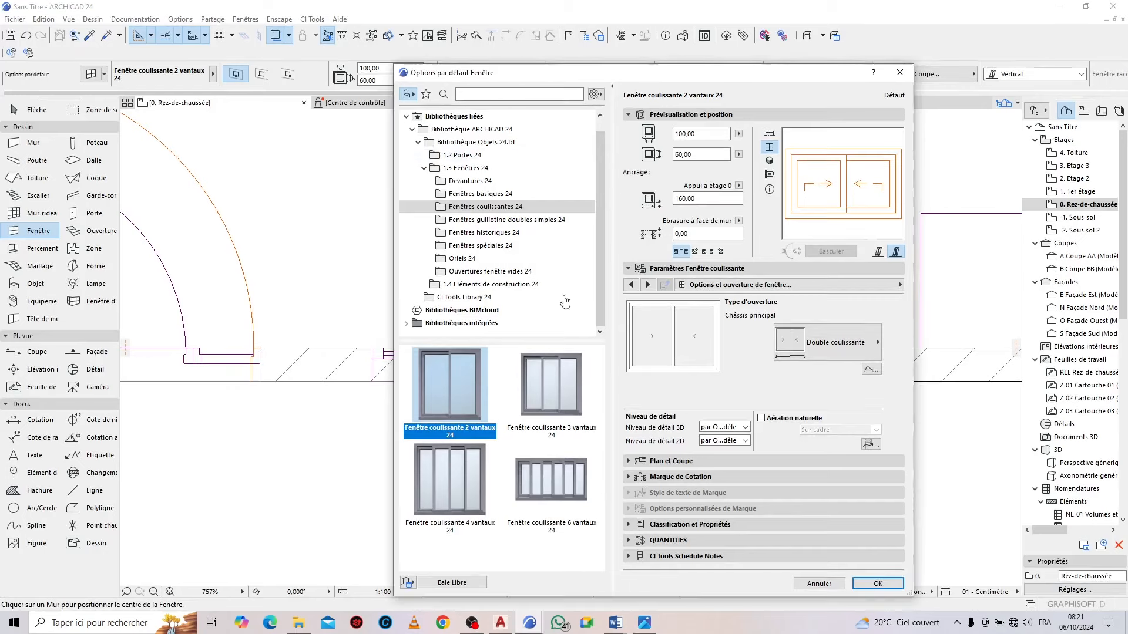
{"action": "left_click", "coordinate": [567, 578]}
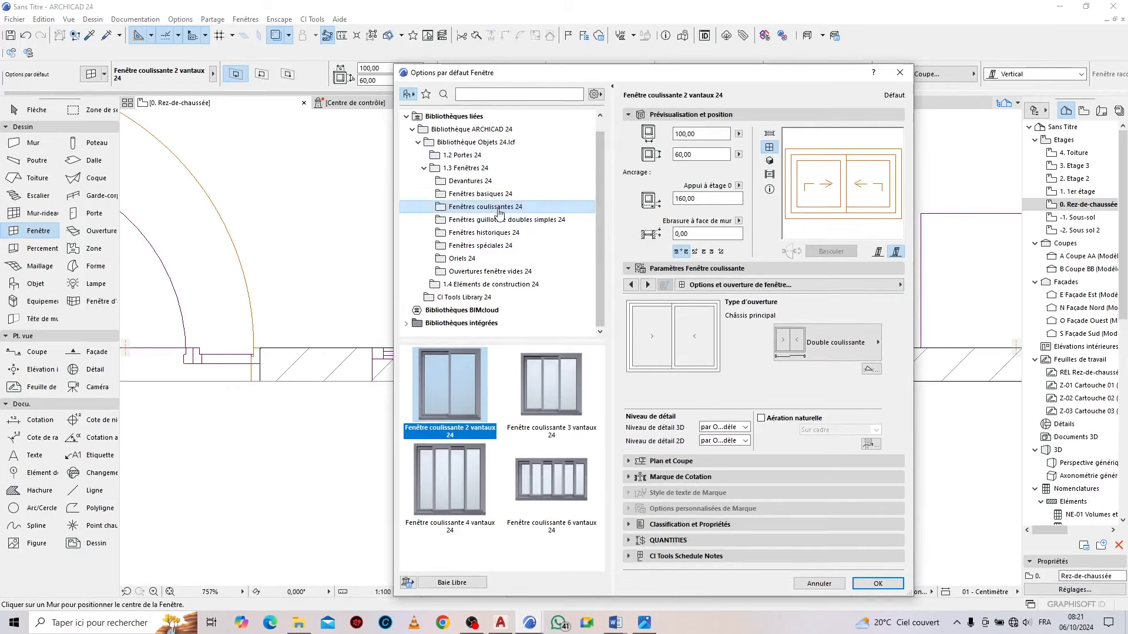
{"action": "left_click", "coordinate": [478, 194]}
{"action": "left_click", "coordinate": [459, 390]}
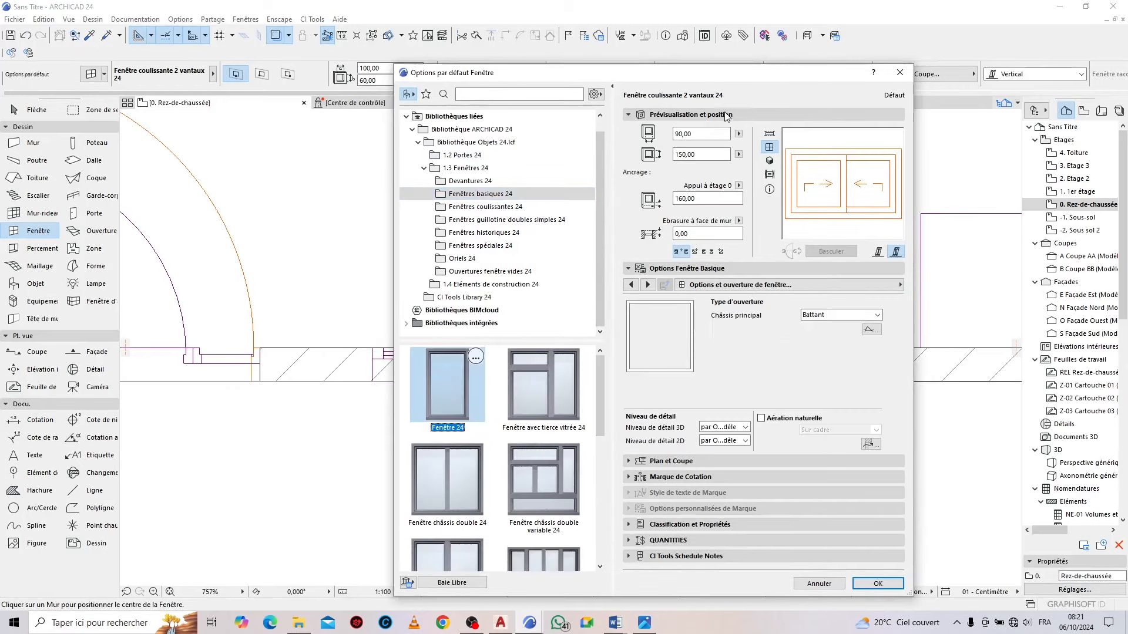
{"action": "type", "text": "6"}
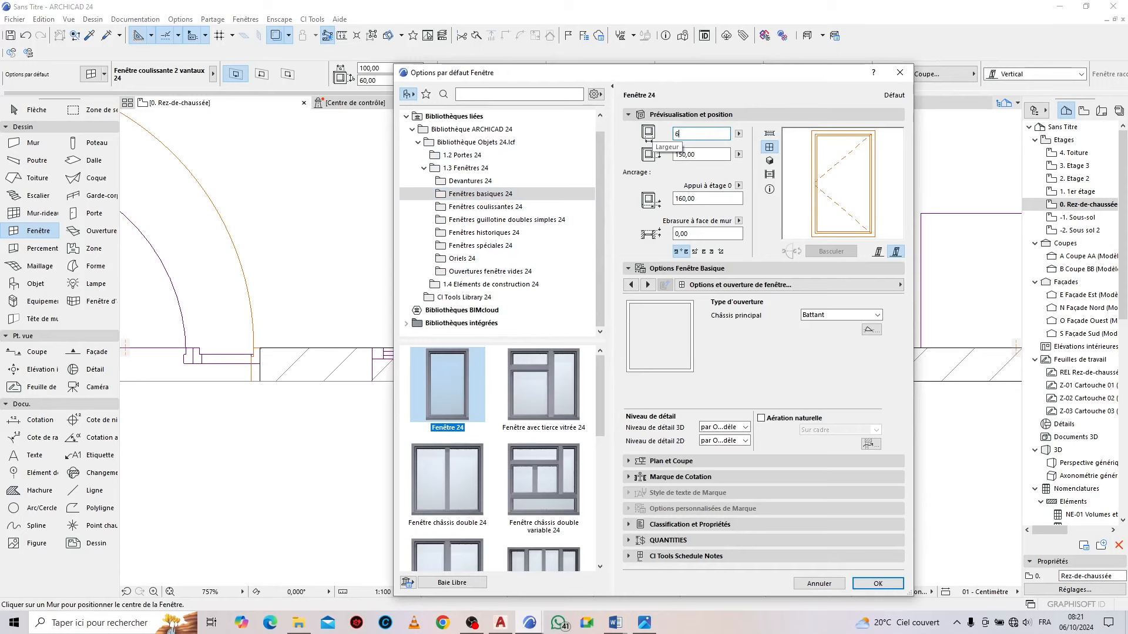
{"action": "left_click_drag", "start_coordinate": [703, 155], "coordinate": [661, 151]}
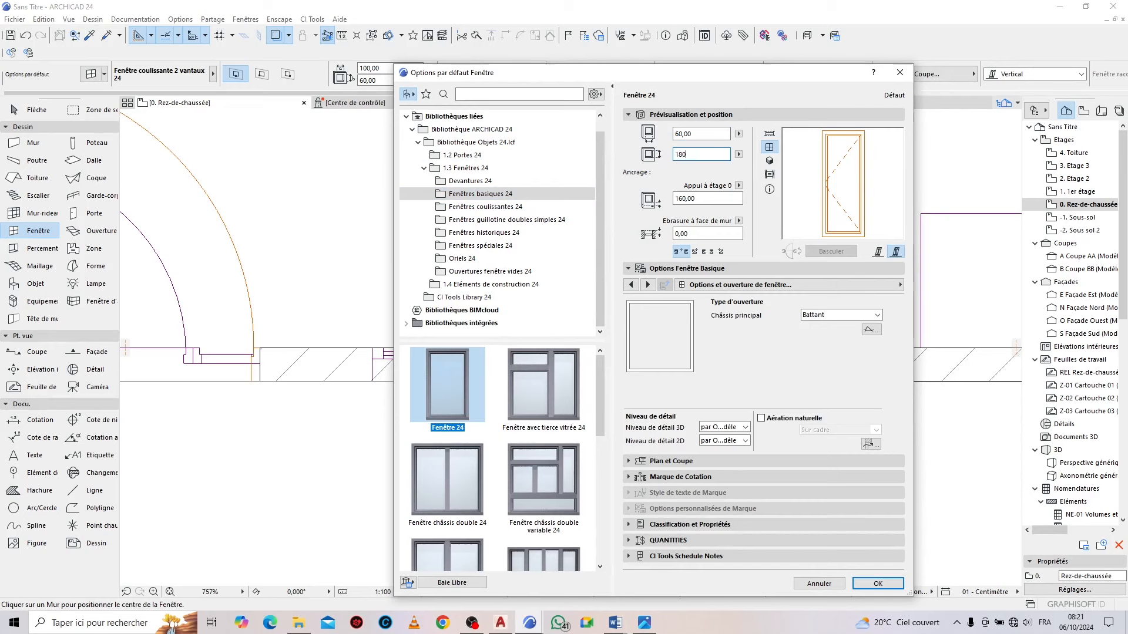
{"action": "type", "text": "180"}
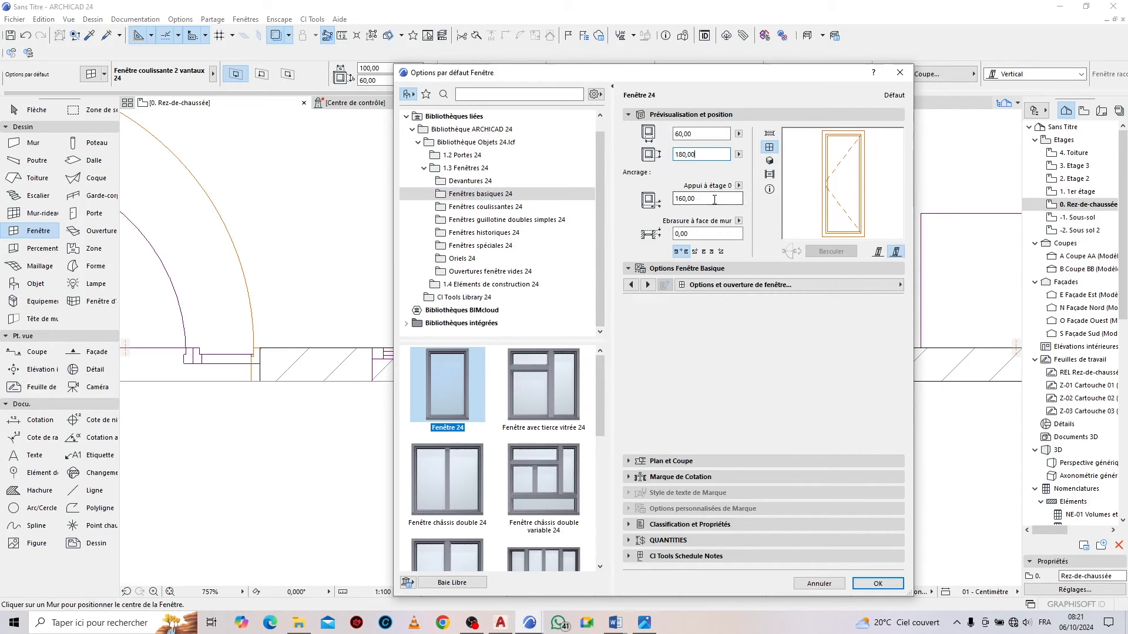
{"action": "left_click", "coordinate": [713, 198]}
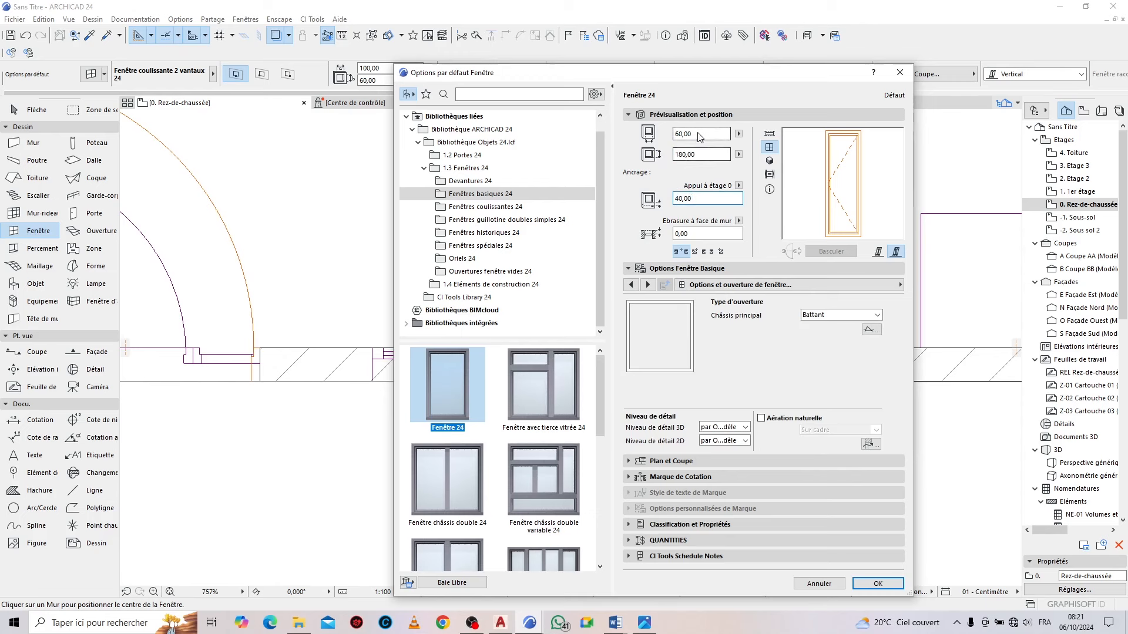
Override the model view options for the window's 3D projections, turn off its opening line, and accept the default window settings
{"action": "left_click", "coordinate": [831, 285]}
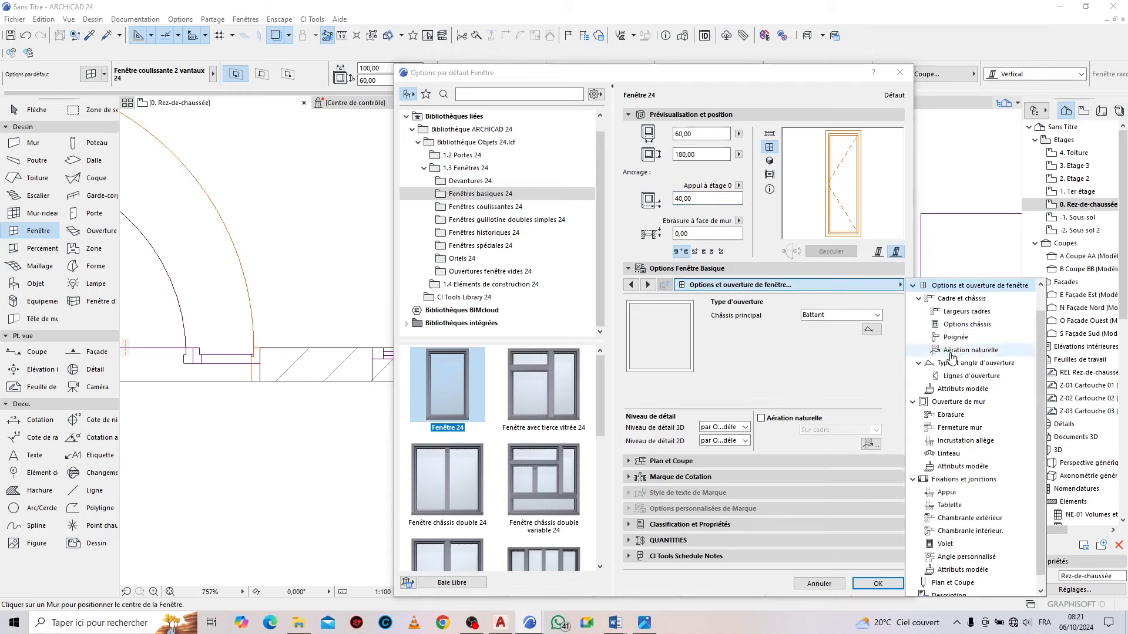
{"action": "left_click", "coordinate": [969, 378]}
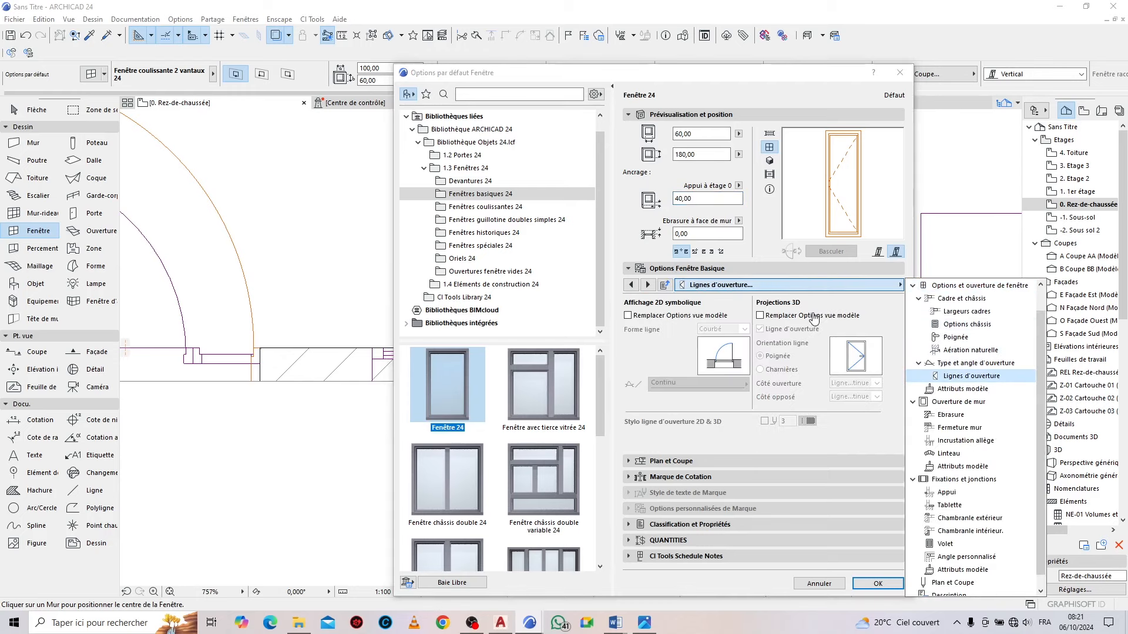
{"action": "left_click", "coordinate": [760, 316]}
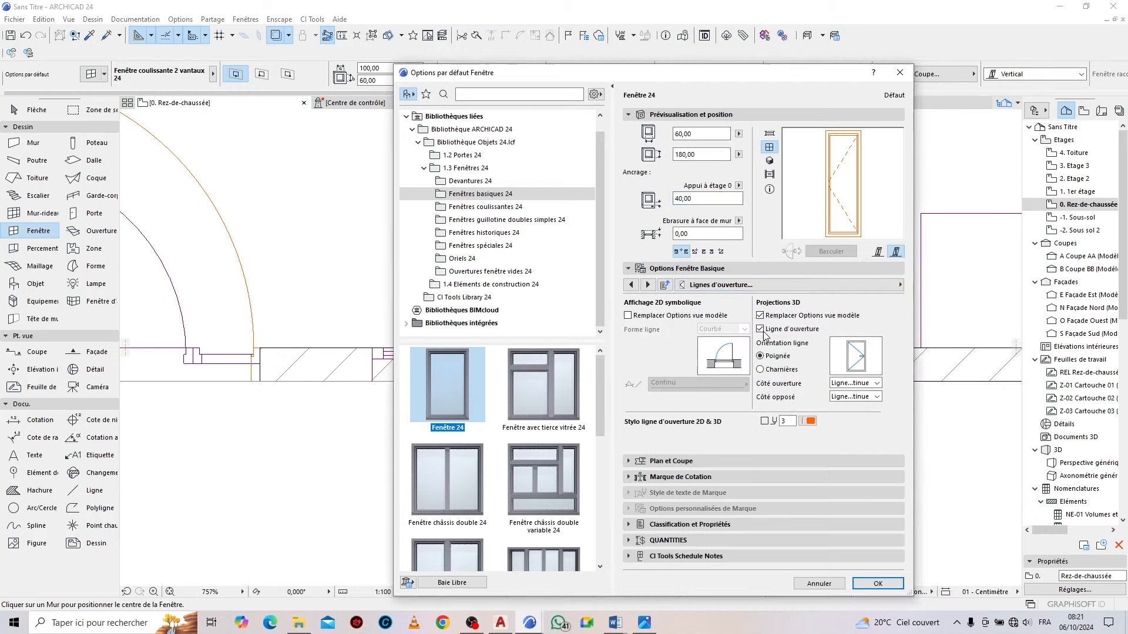
{"action": "left_click", "coordinate": [878, 583]}
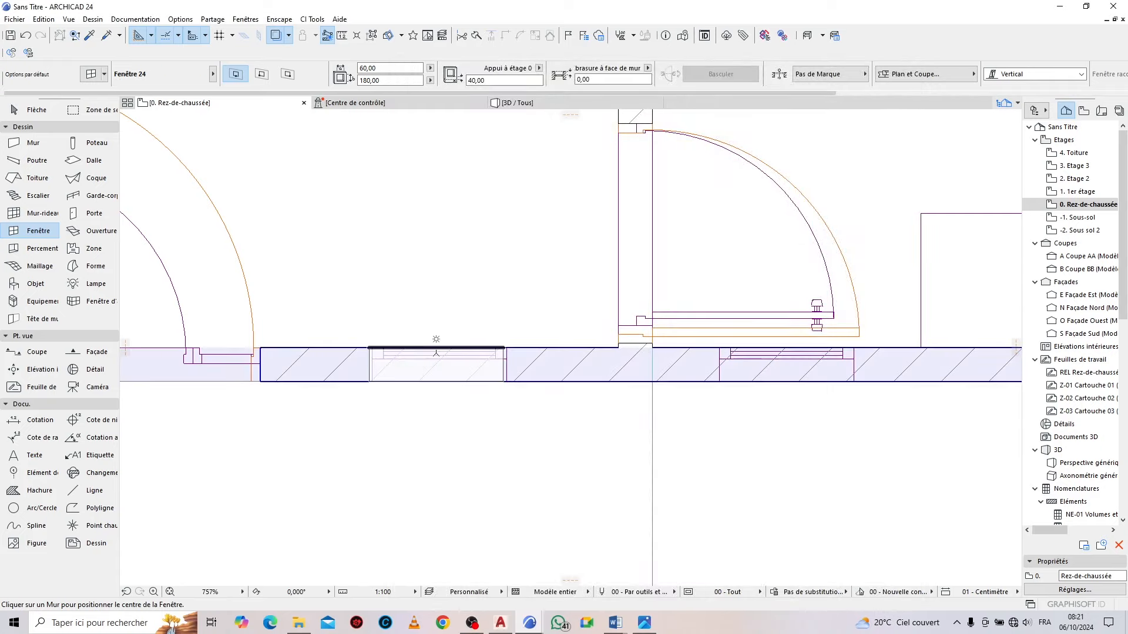
Place two 60 cm windows in the front wall, centred on the traced windows on either side of the inner partition
{"action": "left_click", "coordinate": [439, 341]}
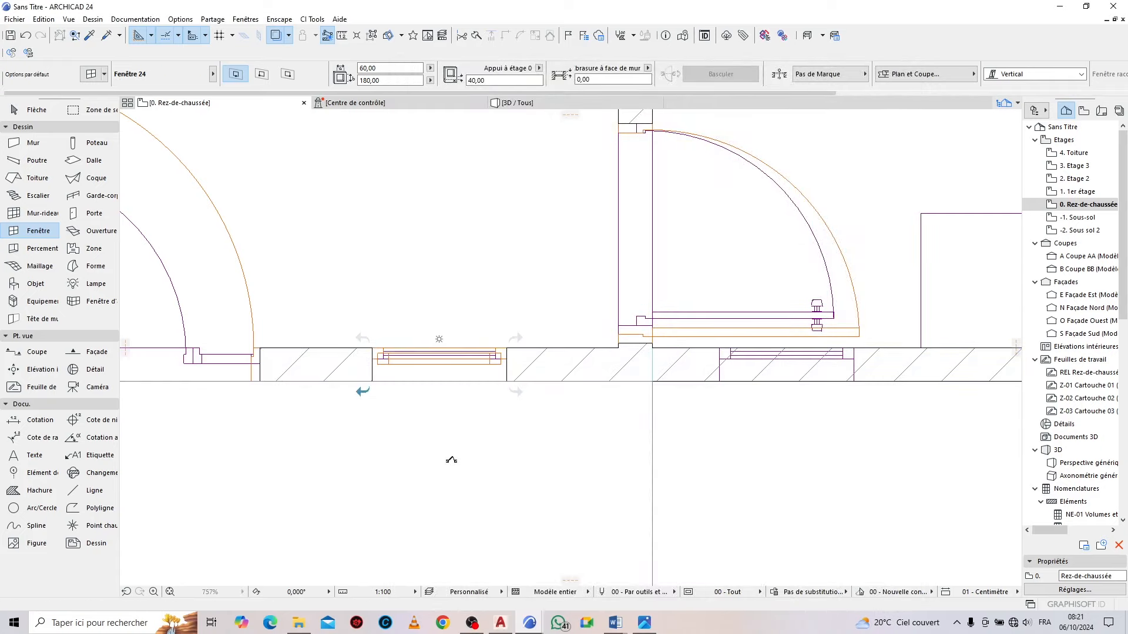
{"action": "scroll", "coordinate": [294, 372], "scroll_direction": "down", "scroll_amount": 4}
{"action": "scroll", "coordinate": [614, 392], "scroll_direction": "up", "scroll_amount": 3}
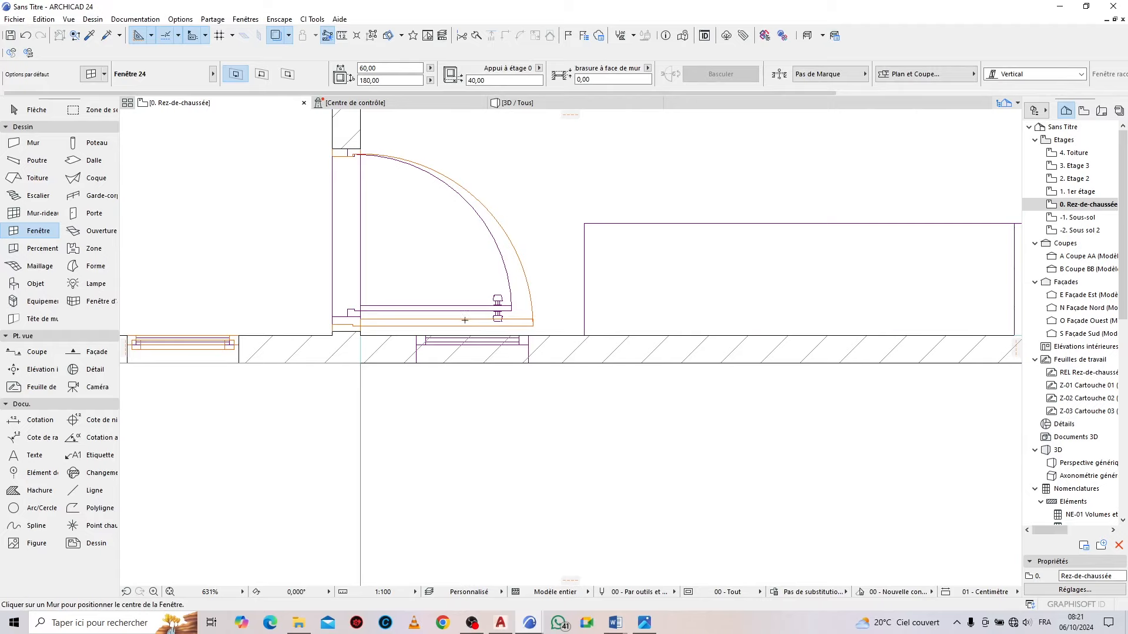
{"action": "left_click", "coordinate": [473, 332]}
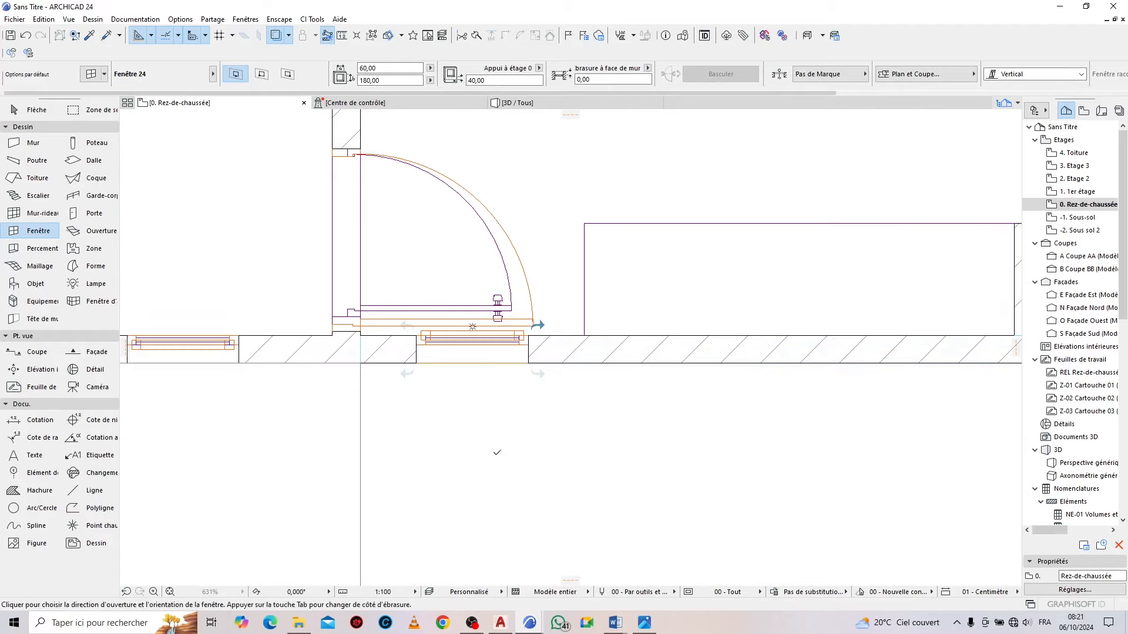
{"action": "scroll", "coordinate": [366, 355], "scroll_direction": "down", "scroll_amount": 3}
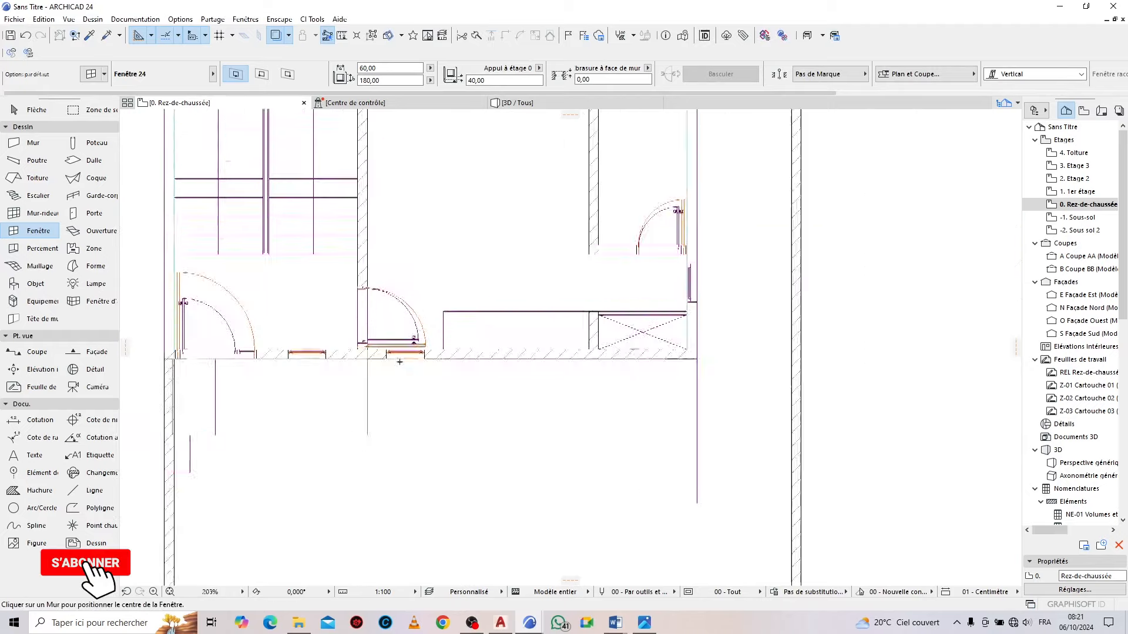
Place a 60 cm window in the right-hand side wall of the plan, centred on the traced window above the crossed shaft
{"action": "scroll", "coordinate": [635, 311], "scroll_direction": "up", "scroll_amount": 4}
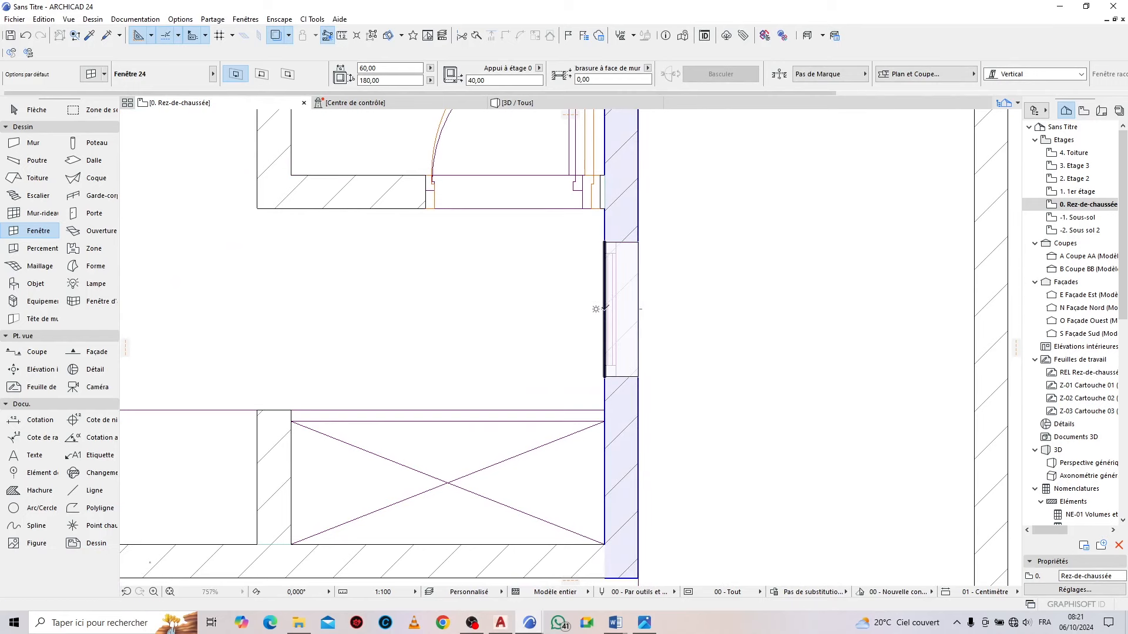
{"action": "left_click", "coordinate": [636, 315]}
{"action": "left_click", "coordinate": [768, 293]}
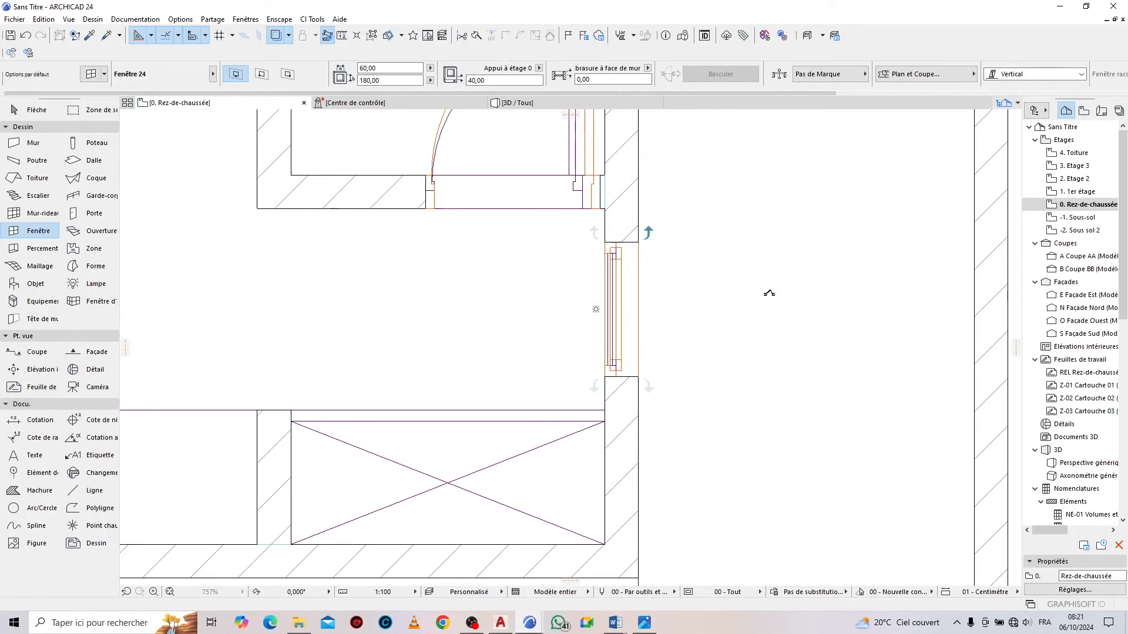
Open the 3D view and compare the front façade's narrow windows with the R_TUTO_1 render in the photo viewer
{"action": "left_click", "coordinate": [535, 104]}
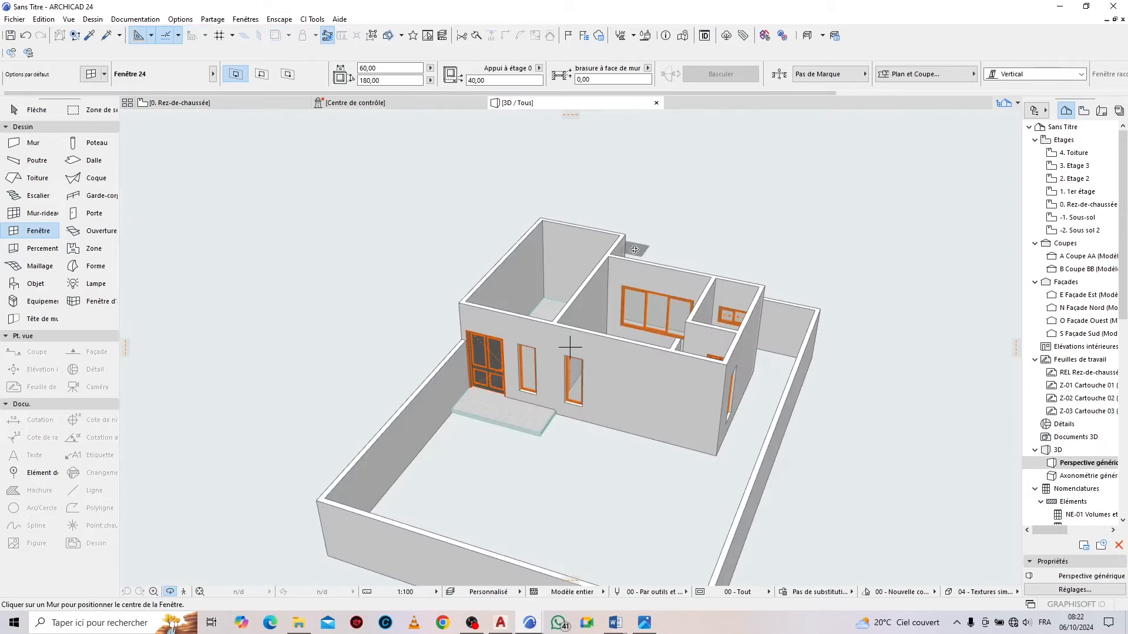
{"action": "scroll", "coordinate": [644, 307], "scroll_direction": "down", "scroll_amount": 3}
{"action": "middle_click_drag", "start_coordinate": [639, 390], "coordinate": [685, 393], "text": "shift"}
{"action": "scroll", "coordinate": [604, 390], "scroll_direction": "up", "scroll_amount": 5}
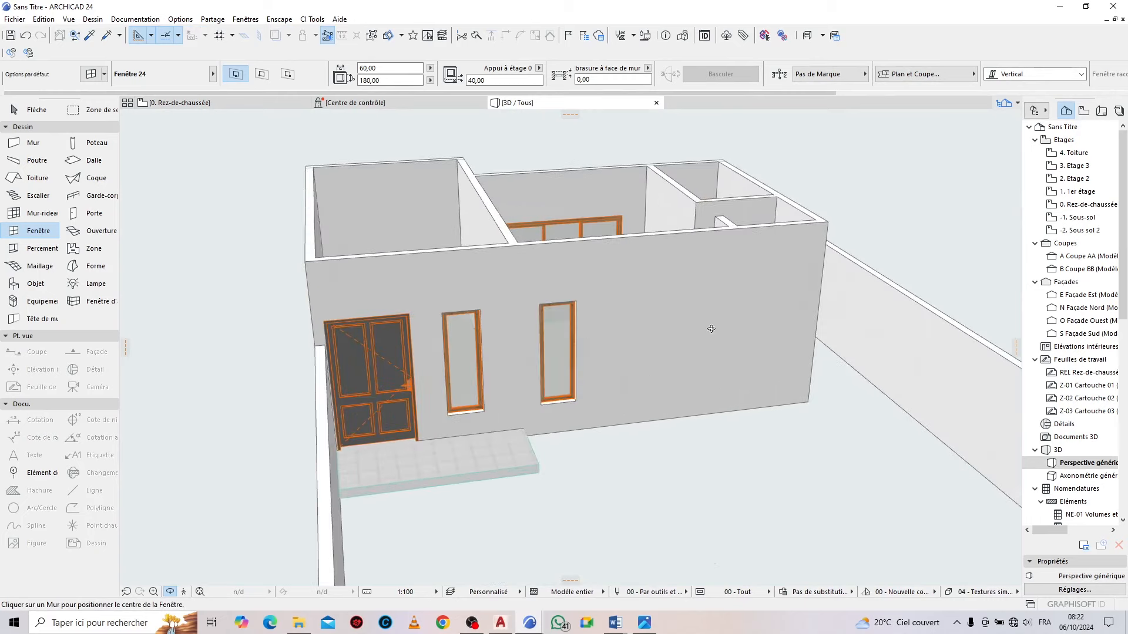
{"action": "middle_click_drag", "start_coordinate": [710, 329], "coordinate": [636, 451], "text": "shift"}
{"action": "key", "text": "alt+Tab"}
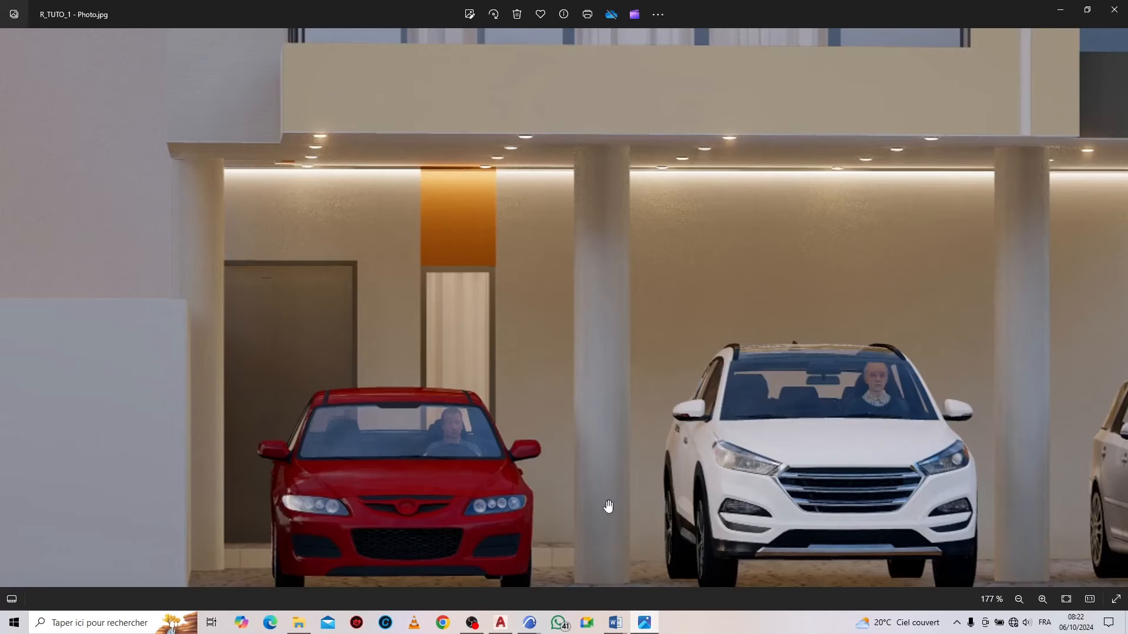
{"action": "scroll", "coordinate": [491, 372], "scroll_direction": "down", "scroll_amount": 6}
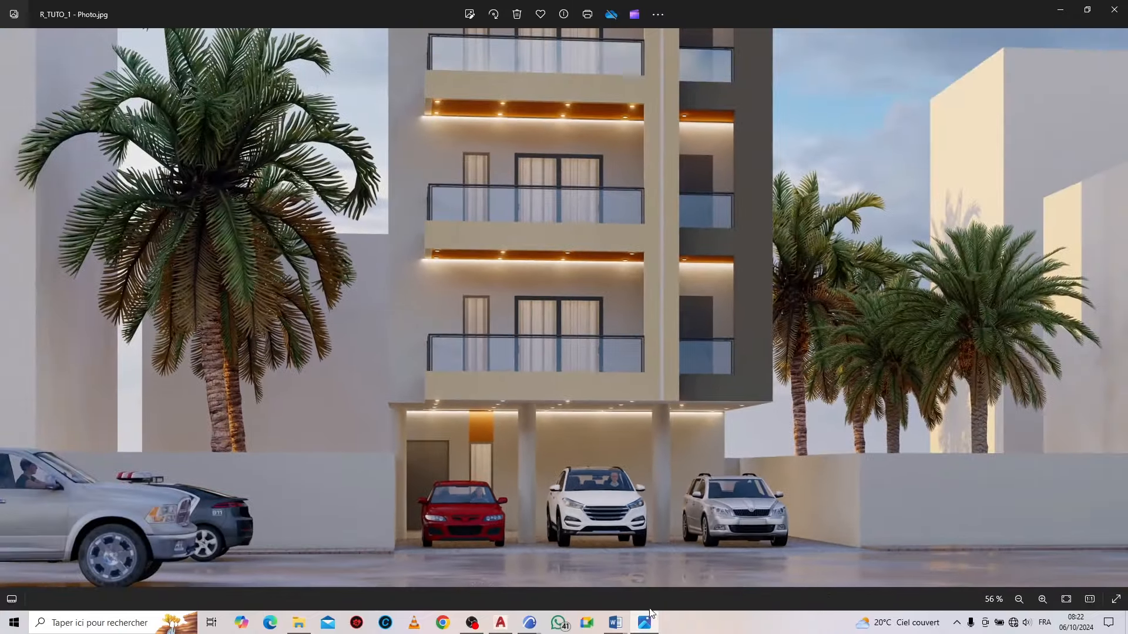
{"action": "left_click", "coordinate": [646, 622]}
Inspect the ground-floor rooms, doors and windows in 3D from above and from the front
{"action": "scroll", "coordinate": [572, 287], "scroll_direction": "down", "scroll_amount": 3}
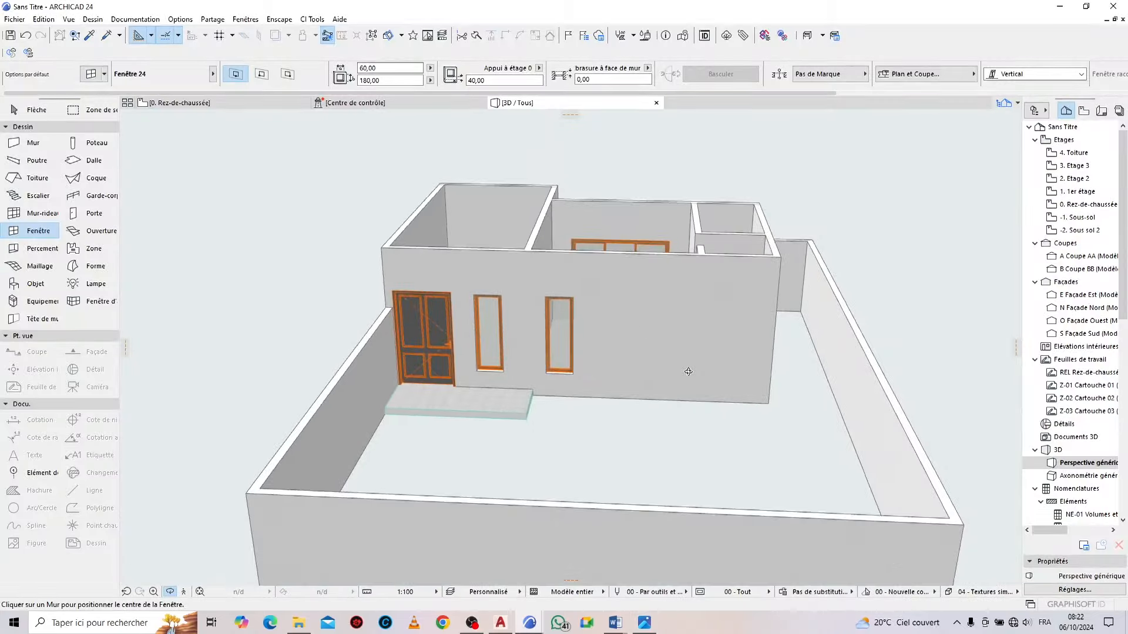
{"action": "left_click_drag", "start_coordinate": [690, 370], "coordinate": [881, 371]}
{"action": "left_click_drag", "start_coordinate": [576, 394], "coordinate": [822, 429]}
{"action": "middle_click_drag", "start_coordinate": [572, 417], "coordinate": [420, 269], "text": "shift"}
{"action": "scroll", "coordinate": [640, 285], "scroll_direction": "down", "scroll_amount": 4}
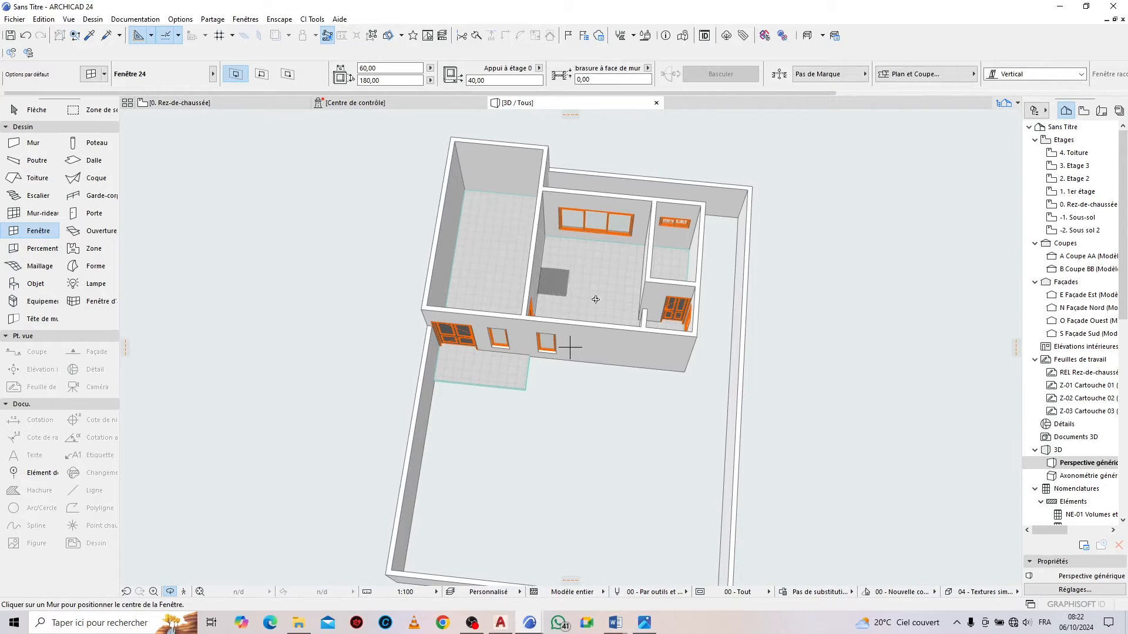
{"action": "scroll", "coordinate": [541, 247], "scroll_direction": "up", "scroll_amount": 4}
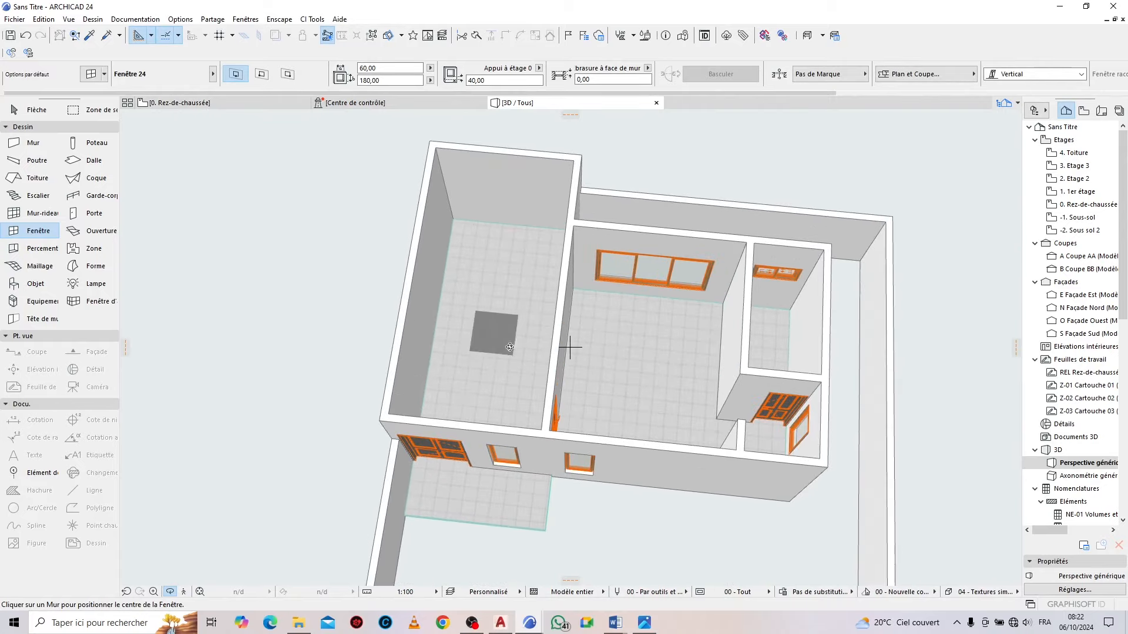
{"action": "middle_click_drag", "start_coordinate": [520, 294], "coordinate": [286, 178], "text": "shift"}
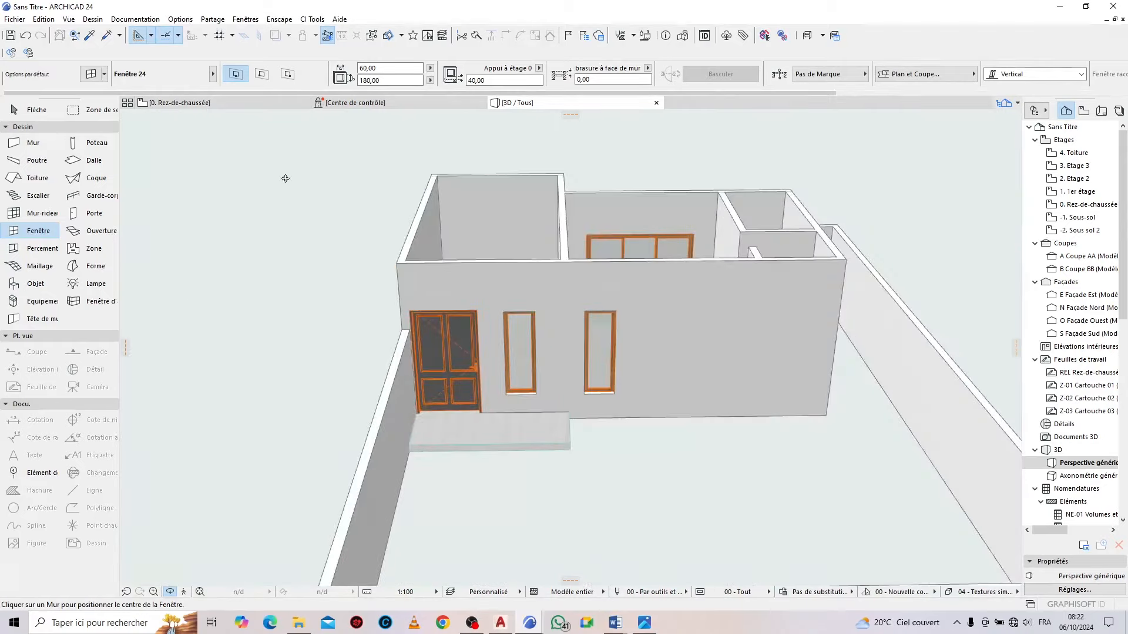
Return to the Rez-de-chaussée plan and measure the traced staircase from the base of its flight at the outer wall
{"action": "left_click", "coordinate": [189, 102]}
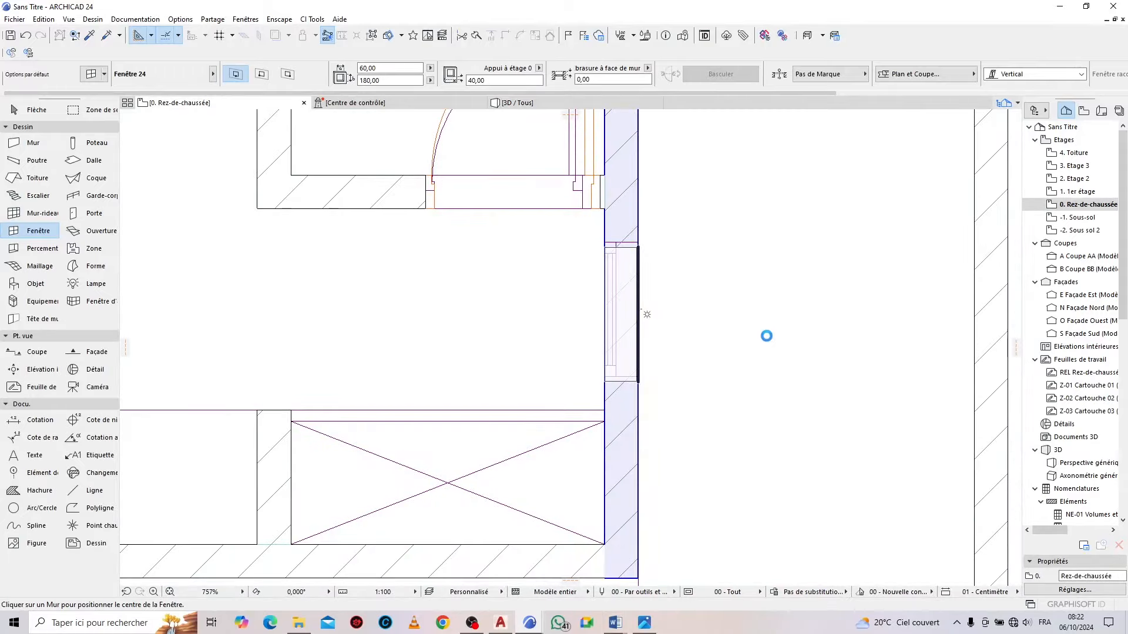
{"action": "key", "text": "Escape"}
{"action": "scroll", "coordinate": [717, 383], "scroll_direction": "down", "scroll_amount": 8}
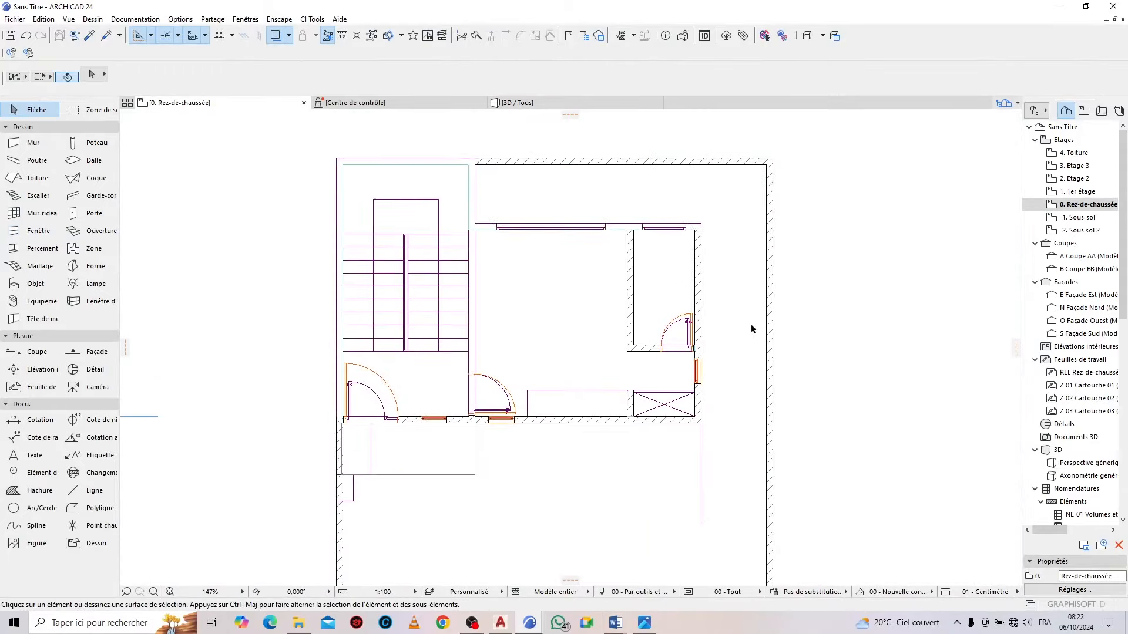
{"action": "scroll", "coordinate": [548, 189], "scroll_direction": "down", "scroll_amount": 3}
{"action": "scroll", "coordinate": [455, 199], "scroll_direction": "up", "scroll_amount": 4}
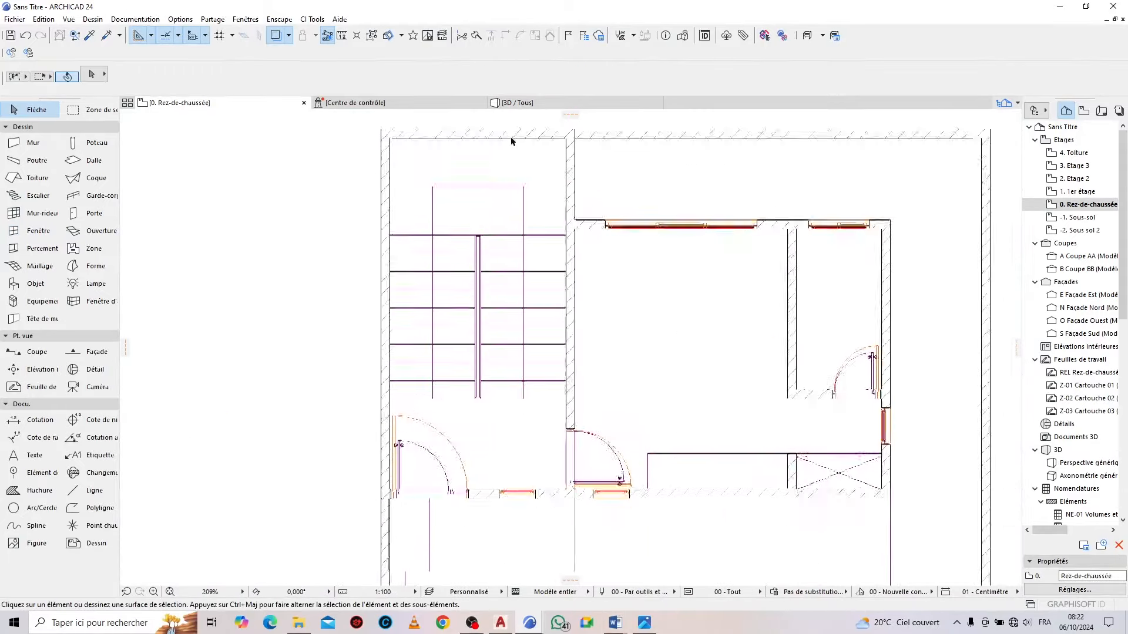
{"action": "left_click", "coordinate": [341, 35]}
{"action": "scroll", "coordinate": [402, 468], "scroll_direction": "up", "scroll_amount": 6}
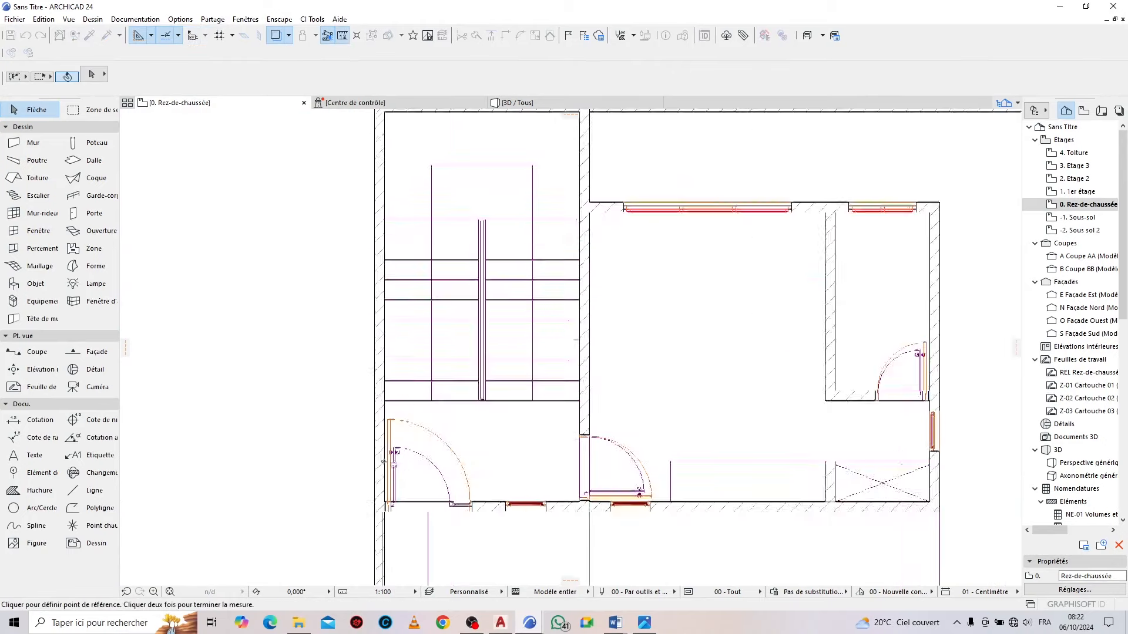
{"action": "left_click", "coordinate": [373, 336]}
{"action": "scroll", "coordinate": [376, 338], "scroll_direction": "down", "scroll_amount": 4}
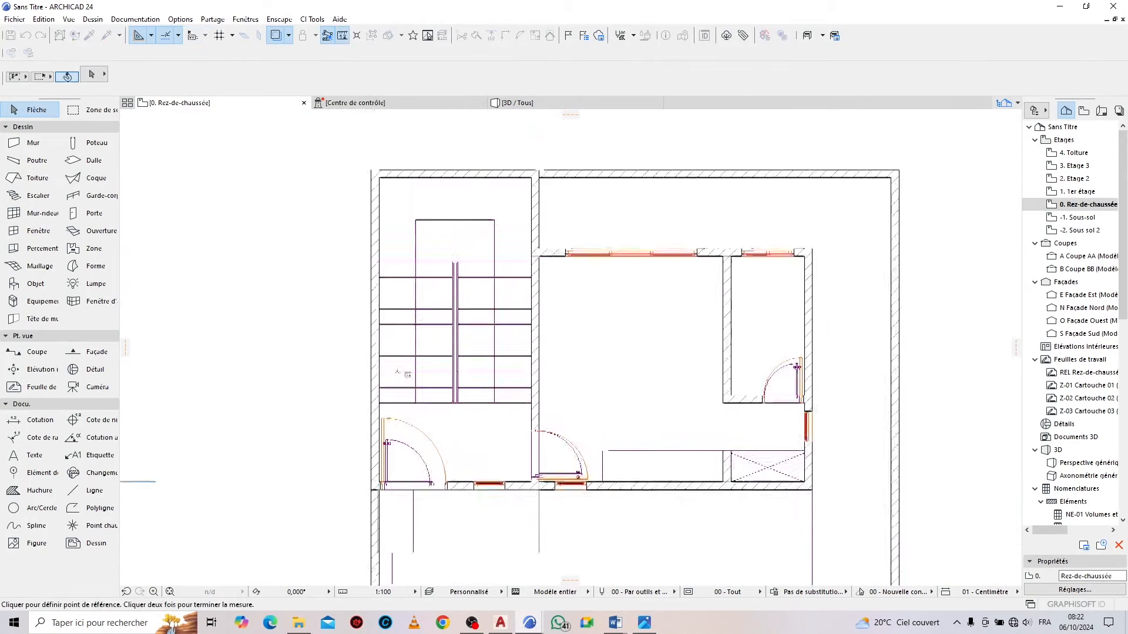
{"action": "scroll", "coordinate": [385, 311], "scroll_direction": "up", "scroll_amount": 3}
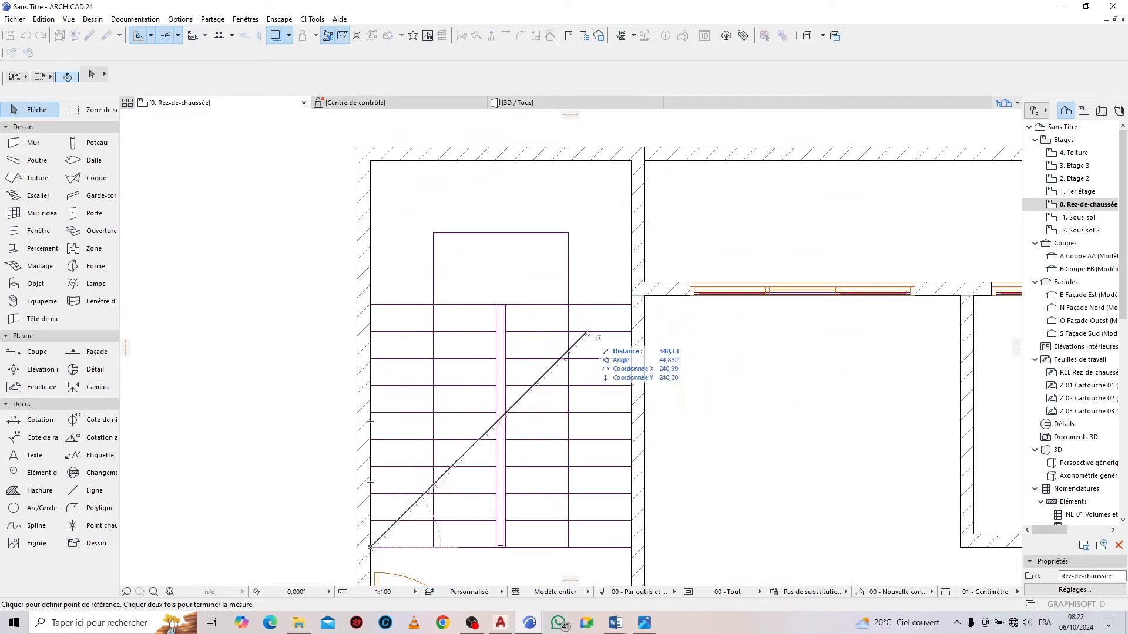
{"action": "key", "text": "Escape"}
Set the default staircase to link to 1. 1er étage, with a 120 cm width and a fixed 25 cm going
{"action": "scroll", "coordinate": [524, 276], "scroll_direction": "down", "scroll_amount": 2}
{"action": "scroll", "coordinate": [510, 291], "scroll_direction": "up", "scroll_amount": 1}
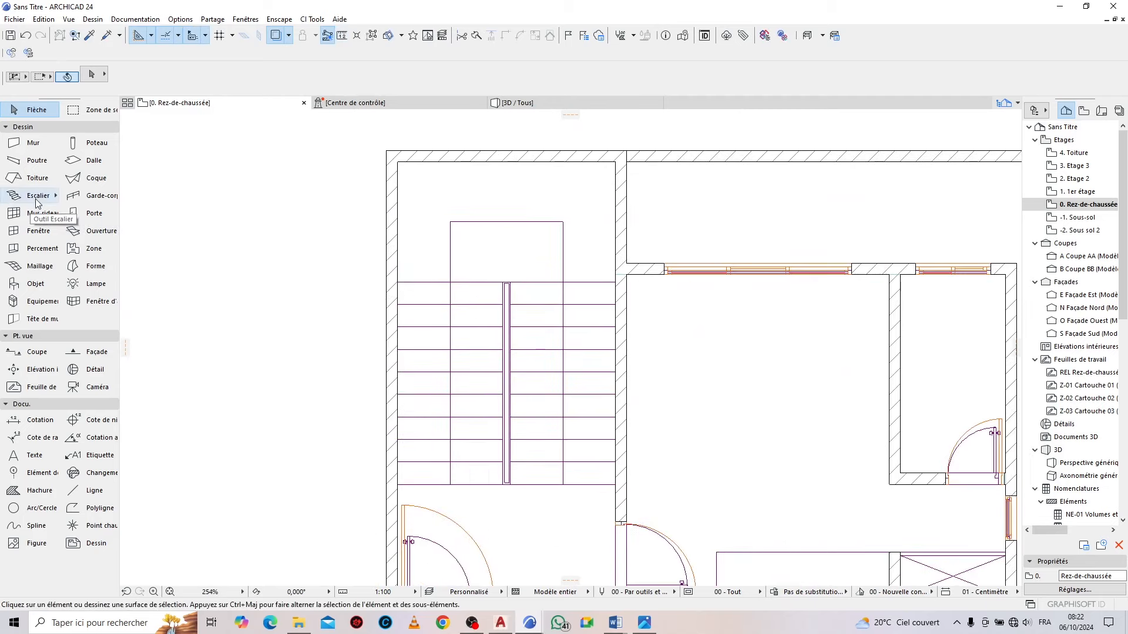
{"action": "left_click", "coordinate": [38, 197]}
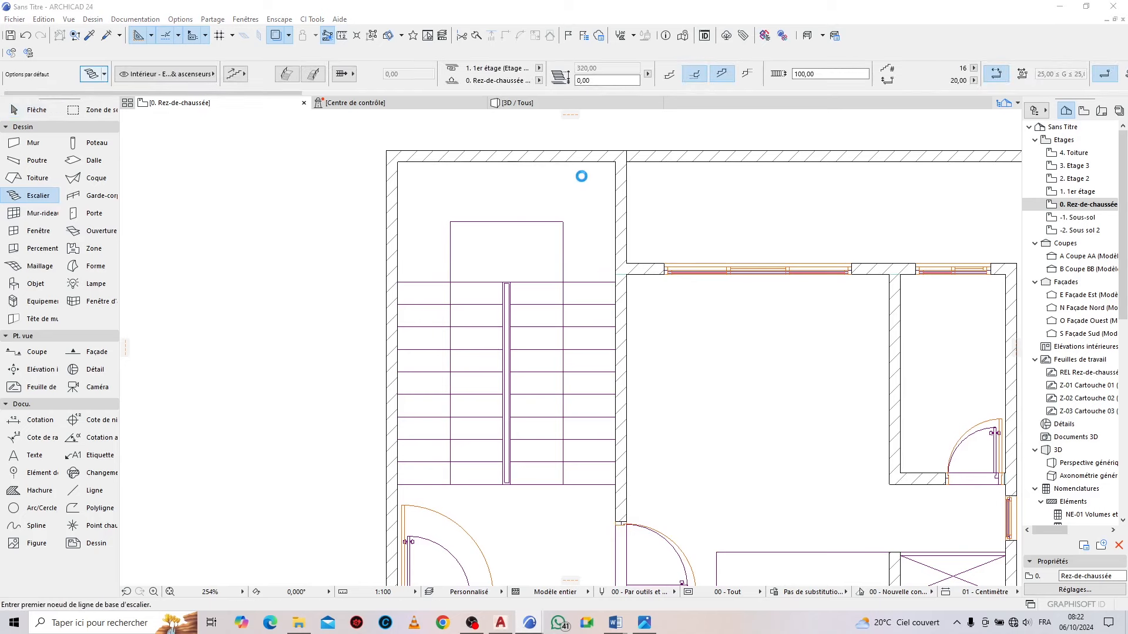
{"action": "left_click", "coordinate": [595, 84]}
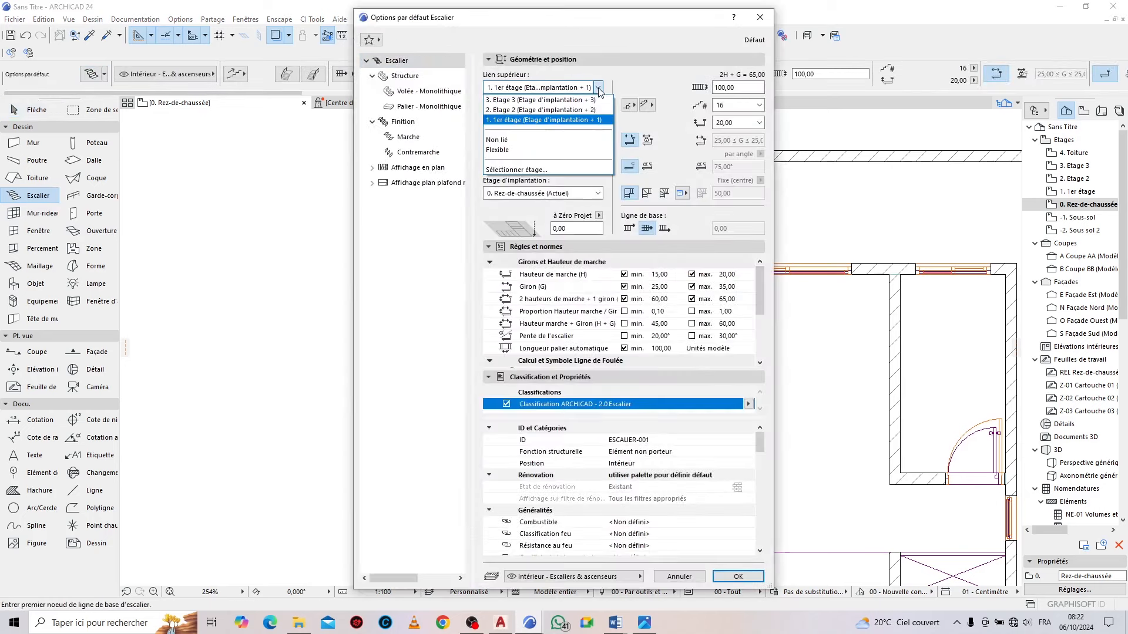
{"action": "left_click", "coordinate": [543, 128]}
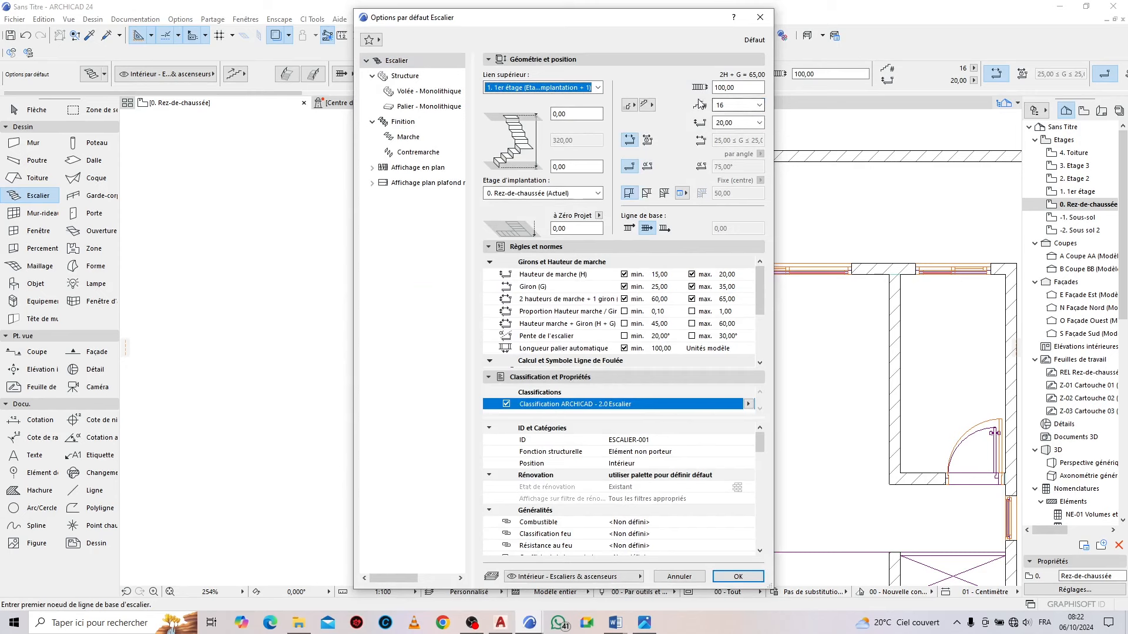
{"action": "left_click", "coordinate": [751, 89]}
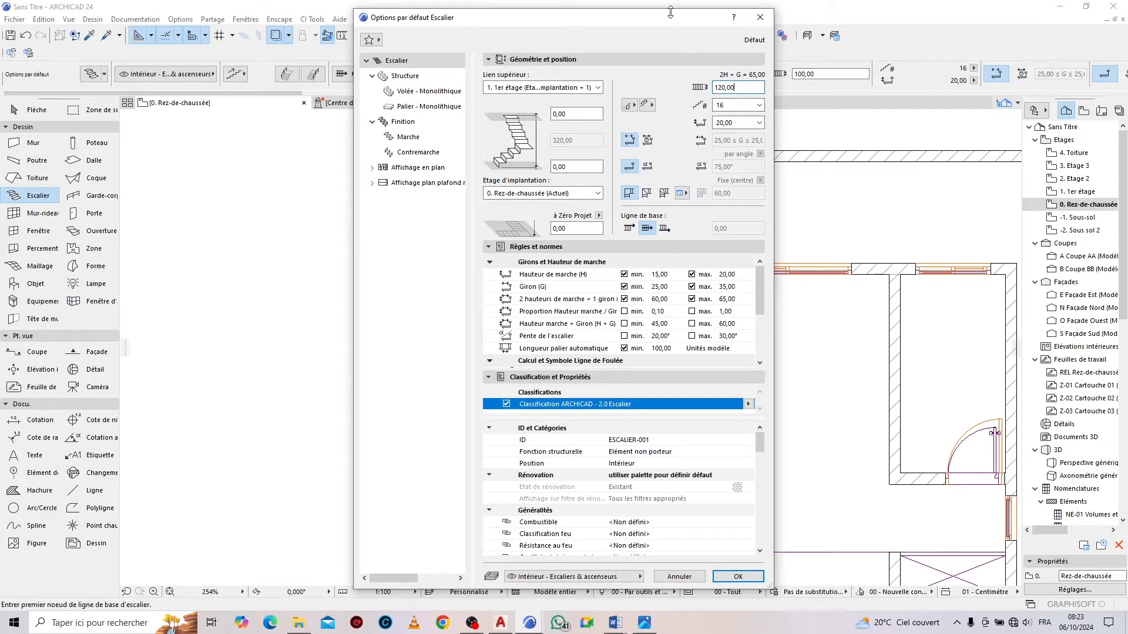
{"action": "left_click_drag", "start_coordinate": [670, 12], "coordinate": [657, 51]}
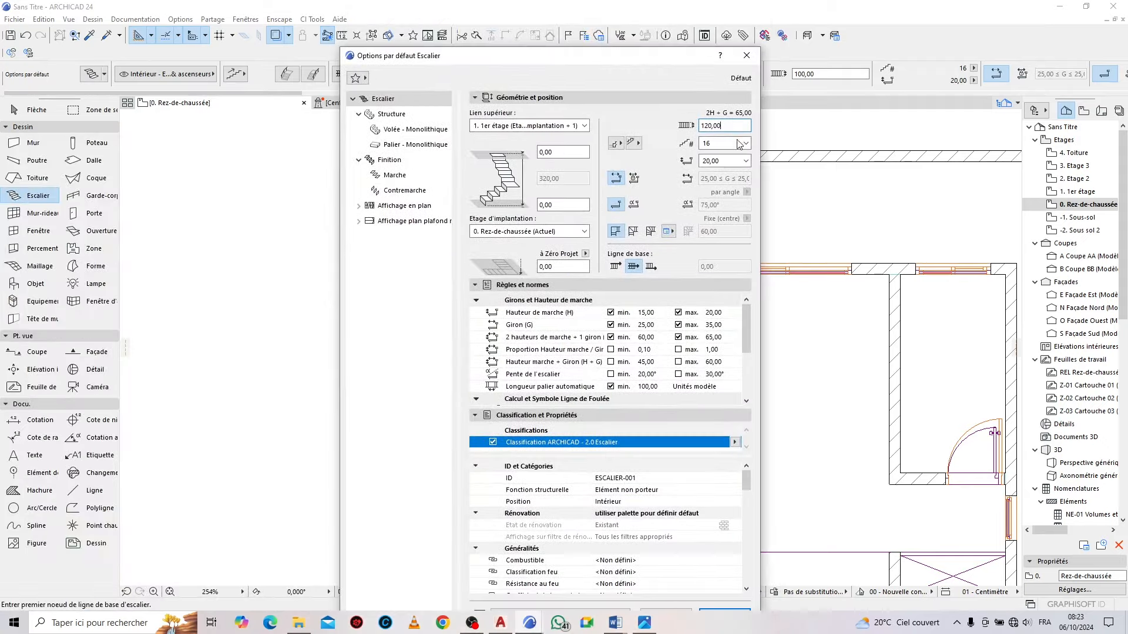
{"action": "left_click", "coordinate": [634, 179]}
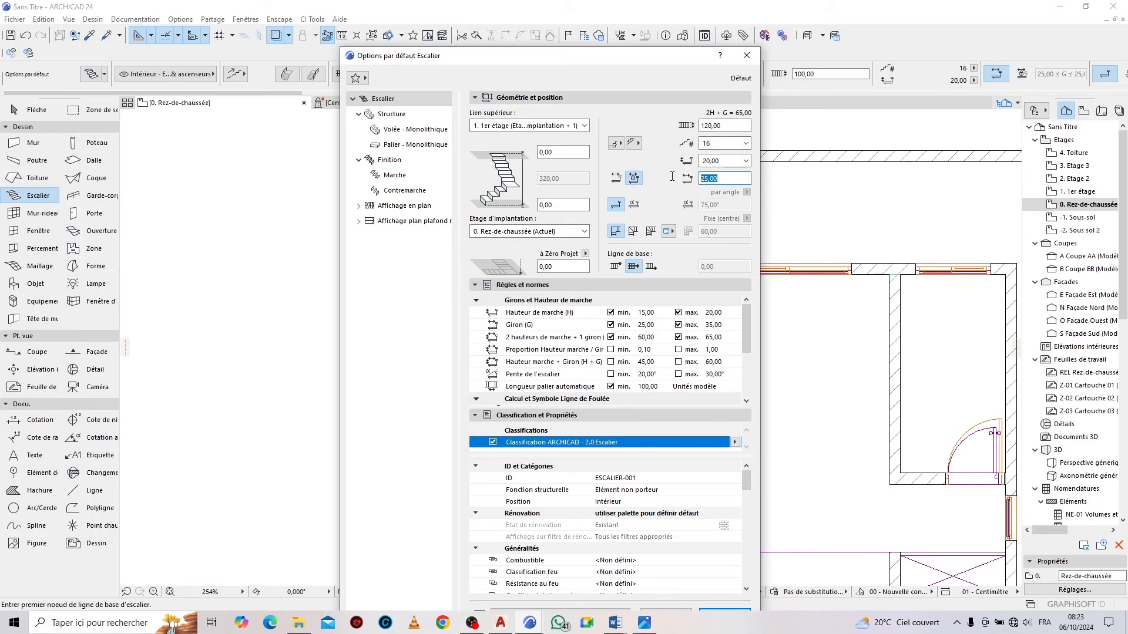
{"action": "key", "text": "Return"}
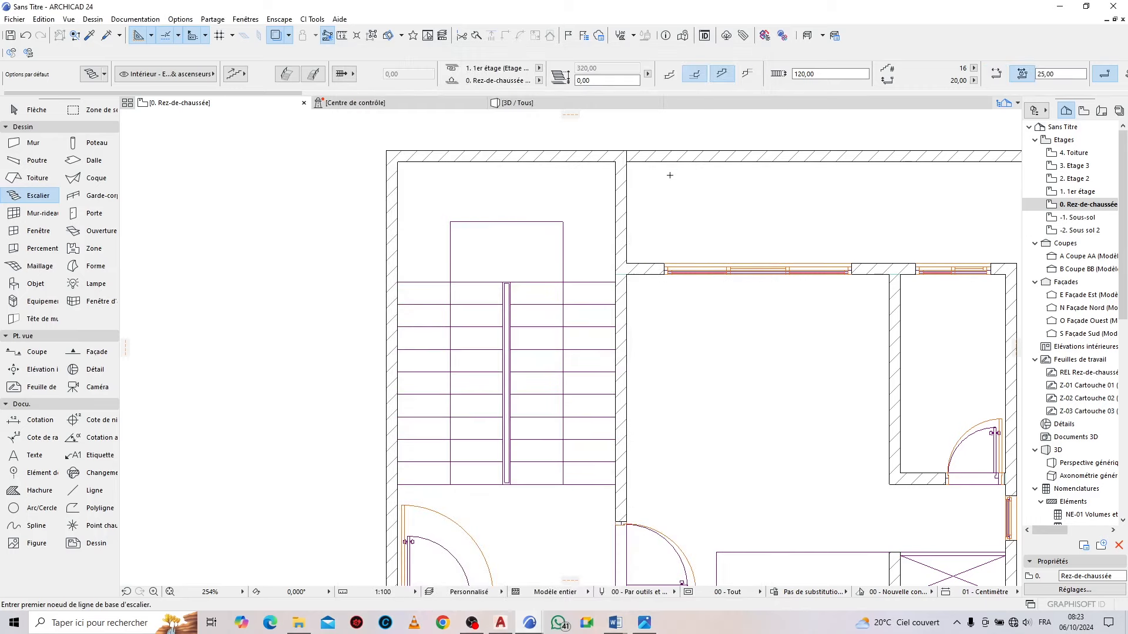
Measure the width of the traced right-hand stair flight from the stairwell wall to the central divider
{"action": "left_click", "coordinate": [342, 35]}
{"action": "scroll", "coordinate": [624, 301], "scroll_direction": "up", "scroll_amount": 3}
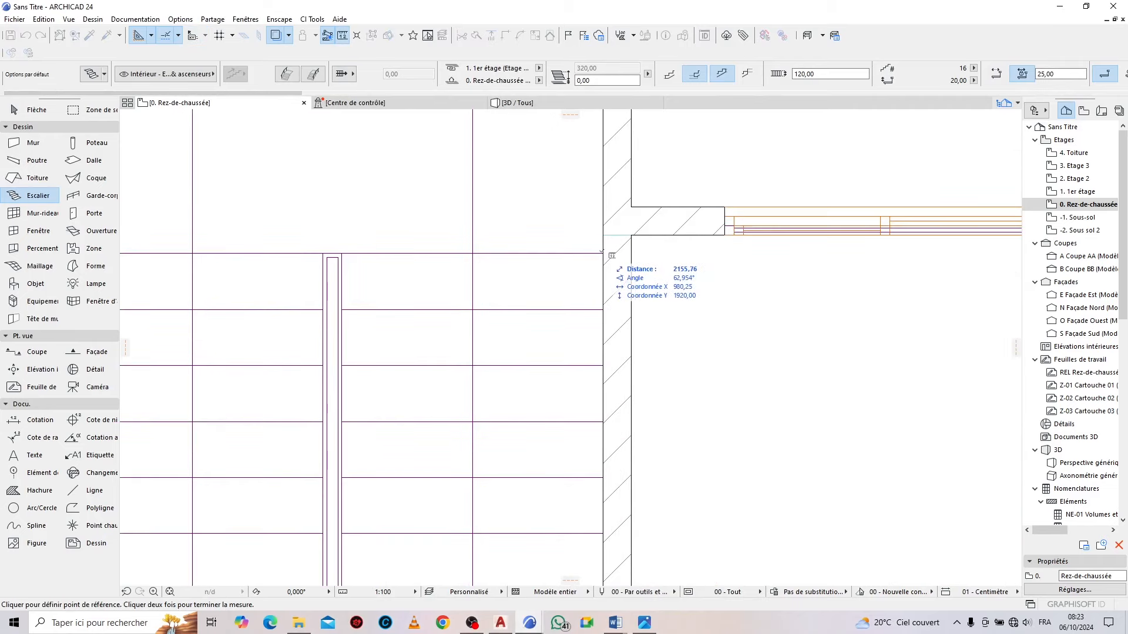
{"action": "left_click", "coordinate": [602, 253]}
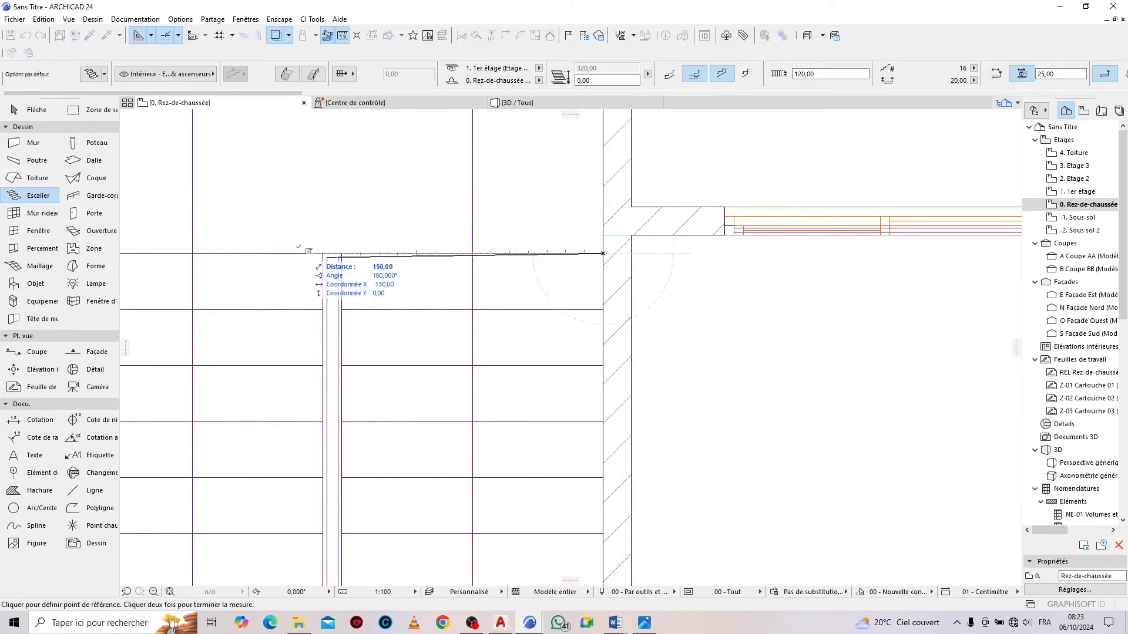
{"action": "key", "text": "Escape"}
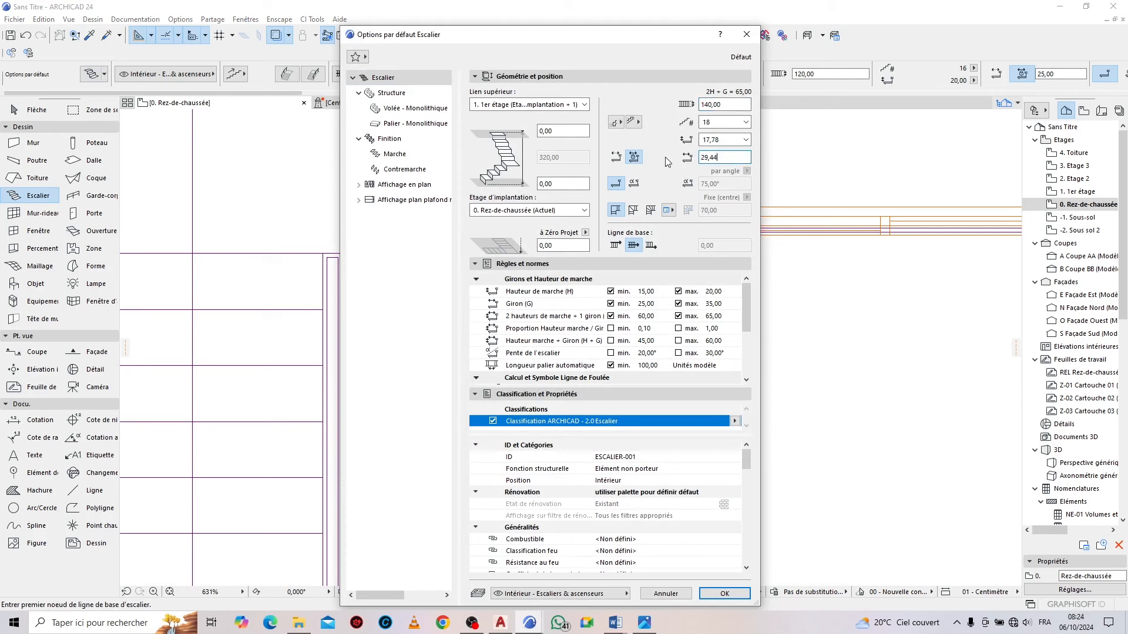
Set the default staircase to a 140 cm width, 19 risers and a 30 cm going
{"action": "left_click", "coordinate": [746, 122]}
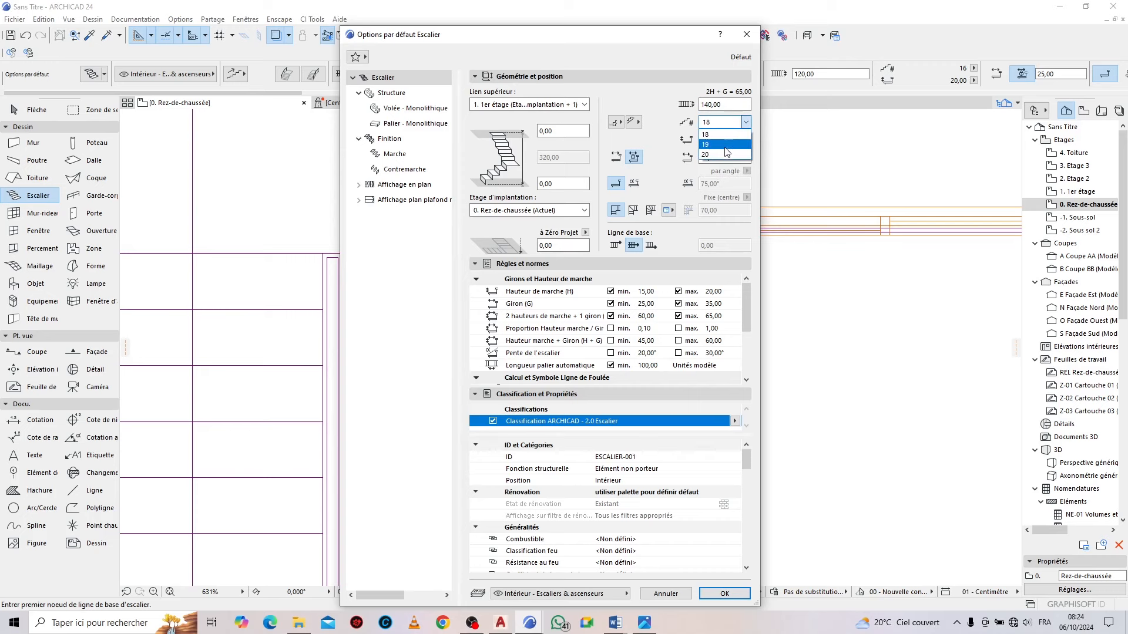
{"action": "left_click", "coordinate": [727, 152]}
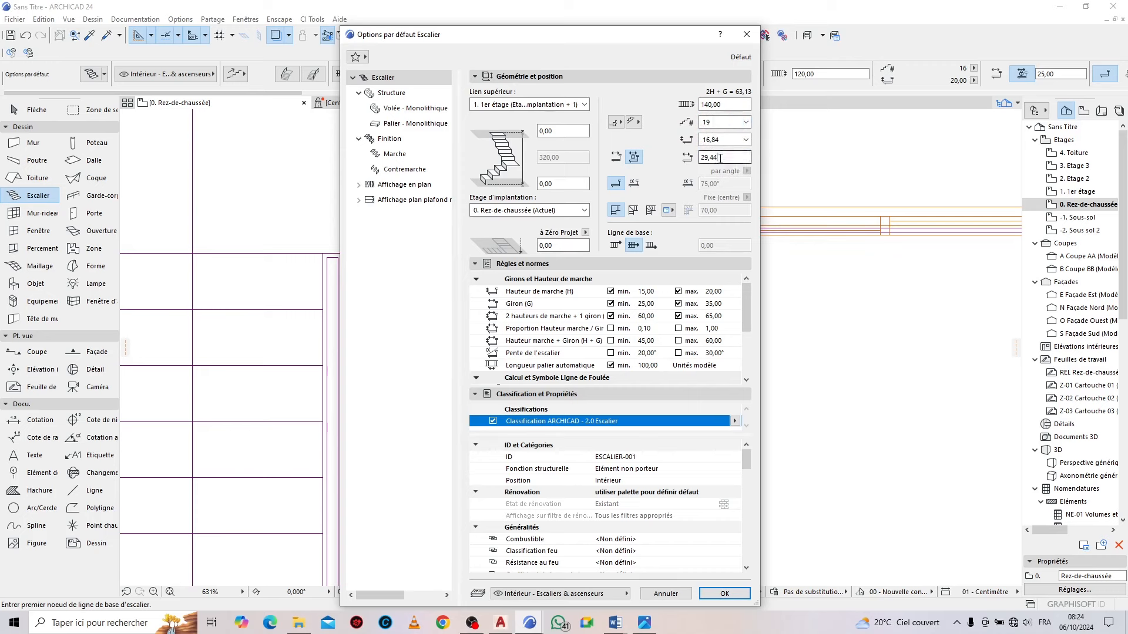
{"action": "type", "text": "30"}
{"action": "left_click", "coordinate": [744, 590]}
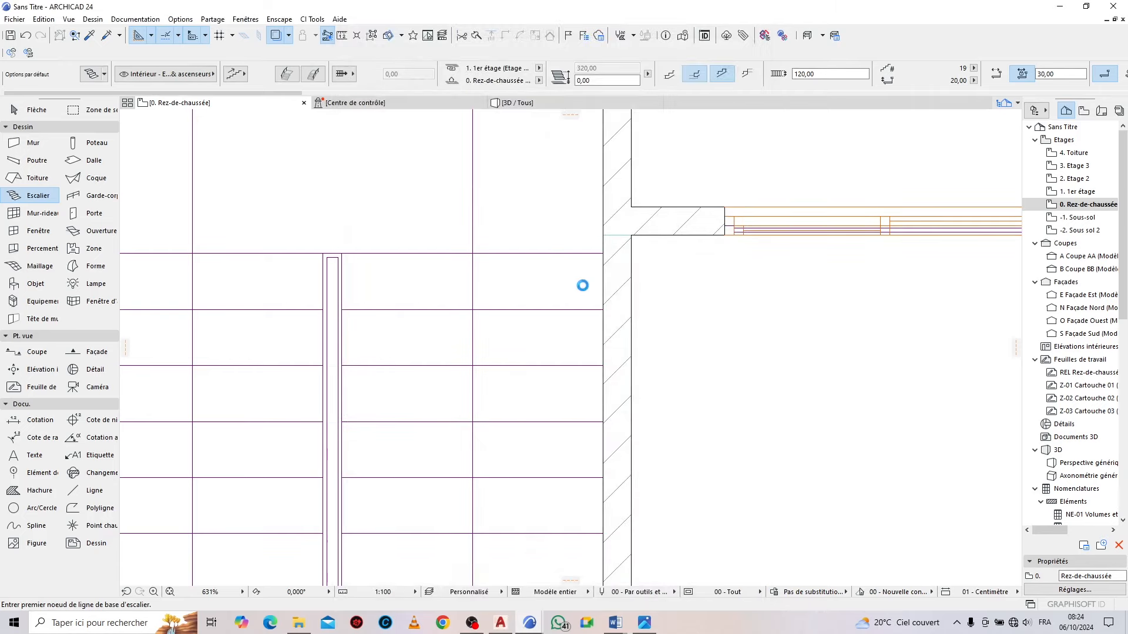
Start a stair at the left flight's lower inner corner, with the baseline on its right side and a right-hand railing
{"action": "scroll", "coordinate": [551, 229], "scroll_direction": "down", "scroll_amount": 4}
{"action": "scroll", "coordinate": [471, 346], "scroll_direction": "up", "scroll_amount": 3}
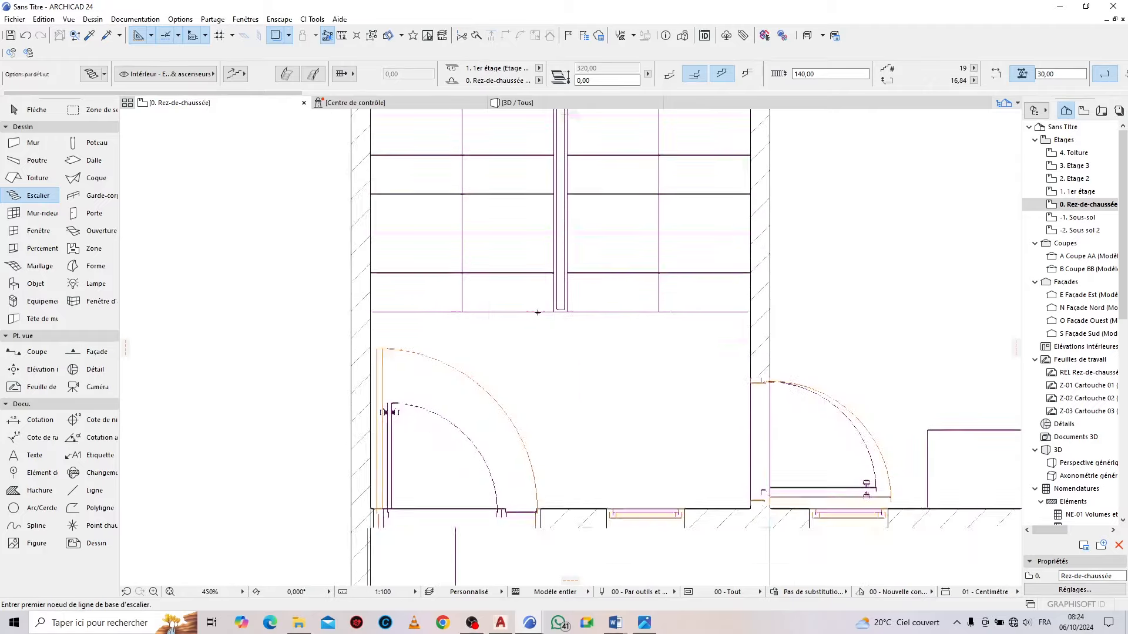
{"action": "scroll", "coordinate": [537, 313], "scroll_direction": "up", "scroll_amount": 3}
{"action": "left_click", "coordinate": [569, 313]}
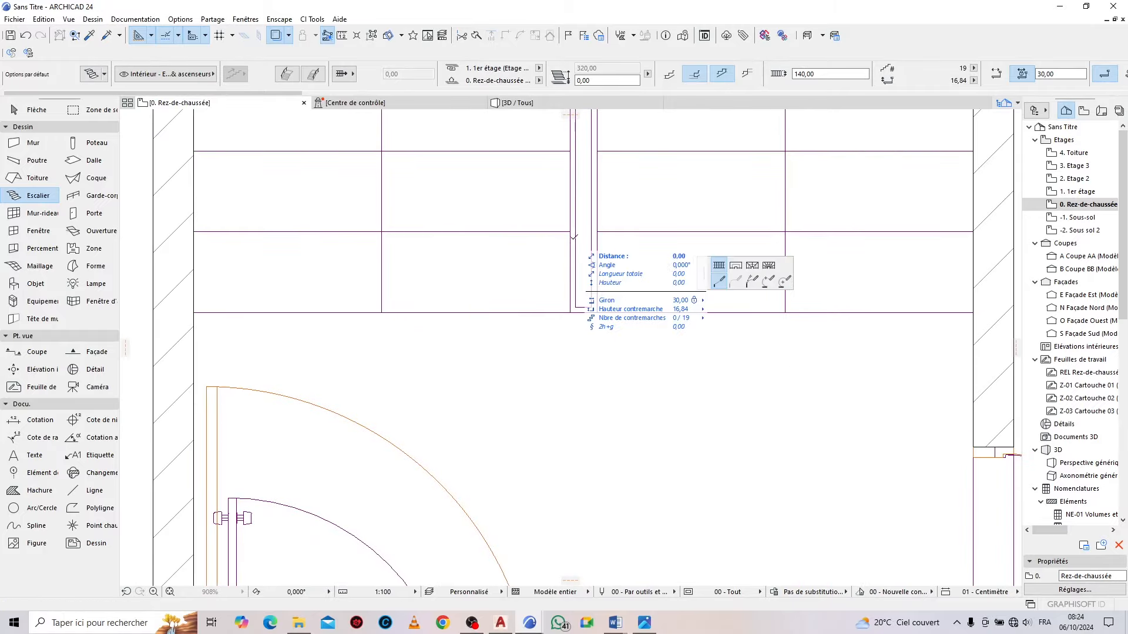
{"action": "left_click", "coordinate": [351, 76]}
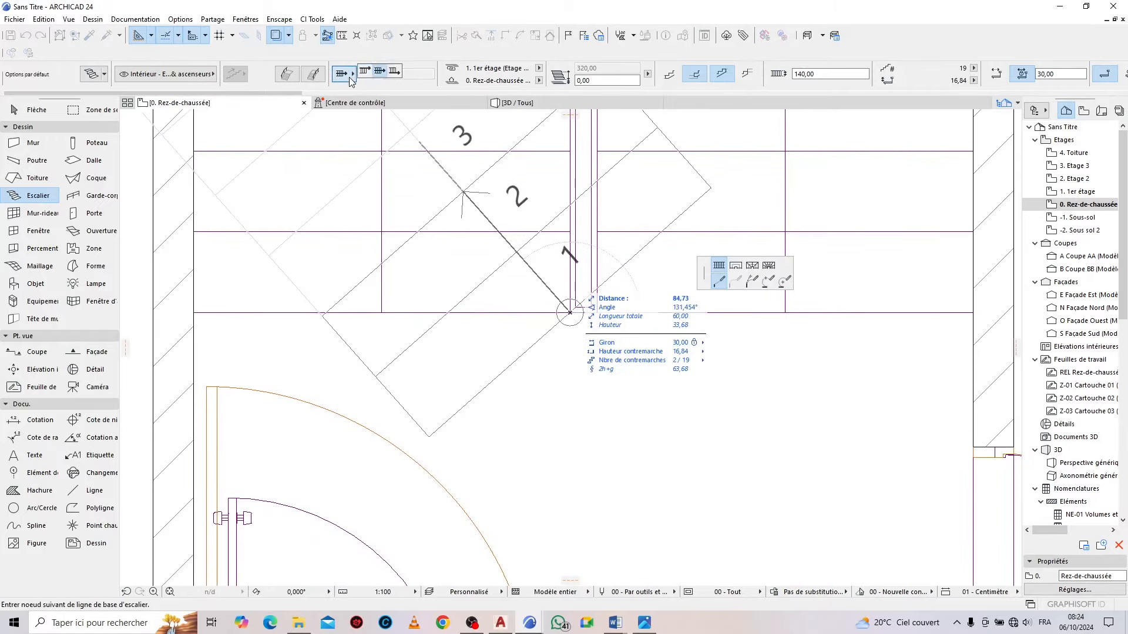
{"action": "left_click", "coordinate": [391, 73]}
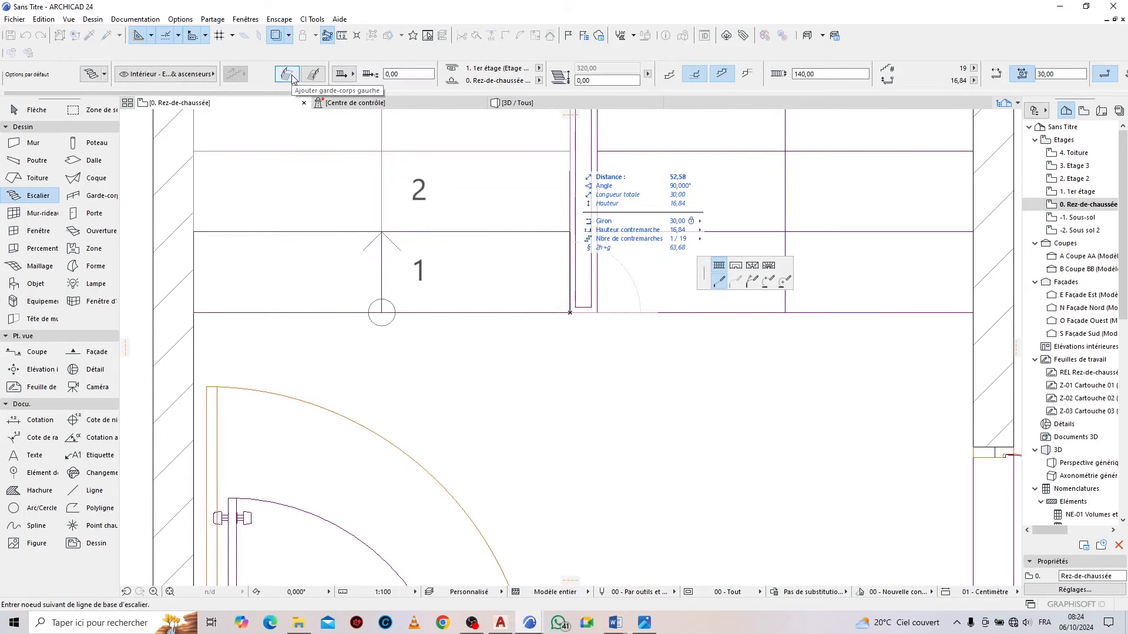
{"action": "left_click", "coordinate": [313, 74]}
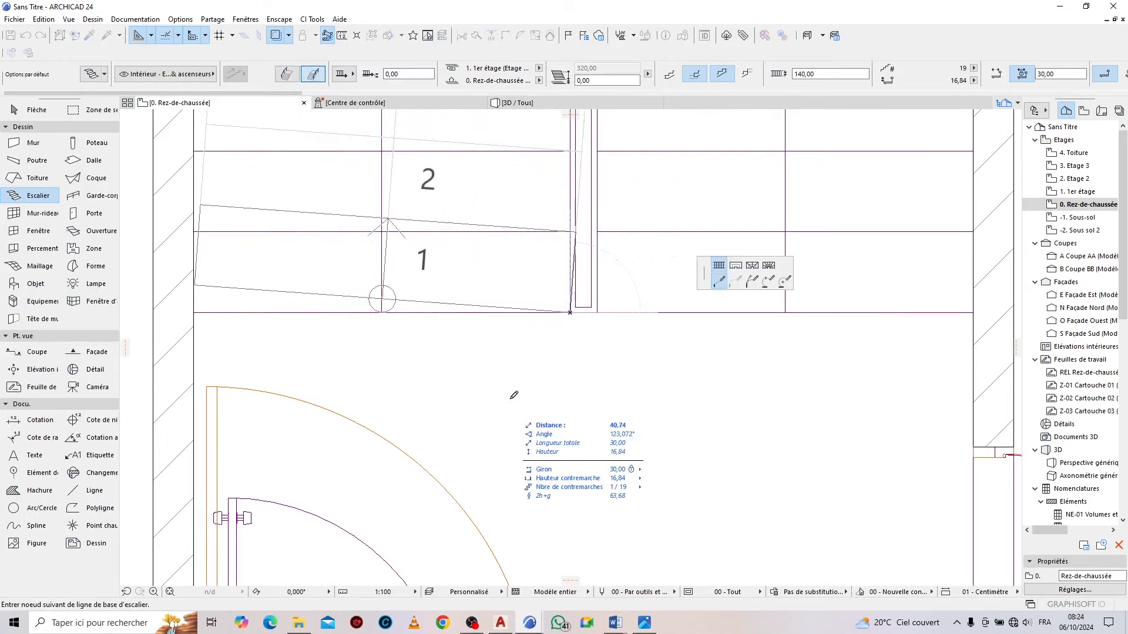
Draw the first flight straight up to the upper inner corner beside the central gap
{"action": "scroll", "coordinate": [514, 386], "scroll_direction": "down", "scroll_amount": 8}
{"action": "scroll", "coordinate": [530, 265], "scroll_direction": "up", "scroll_amount": 4}
{"action": "scroll", "coordinate": [537, 239], "scroll_direction": "up", "scroll_amount": 4}
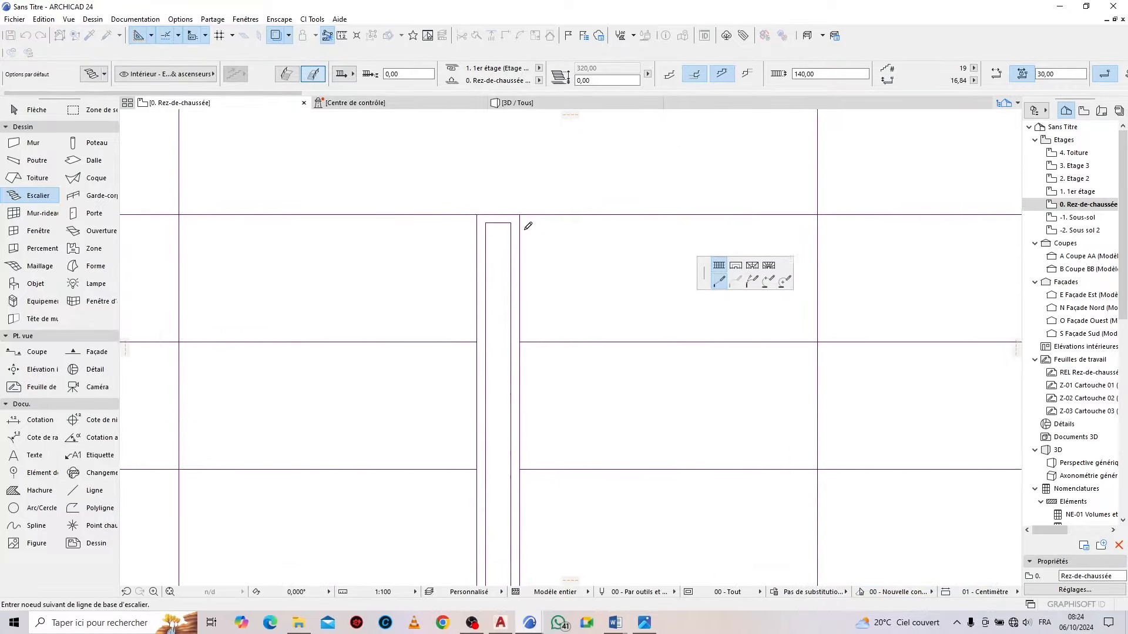
{"action": "left_click", "coordinate": [472, 212]}
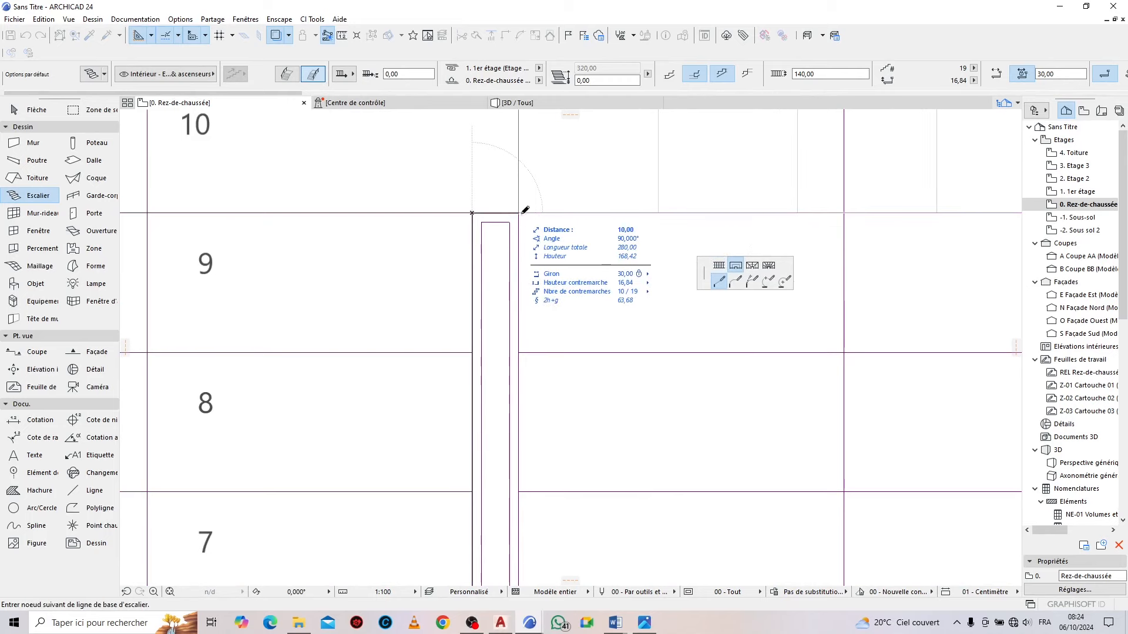
Carry the landing across the central gap and run the second flight down to its lower inner corner, finishing the stair
{"action": "scroll", "coordinate": [524, 171], "scroll_direction": "down", "scroll_amount": 2}
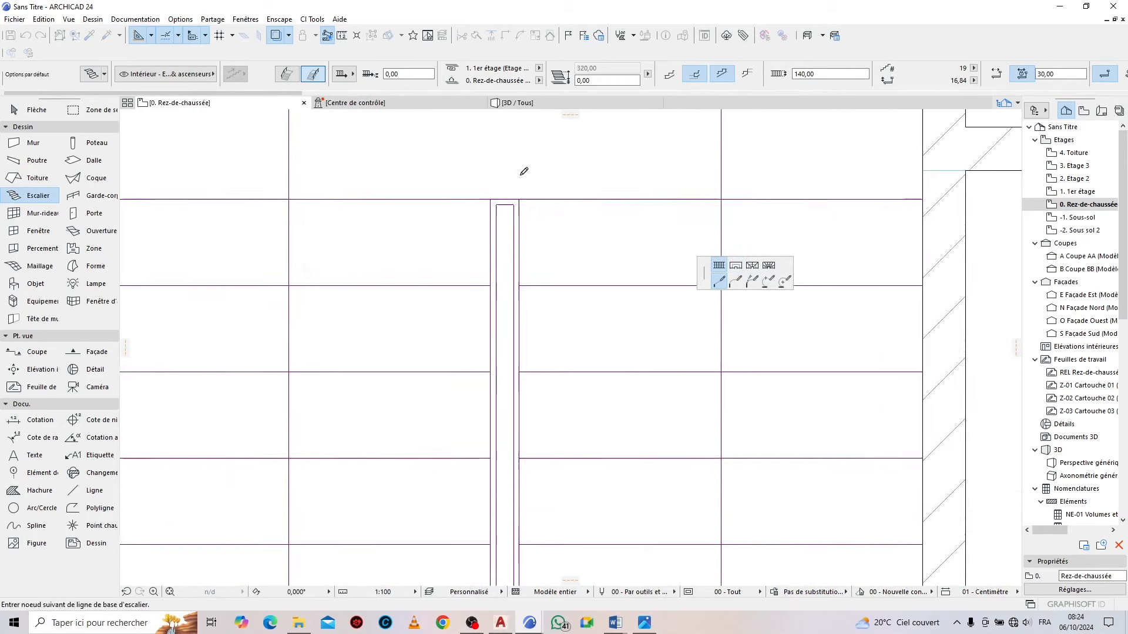
{"action": "scroll", "coordinate": [524, 171], "scroll_direction": "down", "scroll_amount": 4}
{"action": "scroll", "coordinate": [525, 478], "scroll_direction": "up", "scroll_amount": 1}
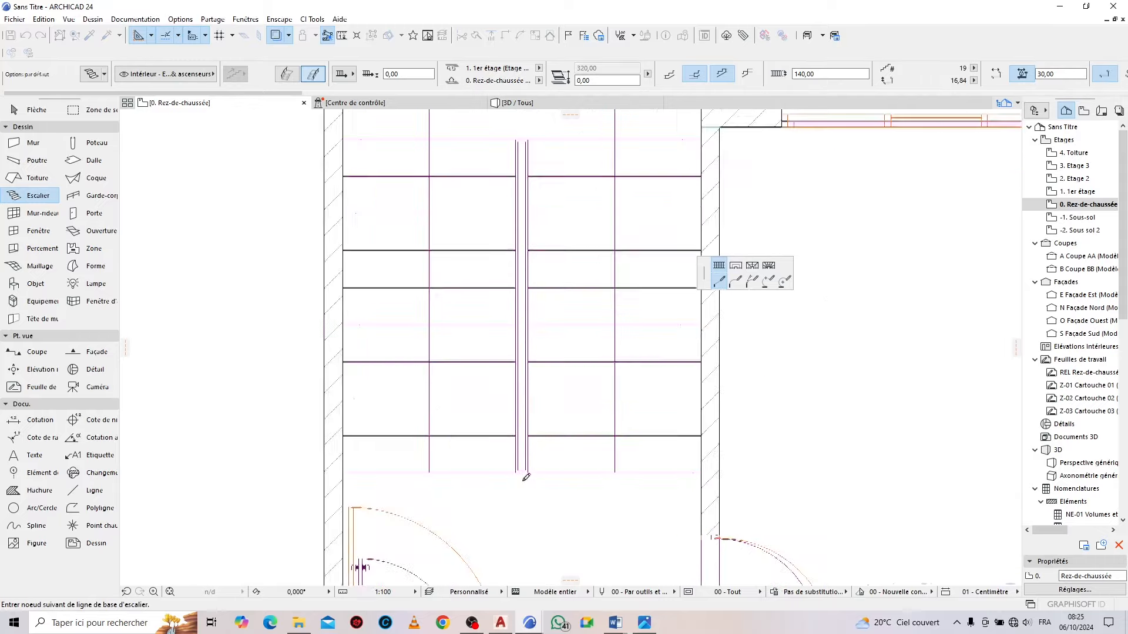
{"action": "scroll", "coordinate": [526, 477], "scroll_direction": "up", "scroll_amount": 3}
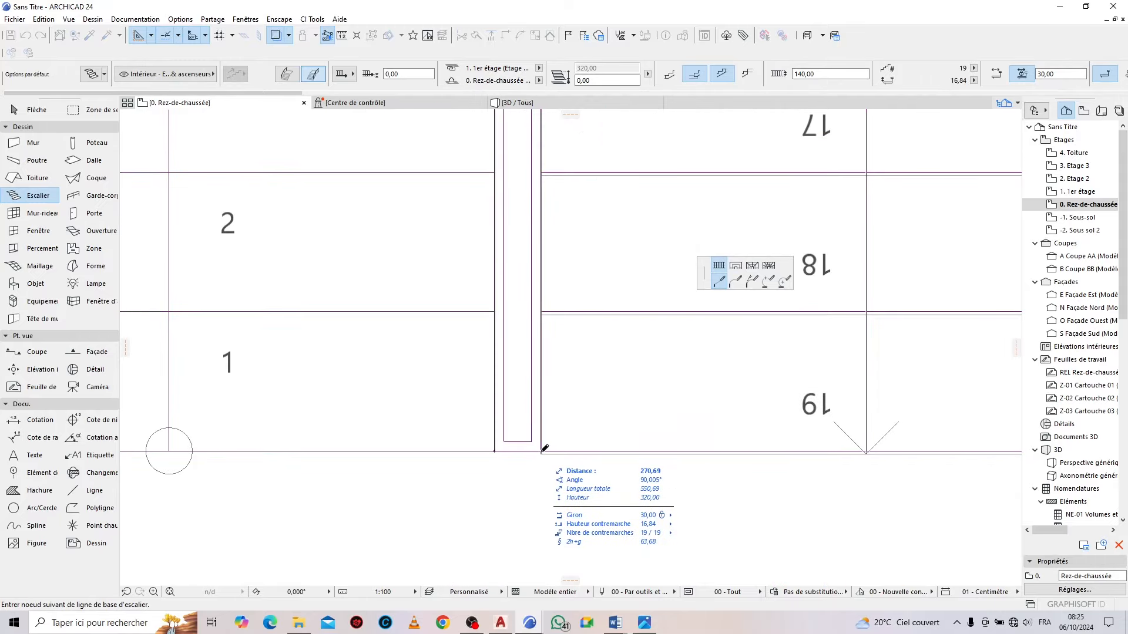
{"action": "double_click", "coordinate": [545, 448]}
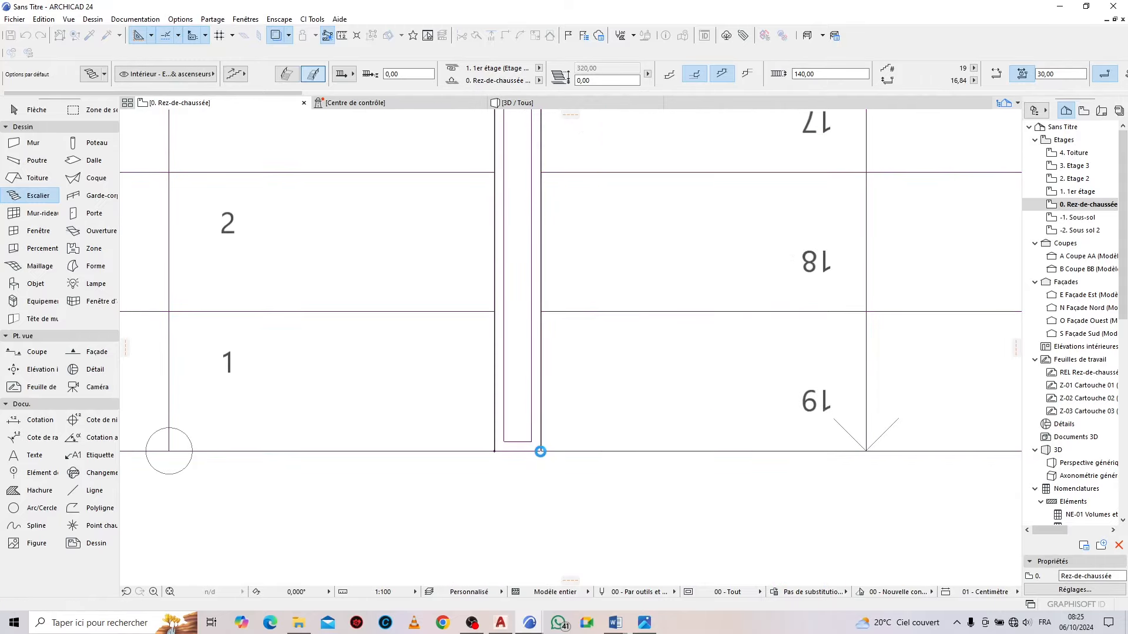
Examine the new staircase's flights, landing and railing from several angles in the 3D view
{"action": "scroll", "coordinate": [539, 454], "scroll_direction": "down", "scroll_amount": 7}
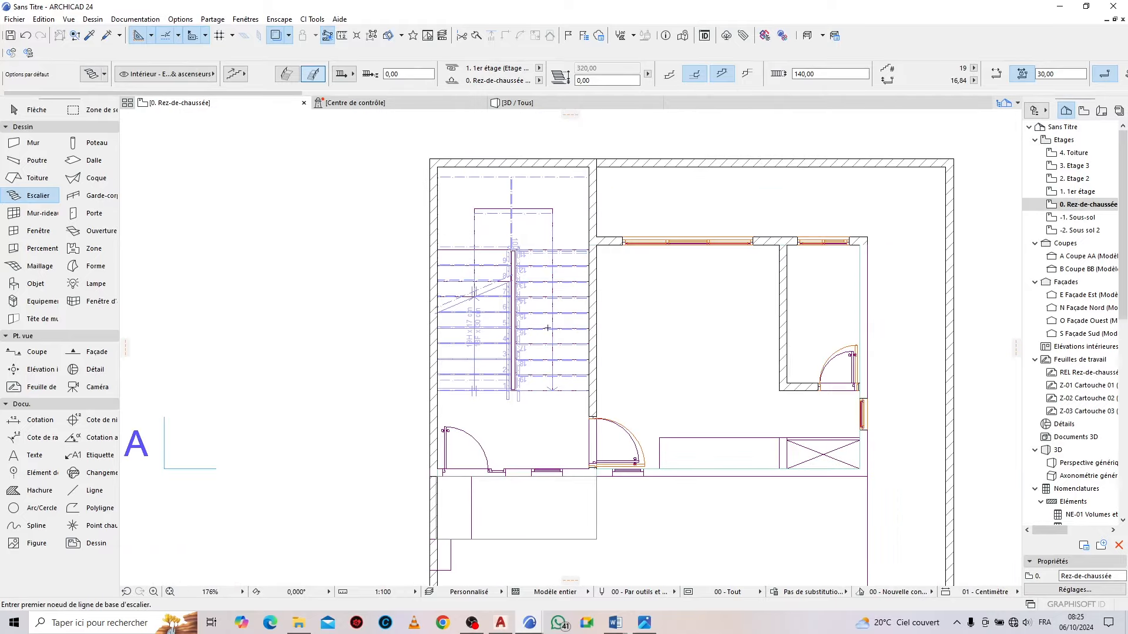
{"action": "left_click", "coordinate": [515, 104]}
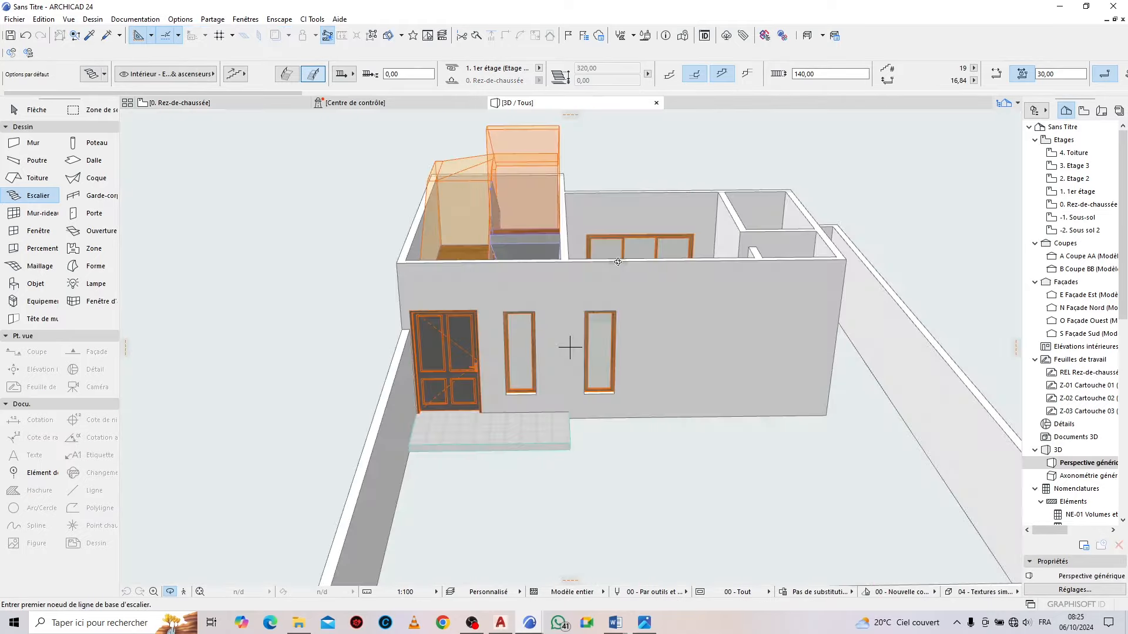
{"action": "left_click_drag", "start_coordinate": [573, 206], "coordinate": [893, 302]}
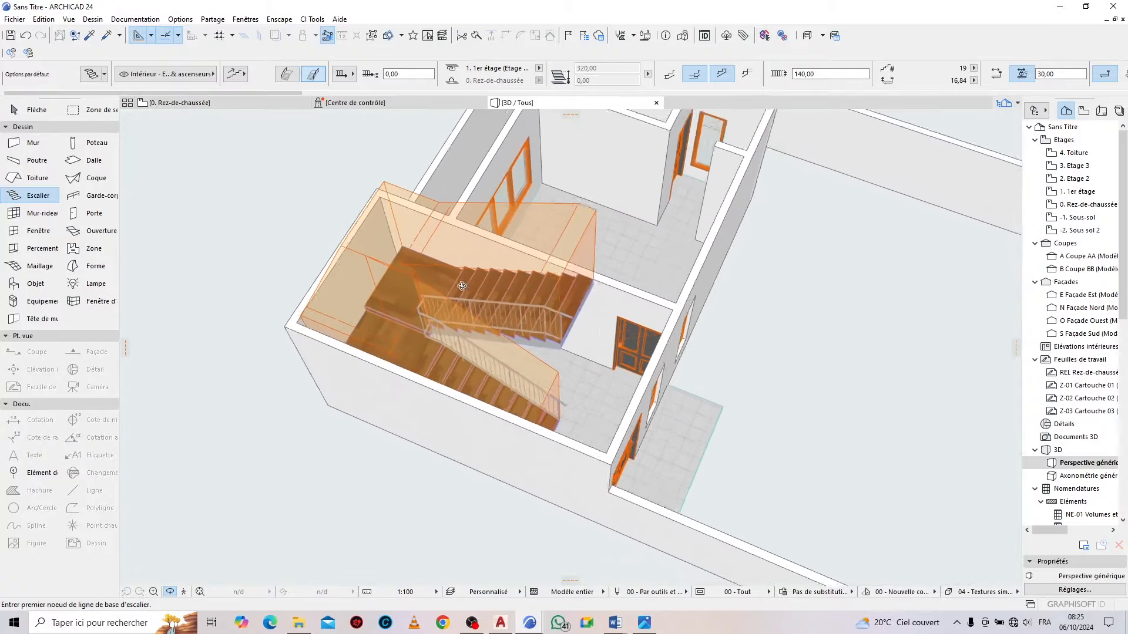
{"action": "scroll", "coordinate": [460, 289], "scroll_direction": "up", "scroll_amount": 5}
{"action": "left_click_drag", "start_coordinate": [364, 353], "coordinate": [483, 229]}
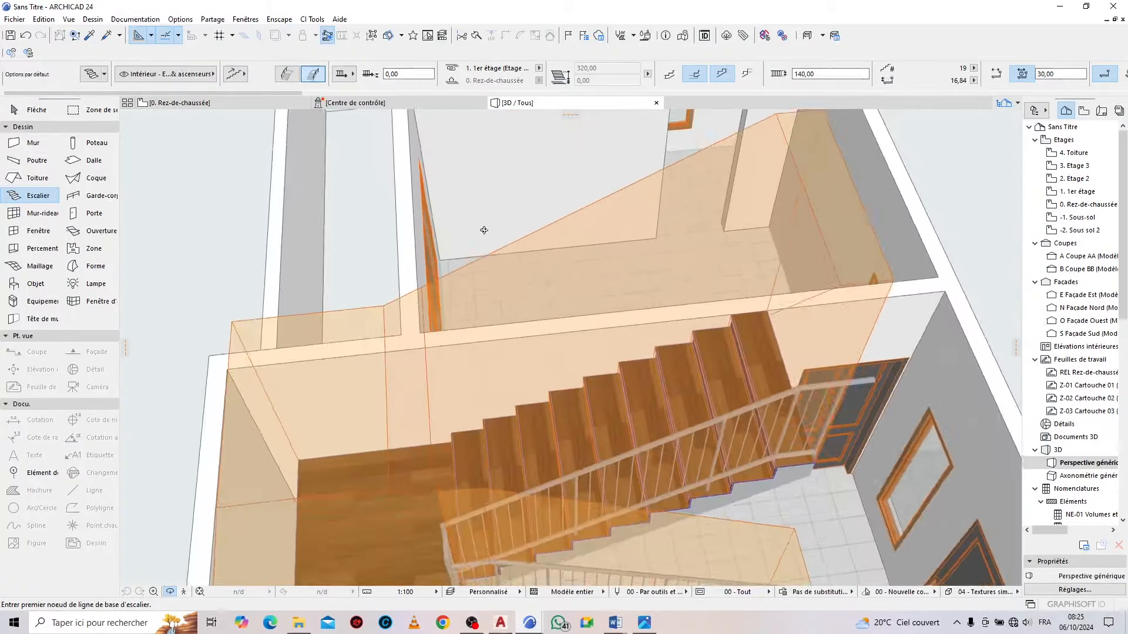
{"action": "scroll", "coordinate": [484, 229], "scroll_direction": "down", "scroll_amount": 4}
{"action": "scroll", "coordinate": [580, 438], "scroll_direction": "up", "scroll_amount": 3}
{"action": "left_click_drag", "start_coordinate": [452, 376], "coordinate": [258, 370]}
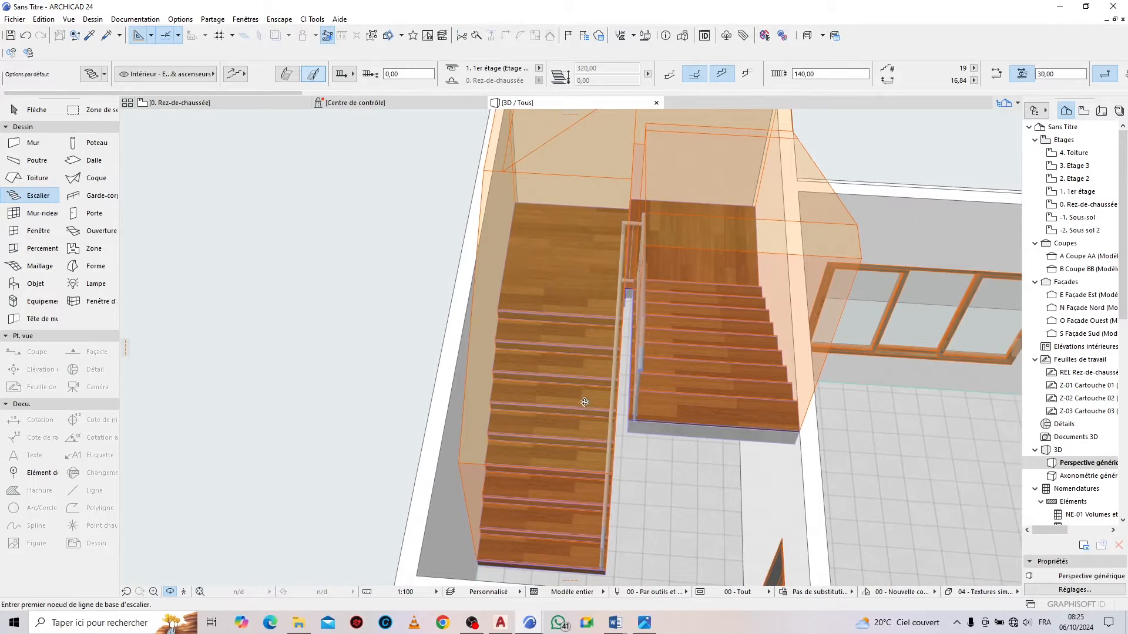
{"action": "left_click_drag", "start_coordinate": [585, 402], "coordinate": [675, 433]}
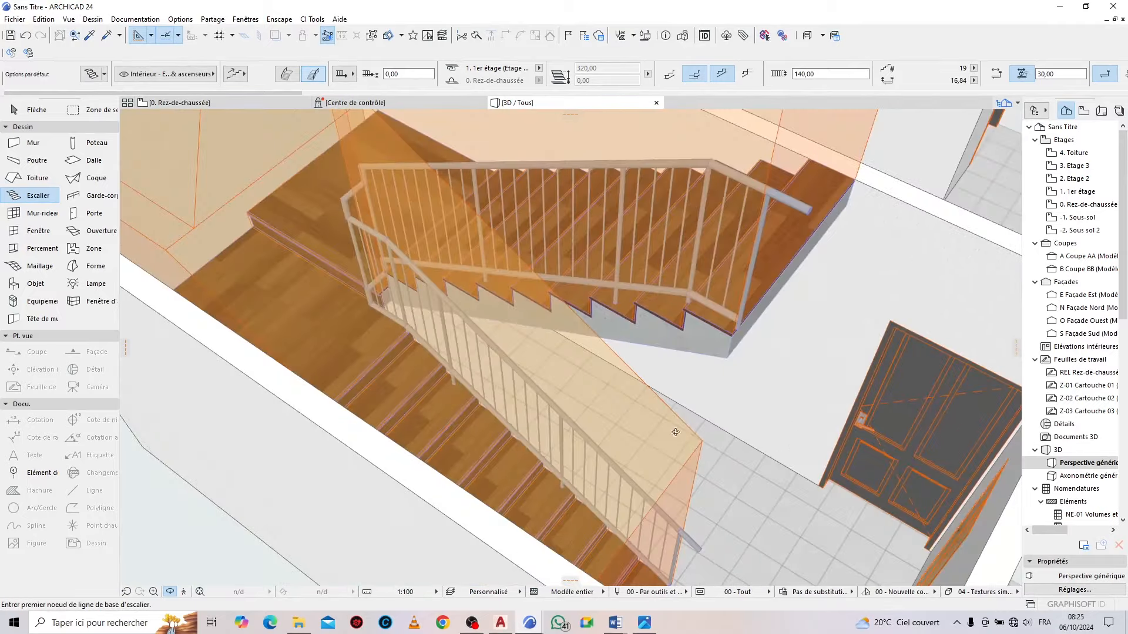
{"action": "scroll", "coordinate": [570, 347], "scroll_direction": "down", "scroll_amount": 3}
Select the new stair in the 3D view, check its landing and railing, and delete it
{"action": "key", "text": "Escape"}
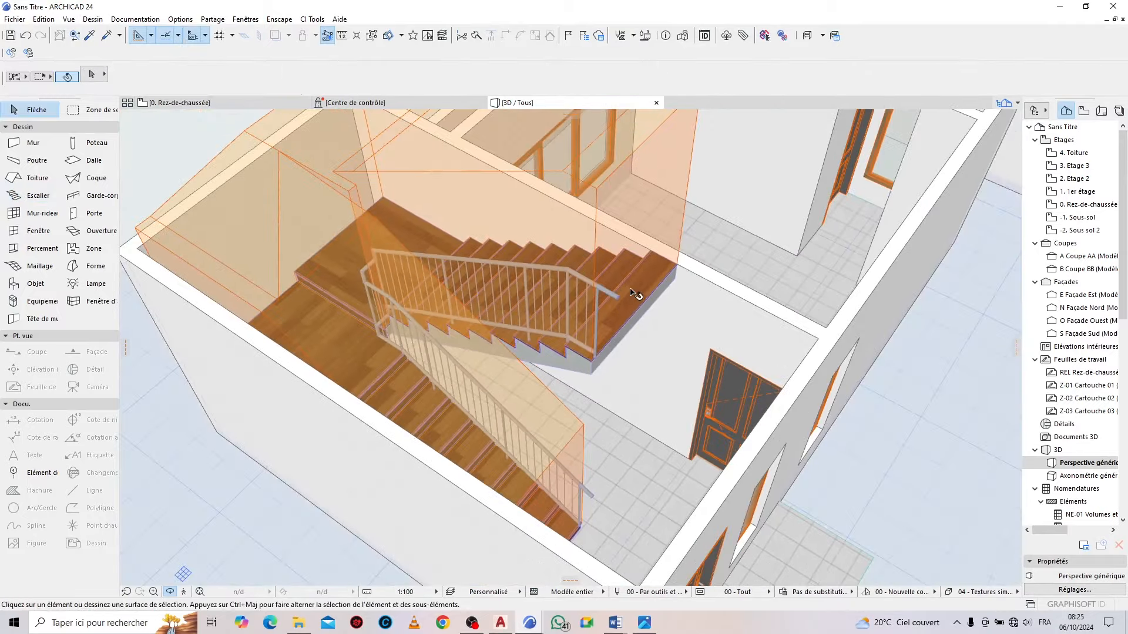
{"action": "left_click", "coordinate": [288, 326]}
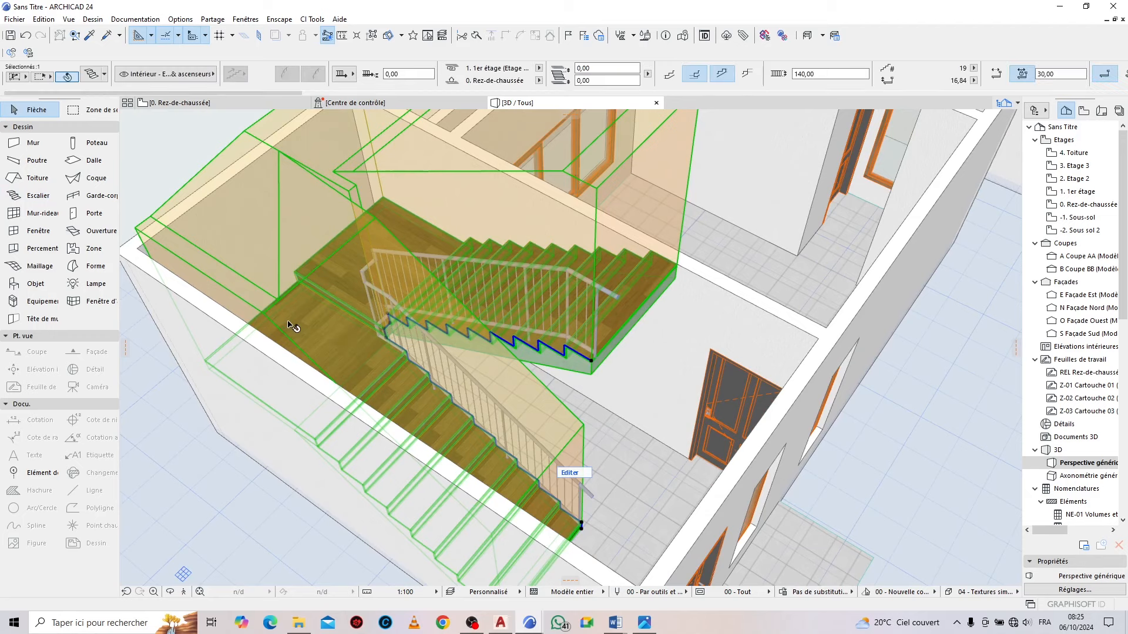
{"action": "scroll", "coordinate": [296, 325], "scroll_direction": "up", "scroll_amount": 5}
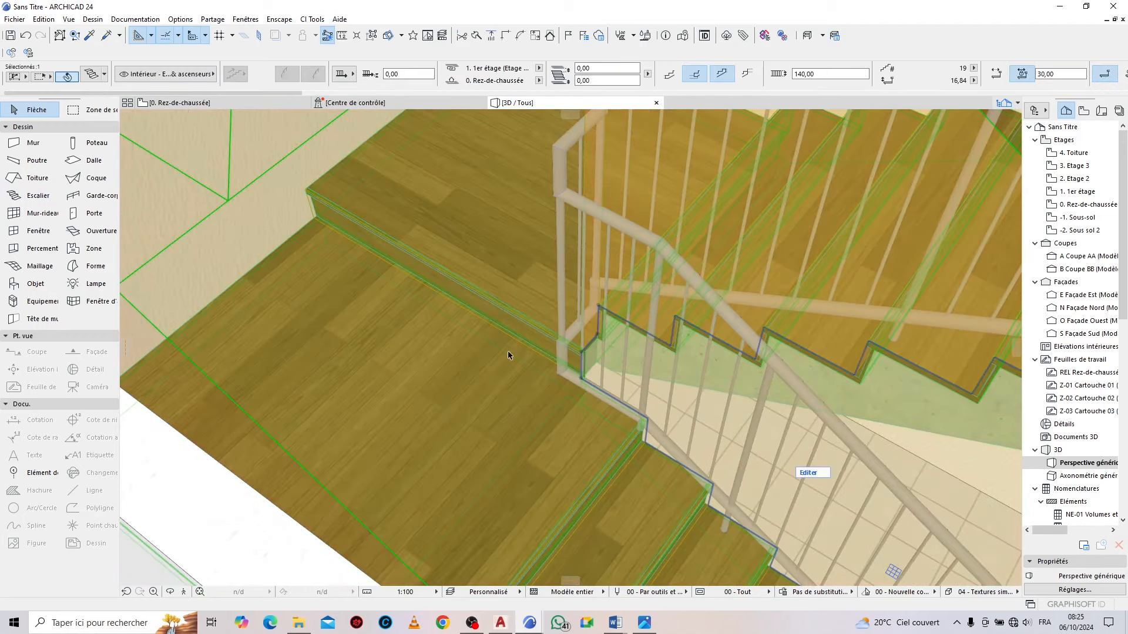
{"action": "scroll", "coordinate": [315, 370], "scroll_direction": "down", "scroll_amount": 6}
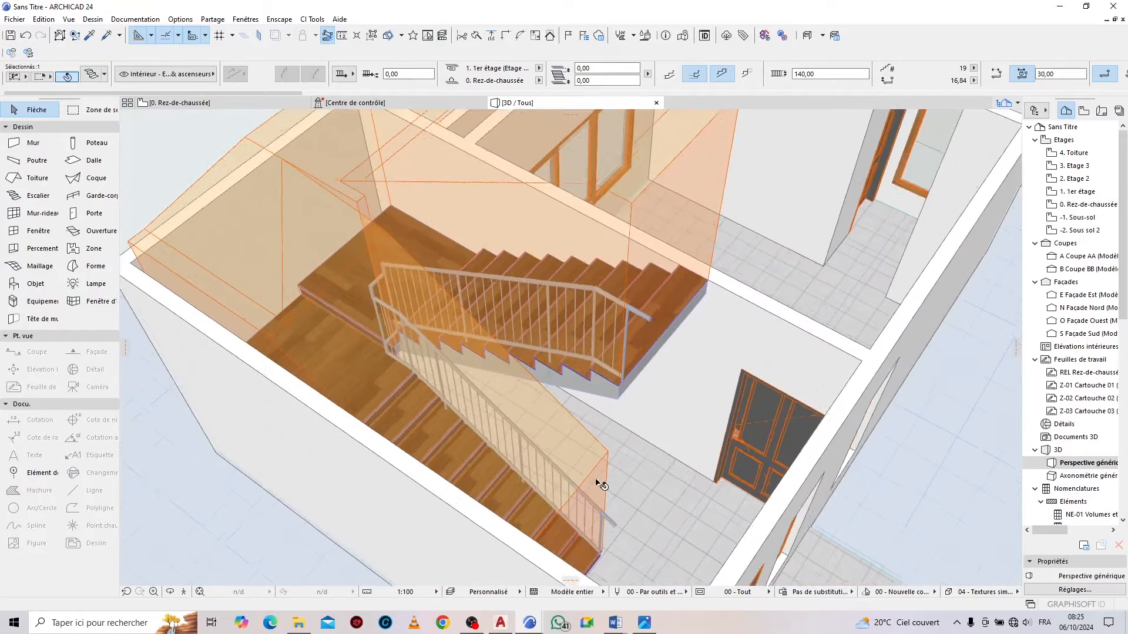
{"action": "scroll", "coordinate": [601, 485], "scroll_direction": "up", "scroll_amount": 2}
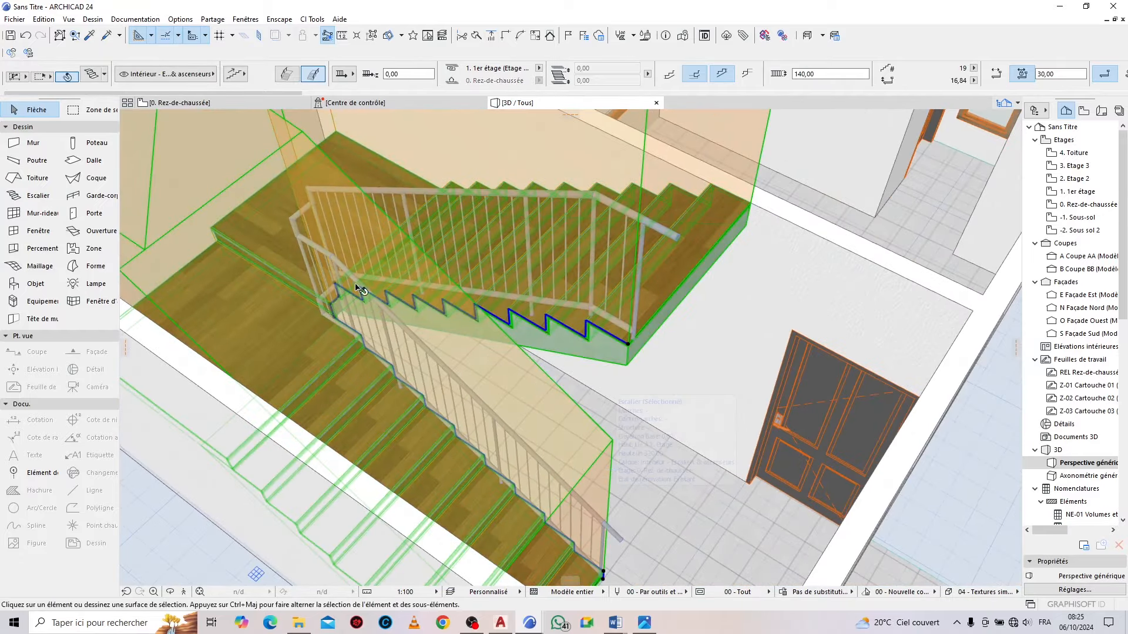
On the ground floor plan, start a stair where the left flight's lower edge meets the outer wall, with a left-side baseline
{"action": "left_click", "coordinate": [187, 106]}
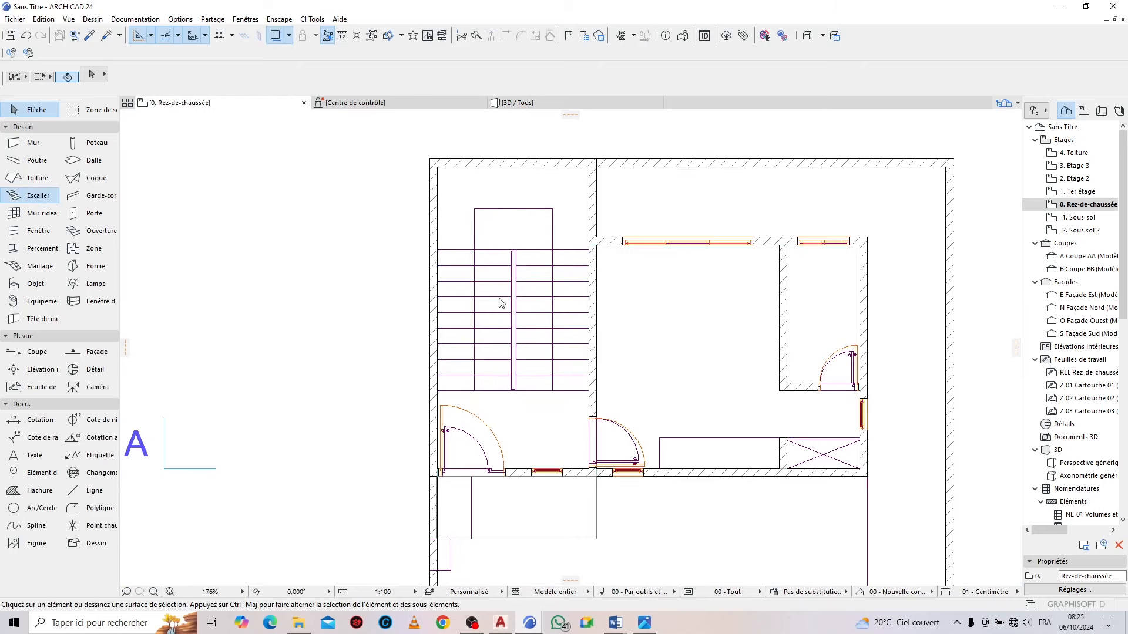
{"action": "scroll", "coordinate": [447, 387], "scroll_direction": "up", "scroll_amount": 7}
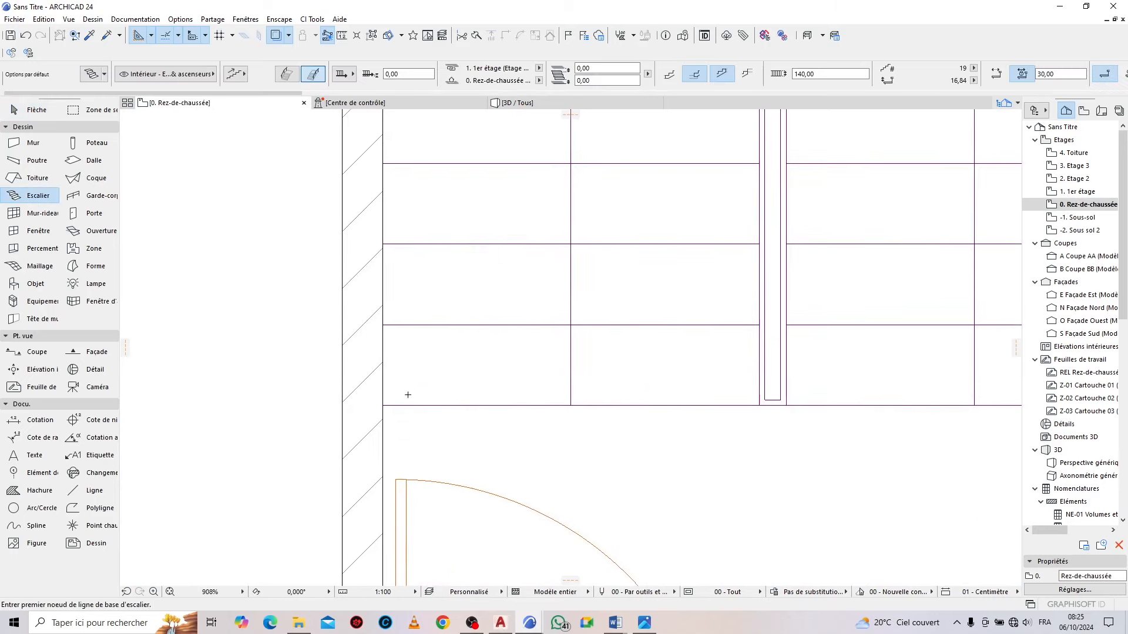
{"action": "left_click", "coordinate": [383, 405]}
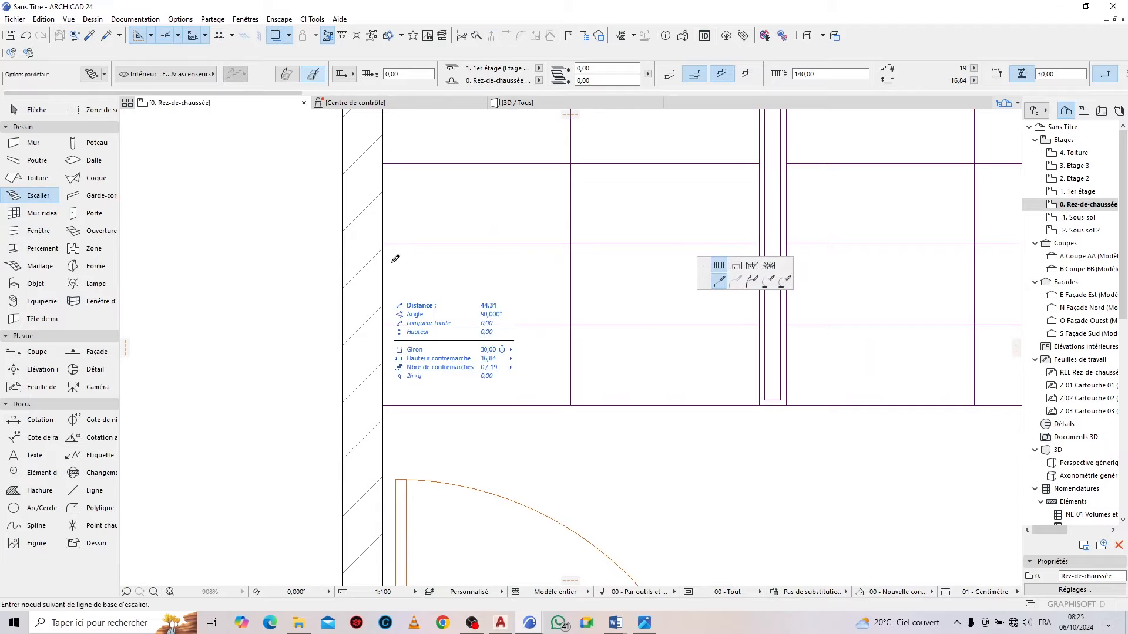
{"action": "scroll", "coordinate": [370, 217], "scroll_direction": "down", "scroll_amount": 4}
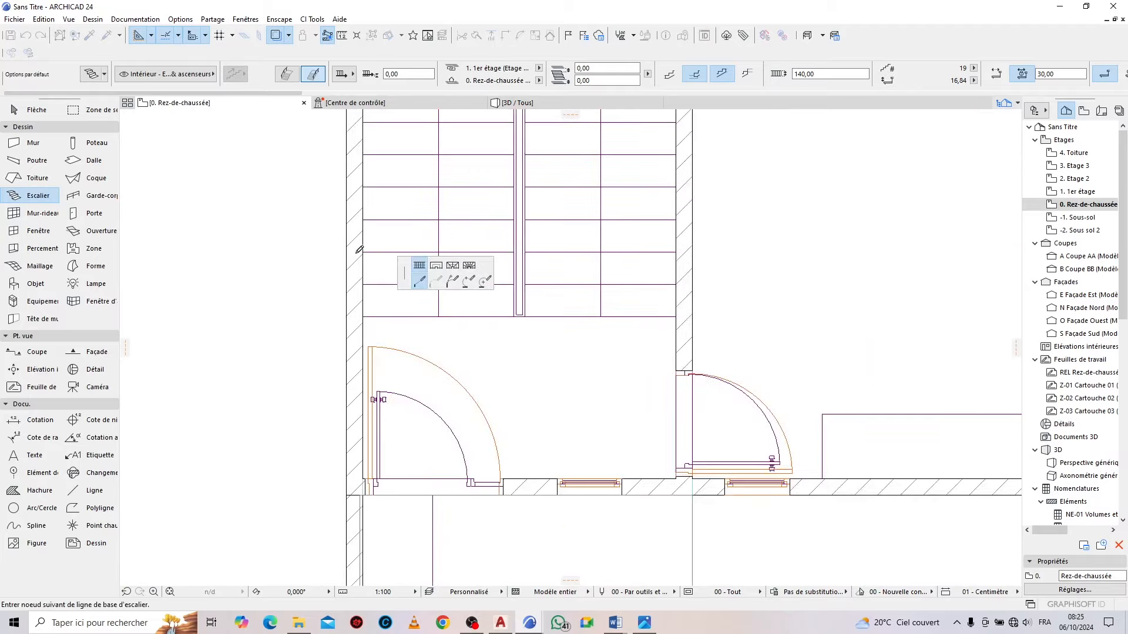
{"action": "scroll", "coordinate": [360, 186], "scroll_direction": "up", "scroll_amount": 3}
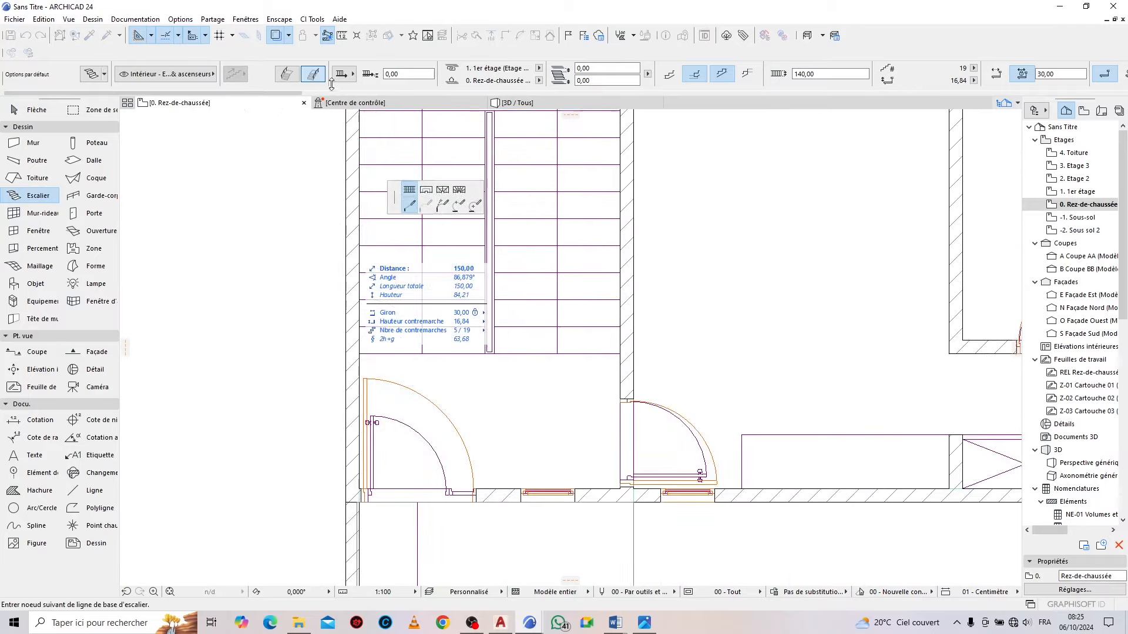
{"action": "left_click", "coordinate": [345, 75]}
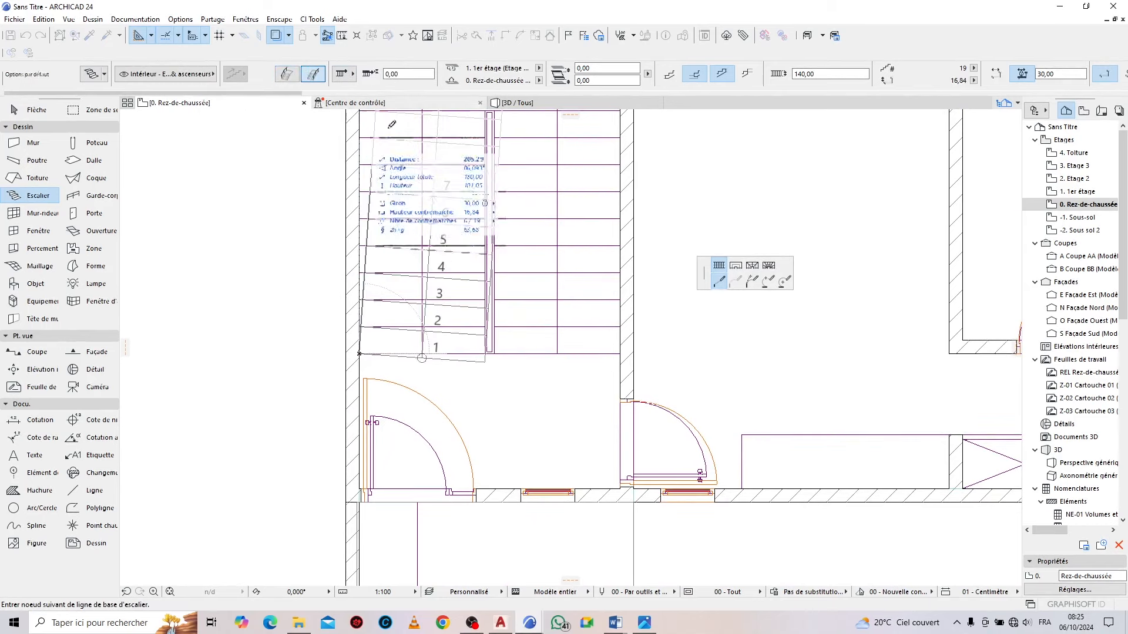
Draw the first flight 270 cm upward along the outer wall, ending at the landing line
{"action": "scroll", "coordinate": [381, 260], "scroll_direction": "down", "scroll_amount": 5}
{"action": "scroll", "coordinate": [382, 260], "scroll_direction": "up", "scroll_amount": 6}
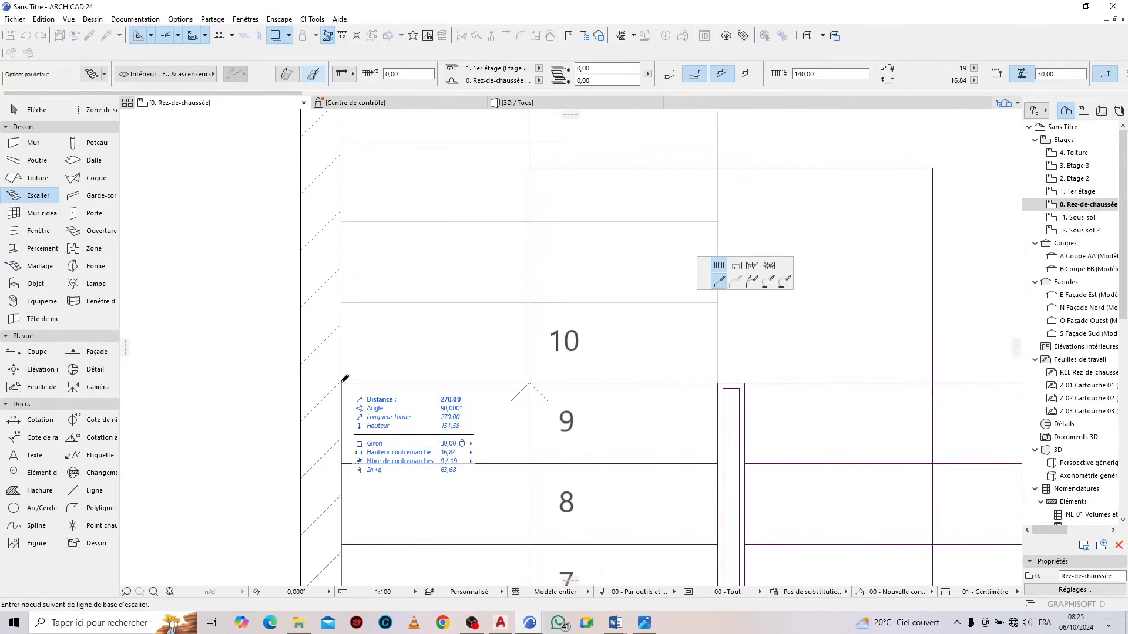
{"action": "left_click", "coordinate": [341, 383]}
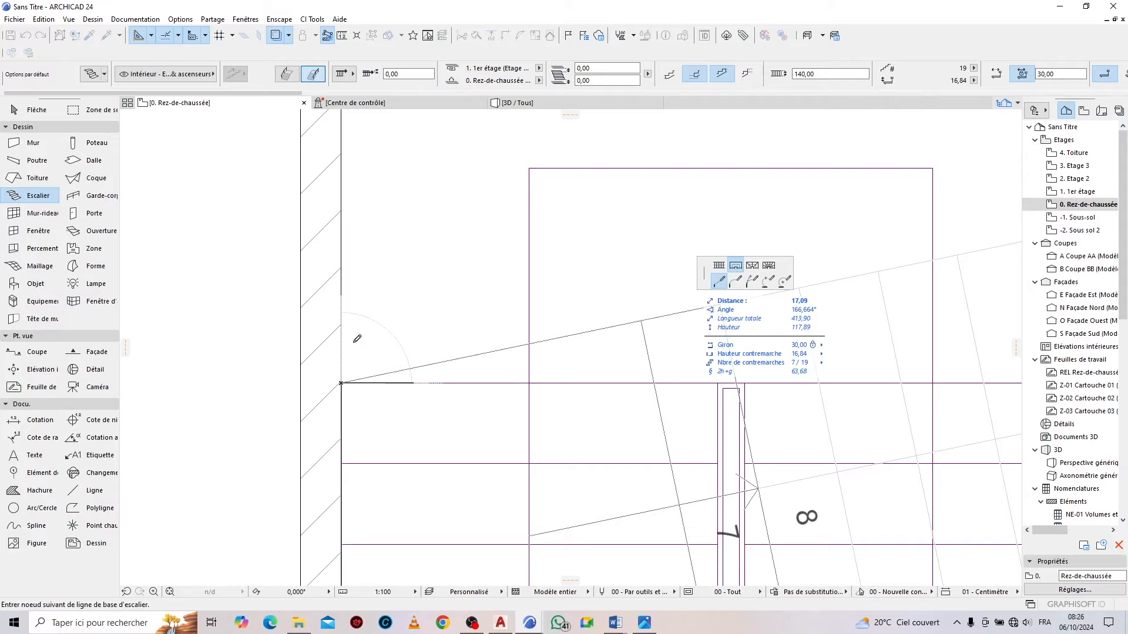
Trace the landing through the stairwell's two upper corners to the second flight's start, and switch back to flight segments
{"action": "scroll", "coordinate": [372, 338], "scroll_direction": "down", "scroll_amount": 5}
{"action": "scroll", "coordinate": [407, 184], "scroll_direction": "up", "scroll_amount": 3}
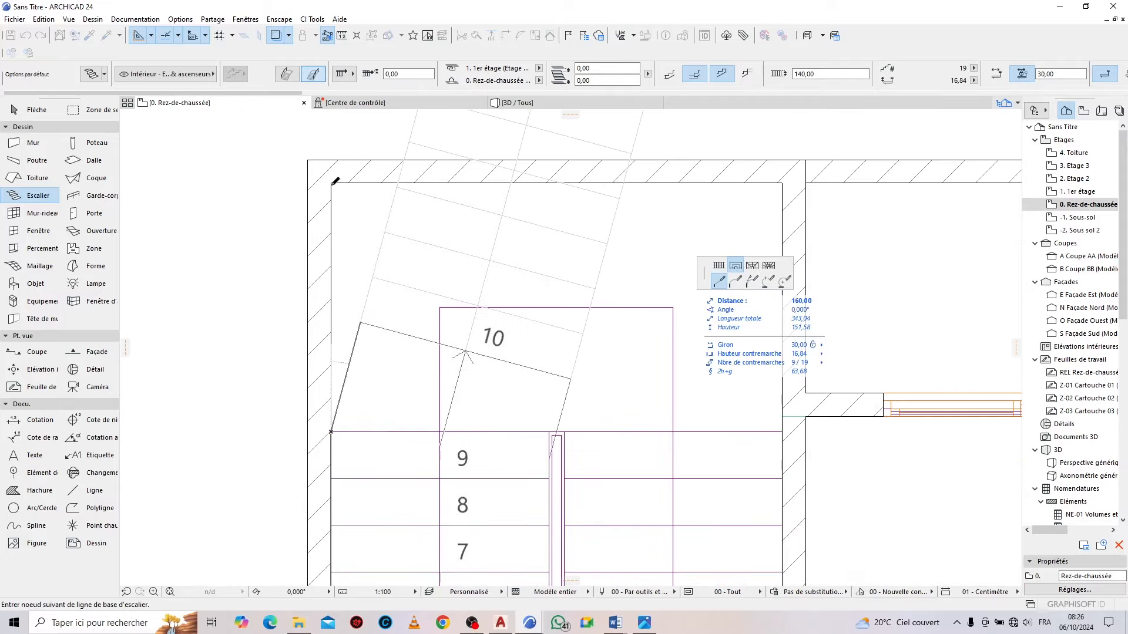
{"action": "left_click", "coordinate": [439, 183]}
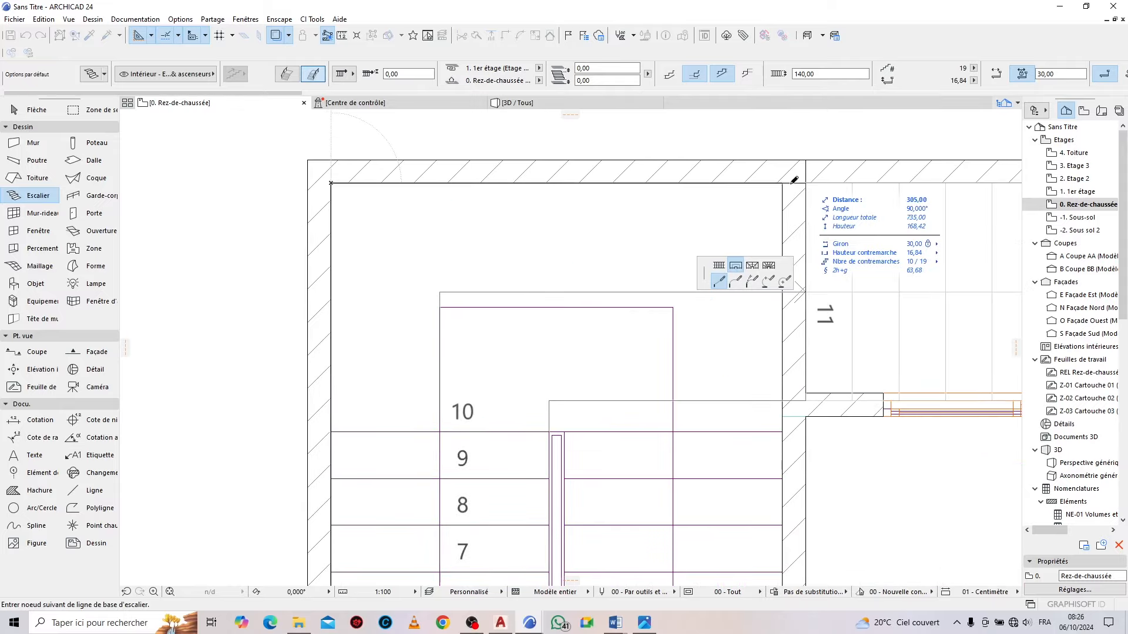
{"action": "left_click", "coordinate": [801, 353]}
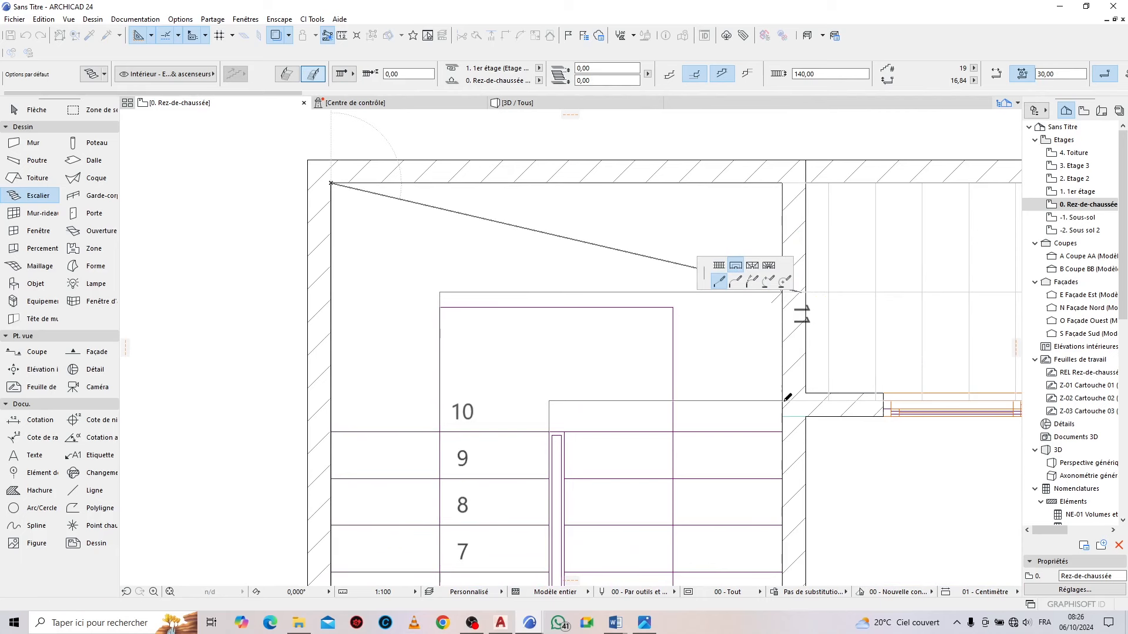
{"action": "left_click", "coordinate": [782, 432]}
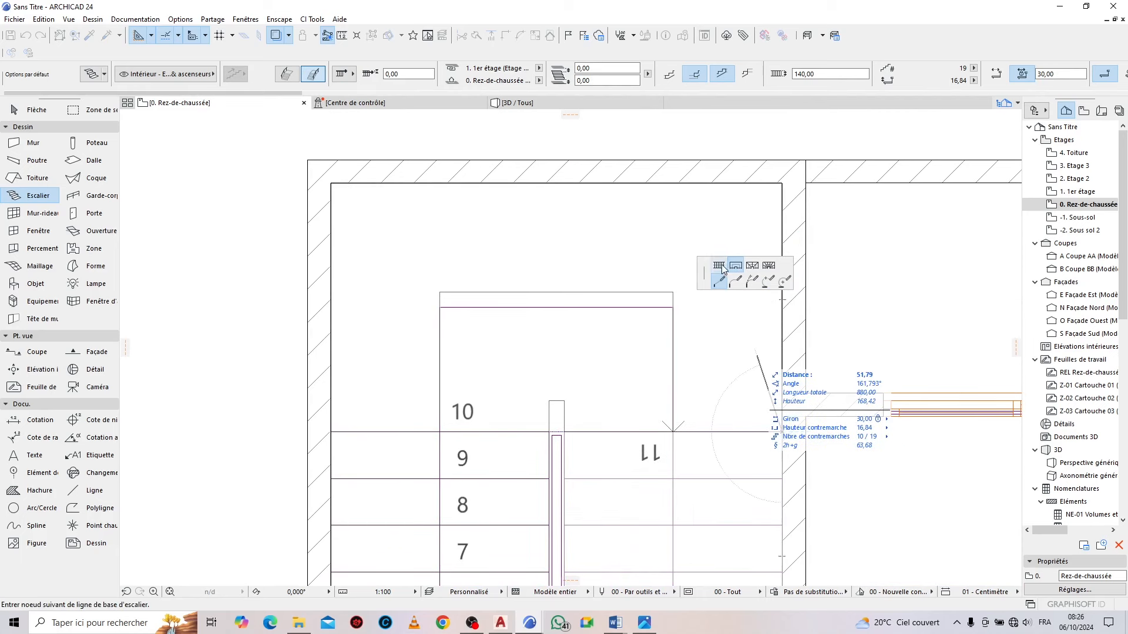
{"action": "scroll", "coordinate": [630, 226], "scroll_direction": "down", "scroll_amount": 5}
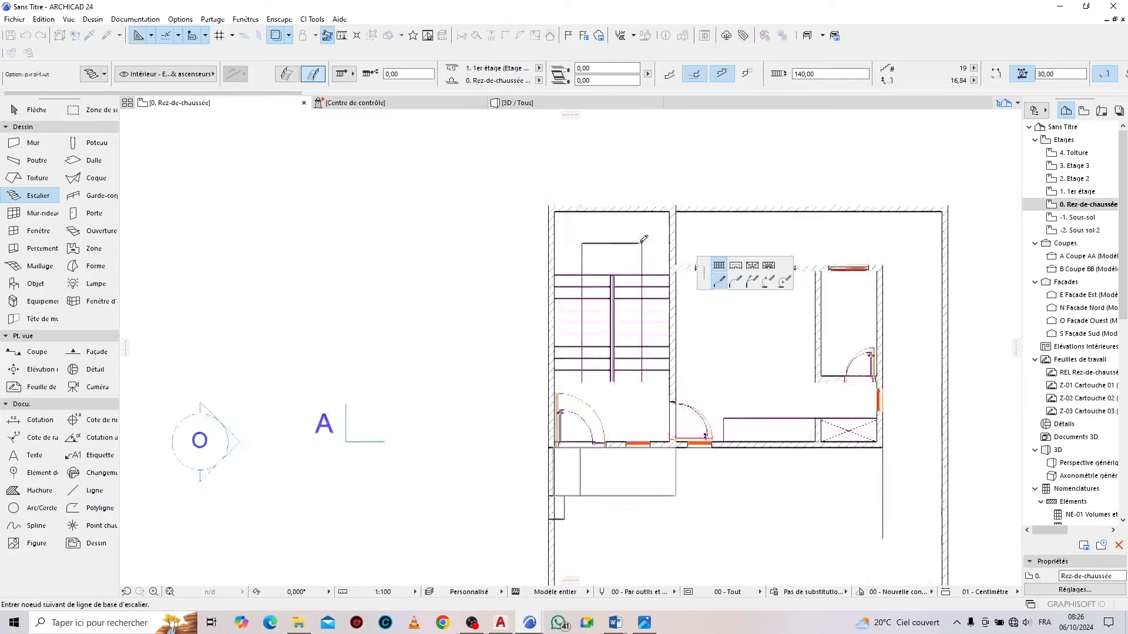
Start a new stair at the left flight's inner lower corner with a right-side baseline, and draw its first flight 270 cm upward along the stairwell
{"action": "scroll", "coordinate": [666, 372], "scroll_direction": "up", "scroll_amount": 6}
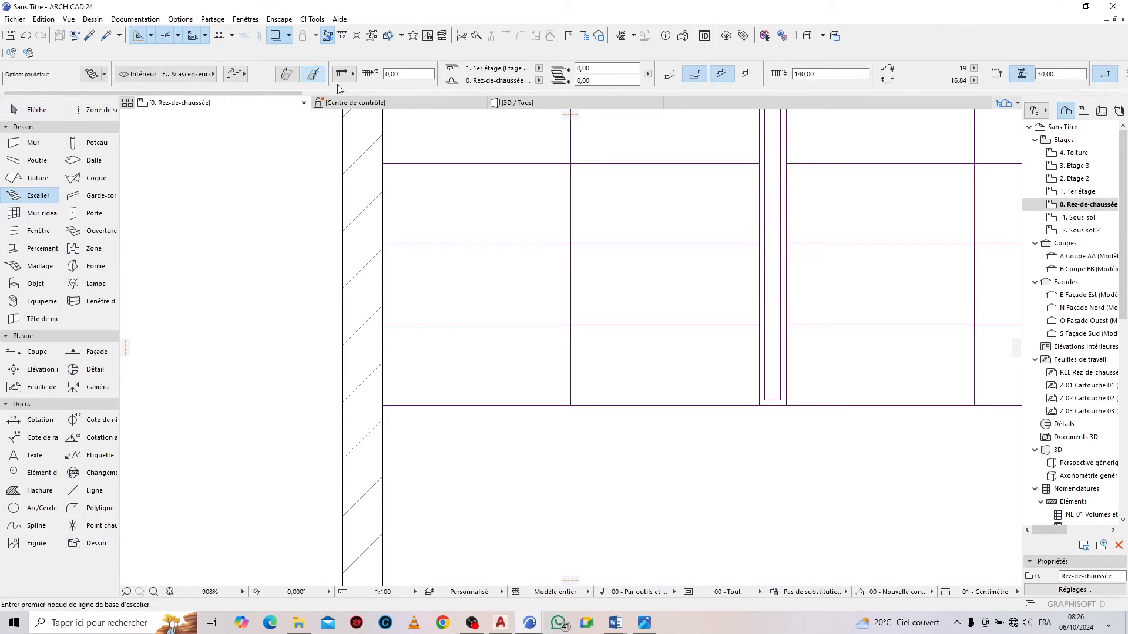
{"action": "scroll", "coordinate": [548, 443], "scroll_direction": "down", "scroll_amount": 3}
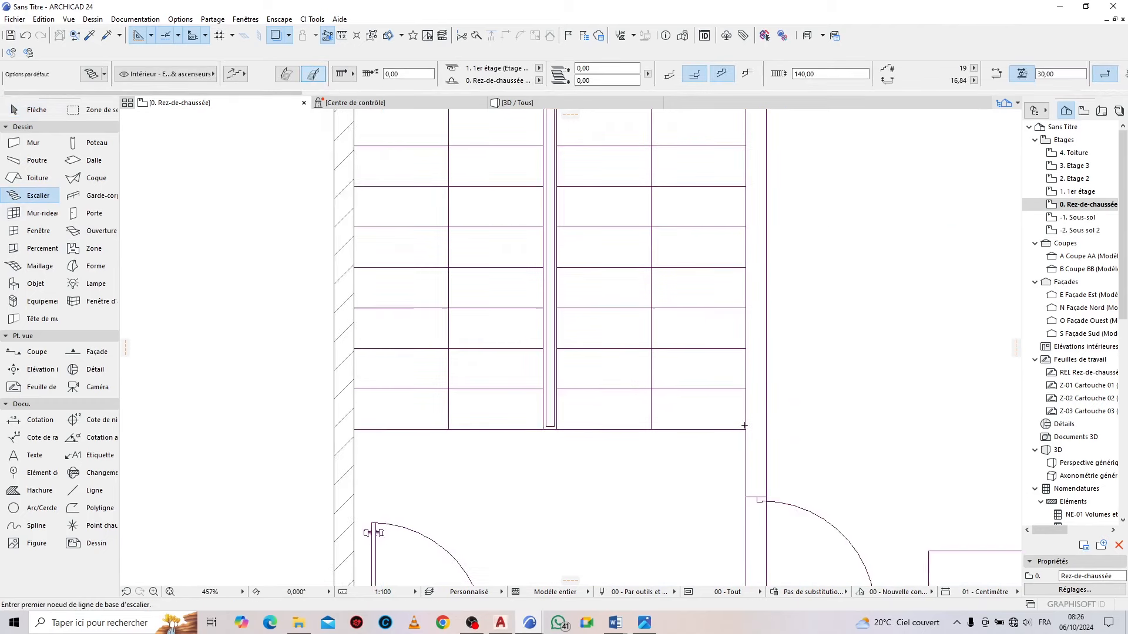
{"action": "scroll", "coordinate": [359, 425], "scroll_direction": "up", "scroll_amount": 2}
{"action": "left_click", "coordinate": [387, 432]}
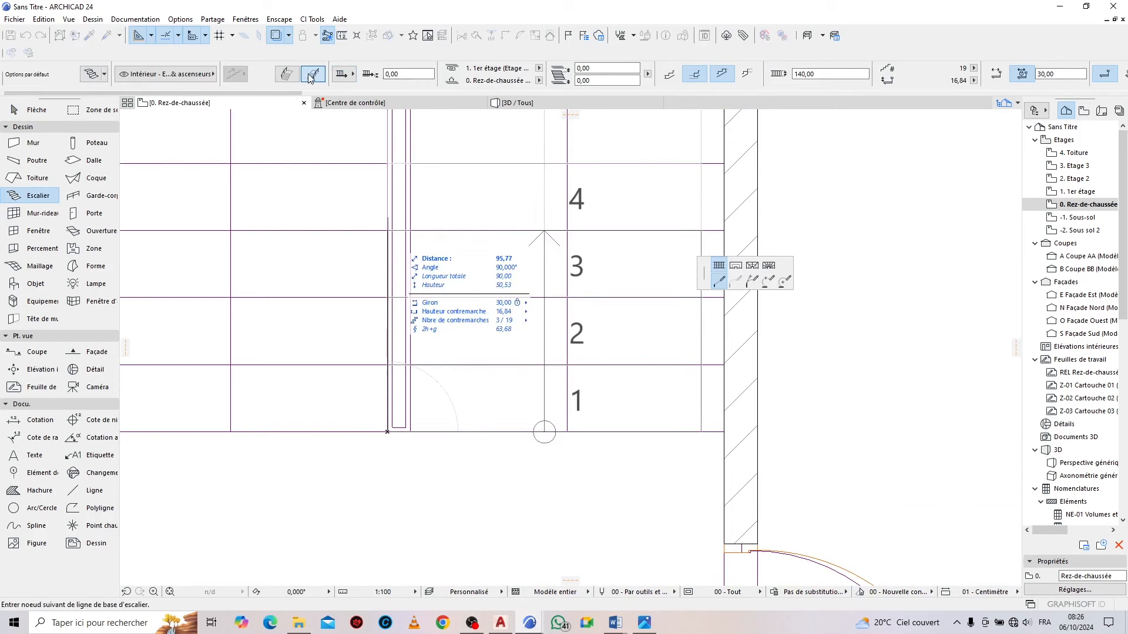
{"action": "scroll", "coordinate": [392, 314], "scroll_direction": "down", "scroll_amount": 5}
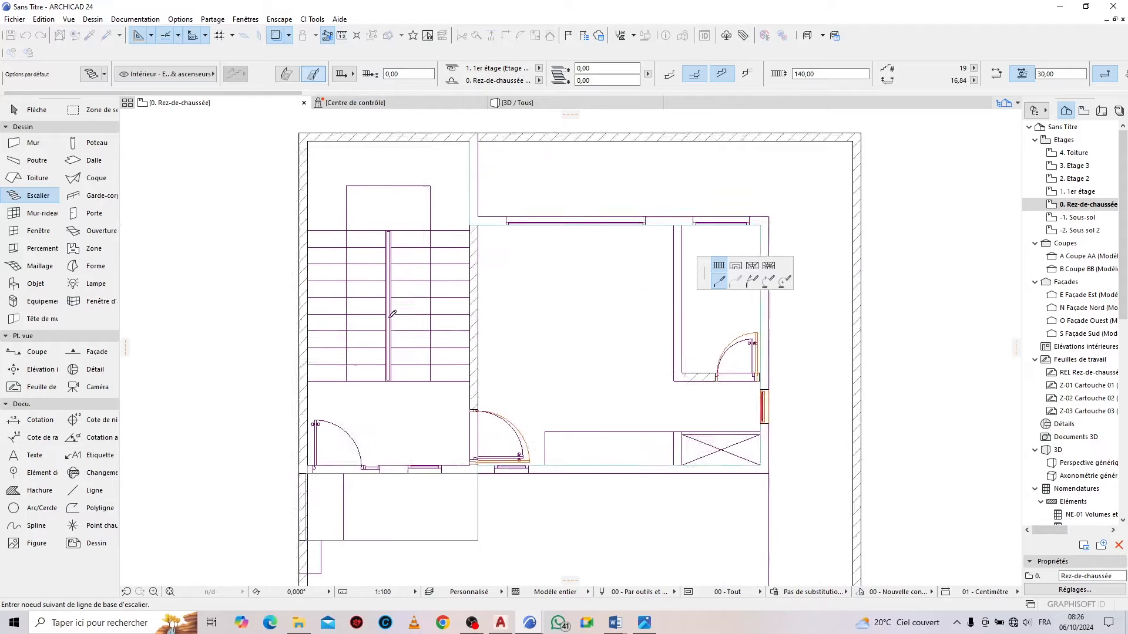
{"action": "scroll", "coordinate": [393, 314], "scroll_direction": "up", "scroll_amount": 5}
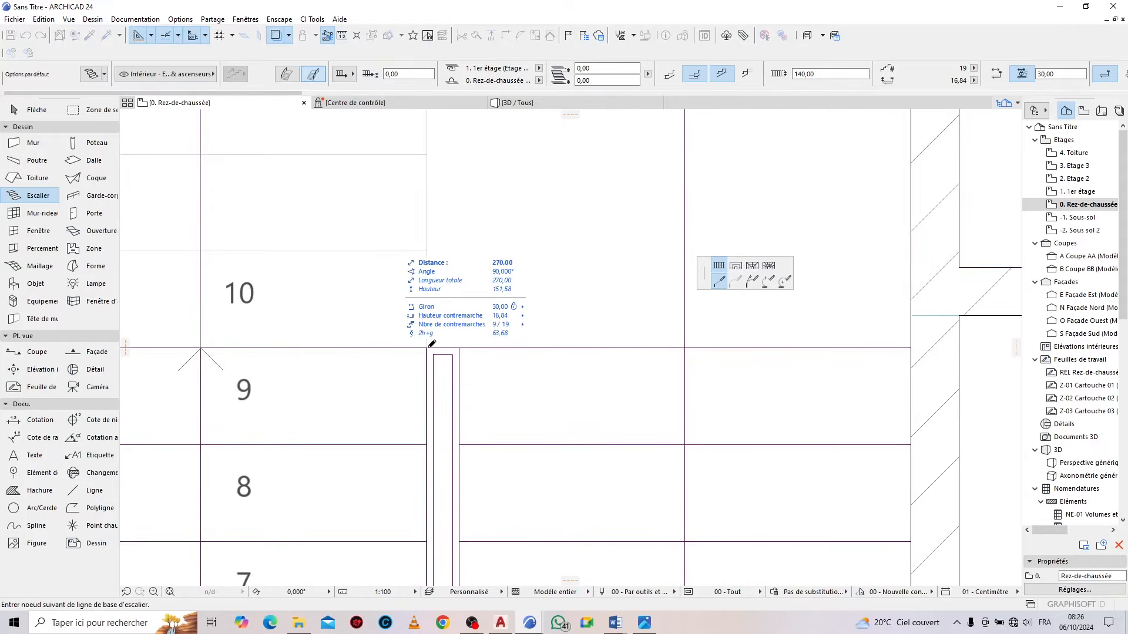
{"action": "left_click", "coordinate": [428, 347]}
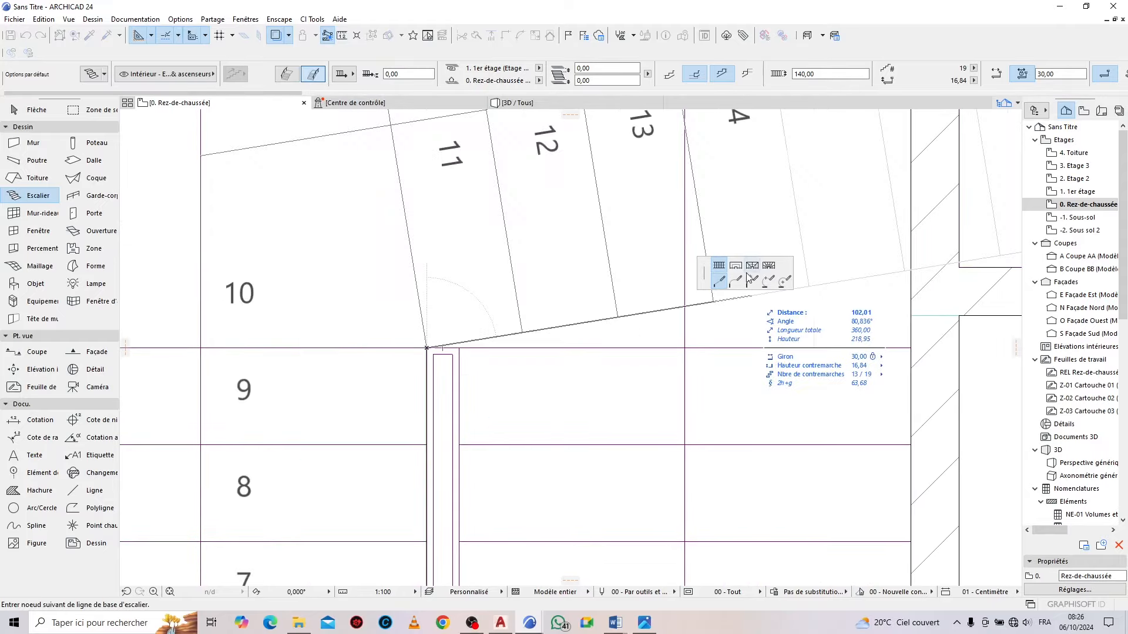
Add the landing across the stairwell's upper end, and finish the stair with a second flight running 270 cm down the stairwell's right edge
{"action": "left_click", "coordinate": [460, 348]}
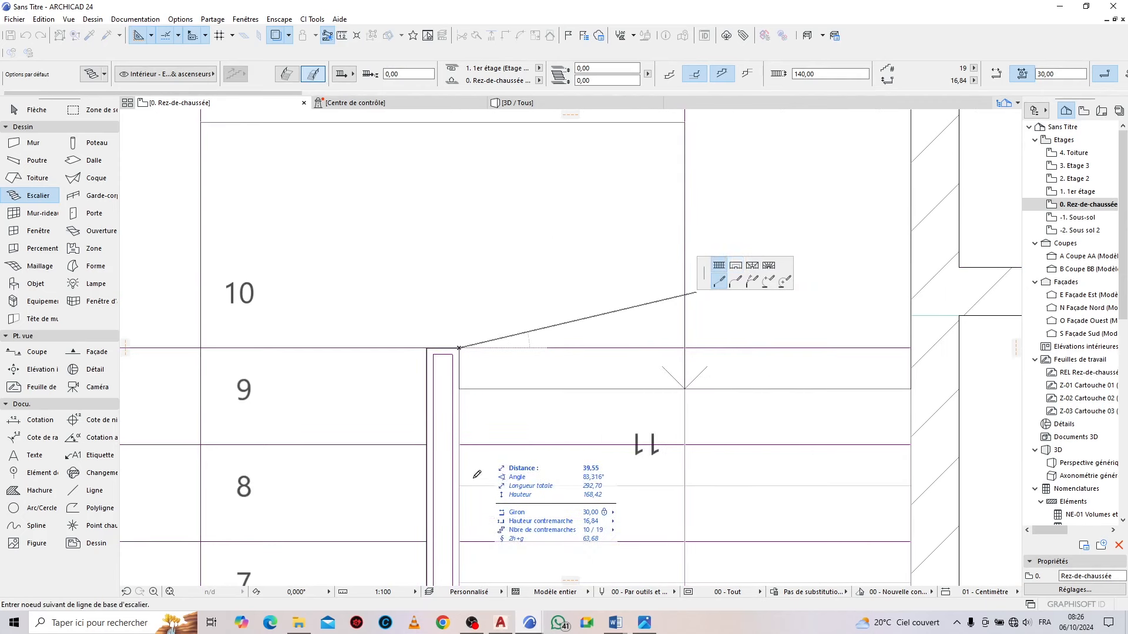
{"action": "scroll", "coordinate": [474, 193], "scroll_direction": "down", "scroll_amount": 1}
{"action": "scroll", "coordinate": [473, 193], "scroll_direction": "down", "scroll_amount": 3}
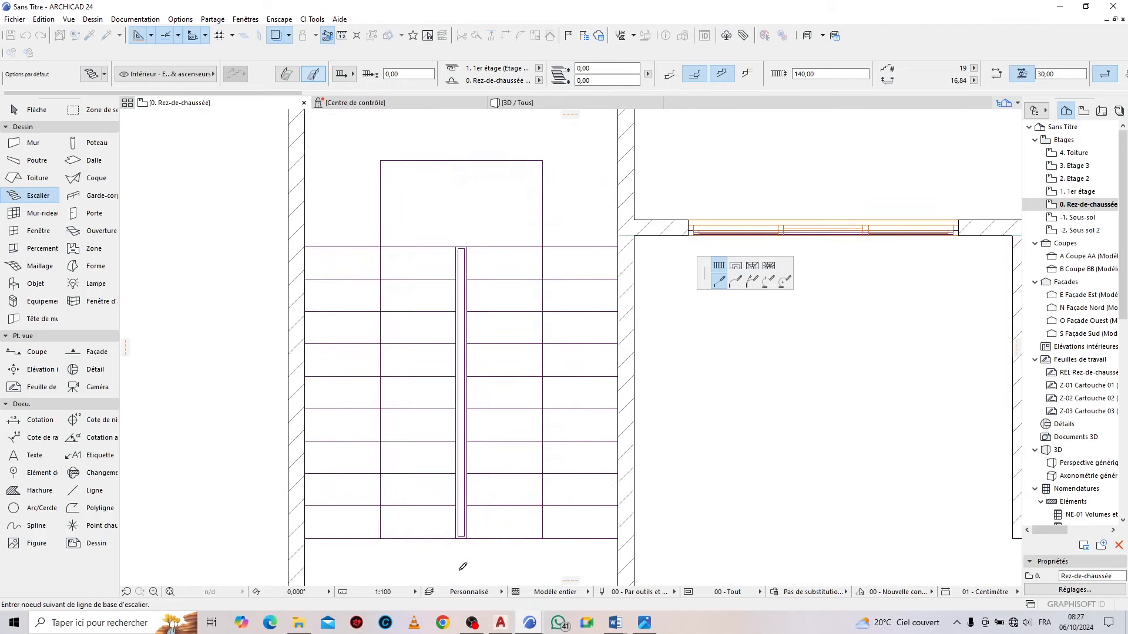
{"action": "scroll", "coordinate": [473, 456], "scroll_direction": "up", "scroll_amount": 4}
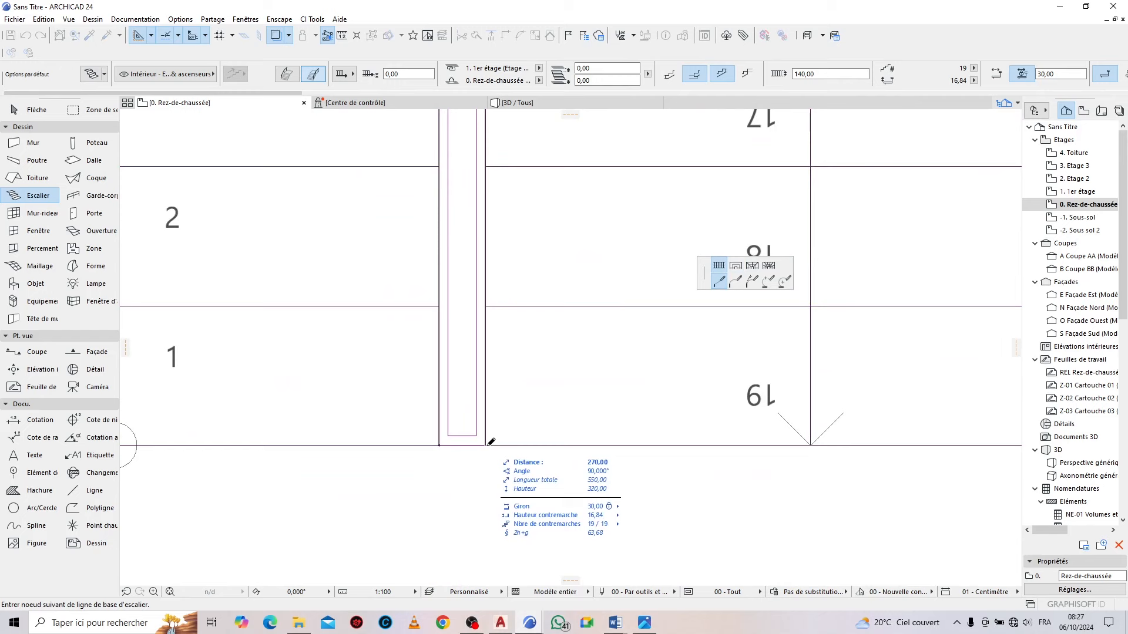
{"action": "double_click", "coordinate": [491, 441]}
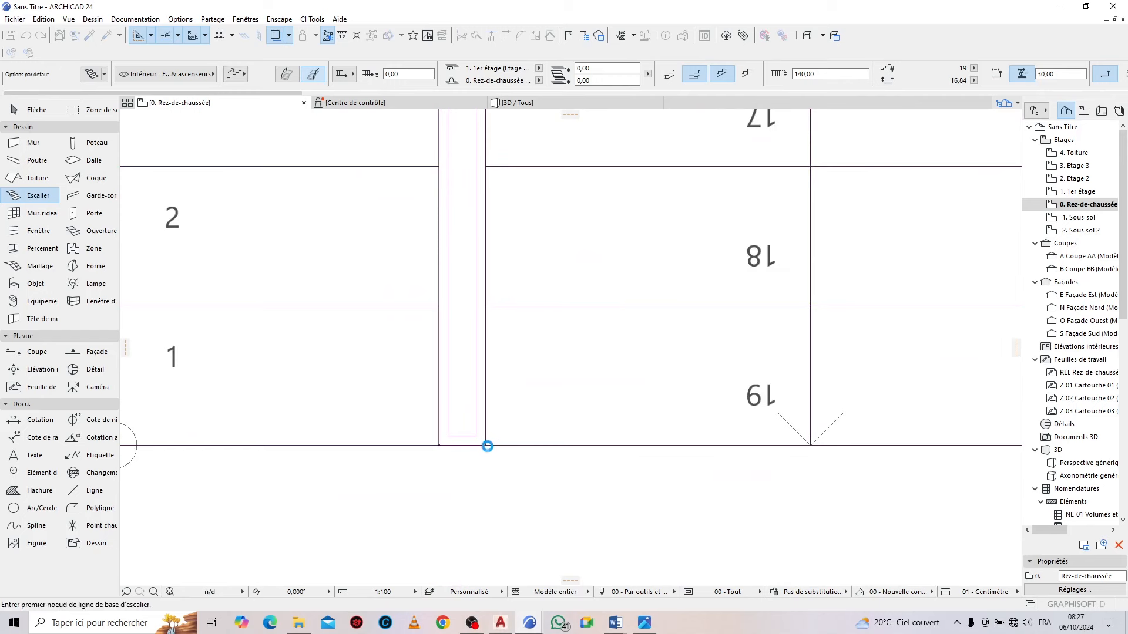
{"action": "scroll", "coordinate": [482, 448], "scroll_direction": "down", "scroll_amount": 2}
Examine the new stair's flights, landing, railing and headroom volume from several sides in the 3D view
{"action": "left_click", "coordinate": [522, 105]}
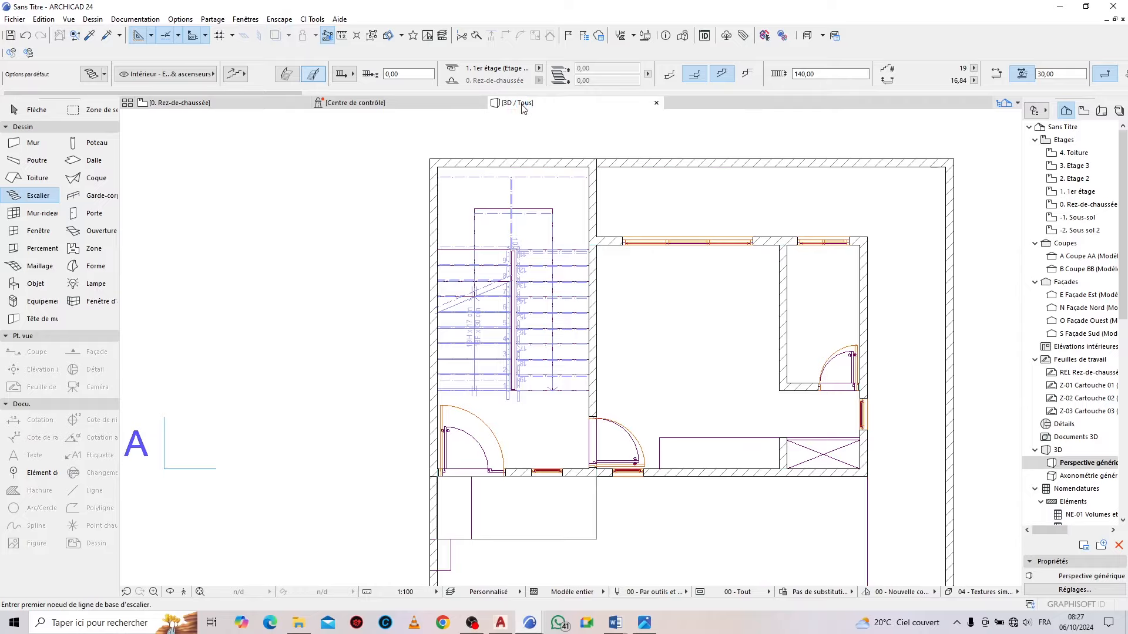
{"action": "scroll", "coordinate": [496, 400], "scroll_direction": "down", "scroll_amount": 2}
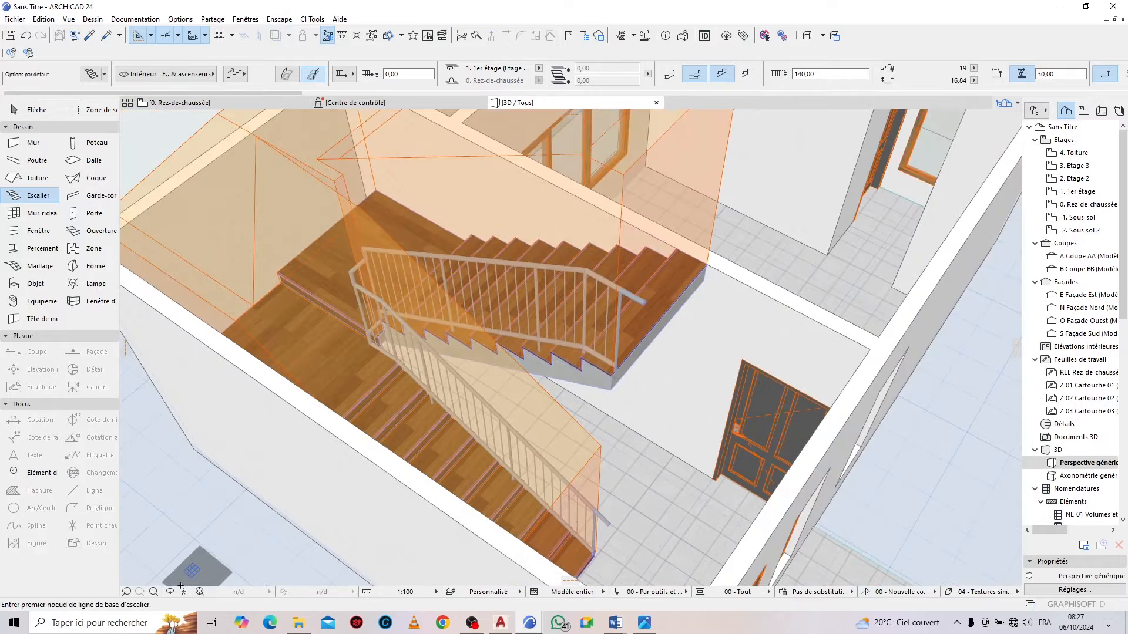
{"action": "left_click", "coordinate": [170, 592]}
{"action": "left_click_drag", "start_coordinate": [249, 390], "coordinate": [578, 343]}
{"action": "scroll", "coordinate": [678, 303], "scroll_direction": "down", "scroll_amount": 2}
{"action": "left_click_drag", "start_coordinate": [517, 434], "coordinate": [530, 384]}
{"action": "scroll", "coordinate": [573, 430], "scroll_direction": "up", "scroll_amount": 2}
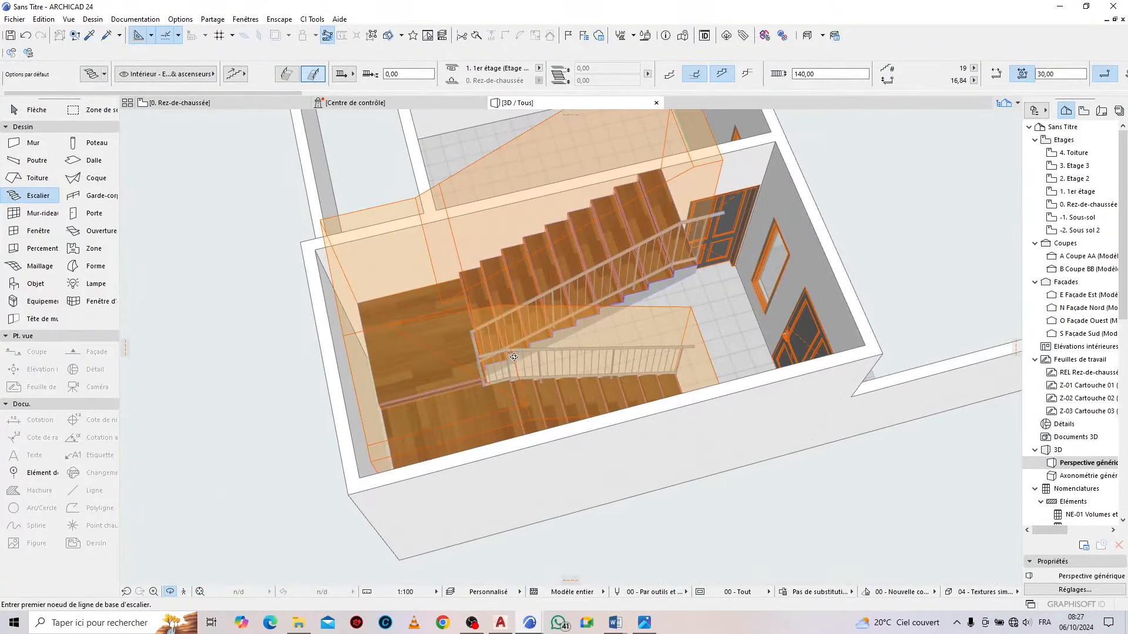
{"action": "key", "text": "Escape"}
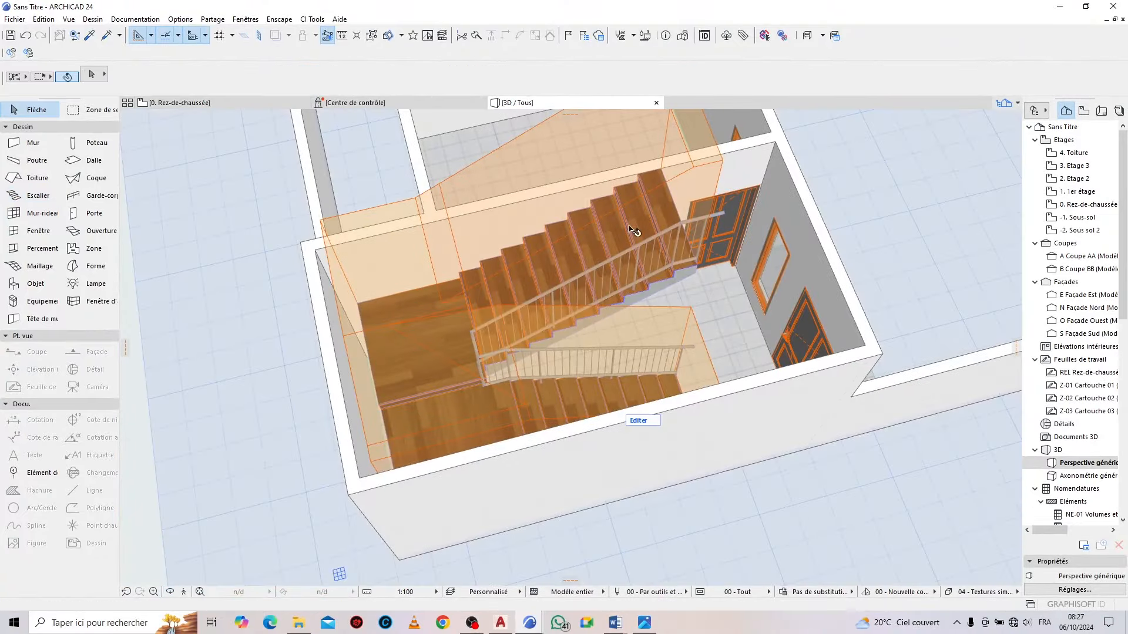
Set the stair's left headroom offset (Décalage gauche) to 210 in its settings, and deselect the stair
{"action": "left_click", "coordinate": [424, 287]}
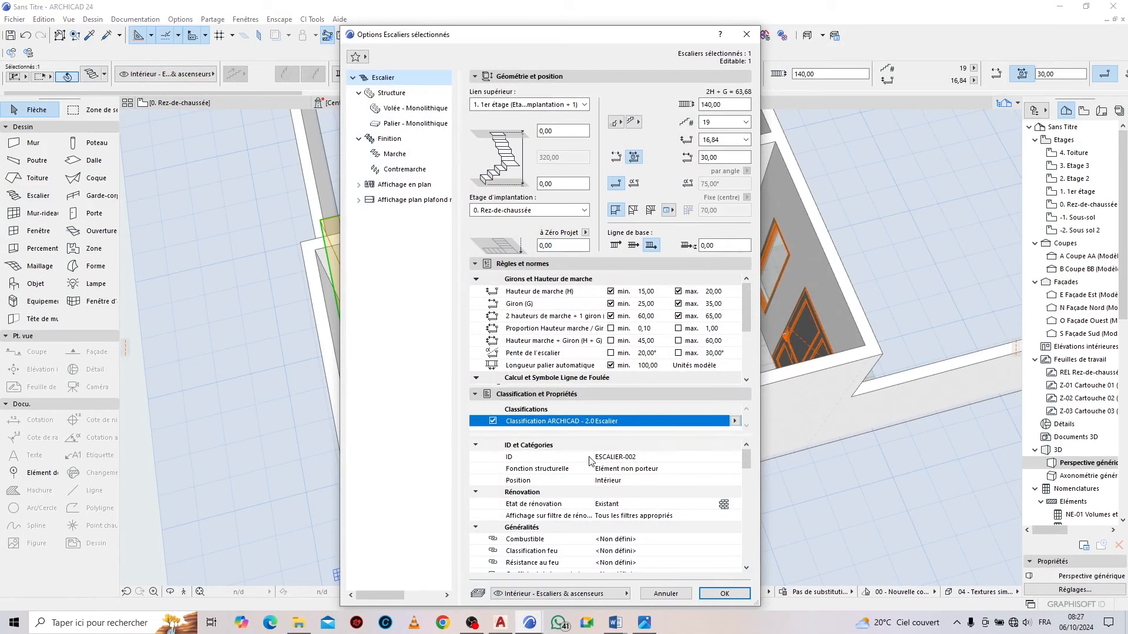
{"action": "scroll", "coordinate": [602, 320], "scroll_direction": "down", "scroll_amount": 3}
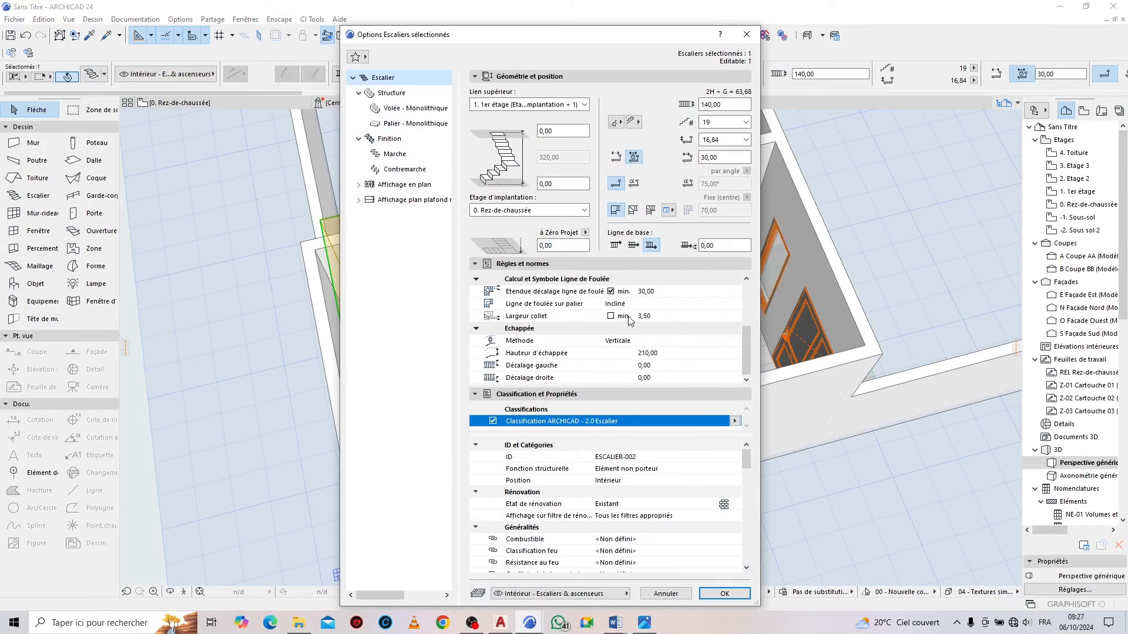
{"action": "left_click", "coordinate": [648, 367]}
{"action": "type", "text": "210"}
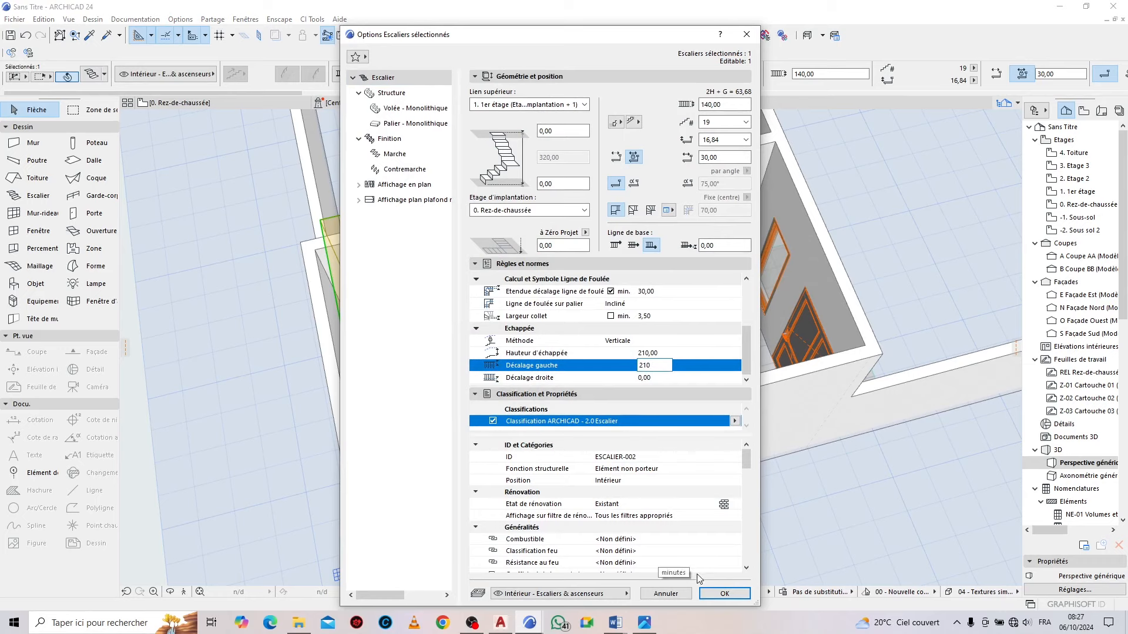
{"action": "left_click", "coordinate": [724, 594]}
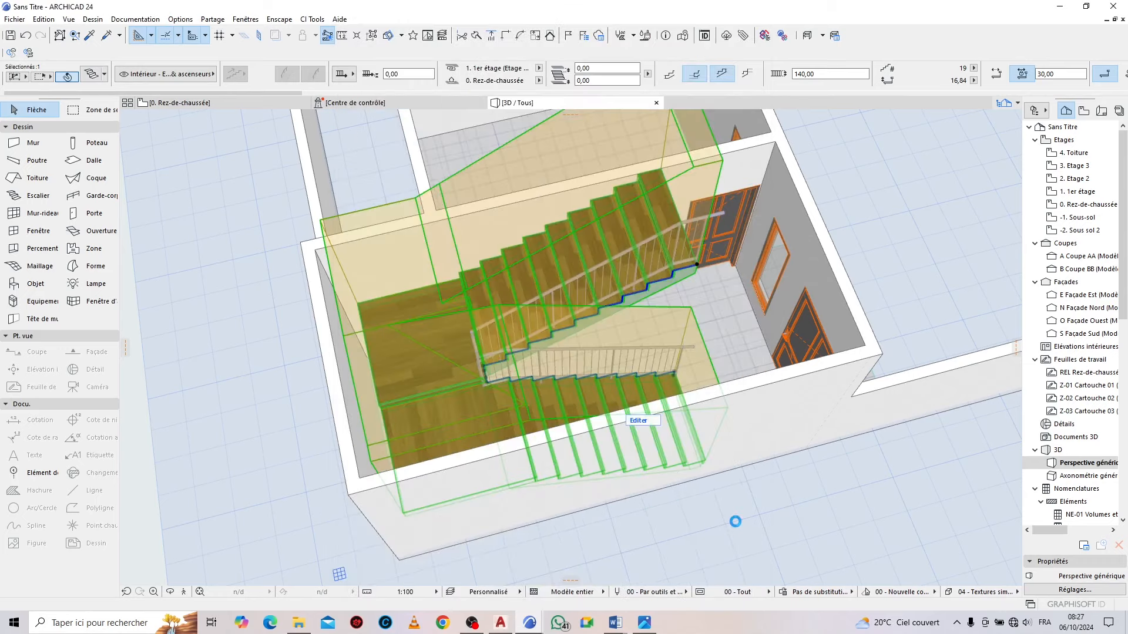
{"action": "left_click", "coordinate": [705, 527]}
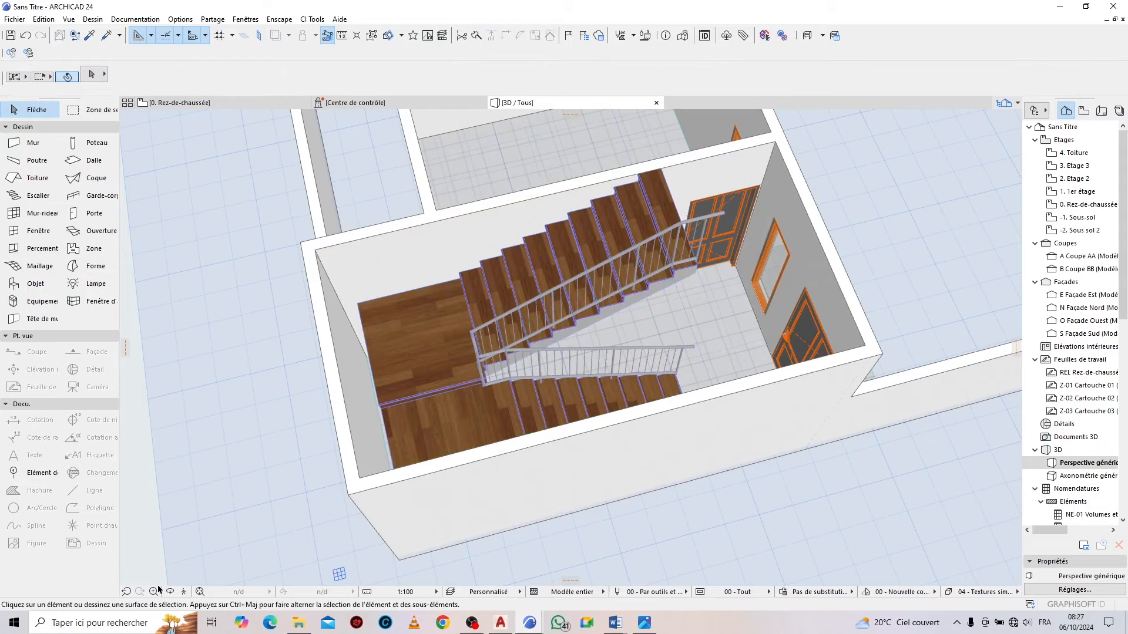
Inspect the finished staircase inside the house and the whole walled plot from several angles in 3D
{"action": "left_click", "coordinate": [170, 595]}
{"action": "scroll", "coordinate": [614, 351], "scroll_direction": "up", "scroll_amount": 3}
{"action": "left_click_drag", "start_coordinate": [235, 347], "coordinate": [627, 392]}
{"action": "scroll", "coordinate": [499, 383], "scroll_direction": "down", "scroll_amount": 5}
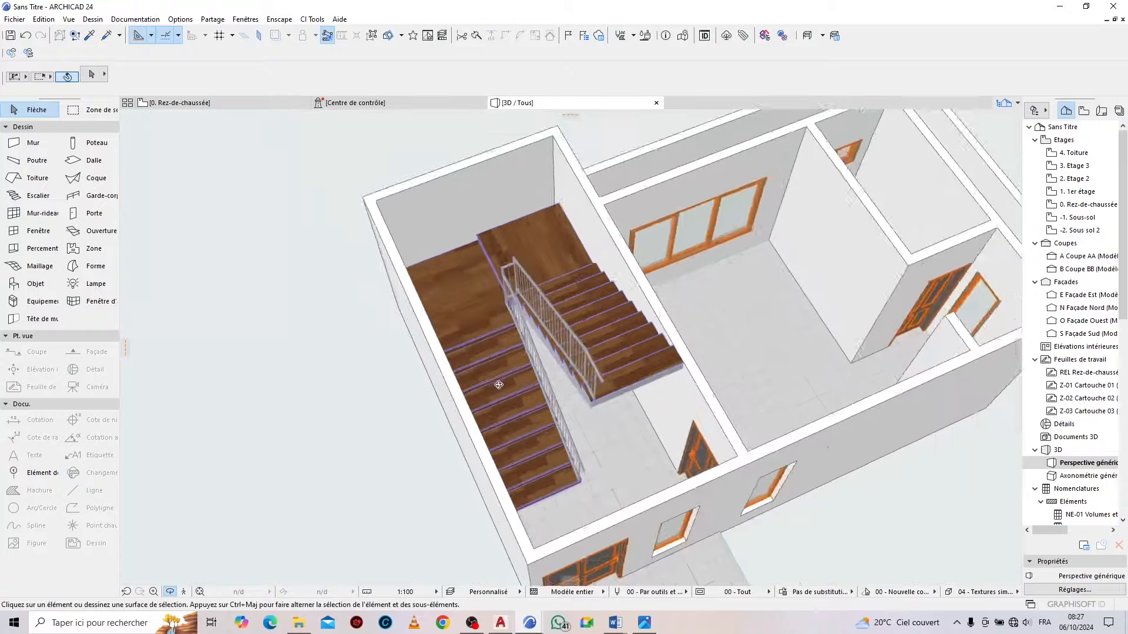
{"action": "left_click_drag", "start_coordinate": [494, 347], "coordinate": [627, 290]}
{"action": "scroll", "coordinate": [529, 329], "scroll_direction": "up", "scroll_amount": 5}
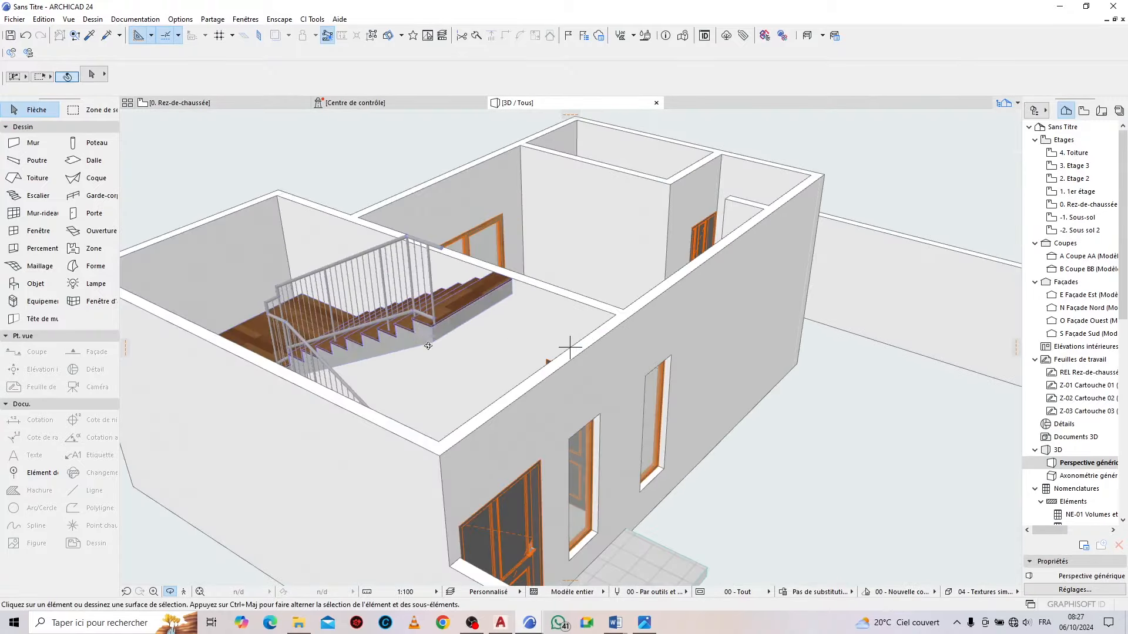
{"action": "scroll", "coordinate": [513, 297], "scroll_direction": "down", "scroll_amount": 10}
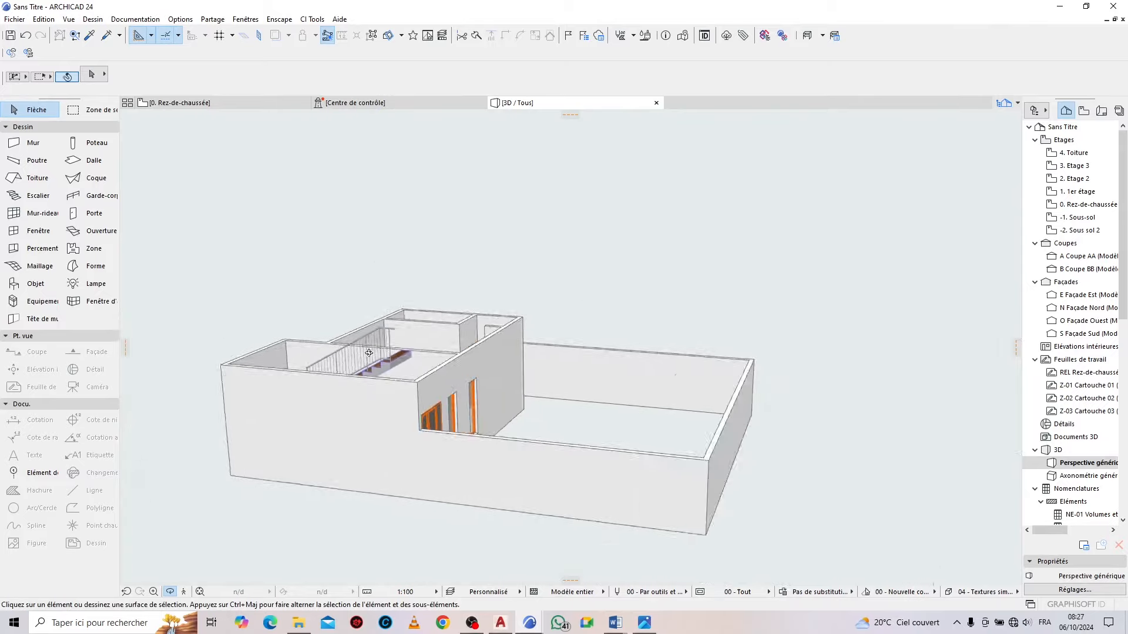
{"action": "left_click_drag", "start_coordinate": [639, 441], "coordinate": [523, 471]}
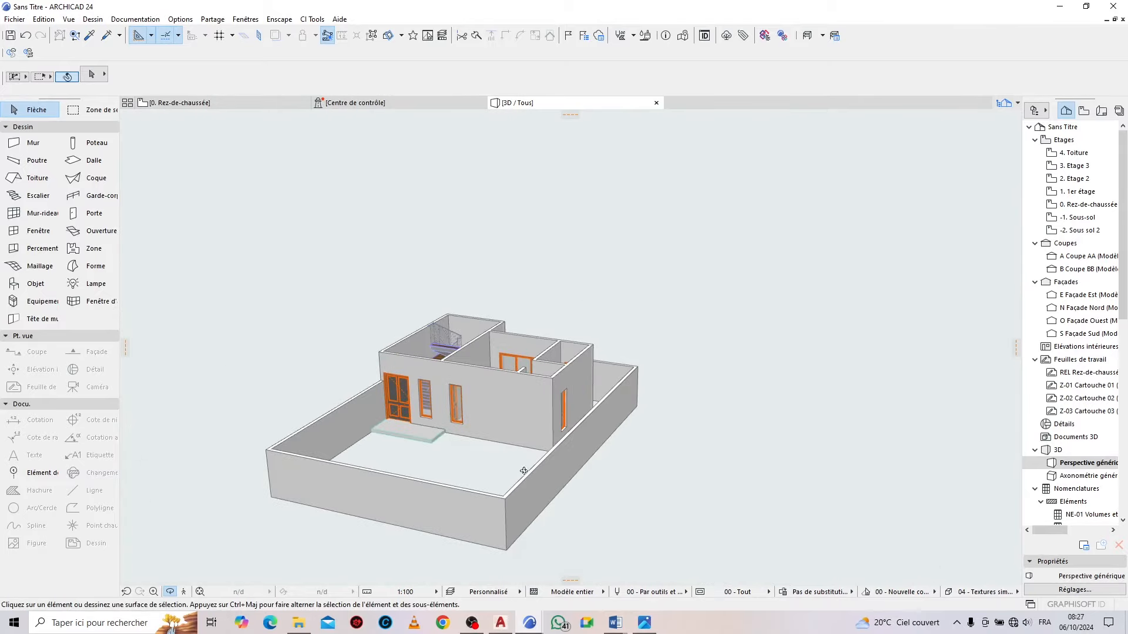
Switch to the reference renderings R_TUTO_1 and R_TUTO_2, examine the narrow ground-floor window and its facade panel, and return to the untitled ARCHICAD project
{"action": "left_click", "coordinate": [644, 623]}
{"action": "scroll", "coordinate": [484, 377], "scroll_direction": "up", "scroll_amount": 3}
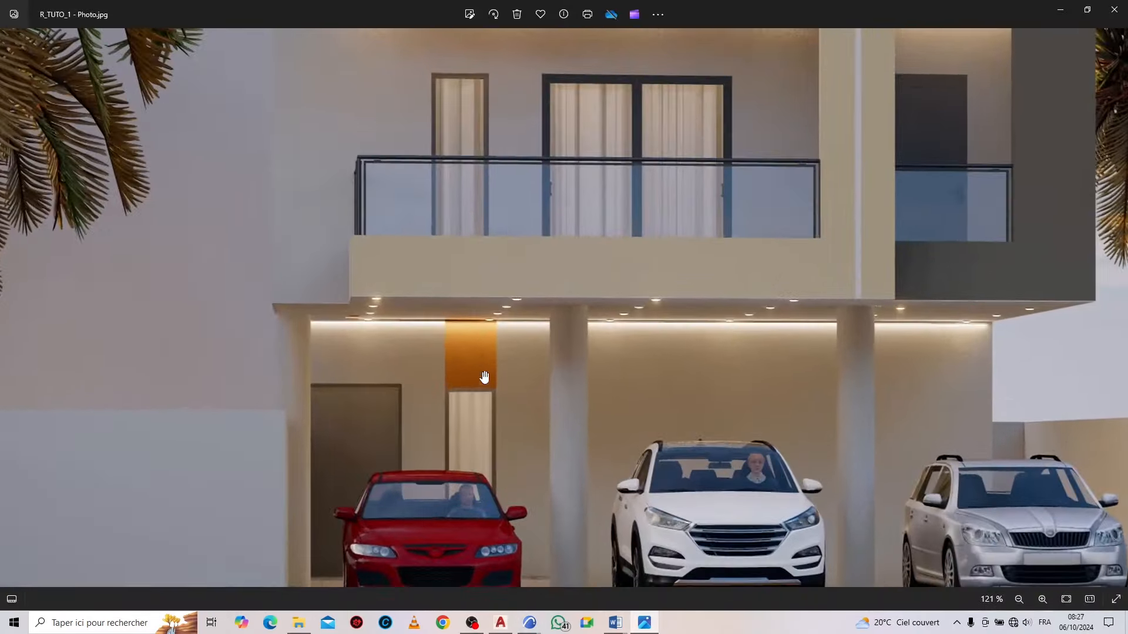
{"action": "scroll", "coordinate": [464, 349], "scroll_direction": "down", "scroll_amount": 4}
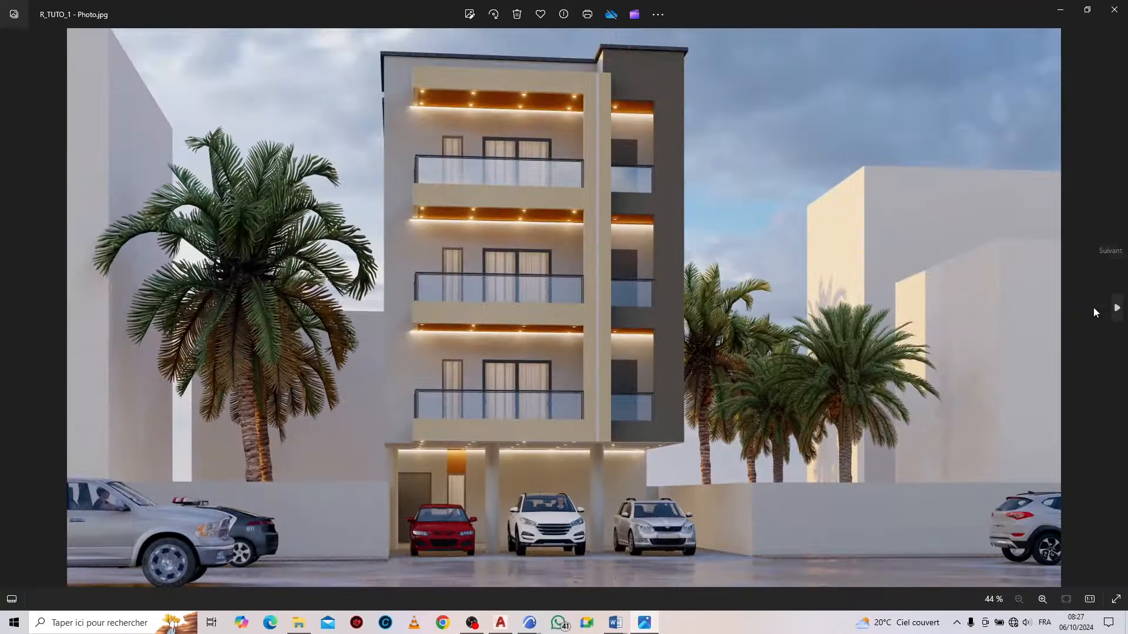
{"action": "left_click", "coordinate": [1118, 310]}
{"action": "scroll", "coordinate": [755, 464], "scroll_direction": "up", "scroll_amount": 10}
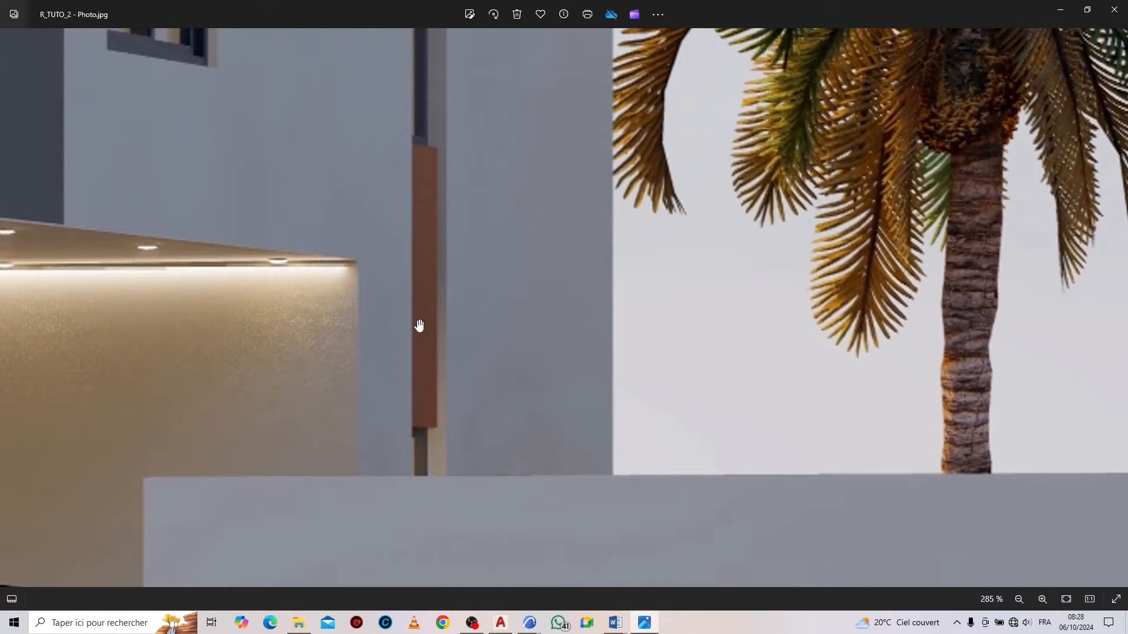
{"action": "scroll", "coordinate": [419, 325], "scroll_direction": "down", "scroll_amount": 8}
{"action": "mouse_move", "coordinate": [534, 629]}
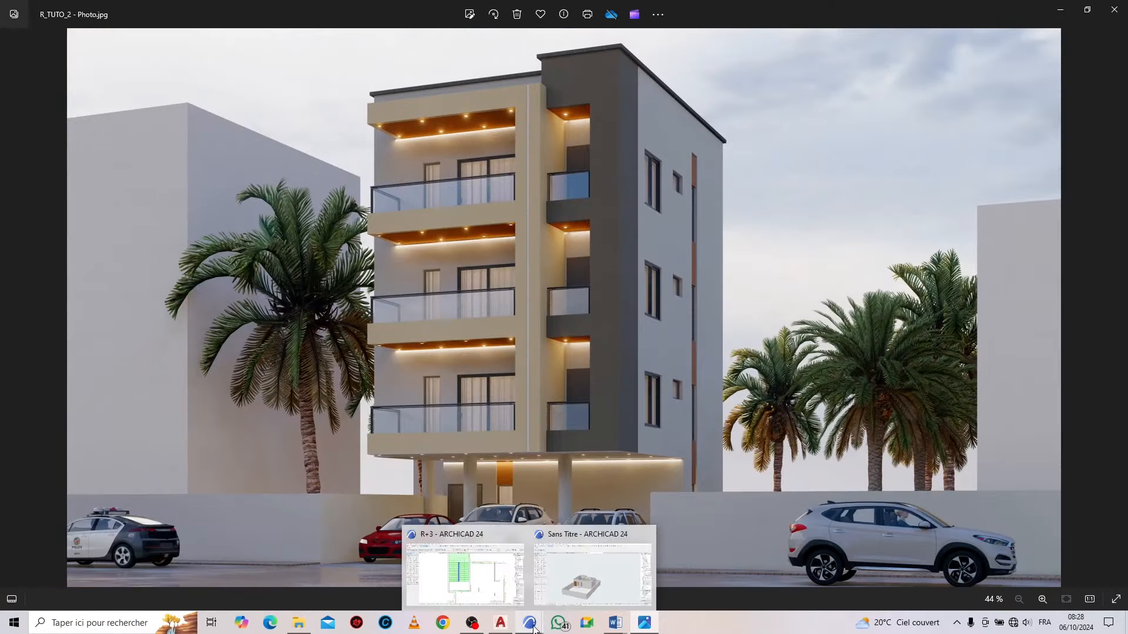
{"action": "left_click", "coordinate": [598, 591]}
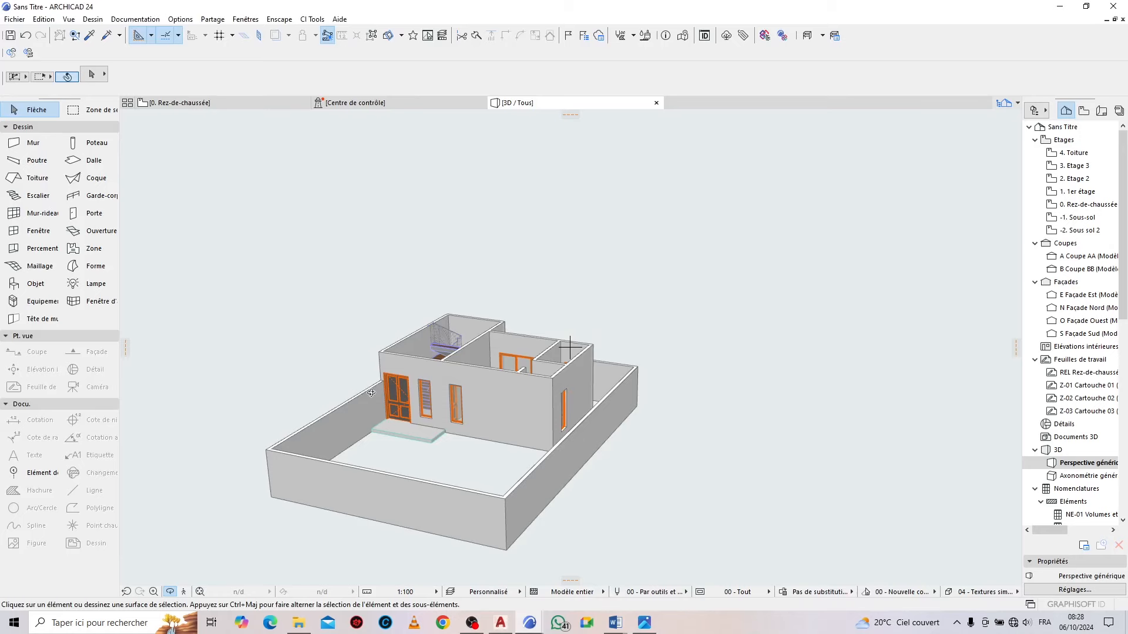
On the ground floor plan, select the front wall and split it along the right edge of the window nearest the entrance door
{"action": "left_click", "coordinate": [200, 103]}
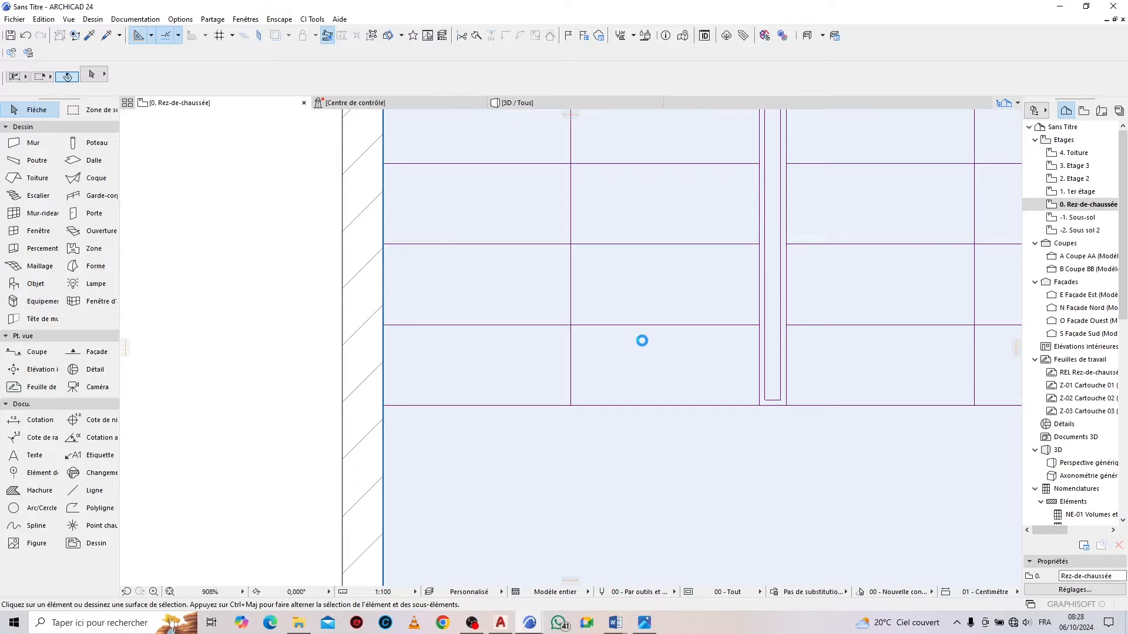
{"action": "scroll", "coordinate": [603, 280], "scroll_direction": "down", "scroll_amount": 6}
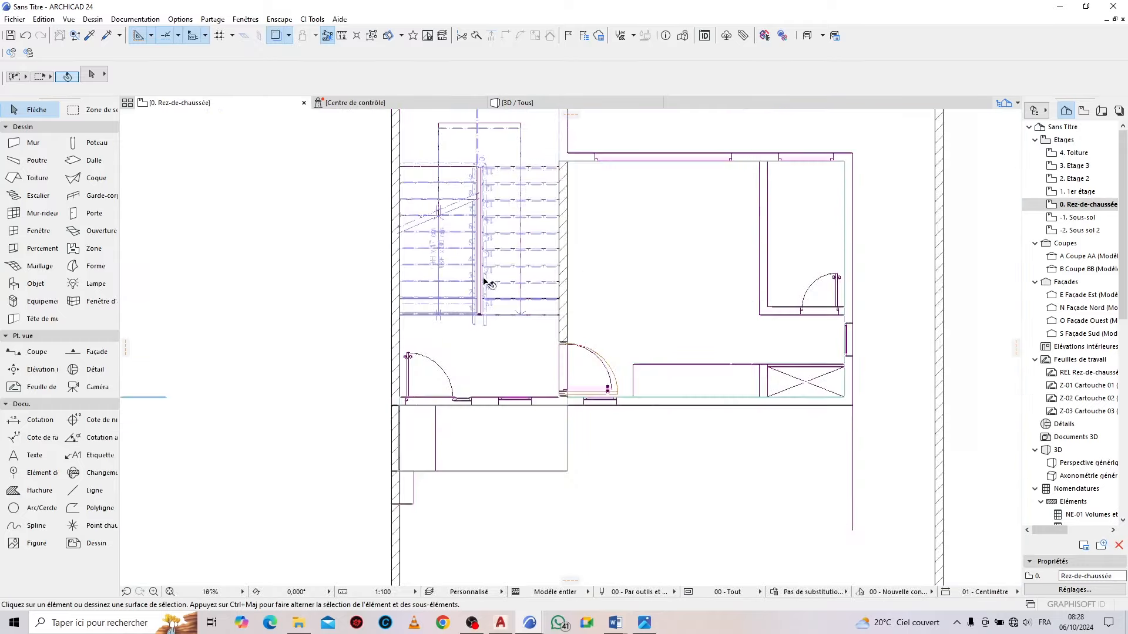
{"action": "scroll", "coordinate": [460, 319], "scroll_direction": "up", "scroll_amount": 6}
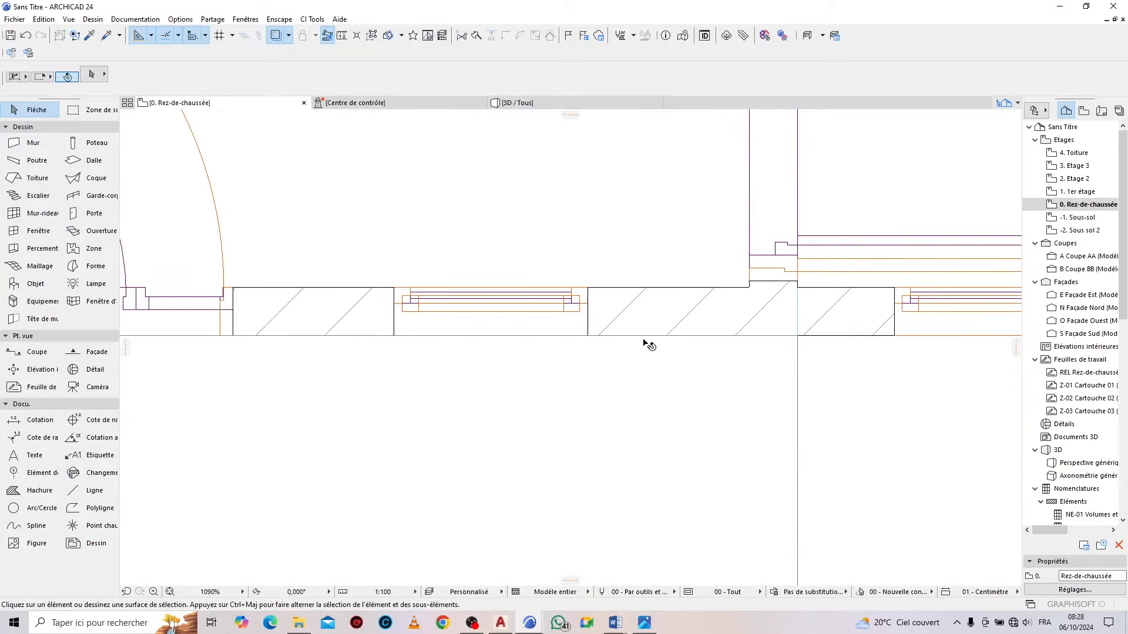
{"action": "left_click", "coordinate": [653, 335]}
{"action": "left_click", "coordinate": [653, 320]}
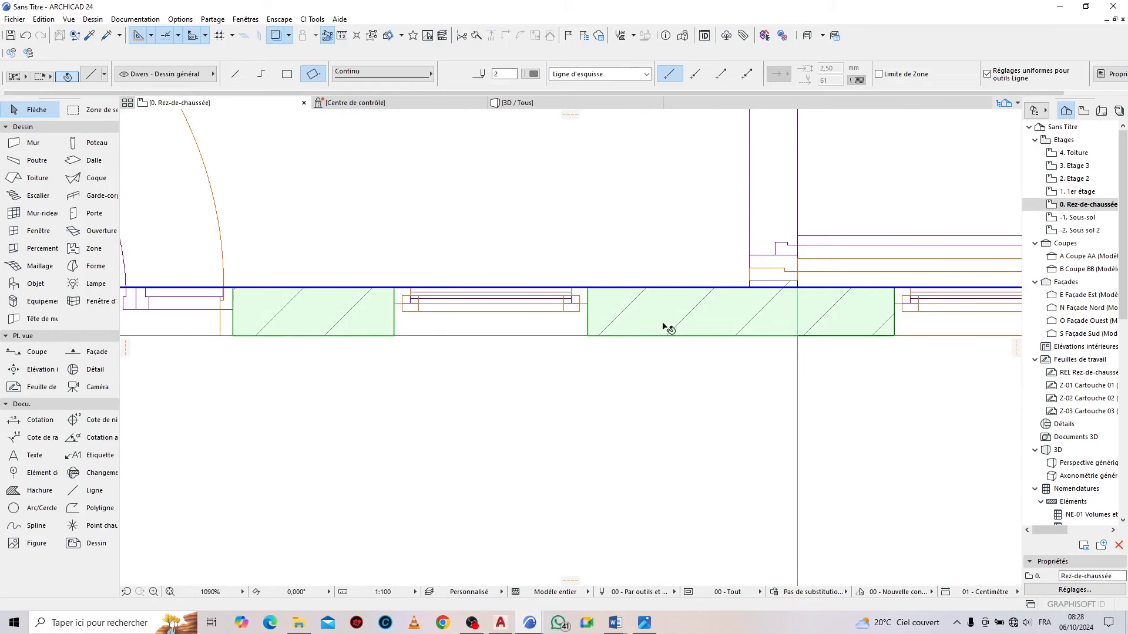
{"action": "scroll", "coordinate": [595, 302], "scroll_direction": "up", "scroll_amount": 4}
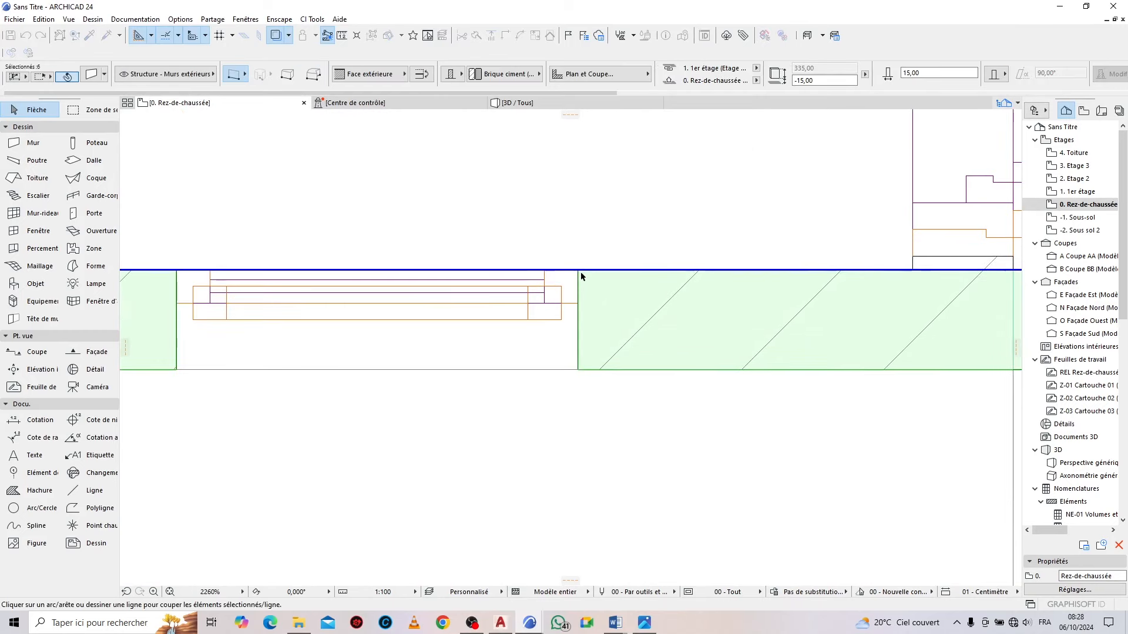
{"action": "left_click", "coordinate": [579, 270]}
{"action": "left_click", "coordinate": [578, 370]}
{"action": "left_click", "coordinate": [478, 353]}
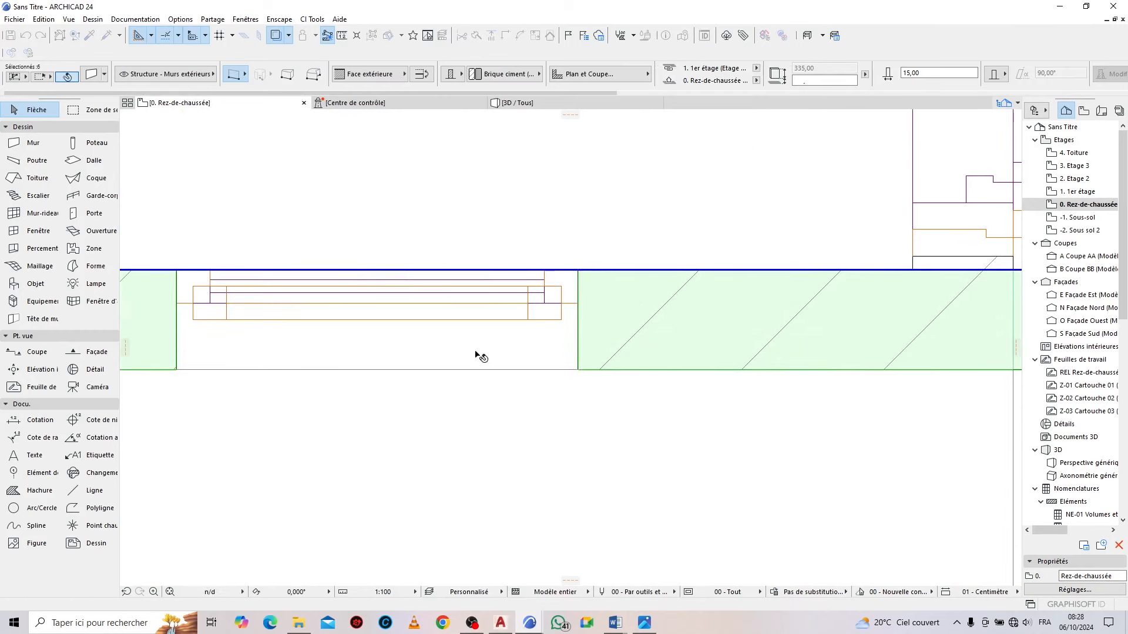
Try to split the front wall along the left edge of the window nearest the entrance door, and clear the selection
{"action": "left_click", "coordinate": [478, 36]}
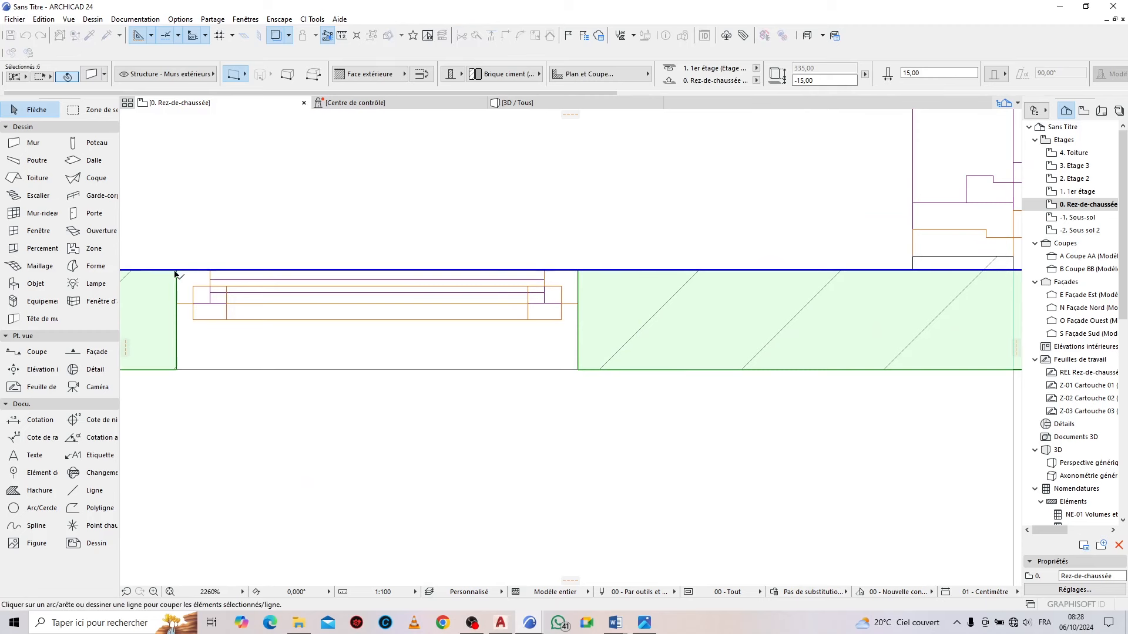
{"action": "left_click", "coordinate": [175, 271]}
{"action": "left_click", "coordinate": [176, 370]}
{"action": "left_click", "coordinate": [327, 381]}
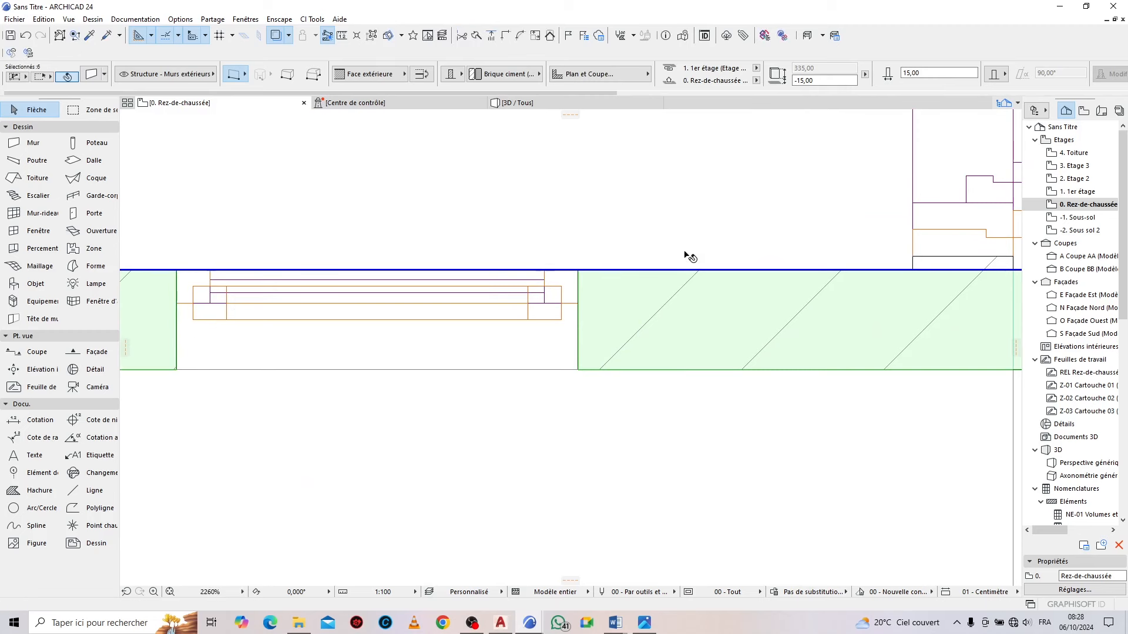
{"action": "scroll", "coordinate": [656, 363], "scroll_direction": "down", "scroll_amount": 3}
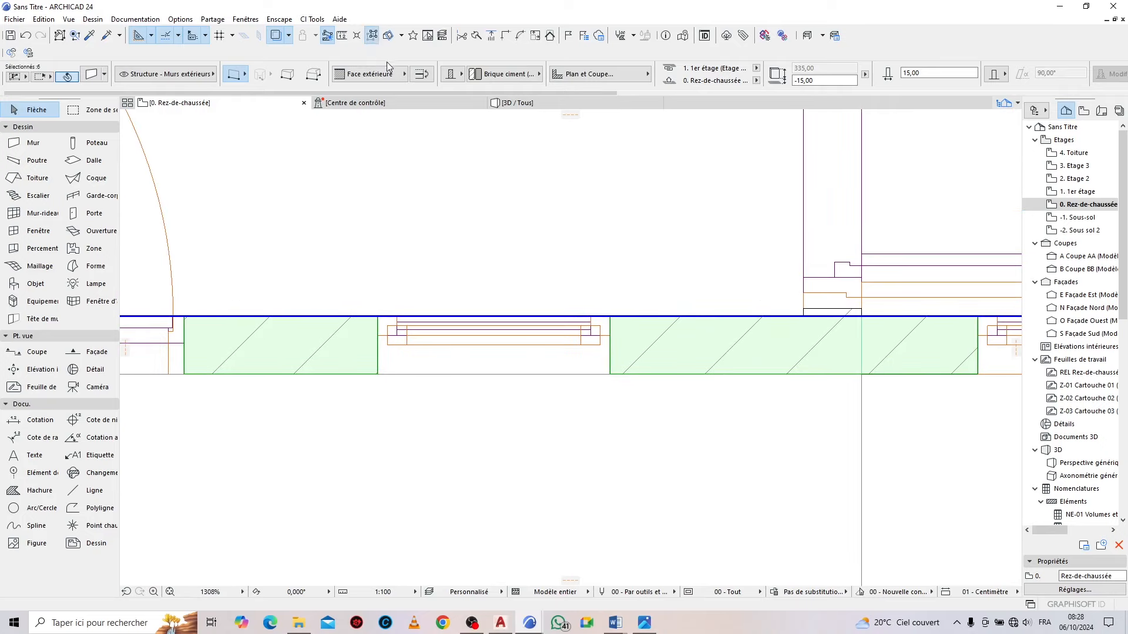
{"action": "left_click", "coordinate": [512, 229]}
Select the front wall and split it along the right edge of the window nearest the entrance door, keeping the window side selected
{"action": "left_click", "coordinate": [656, 363]}
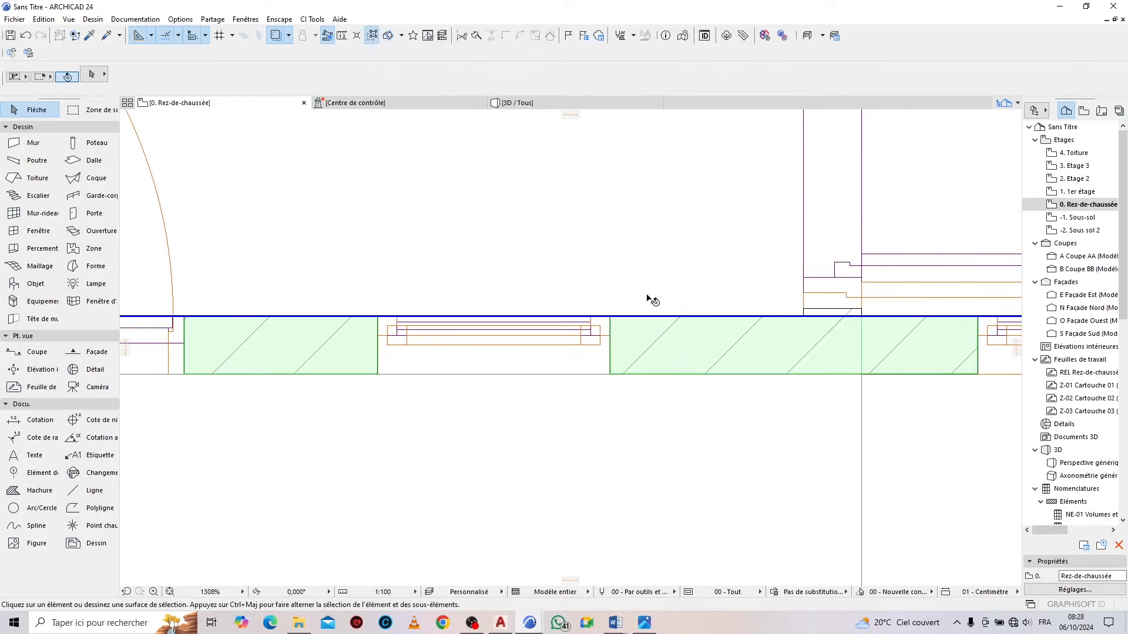
{"action": "left_click", "coordinate": [477, 37]}
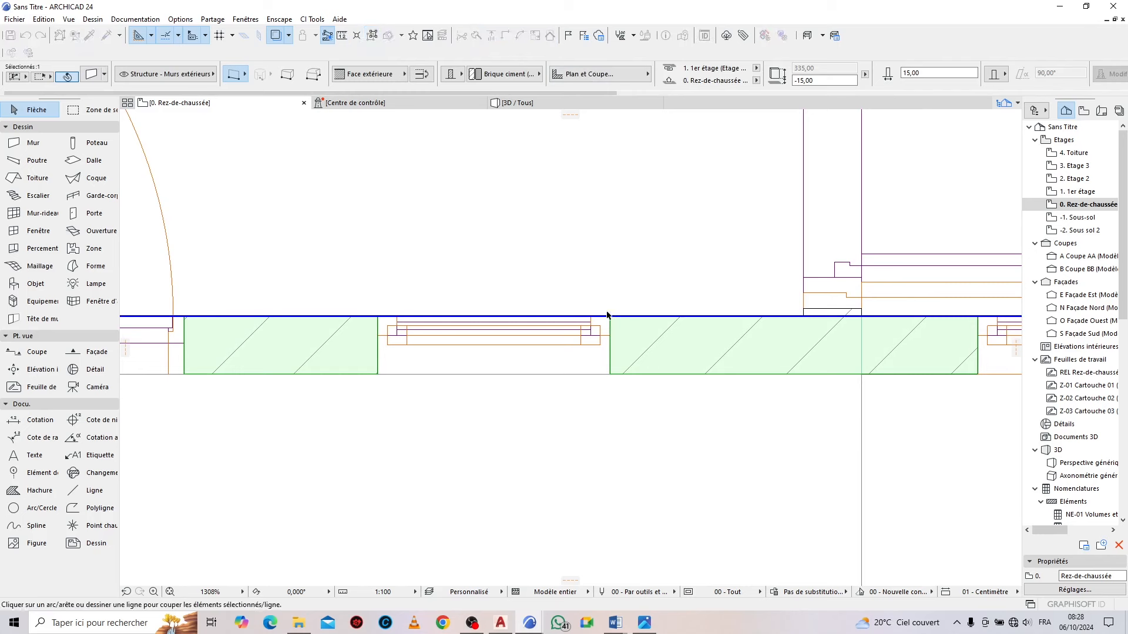
{"action": "left_click", "coordinate": [609, 318]}
{"action": "left_click", "coordinate": [608, 380]}
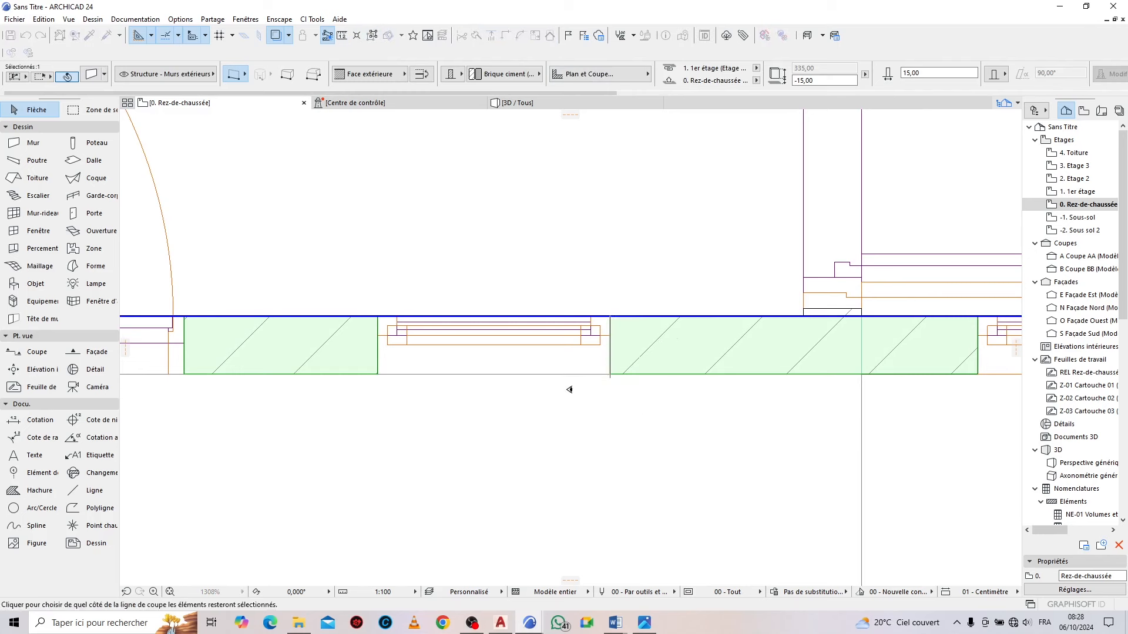
{"action": "left_click", "coordinate": [569, 456]}
Split the same wall along that window's left edge and set the thickness of the isolated window segment to 10 cm
{"action": "left_click", "coordinate": [473, 37]}
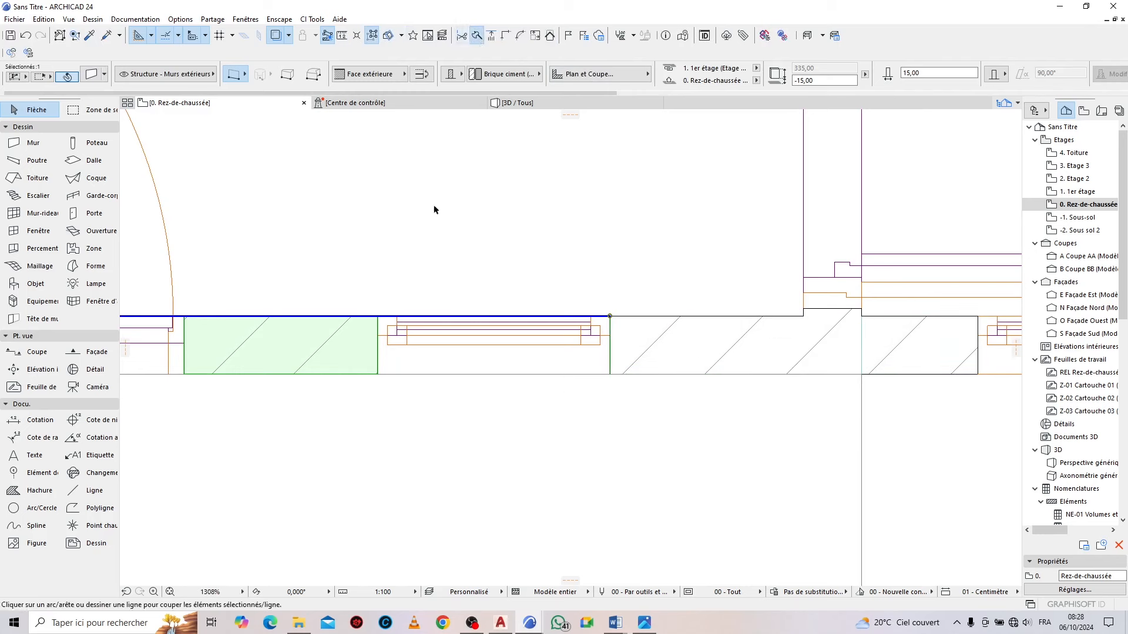
{"action": "left_click", "coordinate": [377, 318]}
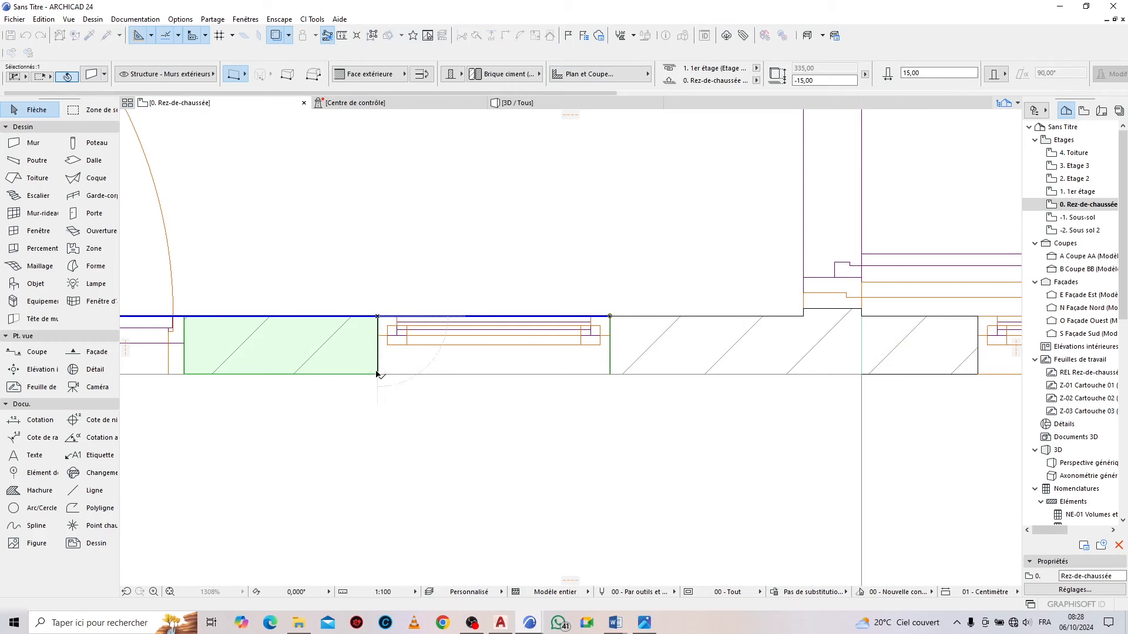
{"action": "left_click", "coordinate": [376, 374]}
{"action": "left_click", "coordinate": [742, 246]}
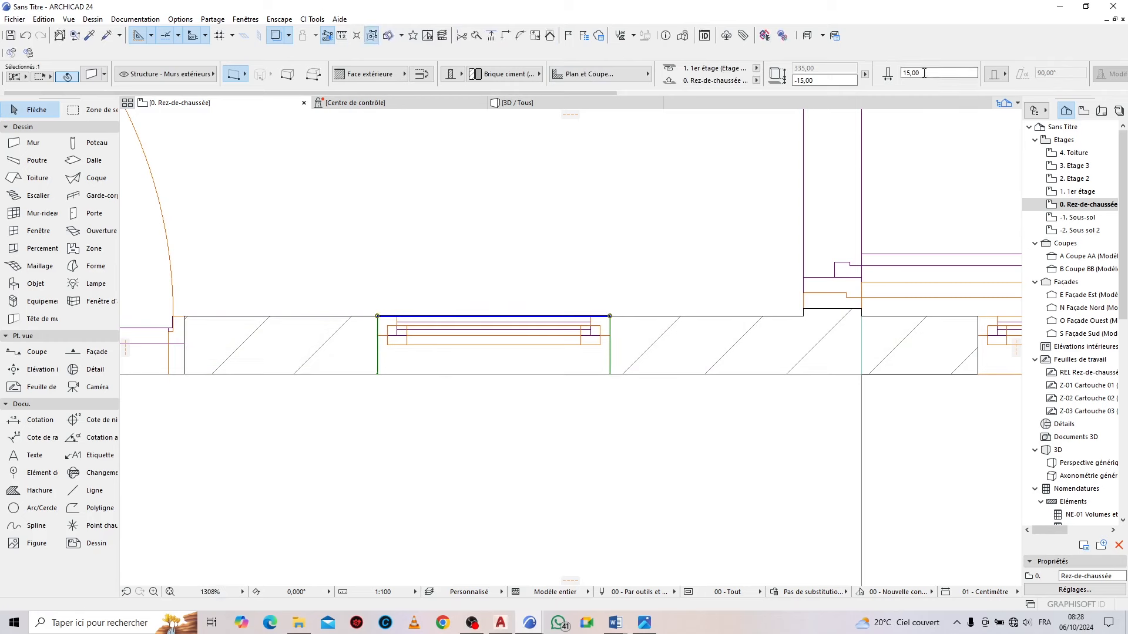
{"action": "type", "text": "10"}
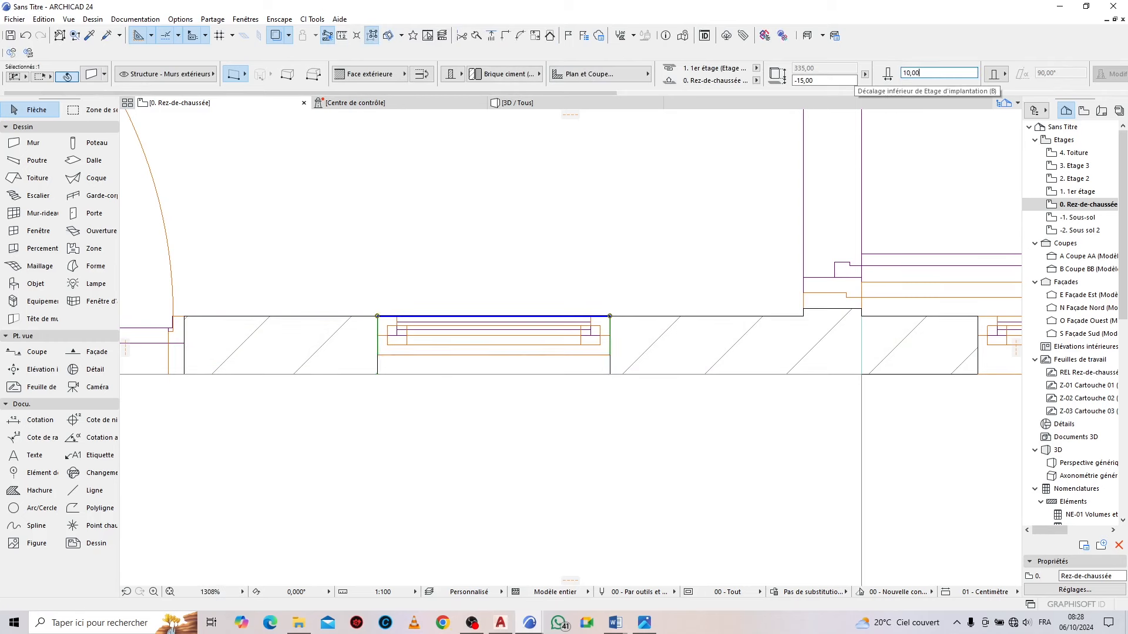
Select the house's right side wall and split it along the upper edge of its window, keeping the window side selected
{"action": "scroll", "coordinate": [496, 395], "scroll_direction": "down", "scroll_amount": 5}
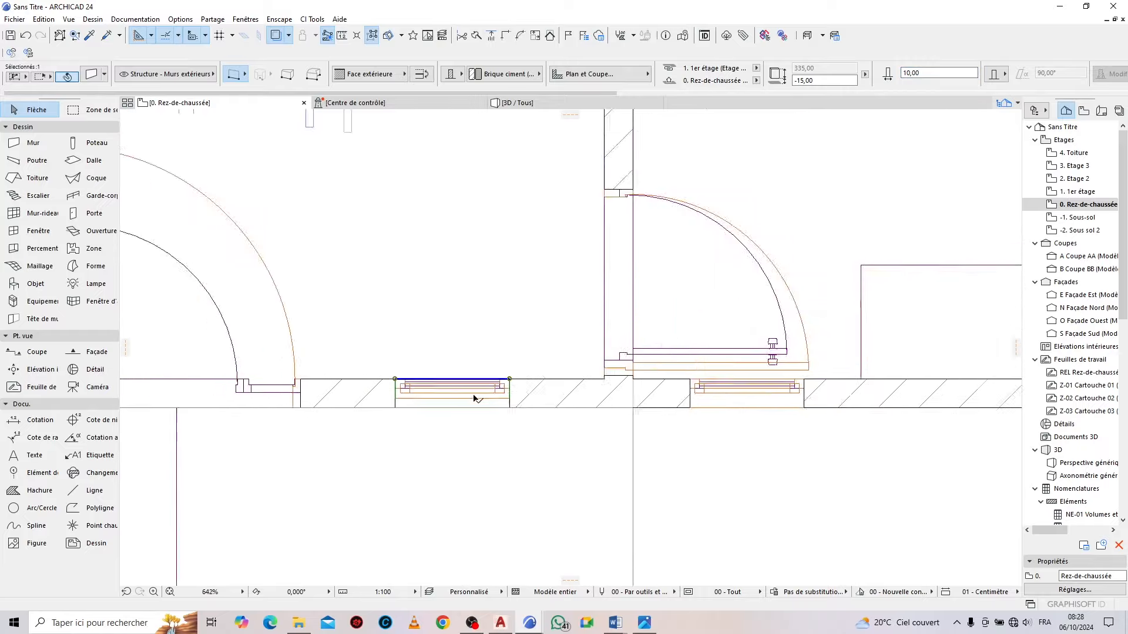
{"action": "scroll", "coordinate": [432, 403], "scroll_direction": "down", "scroll_amount": 5}
{"action": "scroll", "coordinate": [937, 383], "scroll_direction": "up", "scroll_amount": 8}
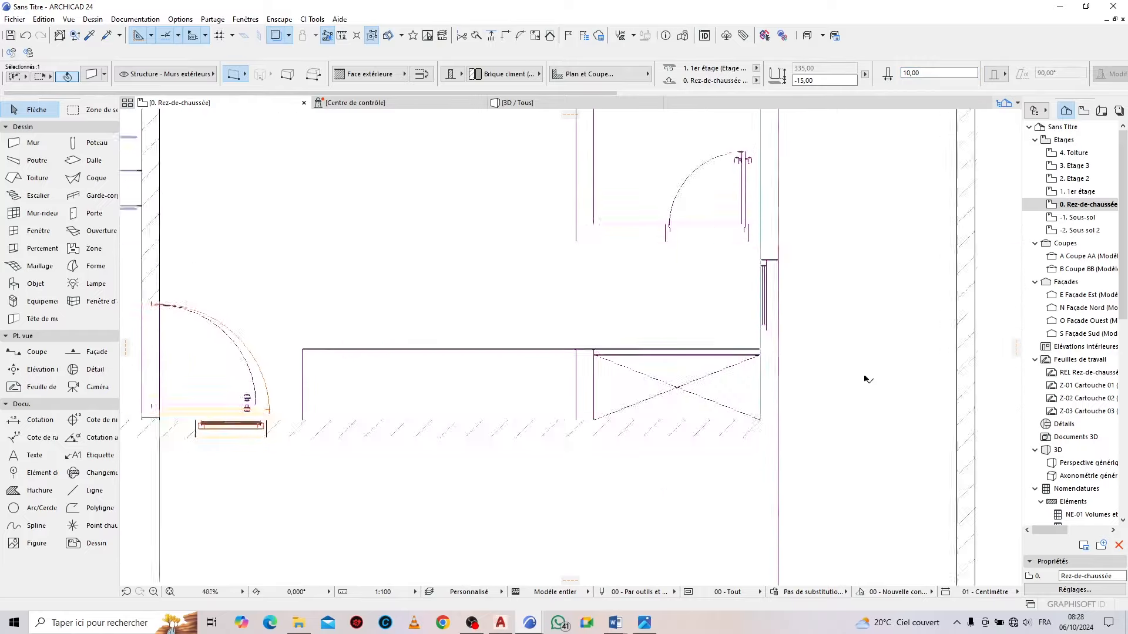
{"action": "scroll", "coordinate": [823, 247], "scroll_direction": "up", "scroll_amount": 2}
{"action": "scroll", "coordinate": [509, 484], "scroll_direction": "down", "scroll_amount": 4}
{"action": "scroll", "coordinate": [599, 315], "scroll_direction": "up", "scroll_amount": 2}
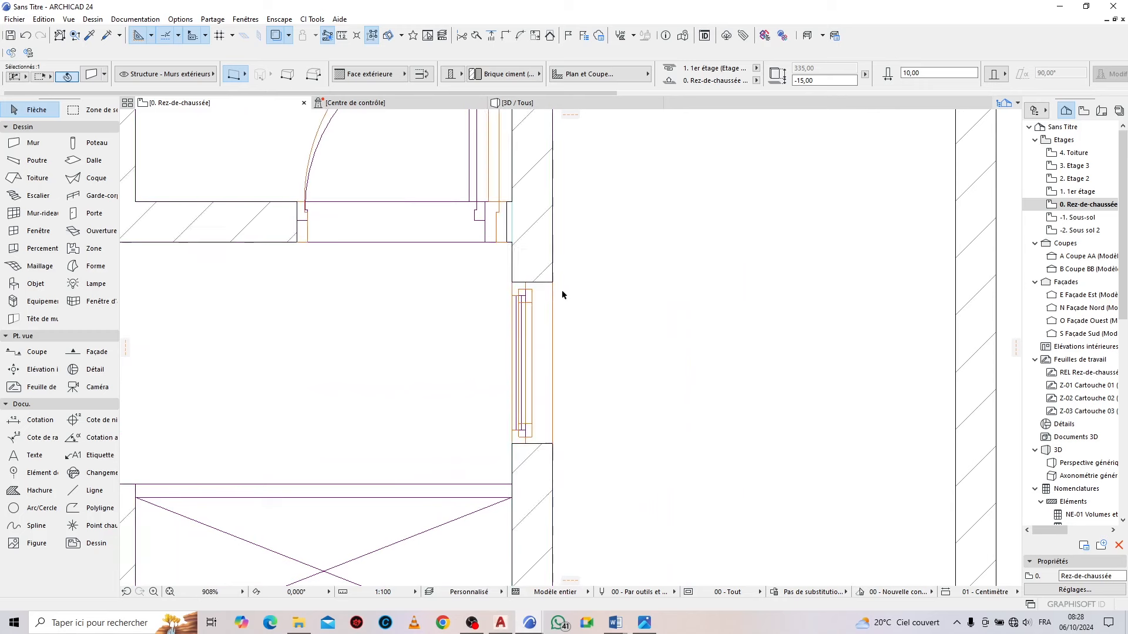
{"action": "left_click", "coordinate": [546, 260]}
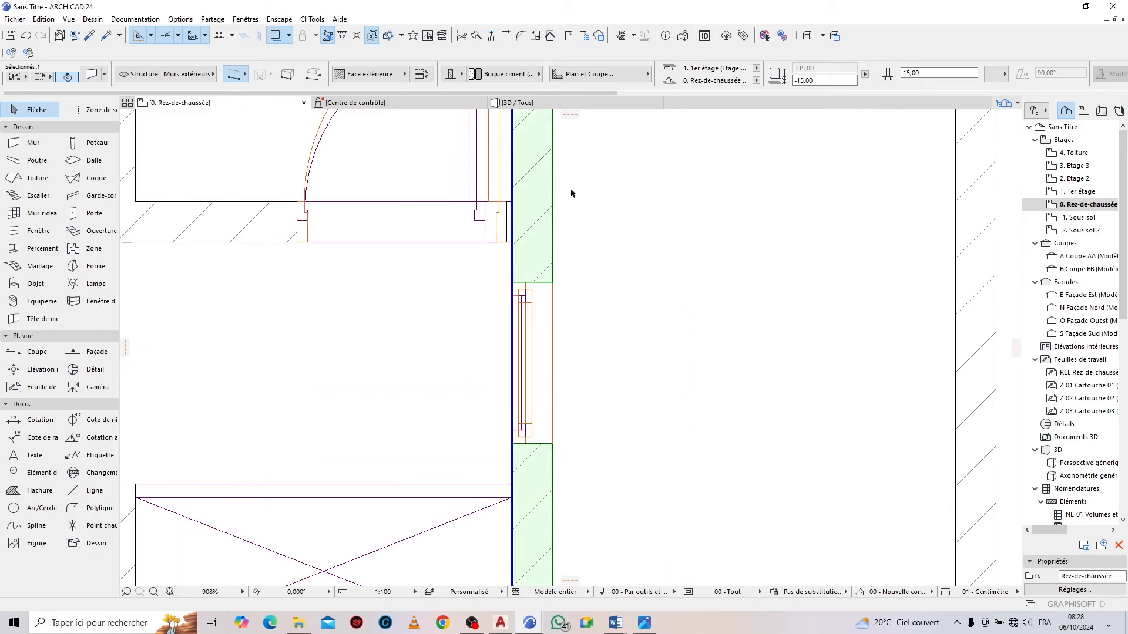
{"action": "left_click", "coordinate": [479, 37]}
{"action": "left_click", "coordinate": [552, 283]}
{"action": "left_click", "coordinate": [515, 285]}
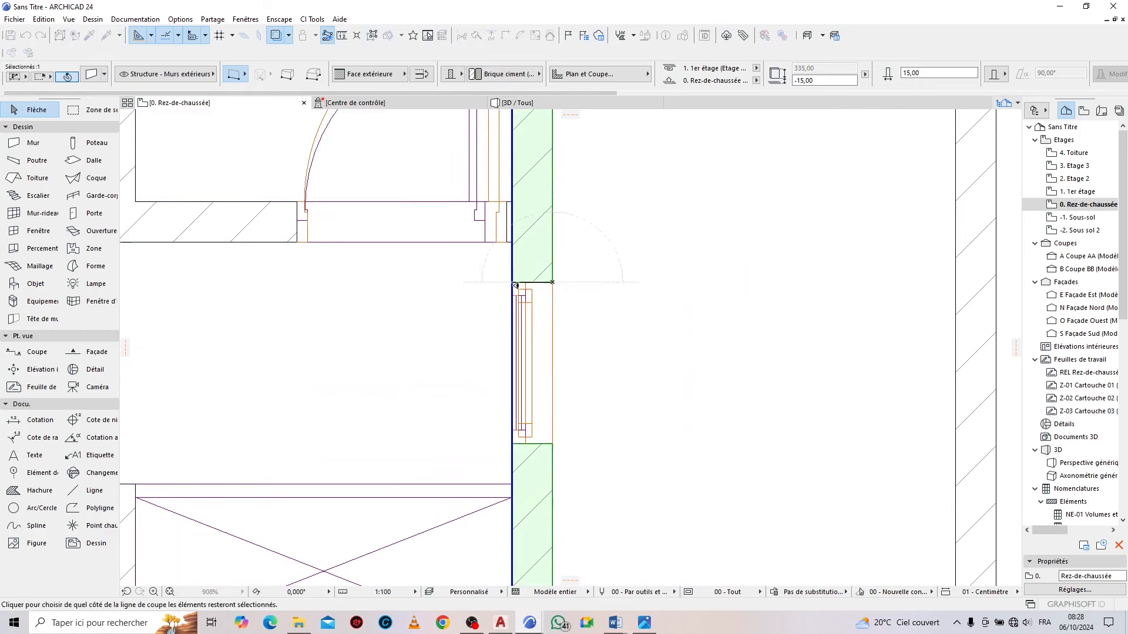
{"action": "left_click", "coordinate": [515, 286]}
Split the side wall along the window's lower edge and set the thickness of the isolated window segment to 10 cm
{"action": "left_click", "coordinate": [475, 38]}
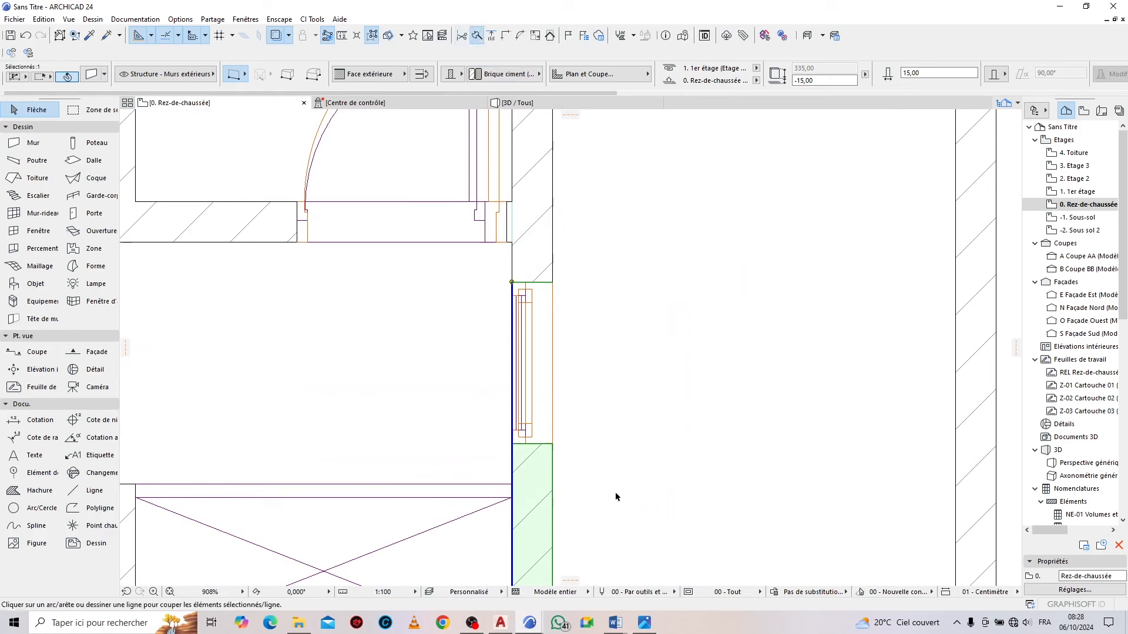
{"action": "left_click", "coordinate": [518, 448]}
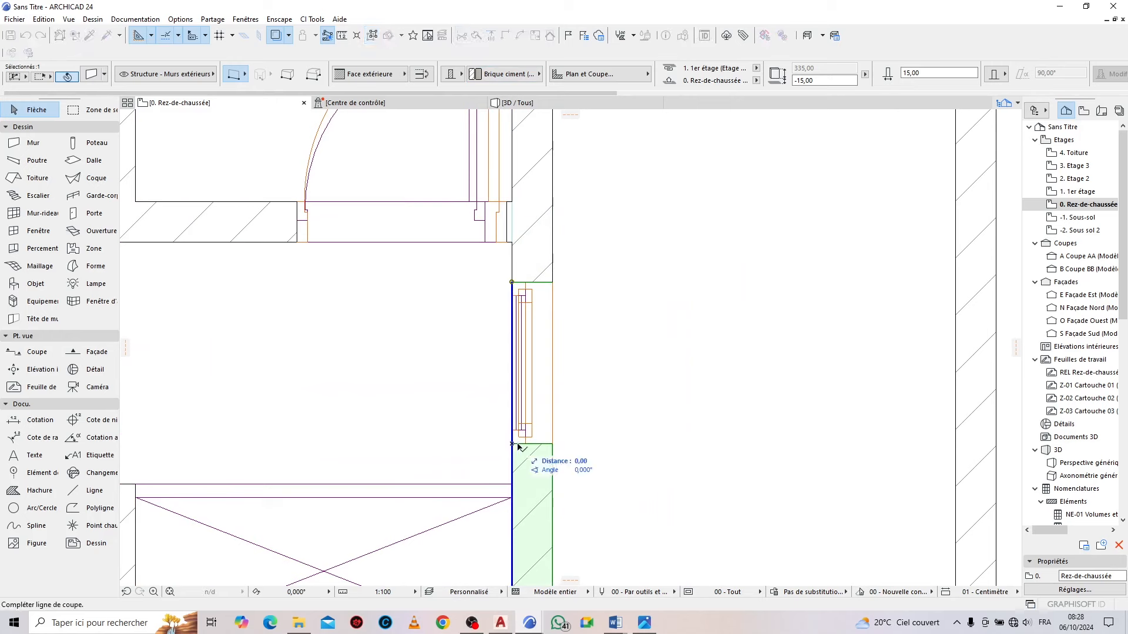
{"action": "left_click", "coordinate": [551, 445]}
{"action": "left_click", "coordinate": [562, 368]}
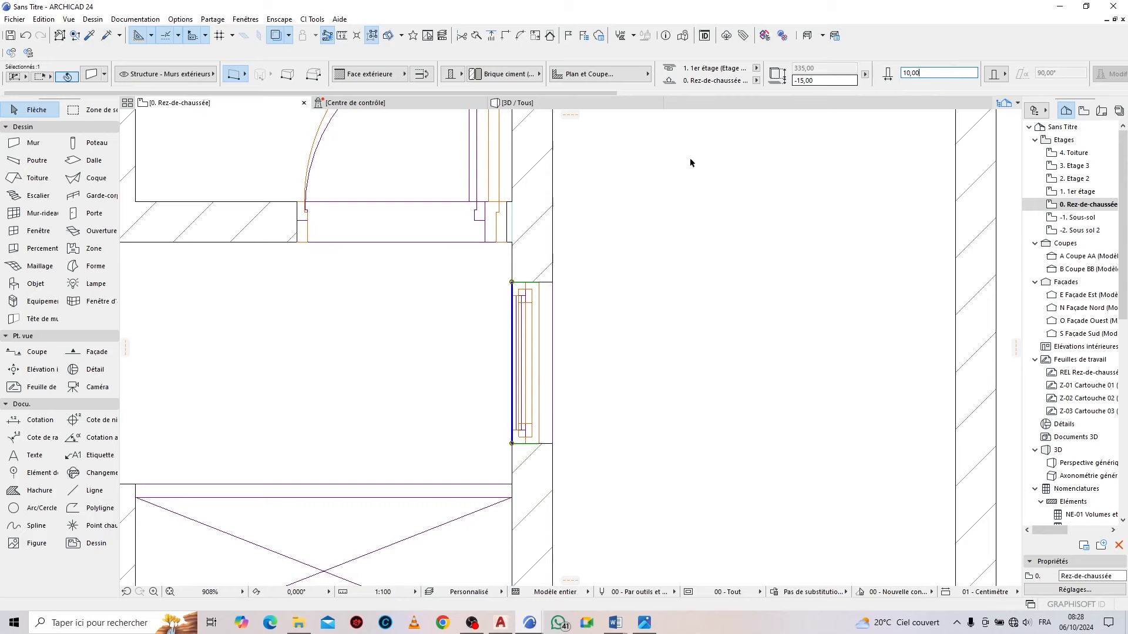
Examine the recessed window panel and the neighbouring front-wall window in the 3D view
{"action": "left_click", "coordinate": [588, 103]}
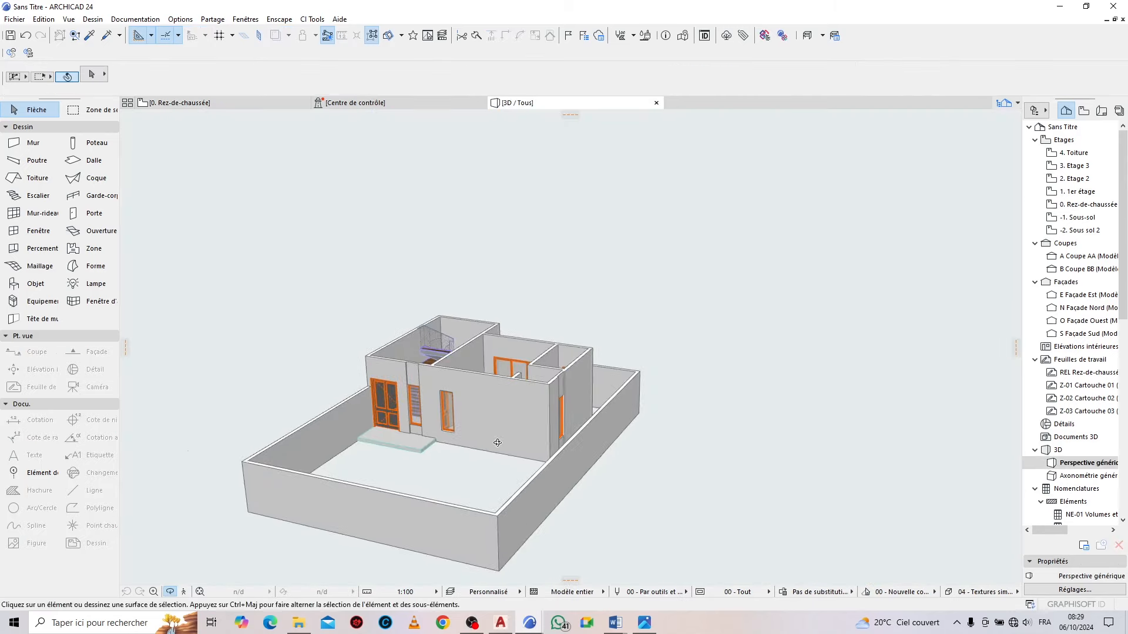
{"action": "scroll", "coordinate": [434, 450], "scroll_direction": "up", "scroll_amount": 5}
{"action": "left_click_drag", "start_coordinate": [434, 450], "coordinate": [890, 373]}
{"action": "scroll", "coordinate": [698, 354], "scroll_direction": "down", "scroll_amount": 5}
{"action": "scroll", "coordinate": [478, 444], "scroll_direction": "up", "scroll_amount": 5}
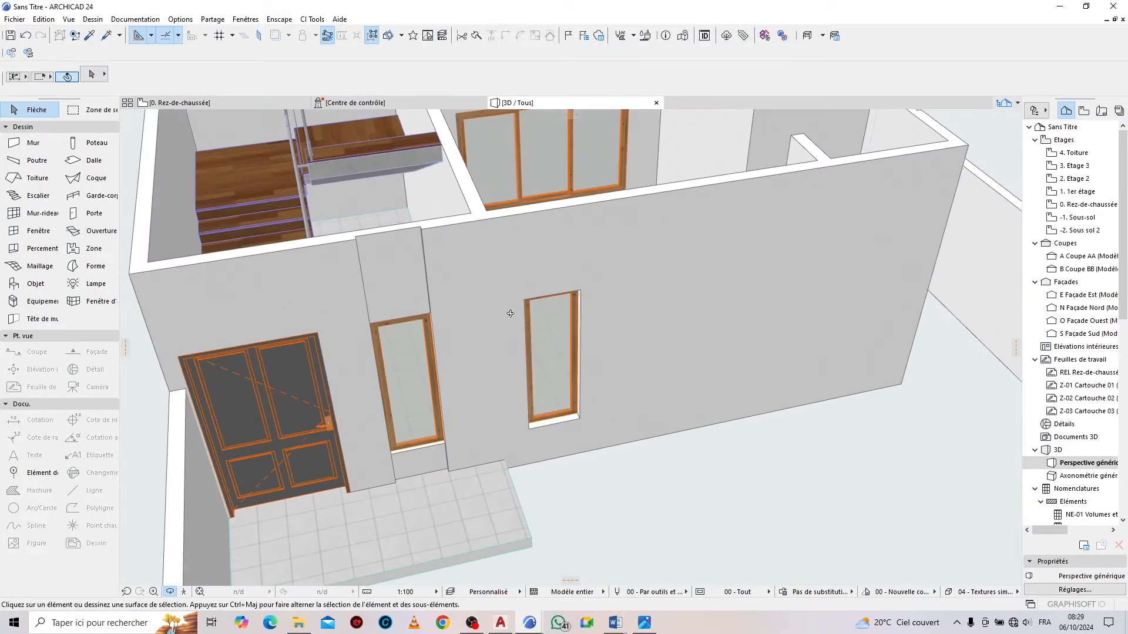
Back on the ground floor plan, split the front wall along the right edge of the second window, beside the inner door
{"action": "left_click", "coordinate": [179, 103]}
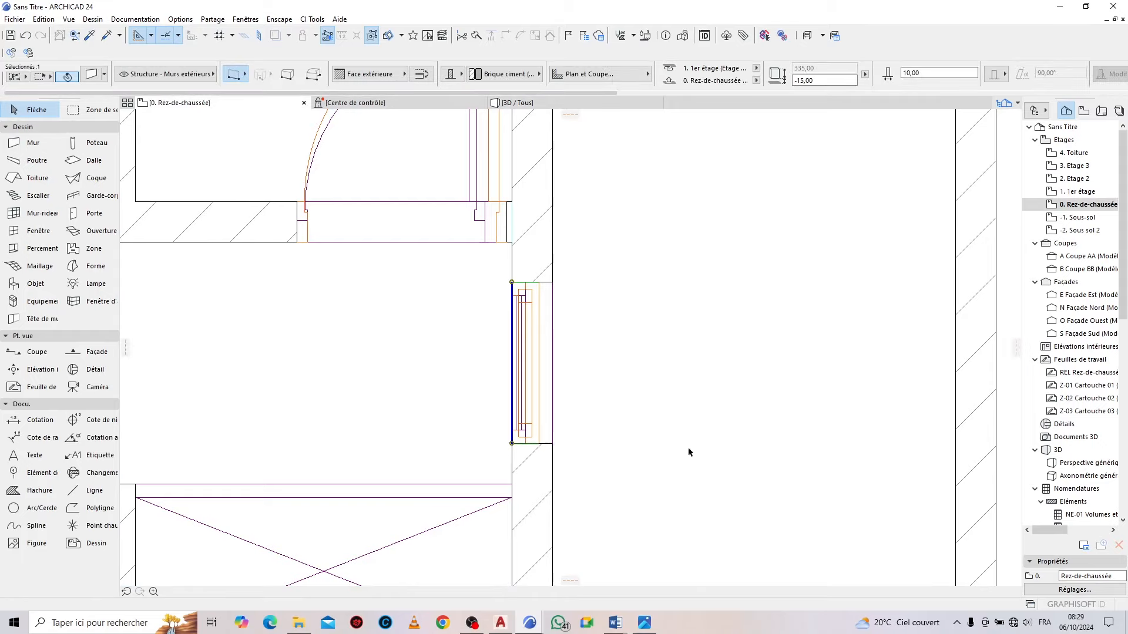
{"action": "left_click", "coordinate": [755, 207]}
{"action": "scroll", "coordinate": [448, 285], "scroll_direction": "up", "scroll_amount": 8}
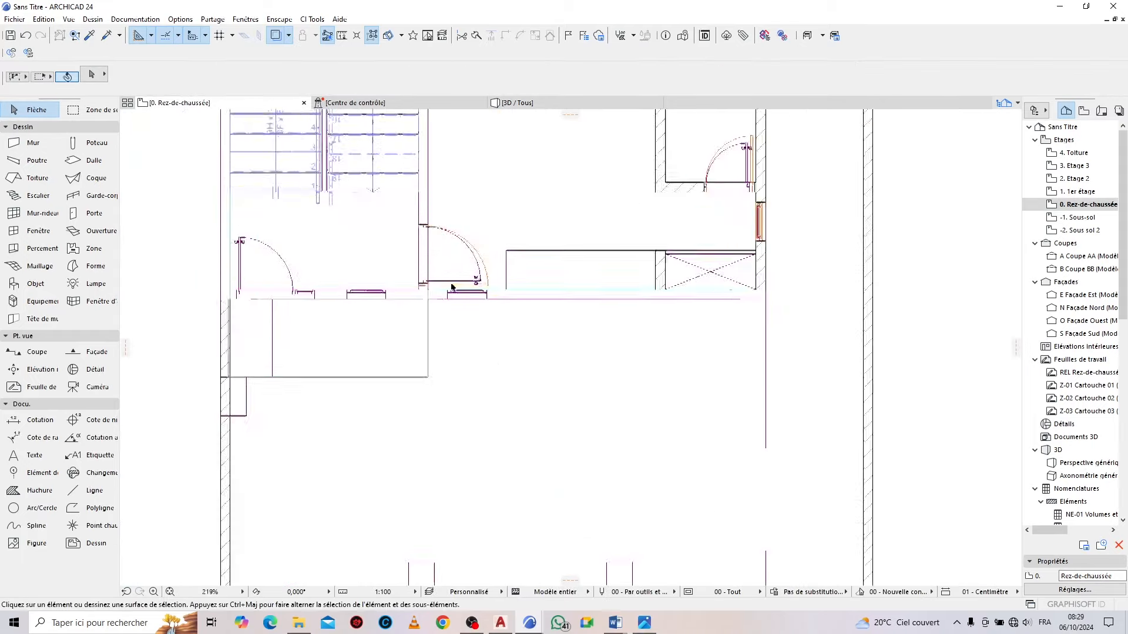
{"action": "left_click", "coordinate": [705, 348]}
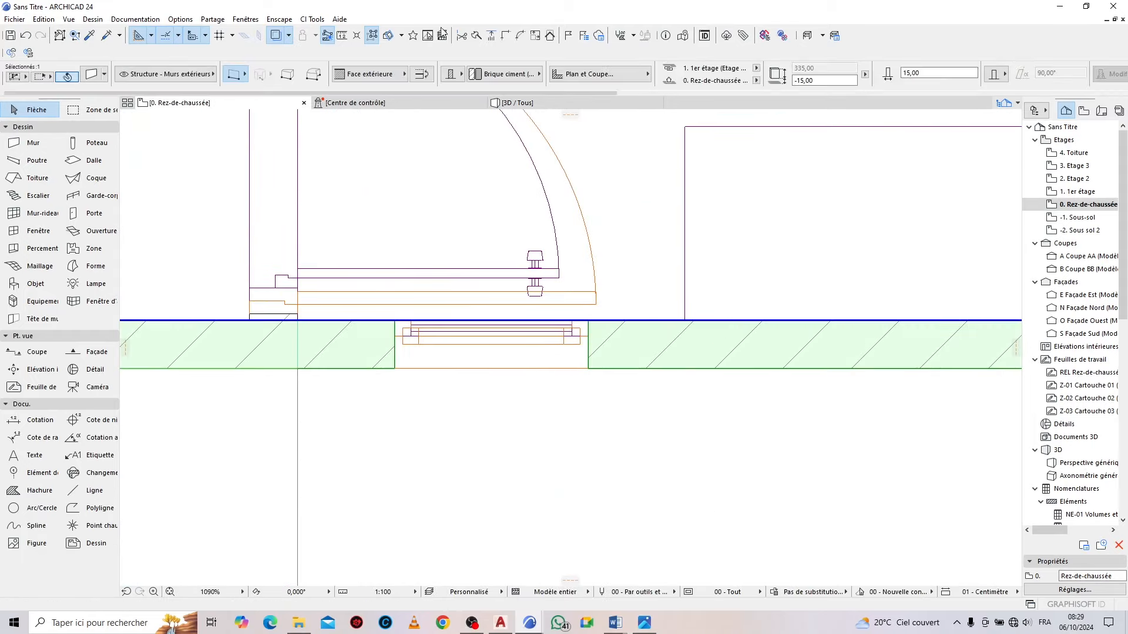
{"action": "left_click", "coordinate": [480, 37]}
{"action": "scroll", "coordinate": [594, 360], "scroll_direction": "up", "scroll_amount": 2}
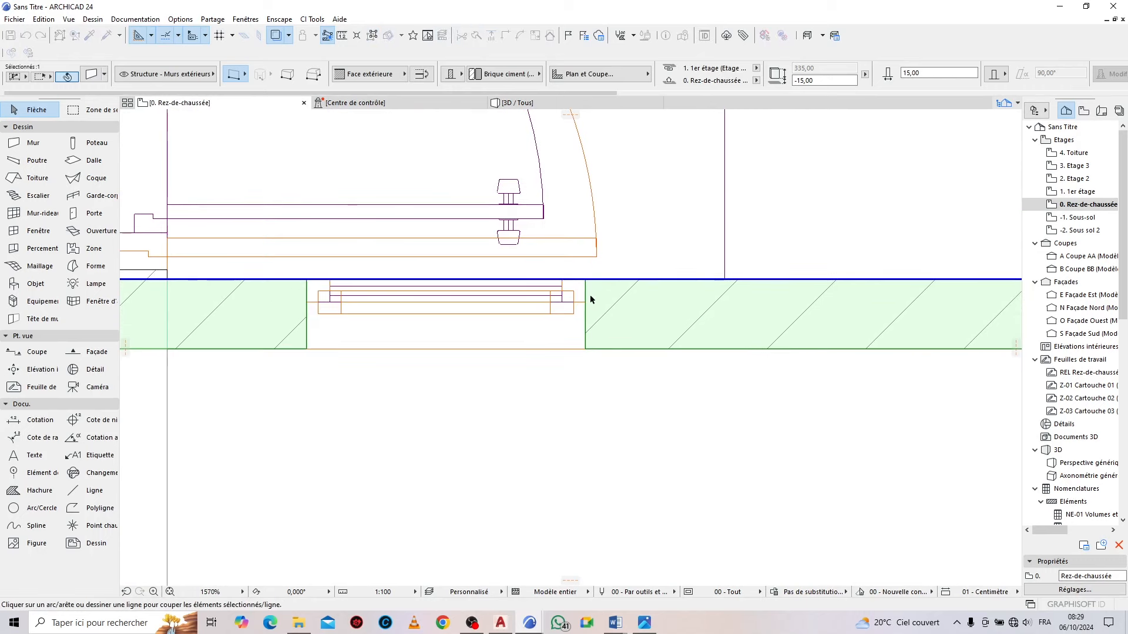
{"action": "left_click", "coordinate": [587, 350]}
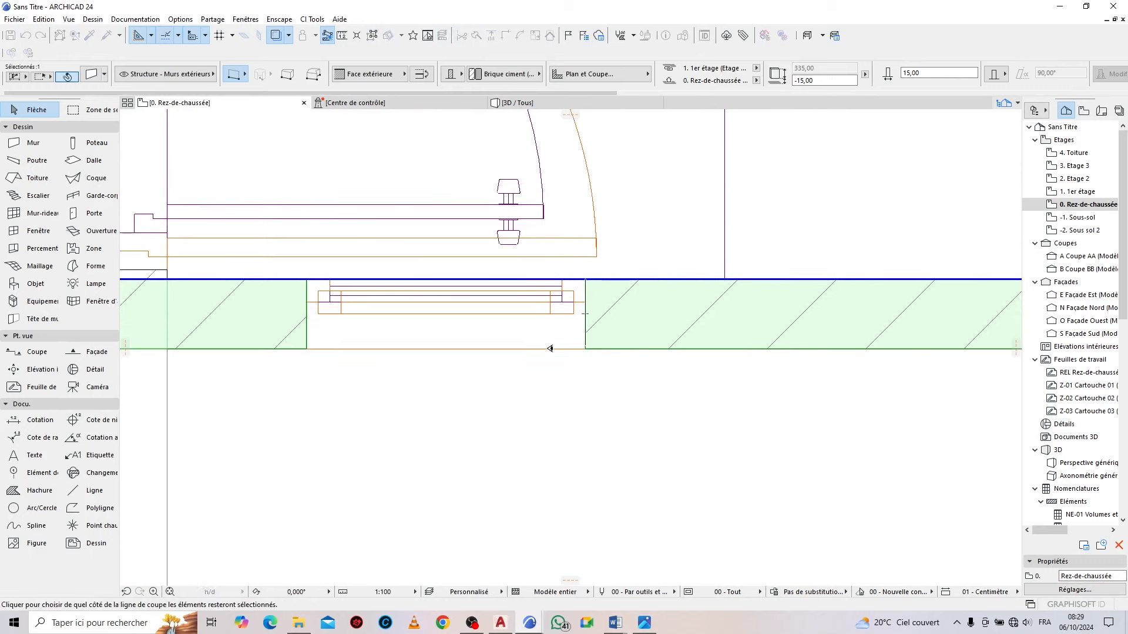
{"action": "left_click", "coordinate": [551, 347]}
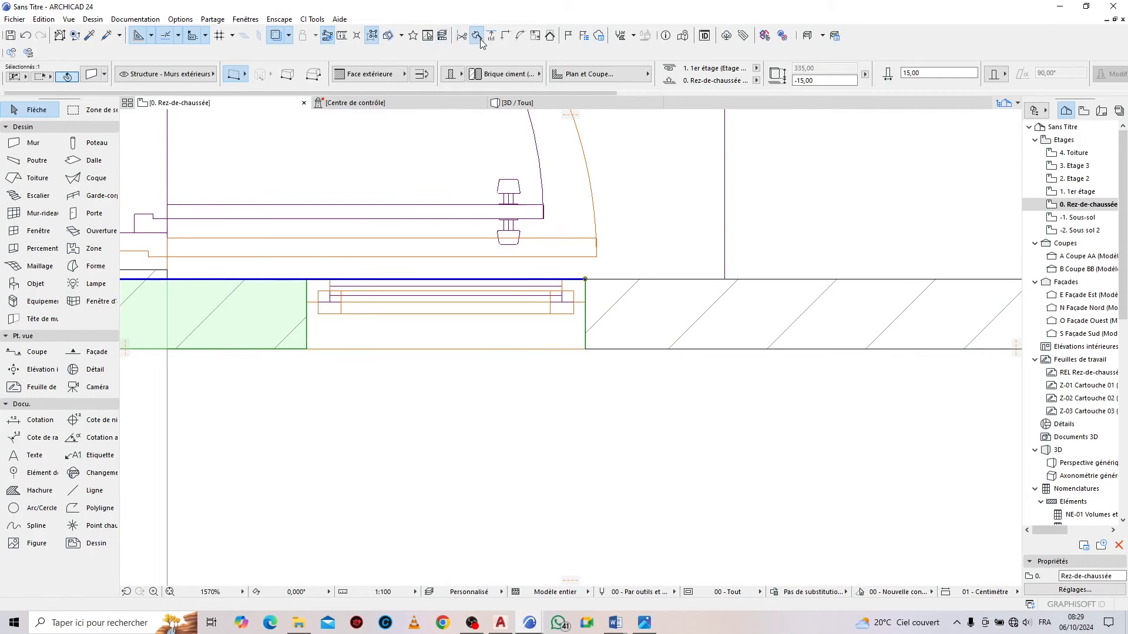
Split the front wall along the second window's left edge and set the isolated window segment's thickness to 10 cm
{"action": "left_click", "coordinate": [481, 39]}
{"action": "left_click", "coordinate": [306, 279]}
{"action": "left_click", "coordinate": [306, 349]}
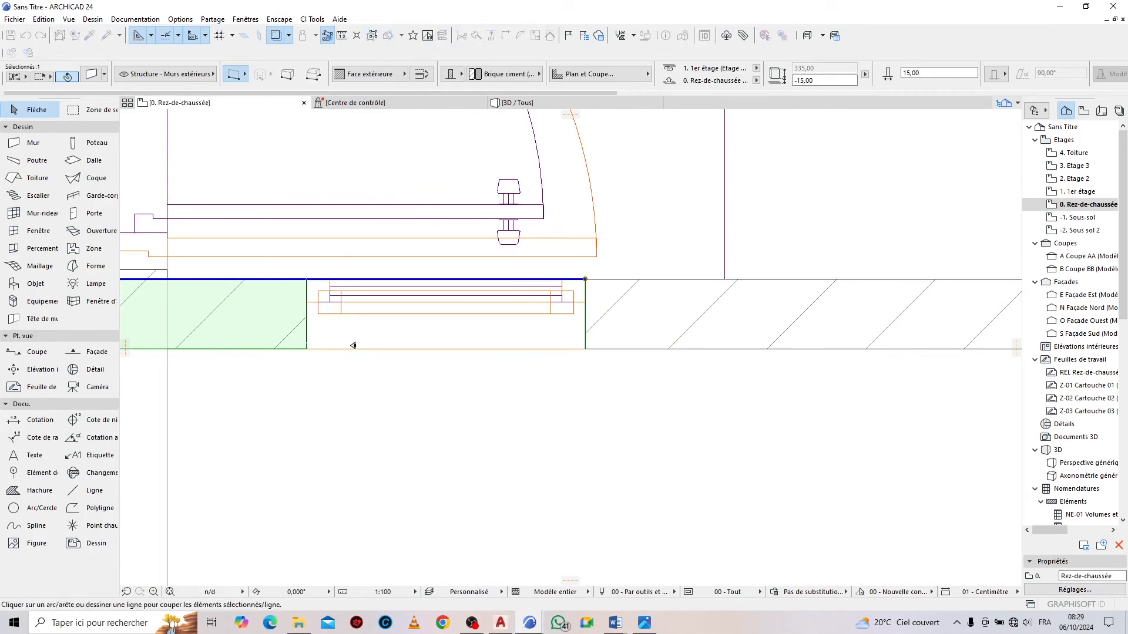
{"action": "left_click", "coordinate": [353, 346]}
{"action": "left_click", "coordinate": [906, 73]}
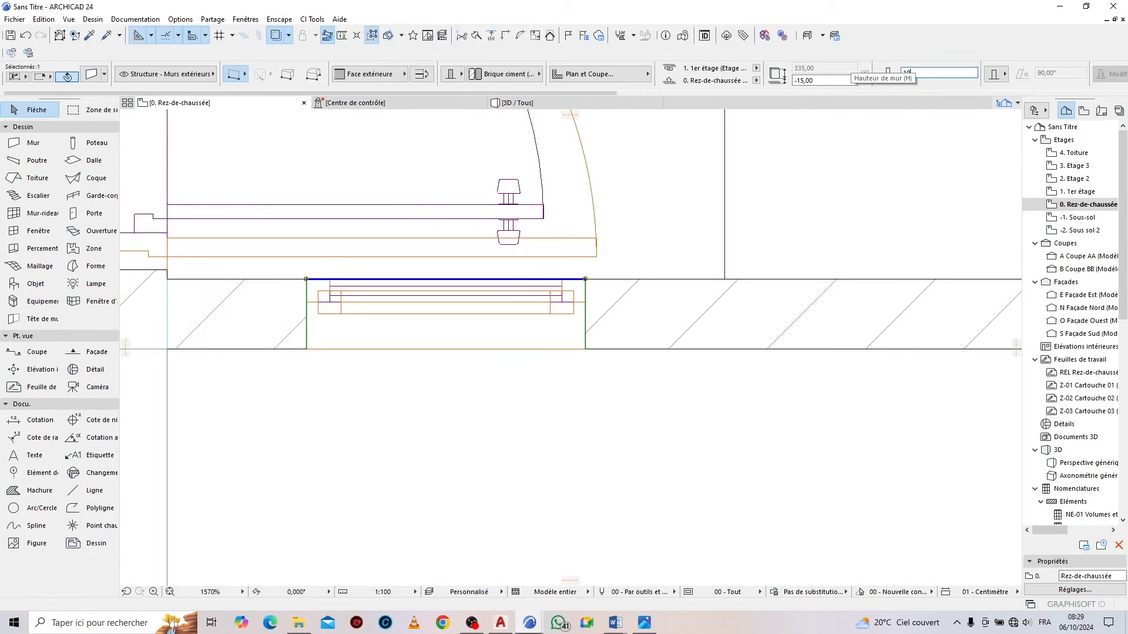
Select all three 10 cm window wall segments and override their outer surface with Enduit - Beige nature
{"action": "scroll", "coordinate": [617, 376], "scroll_direction": "up", "scroll_amount": 1}
{"action": "scroll", "coordinate": [652, 367], "scroll_direction": "down", "scroll_amount": 8}
{"action": "scroll", "coordinate": [446, 357], "scroll_direction": "up", "scroll_amount": 2}
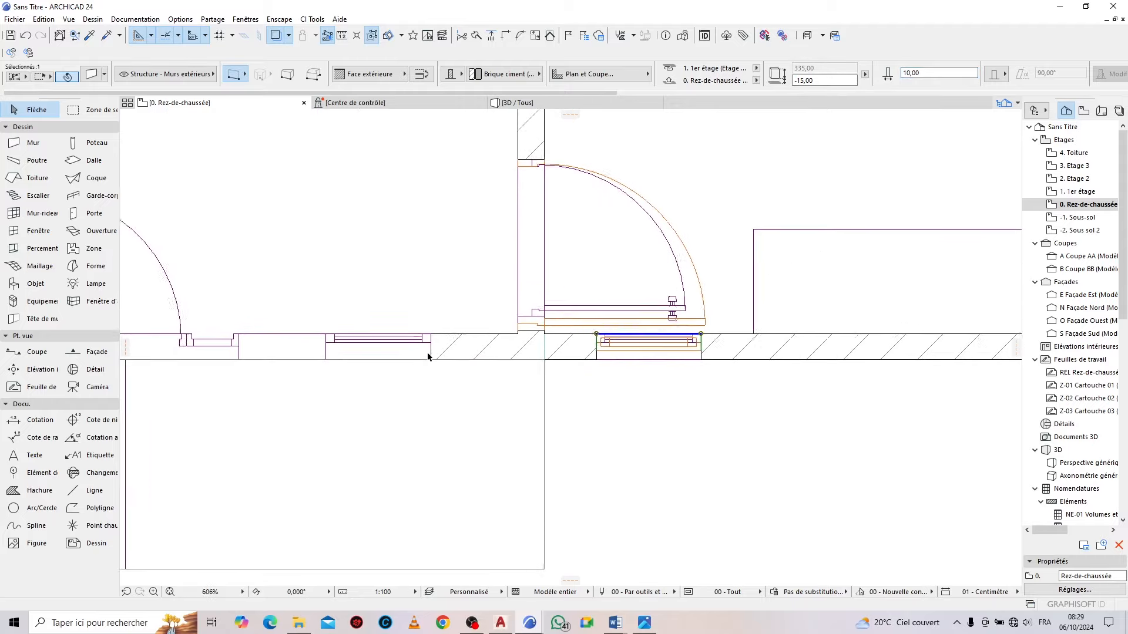
{"action": "left_click", "coordinate": [417, 338], "text": "shift"}
{"action": "scroll", "coordinate": [289, 377], "scroll_direction": "down", "scroll_amount": 3}
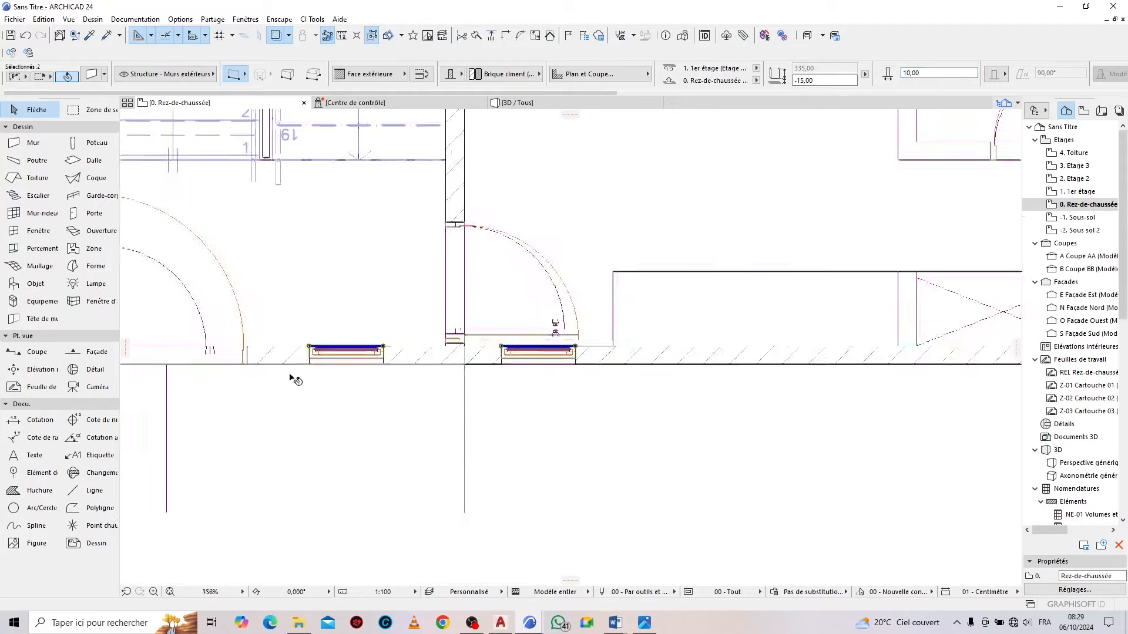
{"action": "scroll", "coordinate": [680, 312], "scroll_direction": "up", "scroll_amount": 4}
{"action": "scroll", "coordinate": [611, 288], "scroll_direction": "up", "scroll_amount": 1}
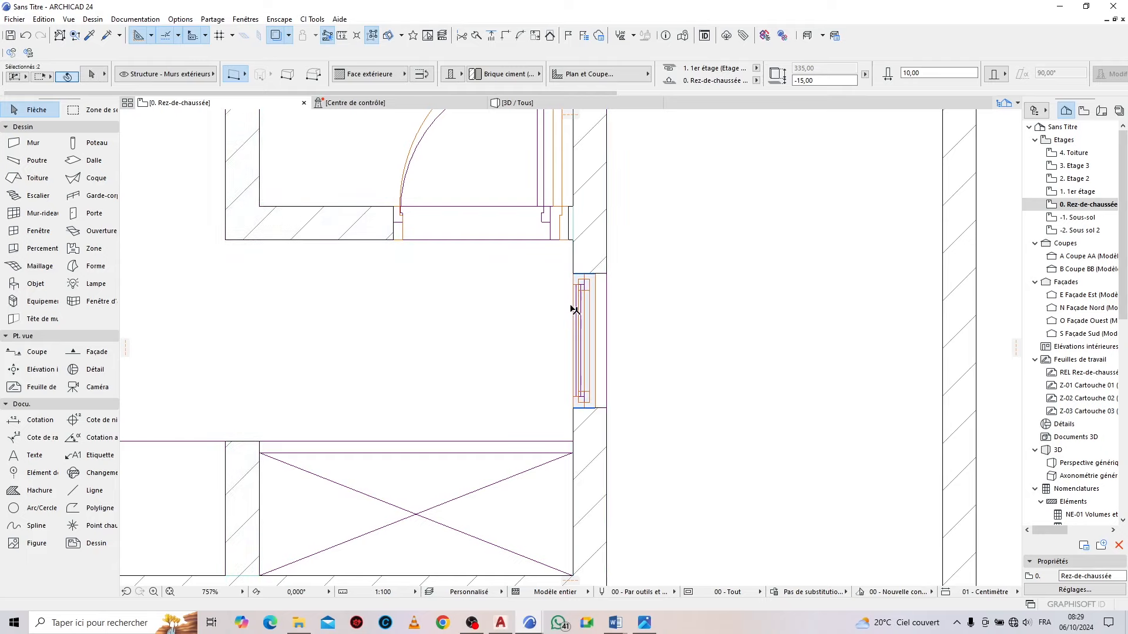
{"action": "left_click", "coordinate": [575, 310], "text": "shift"}
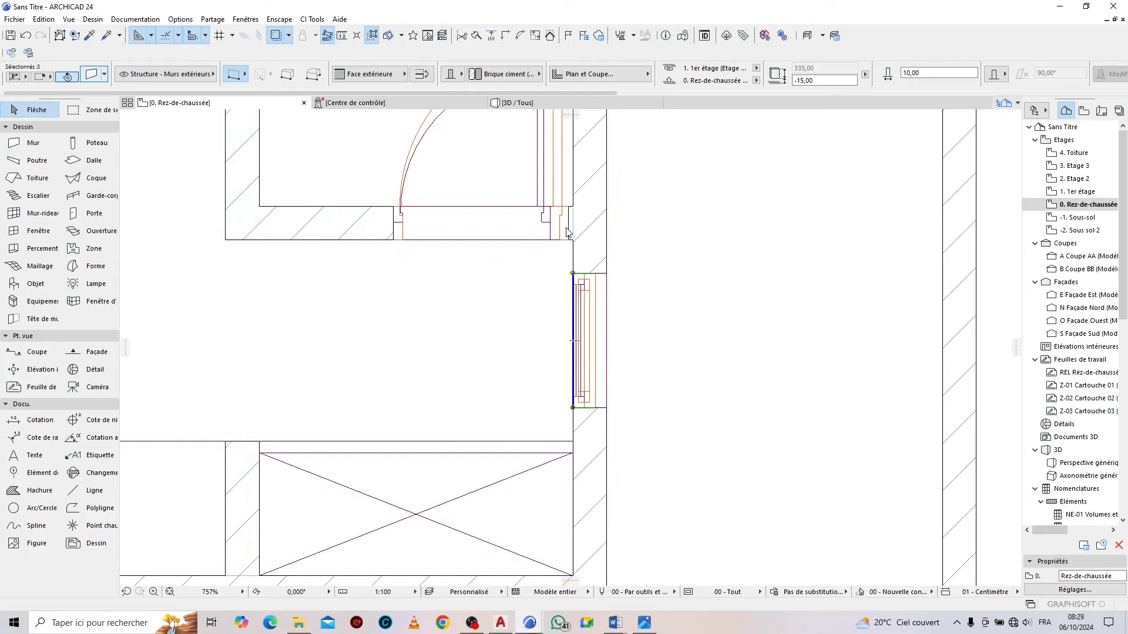
{"action": "key", "text": "ctrl+t"}
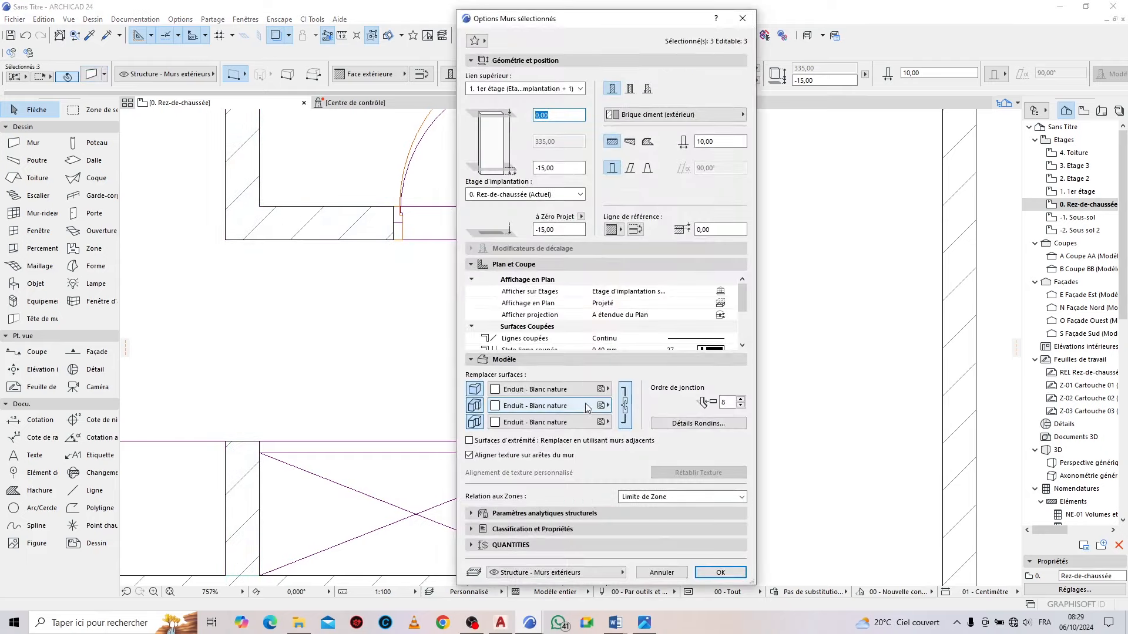
{"action": "left_click", "coordinate": [608, 389]}
{"action": "left_click", "coordinate": [641, 392]}
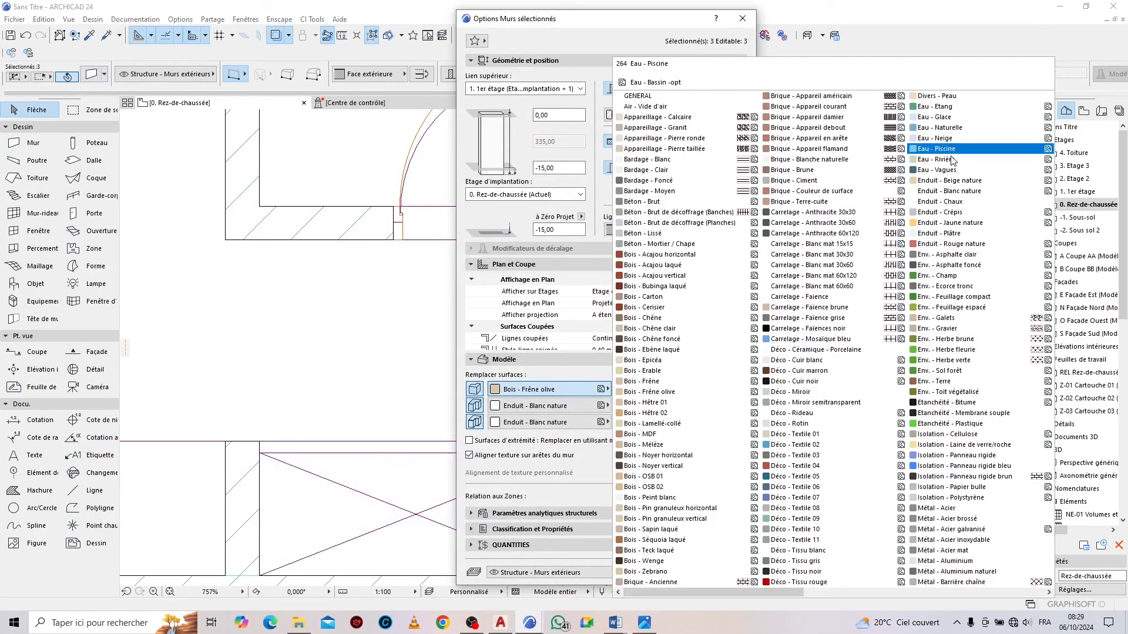
{"action": "left_click", "coordinate": [982, 181]}
{"action": "left_click", "coordinate": [720, 574]}
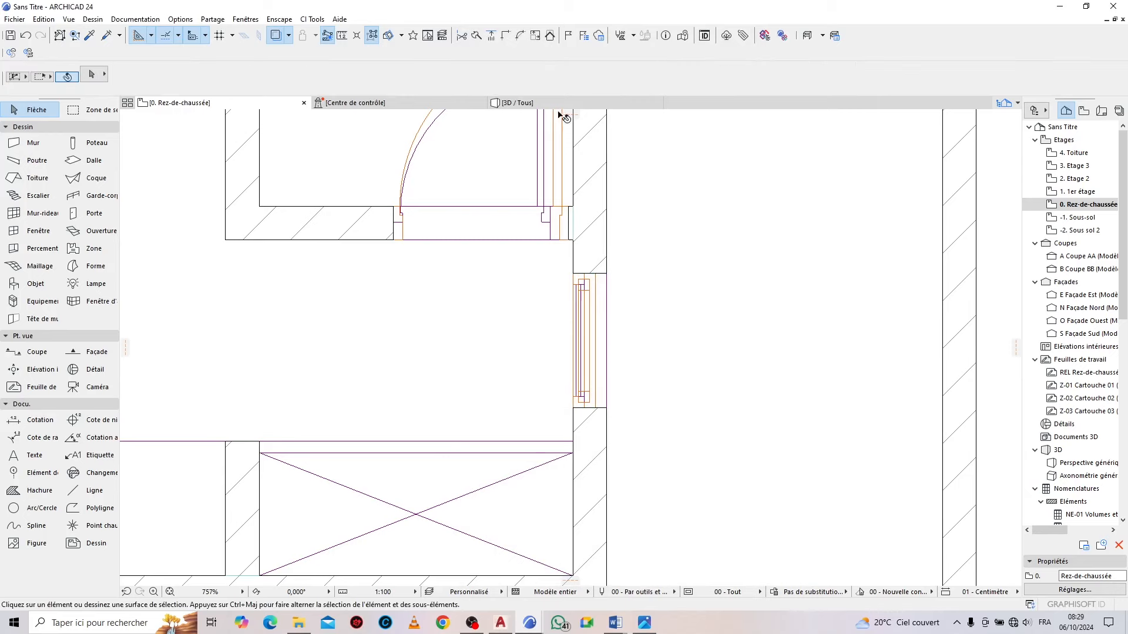
Examine the beige window panels on the front wall in the 3D view
{"action": "left_click", "coordinate": [561, 104]}
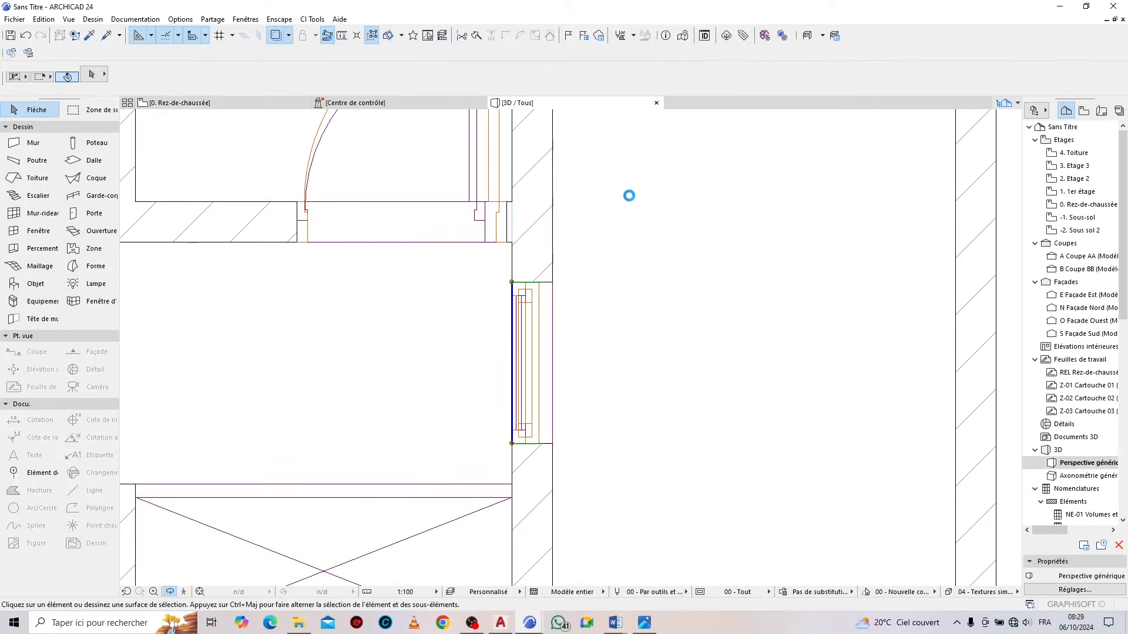
{"action": "scroll", "coordinate": [664, 471], "scroll_direction": "down", "scroll_amount": 5}
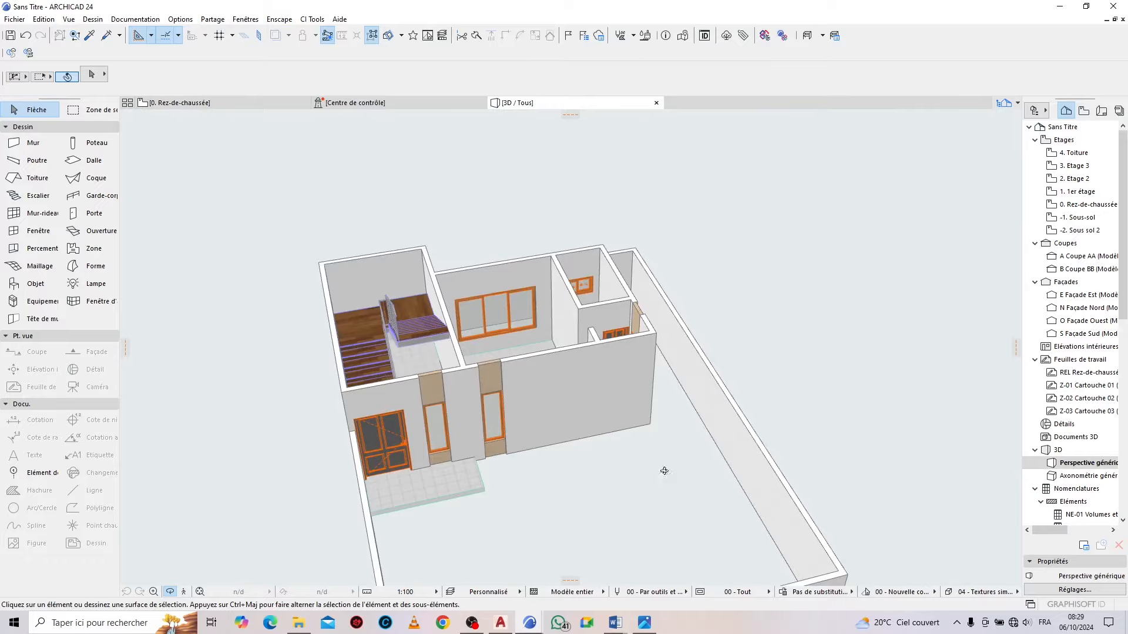
{"action": "left_click_drag", "start_coordinate": [664, 471], "coordinate": [636, 445]}
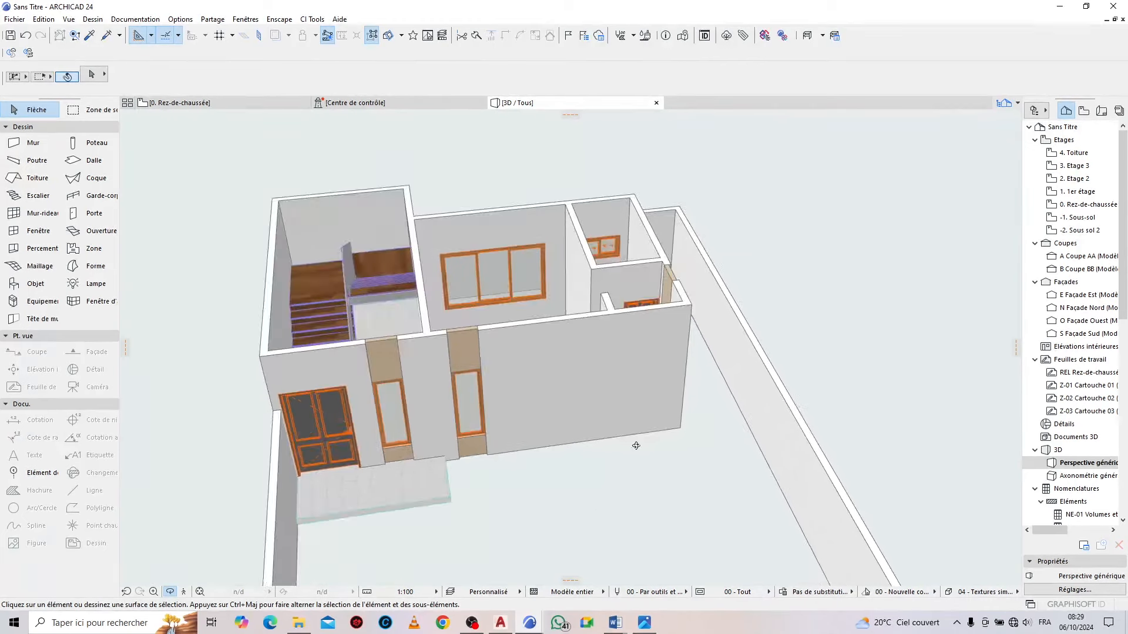
{"action": "scroll", "coordinate": [636, 446], "scroll_direction": "down", "scroll_amount": 3}
{"action": "scroll", "coordinate": [501, 324], "scroll_direction": "up", "scroll_amount": 3}
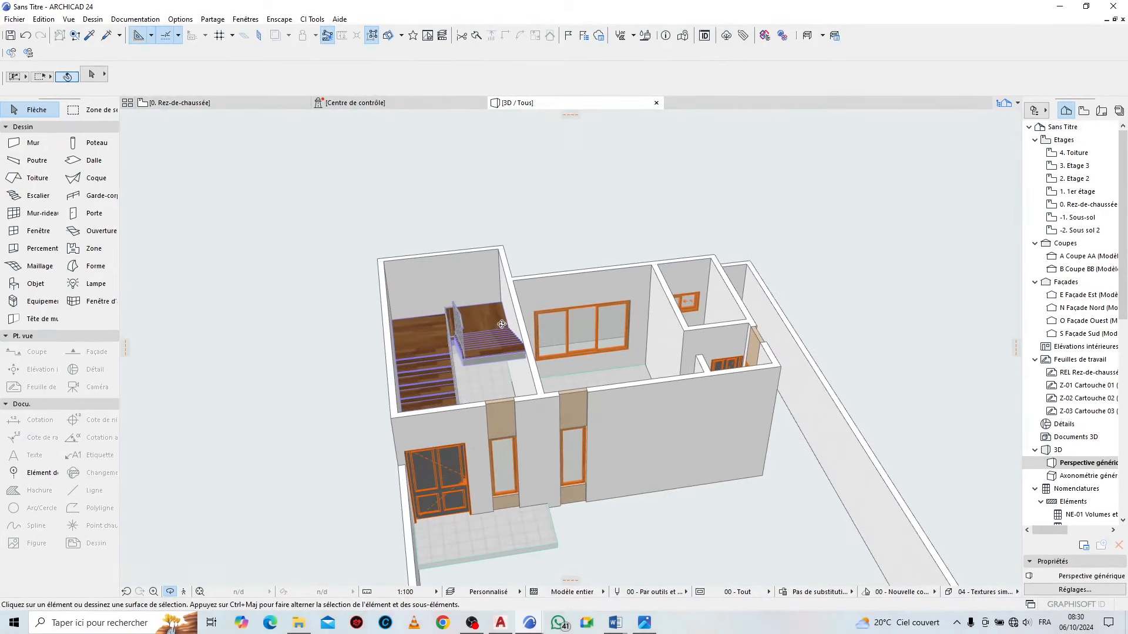
On the ground floor plan, select all the house walls, leaving out the boundary walls around the plot
{"action": "left_click", "coordinate": [221, 102]}
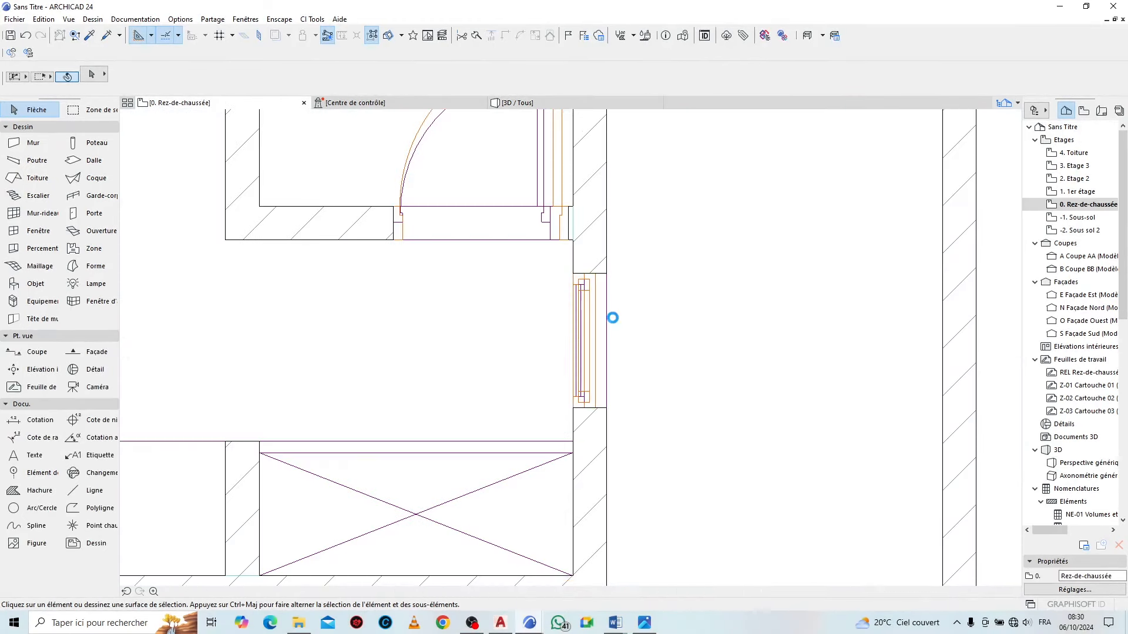
{"action": "scroll", "coordinate": [611, 315], "scroll_direction": "down", "scroll_amount": 8}
{"action": "scroll", "coordinate": [593, 263], "scroll_direction": "down", "scroll_amount": 2}
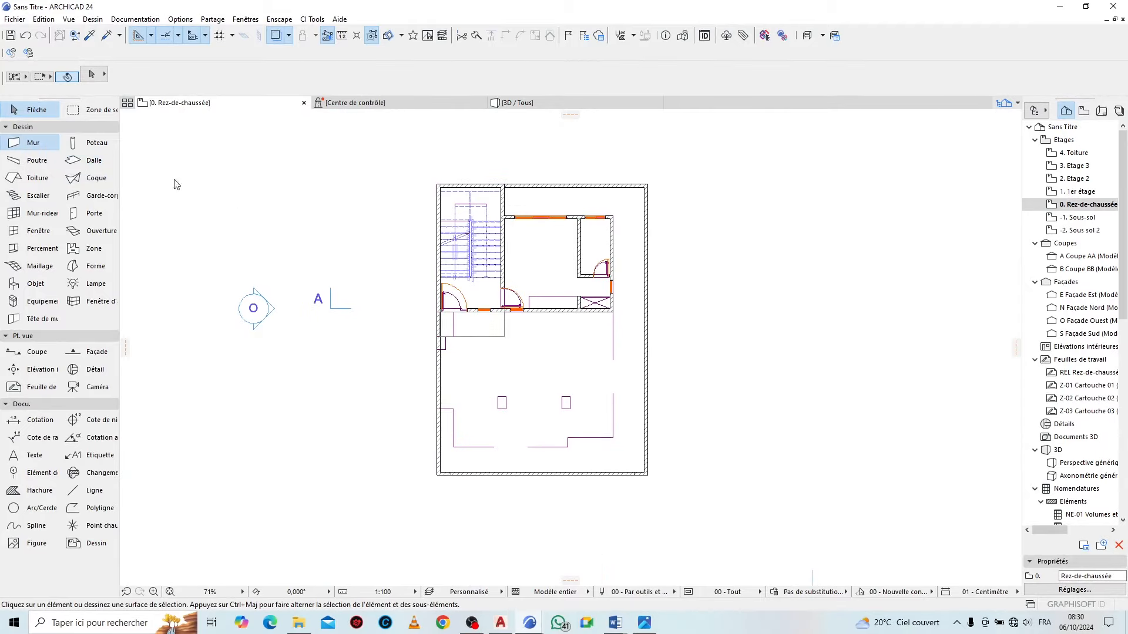
{"action": "key", "text": "ctrl+a"}
{"action": "scroll", "coordinate": [608, 200], "scroll_direction": "up", "scroll_amount": 2}
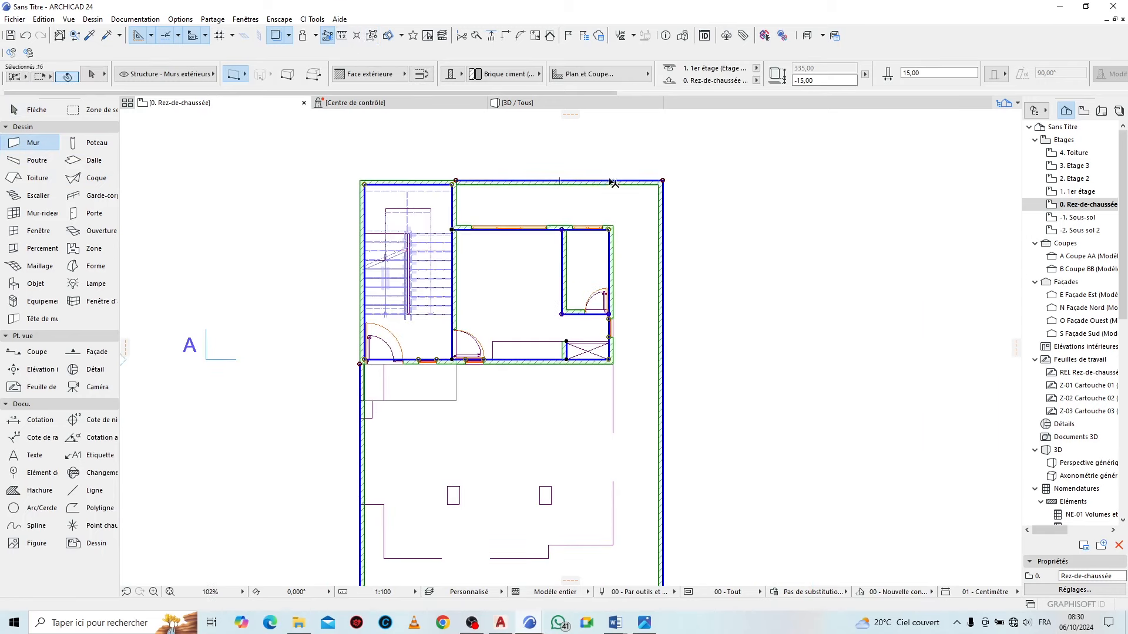
{"action": "left_click", "coordinate": [609, 179], "text": "shift"}
{"action": "left_click", "coordinate": [372, 35]}
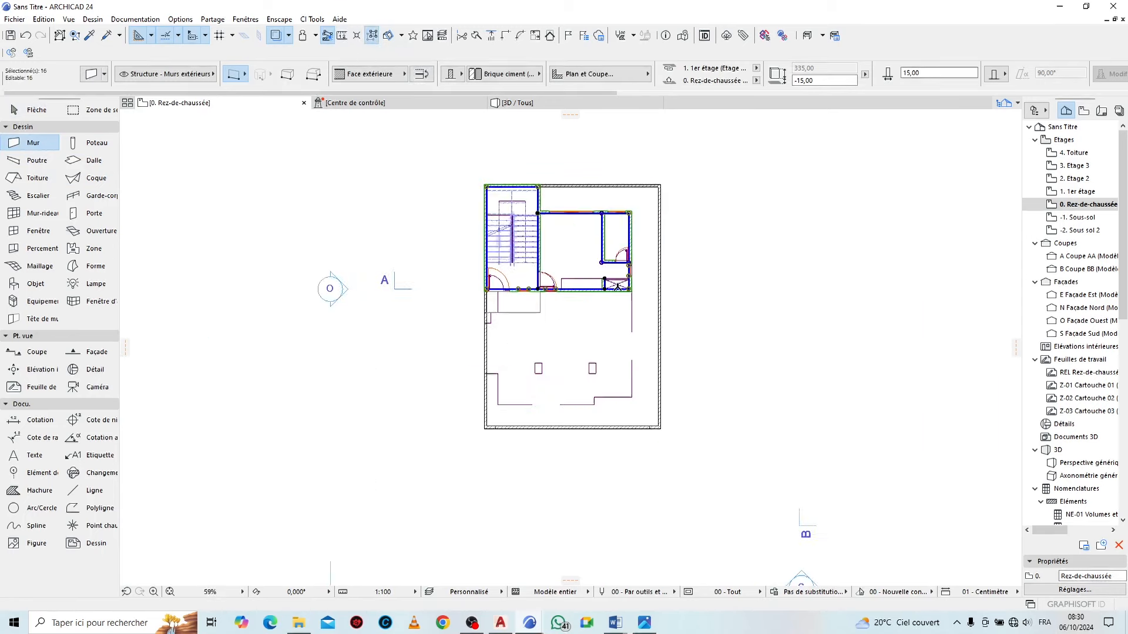
Add the staircase to the wall selection and copy the selected elements
{"action": "scroll", "coordinate": [572, 267], "scroll_direction": "up", "scroll_amount": 6}
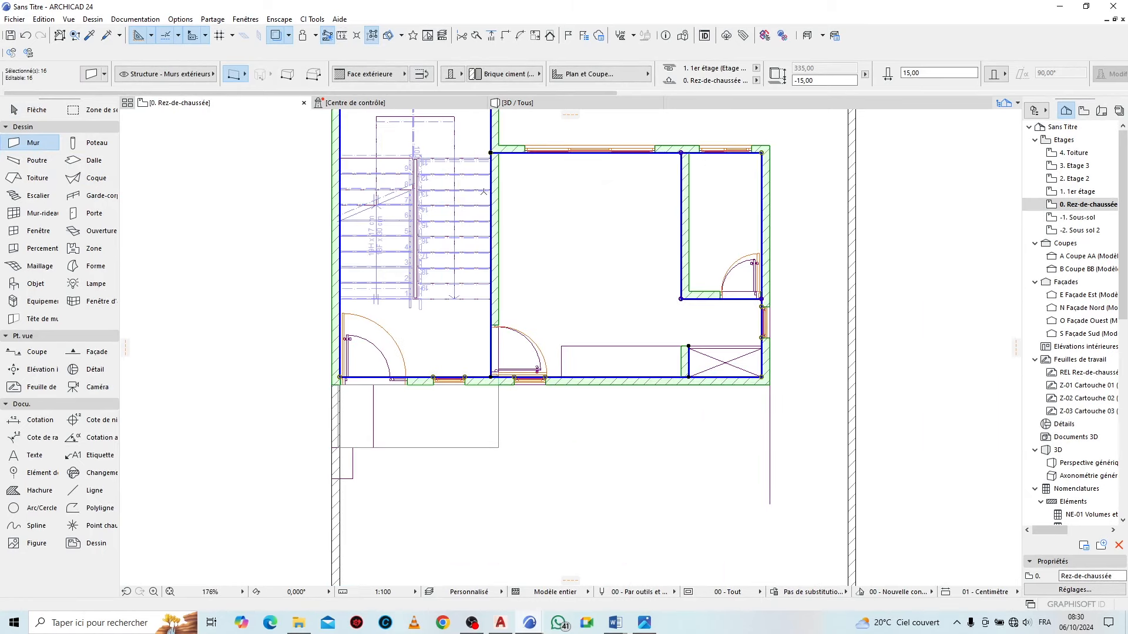
{"action": "left_click", "coordinate": [473, 187], "text": "shift"}
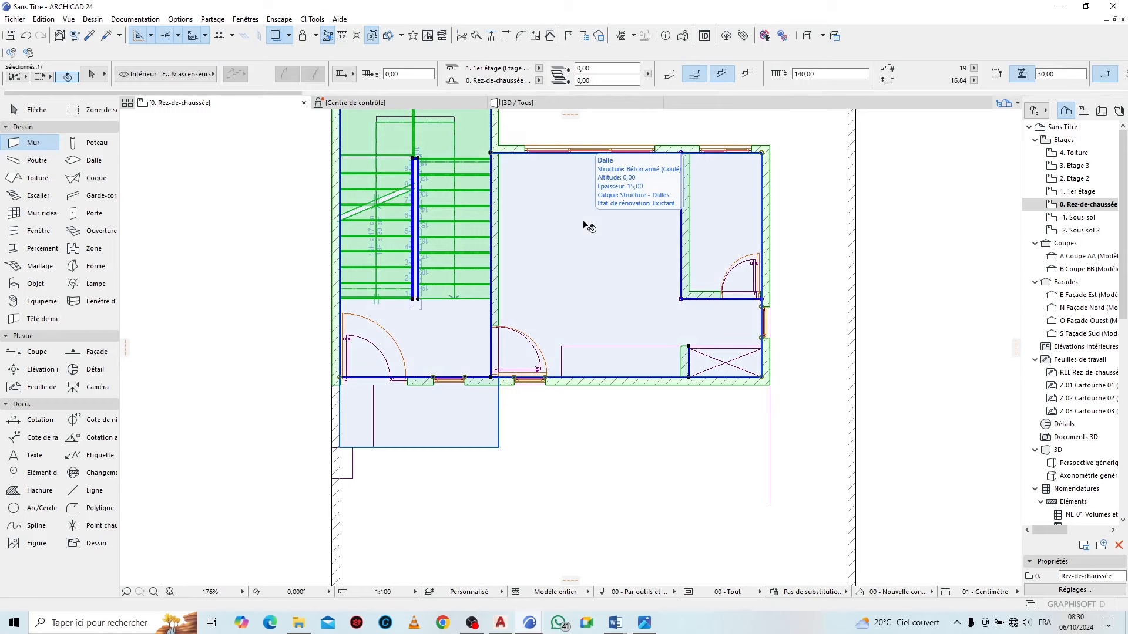
{"action": "scroll", "coordinate": [587, 226], "scroll_direction": "down", "scroll_amount": 3}
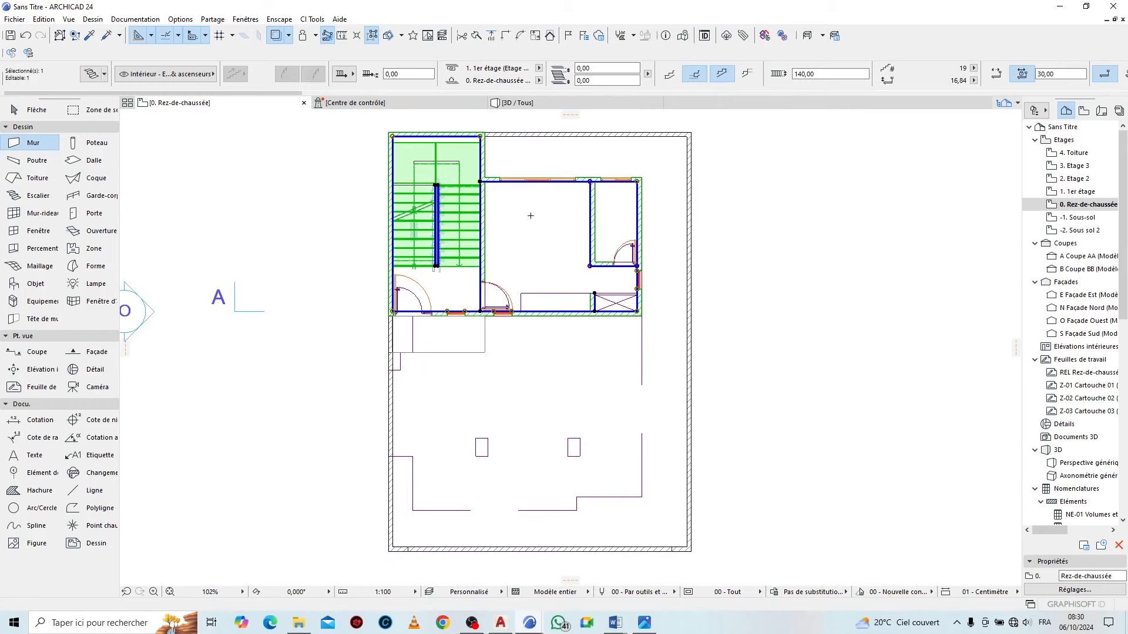
{"action": "scroll", "coordinate": [568, 171], "scroll_direction": "up", "scroll_amount": 2}
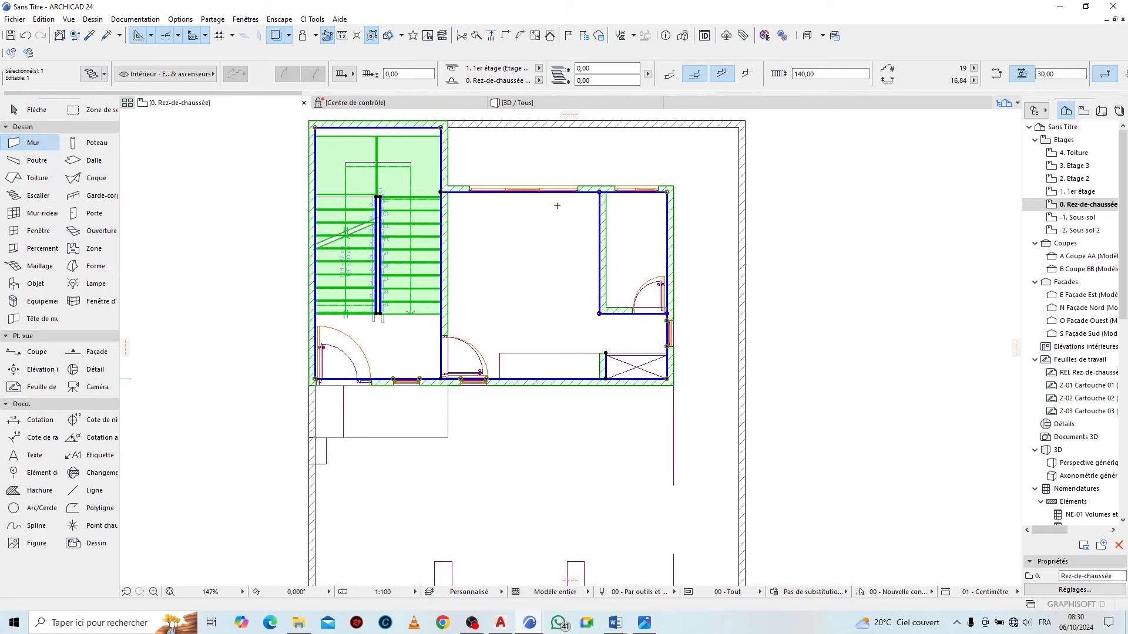
Switch to the 1er étage plan and paste the copied walls and staircase at their original position
{"action": "right_click", "coordinate": [220, 110]}
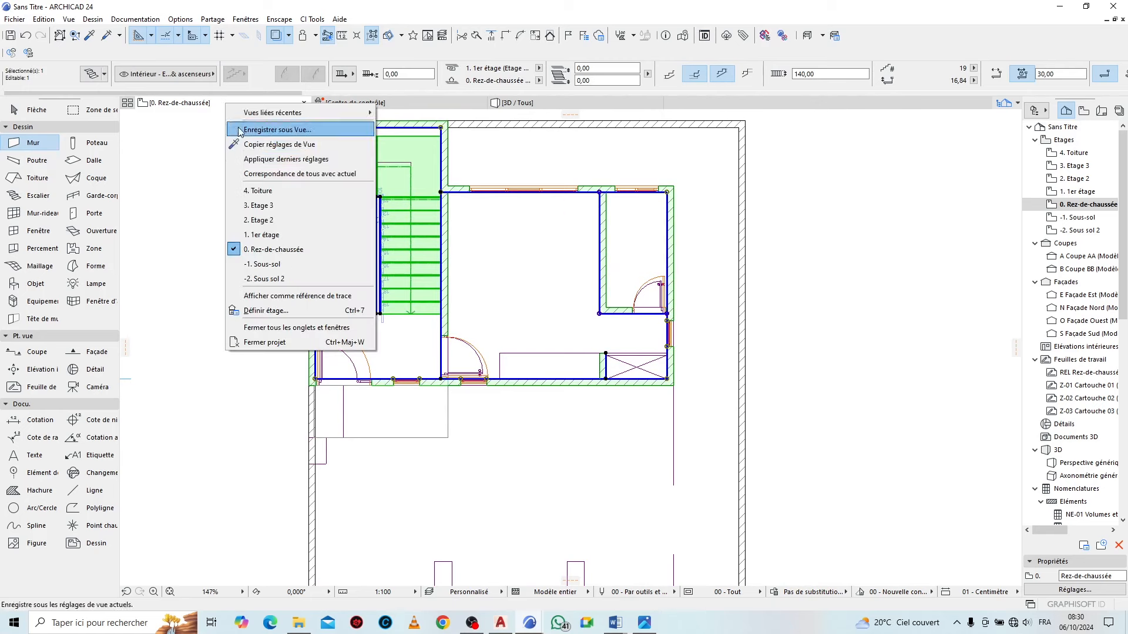
{"action": "left_click", "coordinate": [276, 222]}
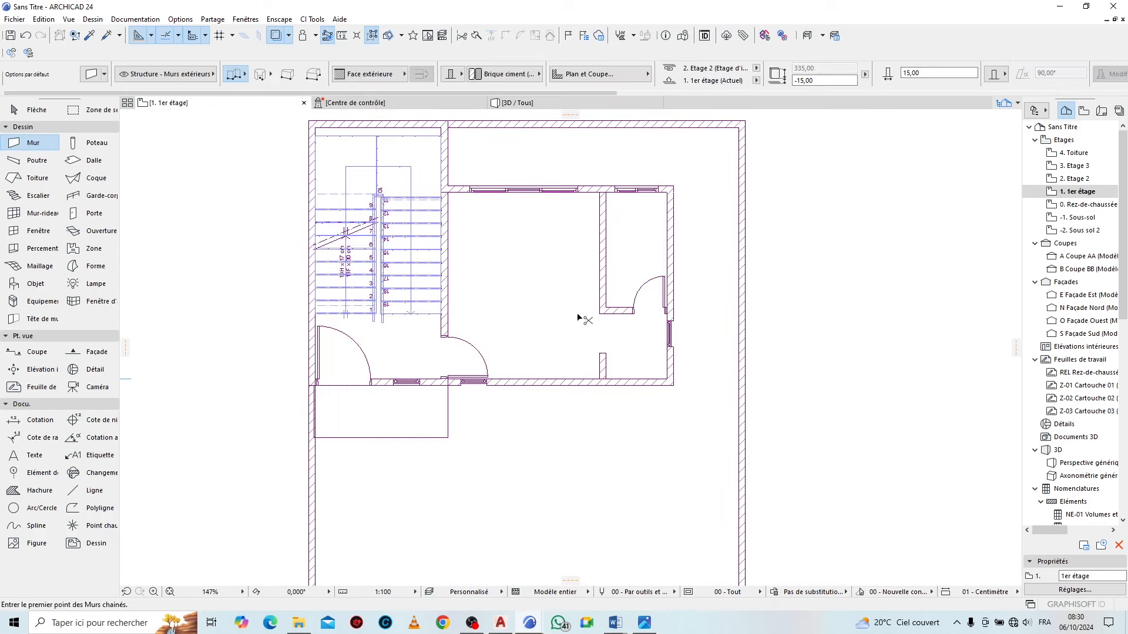
{"action": "key", "text": "ctrl+v"}
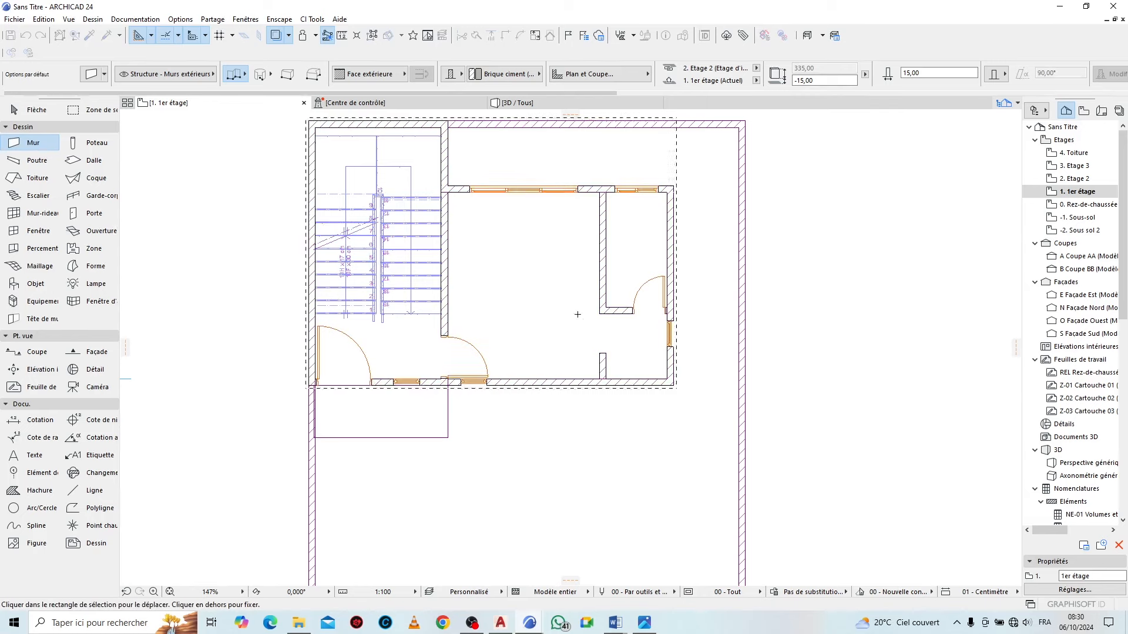
{"action": "left_click", "coordinate": [744, 277]}
Set the trace reference of the first-floor plan to the -2. Sous sol 2 storey
{"action": "left_click", "coordinate": [287, 39]}
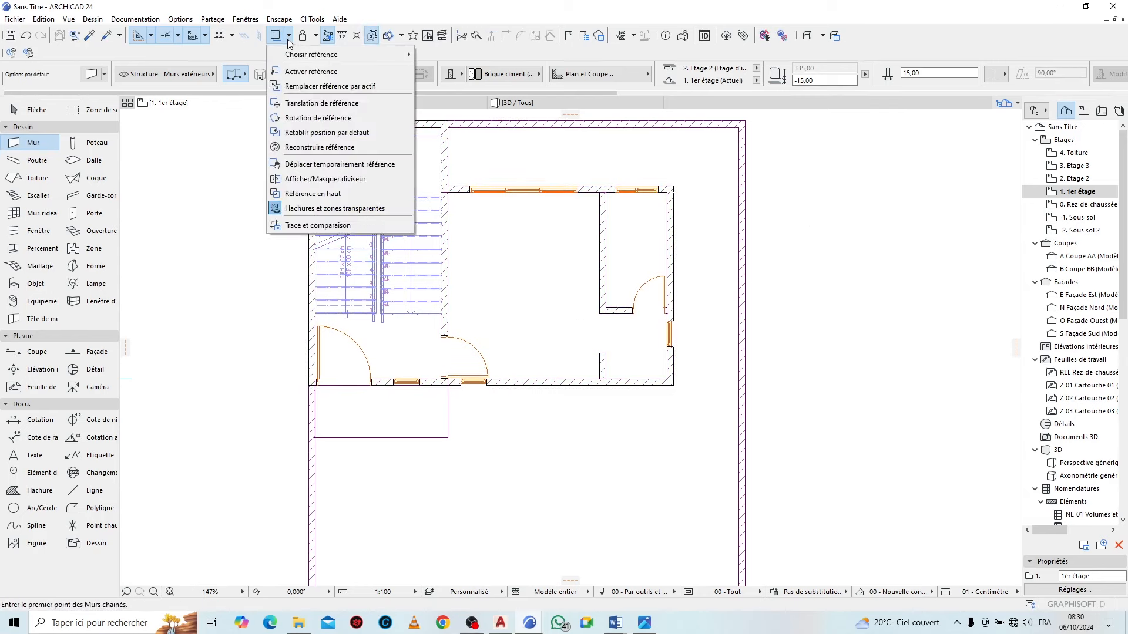
{"action": "mouse_move", "coordinate": [331, 61]}
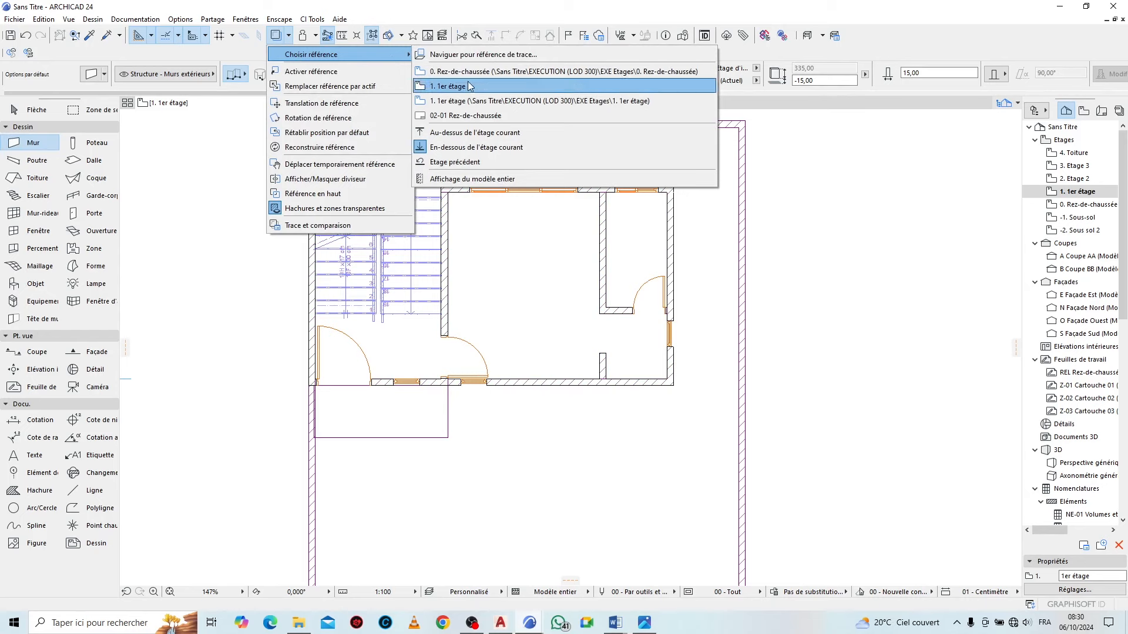
{"action": "left_click", "coordinate": [481, 54]}
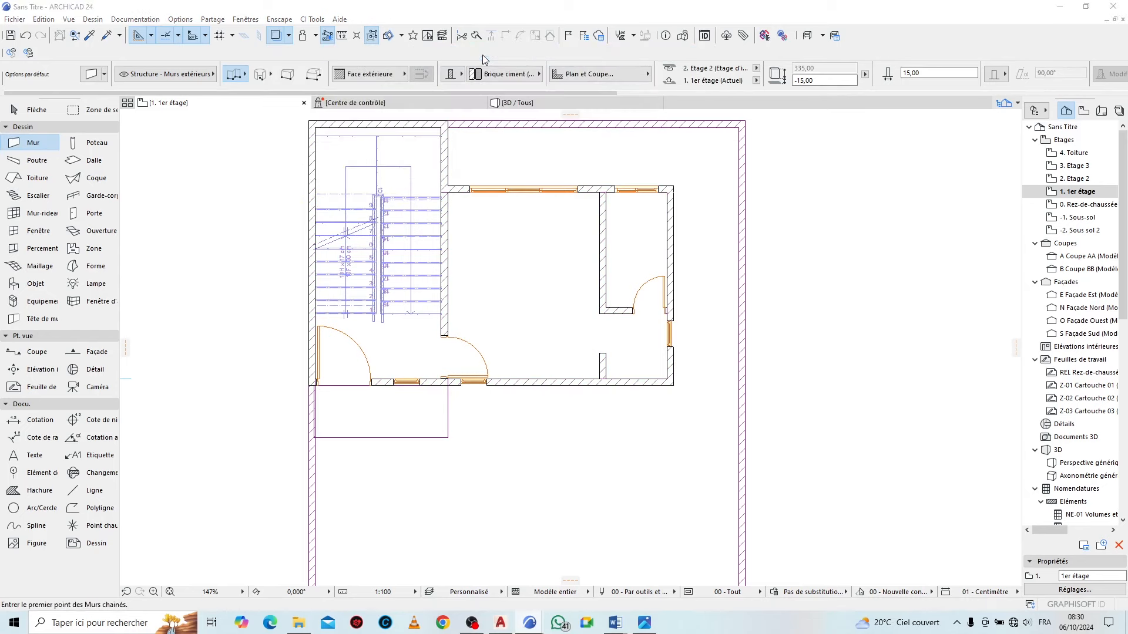
{"action": "left_click", "coordinate": [547, 255]}
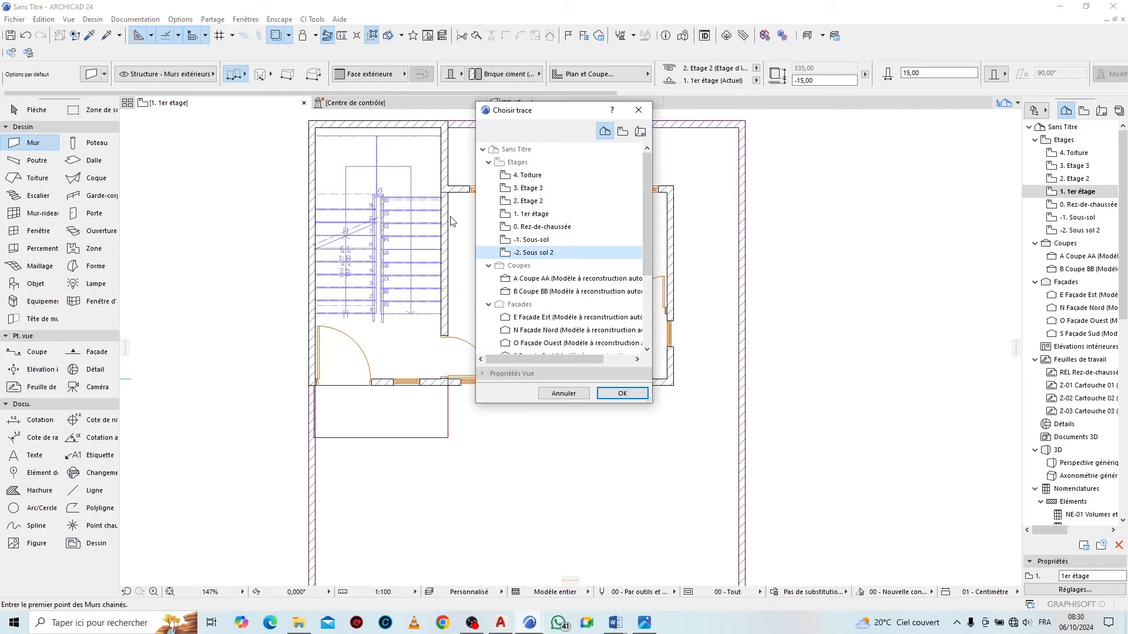
{"action": "left_click", "coordinate": [622, 393]}
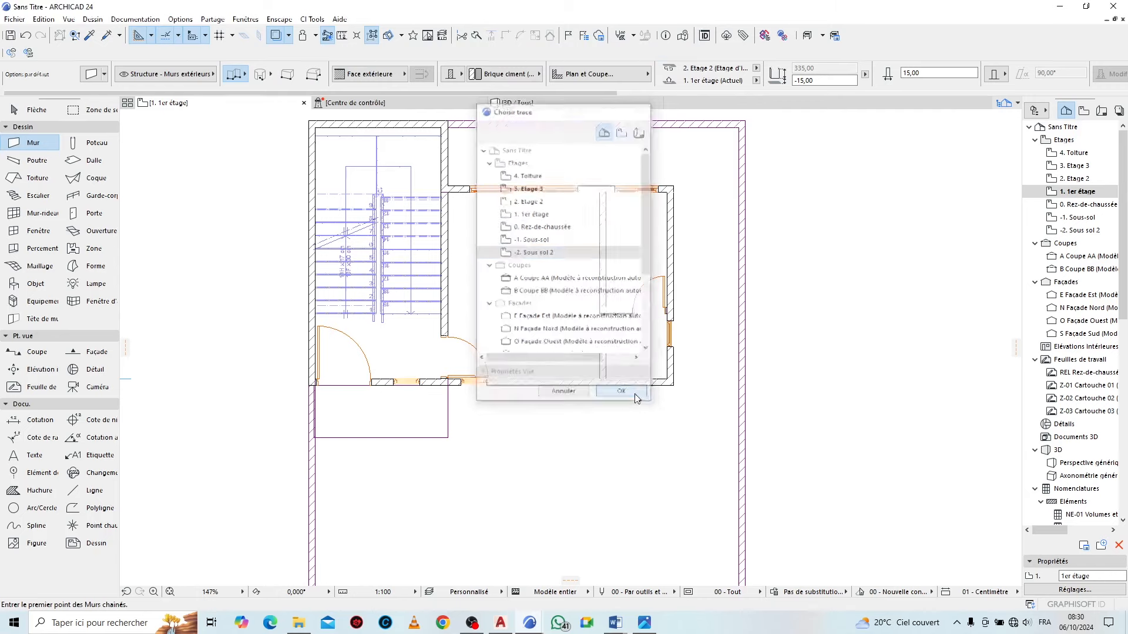
Move the short closet wall 230 cm to the left, onto the closet's side wall in the traced plan
{"action": "scroll", "coordinate": [607, 278], "scroll_direction": "down", "scroll_amount": 5}
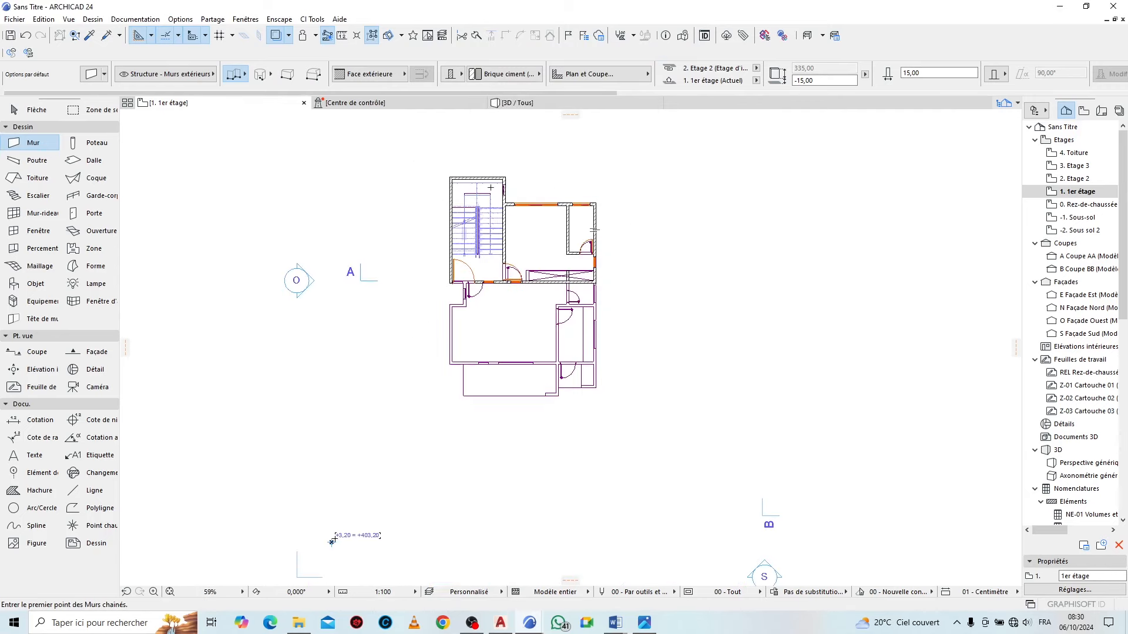
{"action": "scroll", "coordinate": [517, 247], "scroll_direction": "up", "scroll_amount": 4}
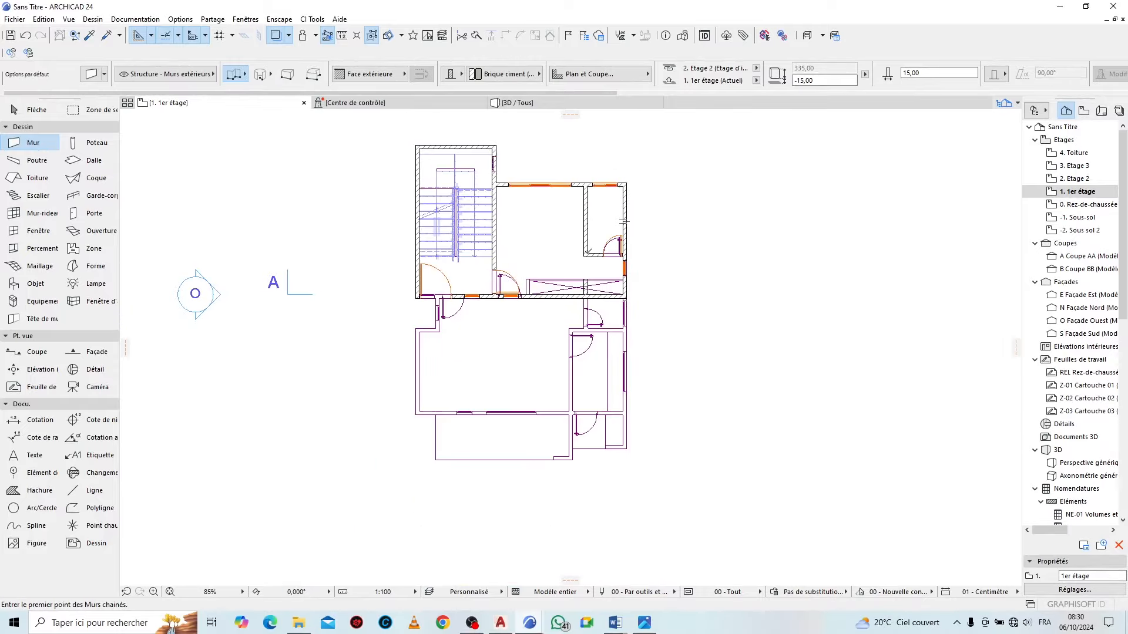
{"action": "scroll", "coordinate": [608, 312], "scroll_direction": "up", "scroll_amount": 3}
{"action": "scroll", "coordinate": [582, 306], "scroll_direction": "up", "scroll_amount": 8}
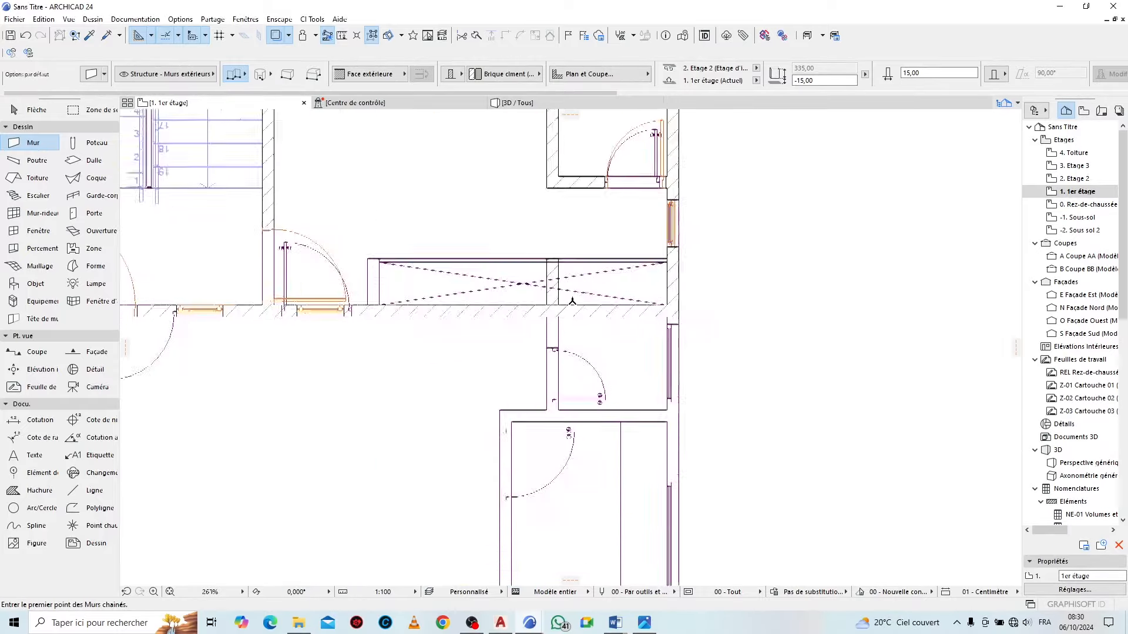
{"action": "key", "text": "shift"}
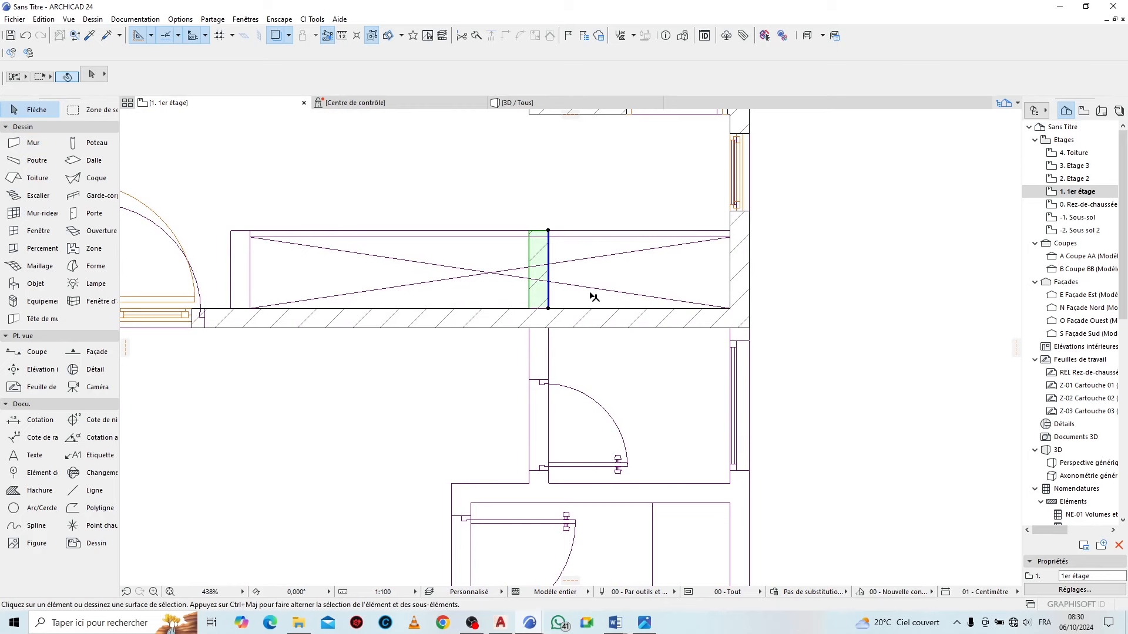
{"action": "left_click", "coordinate": [588, 290]}
{"action": "key", "text": "ctrl+d"}
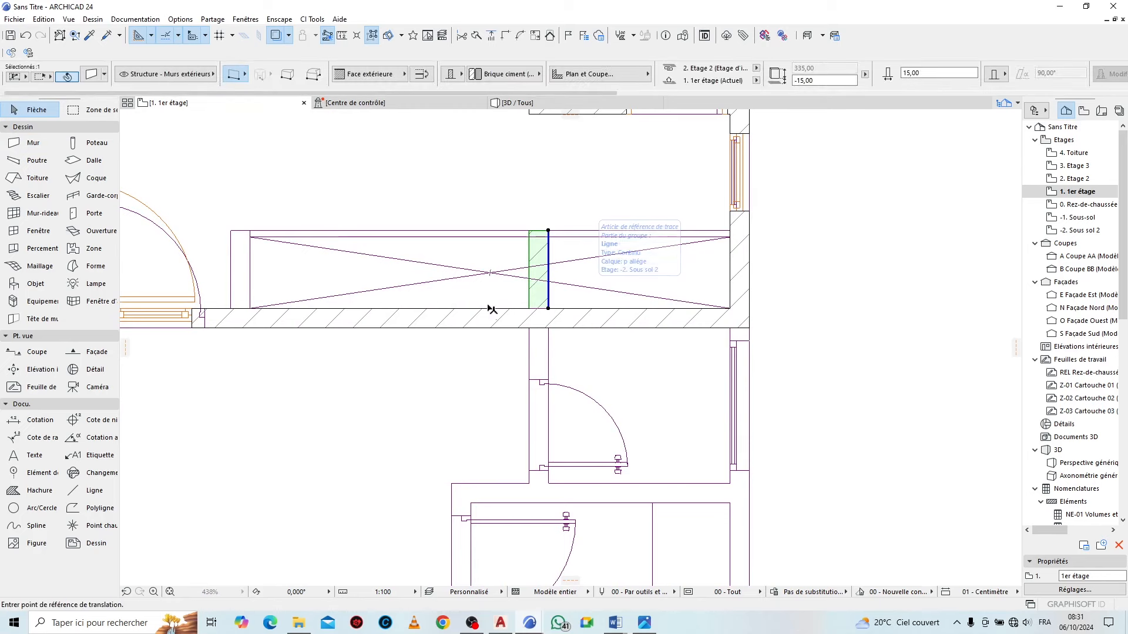
{"action": "scroll", "coordinate": [520, 248], "scroll_direction": "up", "scroll_amount": 2}
{"action": "left_click", "coordinate": [537, 225]}
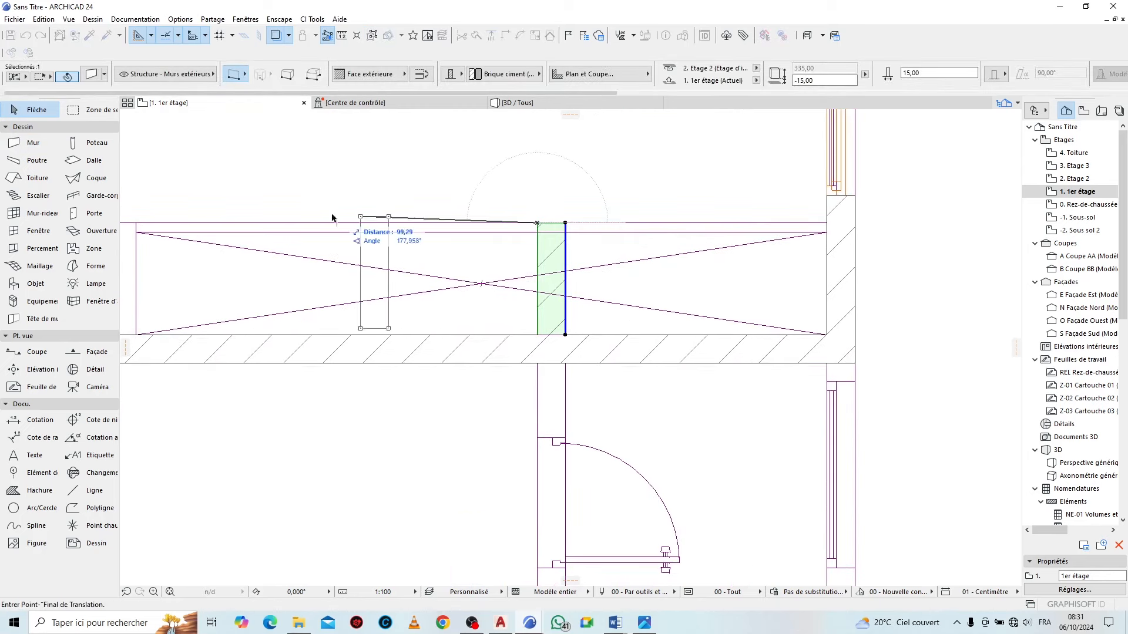
{"action": "scroll", "coordinate": [438, 252], "scroll_direction": "down", "scroll_amount": 7}
{"action": "scroll", "coordinate": [438, 251], "scroll_direction": "up", "scroll_amount": 5}
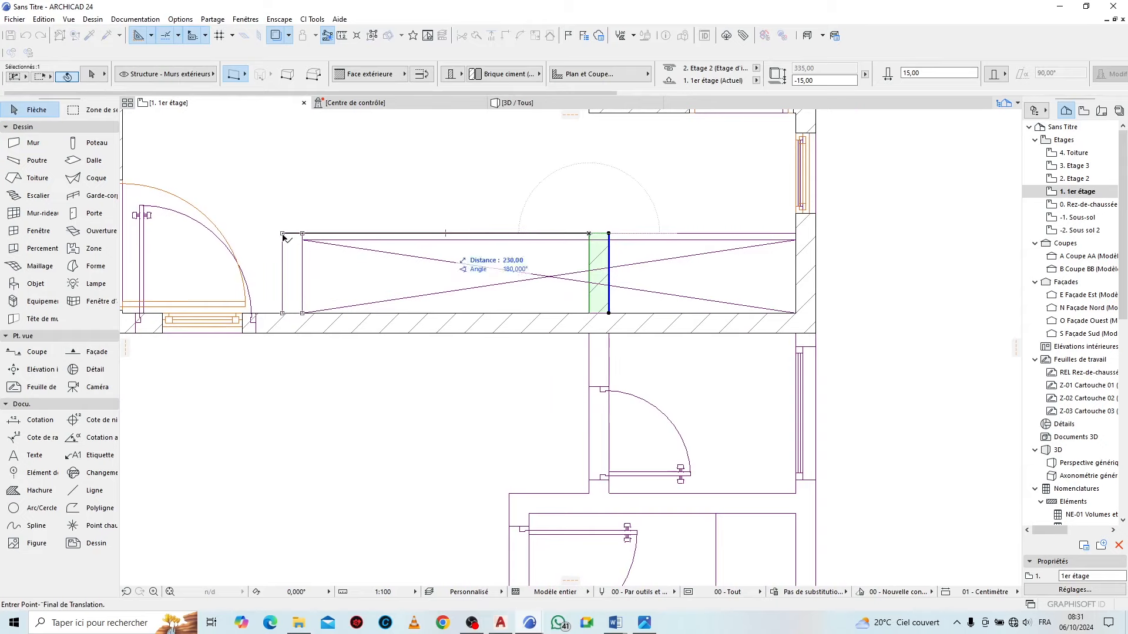
{"action": "left_click", "coordinate": [283, 235]}
Delete the narrow window's wall segment beside the inner door and the wall segment between the two front windows
{"action": "scroll", "coordinate": [322, 317], "scroll_direction": "down", "scroll_amount": 7}
{"action": "scroll", "coordinate": [322, 317], "scroll_direction": "up", "scroll_amount": 7}
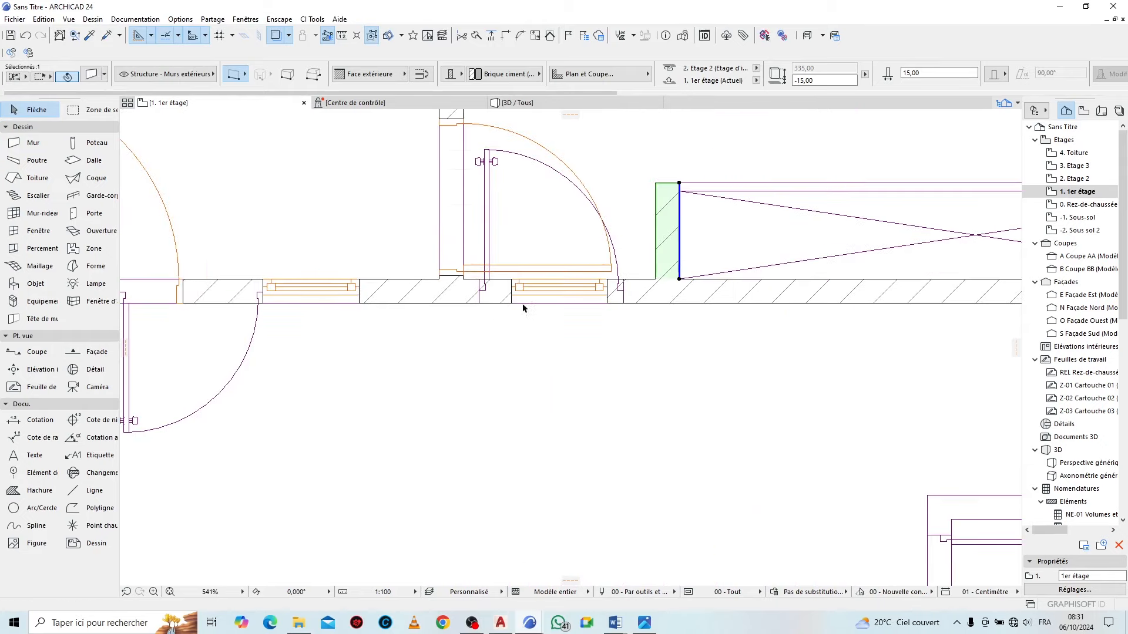
{"action": "key", "text": "Delete"}
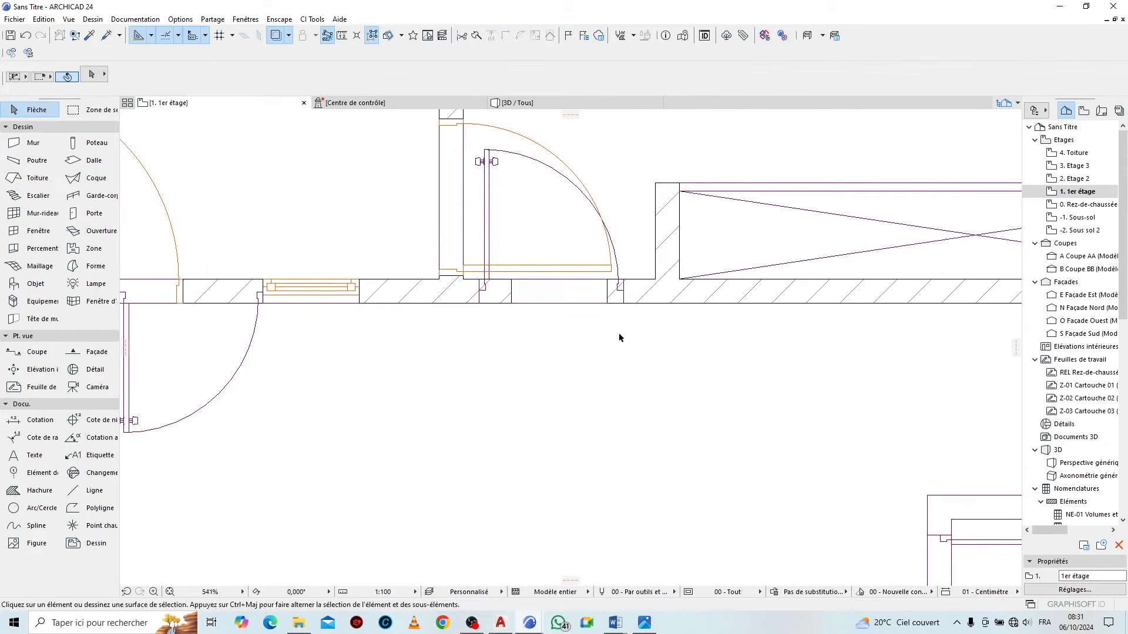
{"action": "left_click", "coordinate": [506, 288]}
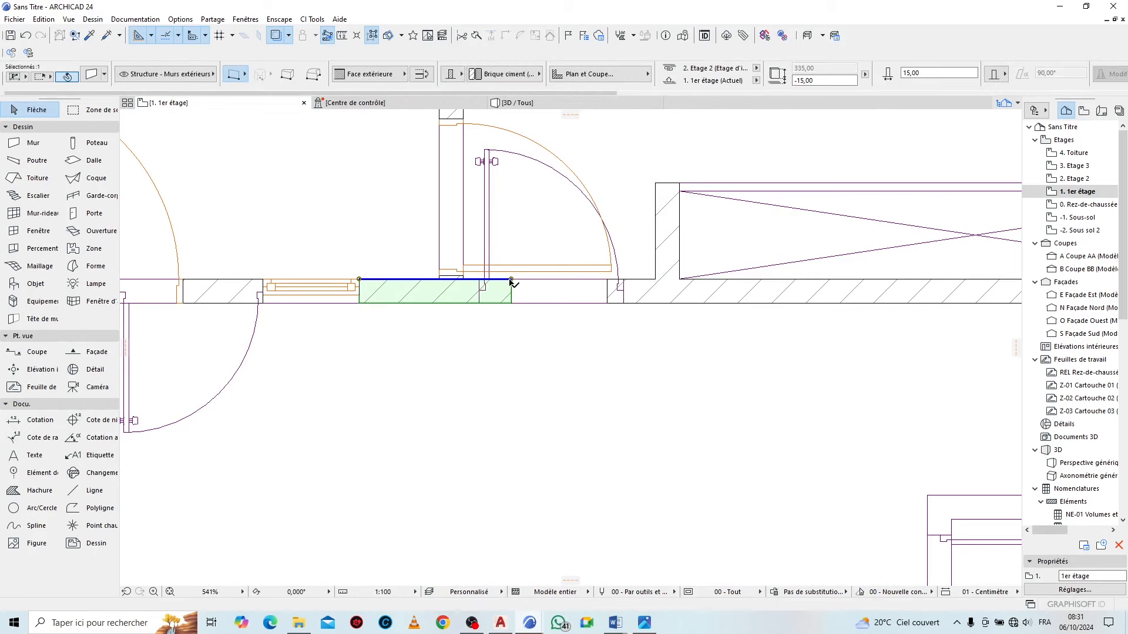
{"action": "left_click", "coordinate": [510, 279]}
{"action": "key", "text": "Escape"}
{"action": "scroll", "coordinate": [530, 341], "scroll_direction": "down", "scroll_amount": 3}
{"action": "scroll", "coordinate": [468, 330], "scroll_direction": "up", "scroll_amount": 1}
{"action": "key", "text": "Delete"}
{"action": "scroll", "coordinate": [418, 318], "scroll_direction": "up", "scroll_amount": 3}
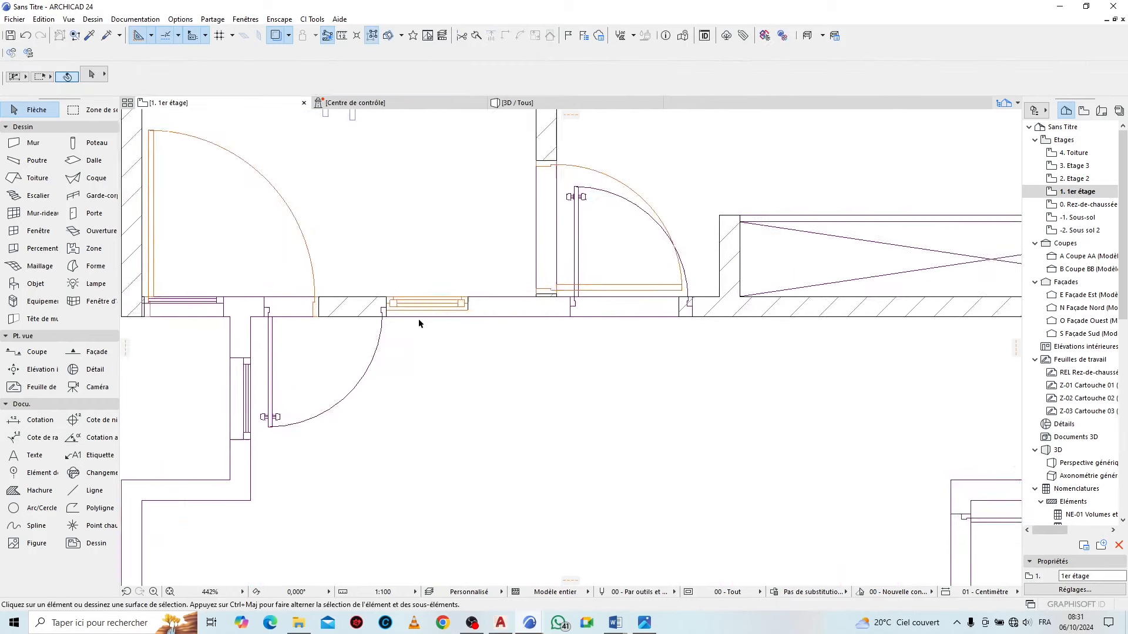
Delete the remaining narrow window's wall segment from the staircase hall's front wall
{"action": "scroll", "coordinate": [418, 318], "scroll_direction": "up", "scroll_amount": 1}
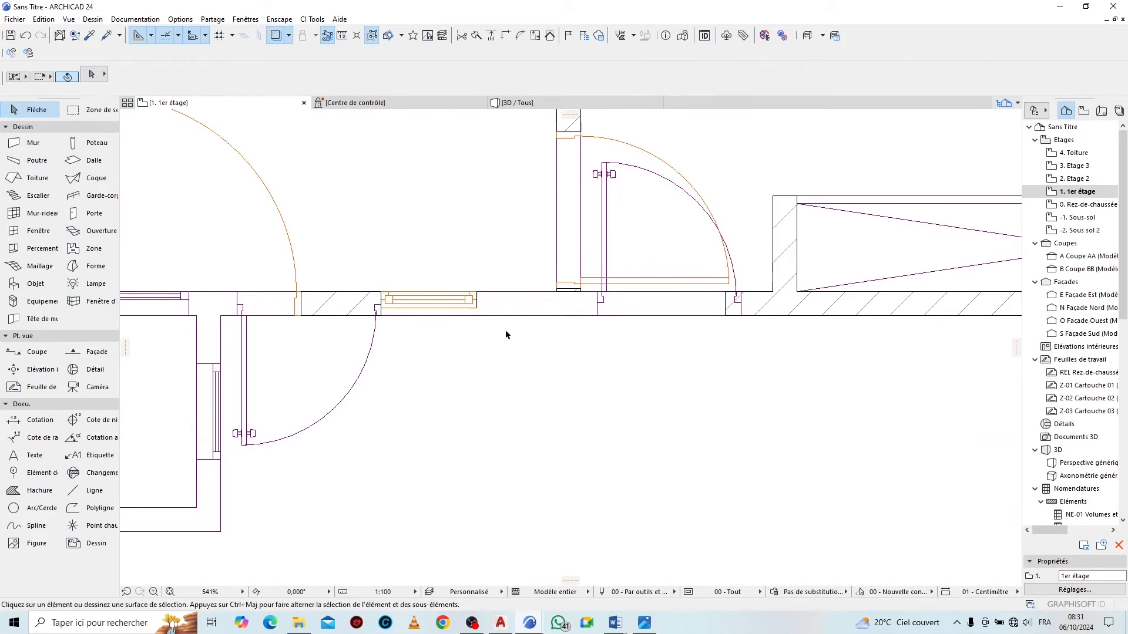
{"action": "left_click", "coordinate": [364, 303]}
{"action": "scroll", "coordinate": [605, 344], "scroll_direction": "down", "scroll_amount": 3}
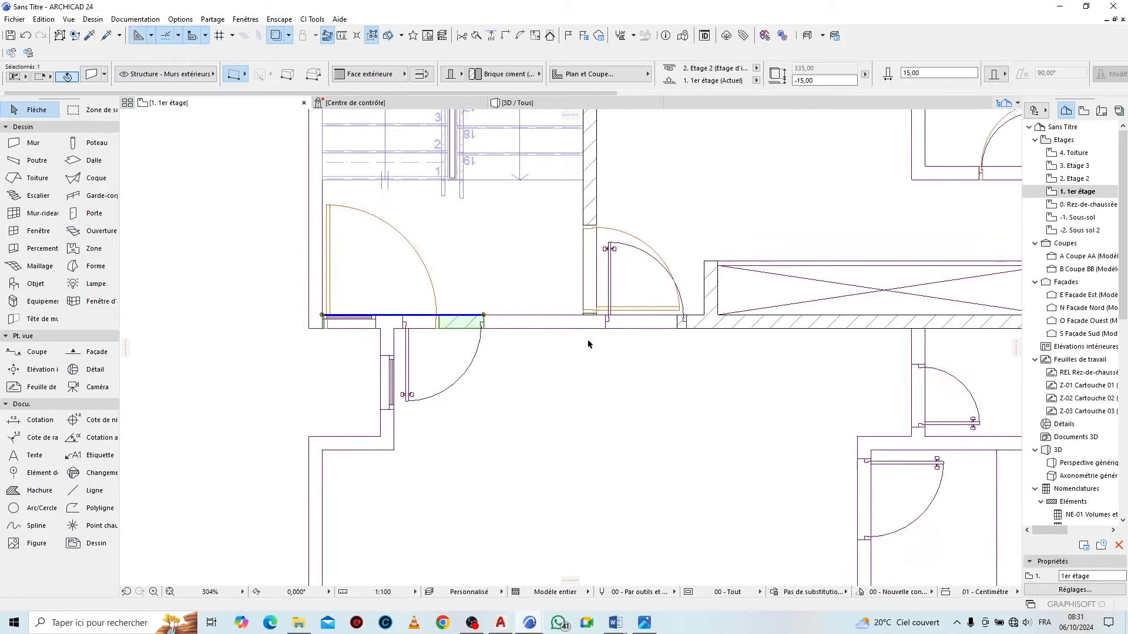
{"action": "scroll", "coordinate": [456, 299], "scroll_direction": "up", "scroll_amount": 3}
{"action": "key", "text": "Escape"}
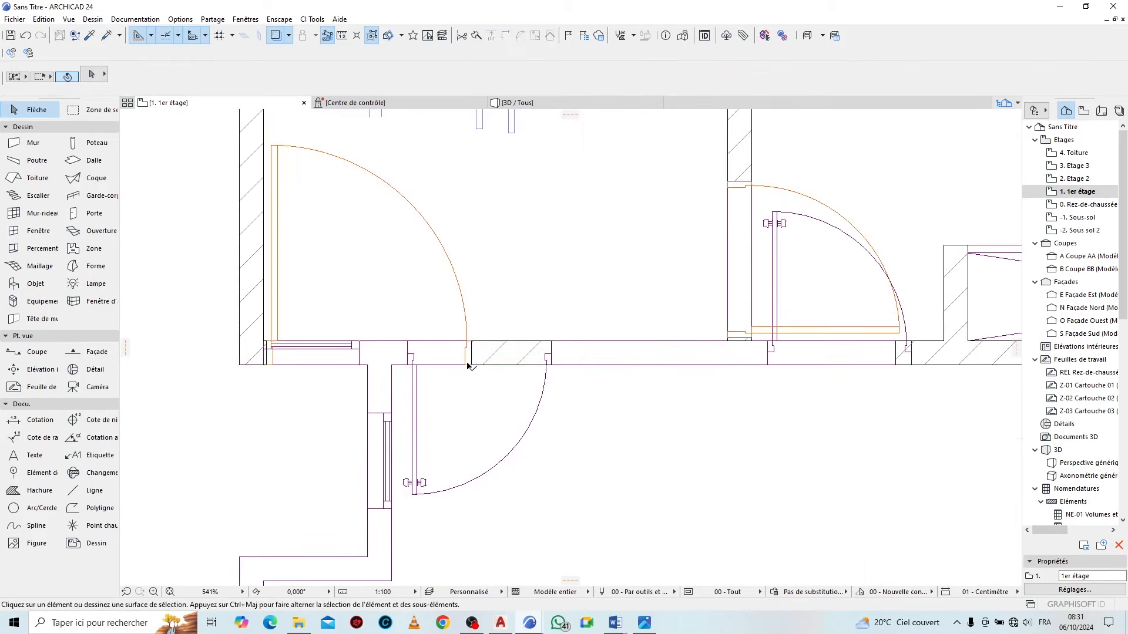
Delete the entrance door from the staircase hall's front wall and select that wall segment
{"action": "left_click", "coordinate": [468, 365]}
{"action": "key", "text": "Escape"}
{"action": "left_click", "coordinate": [511, 363]}
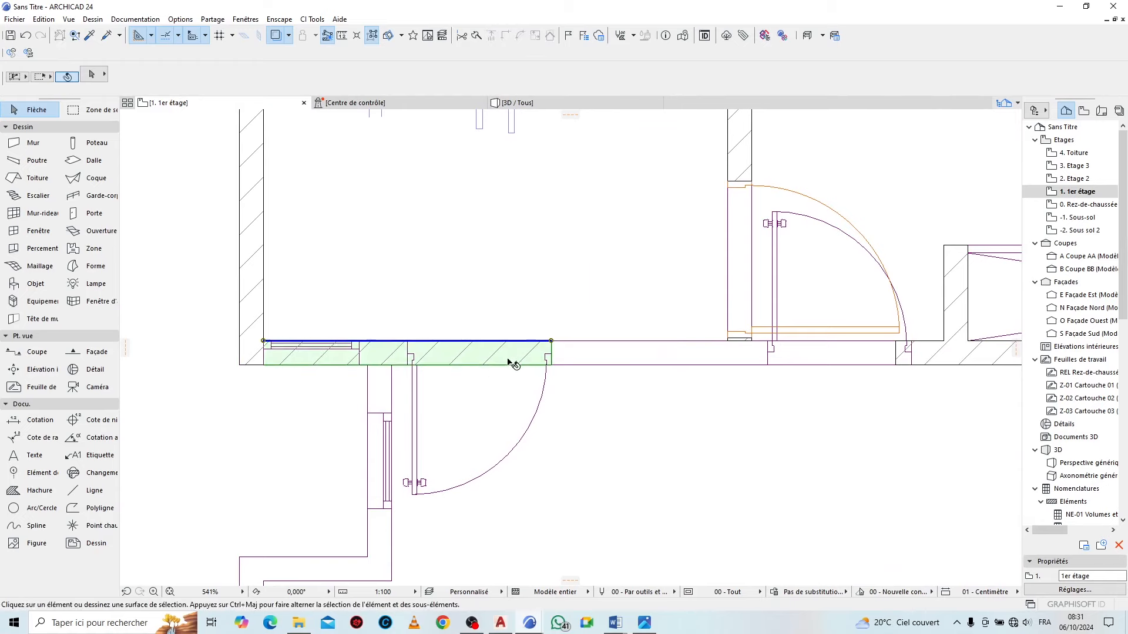
Join the staircase hall's side wall to the wall behind the closet and to the hall's front wall segment, closing both gaps
{"action": "scroll", "coordinate": [356, 337], "scroll_direction": "down", "scroll_amount": 3}
{"action": "scroll", "coordinate": [675, 348], "scroll_direction": "up", "scroll_amount": 2}
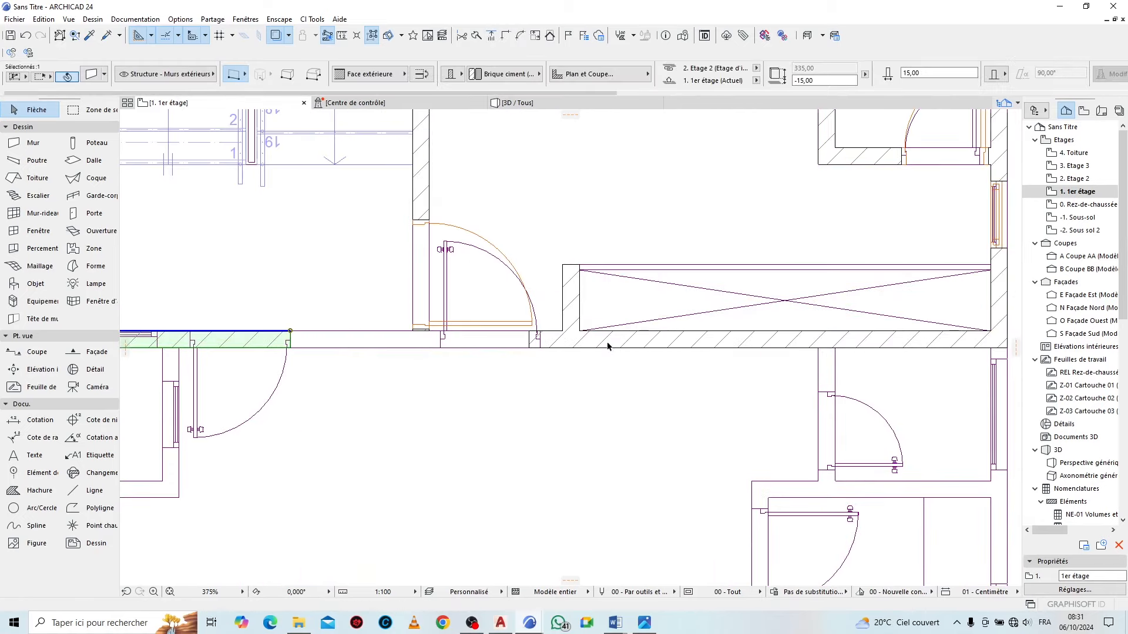
{"action": "left_click", "coordinate": [609, 346]}
{"action": "left_click", "coordinate": [422, 189], "text": "shift"}
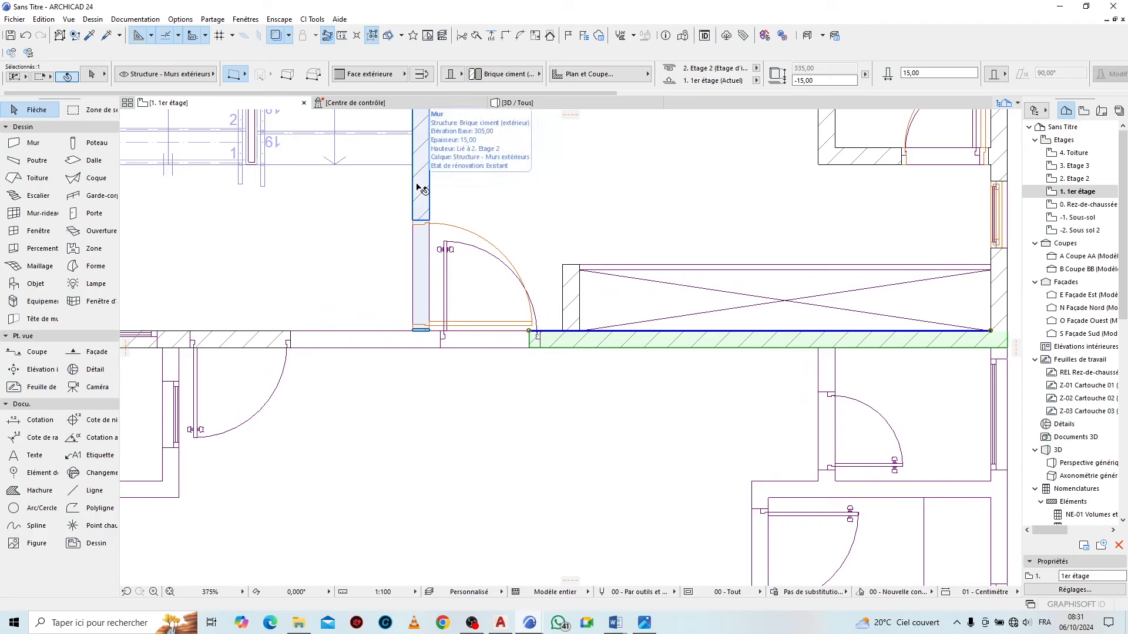
{"action": "left_click", "coordinate": [506, 35]}
{"action": "left_click", "coordinate": [473, 255]}
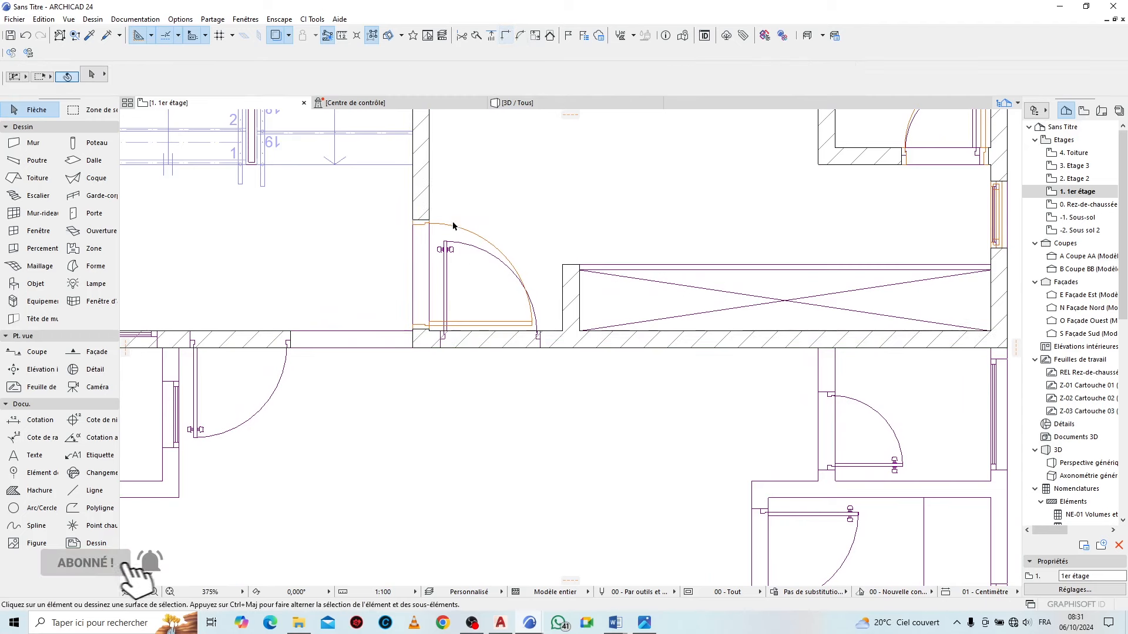
{"action": "left_click", "coordinate": [423, 199]}
{"action": "left_click", "coordinate": [233, 336], "text": "shift"}
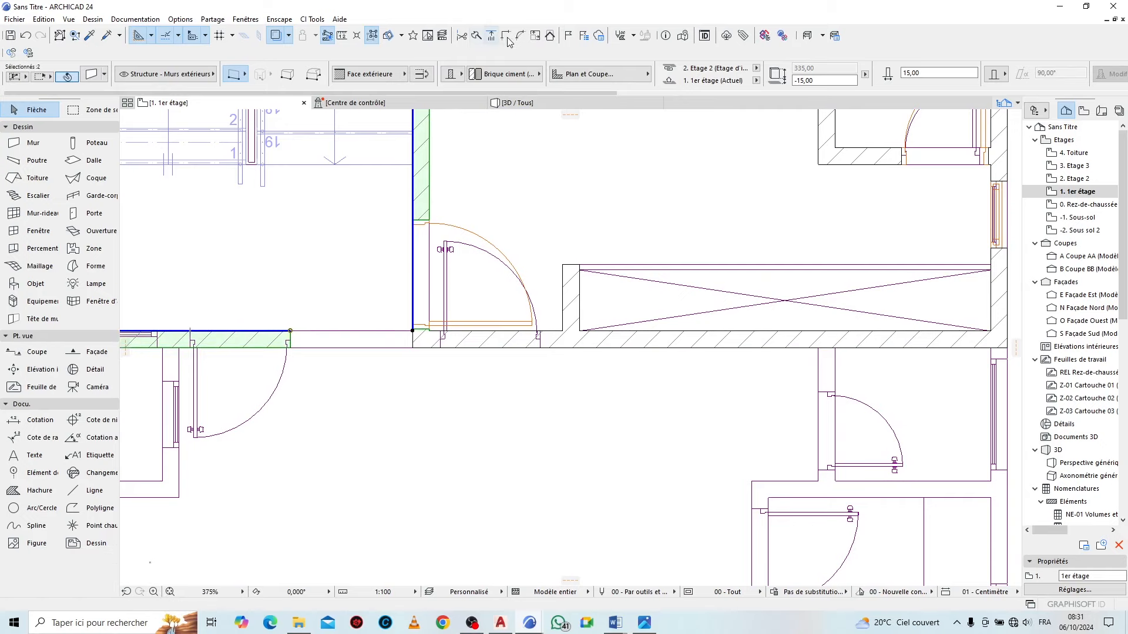
{"action": "key", "text": "Escape"}
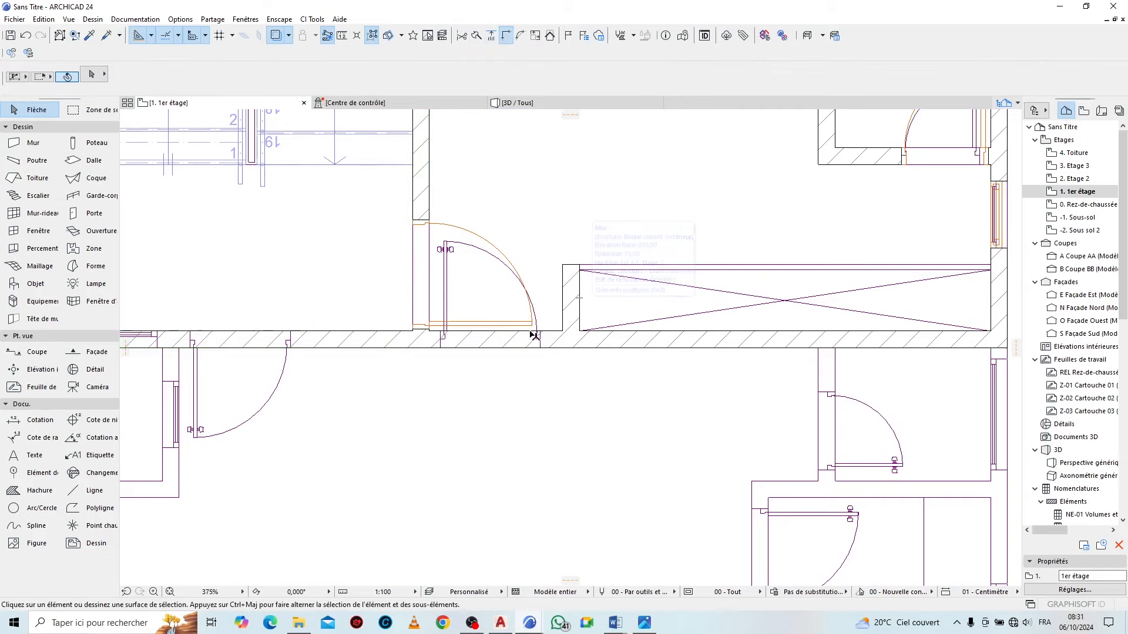
Place a 90 × 220 Porte 24 door on the traced opening beside the closet and delete the old door in the hall's side wall
{"action": "scroll", "coordinate": [424, 230], "scroll_direction": "up", "scroll_amount": 2}
{"action": "left_click", "coordinate": [422, 217]}
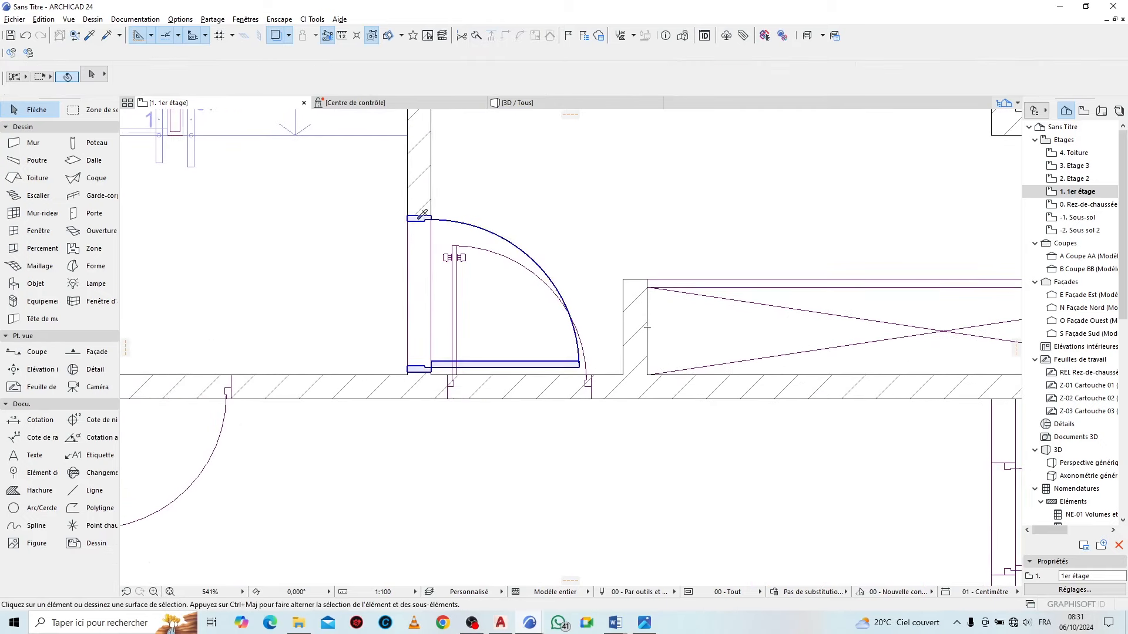
{"action": "left_click", "coordinate": [444, 209], "text": "alt"}
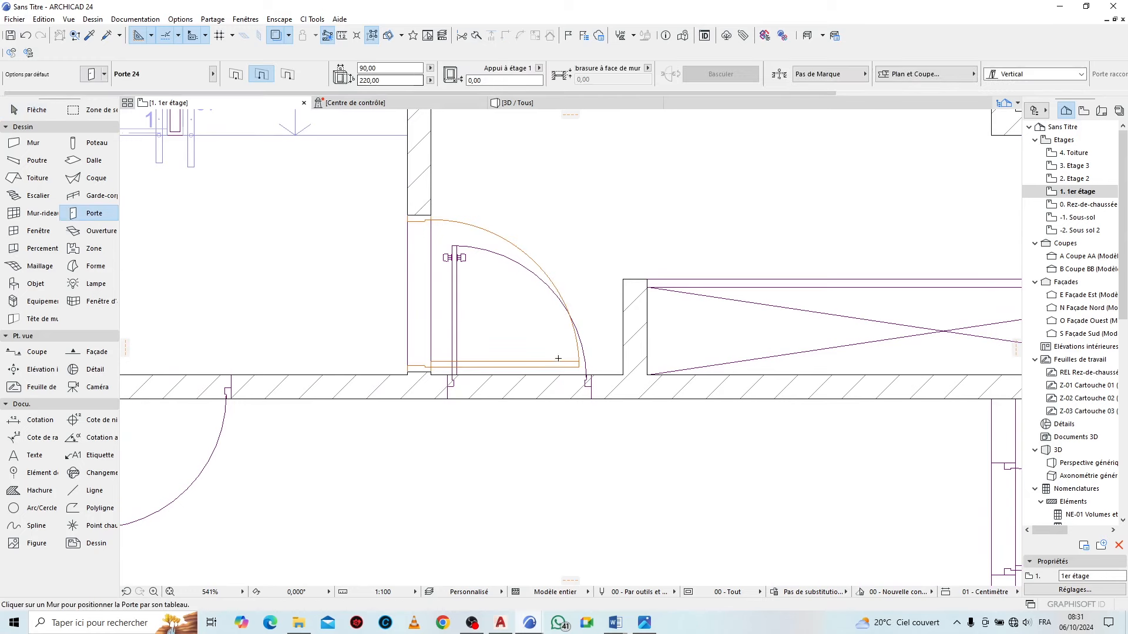
{"action": "left_click", "coordinate": [594, 375]}
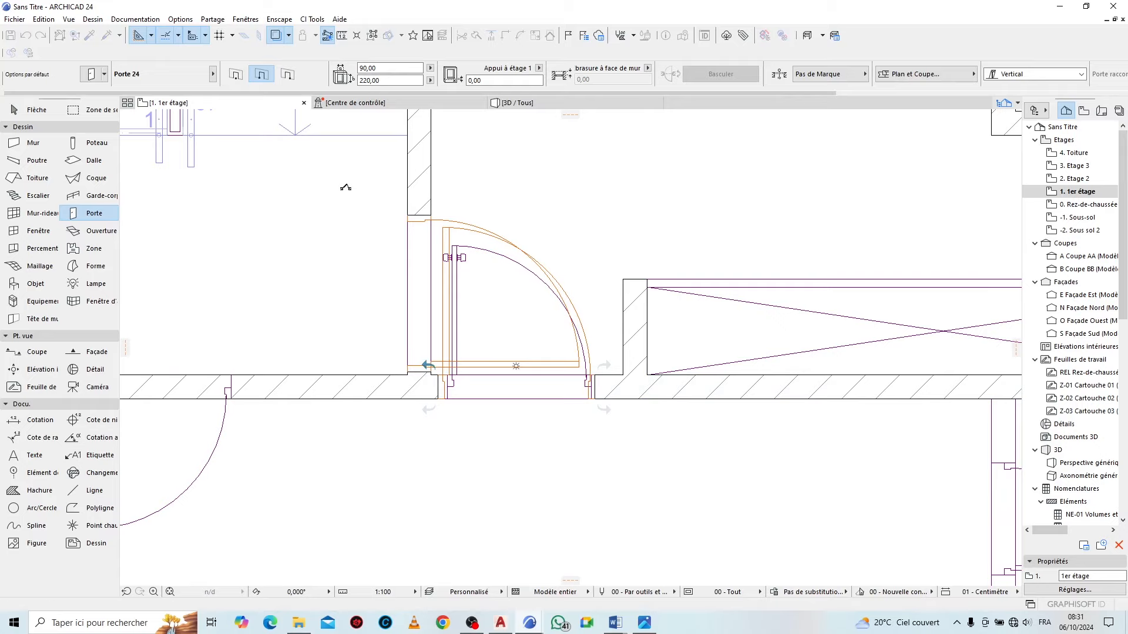
{"action": "key", "text": "Escape"}
{"action": "left_click", "coordinate": [428, 234]}
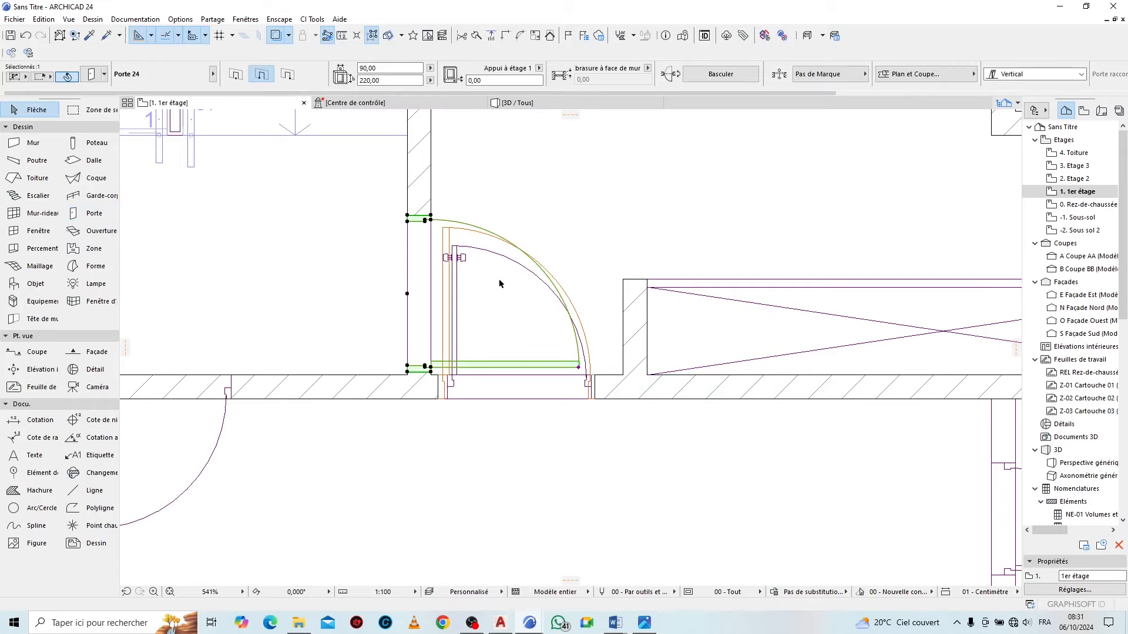
{"action": "key", "text": "Delete"}
{"action": "scroll", "coordinate": [617, 294], "scroll_direction": "down", "scroll_amount": 5}
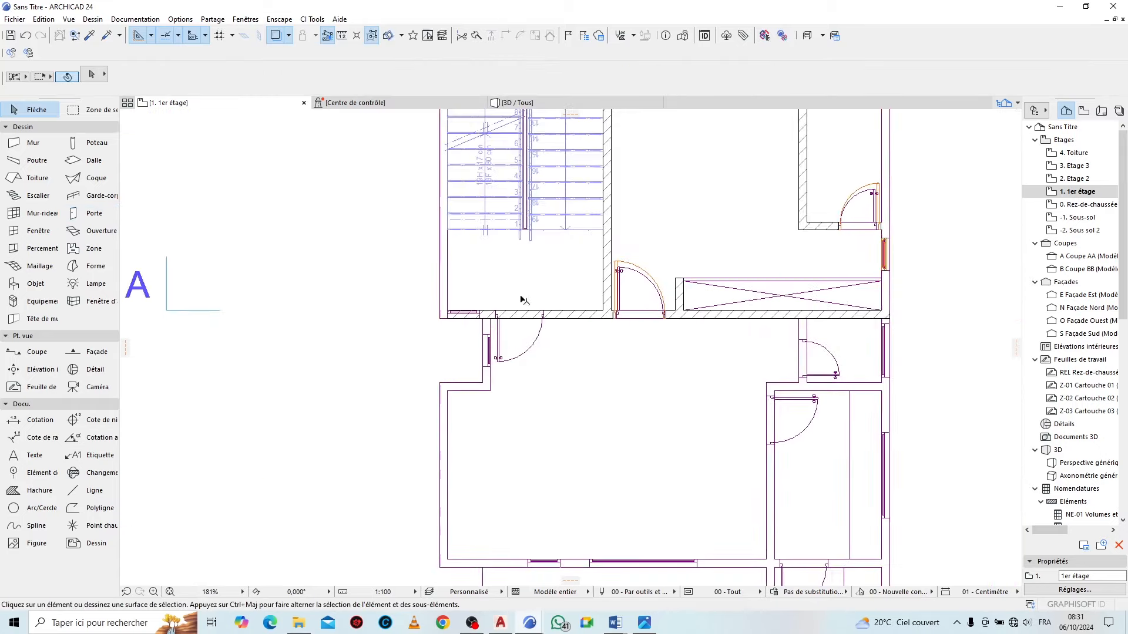
Place a second 90 × 220 Porte 24 door on the traced opening in the staircase hall's front wall, swinging outward from the hall
{"action": "scroll", "coordinate": [646, 300], "scroll_direction": "up", "scroll_amount": 2}
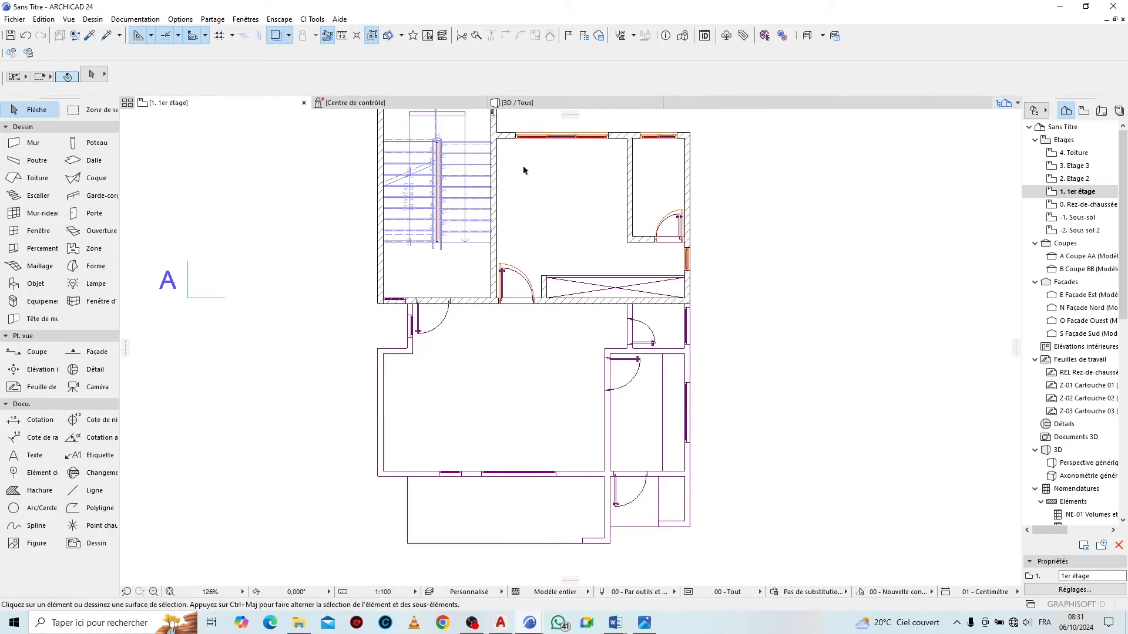
{"action": "scroll", "coordinate": [591, 225], "scroll_direction": "up", "scroll_amount": 8}
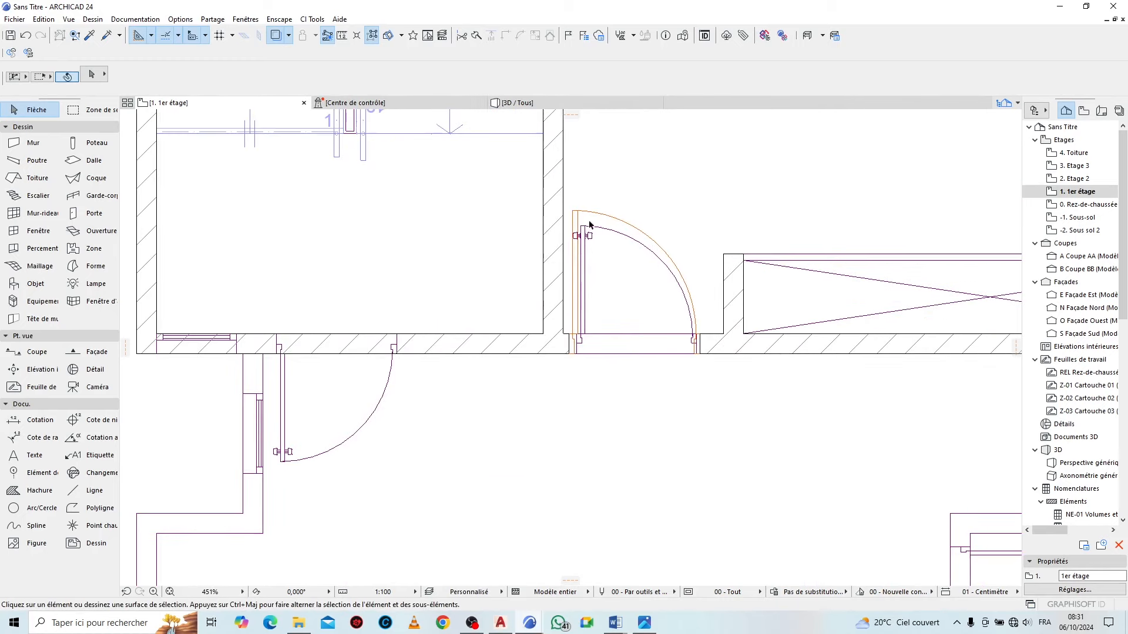
{"action": "left_click", "coordinate": [574, 212], "text": "alt"}
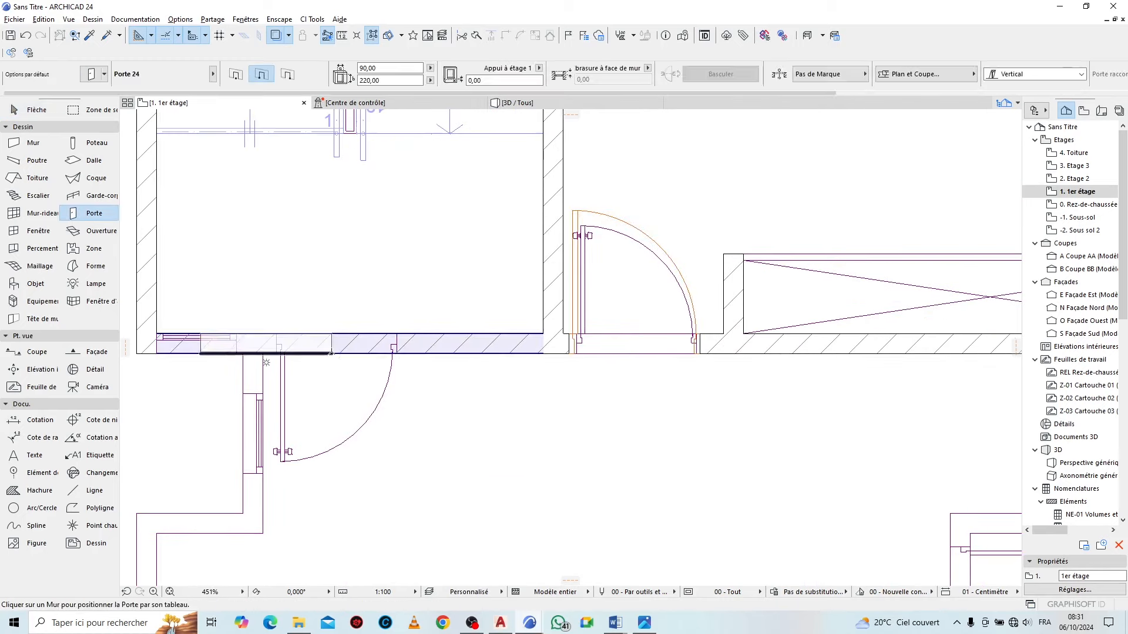
{"action": "left_click", "coordinate": [395, 365]}
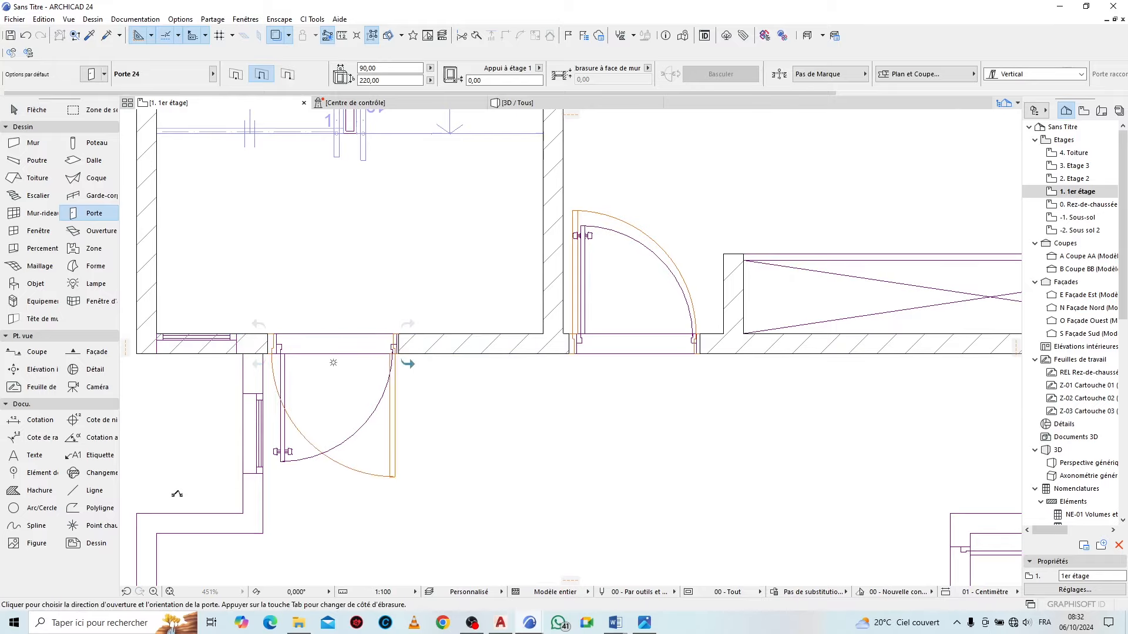
{"action": "scroll", "coordinate": [381, 276], "scroll_direction": "down", "scroll_amount": 5}
Check the doors, closet and side window around the staircase hall against the traced plan, and leave the door command
{"action": "scroll", "coordinate": [301, 277], "scroll_direction": "up", "scroll_amount": 5}
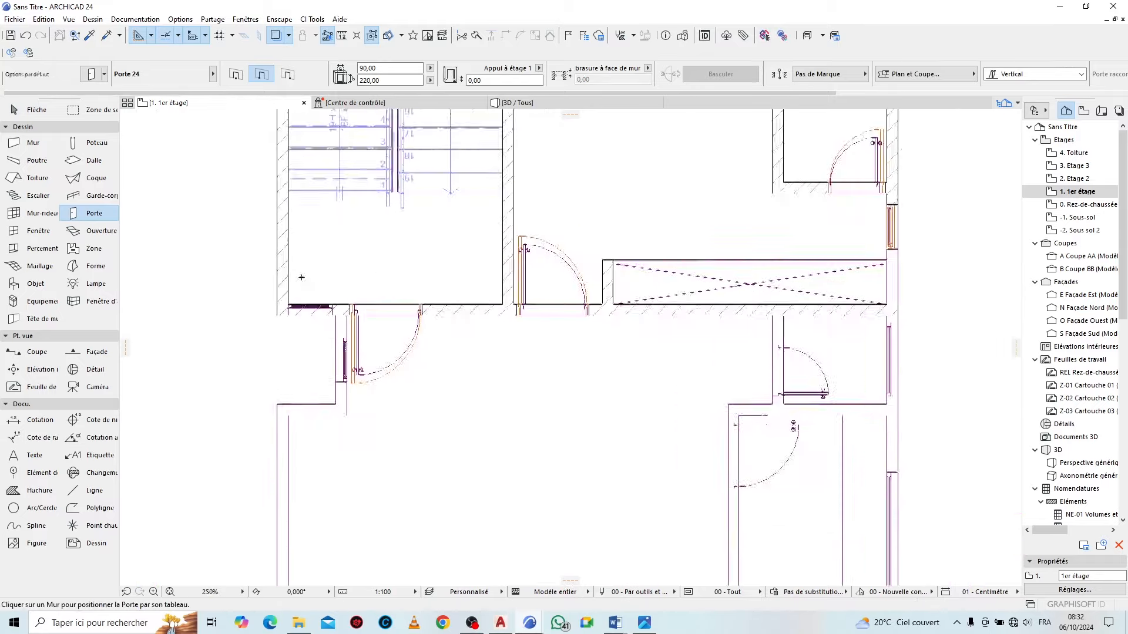
{"action": "scroll", "coordinate": [466, 357], "scroll_direction": "down", "scroll_amount": 3}
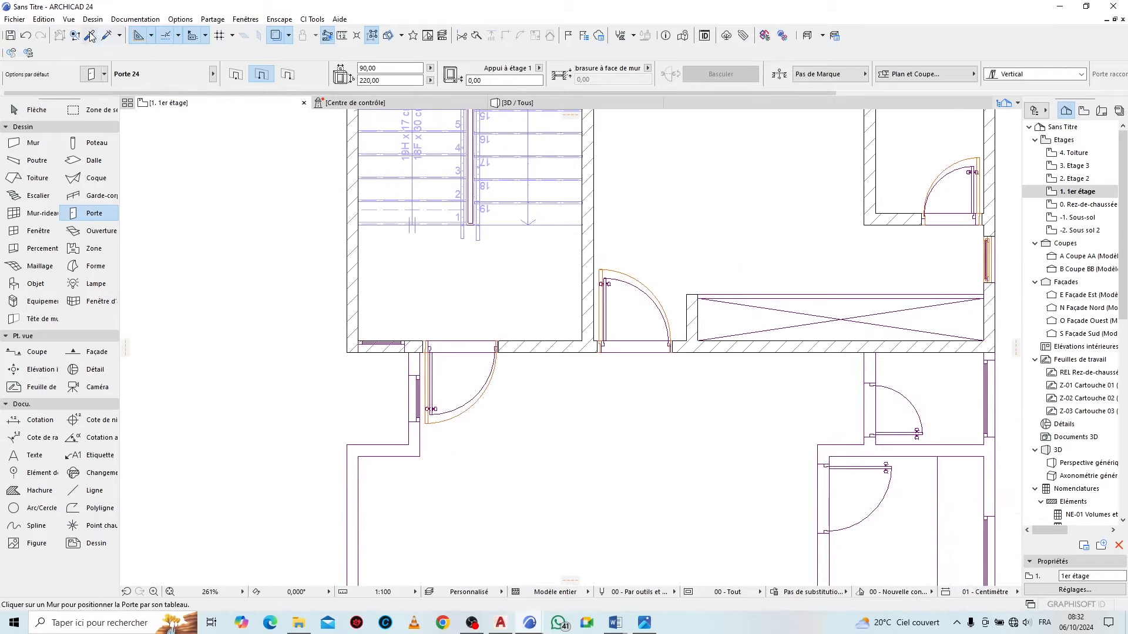
{"action": "scroll", "coordinate": [502, 141], "scroll_direction": "up", "scroll_amount": 1}
{"action": "scroll", "coordinate": [759, 389], "scroll_direction": "down", "scroll_amount": 2}
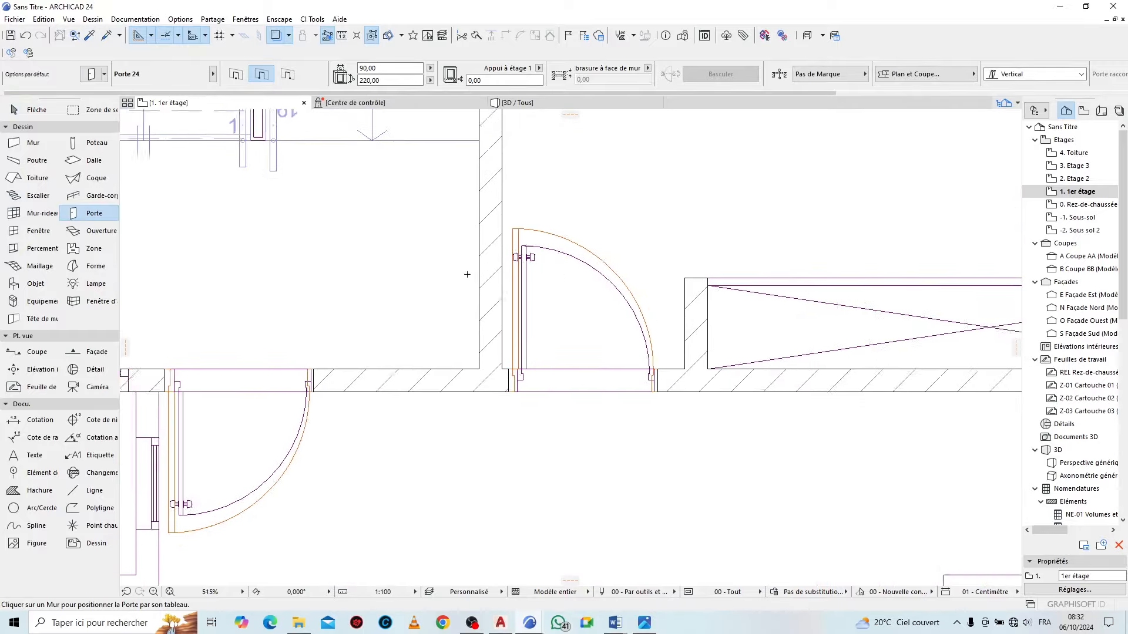
{"action": "scroll", "coordinate": [561, 303], "scroll_direction": "up", "scroll_amount": 1}
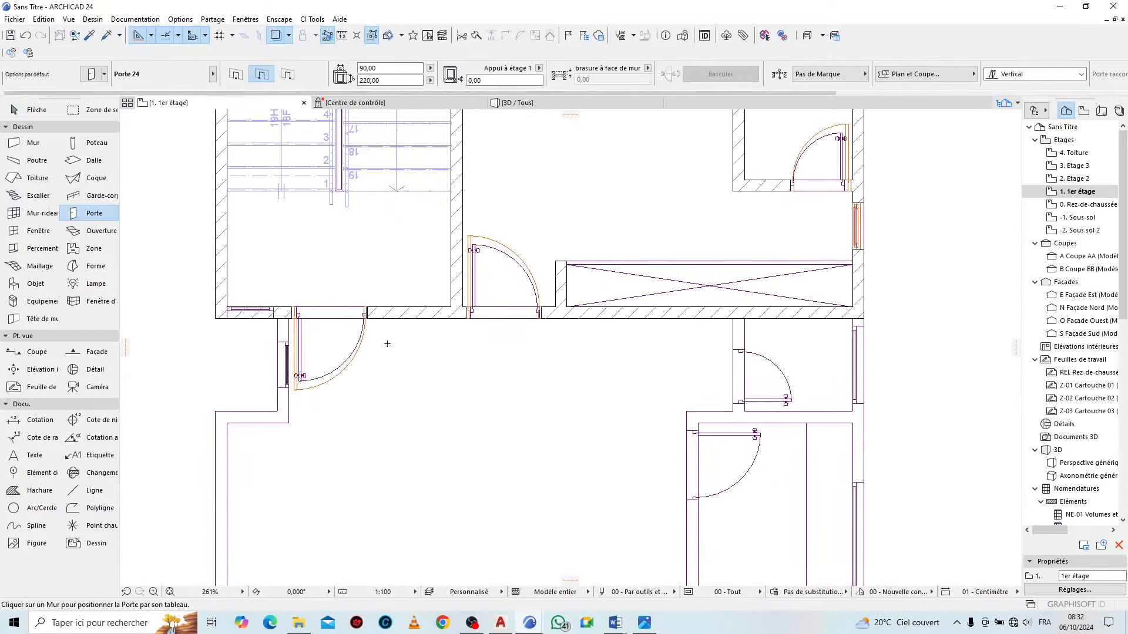
{"action": "scroll", "coordinate": [550, 296], "scroll_direction": "down", "scroll_amount": 2}
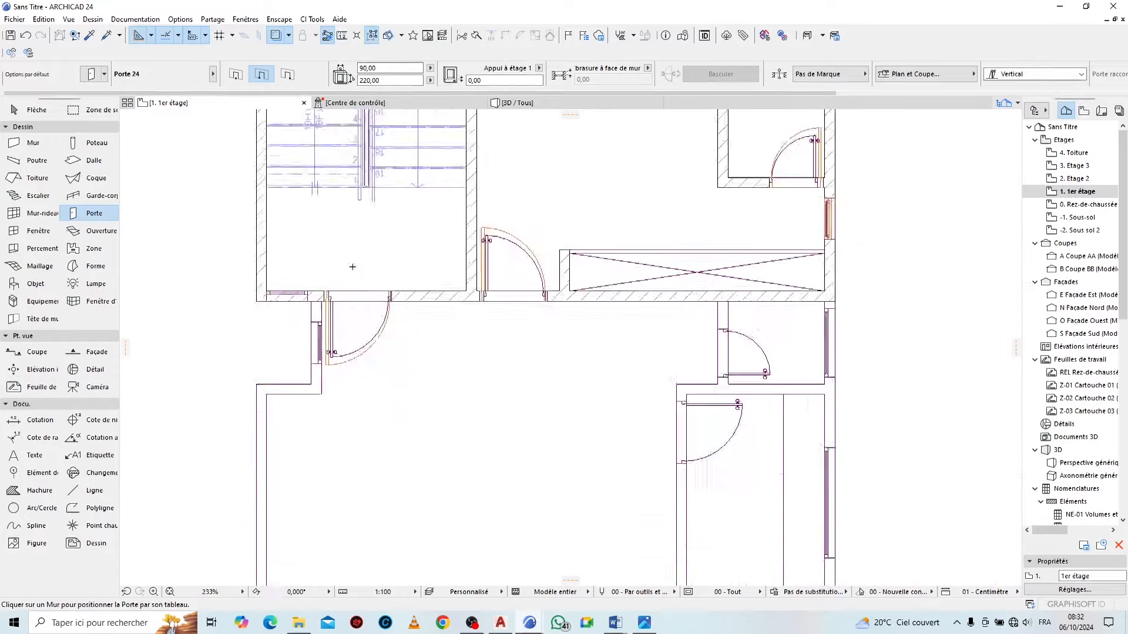
{"action": "scroll", "coordinate": [611, 226], "scroll_direction": "up", "scroll_amount": 4}
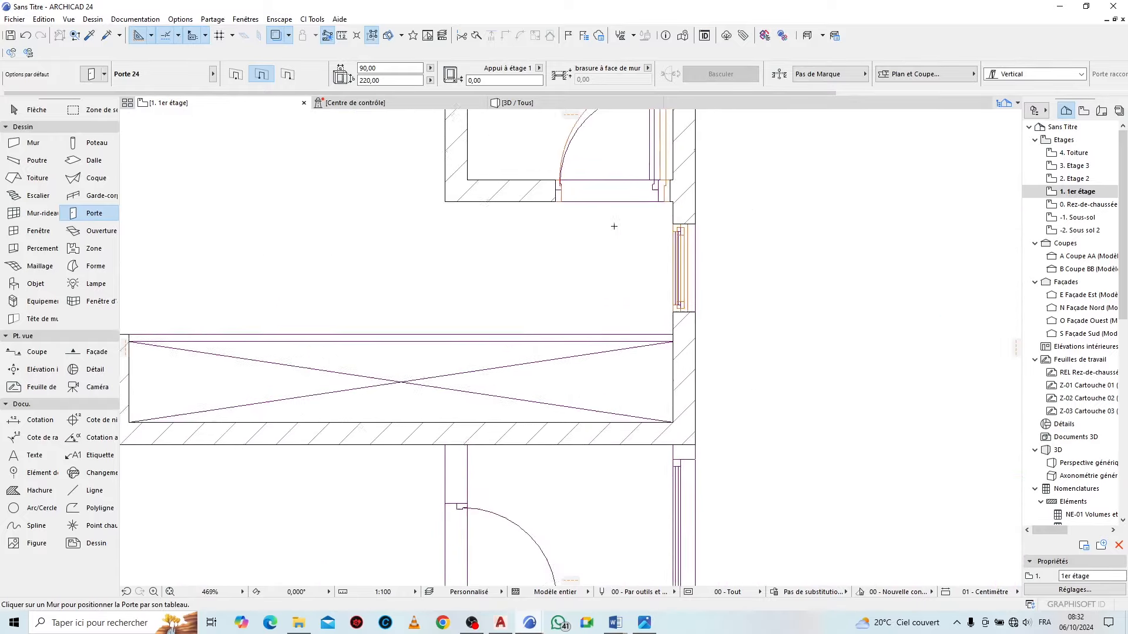
{"action": "scroll", "coordinate": [550, 290], "scroll_direction": "down", "scroll_amount": 5}
{"action": "key", "text": "Escape"}
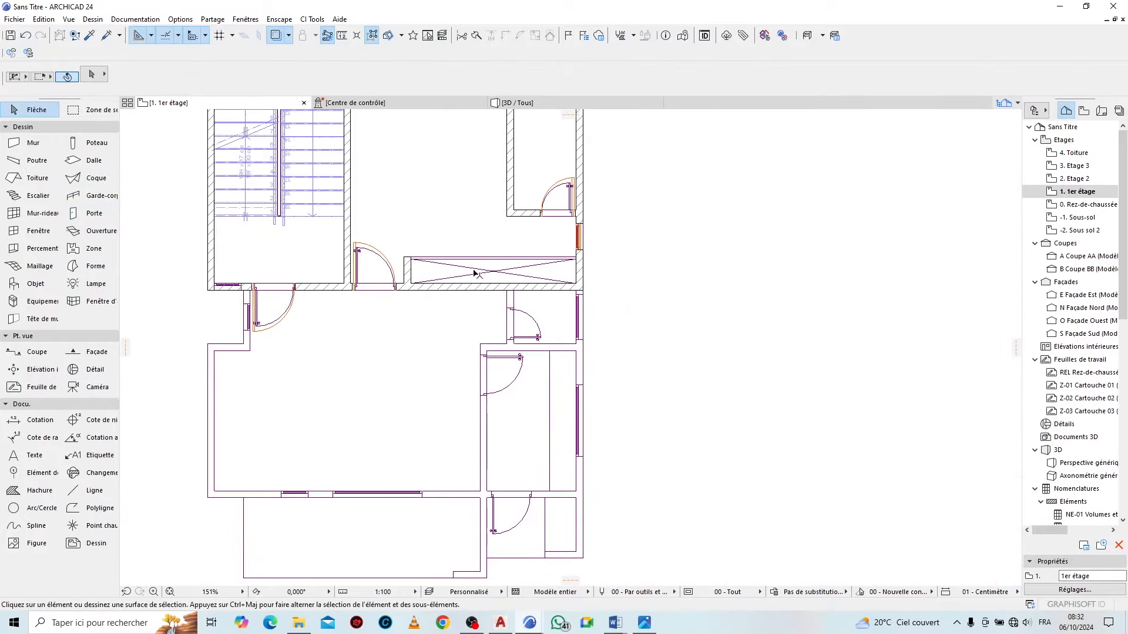
Start the Wall tool with the settings of the 15 cm exterior wall behind the closet
{"action": "scroll", "coordinate": [473, 264], "scroll_direction": "down", "scroll_amount": 3}
{"action": "scroll", "coordinate": [520, 296], "scroll_direction": "up", "scroll_amount": 8}
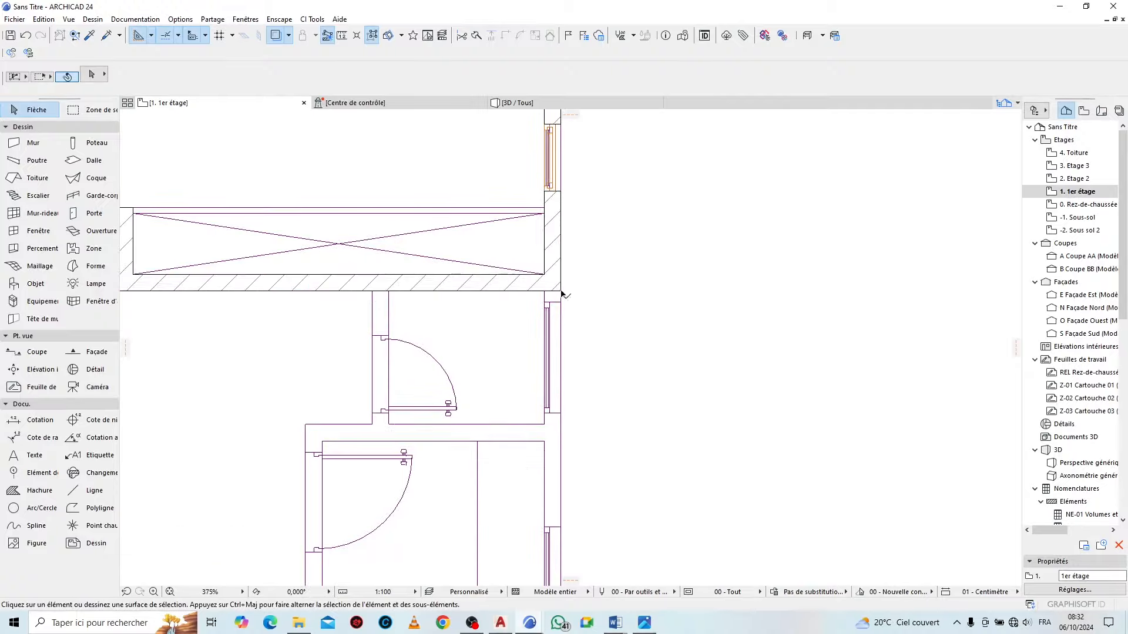
{"action": "left_click", "coordinate": [530, 281], "text": "alt"}
{"action": "left_click", "coordinate": [561, 290]}
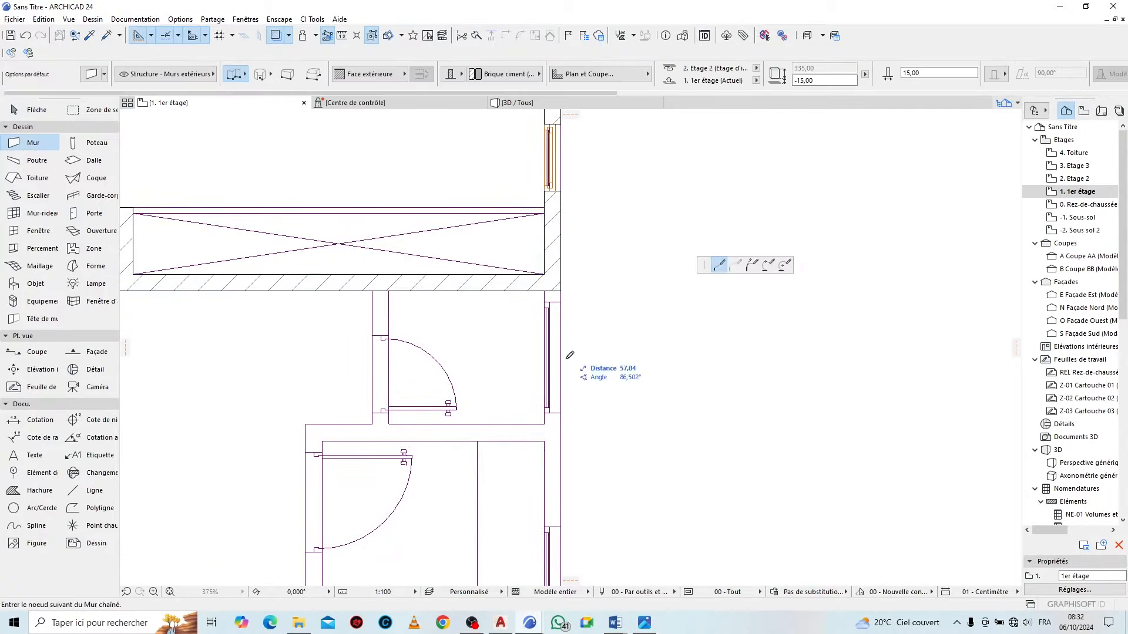
{"action": "key", "text": "Escape"}
{"action": "left_click", "coordinate": [544, 291]}
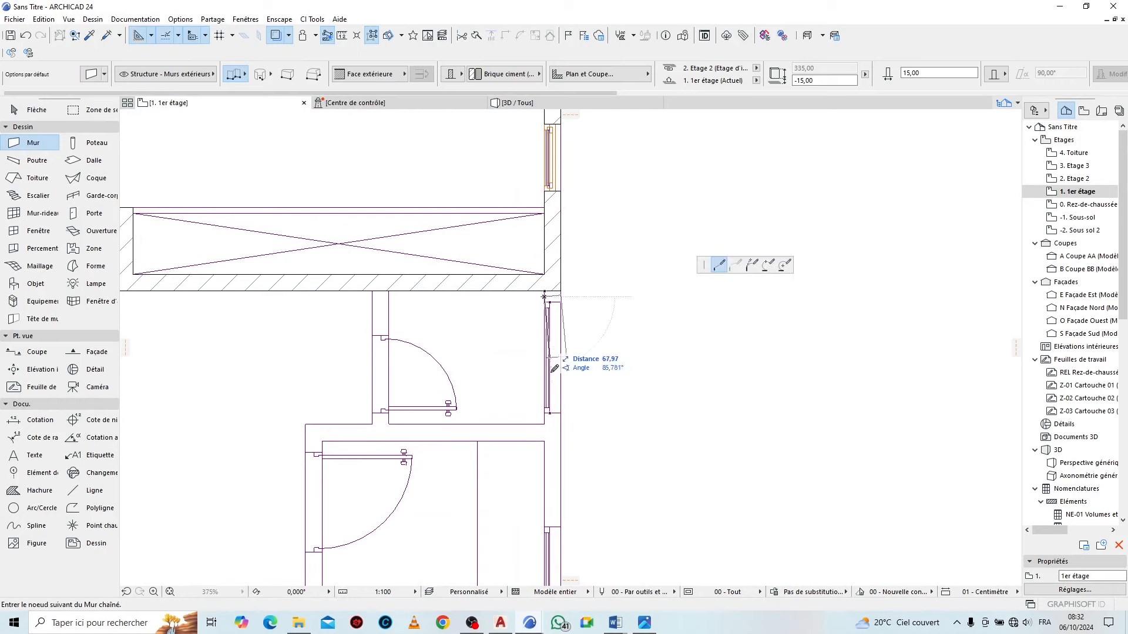
{"action": "scroll", "coordinate": [552, 291], "scroll_direction": "up", "scroll_amount": 6}
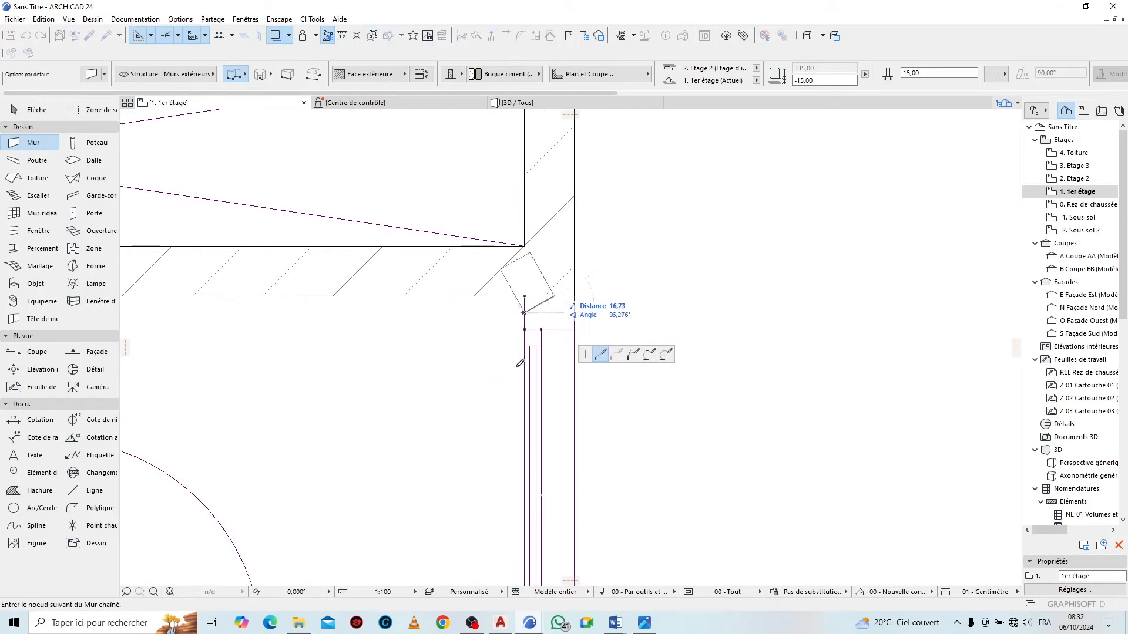
{"action": "key", "text": "Escape"}
Draw chained 15 cm exterior walls along the traced outline, from the closet corner around the front and the recess to the hall's front wall
{"action": "left_click", "coordinate": [524, 296]}
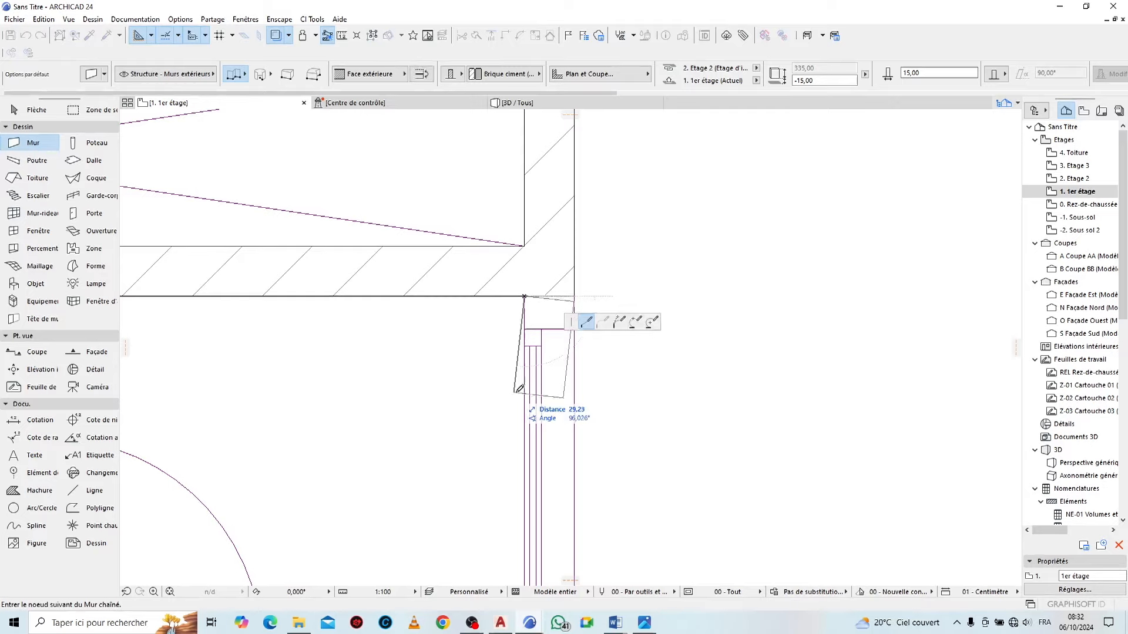
{"action": "scroll", "coordinate": [520, 389], "scroll_direction": "down", "scroll_amount": 8}
{"action": "scroll", "coordinate": [580, 414], "scroll_direction": "up", "scroll_amount": 5}
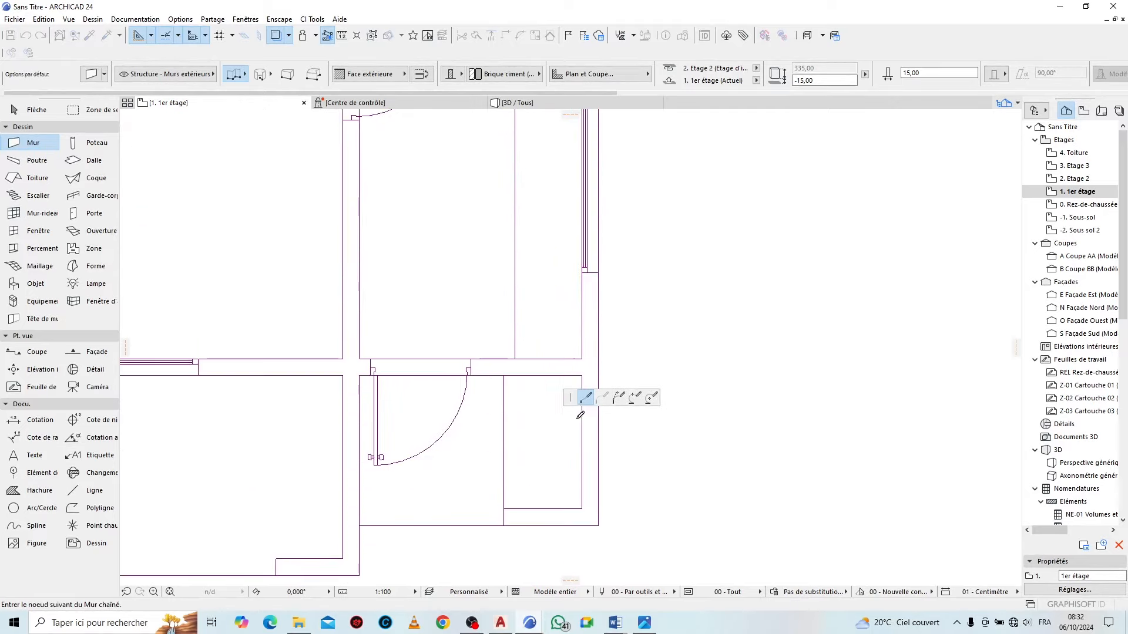
{"action": "scroll", "coordinate": [572, 379], "scroll_direction": "up", "scroll_amount": 3}
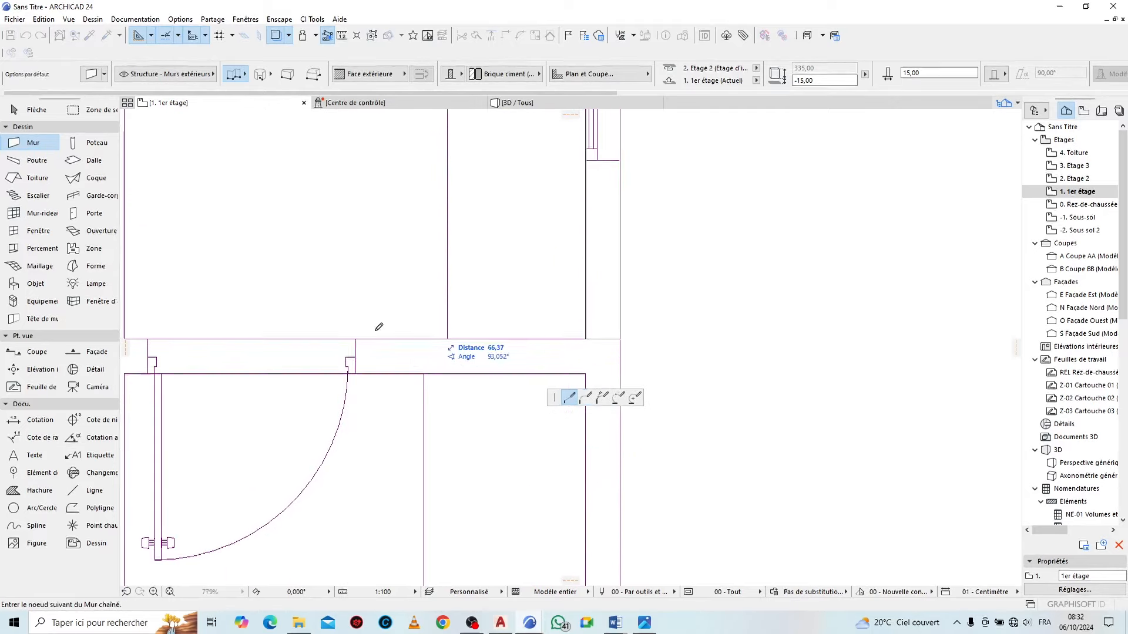
{"action": "scroll", "coordinate": [729, 367], "scroll_direction": "down", "scroll_amount": 5}
{"action": "scroll", "coordinate": [421, 379], "scroll_direction": "up", "scroll_amount": 5}
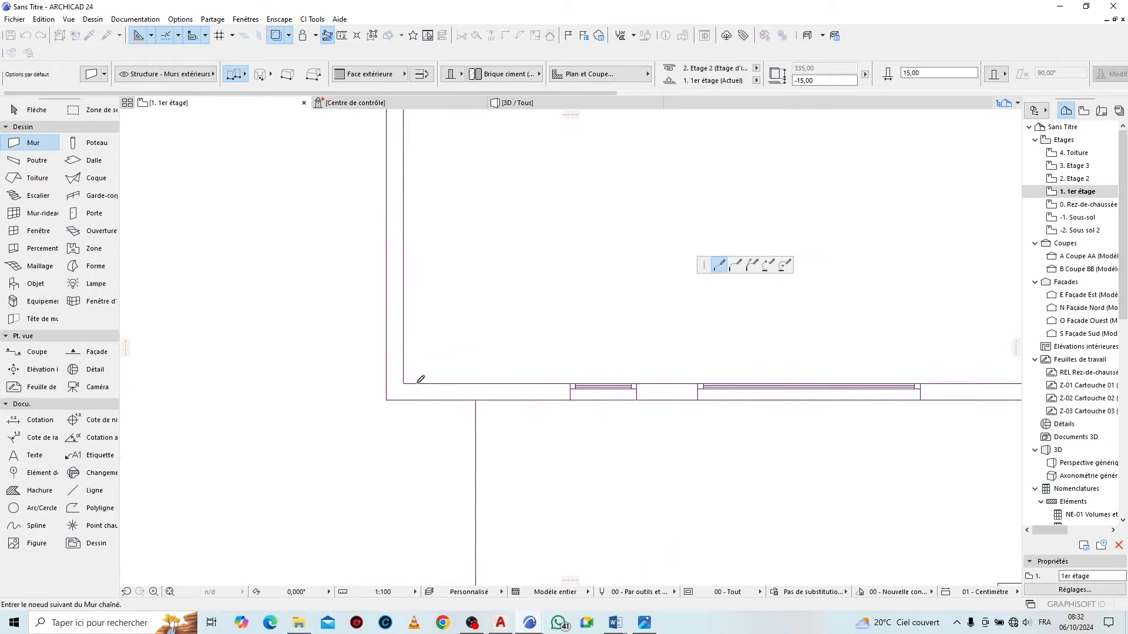
{"action": "scroll", "coordinate": [408, 379], "scroll_direction": "down", "scroll_amount": 5}
{"action": "scroll", "coordinate": [411, 277], "scroll_direction": "up", "scroll_amount": 4}
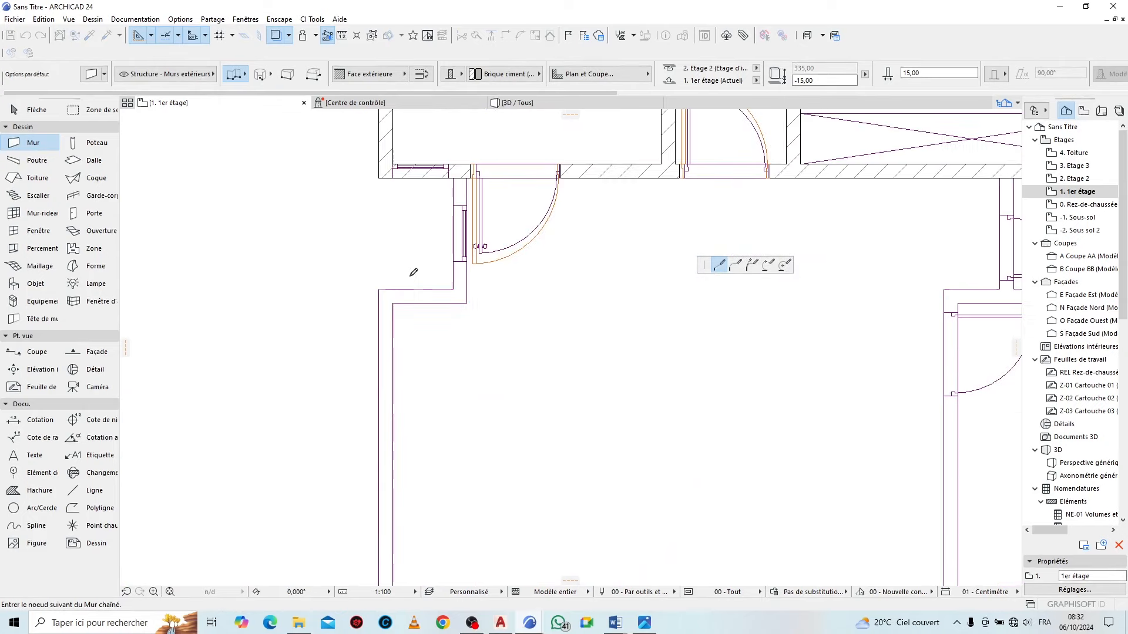
{"action": "left_click", "coordinate": [468, 298]}
{"action": "scroll", "coordinate": [473, 176], "scroll_direction": "up", "scroll_amount": 3}
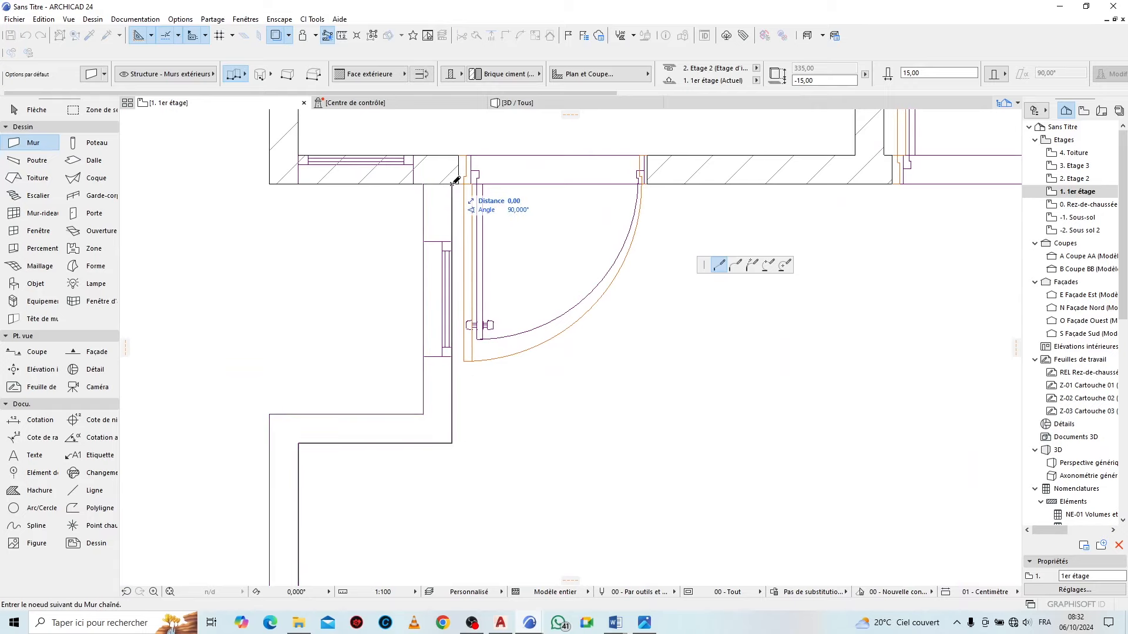
{"action": "key", "text": "Escape"}
Draw chained 15 cm walls along the side room's traced inner faces, from the front wall up and across to the exterior side wall
{"action": "scroll", "coordinate": [570, 347], "scroll_direction": "down", "scroll_amount": 5}
{"action": "scroll", "coordinate": [570, 347], "scroll_direction": "up", "scroll_amount": 4}
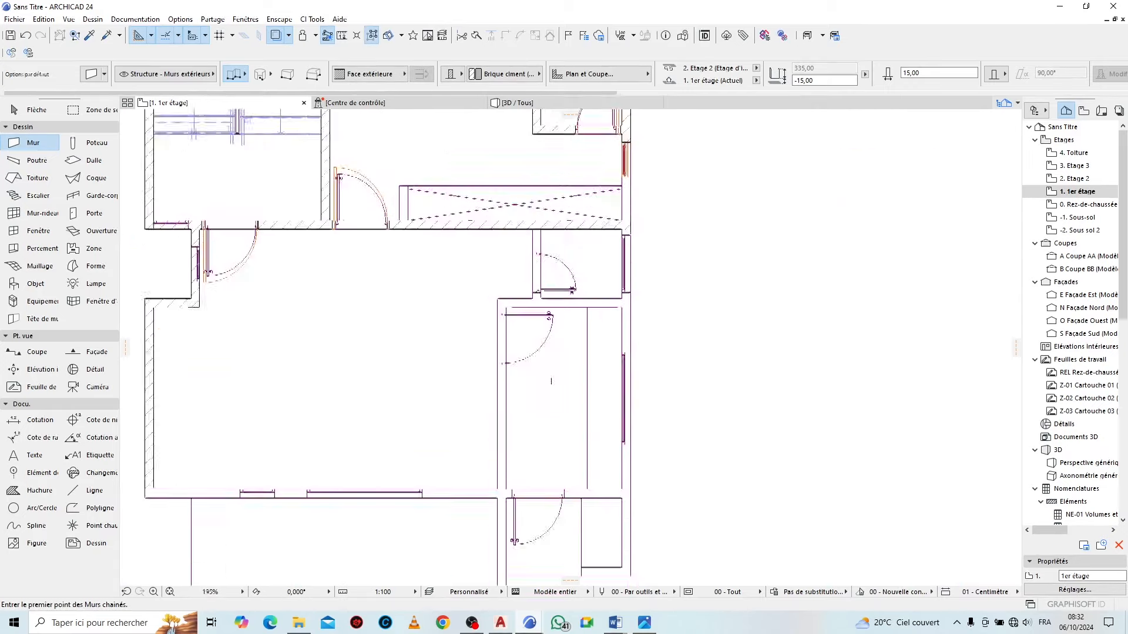
{"action": "scroll", "coordinate": [492, 488], "scroll_direction": "up", "scroll_amount": 4}
{"action": "left_click", "coordinate": [492, 474]}
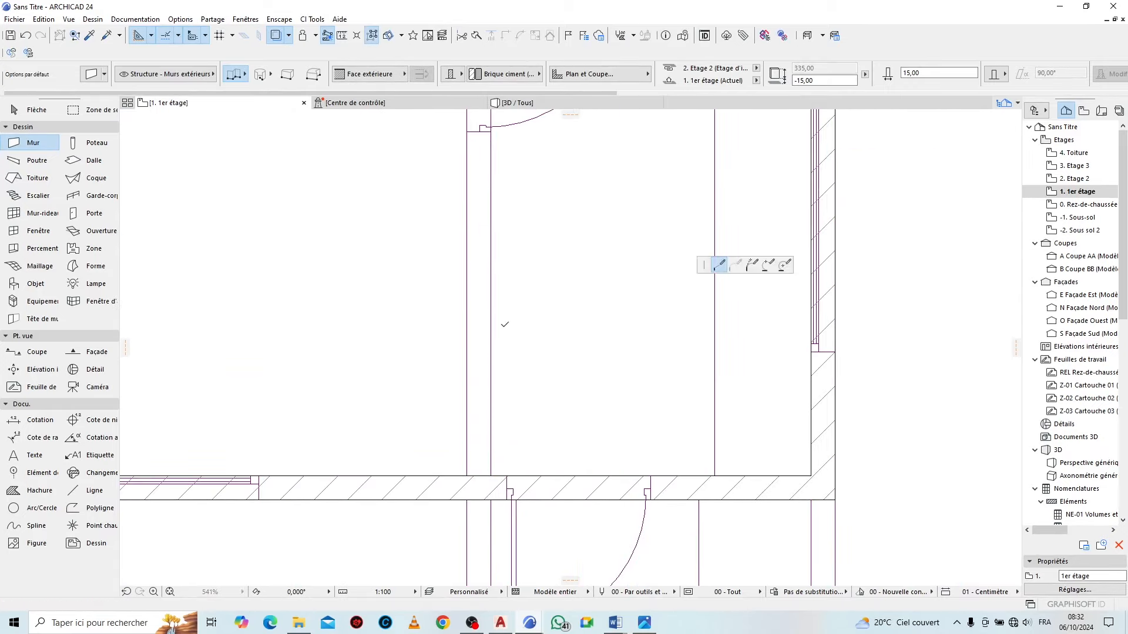
{"action": "scroll", "coordinate": [480, 283], "scroll_direction": "down", "scroll_amount": 3}
{"action": "scroll", "coordinate": [480, 283], "scroll_direction": "up", "scroll_amount": 2}
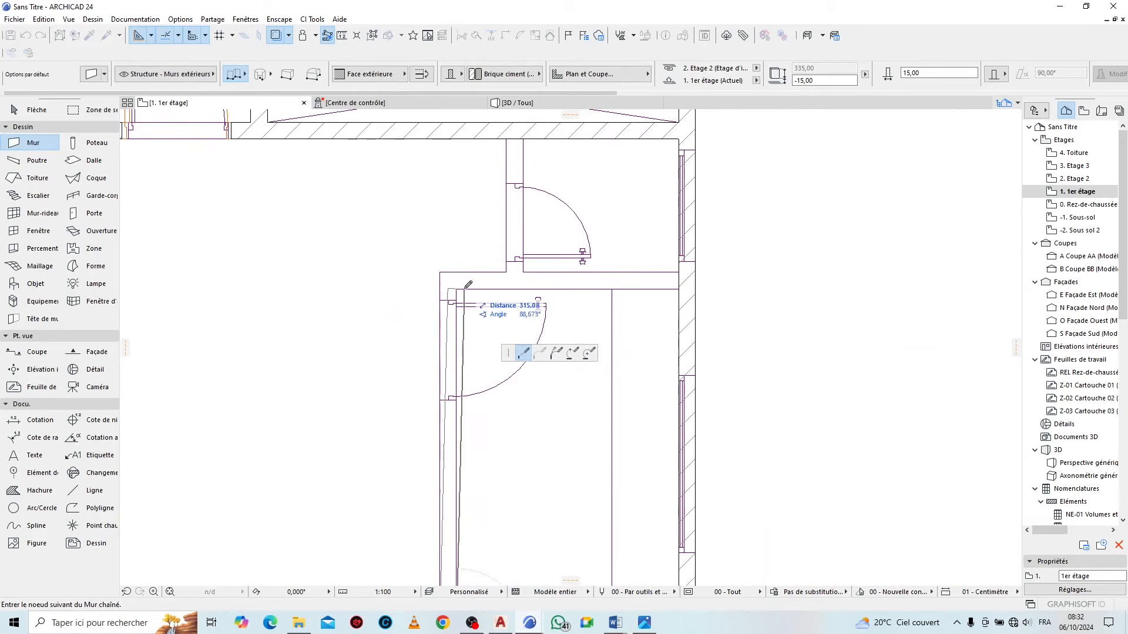
{"action": "double_click", "coordinate": [681, 287]}
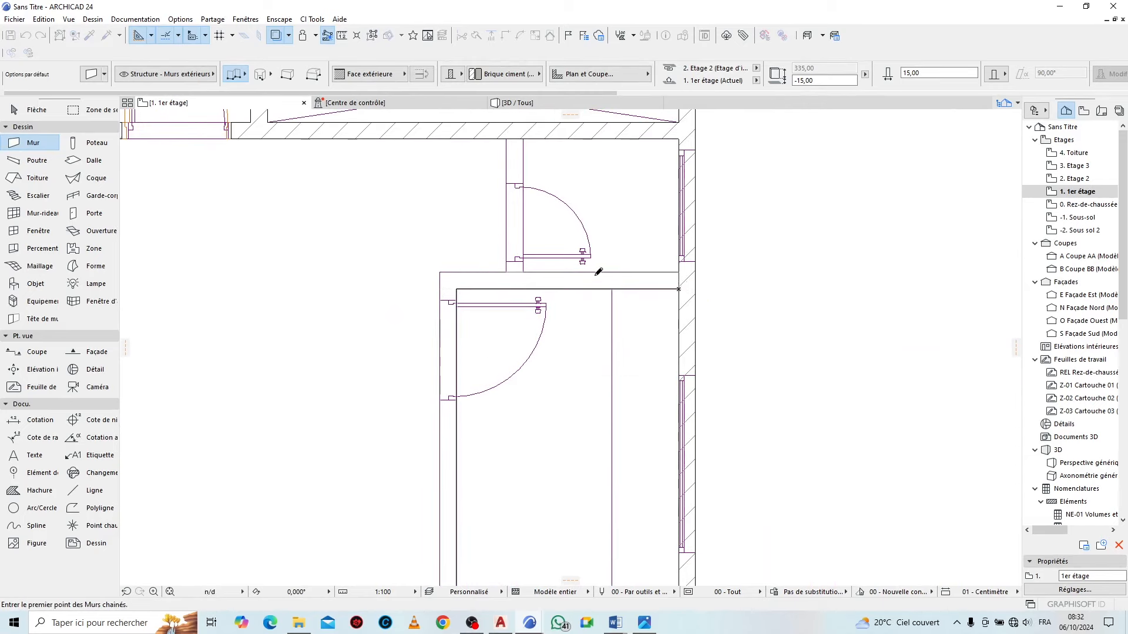
Draw a 15 cm wall along the traced partition, from the side room's upper wall to the wall behind the closet
{"action": "left_click", "coordinate": [523, 271]}
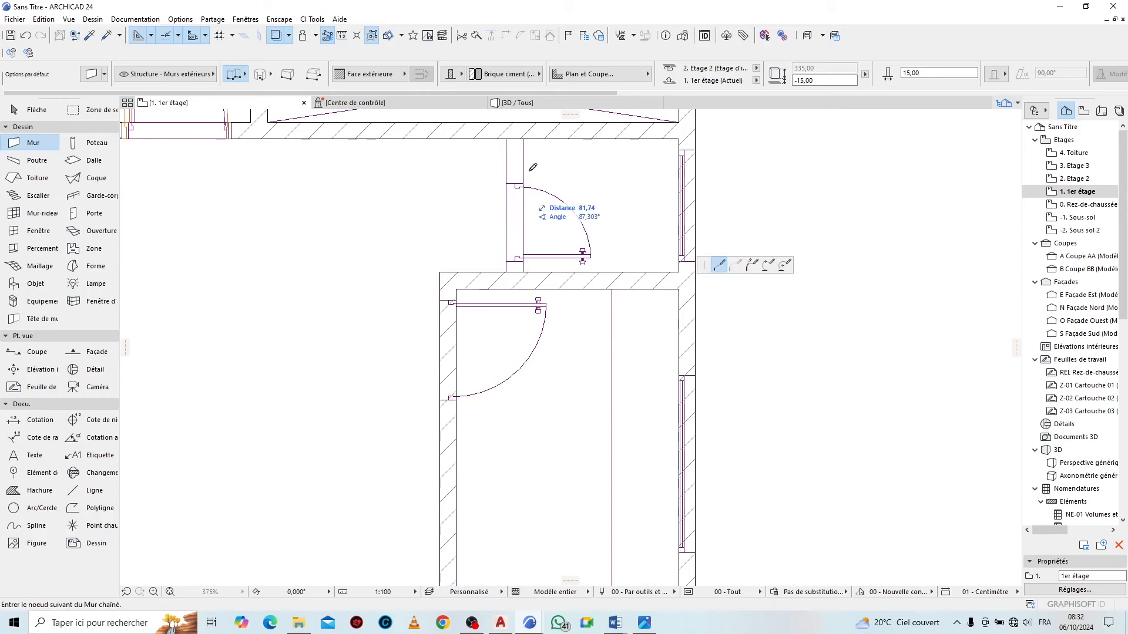
{"action": "double_click", "coordinate": [528, 133]}
{"action": "scroll", "coordinate": [558, 195], "scroll_direction": "down", "scroll_amount": 3}
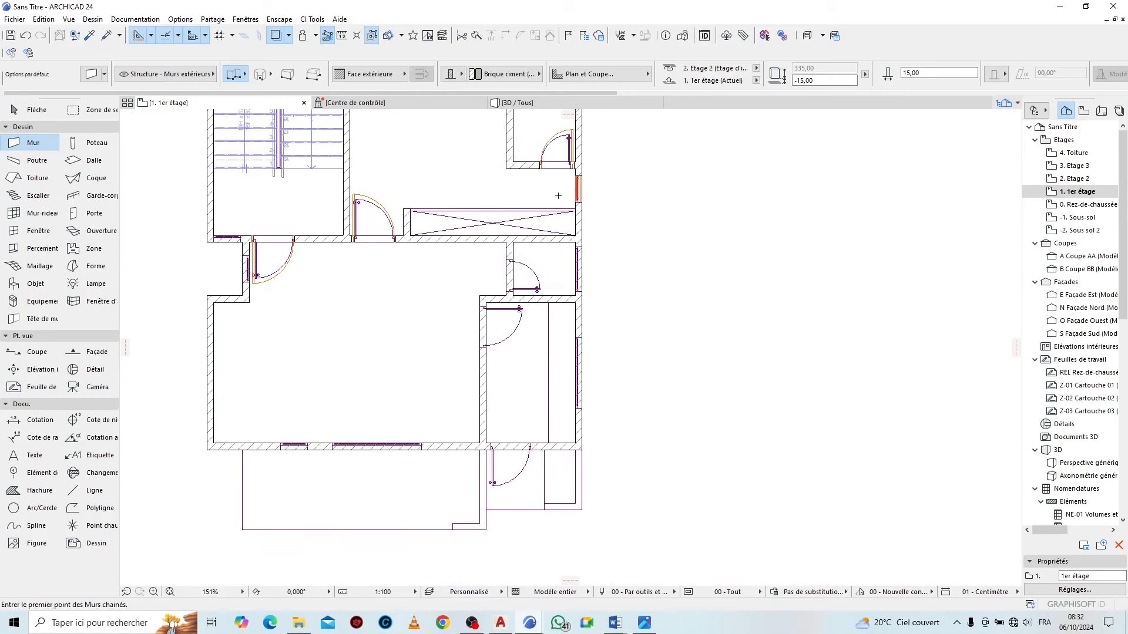
Insert a 70 × 220 cm Porte 24 with the existing small-room door's settings in the new partition, matching the traced swing
{"action": "scroll", "coordinate": [558, 195], "scroll_direction": "up", "scroll_amount": 5}
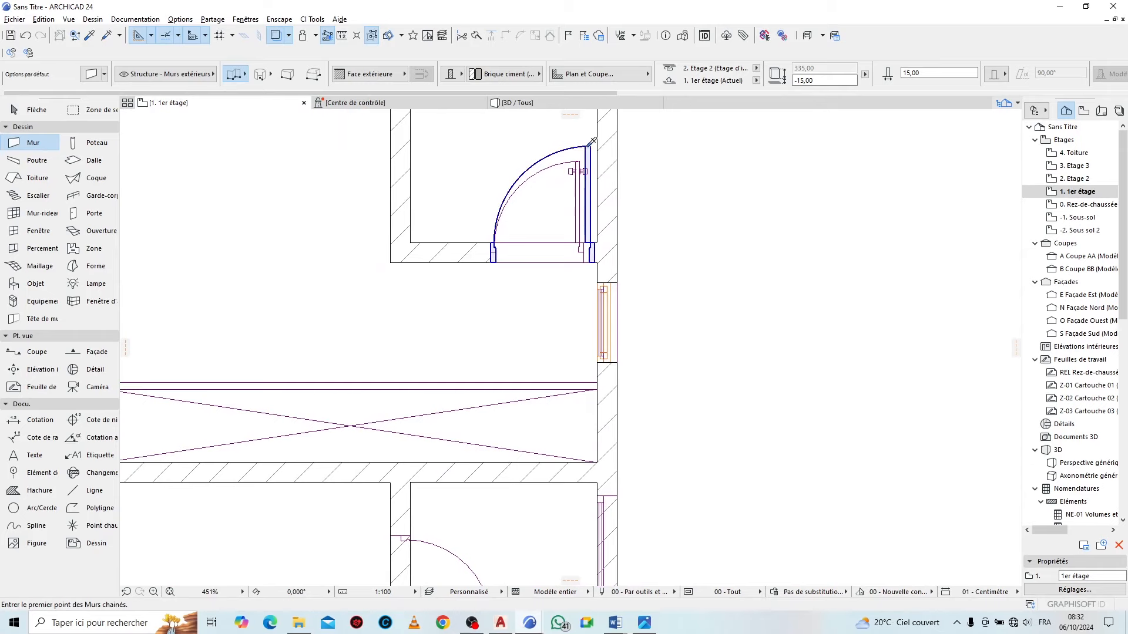
{"action": "left_click", "coordinate": [592, 141], "text": "alt"}
{"action": "scroll", "coordinate": [393, 338], "scroll_direction": "up", "scroll_amount": 3}
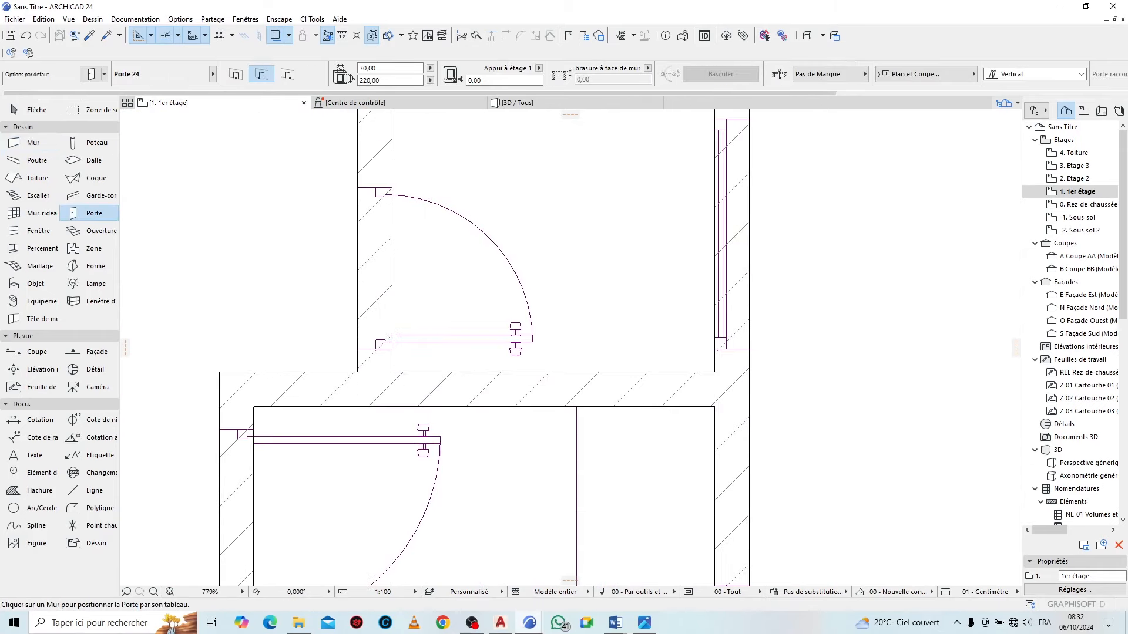
{"action": "left_click", "coordinate": [388, 347]}
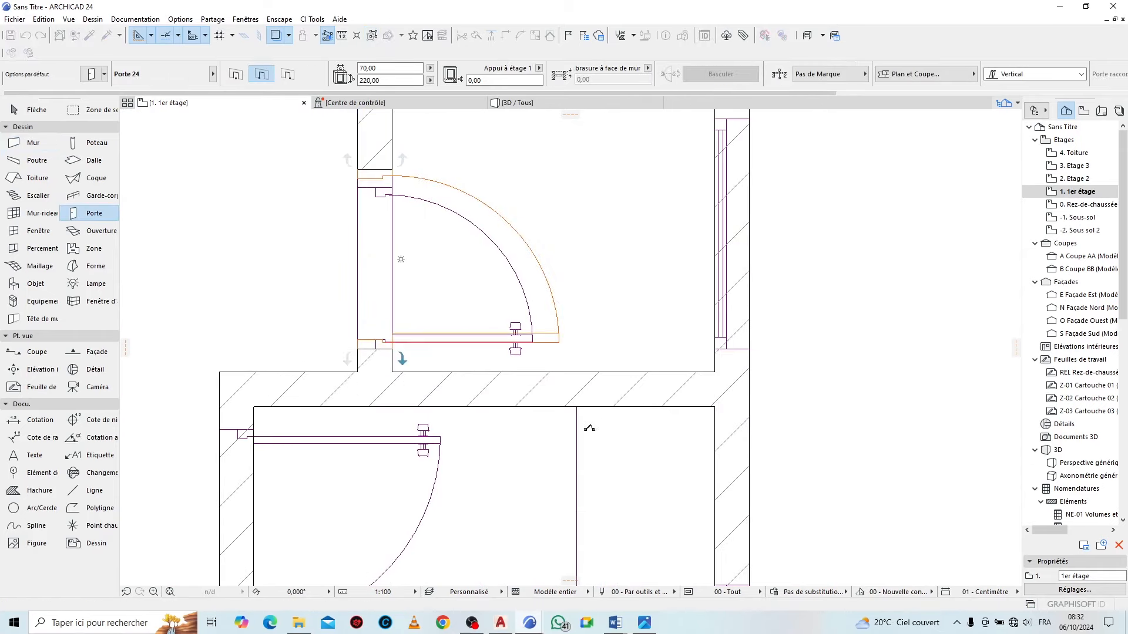
{"action": "left_click", "coordinate": [556, 191]}
{"action": "scroll", "coordinate": [579, 240], "scroll_direction": "down", "scroll_amount": 9}
Set the door width to 90 cm and insert the door at the upper end of the side room's inner wall, following the traced swing
{"action": "scroll", "coordinate": [554, 304], "scroll_direction": "up", "scroll_amount": 4}
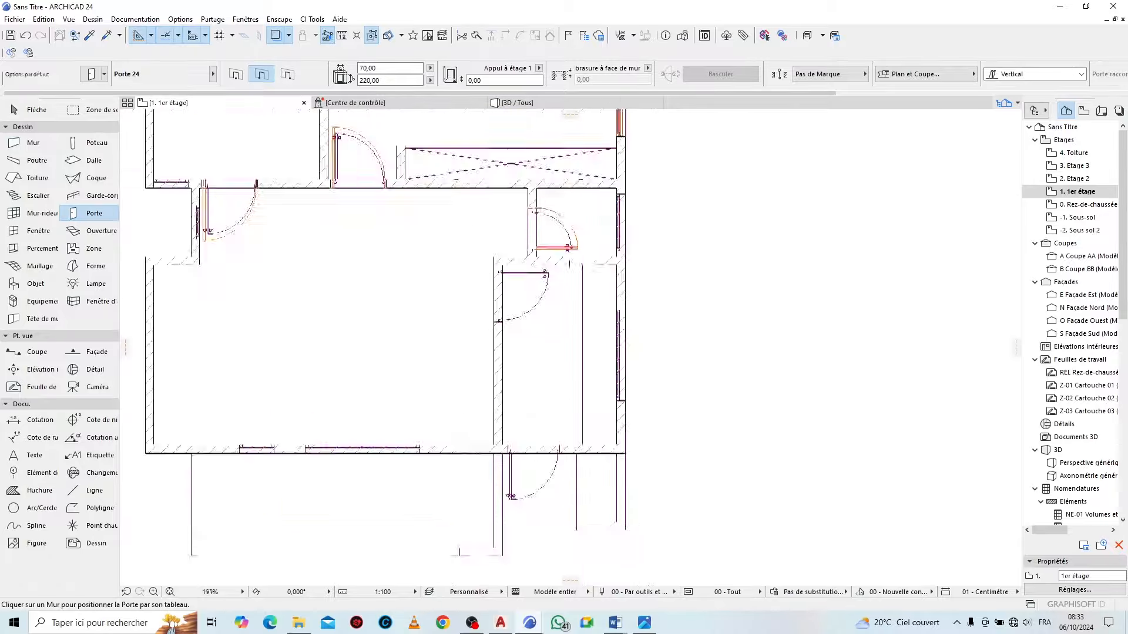
{"action": "double_click", "coordinate": [398, 68]}
{"action": "type", "text": "90"}
{"action": "key", "text": "Return"}
{"action": "scroll", "coordinate": [553, 323], "scroll_direction": "down", "scroll_amount": 4}
{"action": "scroll", "coordinate": [395, 158], "scroll_direction": "up", "scroll_amount": 8}
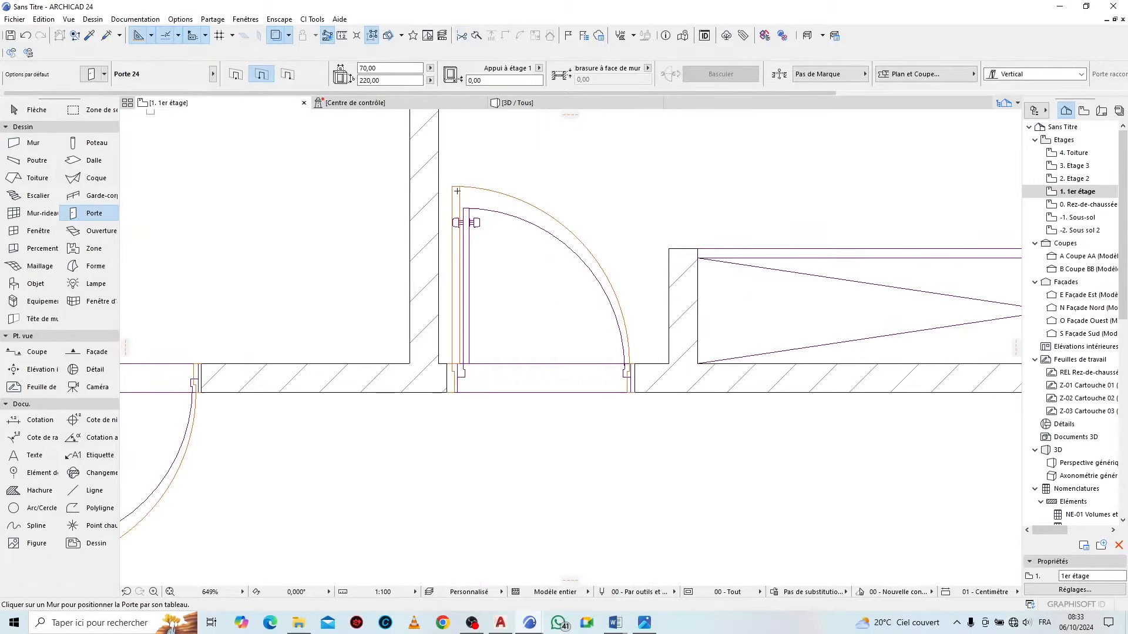
{"action": "scroll", "coordinate": [447, 198], "scroll_direction": "down", "scroll_amount": 6}
{"action": "scroll", "coordinate": [442, 186], "scroll_direction": "up", "scroll_amount": 4}
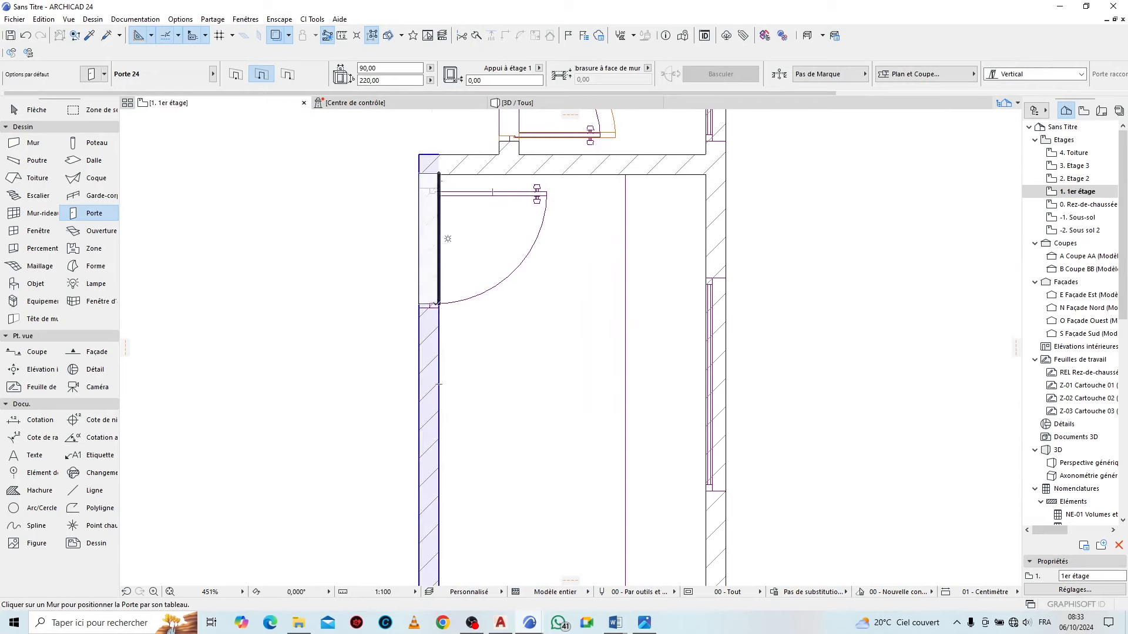
{"action": "left_click", "coordinate": [447, 243]}
{"action": "scroll", "coordinate": [505, 281], "scroll_direction": "up", "scroll_amount": 1}
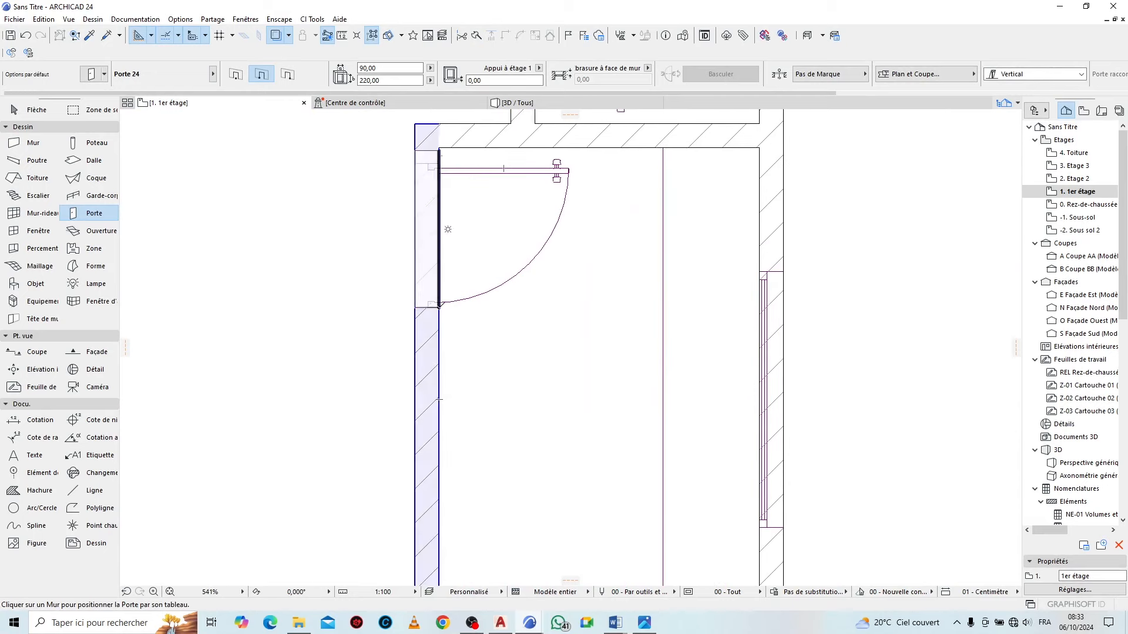
{"action": "left_click", "coordinate": [439, 301]}
{"action": "scroll", "coordinate": [473, 179], "scroll_direction": "down", "scroll_amount": 8}
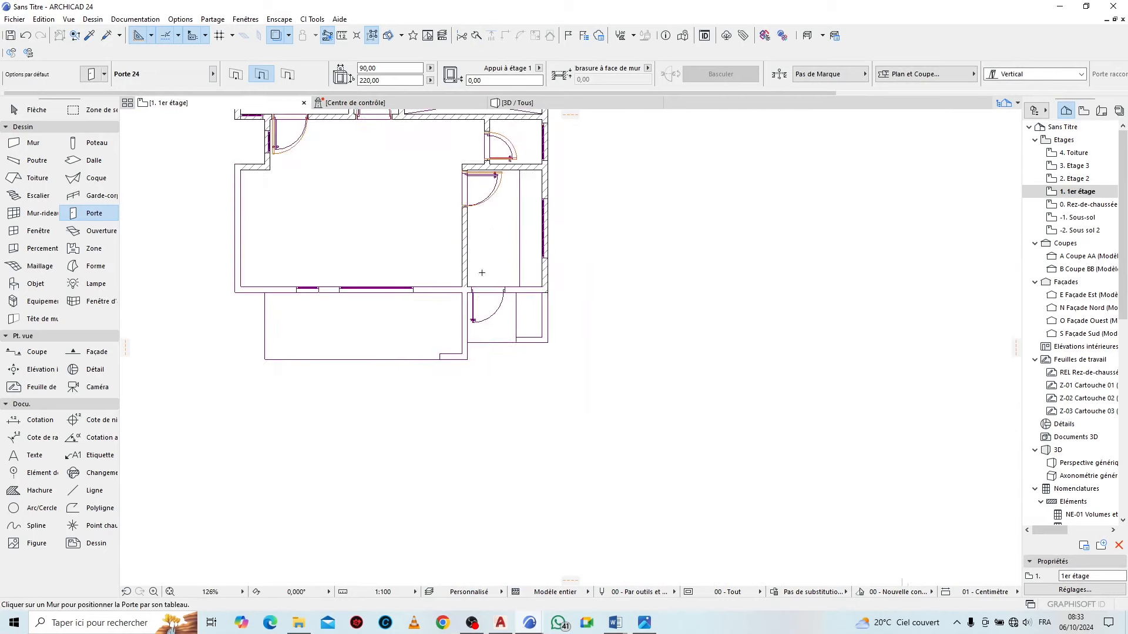
Insert a 90 × 220 cm door in the side room's front wall over the traced door, opening outward onto the terrace
{"action": "scroll", "coordinate": [483, 302], "scroll_direction": "up", "scroll_amount": 7}
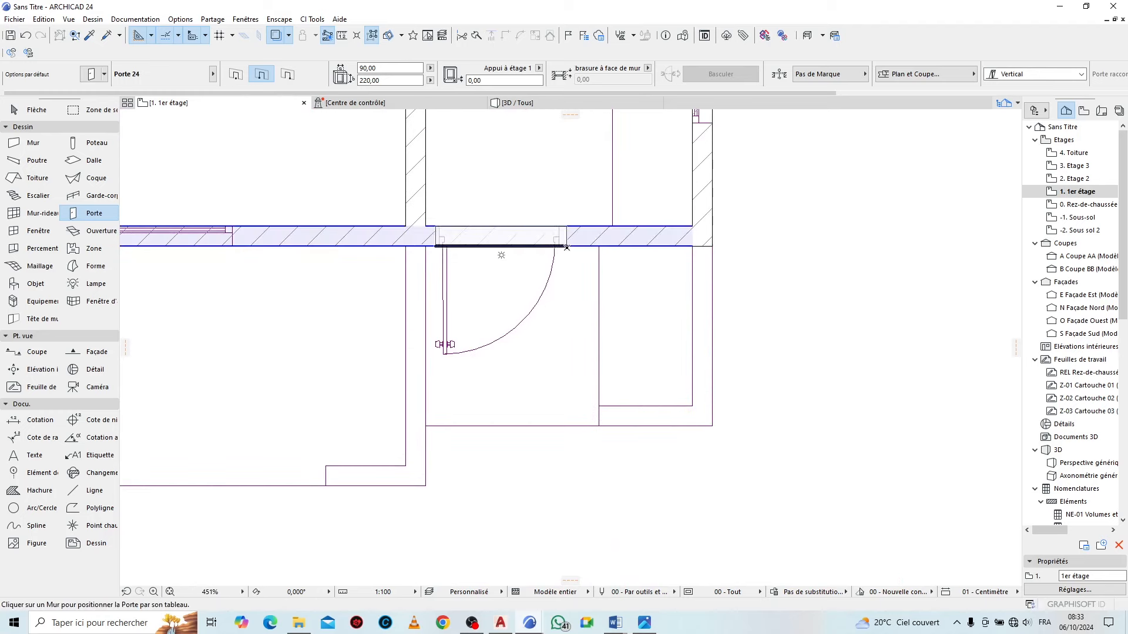
{"action": "left_click", "coordinate": [571, 298]}
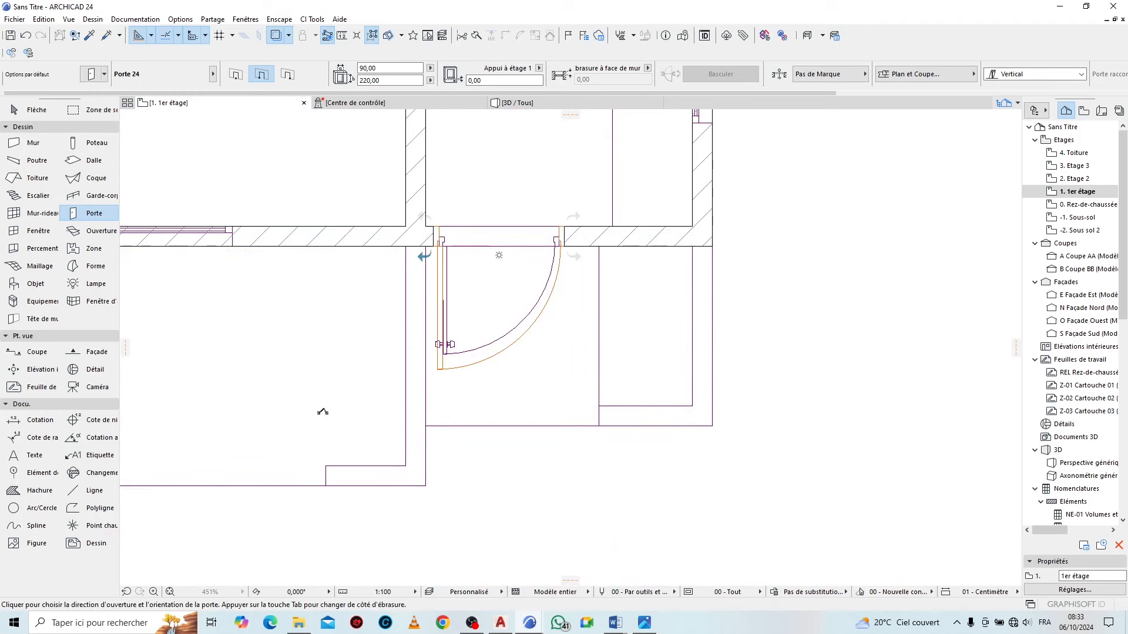
{"action": "left_click", "coordinate": [672, 345]}
{"action": "scroll", "coordinate": [669, 353], "scroll_direction": "down", "scroll_amount": 8}
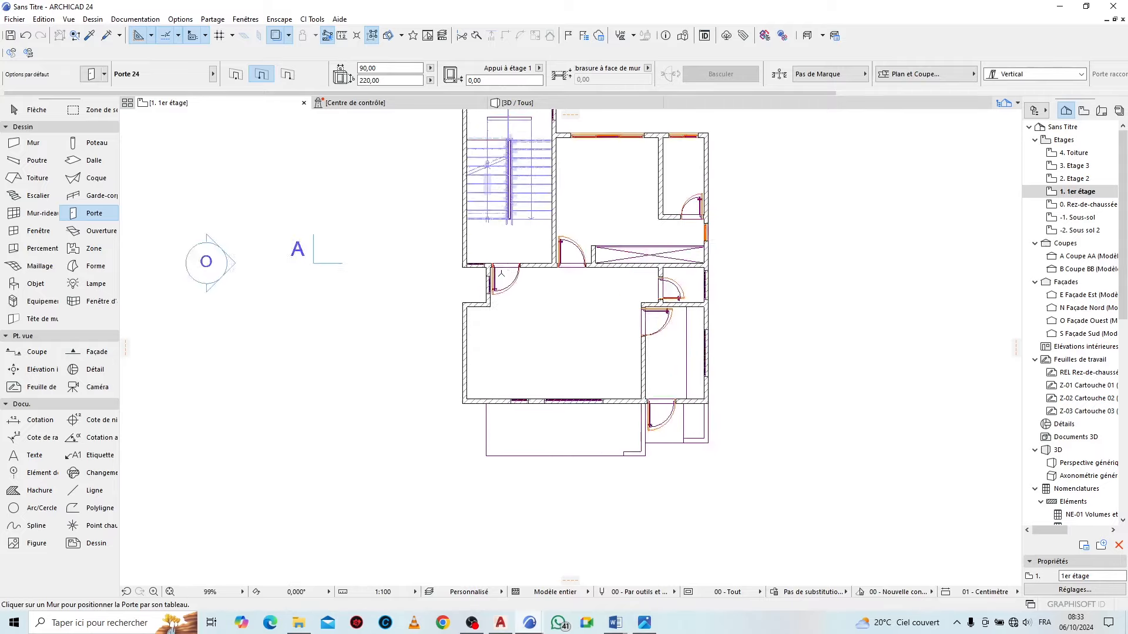
Pick up the side wall's 60 × 180 cm Fenêtre 24 settings and insert this window in the staircase hall's front wall over the traced window
{"action": "scroll", "coordinate": [724, 229], "scroll_direction": "up", "scroll_amount": 10}
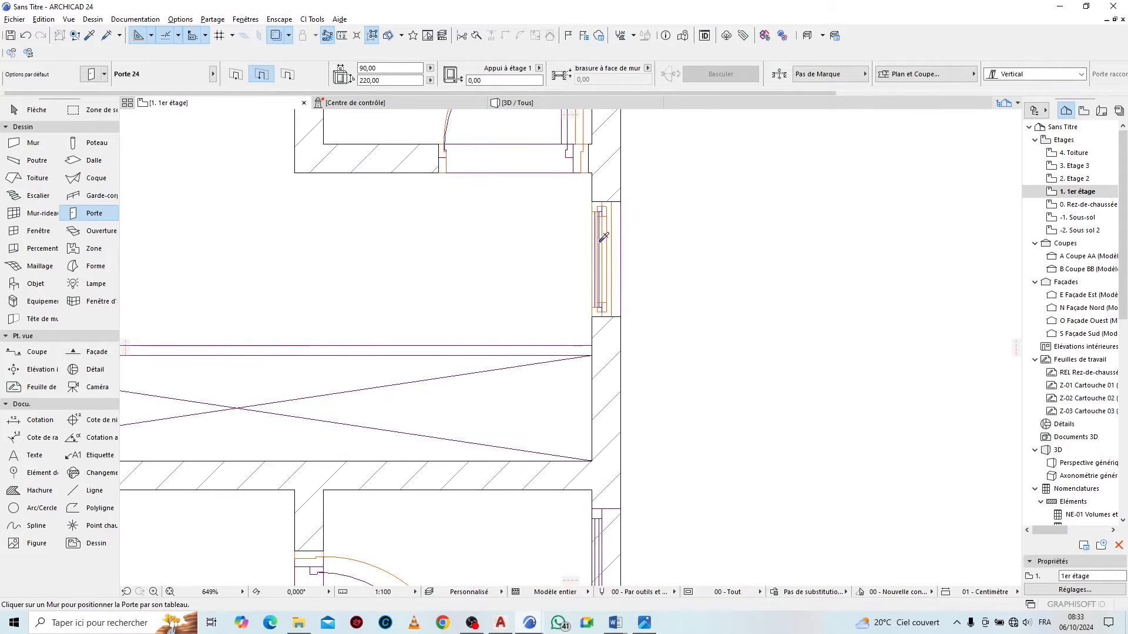
{"action": "left_click", "coordinate": [606, 238], "text": "alt"}
{"action": "scroll", "coordinate": [695, 207], "scroll_direction": "down", "scroll_amount": 10}
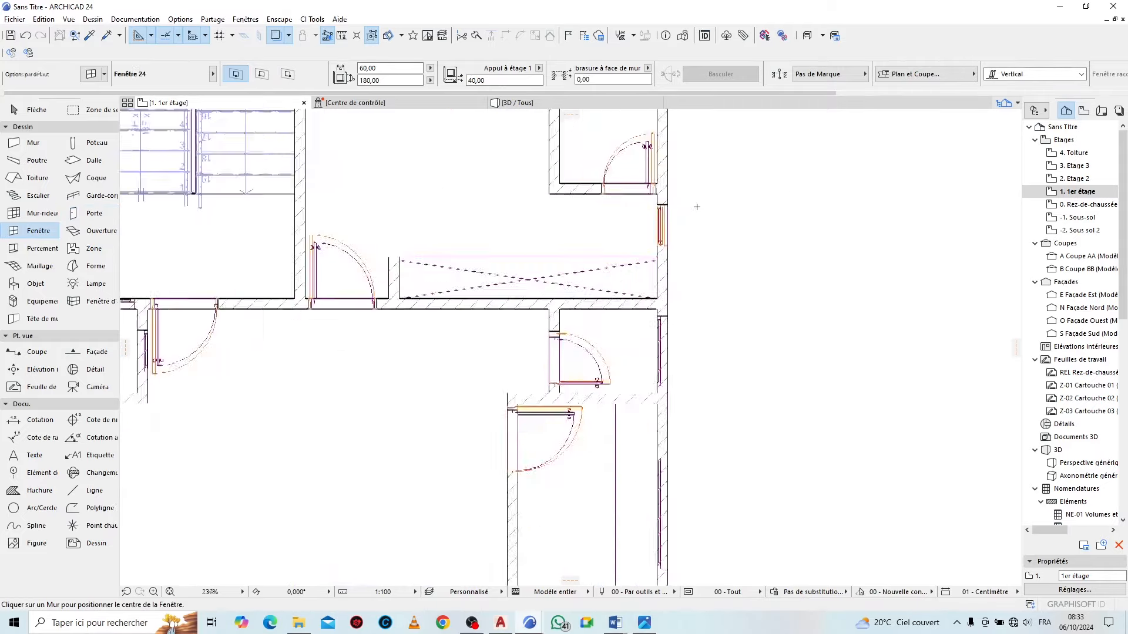
{"action": "scroll", "coordinate": [517, 230], "scroll_direction": "up", "scroll_amount": 12}
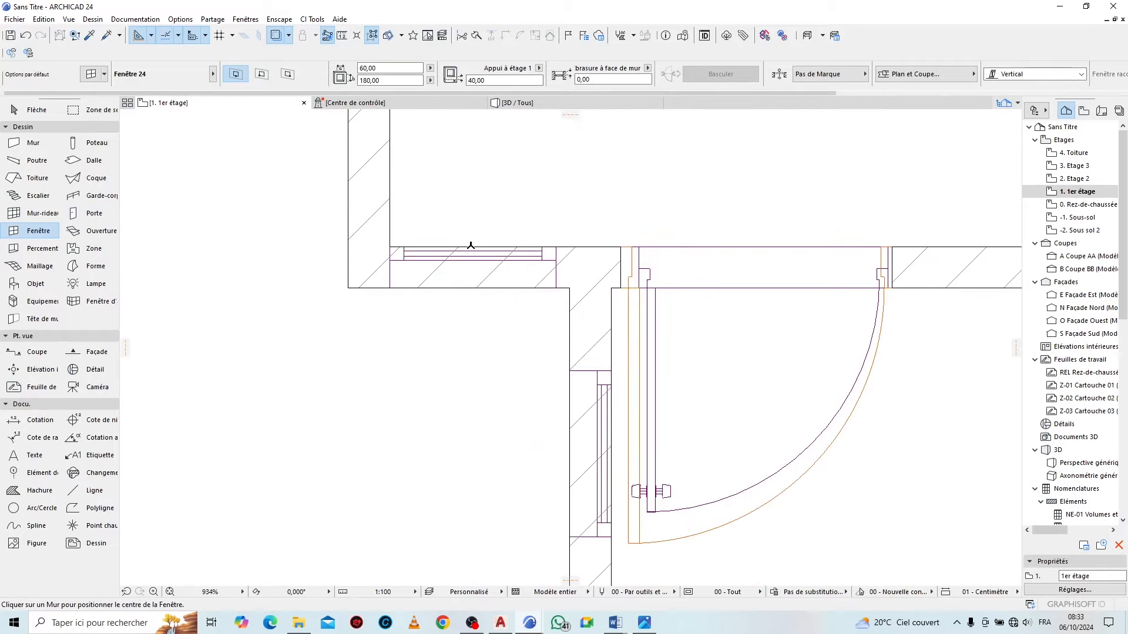
{"action": "left_click", "coordinate": [472, 239]}
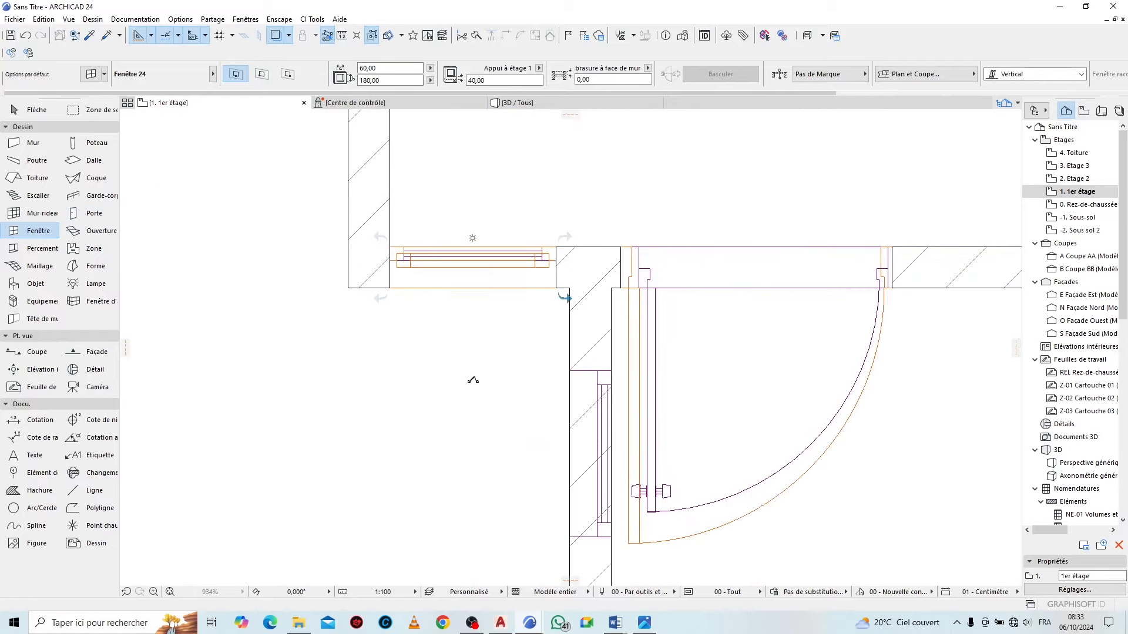
{"action": "left_click", "coordinate": [433, 212]}
{"action": "scroll", "coordinate": [433, 212], "scroll_direction": "down", "scroll_amount": 5}
{"action": "scroll", "coordinate": [511, 359], "scroll_direction": "up", "scroll_amount": 4}
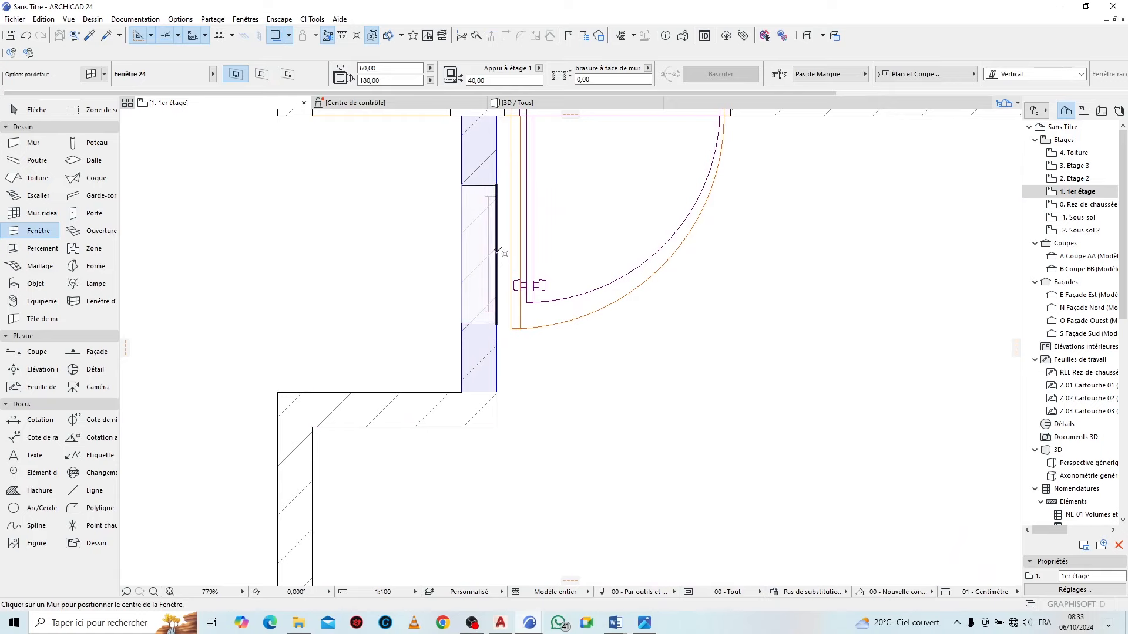
Insert 60 × 180 cm windows over the traced openings in the recess's side wall and the large room's front wall
{"action": "left_click", "coordinate": [496, 253]}
{"action": "scroll", "coordinate": [247, 278], "scroll_direction": "down", "scroll_amount": 4}
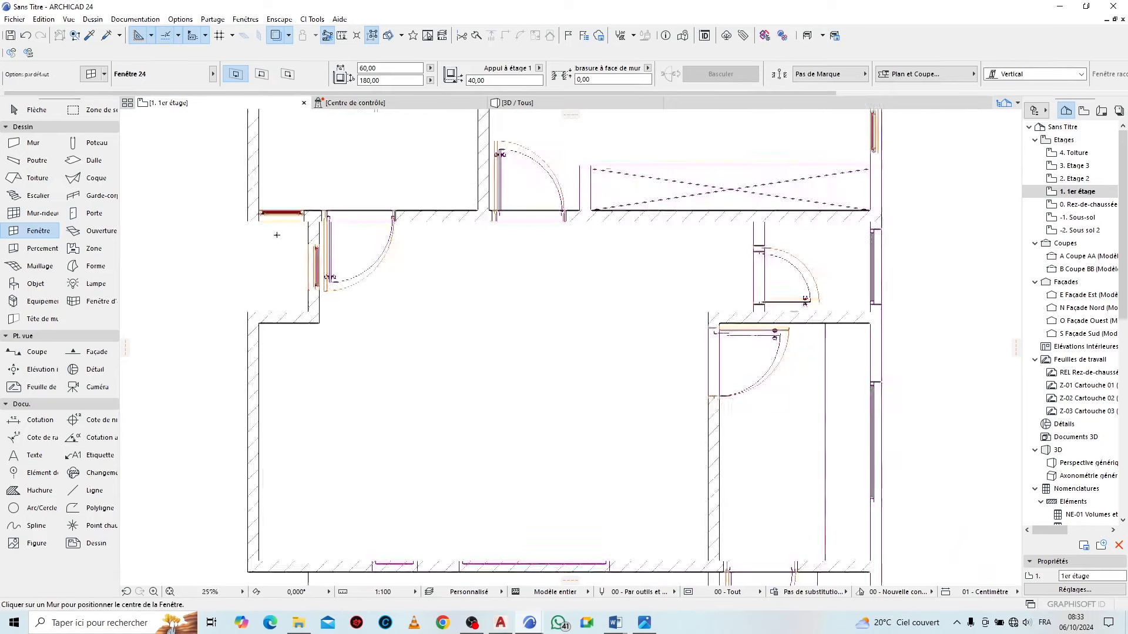
{"action": "scroll", "coordinate": [274, 267], "scroll_direction": "up", "scroll_amount": 4}
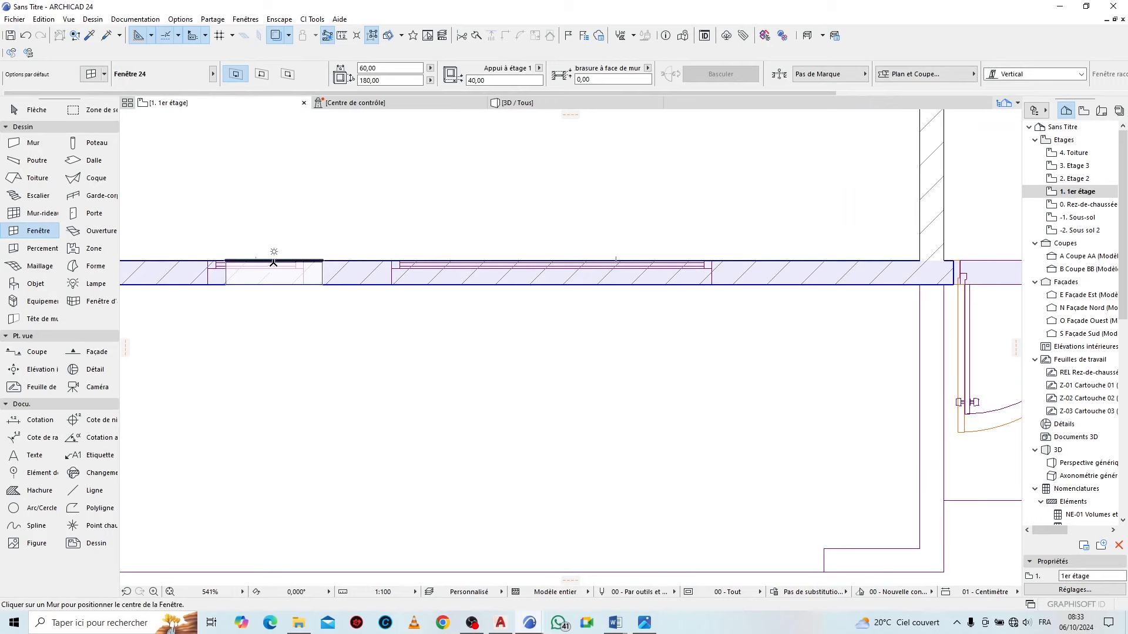
{"action": "left_click", "coordinate": [255, 254]}
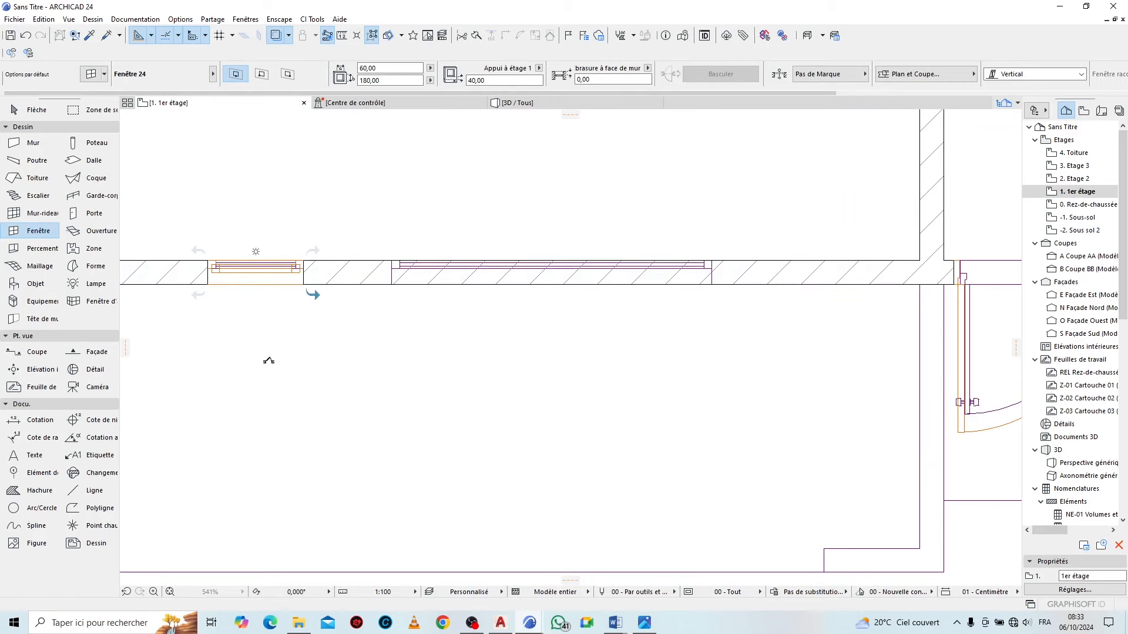
{"action": "scroll", "coordinate": [530, 405], "scroll_direction": "down", "scroll_amount": 4}
{"action": "scroll", "coordinate": [425, 335], "scroll_direction": "up", "scroll_amount": 3}
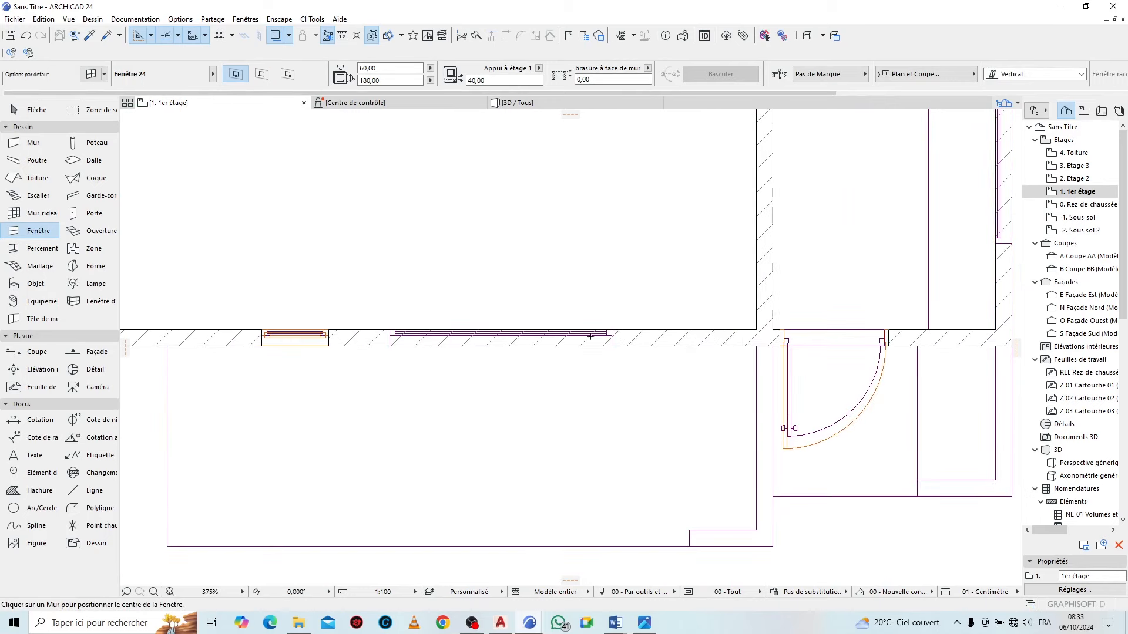
Choose Porte coulissante 24 from the sliding doors as the default door and set its size to 200 × 220 cm
{"action": "key", "text": "Escape"}
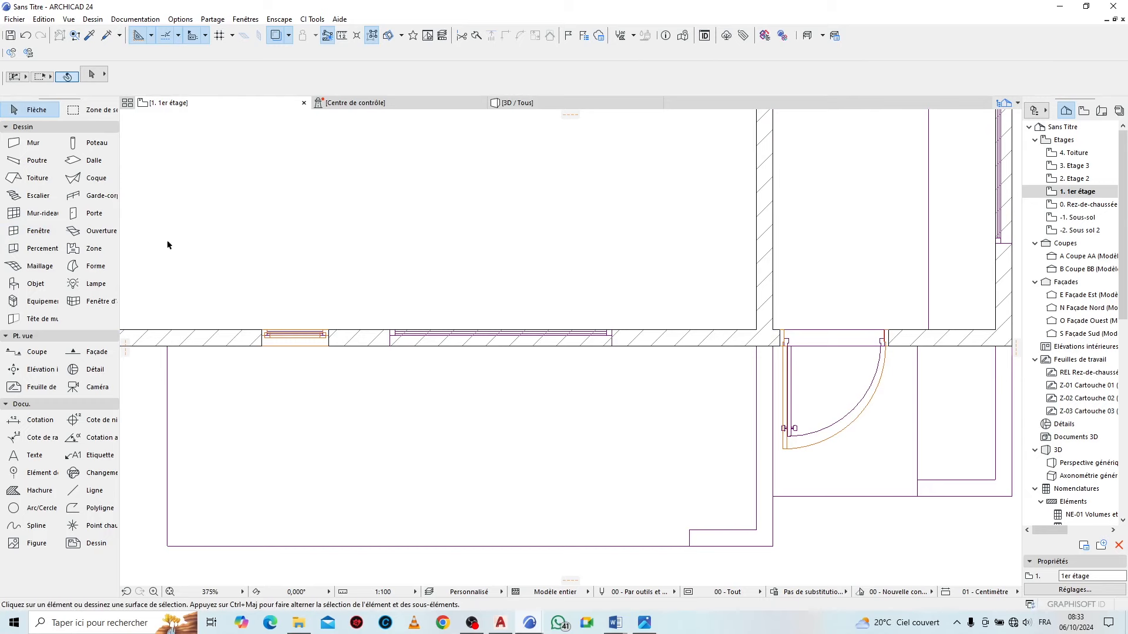
{"action": "left_click", "coordinate": [75, 220]}
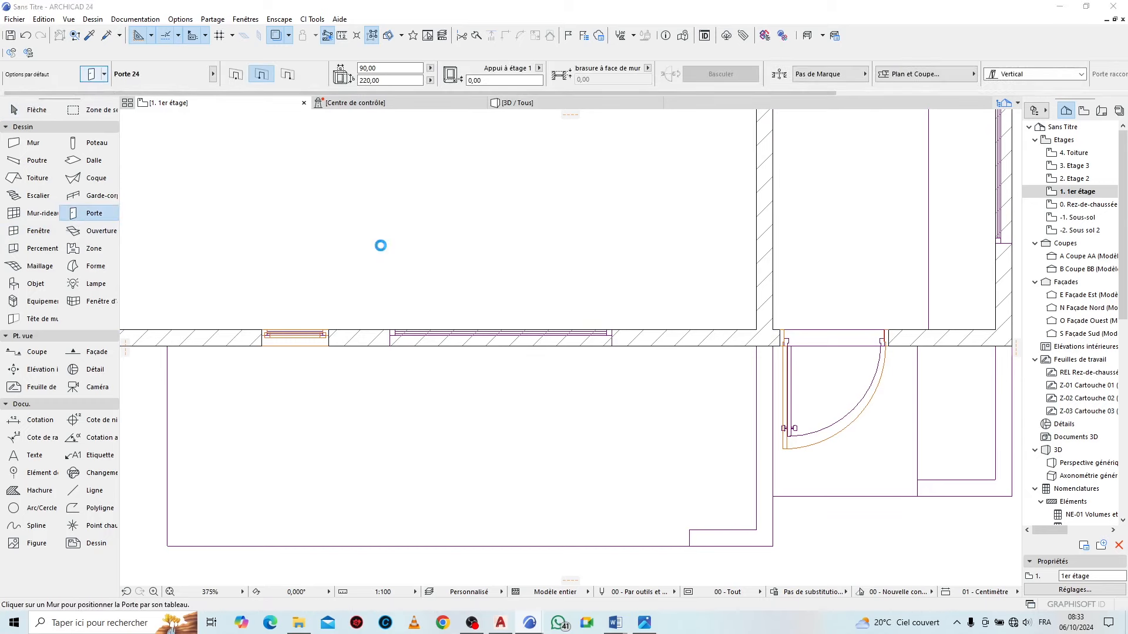
{"action": "left_click", "coordinate": [357, 197]}
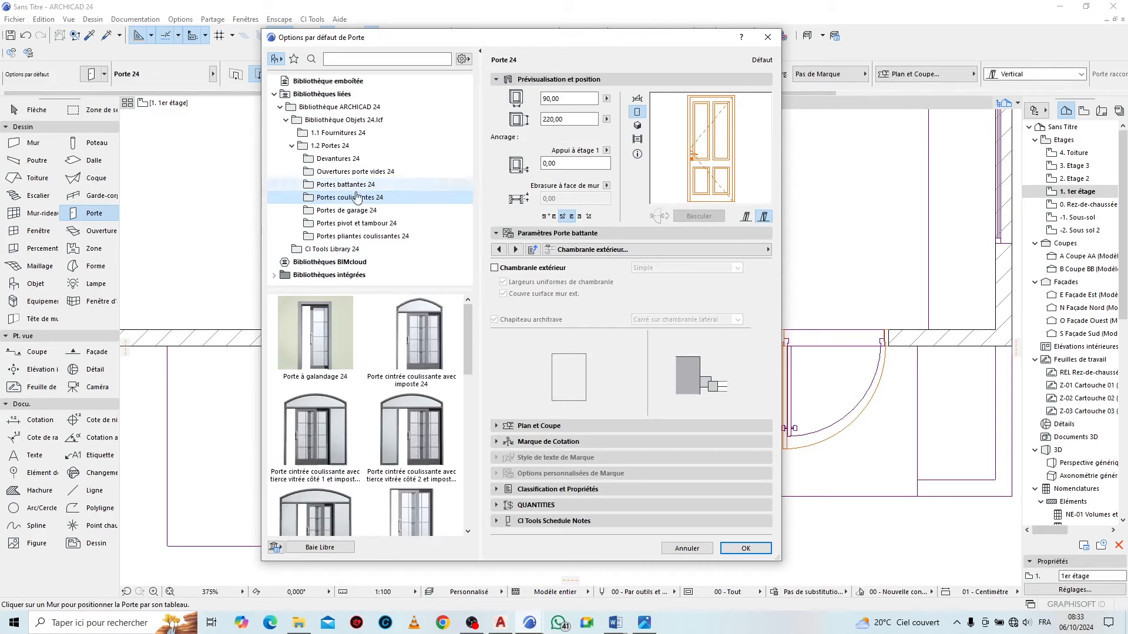
{"action": "left_click_drag", "start_coordinate": [471, 308], "coordinate": [480, 467]}
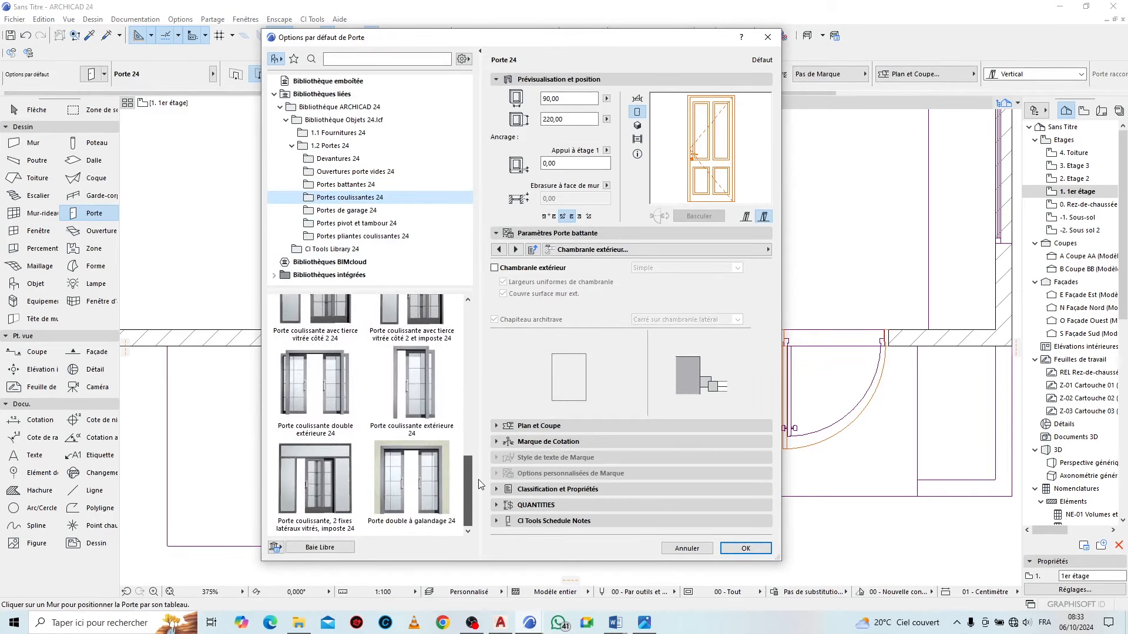
{"action": "scroll", "coordinate": [473, 438], "scroll_direction": "up", "scroll_amount": 8}
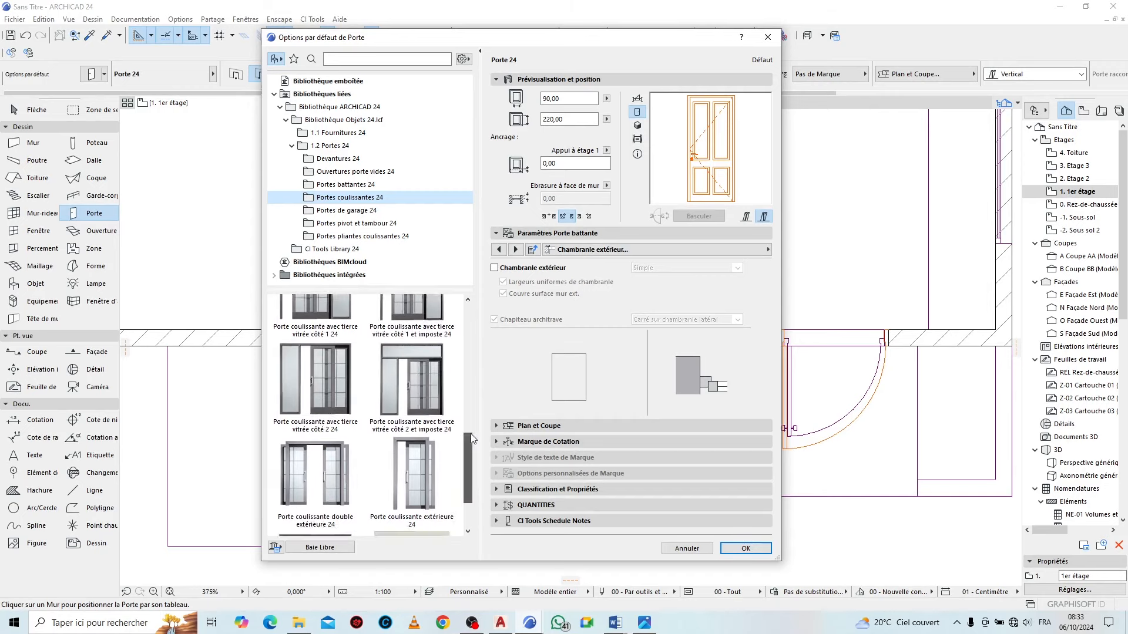
{"action": "left_click", "coordinate": [414, 411]}
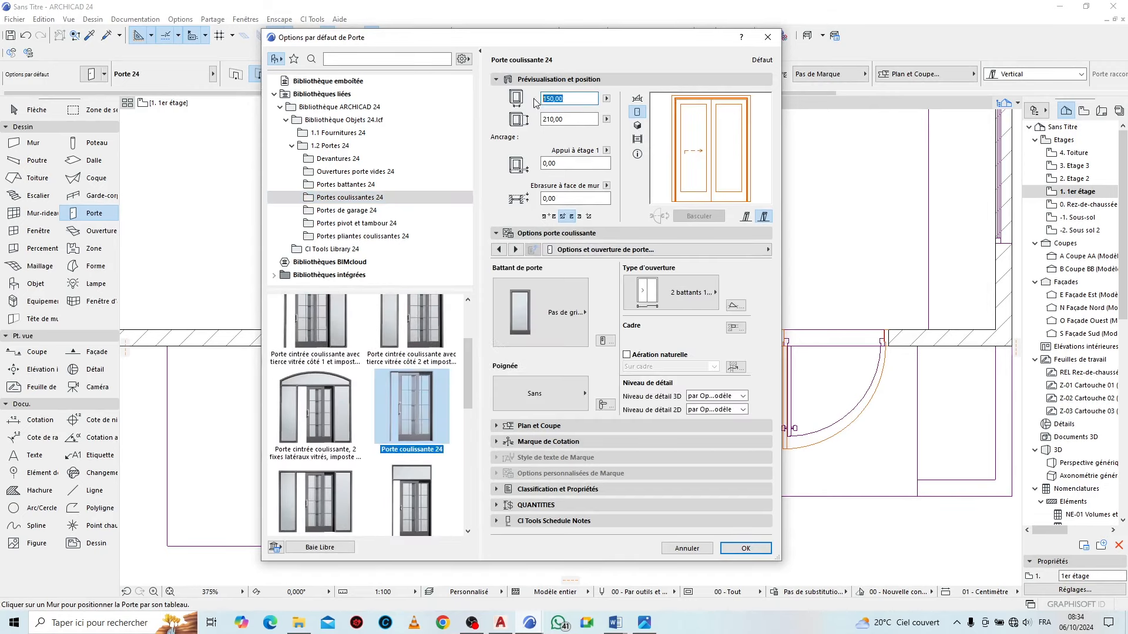
{"action": "key", "text": "Tab"}
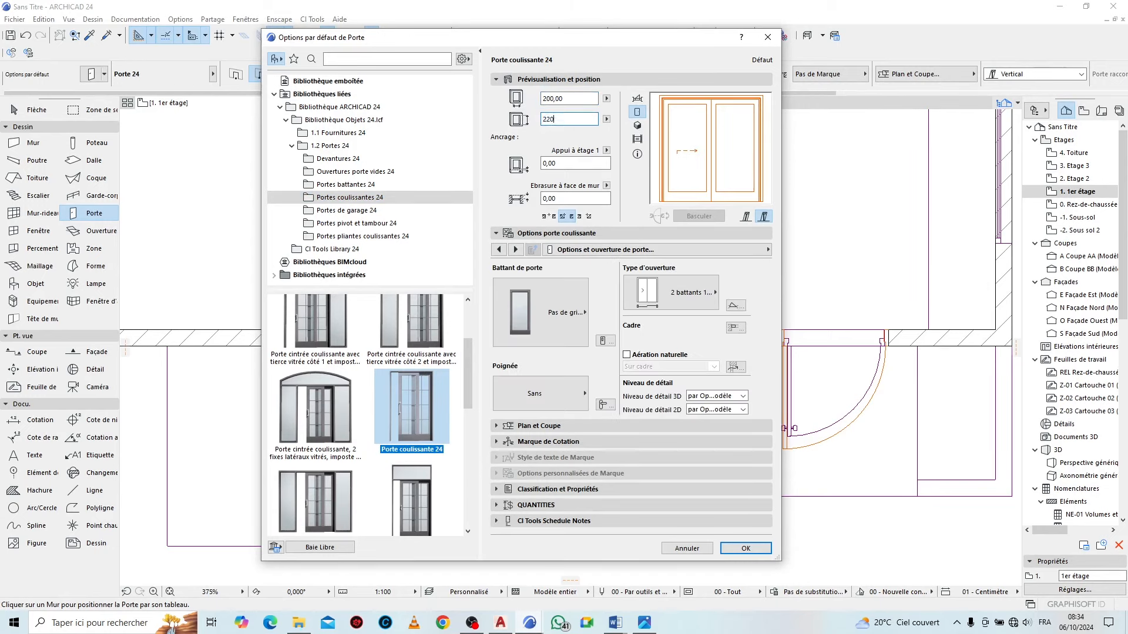
{"action": "type", "text": "220"}
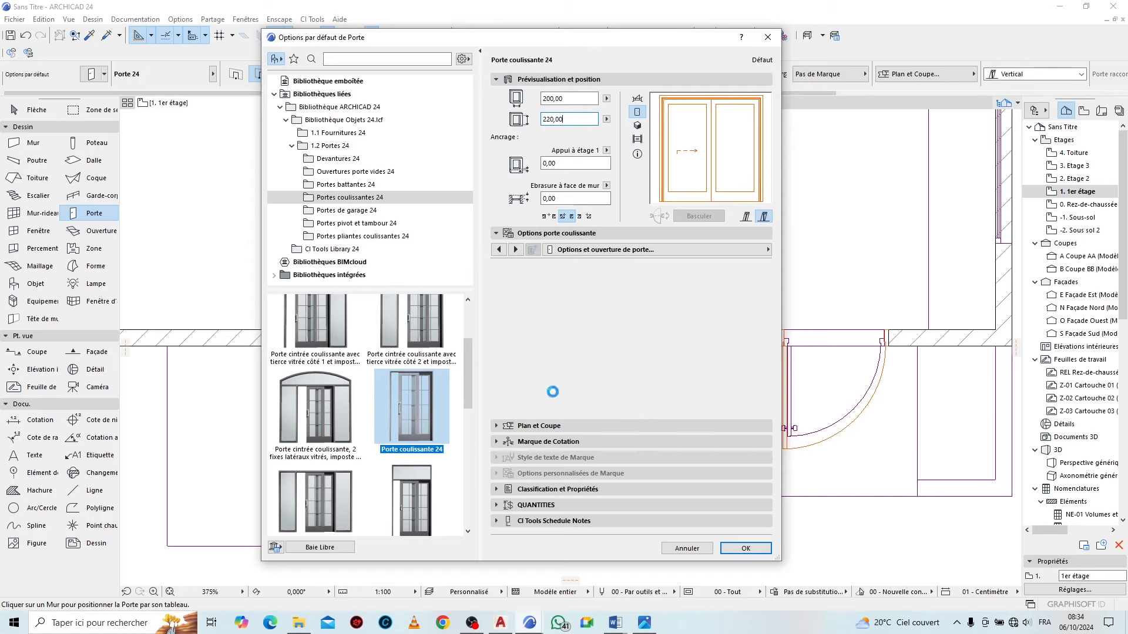
Set the sliding door's handle to Poignée fixe 2 and its opening type to 2 battants coulissants
{"action": "left_click", "coordinate": [535, 394]}
{"action": "left_click", "coordinate": [640, 263]}
{"action": "left_click", "coordinate": [688, 294]}
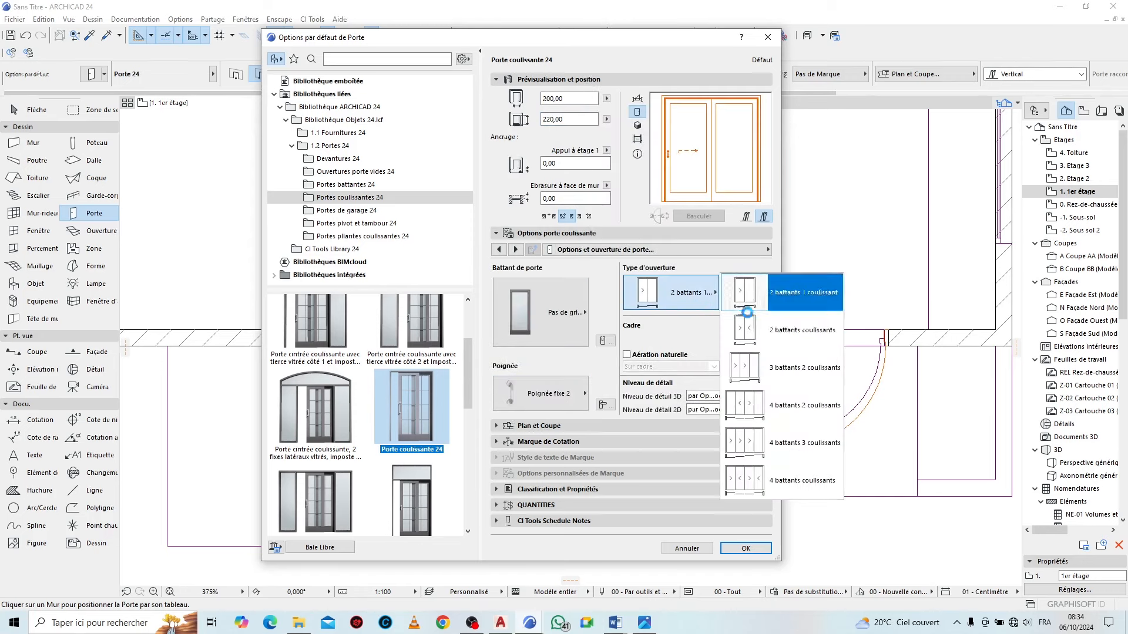
{"action": "left_click", "coordinate": [757, 330]}
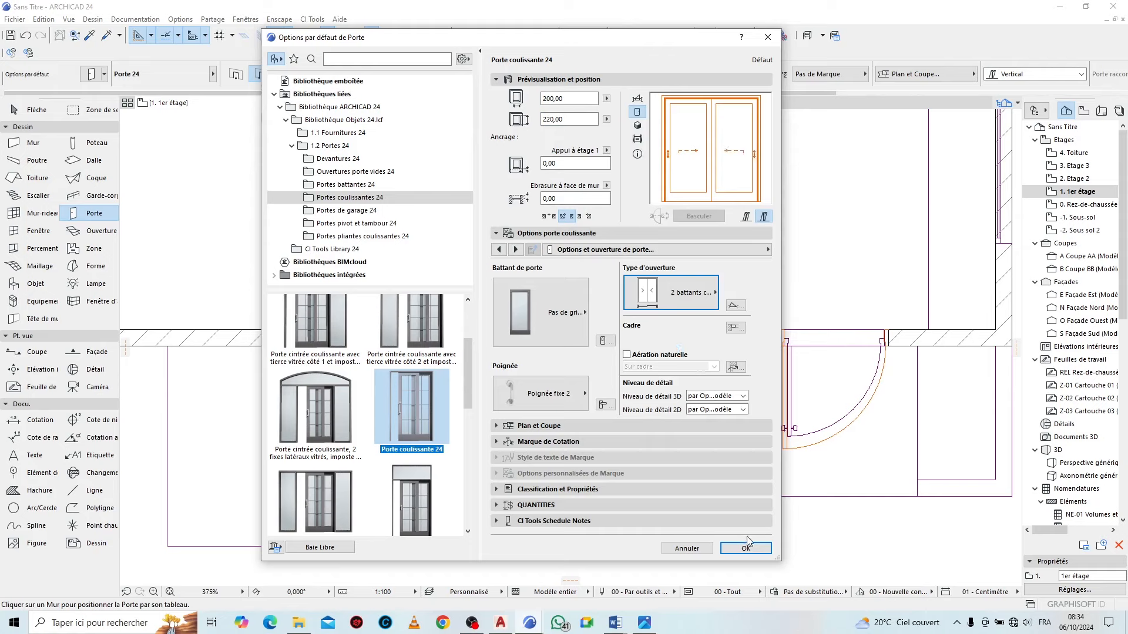
Open the sliding door's opening-line options (Lignes d'ouverture) and apply the default door settings
{"action": "left_click", "coordinate": [758, 250]}
{"action": "left_click", "coordinate": [816, 340]}
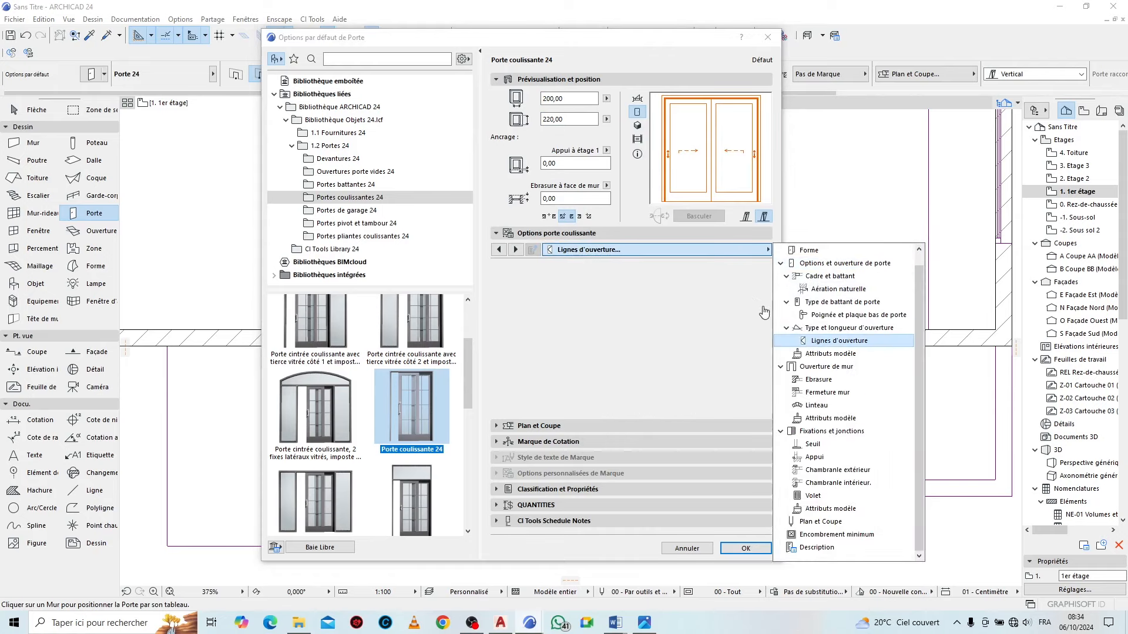
{"action": "left_click", "coordinate": [628, 280]}
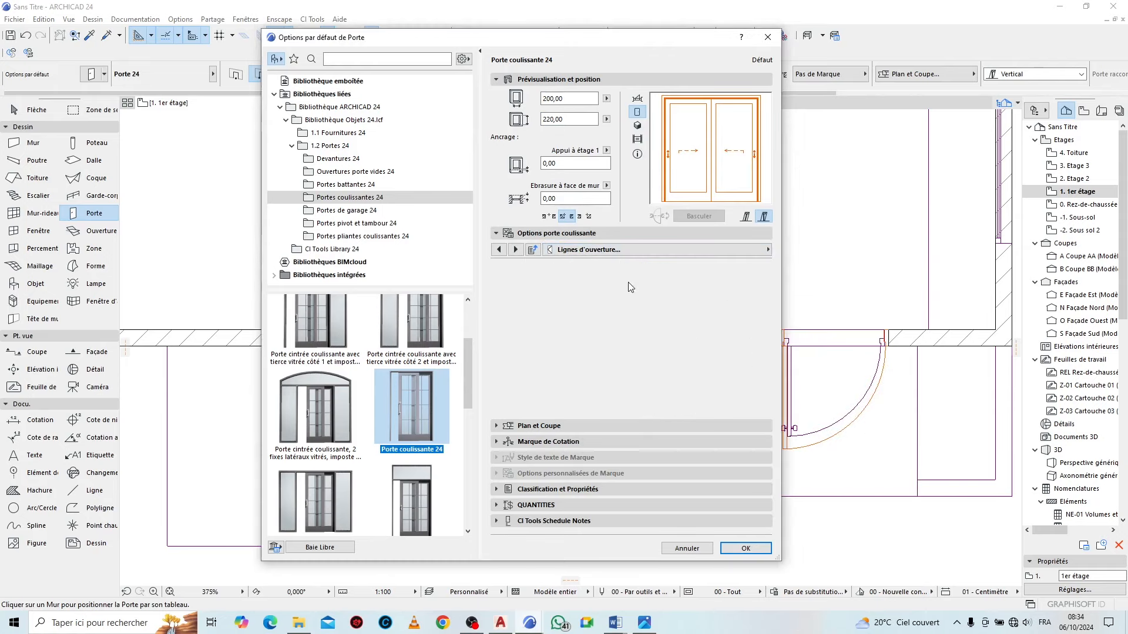
{"action": "left_click", "coordinate": [628, 294]}
{"action": "left_click", "coordinate": [746, 549]}
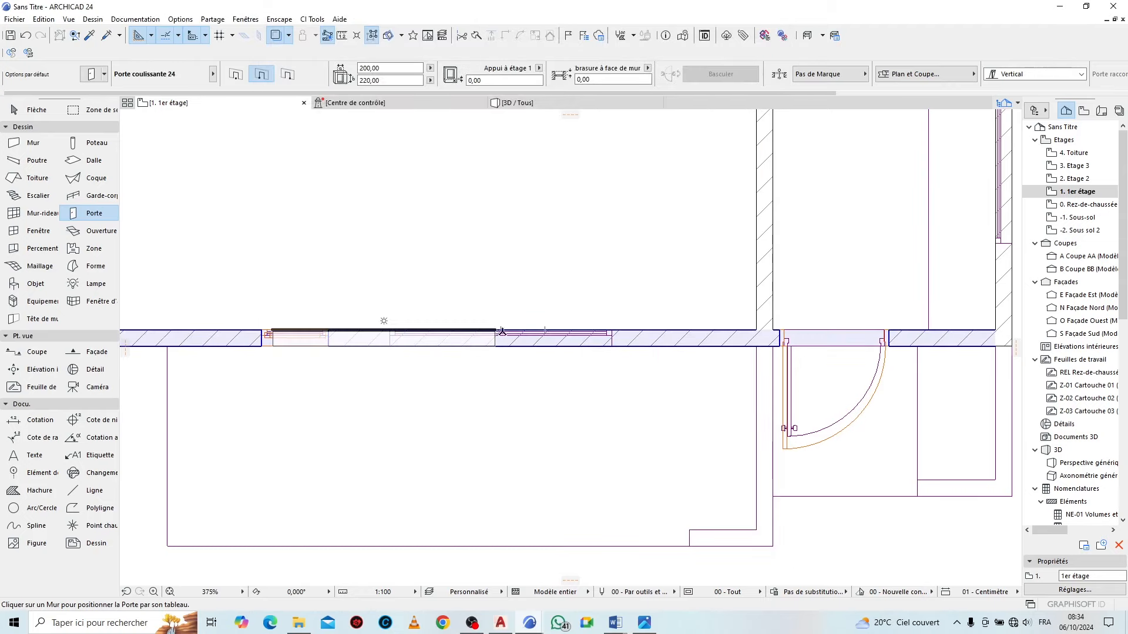
Insert the 200 × 220 cm sliding door over the traced opening in the large room's front wall
{"action": "left_click", "coordinate": [495, 331]}
{"action": "left_click", "coordinate": [615, 331]}
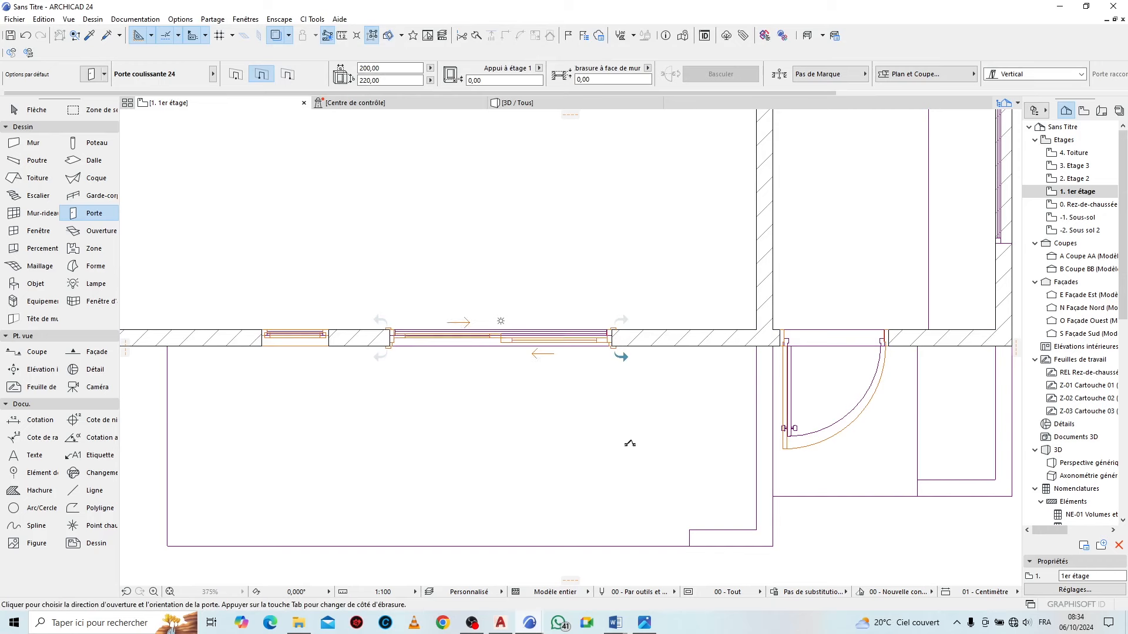
Examine the front facade's openings and the recess windows on both storeys in the 3D model
{"action": "left_click", "coordinate": [515, 104]}
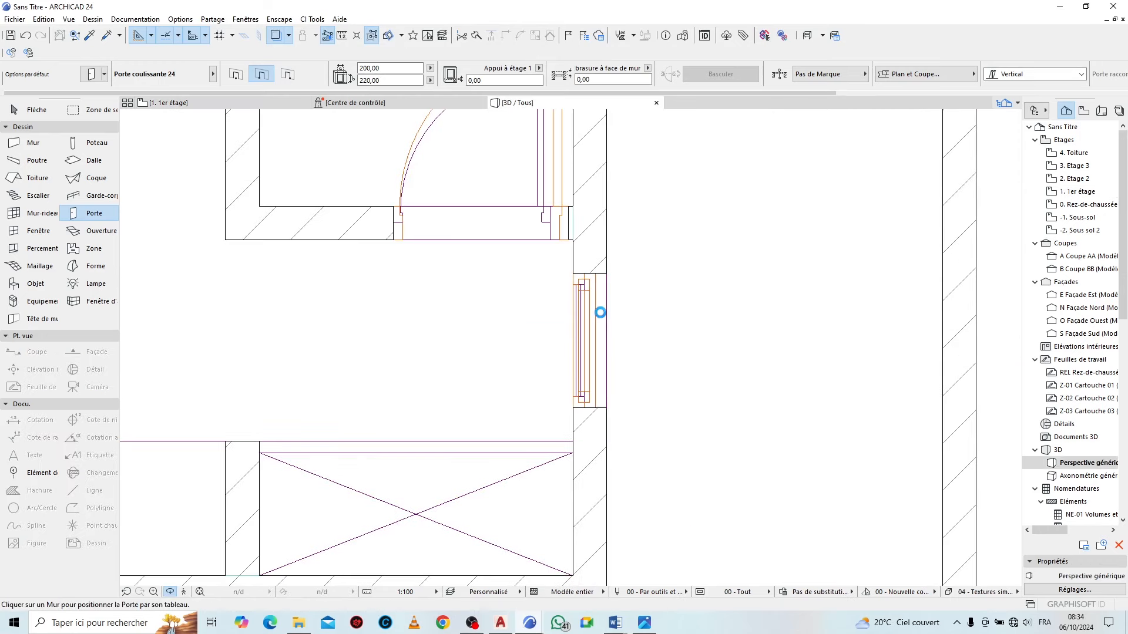
{"action": "scroll", "coordinate": [571, 372], "scroll_direction": "down", "scroll_amount": 5}
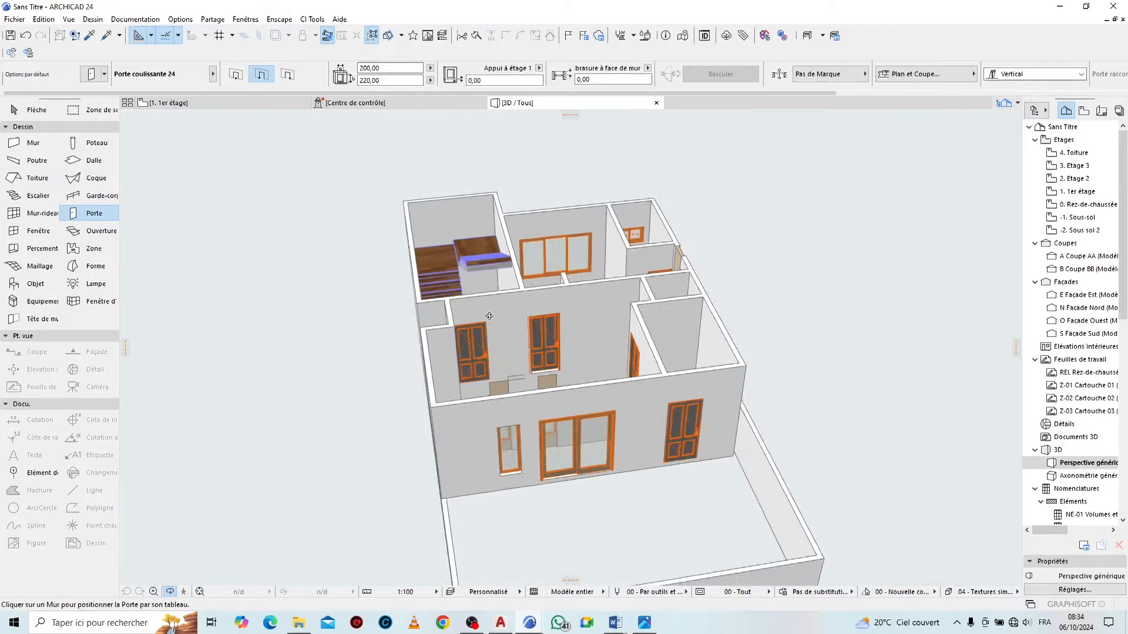
{"action": "scroll", "coordinate": [572, 373], "scroll_direction": "up", "scroll_amount": 4}
{"action": "left_click_drag", "start_coordinate": [682, 446], "coordinate": [195, 407]}
{"action": "scroll", "coordinate": [440, 430], "scroll_direction": "up", "scroll_amount": 3}
{"action": "scroll", "coordinate": [354, 441], "scroll_direction": "up", "scroll_amount": 2}
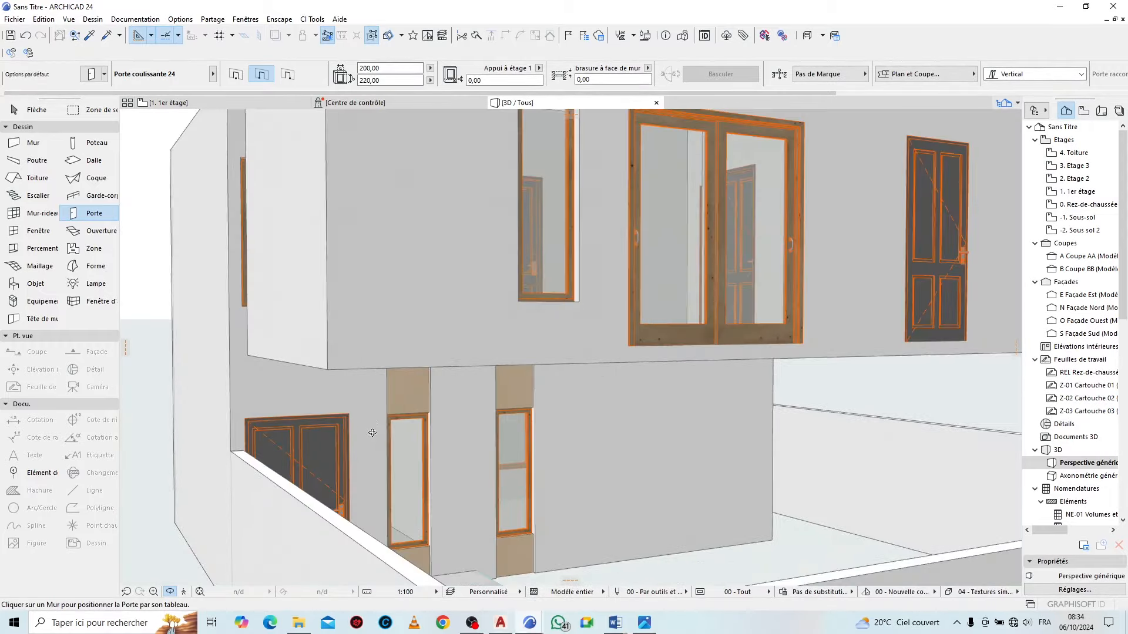
{"action": "left_click_drag", "start_coordinate": [372, 433], "coordinate": [668, 483]}
{"action": "scroll", "coordinate": [621, 505], "scroll_direction": "down", "scroll_amount": 5}
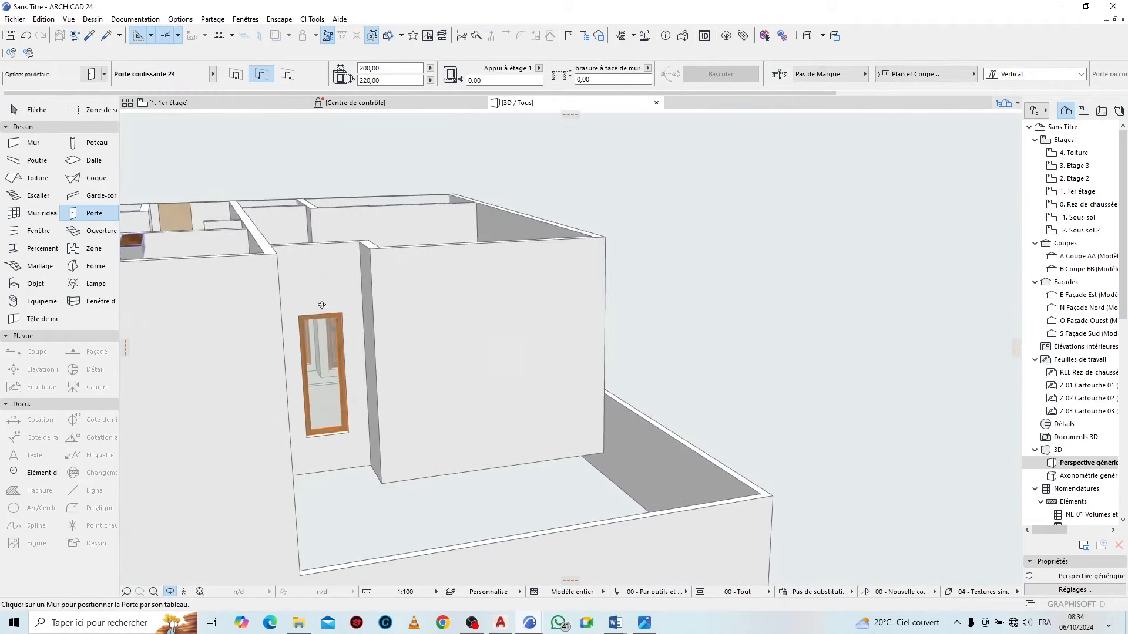
{"action": "scroll", "coordinate": [611, 323], "scroll_direction": "down", "scroll_amount": 3}
{"action": "left_click_drag", "start_coordinate": [730, 327], "coordinate": [728, 351]}
{"action": "scroll", "coordinate": [611, 313], "scroll_direction": "up", "scroll_amount": 3}
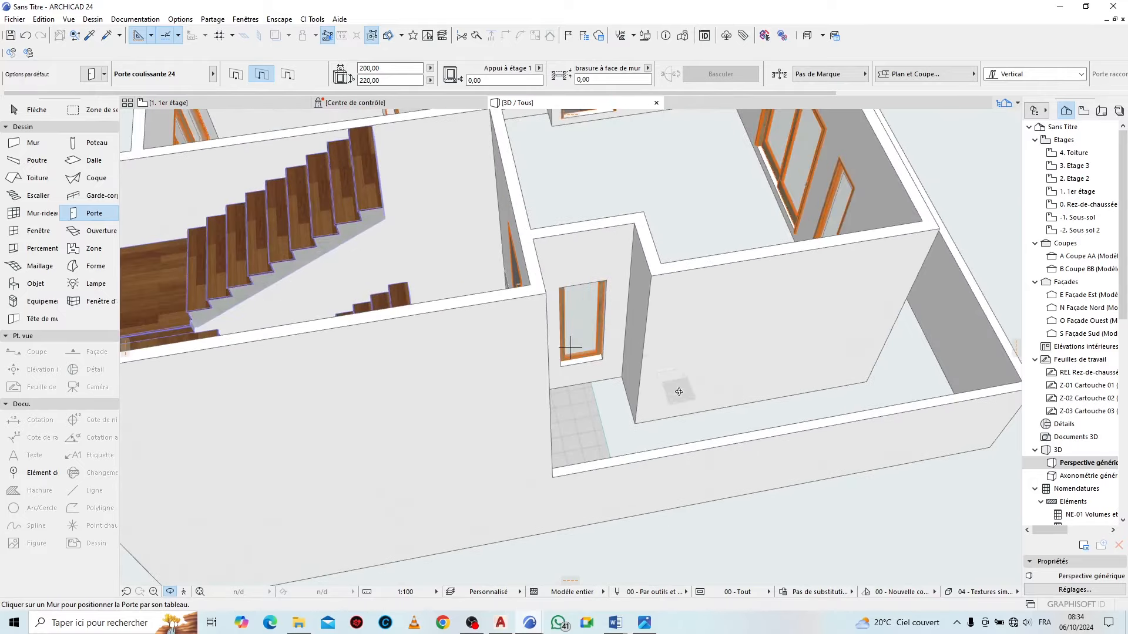
{"action": "left_click_drag", "start_coordinate": [678, 392], "coordinate": [563, 437]}
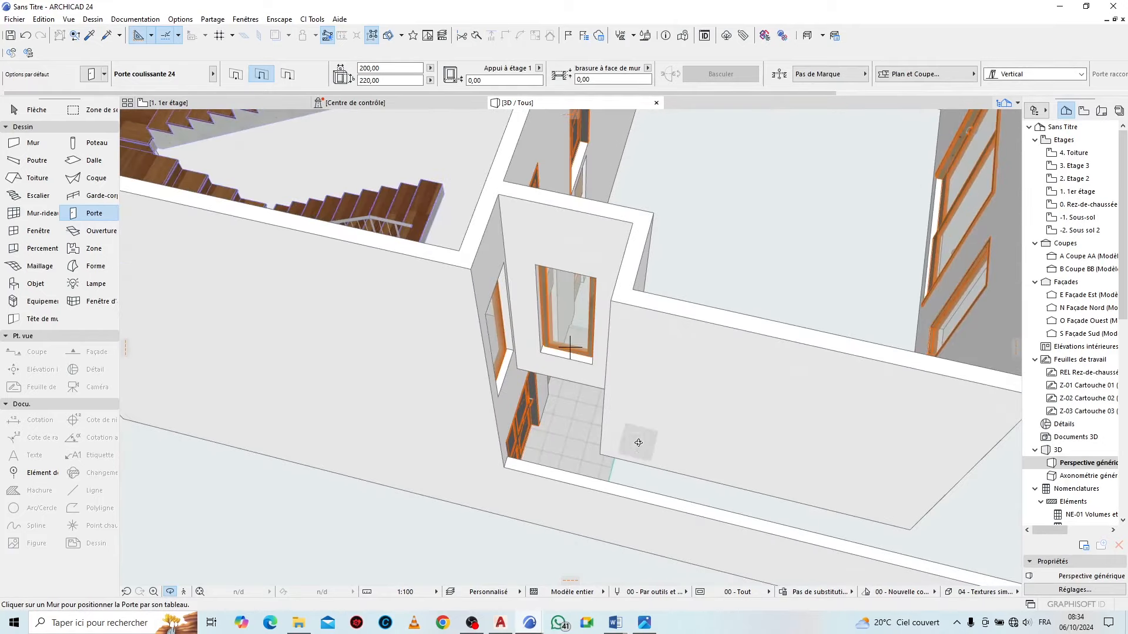
{"action": "left_click_drag", "start_coordinate": [638, 443], "coordinate": [587, 359]}
On the first-floor plan, split the wall above the recess at its window's inner edge and set the window segment's thickness to 10 cm
{"action": "key", "text": "F2"}
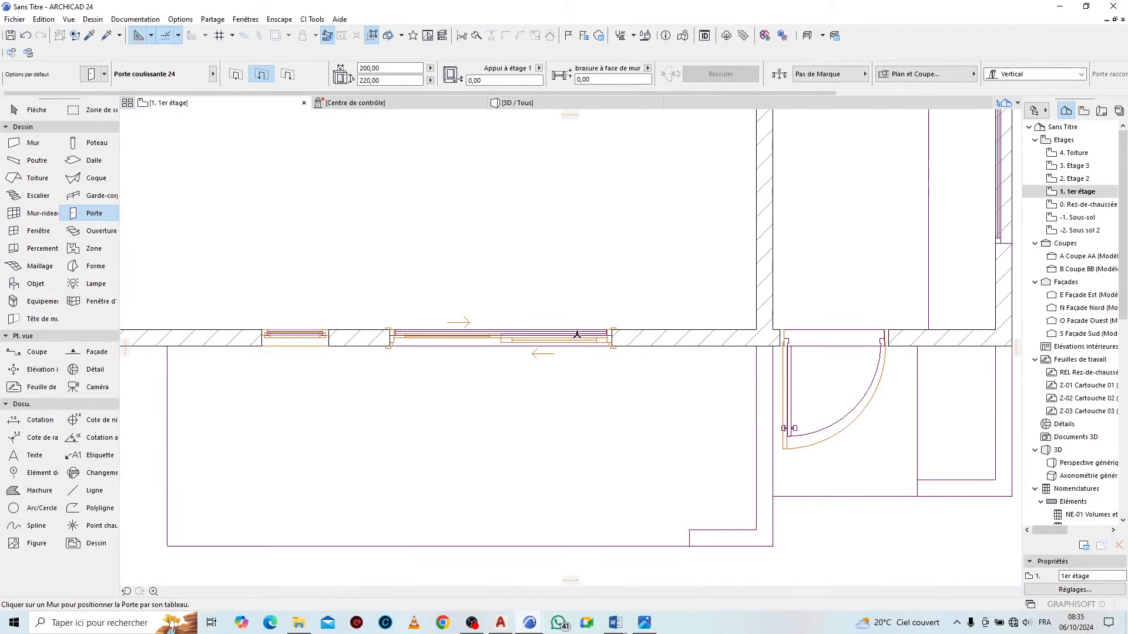
{"action": "key", "text": "Escape"}
{"action": "scroll", "coordinate": [504, 410], "scroll_direction": "down", "scroll_amount": 5}
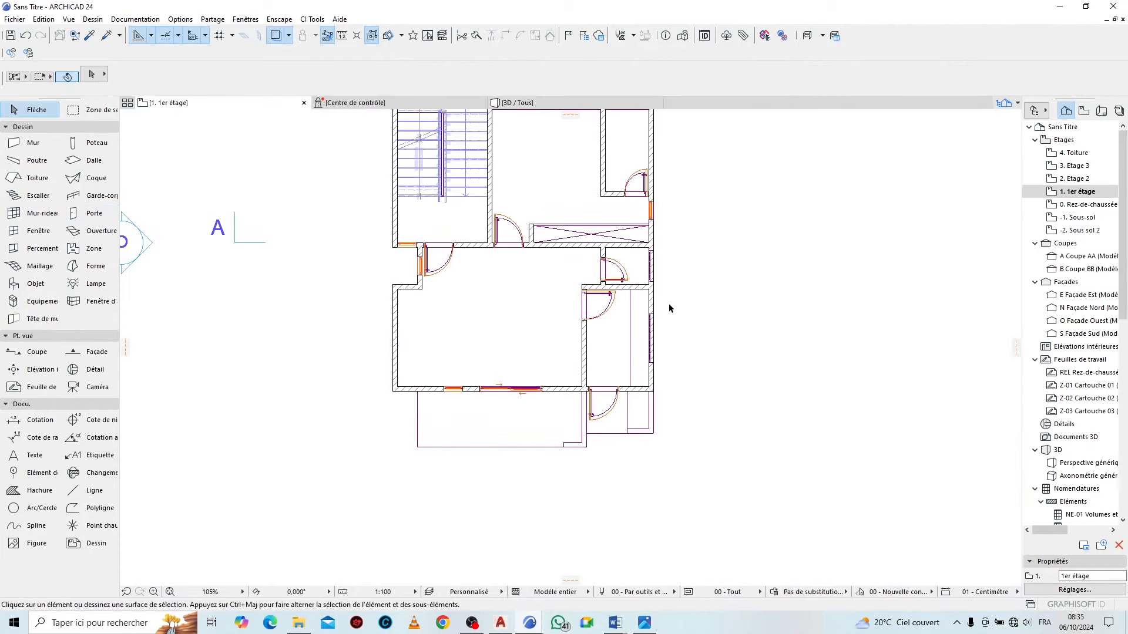
{"action": "scroll", "coordinate": [675, 232], "scroll_direction": "up", "scroll_amount": 3}
{"action": "scroll", "coordinate": [605, 258], "scroll_direction": "down", "scroll_amount": 4}
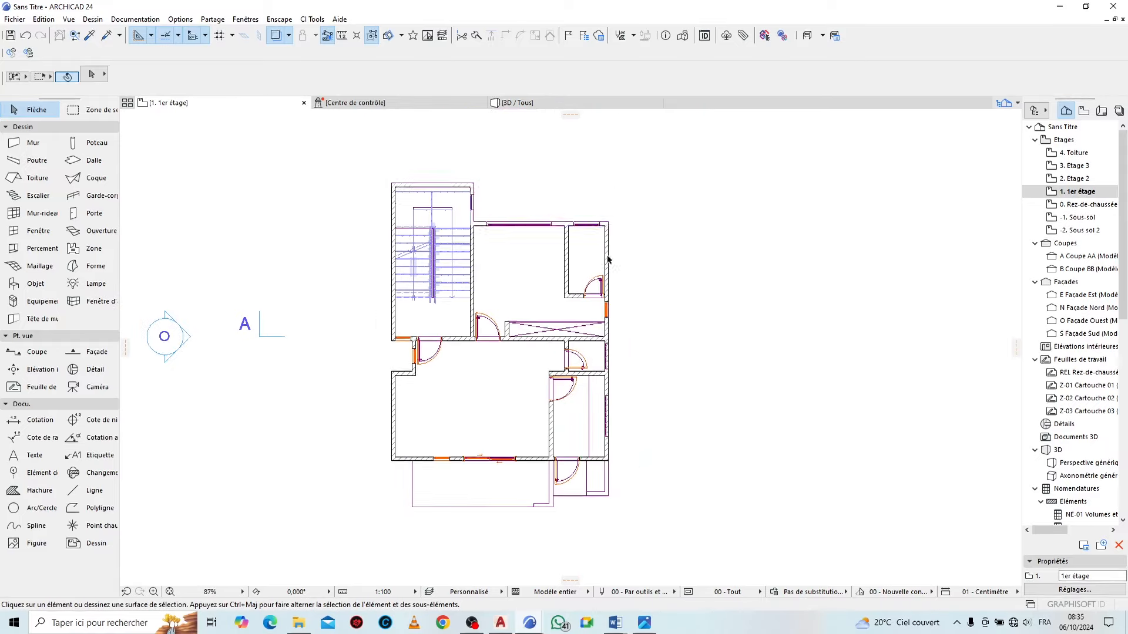
{"action": "scroll", "coordinate": [557, 358], "scroll_direction": "up", "scroll_amount": 6}
{"action": "scroll", "coordinate": [557, 357], "scroll_direction": "up", "scroll_amount": 8}
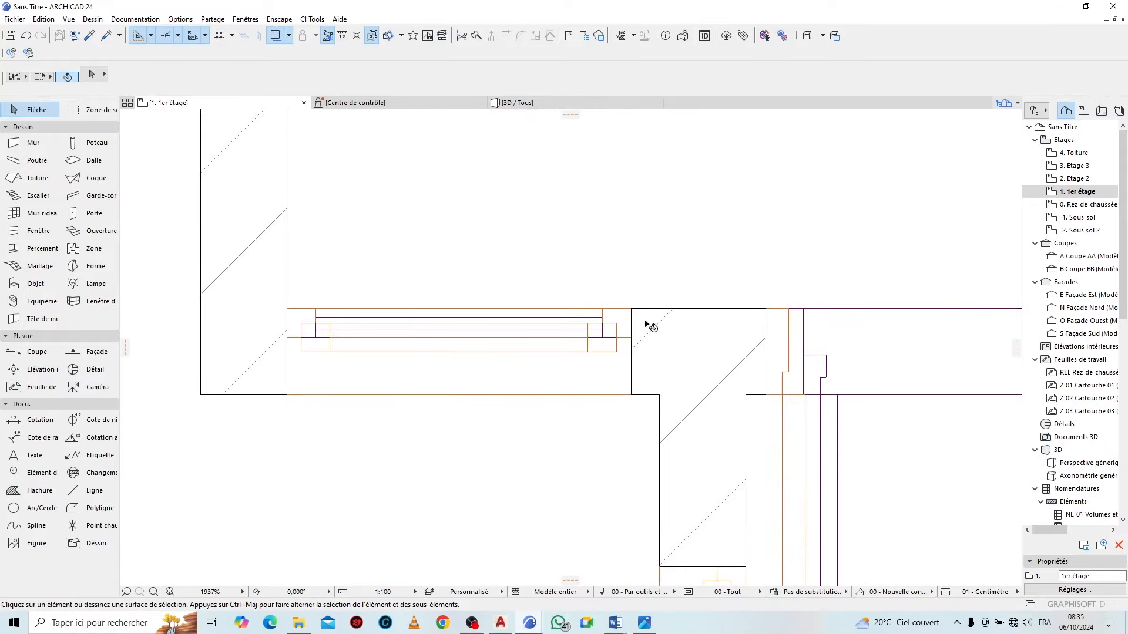
{"action": "left_click", "coordinate": [649, 322]}
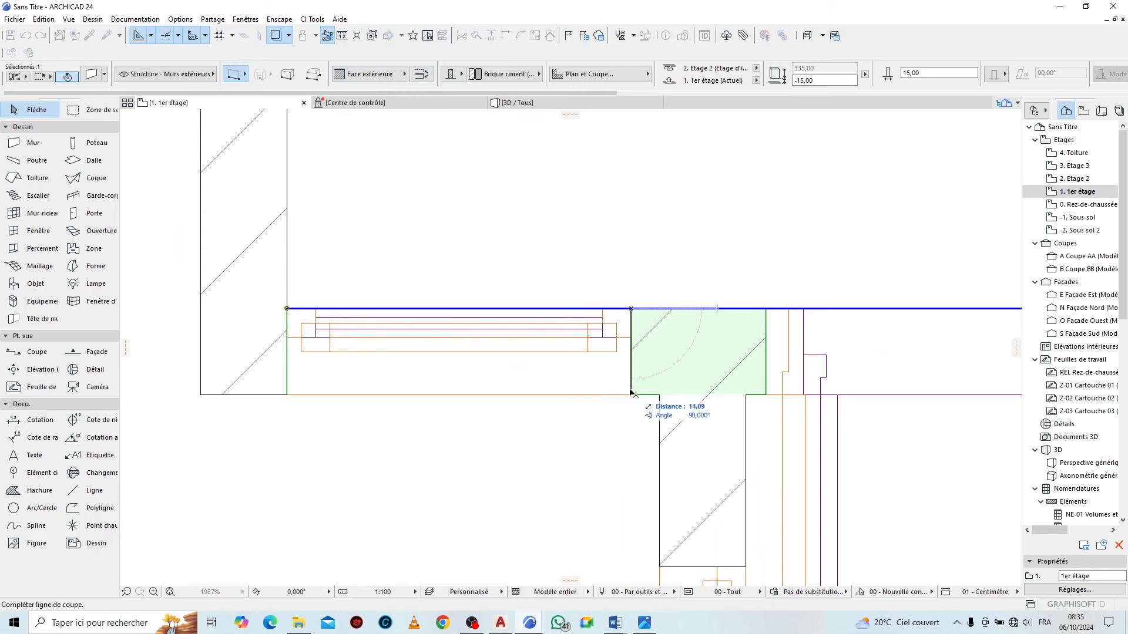
{"action": "left_click", "coordinate": [599, 386]}
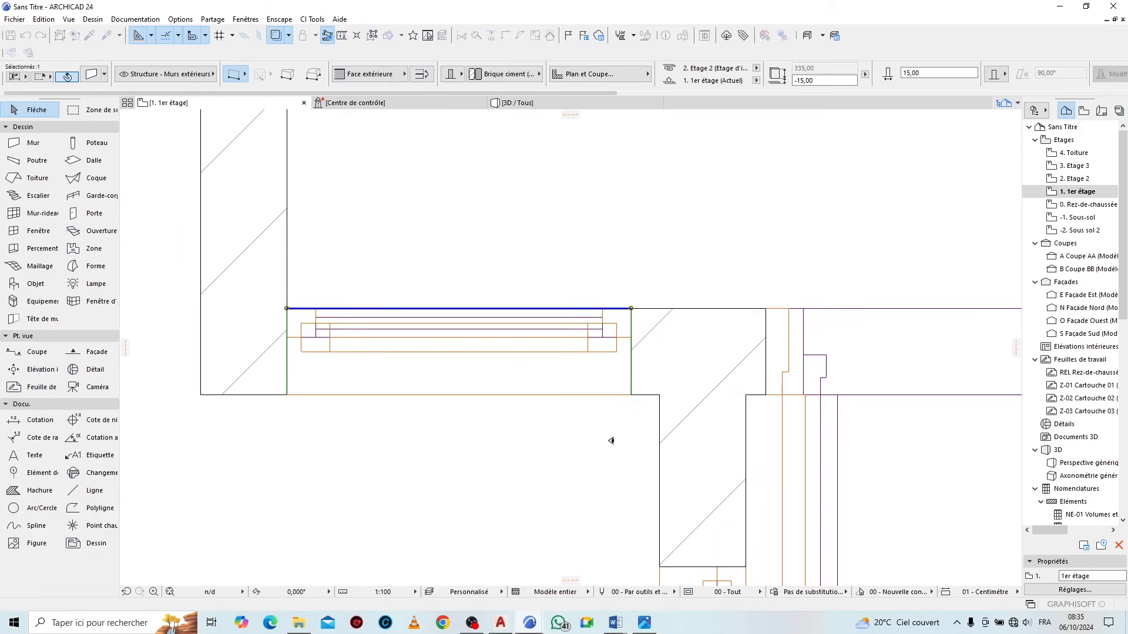
{"action": "left_click", "coordinate": [930, 75]}
{"action": "type", "text": "10"}
{"action": "key", "text": "Return"}
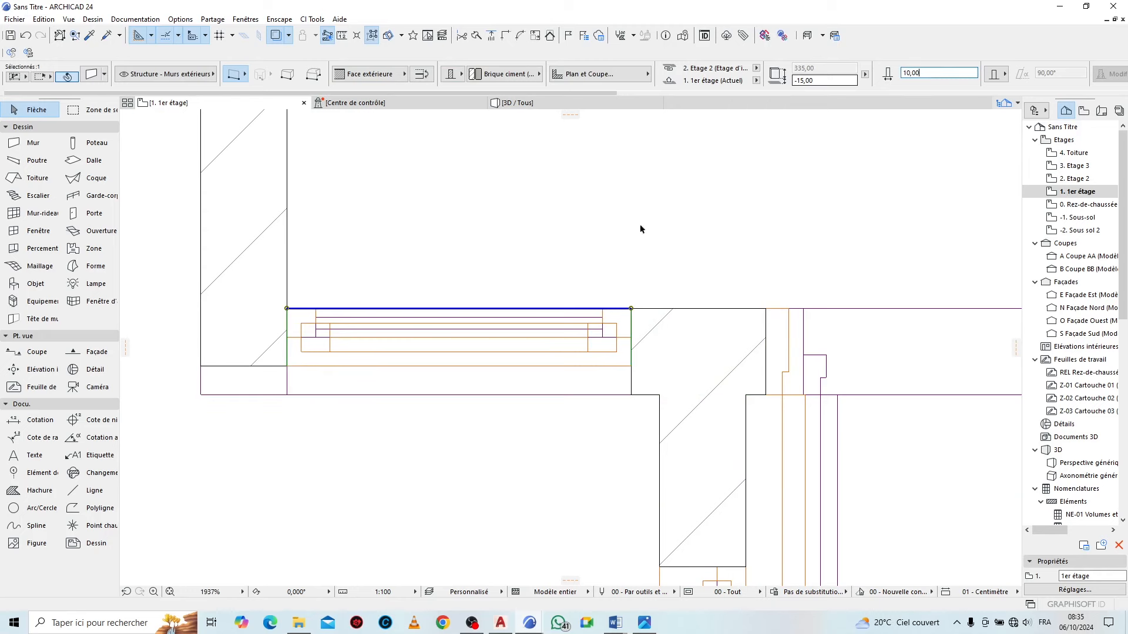
Split the recess's side wall at the edge of its window nearest the staircase
{"action": "scroll", "coordinate": [641, 229], "scroll_direction": "down", "scroll_amount": 5}
{"action": "scroll", "coordinate": [619, 476], "scroll_direction": "up", "scroll_amount": 1}
{"action": "left_click", "coordinate": [592, 489]}
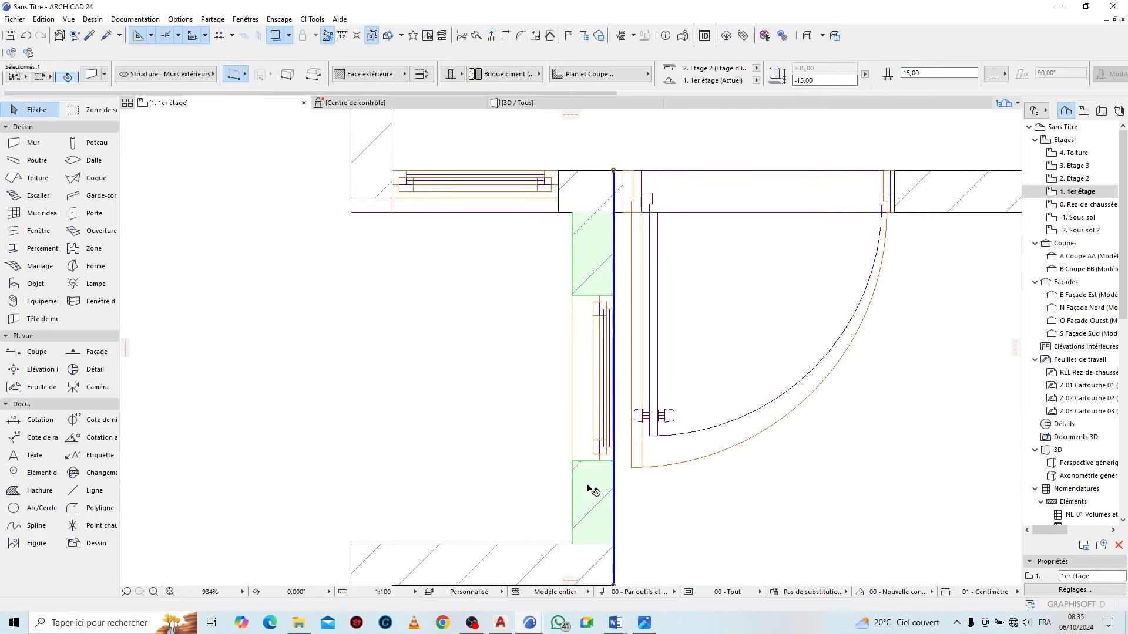
{"action": "left_click", "coordinate": [476, 39]}
{"action": "scroll", "coordinate": [558, 286], "scroll_direction": "up", "scroll_amount": 1}
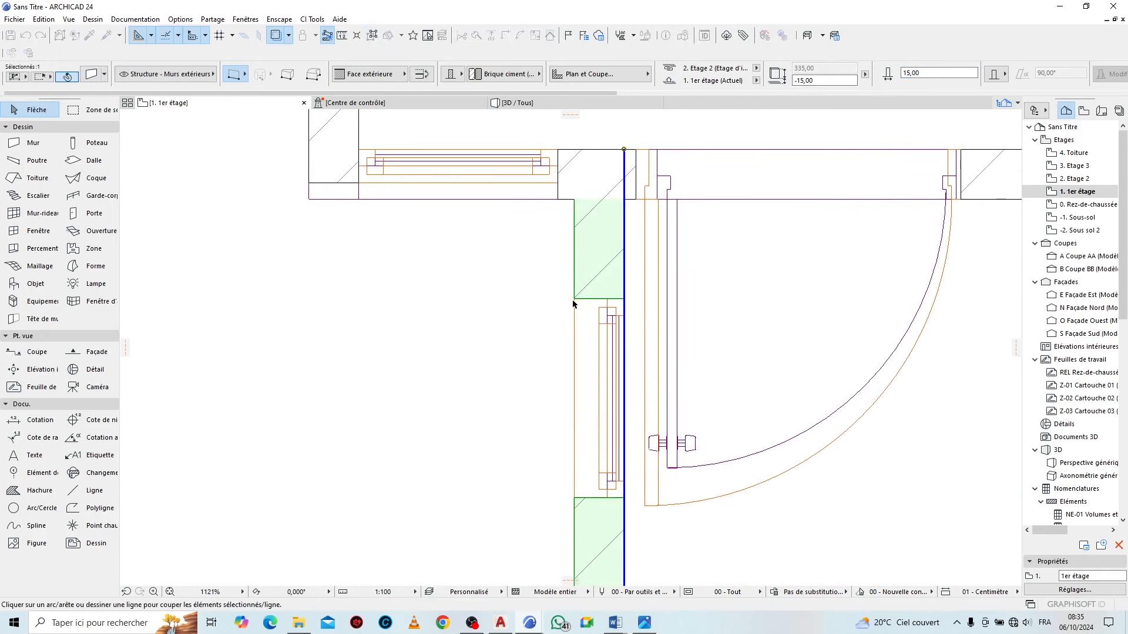
{"action": "left_click", "coordinate": [624, 300]}
{"action": "left_click", "coordinate": [617, 317]}
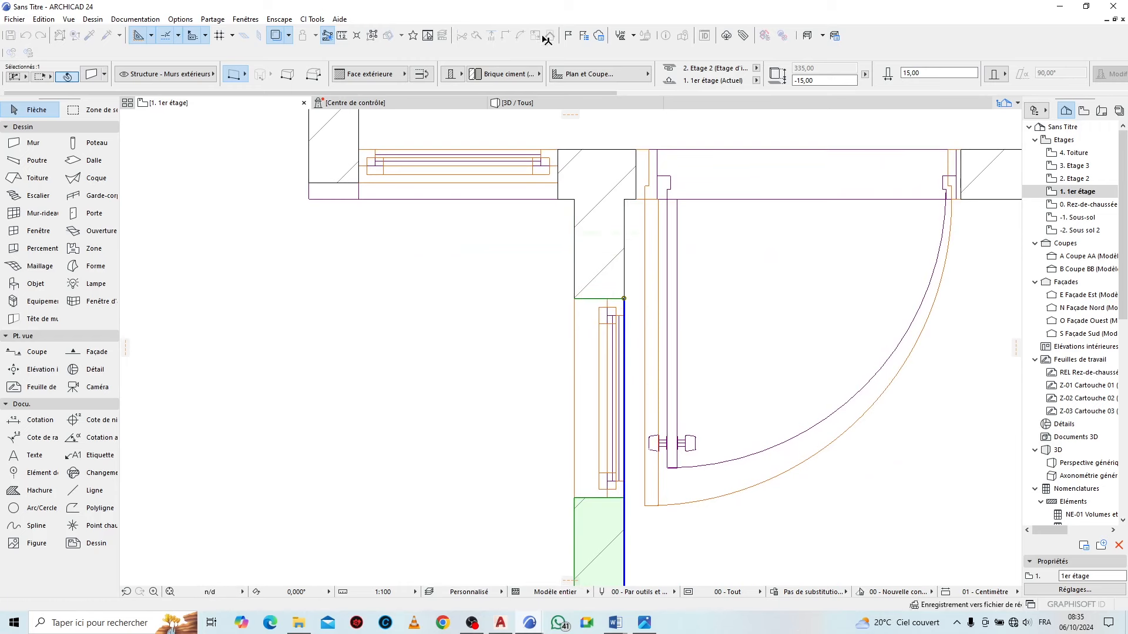
Split the recess's side wall at the window's other edge and set the window segment's thickness to 10 cm
{"action": "left_click", "coordinate": [476, 37]}
{"action": "scroll", "coordinate": [497, 232], "scroll_direction": "down", "scroll_amount": 4}
{"action": "scroll", "coordinate": [550, 370], "scroll_direction": "up", "scroll_amount": 6}
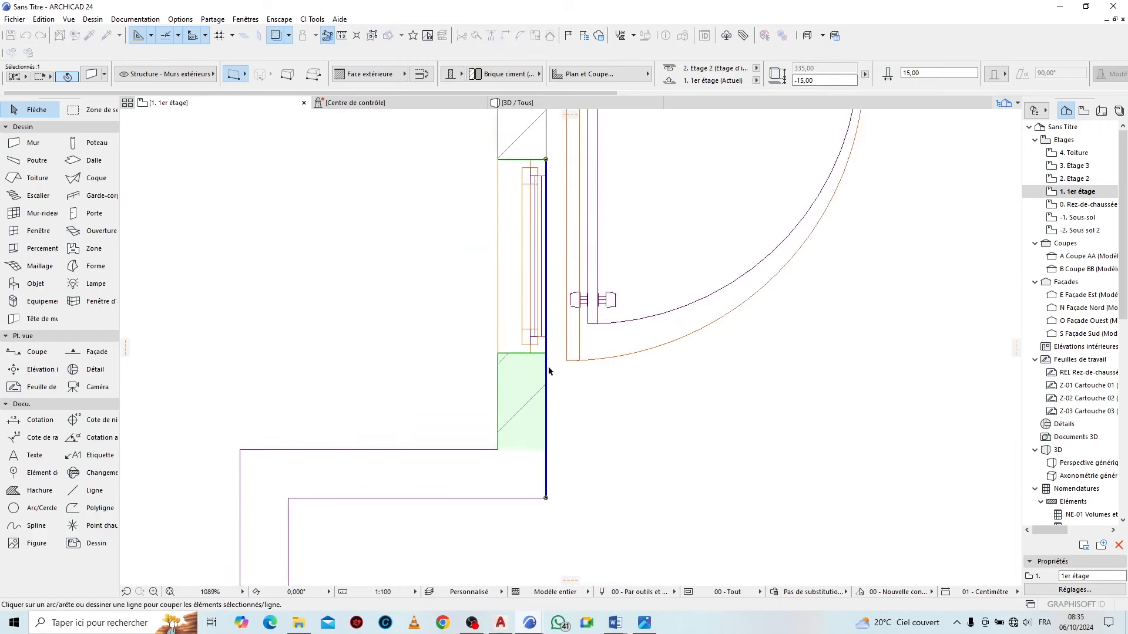
{"action": "left_click", "coordinate": [465, 347]}
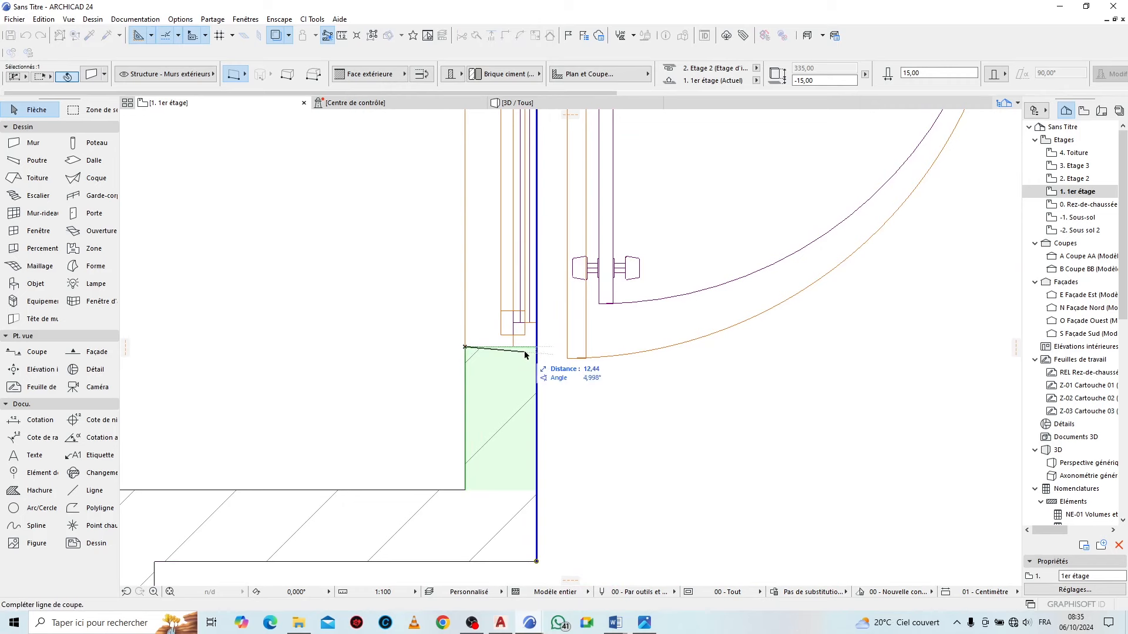
{"action": "left_click", "coordinate": [549, 317]}
{"action": "left_click", "coordinate": [927, 73]}
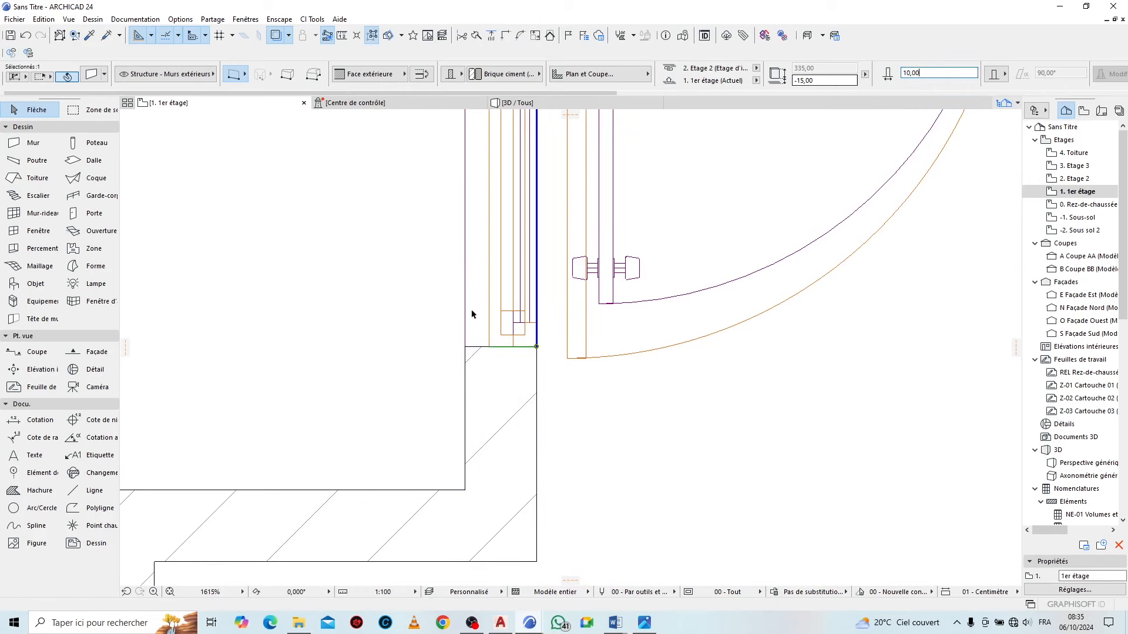
Override the surfaces of both 10 cm recess window wall segments with Enduit - Beige nature
{"action": "scroll", "coordinate": [521, 413], "scroll_direction": "down", "scroll_amount": 5}
{"action": "scroll", "coordinate": [422, 186], "scroll_direction": "up", "scroll_amount": 3}
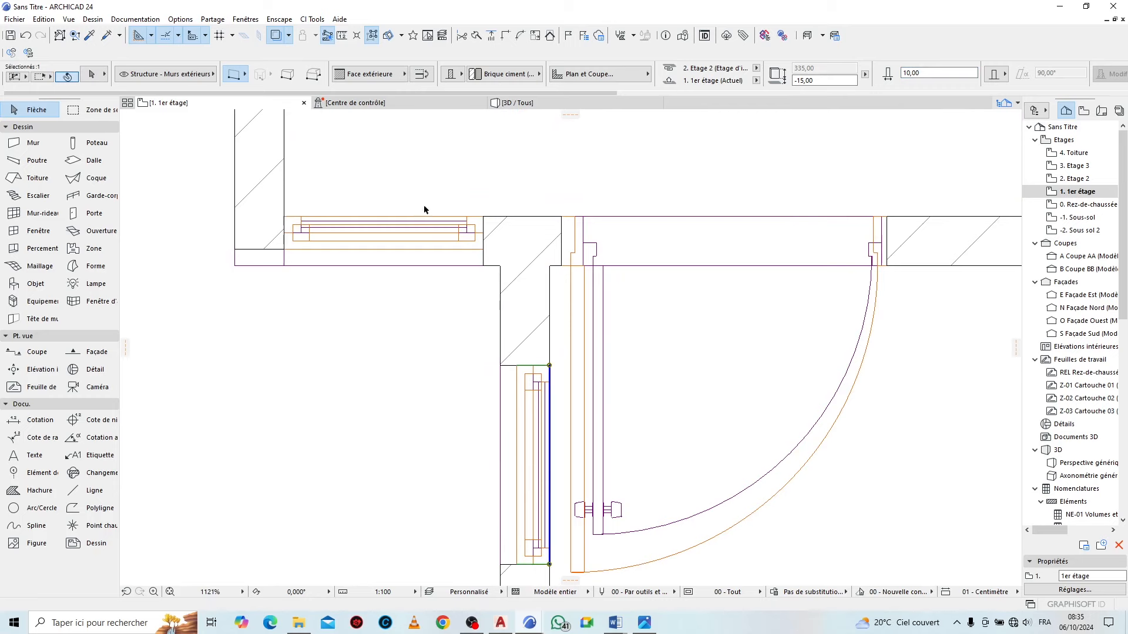
{"action": "left_click", "coordinate": [418, 222], "text": "shift"}
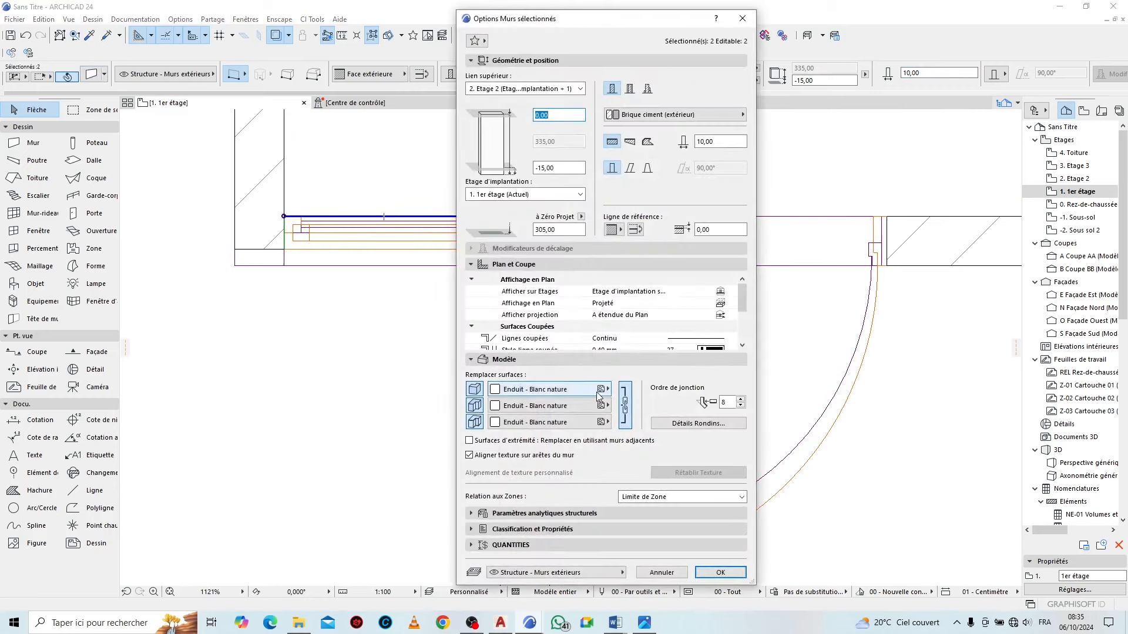
{"action": "left_click", "coordinate": [599, 392]}
{"action": "left_click", "coordinate": [978, 188]}
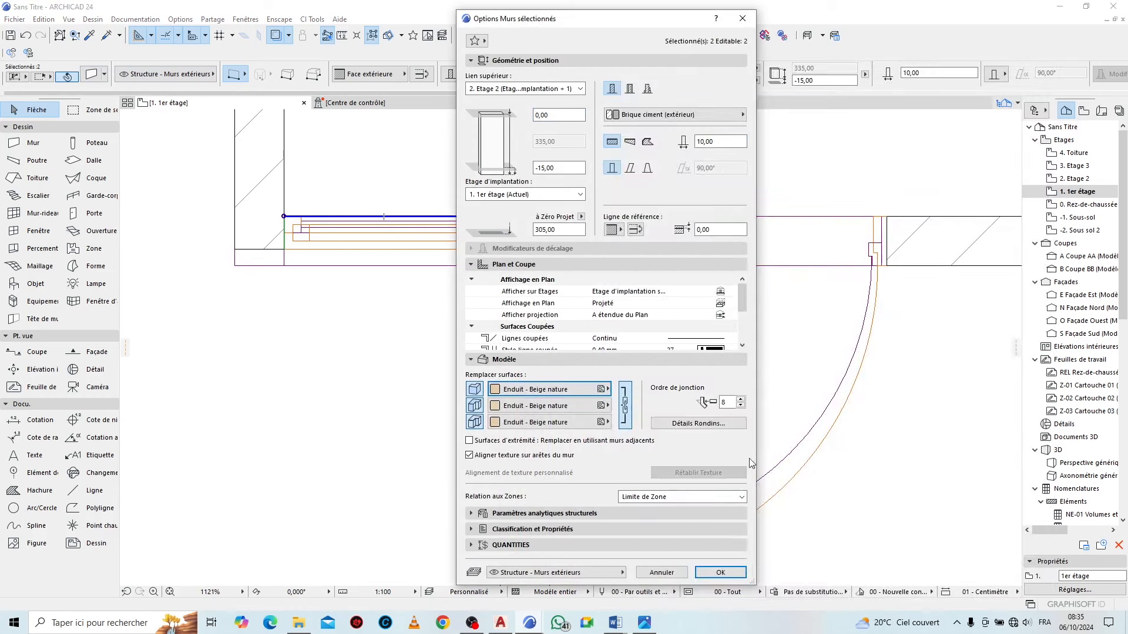
{"action": "left_click", "coordinate": [719, 573]}
Check the thinned beige wall segments around the recess windows in 3D, and return to the plan with nothing selected
{"action": "left_click", "coordinate": [541, 106]}
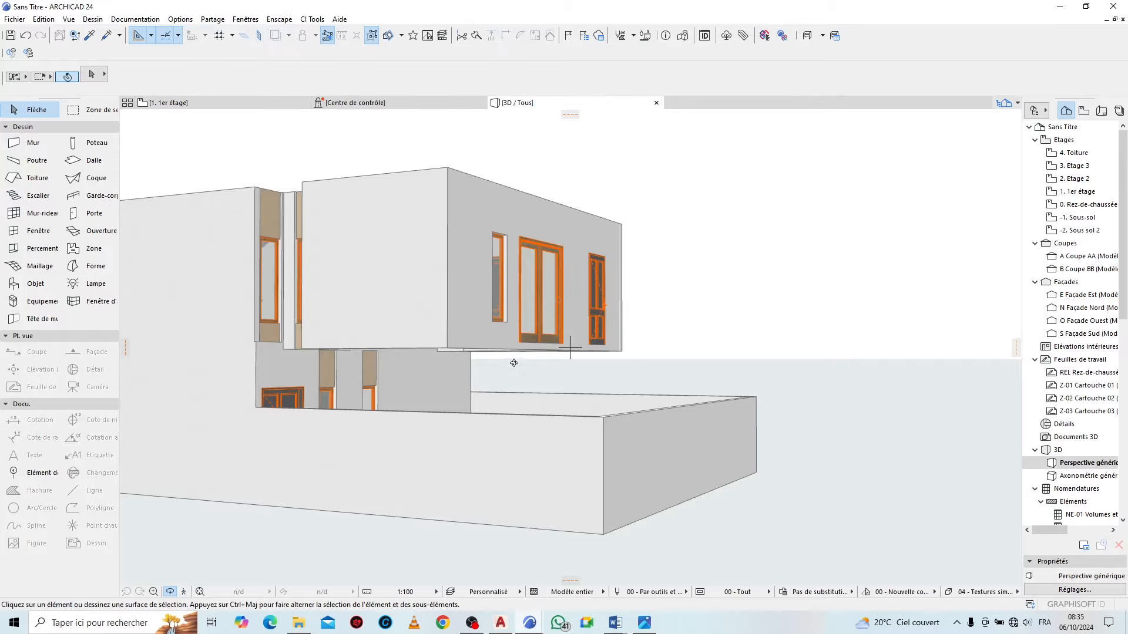
{"action": "middle_click_drag", "start_coordinate": [386, 355], "coordinate": [373, 210], "text": "shift"}
{"action": "middle_click_drag", "start_coordinate": [794, 365], "coordinate": [658, 447], "text": "shift"}
{"action": "key", "text": "F2"}
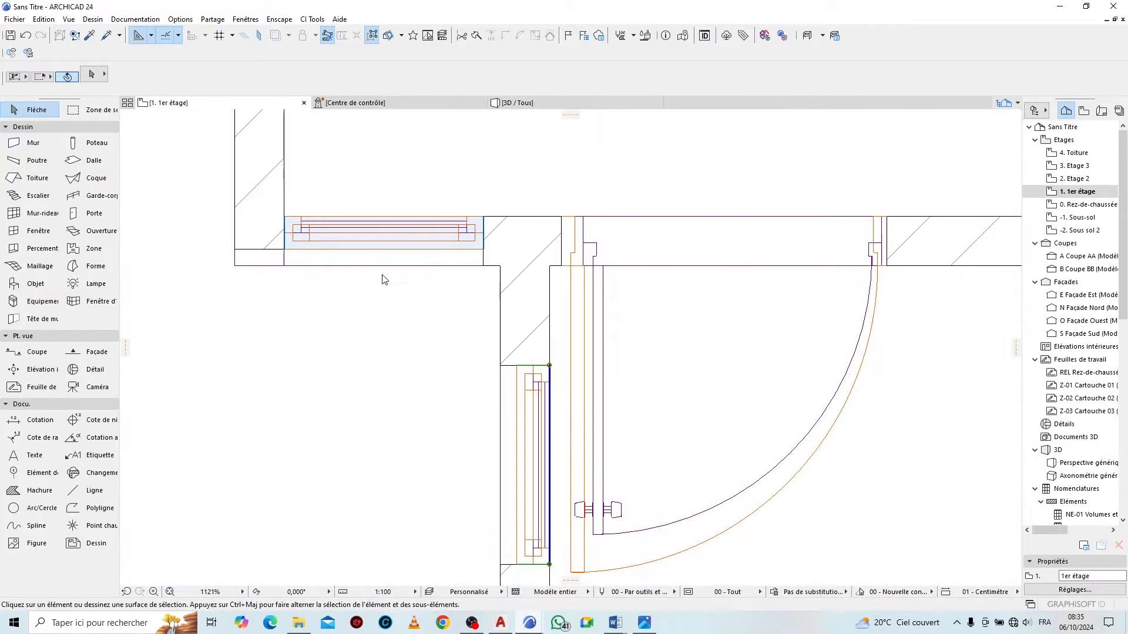
{"action": "left_click", "coordinate": [381, 274]}
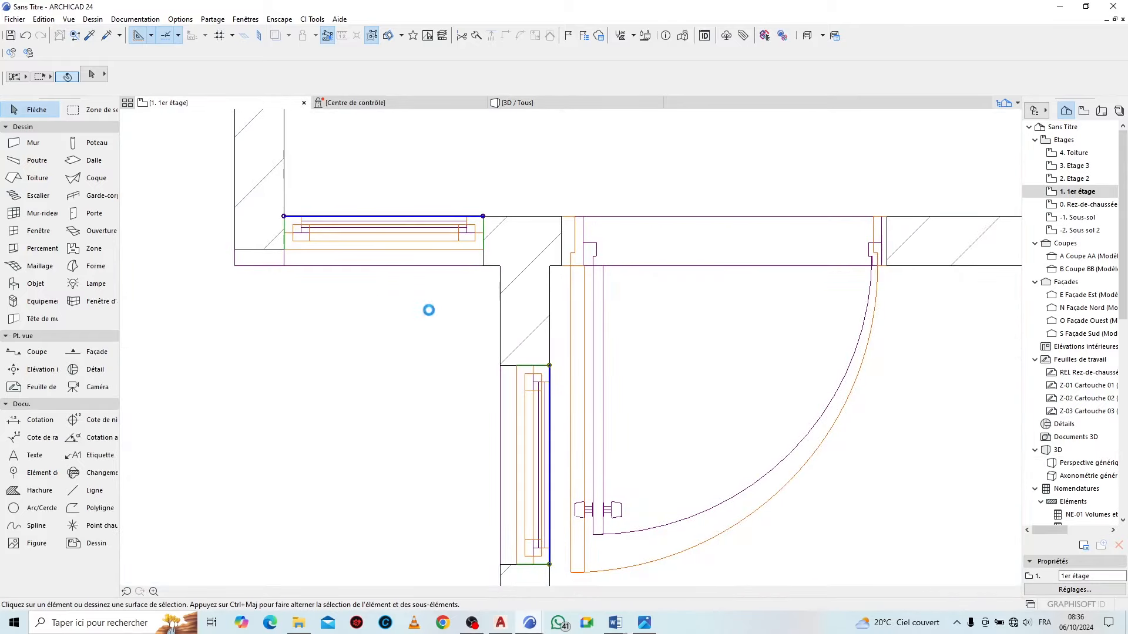
{"action": "left_click", "coordinate": [335, 324]}
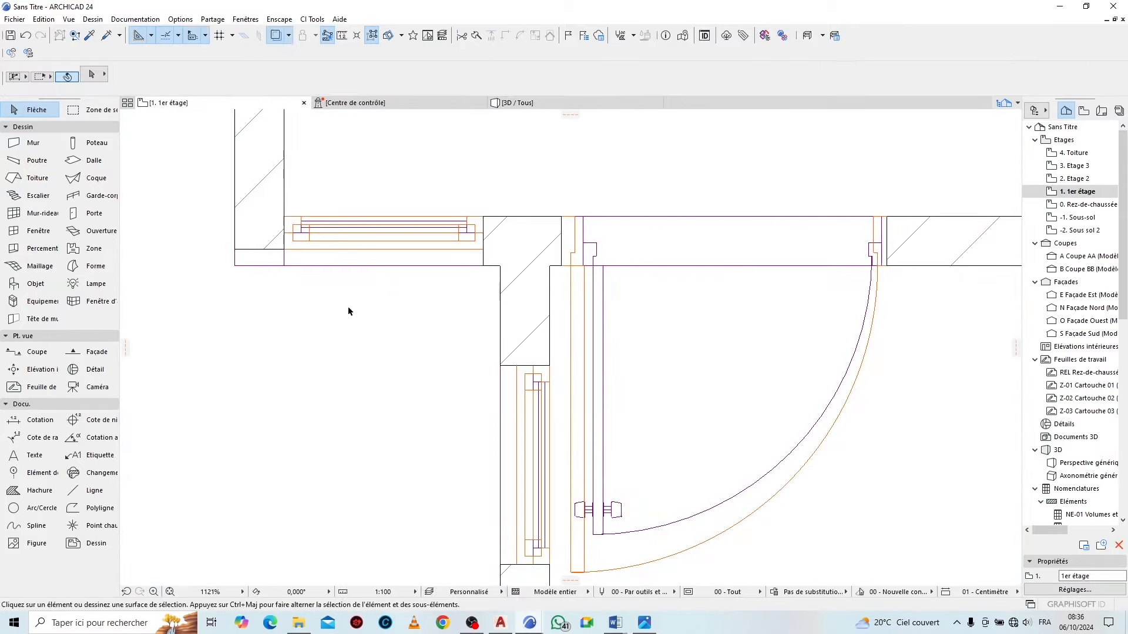
Copy the rear wall's 100 × 60 cm two-panel sliding window settings and insert that window in the small middle room's outer wall
{"action": "scroll", "coordinate": [350, 305], "scroll_direction": "down", "scroll_amount": 10}
{"action": "scroll", "coordinate": [610, 245], "scroll_direction": "up", "scroll_amount": 5}
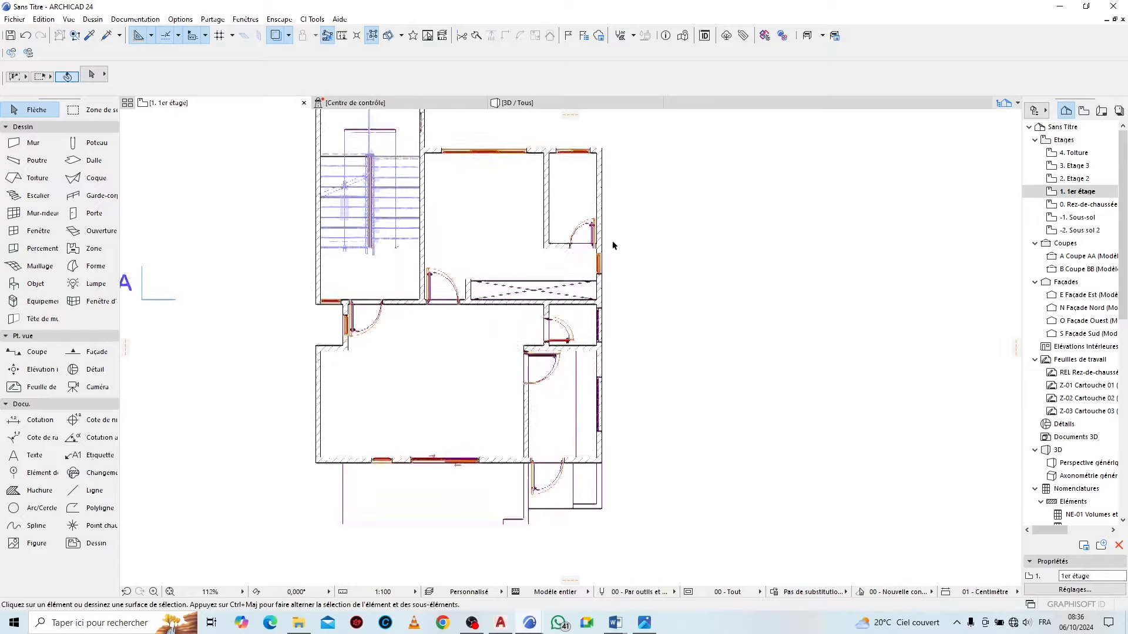
{"action": "scroll", "coordinate": [604, 258], "scroll_direction": "down", "scroll_amount": 6}
{"action": "scroll", "coordinate": [604, 258], "scroll_direction": "up", "scroll_amount": 5}
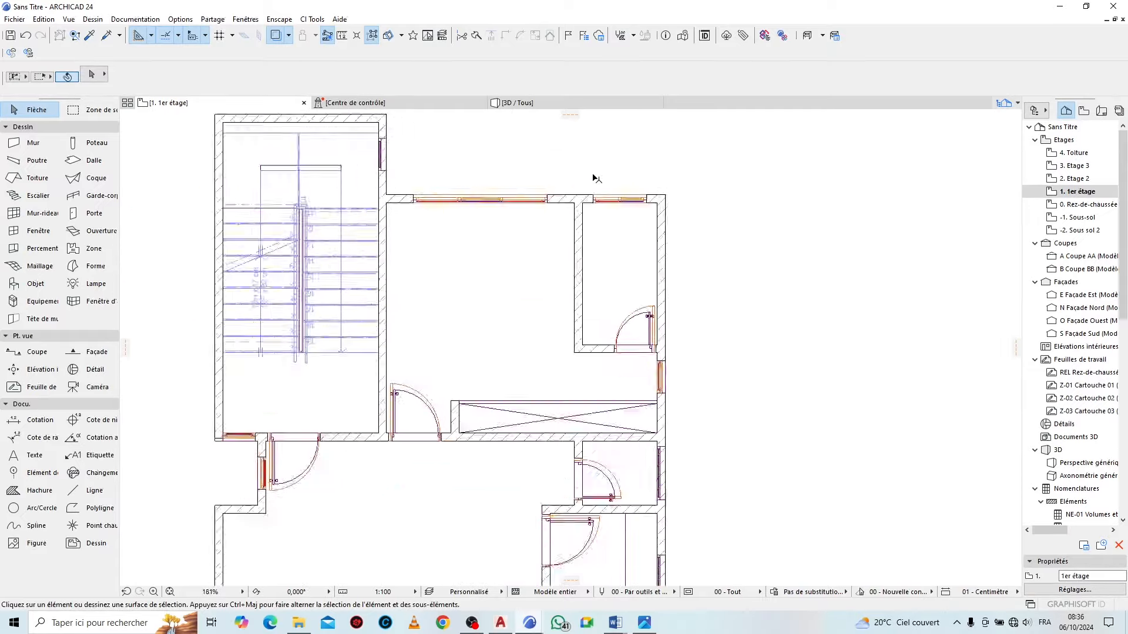
{"action": "left_click", "coordinate": [651, 230]}
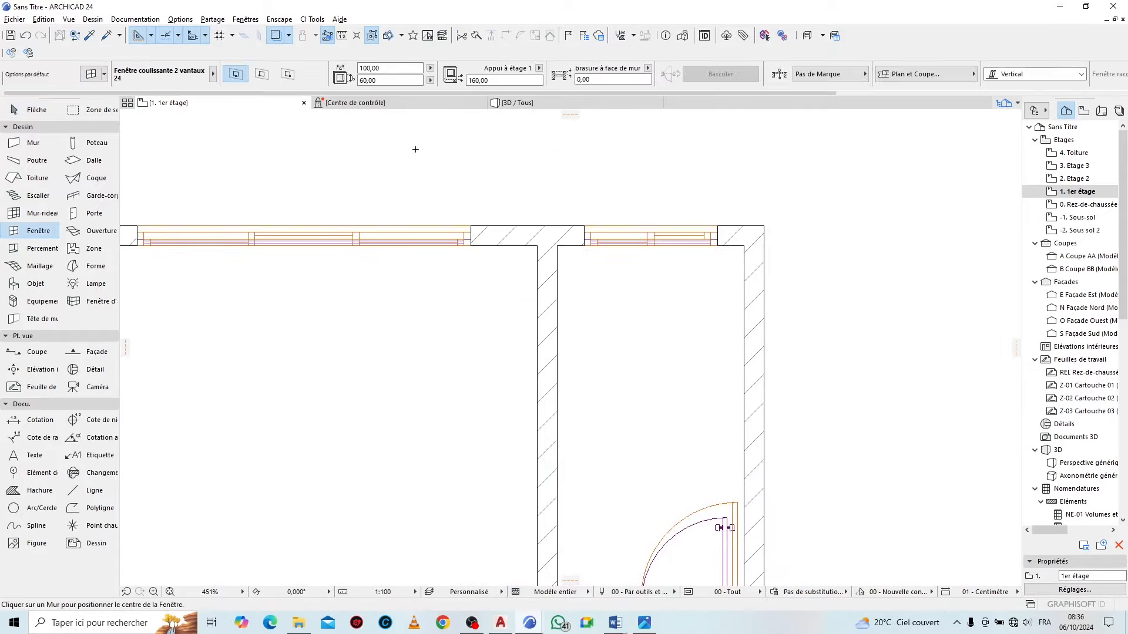
{"action": "scroll", "coordinate": [416, 148], "scroll_direction": "down", "scroll_amount": 5}
{"action": "scroll", "coordinate": [549, 446], "scroll_direction": "up", "scroll_amount": 6}
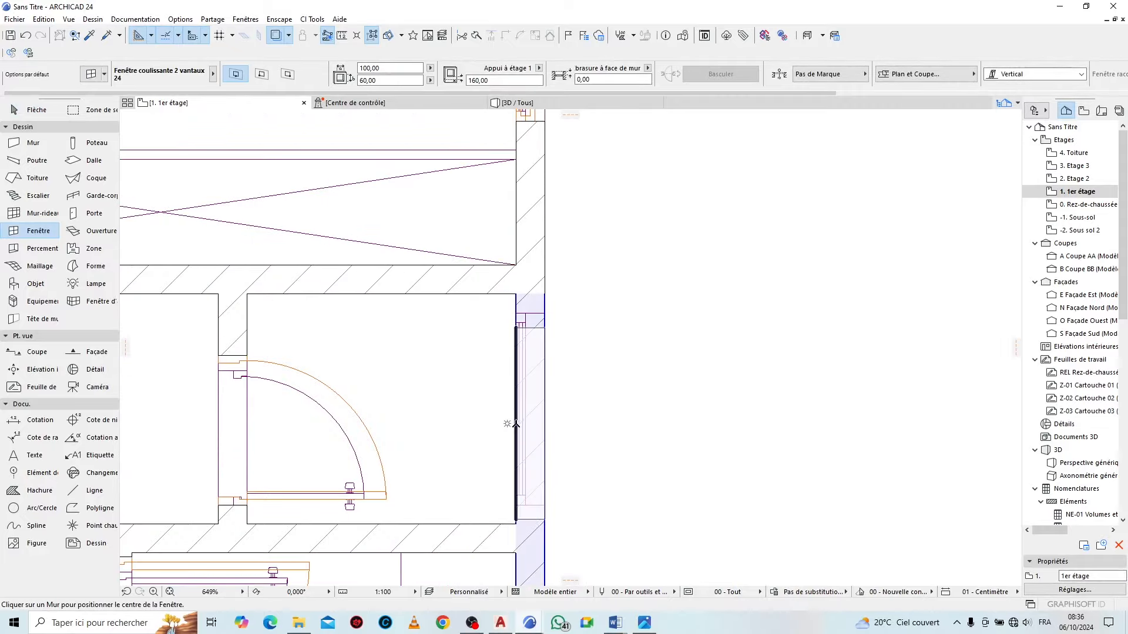
{"action": "left_click", "coordinate": [517, 408]}
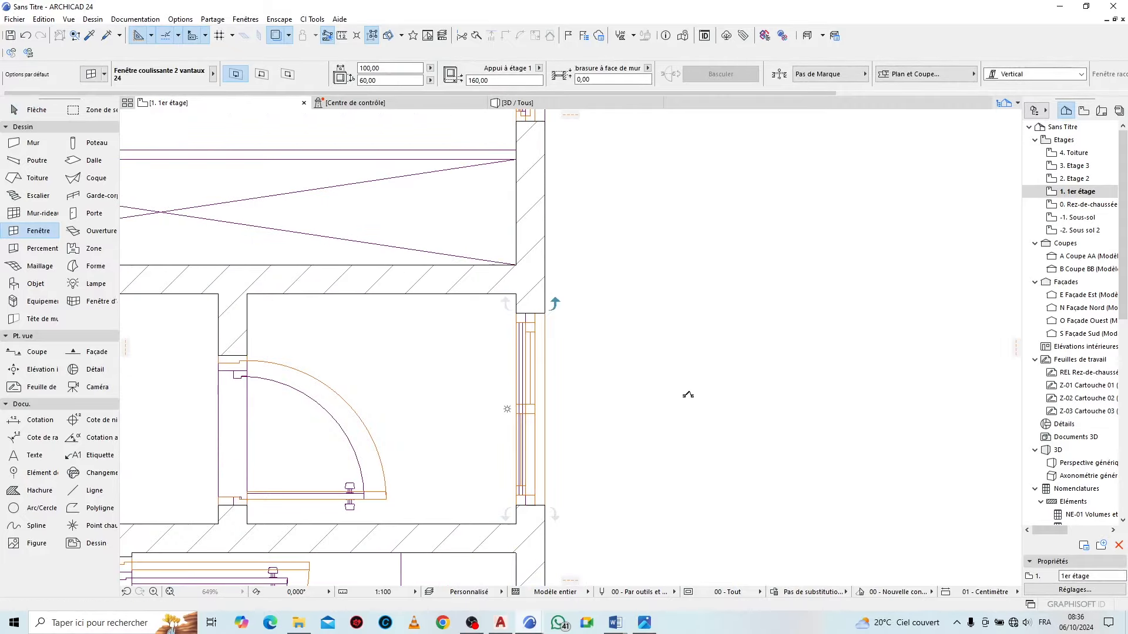
Copy the rear three-panel sliding window's settings, set its width to 160 cm, and insert it in the front side room's outer wall
{"action": "scroll", "coordinate": [506, 233], "scroll_direction": "down", "scroll_amount": 6}
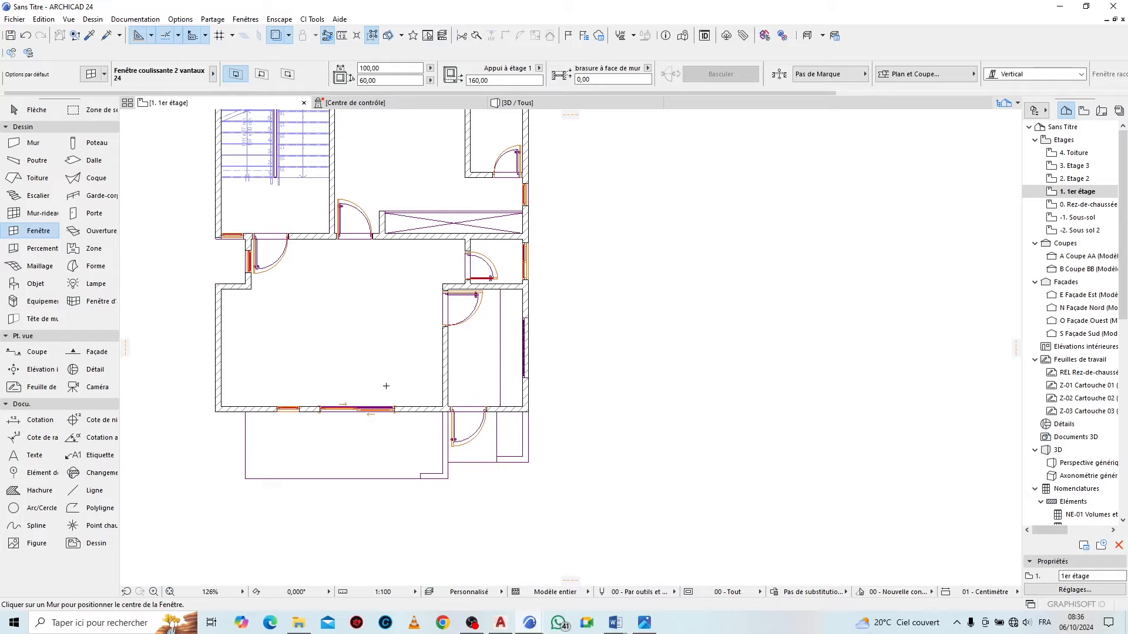
{"action": "scroll", "coordinate": [399, 295], "scroll_direction": "down", "scroll_amount": 2}
{"action": "scroll", "coordinate": [399, 294], "scroll_direction": "up", "scroll_amount": 8}
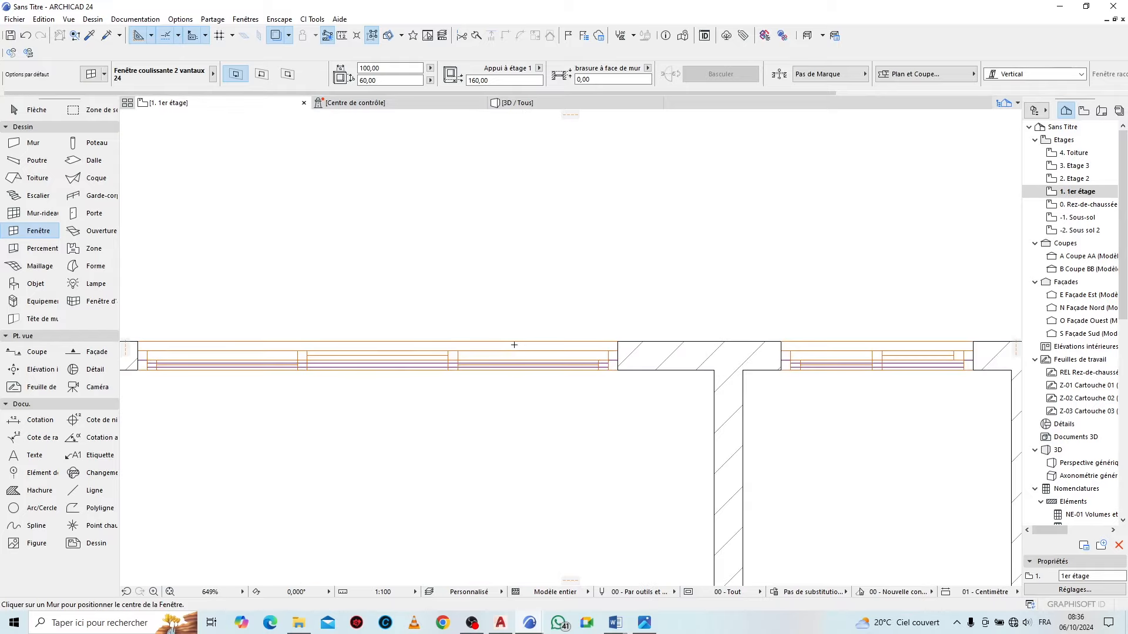
{"action": "left_click", "coordinate": [511, 326], "text": "alt"}
{"action": "scroll", "coordinate": [466, 192], "scroll_direction": "down", "scroll_amount": 6}
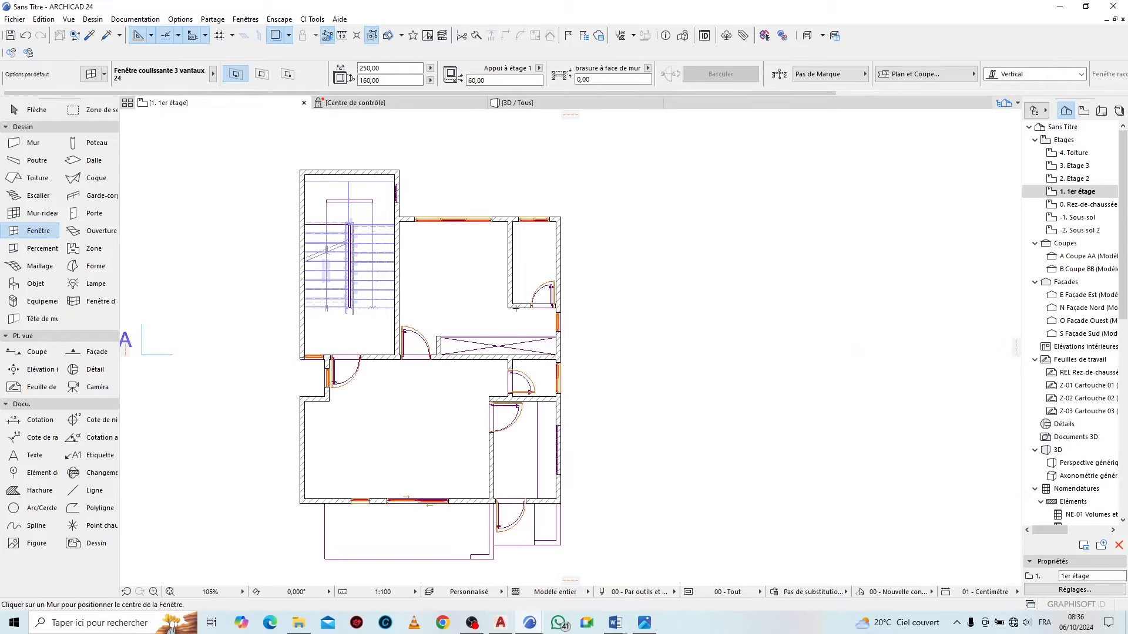
{"action": "scroll", "coordinate": [560, 452], "scroll_direction": "up", "scroll_amount": 5}
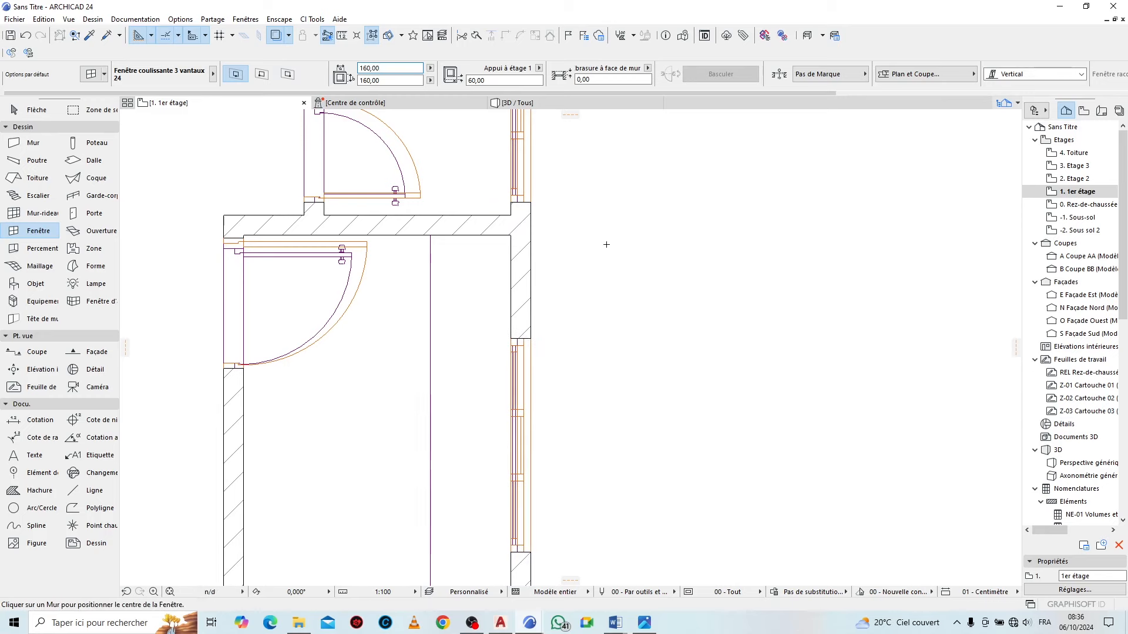
{"action": "scroll", "coordinate": [625, 224], "scroll_direction": "down", "scroll_amount": 4}
{"action": "scroll", "coordinate": [625, 224], "scroll_direction": "down", "scroll_amount": 1}
{"action": "scroll", "coordinate": [611, 338], "scroll_direction": "up", "scroll_amount": 6}
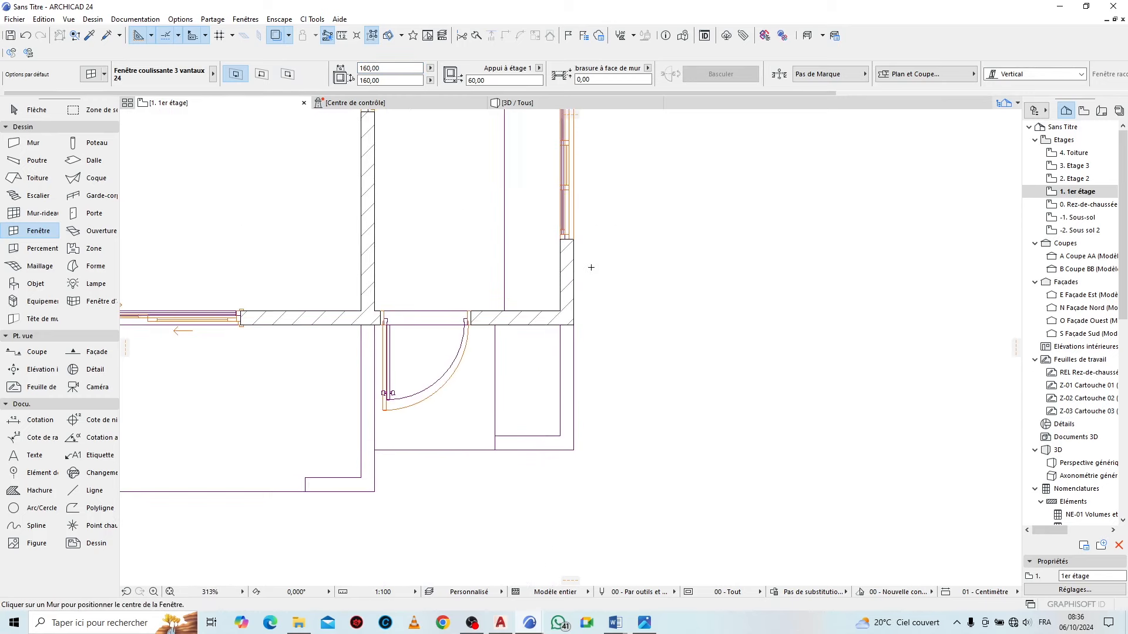
{"action": "key", "text": "Escape"}
Copy the exterior wall's settings and trace the L-shaped 15 cm wall around the outer corner of the small front balcony
{"action": "scroll", "coordinate": [573, 281], "scroll_direction": "up", "scroll_amount": 2}
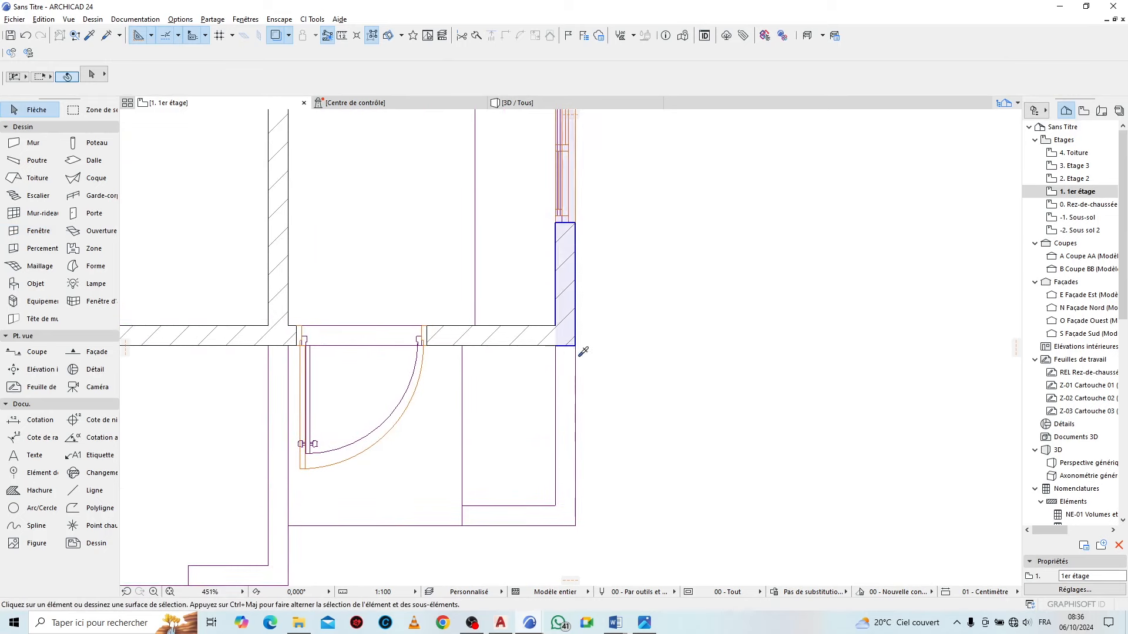
{"action": "left_click", "coordinate": [569, 266], "text": "alt"}
{"action": "left_click", "coordinate": [555, 345]}
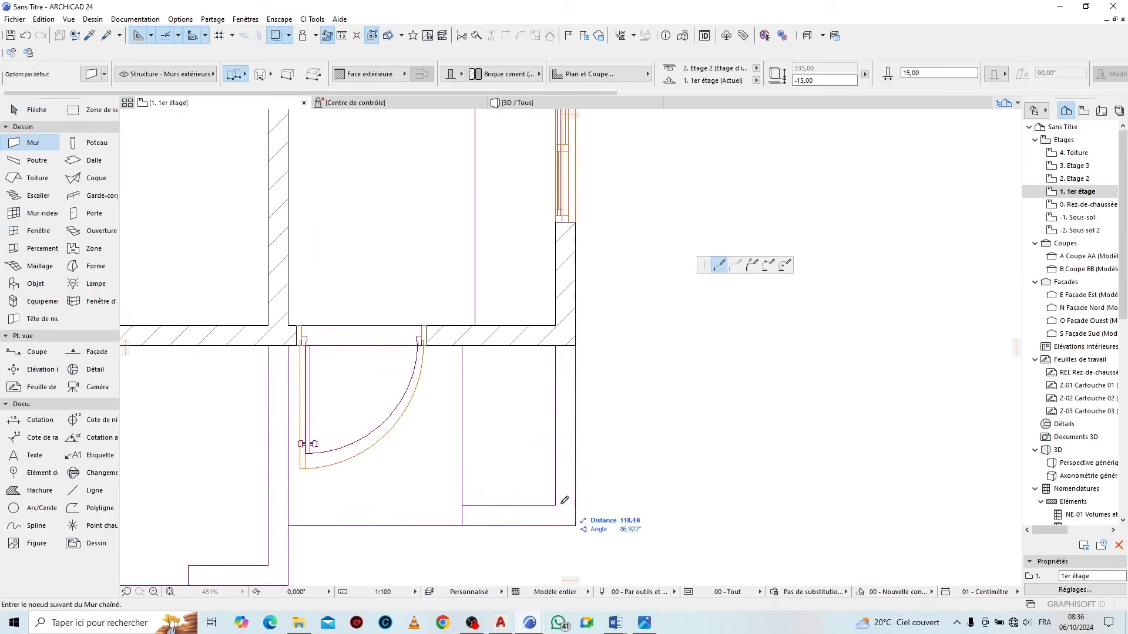
{"action": "left_click", "coordinate": [555, 505]}
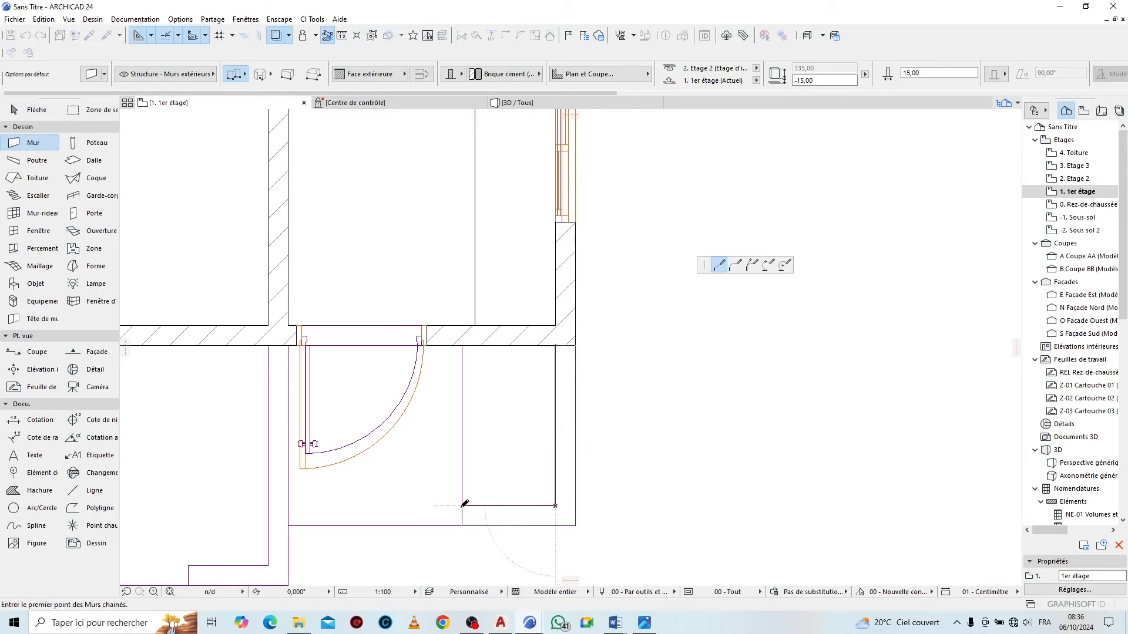
{"action": "double_click", "coordinate": [463, 506]}
Trace the L-shaped 15 cm wall between the small balcony and the large front terrace, ending with its short front return
{"action": "scroll", "coordinate": [742, 300], "scroll_direction": "down", "scroll_amount": 4}
{"action": "scroll", "coordinate": [591, 375], "scroll_direction": "up", "scroll_amount": 4}
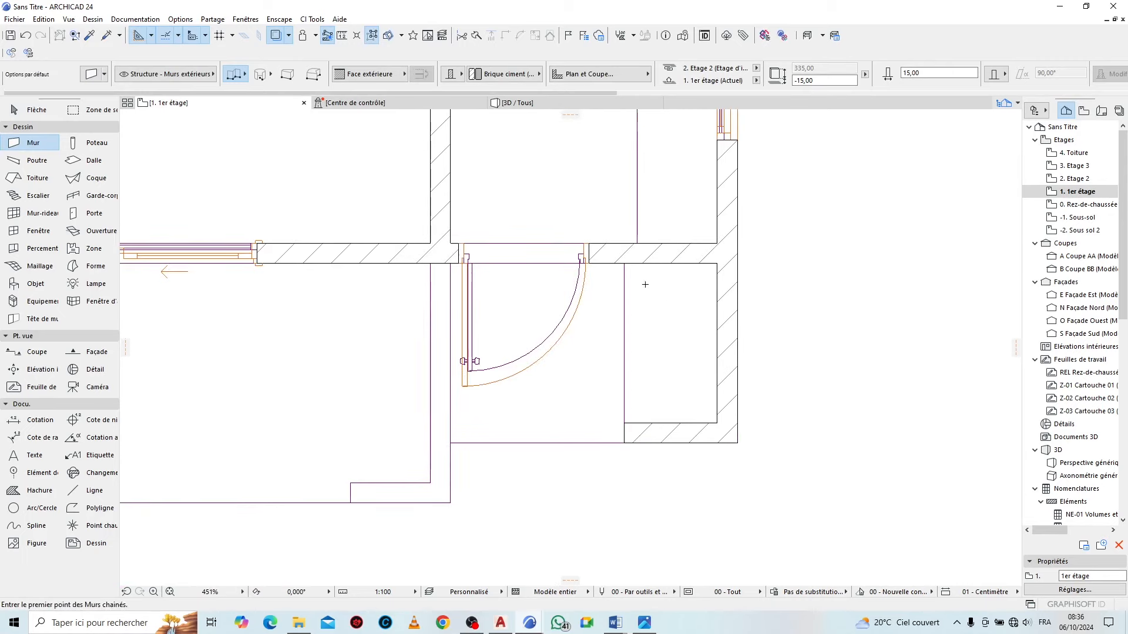
{"action": "scroll", "coordinate": [726, 304], "scroll_direction": "down", "scroll_amount": 4}
{"action": "scroll", "coordinate": [537, 288], "scroll_direction": "up", "scroll_amount": 5}
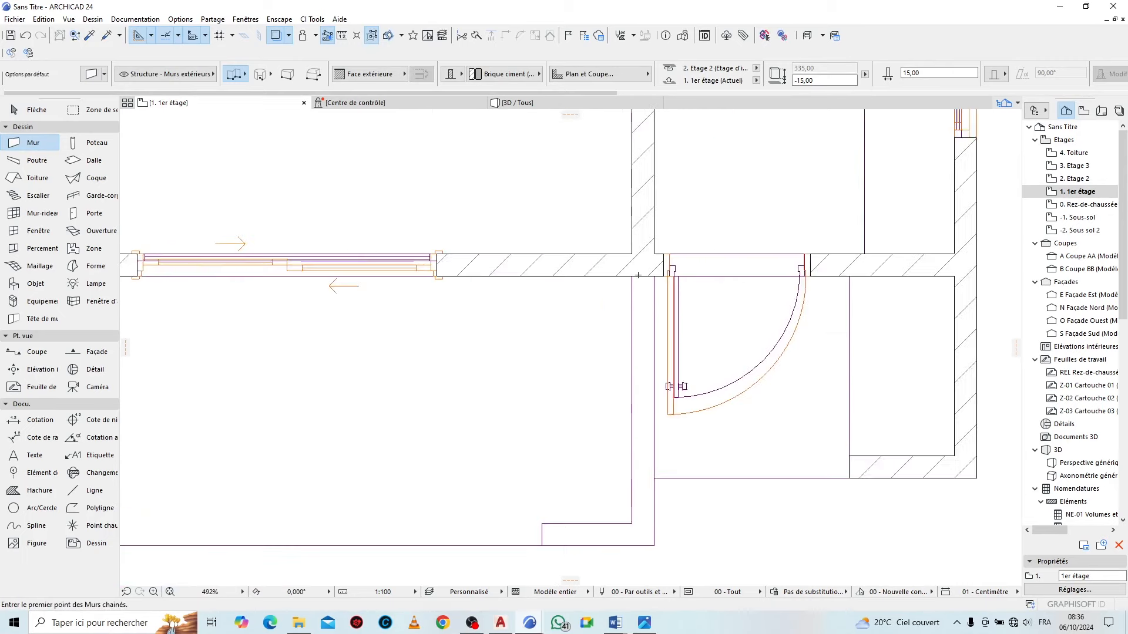
{"action": "left_click", "coordinate": [656, 276]}
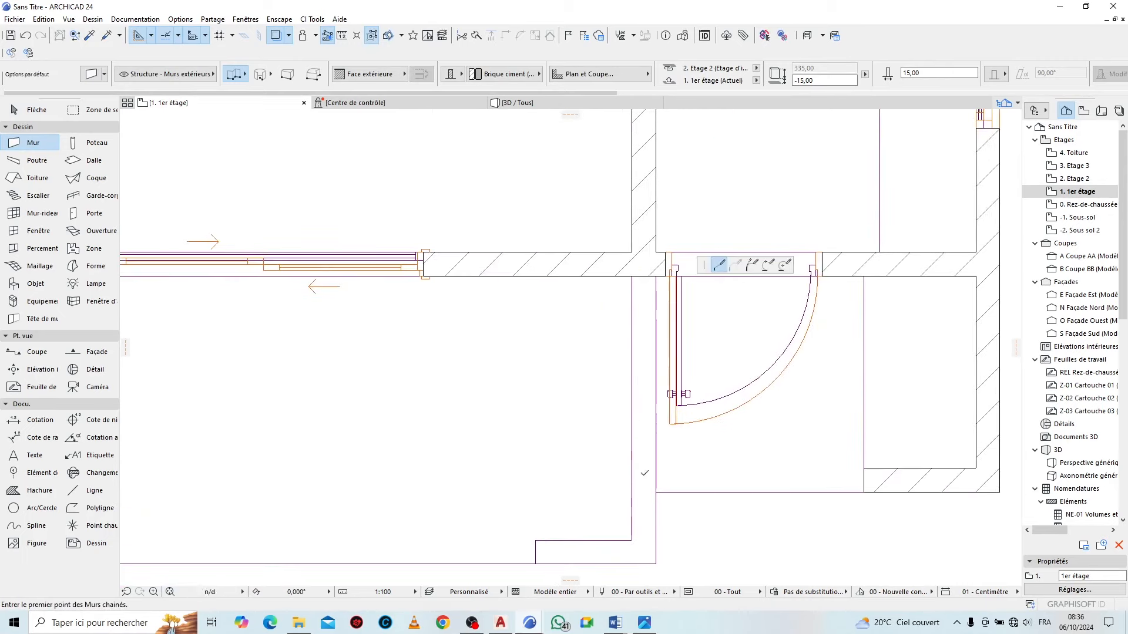
{"action": "left_click", "coordinate": [631, 540]}
{"action": "double_click", "coordinate": [536, 540]}
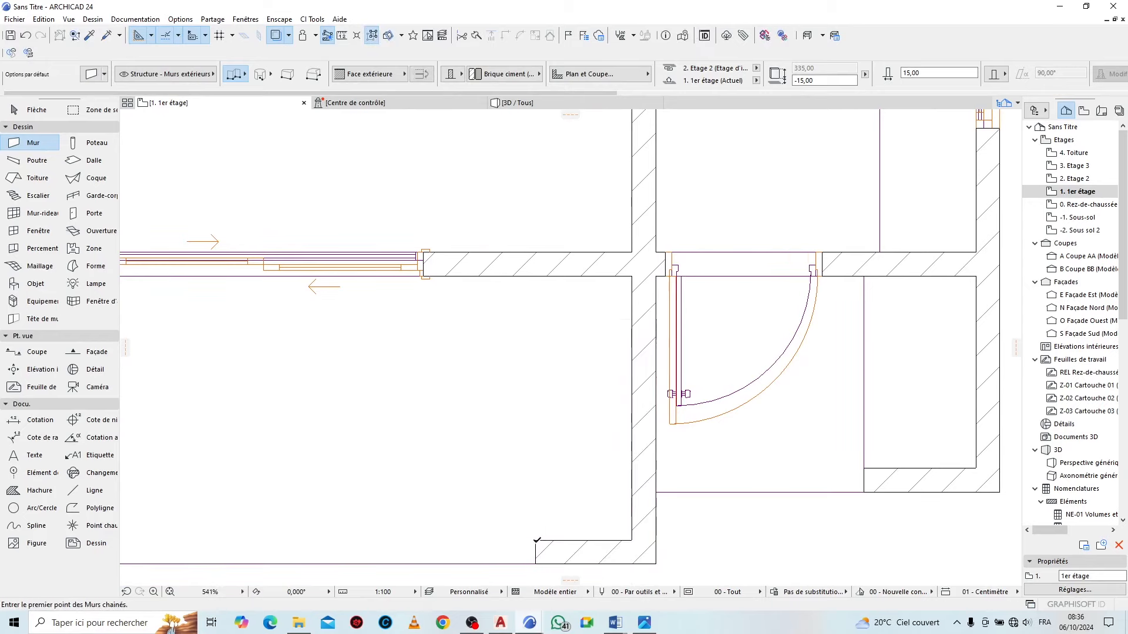
Set the slab defaults to 20 cm thickness with Plâtre - Plaques de plâtre as the bottom surface
{"action": "scroll", "coordinate": [636, 370], "scroll_direction": "down", "scroll_amount": 3}
{"action": "scroll", "coordinate": [636, 370], "scroll_direction": "down", "scroll_amount": 10}
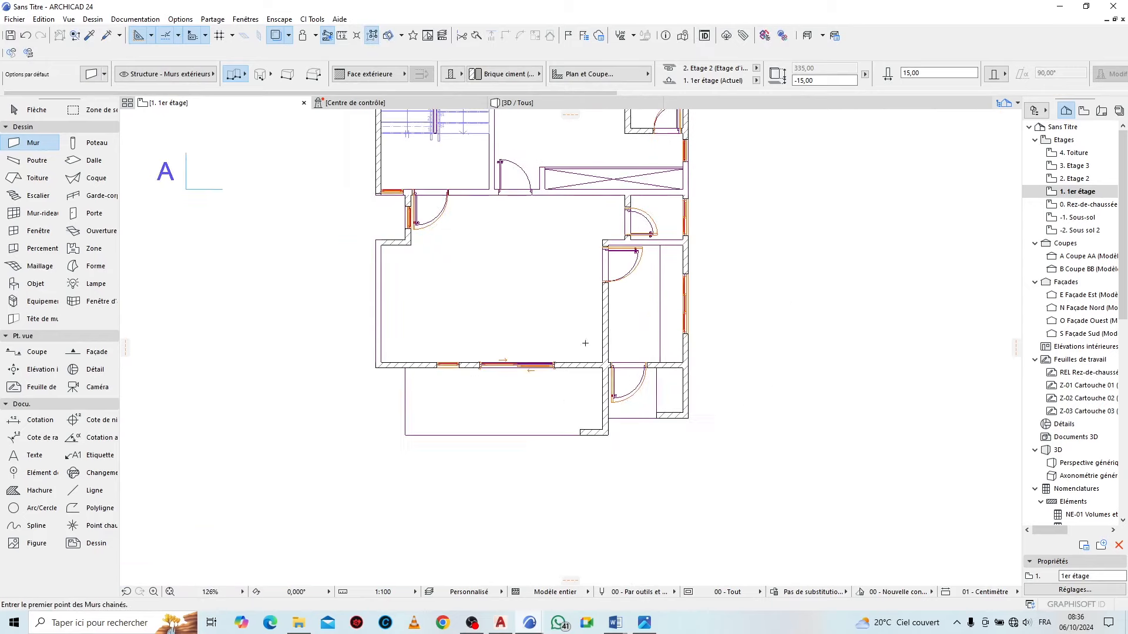
{"action": "scroll", "coordinate": [428, 262], "scroll_direction": "down", "scroll_amount": 2}
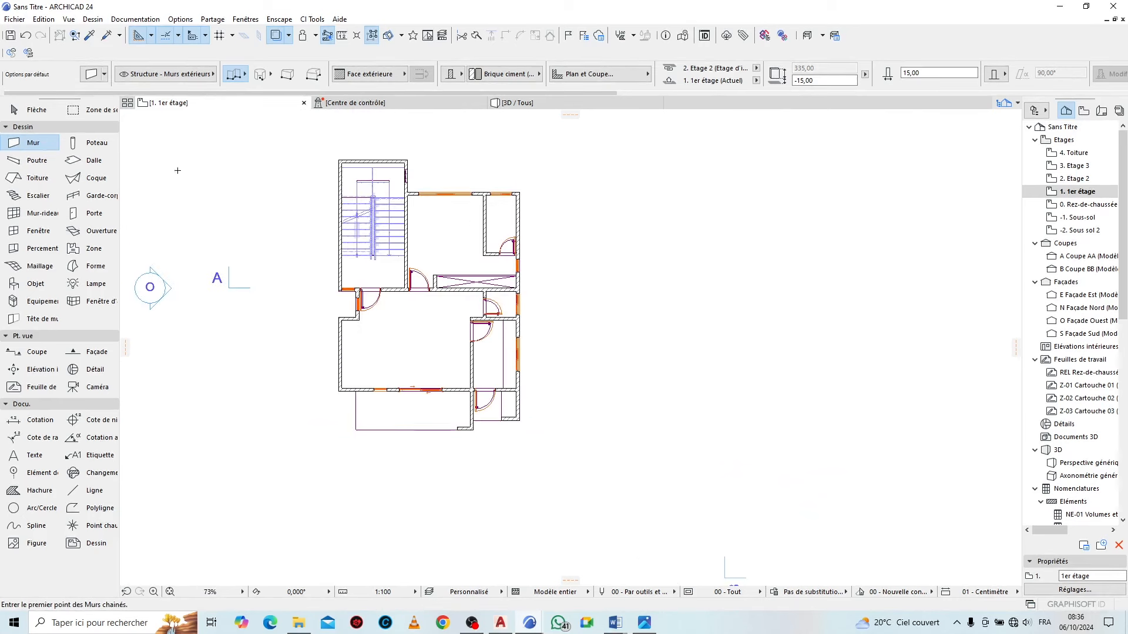
{"action": "left_click", "coordinate": [89, 160]}
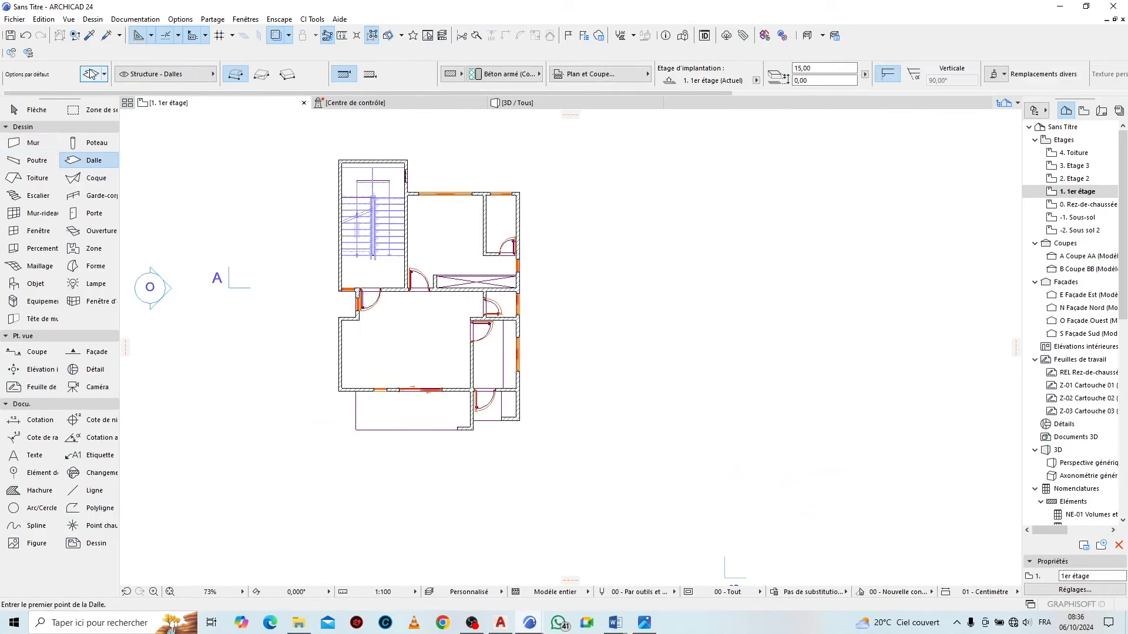
{"action": "key", "text": "ctrl+t"}
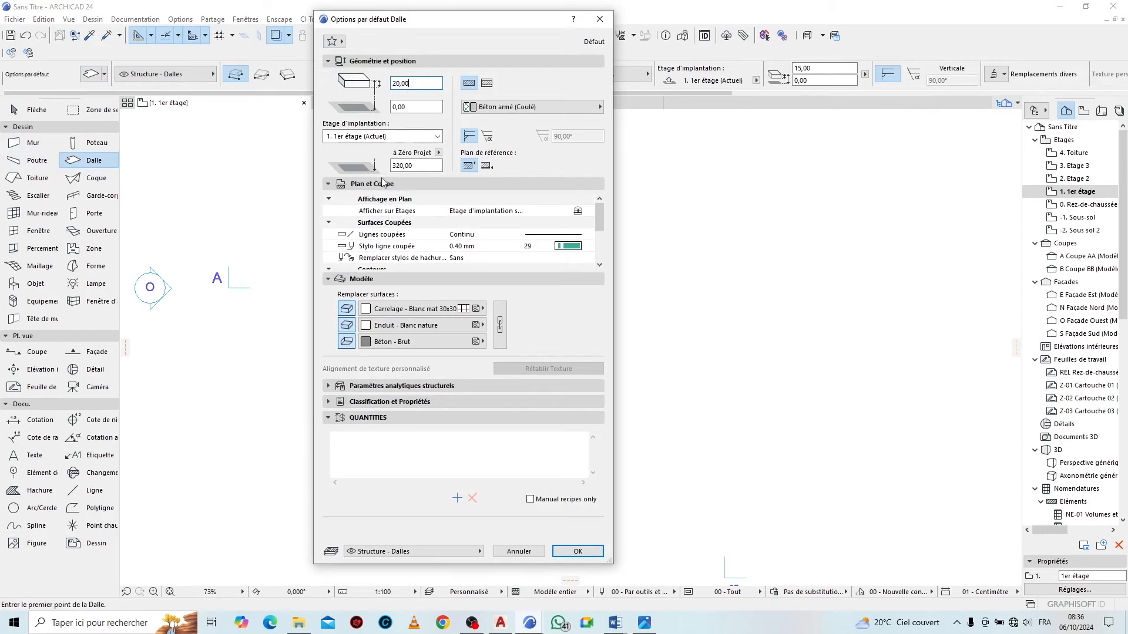
{"action": "left_click", "coordinate": [430, 344]}
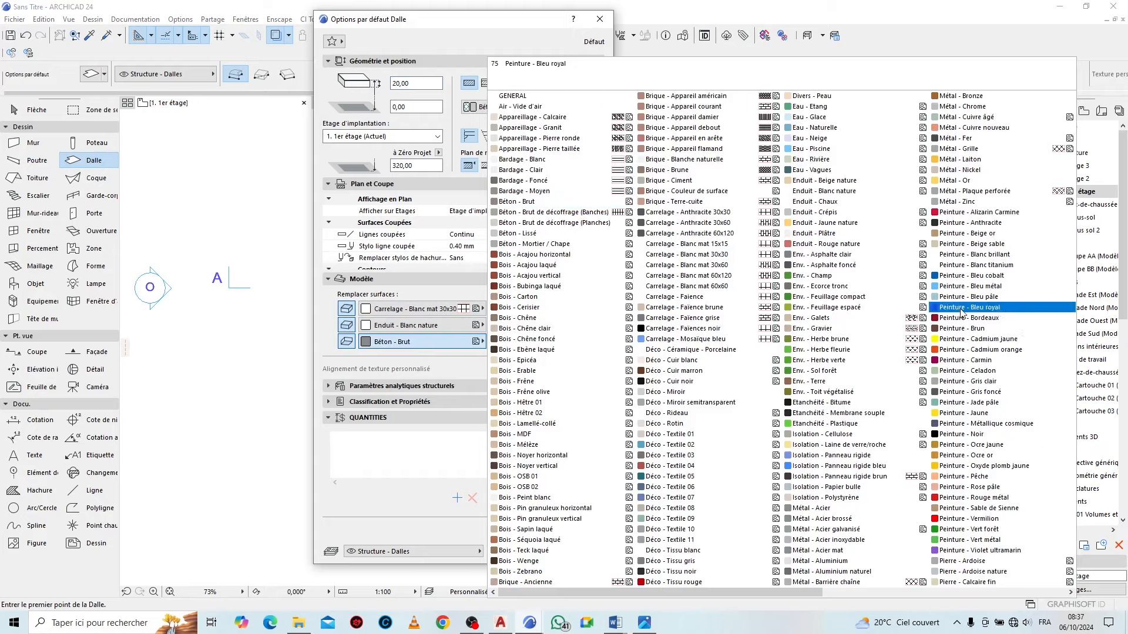
{"action": "scroll", "coordinate": [857, 314], "scroll_direction": "down", "scroll_amount": 3}
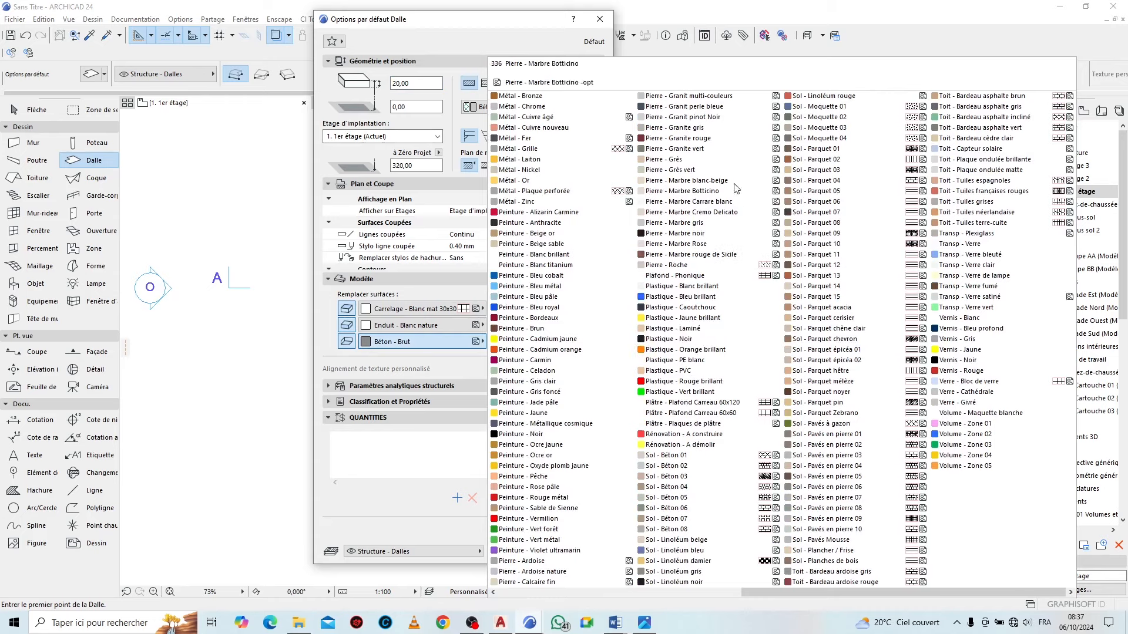
{"action": "left_click", "coordinate": [685, 424]}
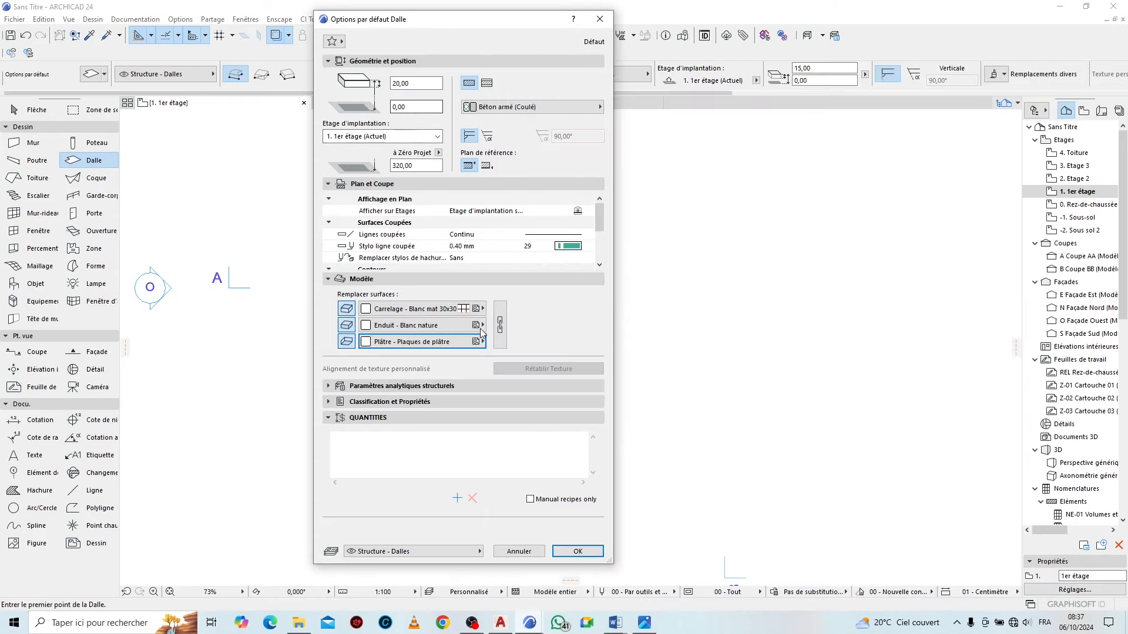
{"action": "left_click", "coordinate": [578, 552]}
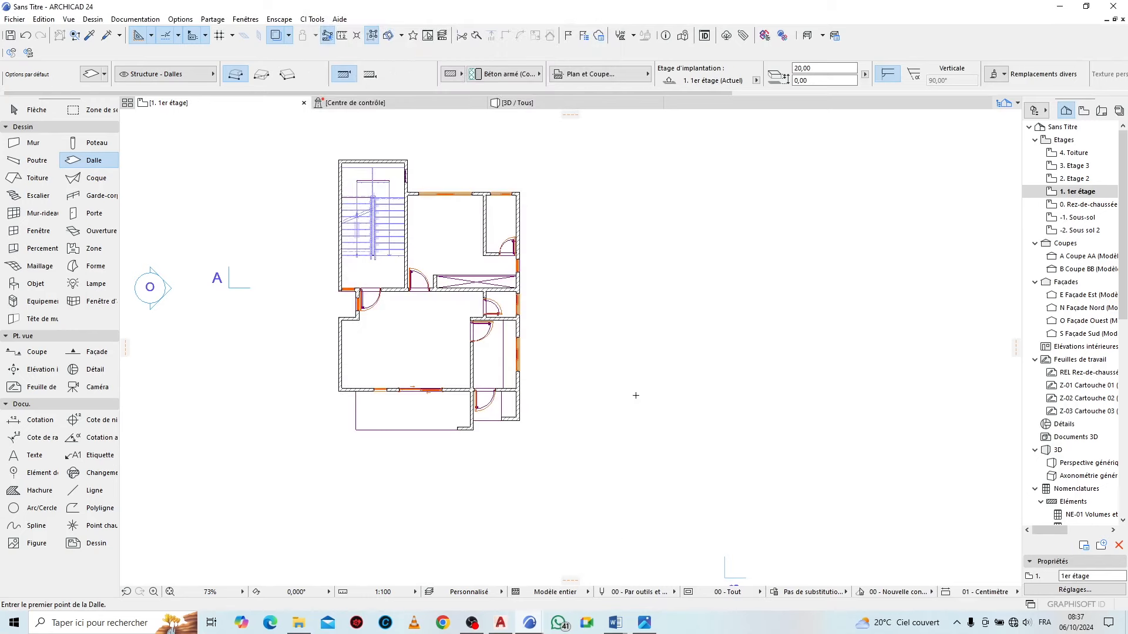
Start the first-floor slab outline at the stairwell's inner rear corner, following the inner faces of the rear and outer side walls
{"action": "scroll", "coordinate": [421, 168], "scroll_direction": "up", "scroll_amount": 8}
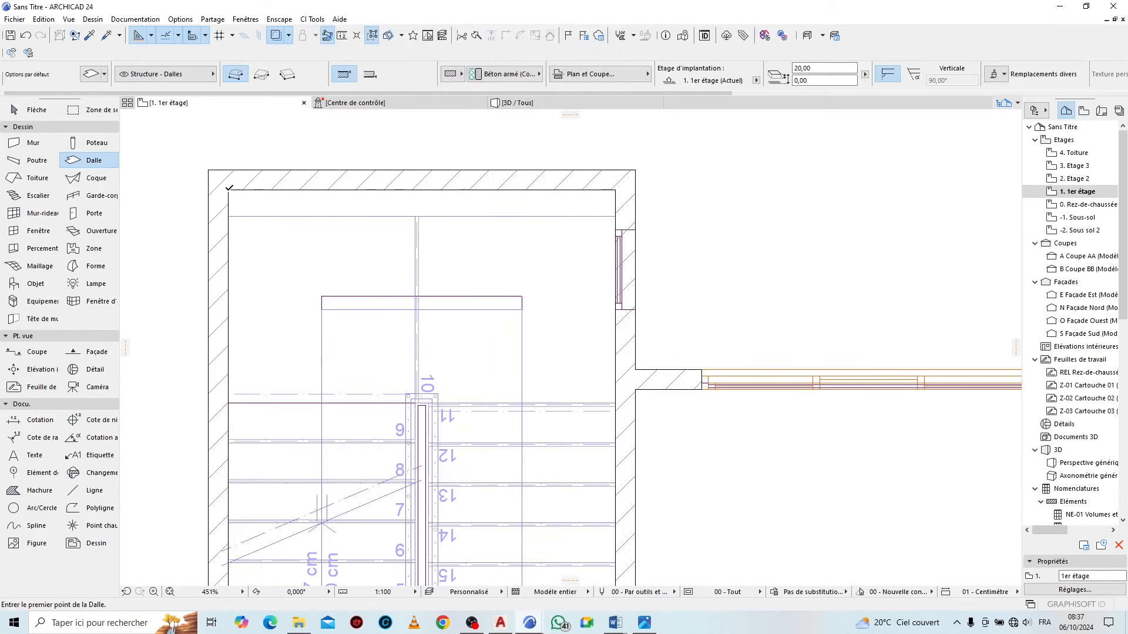
{"action": "left_click", "coordinate": [228, 189]}
{"action": "left_click", "coordinate": [615, 189]}
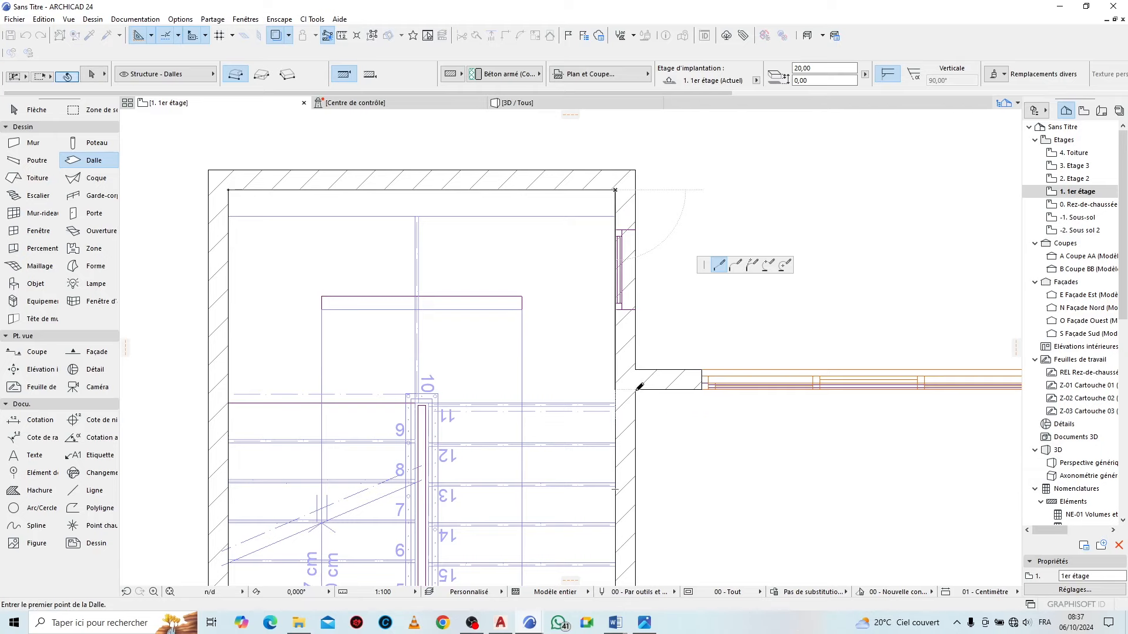
{"action": "left_click", "coordinate": [615, 390]}
{"action": "scroll", "coordinate": [312, 327], "scroll_direction": "down", "scroll_amount": 3}
{"action": "scroll", "coordinate": [708, 345], "scroll_direction": "up", "scroll_amount": 5}
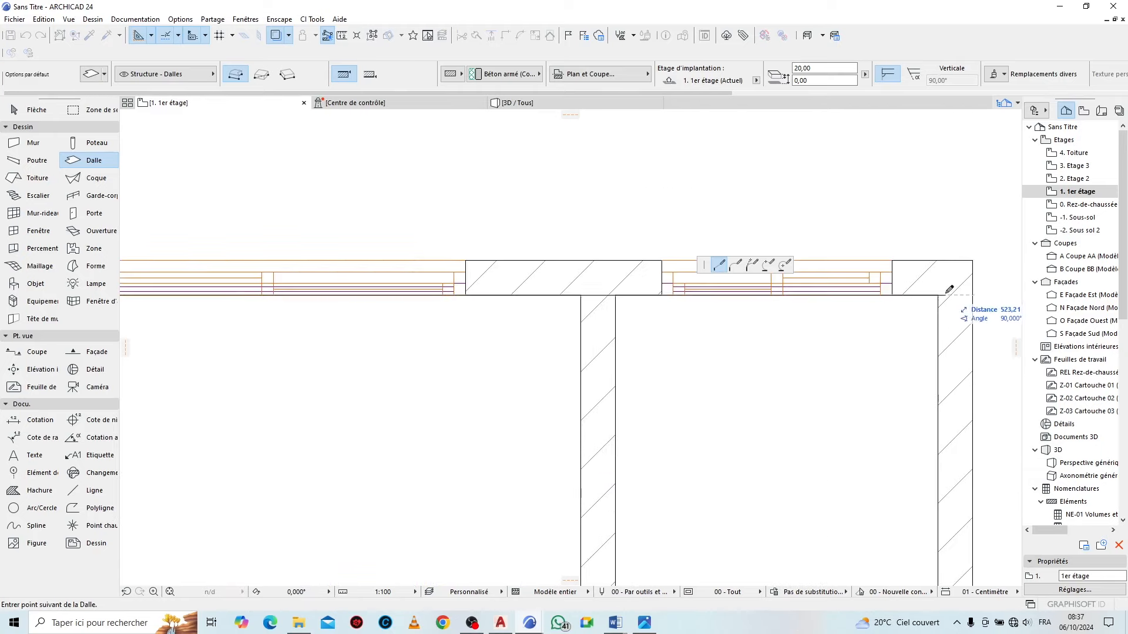
{"action": "scroll", "coordinate": [587, 229], "scroll_direction": "down", "scroll_amount": 6}
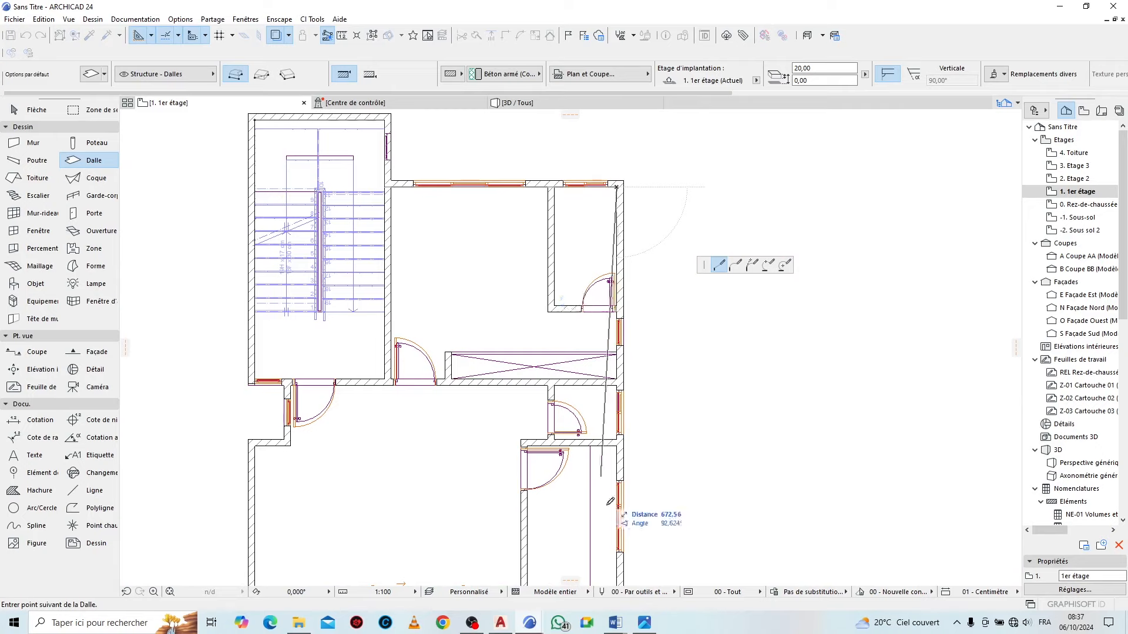
{"action": "scroll", "coordinate": [634, 382], "scroll_direction": "up", "scroll_amount": 5}
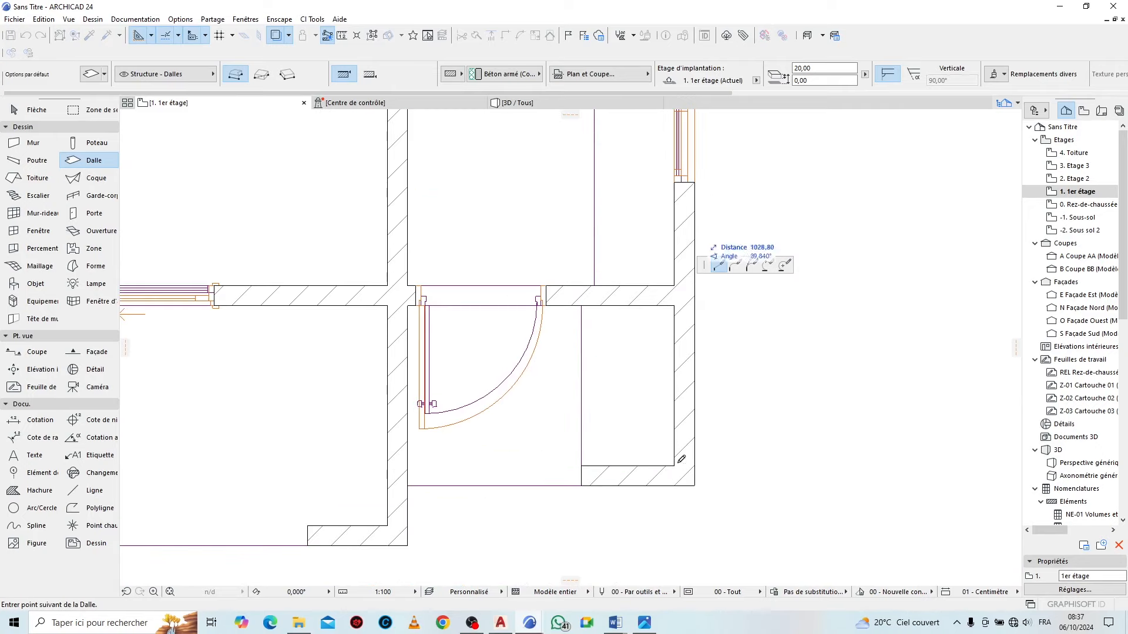
Continue the slab outline around the small balcony's front edge and wall returns, and along the large terrace's 470 cm front edge
{"action": "scroll", "coordinate": [595, 468], "scroll_direction": "up", "scroll_amount": 3}
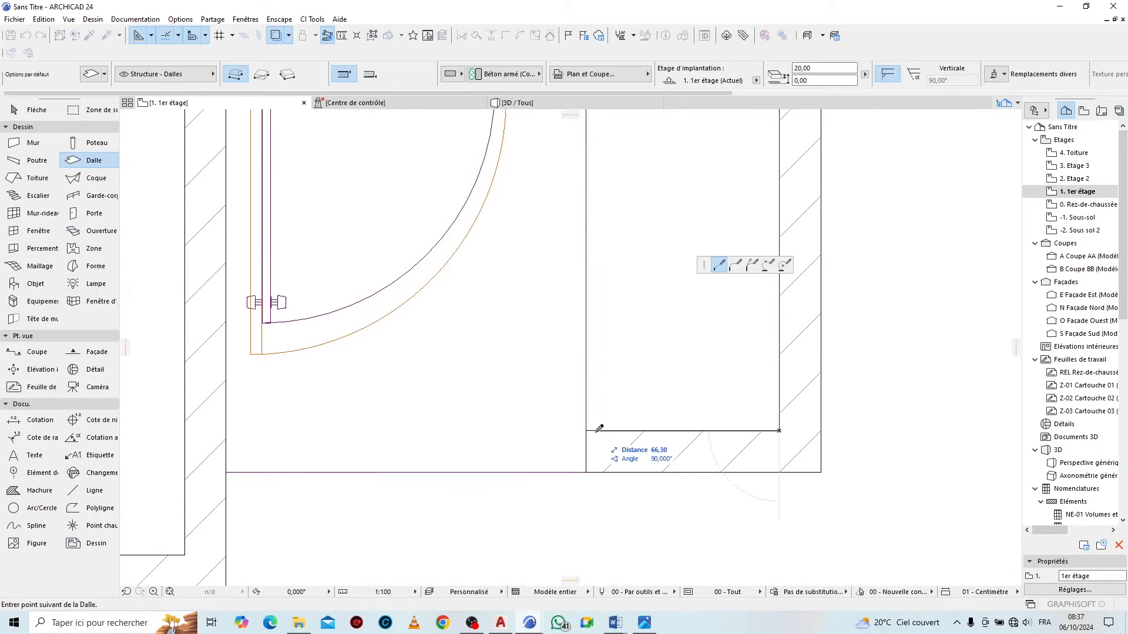
{"action": "scroll", "coordinate": [592, 460], "scroll_direction": "down", "scroll_amount": 3}
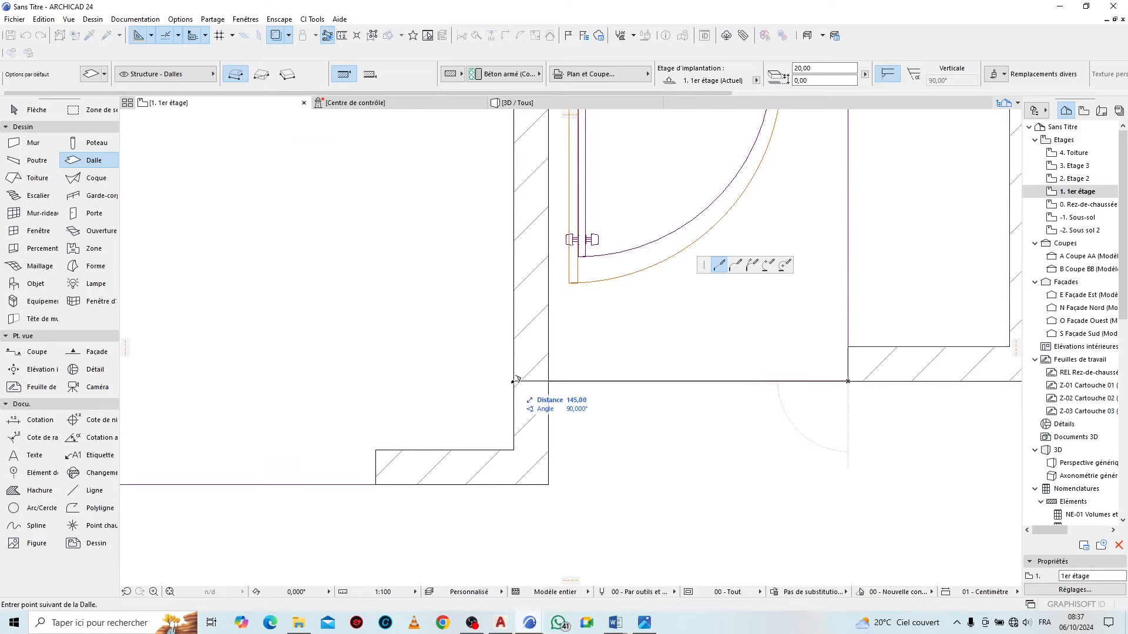
{"action": "left_click", "coordinate": [514, 381]}
{"action": "left_click", "coordinate": [515, 450]}
{"action": "scroll", "coordinate": [772, 353], "scroll_direction": "down", "scroll_amount": 3}
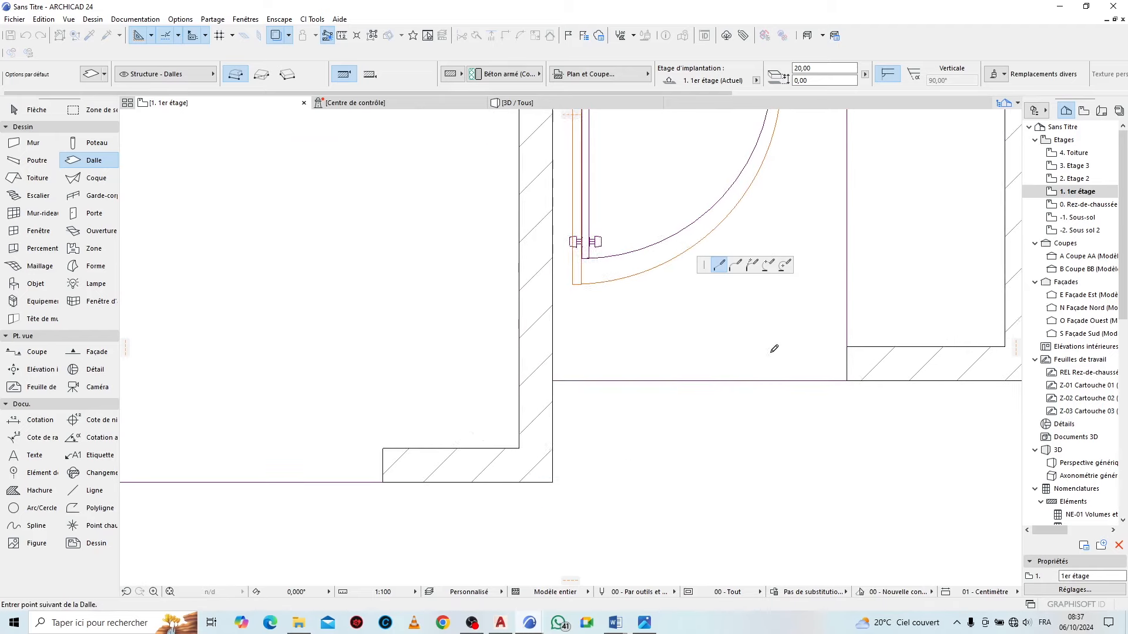
{"action": "scroll", "coordinate": [565, 411], "scroll_direction": "up", "scroll_amount": 5}
{"action": "left_click", "coordinate": [492, 401]}
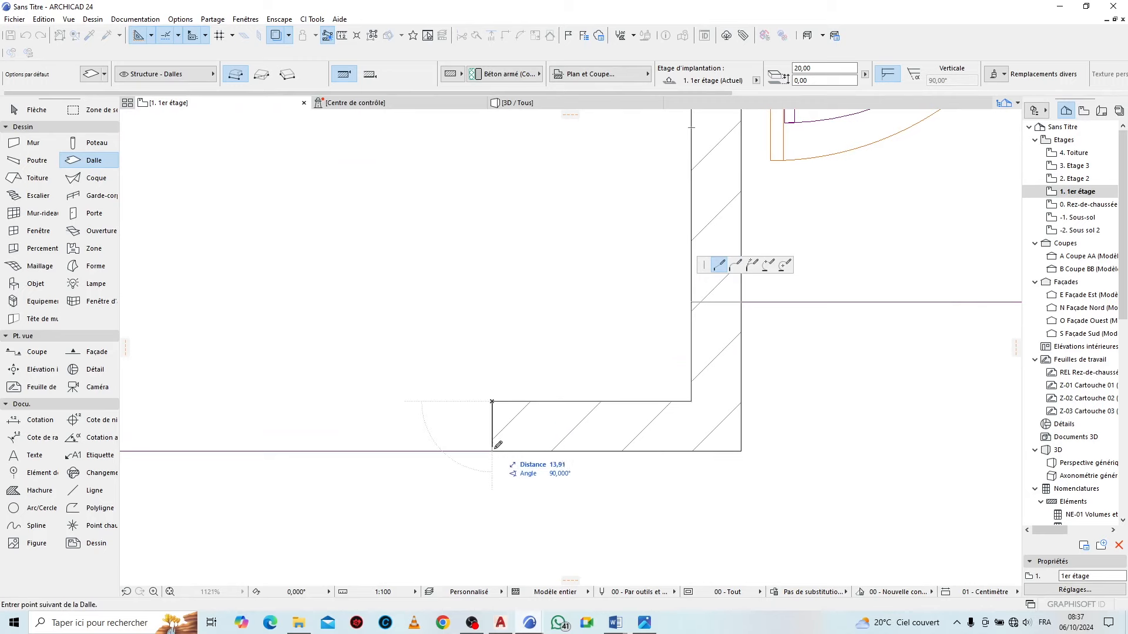
{"action": "scroll", "coordinate": [856, 380], "scroll_direction": "down", "scroll_amount": 4}
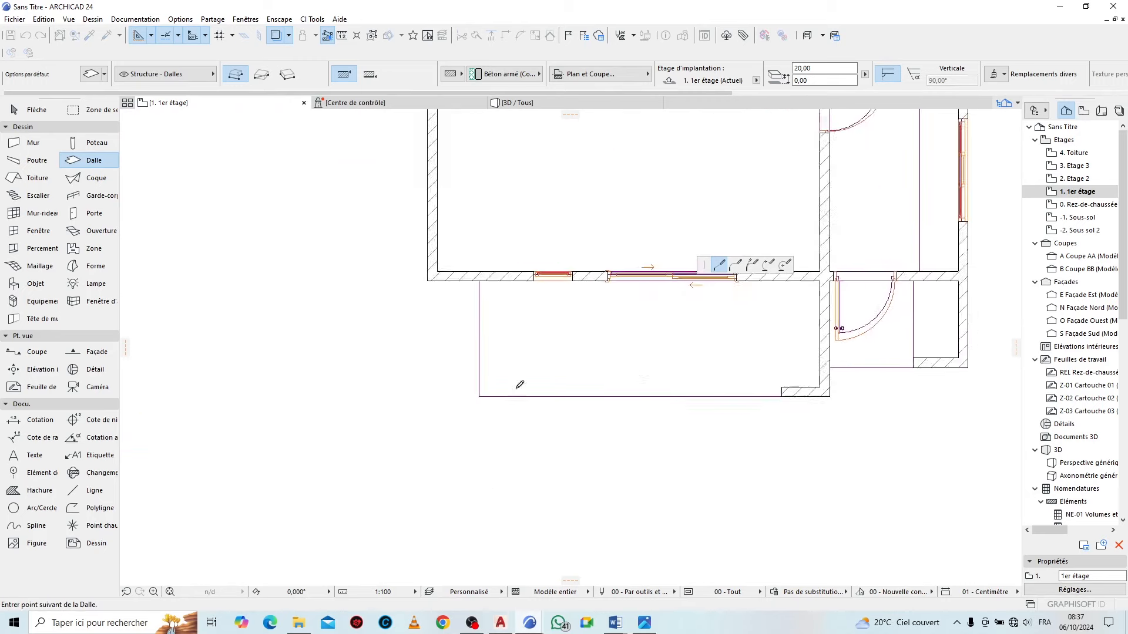
{"action": "scroll", "coordinate": [494, 435], "scroll_direction": "up", "scroll_amount": 5}
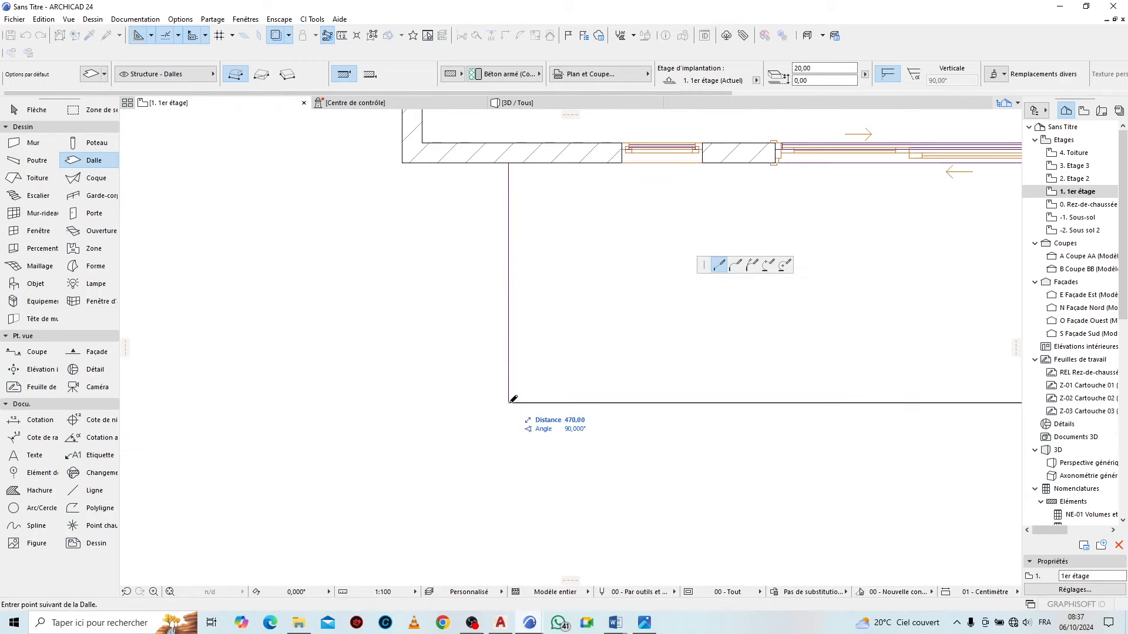
Continue the slab outline up the terrace's open side, along the front wall's inner face and 315 cm along the outer side wall
{"action": "left_click", "coordinate": [508, 143]}
{"action": "left_click", "coordinate": [422, 143]}
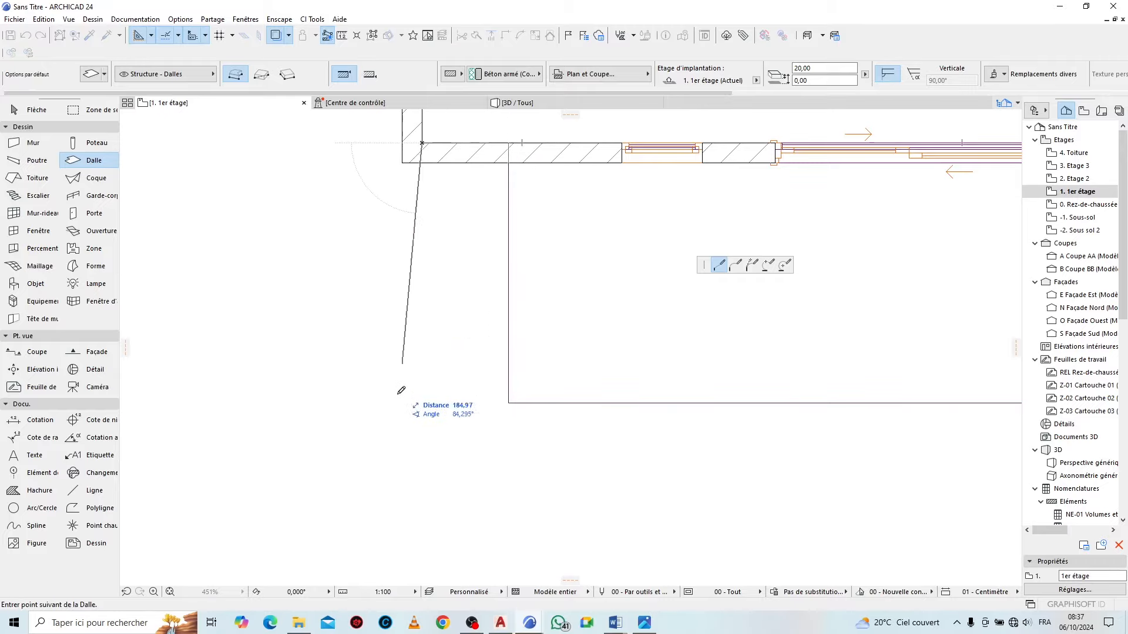
{"action": "scroll", "coordinate": [401, 392], "scroll_direction": "down", "scroll_amount": 6}
{"action": "scroll", "coordinate": [407, 246], "scroll_direction": "up", "scroll_amount": 4}
{"action": "left_click", "coordinate": [401, 219]}
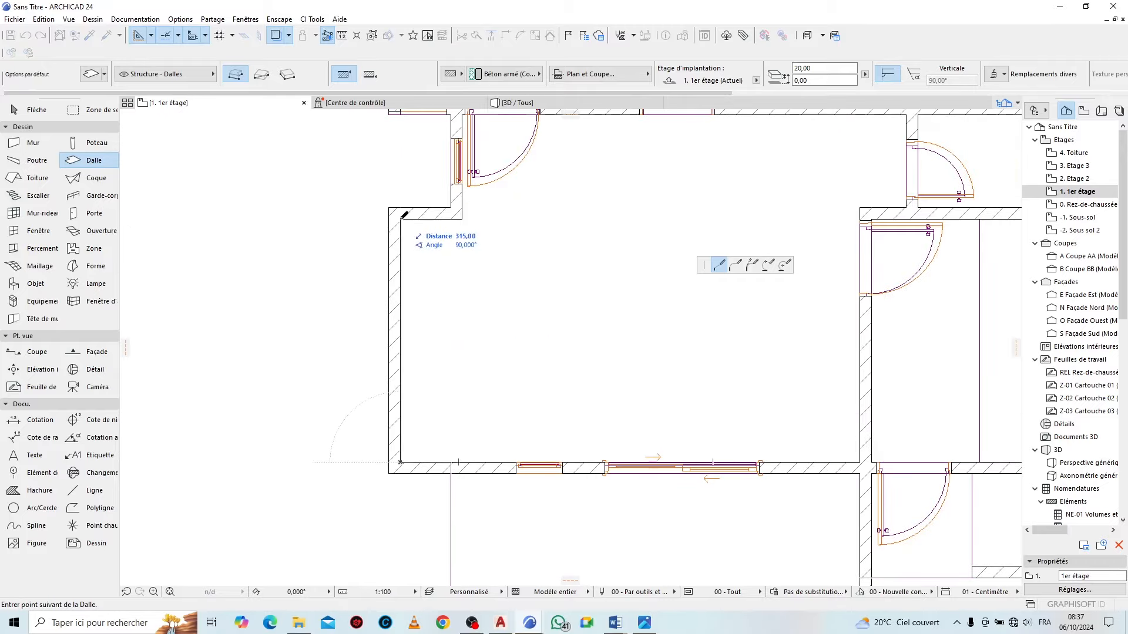
Trace the slab outline around the setback beside the stairwell and close it at the inner rear corner, 580 cm along the stairwell's outer wall
{"action": "scroll", "coordinate": [407, 382], "scroll_direction": "down", "scroll_amount": 4}
{"action": "scroll", "coordinate": [447, 305], "scroll_direction": "up", "scroll_amount": 6}
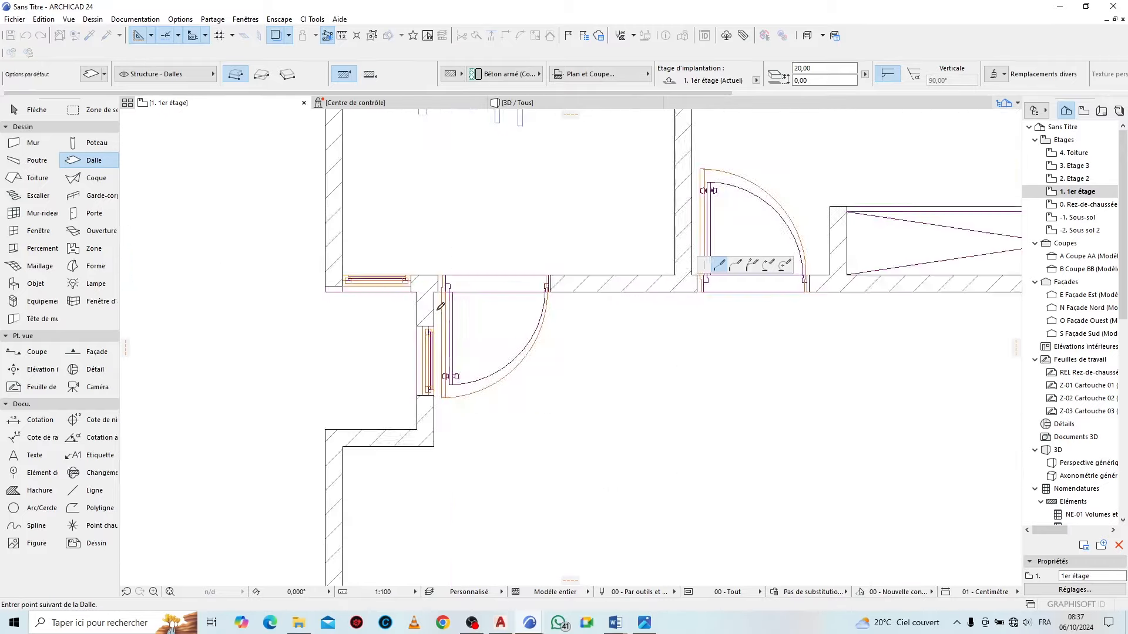
{"action": "left_click", "coordinate": [434, 469]}
{"action": "scroll", "coordinate": [330, 264], "scroll_direction": "up", "scroll_amount": 4}
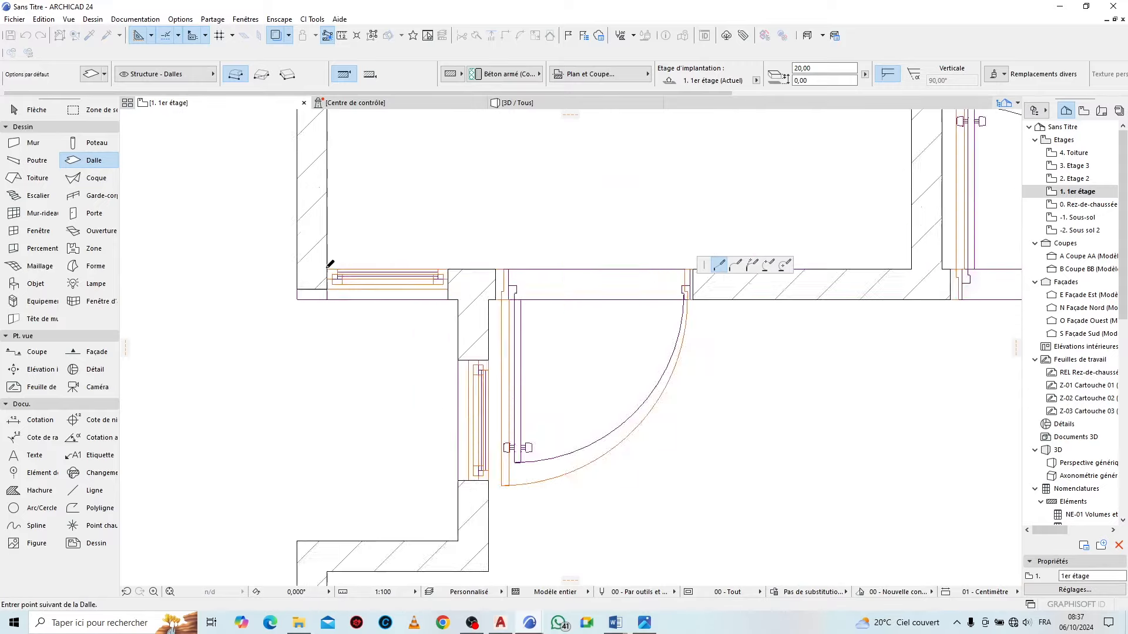
{"action": "left_click", "coordinate": [327, 270]}
{"action": "scroll", "coordinate": [331, 405], "scroll_direction": "down", "scroll_amount": 5}
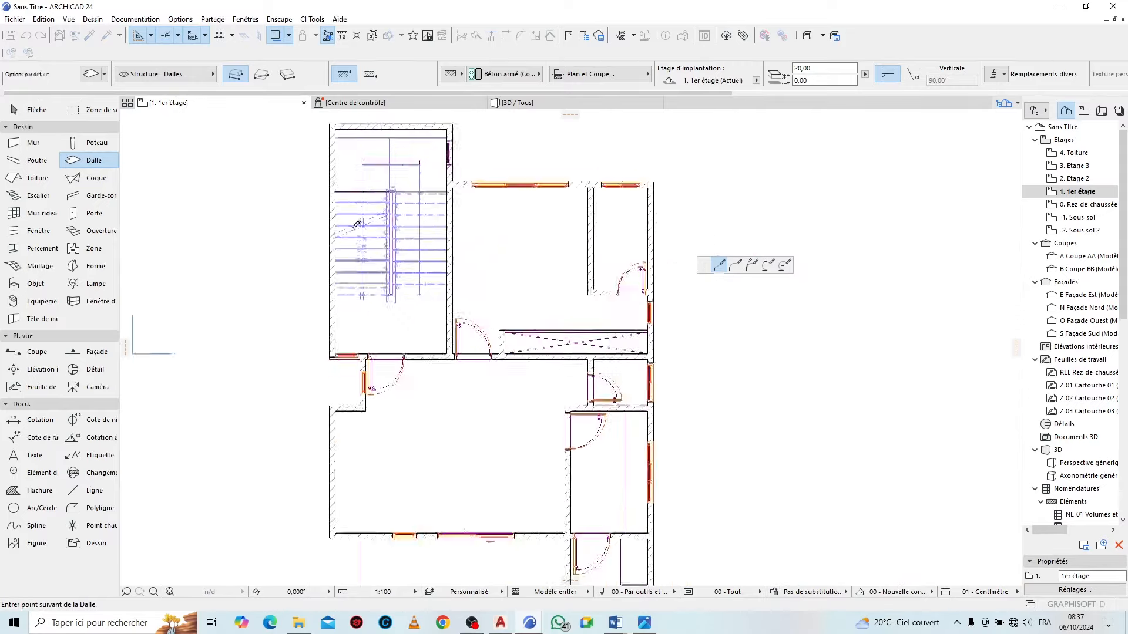
{"action": "scroll", "coordinate": [305, 129], "scroll_direction": "up", "scroll_amount": 5}
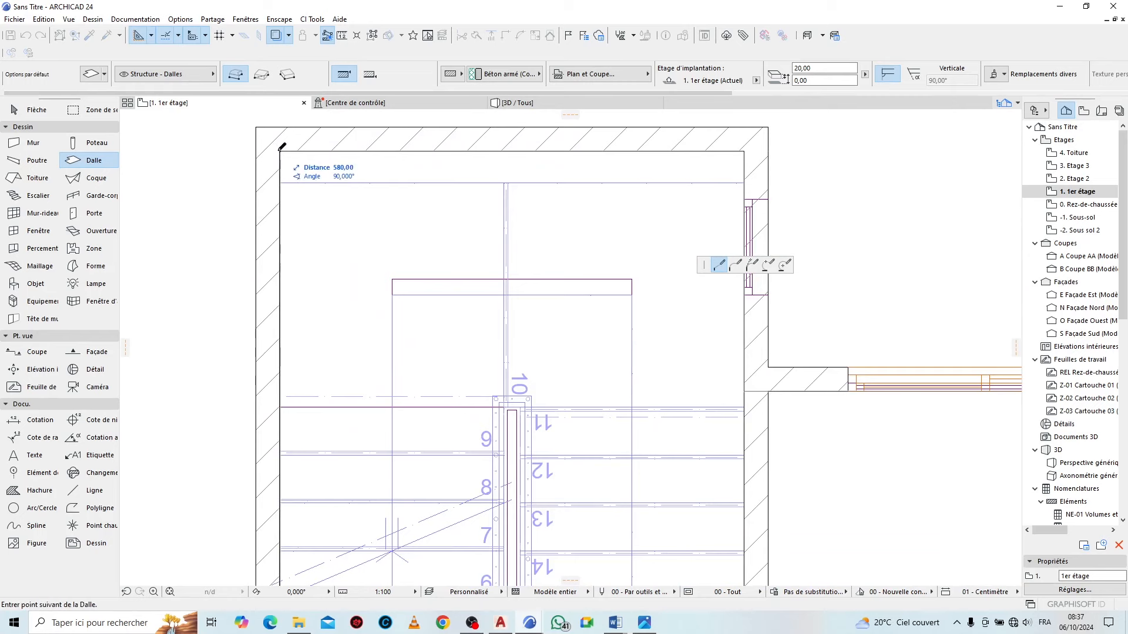
{"action": "left_click", "coordinate": [280, 151]}
{"action": "key", "text": "Escape"}
{"action": "left_click", "coordinate": [387, 199]}
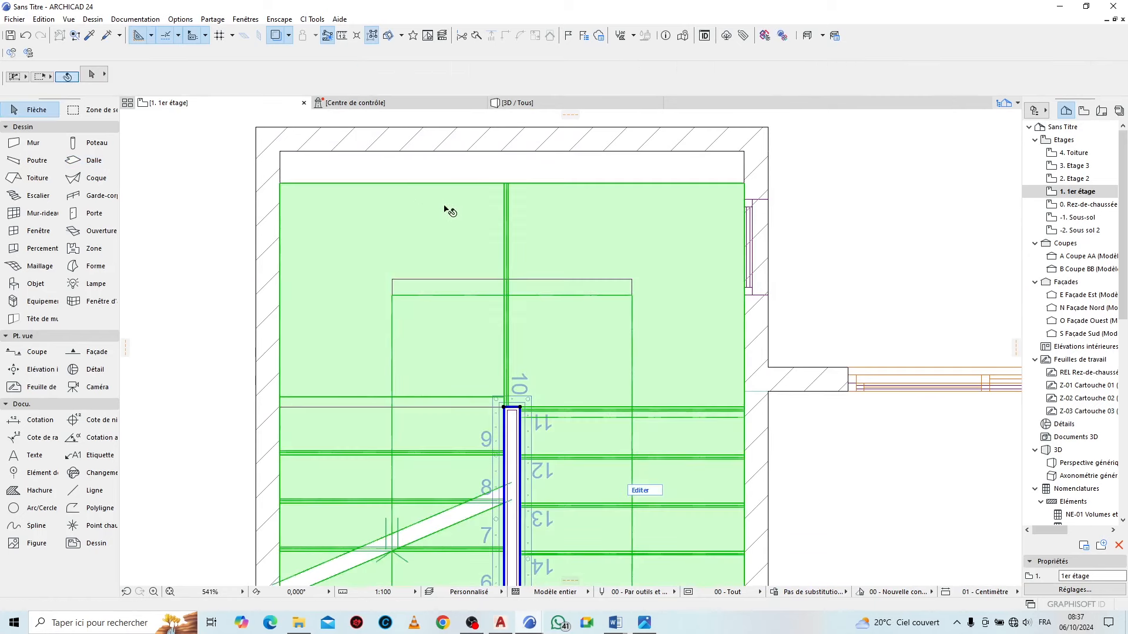
Try to extend the upper stair's landing edge 20 cm to the stairwell's rear wall in the 3D view
{"action": "left_click", "coordinate": [512, 103]}
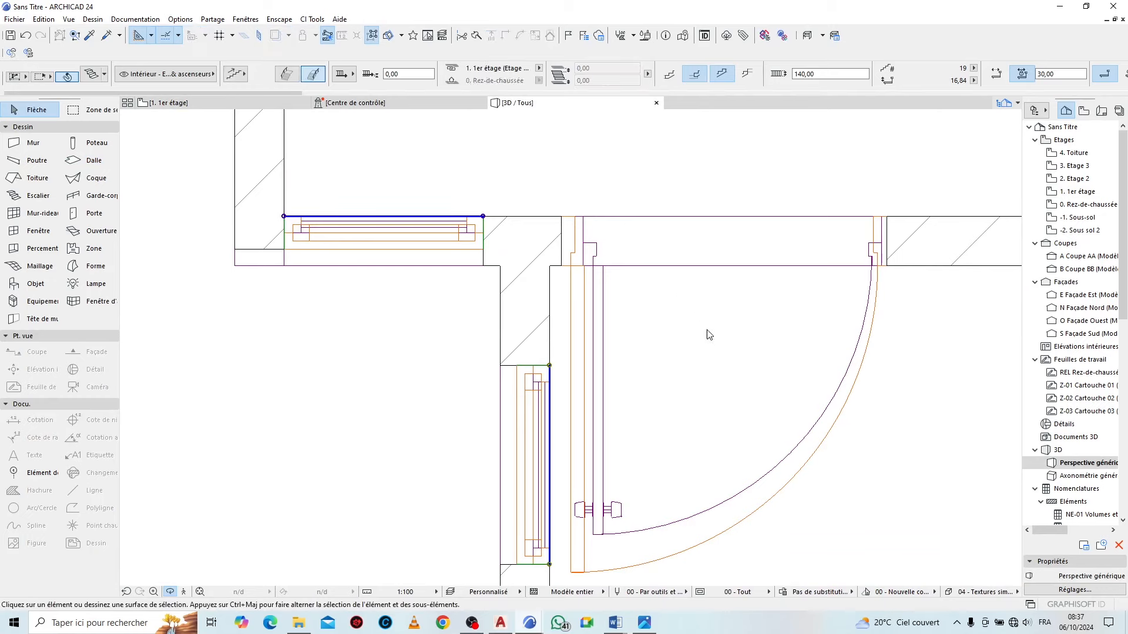
{"action": "scroll", "coordinate": [483, 411], "scroll_direction": "down", "scroll_amount": 3}
{"action": "scroll", "coordinate": [790, 194], "scroll_direction": "up", "scroll_amount": 4}
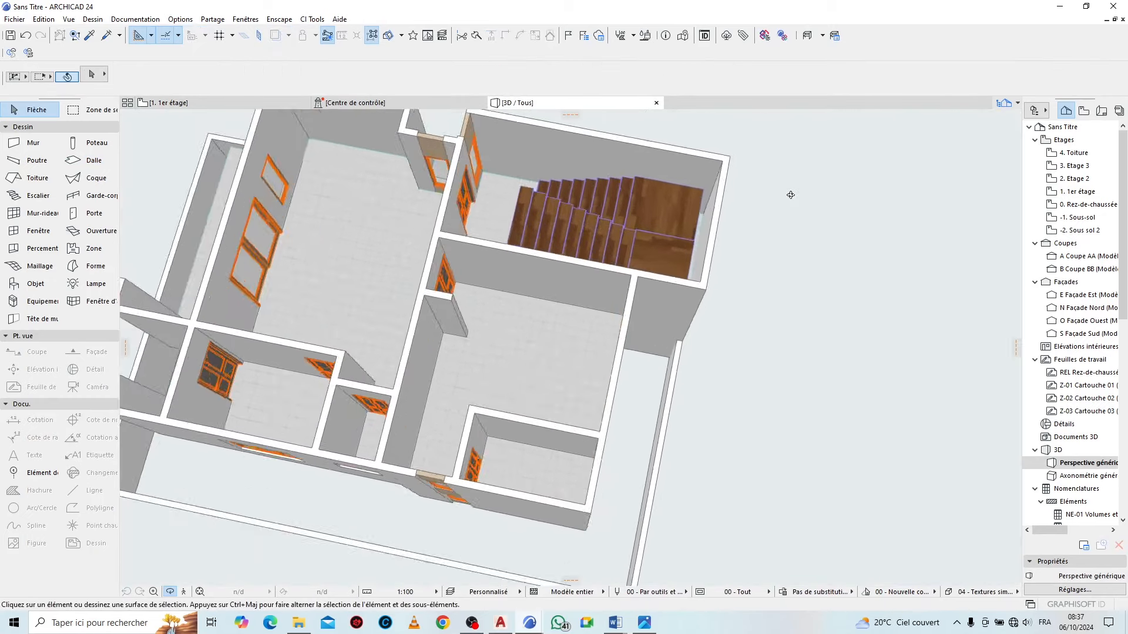
{"action": "scroll", "coordinate": [683, 236], "scroll_direction": "up", "scroll_amount": 5}
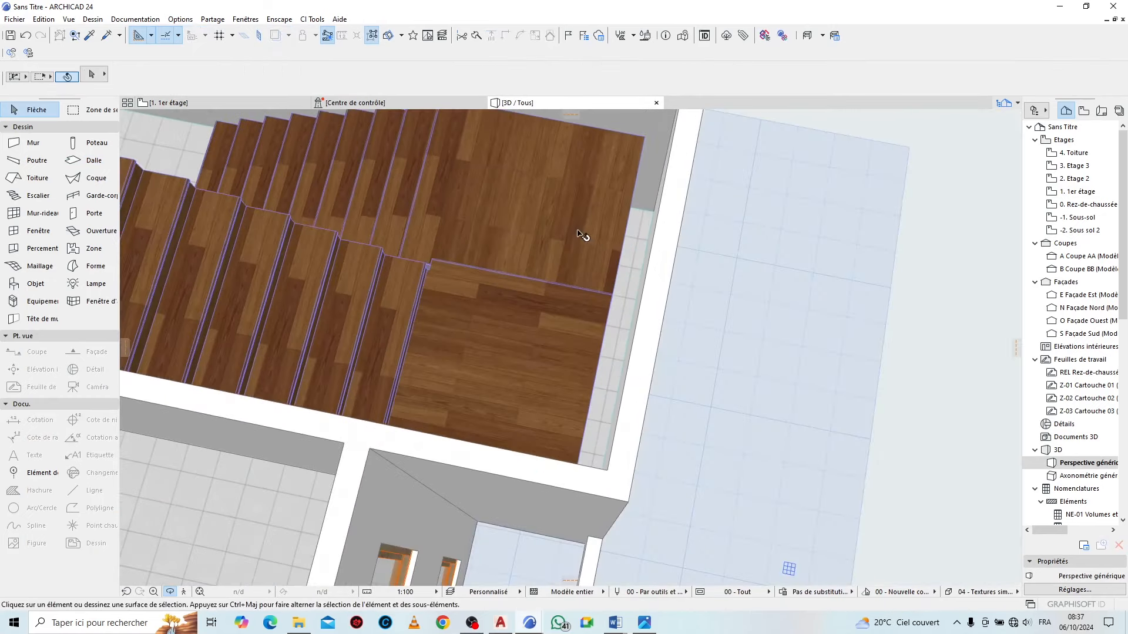
{"action": "left_click", "coordinate": [583, 235]}
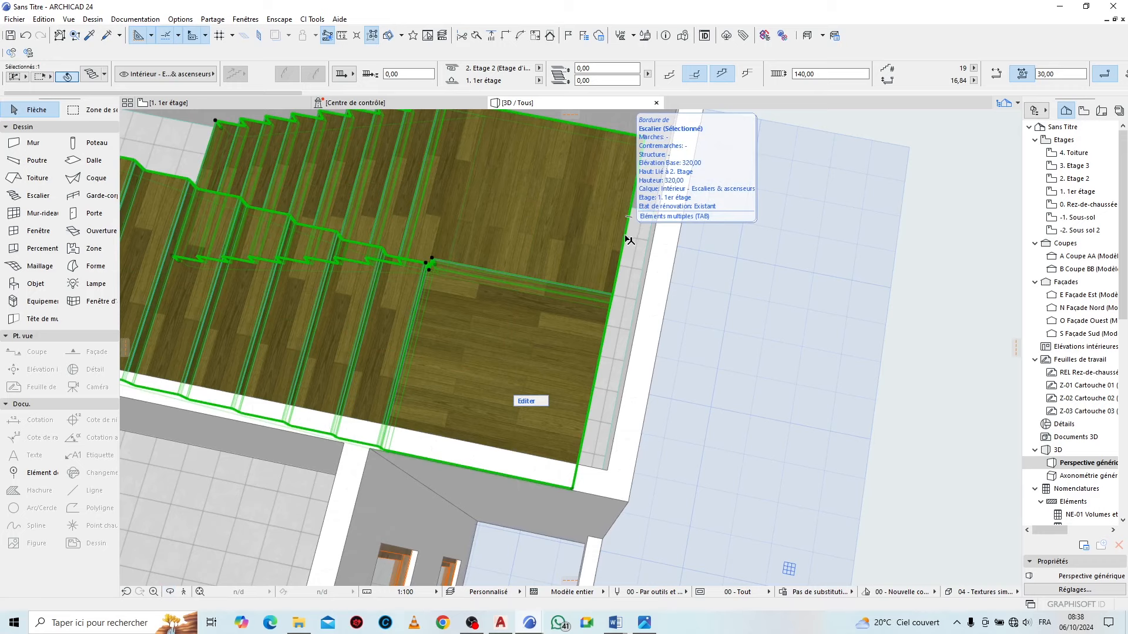
{"action": "left_click", "coordinate": [626, 238]}
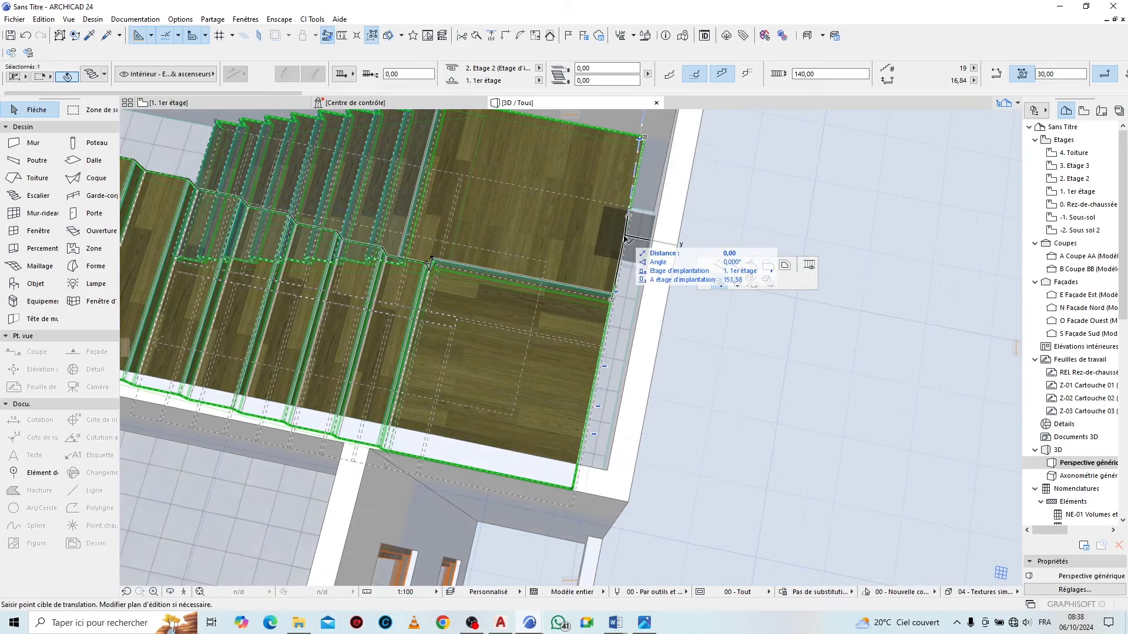
{"action": "left_click", "coordinate": [768, 267]}
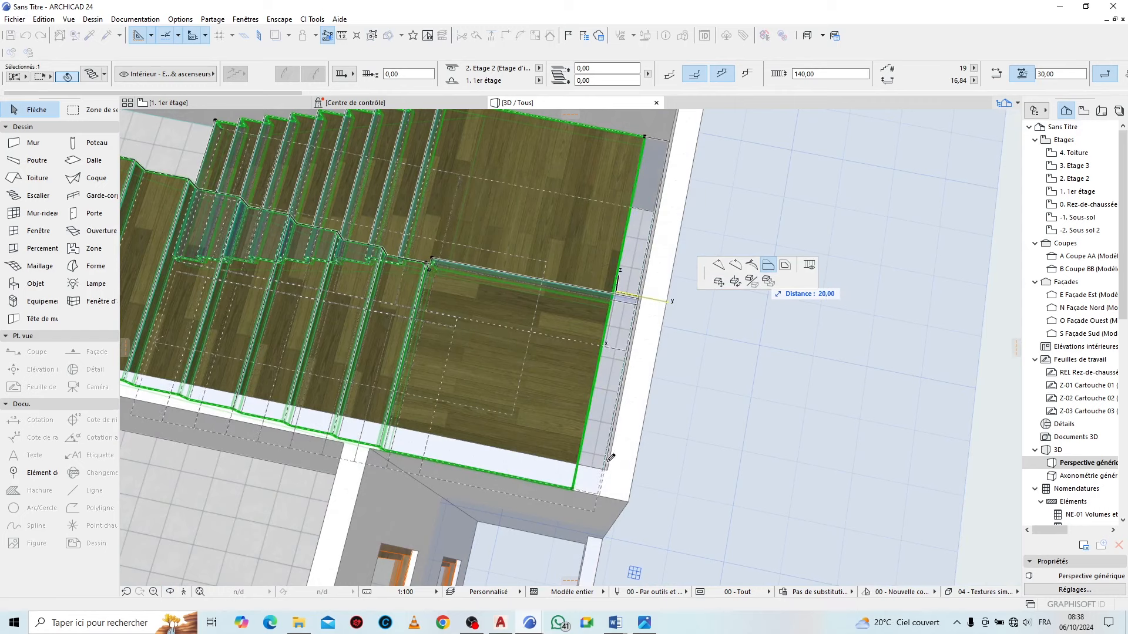
{"action": "left_click", "coordinate": [611, 468]}
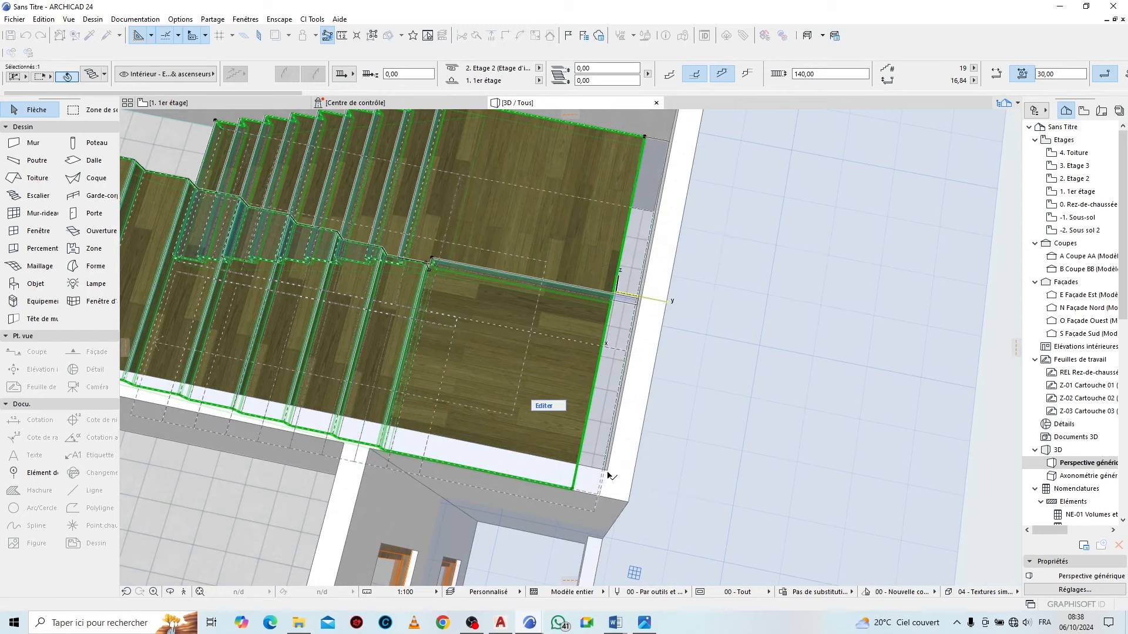
{"action": "left_click", "coordinate": [689, 401]}
{"action": "scroll", "coordinate": [657, 379], "scroll_direction": "down", "scroll_amount": 3}
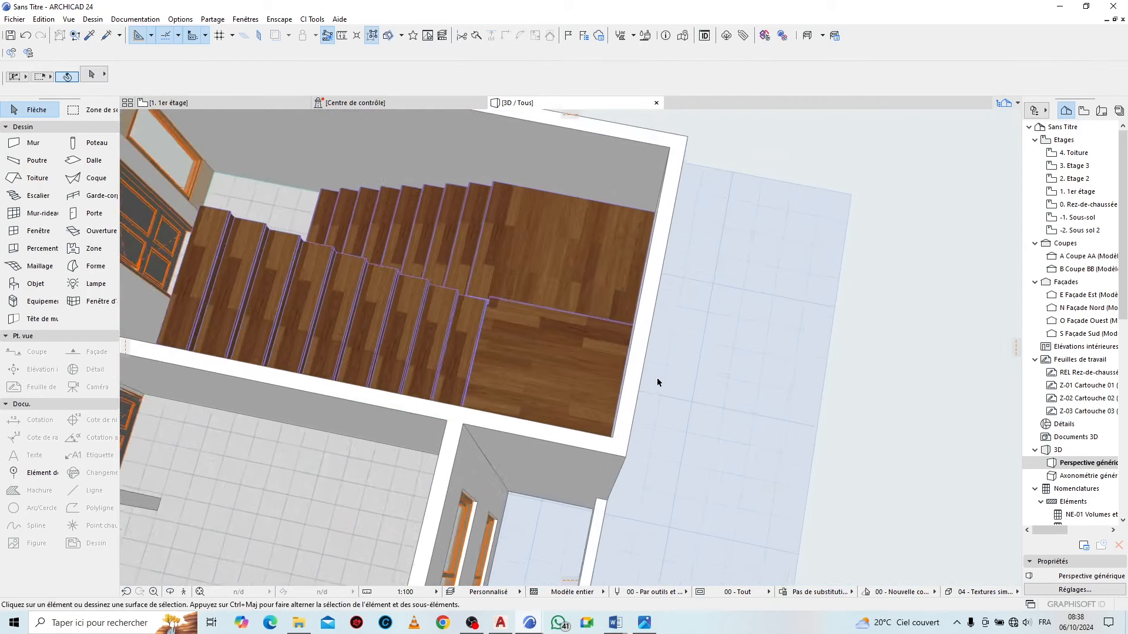
{"action": "scroll", "coordinate": [657, 380], "scroll_direction": "down", "scroll_amount": 3}
{"action": "scroll", "coordinate": [662, 421], "scroll_direction": "up", "scroll_amount": 5}
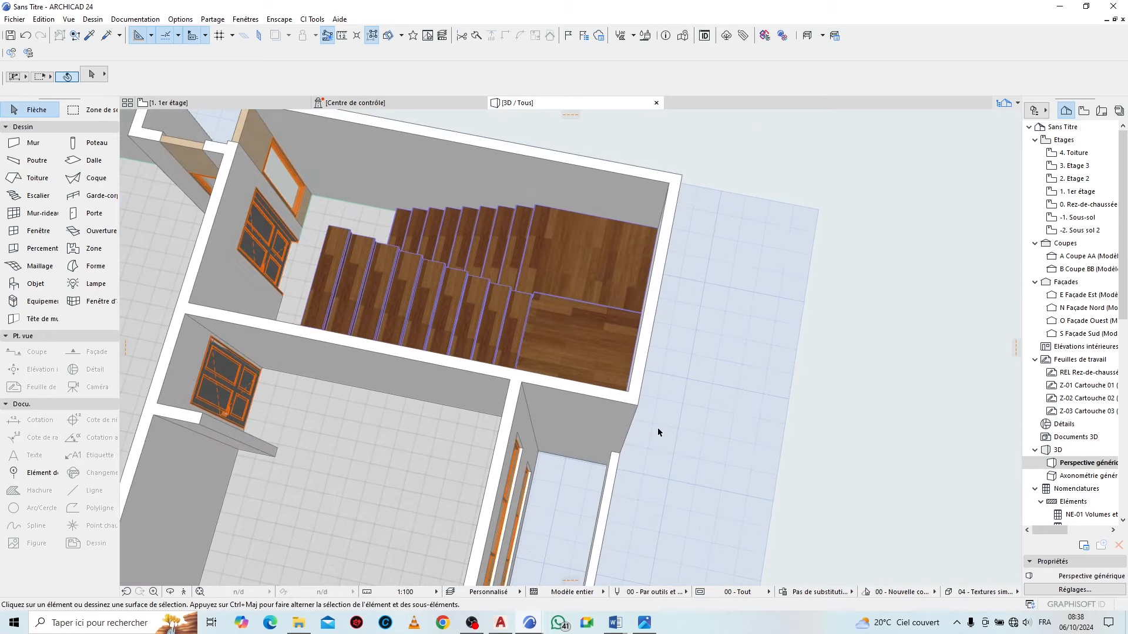
{"action": "key", "text": "ctrl+z"}
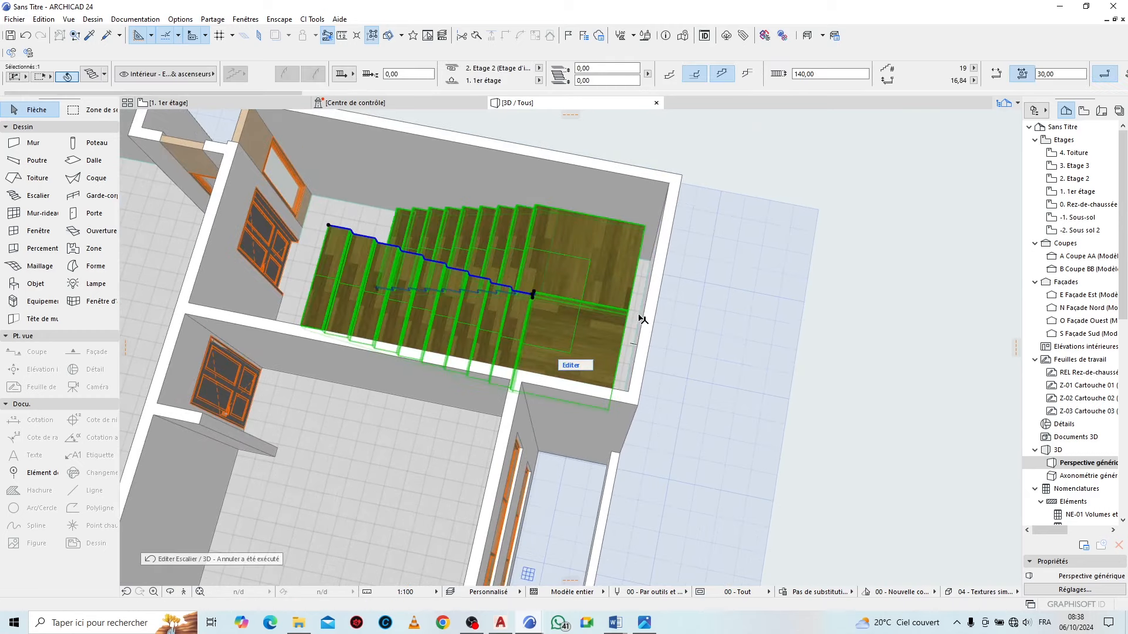
Delete the upper stair that rises from the first floor
{"action": "scroll", "coordinate": [781, 397], "scroll_direction": "up", "scroll_amount": 1}
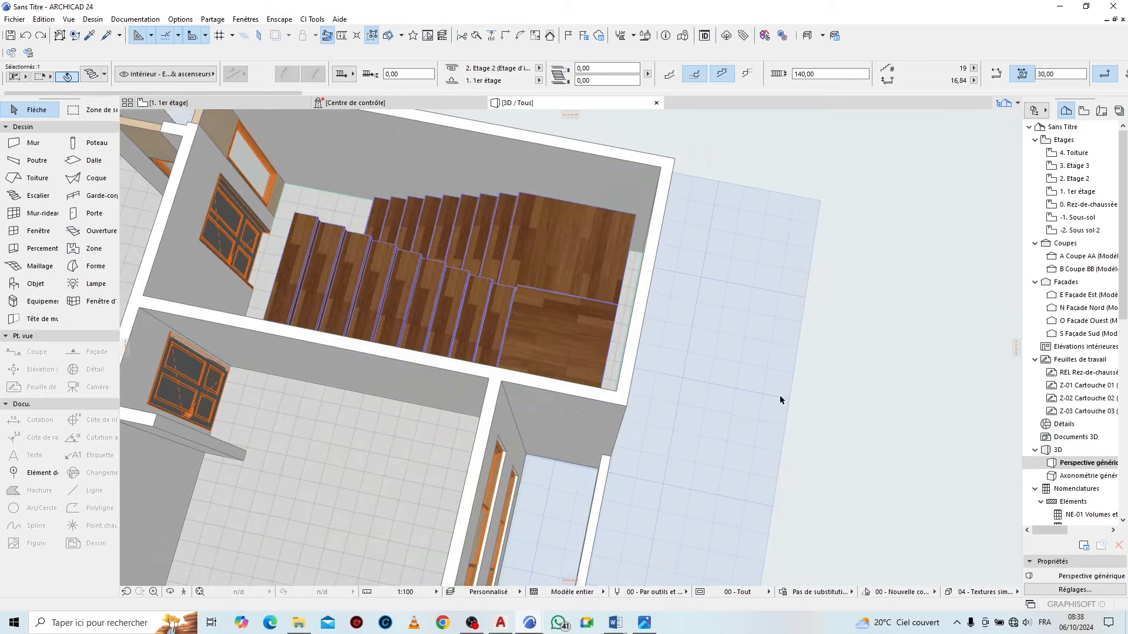
{"action": "key", "text": "Delete"}
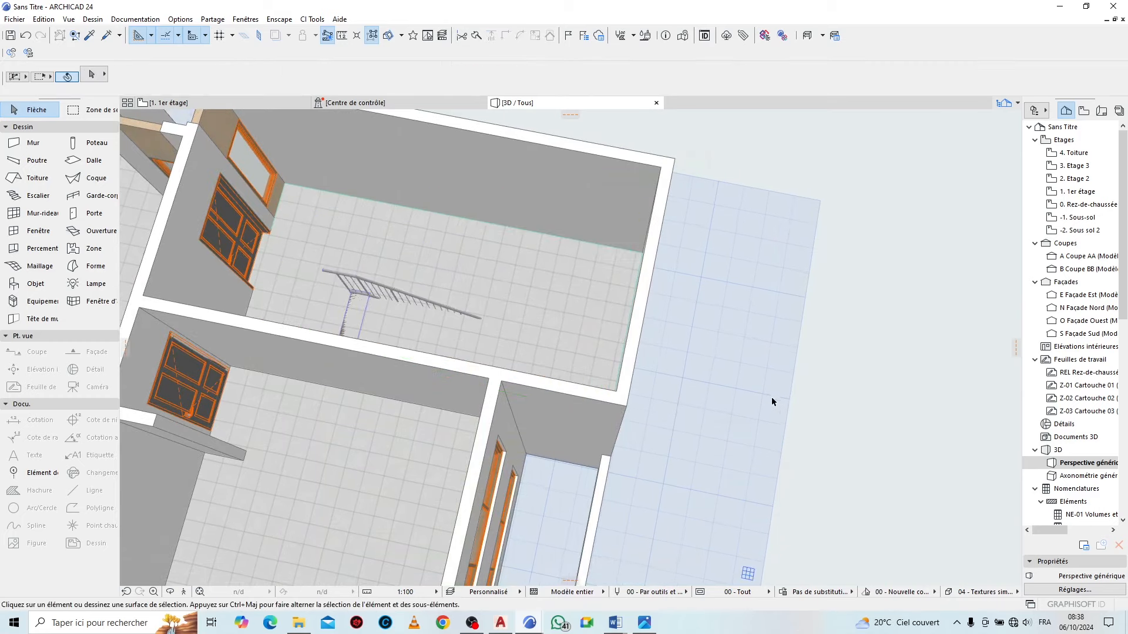
{"action": "scroll", "coordinate": [665, 317], "scroll_direction": "down", "scroll_amount": 4}
{"action": "scroll", "coordinate": [405, 196], "scroll_direction": "up", "scroll_amount": 3}
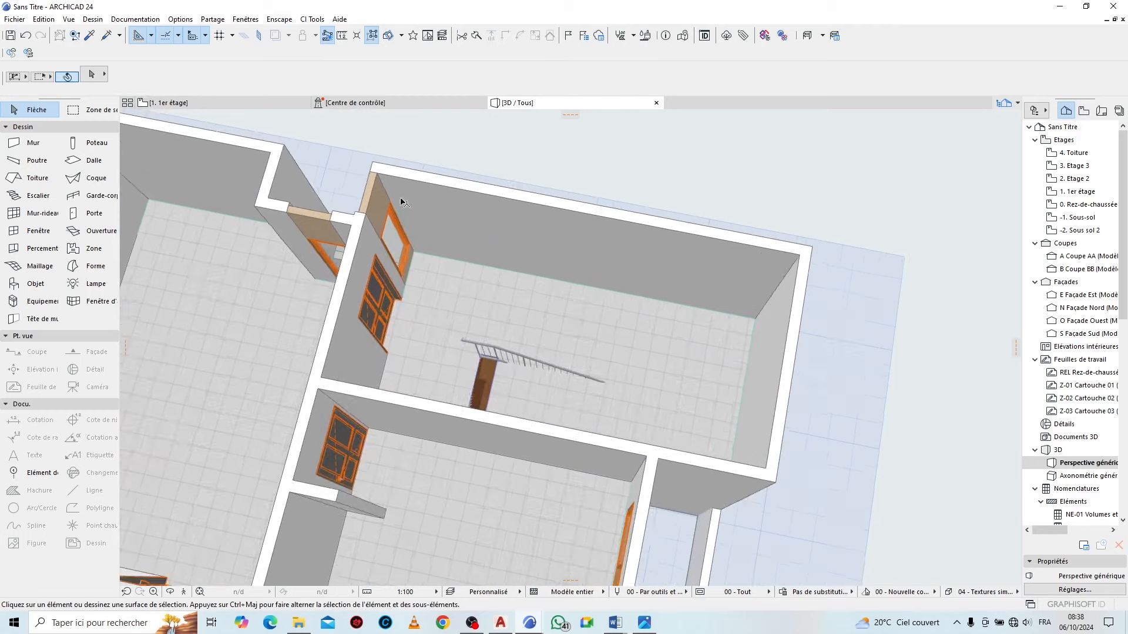
Cut the stair's footprint out of the first-floor slab in the 1er étage plan
{"action": "left_click", "coordinate": [249, 99]}
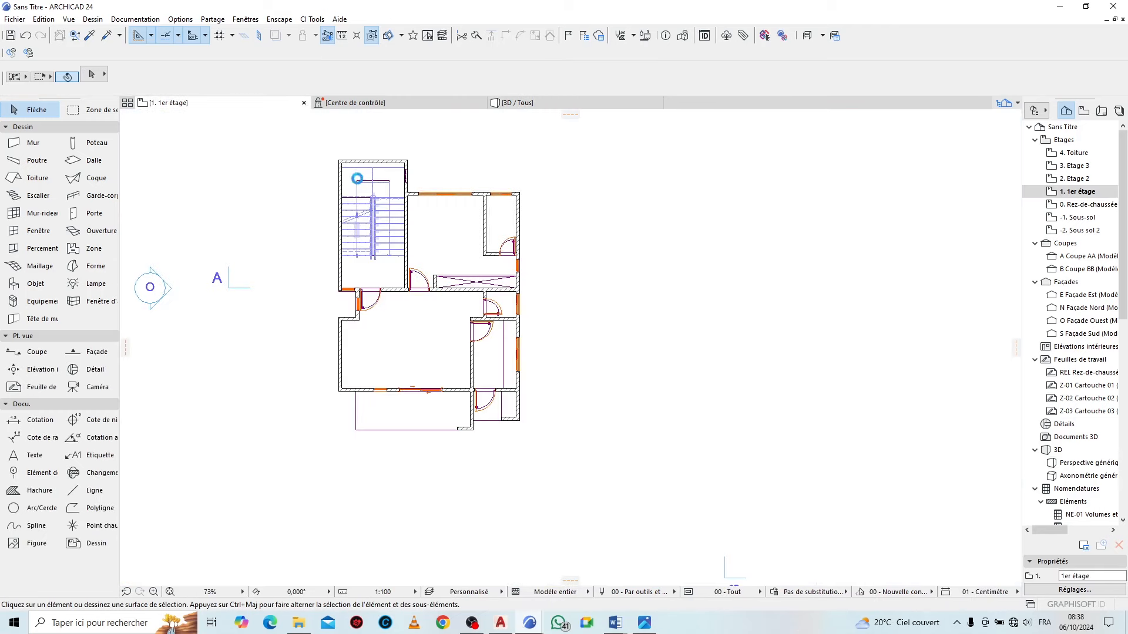
{"action": "scroll", "coordinate": [346, 173], "scroll_direction": "up", "scroll_amount": 6}
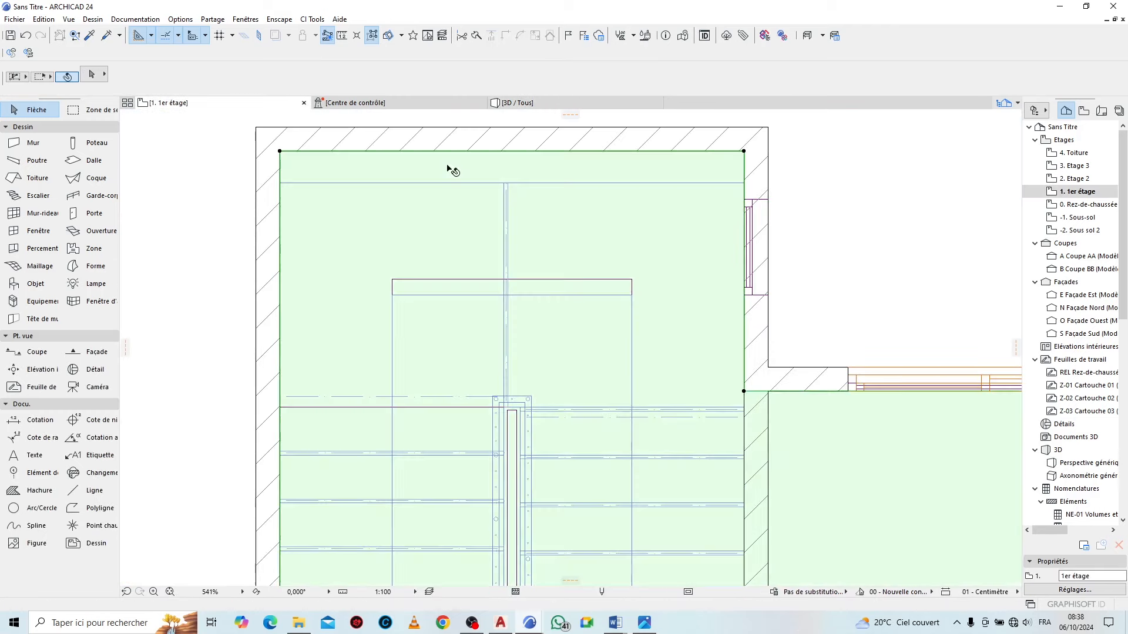
{"action": "left_click", "coordinate": [448, 171]}
{"action": "scroll", "coordinate": [440, 179], "scroll_direction": "down", "scroll_amount": 3}
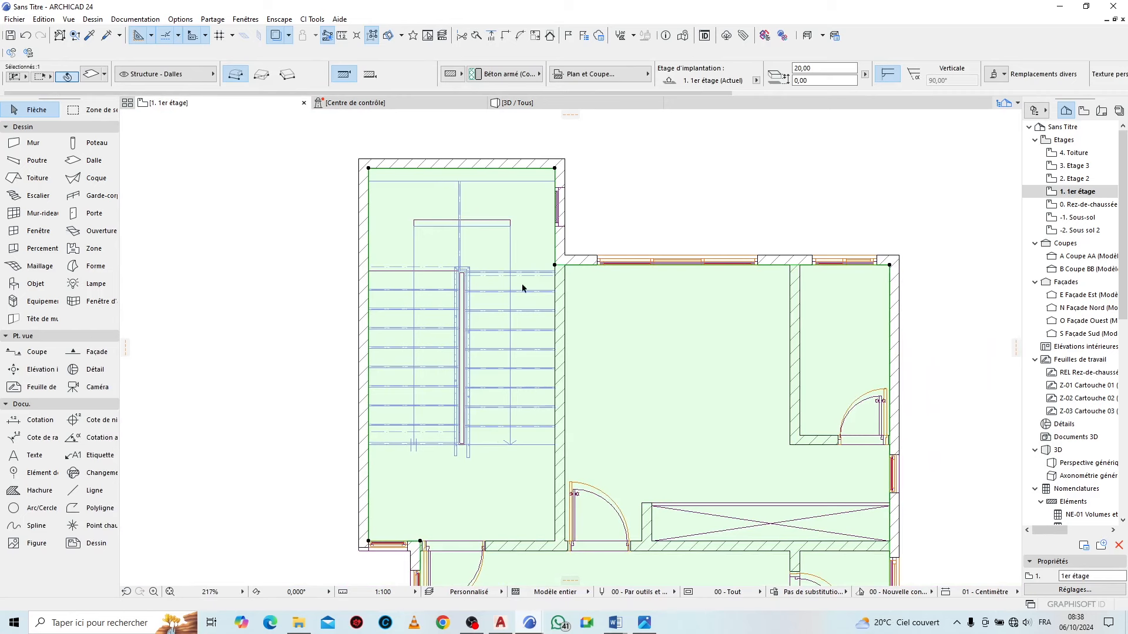
{"action": "left_click", "coordinate": [84, 166]}
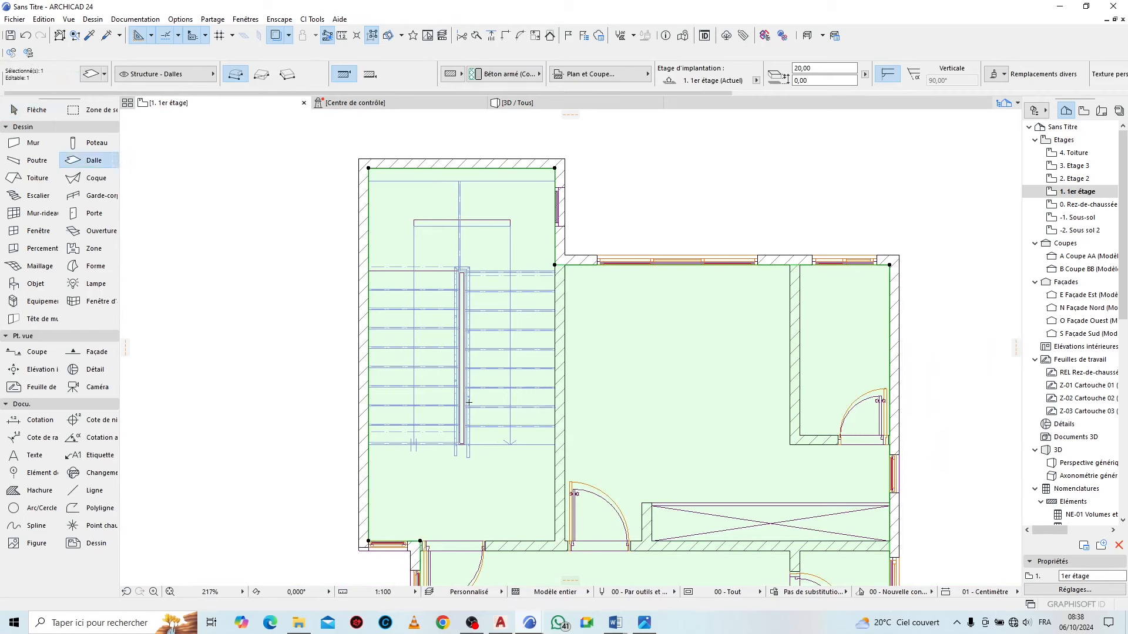
{"action": "left_click", "coordinate": [521, 447]}
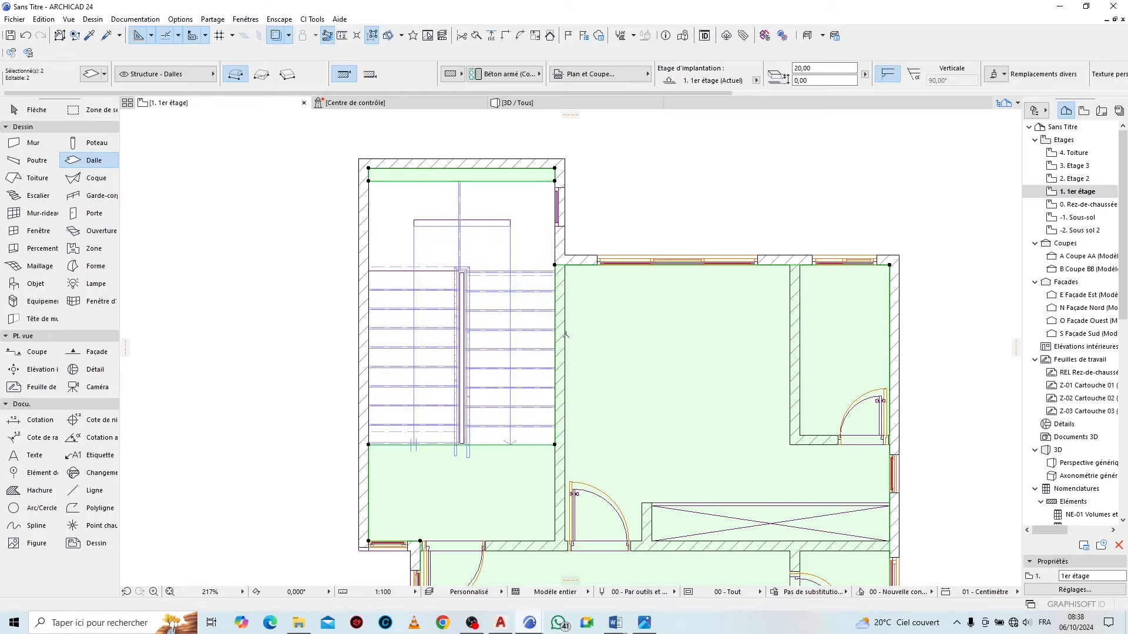
Offset the slab edge beside the stairs to the room-side face of the stairwell's inner wall
{"action": "scroll", "coordinate": [566, 335], "scroll_direction": "up", "scroll_amount": 3}
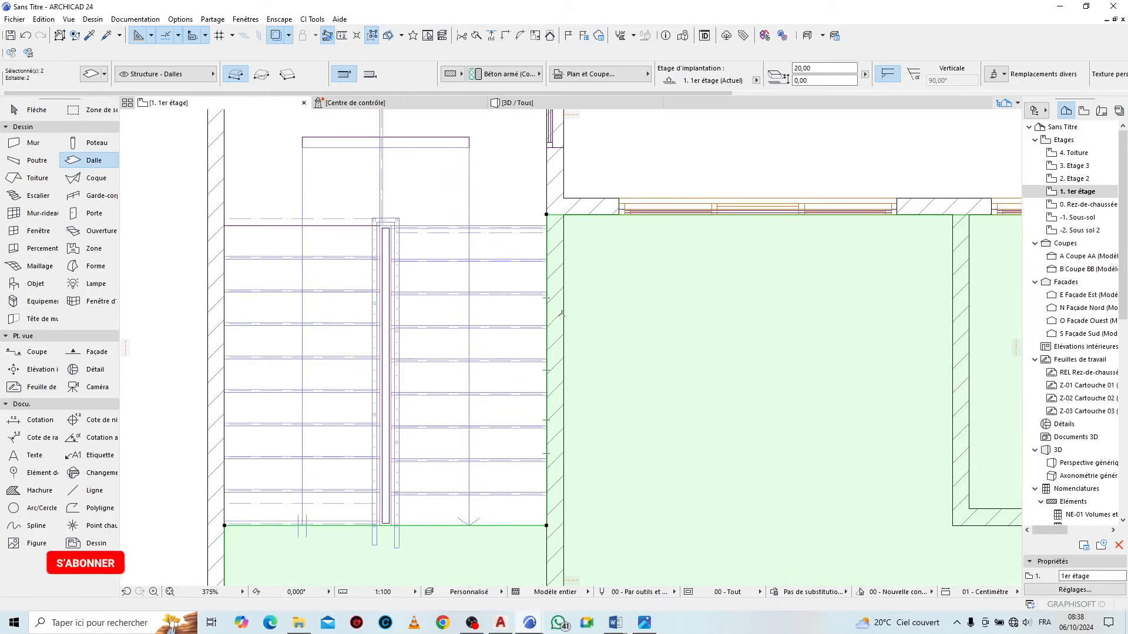
{"action": "left_click", "coordinate": [547, 312]}
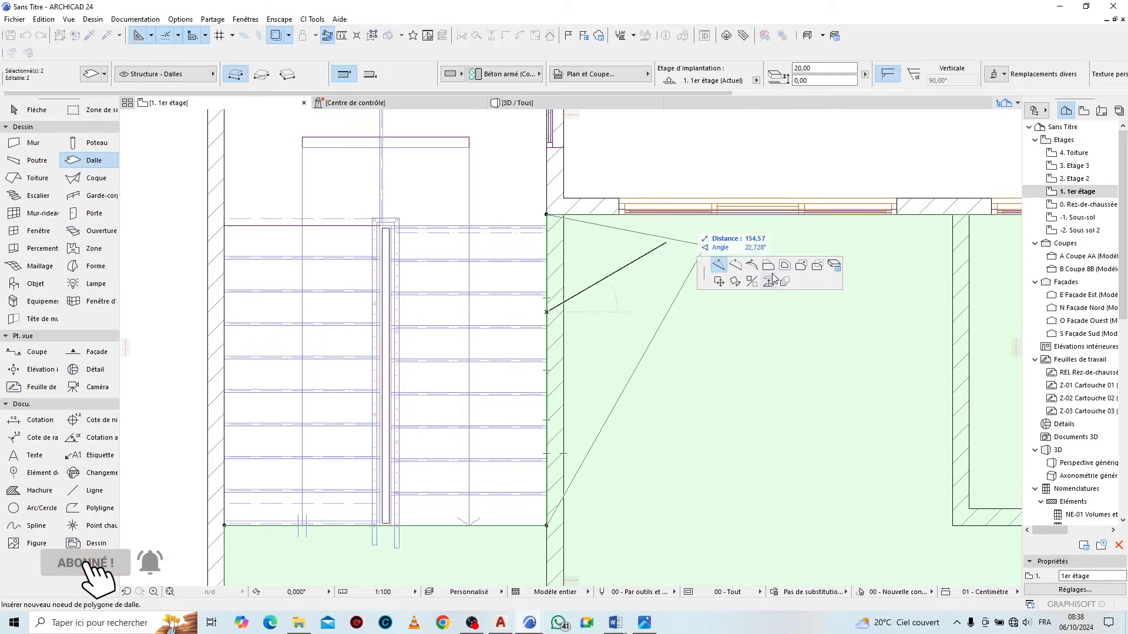
{"action": "left_click", "coordinate": [768, 265]}
{"action": "left_click", "coordinate": [565, 311]}
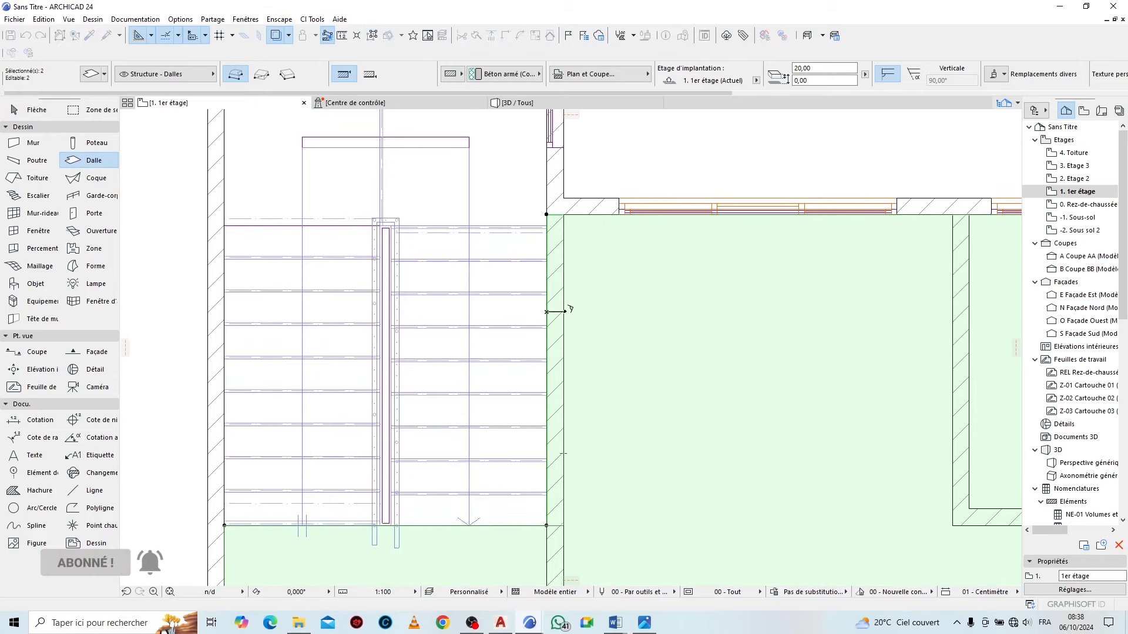
{"action": "scroll", "coordinate": [483, 286], "scroll_direction": "down", "scroll_amount": 5}
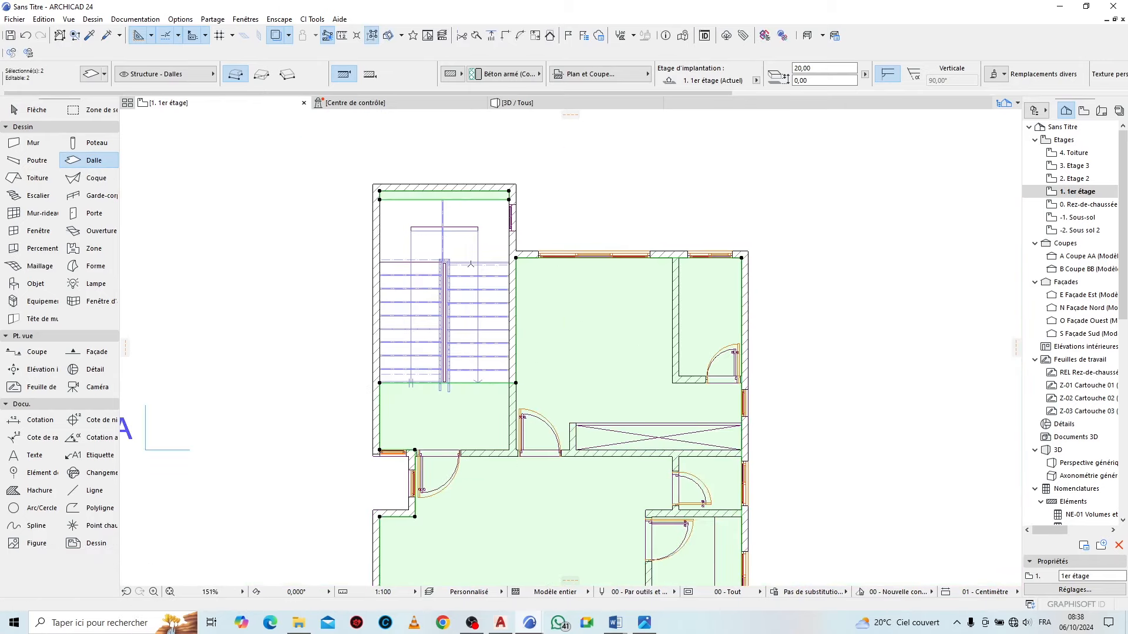
Delete the narrow slab strip left between the stair landing and the stairwell's rear wall
{"action": "scroll", "coordinate": [489, 194], "scroll_direction": "up", "scroll_amount": 8}
{"action": "key", "text": "Escape"}
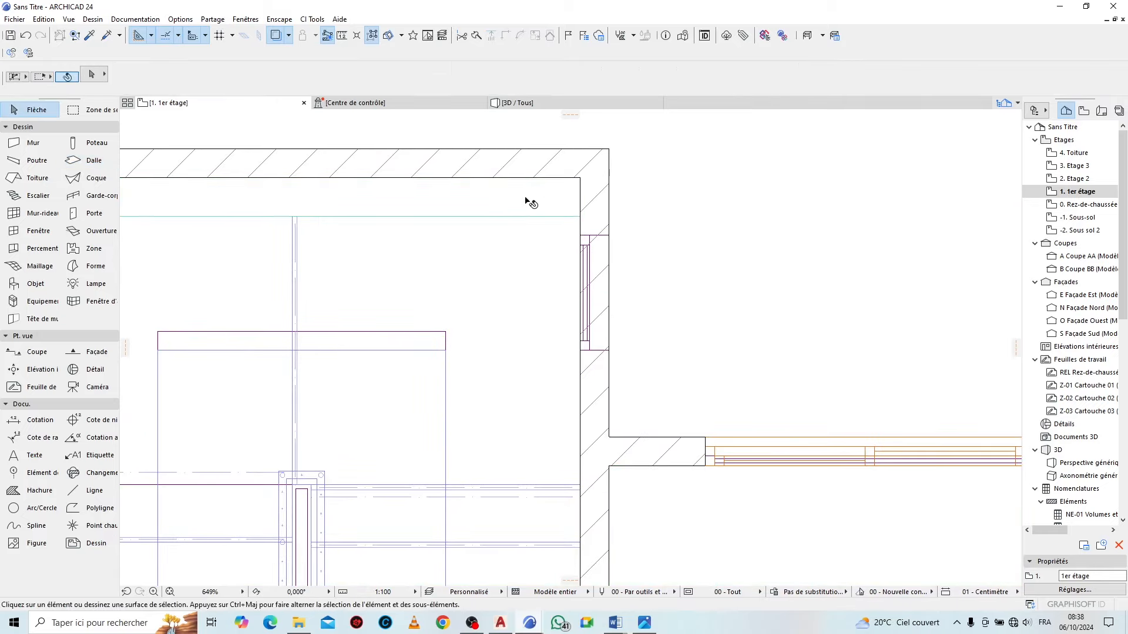
{"action": "left_click", "coordinate": [527, 202]}
{"action": "left_click", "coordinate": [676, 242]}
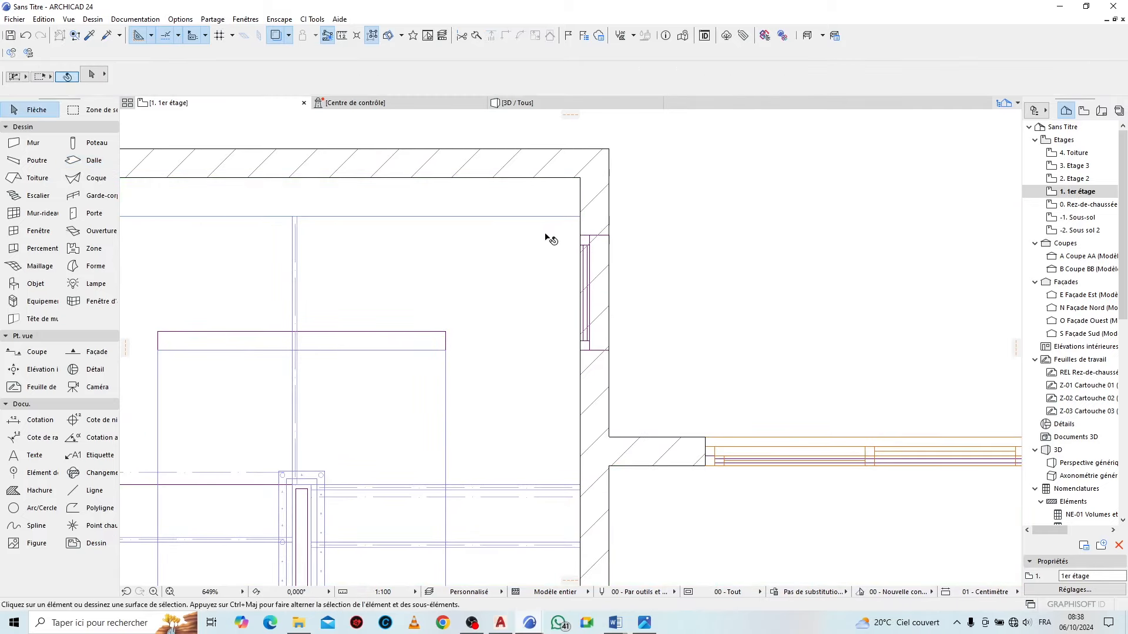
Offset the stair landing's outer edge in 3D to the inner face of the stairwell's rear wall
{"action": "key", "text": "F3"}
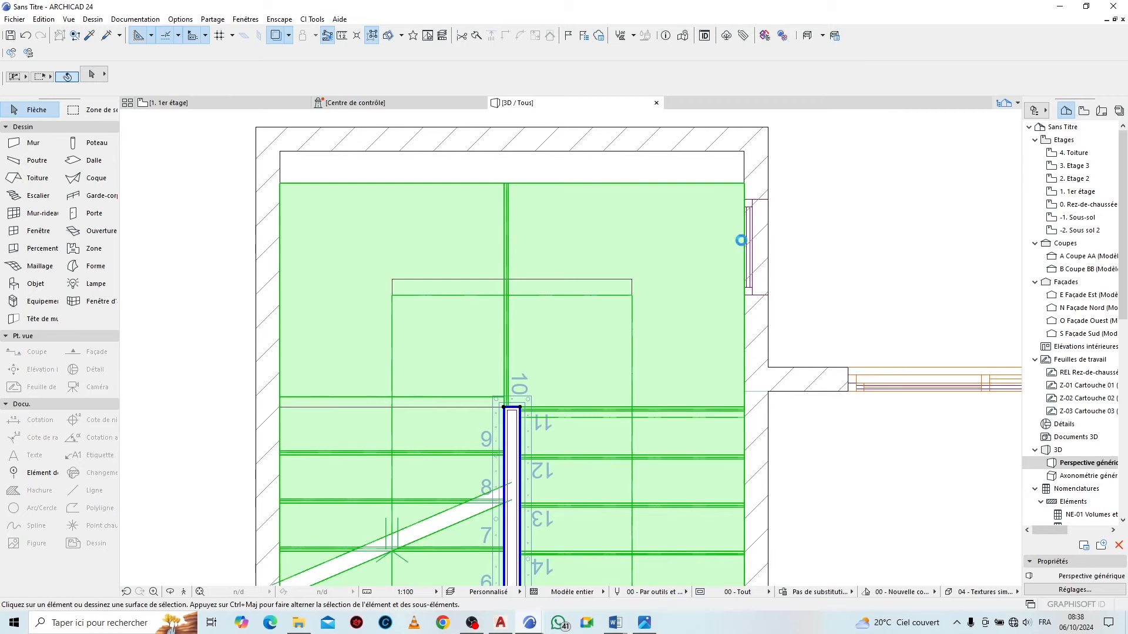
{"action": "scroll", "coordinate": [734, 410], "scroll_direction": "up", "scroll_amount": 6}
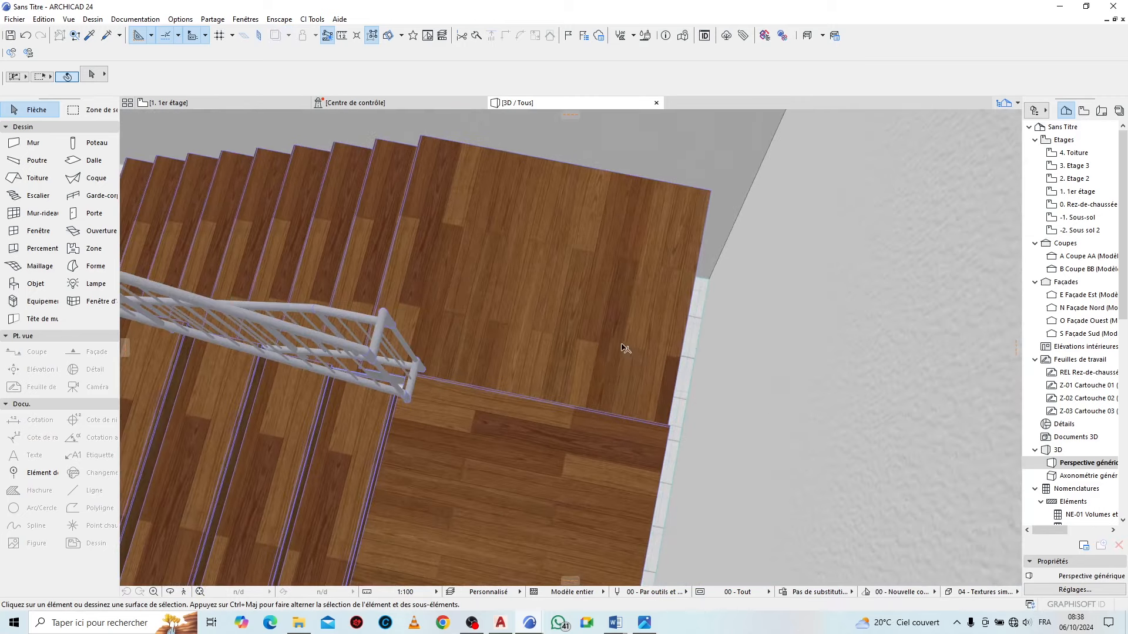
{"action": "left_click", "coordinate": [626, 349]}
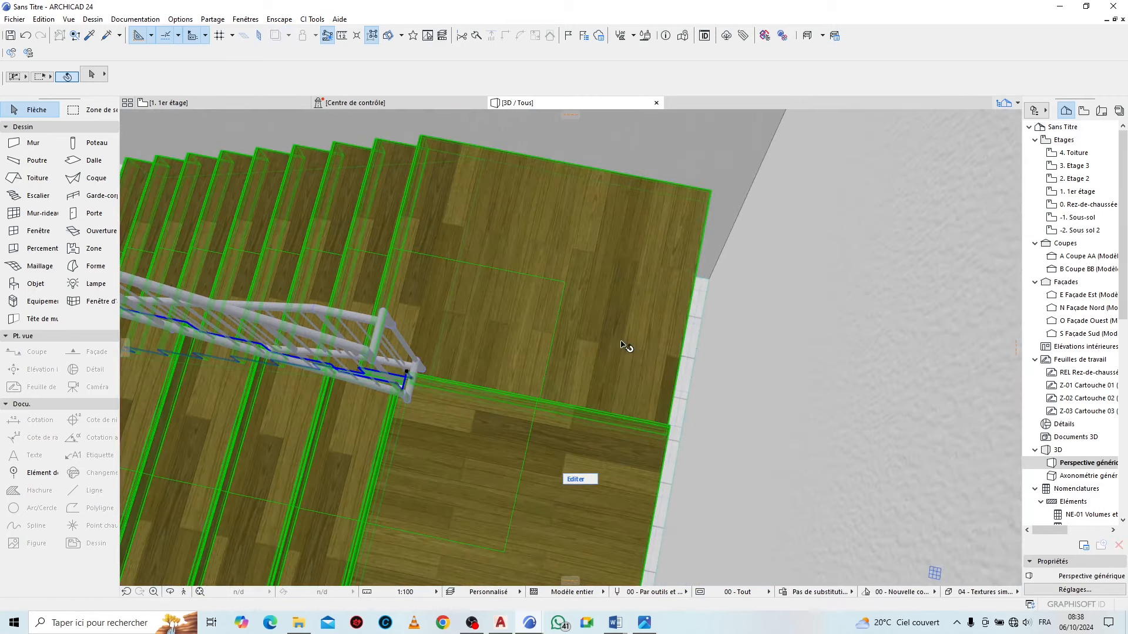
{"action": "left_click", "coordinate": [691, 331]}
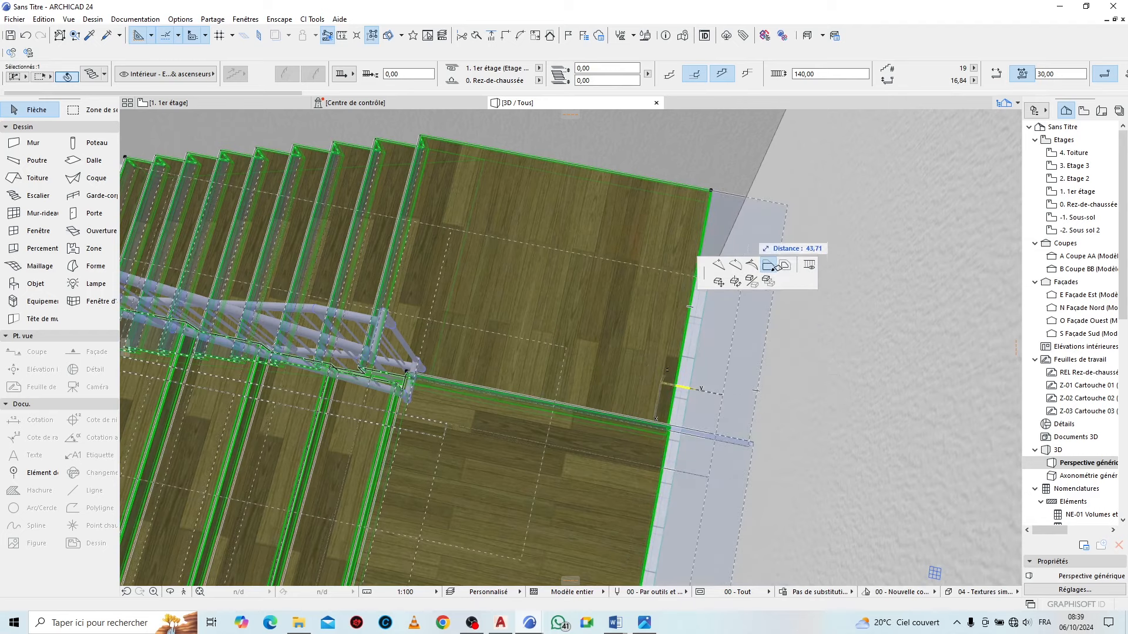
{"action": "scroll", "coordinate": [666, 370], "scroll_direction": "down", "scroll_amount": 5}
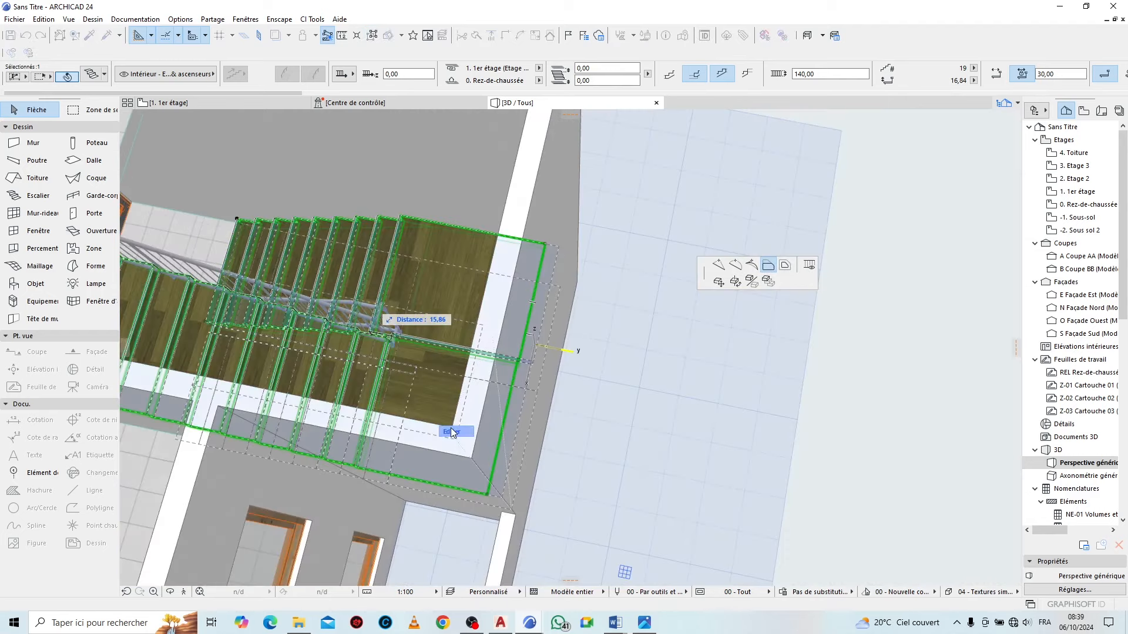
{"action": "scroll", "coordinate": [461, 438], "scroll_direction": "up", "scroll_amount": 6}
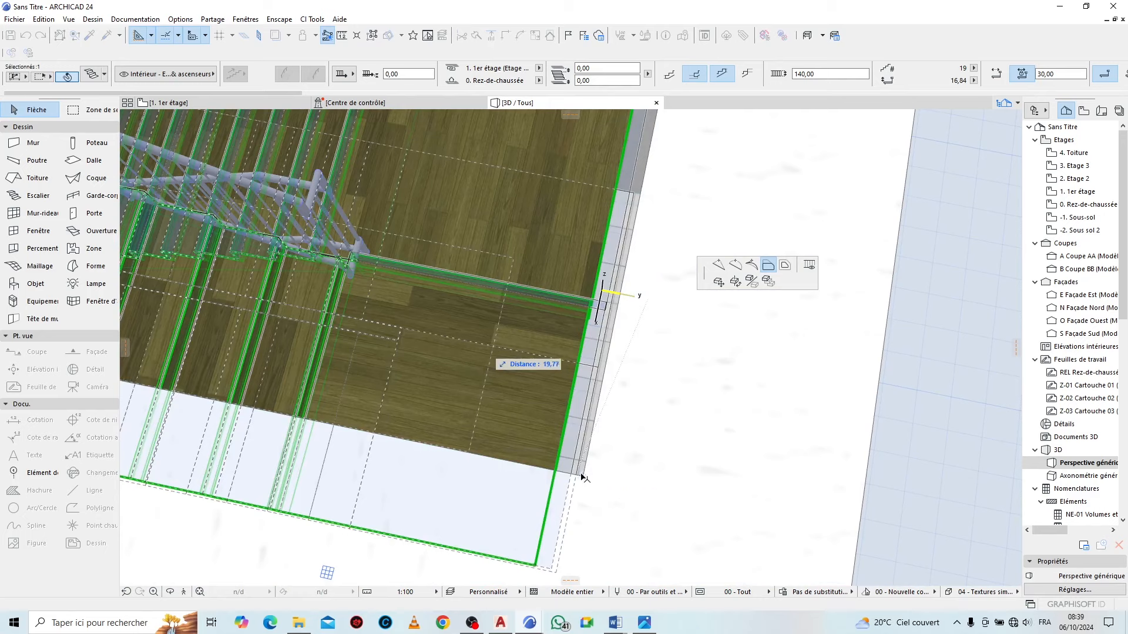
{"action": "left_click", "coordinate": [584, 477]}
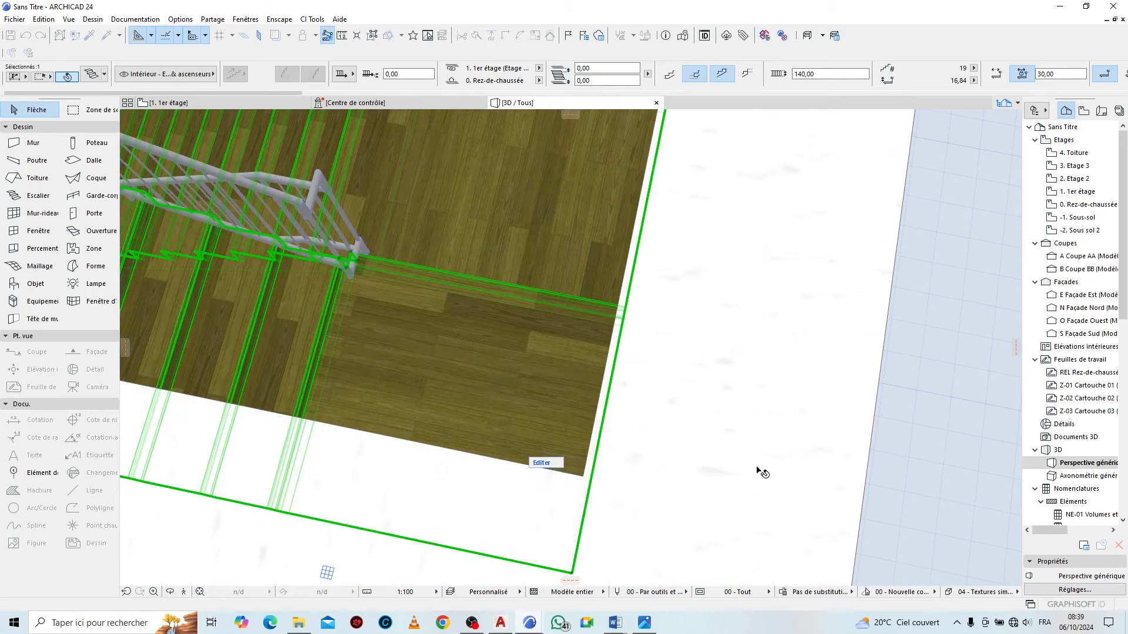
{"action": "left_click", "coordinate": [757, 470]}
{"action": "scroll", "coordinate": [764, 466], "scroll_direction": "down", "scroll_amount": 4}
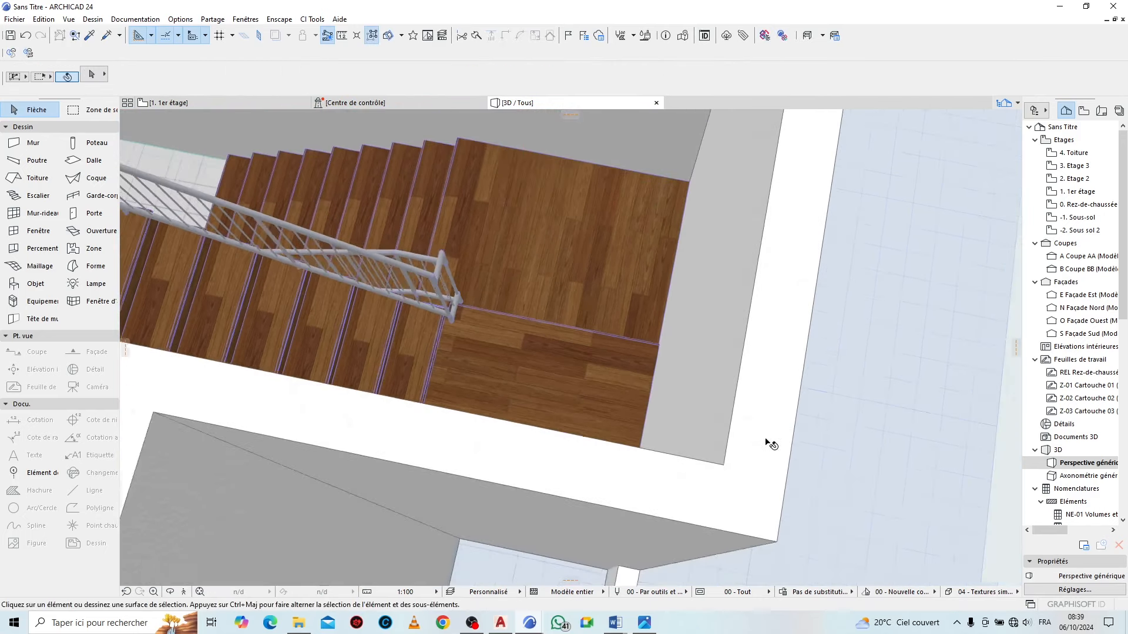
{"action": "left_click", "coordinate": [176, 103]}
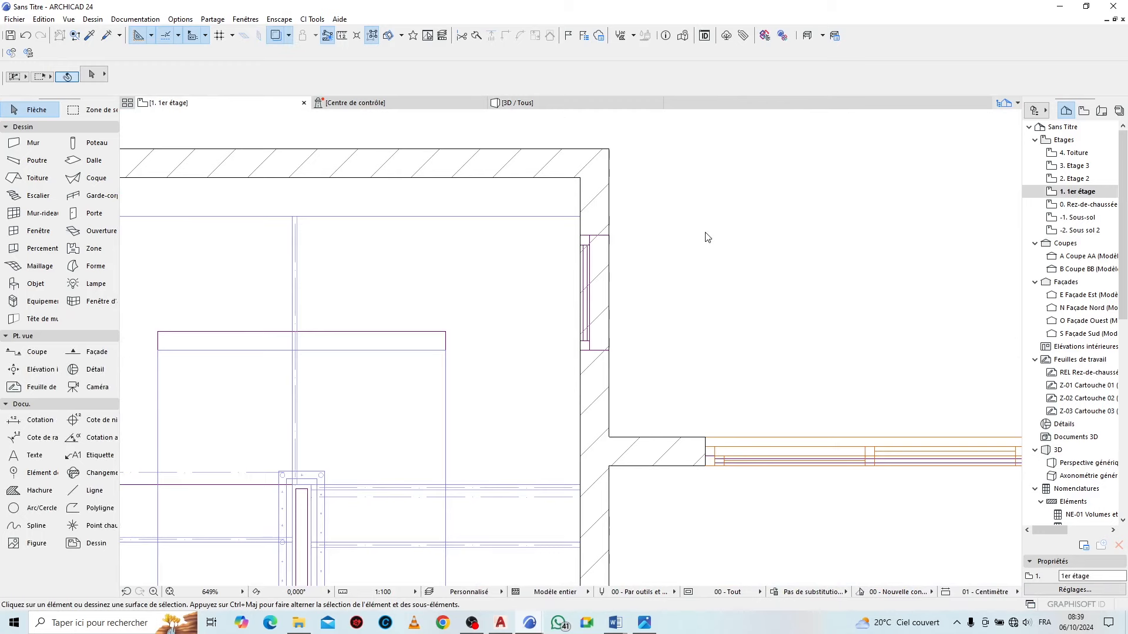
{"action": "scroll", "coordinate": [705, 234], "scroll_direction": "down", "scroll_amount": 5}
{"action": "scroll", "coordinate": [631, 332], "scroll_direction": "up", "scroll_amount": 5}
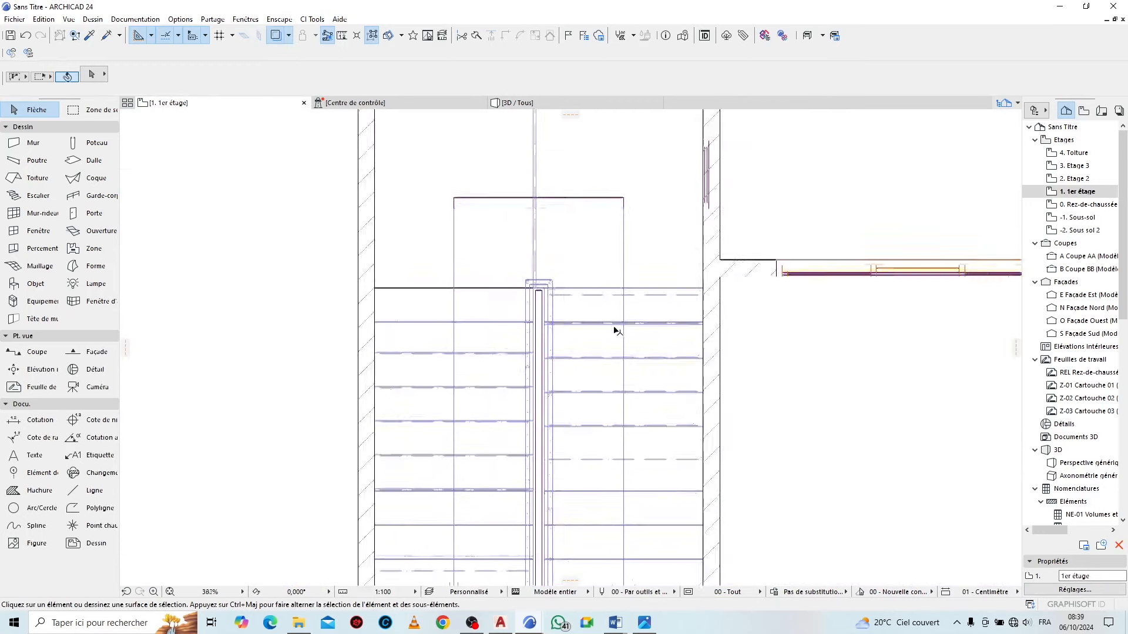
{"action": "left_click", "coordinate": [591, 276]}
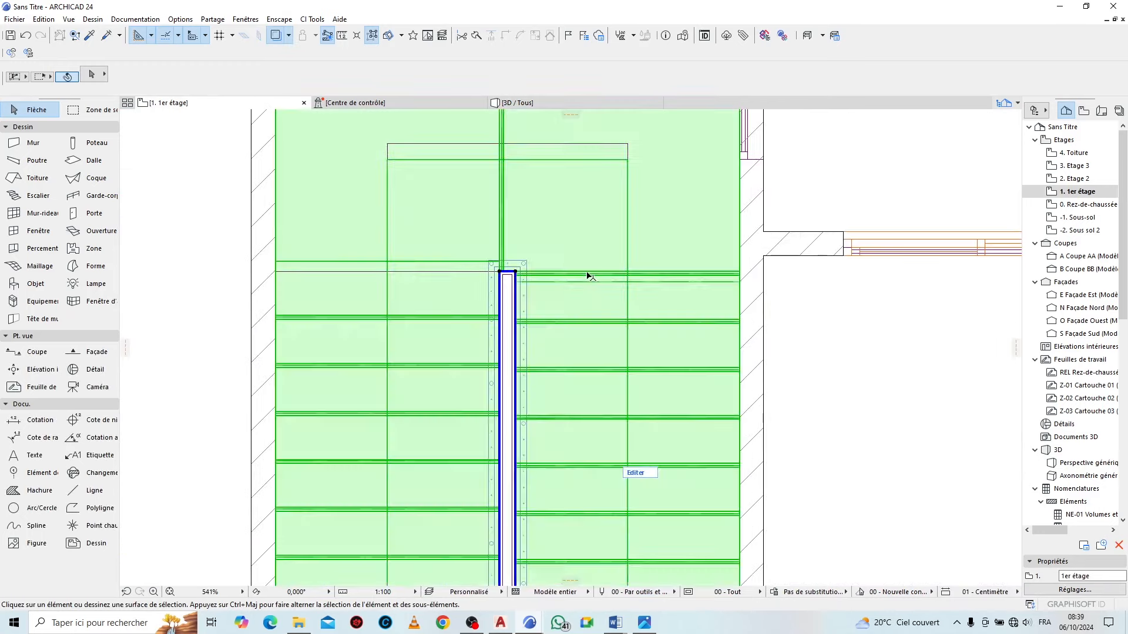
{"action": "left_click", "coordinate": [524, 263], "text": "shift"}
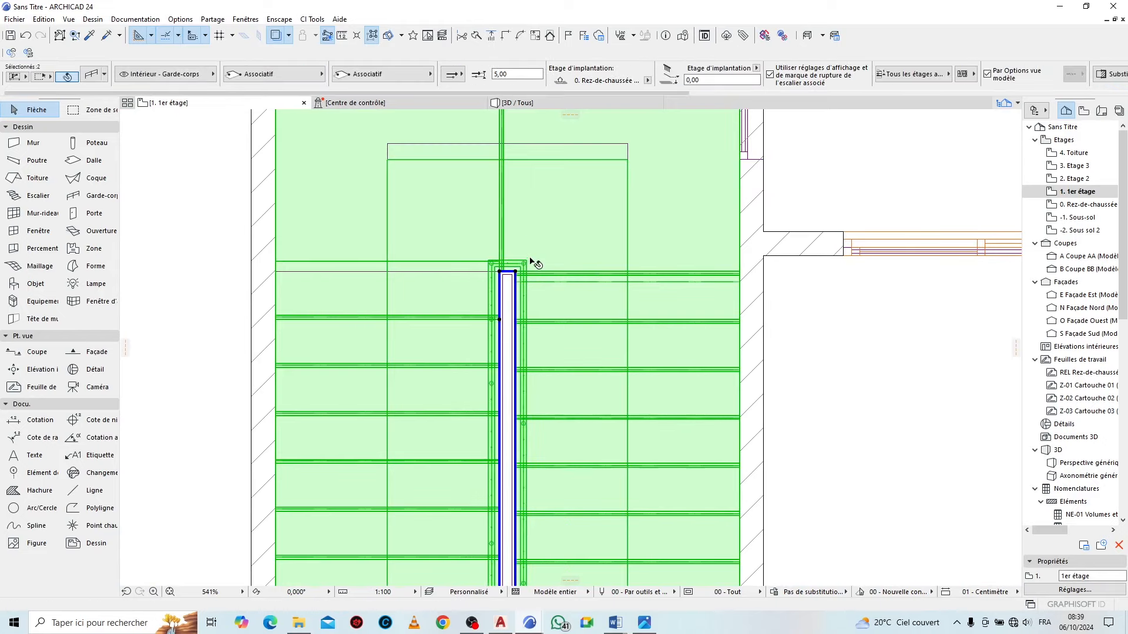
{"action": "scroll", "coordinate": [531, 213], "scroll_direction": "down", "scroll_amount": 5}
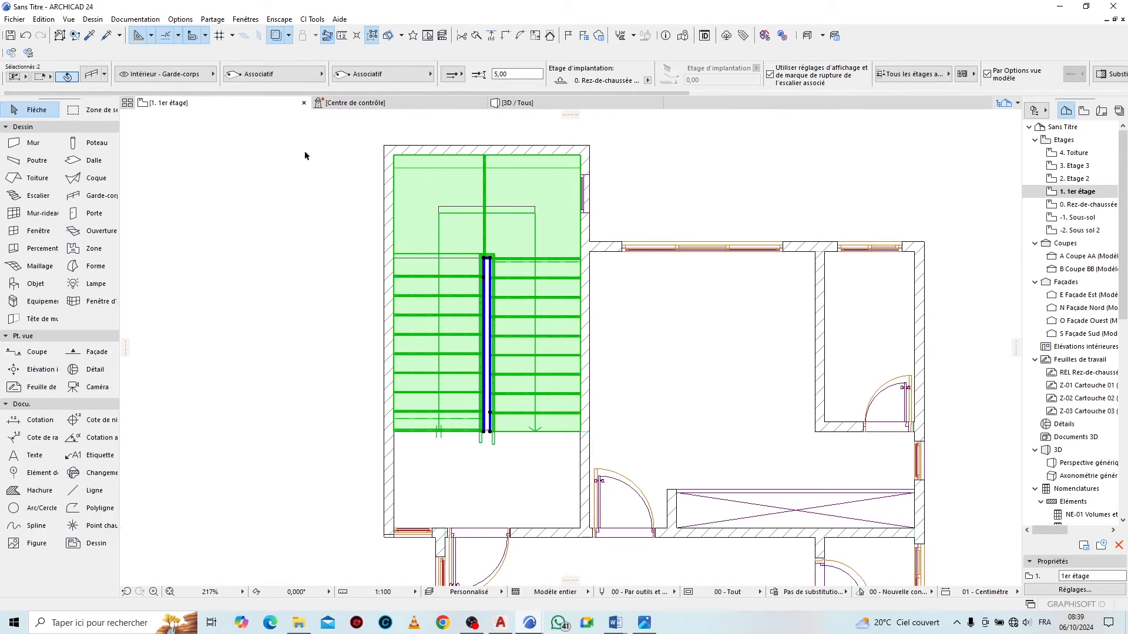
{"action": "left_click", "coordinate": [598, 217]}
{"action": "scroll", "coordinate": [586, 128], "scroll_direction": "up", "scroll_amount": 1}
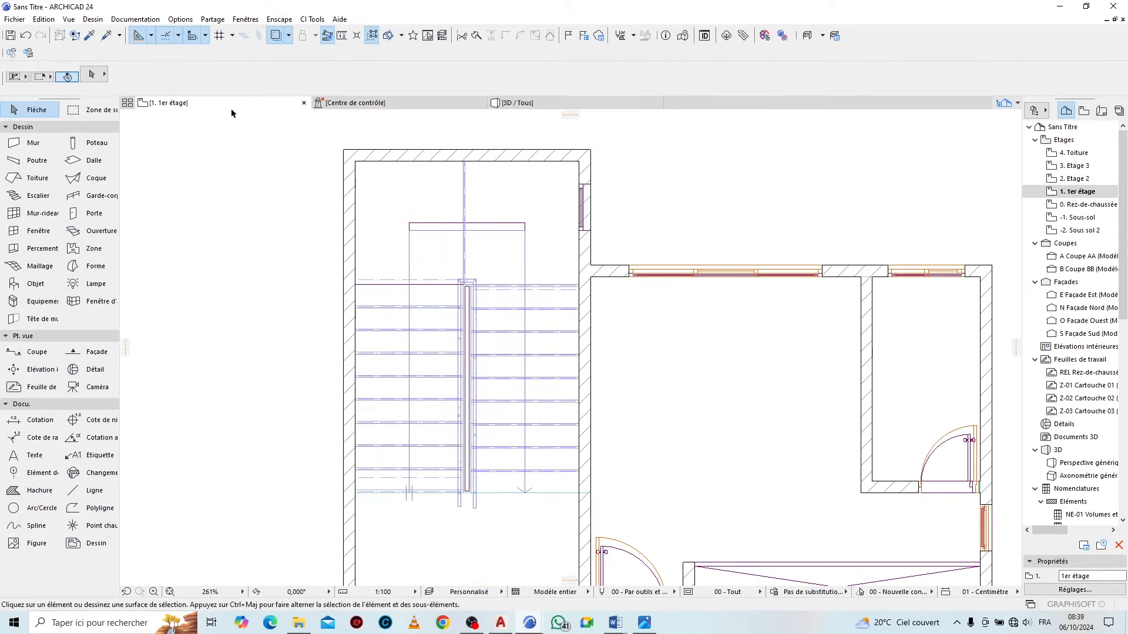
Copy the stair and its railing from the Rez-de-chaussée plan to the same position on the 1er étage storey
{"action": "right_click", "coordinate": [234, 106]}
{"action": "left_click", "coordinate": [276, 252]}
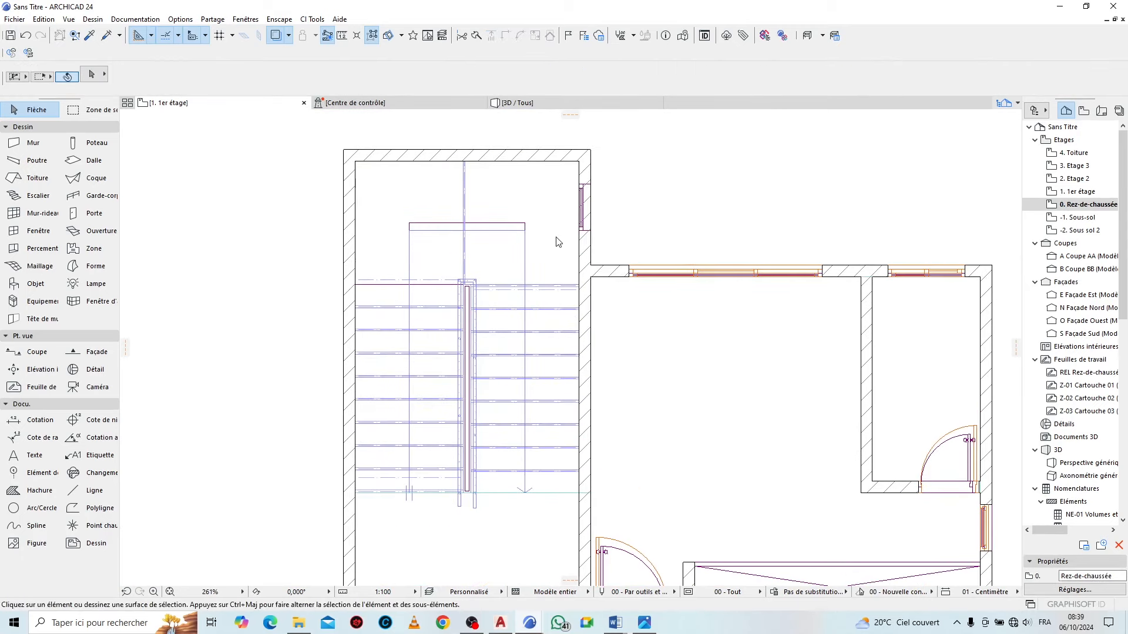
{"action": "left_click", "coordinate": [532, 199]}
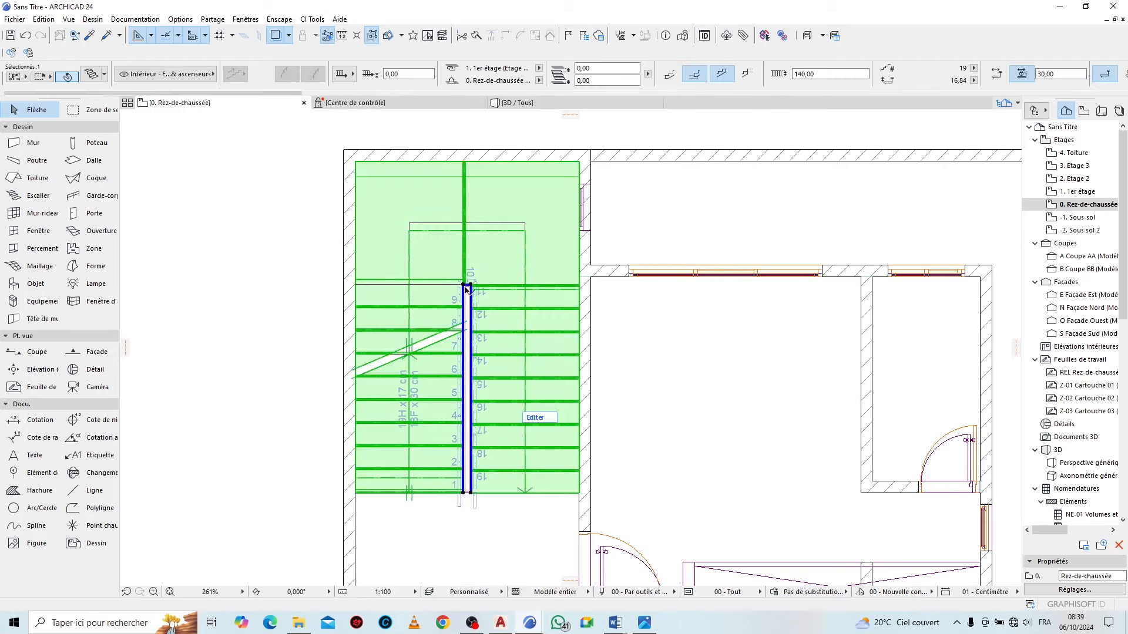
{"action": "scroll", "coordinate": [466, 291], "scroll_direction": "up", "scroll_amount": 8}
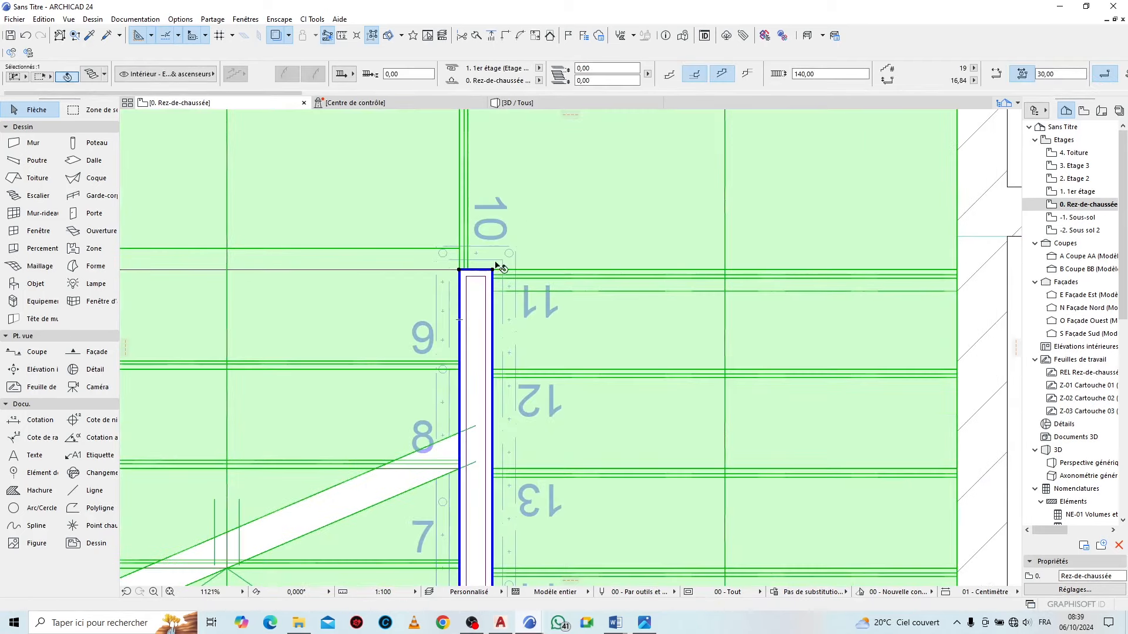
{"action": "left_click", "coordinate": [510, 260], "text": "shift"}
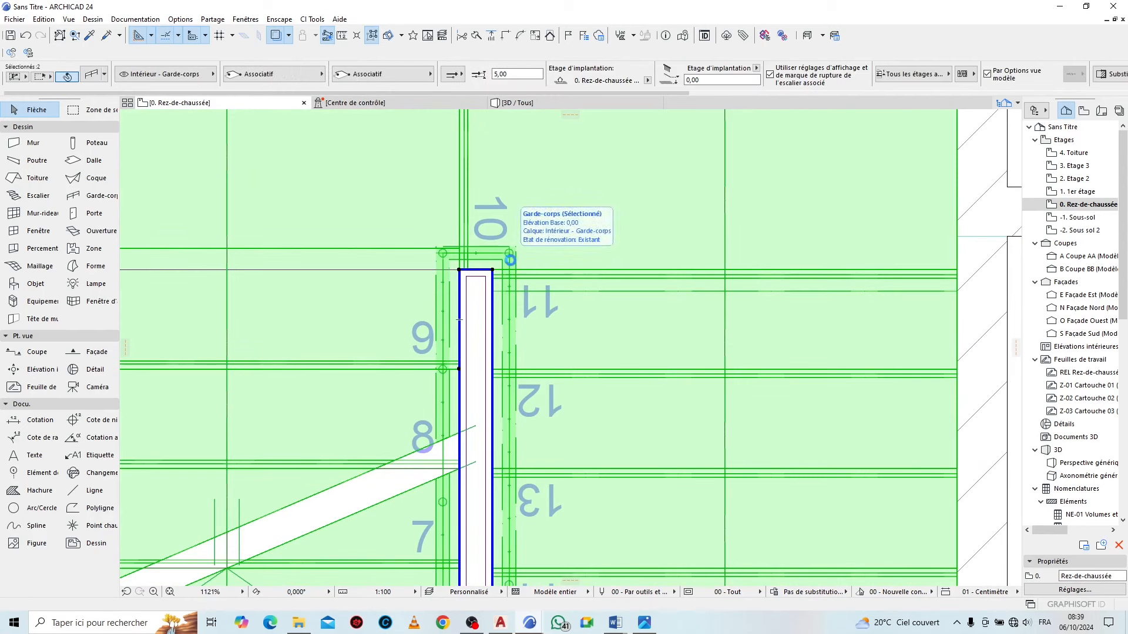
{"action": "key", "text": "ctrl+Up"}
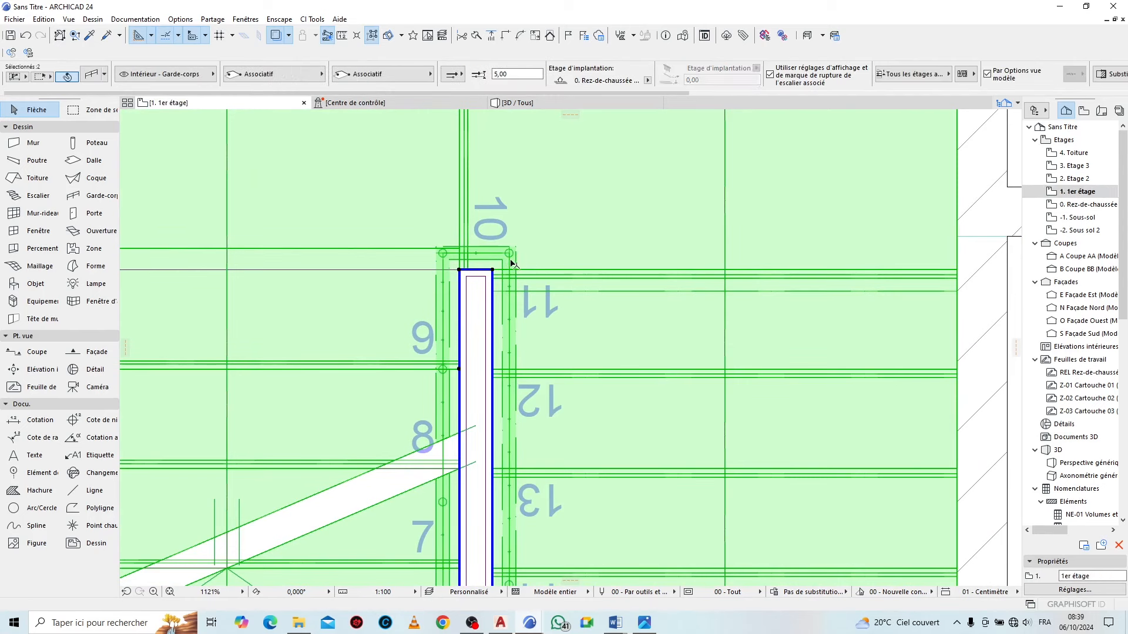
{"action": "scroll", "coordinate": [504, 253], "scroll_direction": "down", "scroll_amount": 6}
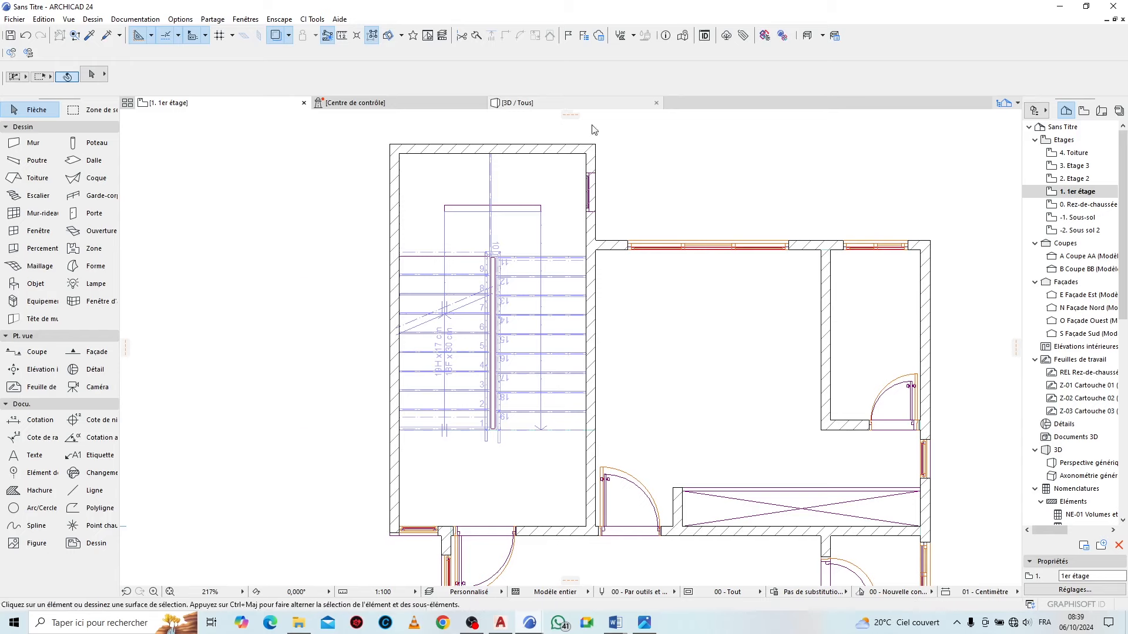
Inspect the stacked stairs and railings inside the stairwell and the building's exterior in the 3D view
{"action": "key", "text": "F3"}
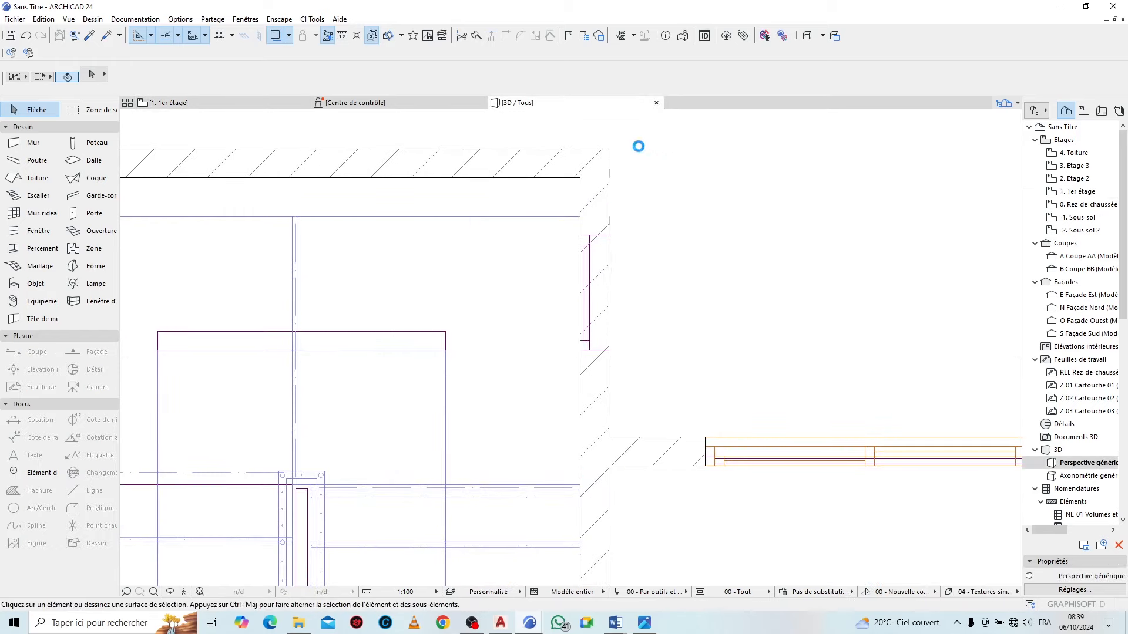
{"action": "scroll", "coordinate": [652, 312], "scroll_direction": "down", "scroll_amount": 5}
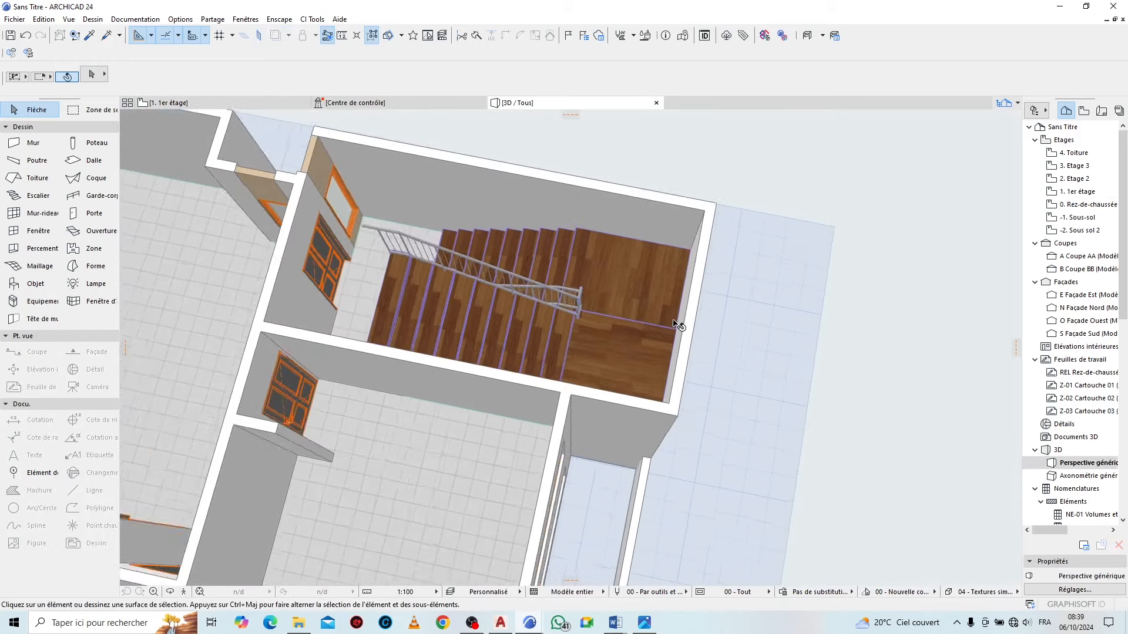
{"action": "scroll", "coordinate": [684, 320], "scroll_direction": "up", "scroll_amount": 3}
{"action": "scroll", "coordinate": [720, 313], "scroll_direction": "down", "scroll_amount": 5}
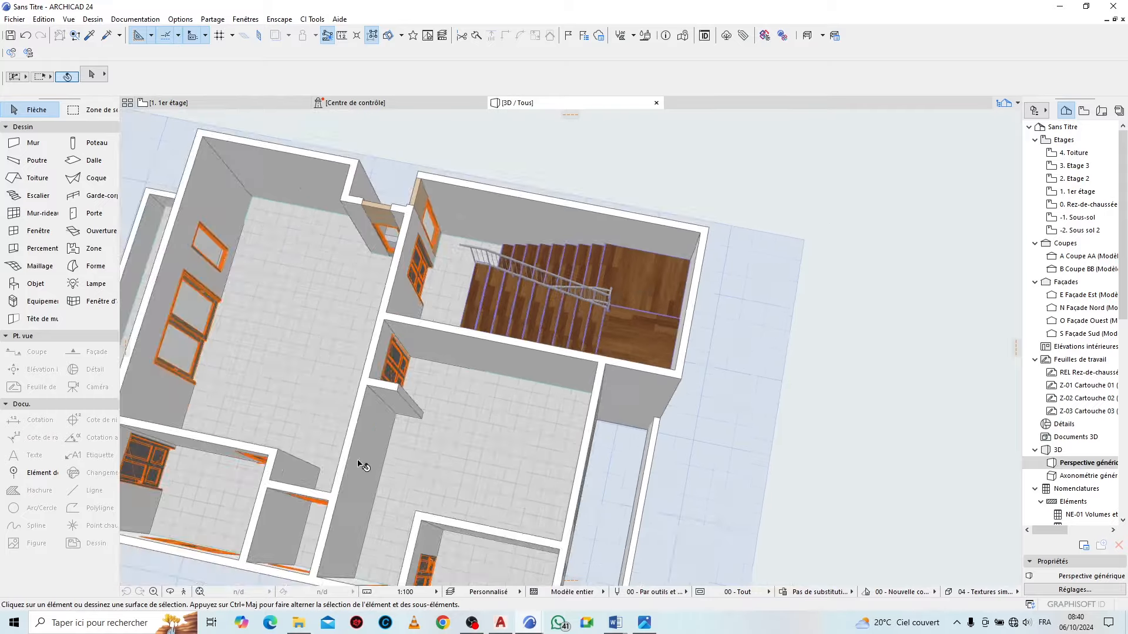
{"action": "left_click", "coordinate": [172, 594]}
{"action": "left_click_drag", "start_coordinate": [291, 385], "coordinate": [916, 340]}
{"action": "scroll", "coordinate": [588, 476], "scroll_direction": "up", "scroll_amount": 5}
{"action": "scroll", "coordinate": [572, 501], "scroll_direction": "up", "scroll_amount": 3}
{"action": "left_click_drag", "start_coordinate": [528, 494], "coordinate": [564, 456]}
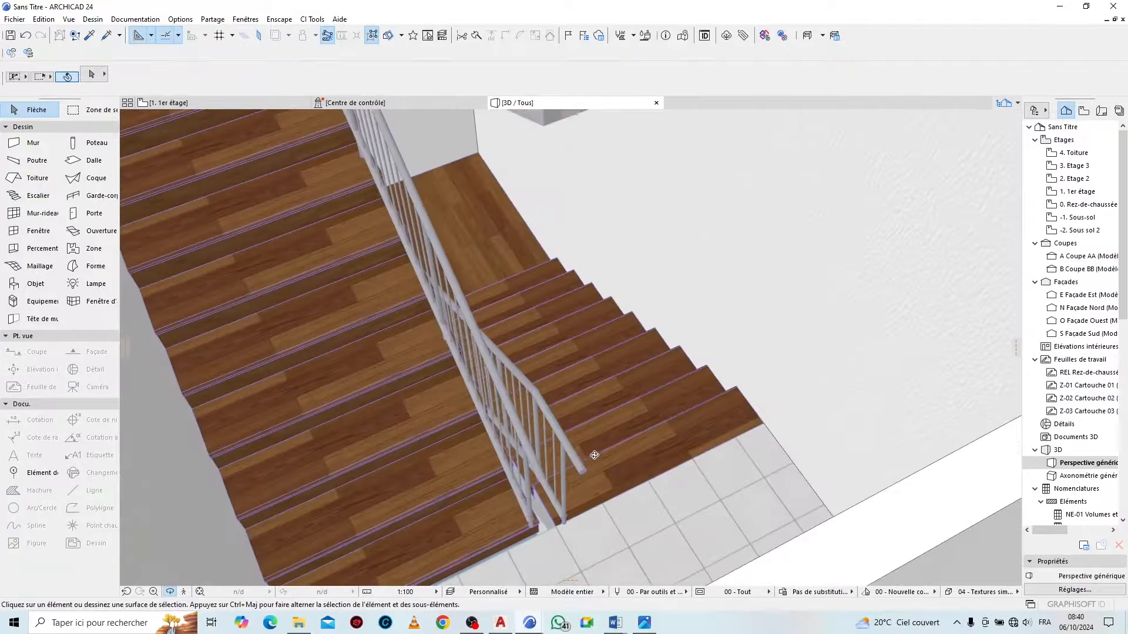
{"action": "scroll", "coordinate": [563, 457], "scroll_direction": "down", "scroll_amount": 10}
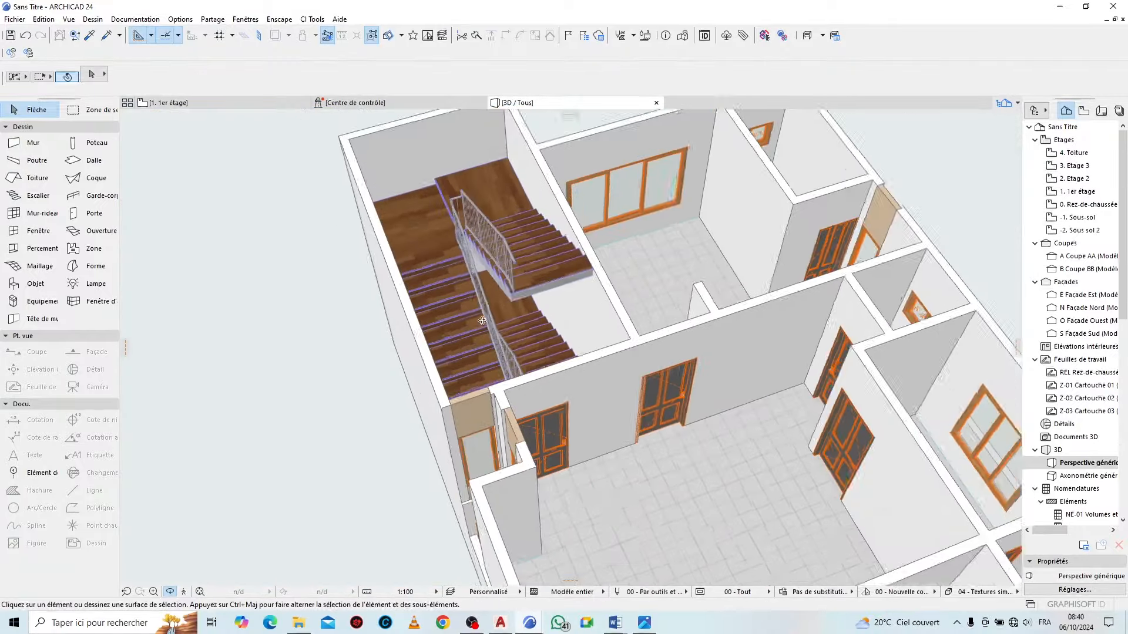
{"action": "left_click_drag", "start_coordinate": [695, 289], "coordinate": [681, 360]}
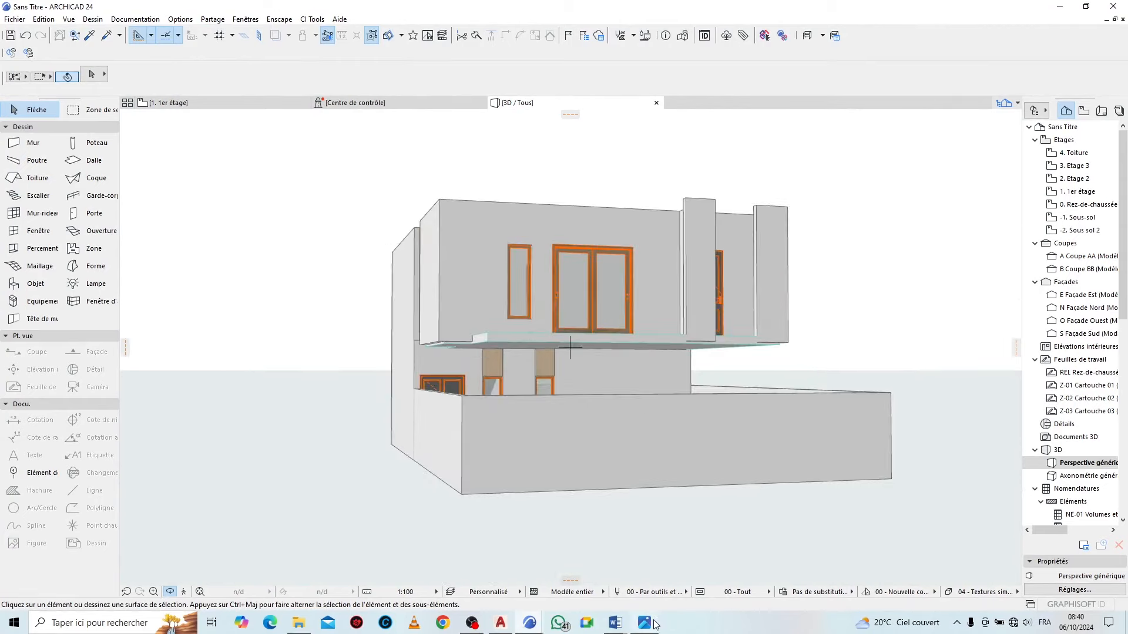
Switch to the reference render R_TUTO_2 - Photo.jpg and examine the balconies' edge bands, glass railings and vertical facade walls
{"action": "left_click", "coordinate": [645, 622]}
{"action": "scroll", "coordinate": [497, 292], "scroll_direction": "up", "scroll_amount": 5}
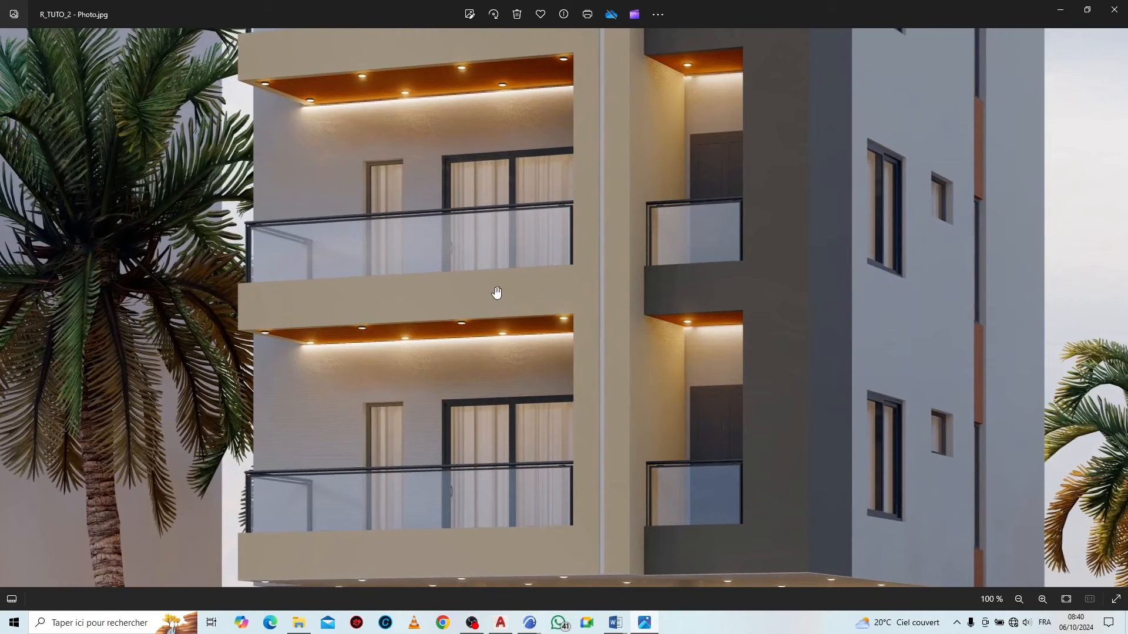
{"action": "scroll", "coordinate": [546, 294], "scroll_direction": "up", "scroll_amount": 4}
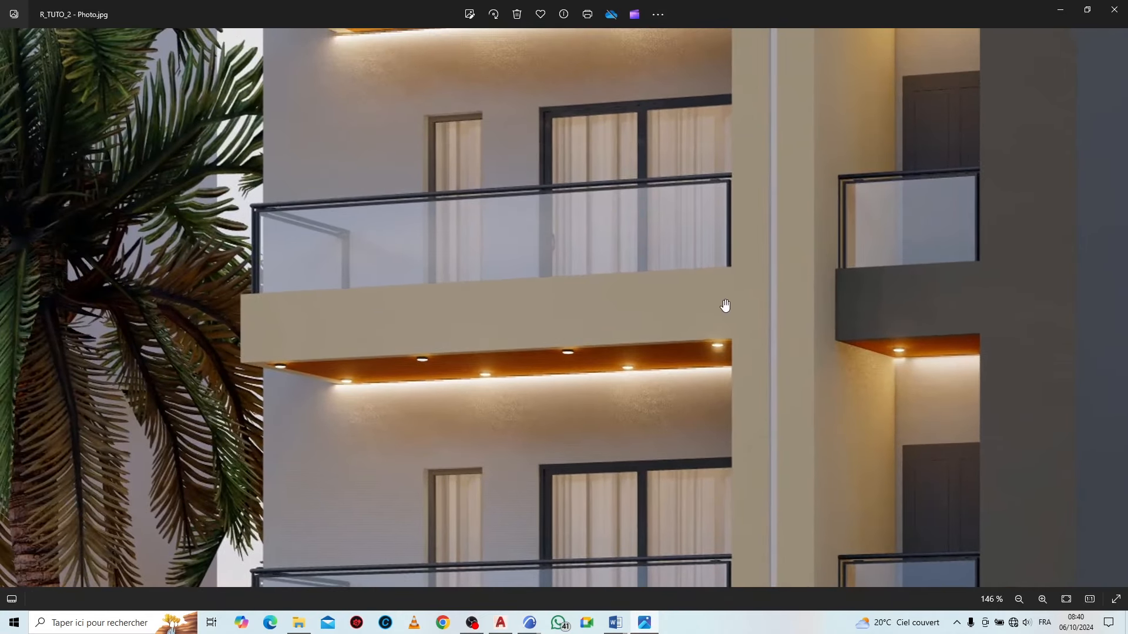
{"action": "scroll", "coordinate": [722, 357], "scroll_direction": "down", "scroll_amount": 3}
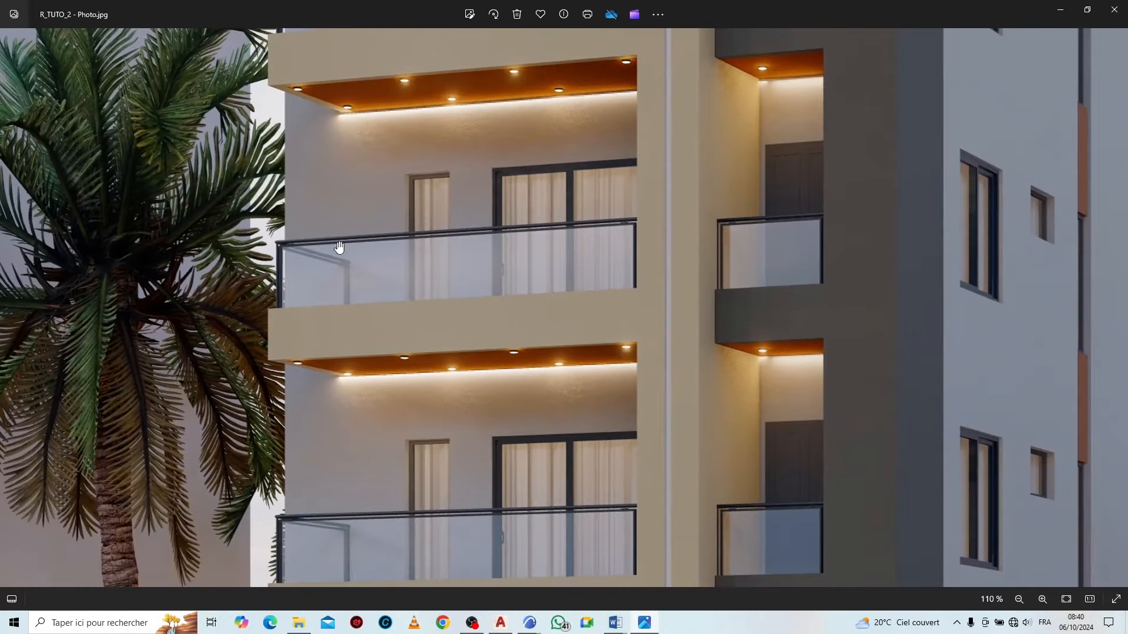
{"action": "left_click_drag", "start_coordinate": [484, 426], "coordinate": [433, 212]}
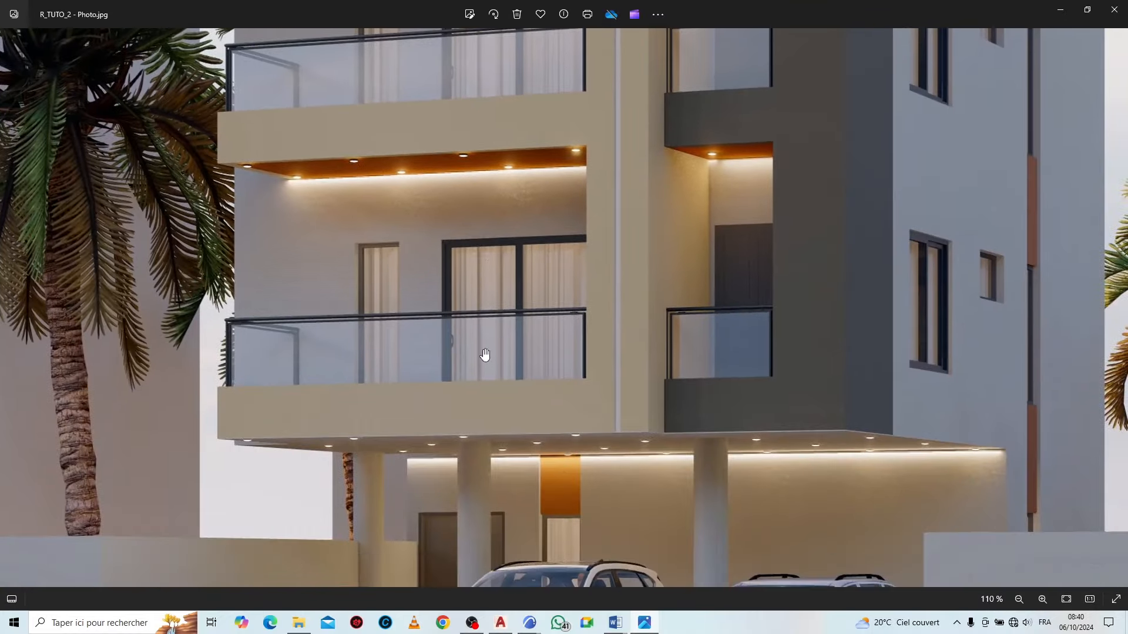
{"action": "scroll", "coordinate": [484, 356], "scroll_direction": "up", "scroll_amount": 2}
{"action": "left_click_drag", "start_coordinate": [475, 315], "coordinate": [395, 438]}
{"action": "left_click_drag", "start_coordinate": [710, 206], "coordinate": [649, 337]}
{"action": "left_click_drag", "start_coordinate": [615, 180], "coordinate": [662, 372]}
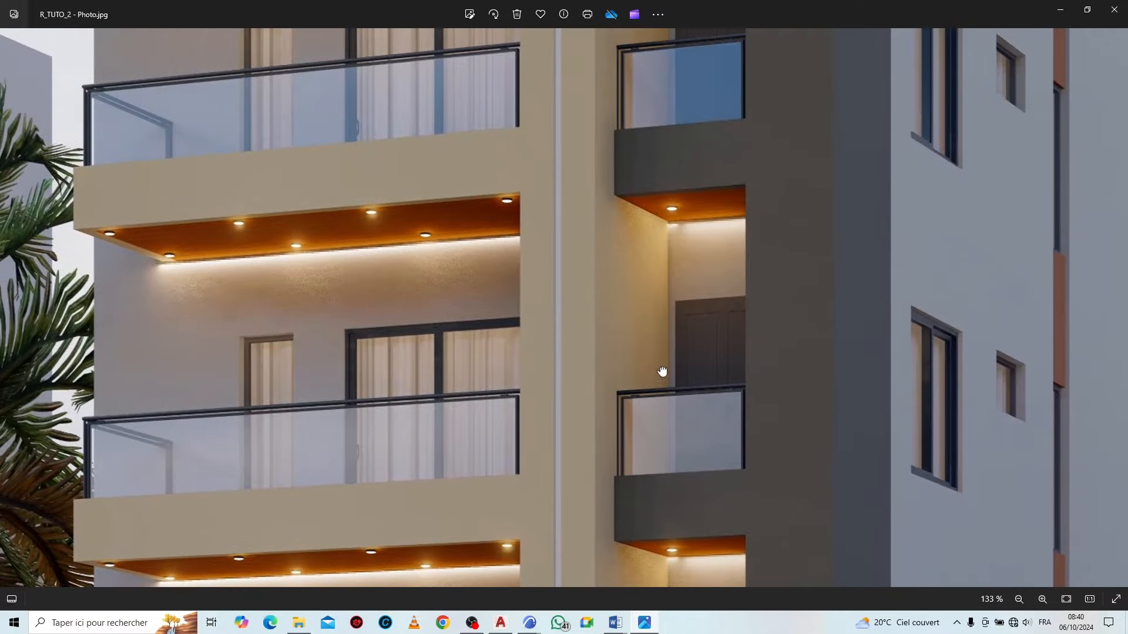
View the whole reference render, switch to the Sans Titre project in ARCHICAD, and inspect the underside of the upper floor in 3D
{"action": "scroll", "coordinate": [596, 339], "scroll_direction": "down", "scroll_amount": 5}
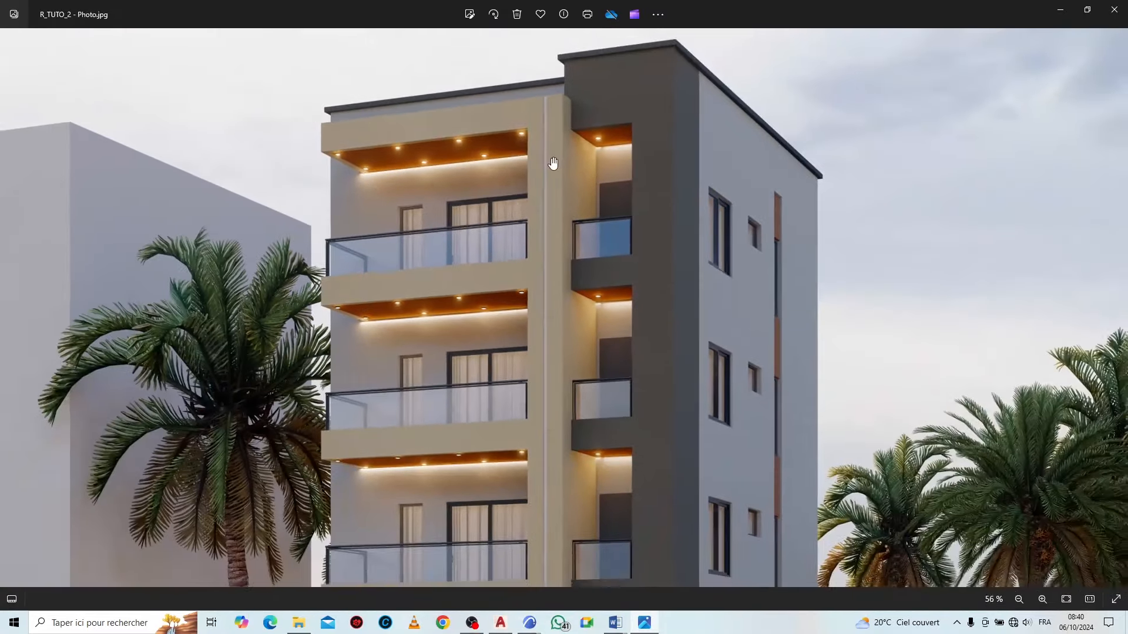
{"action": "scroll", "coordinate": [552, 163], "scroll_direction": "down", "scroll_amount": 1}
{"action": "mouse_move", "coordinate": [528, 626]}
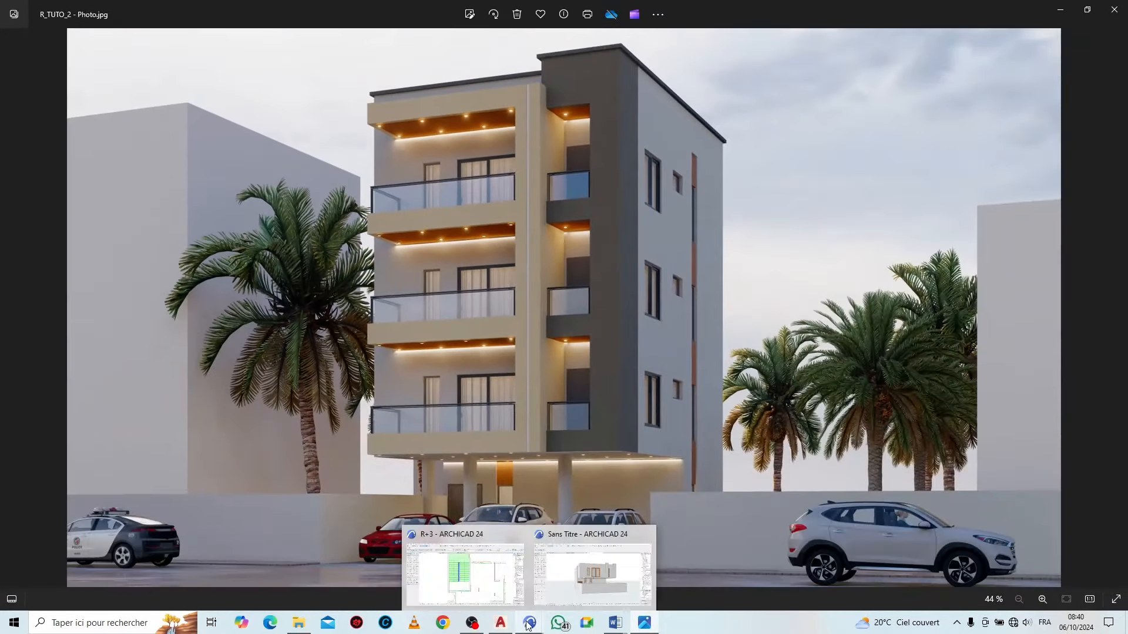
{"action": "left_click", "coordinate": [570, 578]}
{"action": "middle_click_drag", "start_coordinate": [747, 346], "coordinate": [678, 397], "text": "shift"}
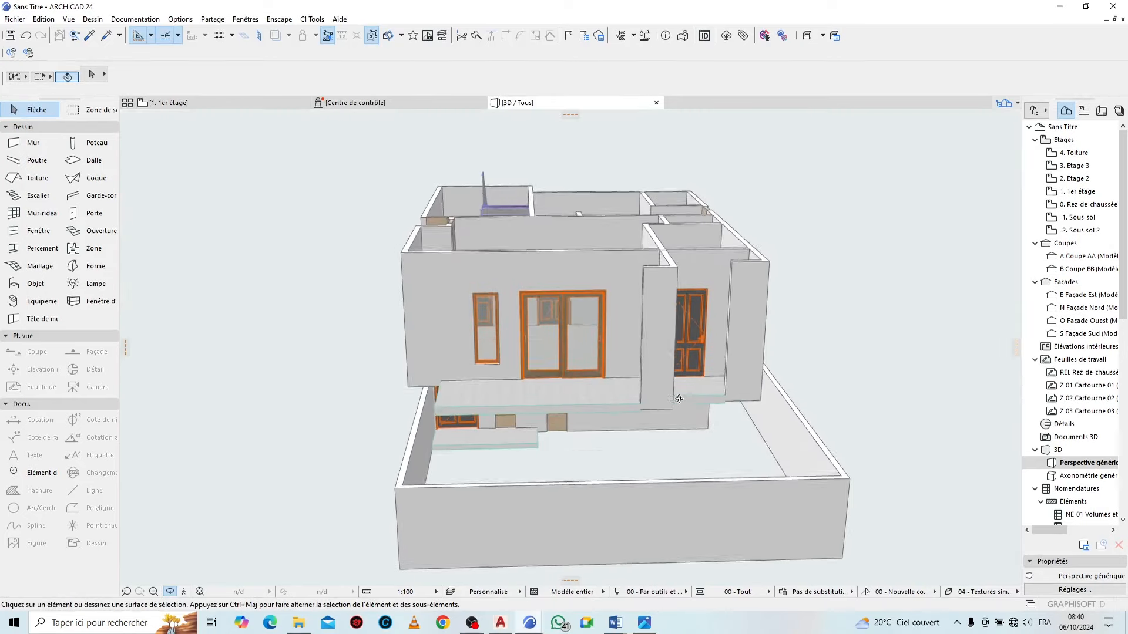
{"action": "scroll", "coordinate": [435, 432], "scroll_direction": "up", "scroll_amount": 3}
{"action": "middle_click_drag", "start_coordinate": [538, 388], "coordinate": [615, 296], "text": "shift"}
{"action": "scroll", "coordinate": [652, 315], "scroll_direction": "up", "scroll_amount": 3}
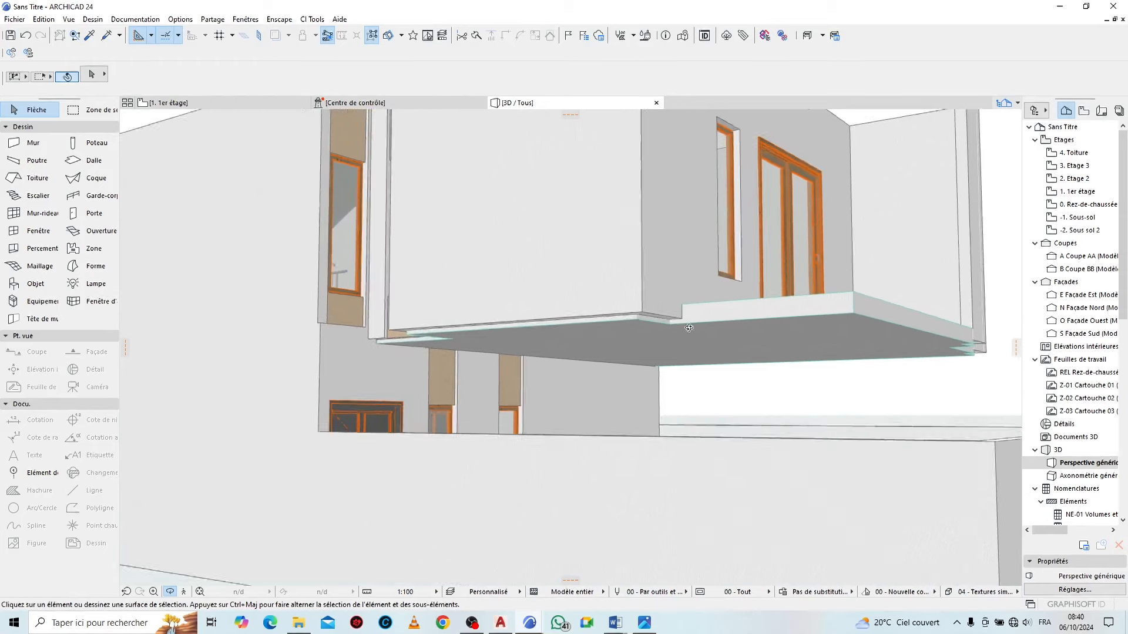
{"action": "scroll", "coordinate": [661, 379], "scroll_direction": "down", "scroll_amount": 5}
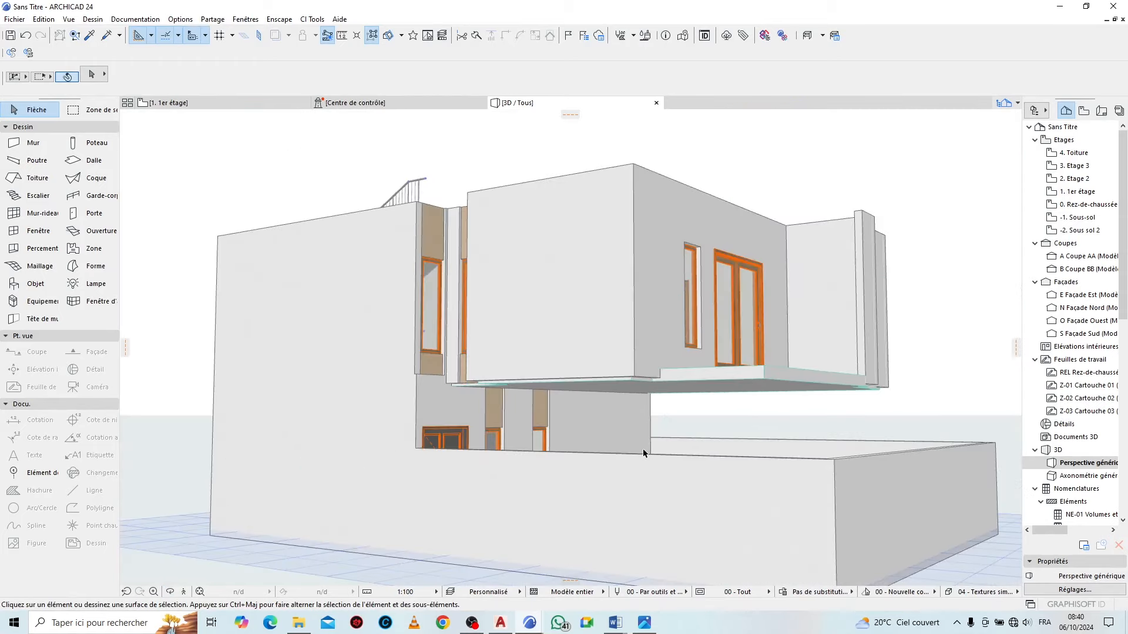
Select all walls on the 1er étage plan and set their base offset to -20 cm
{"action": "left_click", "coordinate": [267, 105]}
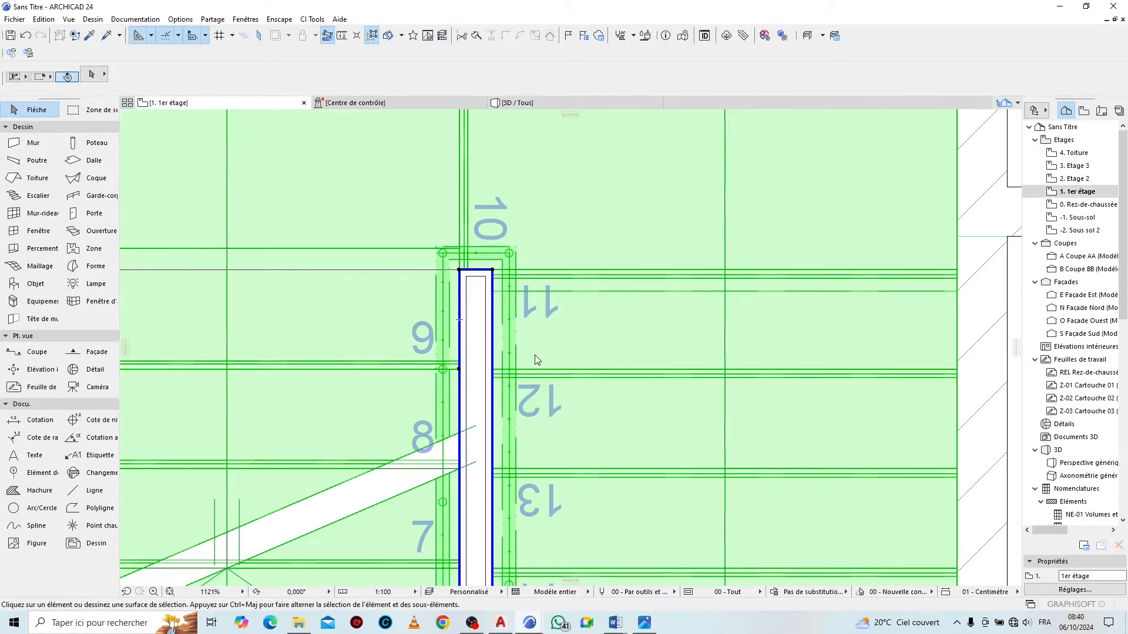
{"action": "scroll", "coordinate": [546, 363], "scroll_direction": "down", "scroll_amount": 5}
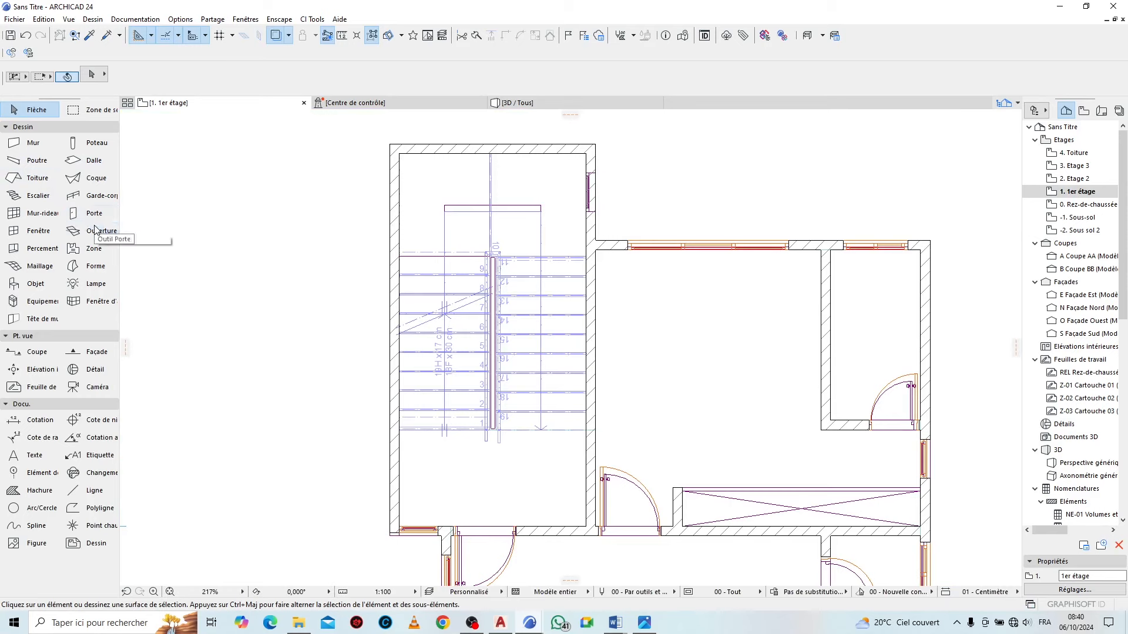
{"action": "left_click", "coordinate": [33, 142]}
{"action": "scroll", "coordinate": [417, 181], "scroll_direction": "down", "scroll_amount": 5}
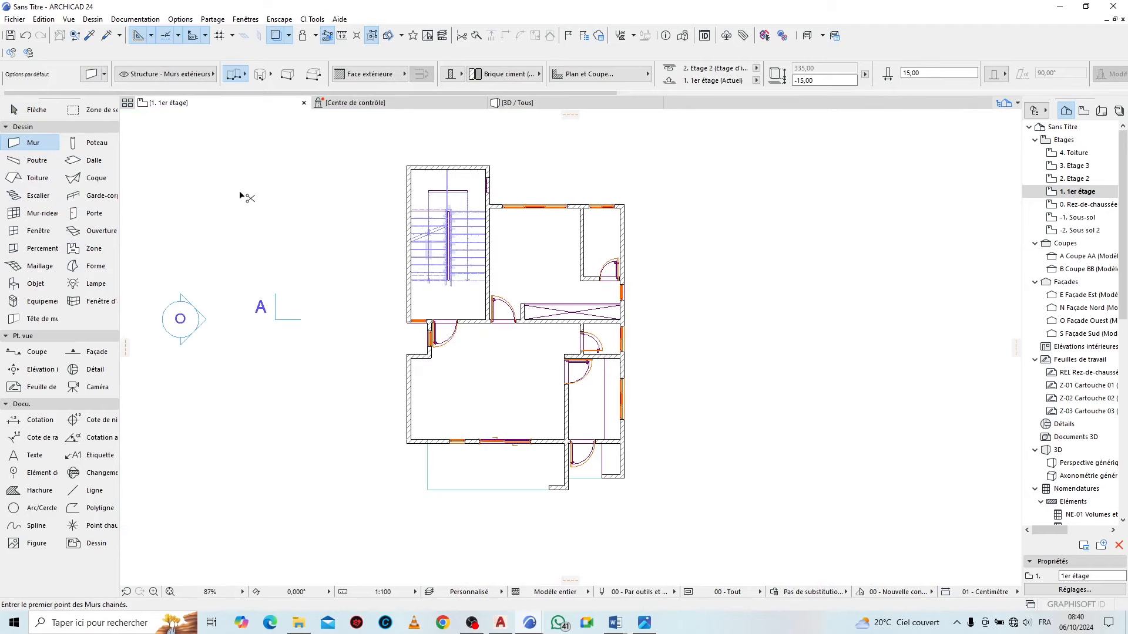
{"action": "key", "text": "ctrl+a"}
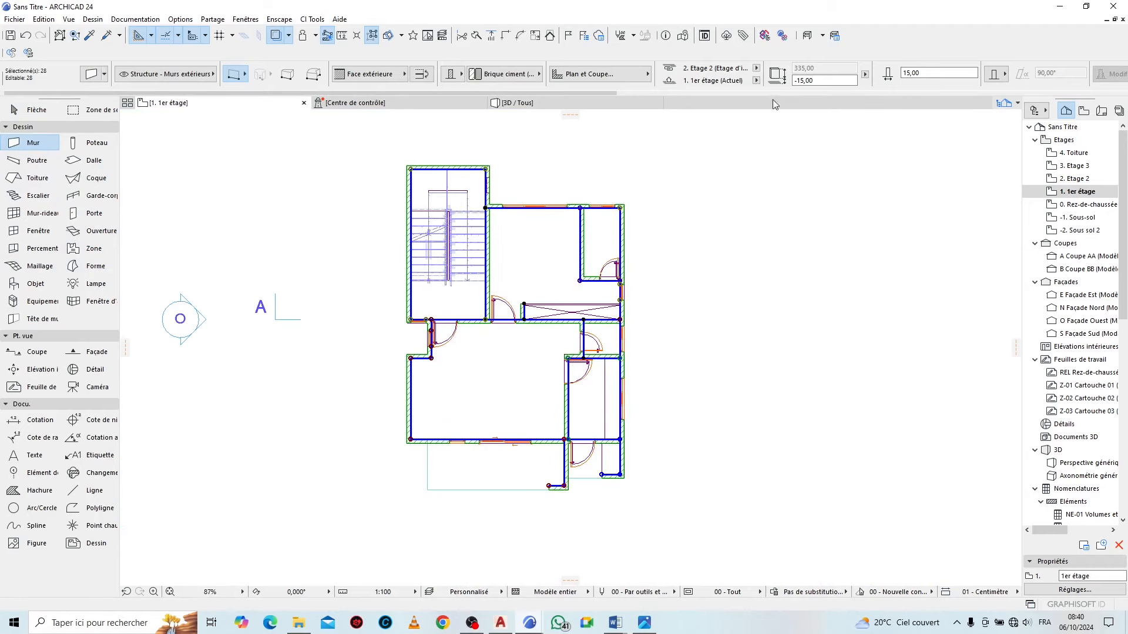
{"action": "type", "text": "-"}
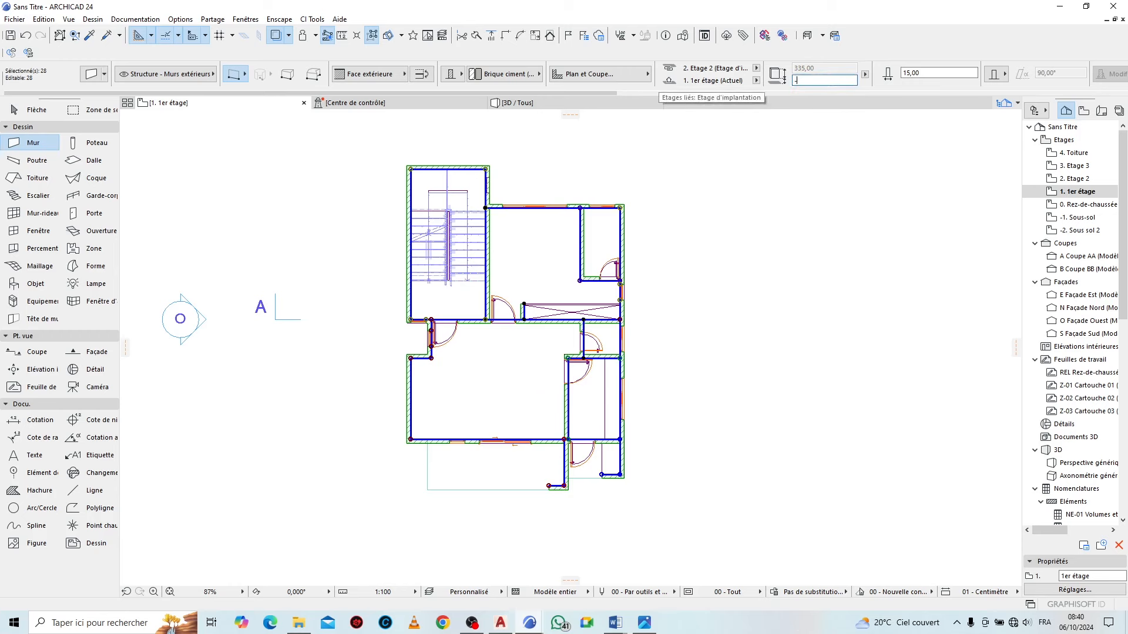
Inspect in 3D how the bases of the upper-floor walls meet the slab
{"action": "left_click", "coordinate": [545, 106]}
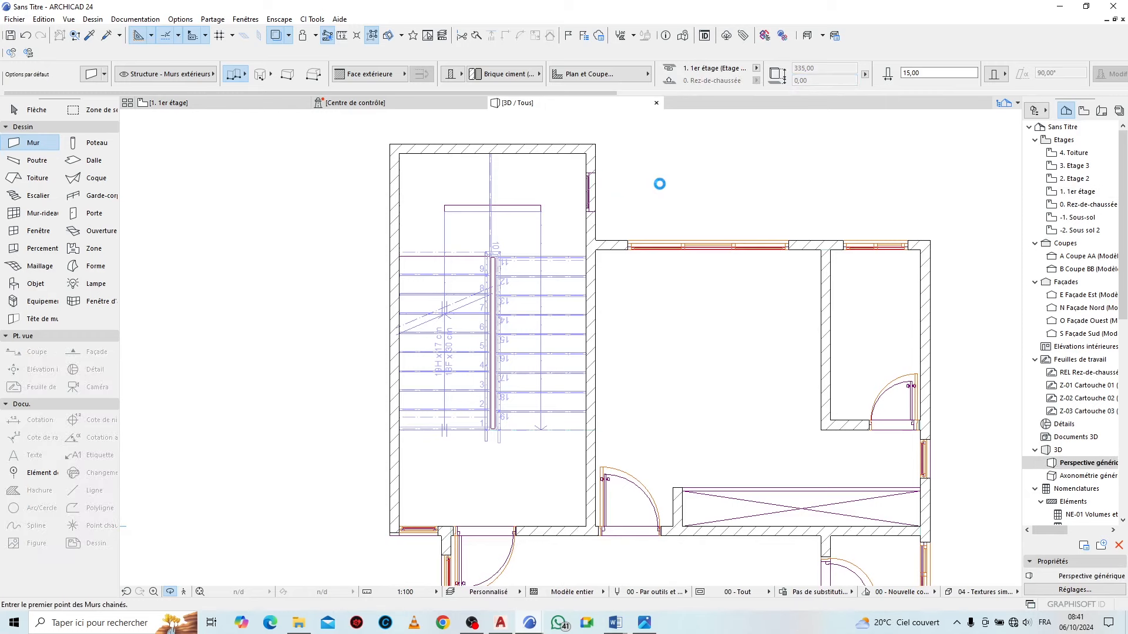
{"action": "scroll", "coordinate": [566, 396], "scroll_direction": "up", "scroll_amount": 6}
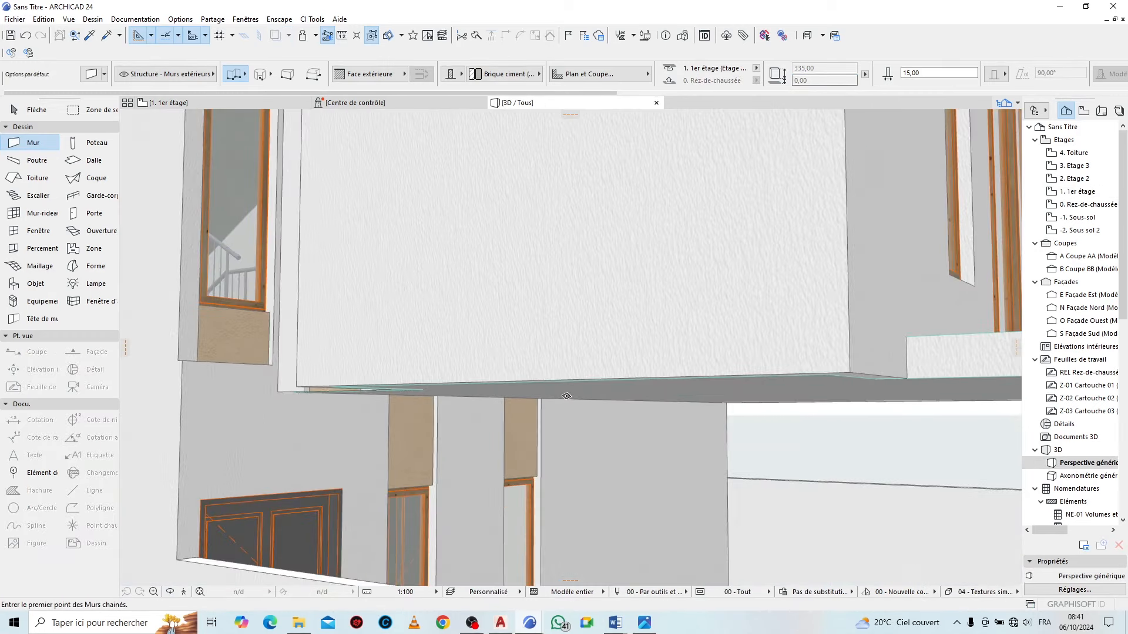
{"action": "scroll", "coordinate": [379, 391], "scroll_direction": "down", "scroll_amount": 6}
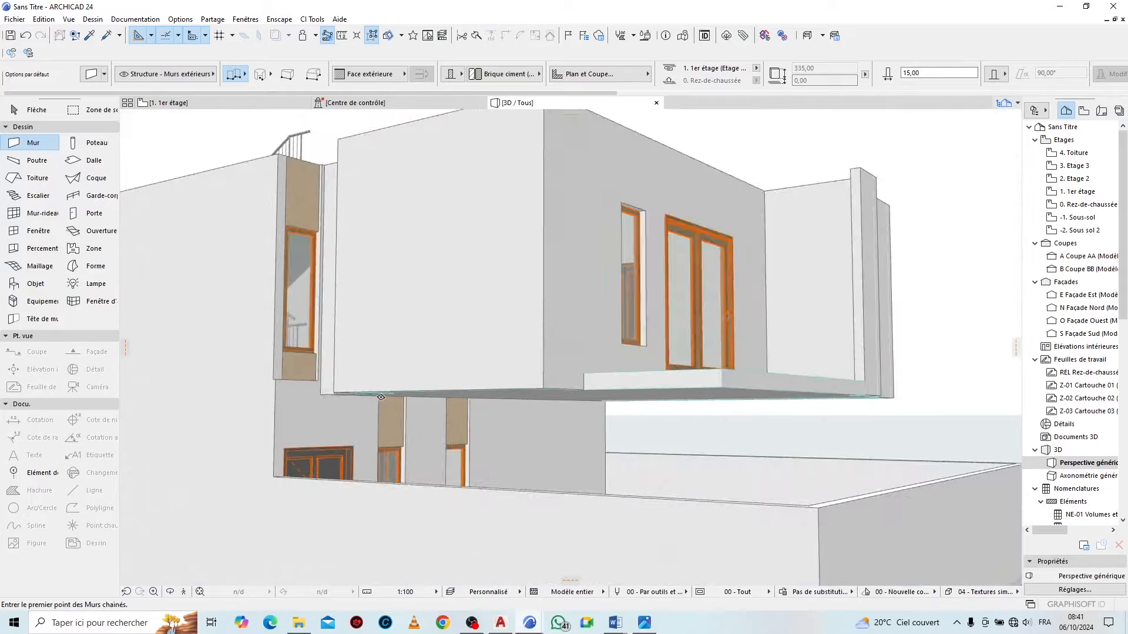
{"action": "scroll", "coordinate": [383, 393], "scroll_direction": "up", "scroll_amount": 2}
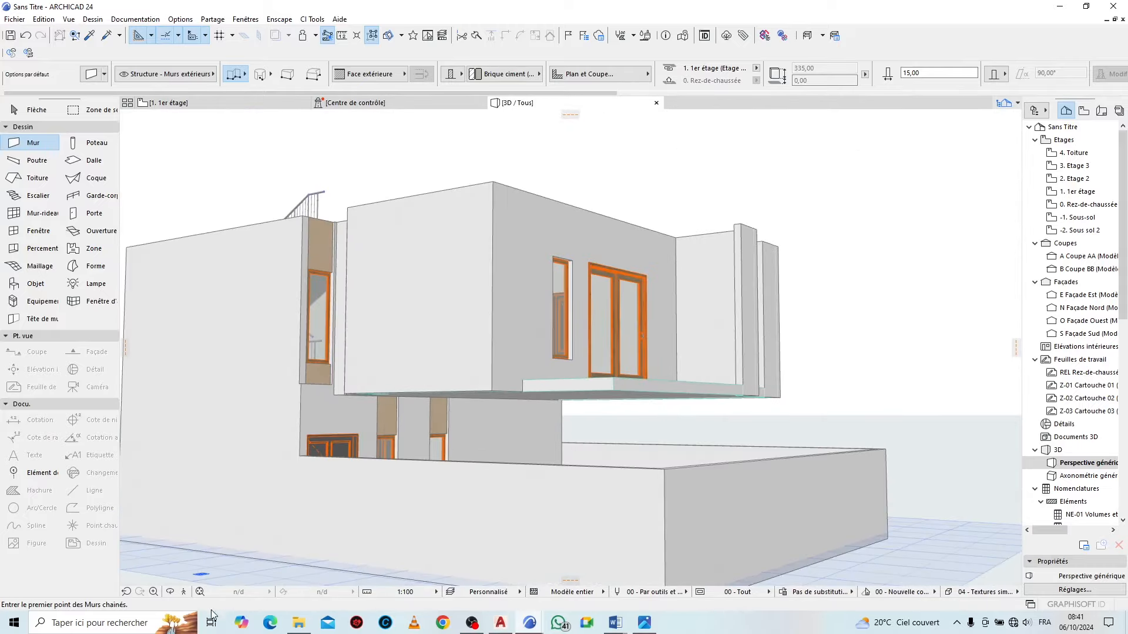
{"action": "left_click", "coordinate": [171, 592]}
{"action": "left_click_drag", "start_coordinate": [398, 415], "coordinate": [293, 494]}
Examine the balconies in reference renders R_TUTO_1, R_TUTO_2 and R_TUTO_3 and compare them with the 3D model in ARCHICAD
{"action": "mouse_move", "coordinate": [644, 622]}
{"action": "left_click", "coordinate": [646, 552]}
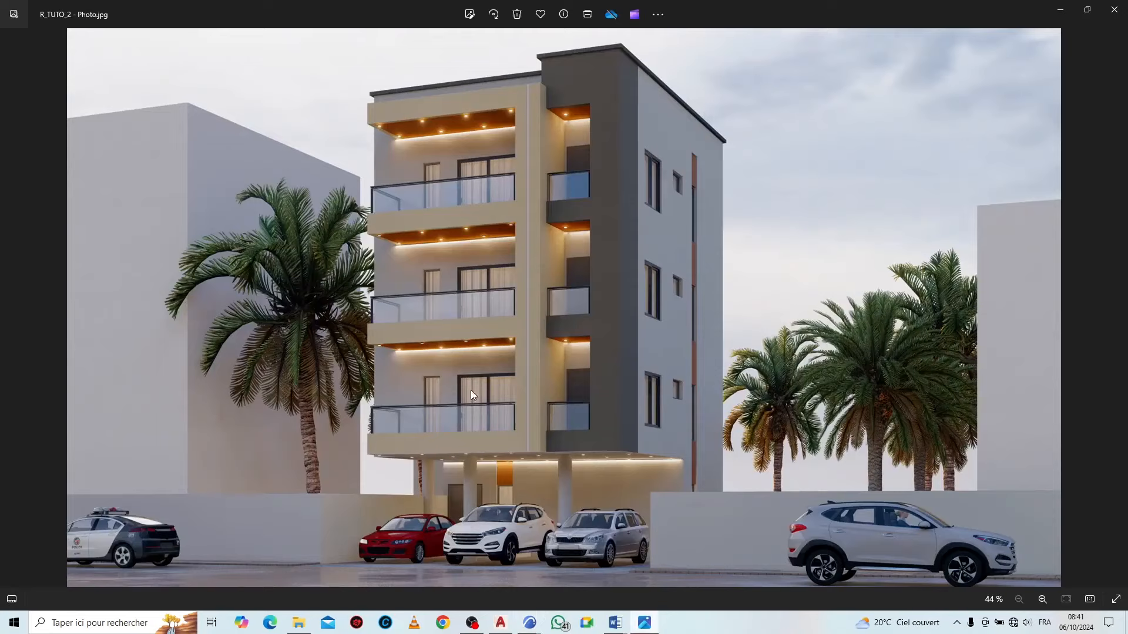
{"action": "left_click", "coordinate": [12, 308]}
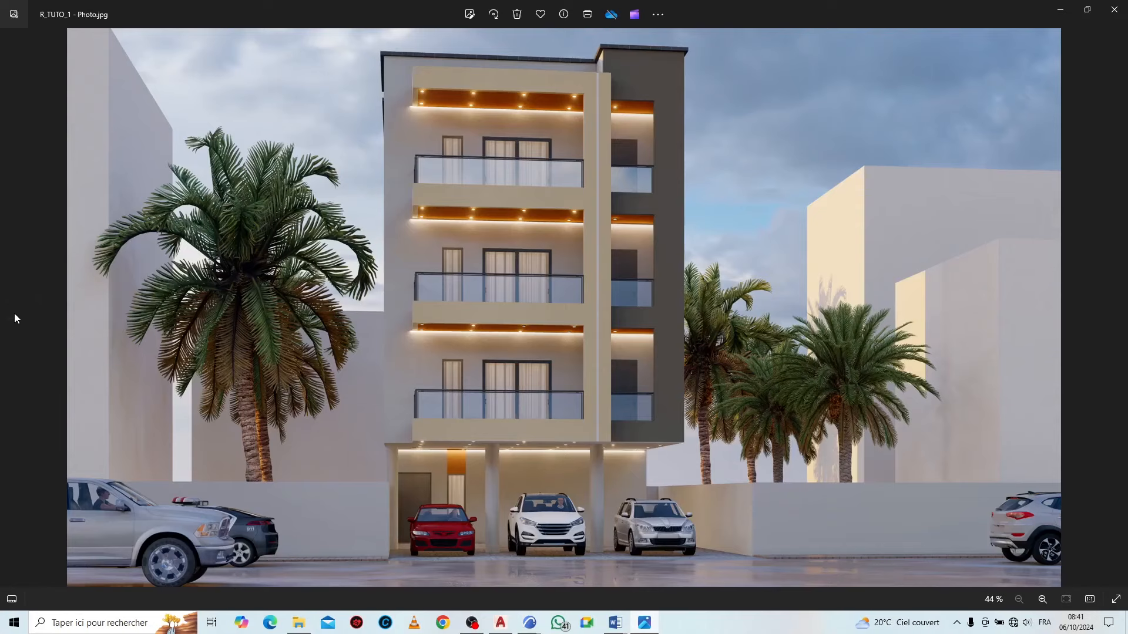
{"action": "left_click", "coordinate": [1115, 313]}
{"action": "left_click", "coordinate": [1118, 315]}
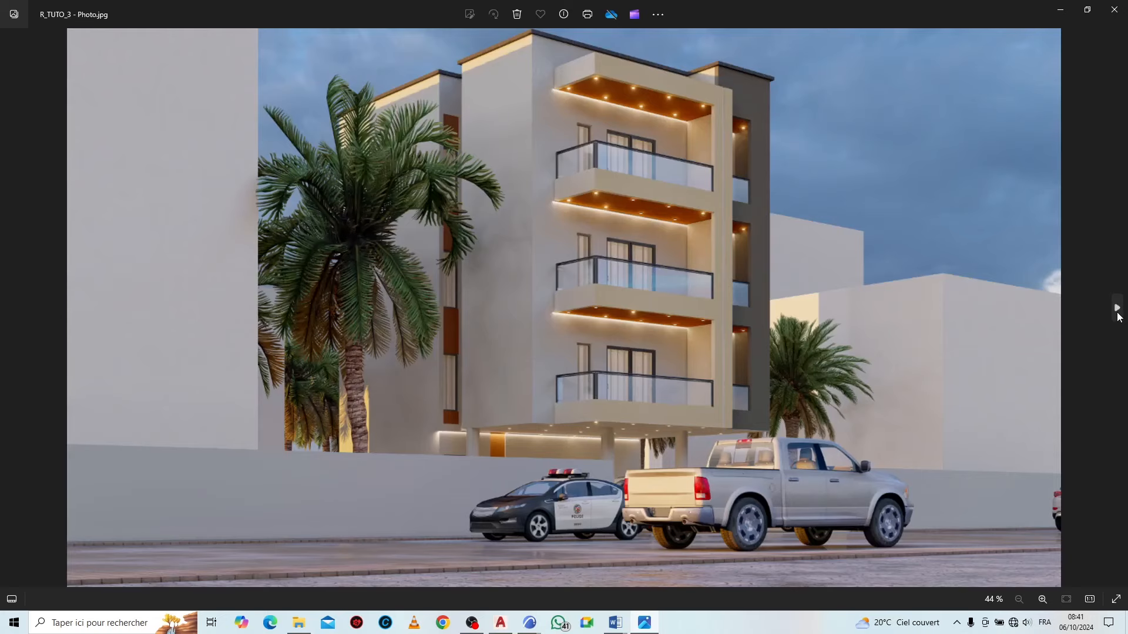
{"action": "scroll", "coordinate": [453, 441], "scroll_direction": "up", "scroll_amount": 5}
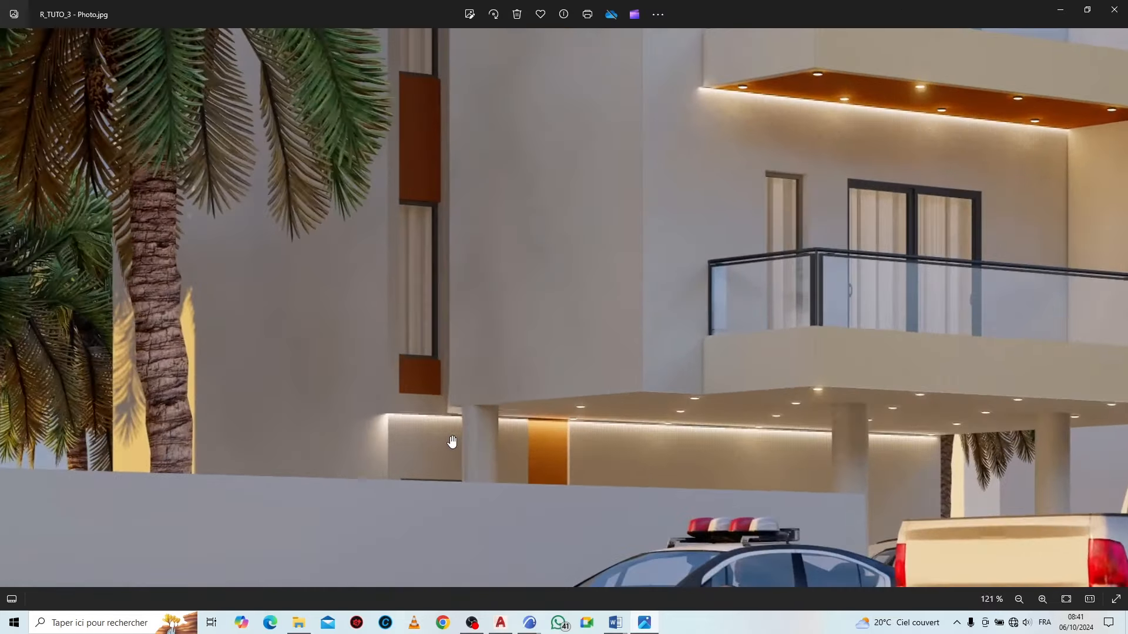
{"action": "scroll", "coordinate": [451, 439], "scroll_direction": "down", "scroll_amount": 5}
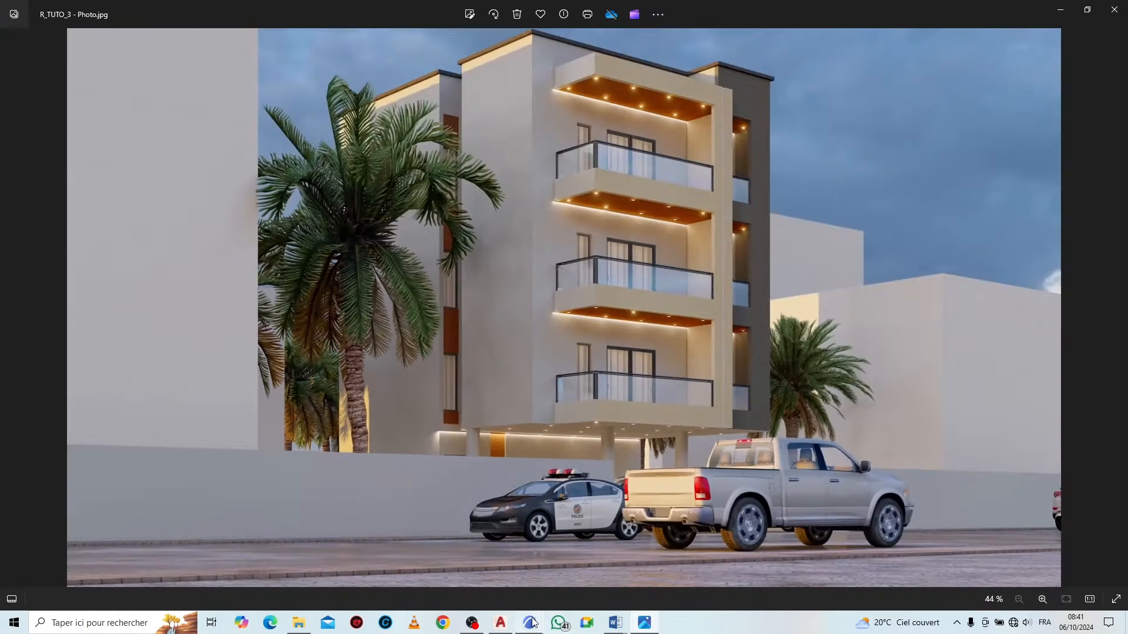
{"action": "mouse_move", "coordinate": [533, 622]}
{"action": "left_click", "coordinate": [592, 573]}
{"action": "scroll", "coordinate": [489, 347], "scroll_direction": "down", "scroll_amount": 3}
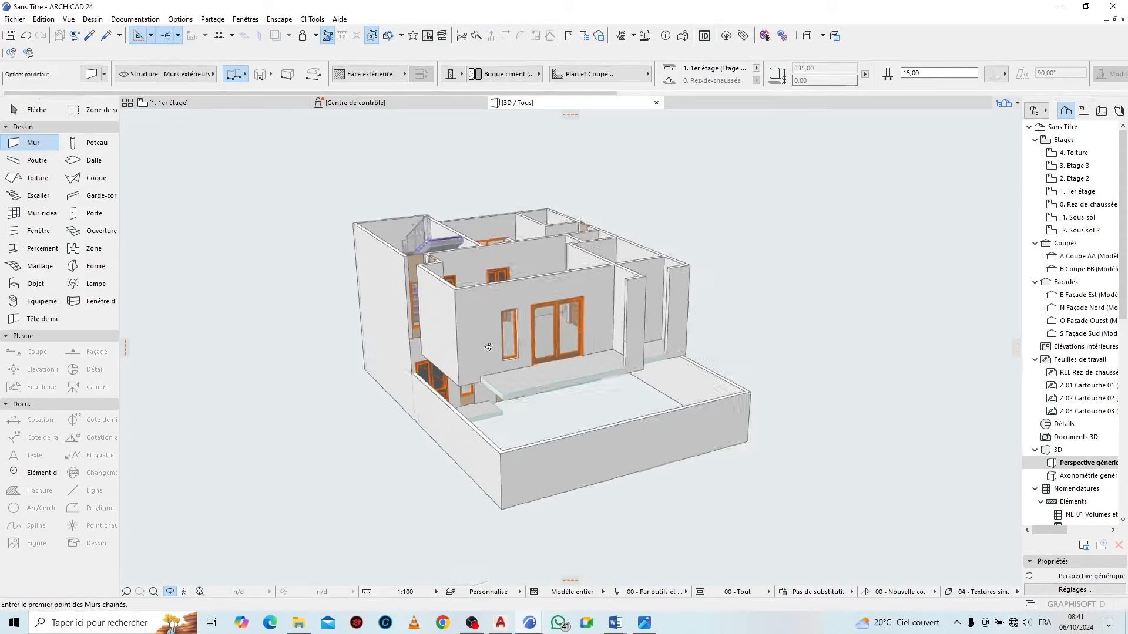
{"action": "scroll", "coordinate": [489, 347], "scroll_direction": "up", "scroll_amount": 3}
On the 1er étage plan, pick up the short balcony wall's settings, unlink the wall top and set the height to 60 cm
{"action": "left_click", "coordinate": [217, 102]}
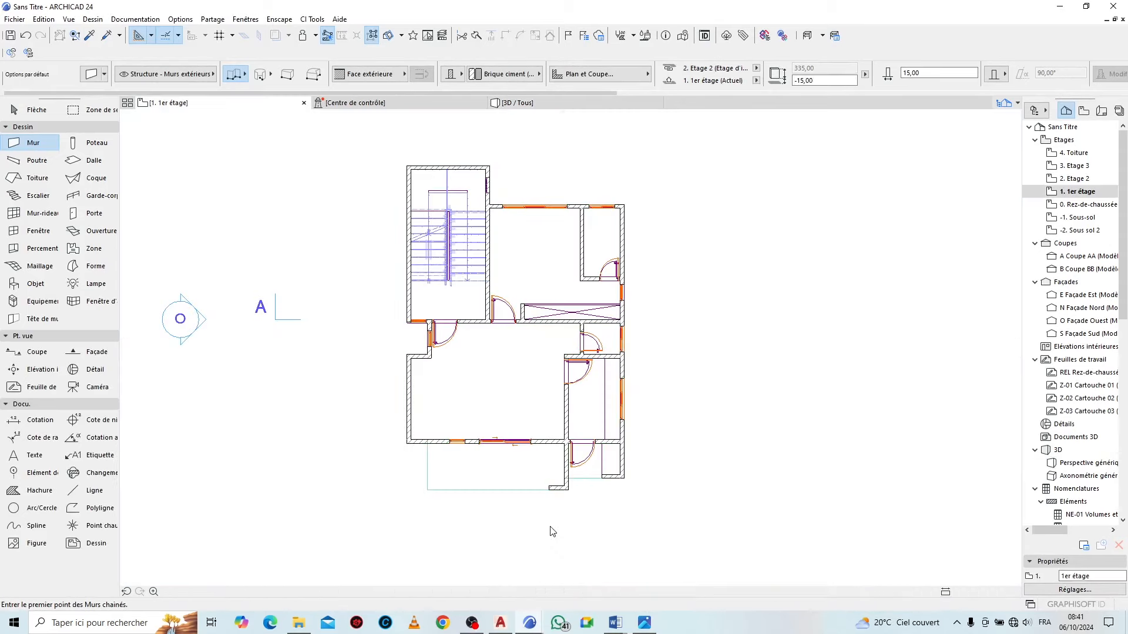
{"action": "key", "text": "Escape"}
{"action": "scroll", "coordinate": [539, 499], "scroll_direction": "up", "scroll_amount": 10}
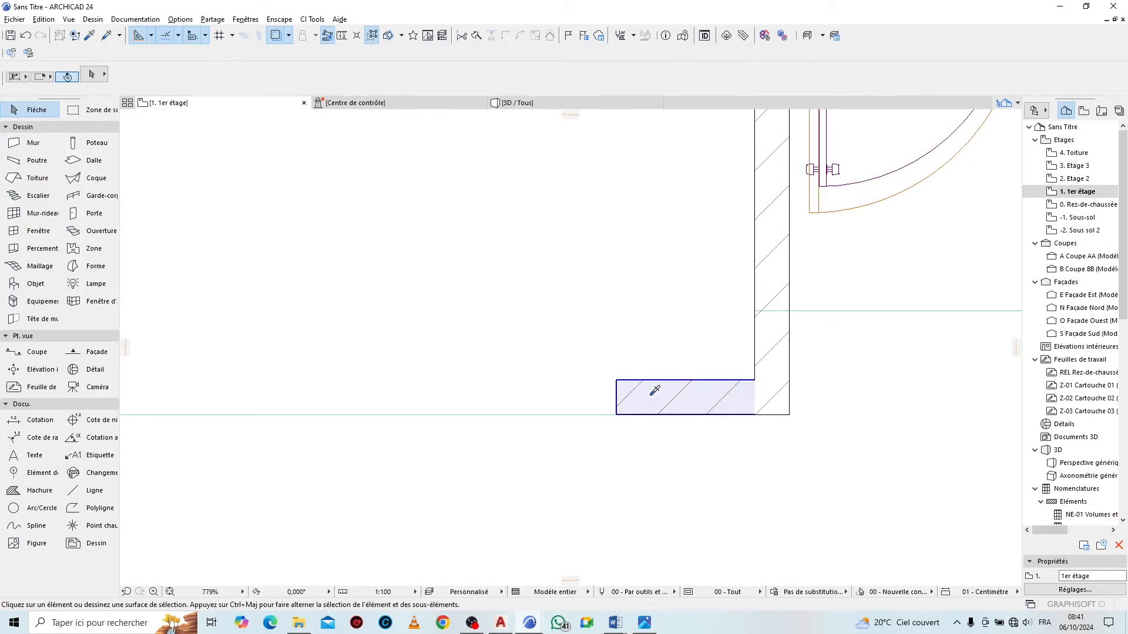
{"action": "left_click", "coordinate": [649, 395], "text": "alt"}
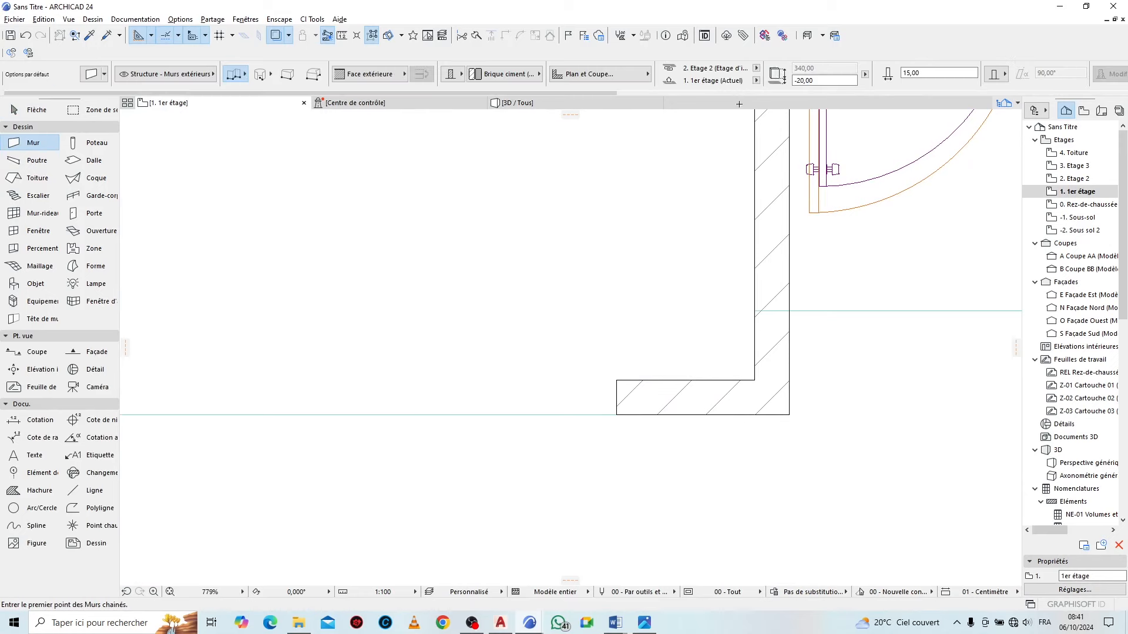
{"action": "left_click", "coordinate": [757, 69]}
{"action": "left_click", "coordinate": [810, 90]}
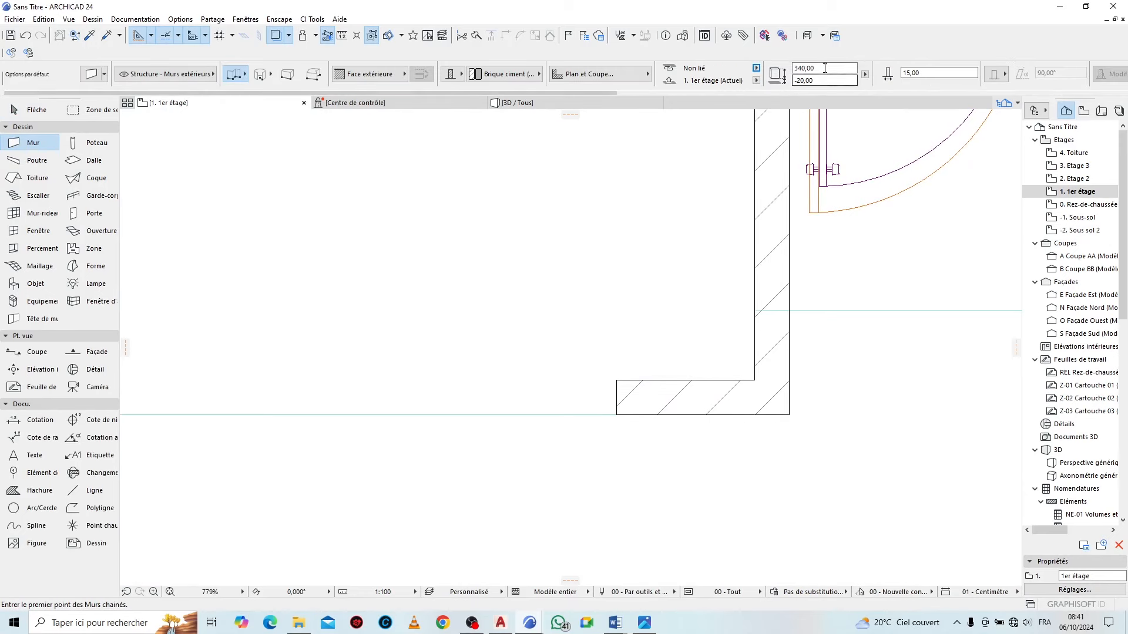
{"action": "type", "text": "60"}
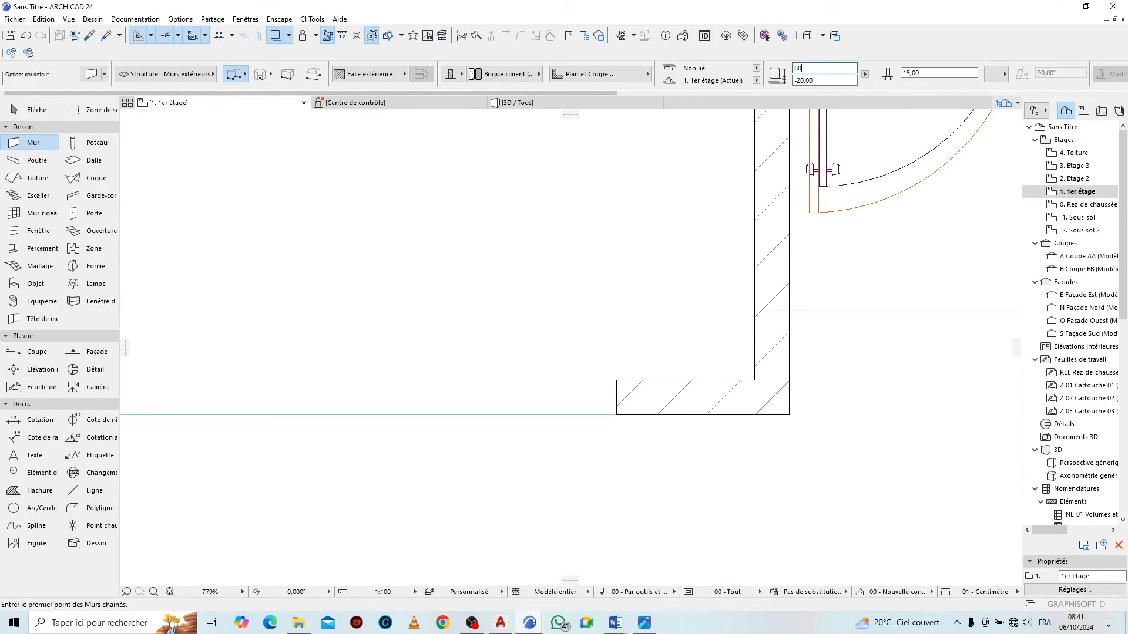
Draw the parapet wall from the short wall's inner corner along the large balcony's front edge, with a 165 cm return to the facade
{"action": "left_click", "coordinate": [616, 380]}
{"action": "scroll", "coordinate": [817, 382], "scroll_direction": "down", "scroll_amount": 3}
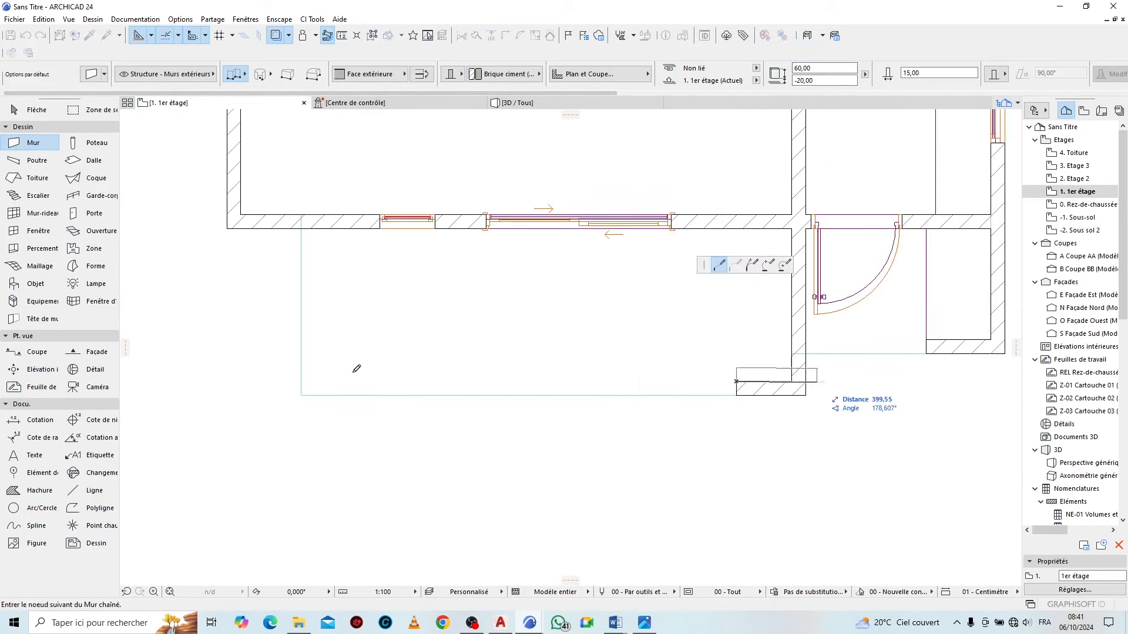
{"action": "scroll", "coordinate": [309, 378], "scroll_direction": "up", "scroll_amount": 1}
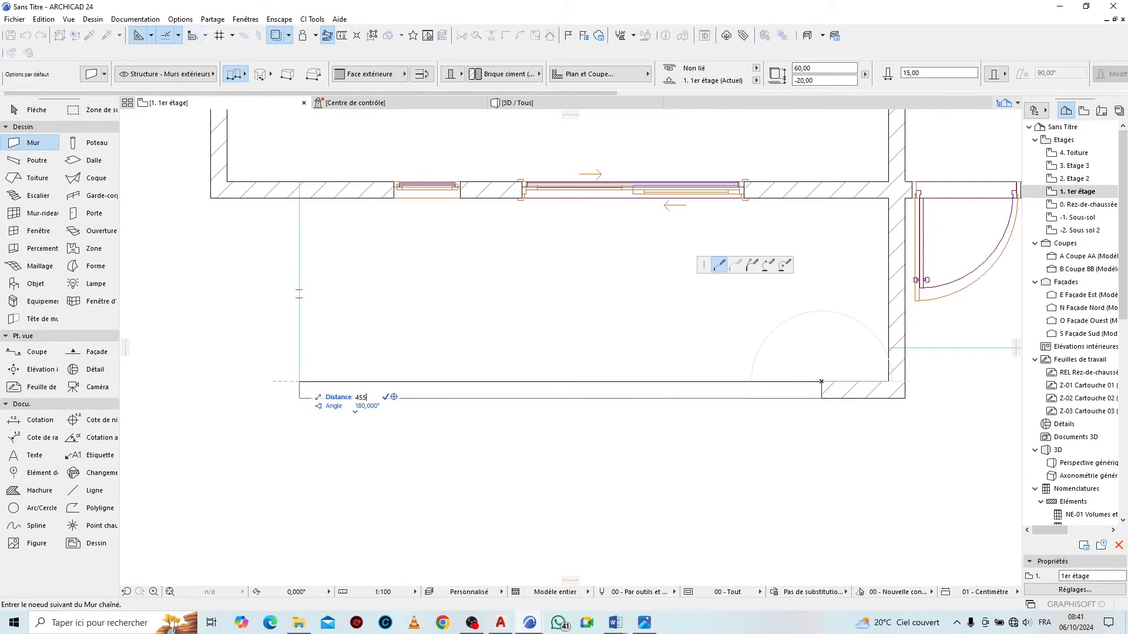
{"action": "key", "text": "Return"}
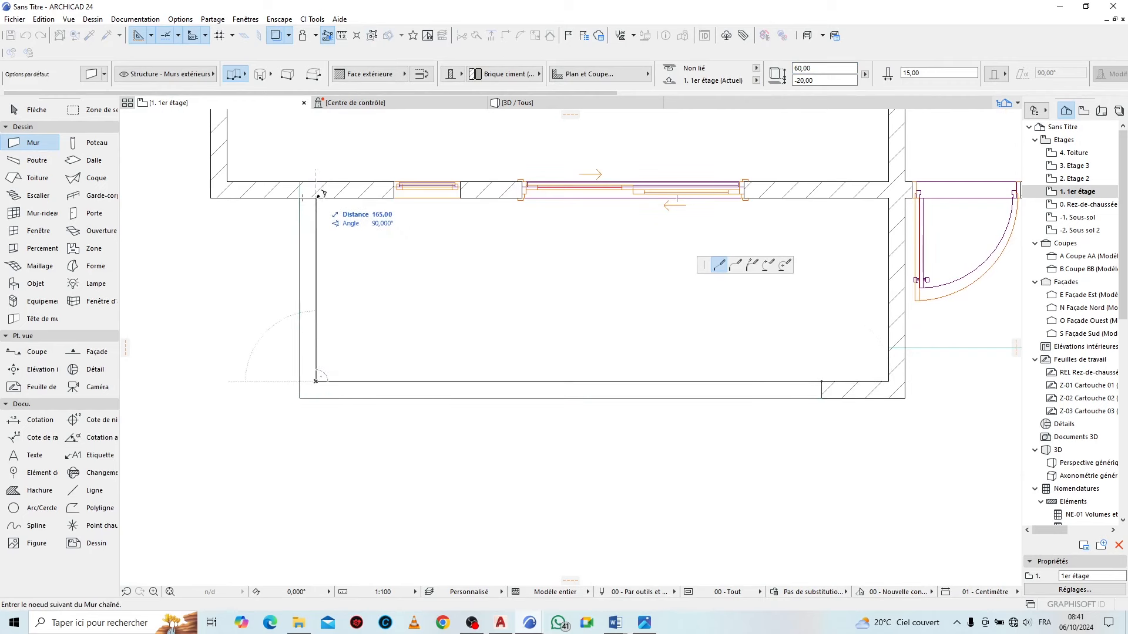
{"action": "left_click", "coordinate": [316, 196]}
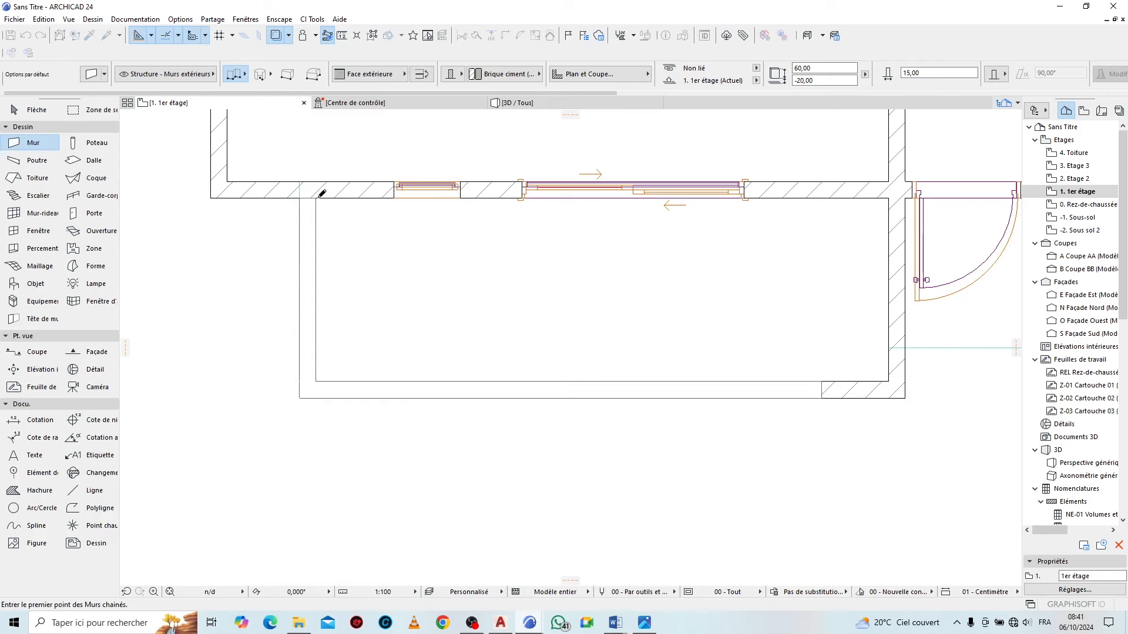
Inspect the large balcony's parapet and the neighbouring small balcony in 3D
{"action": "left_click", "coordinate": [567, 104]}
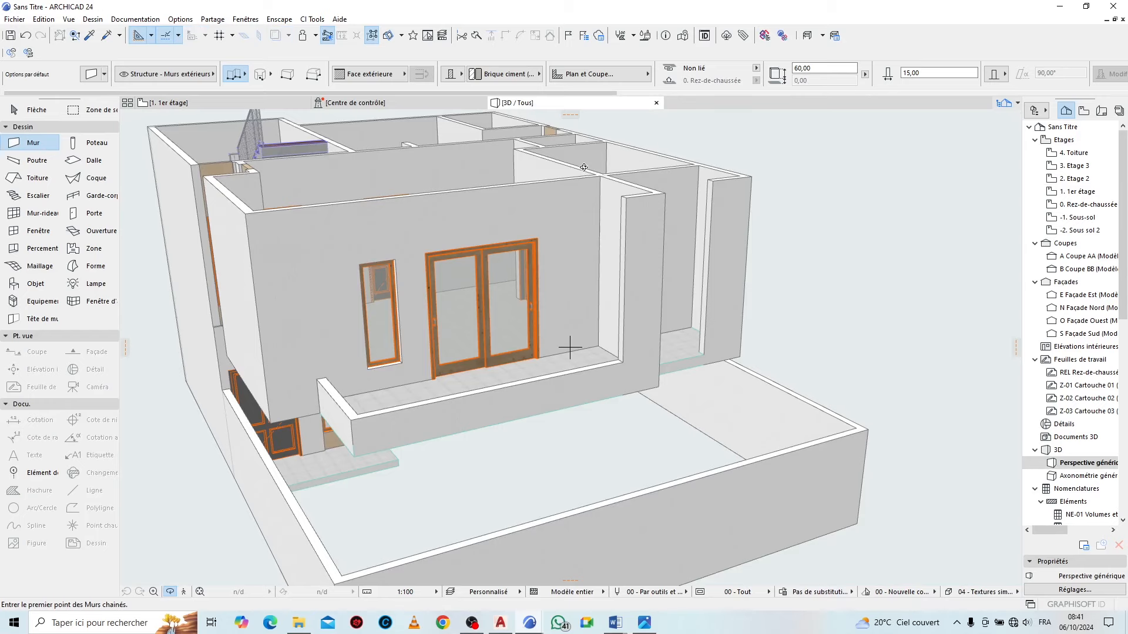
{"action": "scroll", "coordinate": [595, 372], "scroll_direction": "up", "scroll_amount": 3}
{"action": "scroll", "coordinate": [595, 366], "scroll_direction": "down", "scroll_amount": 3}
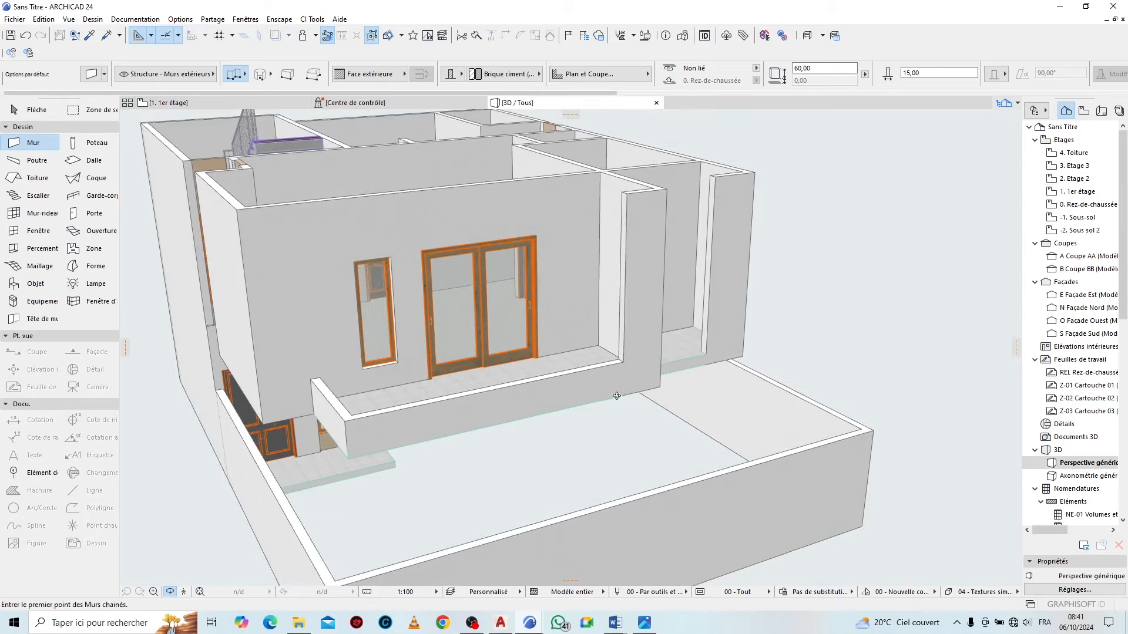
{"action": "middle_click_drag", "start_coordinate": [616, 395], "coordinate": [623, 343], "text": "shift"}
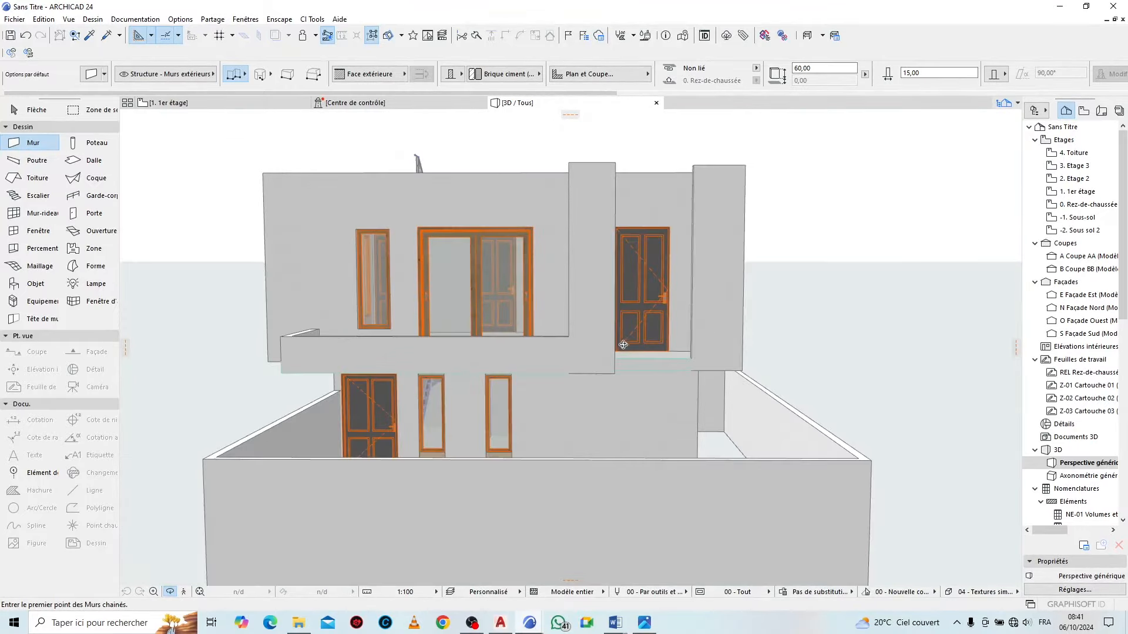
{"action": "scroll", "coordinate": [728, 329], "scroll_direction": "up", "scroll_amount": 3}
On the 1er étage plan, draw a parapet wall about 130 cm long across the small balcony's front, from the short wall's inner corner to the opposite wall
{"action": "left_click", "coordinate": [169, 103]}
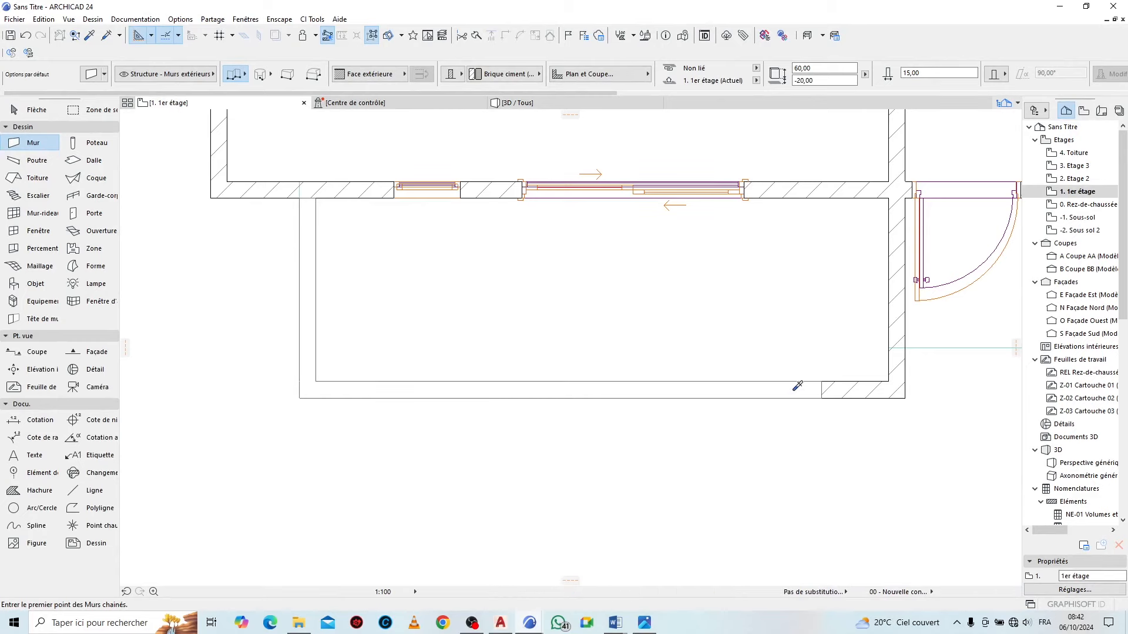
{"action": "scroll", "coordinate": [200, 402], "scroll_direction": "down", "scroll_amount": 3}
{"action": "scroll", "coordinate": [597, 383], "scroll_direction": "up", "scroll_amount": 4}
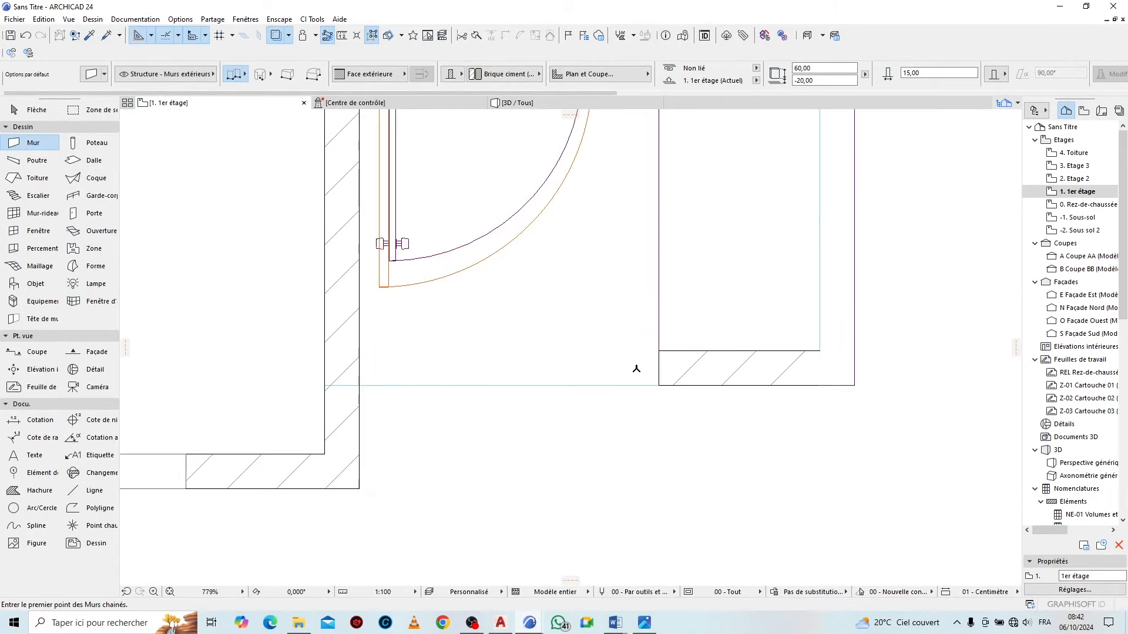
{"action": "left_click", "coordinate": [659, 350]}
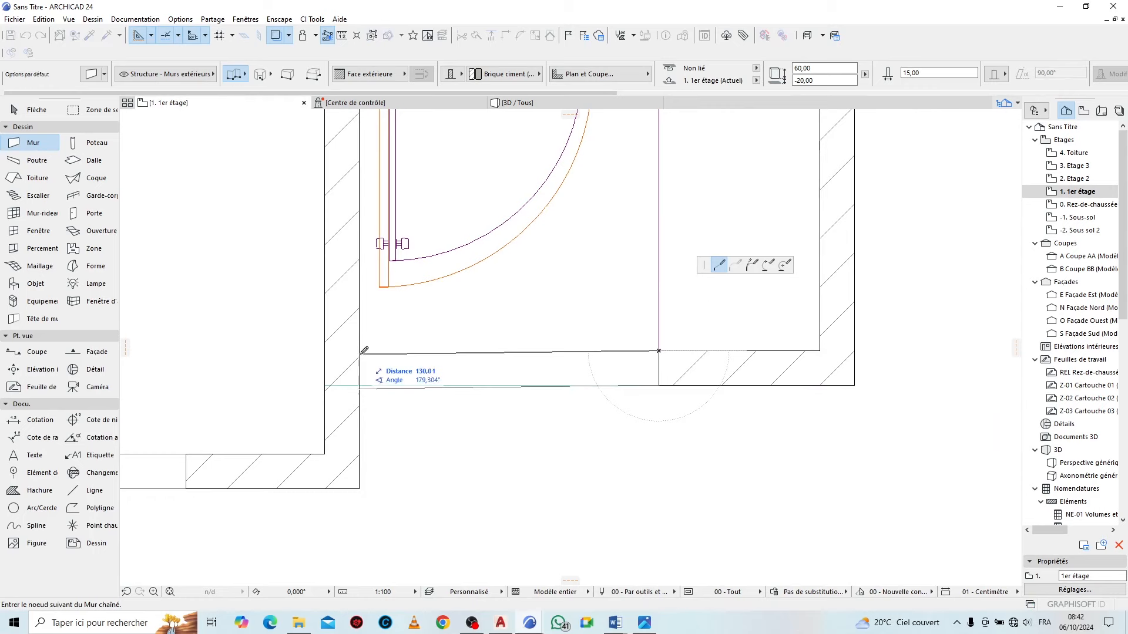
{"action": "key", "text": "Escape"}
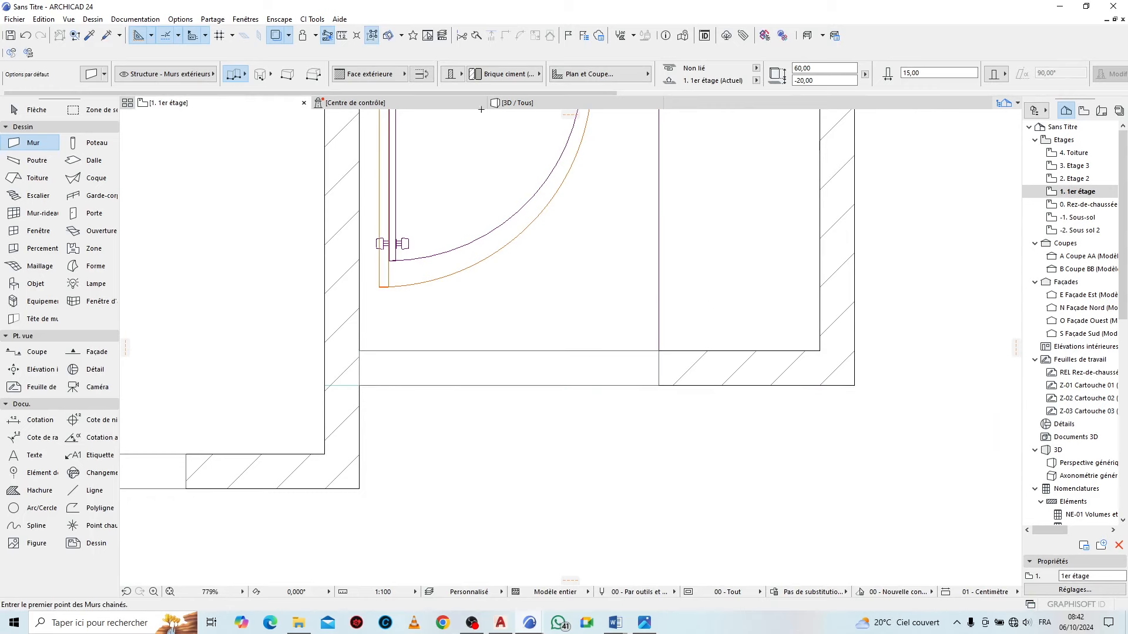
{"action": "left_click", "coordinate": [517, 102]}
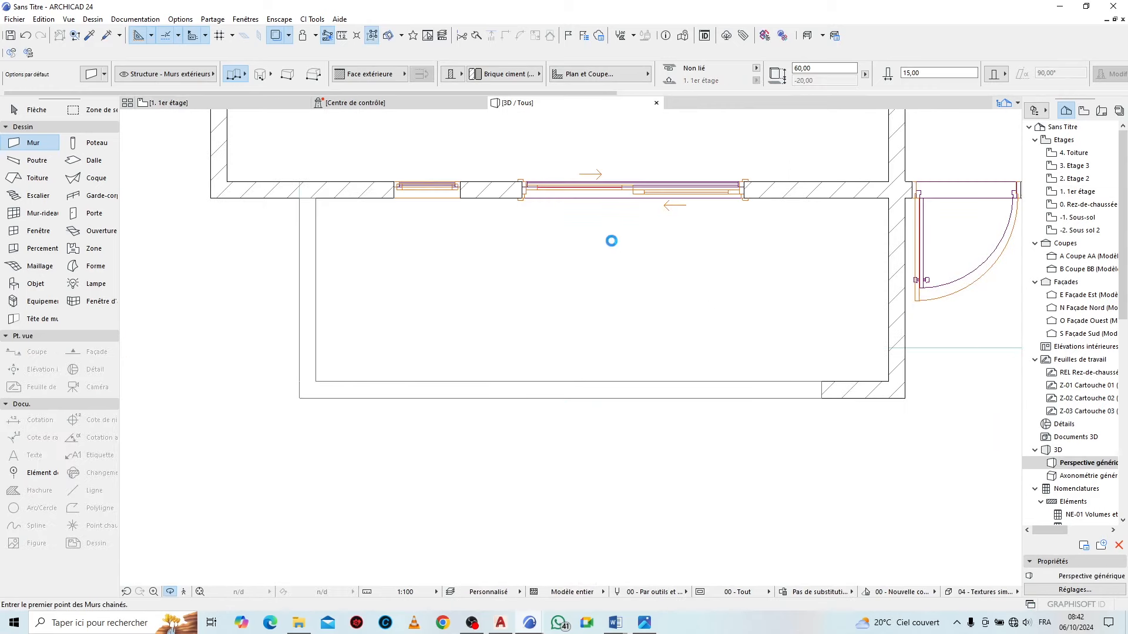
{"action": "scroll", "coordinate": [619, 373], "scroll_direction": "down", "scroll_amount": 5}
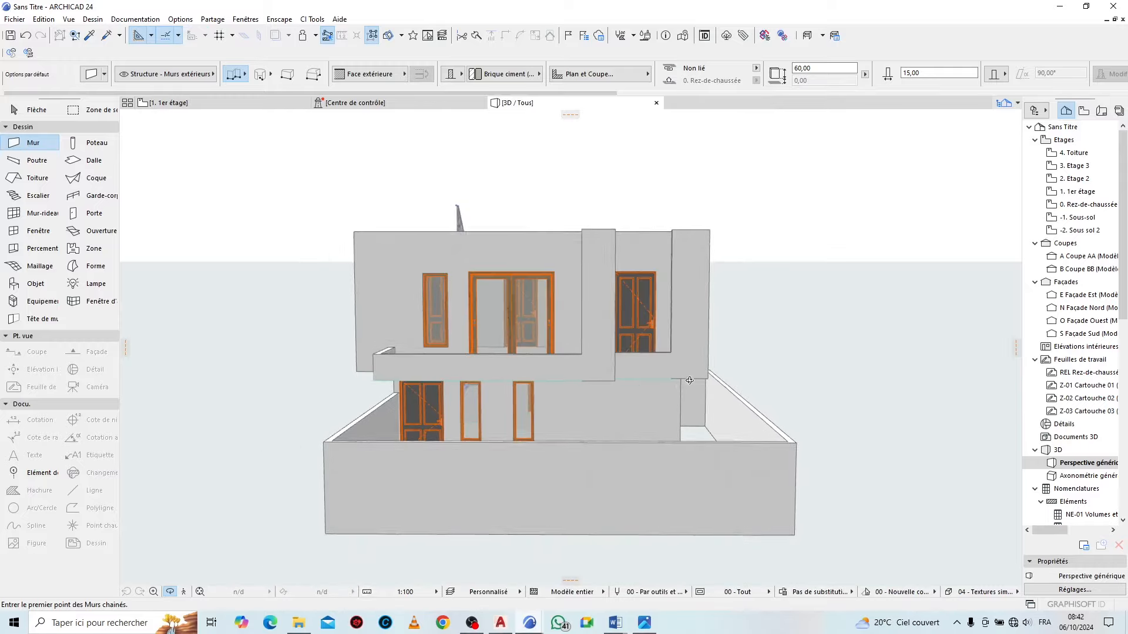
Pick up the settings of the 60 × 180 cm window near the closet and place a matching one on the stairwell's projecting side wall
{"action": "middle_click_drag", "start_coordinate": [619, 372], "coordinate": [797, 451], "text": "shift"}
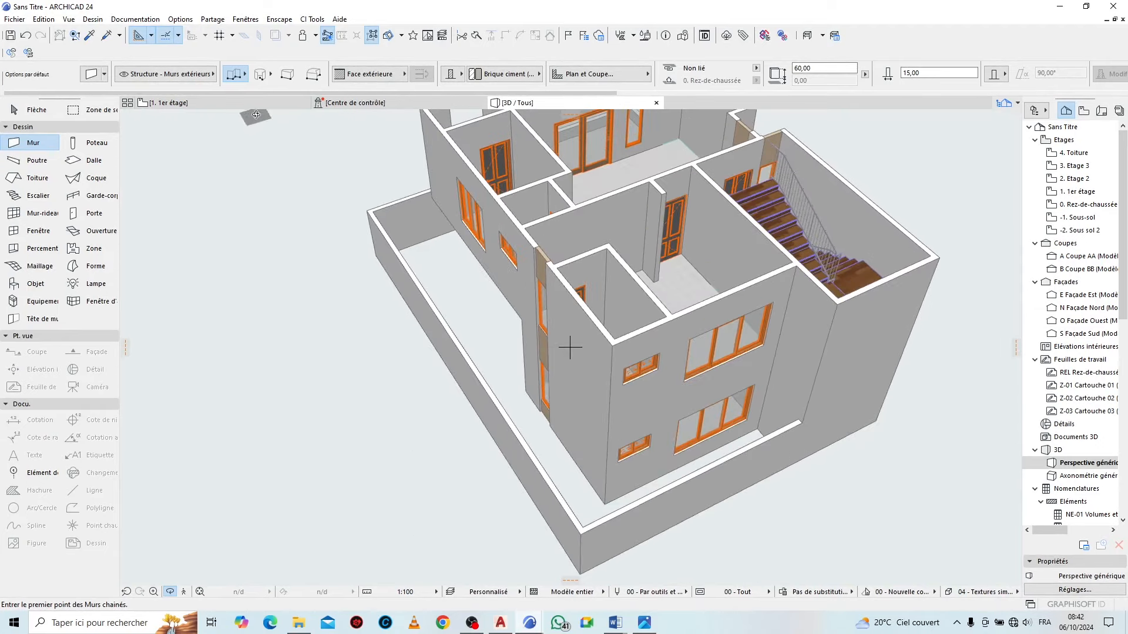
{"action": "left_click", "coordinate": [258, 103]}
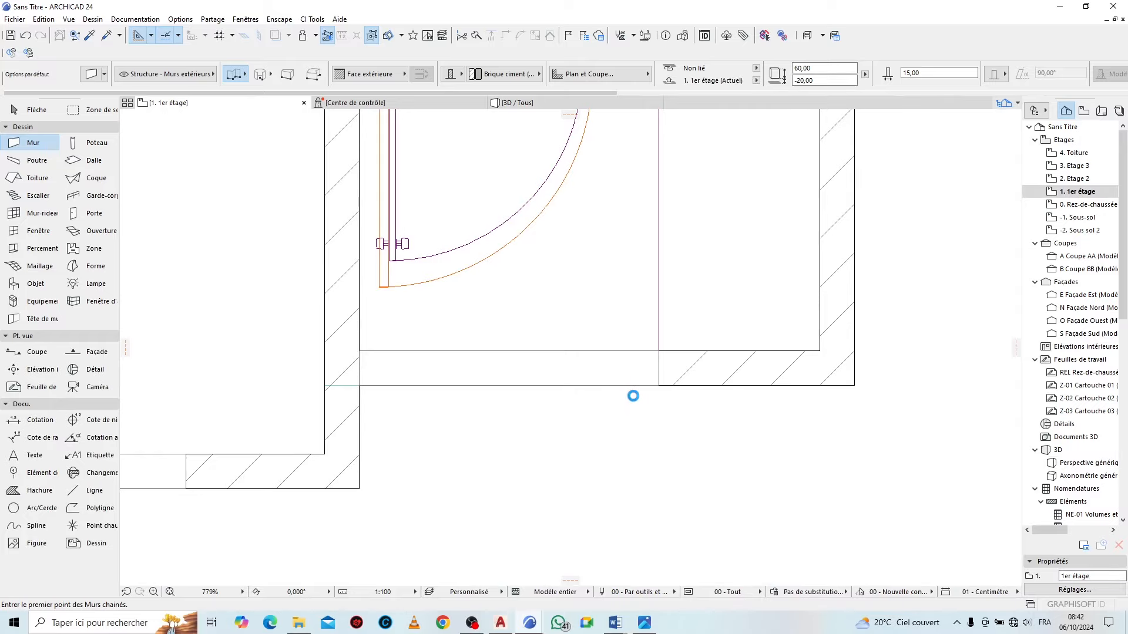
{"action": "scroll", "coordinate": [623, 452], "scroll_direction": "down", "scroll_amount": 10}
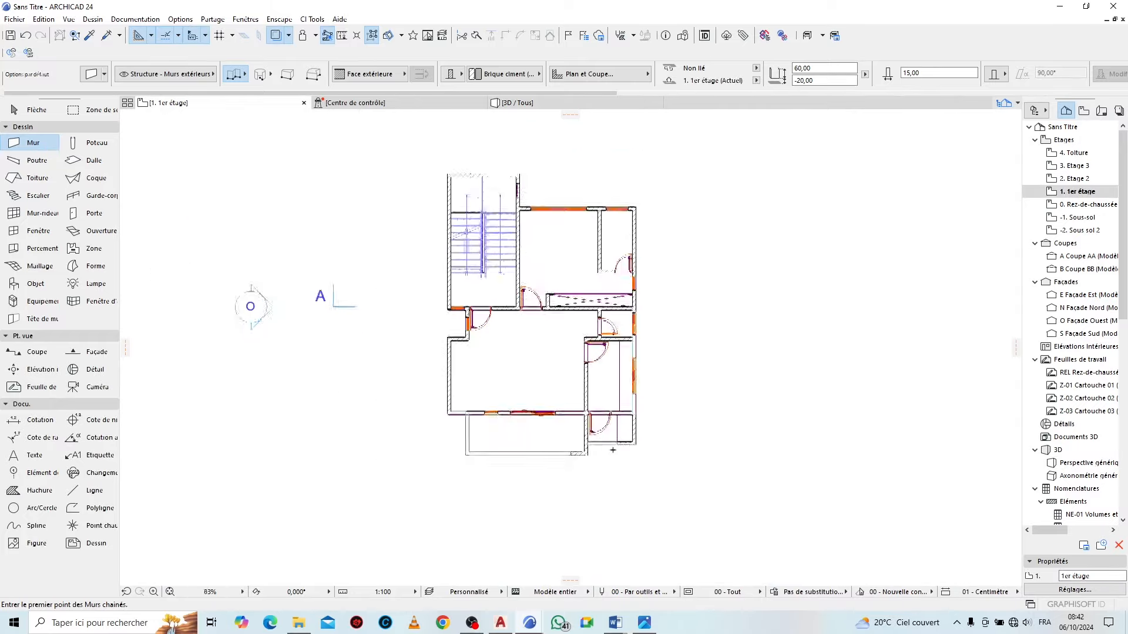
{"action": "key", "text": "Escape"}
{"action": "scroll", "coordinate": [644, 290], "scroll_direction": "up", "scroll_amount": 8}
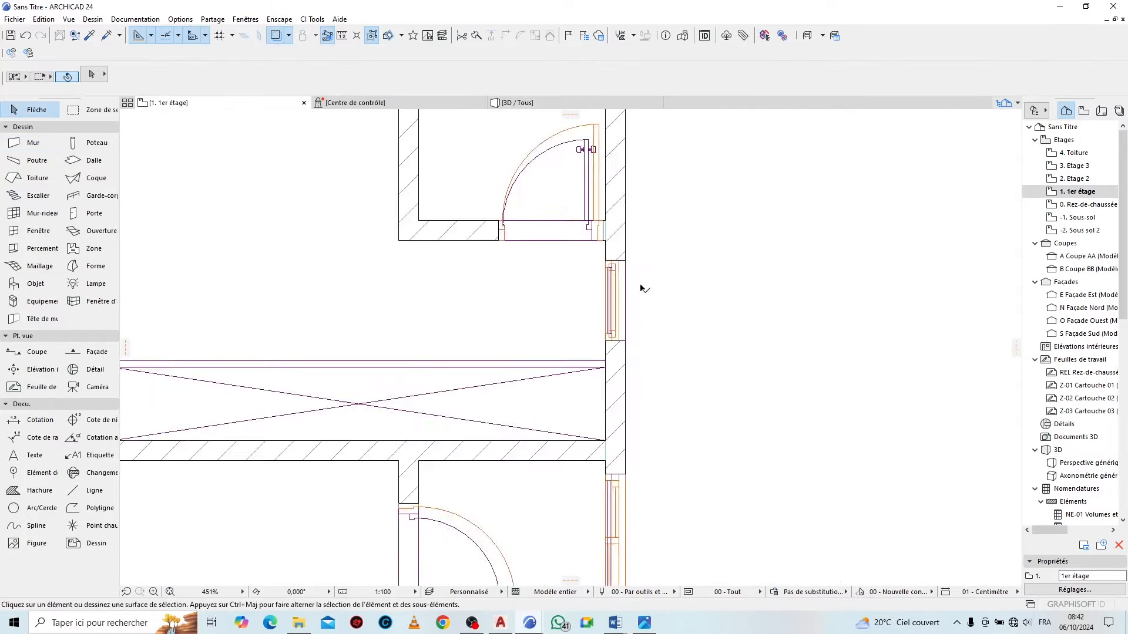
{"action": "scroll", "coordinate": [642, 288], "scroll_direction": "up", "scroll_amount": 4}
{"action": "left_click", "coordinate": [592, 277], "text": "alt"}
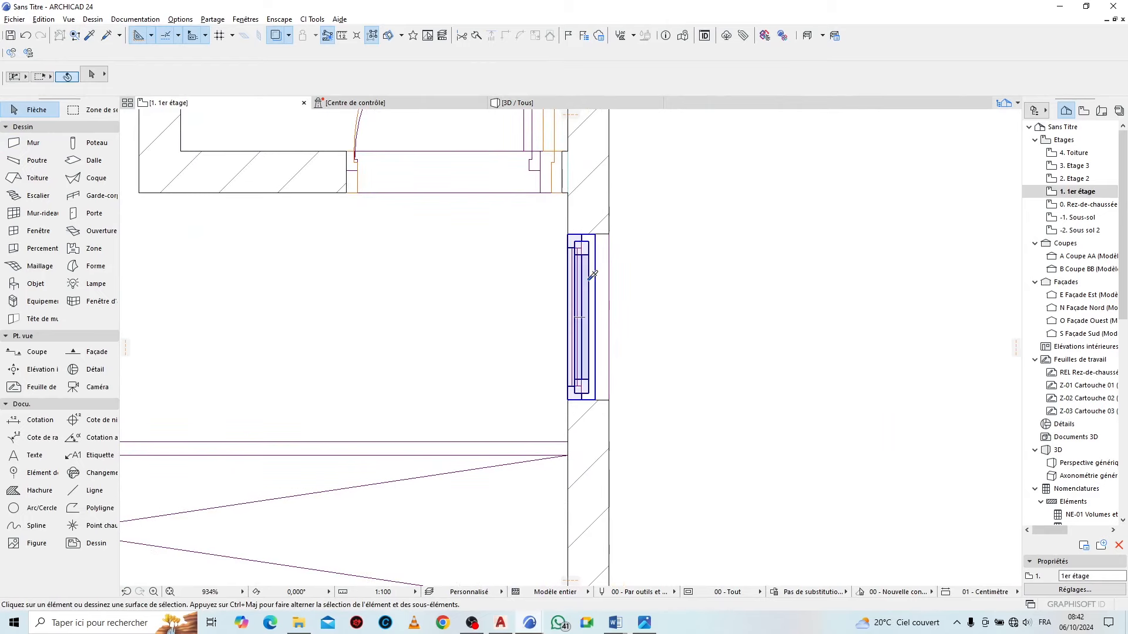
{"action": "scroll", "coordinate": [650, 411], "scroll_direction": "down", "scroll_amount": 6}
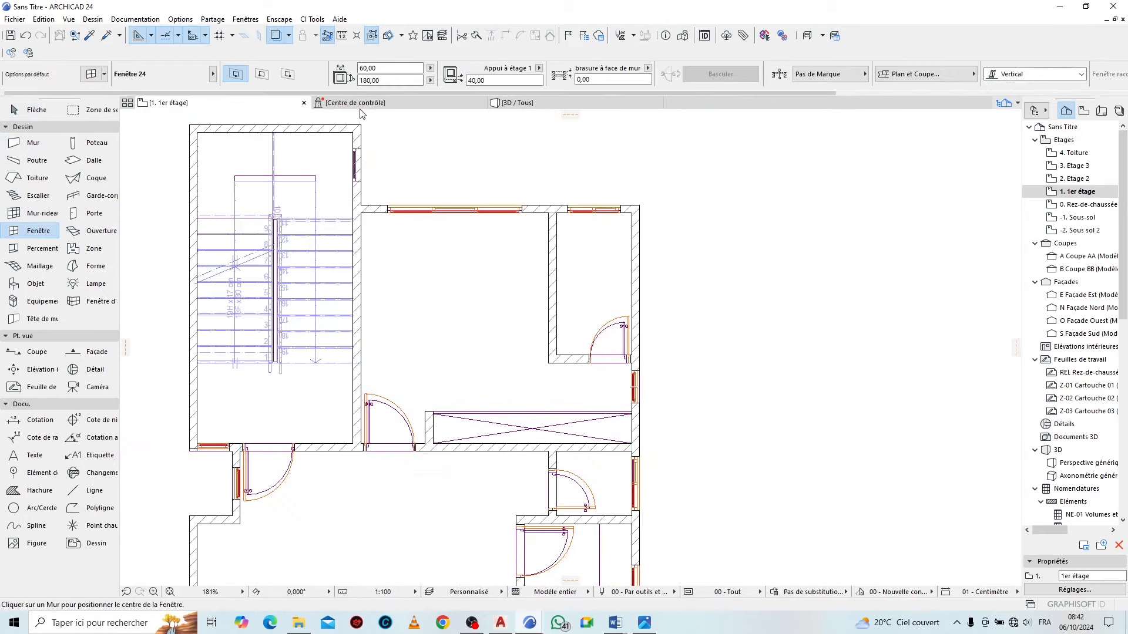
{"action": "scroll", "coordinate": [352, 147], "scroll_direction": "up", "scroll_amount": 7}
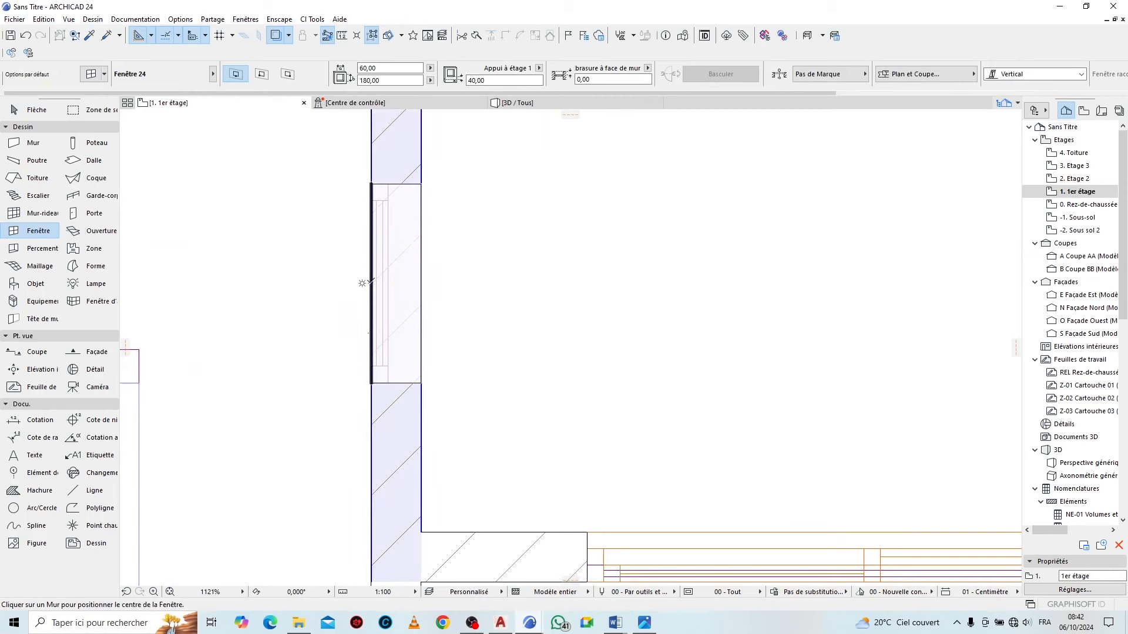
{"action": "left_click", "coordinate": [371, 282]}
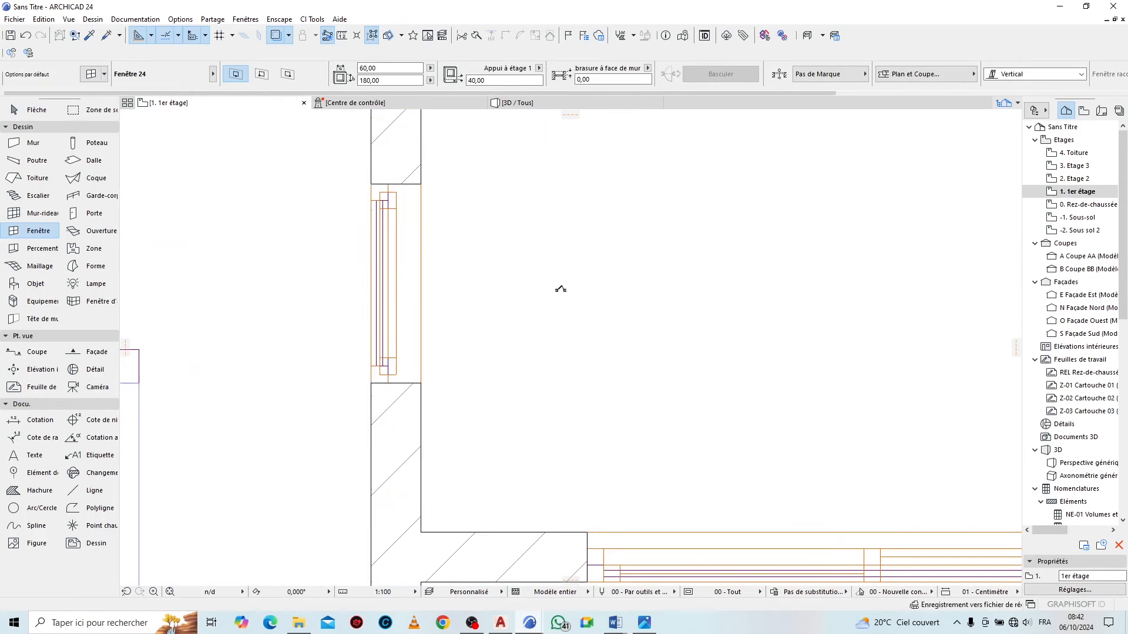
Select the new stairwell window in 3D and try heights of 140 cm and 100 cm
{"action": "left_click", "coordinate": [547, 106]}
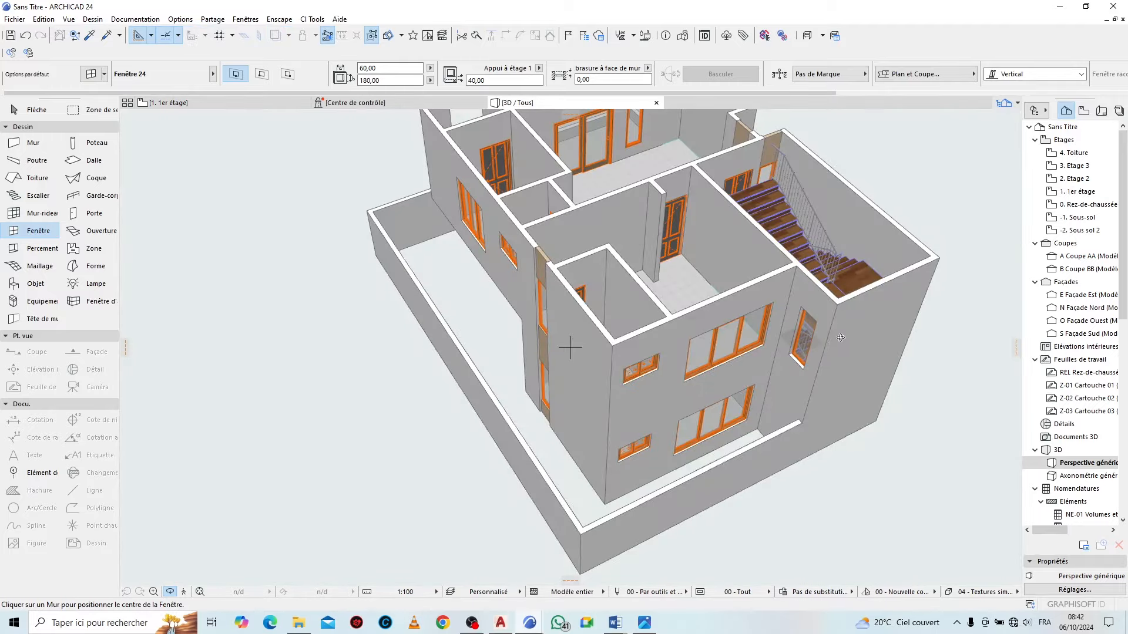
{"action": "scroll", "coordinate": [626, 385], "scroll_direction": "up", "scroll_amount": 5}
{"action": "left_click_drag", "start_coordinate": [626, 385], "coordinate": [878, 310]}
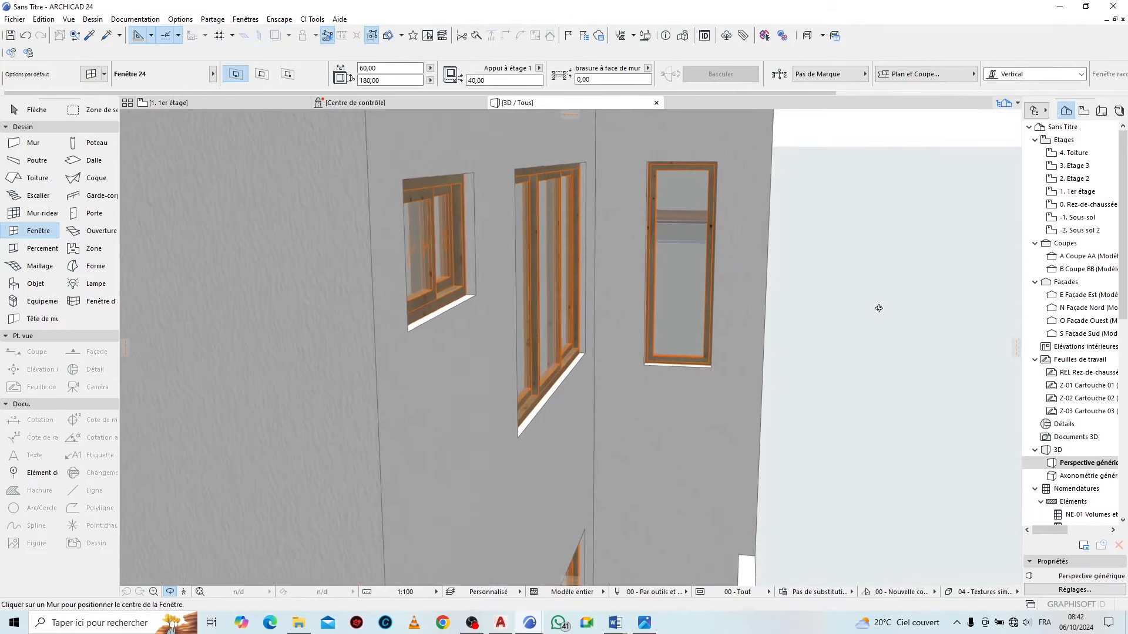
{"action": "scroll", "coordinate": [805, 212], "scroll_direction": "up", "scroll_amount": 2}
{"action": "key", "text": "Escape"}
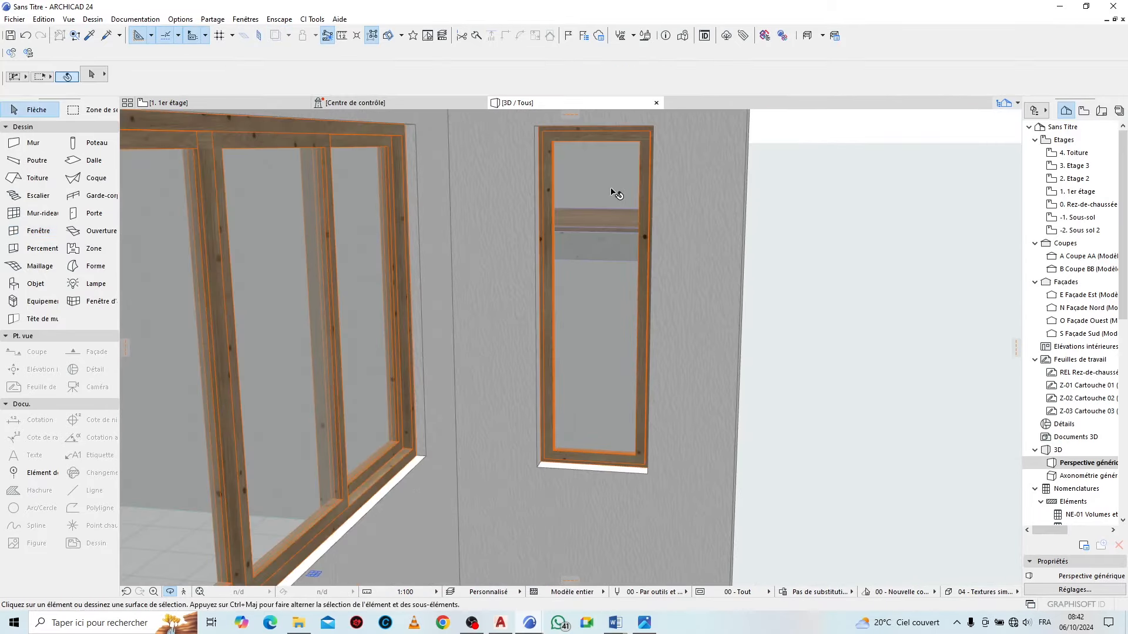
{"action": "left_click", "coordinate": [612, 189]}
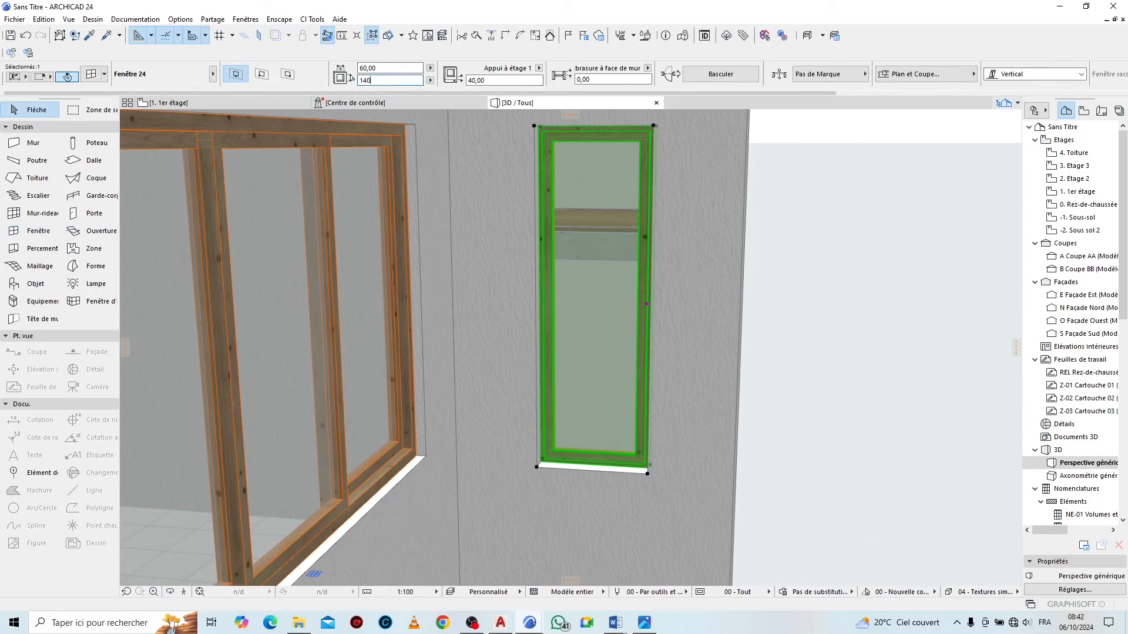
{"action": "key", "text": "Return"}
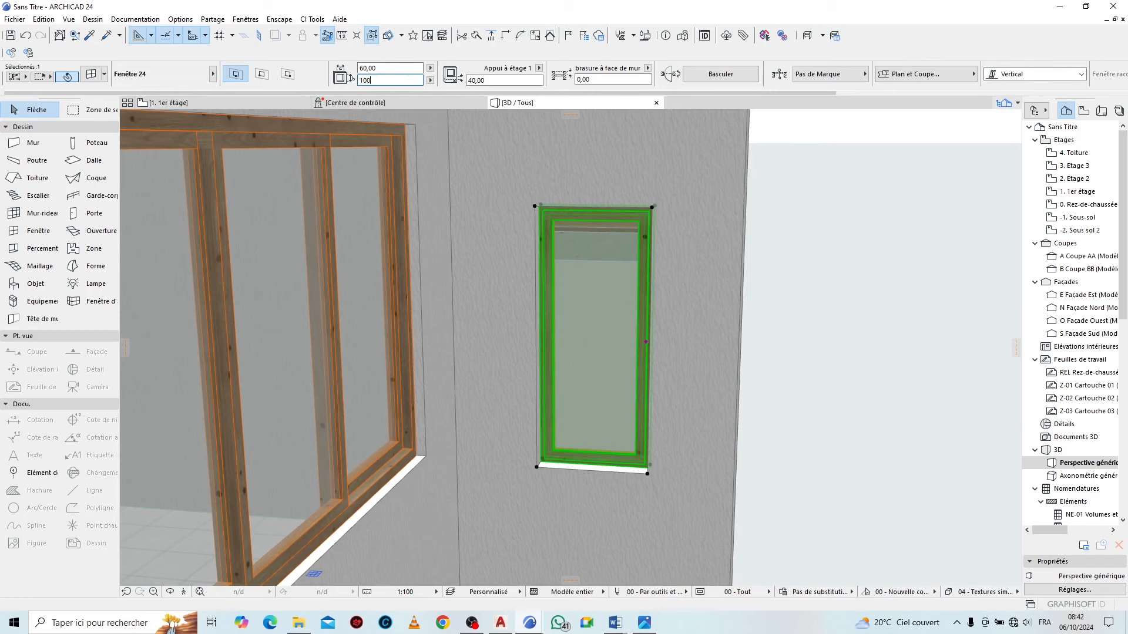
{"action": "key", "text": "Return"}
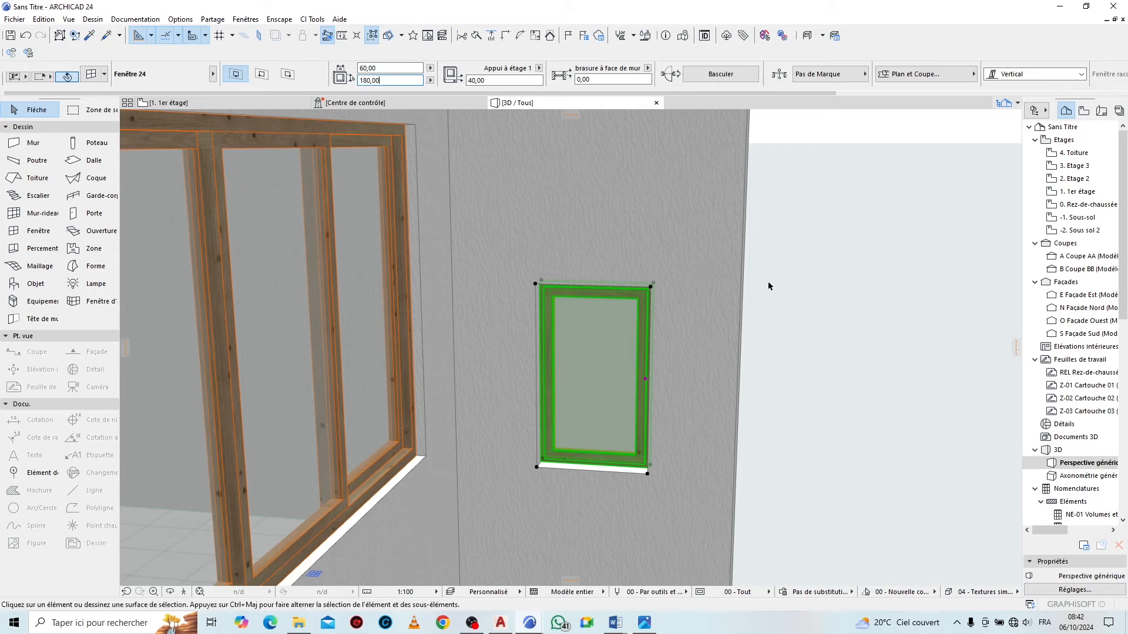
{"action": "left_click", "coordinate": [782, 291]}
{"action": "scroll", "coordinate": [597, 262], "scroll_direction": "down", "scroll_amount": 10}
{"action": "scroll", "coordinate": [607, 281], "scroll_direction": "down", "scroll_amount": 5}
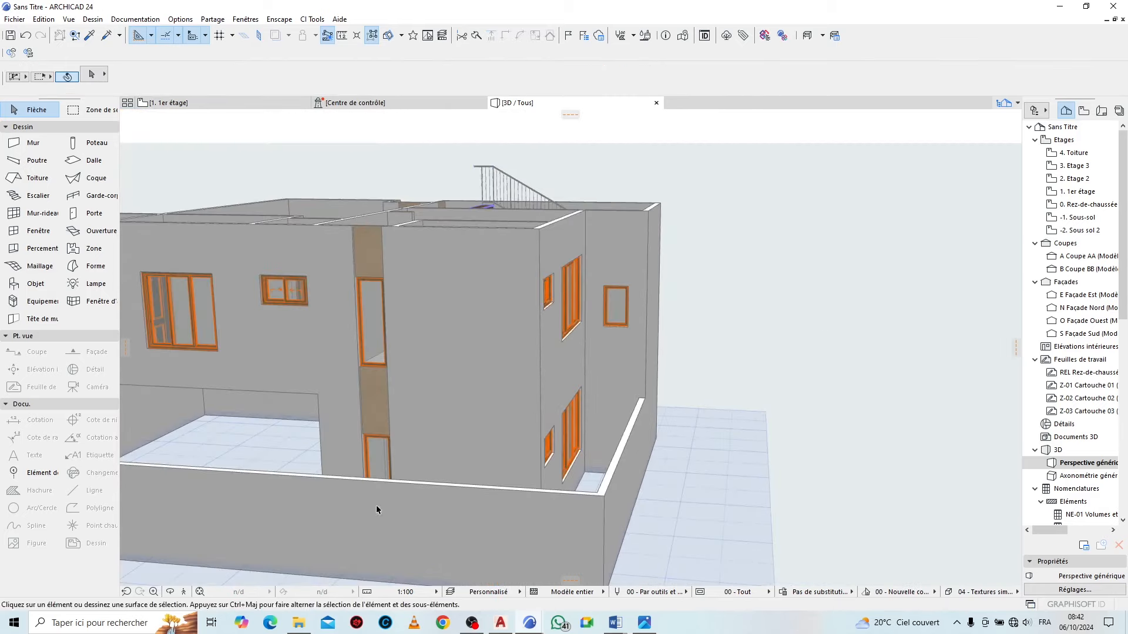
From inside the stairwell, set the window's sill height to 0 and its height to 140 cm
{"action": "left_click", "coordinate": [170, 592]}
{"action": "left_click_drag", "start_coordinate": [446, 411], "coordinate": [810, 217]}
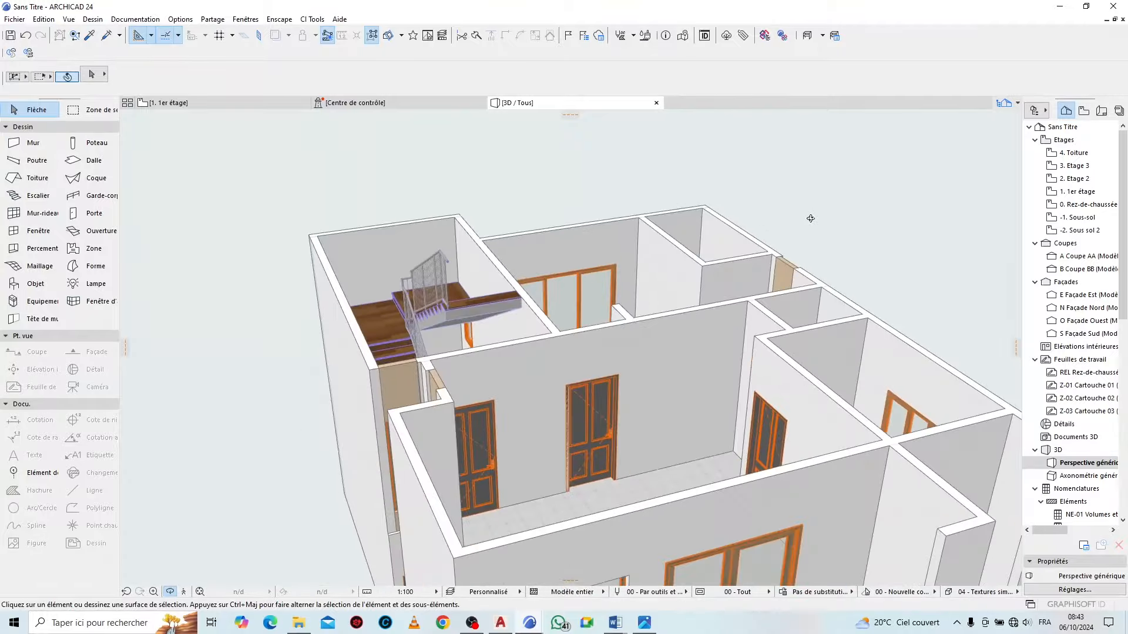
{"action": "scroll", "coordinate": [419, 360], "scroll_direction": "up", "scroll_amount": 8}
{"action": "left_click_drag", "start_coordinate": [420, 360], "coordinate": [557, 396]}
{"action": "scroll", "coordinate": [561, 398], "scroll_direction": "up", "scroll_amount": 5}
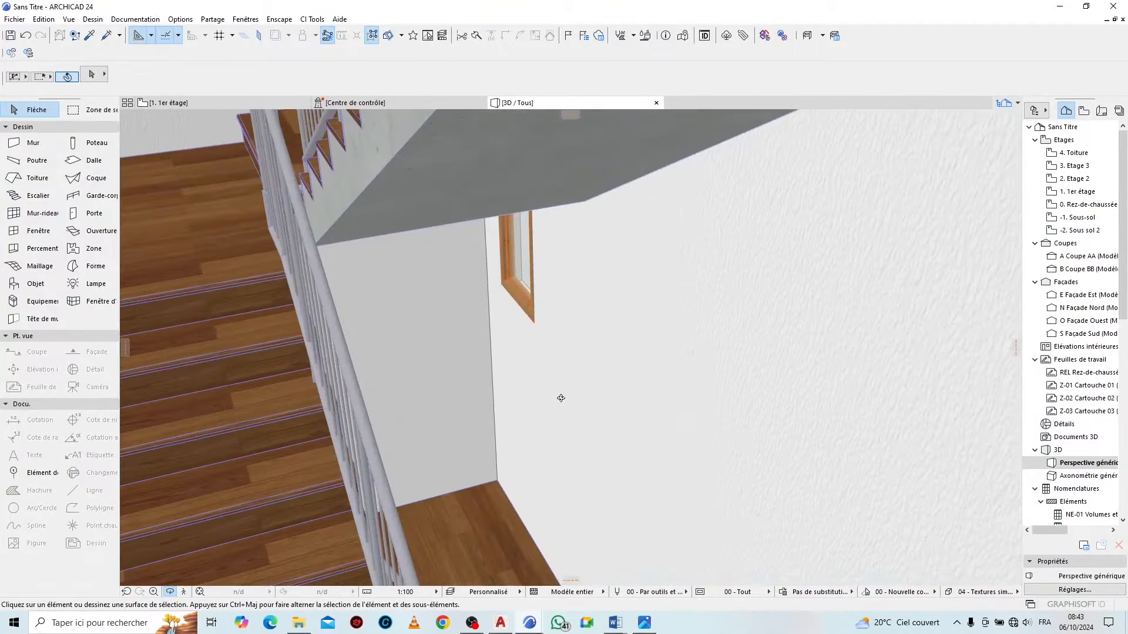
{"action": "left_click", "coordinate": [524, 269]}
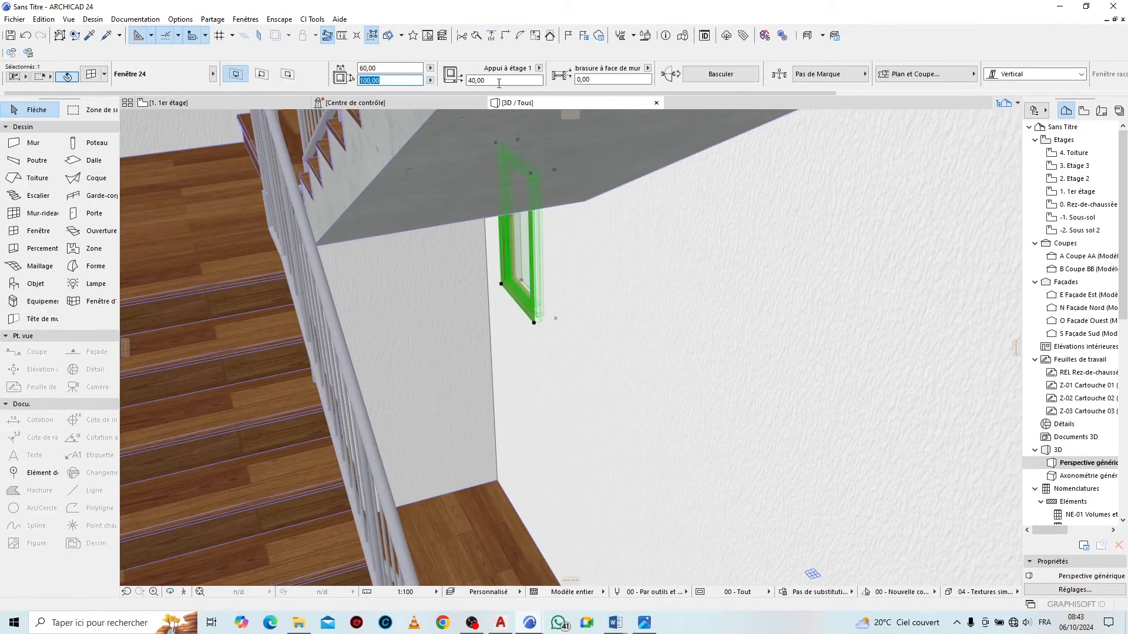
{"action": "type", "text": "0,00"}
{"action": "key", "text": "Return"}
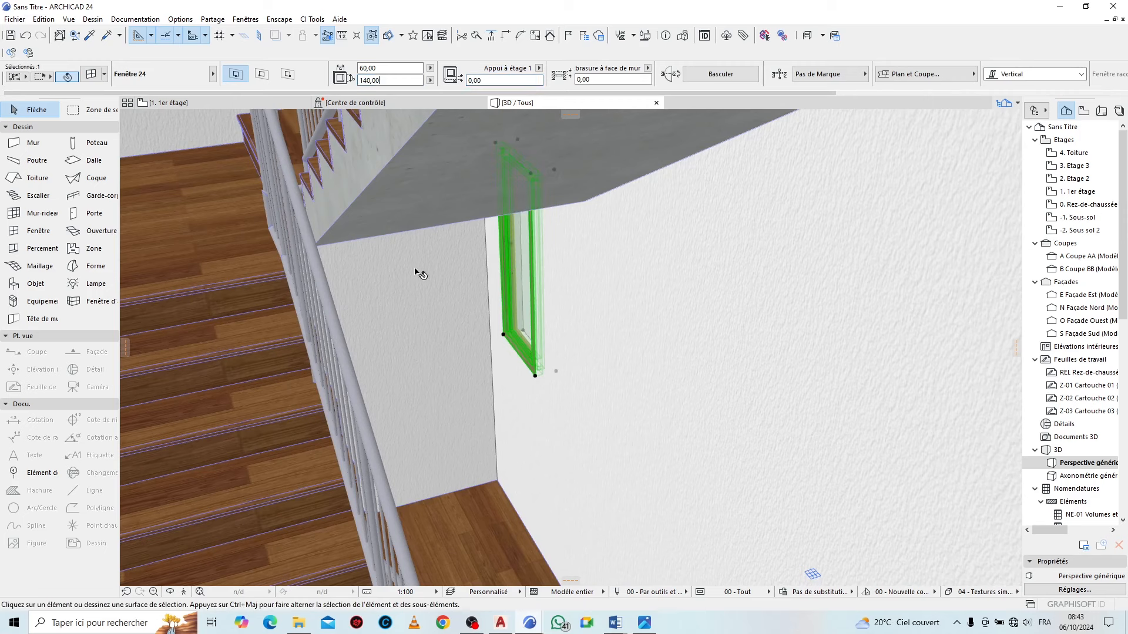
{"action": "key", "text": "Escape"}
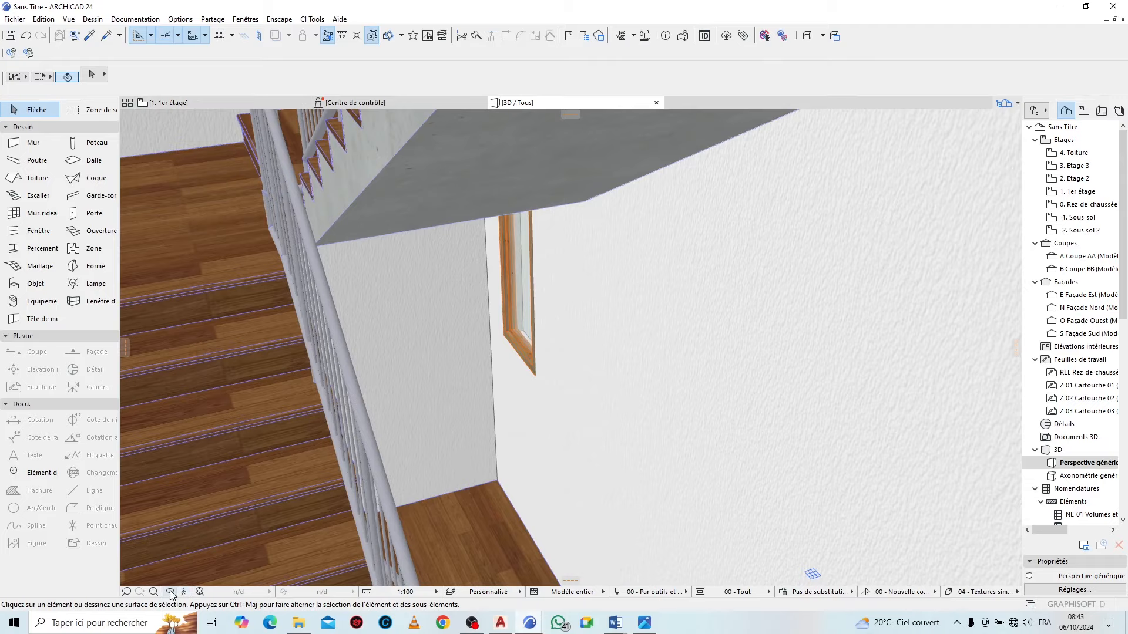
Examine the stairwell window's position relative to the stair flights and landing in 3D
{"action": "middle_click_drag", "start_coordinate": [374, 432], "coordinate": [423, 265], "text": "shift"}
{"action": "scroll", "coordinate": [422, 266], "scroll_direction": "down", "scroll_amount": 3}
{"action": "scroll", "coordinate": [706, 530], "scroll_direction": "up", "scroll_amount": 6}
{"action": "middle_click_drag", "start_coordinate": [616, 442], "coordinate": [895, 472], "text": "shift"}
{"action": "scroll", "coordinate": [839, 325], "scroll_direction": "down", "scroll_amount": 5}
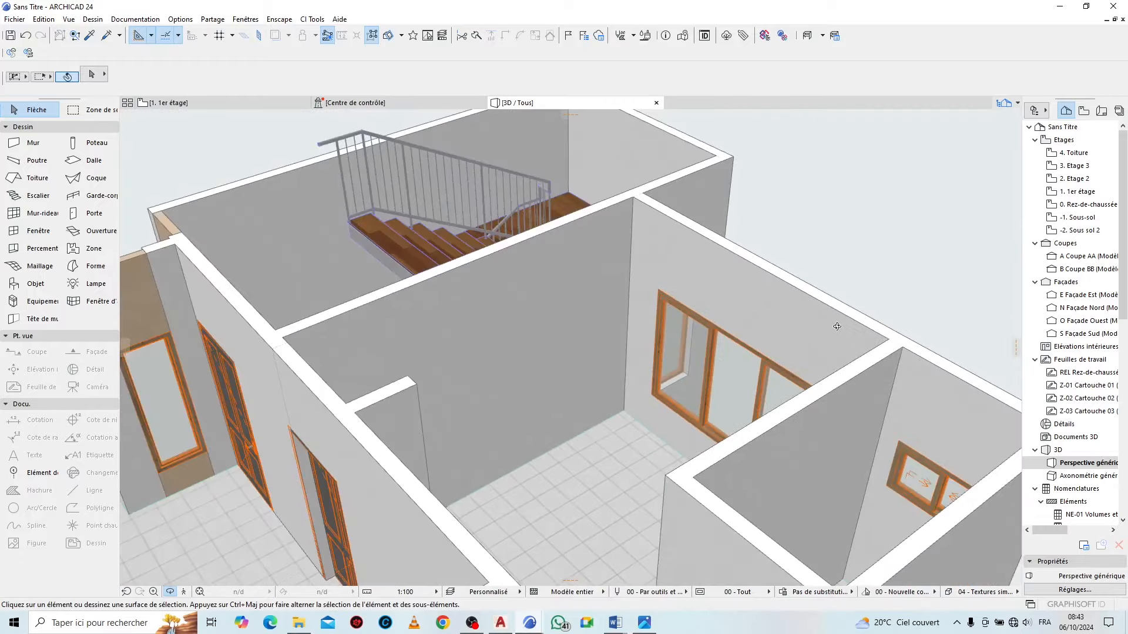
{"action": "middle_click_drag", "start_coordinate": [519, 333], "coordinate": [593, 323], "text": "shift"}
{"action": "scroll", "coordinate": [393, 399], "scroll_direction": "up", "scroll_amount": 8}
{"action": "middle_click_drag", "start_coordinate": [403, 402], "coordinate": [497, 326], "text": "shift"}
{"action": "scroll", "coordinate": [510, 390], "scroll_direction": "down", "scroll_amount": 10}
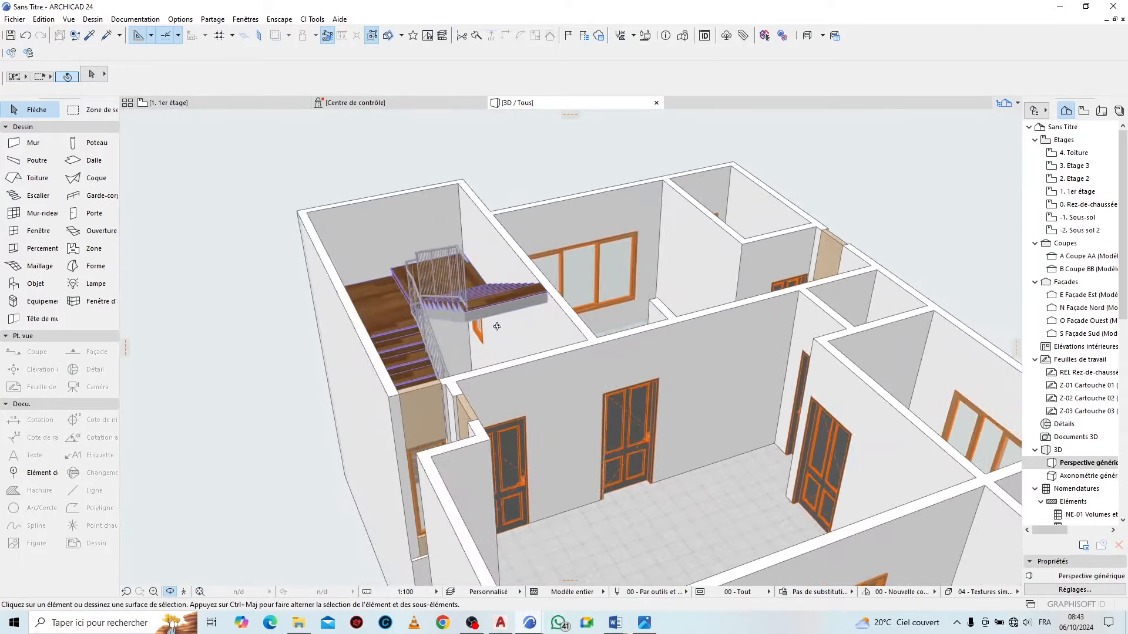
Inspect the building's exterior in 3D, including the stair-side facade, the front facade and both balcony parapets
{"action": "mouse_move", "coordinate": [476, 246]}
{"action": "middle_mouse_down", "text": "shift"}
{"action": "mouse_move", "coordinate": [484, 273]}
{"action": "mouse_move", "coordinate": [490, 253]}
{"action": "middle_mouse_up", "text": "shift"}
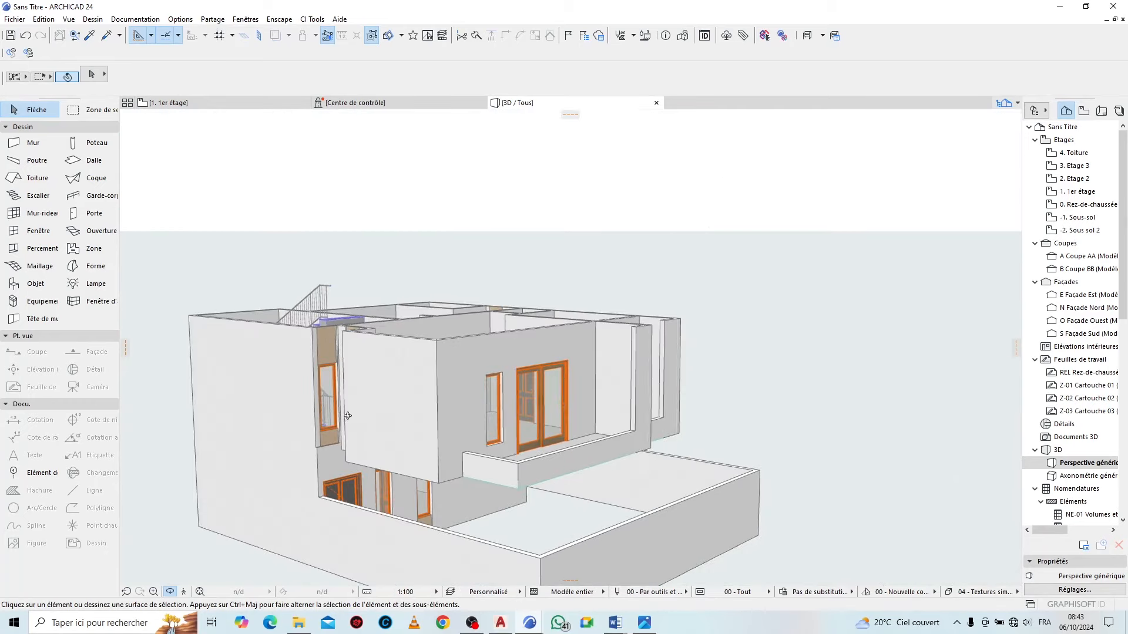
{"action": "scroll", "coordinate": [325, 425], "scroll_direction": "up", "scroll_amount": 10}
{"action": "scroll", "coordinate": [329, 362], "scroll_direction": "down", "scroll_amount": 10}
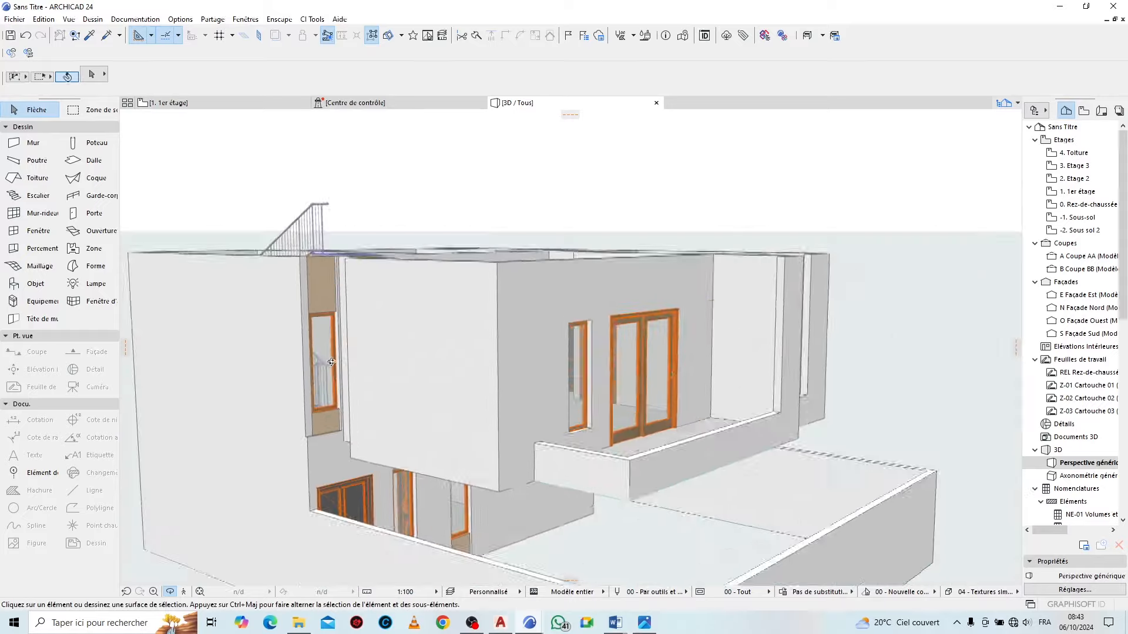
{"action": "middle_click_drag", "start_coordinate": [516, 254], "coordinate": [267, 214], "text": "shift"}
{"action": "middle_click_drag", "start_coordinate": [547, 293], "coordinate": [574, 417], "text": "shift"}
{"action": "scroll", "coordinate": [573, 418], "scroll_direction": "up", "scroll_amount": 8}
{"action": "scroll", "coordinate": [573, 418], "scroll_direction": "down", "scroll_amount": 8}
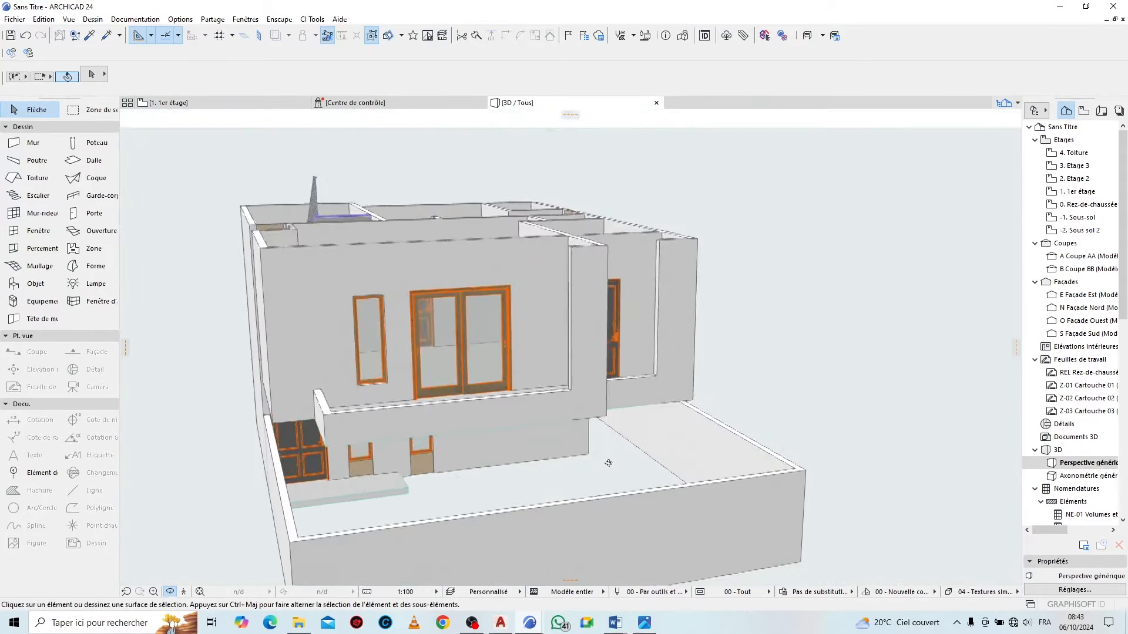
{"action": "middle_click_drag", "start_coordinate": [607, 461], "coordinate": [562, 385], "text": "shift"}
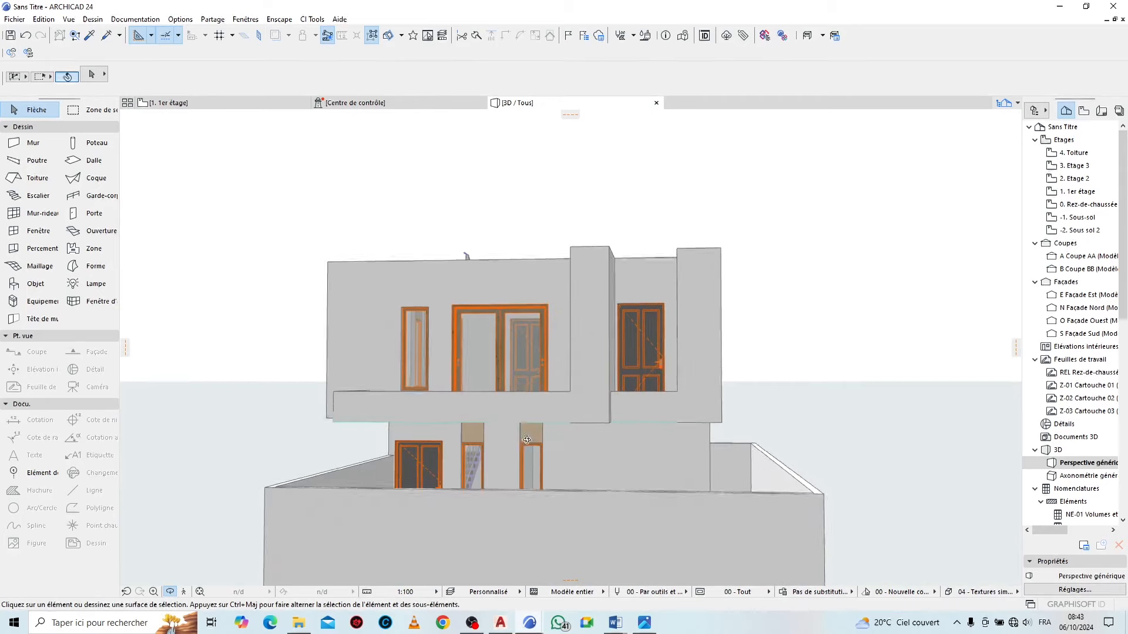
{"action": "scroll", "coordinate": [564, 383], "scroll_direction": "down", "scroll_amount": 3}
{"action": "middle_click_drag", "start_coordinate": [488, 365], "coordinate": [734, 406], "text": "shift"}
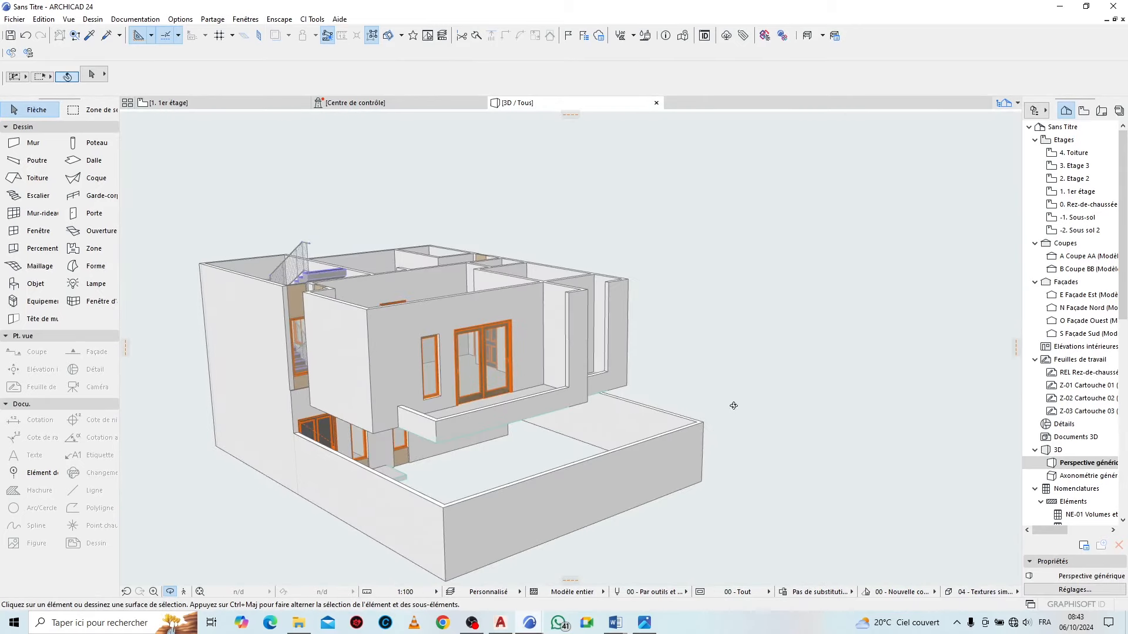
On the first-floor plan near the front balconies, start the Railing tool and open the default settings of its intermediate posts
{"action": "left_click", "coordinate": [247, 104]}
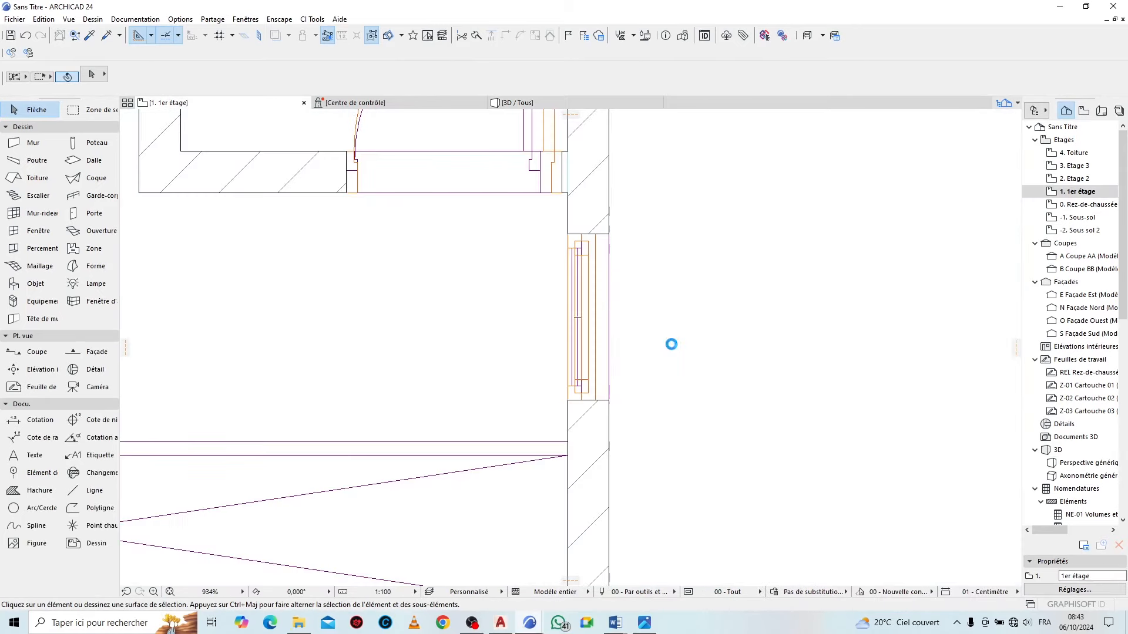
{"action": "scroll", "coordinate": [513, 267], "scroll_direction": "down", "scroll_amount": 10}
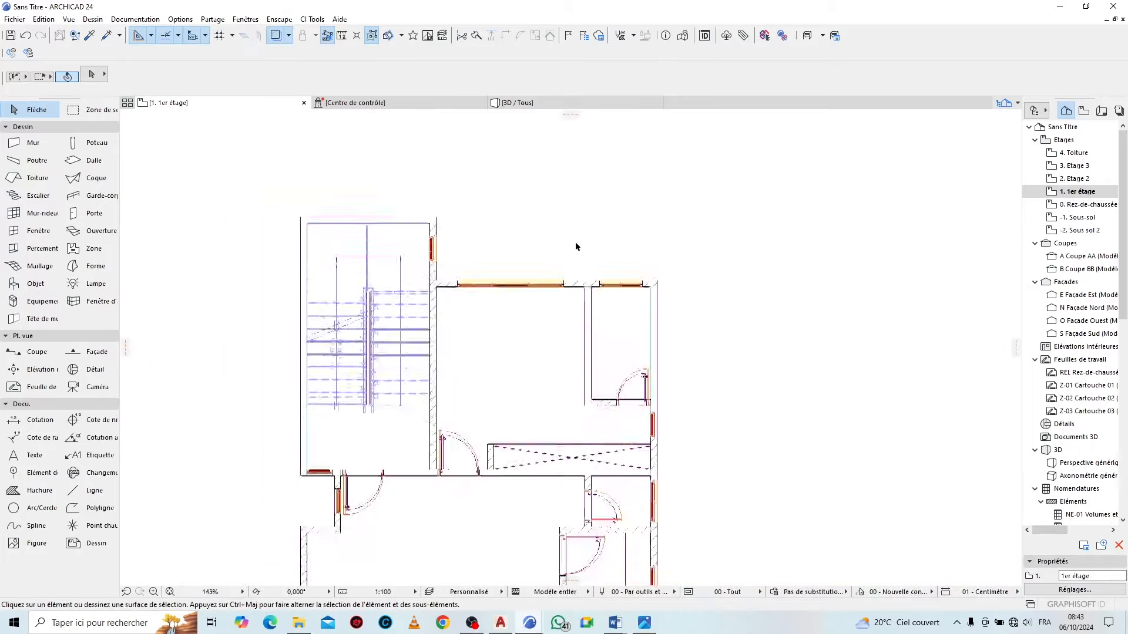
{"action": "scroll", "coordinate": [476, 397], "scroll_direction": "up", "scroll_amount": 4}
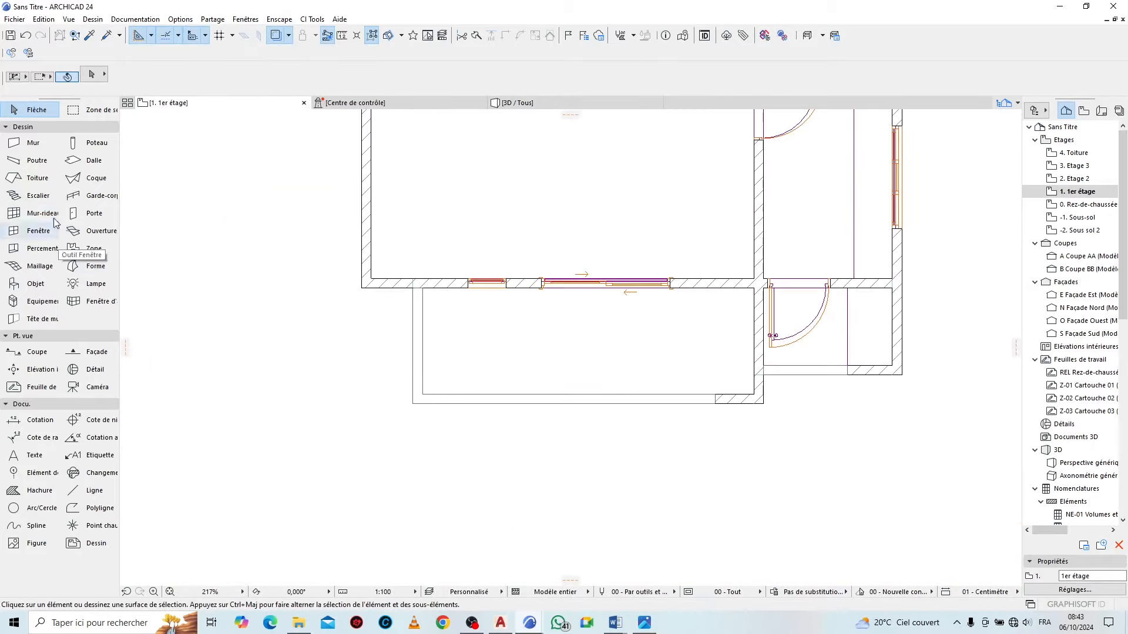
{"action": "left_click", "coordinate": [81, 200]}
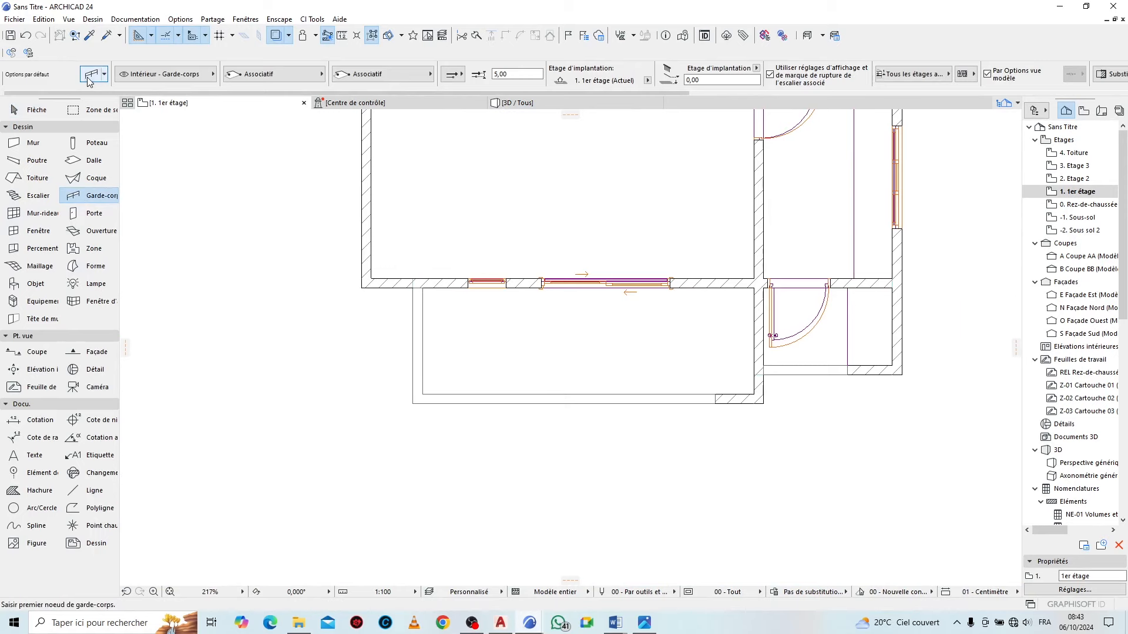
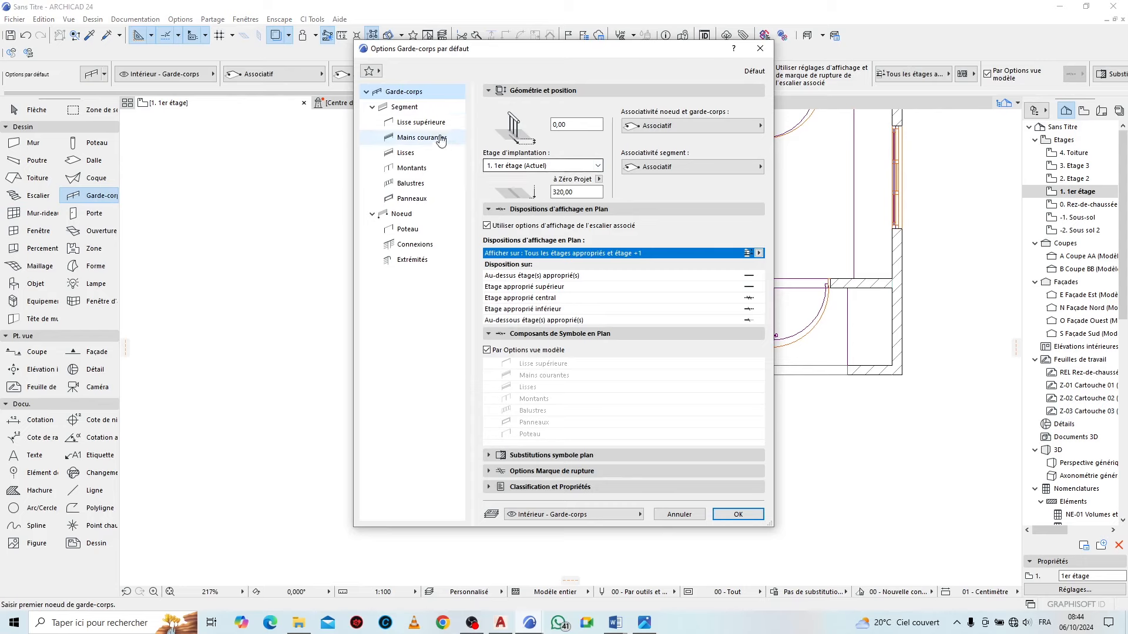
{"action": "left_click", "coordinate": [424, 122]}
{"action": "left_click", "coordinate": [419, 167]}
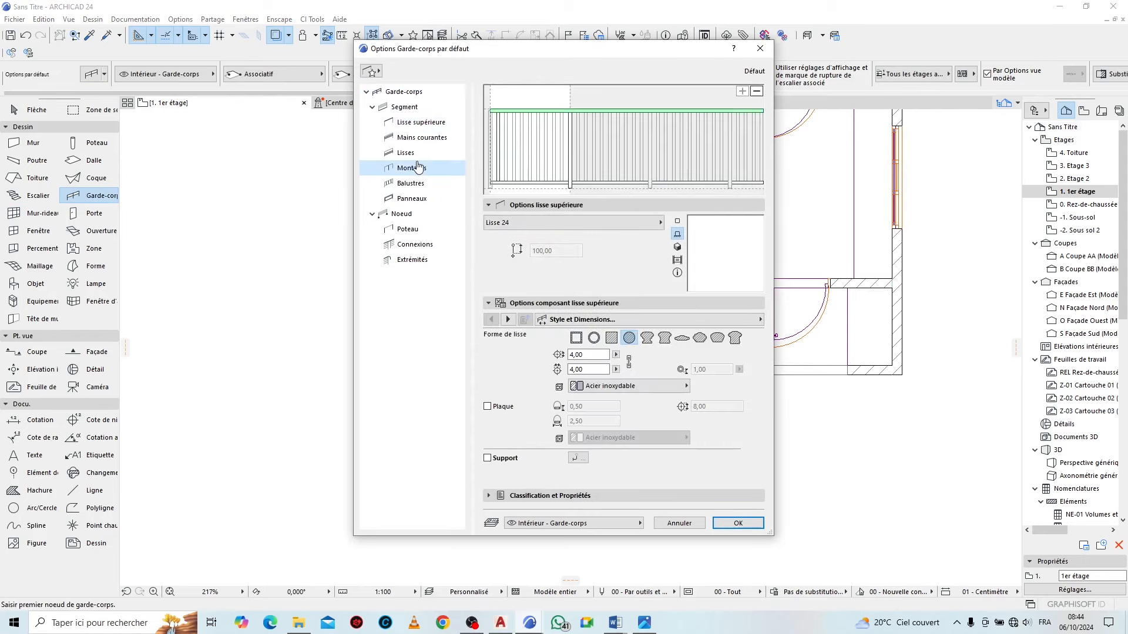
Check the glass balcony railing in the reference render, then remove the balusters from the default railing pattern
{"action": "left_click", "coordinate": [644, 622]}
{"action": "scroll", "coordinate": [659, 305], "scroll_direction": "up", "scroll_amount": 5}
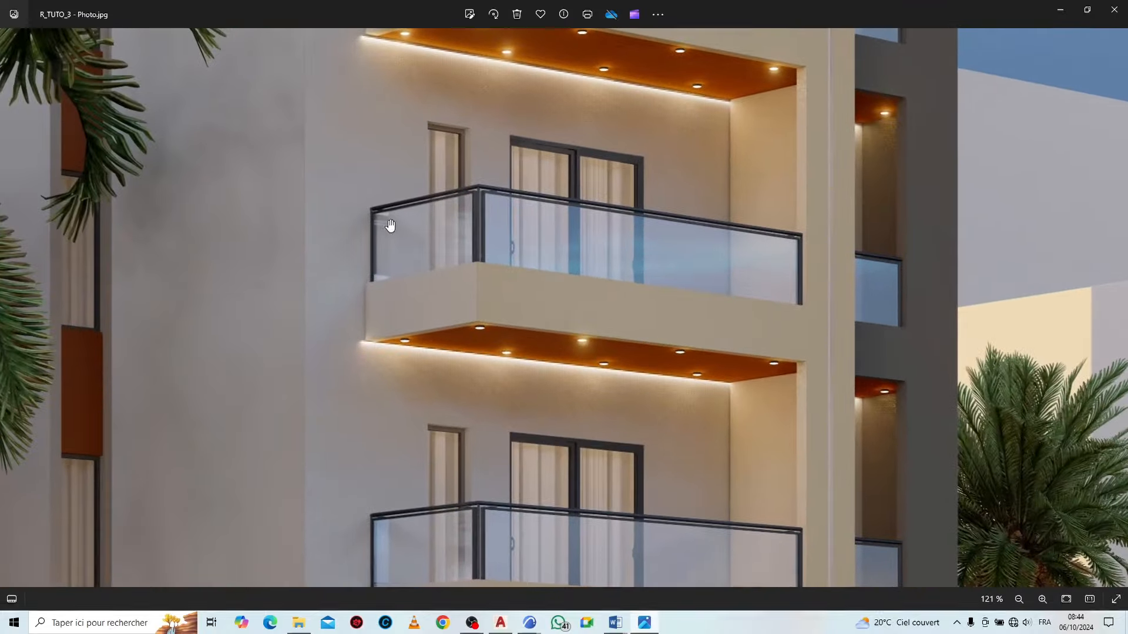
{"action": "mouse_move", "coordinate": [529, 621]}
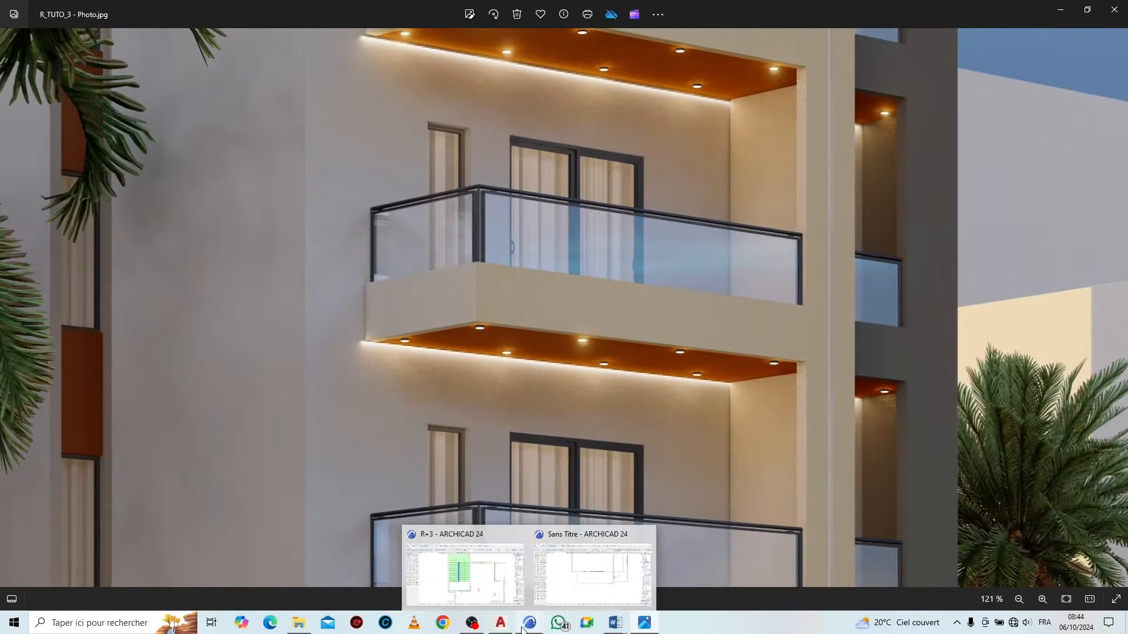
{"action": "left_click", "coordinate": [605, 564]}
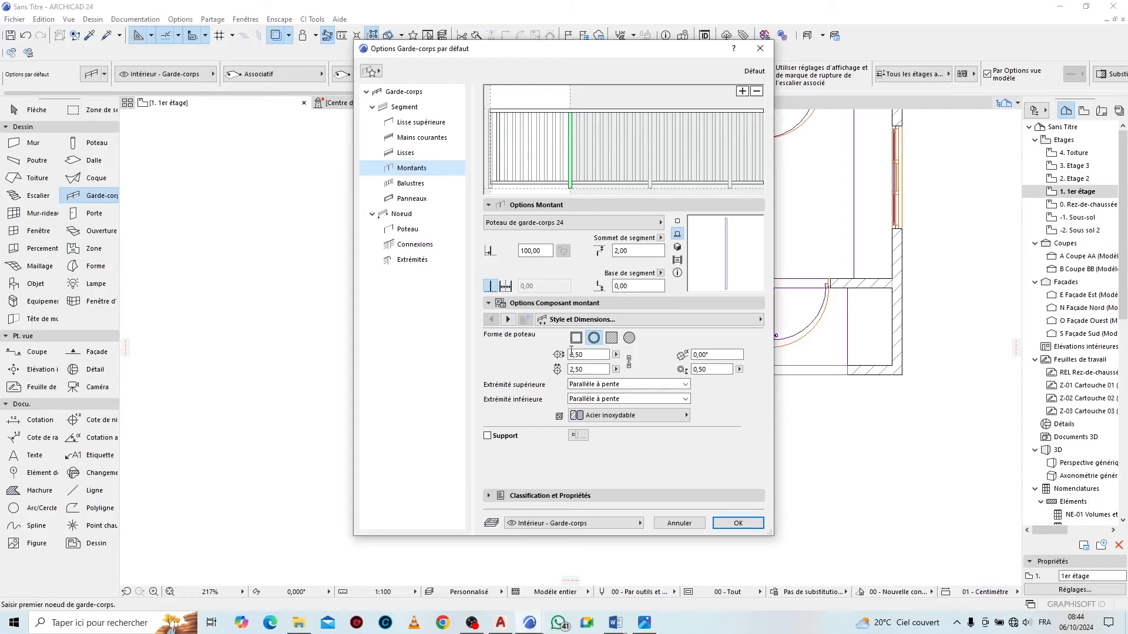
{"action": "left_click", "coordinate": [587, 151]}
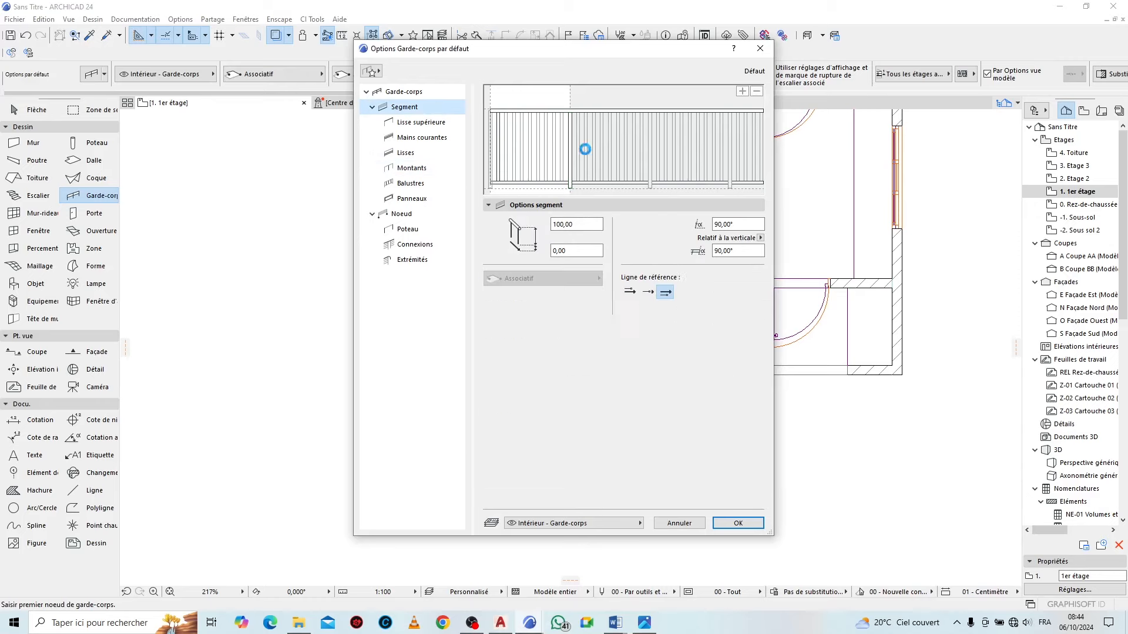
{"action": "left_click", "coordinate": [549, 151]}
{"action": "left_click", "coordinate": [552, 147]}
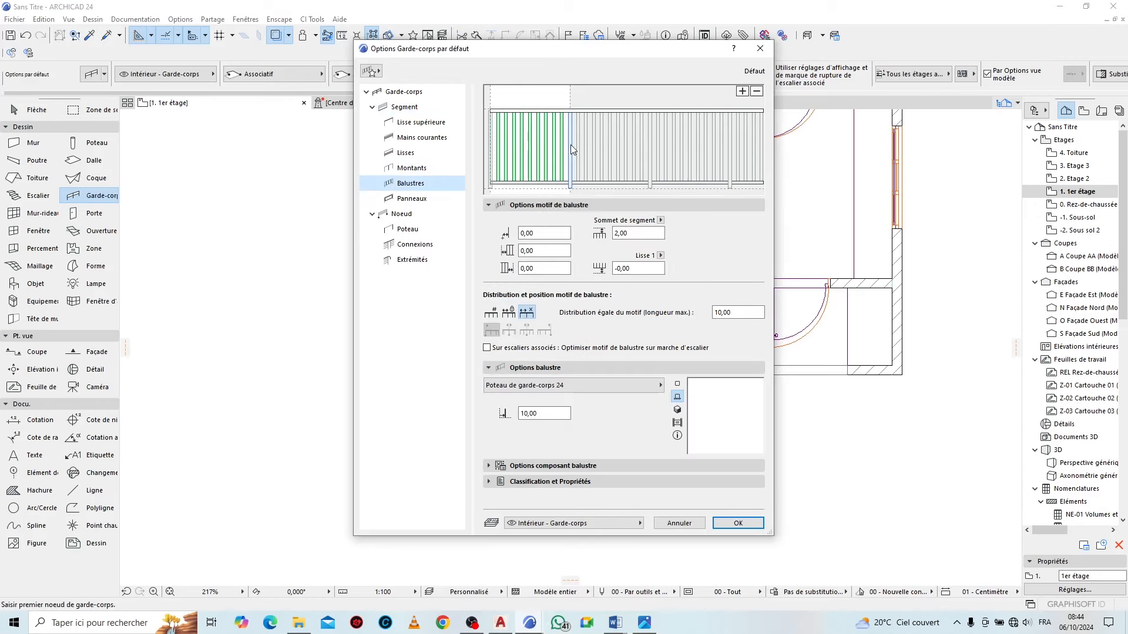
{"action": "left_click", "coordinate": [757, 91]}
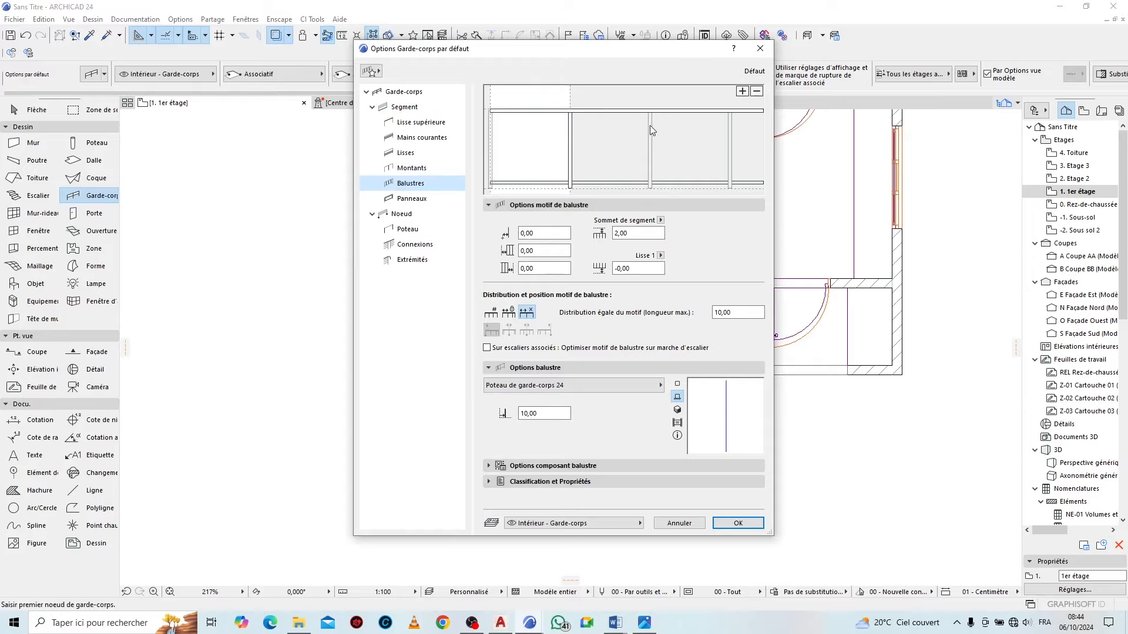
Add a panel to the default railing pattern and remove the intermediate post
{"action": "left_click", "coordinate": [406, 198]}
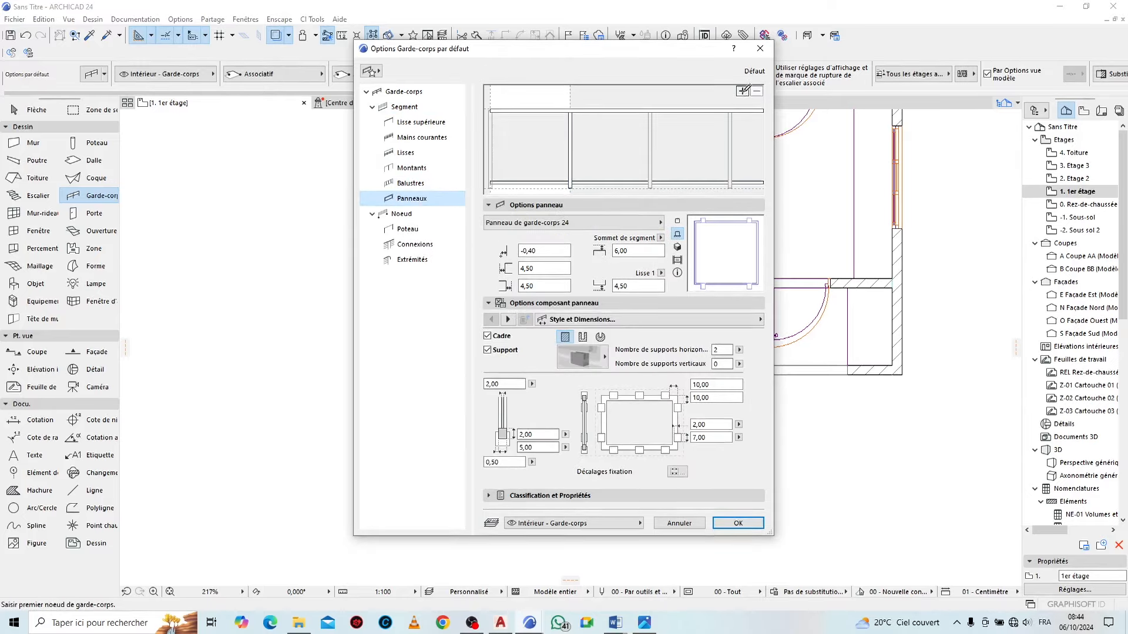
{"action": "left_click", "coordinate": [542, 147]}
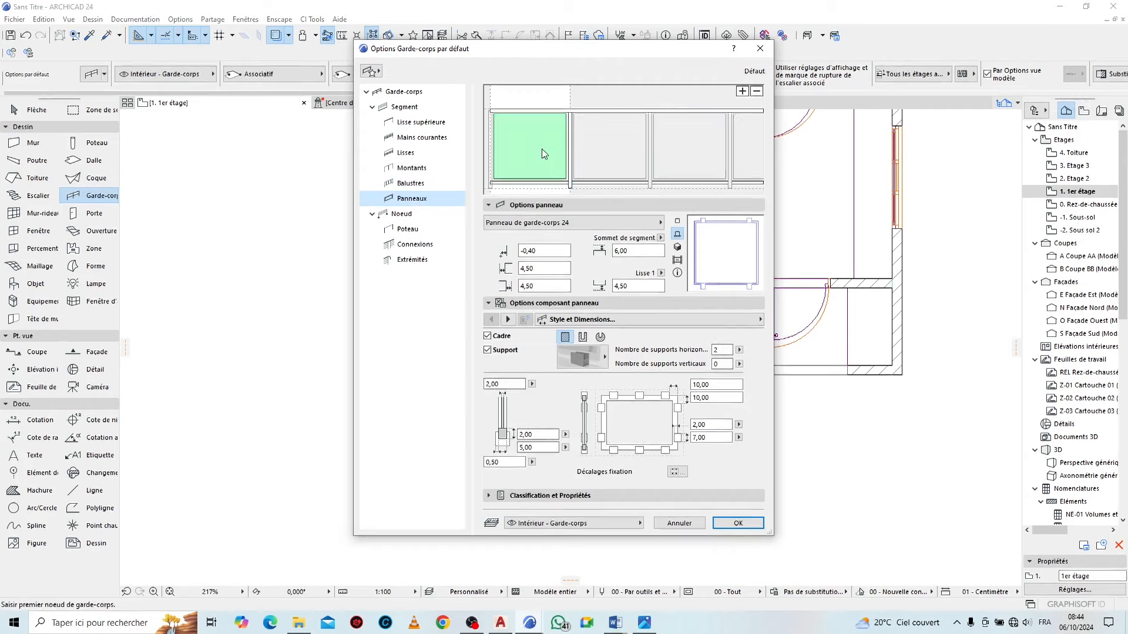
{"action": "left_click", "coordinate": [570, 140]}
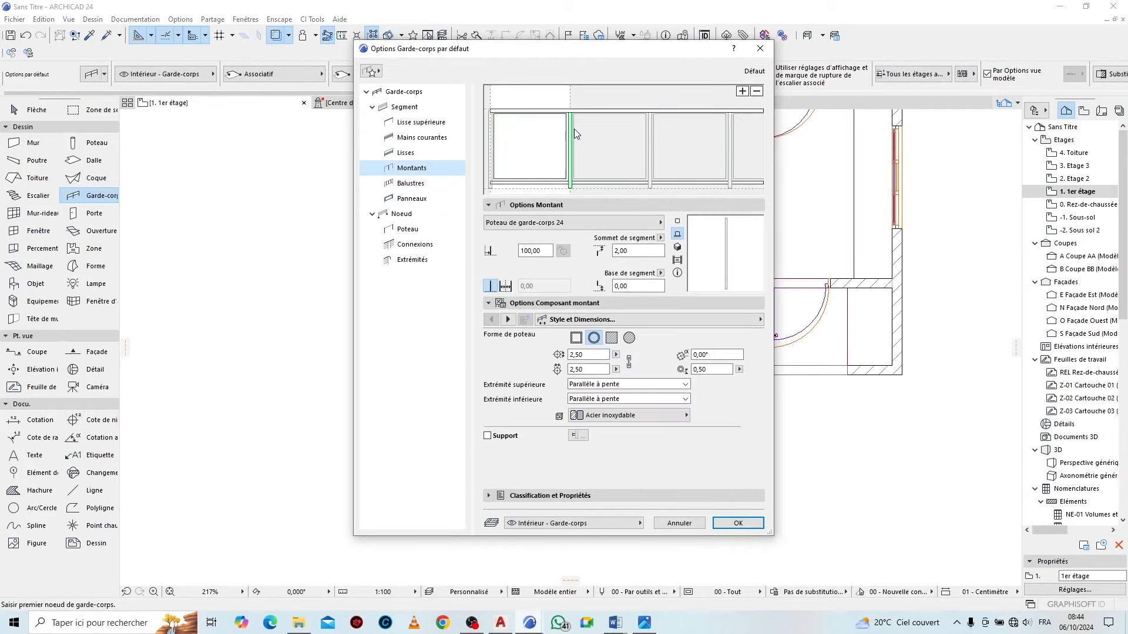
{"action": "left_click", "coordinate": [757, 91]}
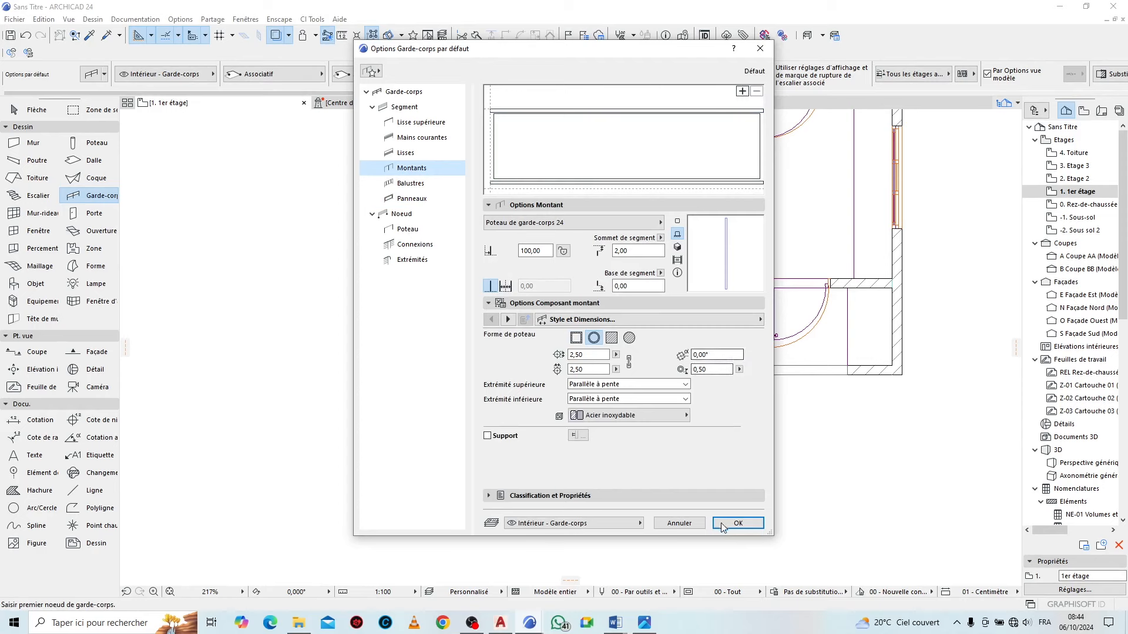
Set the railing's top-rail end extension to 5 cm and accept the default settings
{"action": "left_click", "coordinate": [426, 262]}
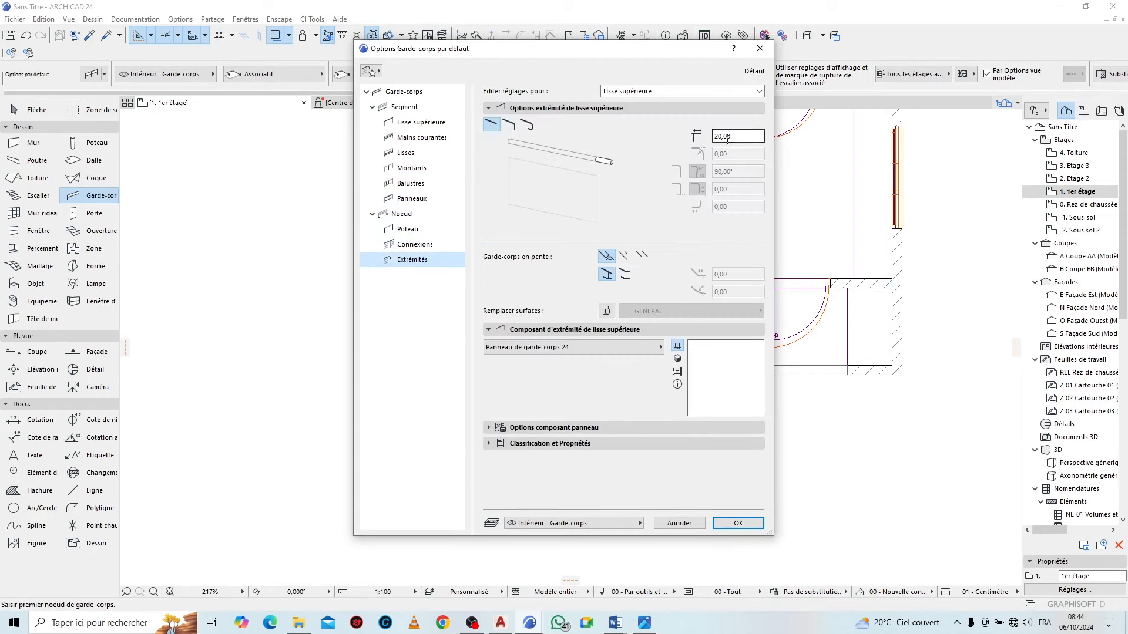
{"action": "type", "text": "5"}
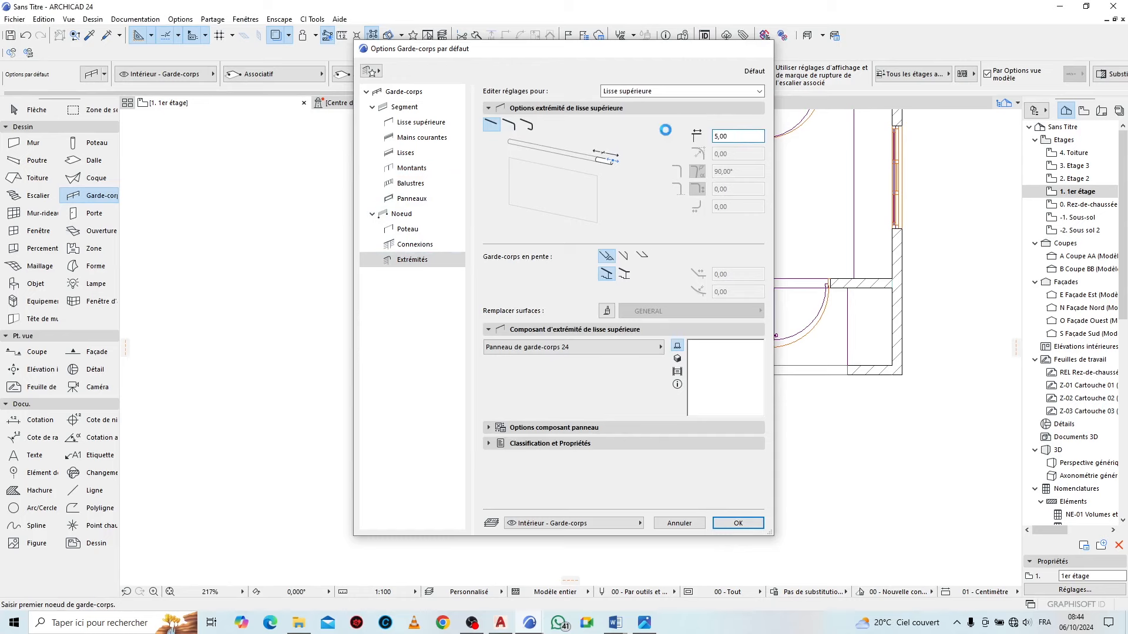
{"action": "key", "text": "Return"}
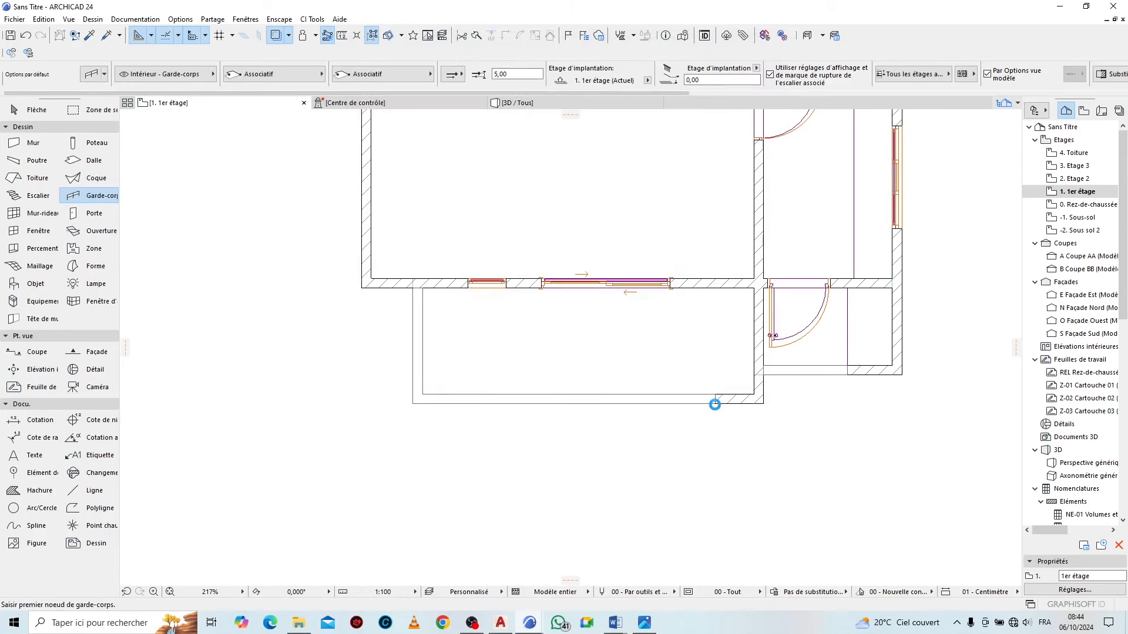
Draw an L-shaped railing along the middle of the large balcony parapet, from the short wall end around the corner to the facade
{"action": "scroll", "coordinate": [715, 402], "scroll_direction": "up", "scroll_amount": 5}
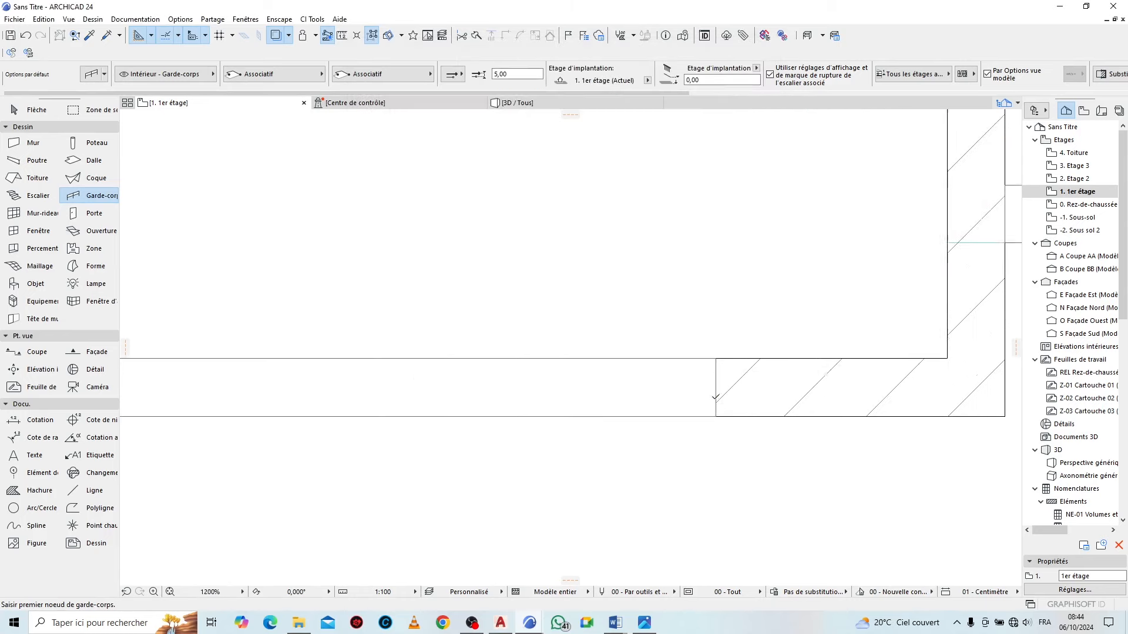
{"action": "left_click", "coordinate": [716, 385]}
{"action": "scroll", "coordinate": [858, 337], "scroll_direction": "down", "scroll_amount": 5}
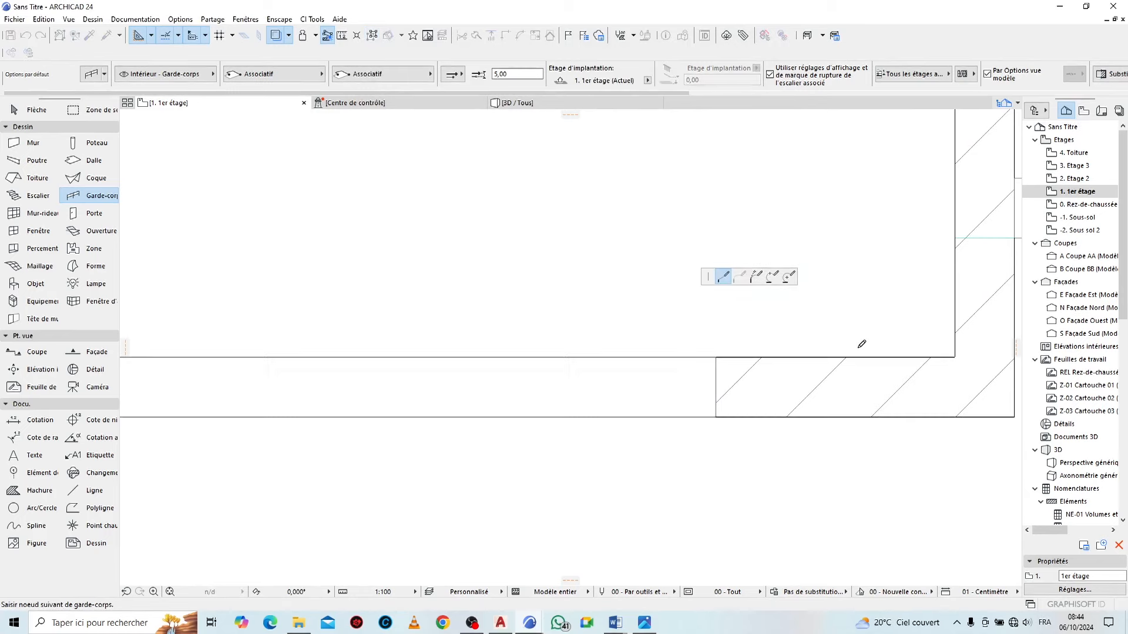
{"action": "scroll", "coordinate": [524, 355], "scroll_direction": "up", "scroll_amount": 4}
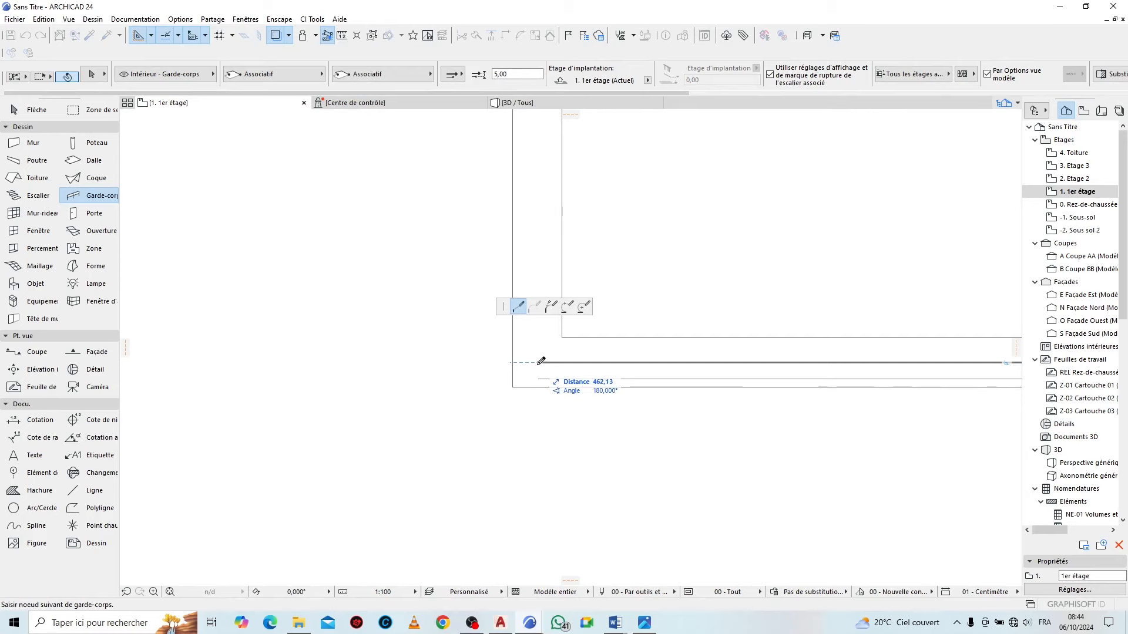
{"action": "scroll", "coordinate": [537, 360], "scroll_direction": "down", "scroll_amount": 5}
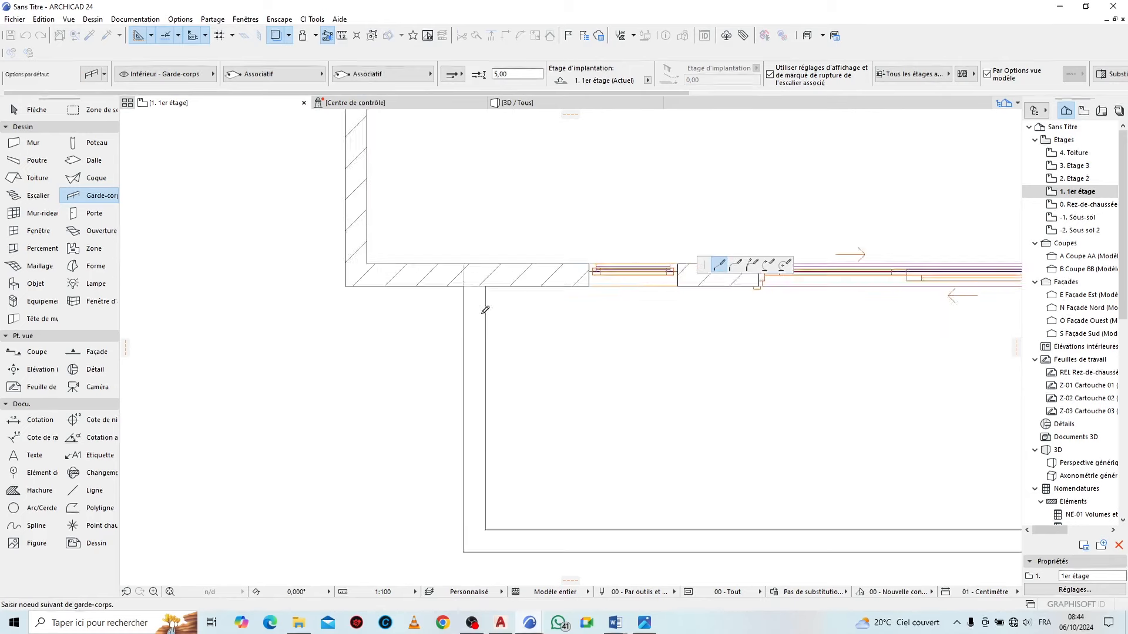
{"action": "scroll", "coordinate": [485, 310], "scroll_direction": "up", "scroll_amount": 4}
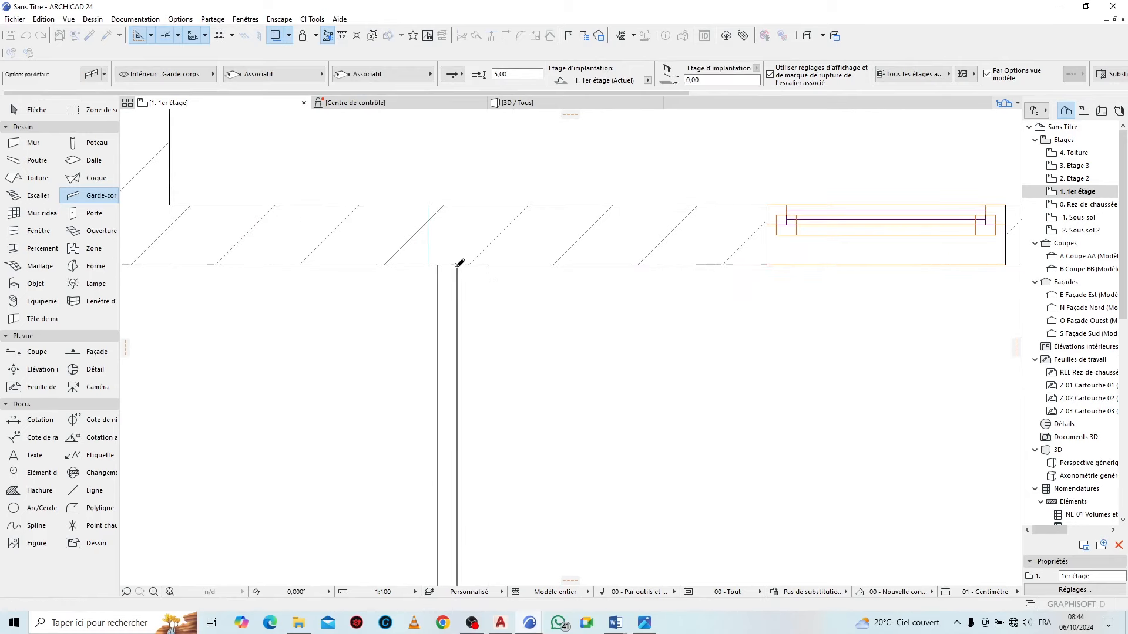
{"action": "double_click", "coordinate": [457, 265]}
{"action": "key", "text": "Escape"}
Center the large balcony railing on its reference line
{"action": "left_click", "coordinate": [444, 278]}
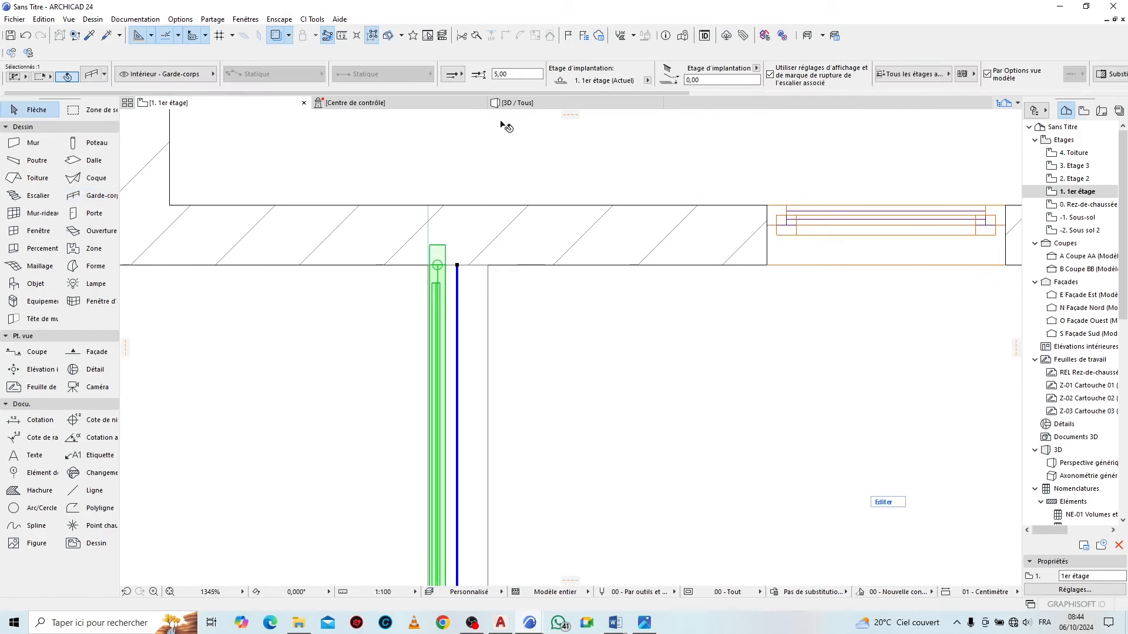
{"action": "left_click", "coordinate": [458, 76]}
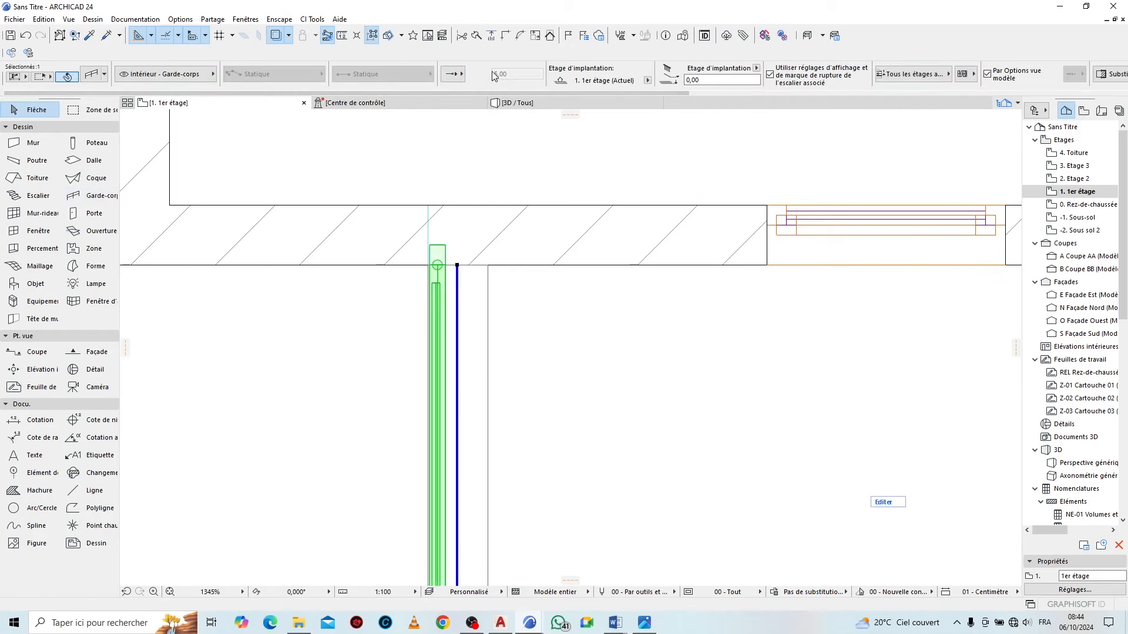
{"action": "scroll", "coordinate": [305, 292], "scroll_direction": "down", "scroll_amount": 5}
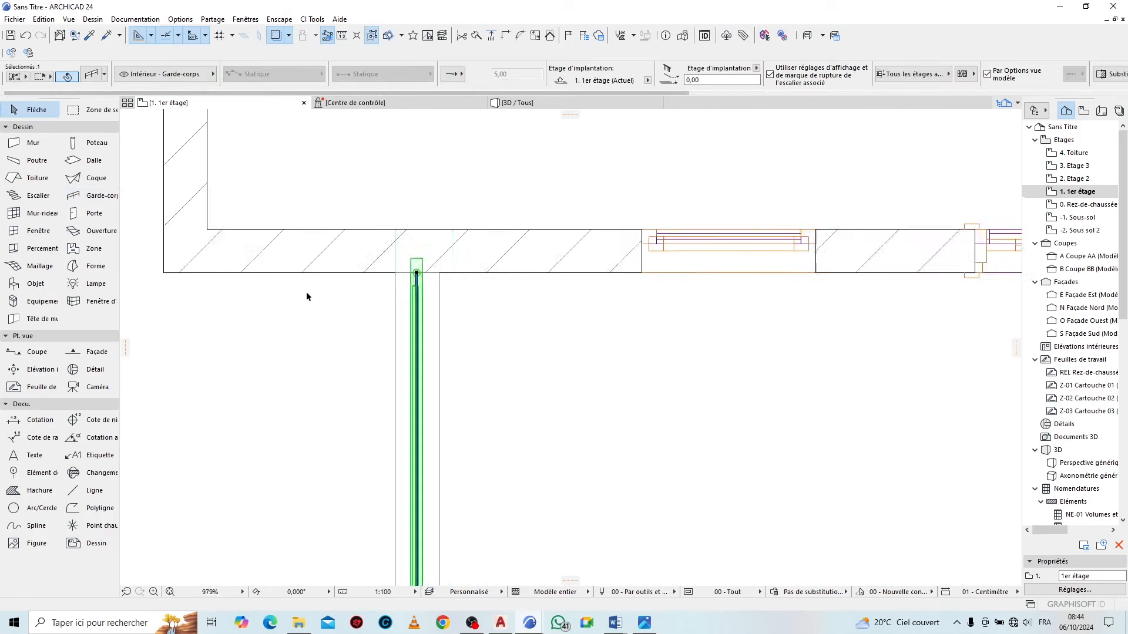
Reuse the large balcony railing's settings to draw a straight railing across the small balcony opening, midway through the parapet thickness
{"action": "scroll", "coordinate": [643, 380], "scroll_direction": "up", "scroll_amount": 4}
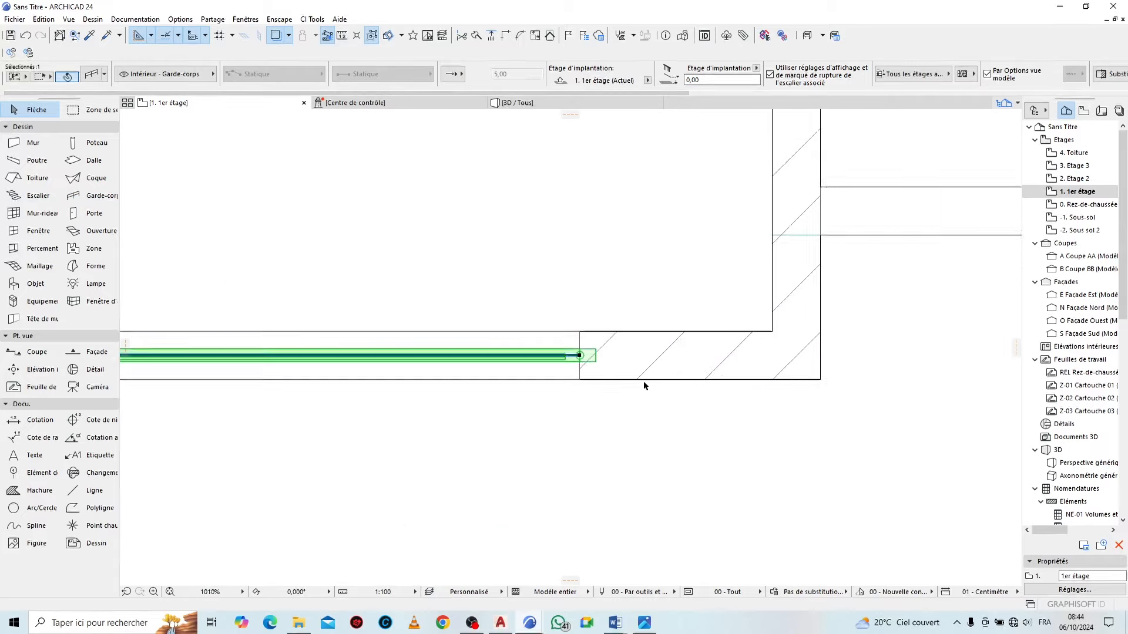
{"action": "left_click", "coordinate": [568, 357], "text": "alt"}
{"action": "key", "text": "Escape"}
{"action": "scroll", "coordinate": [311, 421], "scroll_direction": "down", "scroll_amount": 1}
{"action": "scroll", "coordinate": [312, 421], "scroll_direction": "down", "scroll_amount": 4}
{"action": "scroll", "coordinate": [642, 331], "scroll_direction": "up", "scroll_amount": 4}
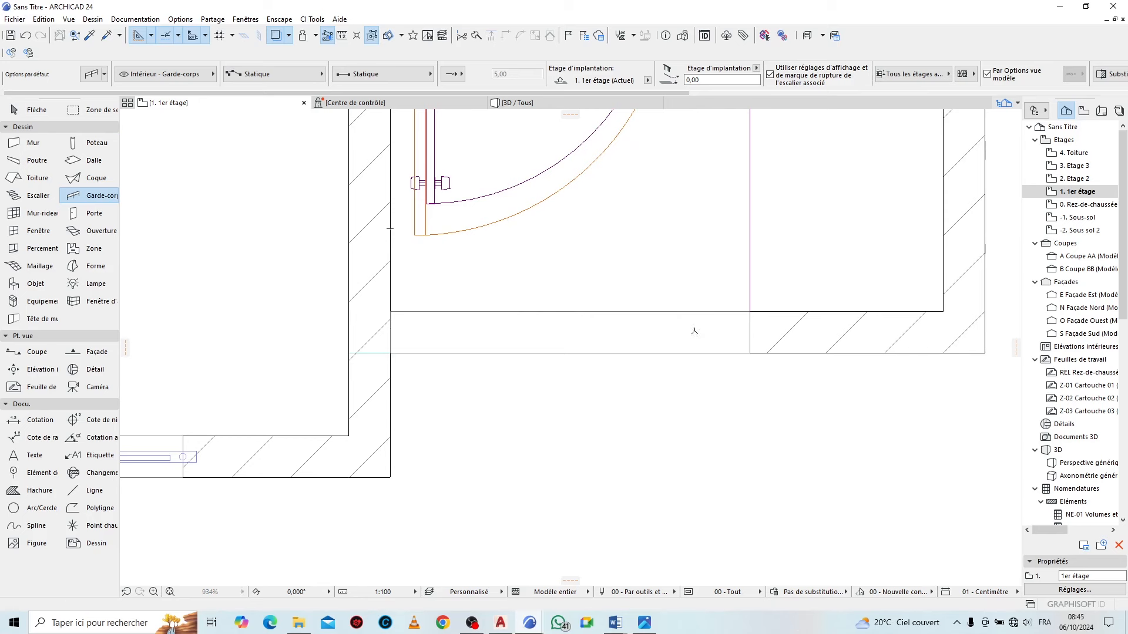
{"action": "left_click", "coordinate": [390, 330]}
{"action": "double_click", "coordinate": [750, 330]}
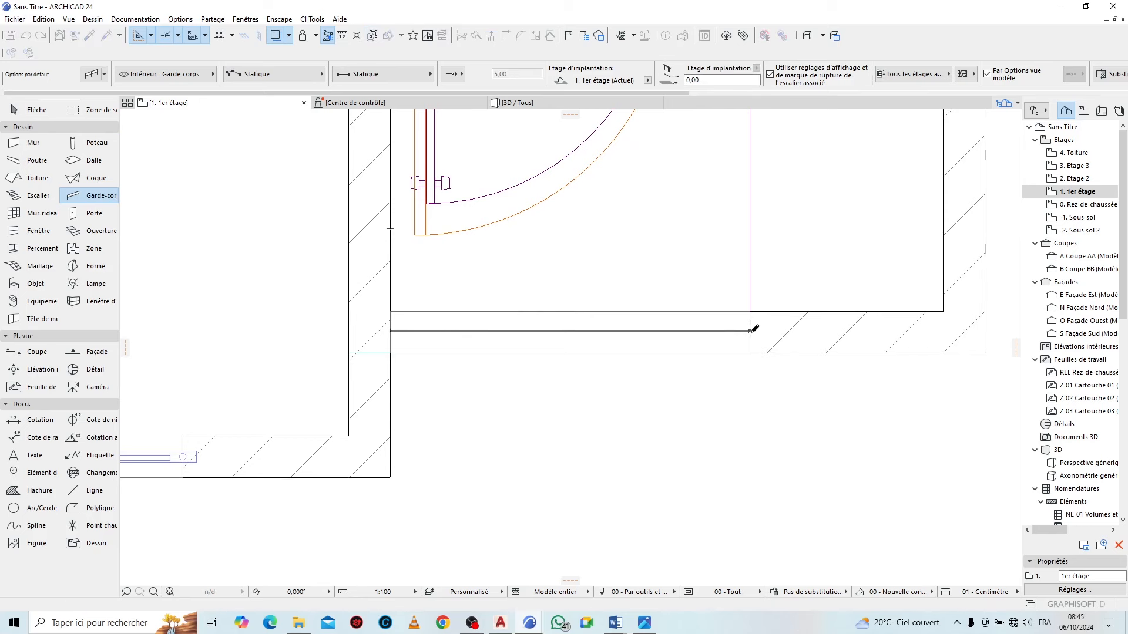
In the 3D view, edit the large balcony railing and delete the extra panels at both of its ends
{"action": "key", "text": "F3"}
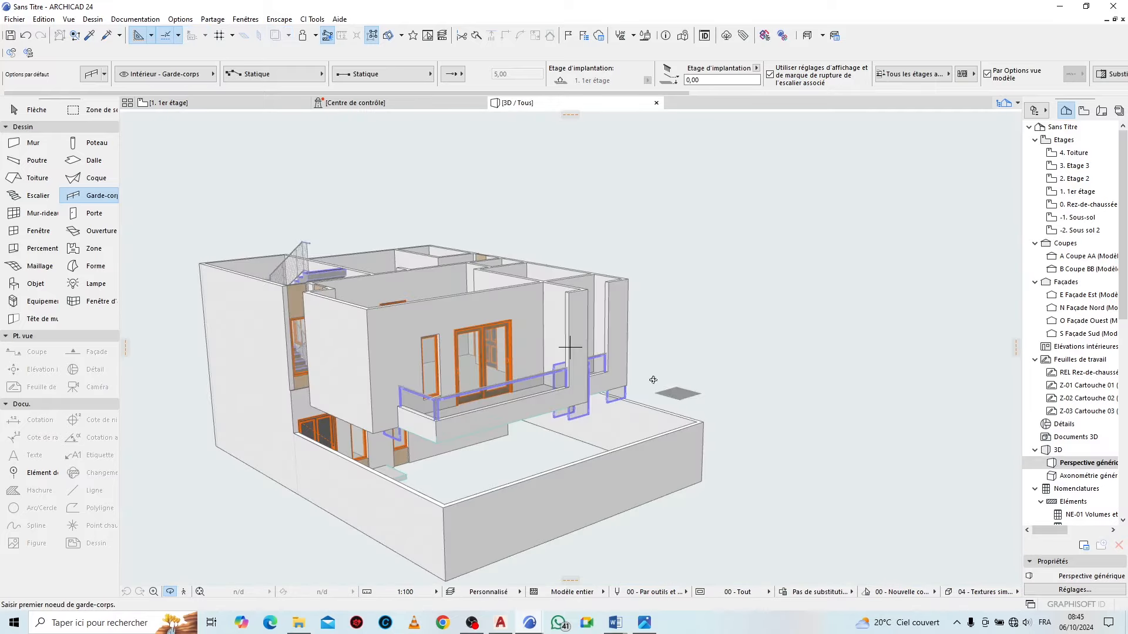
{"action": "middle_click_drag", "start_coordinate": [653, 380], "coordinate": [613, 415], "text": "shift"}
{"action": "scroll", "coordinate": [613, 415], "scroll_direction": "up", "scroll_amount": 5}
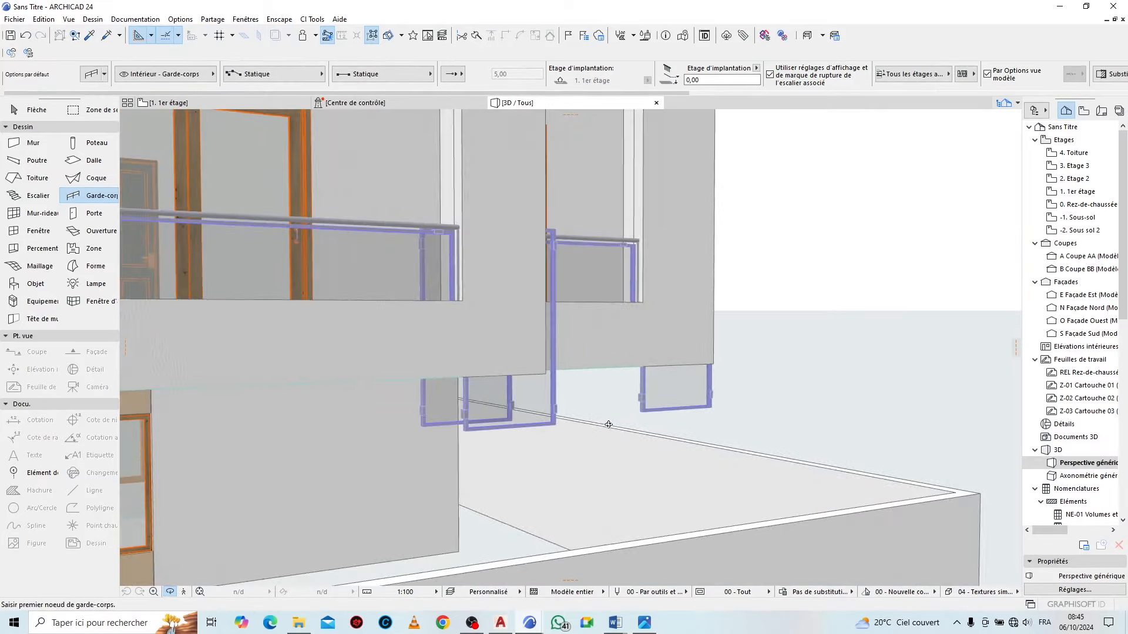
{"action": "key", "text": "Escape"}
{"action": "key", "text": "Escape"}
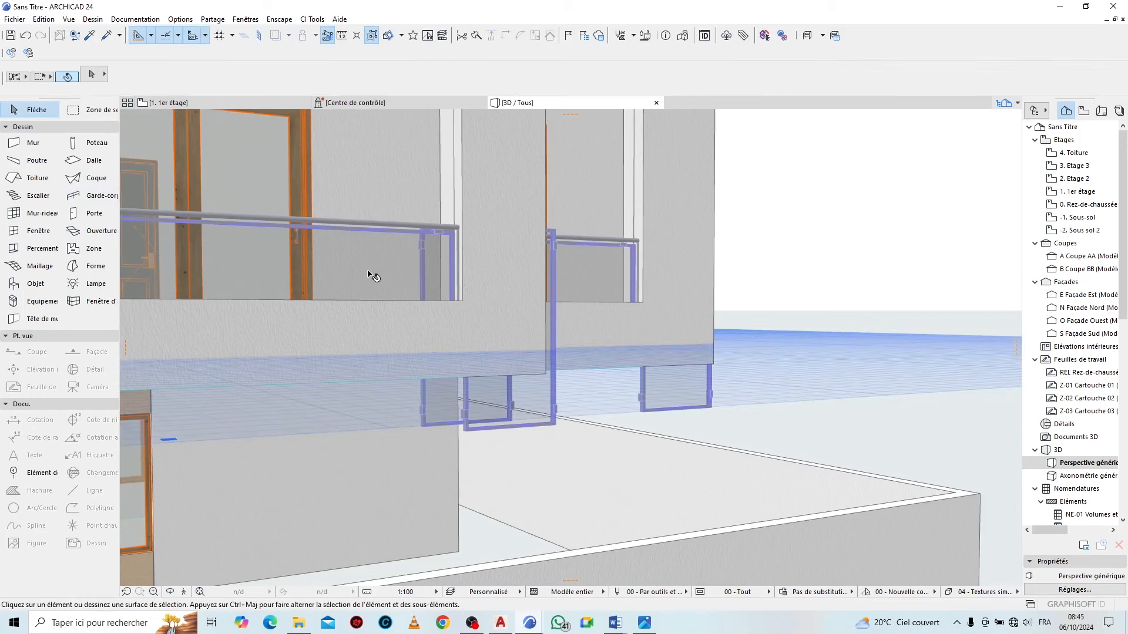
{"action": "left_click", "coordinate": [370, 276]}
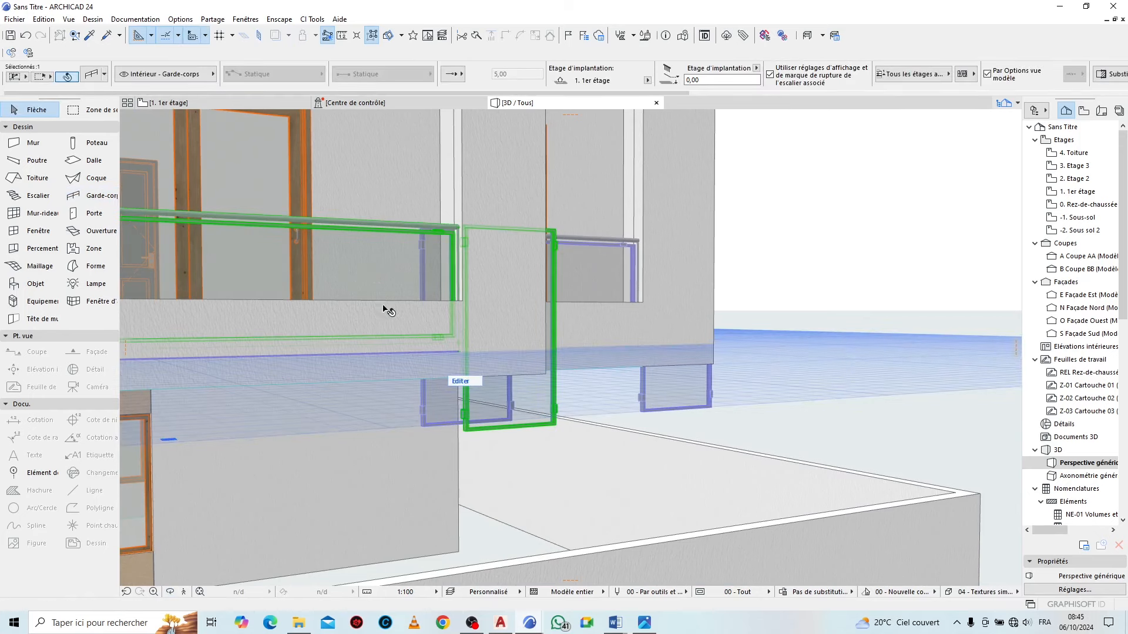
{"action": "left_click", "coordinate": [465, 382]}
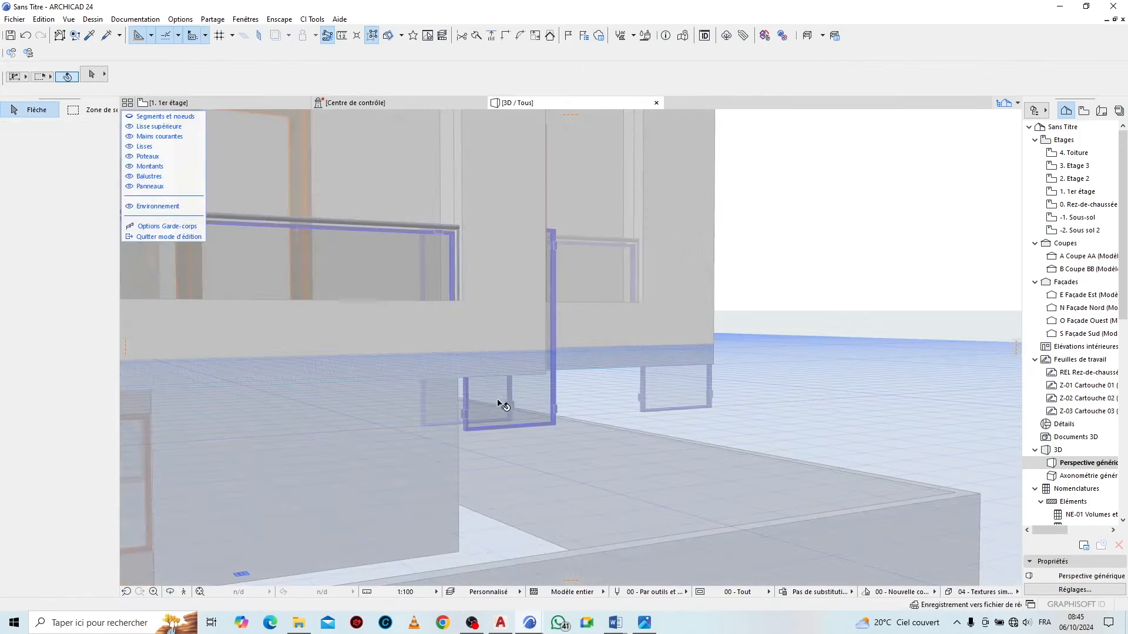
{"action": "left_click", "coordinate": [506, 392]}
{"action": "scroll", "coordinate": [980, 393], "scroll_direction": "down", "scroll_amount": 5}
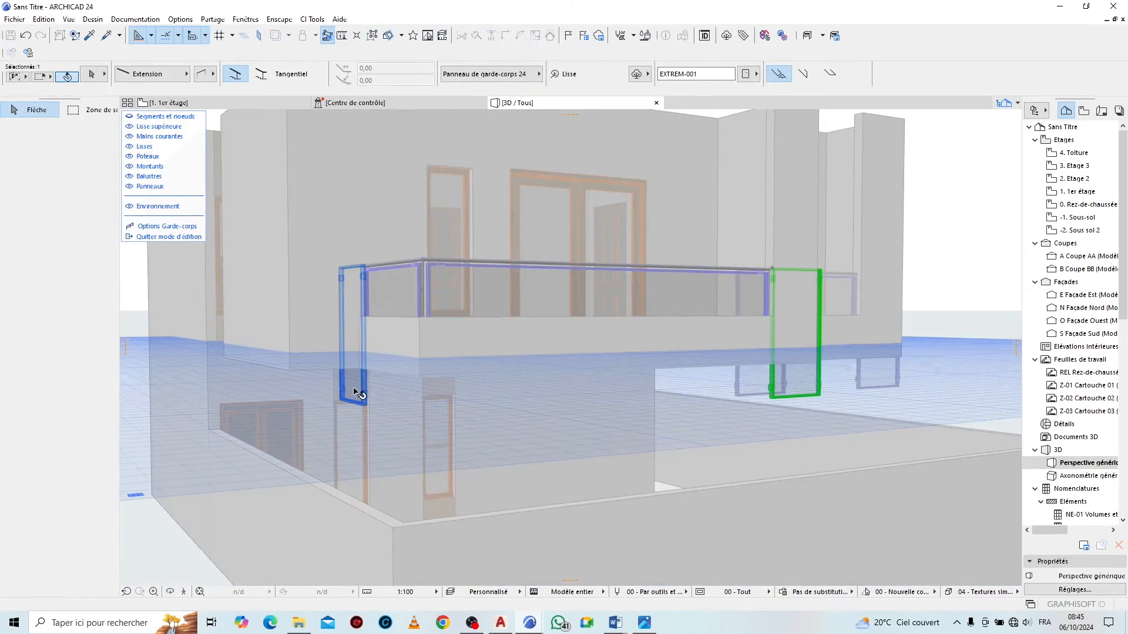
{"action": "left_click", "coordinate": [356, 392], "text": "shift"}
{"action": "key", "text": "Delete"}
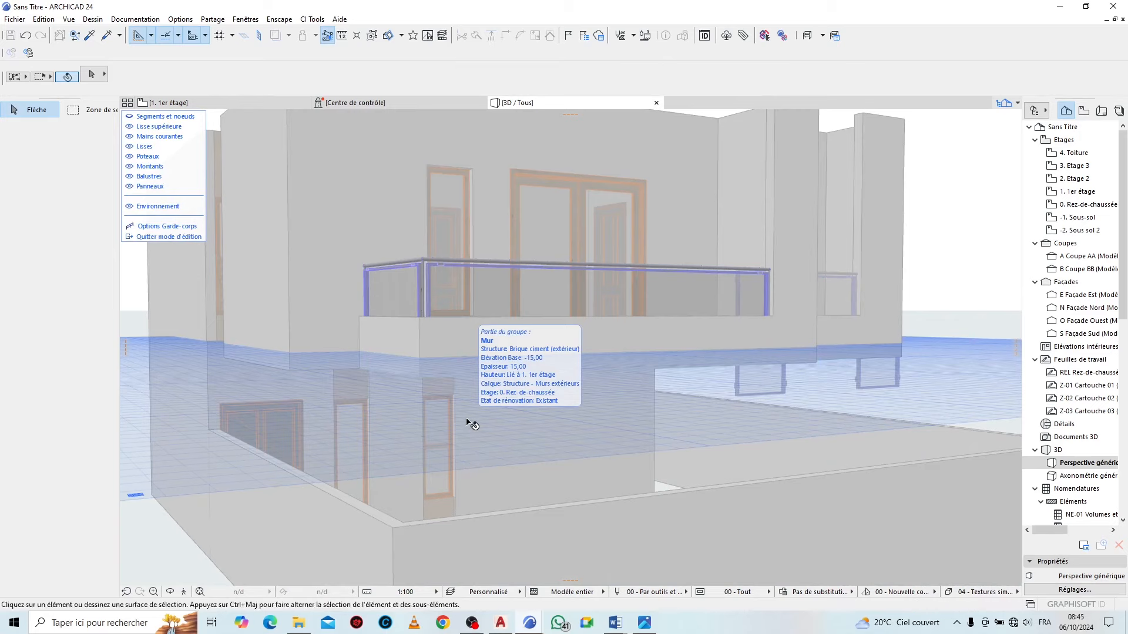
{"action": "key", "text": "Escape"}
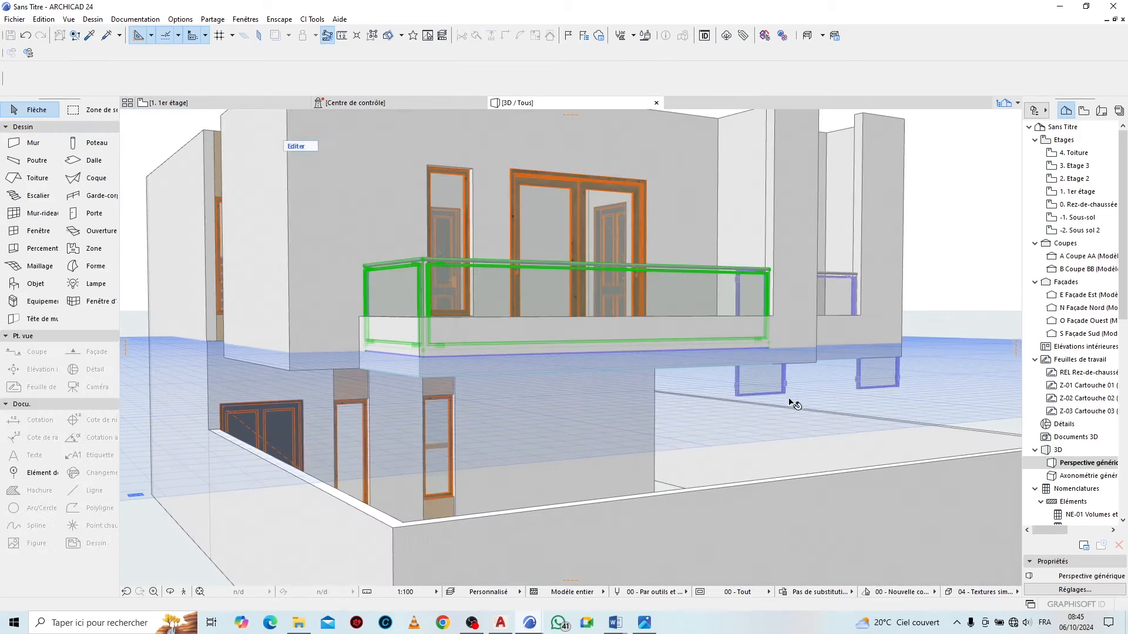
Edit the small balcony railing and delete the two end panels that protrude below the slab
{"action": "scroll", "coordinate": [946, 353], "scroll_direction": "up", "scroll_amount": 5}
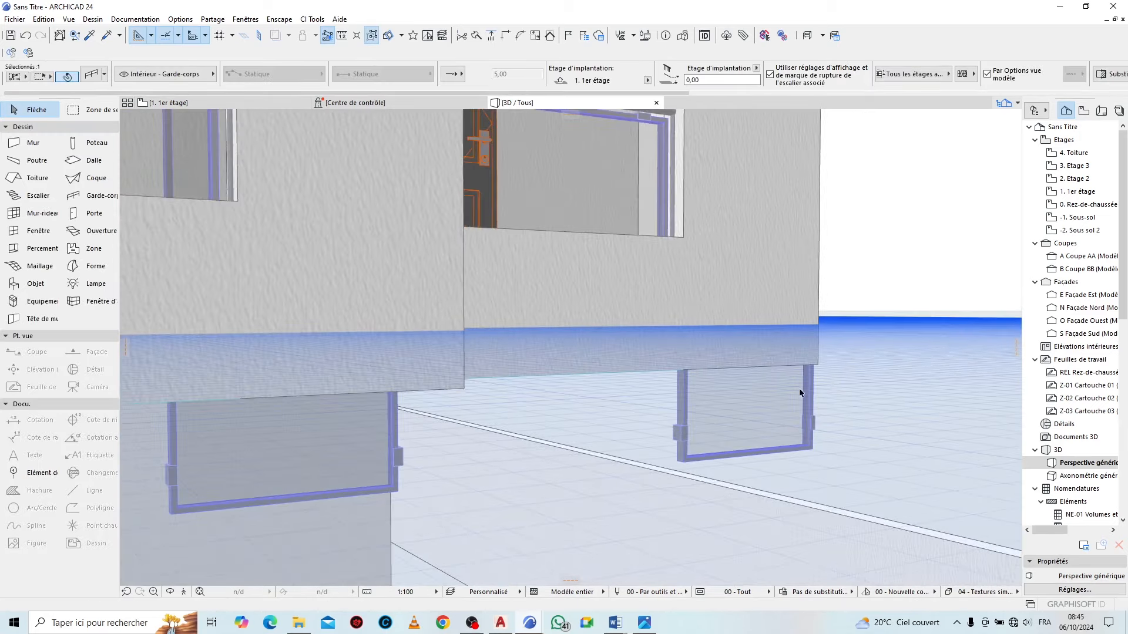
{"action": "left_click", "coordinate": [799, 392]}
{"action": "left_click", "coordinate": [677, 421]}
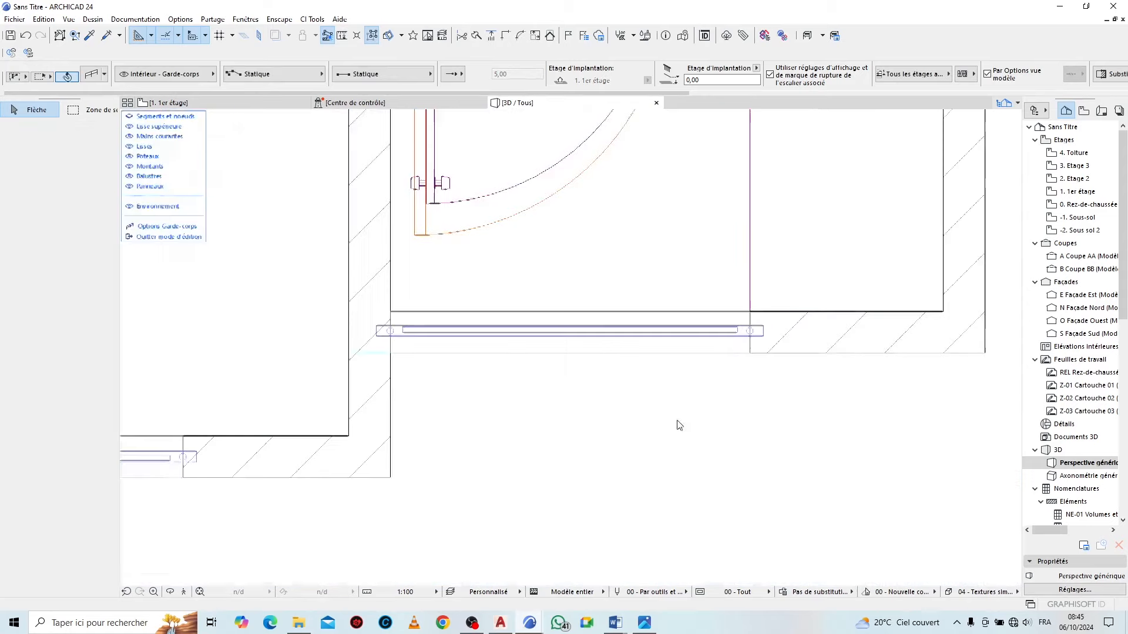
{"action": "left_click", "coordinate": [736, 419]}
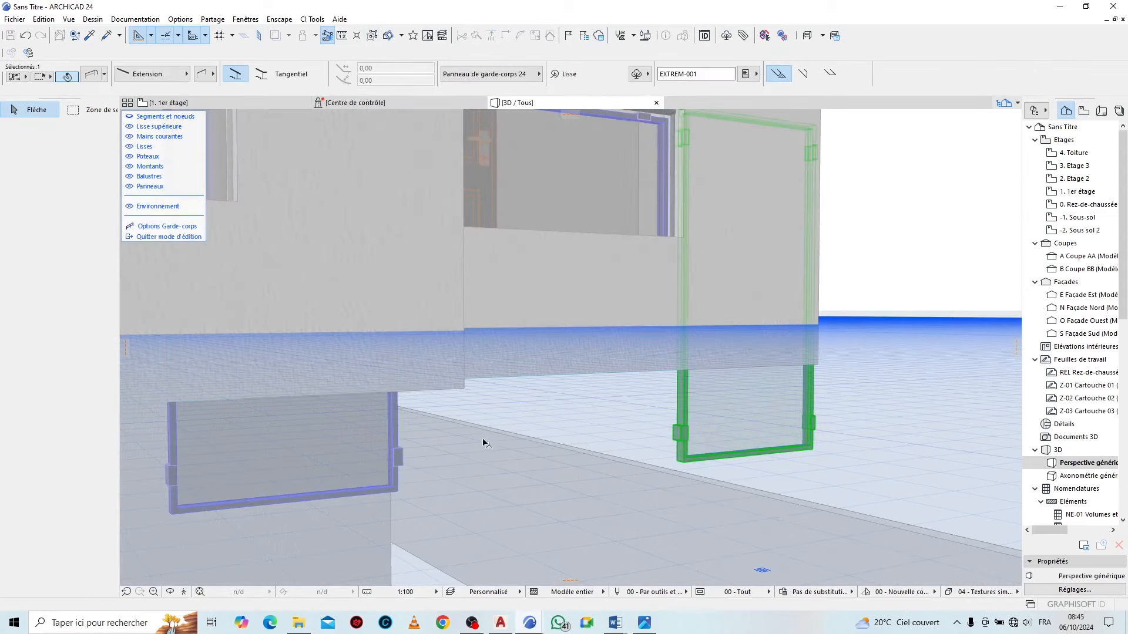
{"action": "left_click", "coordinate": [370, 448], "text": "shift"}
{"action": "key", "text": "Delete"}
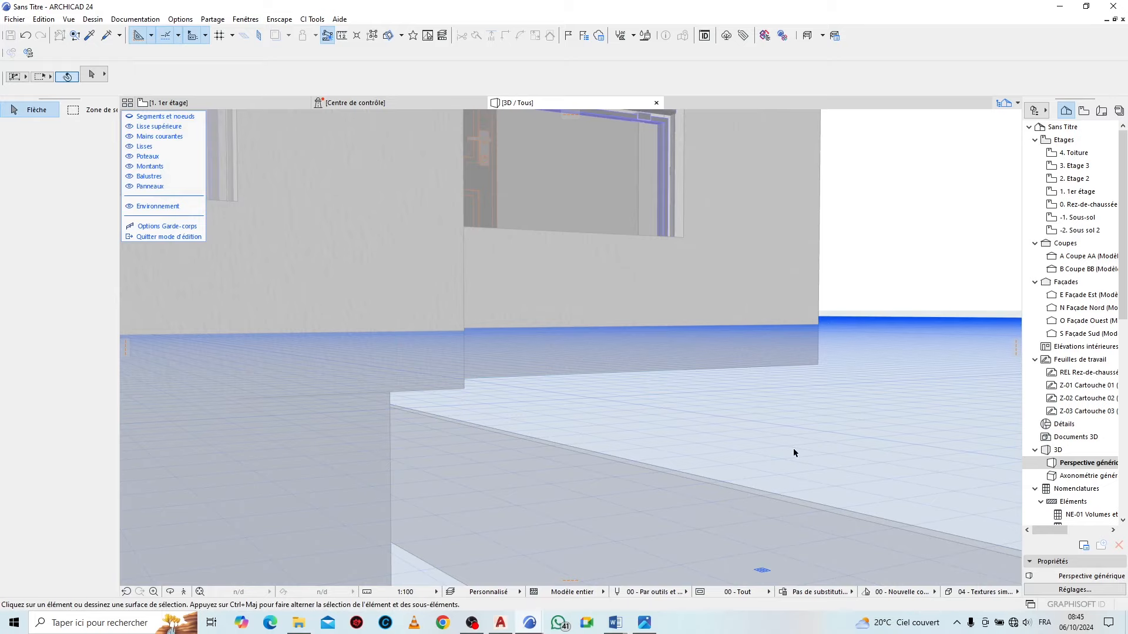
{"action": "key", "text": "Escape"}
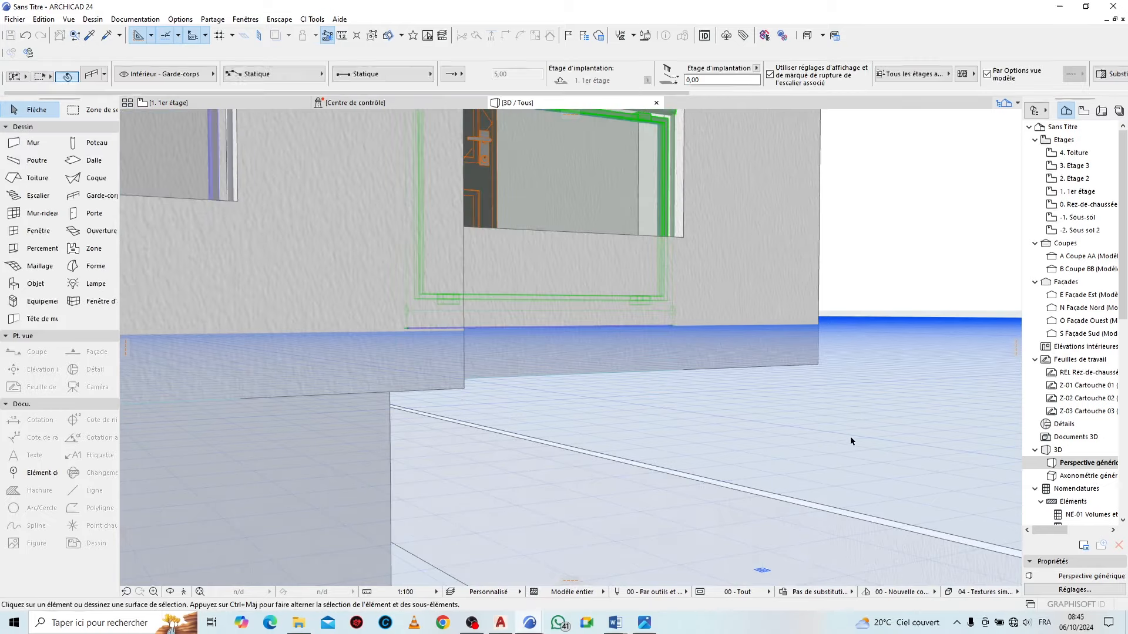
Compare the balcony railings and facade in 3D with the building's reference renders and video
{"action": "scroll", "coordinate": [803, 406], "scroll_direction": "down", "scroll_amount": 2}
{"action": "scroll", "coordinate": [881, 386], "scroll_direction": "up", "scroll_amount": 5}
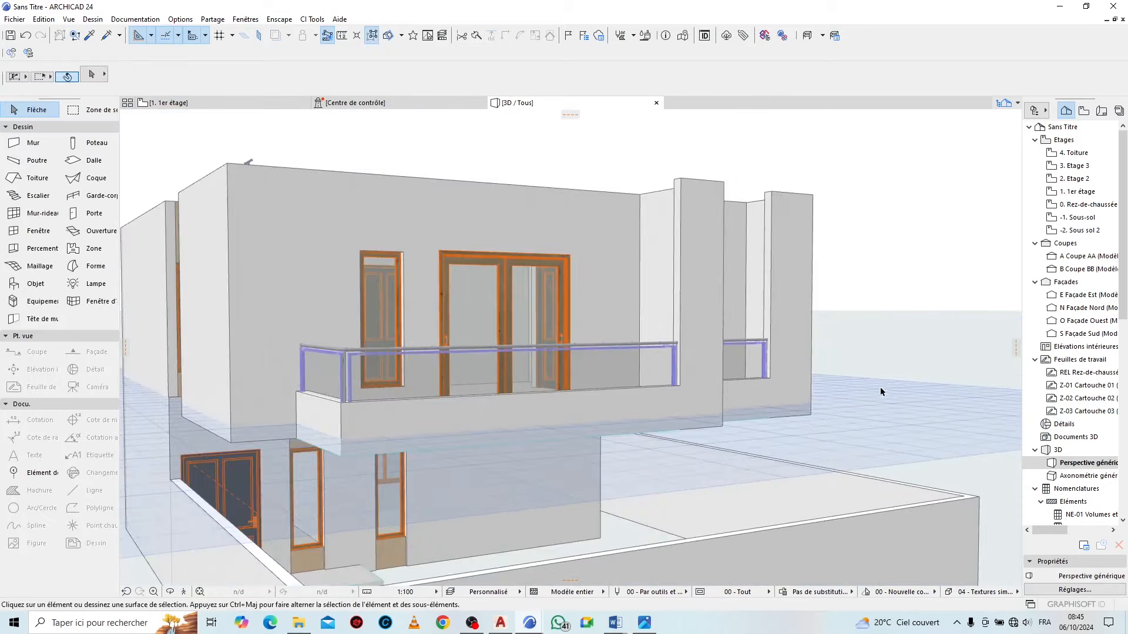
{"action": "scroll", "coordinate": [633, 390], "scroll_direction": "down", "scroll_amount": 6}
{"action": "left_click", "coordinate": [170, 592]}
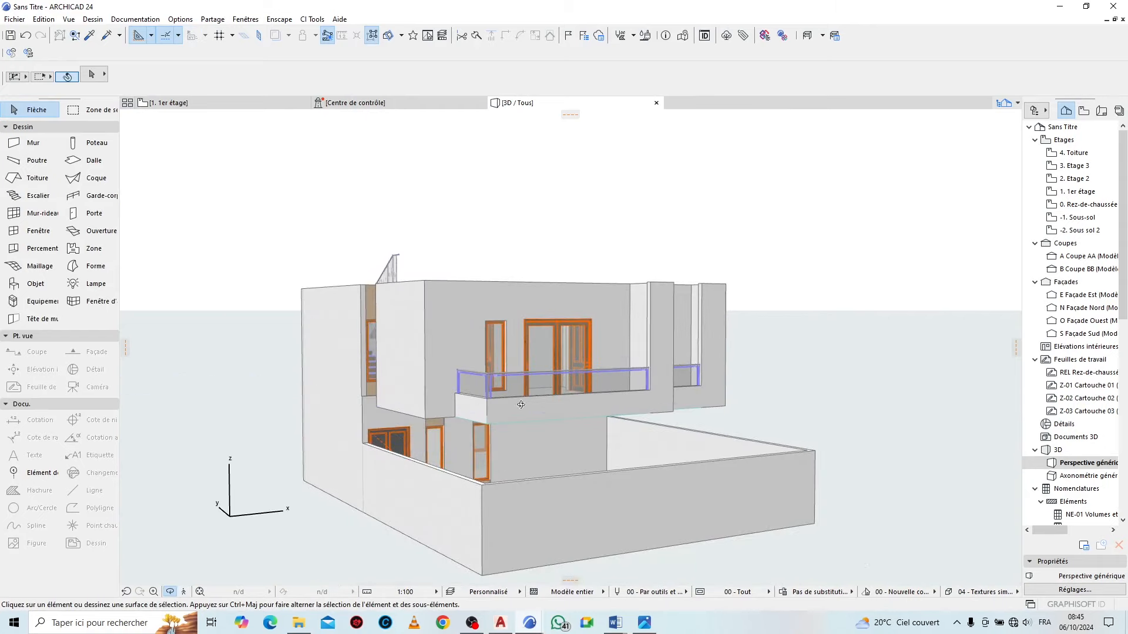
{"action": "left_click_drag", "start_coordinate": [736, 332], "coordinate": [632, 495]}
{"action": "left_click", "coordinate": [649, 625]}
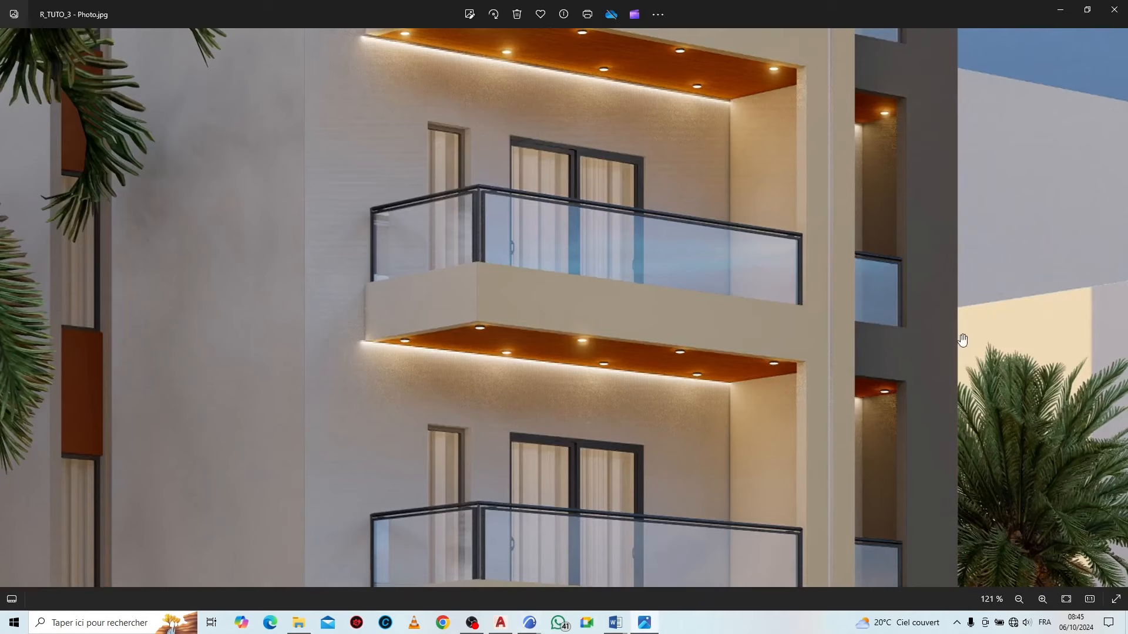
{"action": "left_click", "coordinate": [1122, 312]}
{"action": "left_click", "coordinate": [1122, 312]}
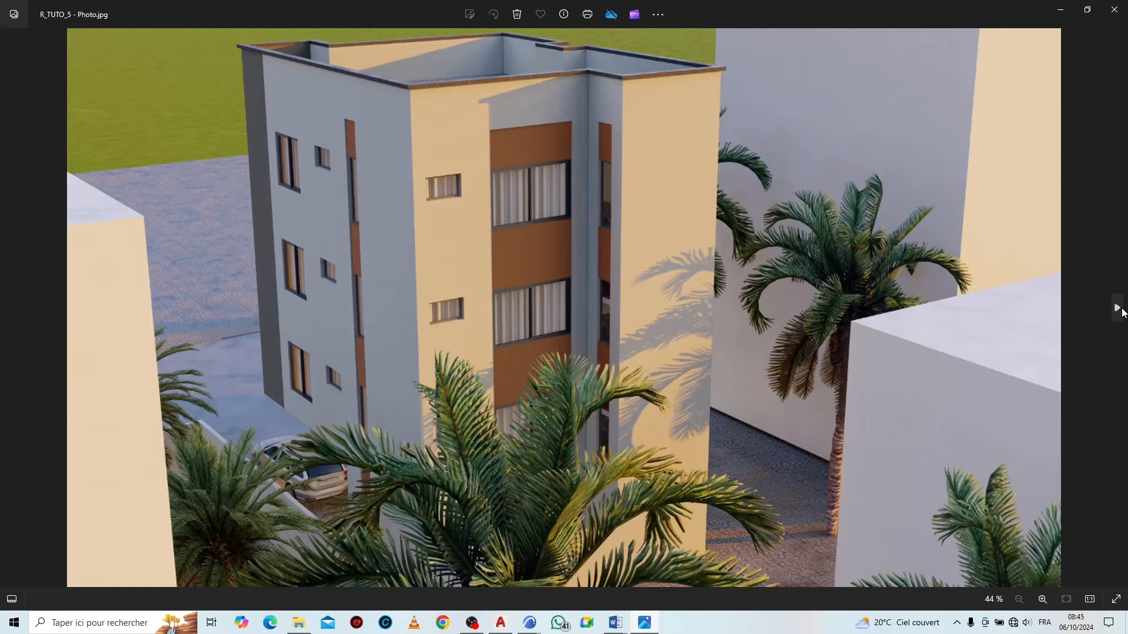
{"action": "left_click", "coordinate": [1122, 312]}
{"action": "left_click", "coordinate": [1122, 312]}
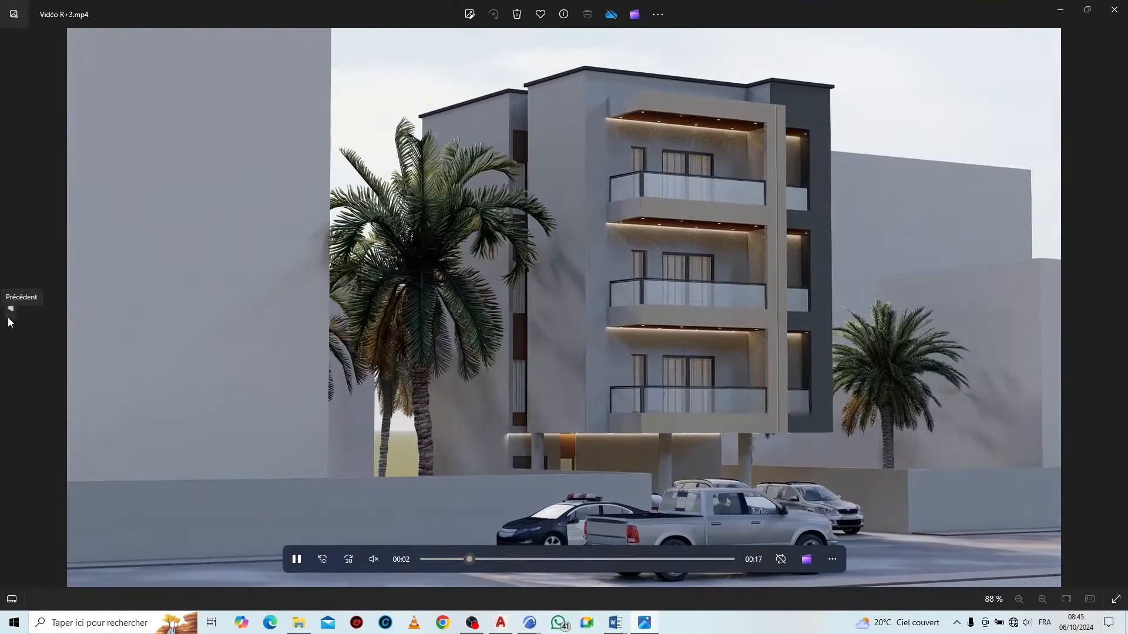
{"action": "left_click", "coordinate": [9, 316]}
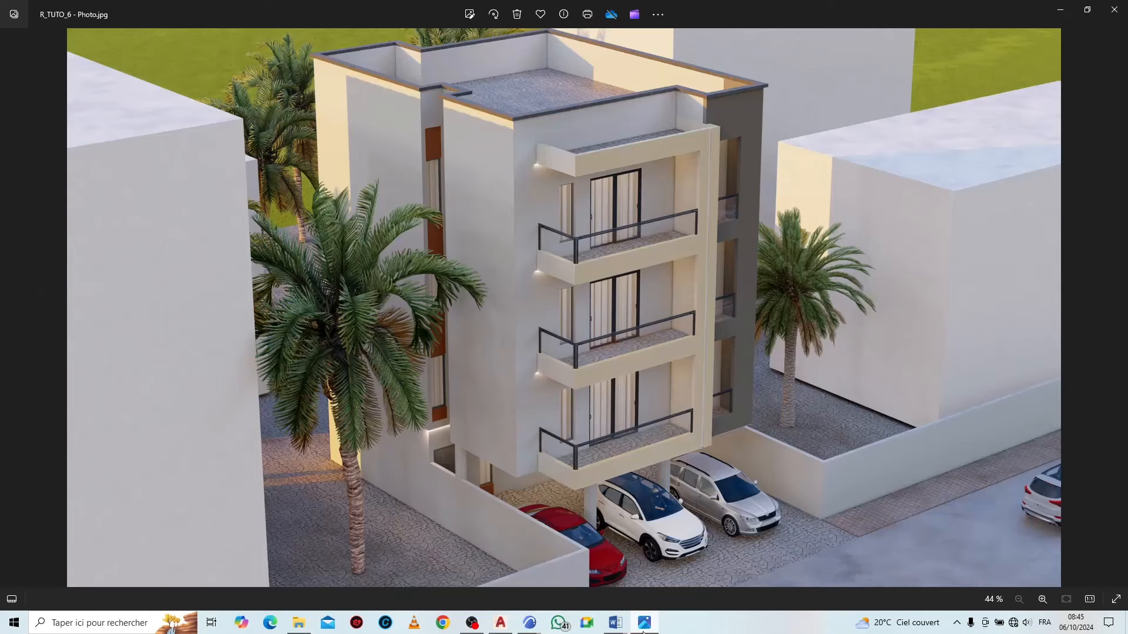
{"action": "left_click", "coordinate": [594, 561]}
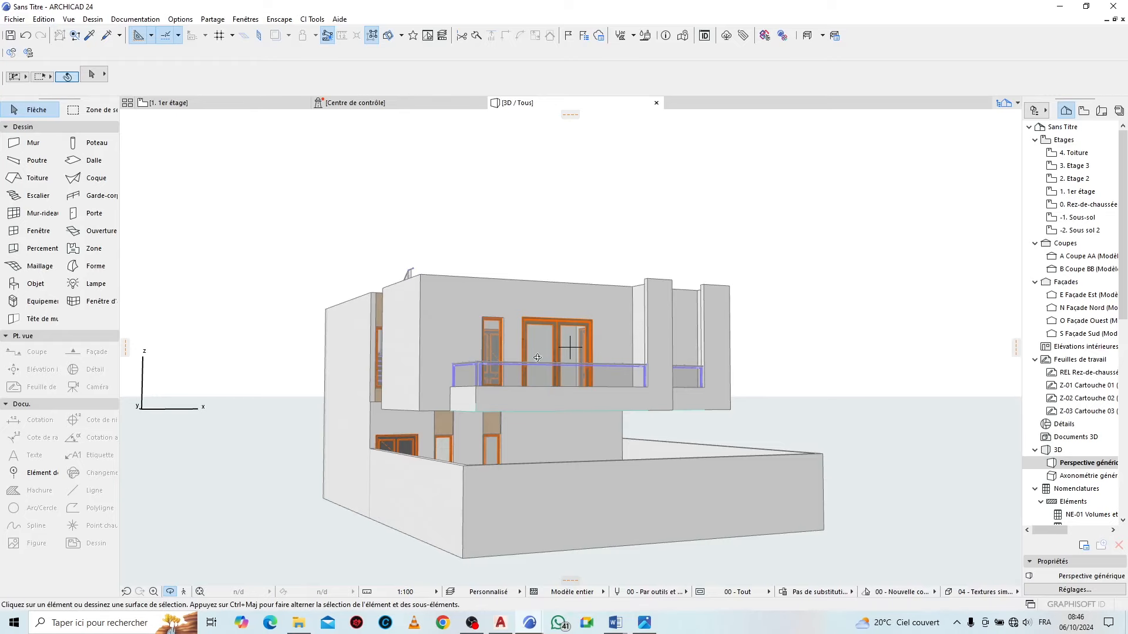
{"action": "left_click_drag", "start_coordinate": [537, 357], "coordinate": [856, 387]}
{"action": "middle_click_drag", "start_coordinate": [635, 420], "coordinate": [451, 377], "text": "shift"}
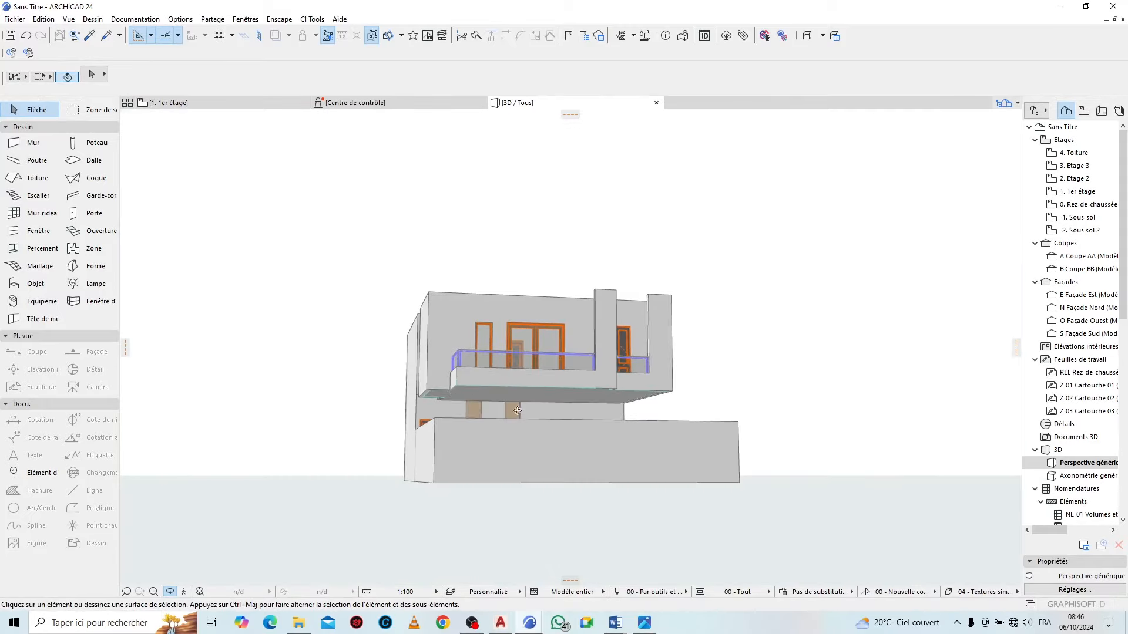
{"action": "scroll", "coordinate": [453, 391], "scroll_direction": "up", "scroll_amount": 2}
On the first-floor plan, select all building elements, leaving the elevation and section markers out of the selection
{"action": "left_click", "coordinate": [226, 104]}
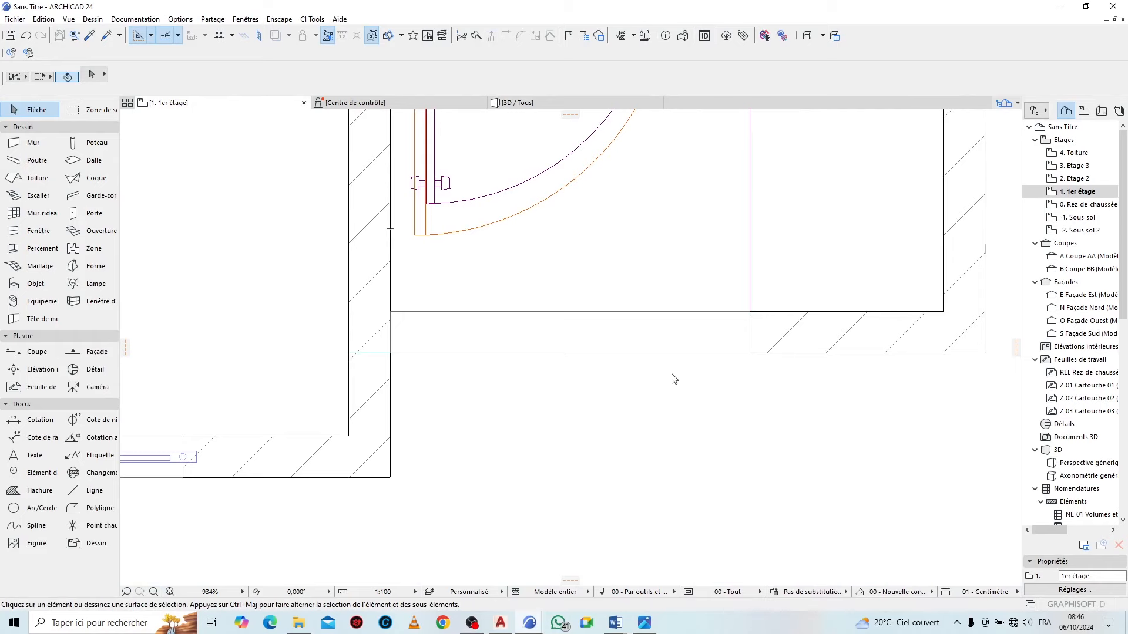
{"action": "scroll", "coordinate": [608, 413], "scroll_direction": "down", "scroll_amount": 10}
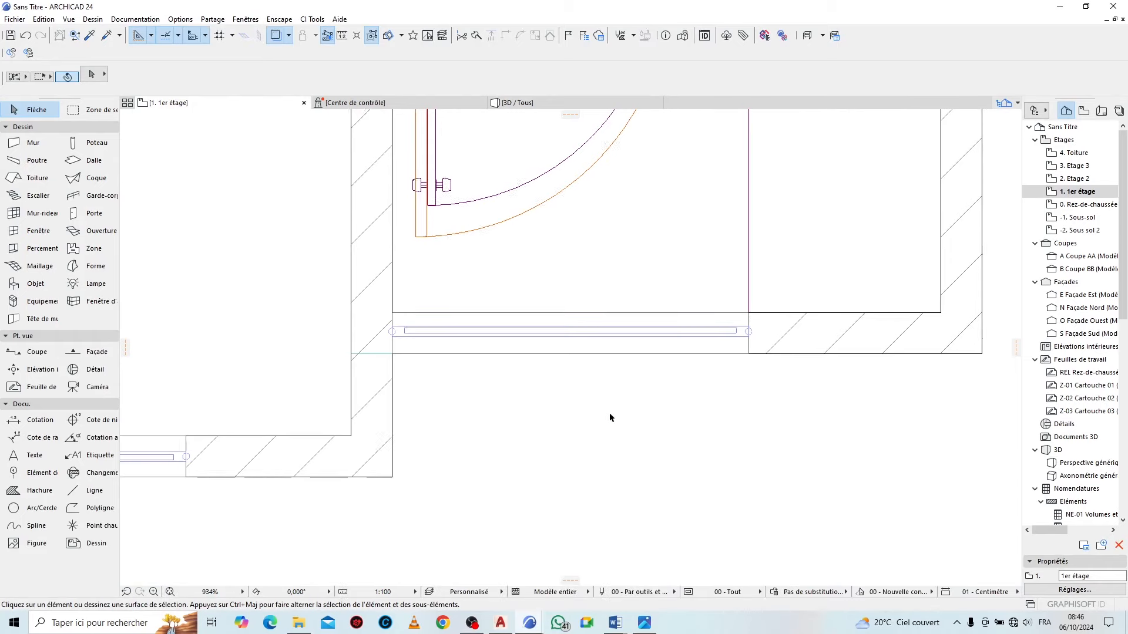
{"action": "scroll", "coordinate": [646, 256], "scroll_direction": "up", "scroll_amount": 1}
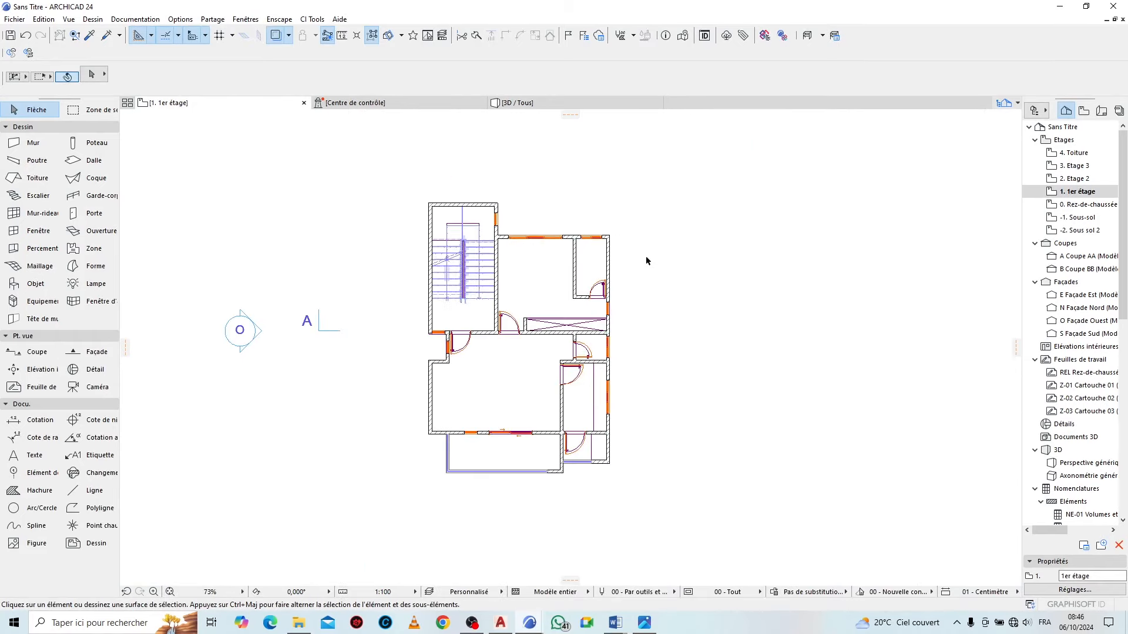
{"action": "key", "text": "ctrl+a"}
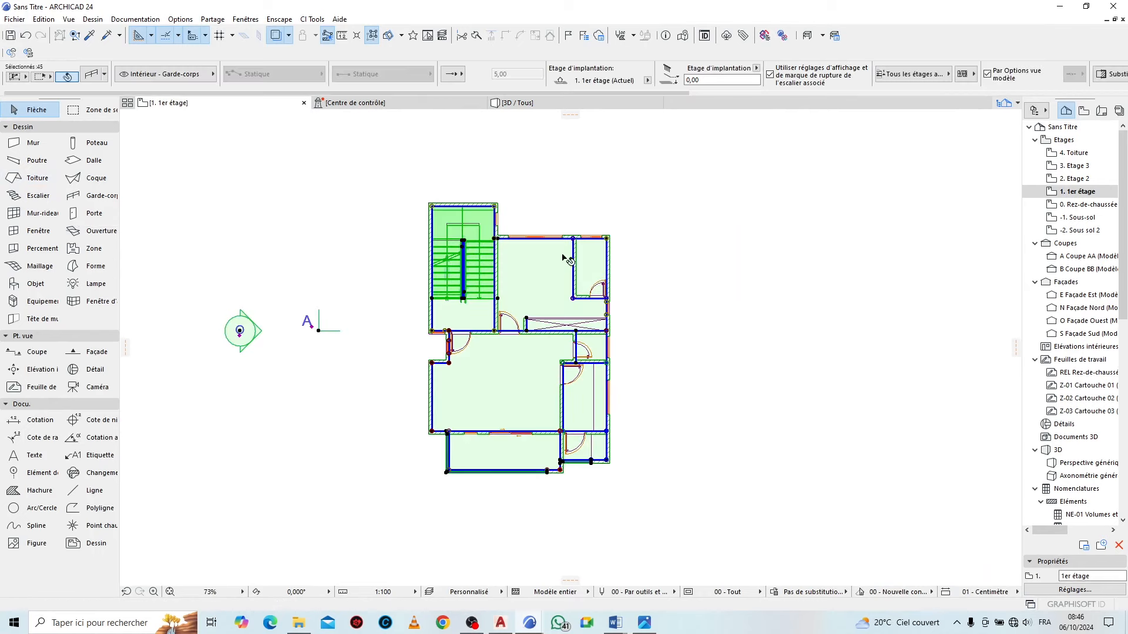
{"action": "scroll", "coordinate": [574, 252], "scroll_direction": "down", "scroll_amount": 2}
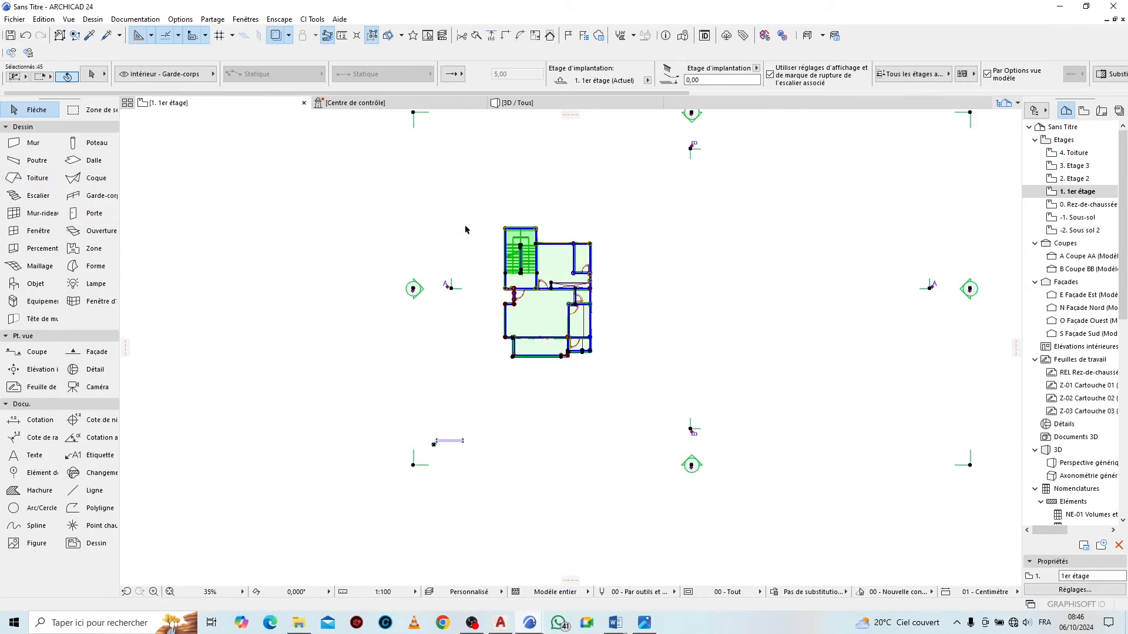
{"action": "left_click_drag", "start_coordinate": [469, 228], "coordinate": [311, 348]}
{"action": "left_click_drag", "start_coordinate": [748, 409], "coordinate": [299, 504], "text": "shift"}
{"action": "left_click", "coordinate": [417, 289], "text": "shift"}
{"action": "scroll", "coordinate": [352, 338], "scroll_direction": "down", "scroll_amount": 3}
{"action": "scroll", "coordinate": [522, 213], "scroll_direction": "up", "scroll_amount": 3}
{"action": "left_click_drag", "start_coordinate": [791, 251], "coordinate": [746, 307], "text": "shift"}
{"action": "scroll", "coordinate": [584, 201], "scroll_direction": "down", "scroll_amount": 5}
{"action": "scroll", "coordinate": [655, 429], "scroll_direction": "up", "scroll_amount": 1}
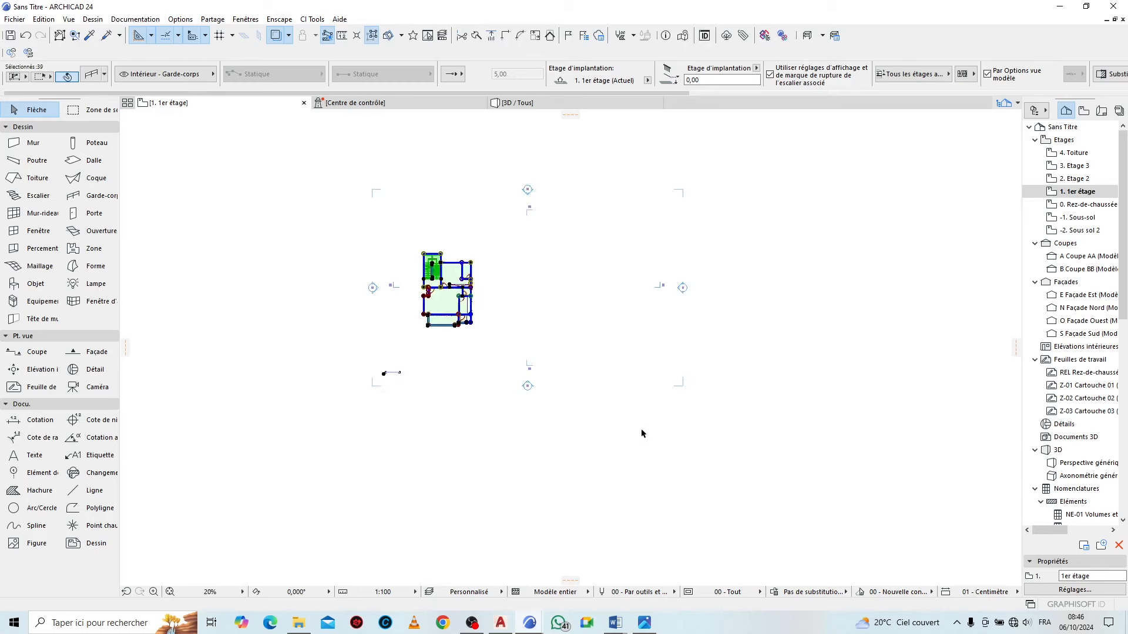
{"action": "scroll", "coordinate": [470, 282], "scroll_direction": "up", "scroll_amount": 5}
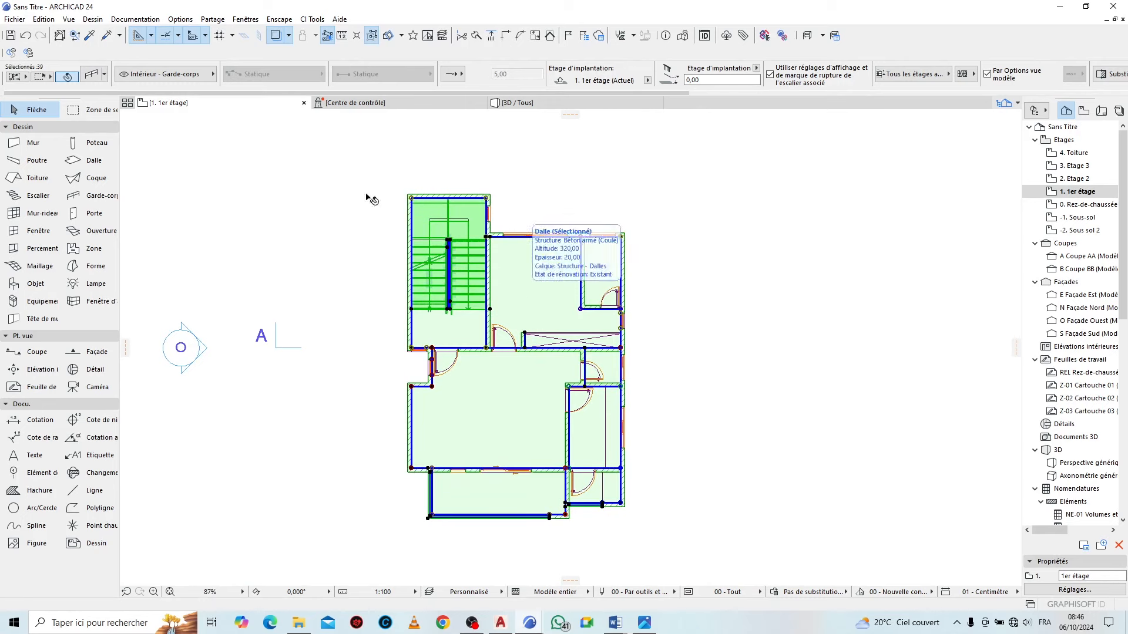
Copy the selected first-floor elements to Etage 2, pasting them at their original location
{"action": "right_click", "coordinate": [201, 106]}
{"action": "left_click", "coordinate": [246, 225]}
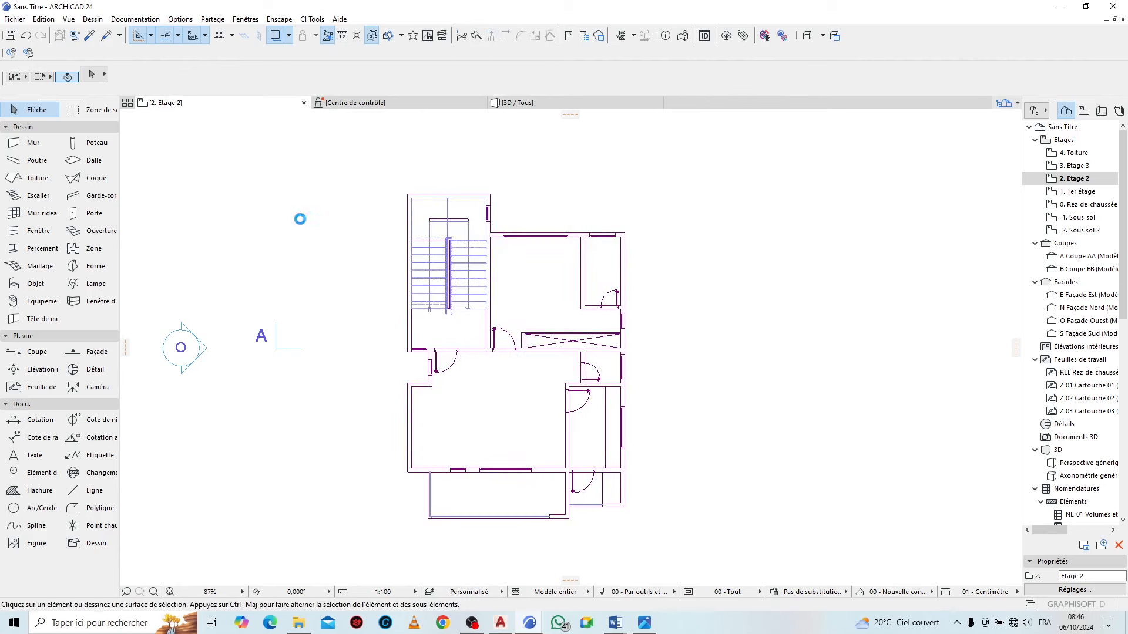
{"action": "key", "text": "ctrl+v"}
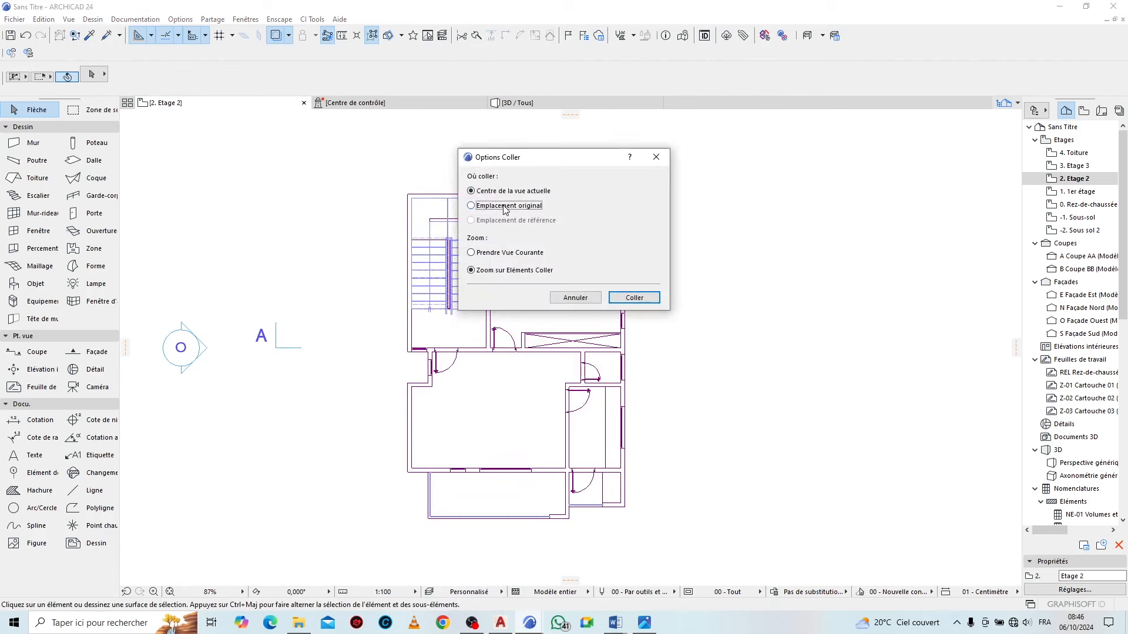
{"action": "left_click", "coordinate": [635, 298]}
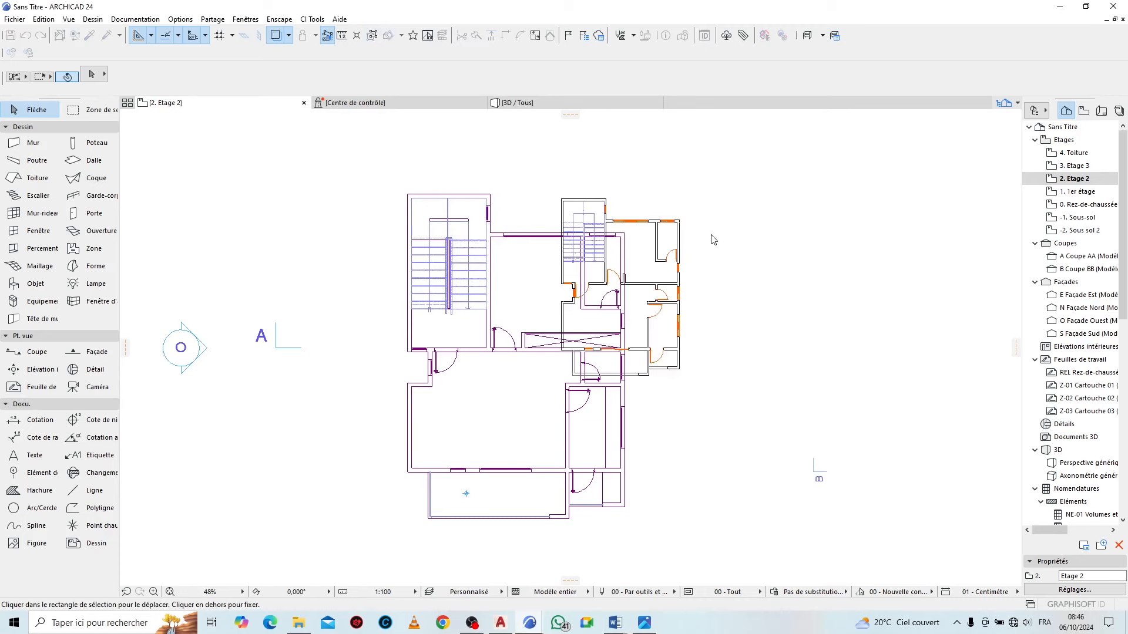
{"action": "left_click", "coordinate": [757, 195]}
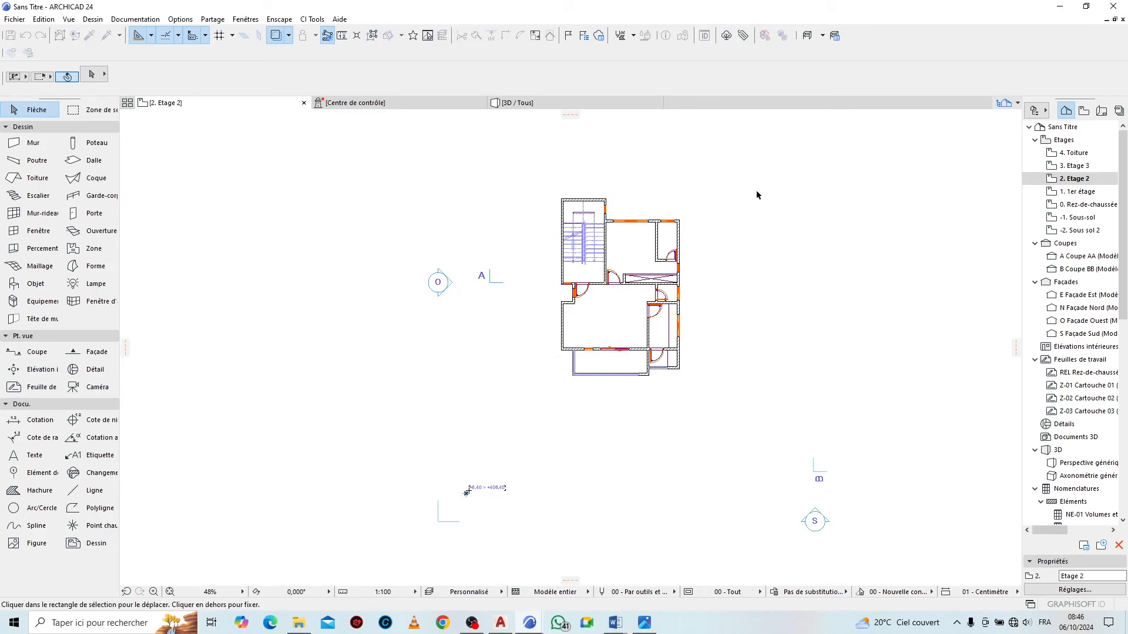
Paste the same floor elements into Etage 3 at their original location and show the stacked floors in 3D
{"action": "key", "text": "ctrl+Up"}
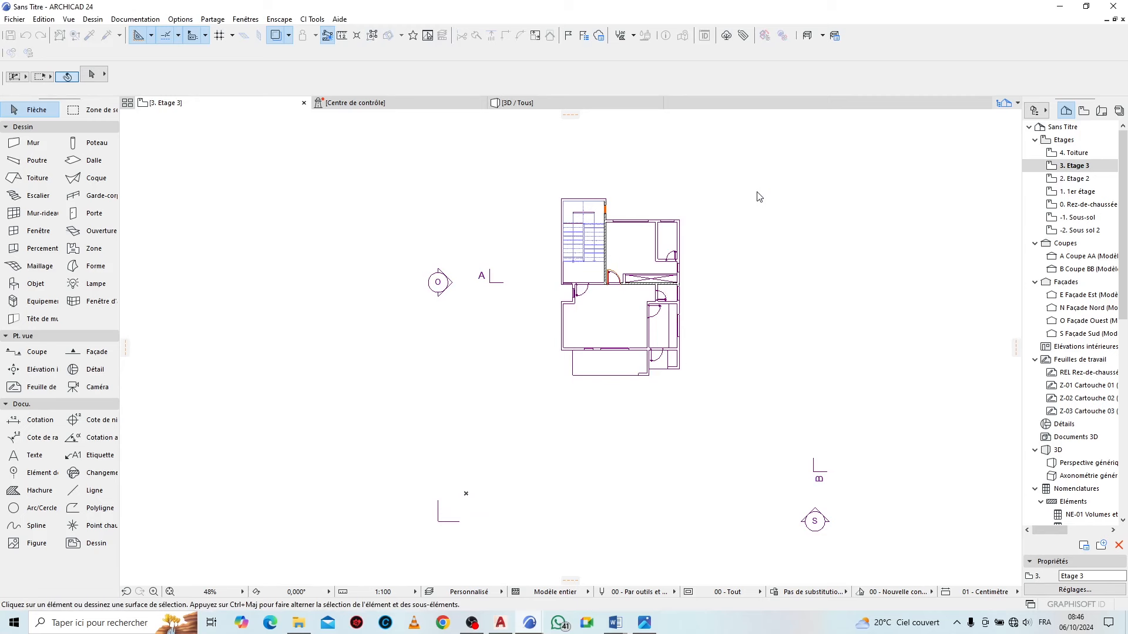
{"action": "key", "text": "ctrl+a"}
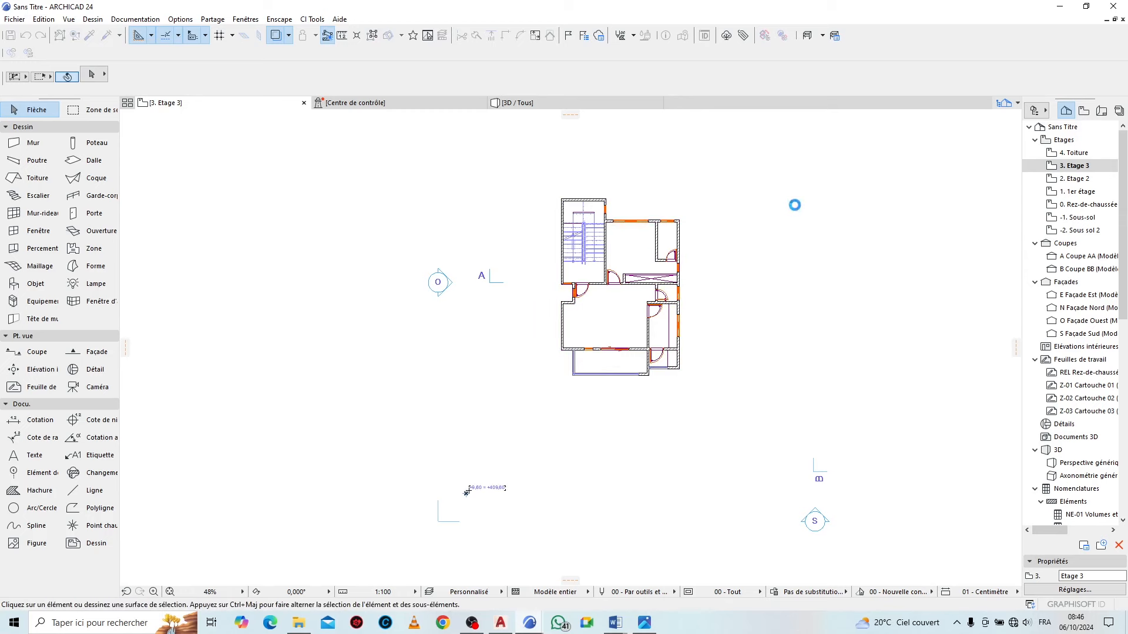
{"action": "scroll", "coordinate": [793, 205], "scroll_direction": "up", "scroll_amount": 2}
{"action": "left_click", "coordinate": [582, 104]}
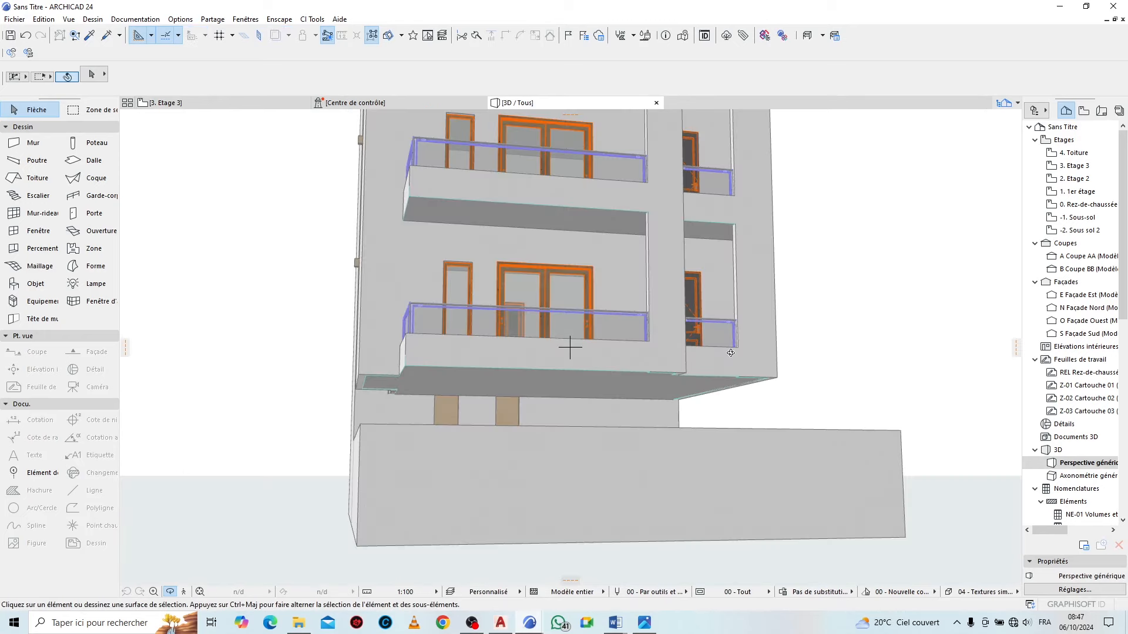
Switch from the 3D view to the ground-floor plan and set the storey below as its trace reference
{"action": "scroll", "coordinate": [417, 555], "scroll_direction": "down", "scroll_amount": 4}
{"action": "middle_click_drag", "start_coordinate": [479, 504], "coordinate": [808, 382], "text": "shift"}
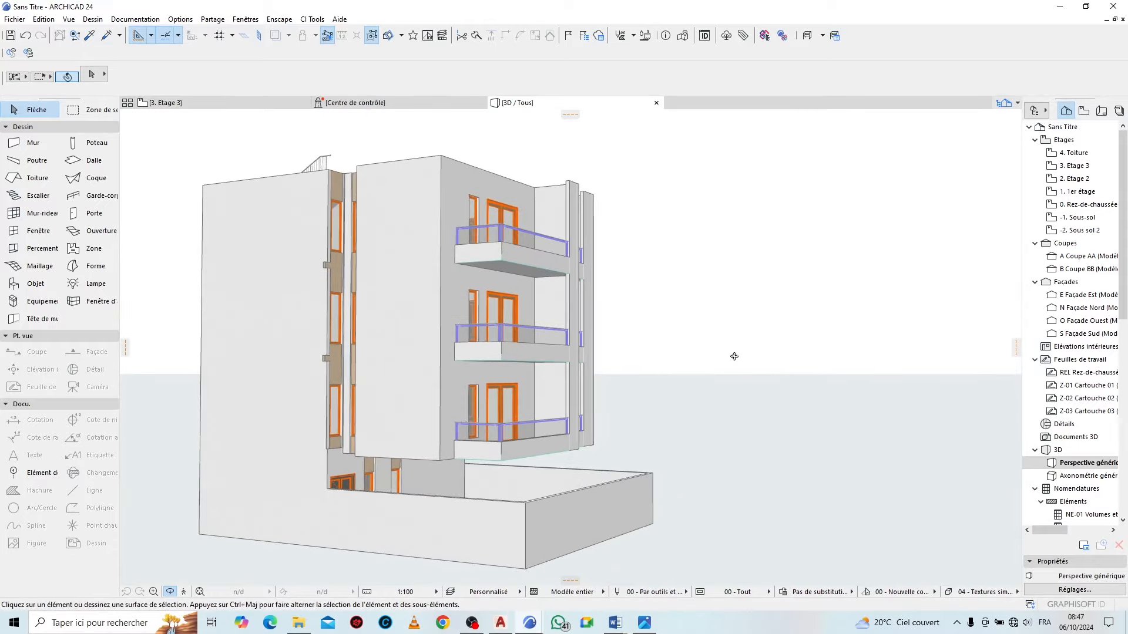
{"action": "middle_click_drag", "start_coordinate": [734, 356], "coordinate": [257, 155], "text": "shift"}
{"action": "scroll", "coordinate": [486, 516], "scroll_direction": "up", "scroll_amount": 5}
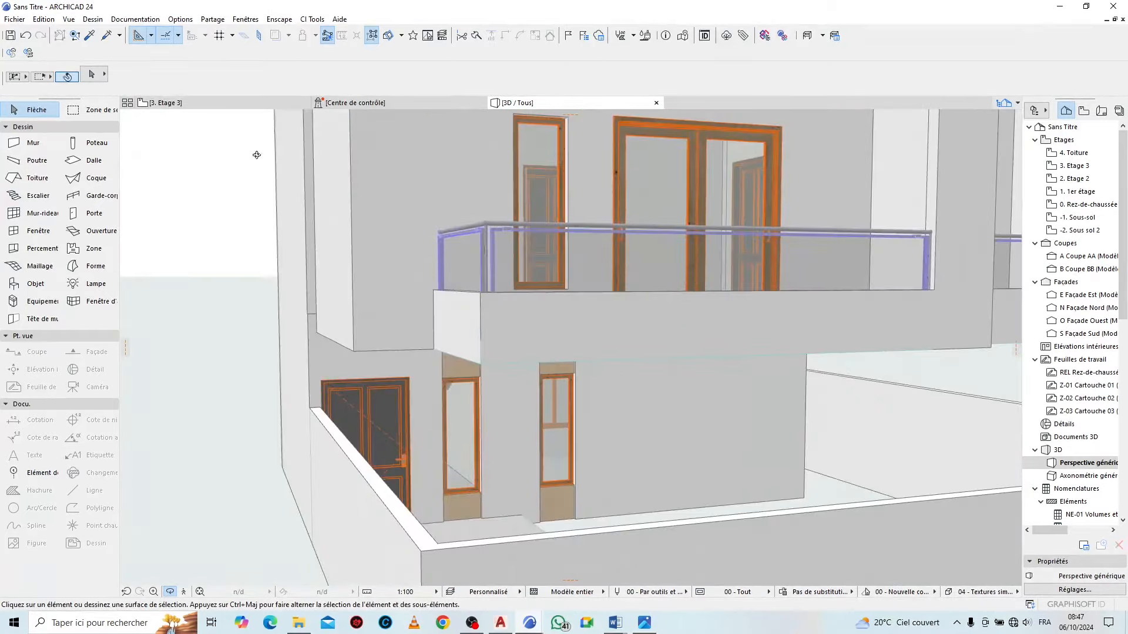
{"action": "left_click", "coordinate": [229, 105]}
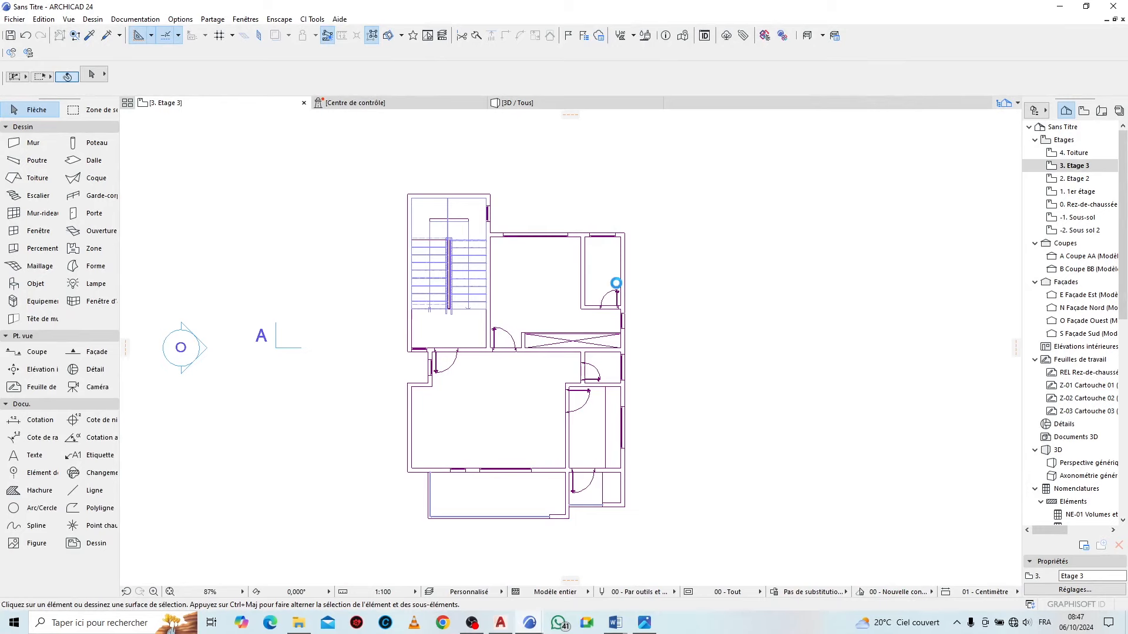
{"action": "right_click", "coordinate": [252, 107]}
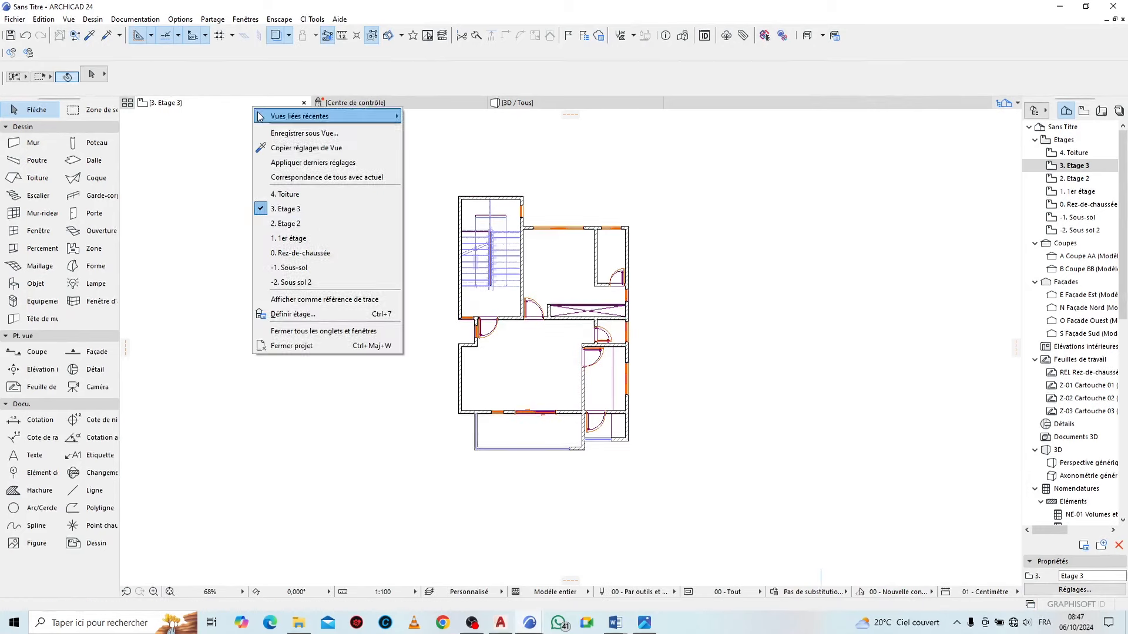
{"action": "left_click", "coordinate": [309, 254]}
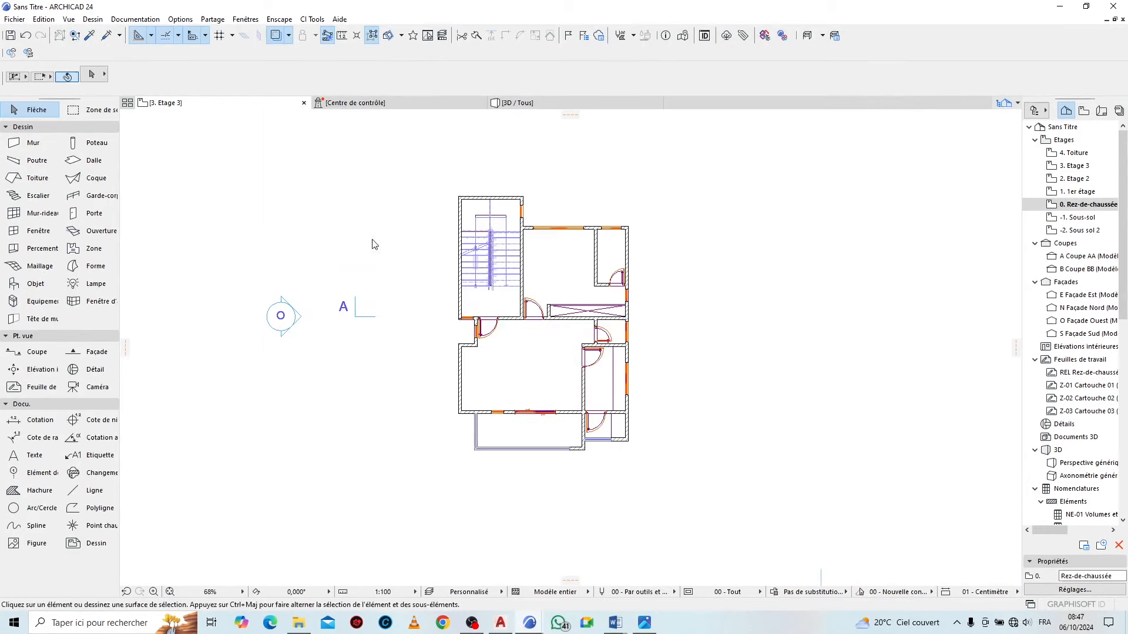
{"action": "left_click", "coordinate": [289, 35]}
{"action": "mouse_move", "coordinate": [376, 54]}
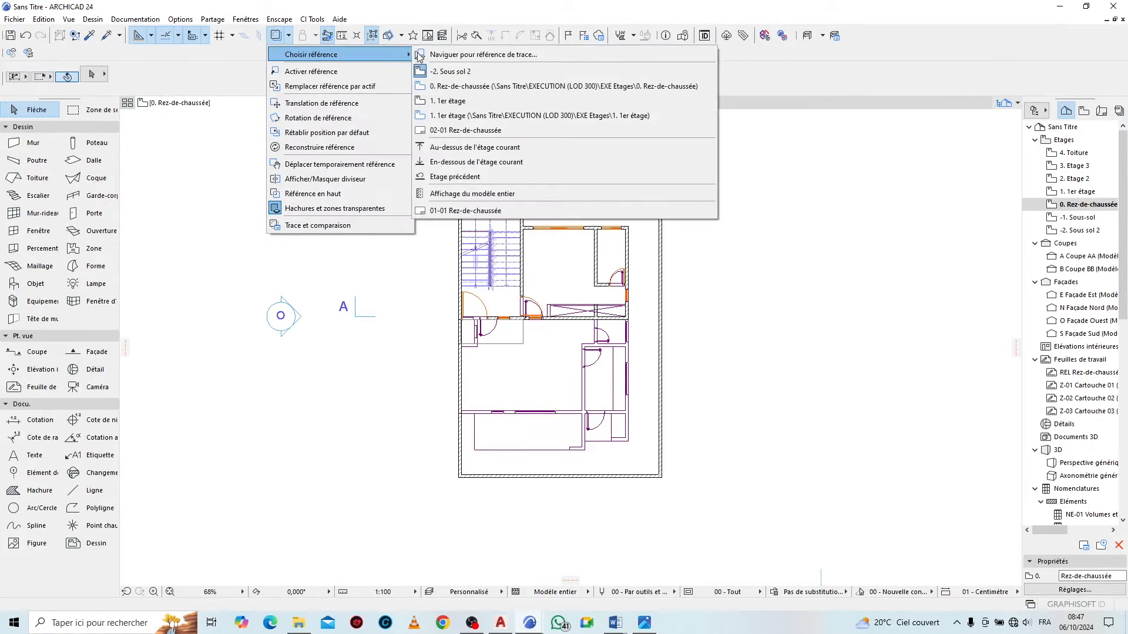
{"action": "left_click", "coordinate": [475, 162]}
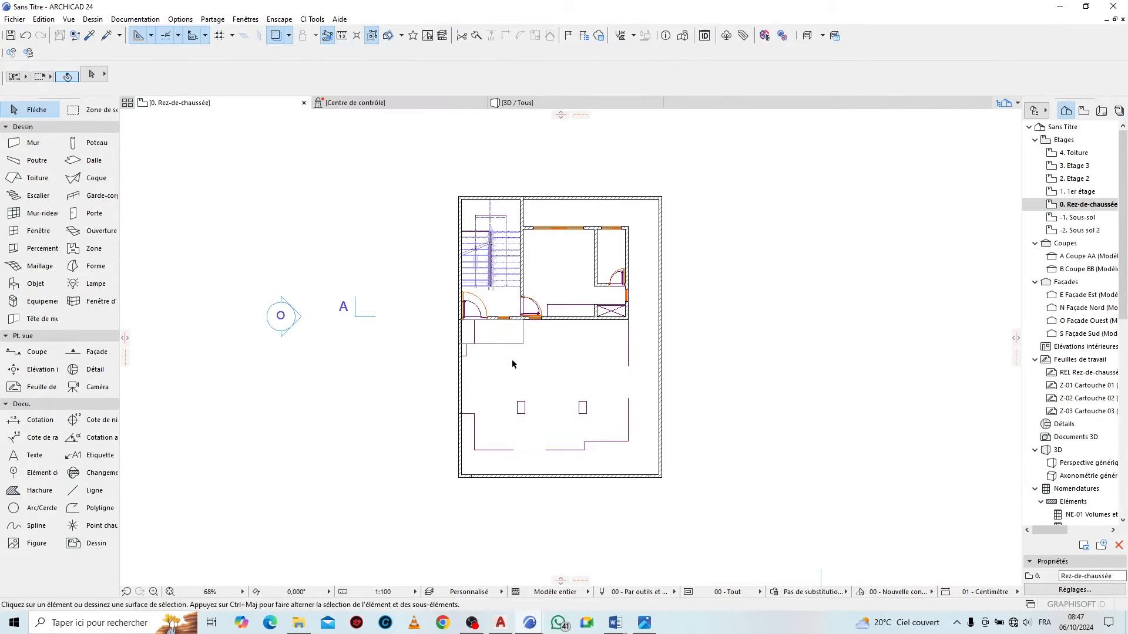
Measure the left traced column outline on the ground-floor plan
{"action": "scroll", "coordinate": [513, 364], "scroll_direction": "up", "scroll_amount": 8}
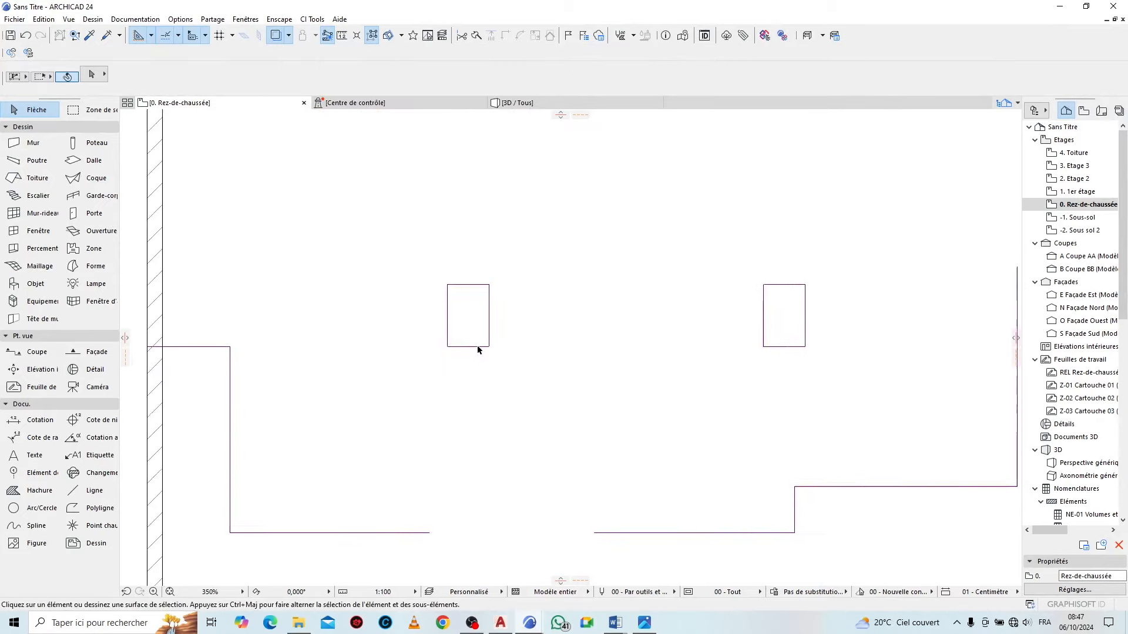
{"action": "scroll", "coordinate": [480, 348], "scroll_direction": "up", "scroll_amount": 3}
{"action": "left_click", "coordinate": [342, 38]}
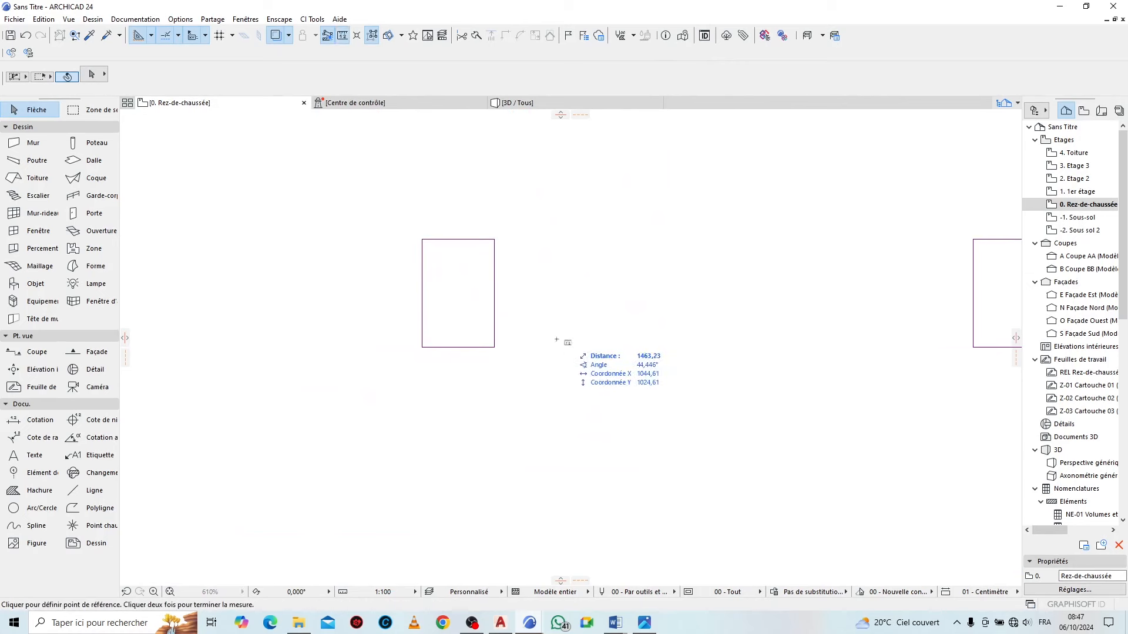
{"action": "left_click", "coordinate": [422, 240]}
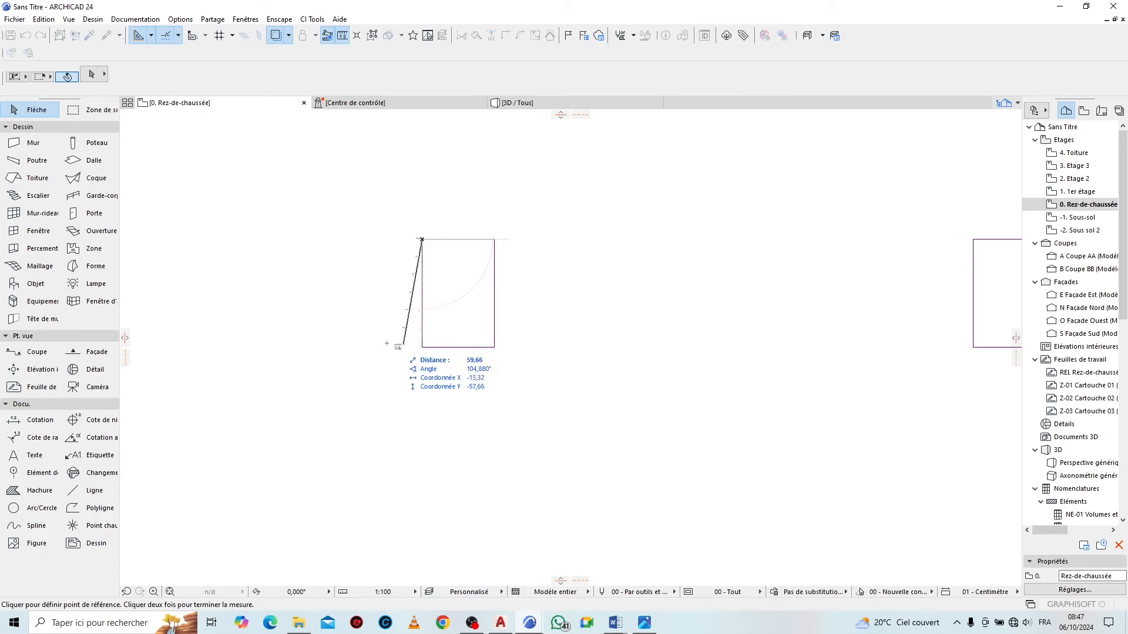
{"action": "key", "text": "Escape"}
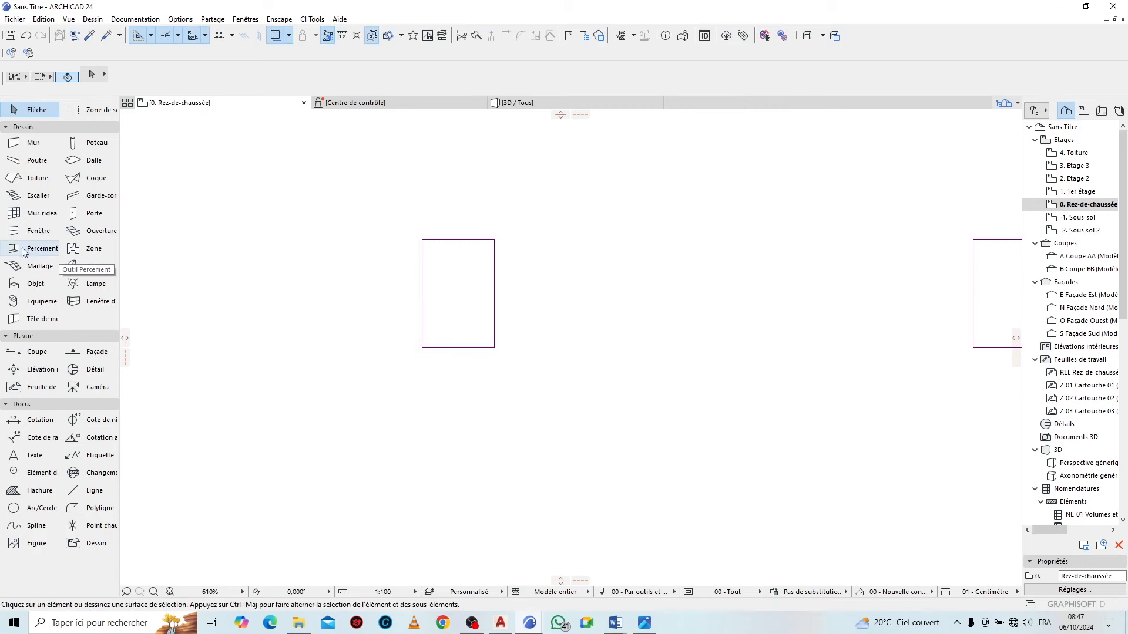
Set up the default column with unlinked section dimensions of 40 by 60 cm
{"action": "left_click", "coordinate": [87, 144]}
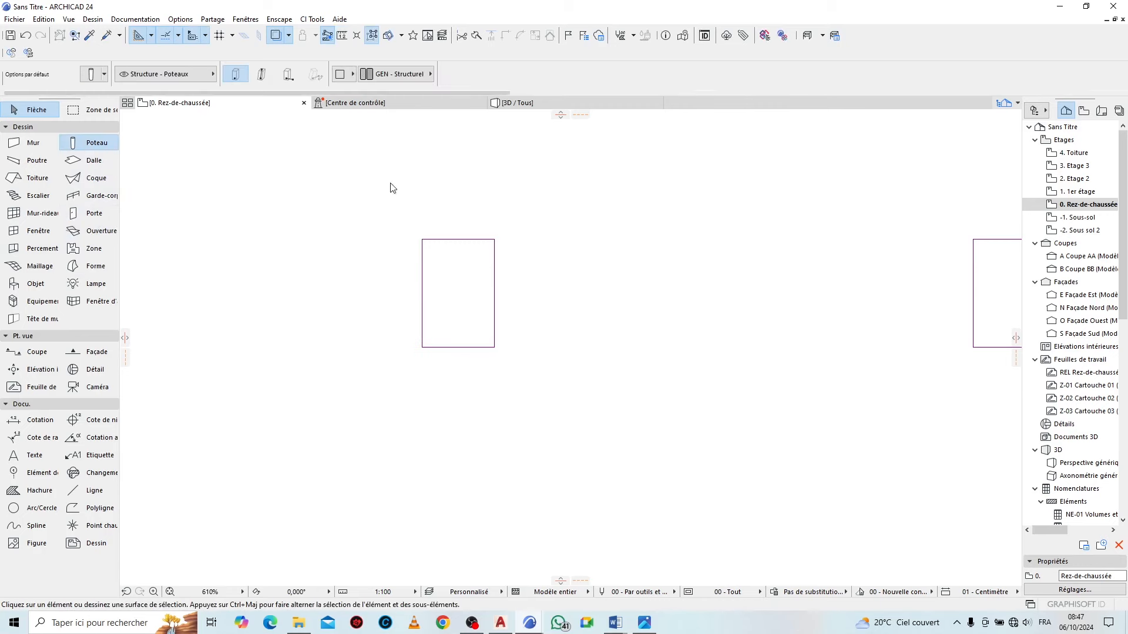
{"action": "left_click", "coordinate": [91, 74]}
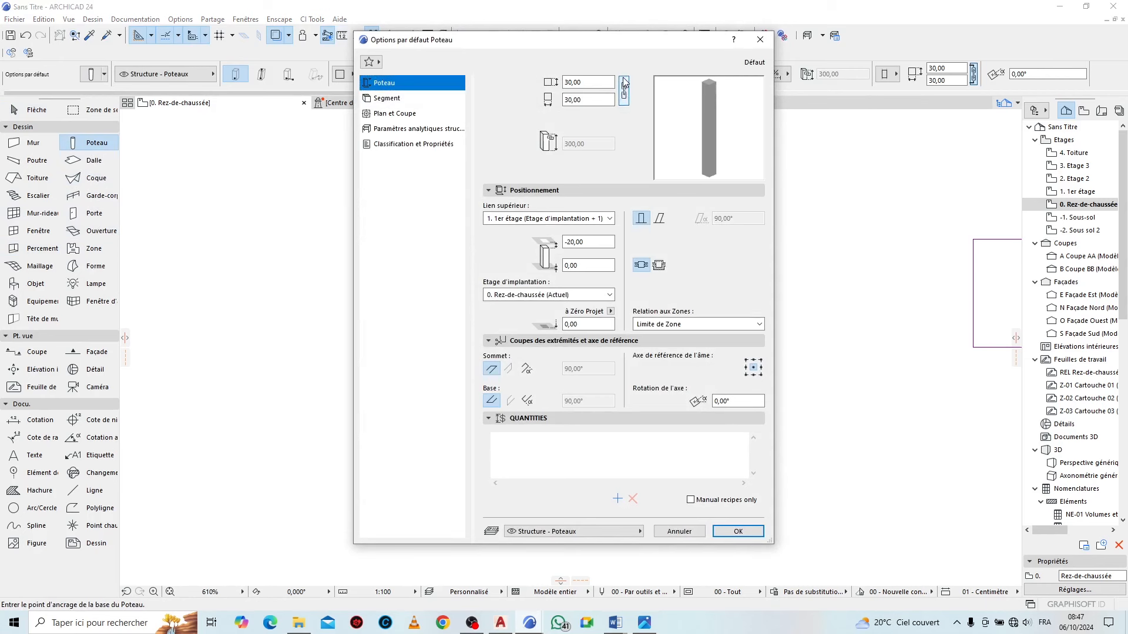
{"action": "left_click", "coordinate": [624, 96]}
{"action": "type", "text": "40"}
{"action": "key", "text": "Tab"}
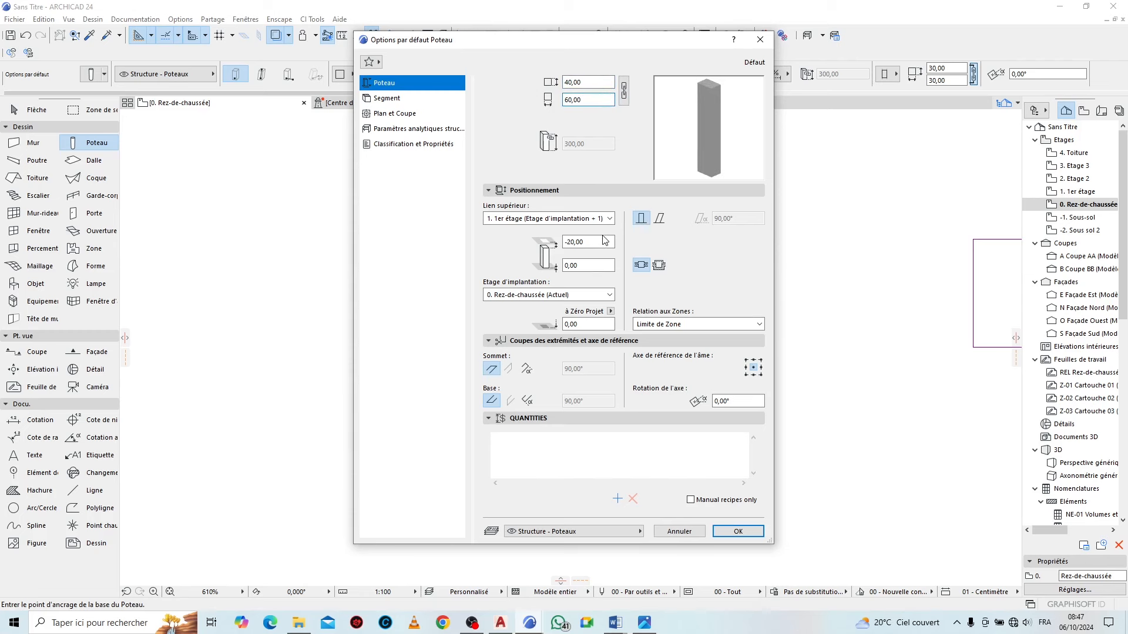
Link the column's top to 1er étage with a 0 offset and set its base offset to -15 cm
{"action": "left_click", "coordinate": [608, 218]}
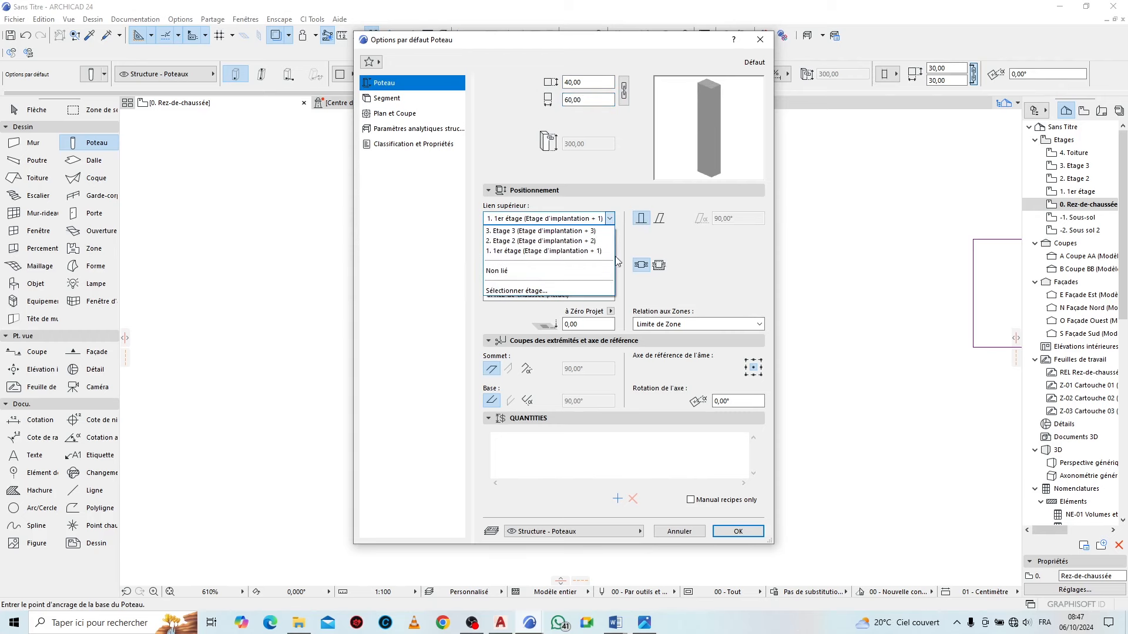
{"action": "left_click", "coordinate": [581, 250]}
{"action": "key", "text": "Tab"}
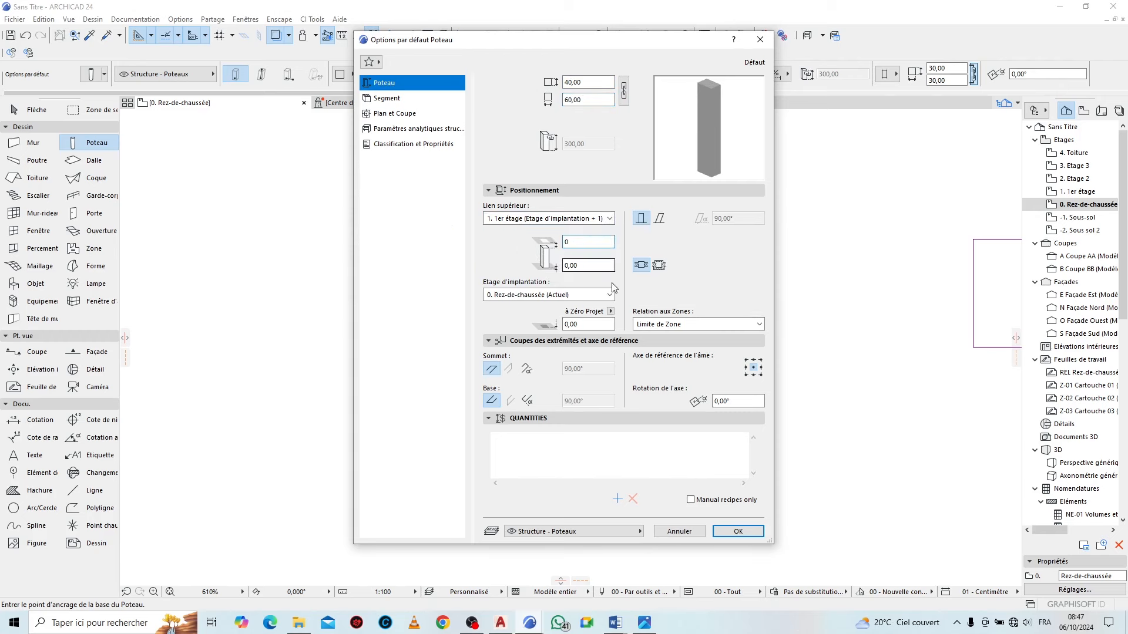
{"action": "type", "text": "0"}
{"action": "left_click", "coordinate": [588, 266]}
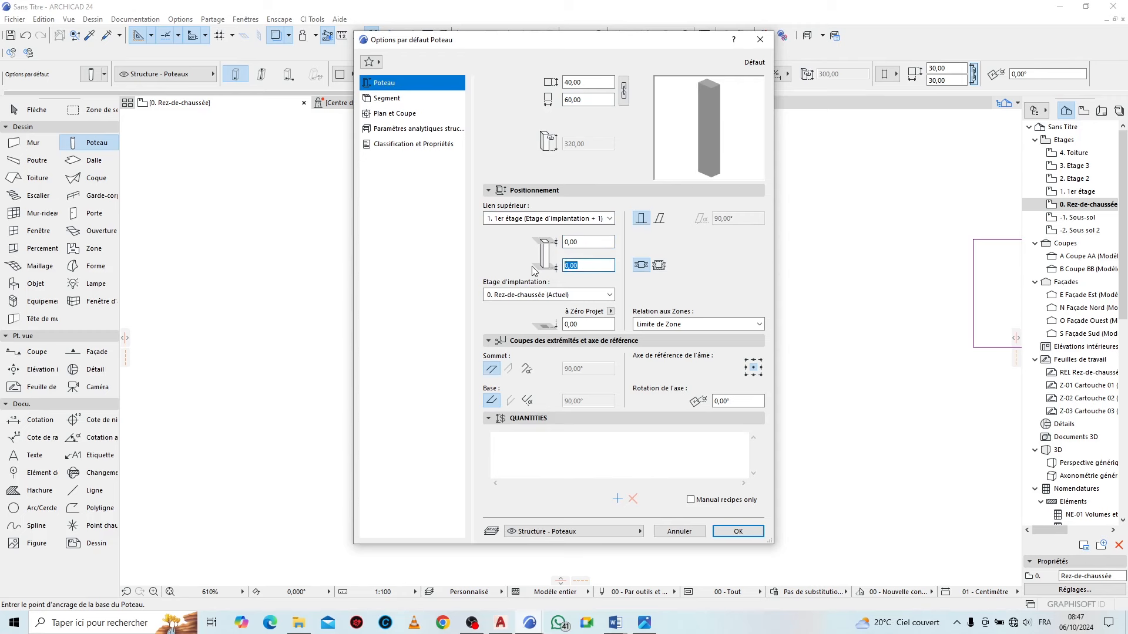
{"action": "left_click", "coordinate": [474, 248]}
Enable both surface overrides with the Enduit - Jau... finish for the column segment and accept the column settings
{"action": "left_click", "coordinate": [416, 99]}
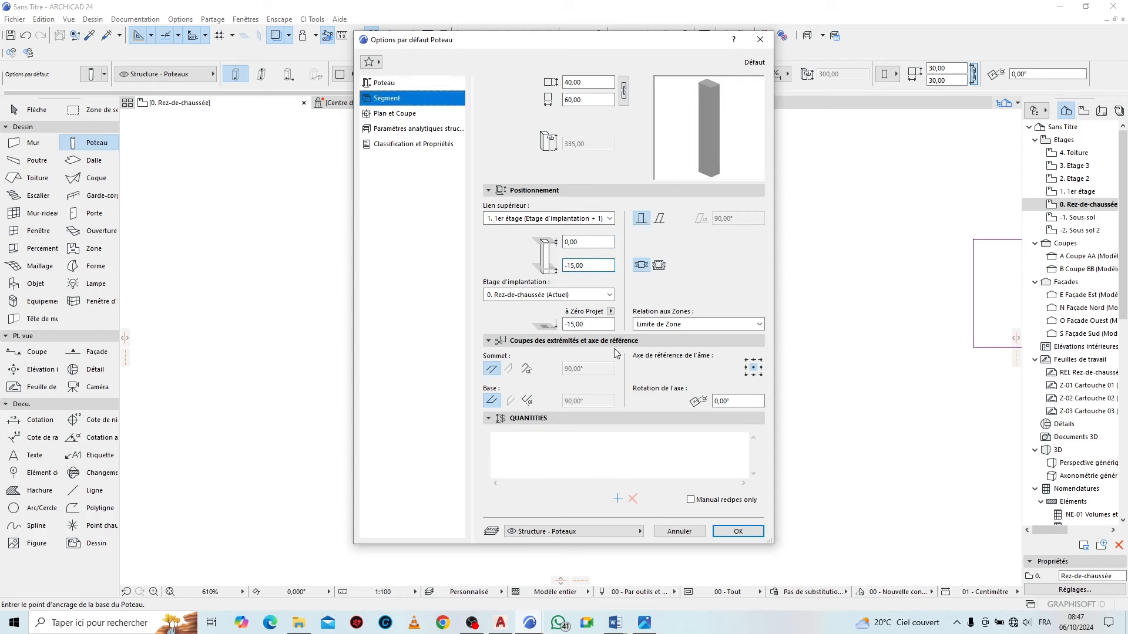
{"action": "left_click", "coordinate": [495, 442]}
{"action": "left_click", "coordinate": [493, 455]}
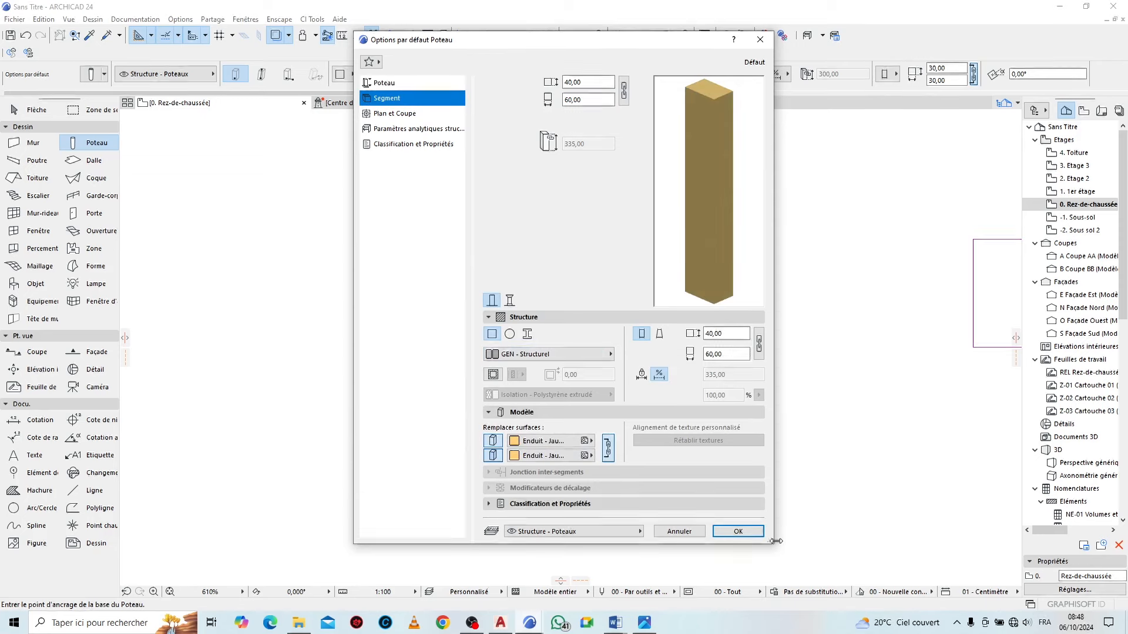
{"action": "left_click", "coordinate": [756, 534]}
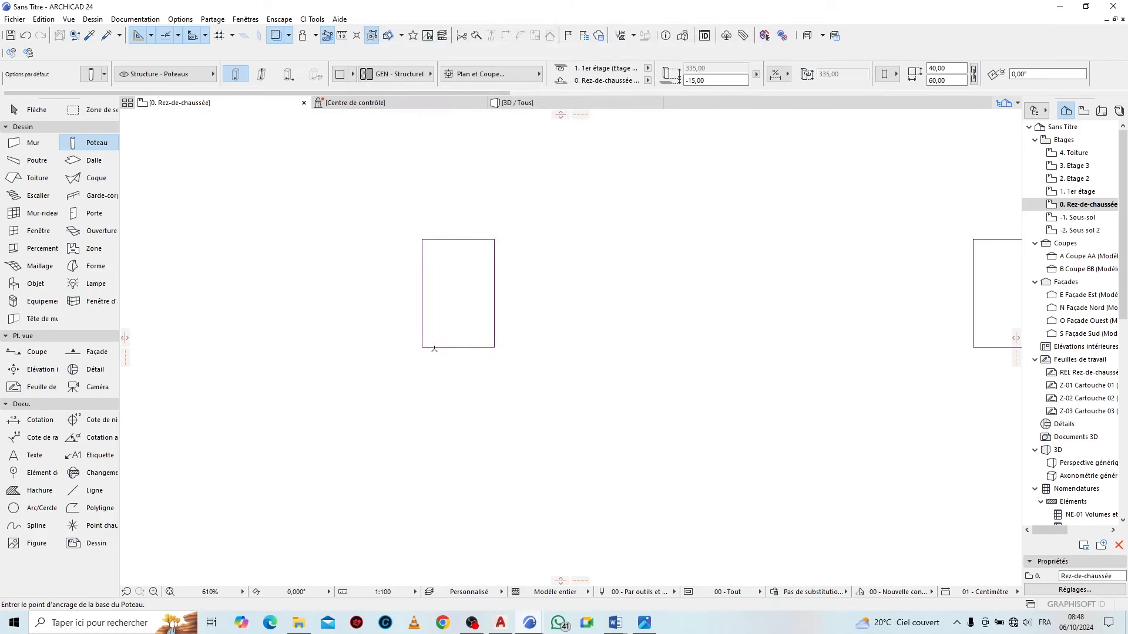
Place a column at the lower-left corner of the left traced outline and rotate it 90° about that corner
{"action": "left_click", "coordinate": [422, 347]}
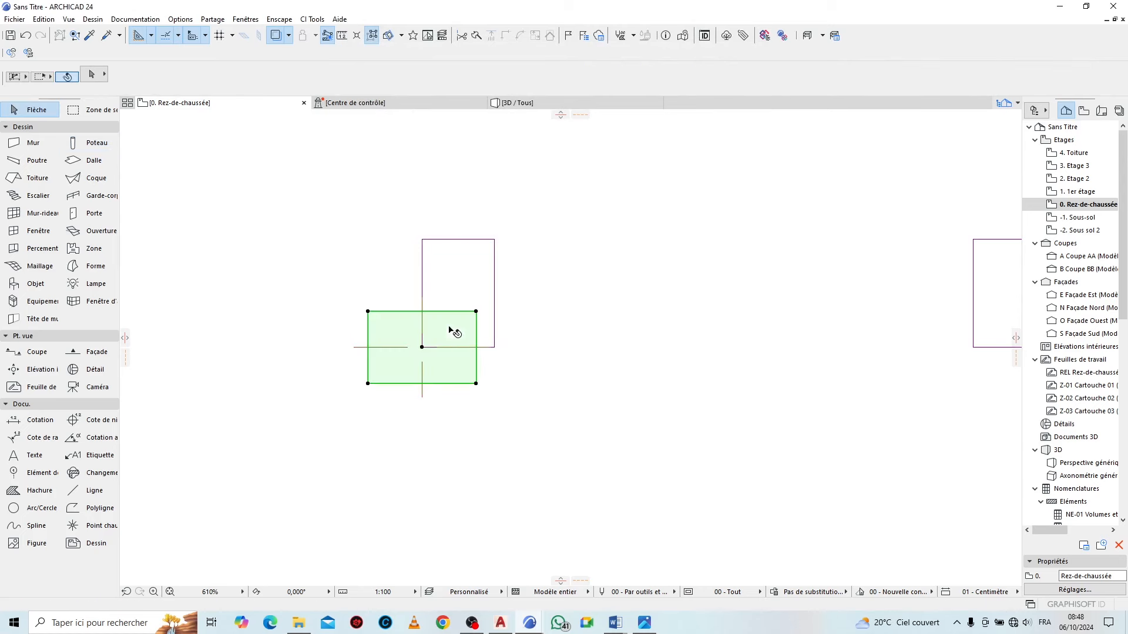
{"action": "key", "text": "ctrl+e"}
{"action": "left_click", "coordinate": [422, 347]}
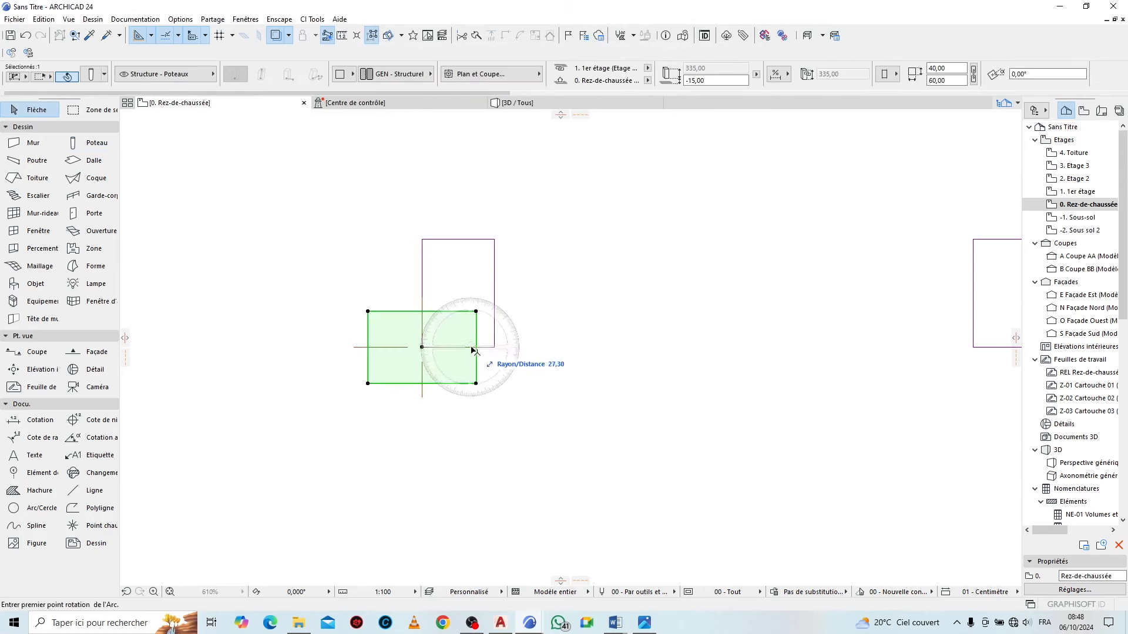
{"action": "left_click", "coordinate": [475, 348]}
{"action": "left_click", "coordinate": [422, 240]}
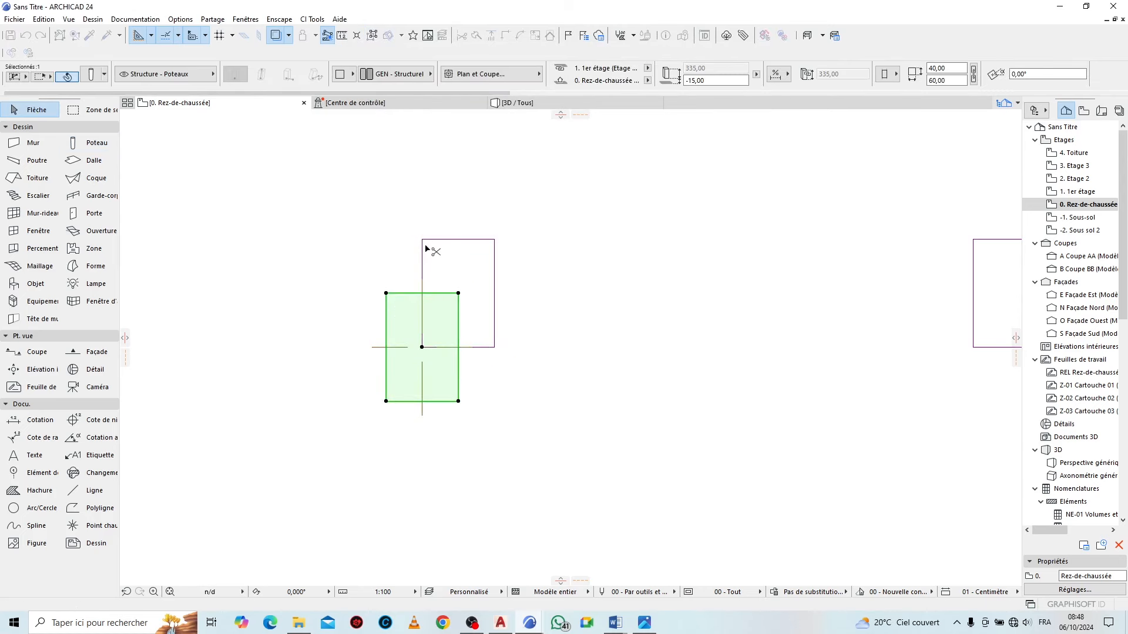
Move the column by its upper-right corner onto the matching corner of the left traced outline
{"action": "key", "text": "ctrl+d"}
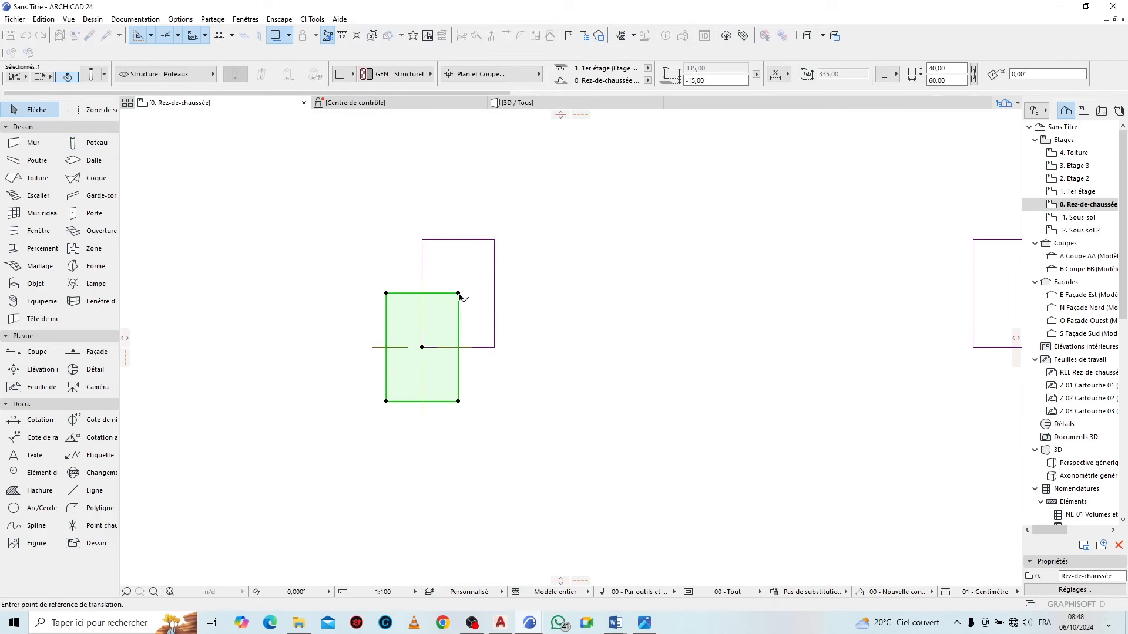
{"action": "left_click", "coordinate": [458, 293]}
{"action": "left_click", "coordinate": [494, 239]}
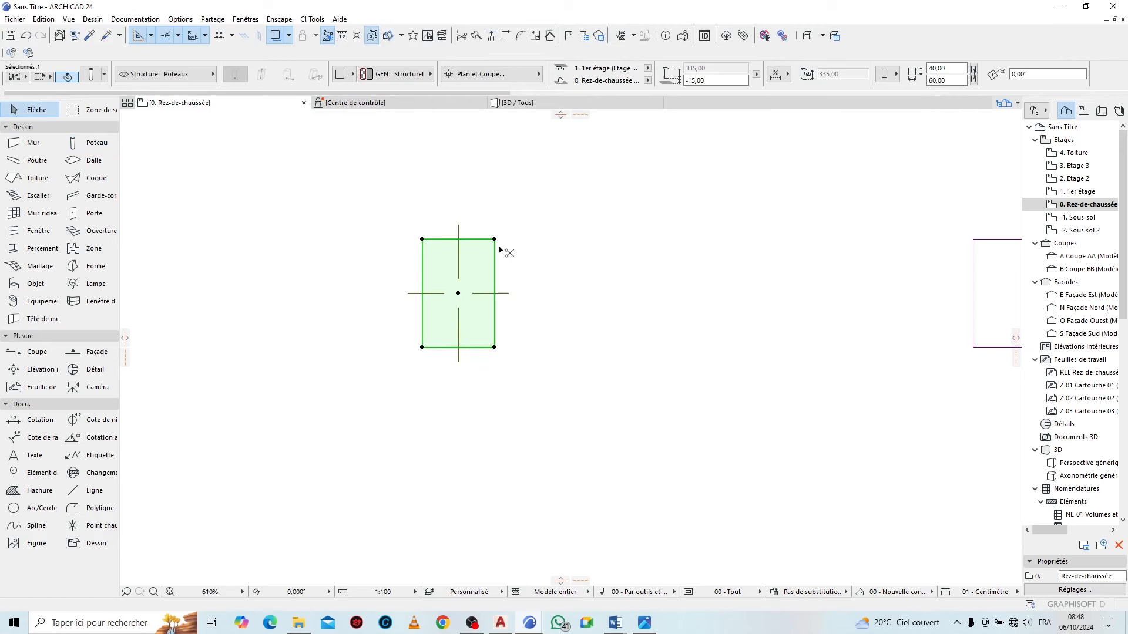
Multi-copy the column onto the second traced outline in the same row and onto the one at the left perimeter wall
{"action": "key", "text": "ctrl+d"}
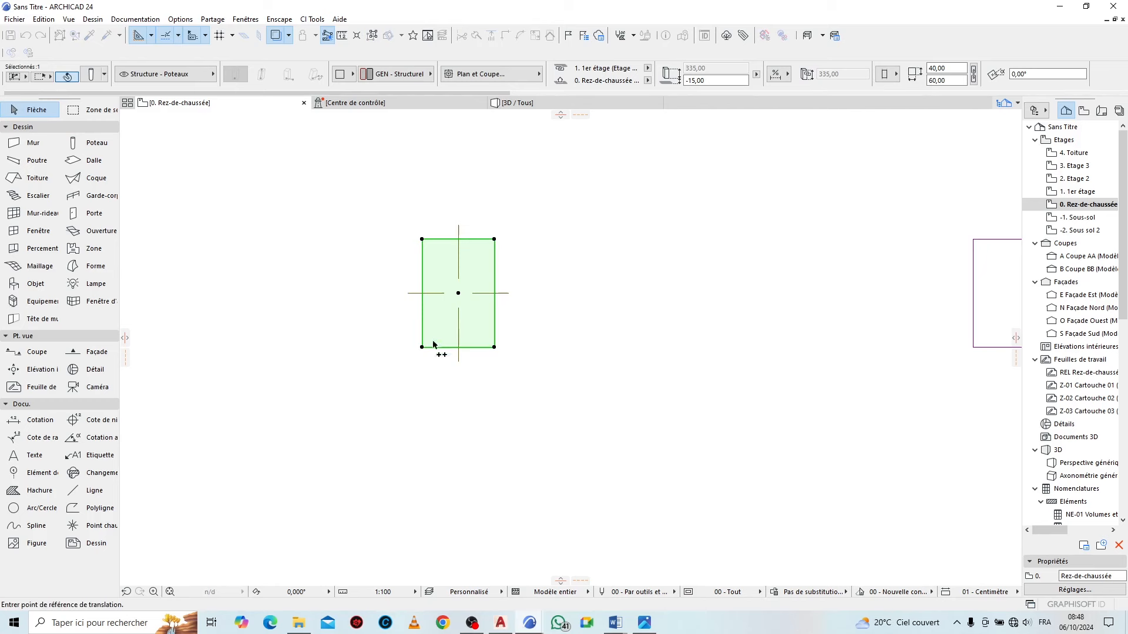
{"action": "left_click", "coordinate": [422, 347]}
{"action": "scroll", "coordinate": [247, 378], "scroll_direction": "down", "scroll_amount": 5}
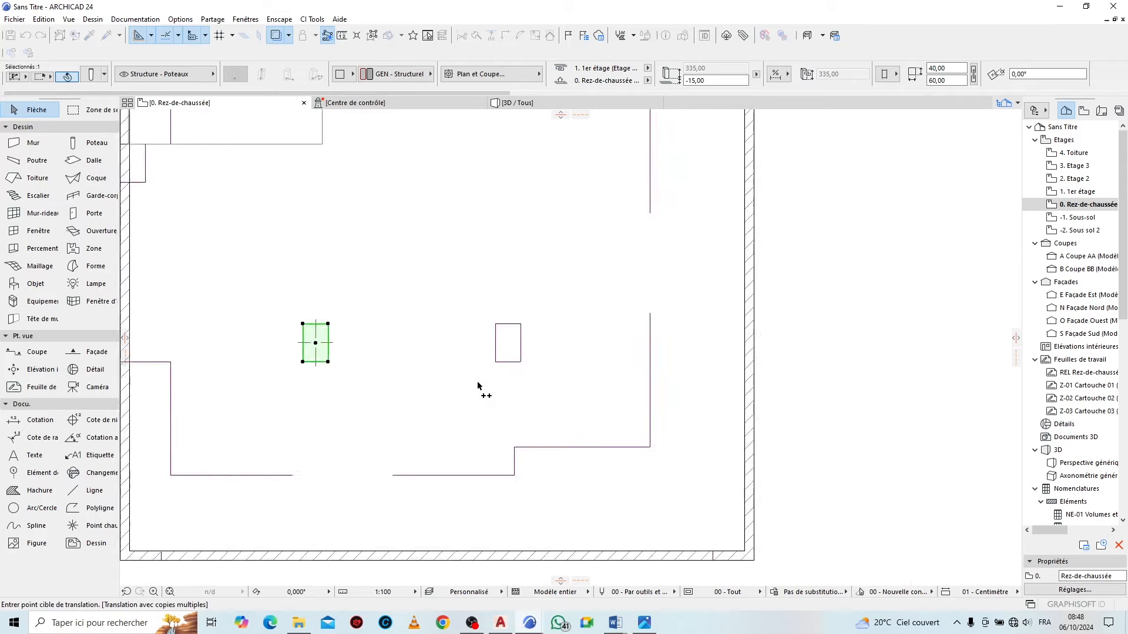
{"action": "scroll", "coordinate": [500, 382], "scroll_direction": "up", "scroll_amount": 3}
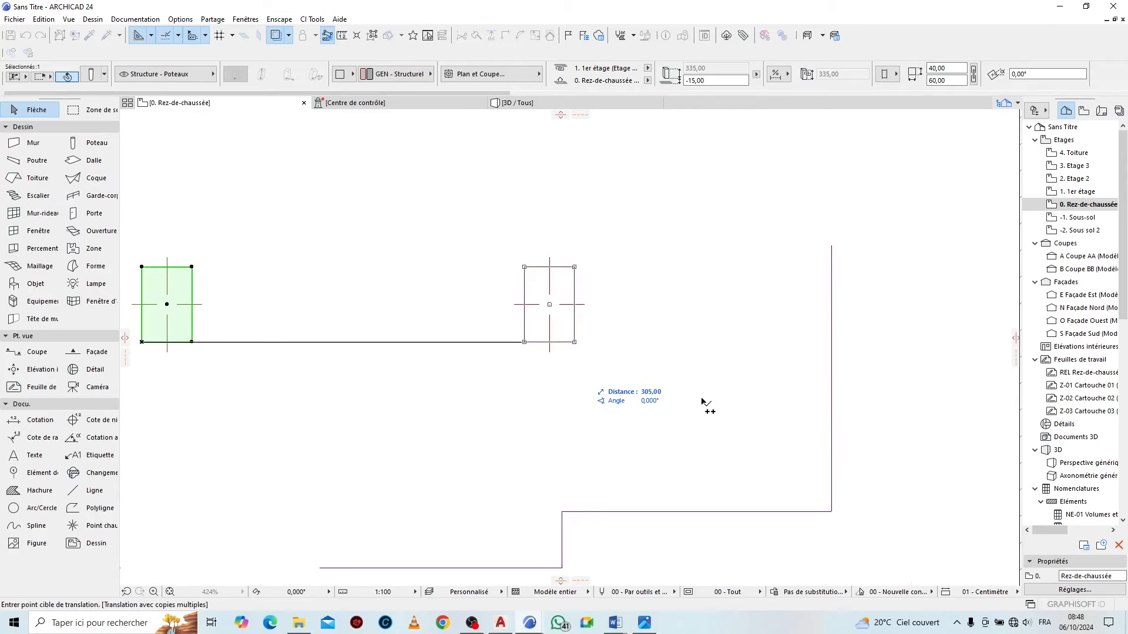
{"action": "scroll", "coordinate": [705, 403], "scroll_direction": "down", "scroll_amount": 5}
{"action": "scroll", "coordinate": [422, 291], "scroll_direction": "up", "scroll_amount": 2}
{"action": "scroll", "coordinate": [422, 290], "scroll_direction": "up", "scroll_amount": 4}
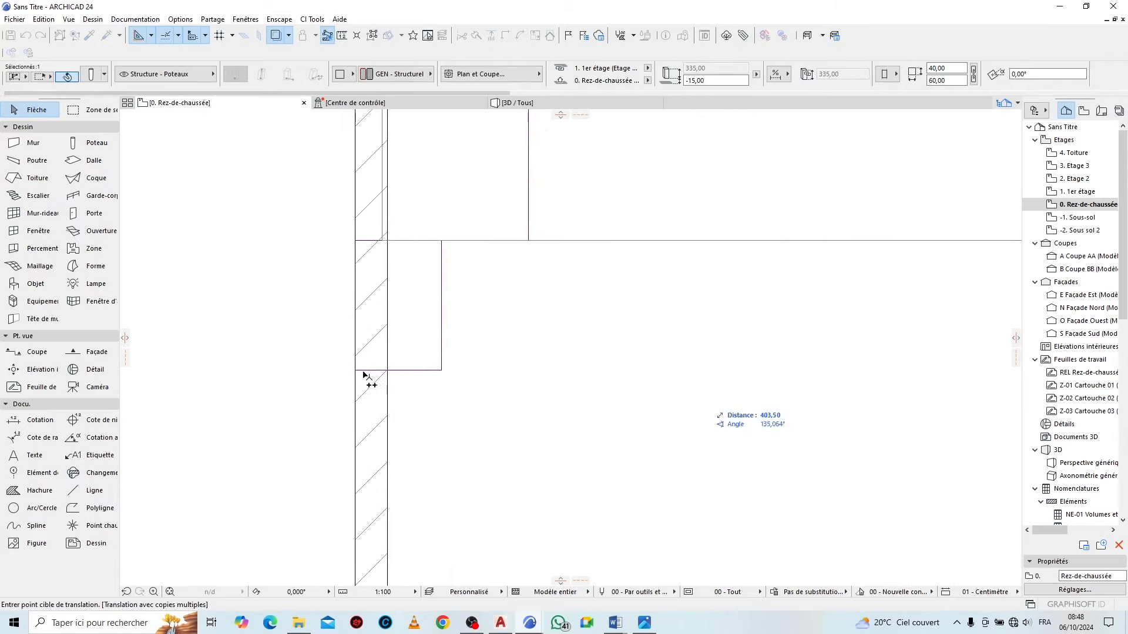
{"action": "left_click", "coordinate": [355, 370]}
{"action": "scroll", "coordinate": [404, 238], "scroll_direction": "down", "scroll_amount": 5}
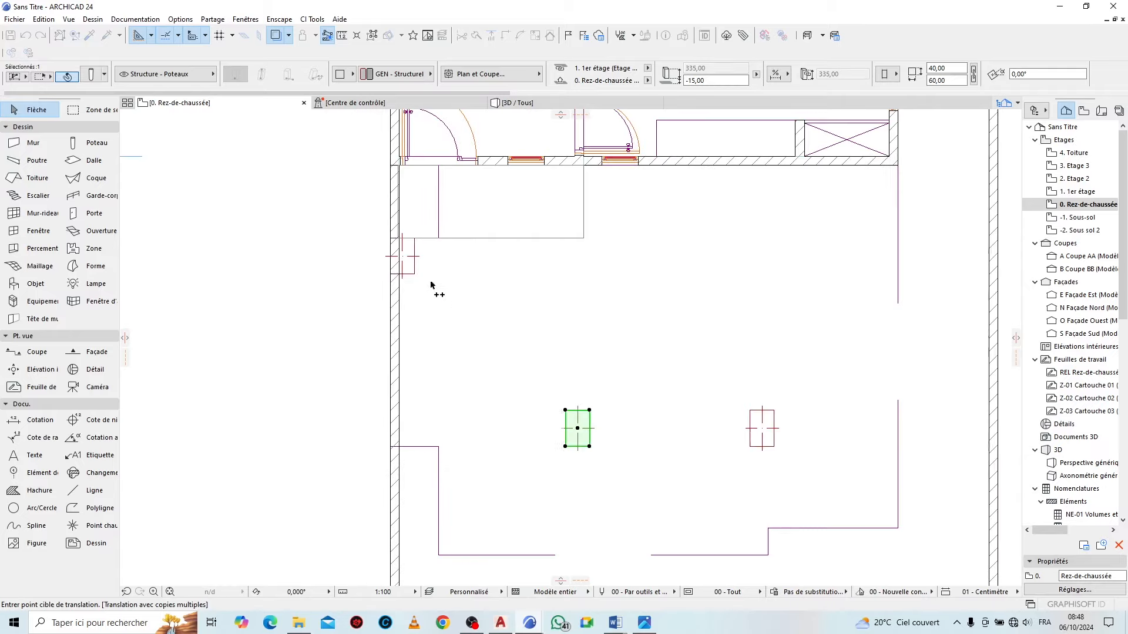
{"action": "key", "text": "Escape"}
{"action": "left_click", "coordinate": [622, 333]}
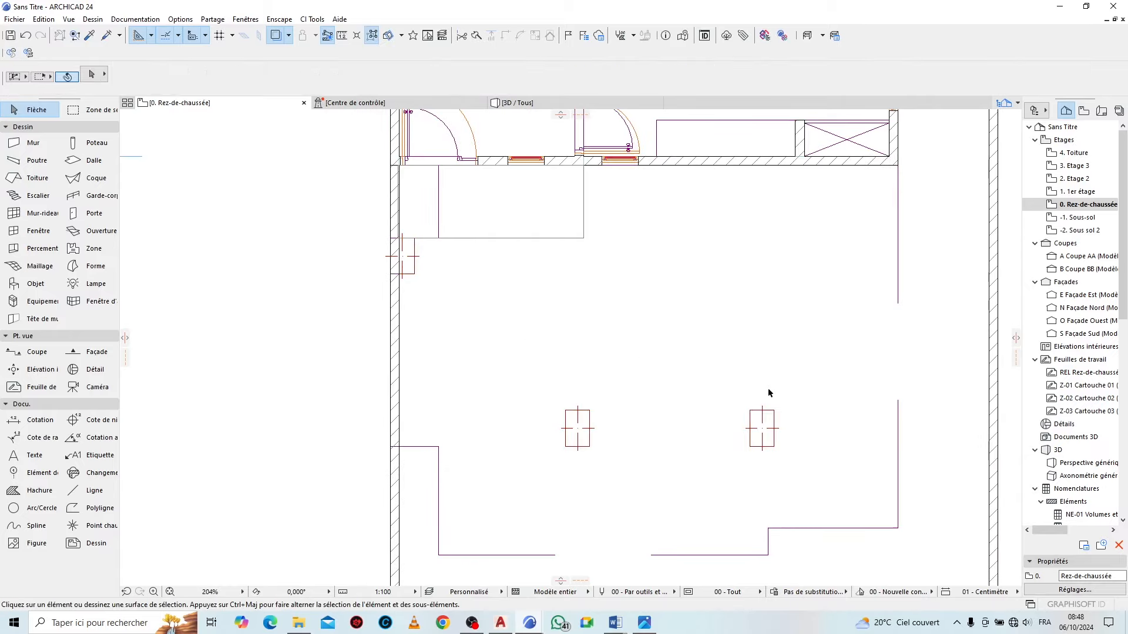
Select the three ground-floor columns and change their segment structure to a circular section
{"action": "scroll", "coordinate": [767, 388], "scroll_direction": "up", "scroll_amount": 2}
{"action": "scroll", "coordinate": [618, 366], "scroll_direction": "down", "scroll_amount": 5}
{"action": "scroll", "coordinate": [470, 291], "scroll_direction": "up", "scroll_amount": 3}
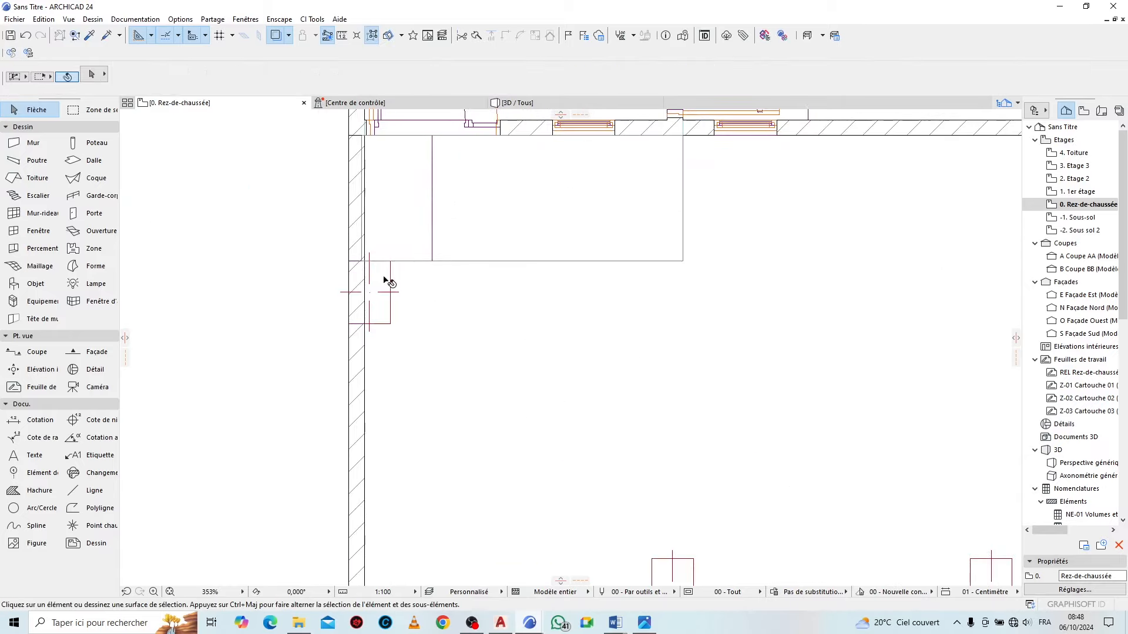
{"action": "left_click", "coordinate": [385, 279]}
{"action": "scroll", "coordinate": [433, 207], "scroll_direction": "down", "scroll_amount": 3}
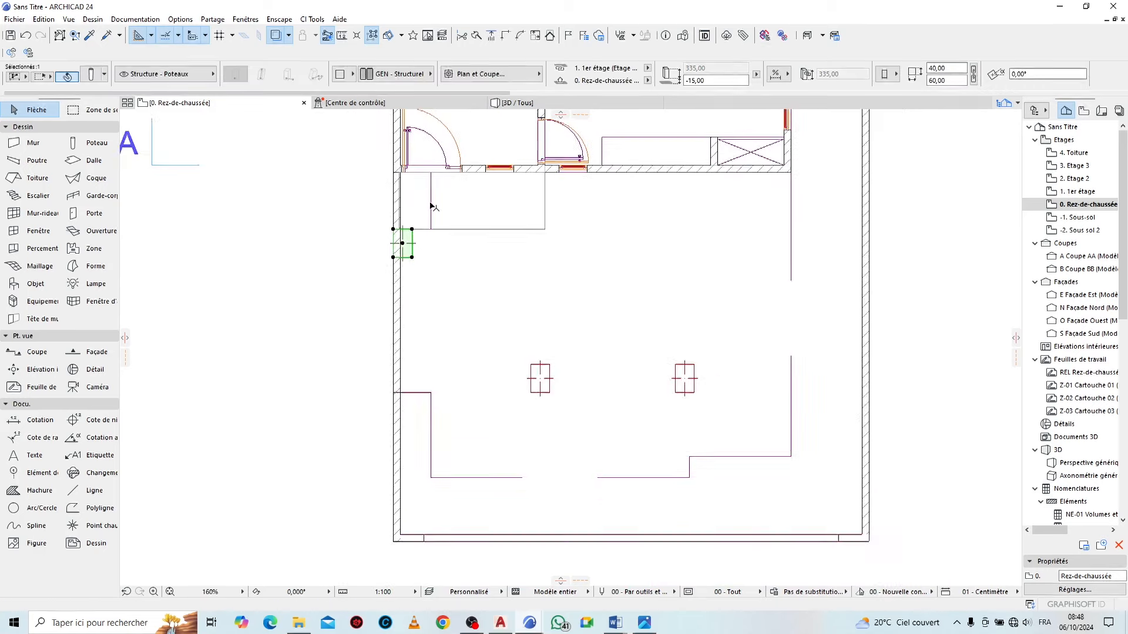
{"action": "scroll", "coordinate": [646, 318], "scroll_direction": "up", "scroll_amount": 3}
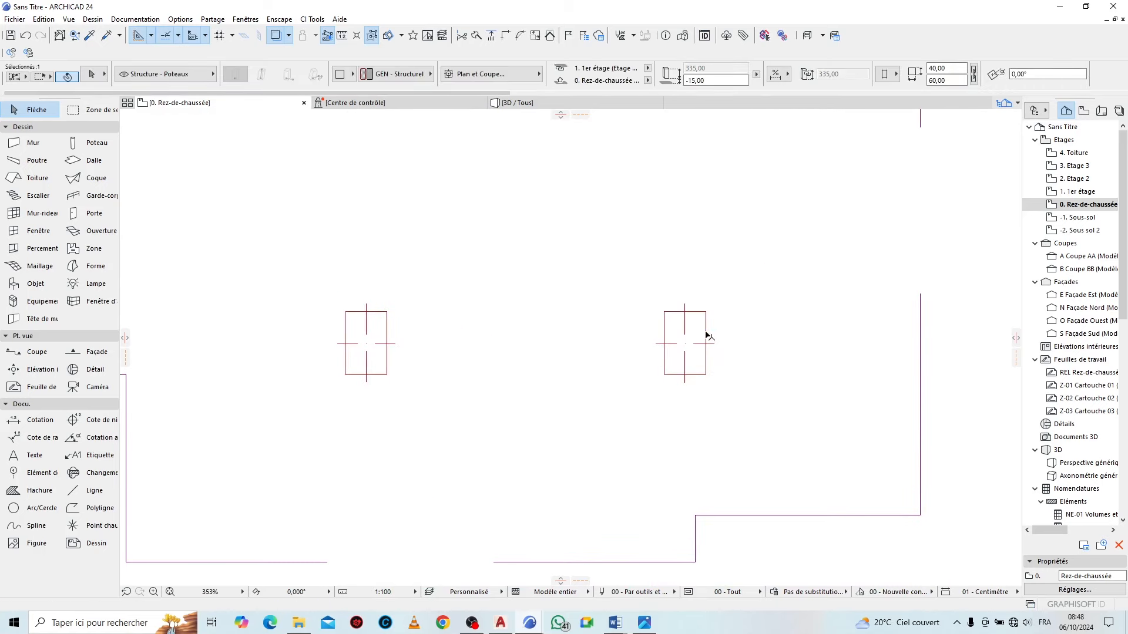
{"action": "left_click", "coordinate": [707, 334], "text": "shift"}
{"action": "left_click", "coordinate": [386, 328], "text": "shift"}
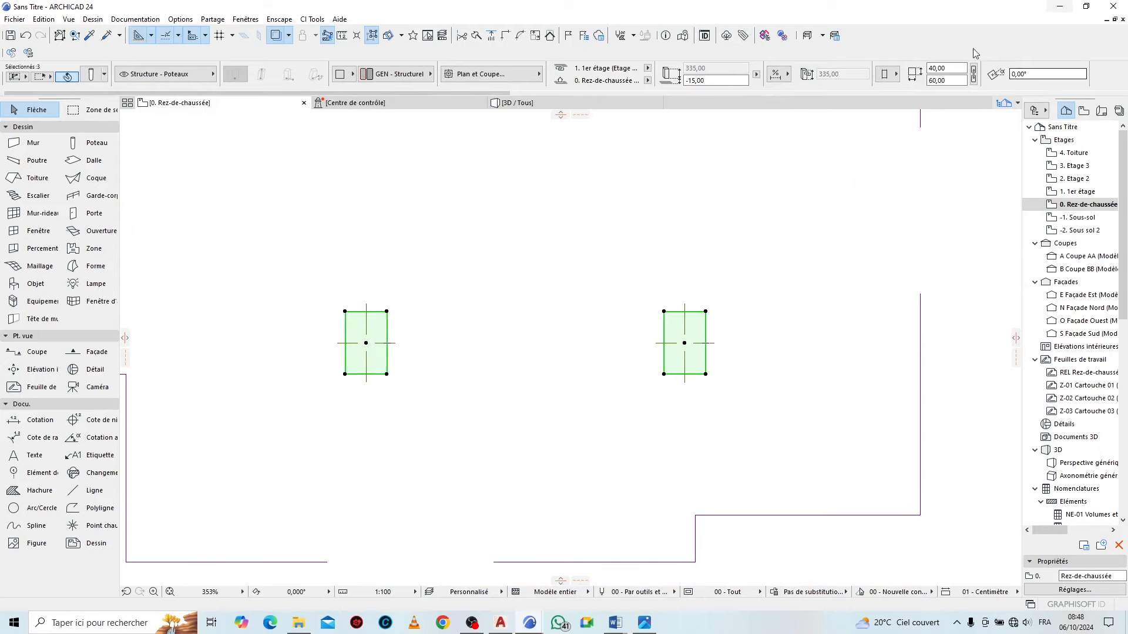
{"action": "scroll", "coordinate": [555, 363], "scroll_direction": "down", "scroll_amount": 5}
{"action": "scroll", "coordinate": [569, 305], "scroll_direction": "up", "scroll_amount": 3}
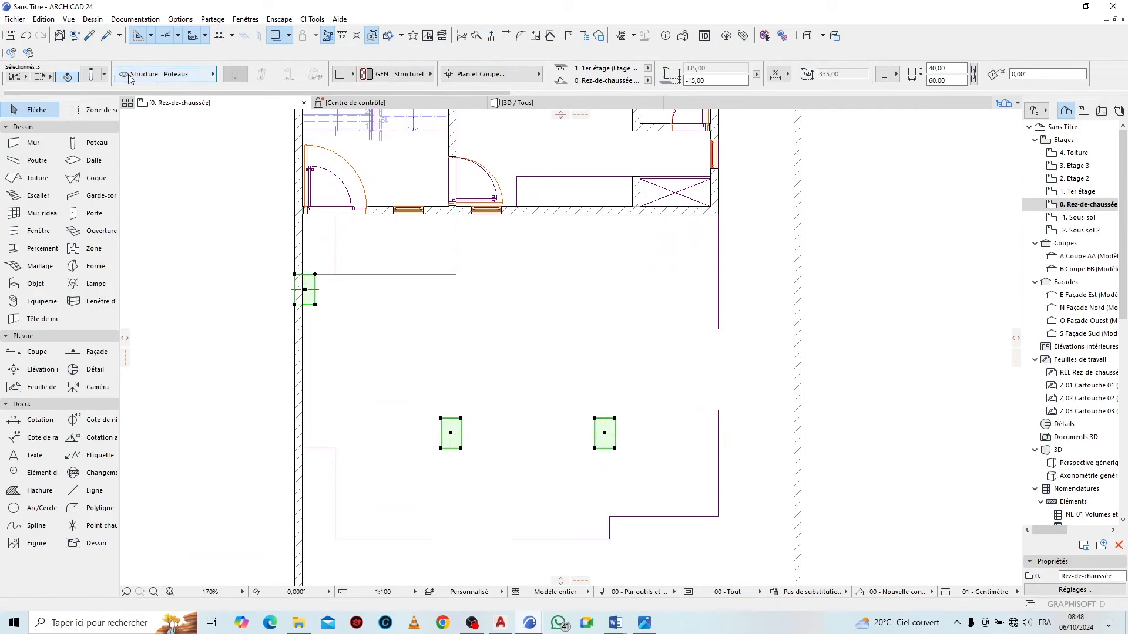
{"action": "key", "text": "ctrl+t"}
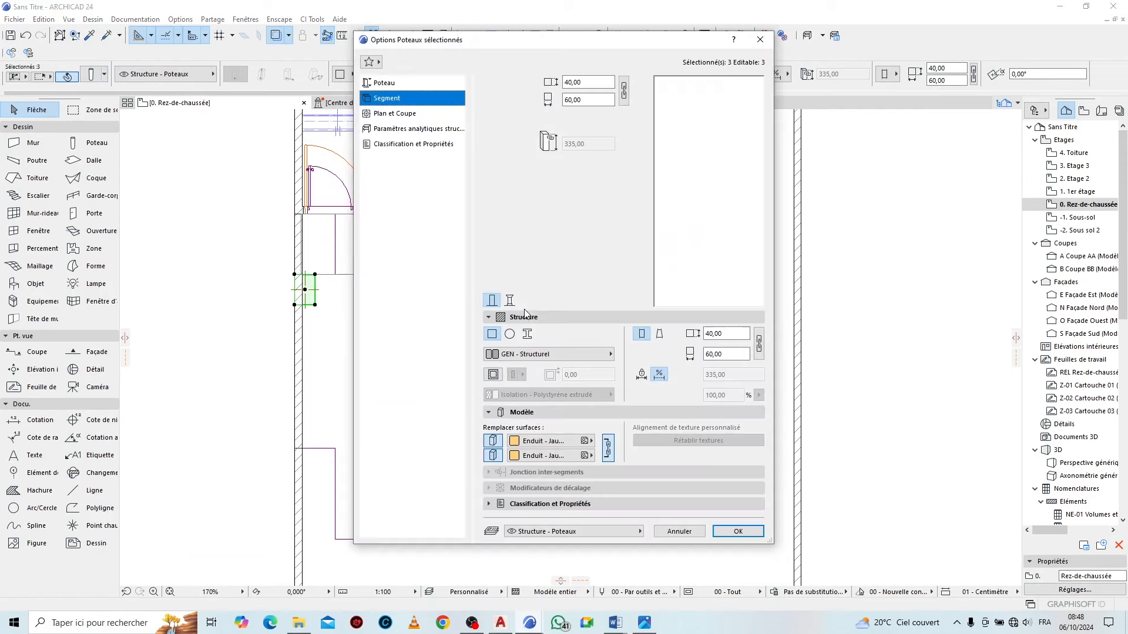
{"action": "left_click", "coordinate": [512, 336]}
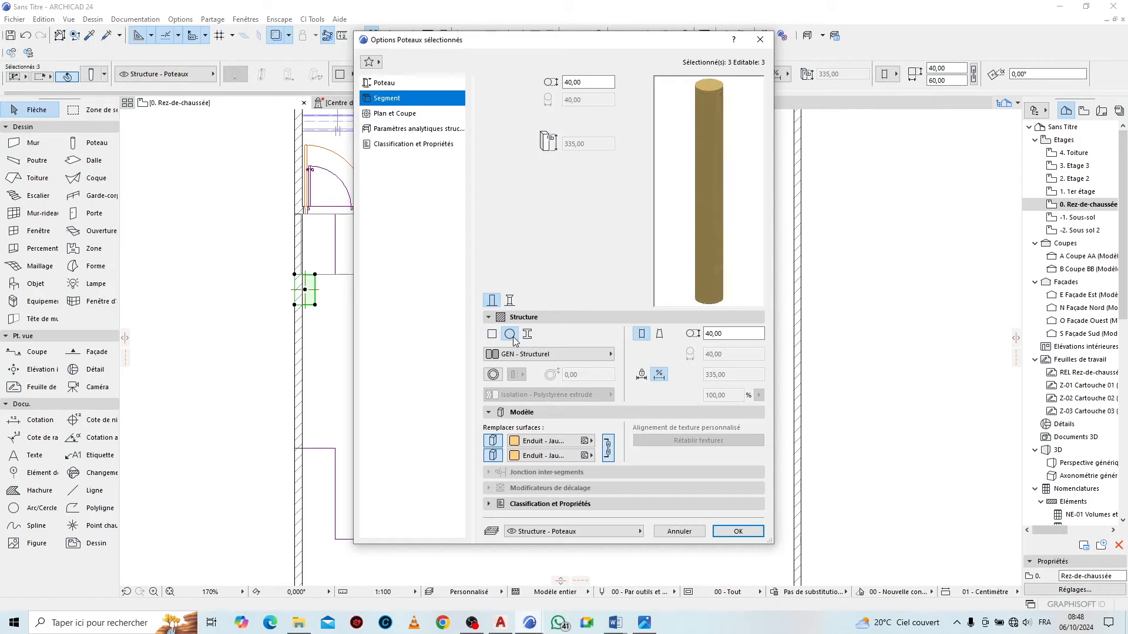
{"action": "left_click", "coordinate": [738, 531]}
{"action": "scroll", "coordinate": [632, 447], "scroll_direction": "up", "scroll_amount": 4}
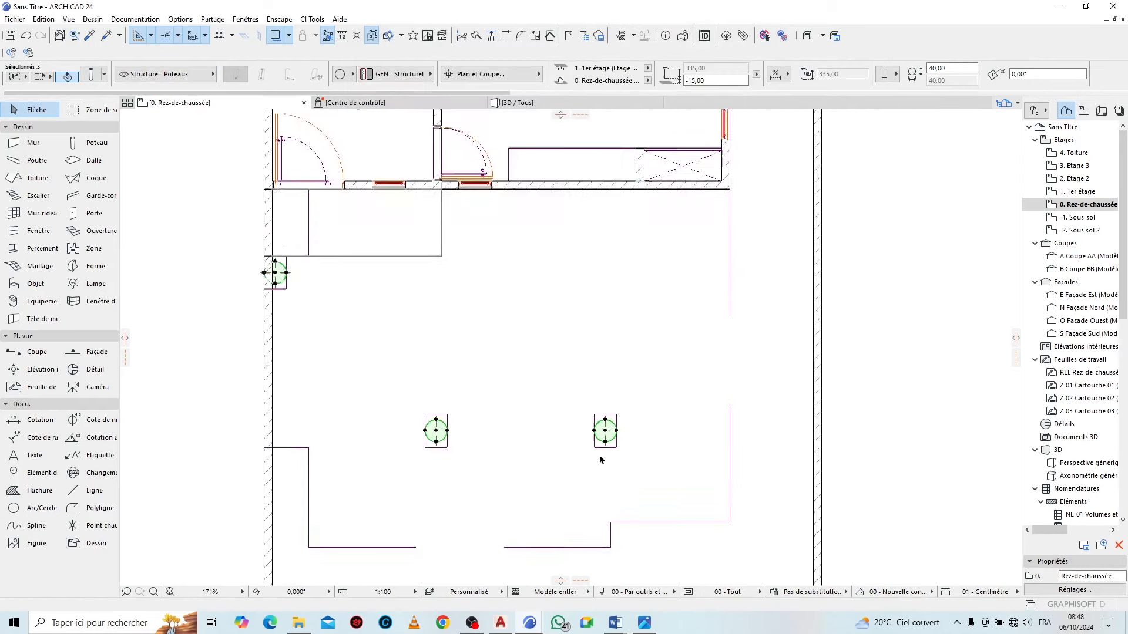
In the 3D view, copy the three top-storey balcony parapet walls vertically up to the roof, using the balcony ledge corners as reference points
{"action": "left_click", "coordinate": [520, 103]}
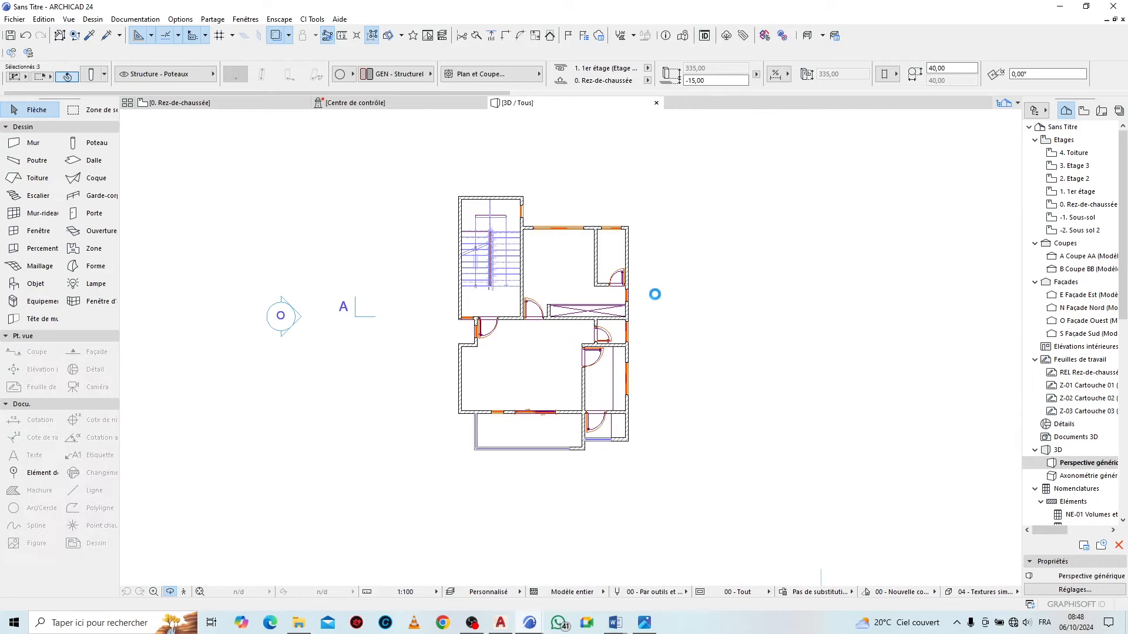
{"action": "scroll", "coordinate": [458, 383], "scroll_direction": "down", "scroll_amount": 3}
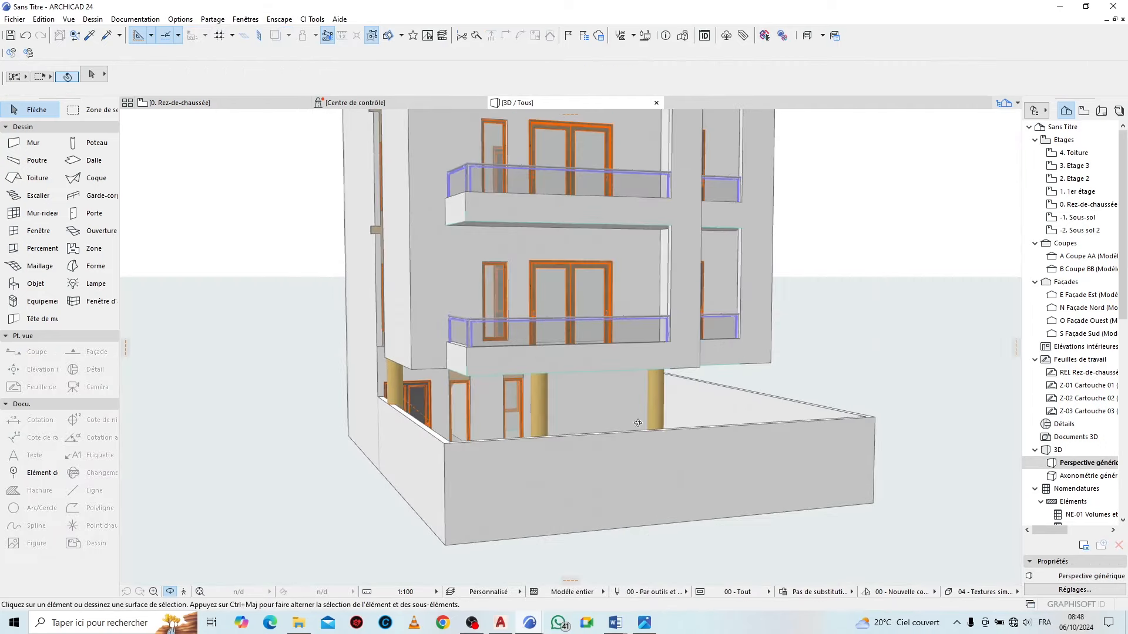
{"action": "middle_click_drag", "start_coordinate": [638, 423], "coordinate": [549, 446], "text": "shift"}
{"action": "scroll", "coordinate": [572, 180], "scroll_direction": "up", "scroll_amount": 5}
{"action": "middle_click_drag", "start_coordinate": [558, 320], "coordinate": [631, 310], "text": "shift"}
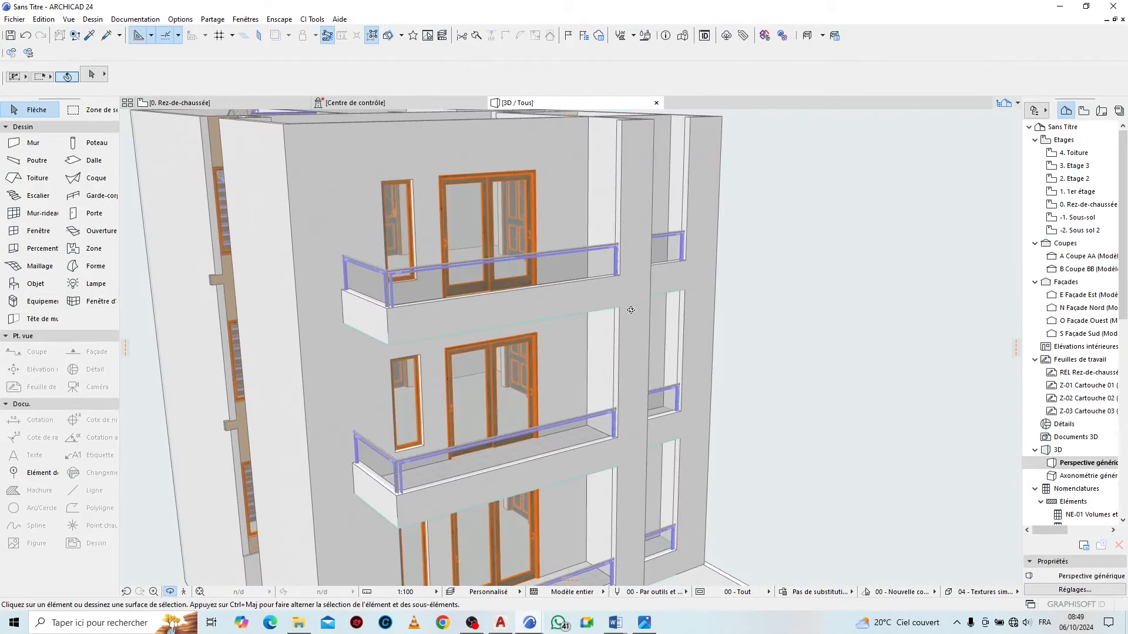
{"action": "left_click", "coordinate": [579, 296]}
{"action": "left_click", "coordinate": [369, 312], "text": "shift"}
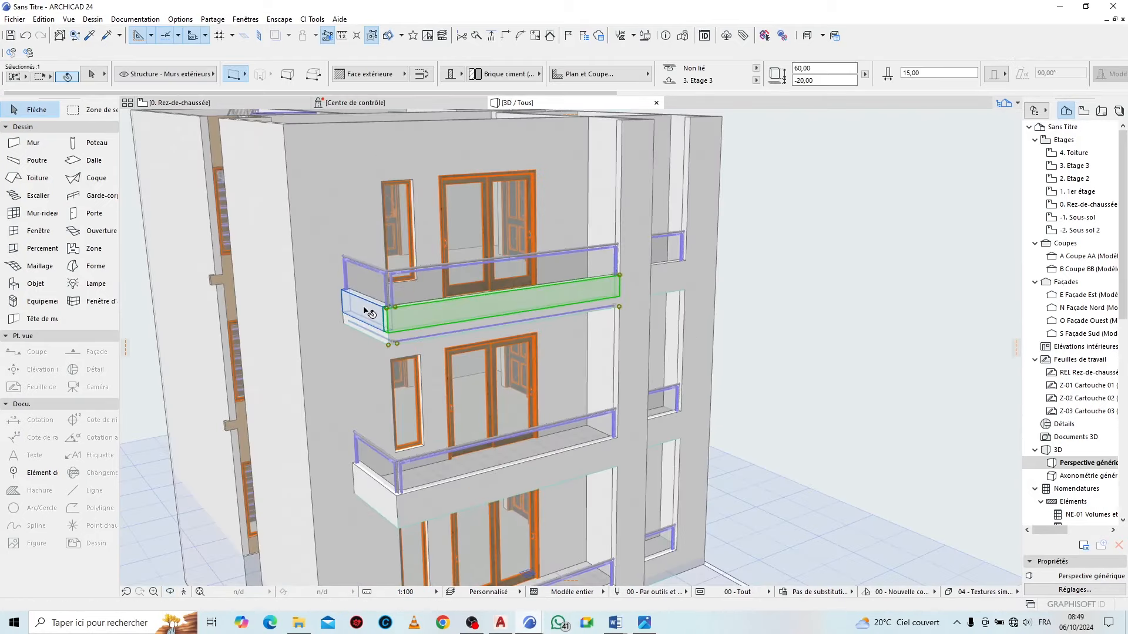
{"action": "scroll", "coordinate": [727, 240], "scroll_direction": "up", "scroll_amount": 3}
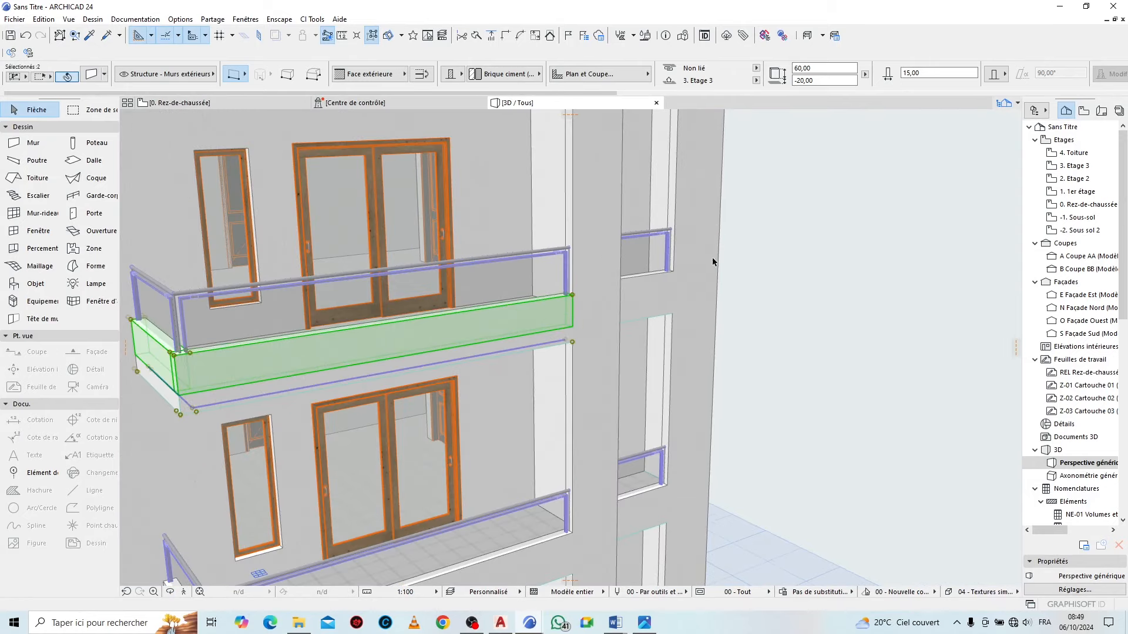
{"action": "left_click", "coordinate": [651, 291], "text": "shift"}
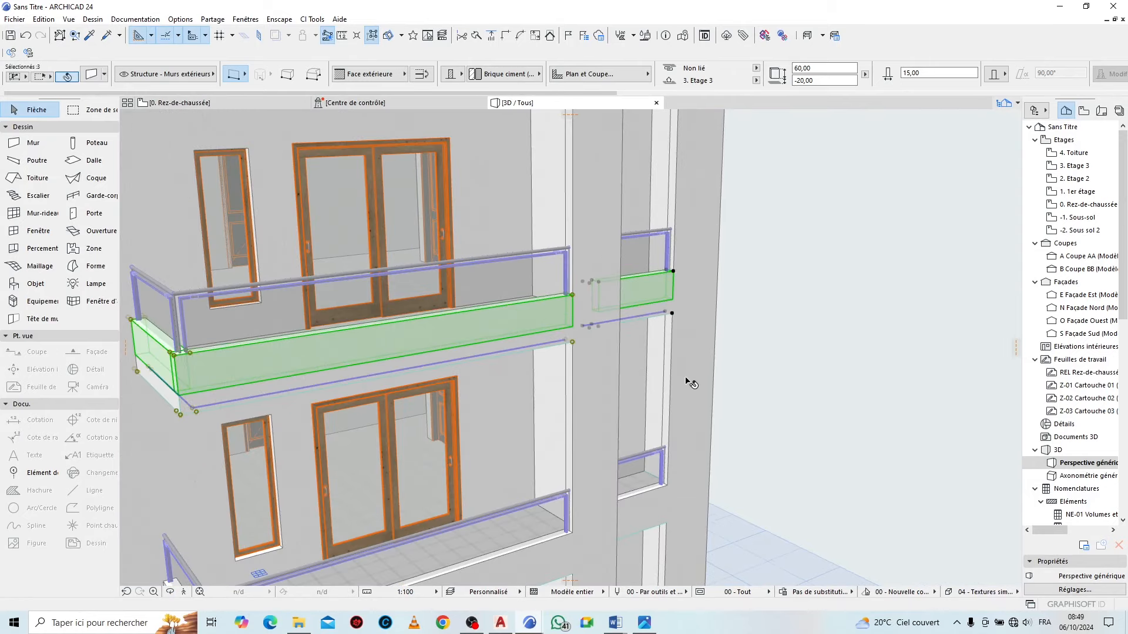
{"action": "key", "text": "ctrl+d"}
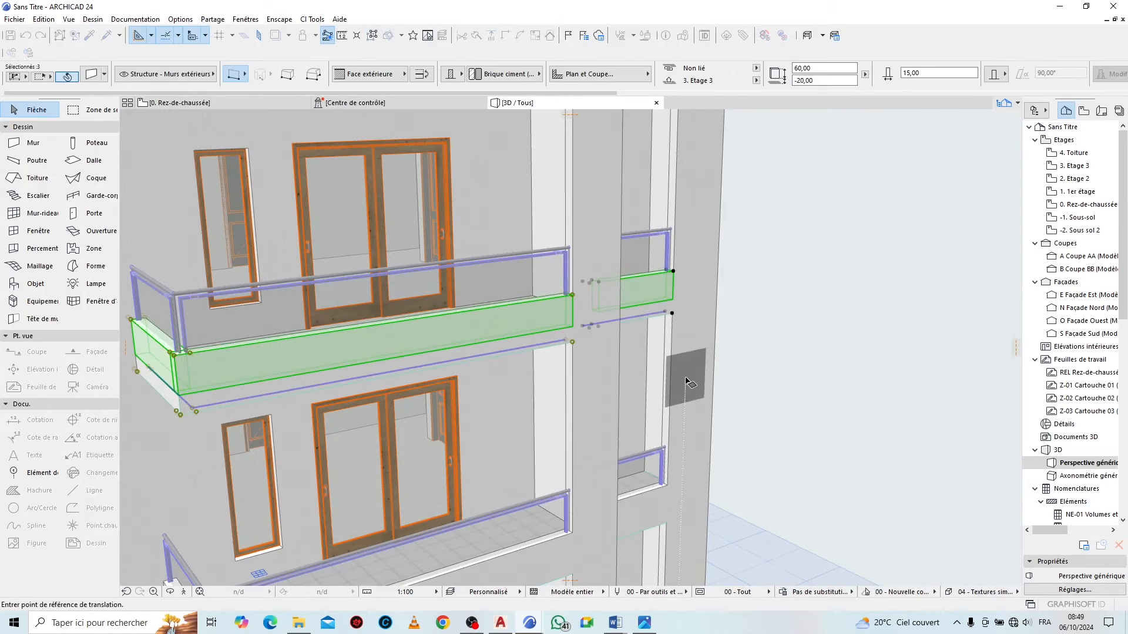
{"action": "key", "text": "ctrl"}
{"action": "scroll", "coordinate": [587, 338], "scroll_direction": "up", "scroll_amount": 2}
{"action": "scroll", "coordinate": [514, 284], "scroll_direction": "down", "scroll_amount": 4}
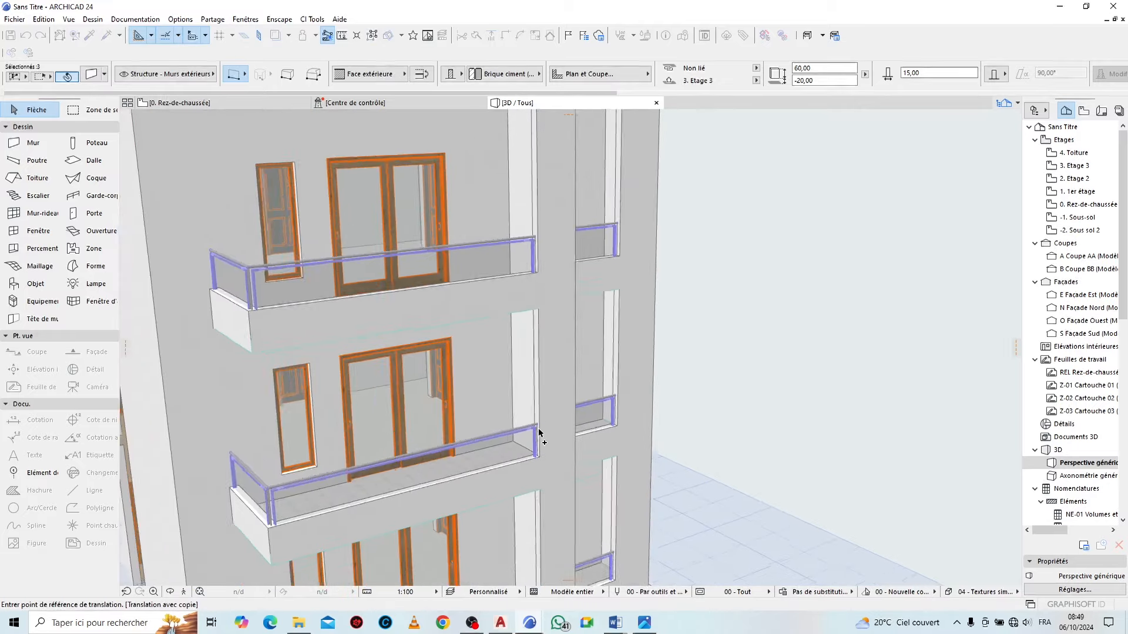
{"action": "scroll", "coordinate": [540, 446], "scroll_direction": "up", "scroll_amount": 2}
{"action": "left_click", "coordinate": [540, 466]}
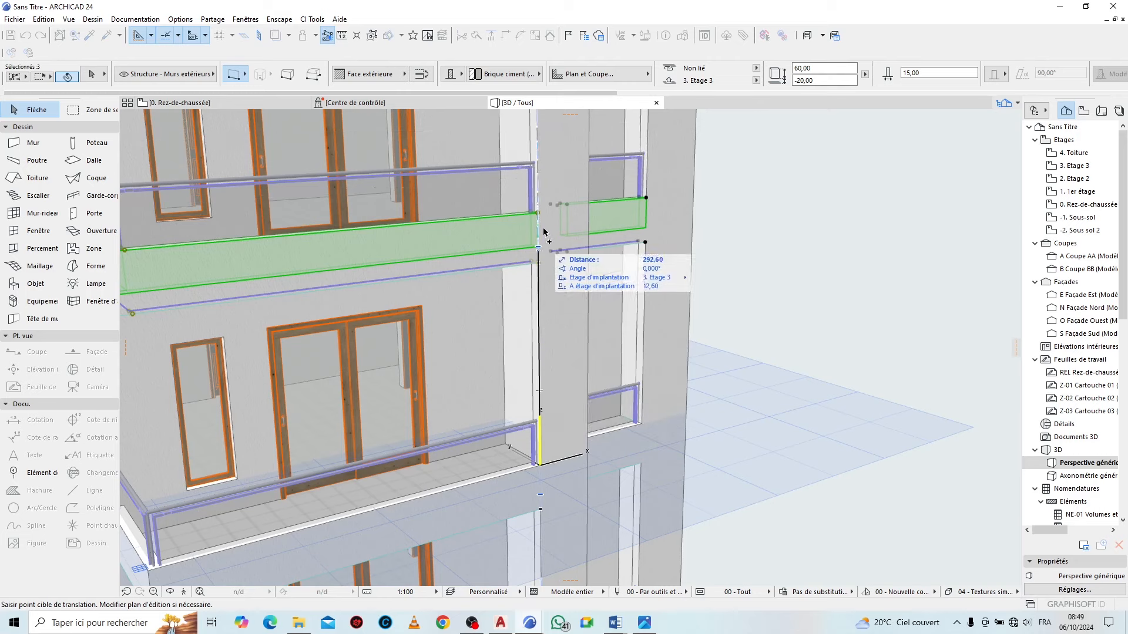
{"action": "scroll", "coordinate": [538, 215], "scroll_direction": "up", "scroll_amount": 3}
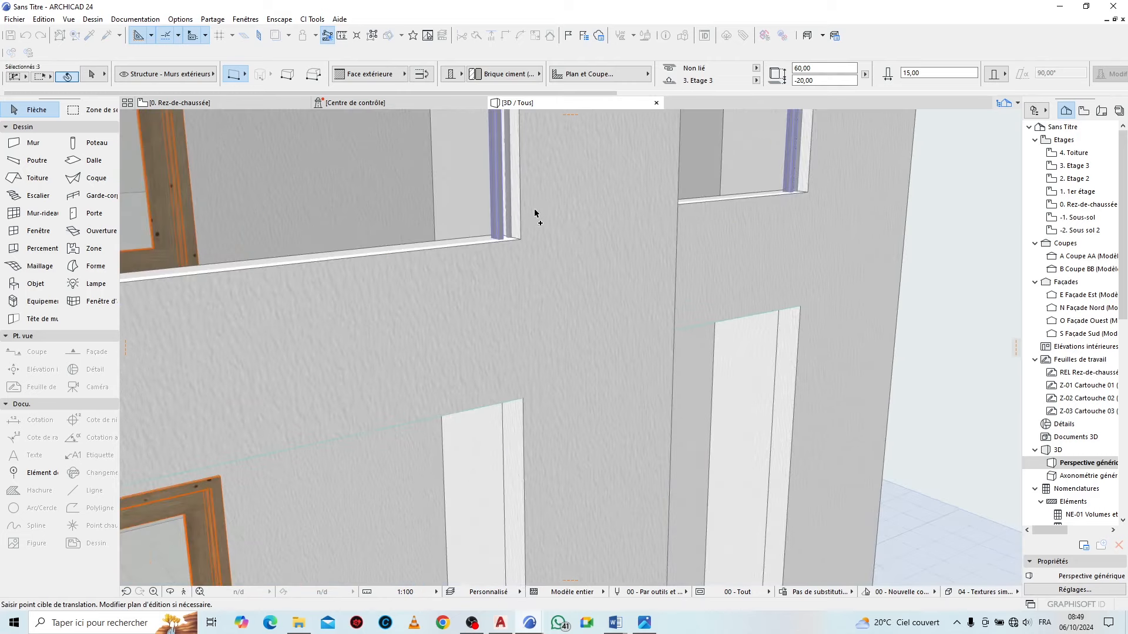
{"action": "left_click", "coordinate": [520, 240]}
{"action": "scroll", "coordinate": [573, 282], "scroll_direction": "down", "scroll_amount": 10}
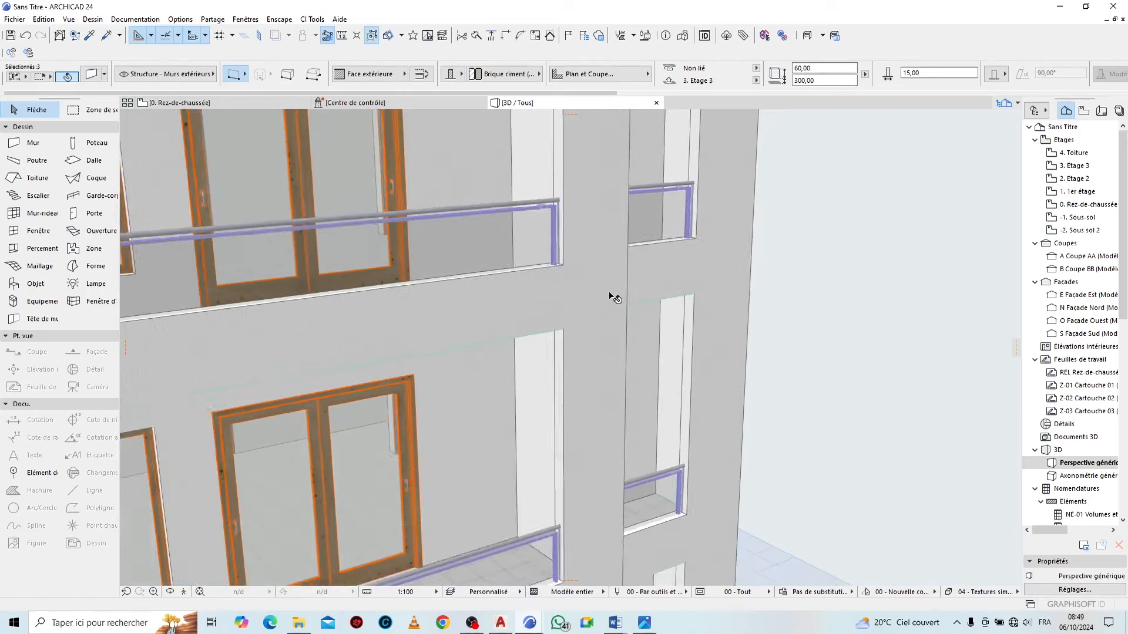
{"action": "left_click", "coordinate": [773, 231]}
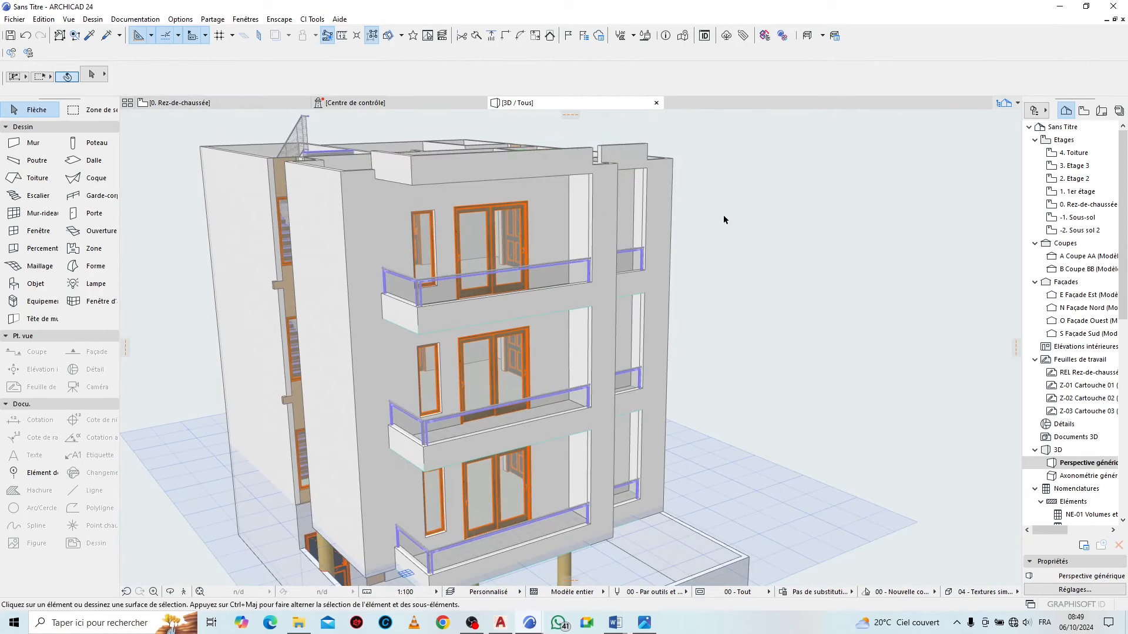
Stretch the two third-floor walls between the balconies upward to a height of 380, level with the top of the copied parapet
{"action": "scroll", "coordinate": [711, 126], "scroll_direction": "up", "scroll_amount": 10}
{"action": "left_click", "coordinate": [370, 276]}
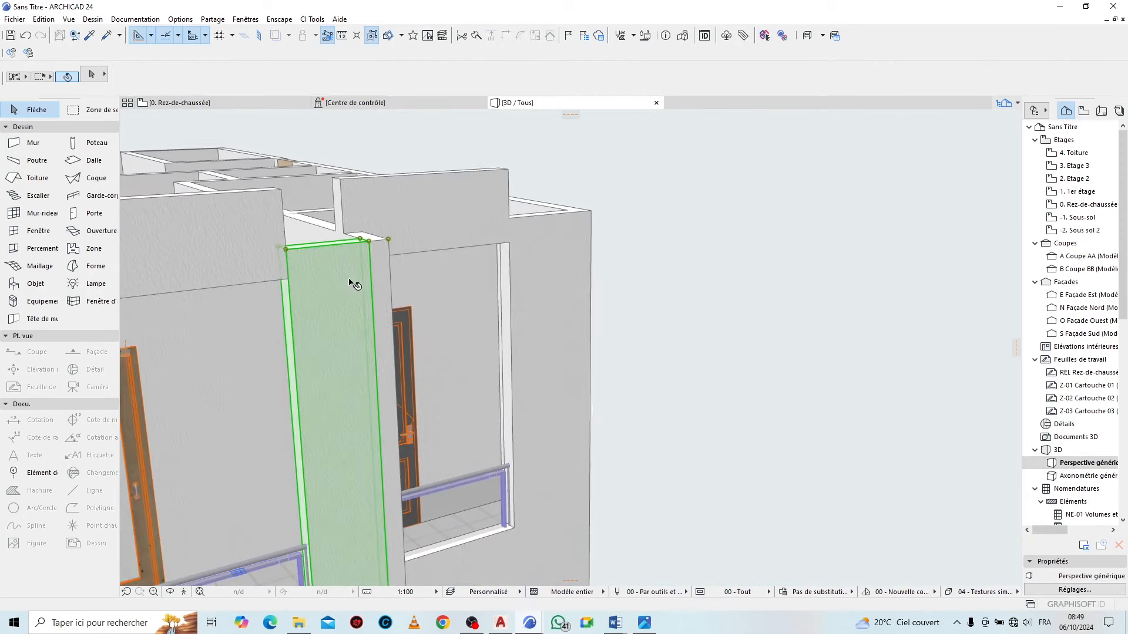
{"action": "left_click", "coordinate": [381, 254], "text": "shift"}
{"action": "left_click", "coordinate": [372, 241]}
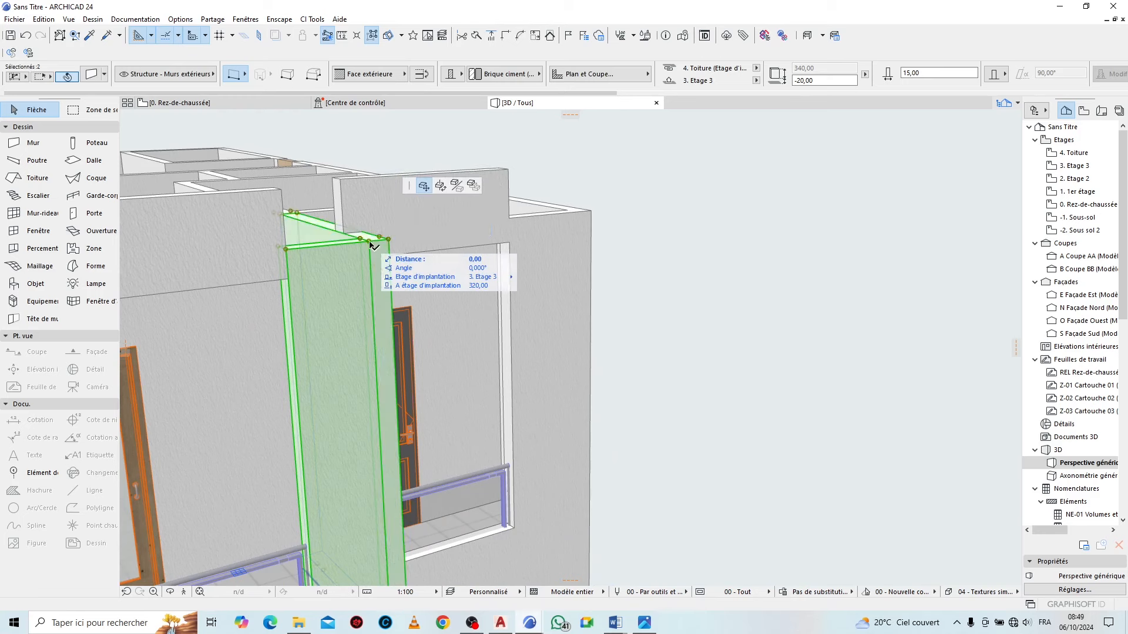
{"action": "left_click", "coordinate": [380, 242]}
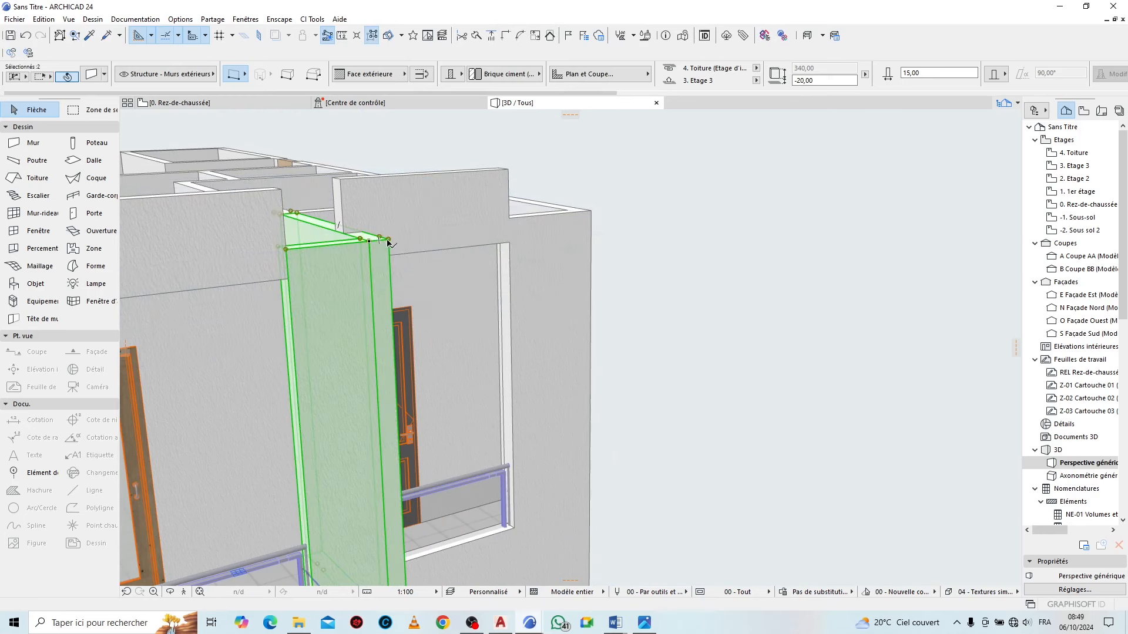
{"action": "left_click", "coordinate": [387, 240]}
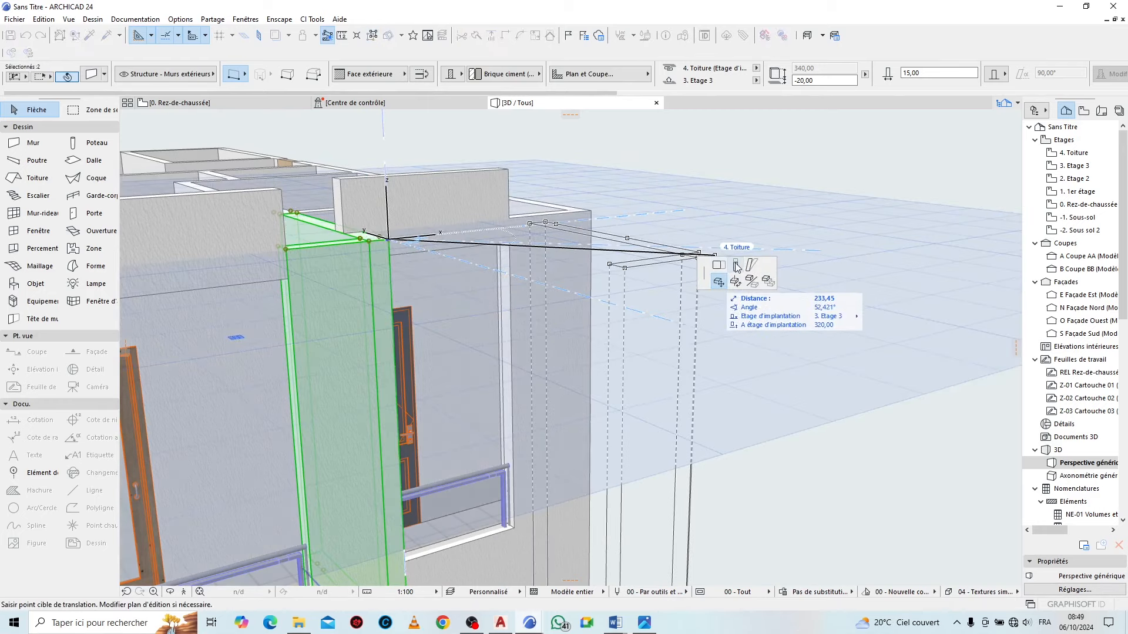
{"action": "left_click", "coordinate": [735, 265]}
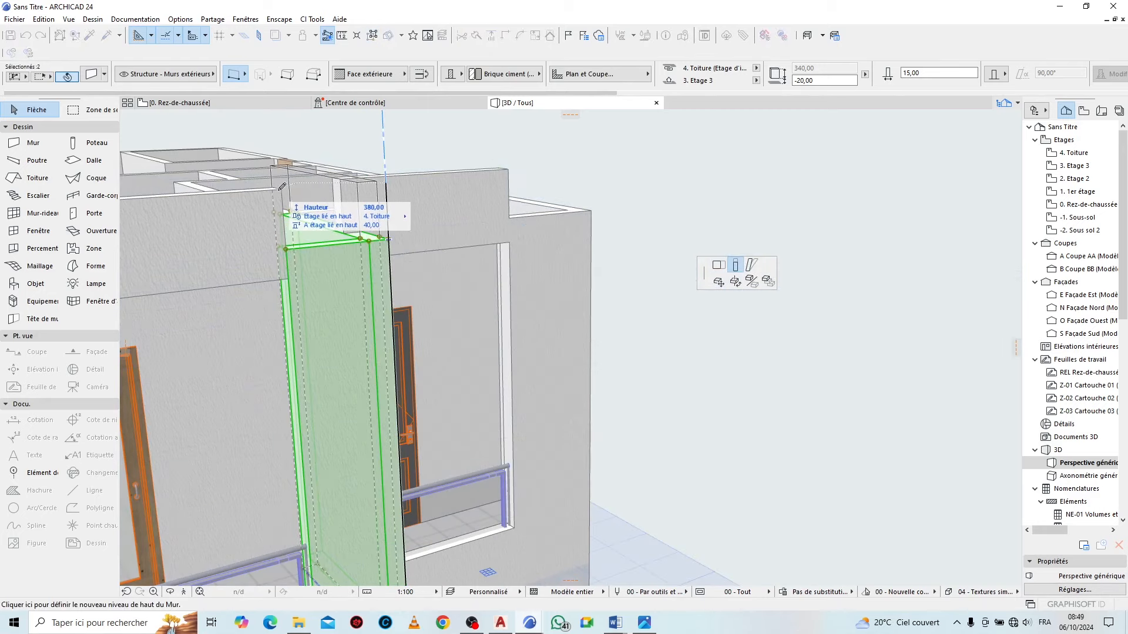
{"action": "left_click", "coordinate": [282, 187]}
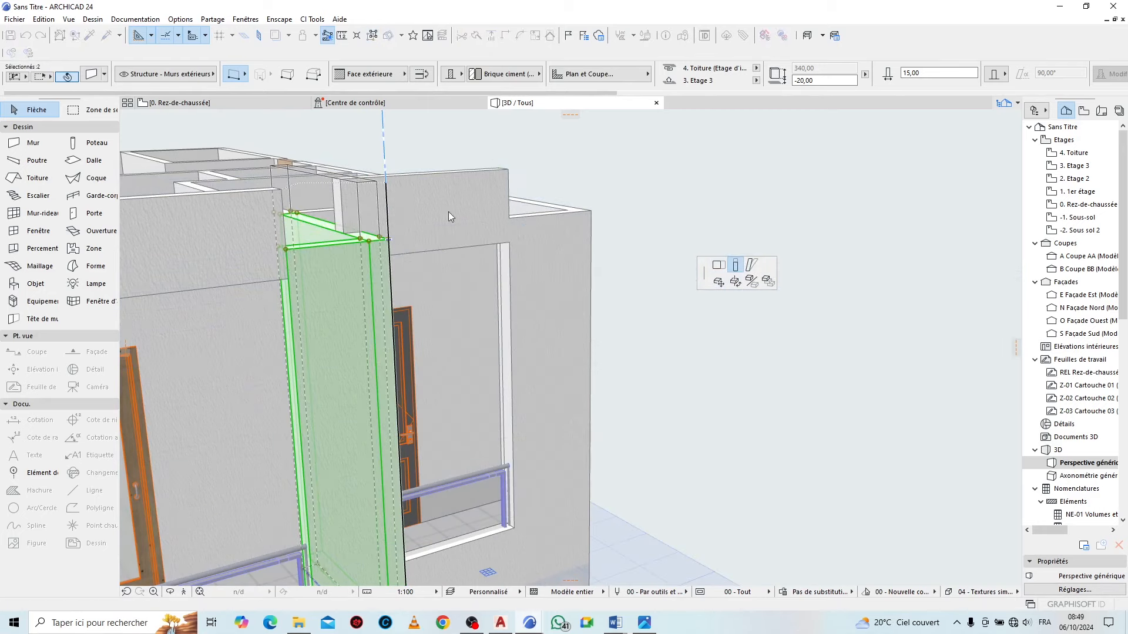
{"action": "left_click", "coordinate": [776, 221]}
{"action": "scroll", "coordinate": [776, 221], "scroll_direction": "down", "scroll_amount": 5}
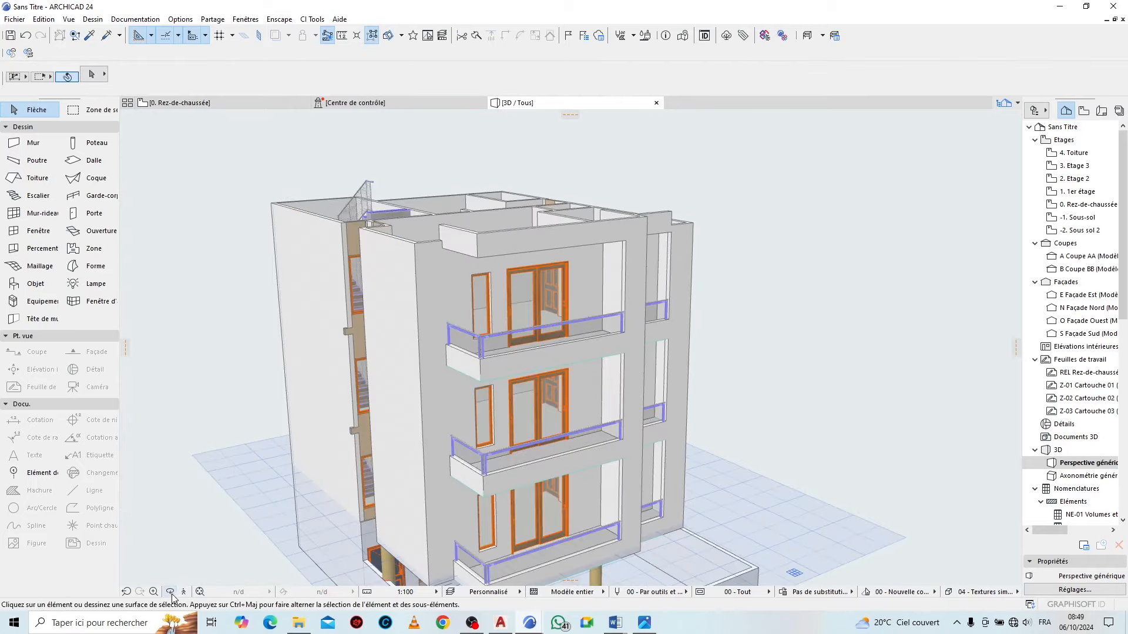
Set the base offset of the second-floor beige wall panel on the stairwell side to 0
{"action": "left_click", "coordinate": [170, 592]}
{"action": "left_click_drag", "start_coordinate": [818, 406], "coordinate": [811, 363]}
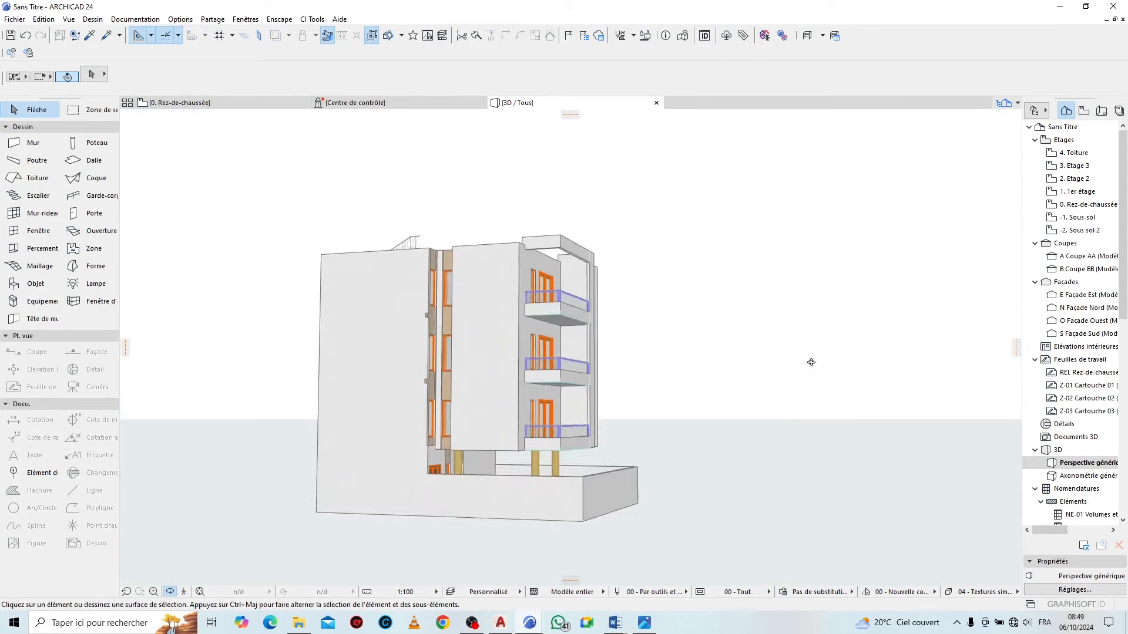
{"action": "scroll", "coordinate": [460, 369], "scroll_direction": "up", "scroll_amount": 10}
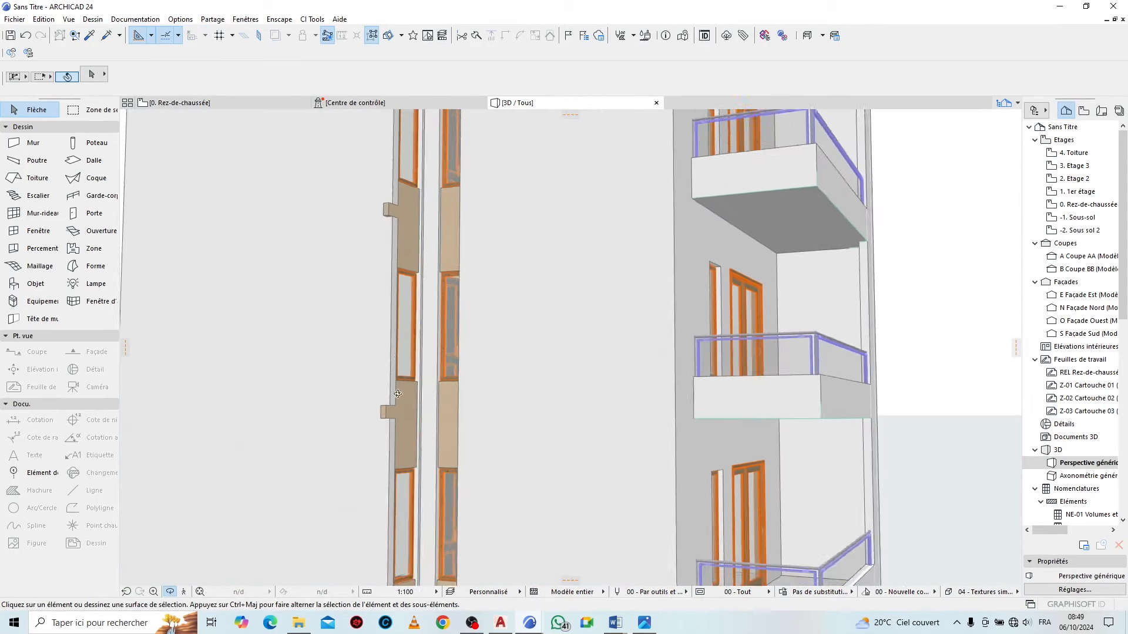
{"action": "scroll", "coordinate": [398, 394], "scroll_direction": "up", "scroll_amount": 1}
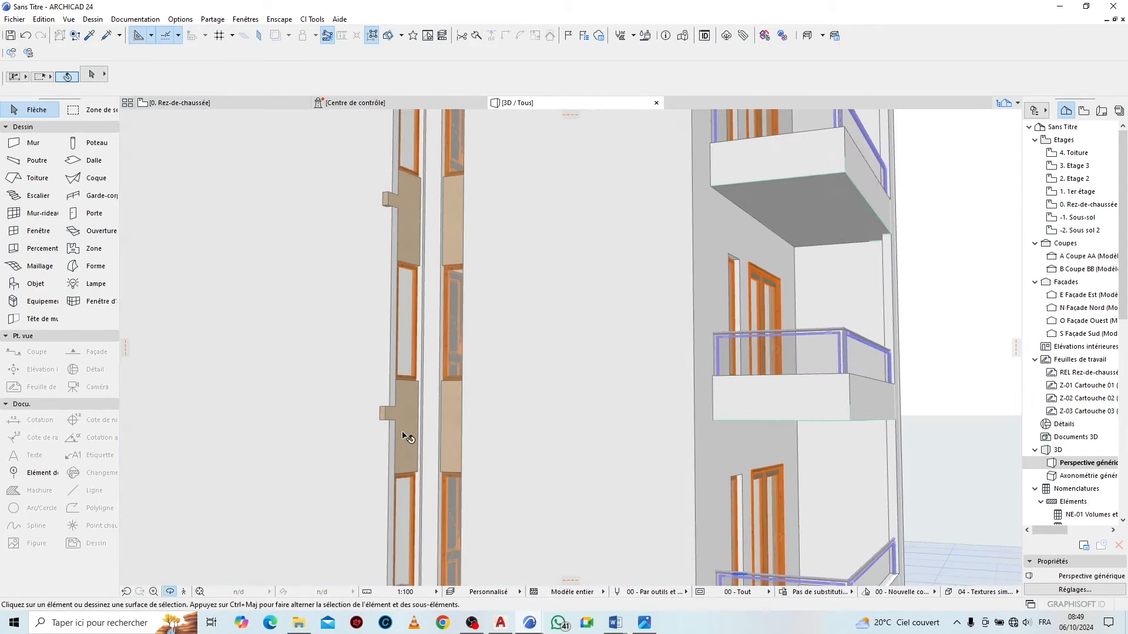
{"action": "left_click", "coordinate": [411, 442]}
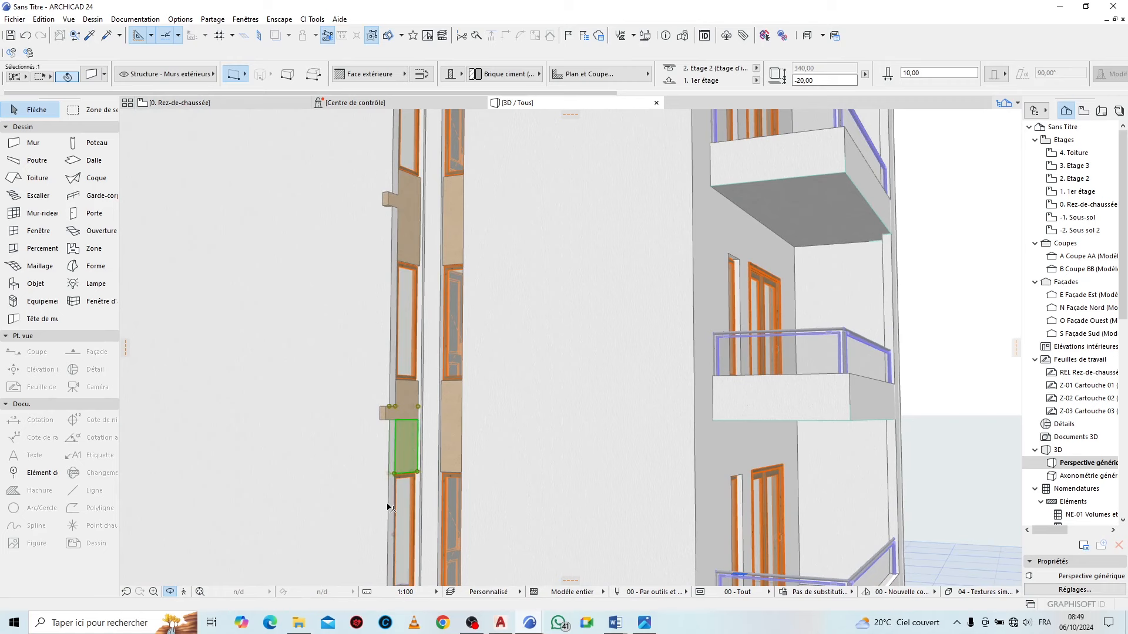
{"action": "scroll", "coordinate": [405, 485], "scroll_direction": "up", "scroll_amount": 2}
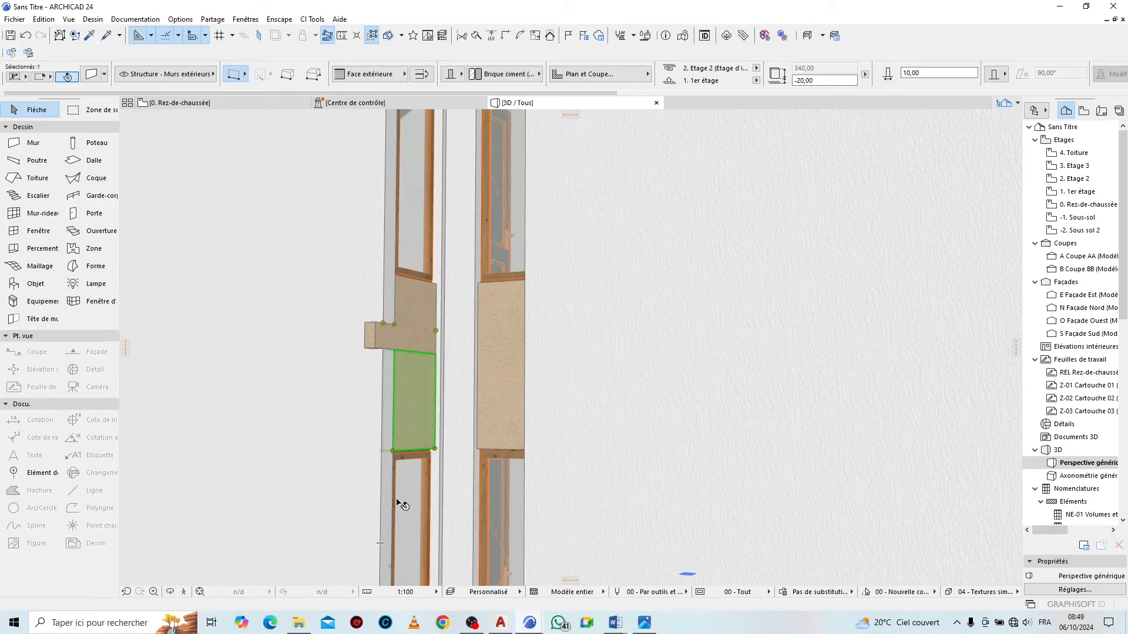
{"action": "left_click", "coordinate": [425, 295]}
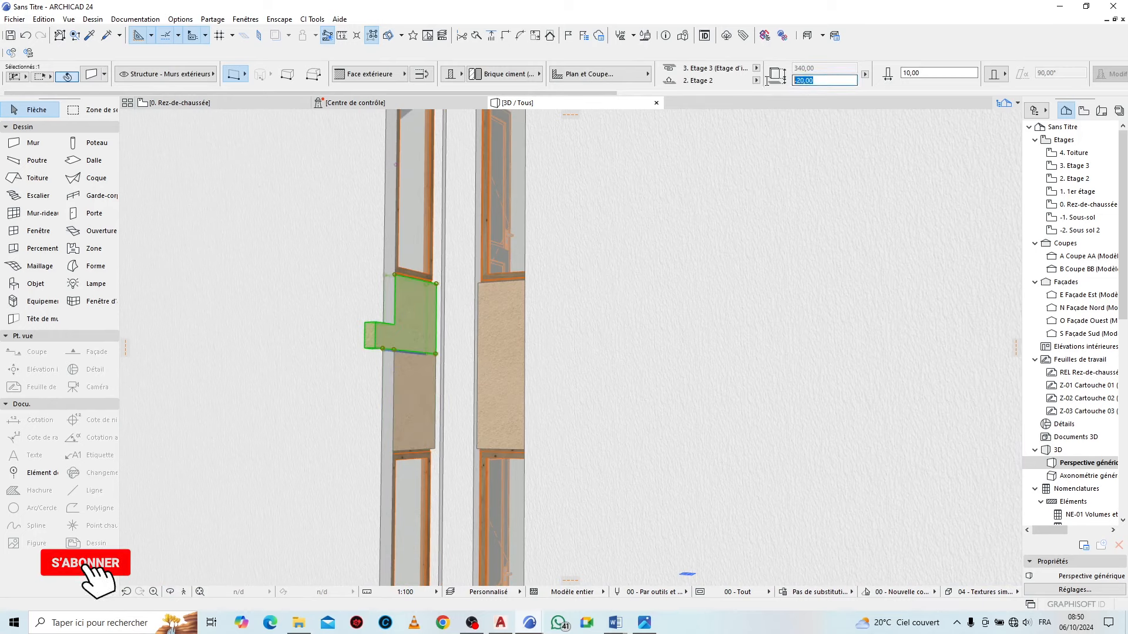
{"action": "type", "text": "0"}
{"action": "key", "text": "Return"}
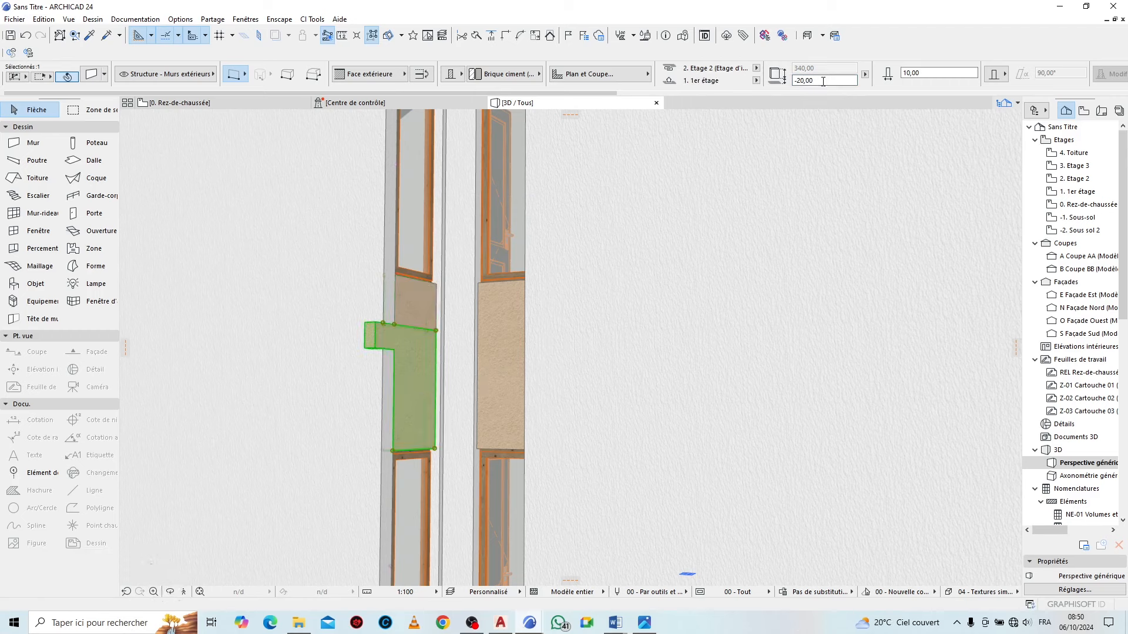
Set the base offset of the second-floor white side wall beside the stairwell windows to 0
{"action": "left_click", "coordinate": [389, 371]}
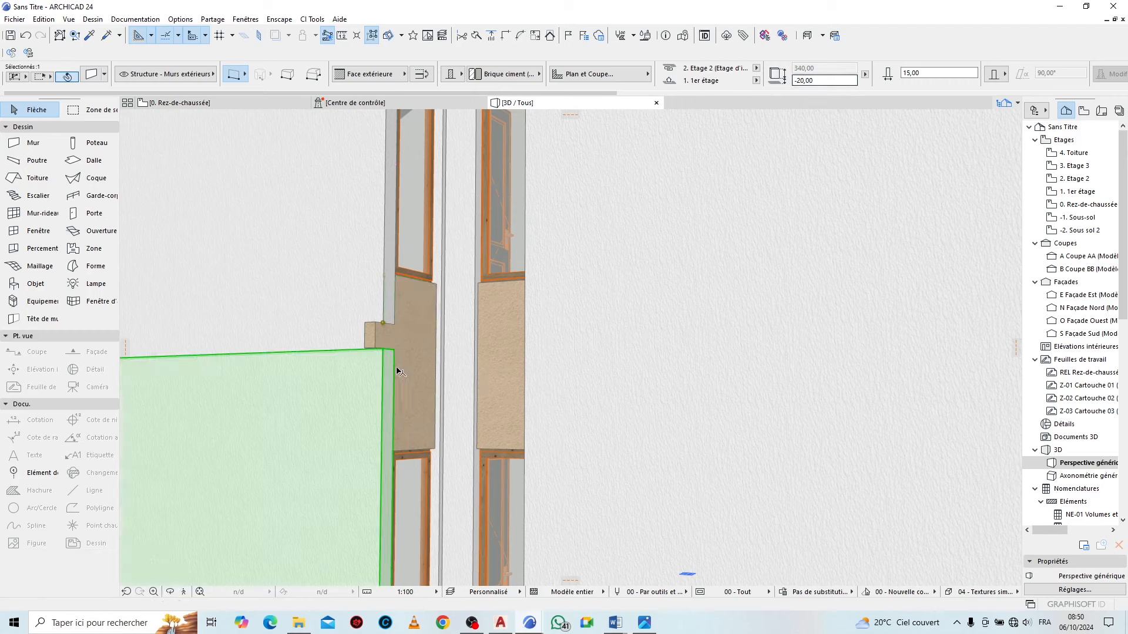
{"action": "left_click", "coordinate": [434, 225]}
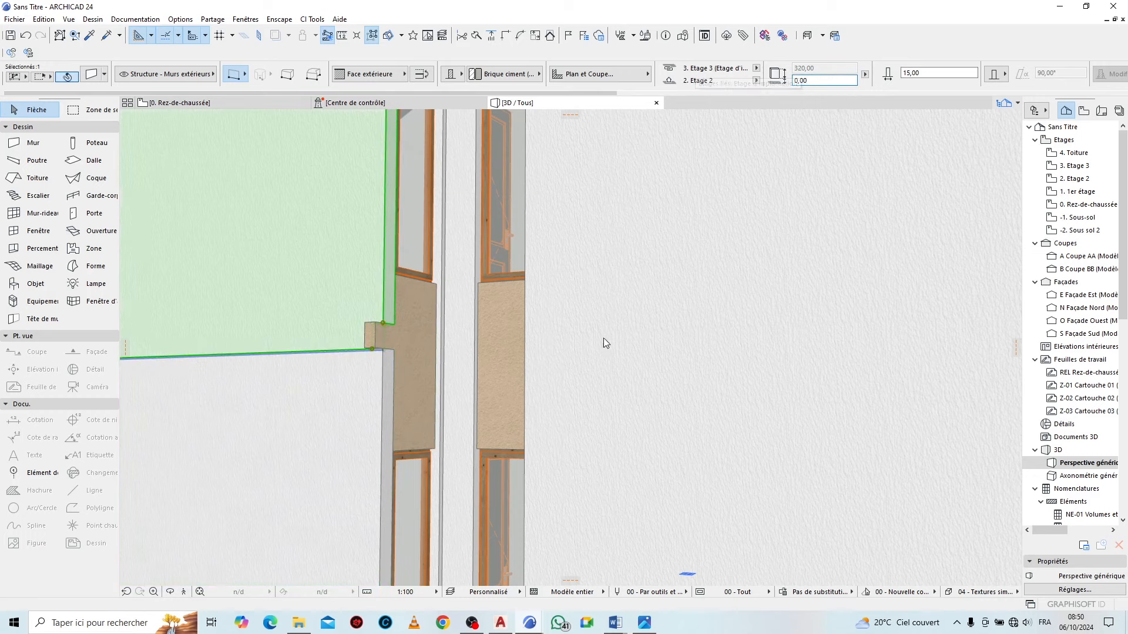
{"action": "key", "text": "Escape"}
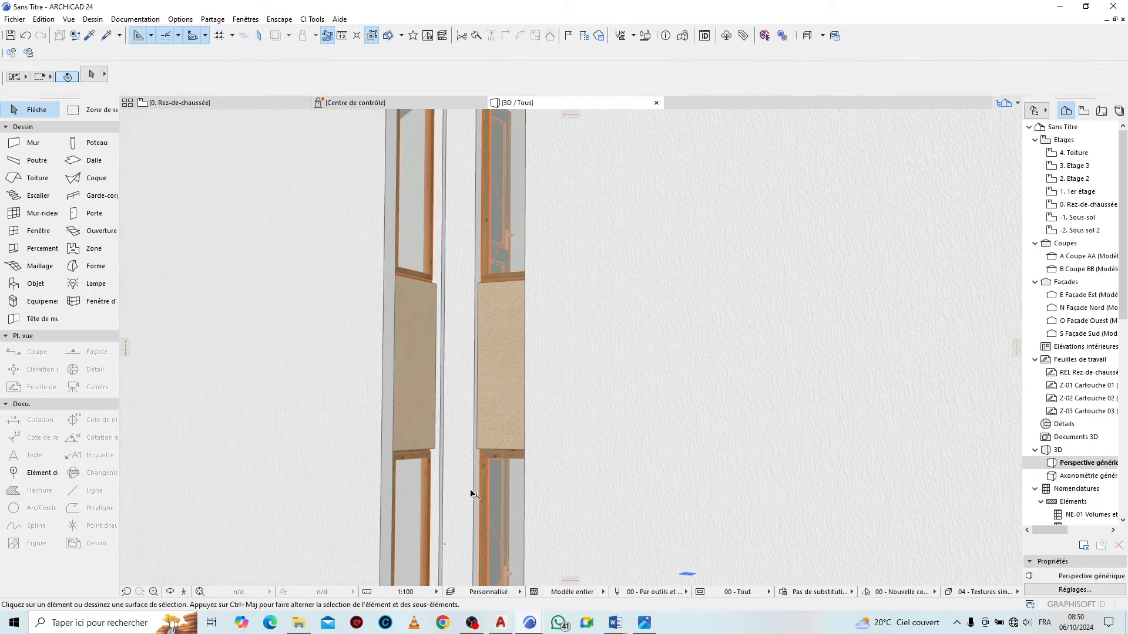
Set the base offset of the third-floor white side wall beside the stairwell windows to 0
{"action": "scroll", "coordinate": [470, 493], "scroll_direction": "down", "scroll_amount": 3}
{"action": "scroll", "coordinate": [440, 315], "scroll_direction": "down", "scroll_amount": 5}
{"action": "scroll", "coordinate": [460, 279], "scroll_direction": "up", "scroll_amount": 6}
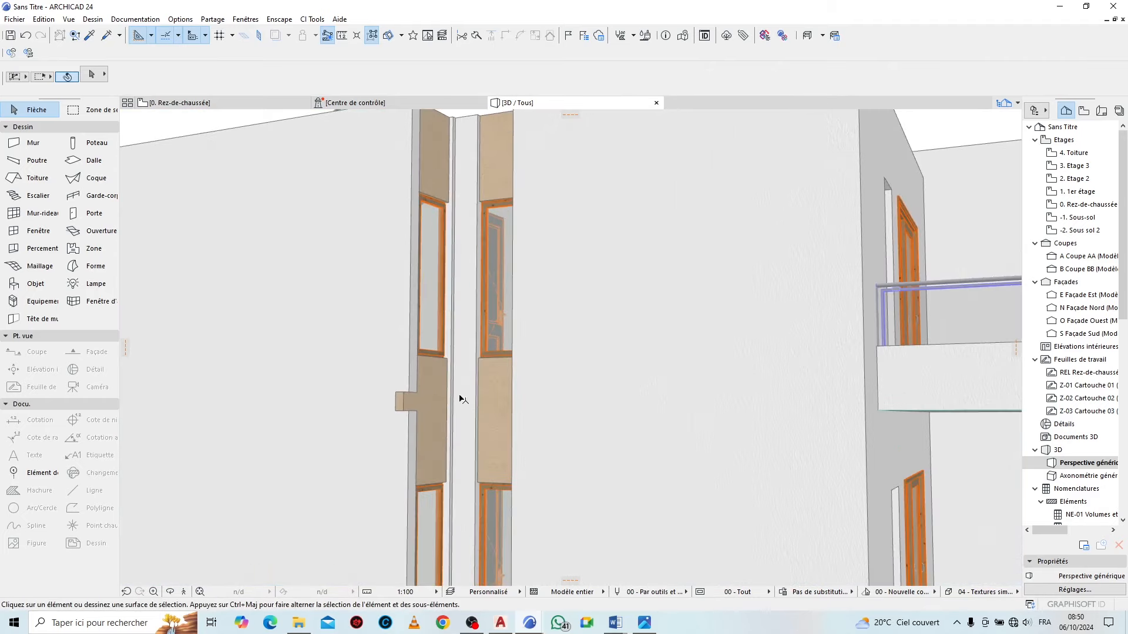
{"action": "left_click", "coordinate": [374, 353]}
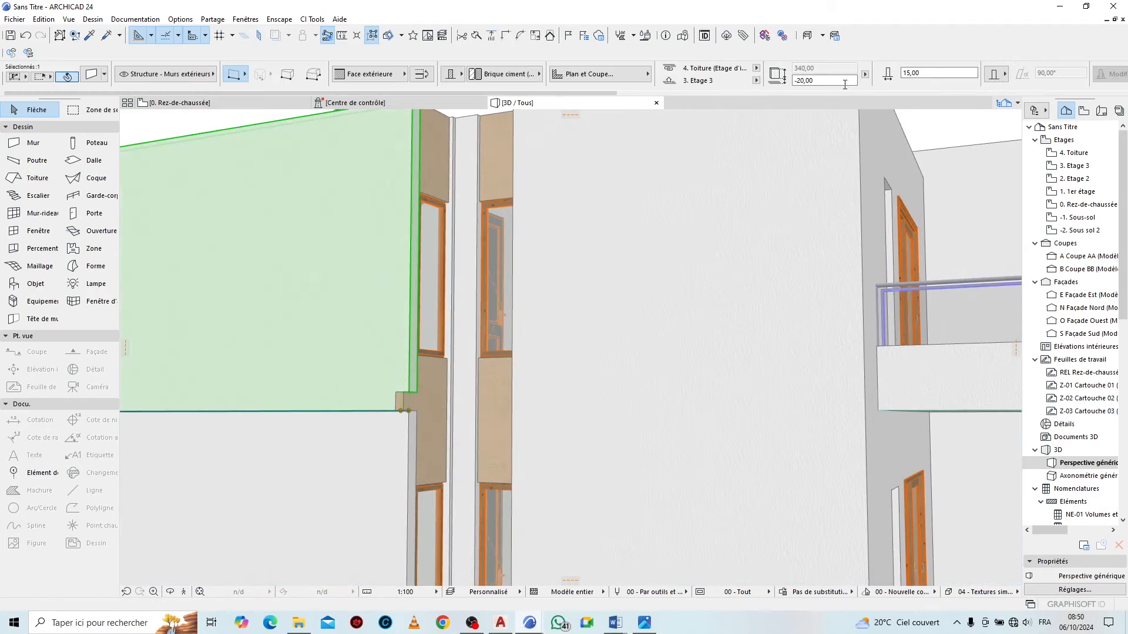
{"action": "left_click", "coordinate": [830, 83]}
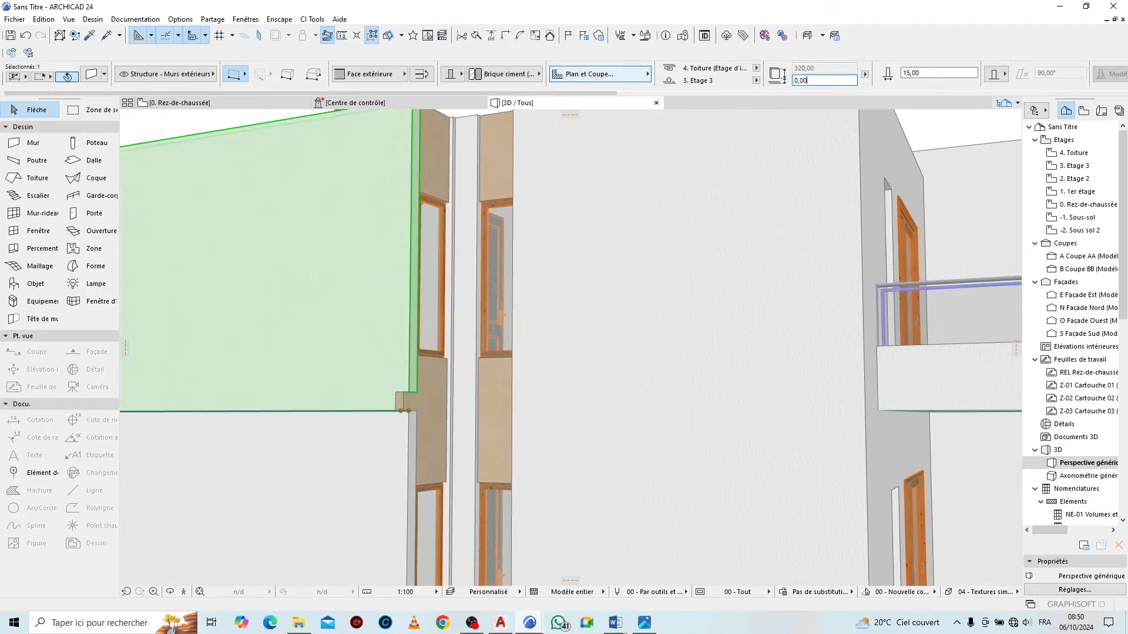
{"action": "key", "text": "Return"}
{"action": "scroll", "coordinate": [445, 218], "scroll_direction": "down", "scroll_amount": 5}
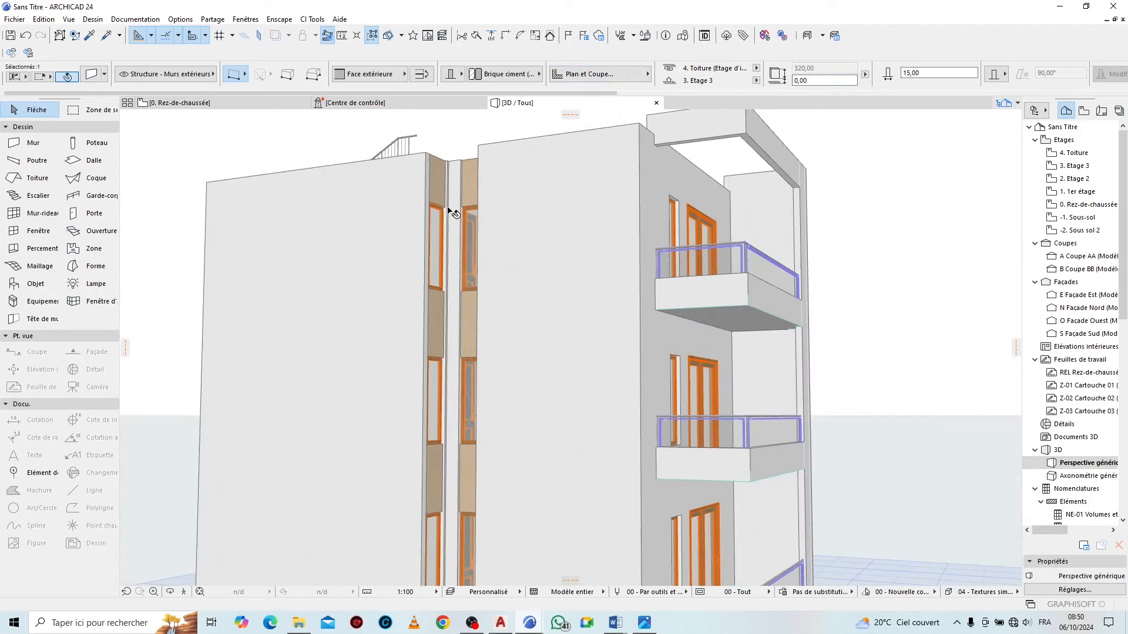
{"action": "key", "text": "Escape"}
Orbit around the whole building in 3D to examine the stairwell, side and balcony façades
{"action": "scroll", "coordinate": [416, 311], "scroll_direction": "down", "scroll_amount": 4}
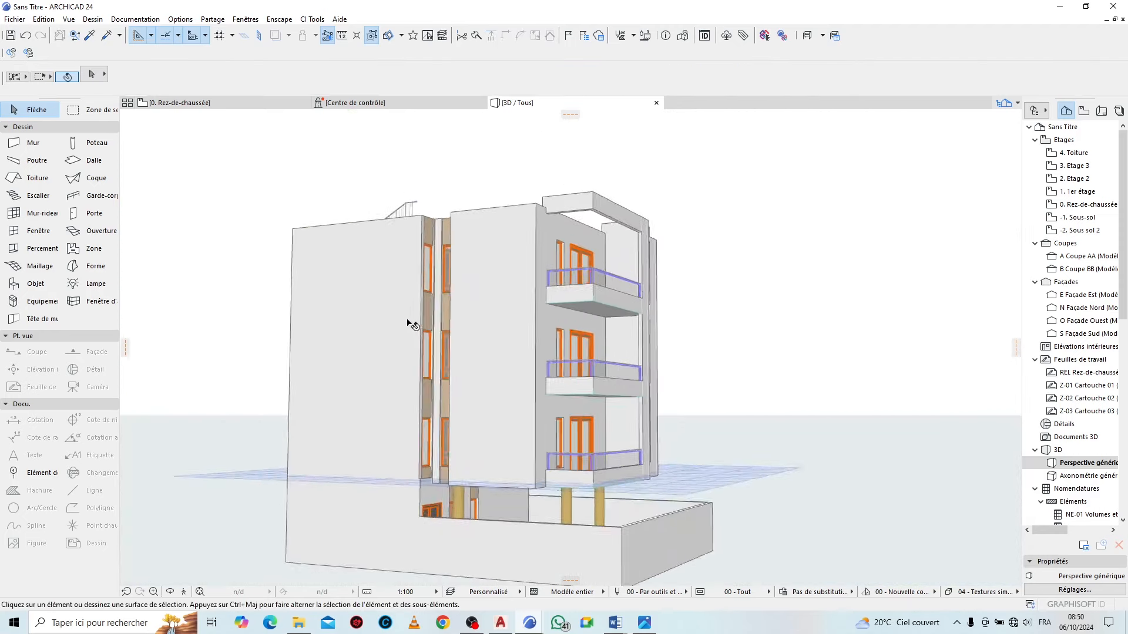
{"action": "left_click", "coordinate": [169, 595]}
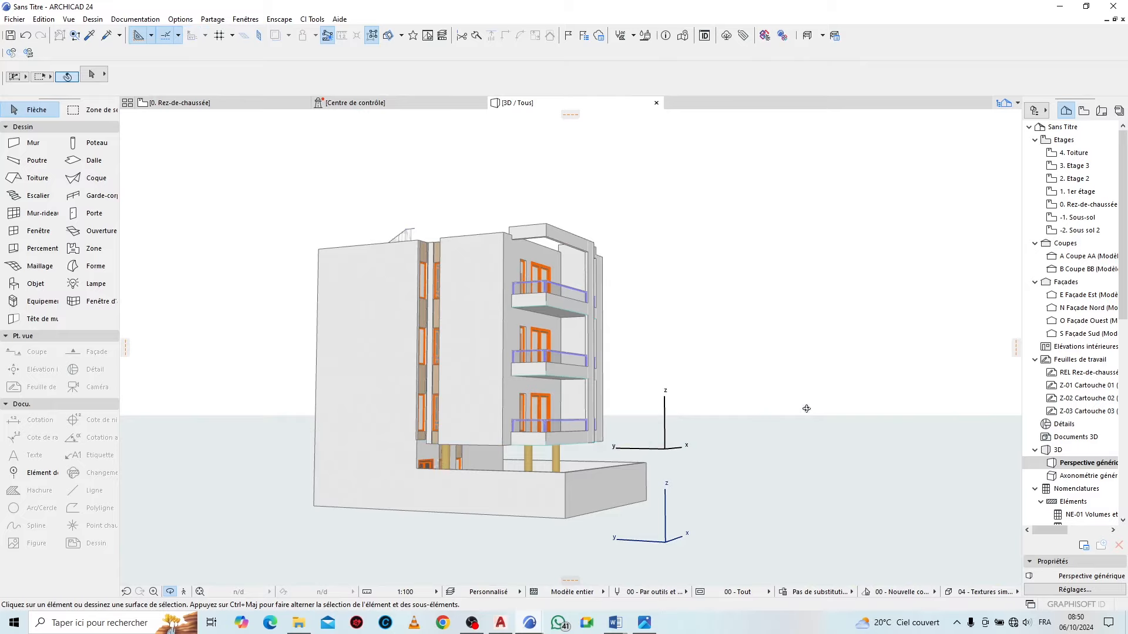
{"action": "left_click_drag", "start_coordinate": [805, 408], "coordinate": [465, 386]}
{"action": "scroll", "coordinate": [791, 405], "scroll_direction": "up", "scroll_amount": 4}
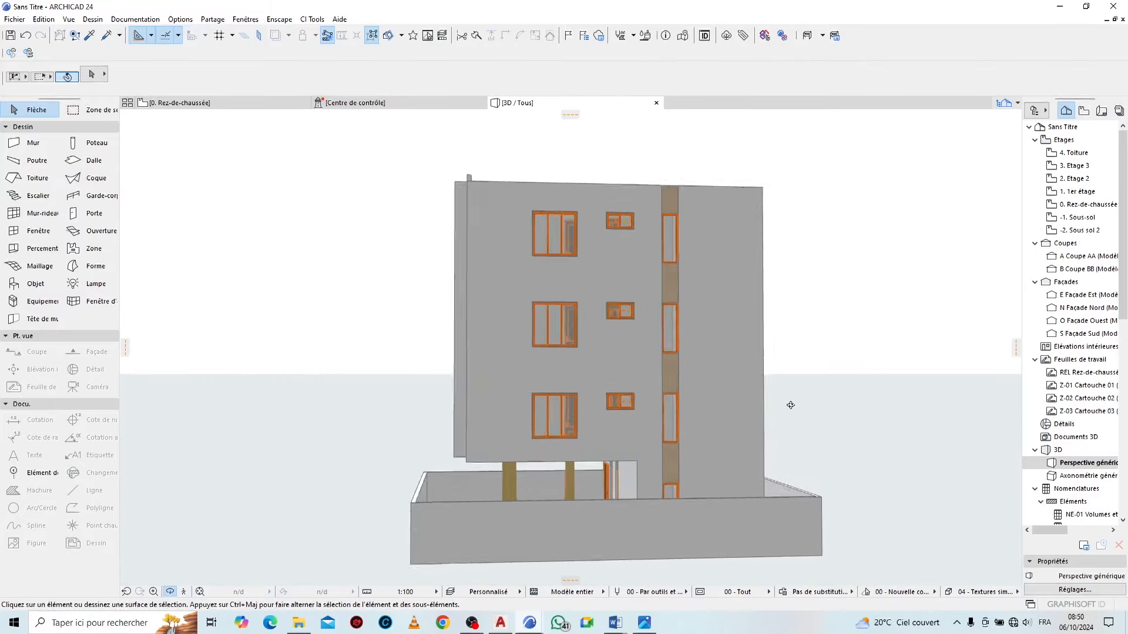
{"action": "left_click_drag", "start_coordinate": [875, 403], "coordinate": [593, 383]}
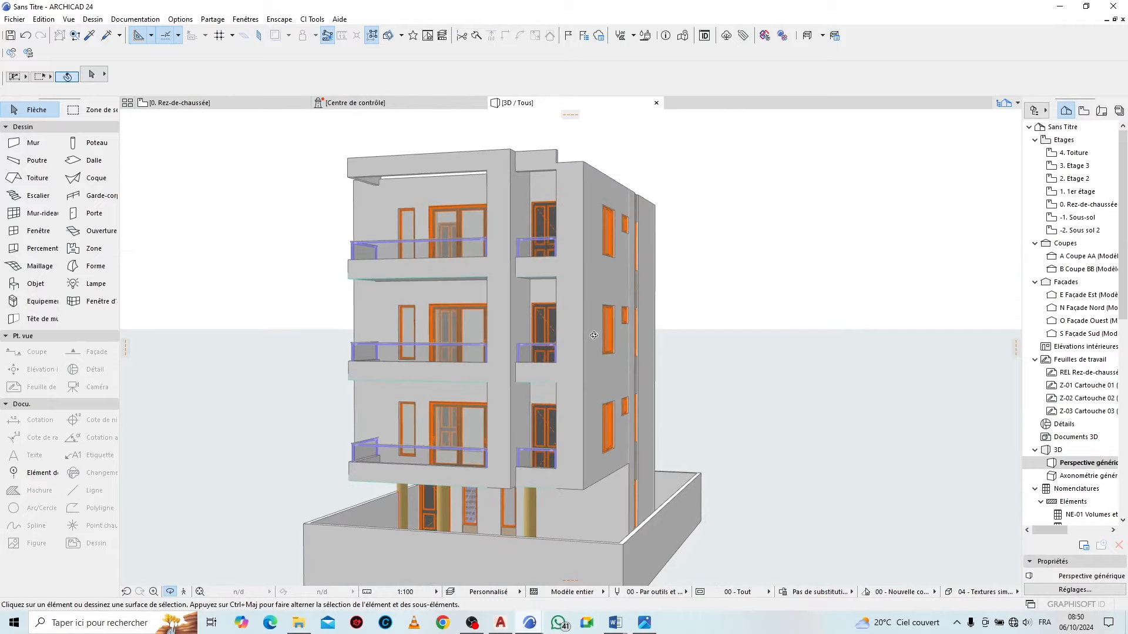
{"action": "scroll", "coordinate": [594, 385], "scroll_direction": "down", "scroll_amount": 3}
{"action": "scroll", "coordinate": [627, 217], "scroll_direction": "up", "scroll_amount": 2}
Switch to the photo viewer, examine the roof parapet in reference render R_TUTO_4 up close, and return to ARCHICAD
{"action": "left_click", "coordinate": [674, 520]}
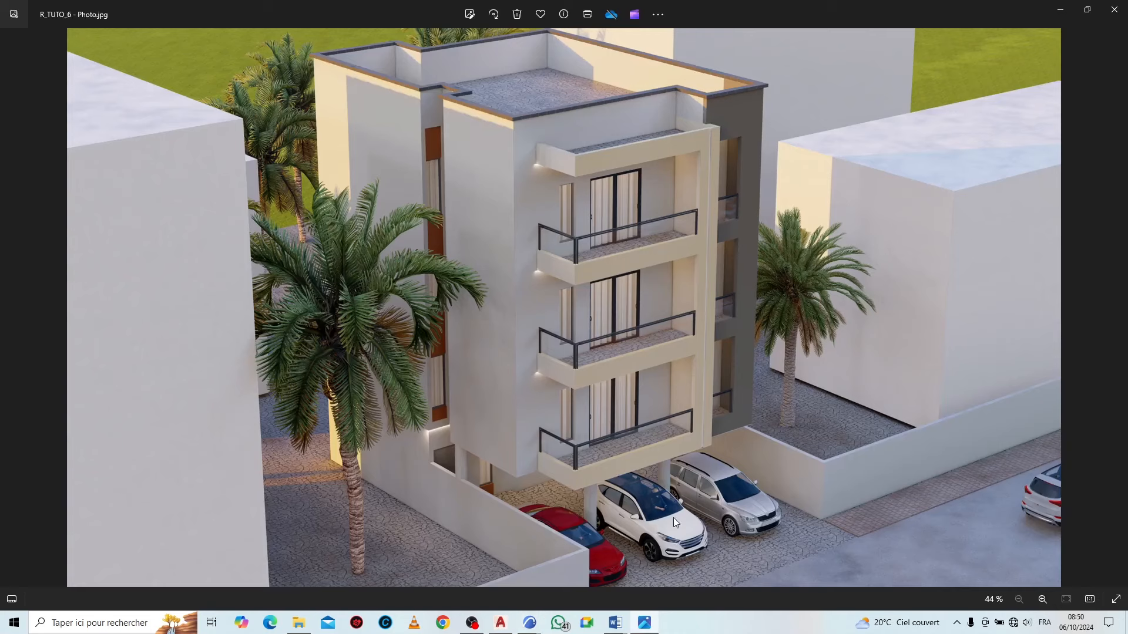
{"action": "left_click", "coordinate": [1118, 316]}
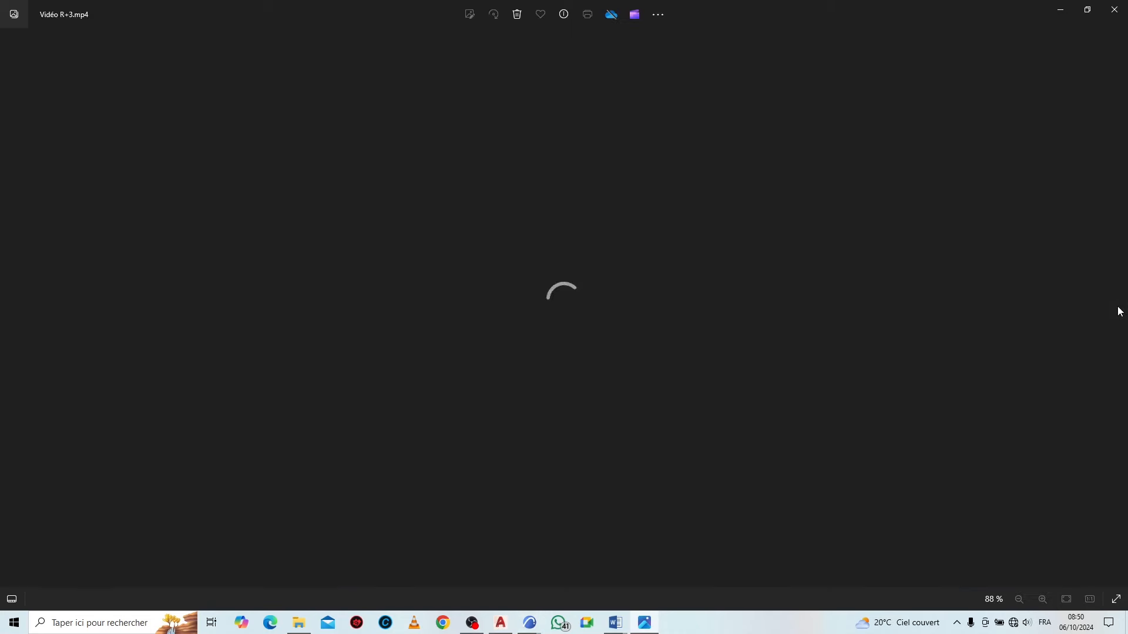
{"action": "left_click", "coordinate": [10, 308]}
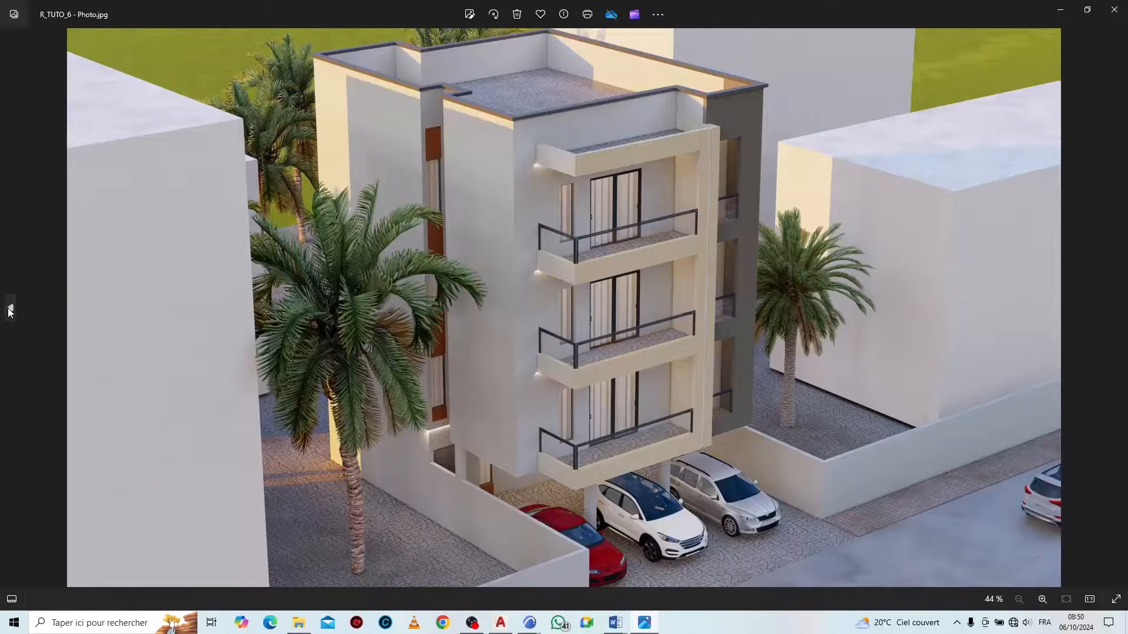
{"action": "left_click", "coordinate": [9, 308]}
{"action": "left_click", "coordinate": [10, 309]}
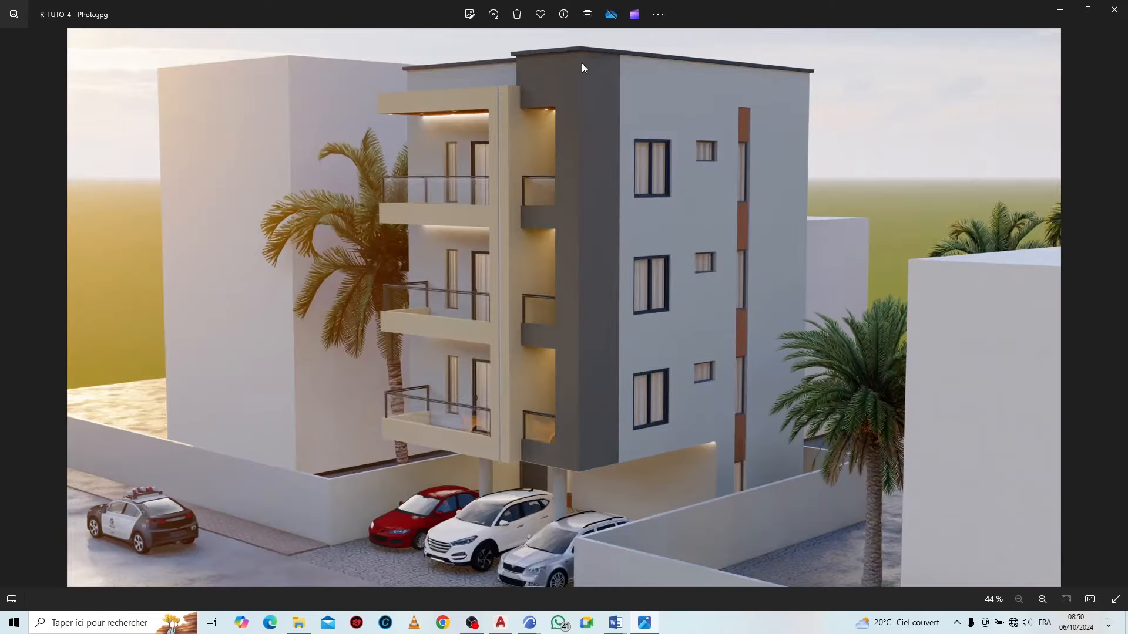
{"action": "scroll", "coordinate": [582, 65], "scroll_direction": "up", "scroll_amount": 5}
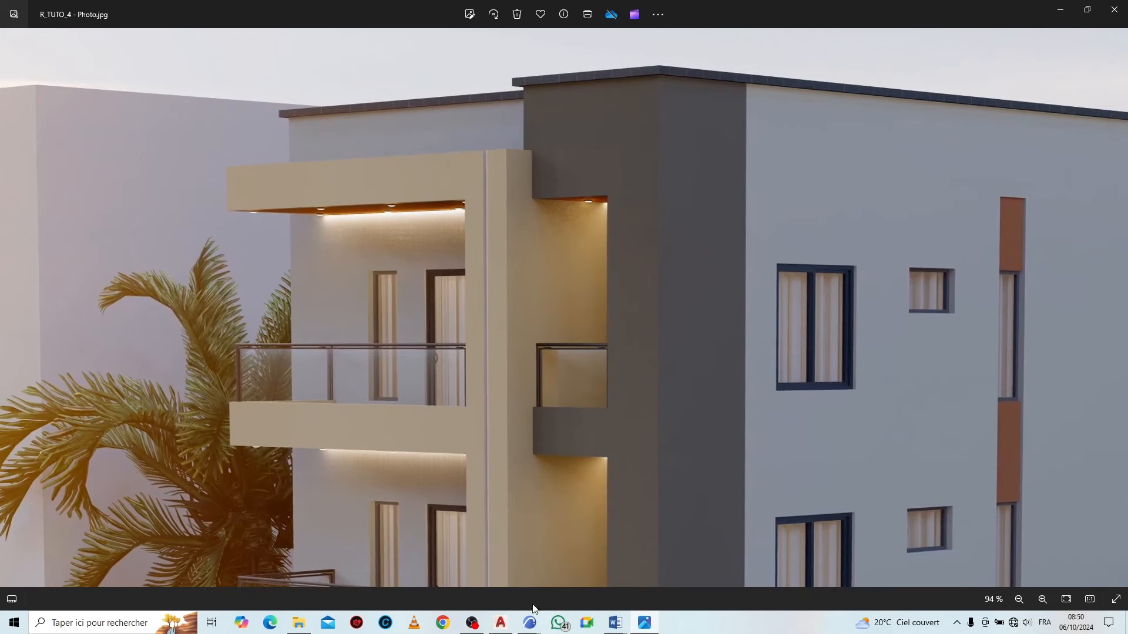
{"action": "mouse_move", "coordinate": [533, 622]}
{"action": "left_click", "coordinate": [586, 584]}
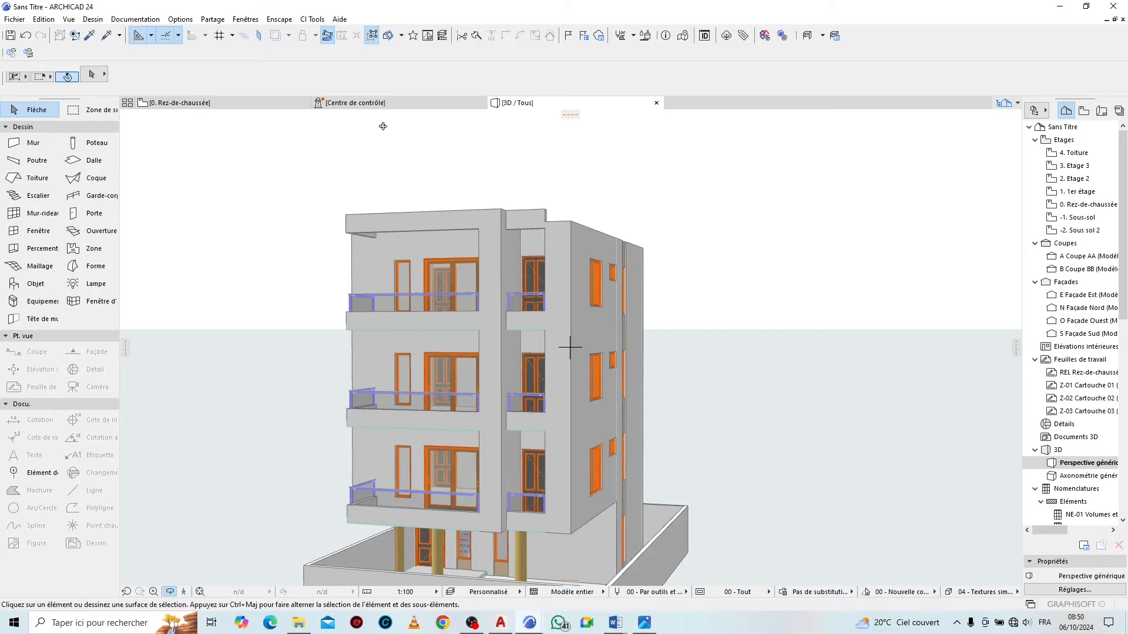
Open the 4. Toiture floor plan with the storey below the current one as its trace reference
{"action": "left_click", "coordinate": [249, 105]}
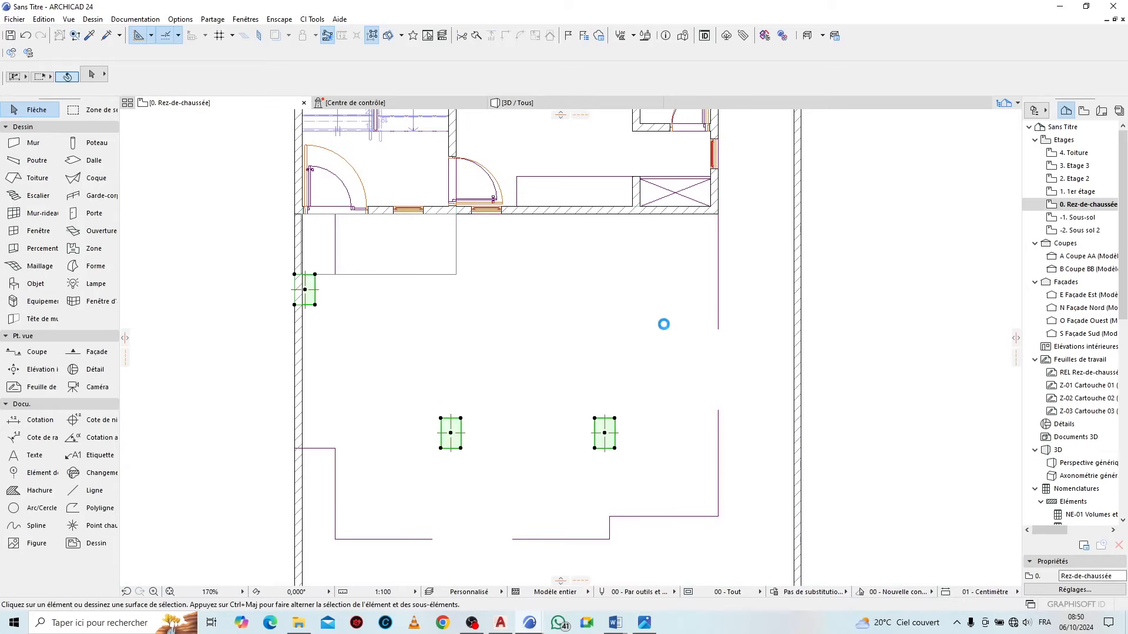
{"action": "scroll", "coordinate": [664, 326], "scroll_direction": "up", "scroll_amount": 2}
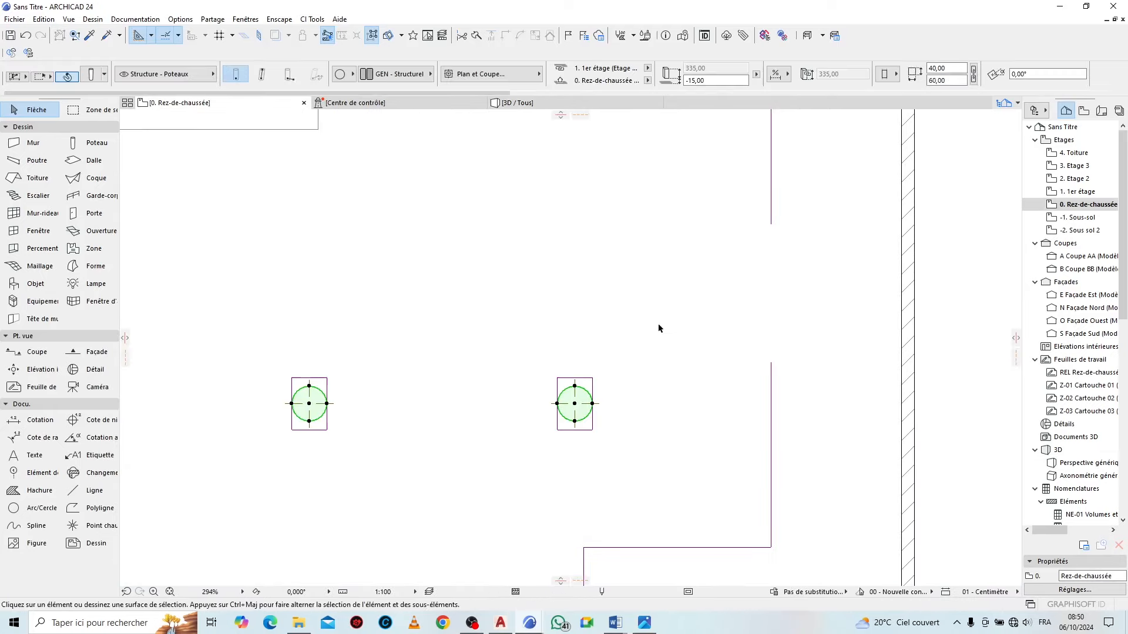
{"action": "scroll", "coordinate": [657, 330], "scroll_direction": "down", "scroll_amount": 6}
{"action": "scroll", "coordinate": [679, 220], "scroll_direction": "up", "scroll_amount": 2}
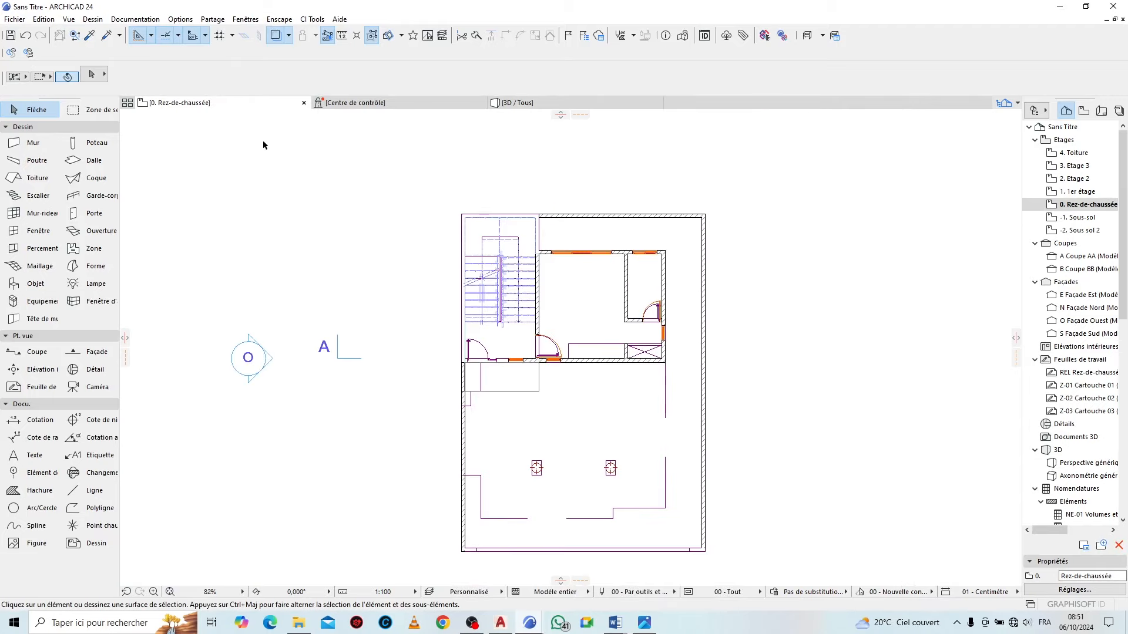
{"action": "right_click", "coordinate": [262, 104]}
{"action": "left_click", "coordinate": [340, 192]}
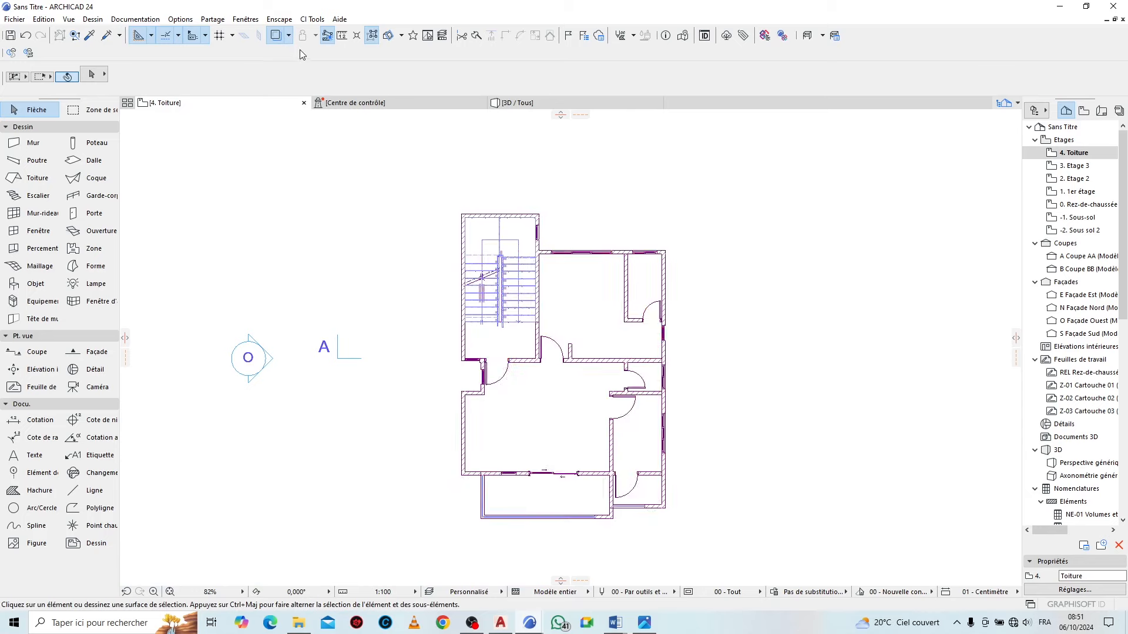
{"action": "left_click", "coordinate": [289, 36]}
{"action": "mouse_move", "coordinate": [359, 57]}
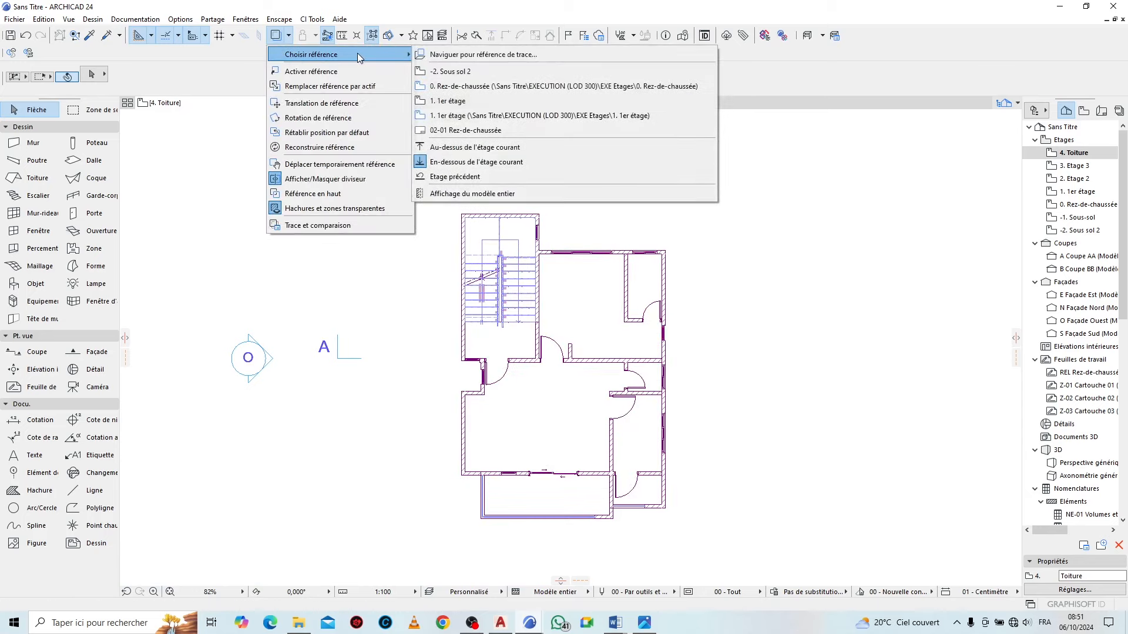
{"action": "left_click", "coordinate": [475, 162]}
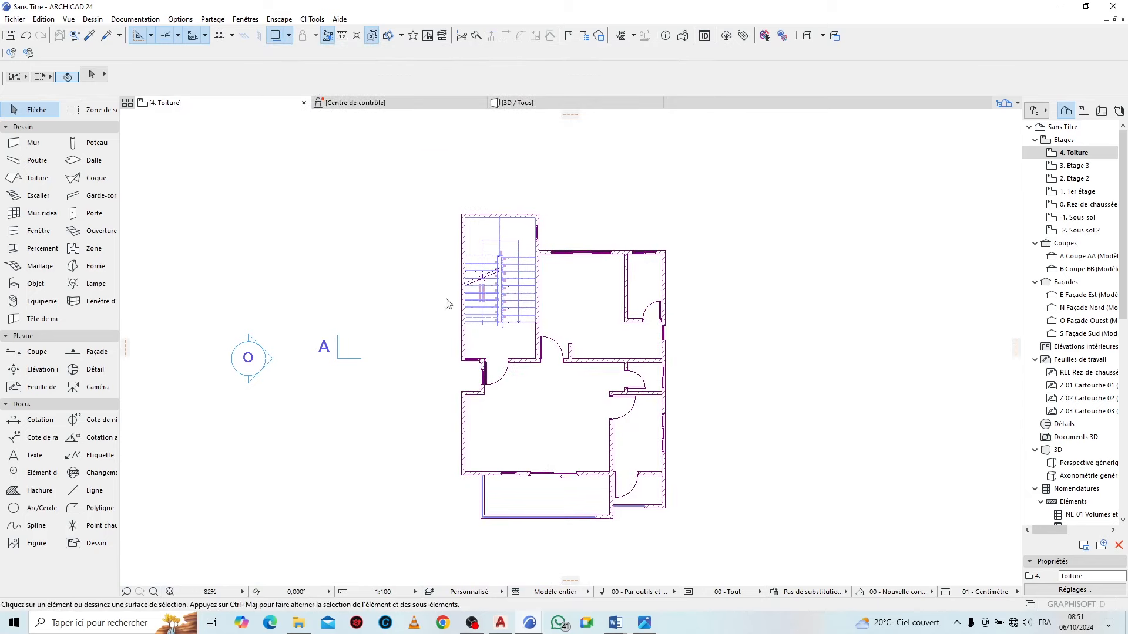
{"action": "scroll", "coordinate": [633, 404], "scroll_direction": "up", "scroll_amount": 2}
{"action": "scroll", "coordinate": [199, 175], "scroll_direction": "down", "scroll_amount": 3}
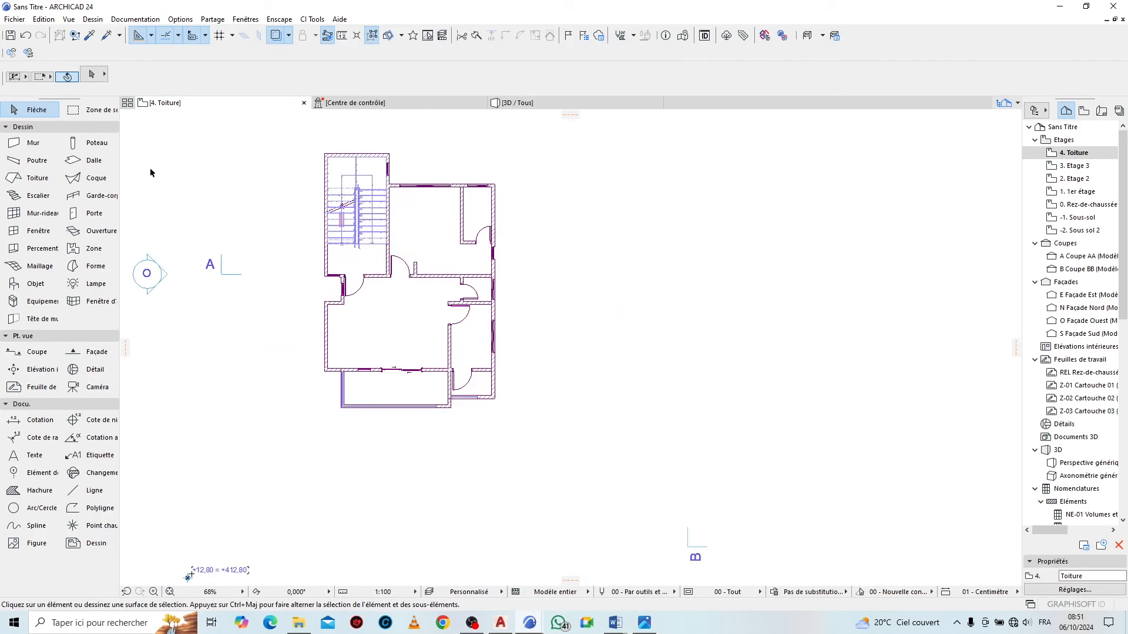
Start a chained roof parapet wall 120 high with base offset 0 at the stairwell's outer corner, following the traced outer faces
{"action": "left_click", "coordinate": [53, 144]}
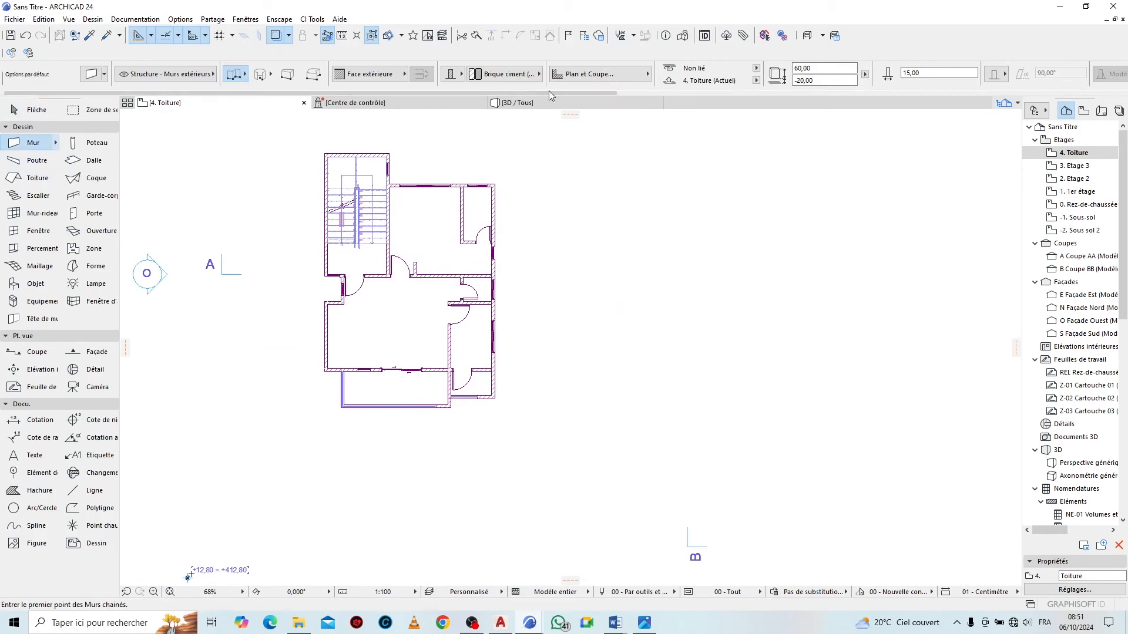
{"action": "type", "text": "120"}
{"action": "scroll", "coordinate": [371, 144], "scroll_direction": "up", "scroll_amount": 8}
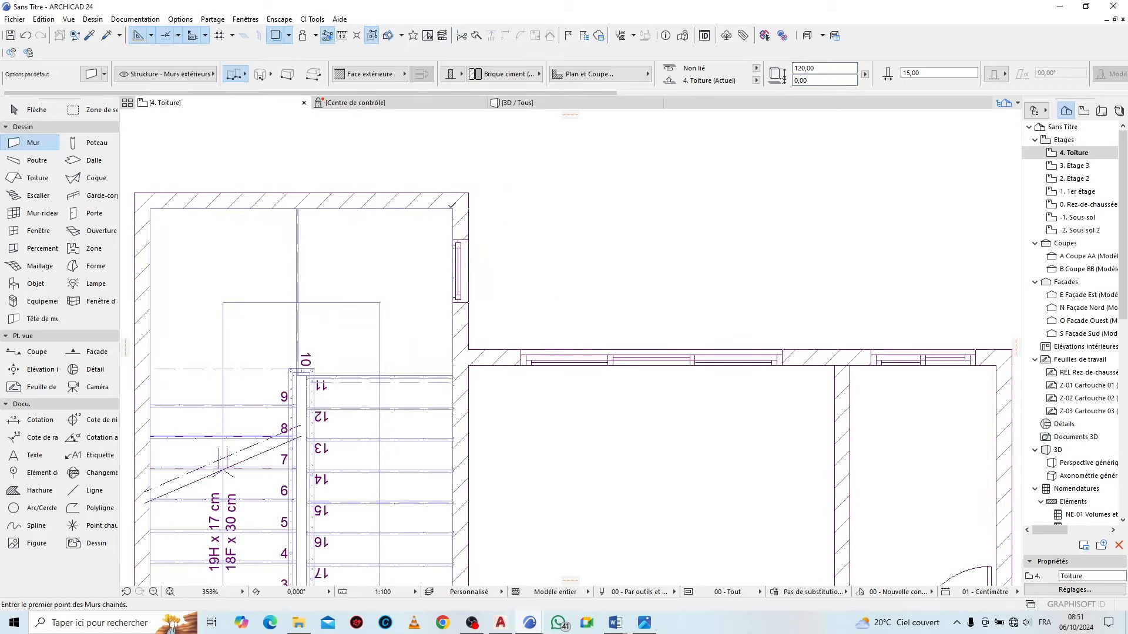
{"action": "left_click", "coordinate": [452, 206]}
{"action": "key", "text": "Escape"}
{"action": "left_click", "coordinate": [468, 192]}
{"action": "scroll", "coordinate": [403, 158], "scroll_direction": "down", "scroll_amount": 3}
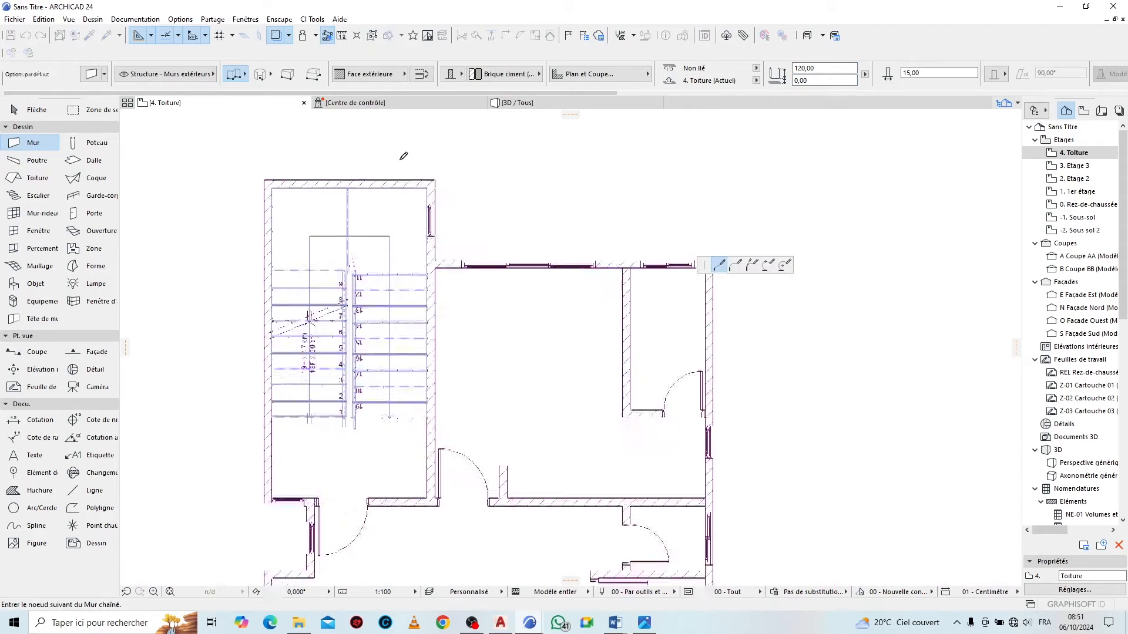
{"action": "scroll", "coordinate": [323, 259], "scroll_direction": "down", "scroll_amount": 3}
{"action": "scroll", "coordinate": [327, 314], "scroll_direction": "up", "scroll_amount": 10}
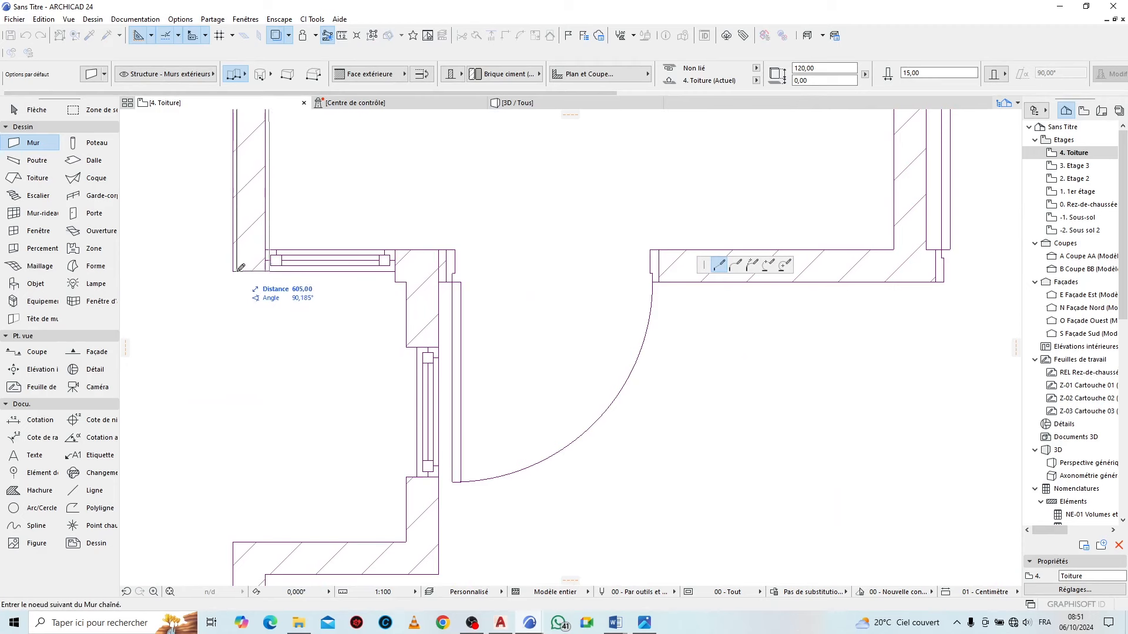
{"action": "left_click", "coordinate": [233, 271]}
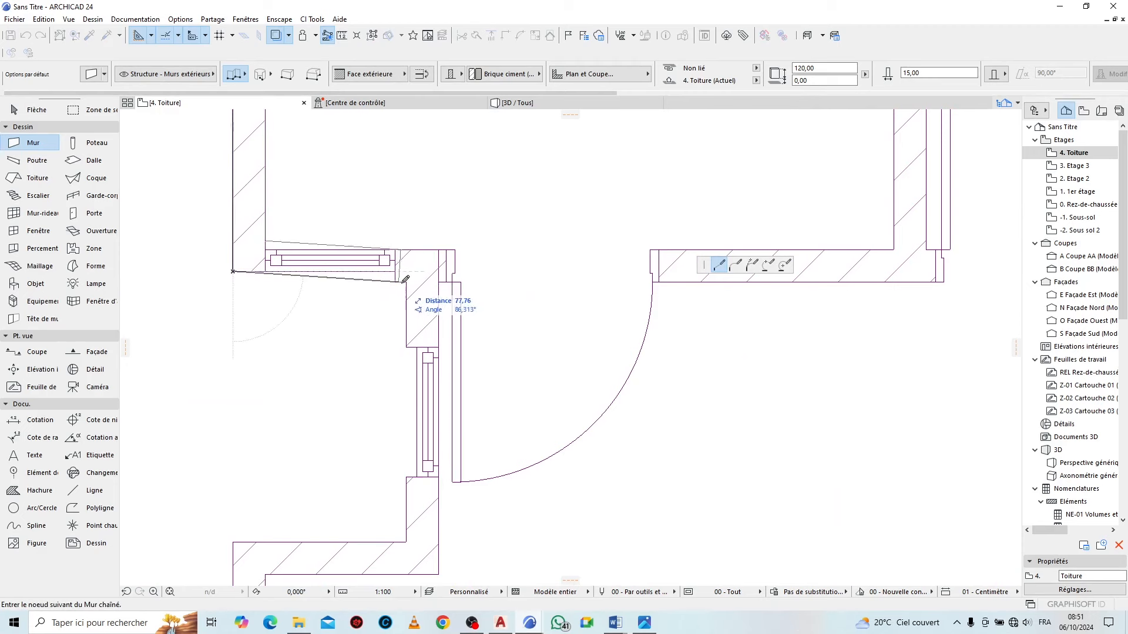
{"action": "scroll", "coordinate": [407, 271], "scroll_direction": "up", "scroll_amount": 3}
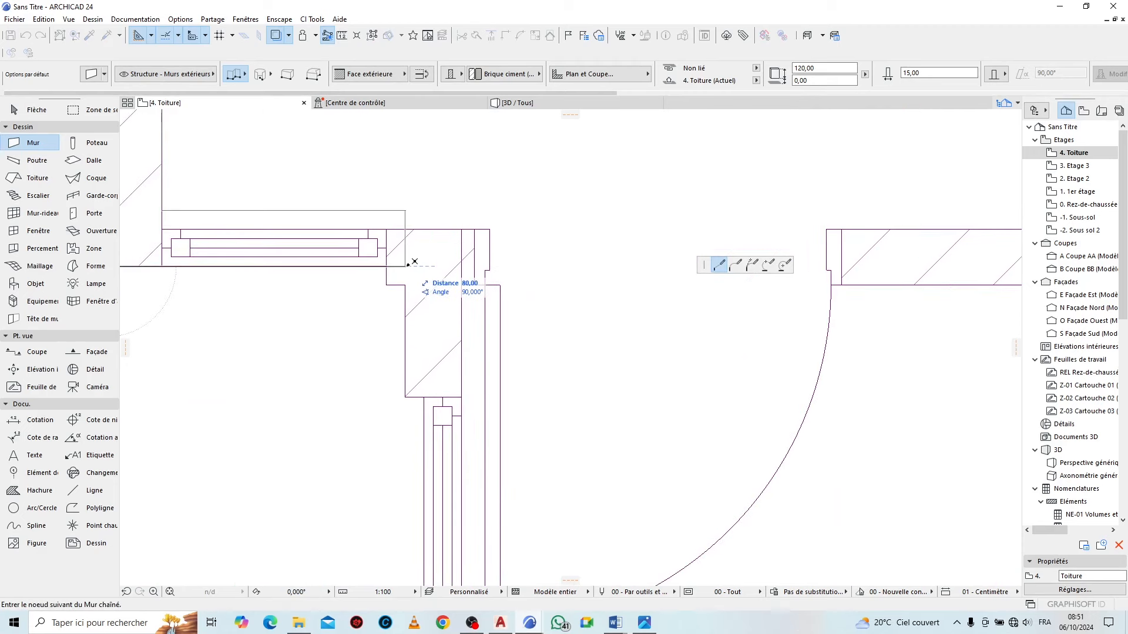
{"action": "scroll", "coordinate": [414, 261], "scroll_direction": "down", "scroll_amount": 1}
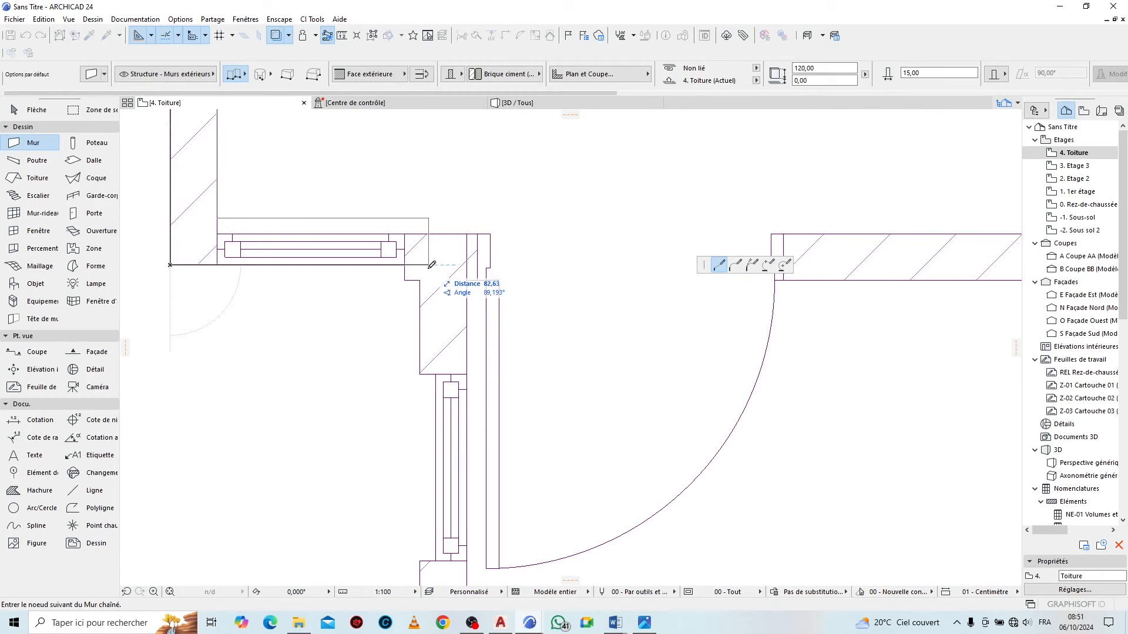
{"action": "key", "text": "shift"}
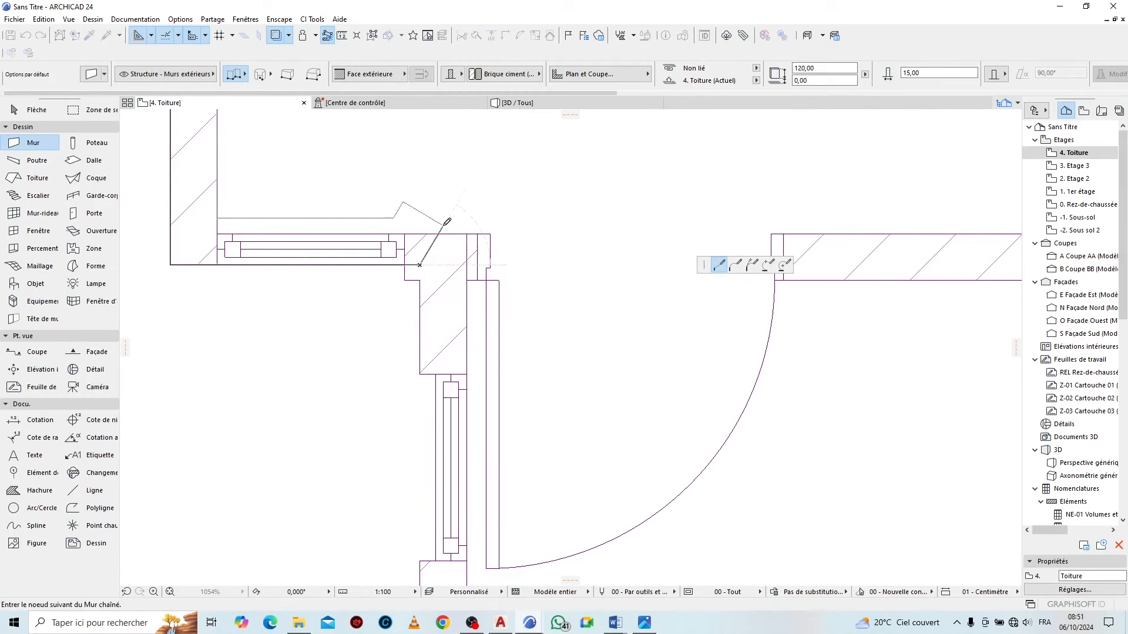
{"action": "scroll", "coordinate": [438, 262], "scroll_direction": "down", "scroll_amount": 3}
{"action": "scroll", "coordinate": [437, 264], "scroll_direction": "up", "scroll_amount": 3}
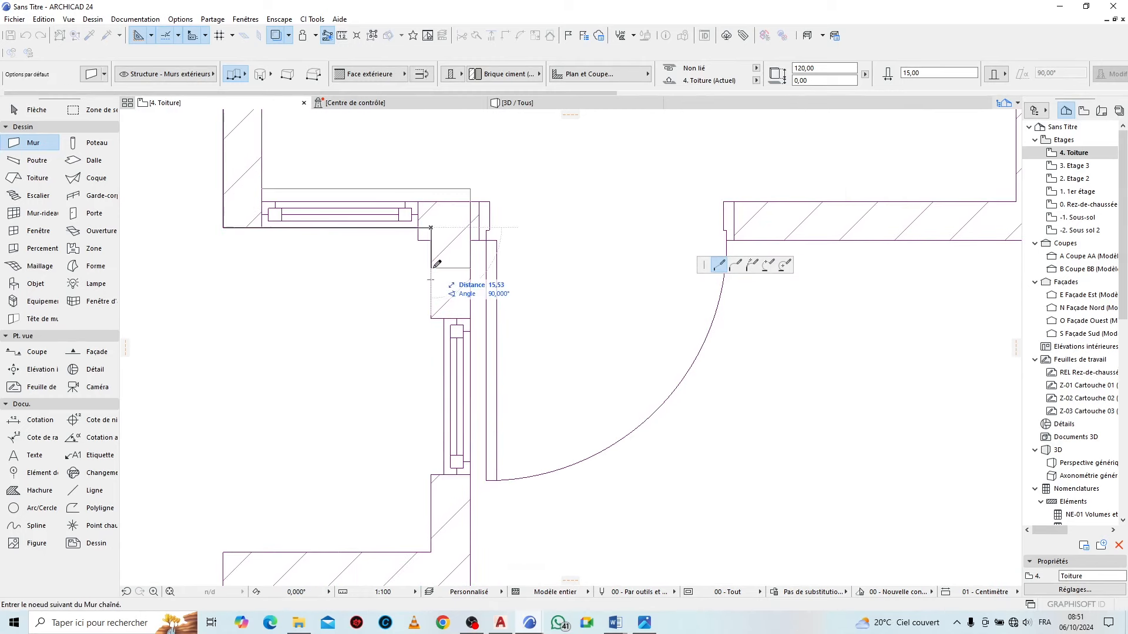
{"action": "key", "text": "BackSpace"}
{"action": "key", "text": "BackSpace"}
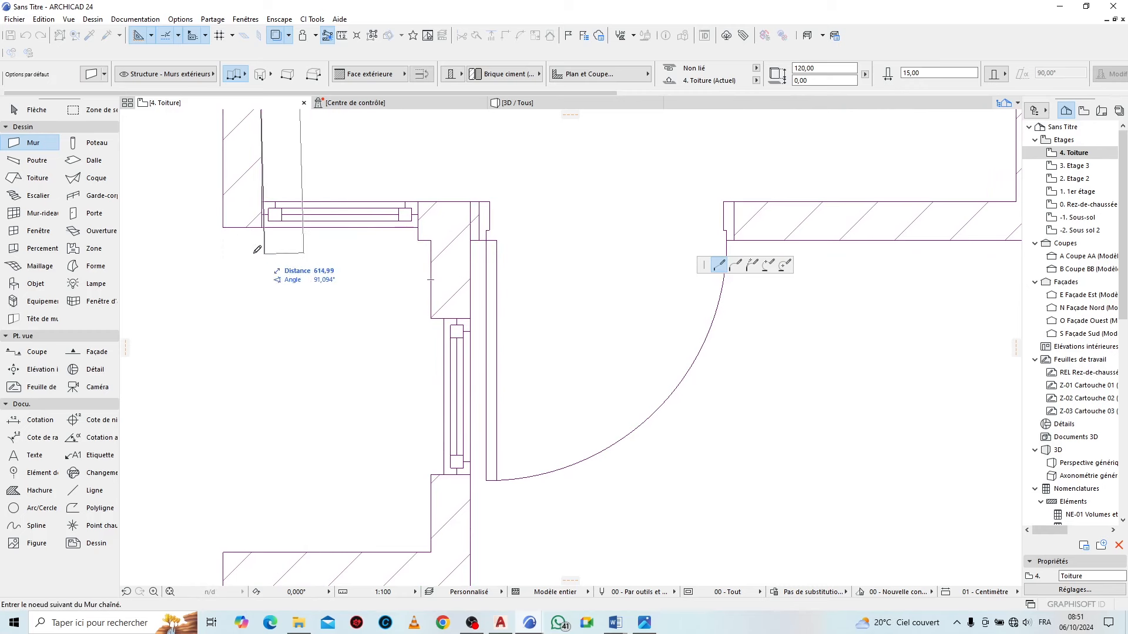
Continue the parapet chain around the recess beside the stairwell, with a 120 long inner side, to the façade's outer corner
{"action": "left_click", "coordinate": [433, 238]}
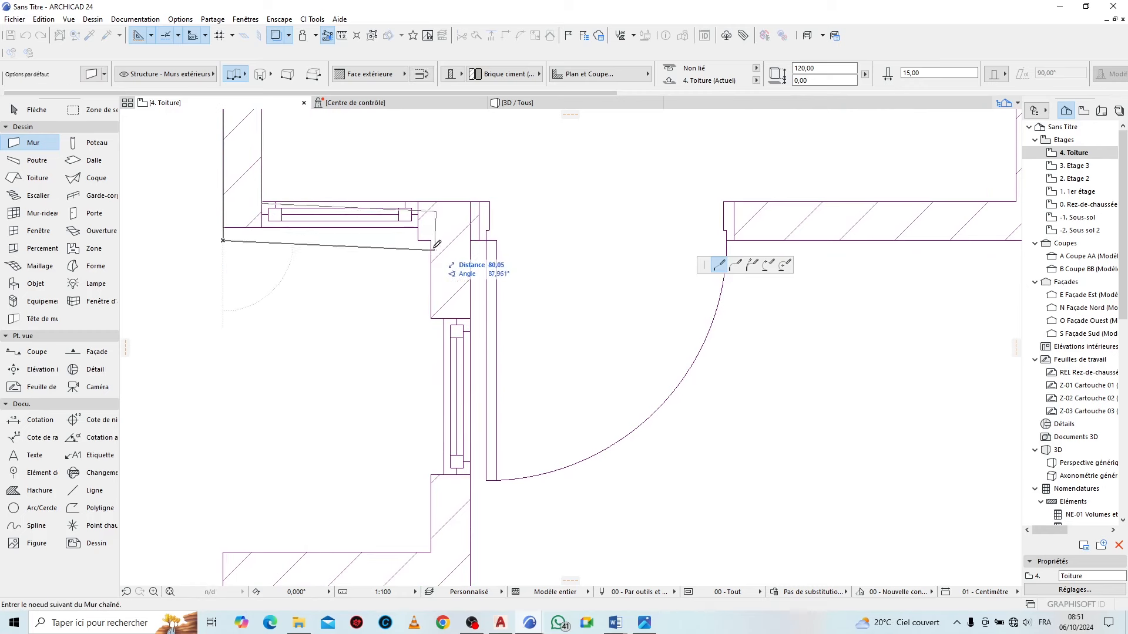
{"action": "left_click", "coordinate": [431, 239]}
{"action": "scroll", "coordinate": [434, 238], "scroll_direction": "down", "scroll_amount": 5}
{"action": "scroll", "coordinate": [458, 294], "scroll_direction": "up", "scroll_amount": 4}
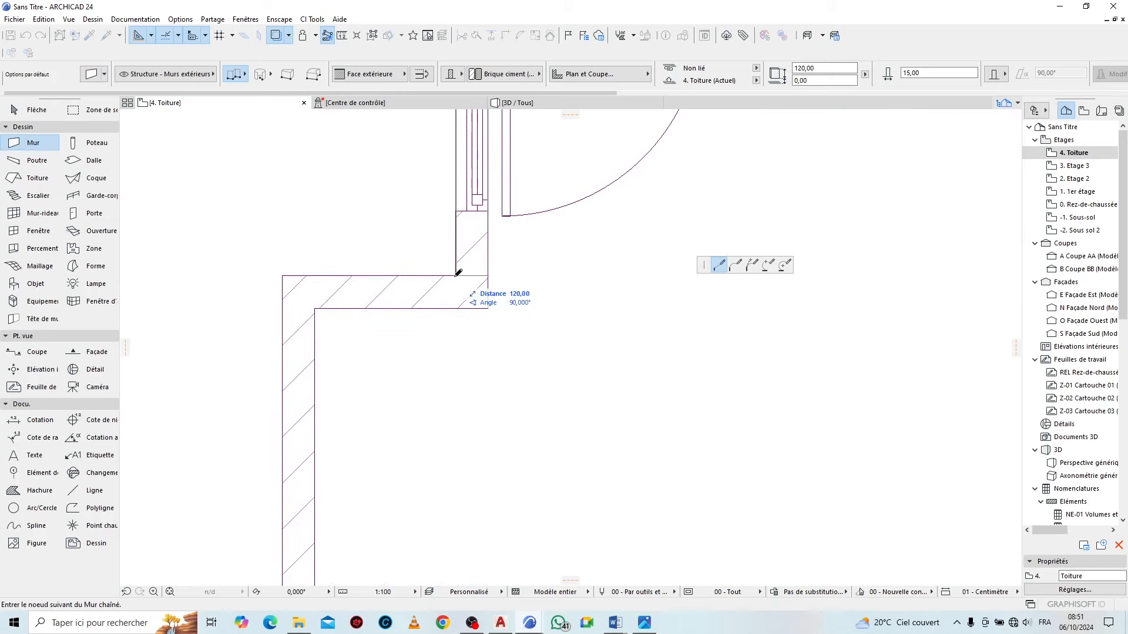
{"action": "left_click", "coordinate": [456, 274]}
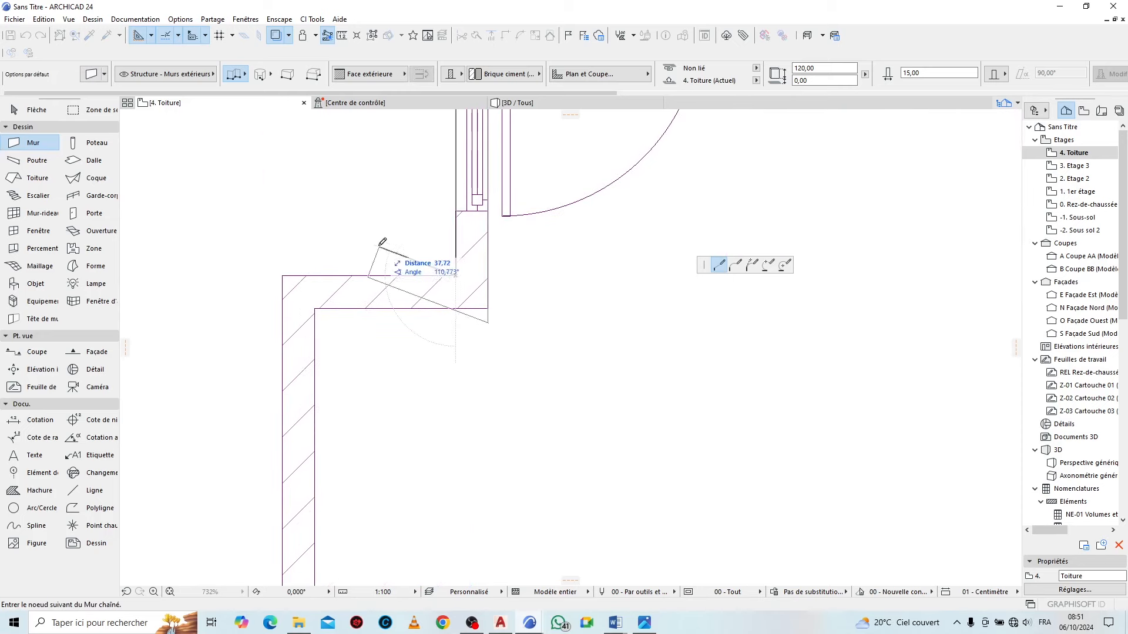
{"action": "left_click", "coordinate": [283, 275]}
Continue the parapet with a 345 long side wall, following the balcony façade and its projecting small-balcony bay to that bay's outer corner
{"action": "scroll", "coordinate": [357, 180], "scroll_direction": "down", "scroll_amount": 8}
{"action": "scroll", "coordinate": [329, 361], "scroll_direction": "up", "scroll_amount": 4}
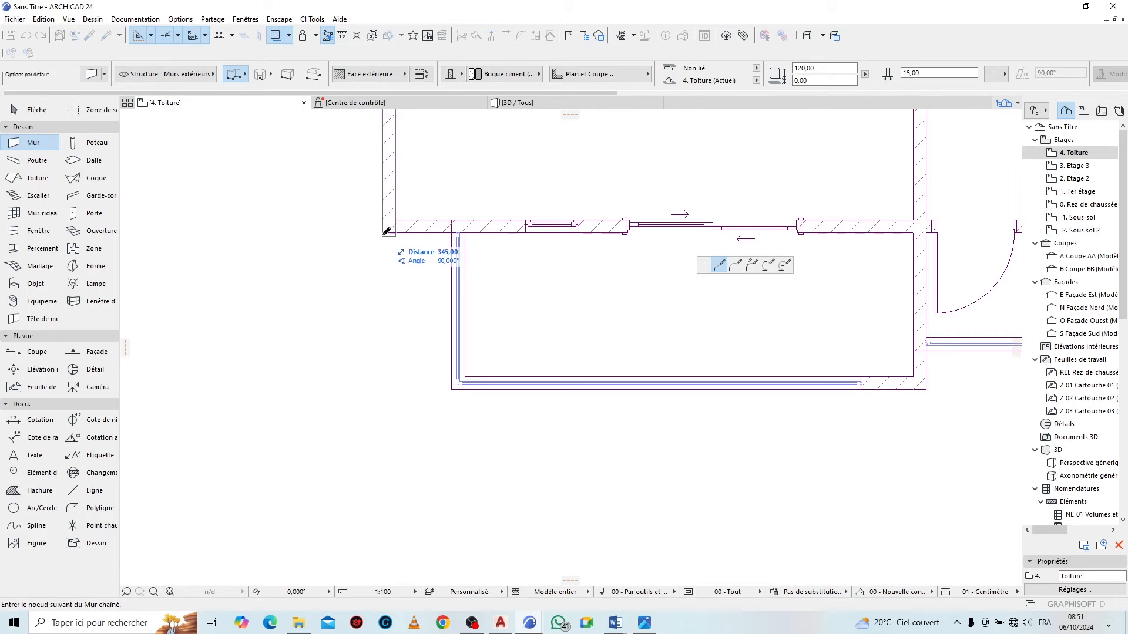
{"action": "left_click", "coordinate": [386, 231]}
{"action": "scroll", "coordinate": [329, 276], "scroll_direction": "down", "scroll_amount": 4}
{"action": "scroll", "coordinate": [242, 317], "scroll_direction": "up", "scroll_amount": 4}
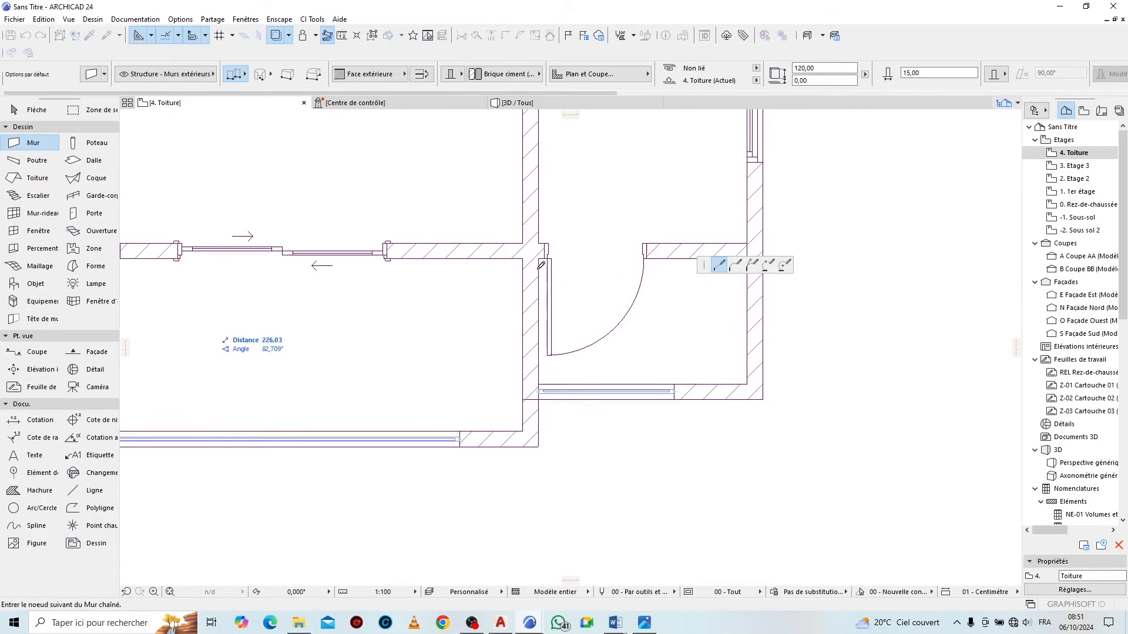
{"action": "left_click", "coordinate": [524, 259]}
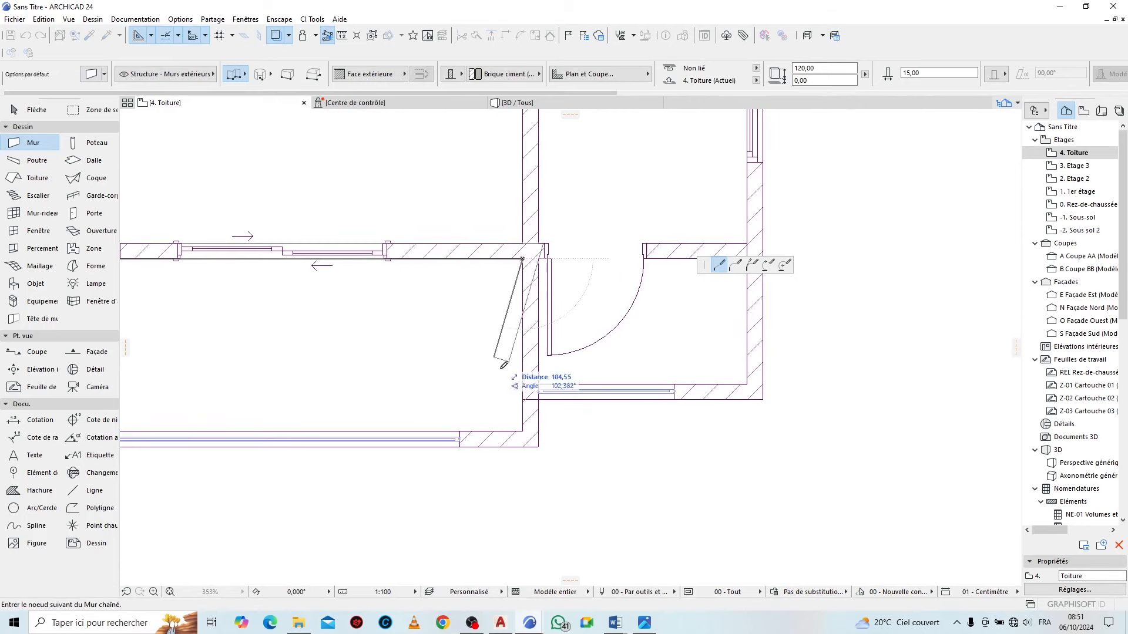
{"action": "left_click", "coordinate": [522, 399]}
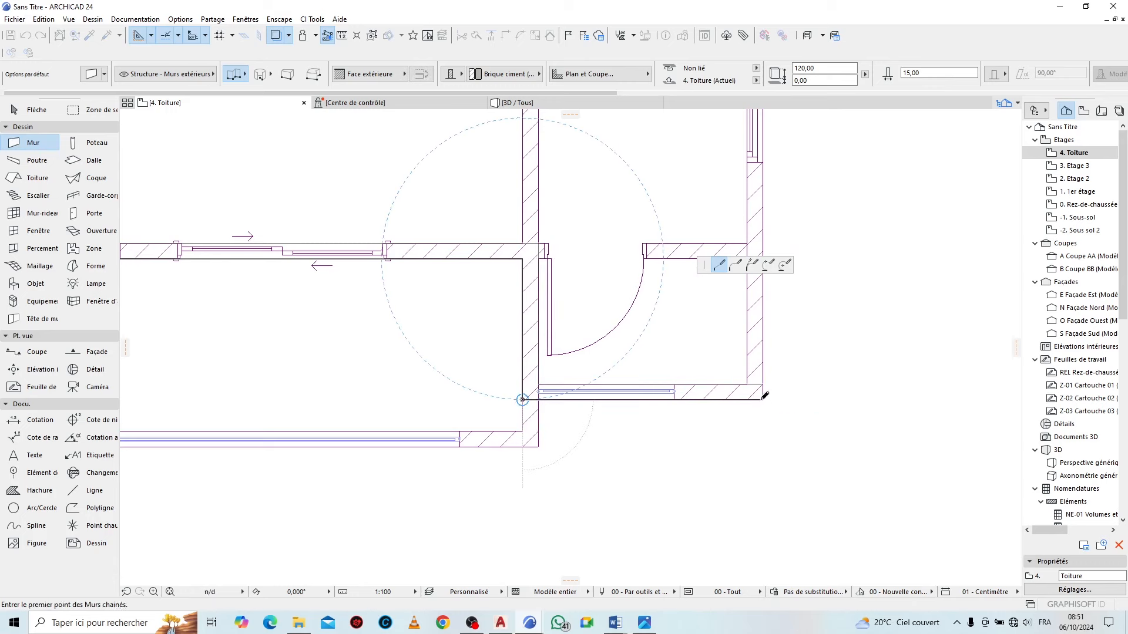
{"action": "left_click", "coordinate": [765, 395]}
Run the parapet to the far building corner, back 520 to the stairwell, and end the chain at the stairwell's outer corner
{"action": "scroll", "coordinate": [559, 214], "scroll_direction": "down", "scroll_amount": 5}
{"action": "scroll", "coordinate": [527, 255], "scroll_direction": "up", "scroll_amount": 5}
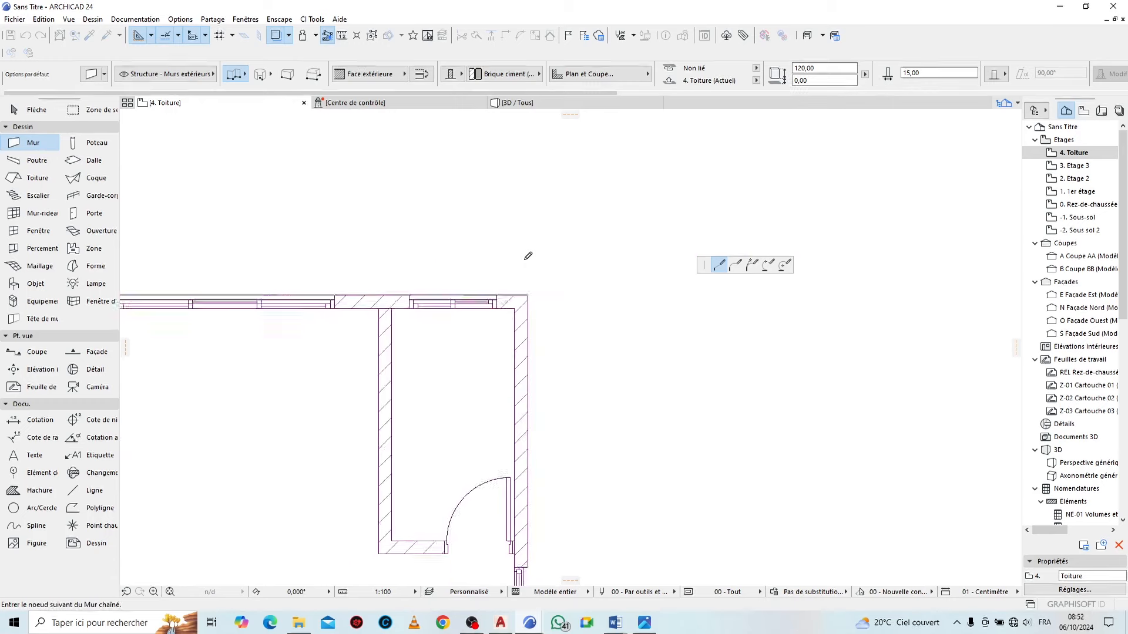
{"action": "left_click", "coordinate": [534, 304]}
{"action": "scroll", "coordinate": [650, 239], "scroll_direction": "down", "scroll_amount": 5}
{"action": "scroll", "coordinate": [339, 273], "scroll_direction": "up", "scroll_amount": 5}
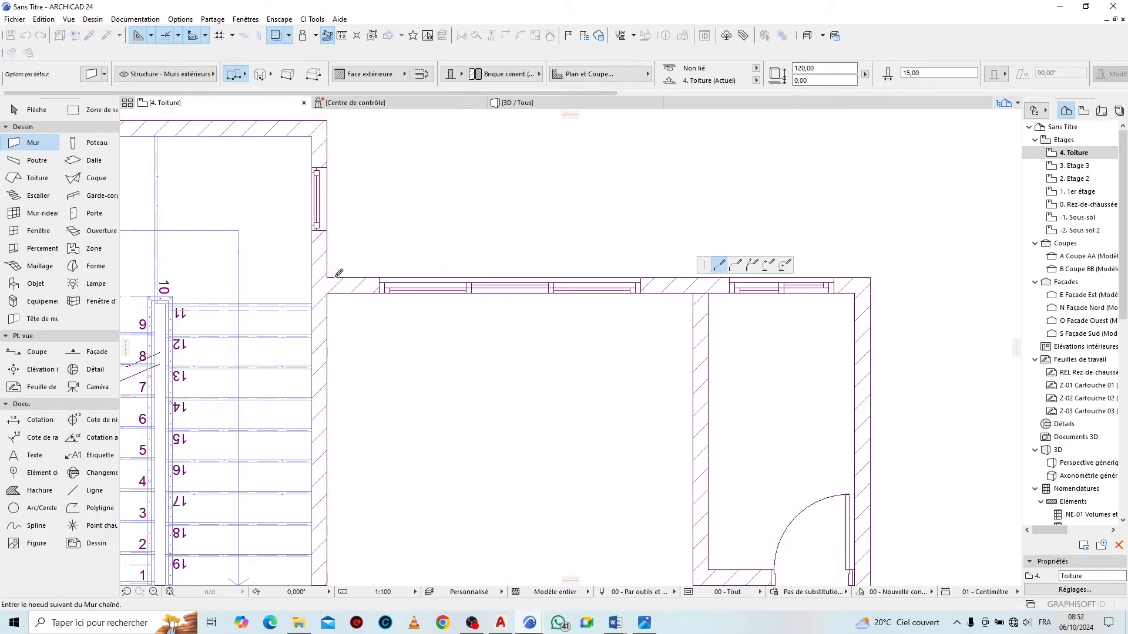
{"action": "left_click", "coordinate": [327, 276]}
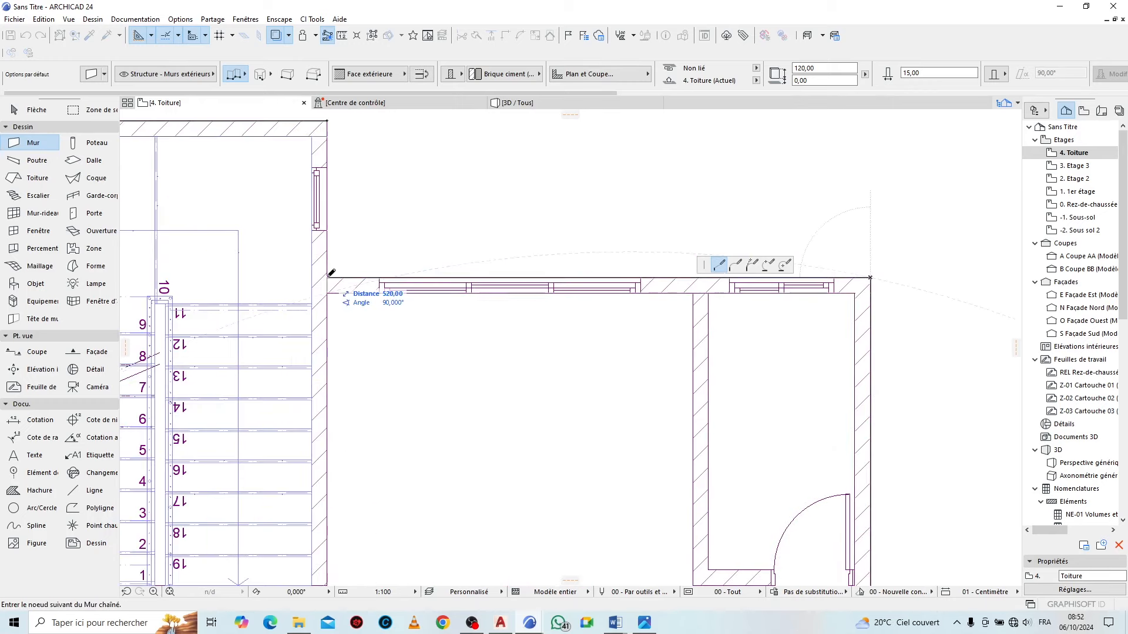
{"action": "double_click", "coordinate": [329, 117]}
Show the building in 3D and orbit around it to examine the new roof parapet above the balconies
{"action": "left_click", "coordinate": [548, 106]}
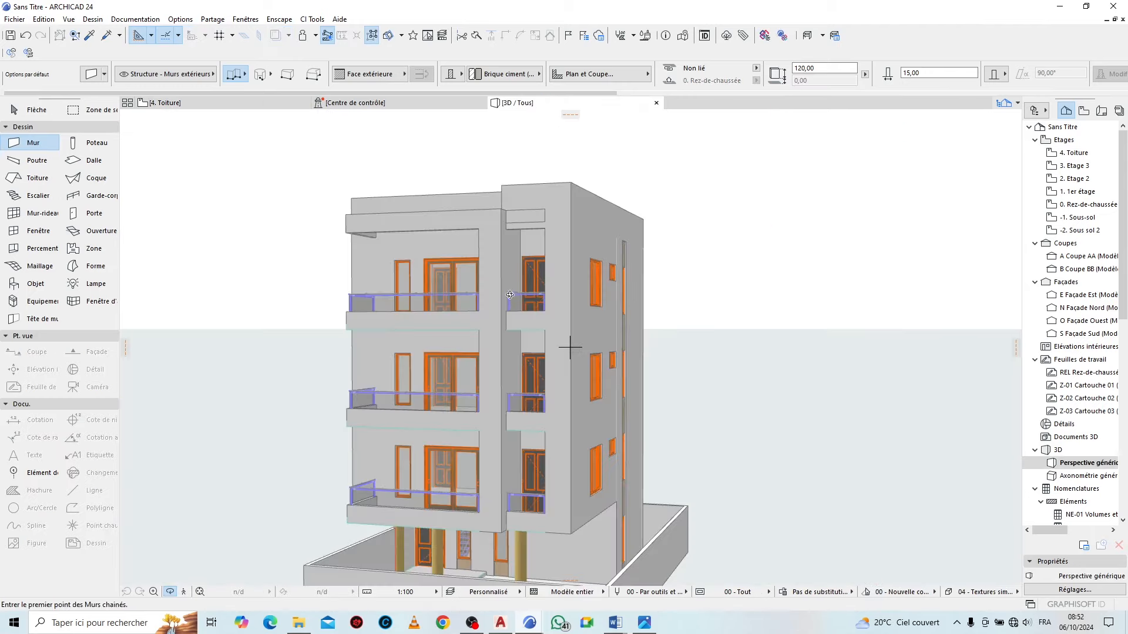
{"action": "scroll", "coordinate": [523, 264], "scroll_direction": "down", "scroll_amount": 3}
{"action": "left_click_drag", "start_coordinate": [305, 485], "coordinate": [464, 445]}
{"action": "middle_click_drag", "start_coordinate": [464, 445], "coordinate": [676, 488], "text": "shift"}
{"action": "scroll", "coordinate": [514, 277], "scroll_direction": "up", "scroll_amount": 5}
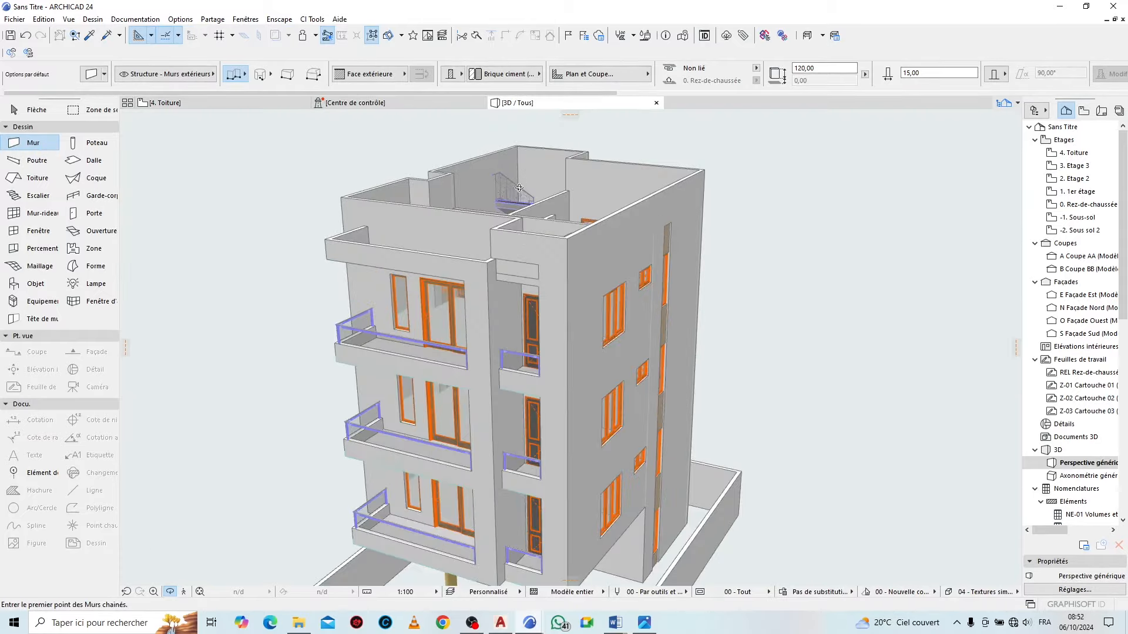
{"action": "middle_click_drag", "start_coordinate": [455, 346], "coordinate": [678, 288], "text": "shift"}
{"action": "scroll", "coordinate": [646, 290], "scroll_direction": "up", "scroll_amount": 3}
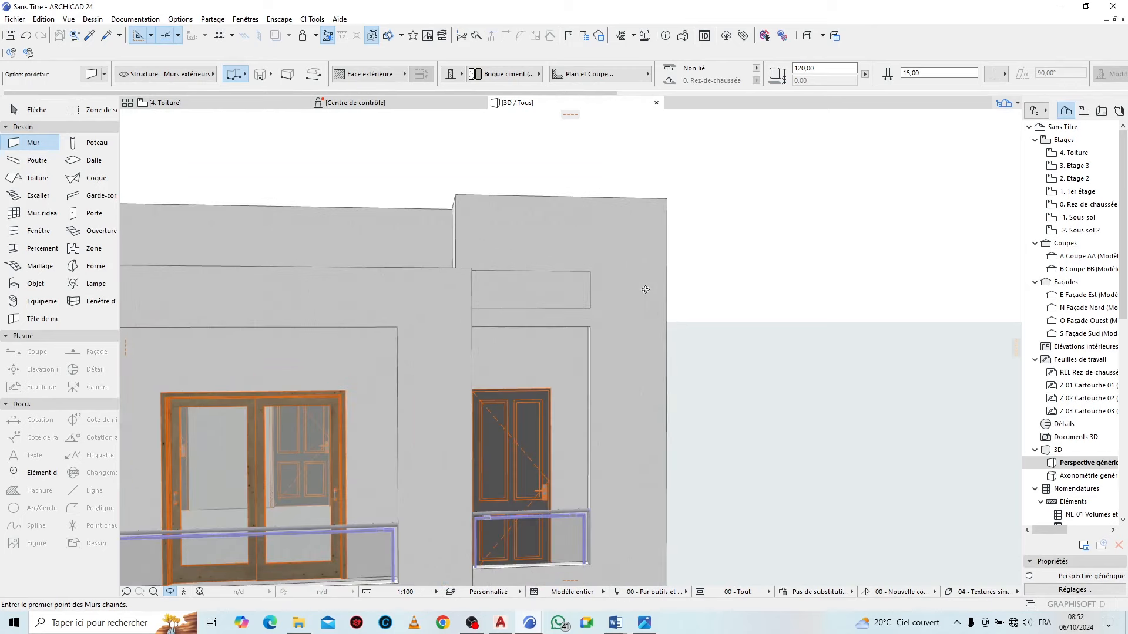
Lower the top of the Etage 3 wall above the small balcony to the base of the roof parapet
{"action": "key", "text": "Escape"}
{"action": "key", "text": "Escape"}
{"action": "scroll", "coordinate": [570, 323], "scroll_direction": "up", "scroll_amount": 1}
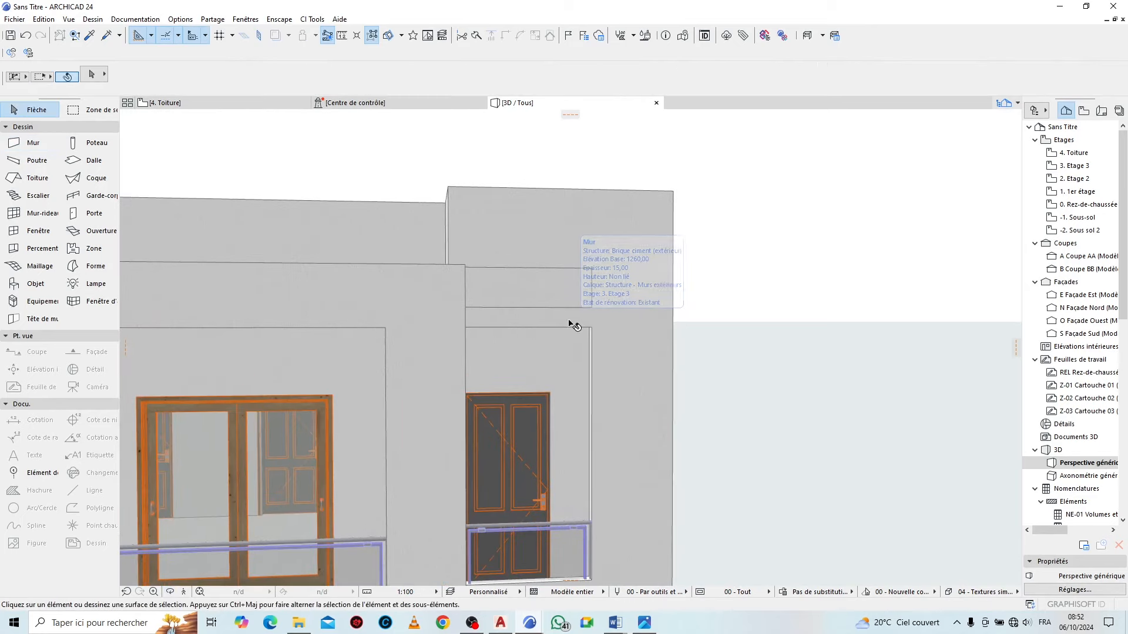
{"action": "left_click", "coordinate": [589, 298]}
{"action": "left_click", "coordinate": [591, 268]}
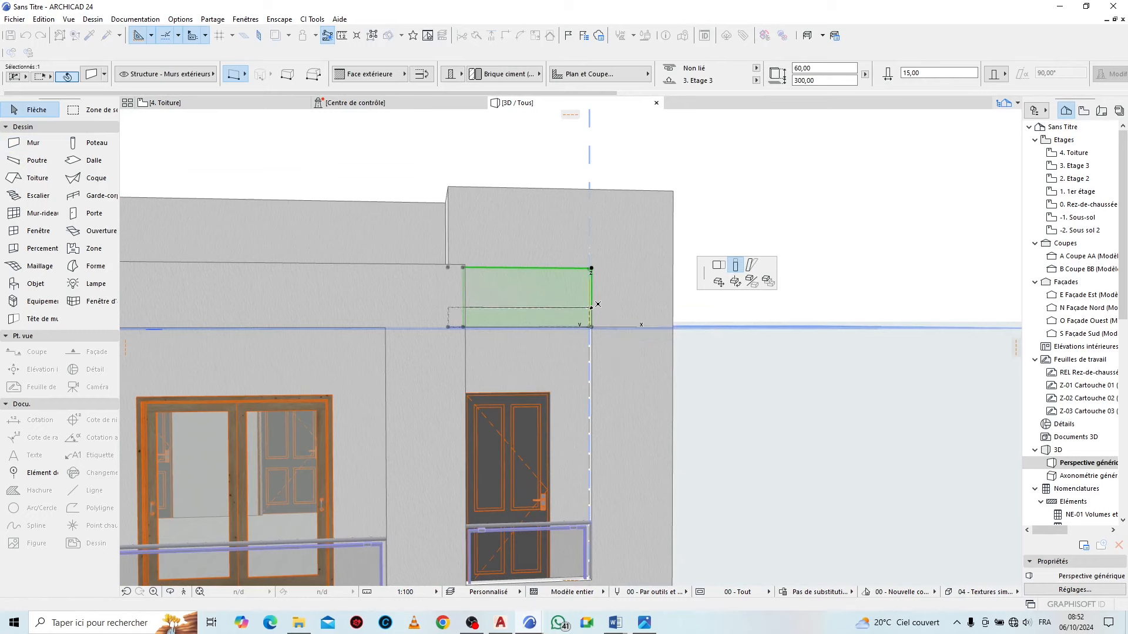
{"action": "left_click", "coordinate": [639, 327]}
{"action": "key", "text": "Escape"}
Examine the balcony façade and orbit above the roof to inspect the parapet walls
{"action": "scroll", "coordinate": [636, 206], "scroll_direction": "down", "scroll_amount": 5}
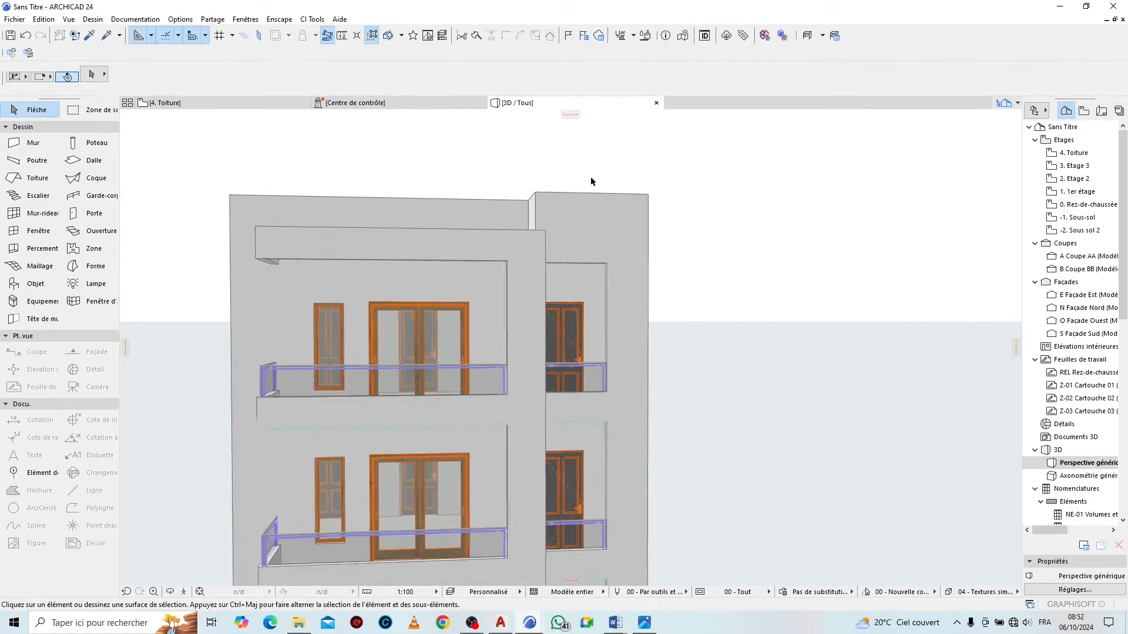
{"action": "scroll", "coordinate": [589, 173], "scroll_direction": "down", "scroll_amount": 2}
{"action": "scroll", "coordinate": [517, 214], "scroll_direction": "up", "scroll_amount": 2}
{"action": "scroll", "coordinate": [489, 317], "scroll_direction": "down", "scroll_amount": 4}
{"action": "scroll", "coordinate": [533, 217], "scroll_direction": "up", "scroll_amount": 5}
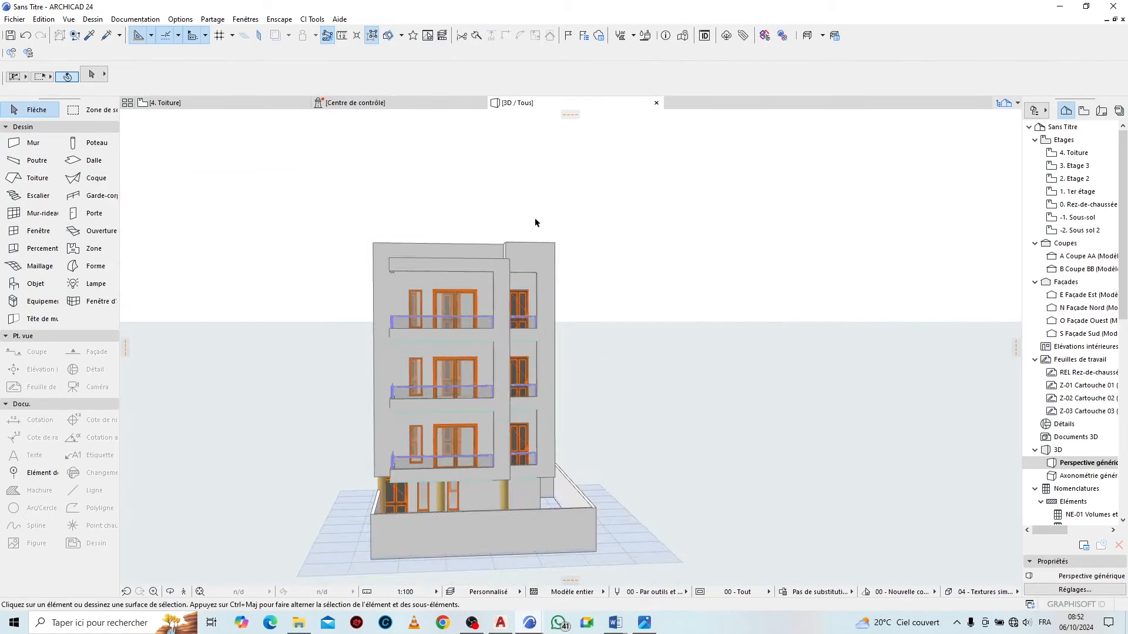
{"action": "scroll", "coordinate": [576, 375], "scroll_direction": "up", "scroll_amount": 4}
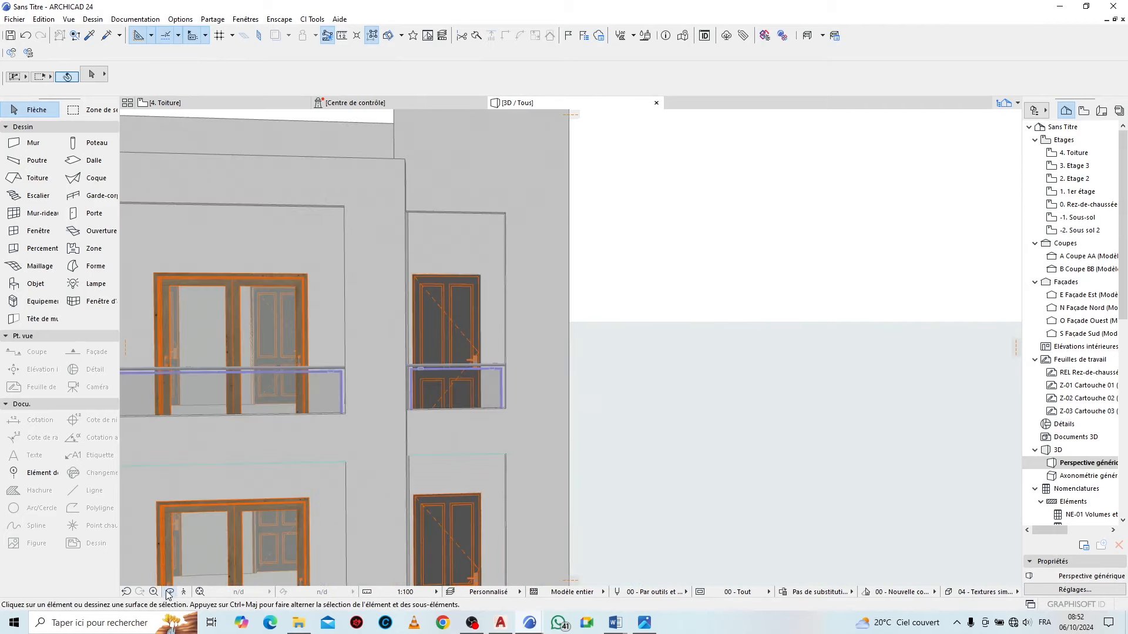
{"action": "scroll", "coordinate": [739, 429], "scroll_direction": "down", "scroll_amount": 4}
{"action": "left_click_drag", "start_coordinate": [597, 294], "coordinate": [710, 396]}
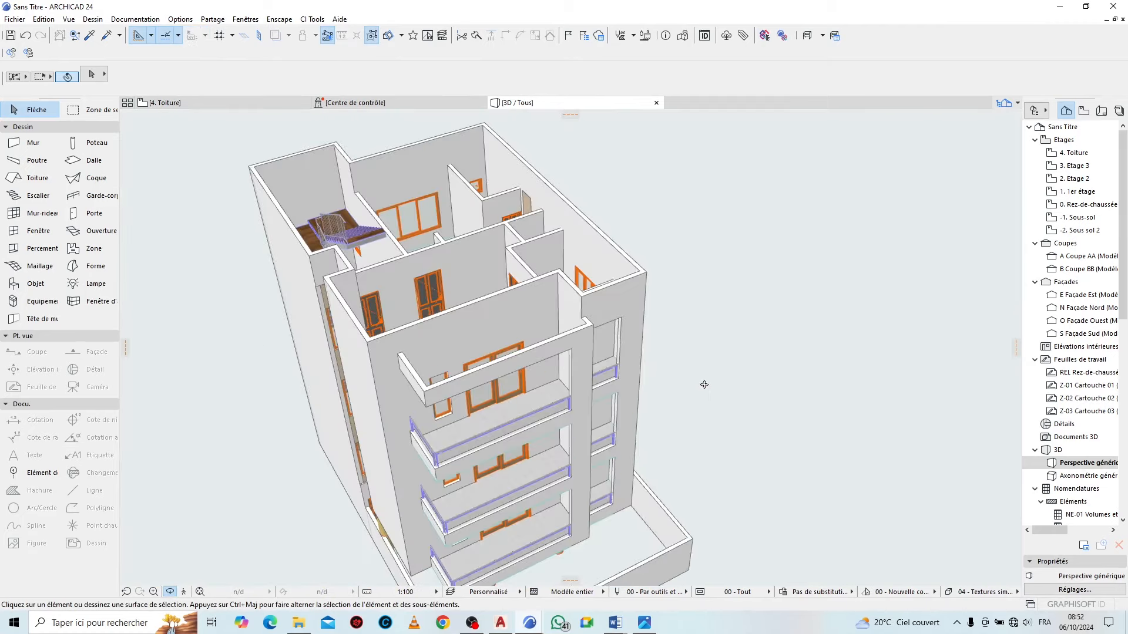
{"action": "scroll", "coordinate": [522, 229], "scroll_direction": "down", "scroll_amount": 2}
{"action": "scroll", "coordinate": [396, 150], "scroll_direction": "up", "scroll_amount": 3}
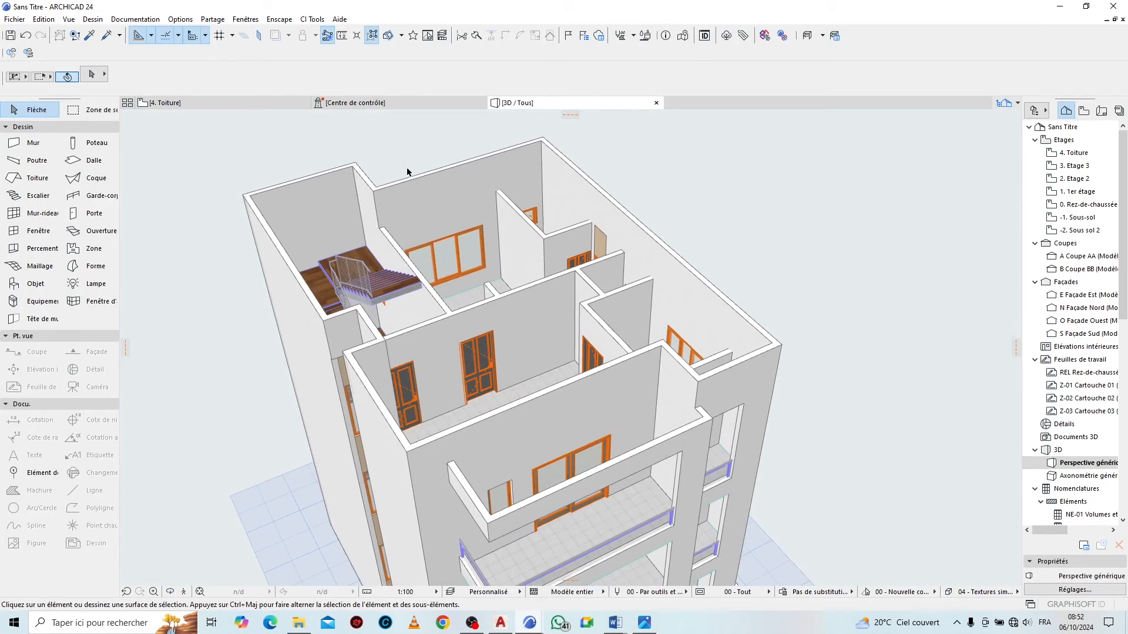
Copy the whole group of parapet walls vertically by 120 so the copies sit on top of the originals
{"action": "left_click", "coordinate": [404, 186]}
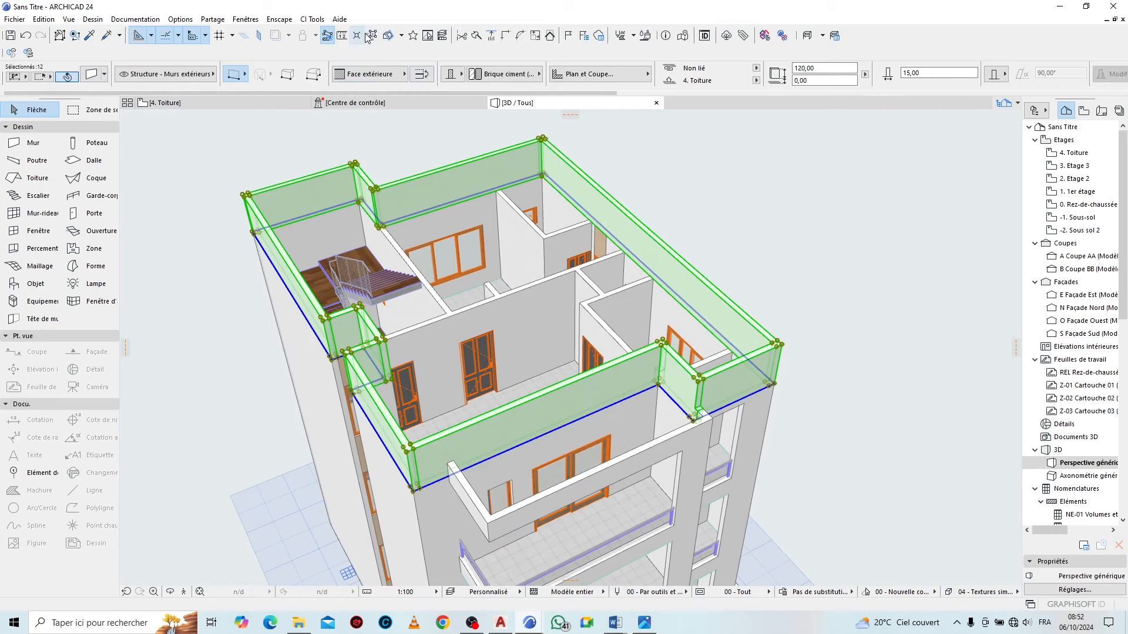
{"action": "scroll", "coordinate": [815, 403], "scroll_direction": "up", "scroll_amount": 3}
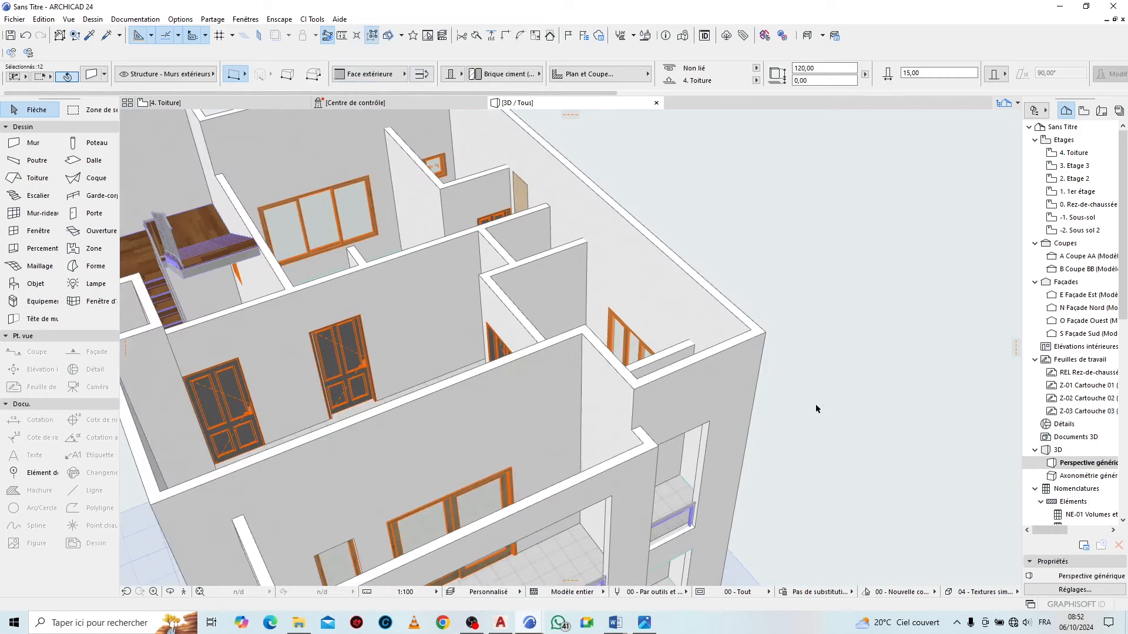
{"action": "key", "text": "ctrl+d"}
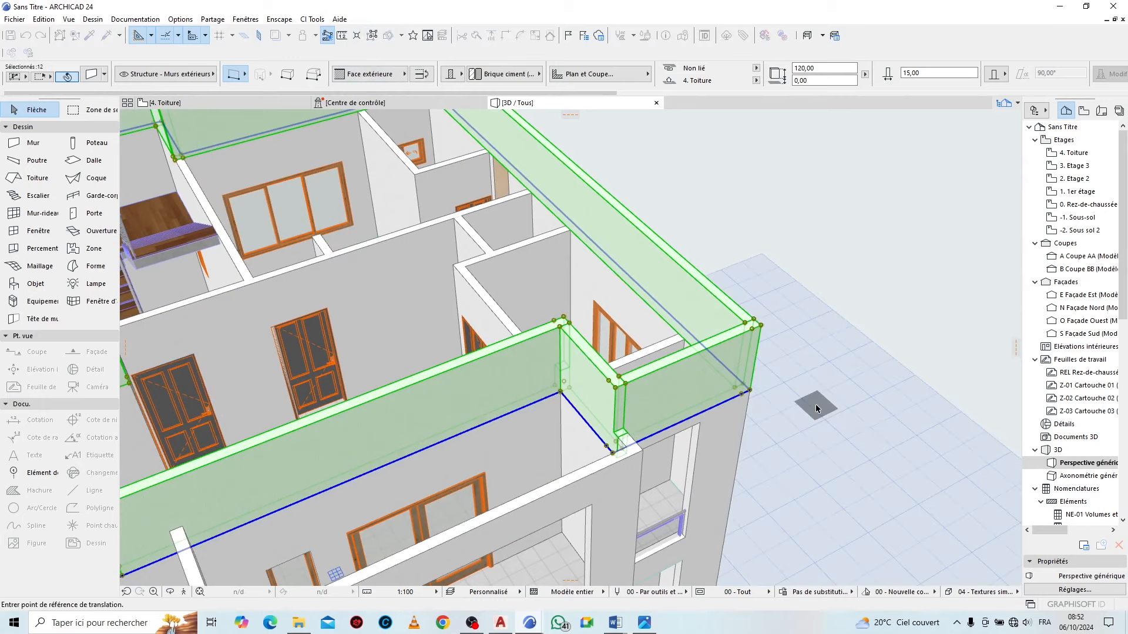
{"action": "key", "text": "ctrl"}
{"action": "scroll", "coordinate": [792, 433], "scroll_direction": "up", "scroll_amount": 4}
{"action": "left_click", "coordinate": [696, 332]}
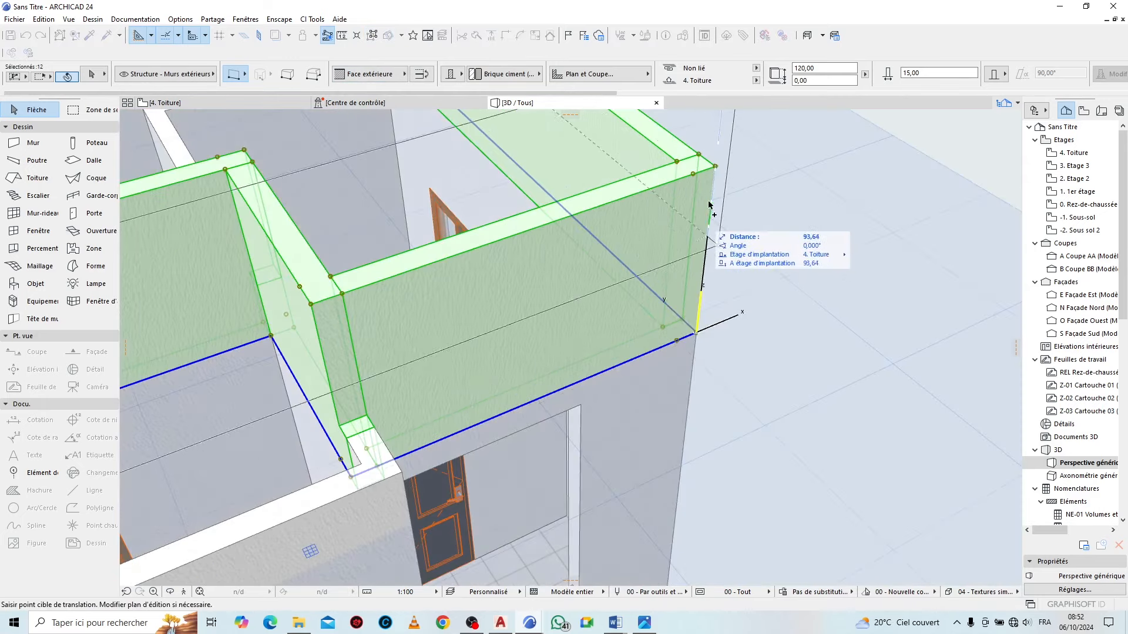
{"action": "left_click", "coordinate": [715, 169]}
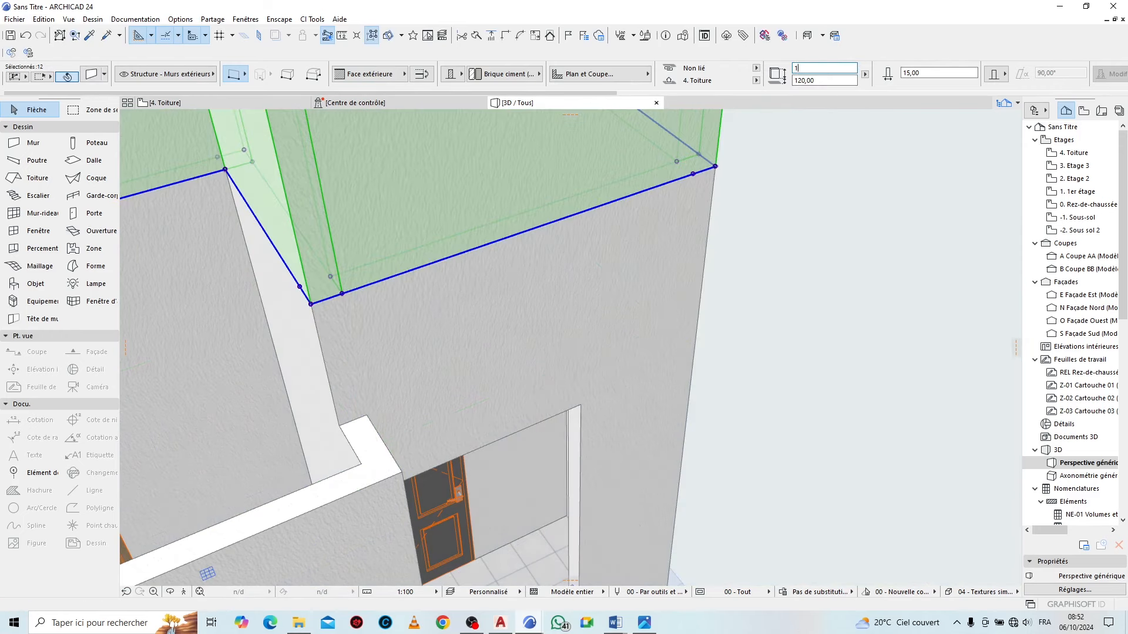
Set the copied walls to a height of 10 and a thickness of 25 as the parapet coping
{"action": "key", "text": "Return"}
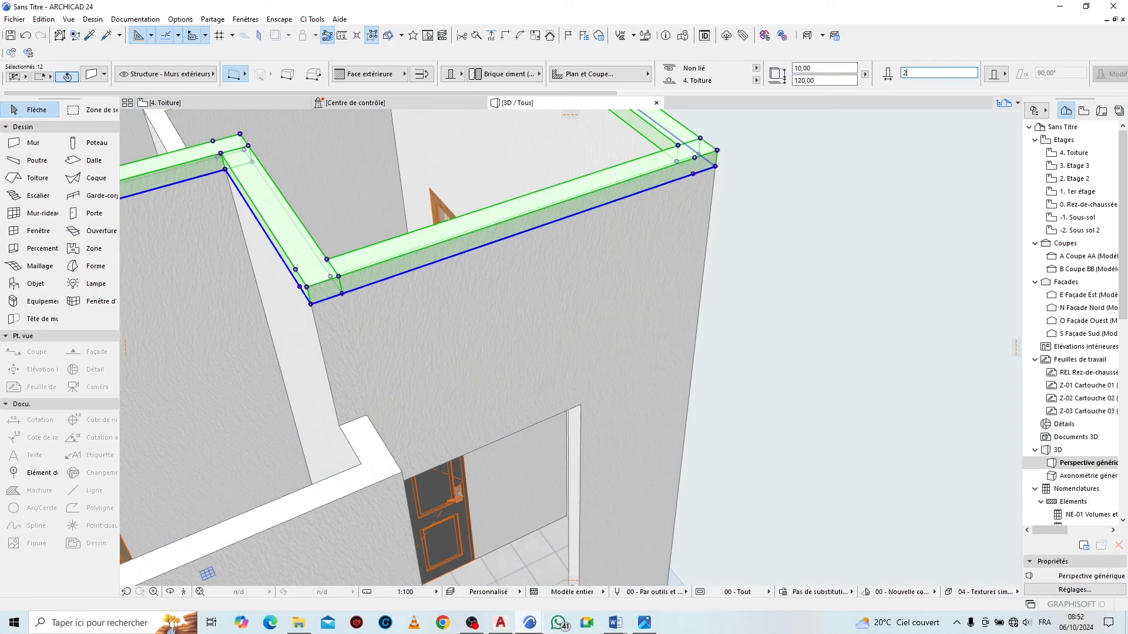
{"action": "type", "text": "25"}
{"action": "key", "text": "Return"}
Flip the coping walls about their reference line and inspect their overhang at the roof corners
{"action": "scroll", "coordinate": [865, 248], "scroll_direction": "down", "scroll_amount": 5}
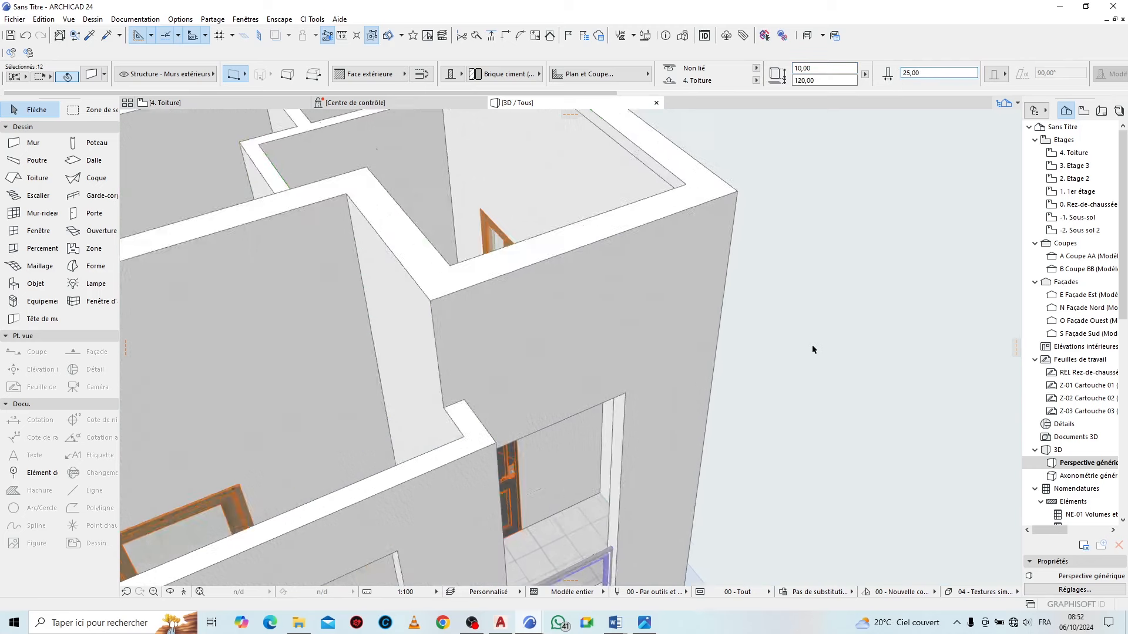
{"action": "scroll", "coordinate": [676, 214], "scroll_direction": "up", "scroll_amount": 5}
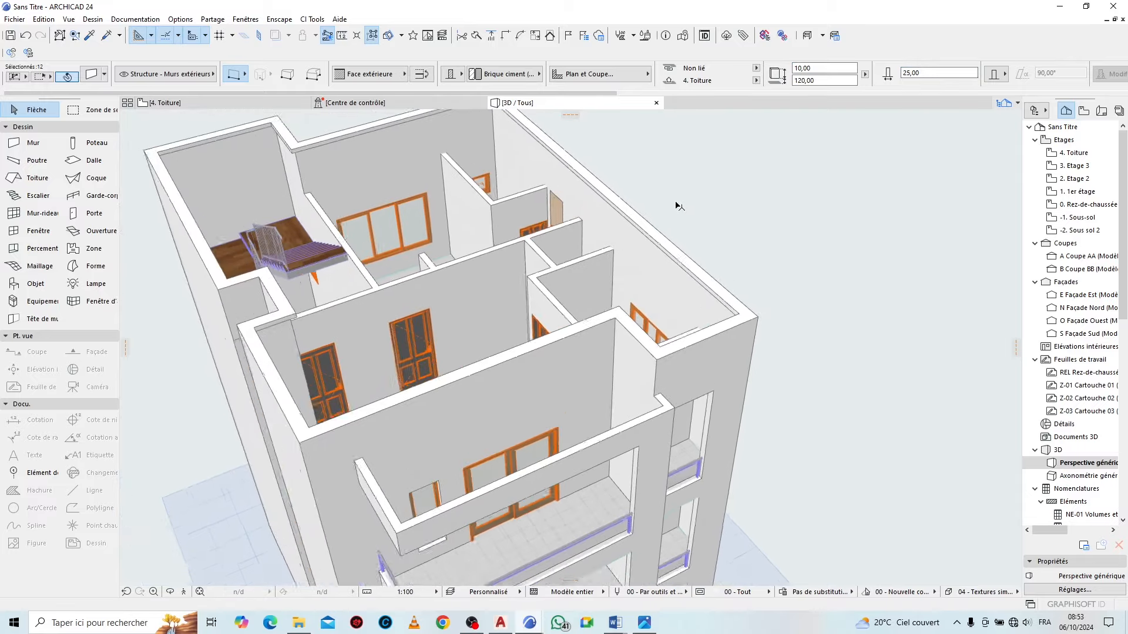
{"action": "scroll", "coordinate": [786, 304], "scroll_direction": "down", "scroll_amount": 5}
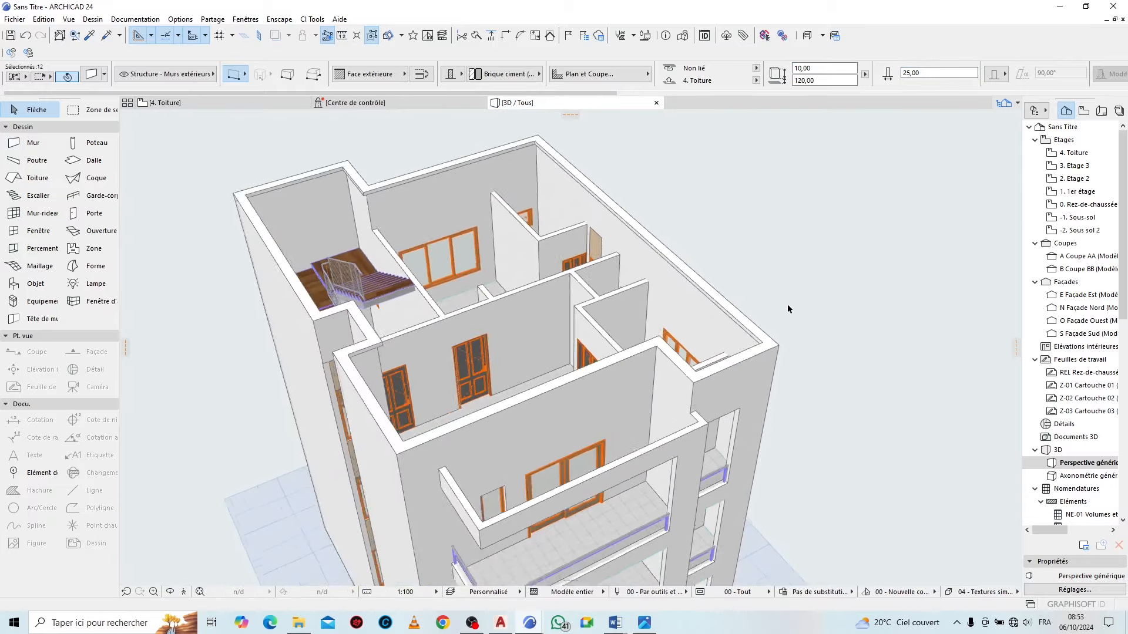
{"action": "scroll", "coordinate": [470, 194], "scroll_direction": "up", "scroll_amount": 5}
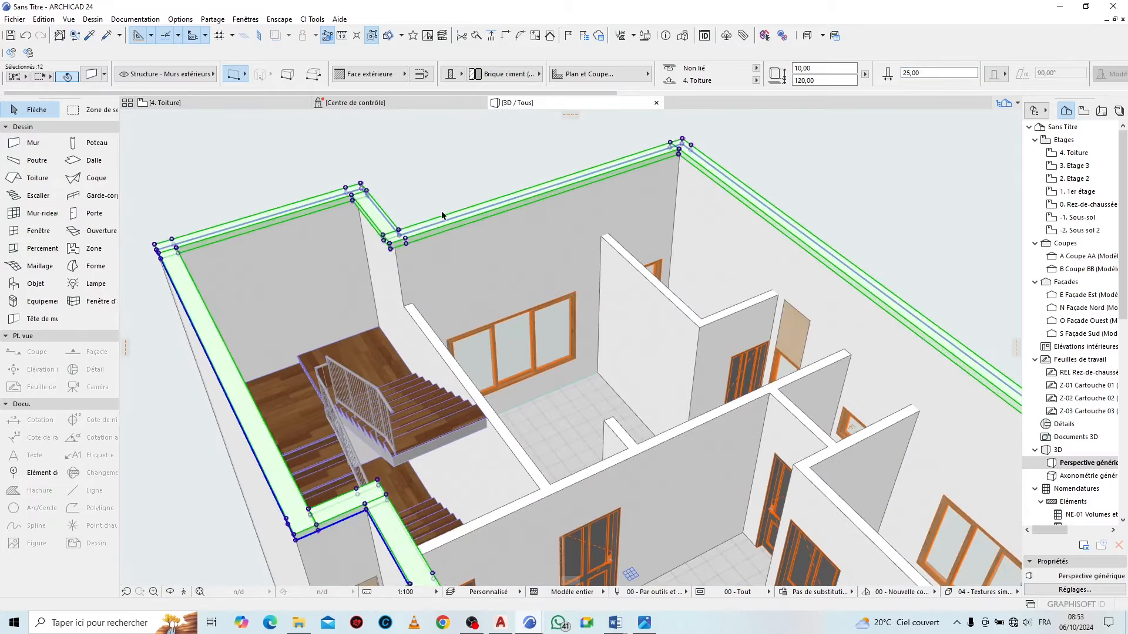
{"action": "scroll", "coordinate": [356, 473], "scroll_direction": "up", "scroll_amount": 5}
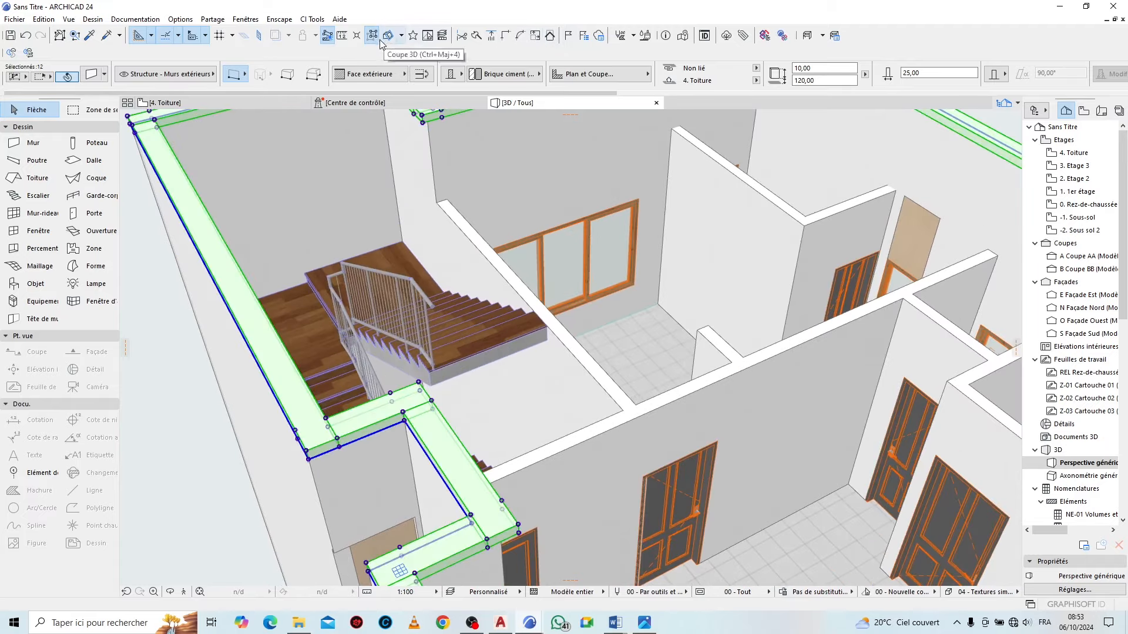
{"action": "scroll", "coordinate": [285, 403], "scroll_direction": "up", "scroll_amount": 1}
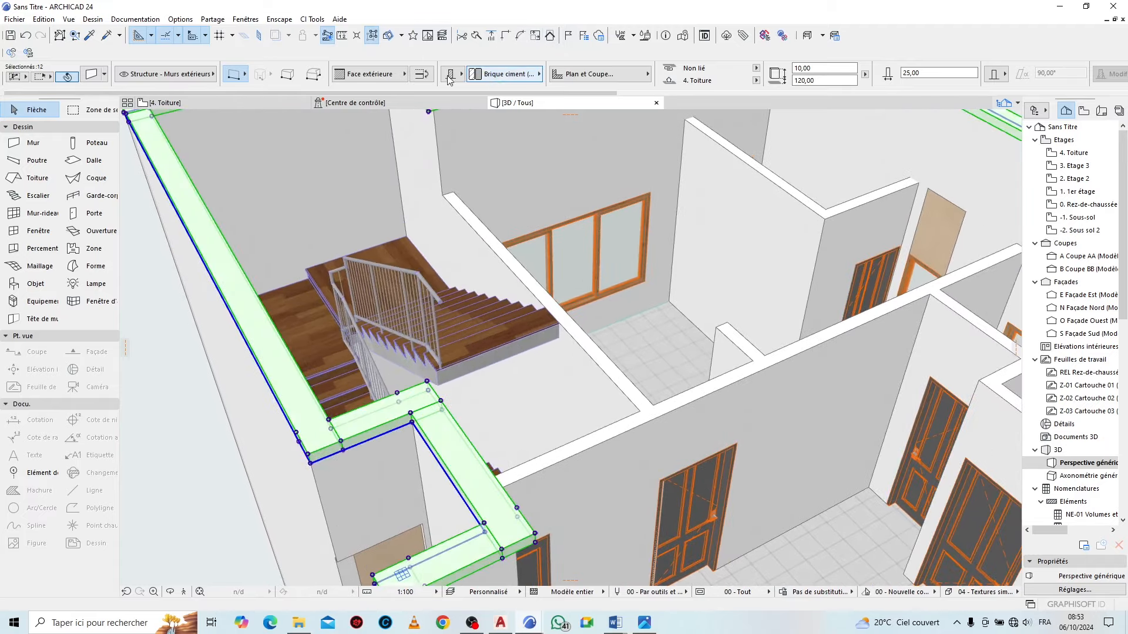
{"action": "left_click", "coordinate": [429, 79]}
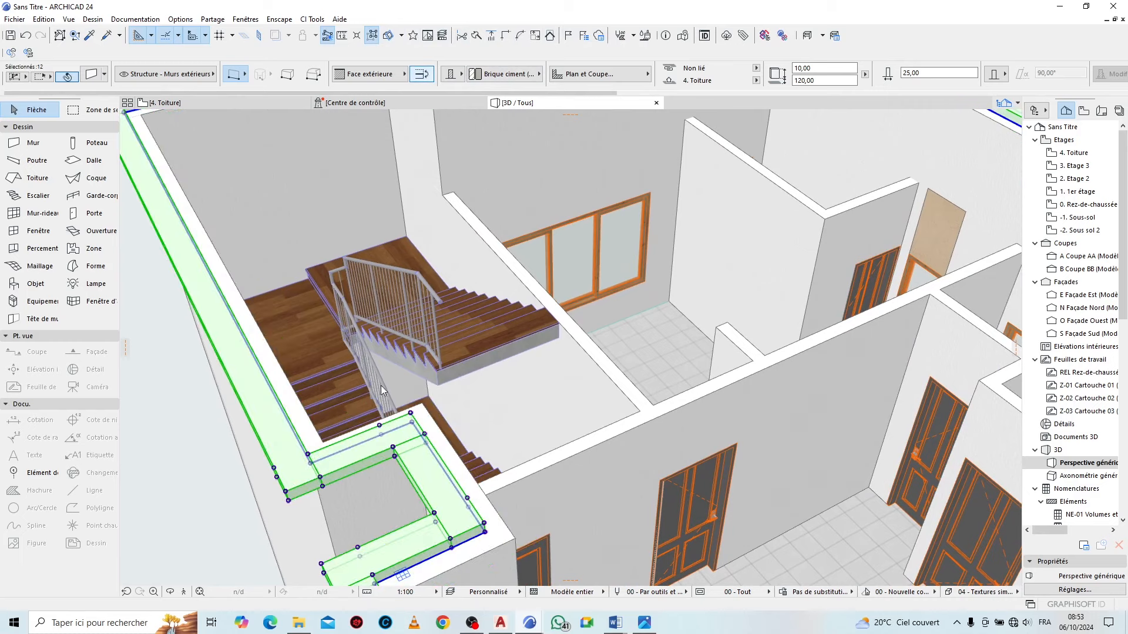
{"action": "scroll", "coordinate": [382, 391], "scroll_direction": "down", "scroll_amount": 5}
{"action": "scroll", "coordinate": [702, 367], "scroll_direction": "up", "scroll_amount": 5}
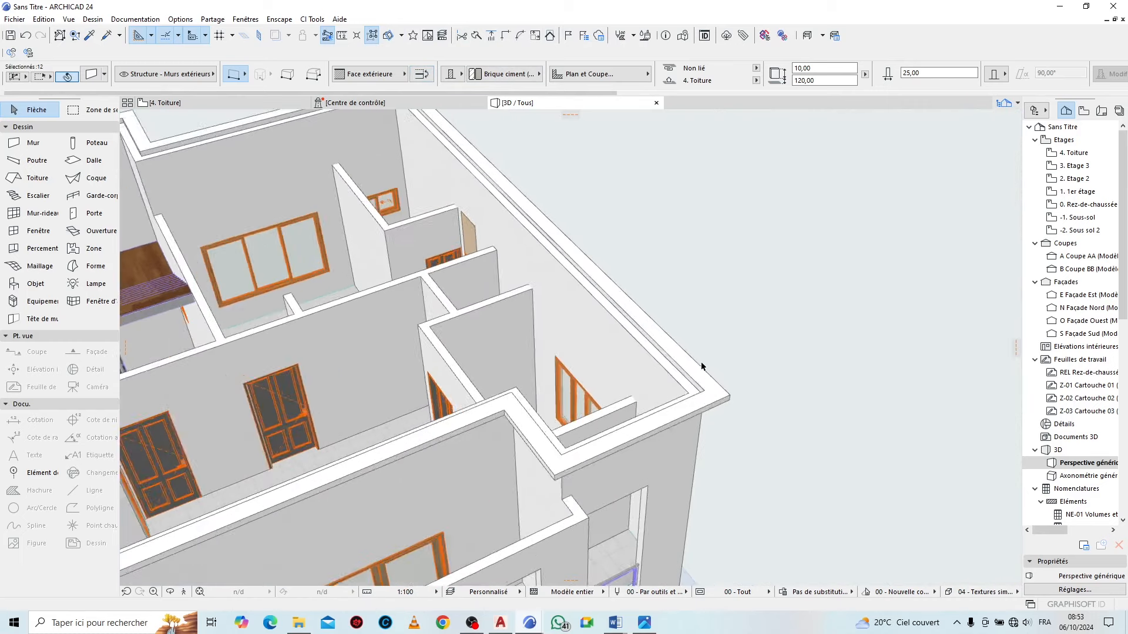
{"action": "scroll", "coordinate": [702, 367], "scroll_direction": "up", "scroll_amount": 3}
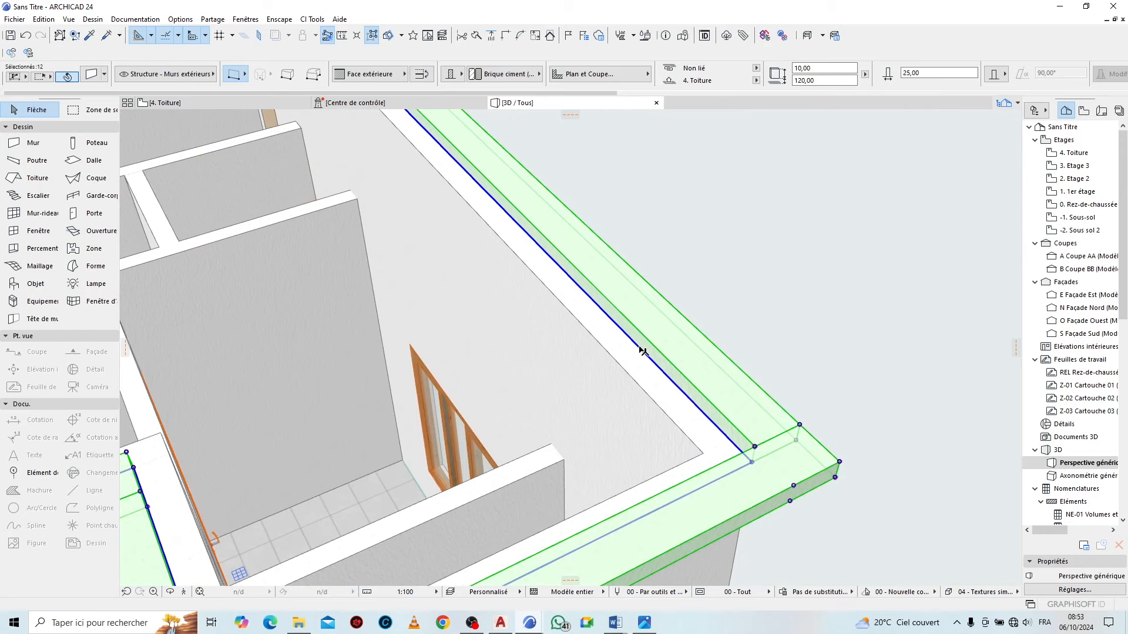
Offset the roof coping walls inward so their reference line aligns with the inner face of the parapet
{"action": "left_click", "coordinate": [642, 351]}
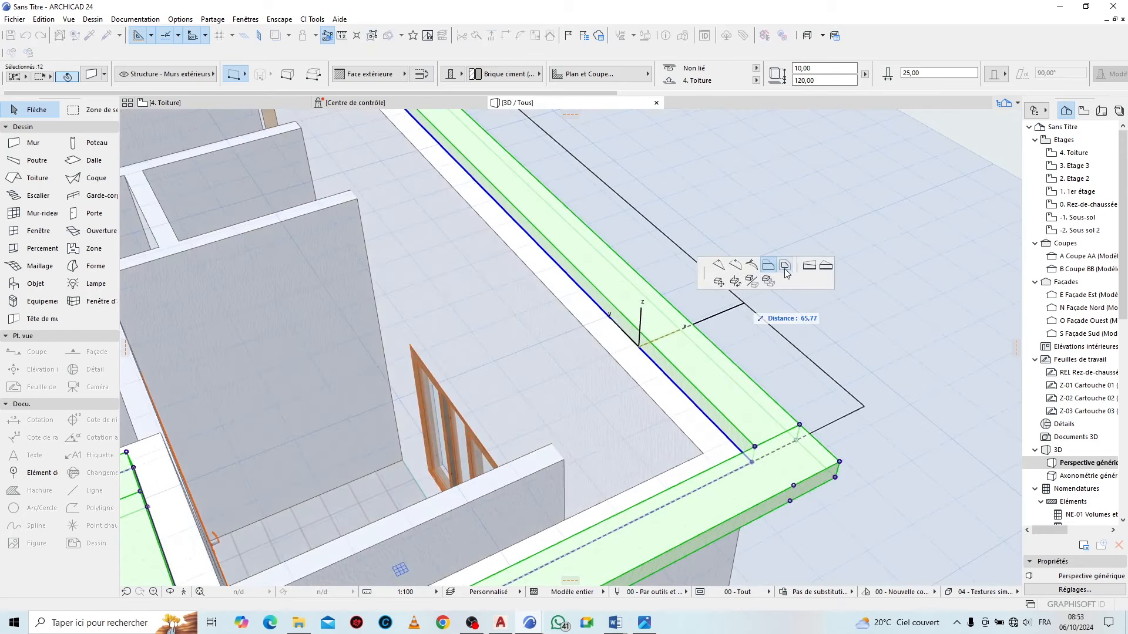
{"action": "left_click", "coordinate": [618, 353]}
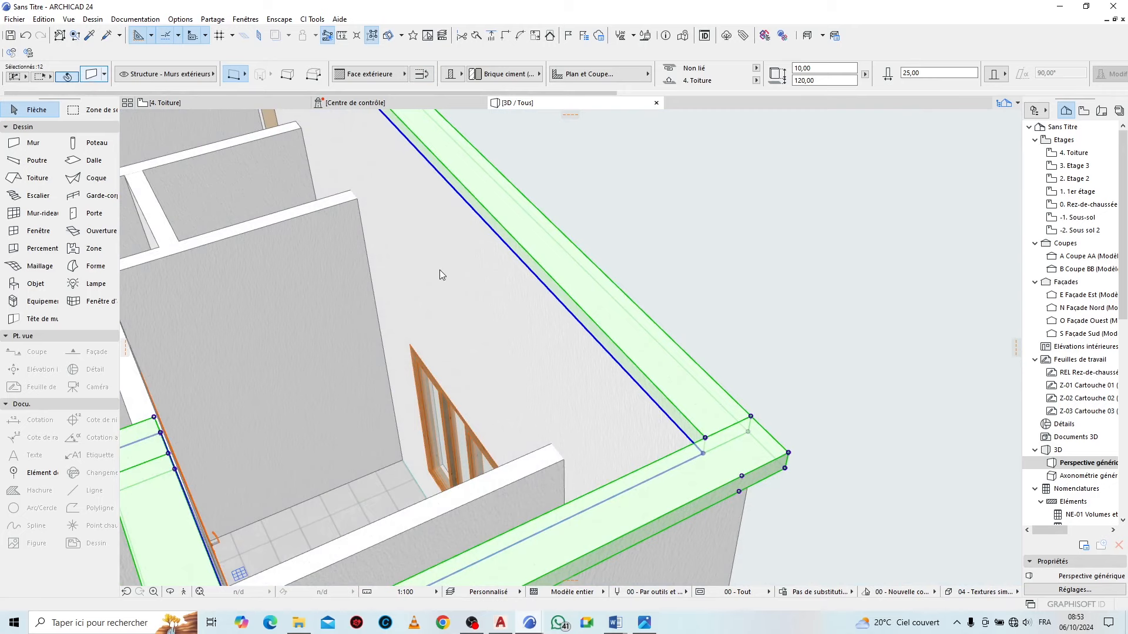
Override all surfaces of the coping walls with Peinture - Gris foncé and clear the selection
{"action": "key", "text": "ctrl+t"}
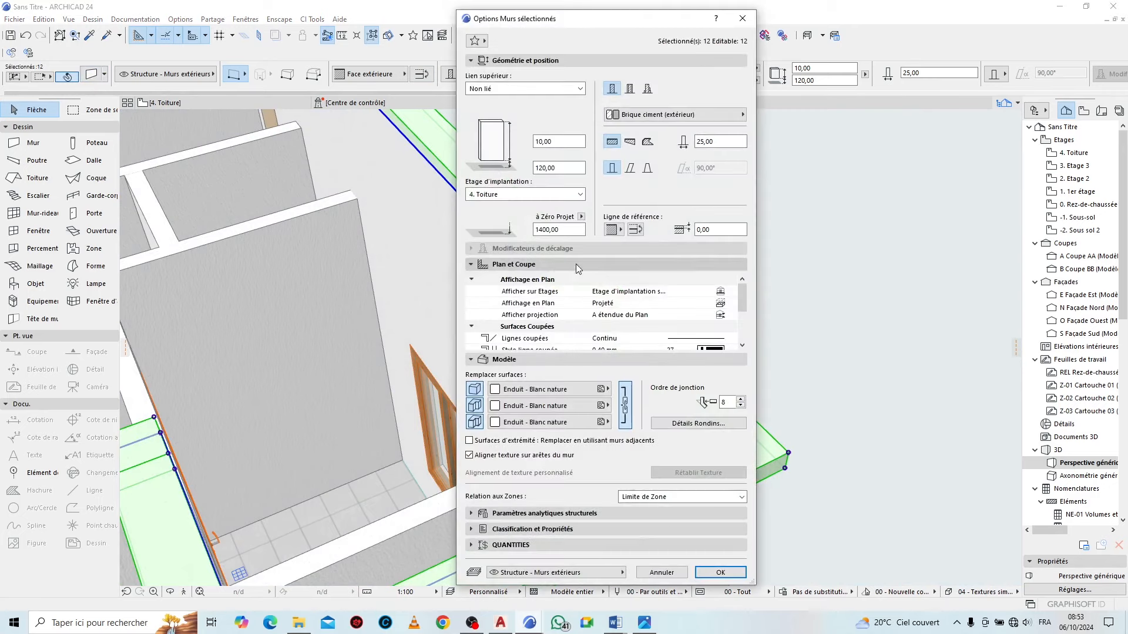
{"action": "left_click", "coordinate": [600, 390]}
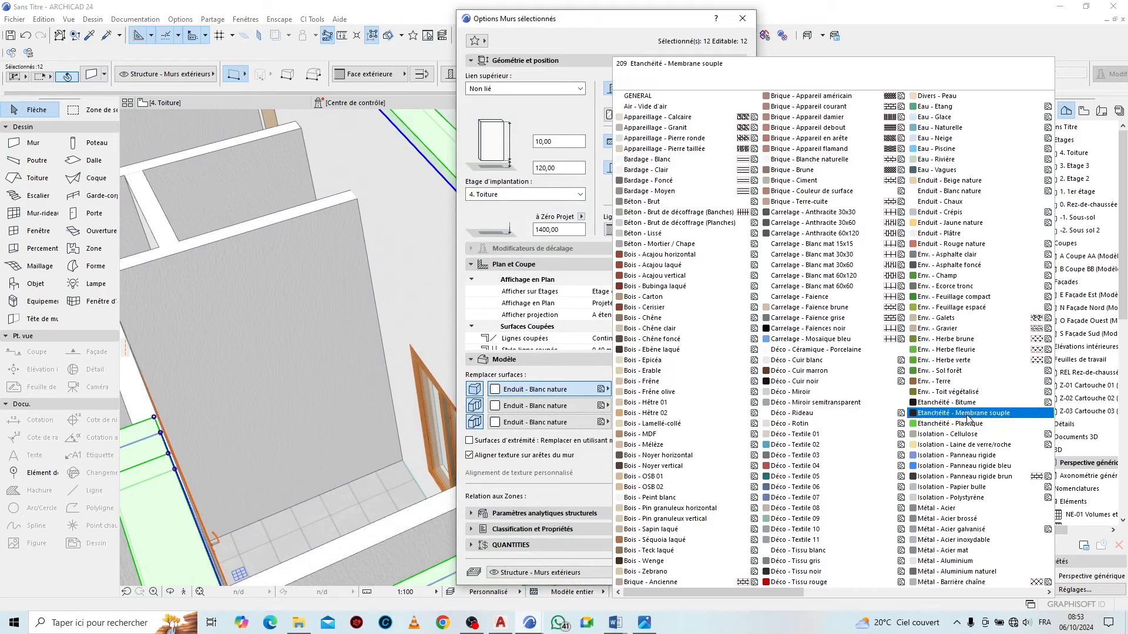
{"action": "scroll", "coordinate": [938, 287], "scroll_direction": "down", "scroll_amount": 3}
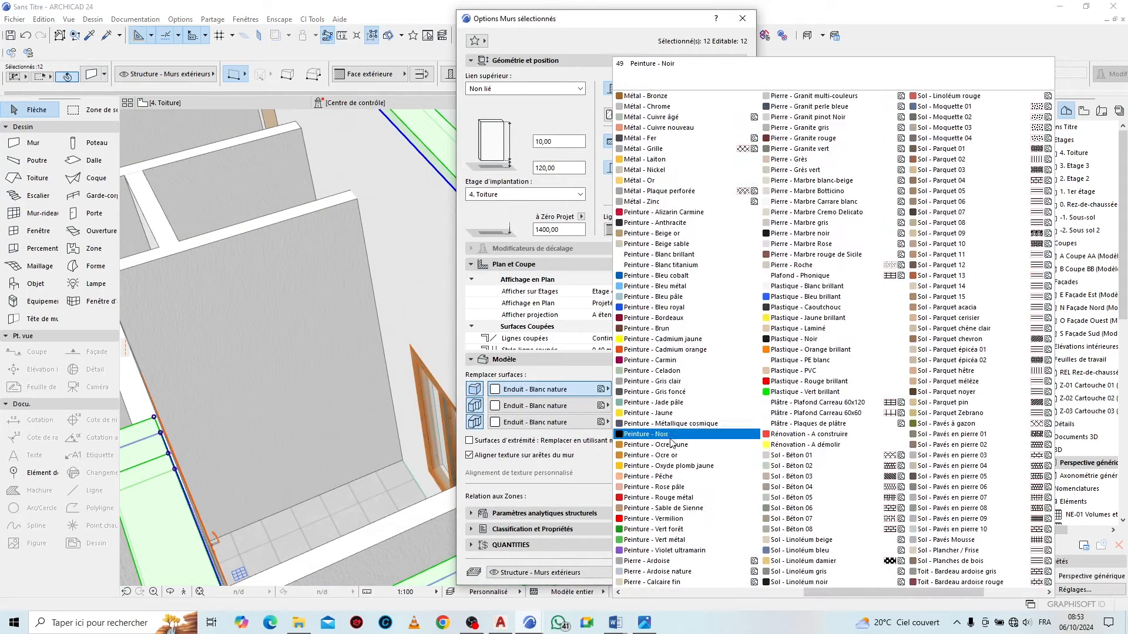
{"action": "left_click", "coordinate": [680, 392]}
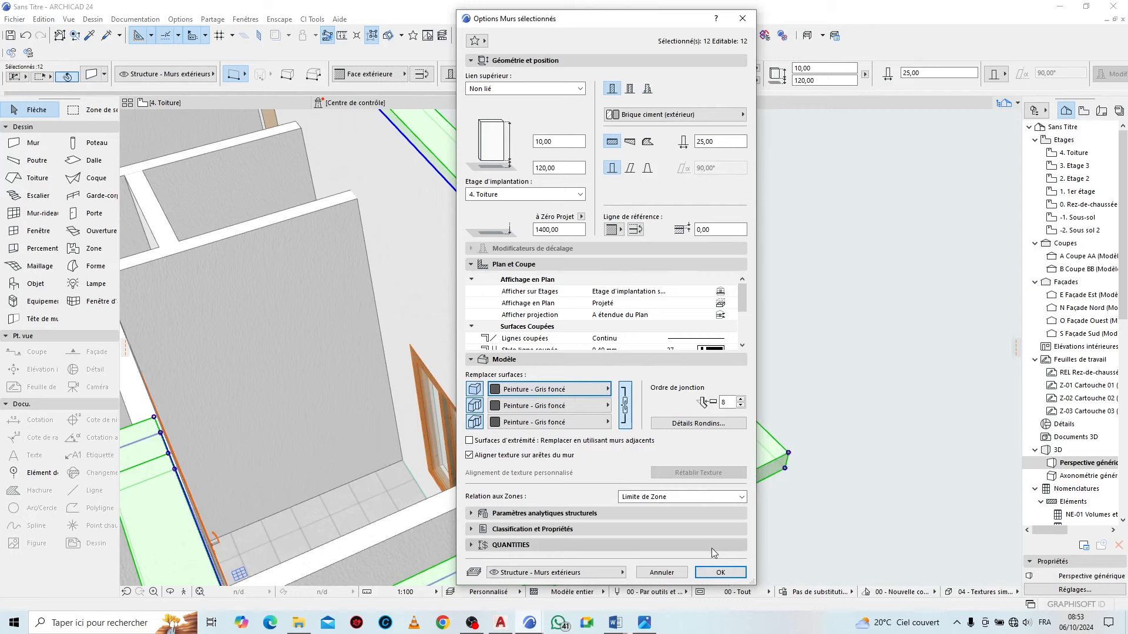
{"action": "left_click", "coordinate": [721, 573]}
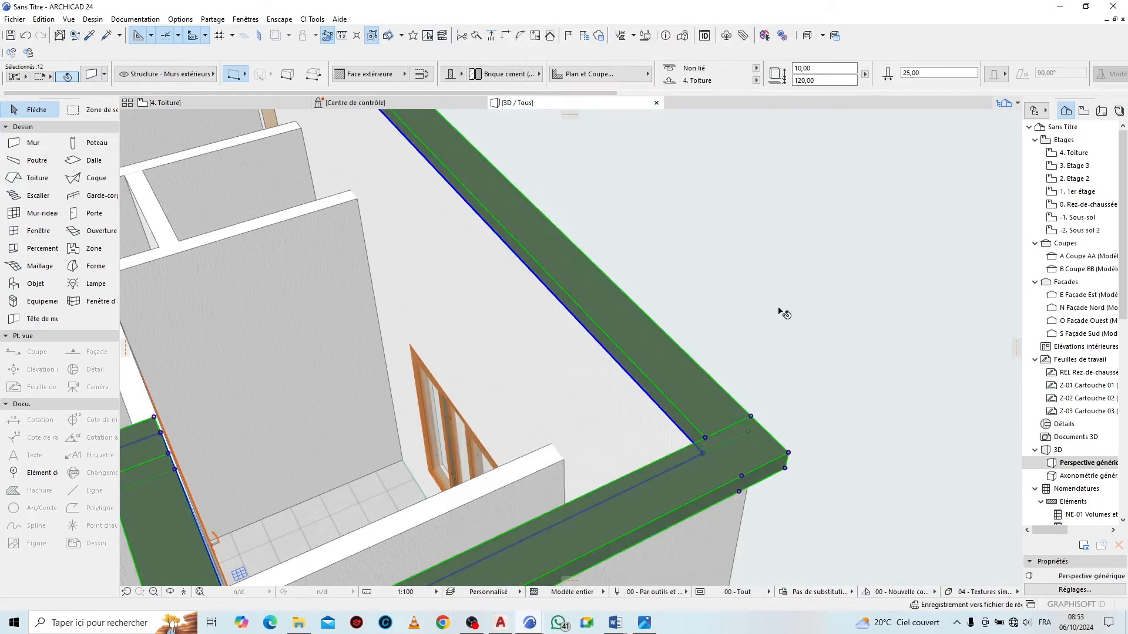
{"action": "left_click", "coordinate": [734, 273]}
{"action": "scroll", "coordinate": [685, 206], "scroll_direction": "down", "scroll_amount": 6}
{"action": "scroll", "coordinate": [625, 175], "scroll_direction": "down", "scroll_amount": 2}
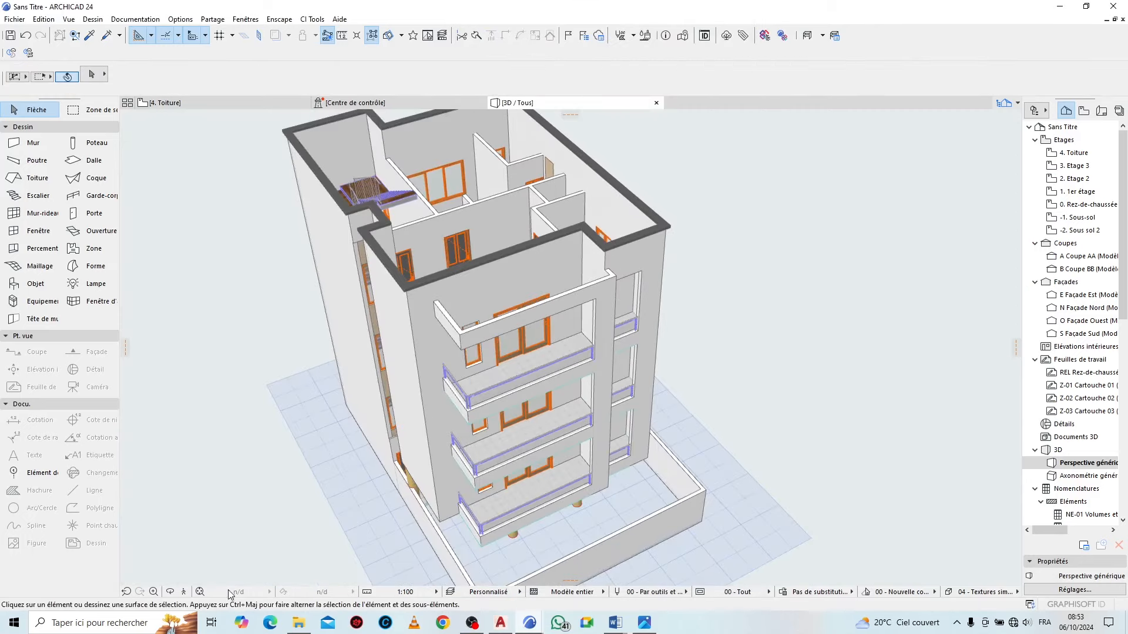
Select the side corner wall strips on floors 1 to 3, the adjoining roof parapet wall and the first-floor small balcony wall
{"action": "left_click", "coordinate": [172, 594]}
{"action": "left_click_drag", "start_coordinate": [699, 479], "coordinate": [589, 295]}
{"action": "scroll", "coordinate": [582, 347], "scroll_direction": "up", "scroll_amount": 4}
{"action": "left_click_drag", "start_coordinate": [695, 372], "coordinate": [442, 333]}
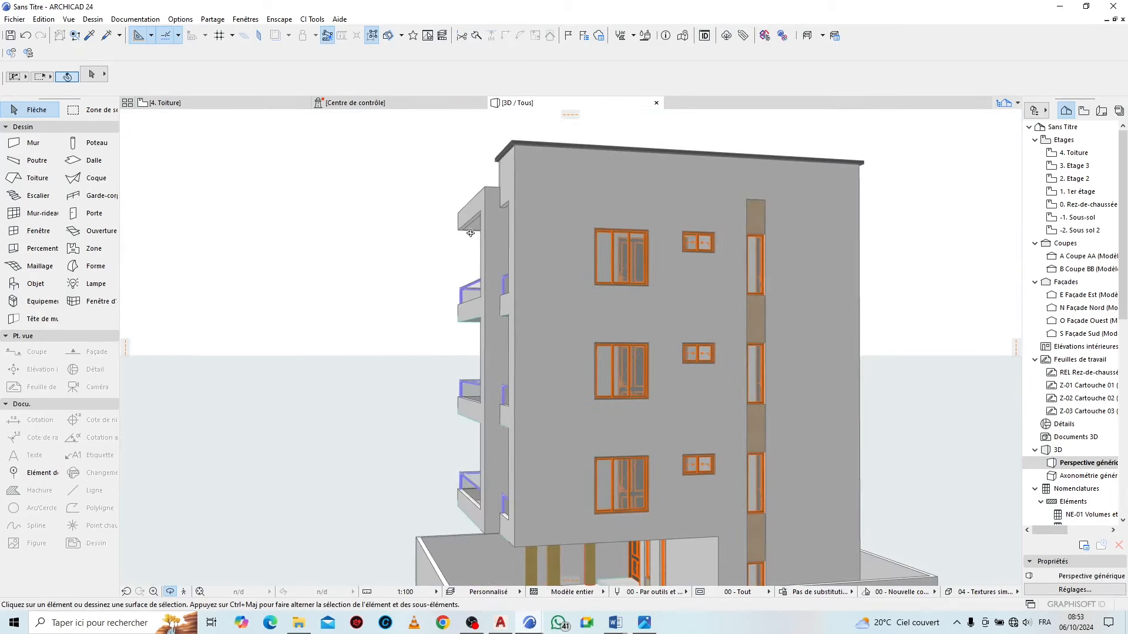
{"action": "left_click", "coordinate": [542, 248]}
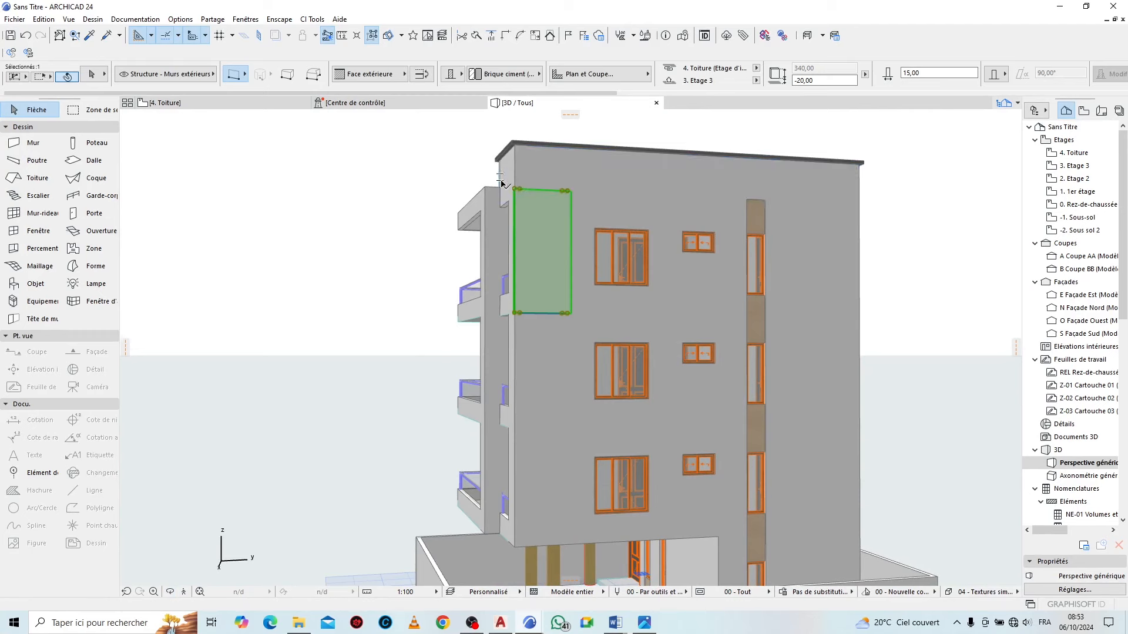
{"action": "left_click", "coordinate": [515, 171], "text": "shift"}
{"action": "left_click", "coordinate": [541, 364], "text": "shift"}
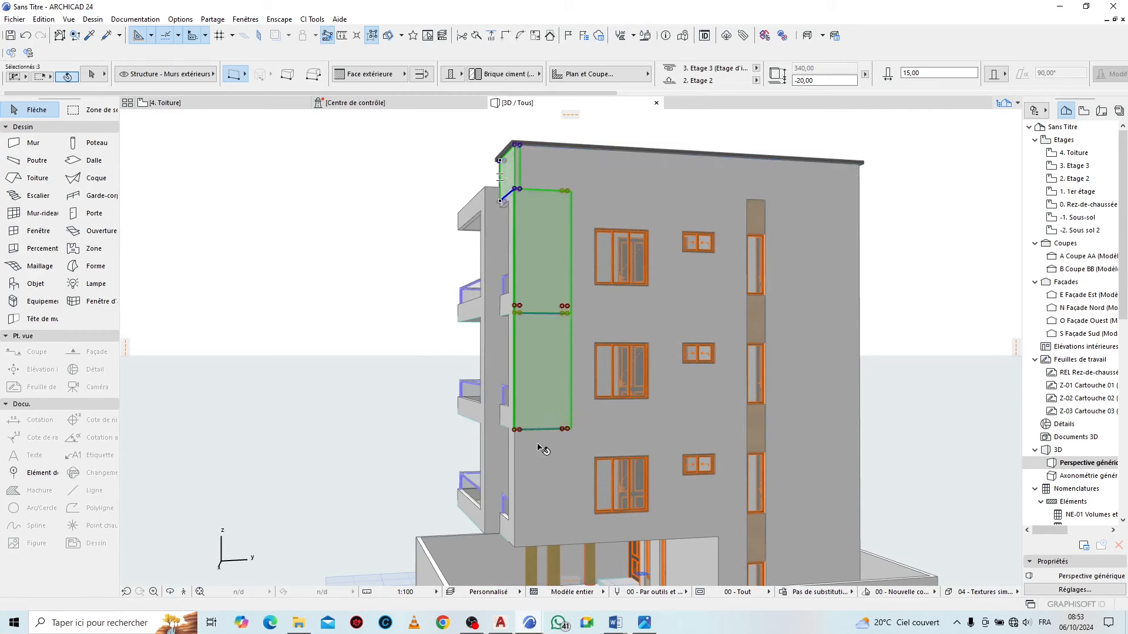
{"action": "left_click", "coordinate": [538, 531], "text": "shift"}
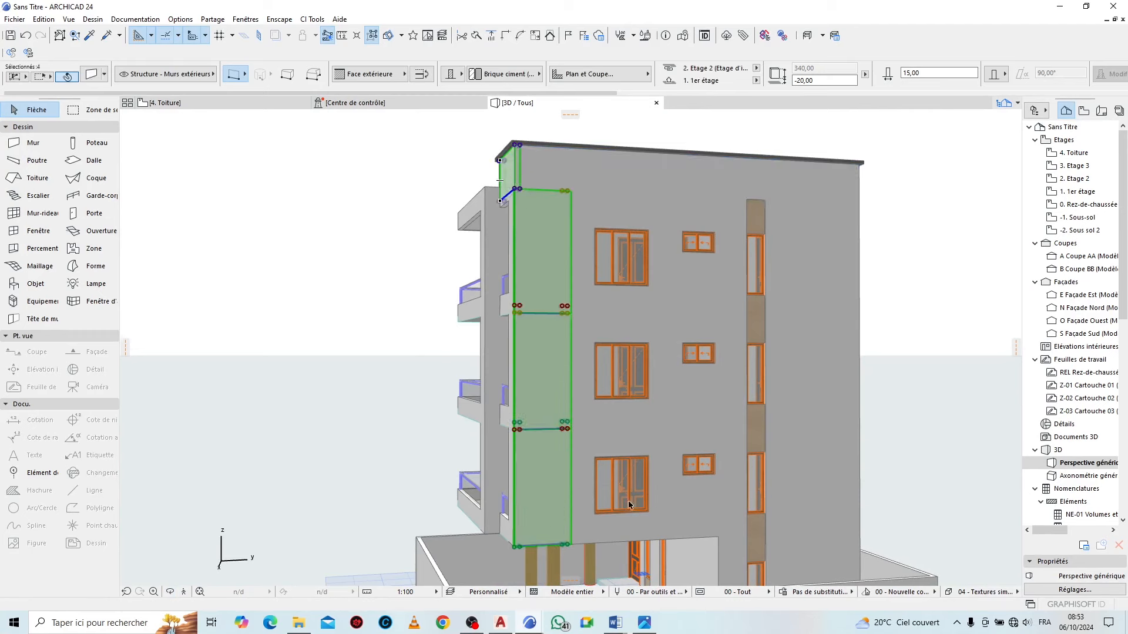
{"action": "scroll", "coordinate": [550, 528], "scroll_direction": "up", "scroll_amount": 5}
{"action": "left_click", "coordinate": [503, 525], "text": "shift"}
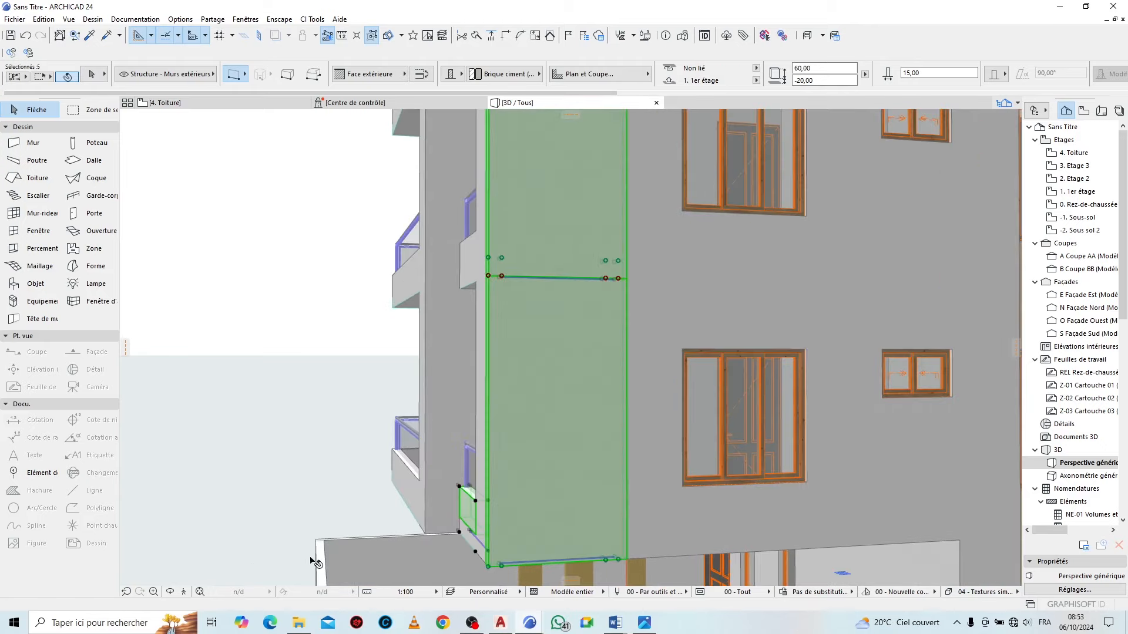
Add the front corner walls and the remaining small balcony walls of the upper floors to the selection
{"action": "left_click_drag", "start_coordinate": [200, 535], "coordinate": [655, 438]}
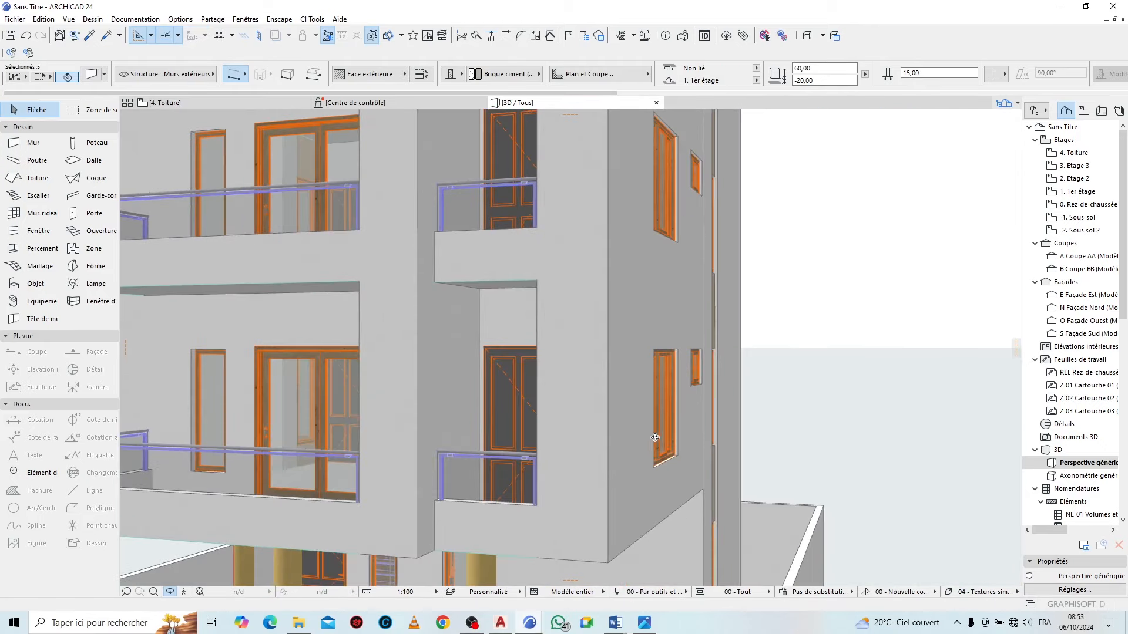
{"action": "left_click", "coordinate": [572, 428], "text": "shift"}
{"action": "left_click", "coordinate": [517, 245], "text": "shift"}
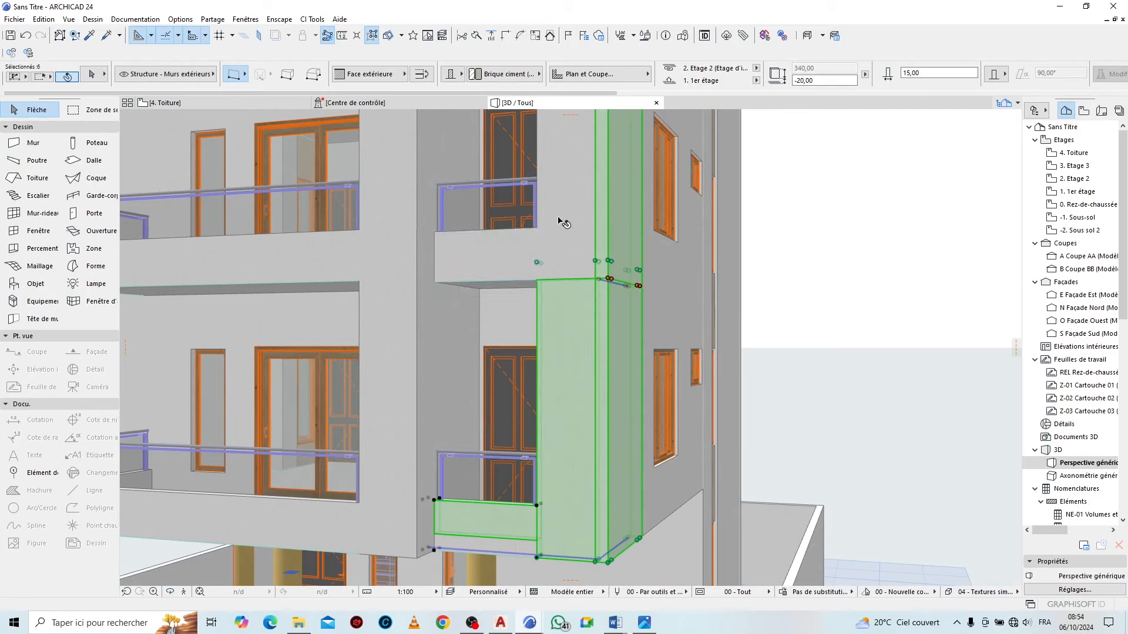
{"action": "left_click", "coordinate": [569, 214], "text": "shift"}
{"action": "scroll", "coordinate": [546, 472], "scroll_direction": "down", "scroll_amount": 5}
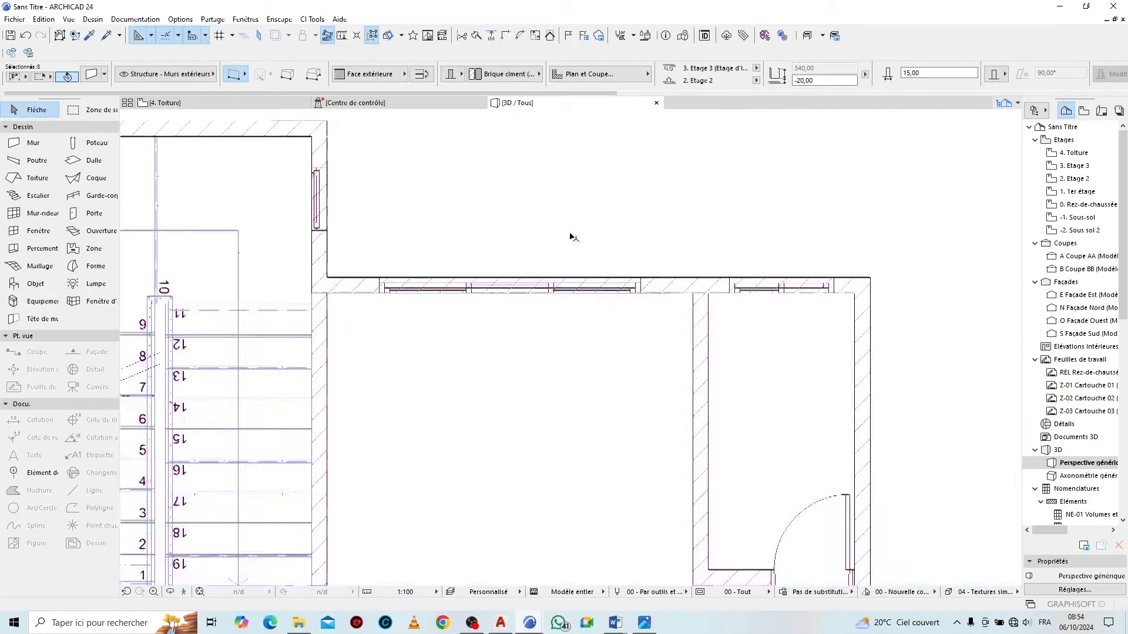
{"action": "scroll", "coordinate": [523, 283], "scroll_direction": "up", "scroll_amount": 1}
{"action": "scroll", "coordinate": [561, 169], "scroll_direction": "up", "scroll_amount": 3}
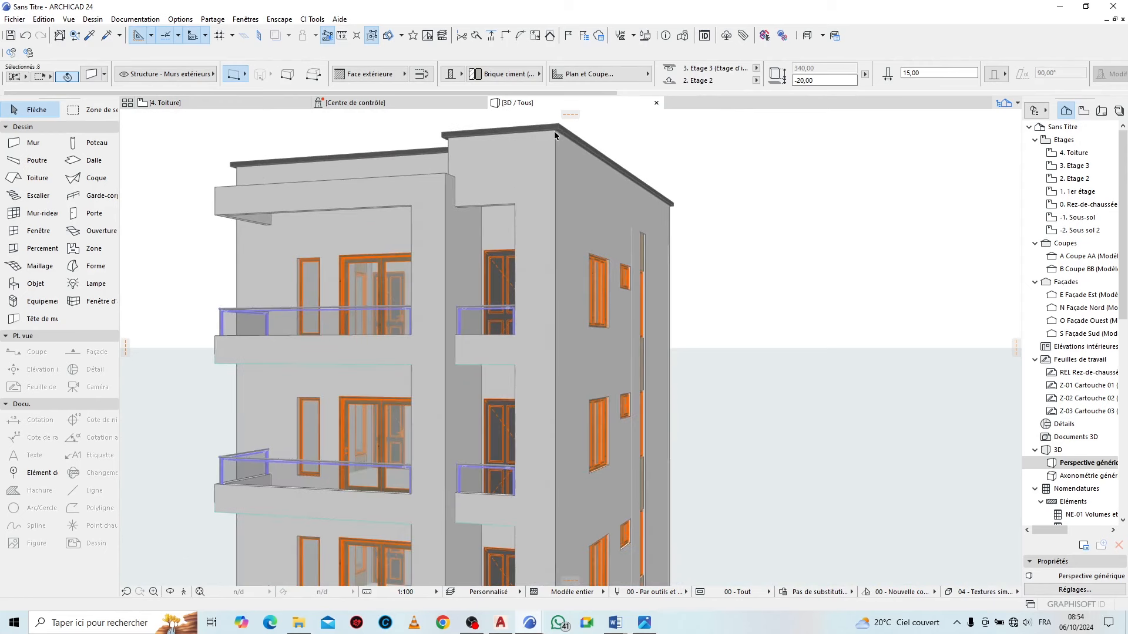
{"action": "left_click", "coordinate": [527, 235], "text": "shift"}
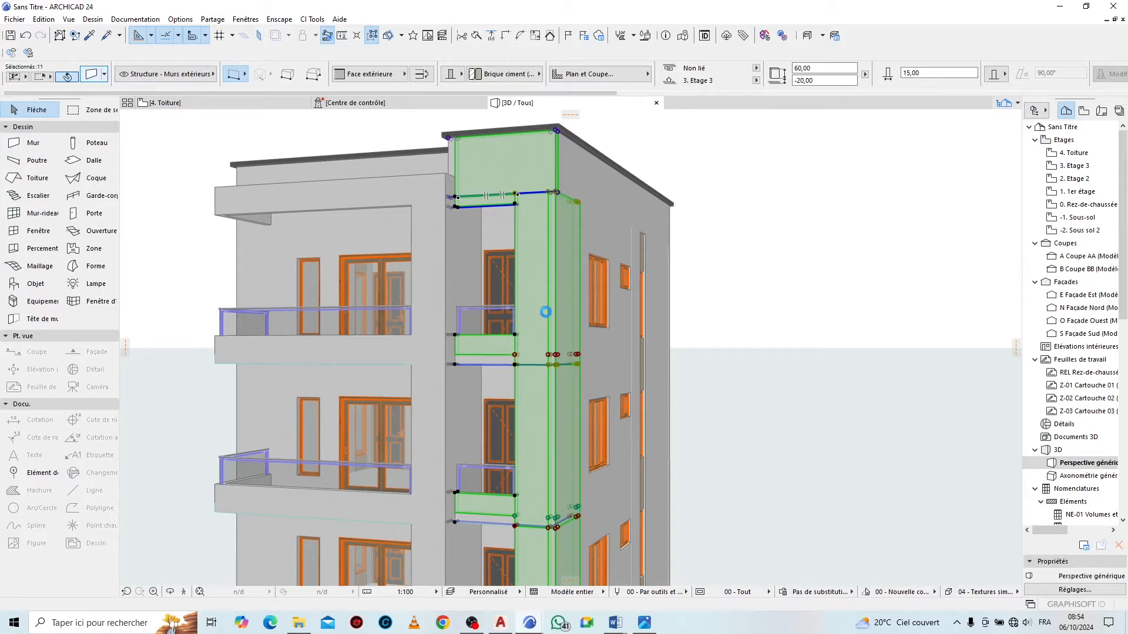
Override the surfaces of the selected corner and balcony walls with Peinture - Bleu cobalt
{"action": "double_click", "coordinate": [545, 312]}
{"action": "left_click", "coordinate": [590, 384]}
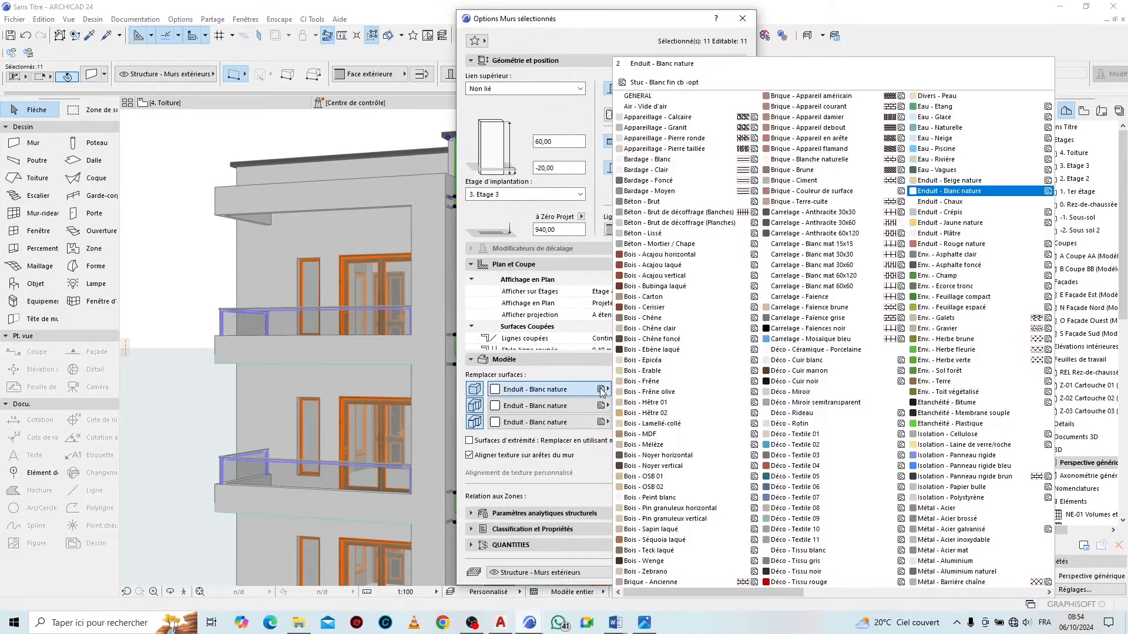
{"action": "scroll", "coordinate": [977, 223], "scroll_direction": "down", "scroll_amount": 2}
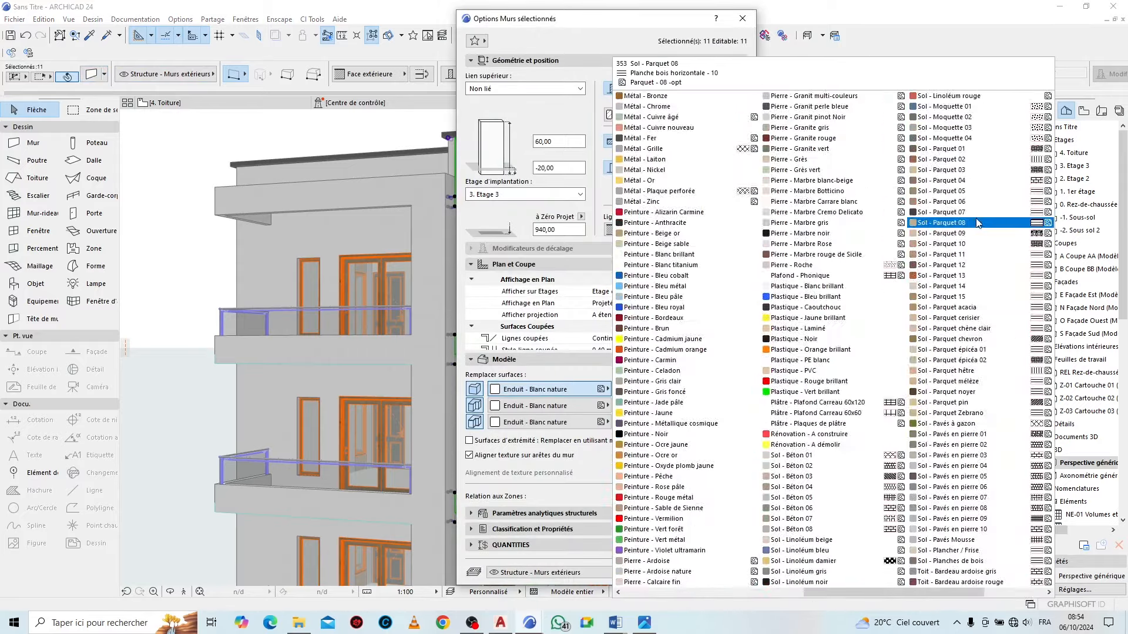
{"action": "left_click", "coordinate": [681, 279]}
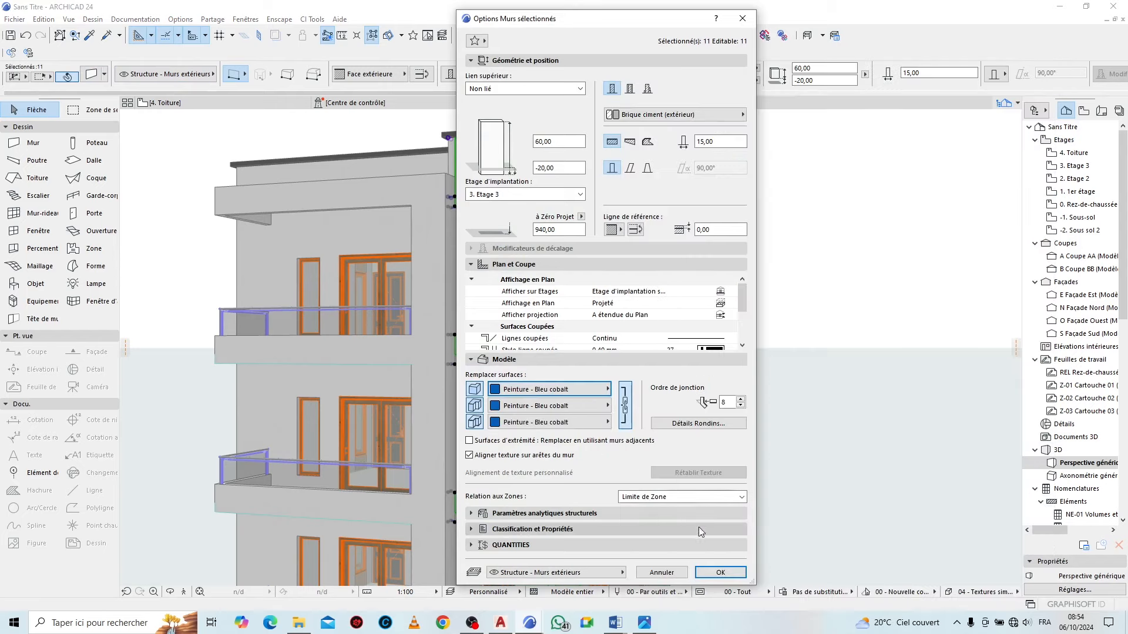
{"action": "left_click", "coordinate": [721, 574]}
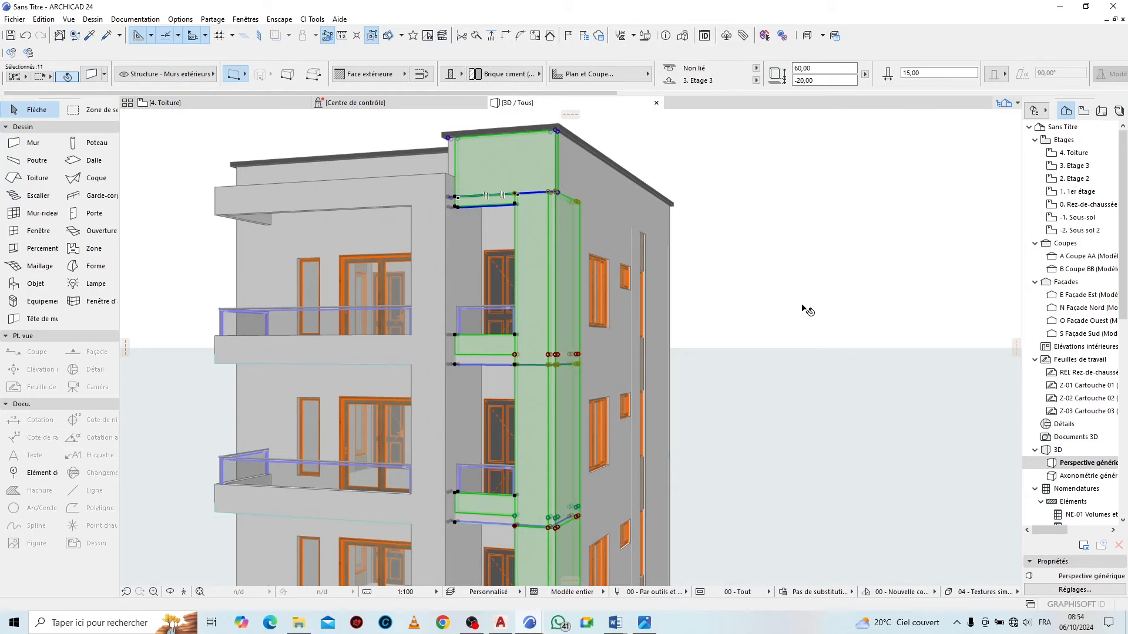
{"action": "scroll", "coordinate": [511, 288], "scroll_direction": "down", "scroll_amount": 3}
{"action": "scroll", "coordinate": [639, 353], "scroll_direction": "up", "scroll_amount": 2}
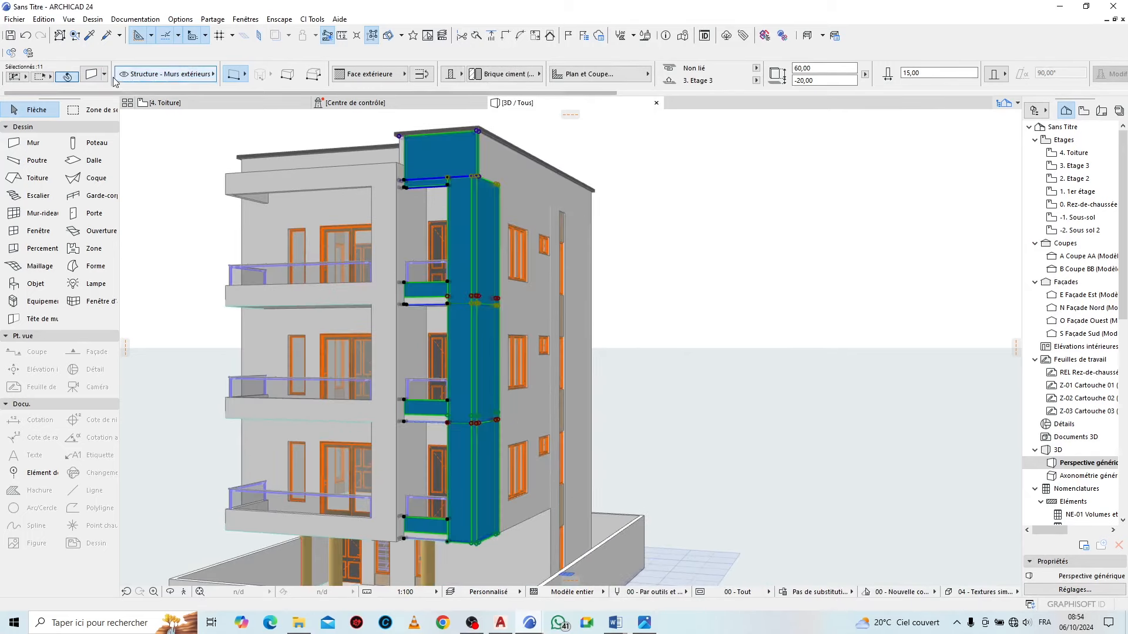
Set the surface override of the selected corner and balcony walls to Peinture - Beige or and clear the selection
{"action": "key", "text": "ctrl+t"}
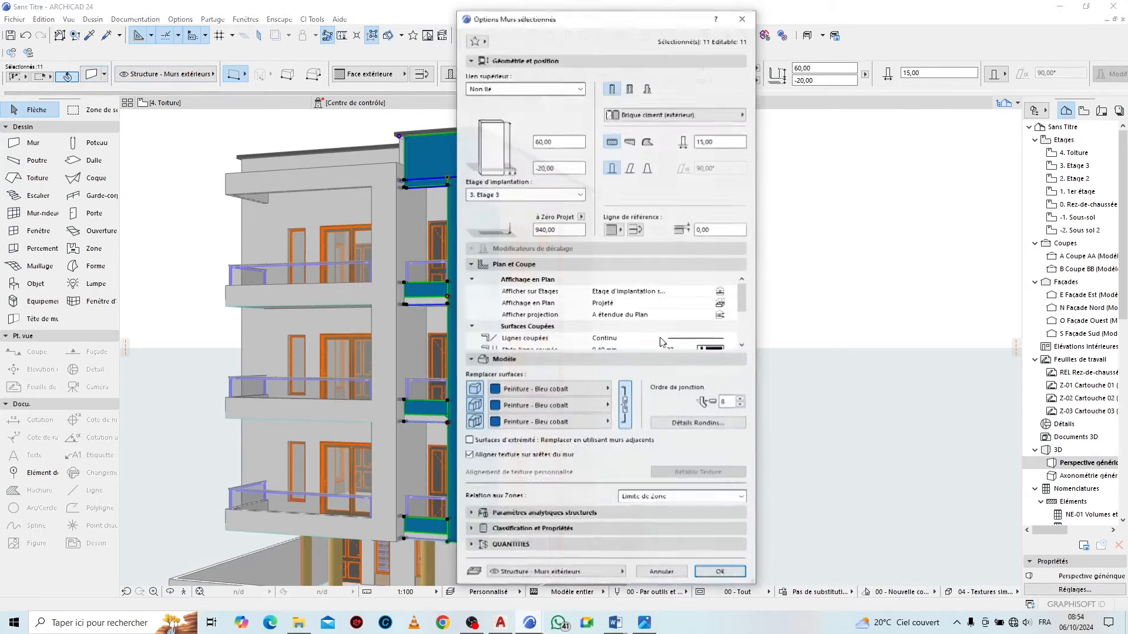
{"action": "left_click", "coordinate": [609, 390]}
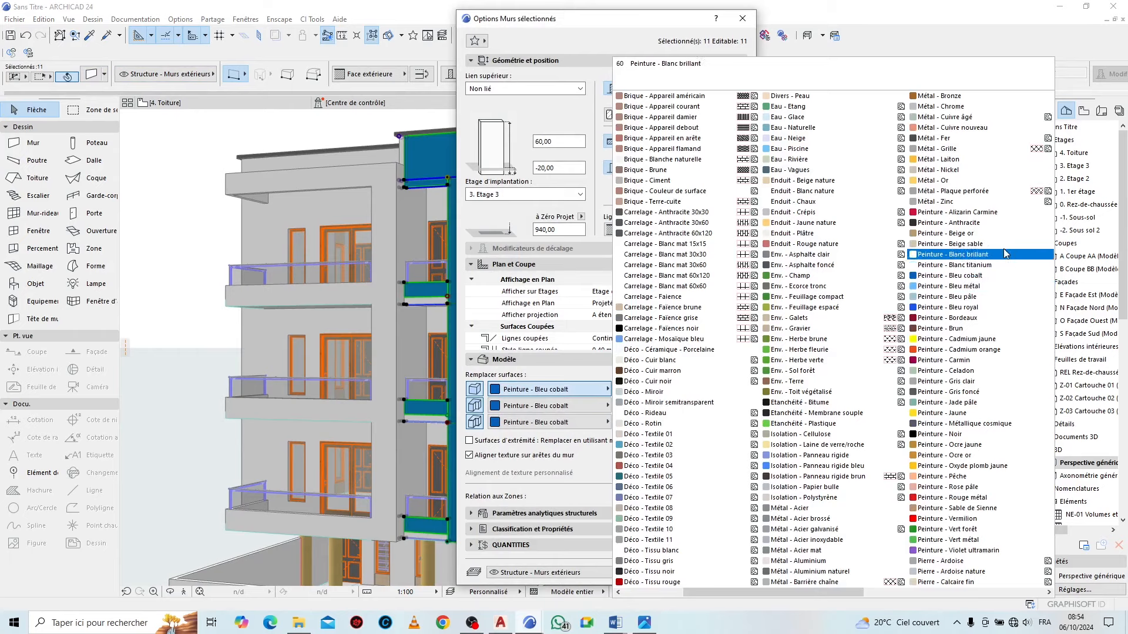
{"action": "left_click", "coordinate": [946, 233]}
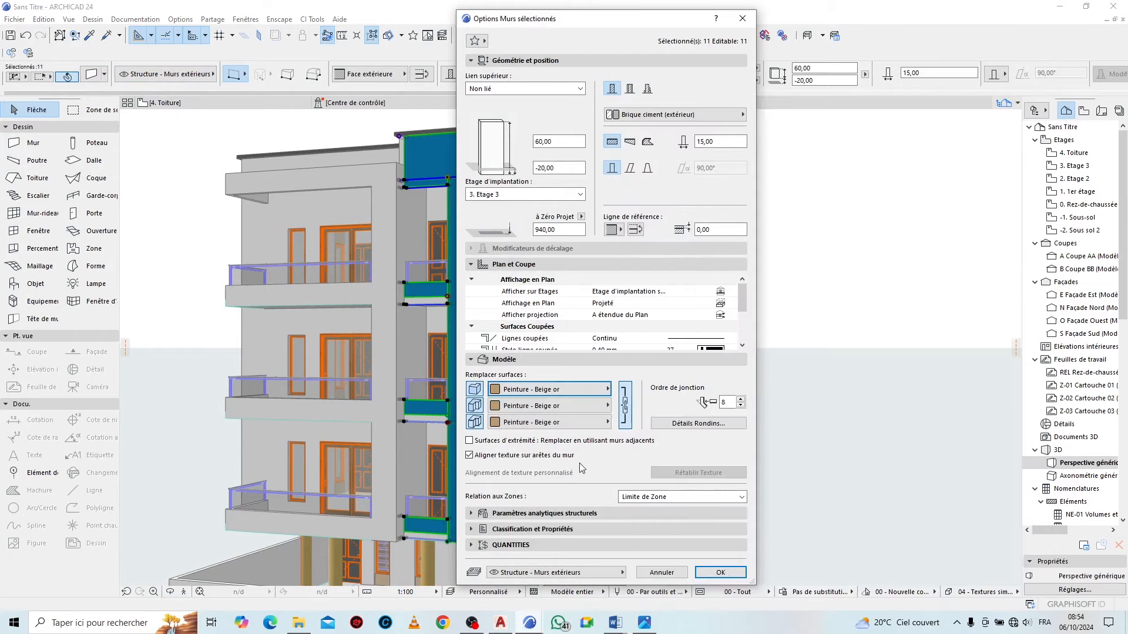
{"action": "left_click", "coordinate": [711, 573]}
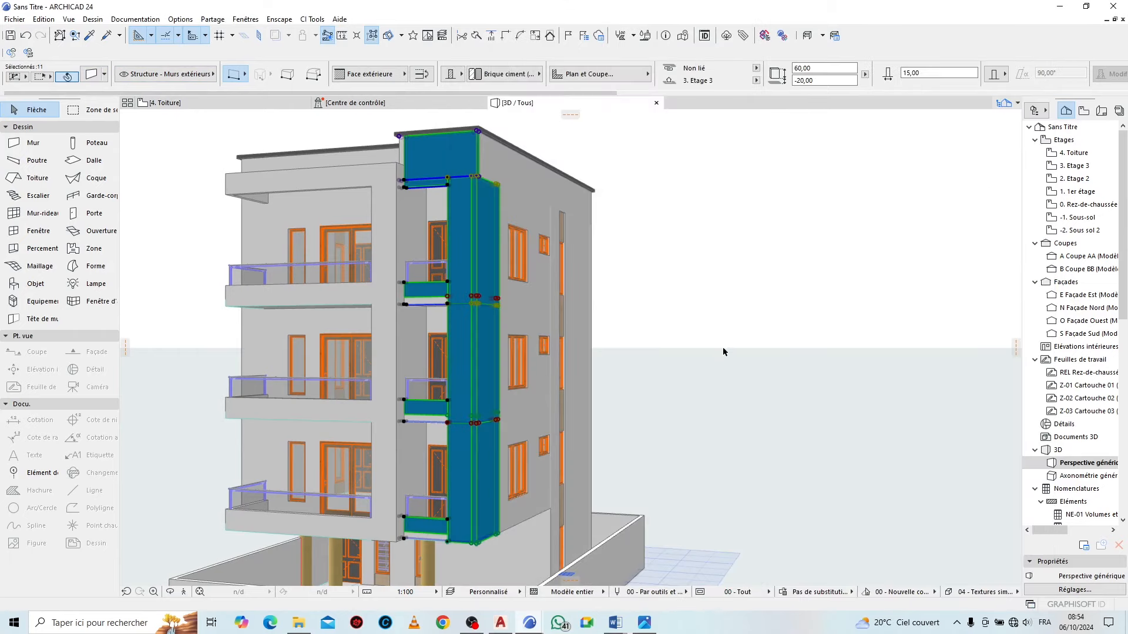
{"action": "left_click", "coordinate": [723, 335]}
{"action": "scroll", "coordinate": [662, 363], "scroll_direction": "down", "scroll_amount": 3}
{"action": "scroll", "coordinate": [541, 414], "scroll_direction": "up", "scroll_amount": 4}
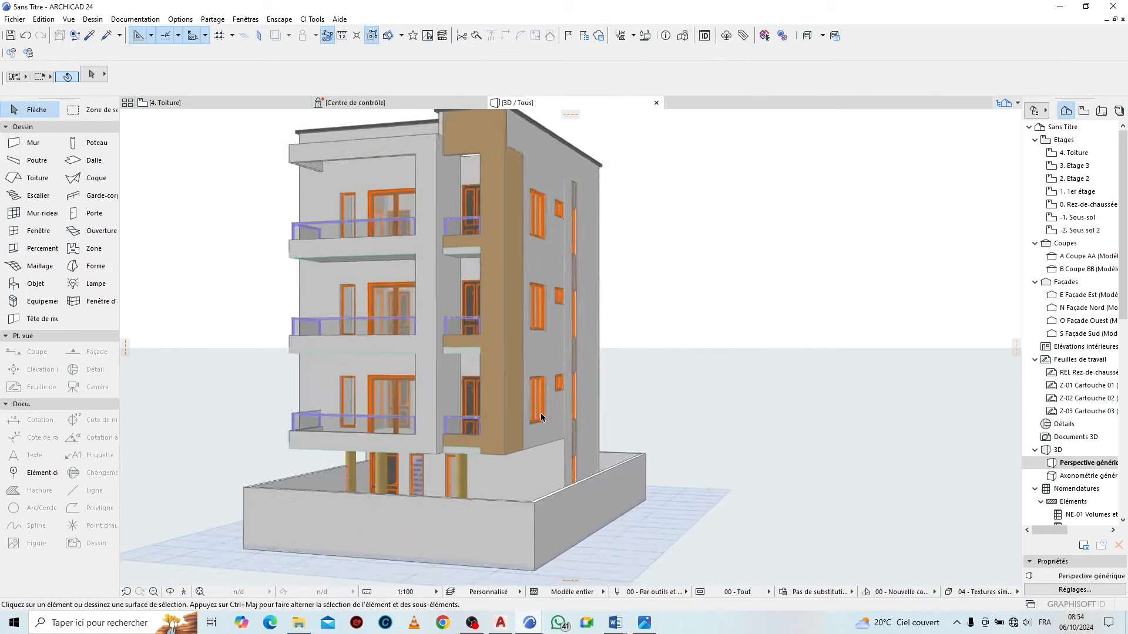
Offset the first-floor slab's front edge inward by 15 at the small balcony so it sits behind the beige wall
{"action": "scroll", "coordinate": [541, 414], "scroll_direction": "up", "scroll_amount": 6}
{"action": "left_click", "coordinate": [432, 424]}
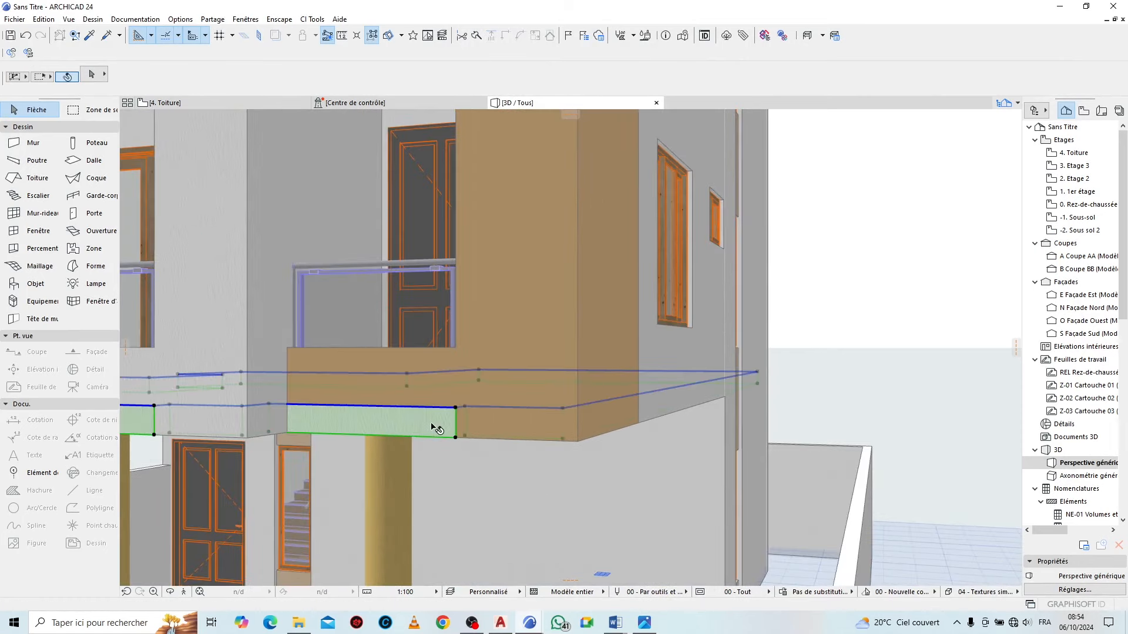
{"action": "left_click", "coordinate": [439, 407]}
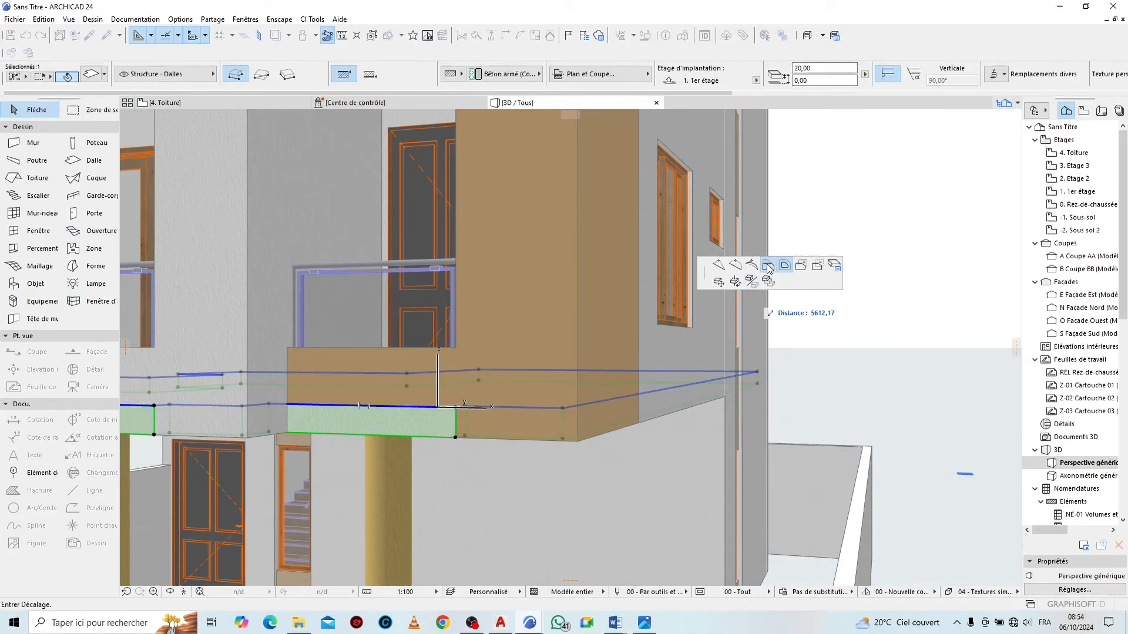
{"action": "left_click", "coordinate": [768, 267]}
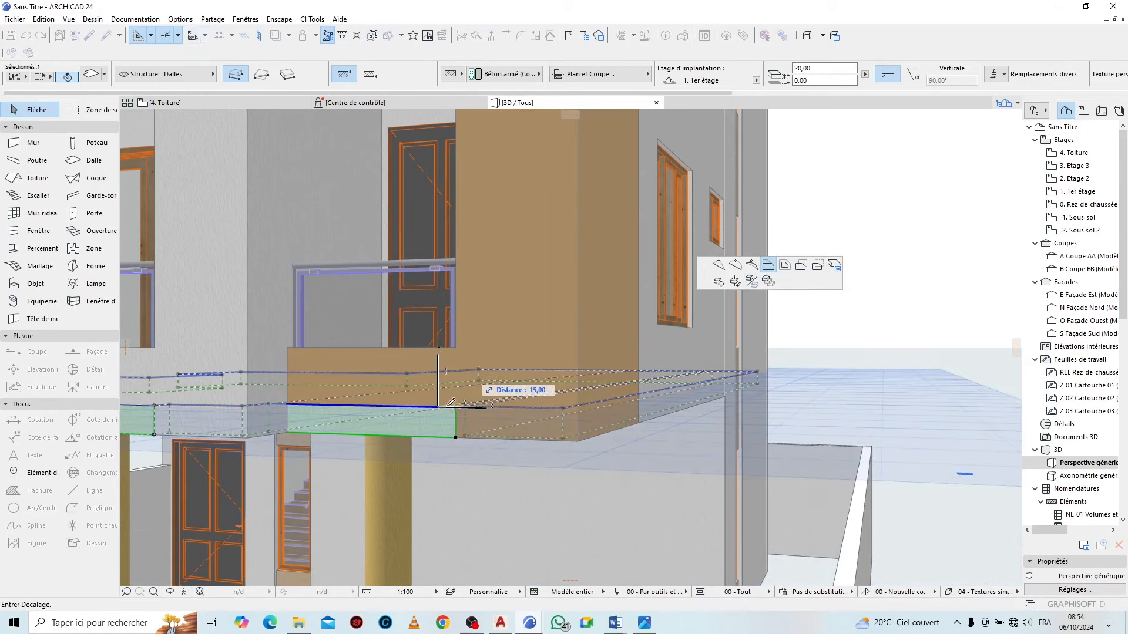
{"action": "left_click", "coordinate": [448, 407]}
{"action": "key", "text": "Escape"}
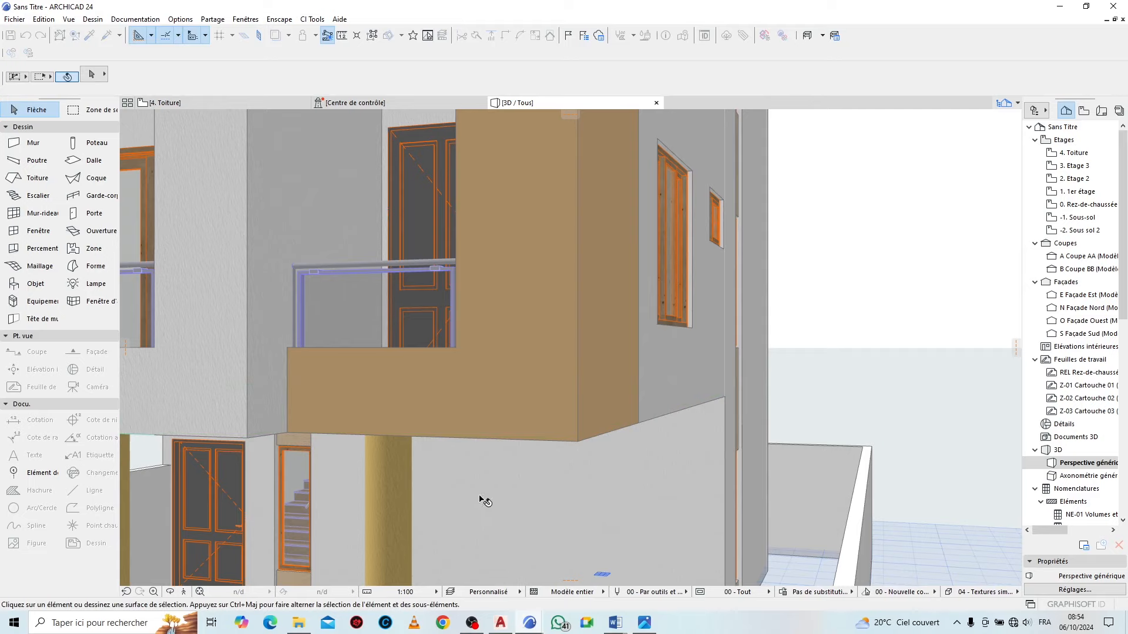
Offset the second-floor slab's front edge inward at the small balcony so it sits behind the beige wall
{"action": "scroll", "coordinate": [506, 481], "scroll_direction": "down", "scroll_amount": 5}
{"action": "scroll", "coordinate": [502, 299], "scroll_direction": "up", "scroll_amount": 4}
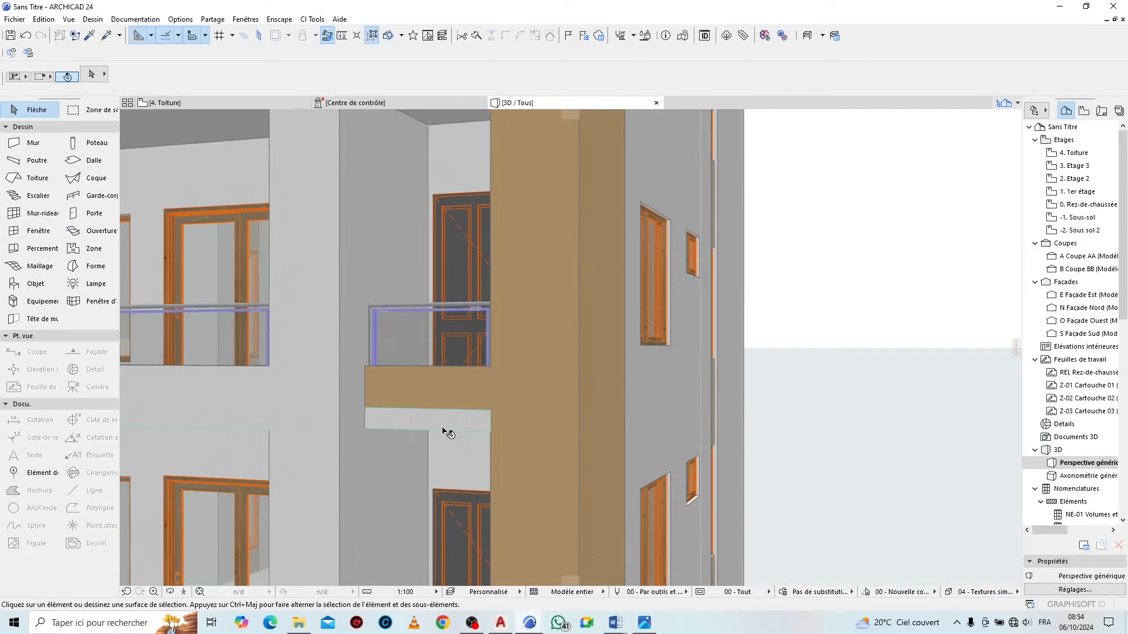
{"action": "left_click", "coordinate": [452, 411]}
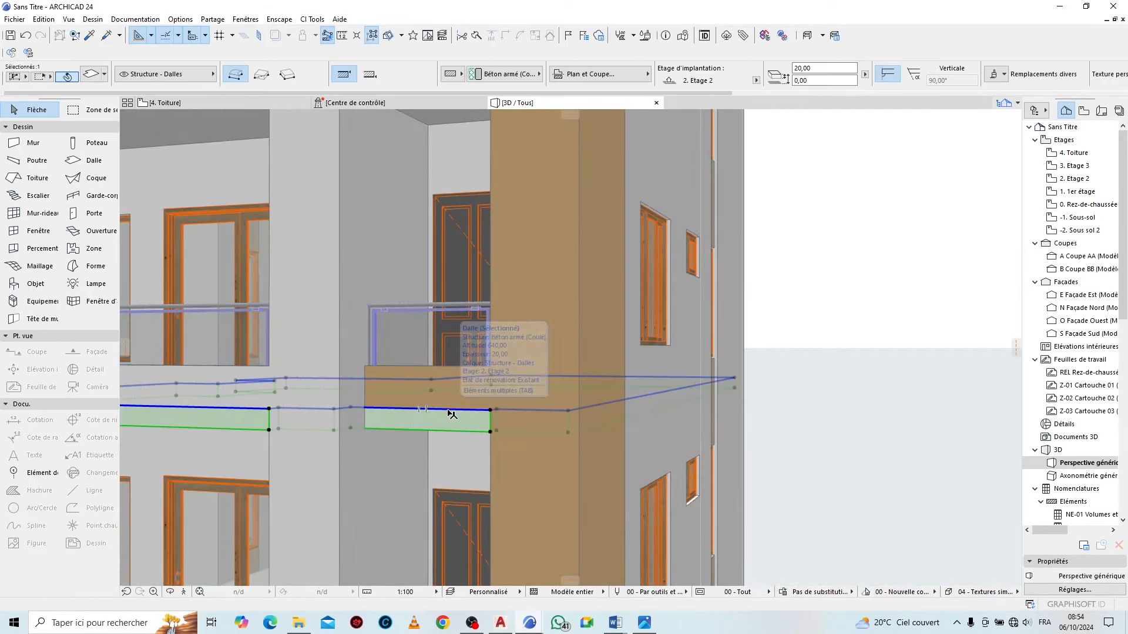
{"action": "scroll", "coordinate": [452, 414], "scroll_direction": "up", "scroll_amount": 1}
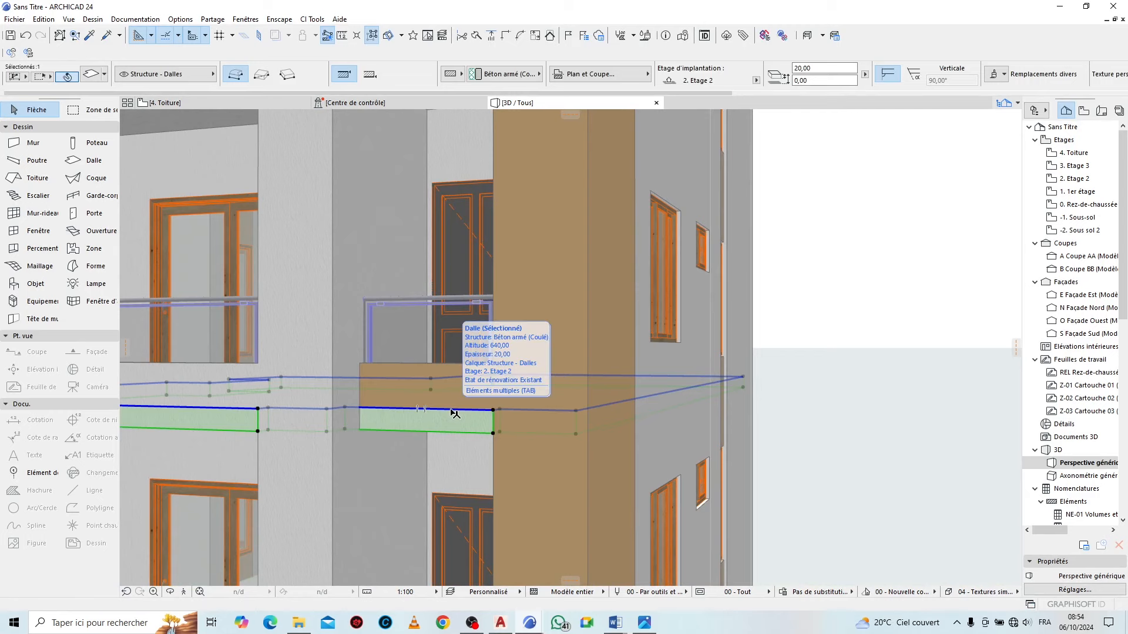
{"action": "left_click", "coordinate": [455, 414]}
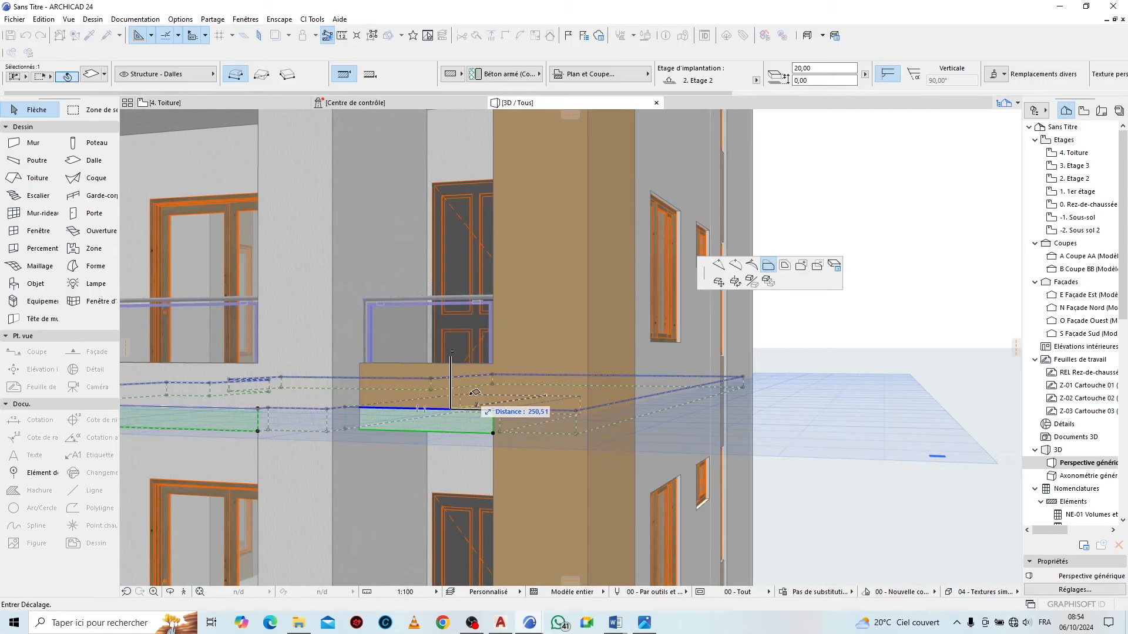
{"action": "key", "text": "Escape"}
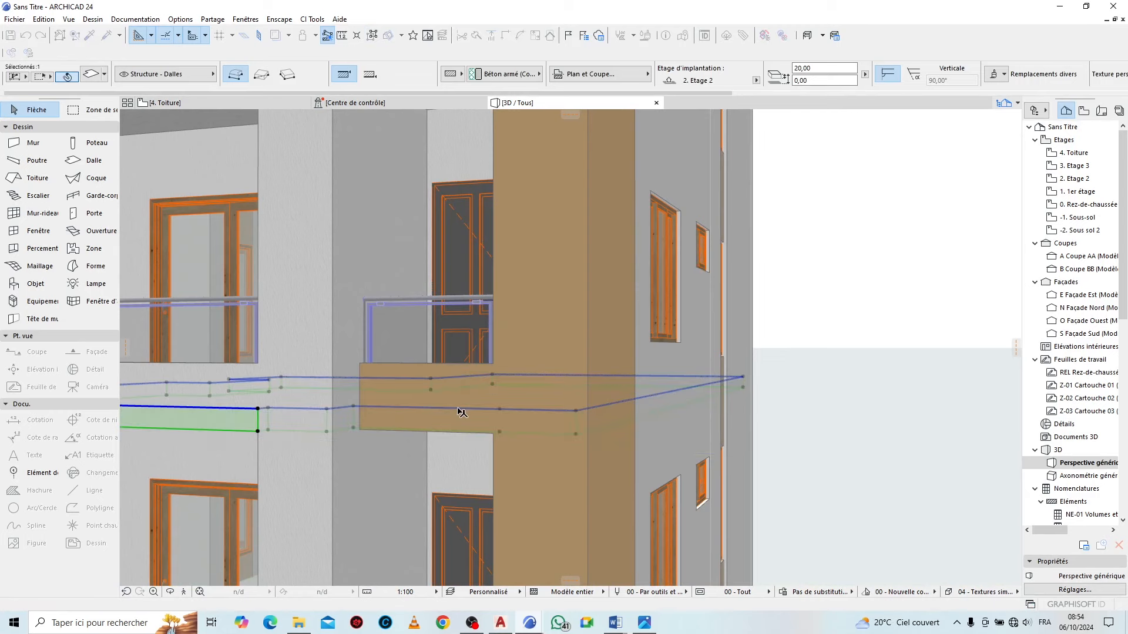
{"action": "key", "text": "Escape"}
Offset the third-floor slab's front edge inward at the small balcony behind the beige wall and clear the selection
{"action": "scroll", "coordinate": [457, 519], "scroll_direction": "down", "scroll_amount": 5}
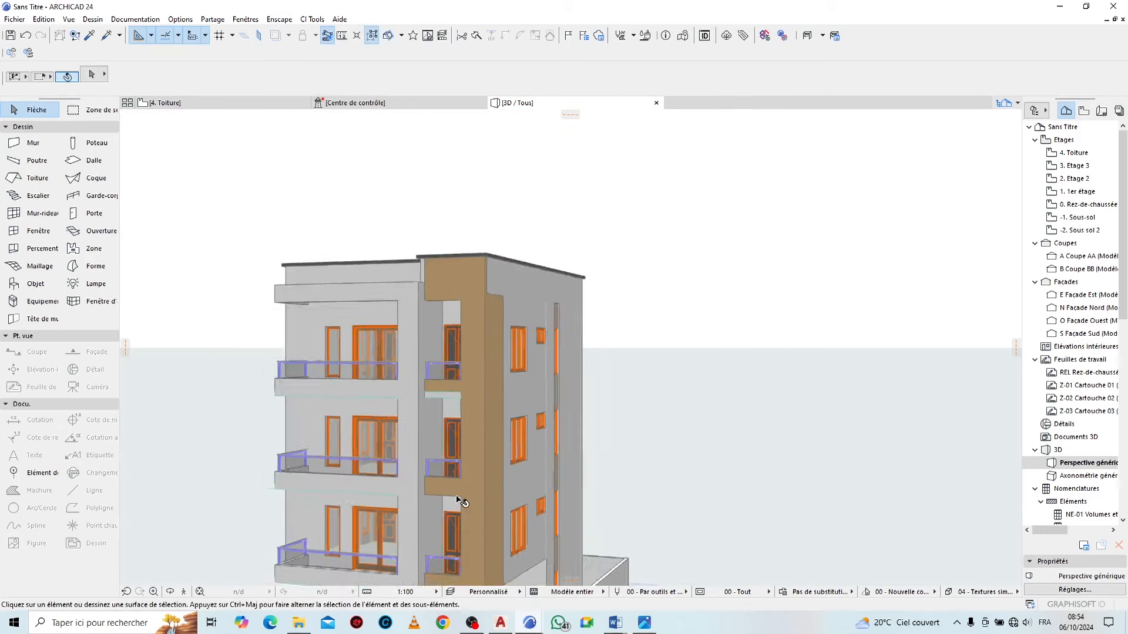
{"action": "scroll", "coordinate": [464, 446], "scroll_direction": "up", "scroll_amount": 5}
{"action": "scroll", "coordinate": [450, 410], "scroll_direction": "up", "scroll_amount": 1}
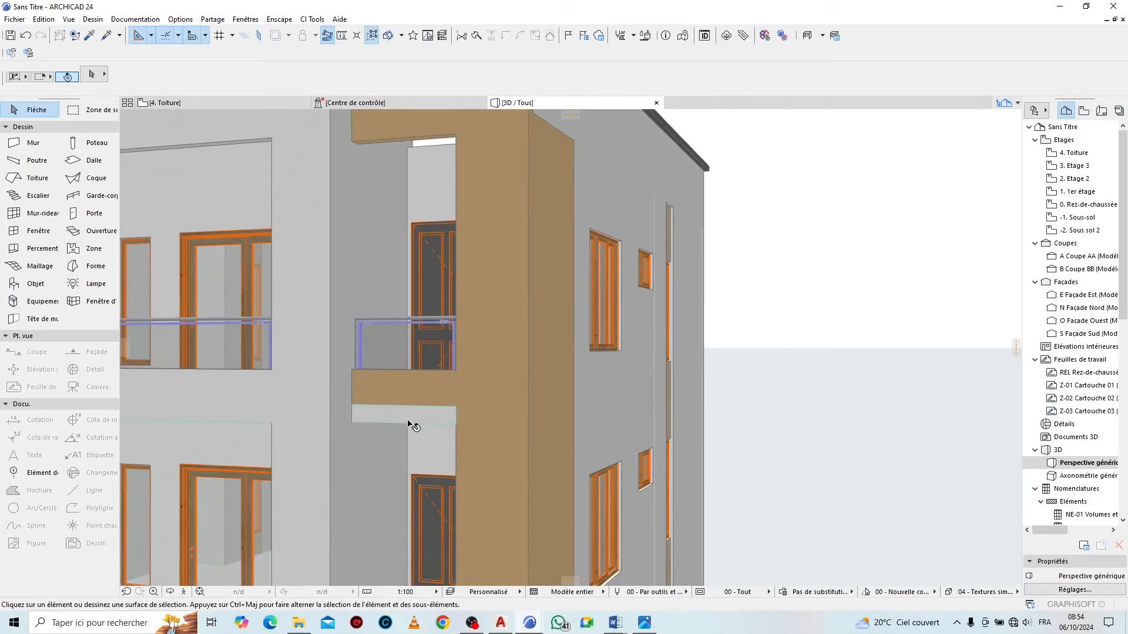
{"action": "left_click", "coordinate": [427, 409]}
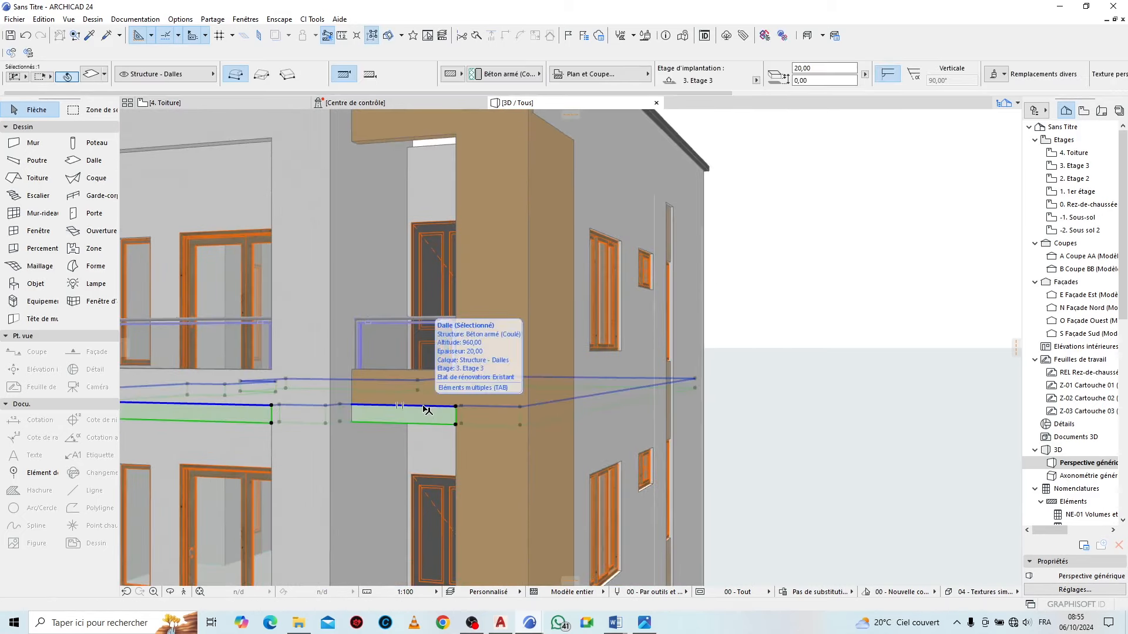
{"action": "left_click", "coordinate": [431, 406]}
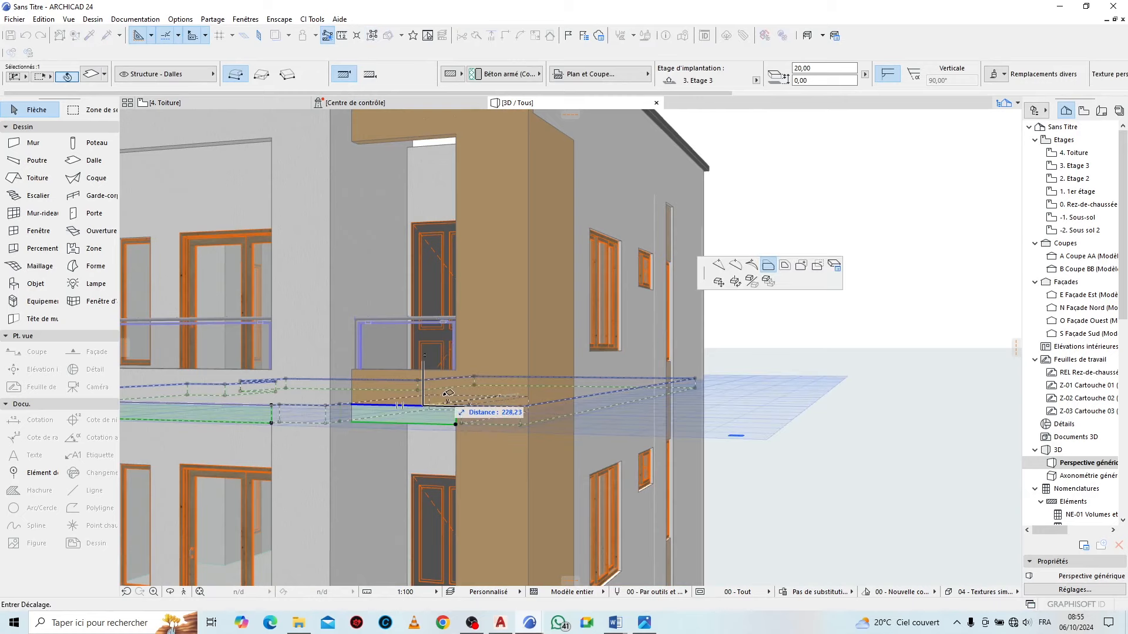
{"action": "left_click", "coordinate": [430, 405]}
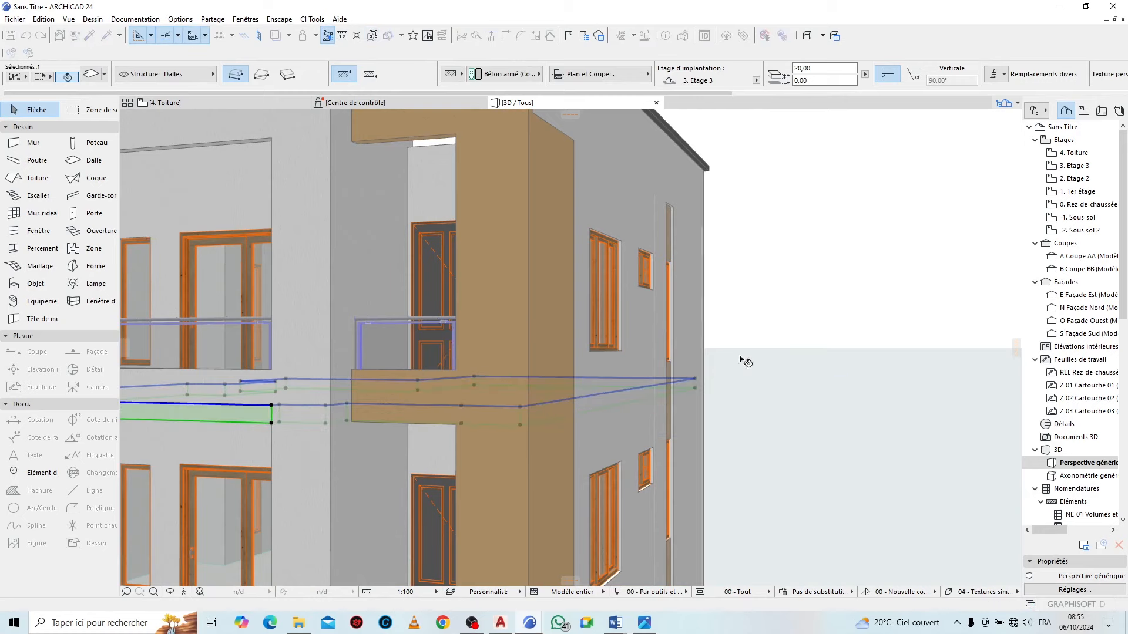
{"action": "left_click", "coordinate": [791, 319]}
Transfer the beige front parapet wall's settings to the adjoining return wall of the roof parapet
{"action": "scroll", "coordinate": [755, 358], "scroll_direction": "down", "scroll_amount": 9}
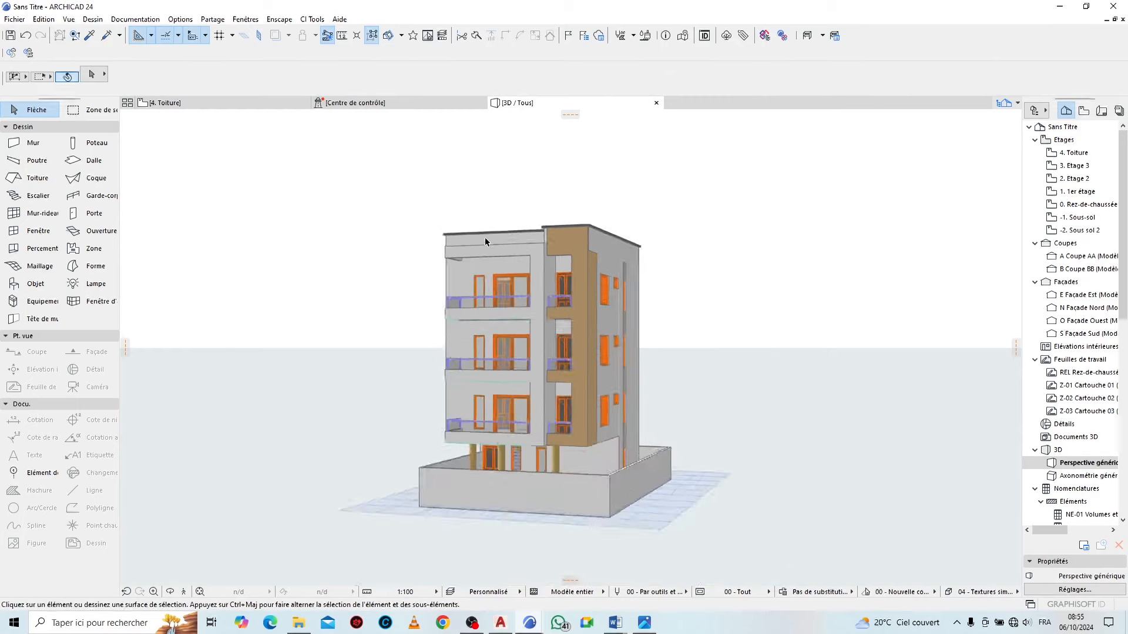
{"action": "scroll", "coordinate": [628, 241], "scroll_direction": "up", "scroll_amount": 4}
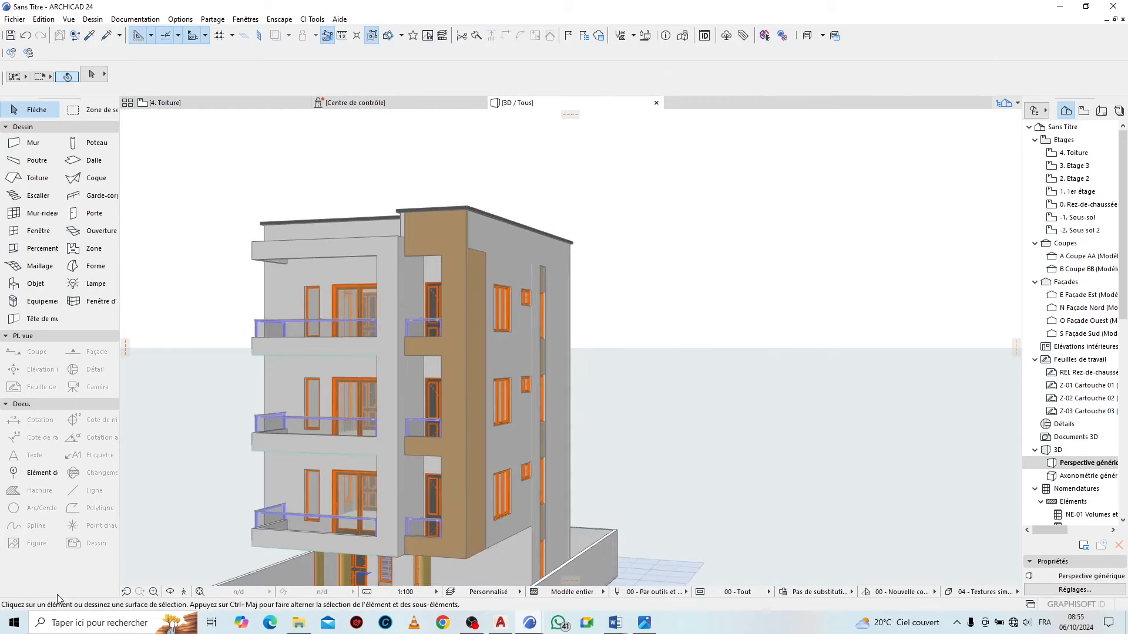
{"action": "left_click", "coordinate": [170, 592]}
{"action": "left_click_drag", "start_coordinate": [596, 368], "coordinate": [952, 391]}
{"action": "scroll", "coordinate": [577, 227], "scroll_direction": "up", "scroll_amount": 5}
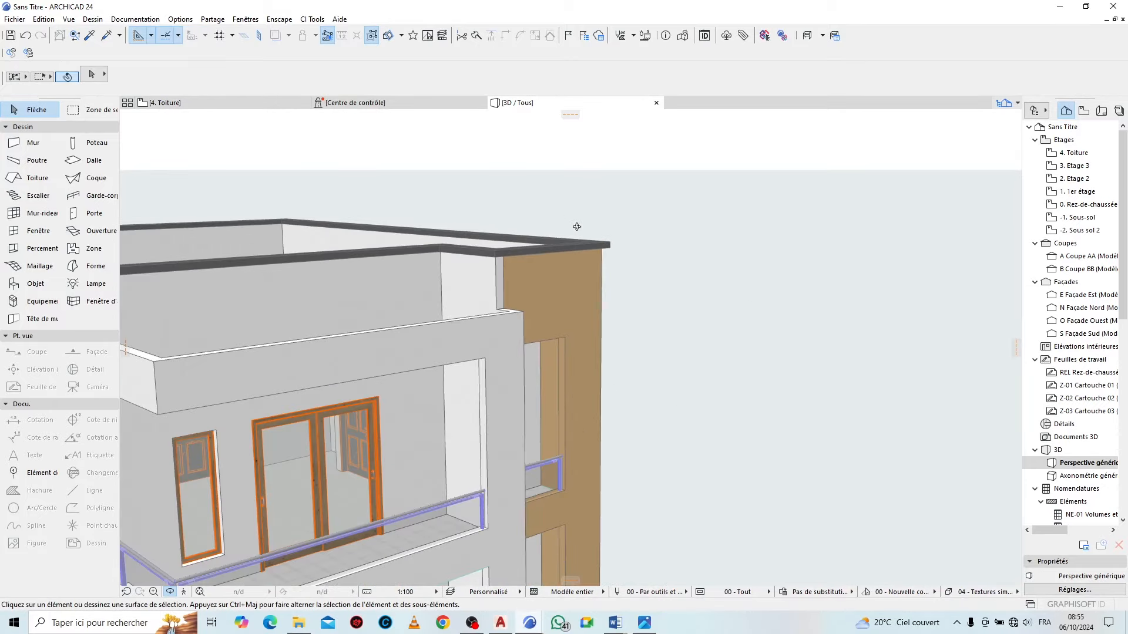
{"action": "left_click", "coordinate": [556, 283], "text": "alt"}
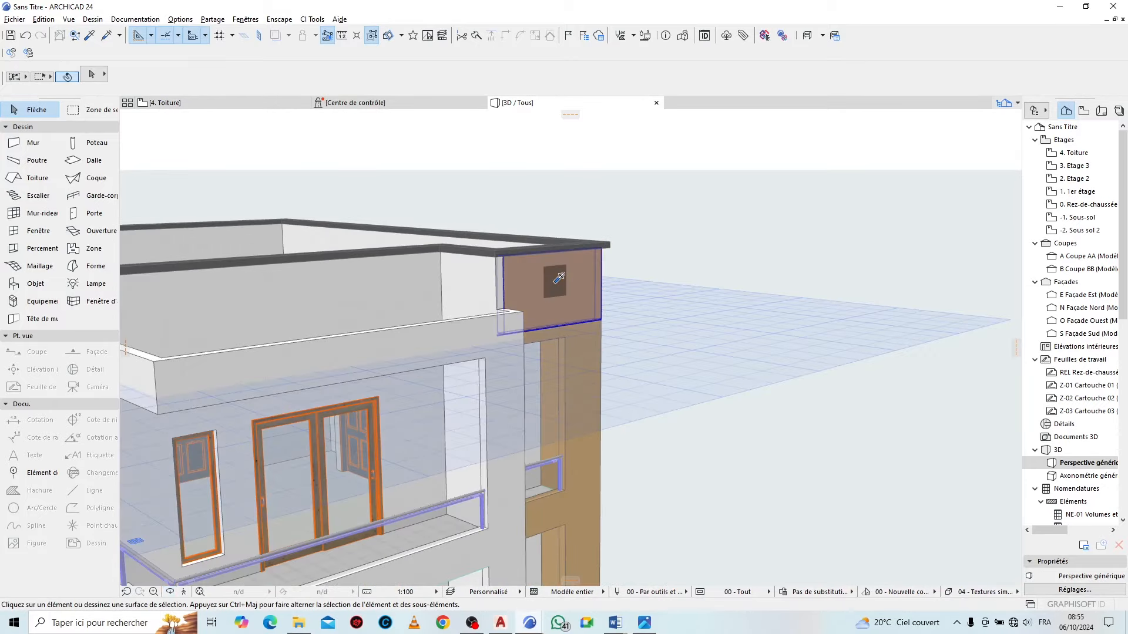
{"action": "left_click", "coordinate": [475, 275], "text": "ctrl+alt"}
{"action": "key", "text": "Escape"}
{"action": "scroll", "coordinate": [484, 242], "scroll_direction": "down", "scroll_amount": 3}
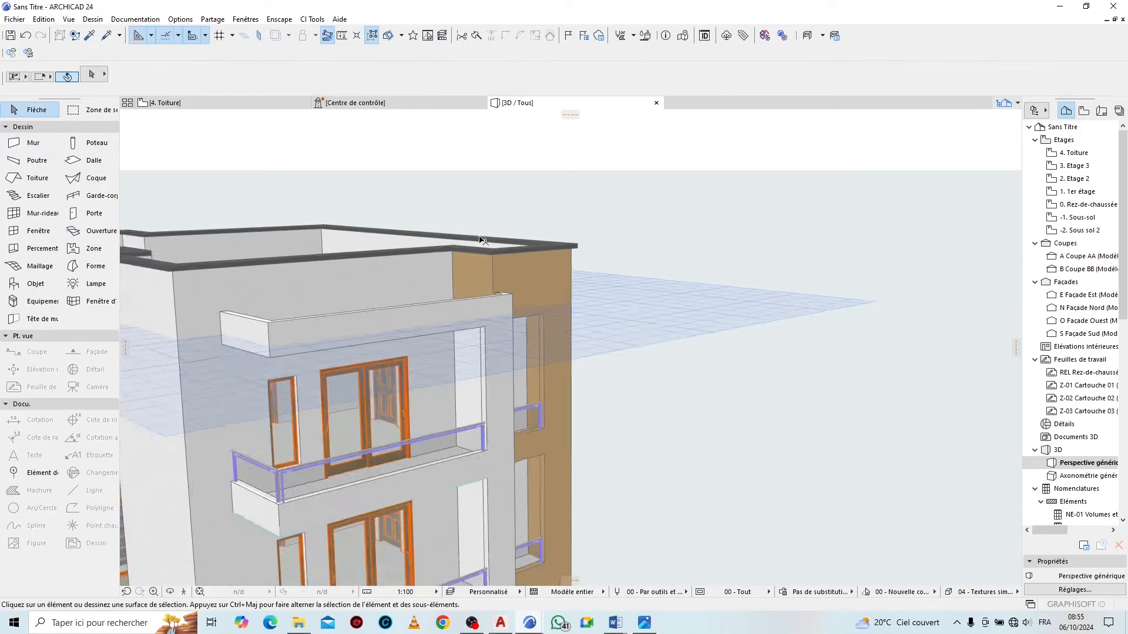
Split the side parapet wall in line with the beige wall's edge below and transfer the beige settings to its corner part
{"action": "left_click", "coordinate": [171, 595]}
{"action": "left_click_drag", "start_coordinate": [620, 436], "coordinate": [670, 243]}
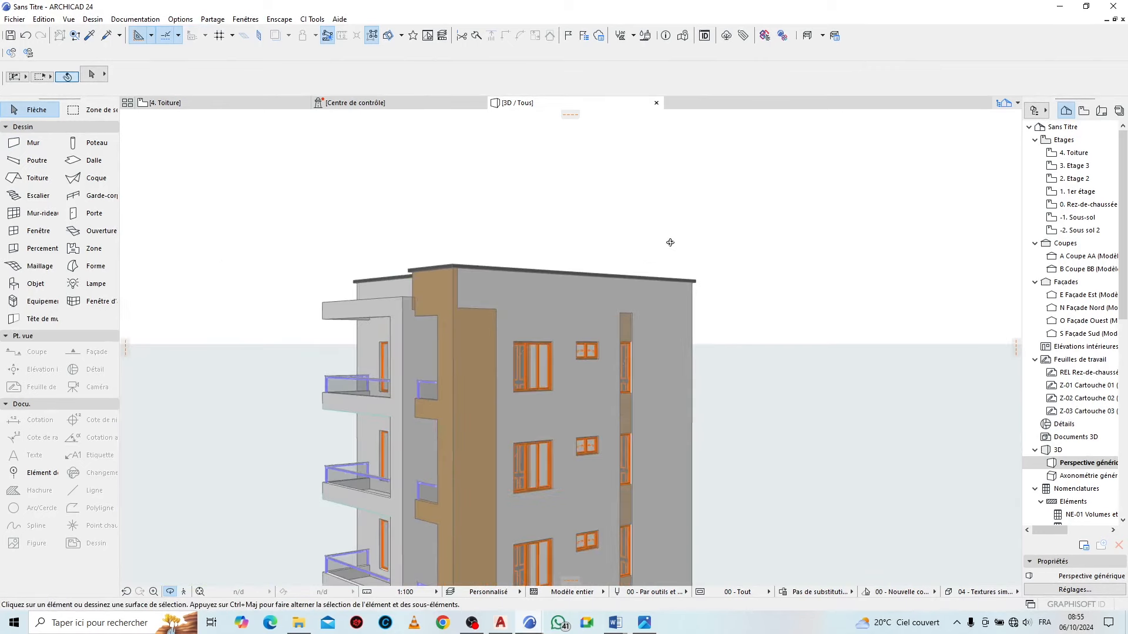
{"action": "middle_click_drag", "start_coordinate": [670, 242], "coordinate": [376, 409], "text": "shift"}
{"action": "scroll", "coordinate": [376, 405], "scroll_direction": "up", "scroll_amount": 3}
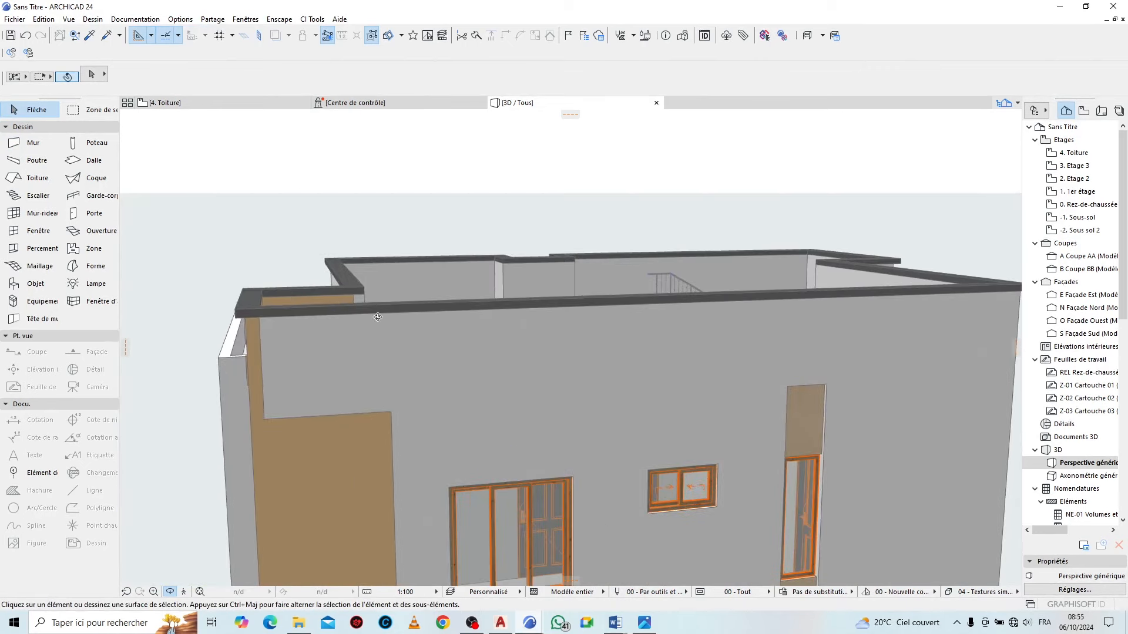
{"action": "left_click", "coordinate": [355, 379]}
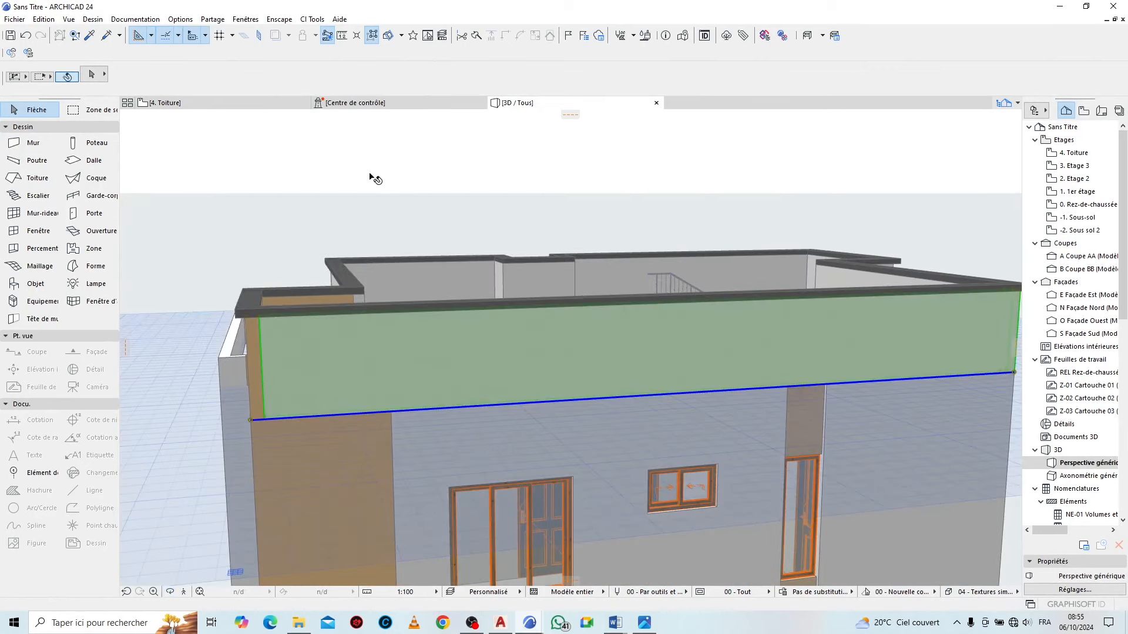
{"action": "left_click", "coordinate": [476, 36]}
{"action": "left_click", "coordinate": [391, 412]}
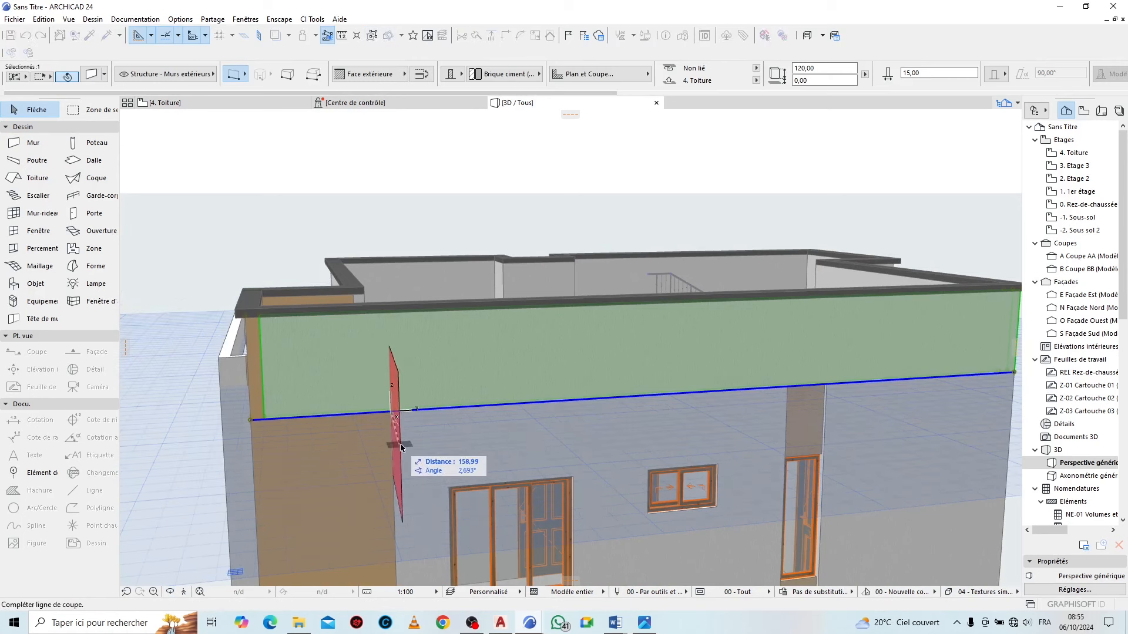
{"action": "left_click", "coordinate": [403, 445]}
{"action": "left_click", "coordinate": [345, 441]}
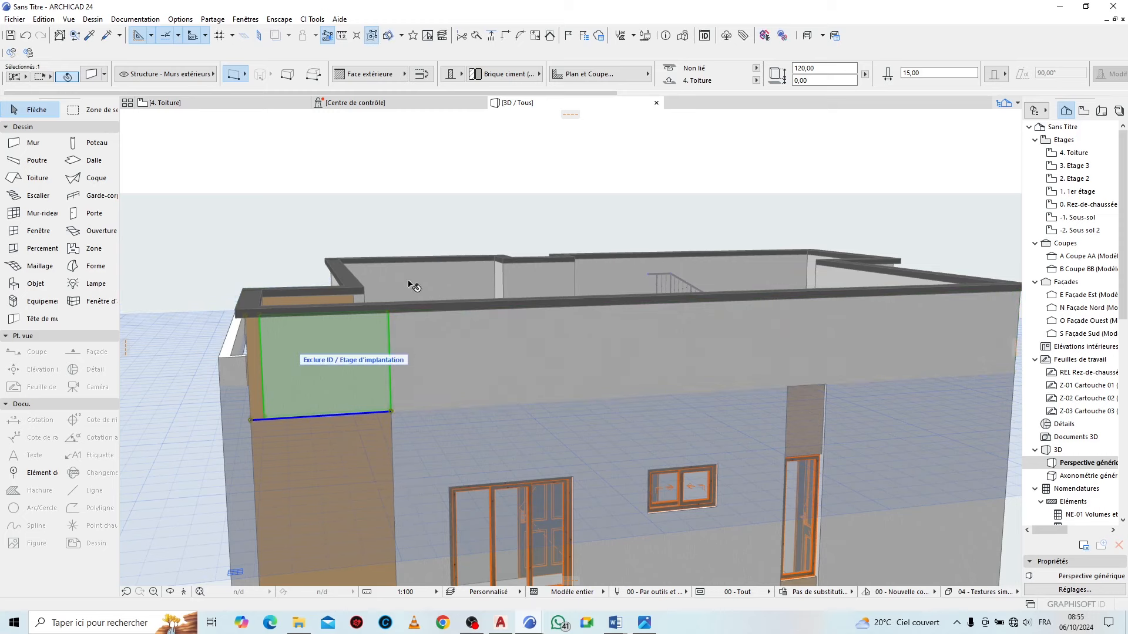
{"action": "left_click", "coordinate": [447, 182]}
{"action": "scroll", "coordinate": [551, 178], "scroll_direction": "down", "scroll_amount": 8}
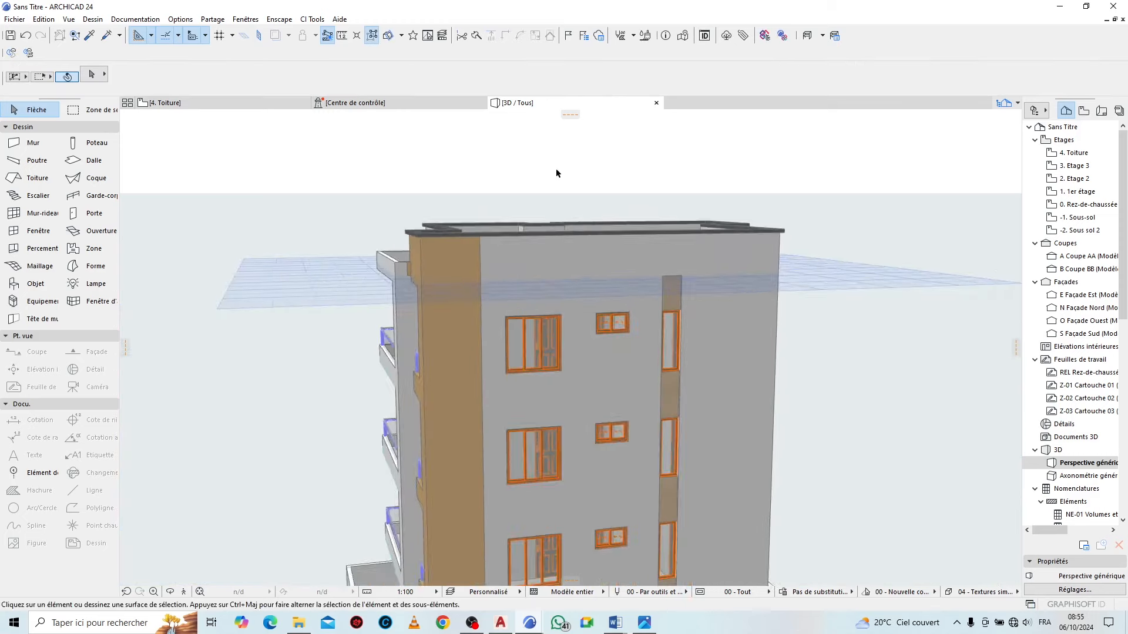
Examine the coloured façades from the side and front and check them against the reference render R_TUTO_4 - Photo.jpg
{"action": "left_click", "coordinate": [172, 595]}
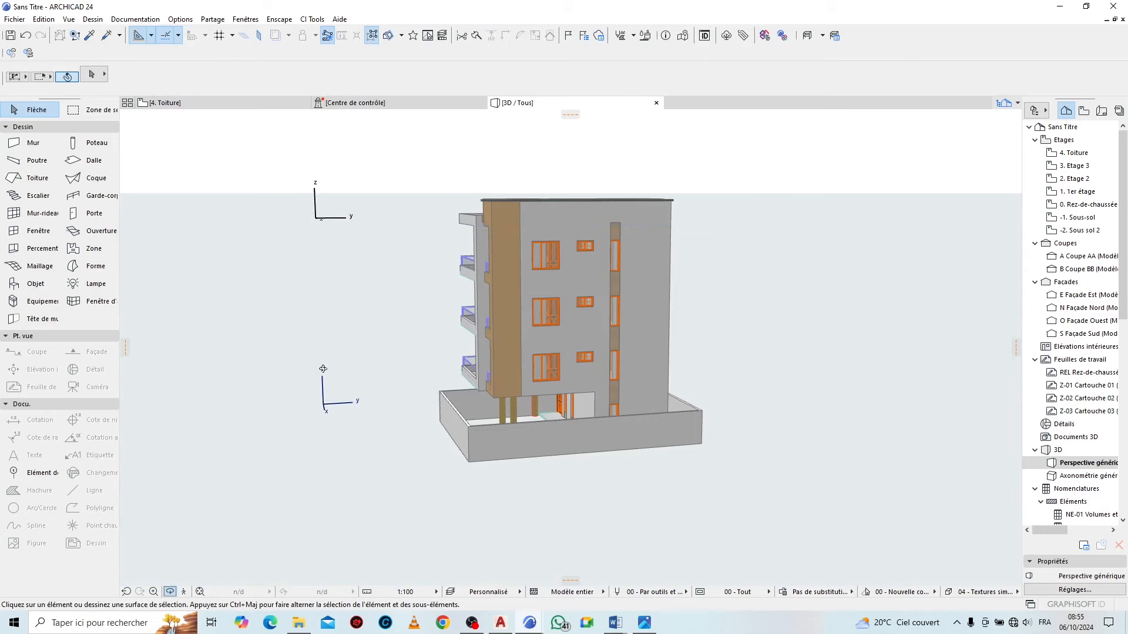
{"action": "left_click_drag", "start_coordinate": [324, 371], "coordinate": [763, 359]}
{"action": "left_click_drag", "start_coordinate": [488, 376], "coordinate": [411, 377]}
{"action": "mouse_move", "coordinate": [657, 628]}
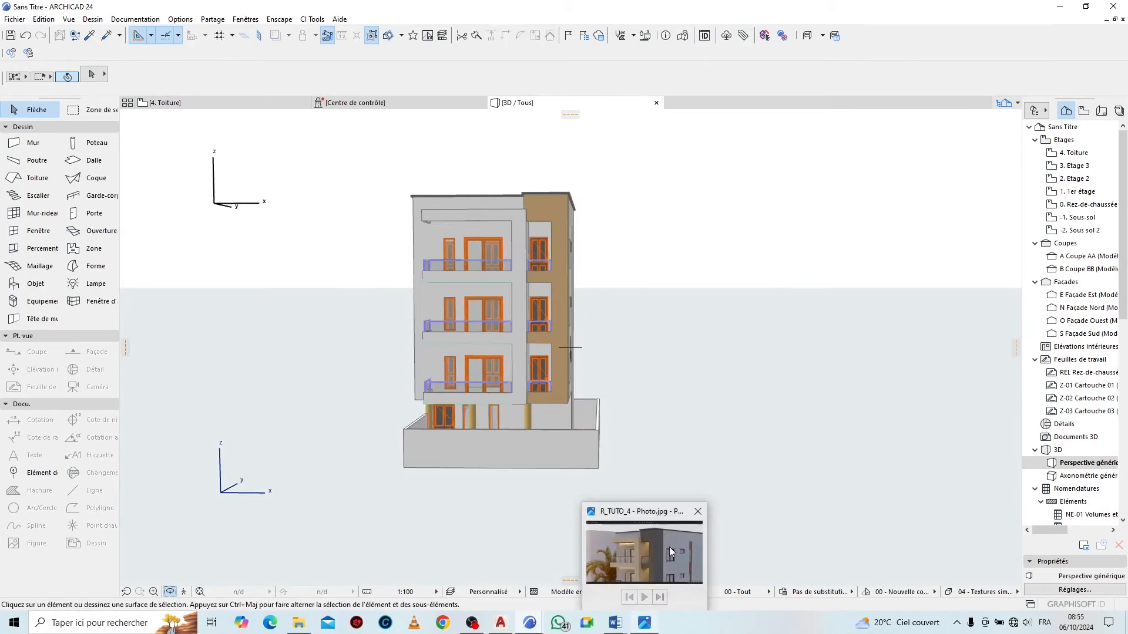
{"action": "scroll", "coordinate": [545, 309], "scroll_direction": "down", "scroll_amount": 3}
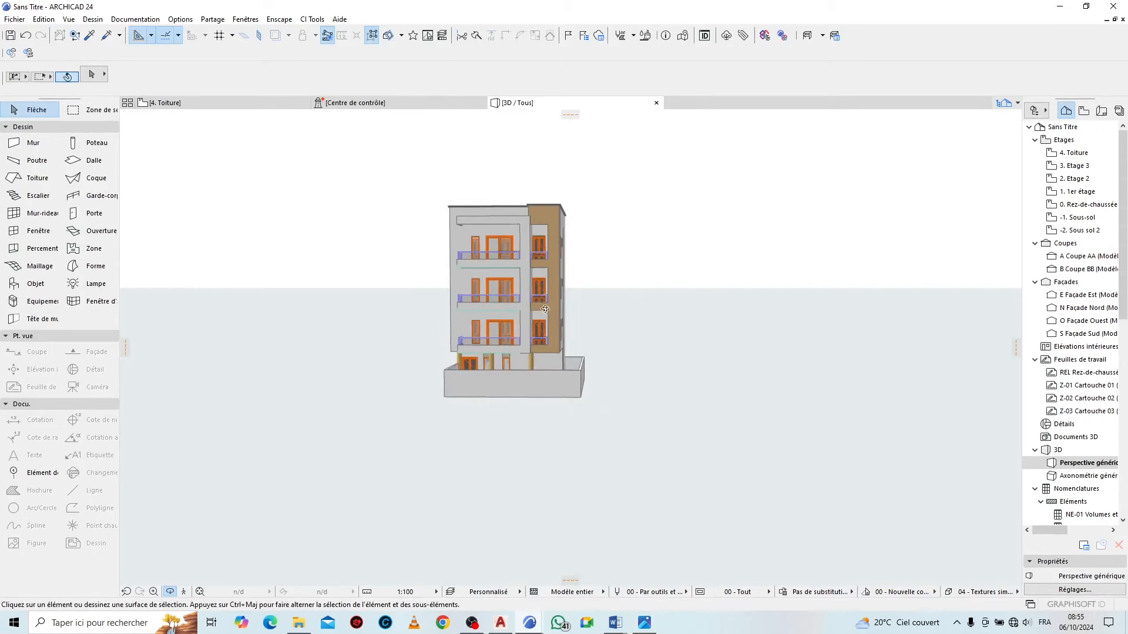
{"action": "scroll", "coordinate": [545, 309], "scroll_direction": "up", "scroll_amount": 3}
{"action": "left_click_drag", "start_coordinate": [670, 316], "coordinate": [840, 307]}
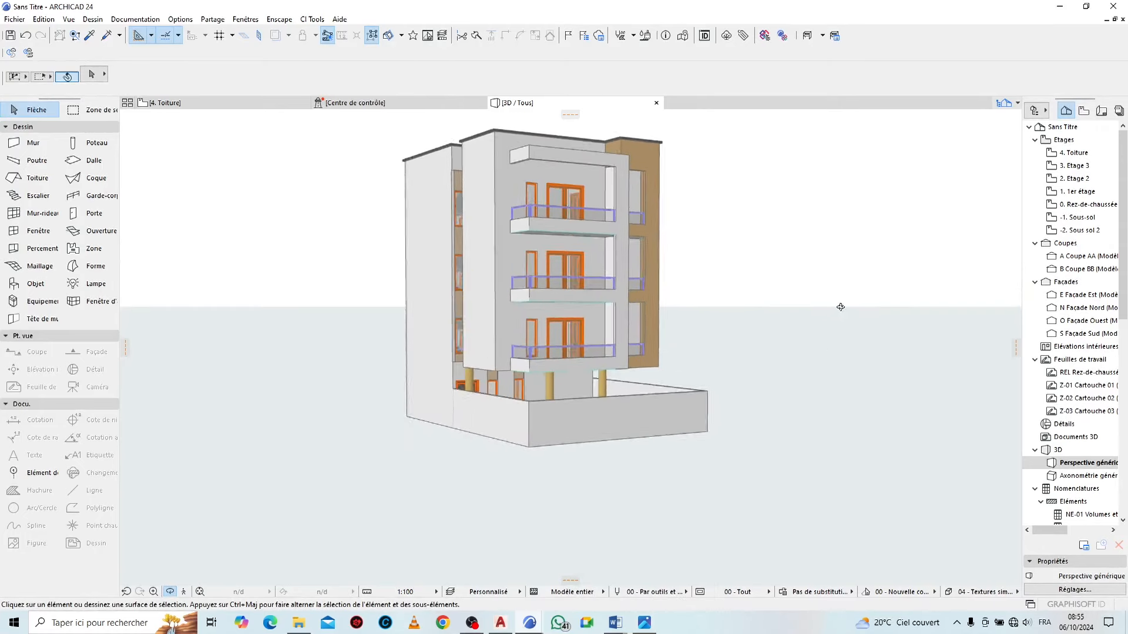
{"action": "scroll", "coordinate": [655, 177], "scroll_direction": "up", "scroll_amount": 5}
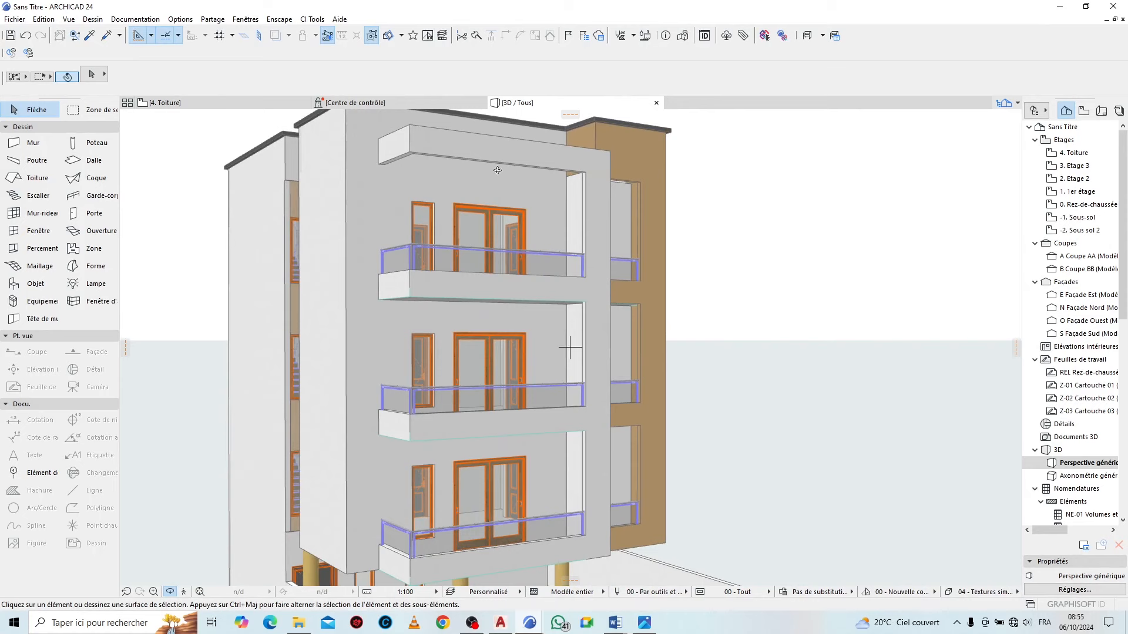
Select the top band walls, the vertical frame walls of the second and third floors, and the third-floor large balcony walls
{"action": "key", "text": "Escape"}
{"action": "left_click", "coordinate": [392, 150]}
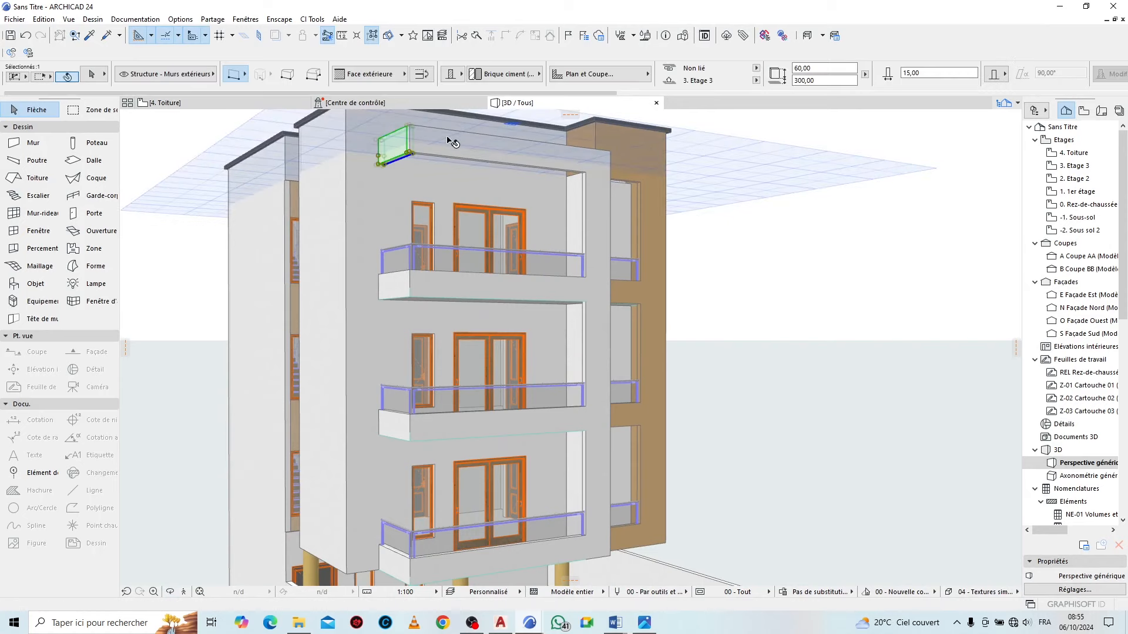
{"action": "scroll", "coordinate": [639, 186], "scroll_direction": "up", "scroll_amount": 1}
{"action": "scroll", "coordinate": [639, 186], "scroll_direction": "up", "scroll_amount": 1}
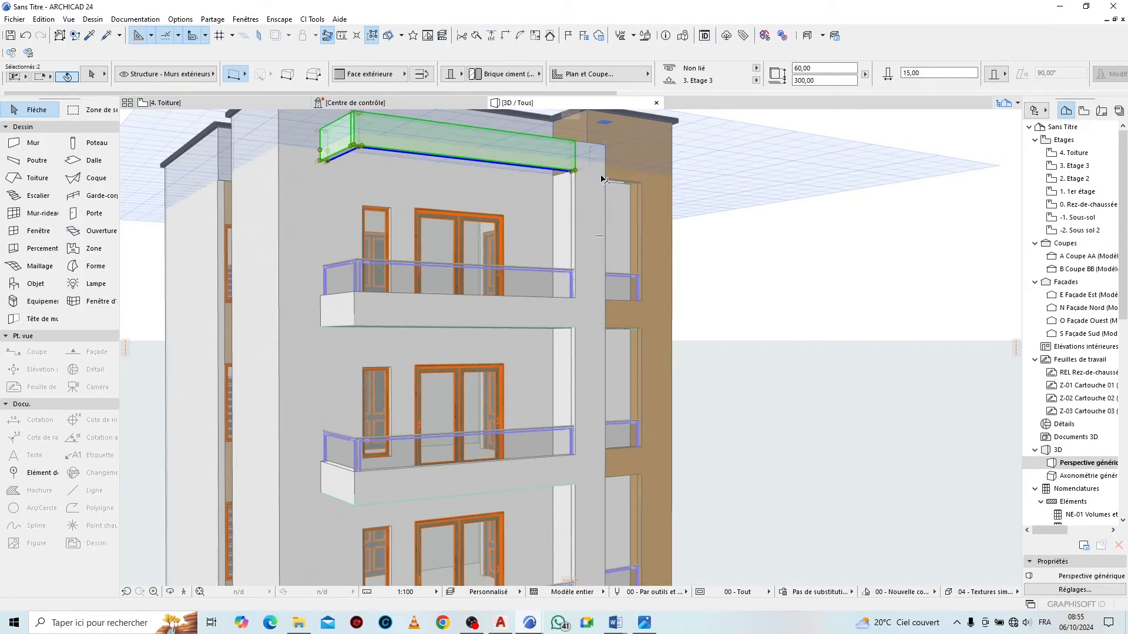
{"action": "left_click", "coordinate": [602, 191], "text": "shift"}
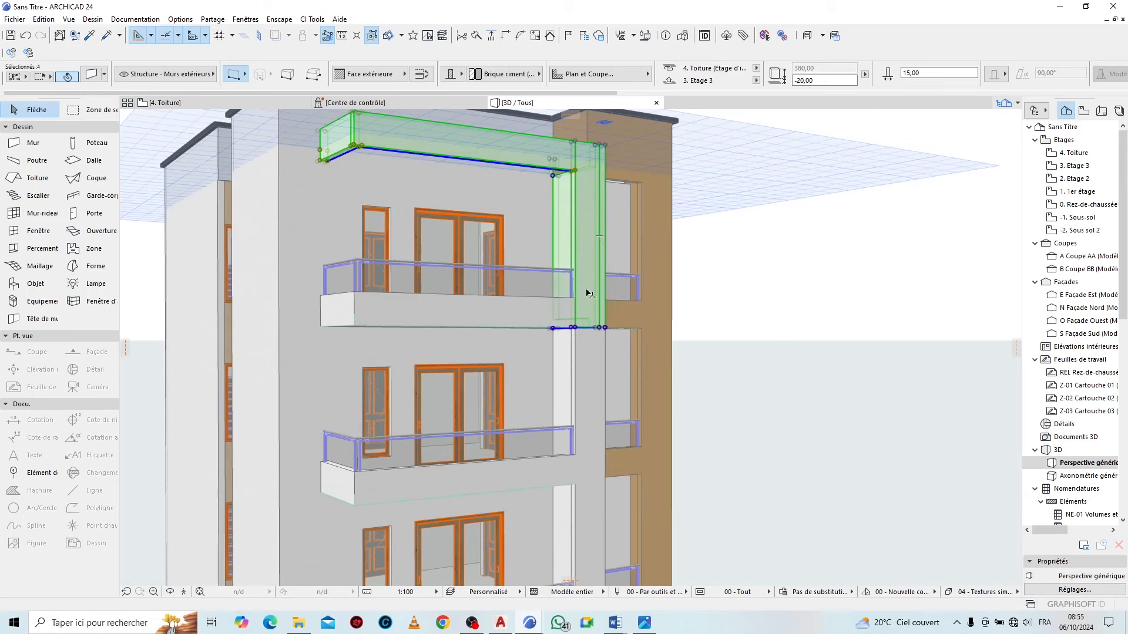
{"action": "left_click", "coordinate": [598, 372], "text": "shift"}
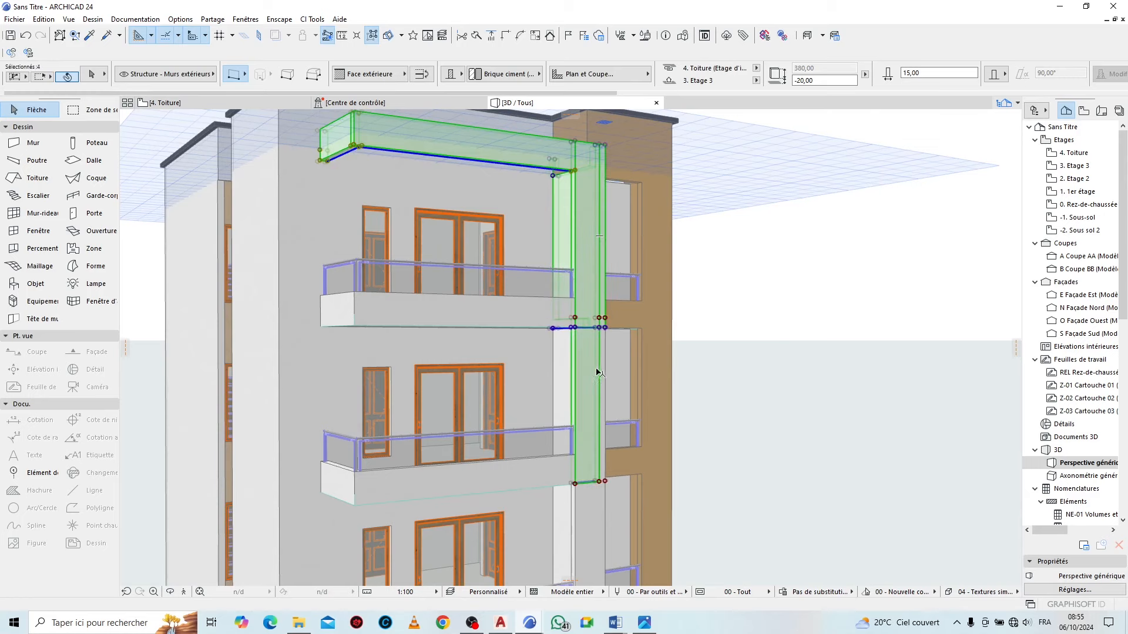
{"action": "left_click", "coordinate": [517, 310], "text": "shift"}
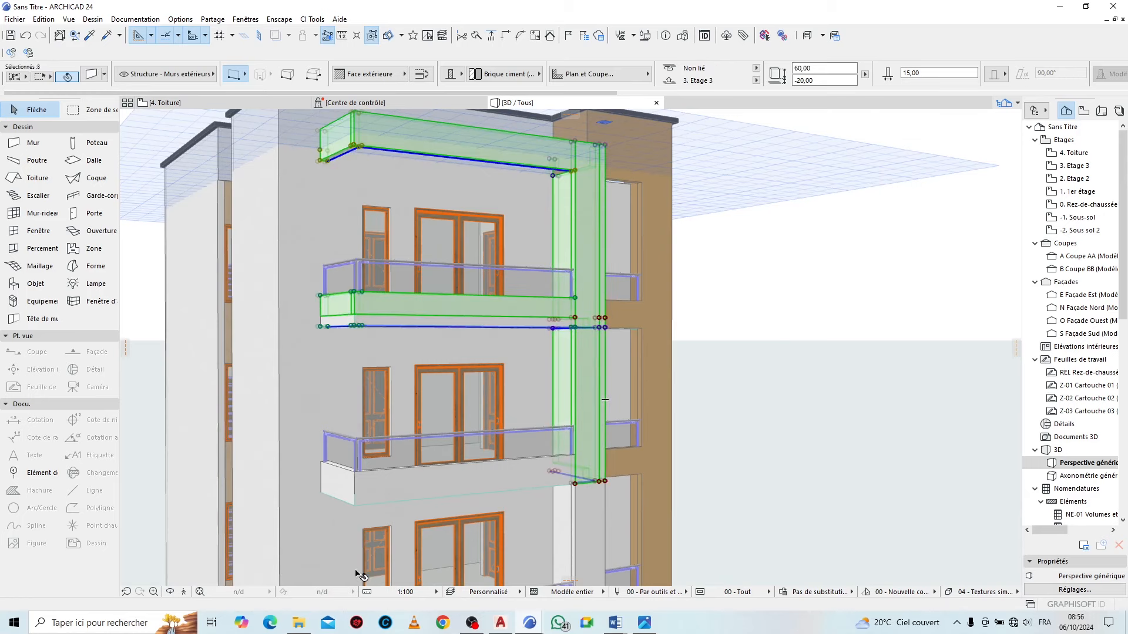
Add the large balcony walls of the second and first floors and the first-floor vertical frame walls to the selection
{"action": "scroll", "coordinate": [355, 571], "scroll_direction": "up", "scroll_amount": 3}
{"action": "left_click", "coordinate": [343, 424], "text": "shift"}
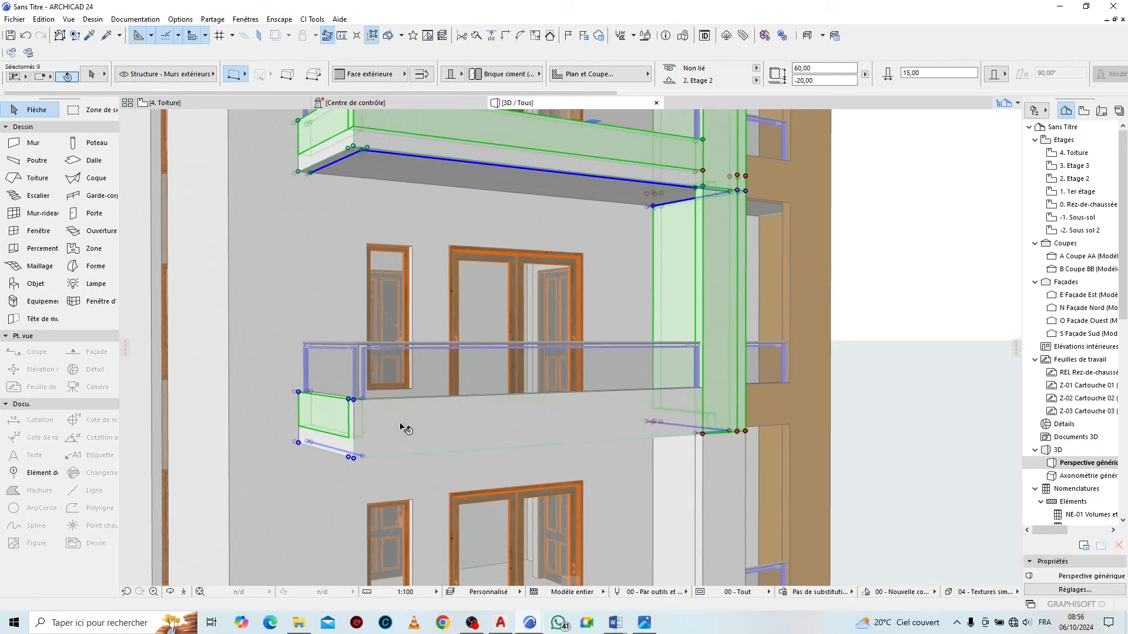
{"action": "left_click", "coordinate": [402, 428], "text": "shift"}
{"action": "scroll", "coordinate": [446, 252], "scroll_direction": "down", "scroll_amount": 3}
{"action": "scroll", "coordinate": [456, 430], "scroll_direction": "up", "scroll_amount": 1}
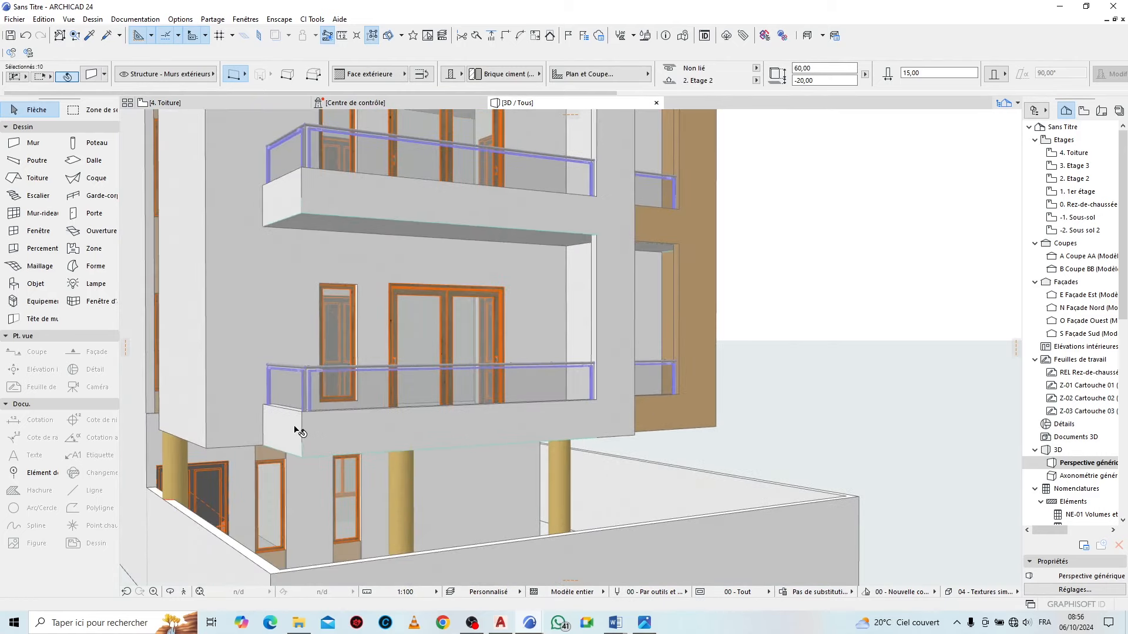
{"action": "left_click", "coordinate": [369, 425], "text": "shift"}
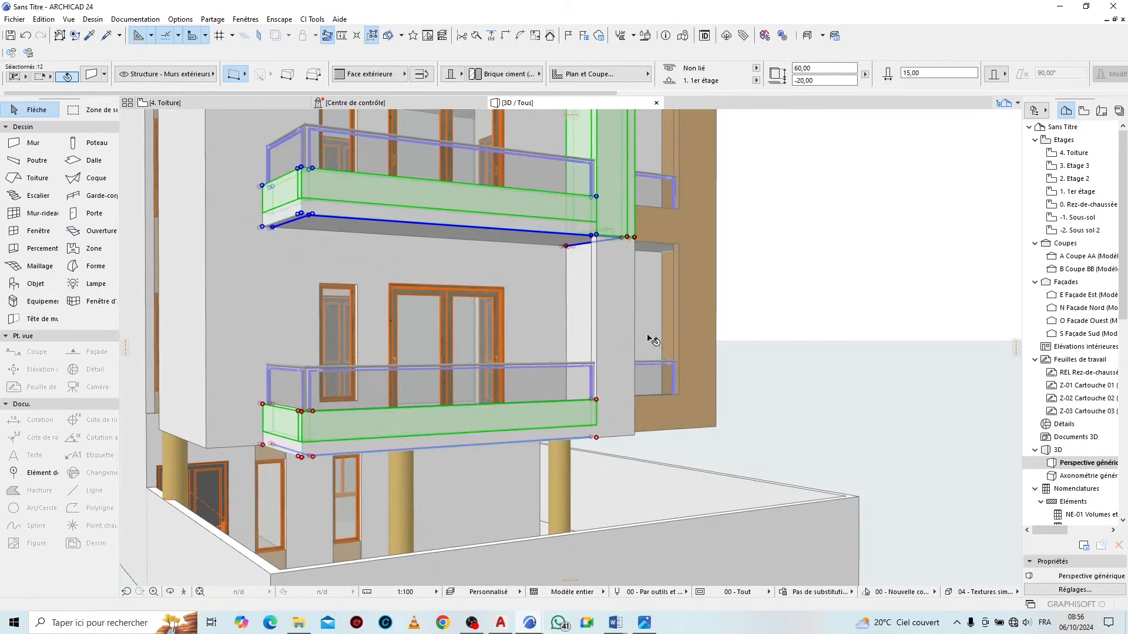
{"action": "left_click", "coordinate": [620, 324], "text": "shift"}
{"action": "left_click", "coordinate": [587, 311], "text": "shift"}
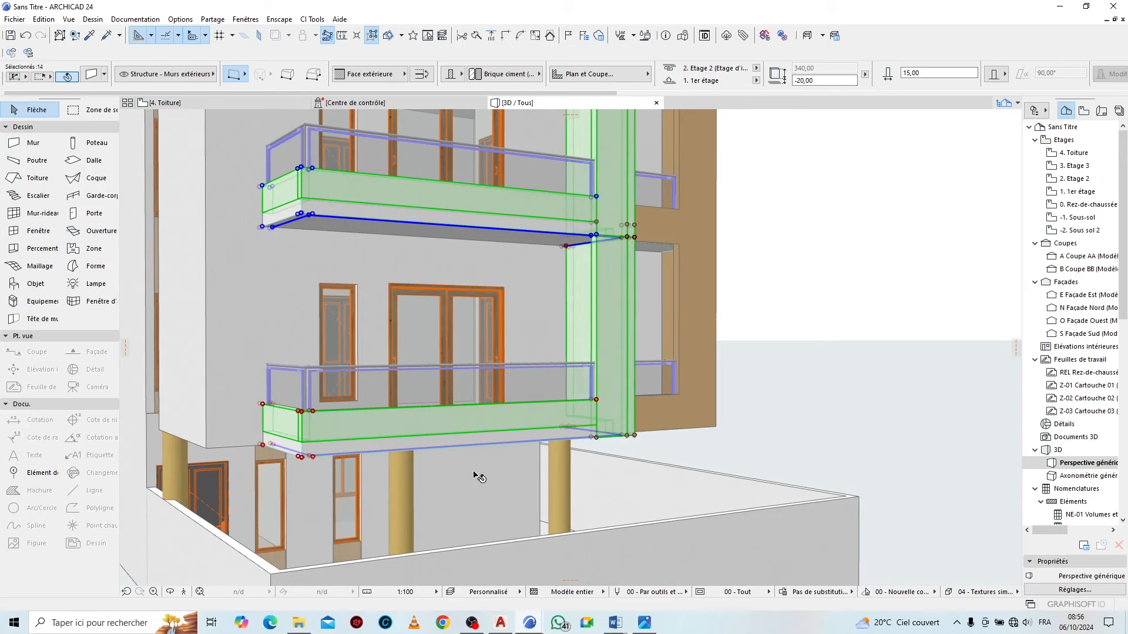
Open the wall settings of the selected balcony and frame walls and bring up the replacement surface choices
{"action": "scroll", "coordinate": [473, 471], "scroll_direction": "down", "scroll_amount": 5}
{"action": "scroll", "coordinate": [176, 505], "scroll_direction": "up", "scroll_amount": 1}
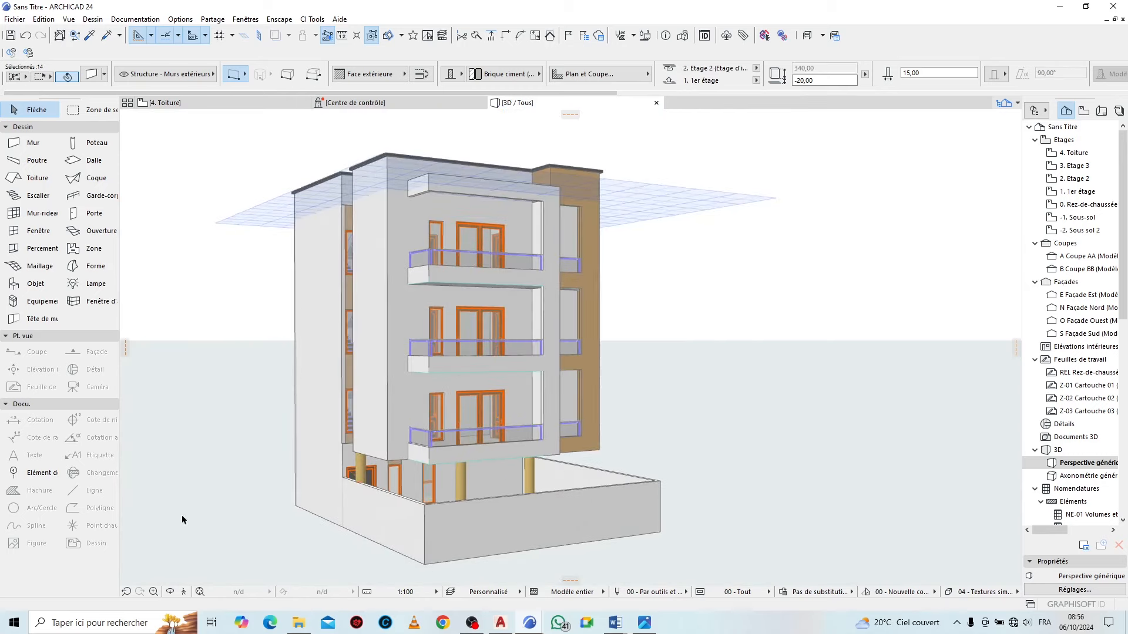
{"action": "left_click", "coordinate": [170, 592]}
{"action": "left_click_drag", "start_coordinate": [596, 445], "coordinate": [298, 423]}
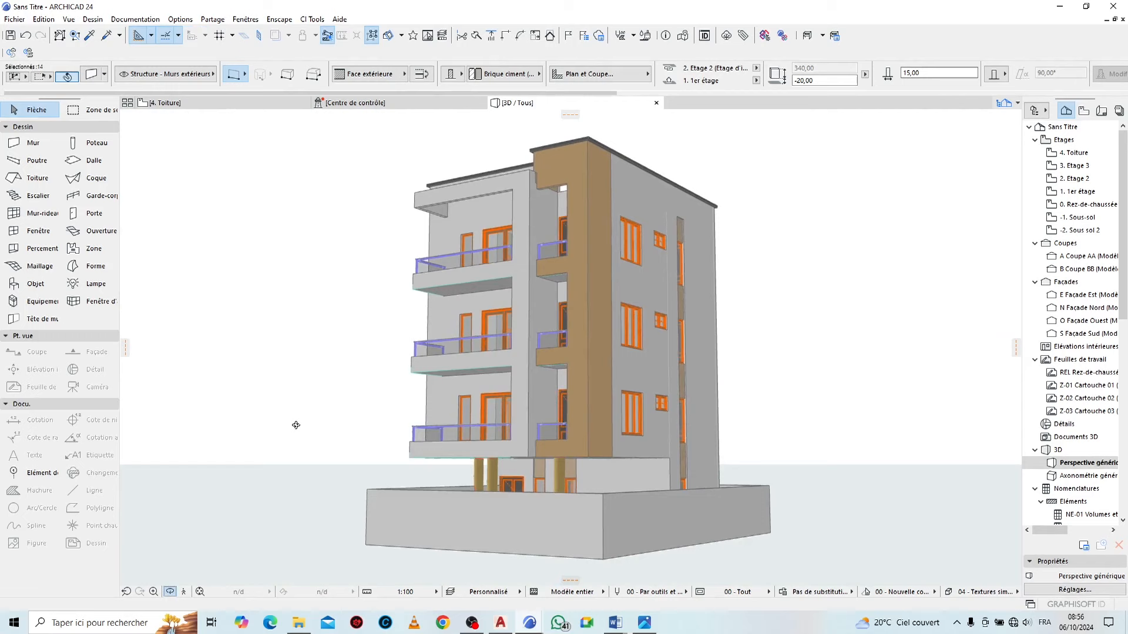
{"action": "scroll", "coordinate": [521, 365], "scroll_direction": "up", "scroll_amount": 3}
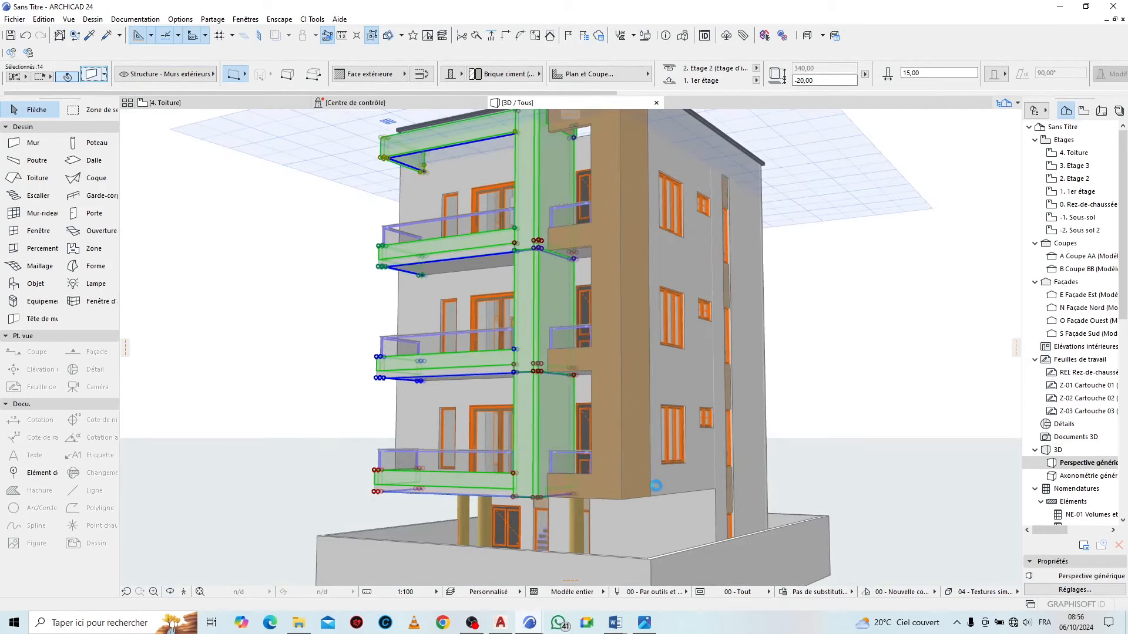
{"action": "left_click", "coordinate": [577, 391]}
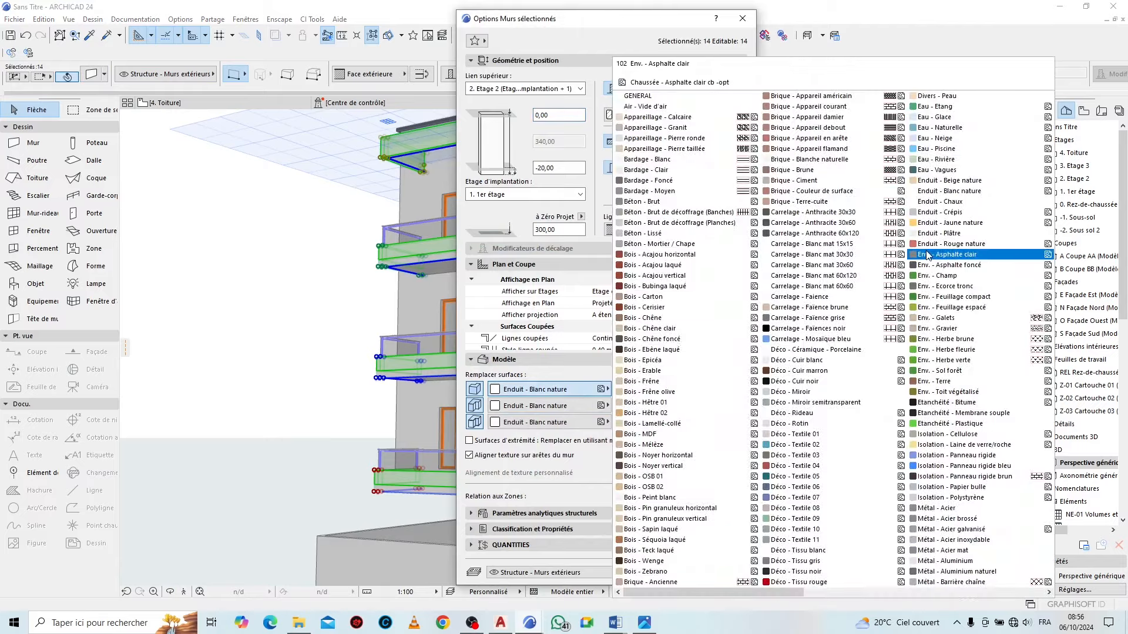
Override all surfaces of the 14 selected exterior walls with Peinture - Gris clair and clear the selection
{"action": "scroll", "coordinate": [874, 240], "scroll_direction": "right", "scroll_amount": 5}
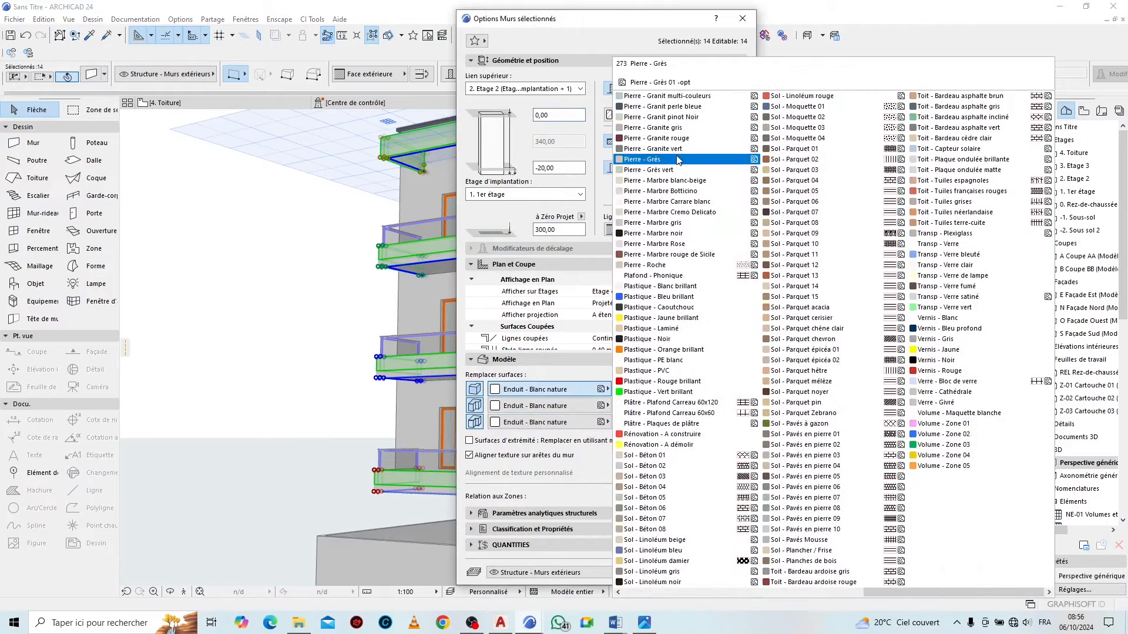
{"action": "scroll", "coordinate": [646, 352], "scroll_direction": "left", "scroll_amount": 5}
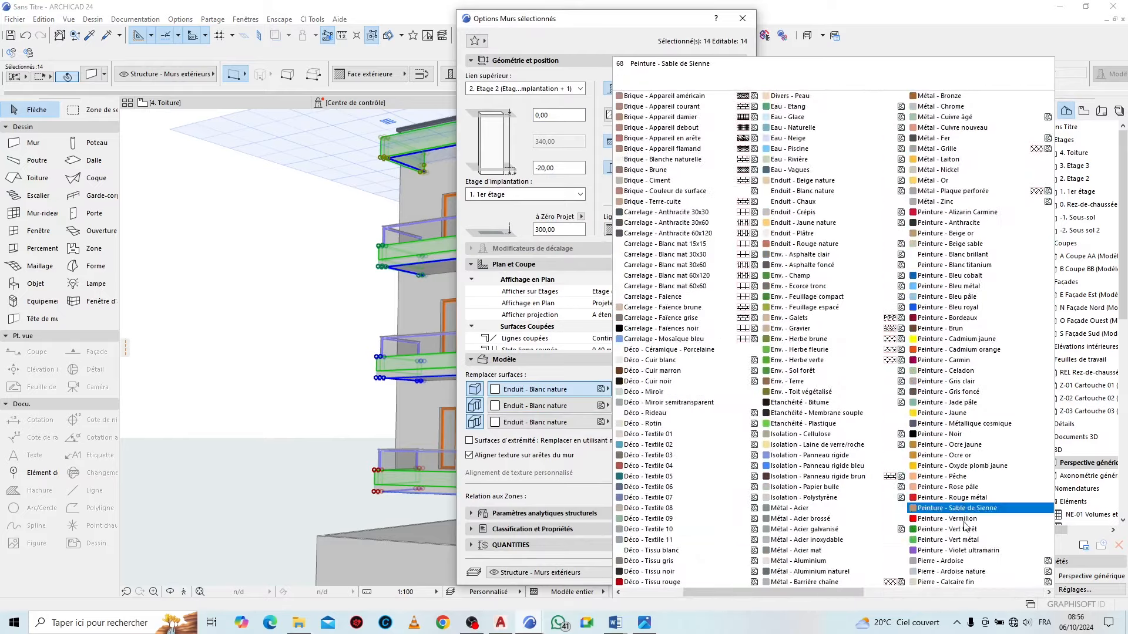
{"action": "scroll", "coordinate": [940, 508], "scroll_direction": "right", "scroll_amount": 5}
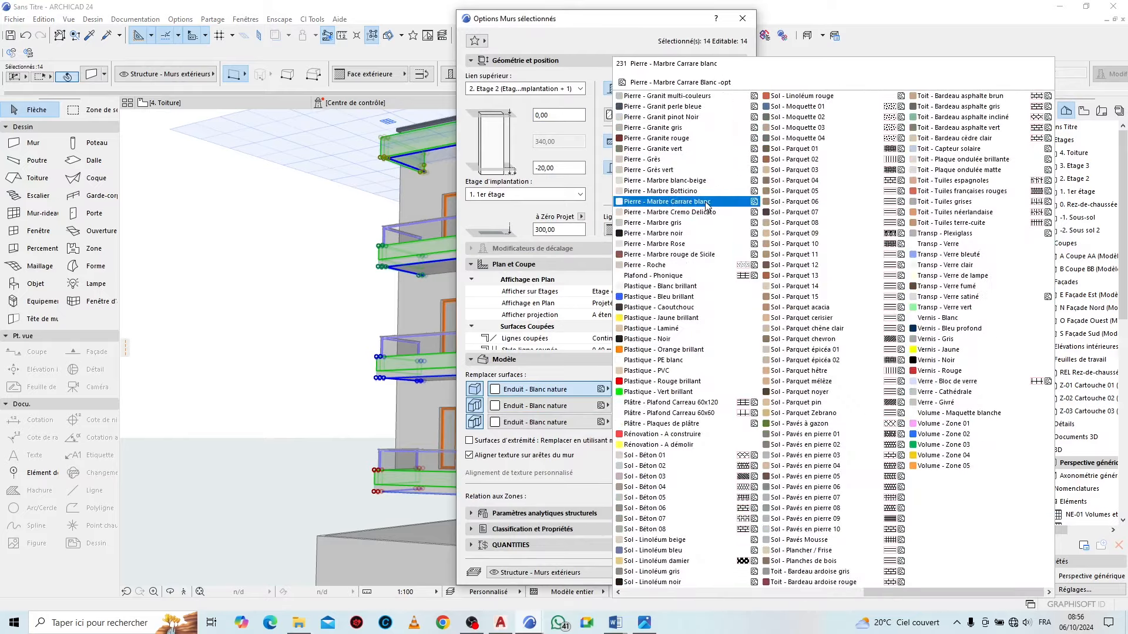
{"action": "scroll", "coordinate": [722, 206], "scroll_direction": "left", "scroll_amount": 5}
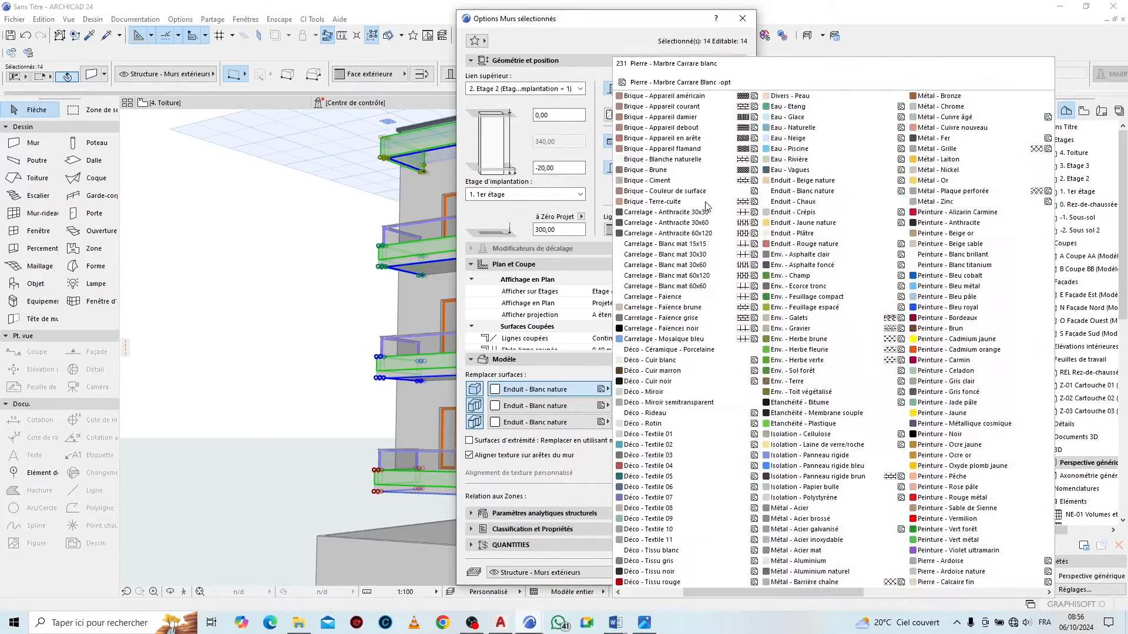
{"action": "left_click", "coordinate": [963, 381]}
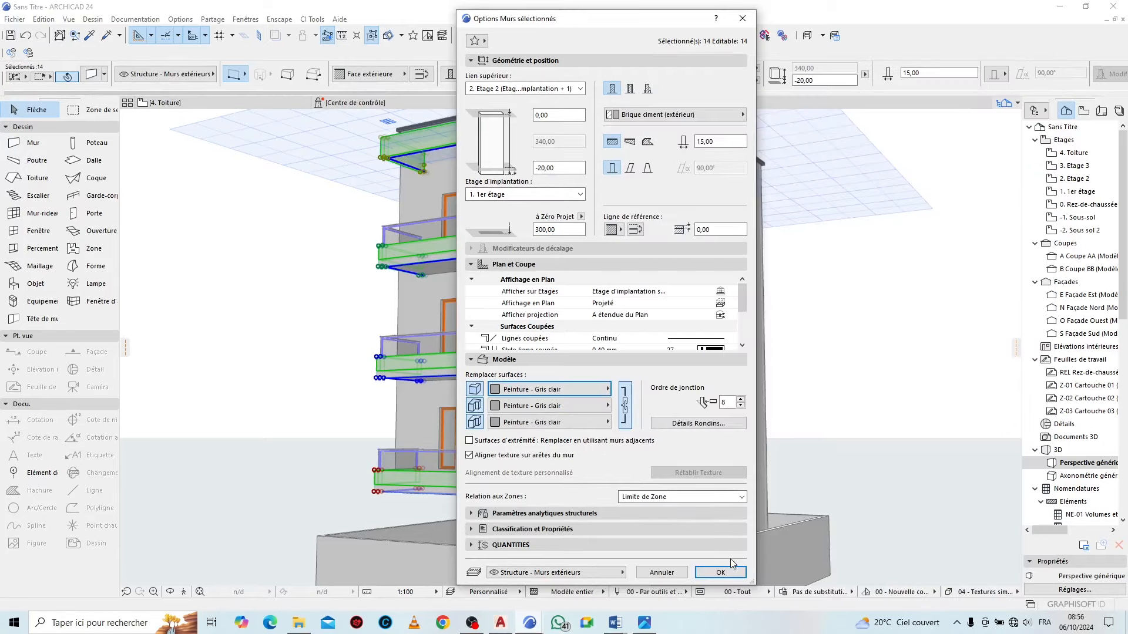
{"action": "left_click", "coordinate": [720, 573]}
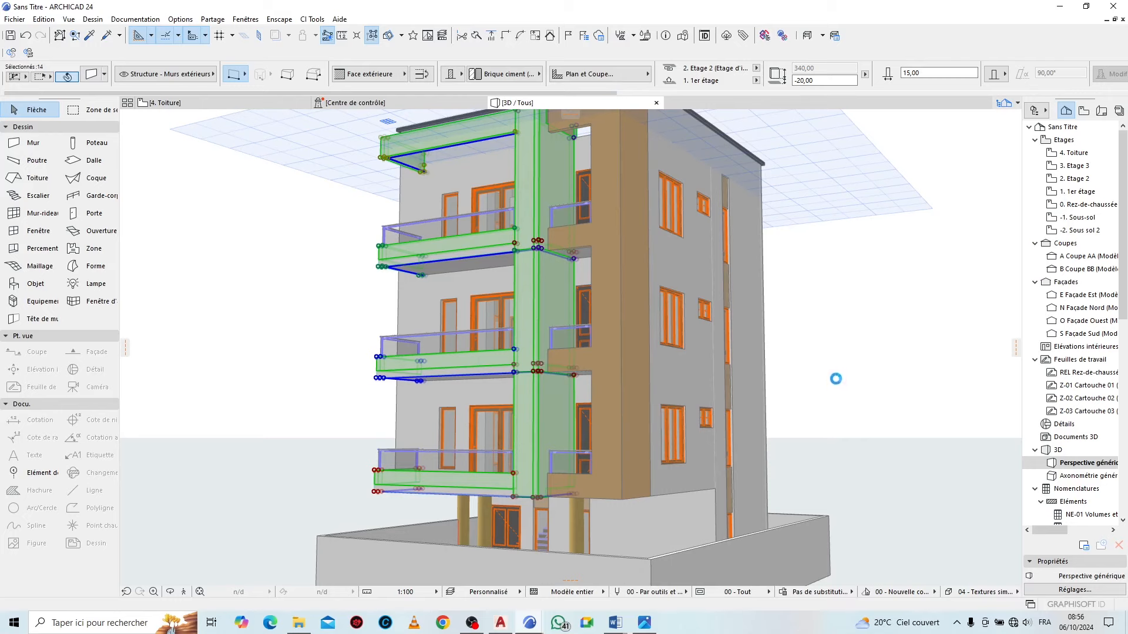
{"action": "left_click", "coordinate": [832, 325]}
{"action": "scroll", "coordinate": [596, 369], "scroll_direction": "down", "scroll_amount": 3}
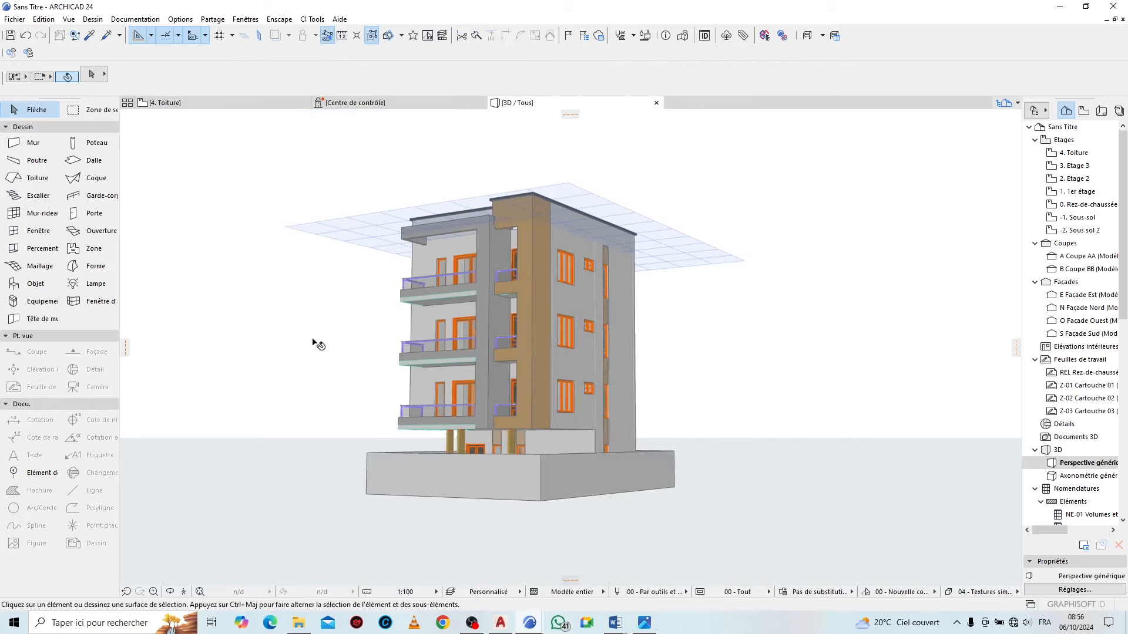
{"action": "scroll", "coordinate": [405, 279], "scroll_direction": "up", "scroll_amount": 6}
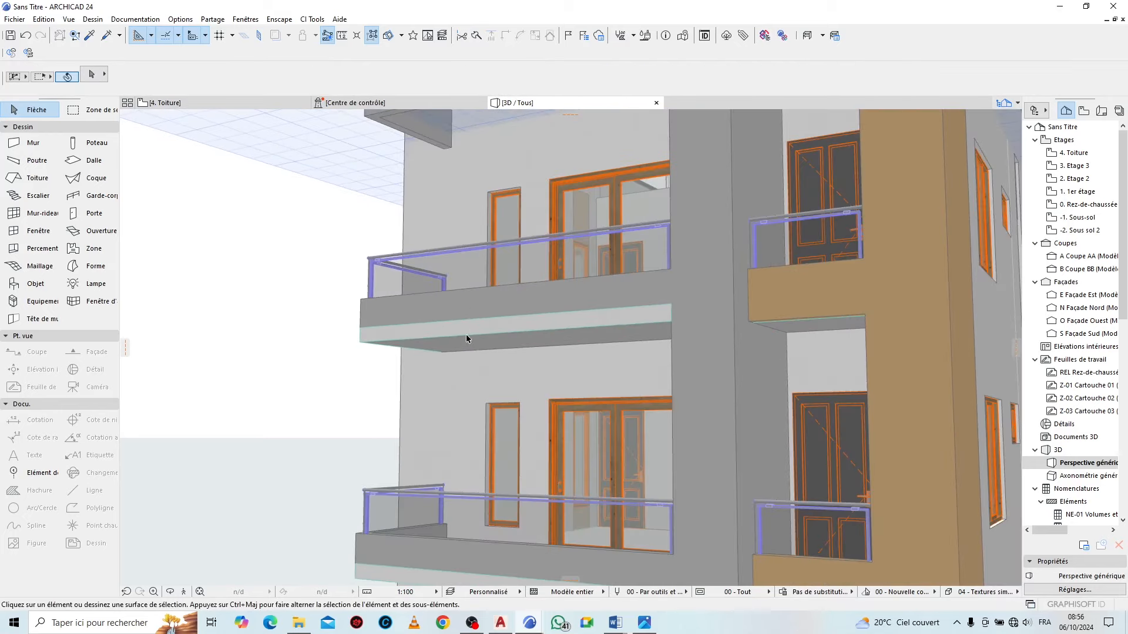
{"action": "left_click", "coordinate": [475, 324]}
{"action": "left_click", "coordinate": [472, 337]}
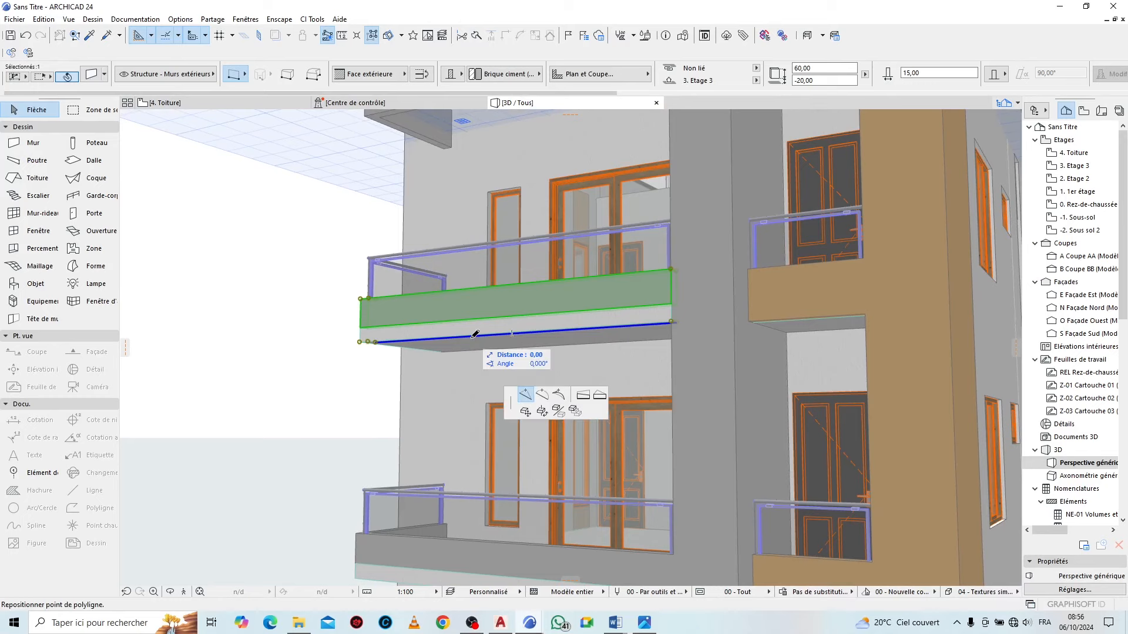
{"action": "scroll", "coordinate": [473, 333], "scroll_direction": "up", "scroll_amount": 1}
{"action": "key", "text": "Escape"}
{"action": "key", "text": "Escape"}
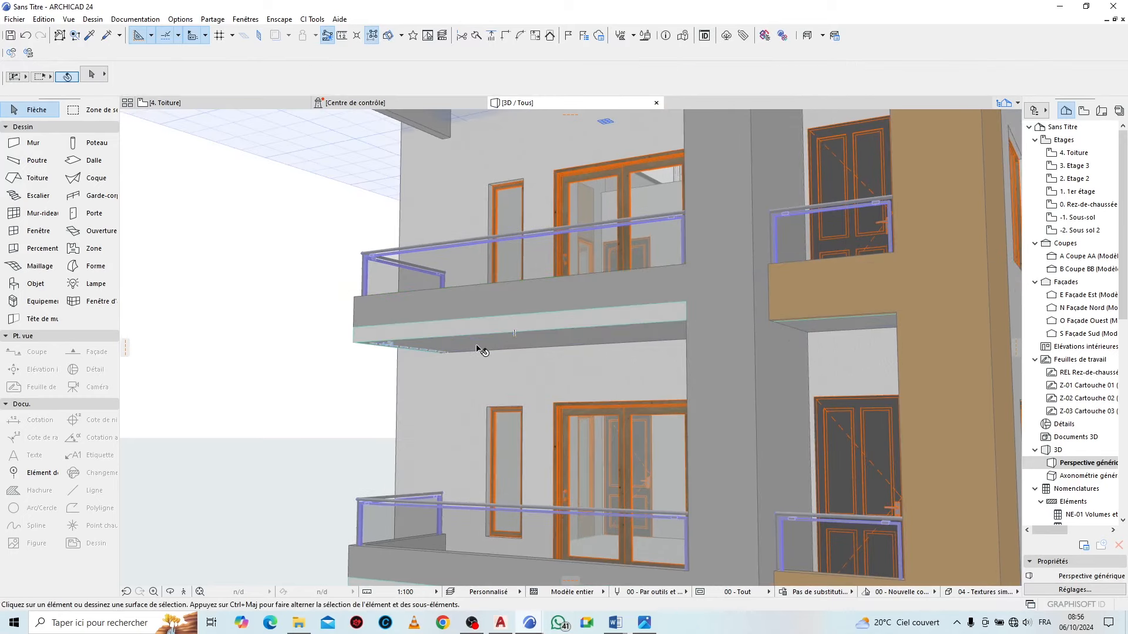
Offset the front edge of the Etage 3 balcony slab inward so it sits behind the grey parapet wall
{"action": "left_click", "coordinate": [486, 321]}
{"action": "left_click", "coordinate": [486, 321]}
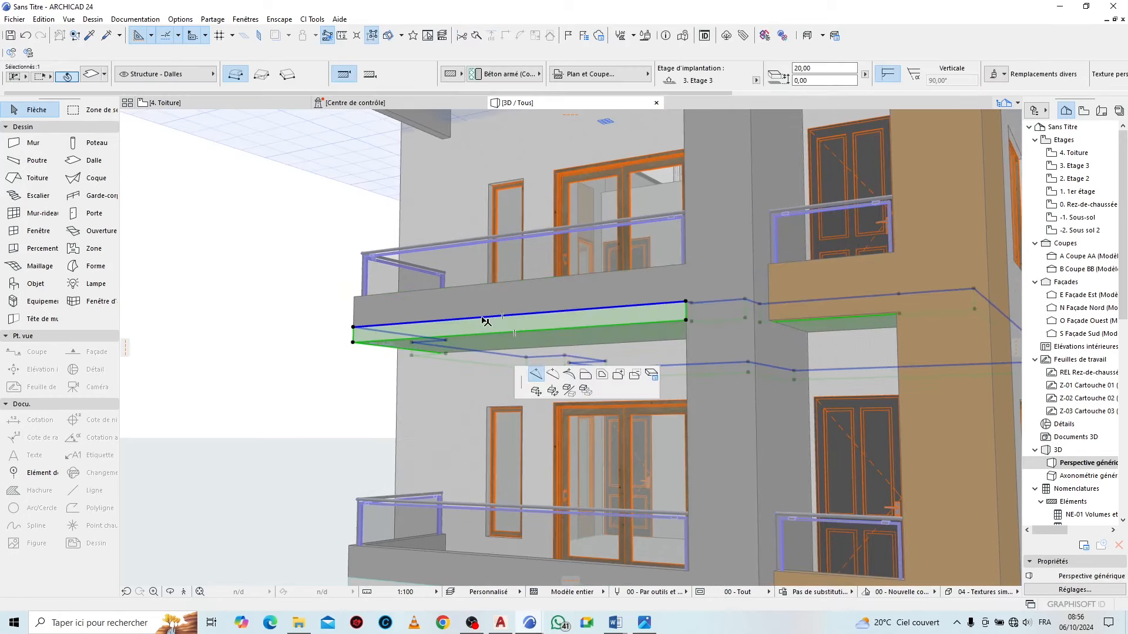
{"action": "left_click", "coordinate": [768, 265]}
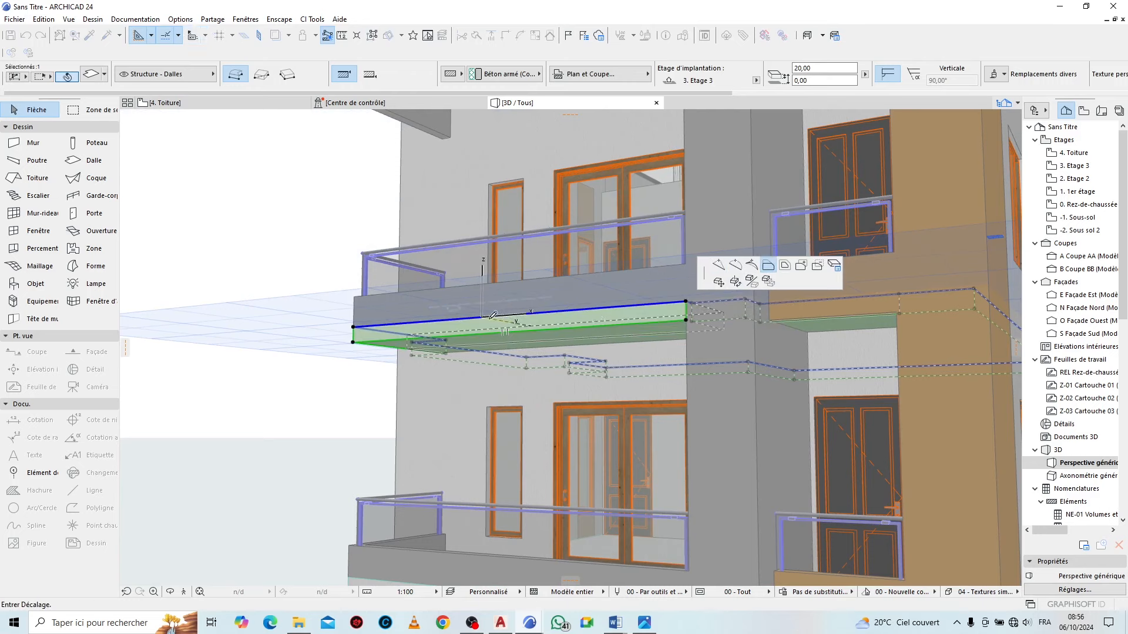
{"action": "left_click", "coordinate": [492, 316]}
{"action": "left_click", "coordinate": [175, 580]}
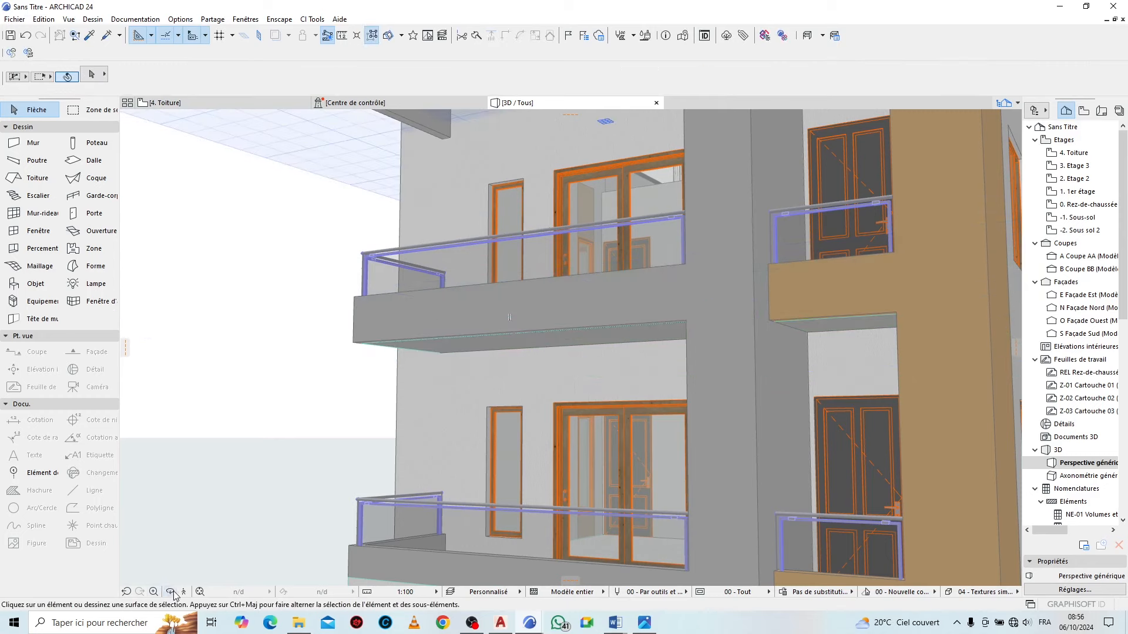
Offset the short side edge of the Etage 3 balcony slab inward behind the side parapet wall
{"action": "left_click", "coordinate": [171, 592]}
{"action": "left_click_drag", "start_coordinate": [178, 448], "coordinate": [730, 386]}
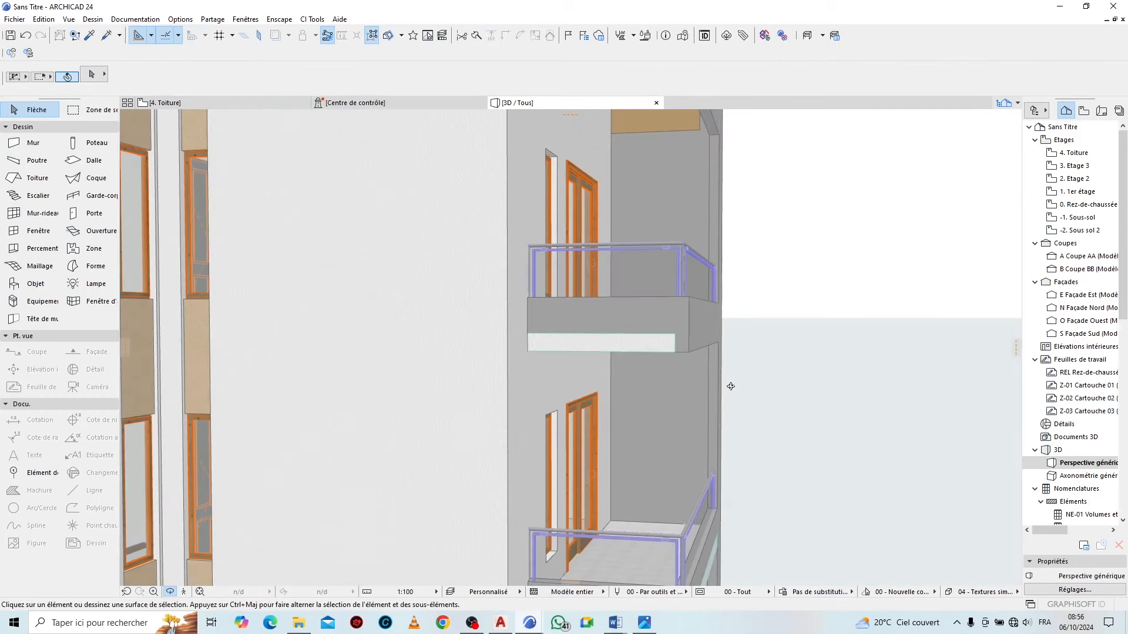
{"action": "left_click", "coordinate": [633, 346]}
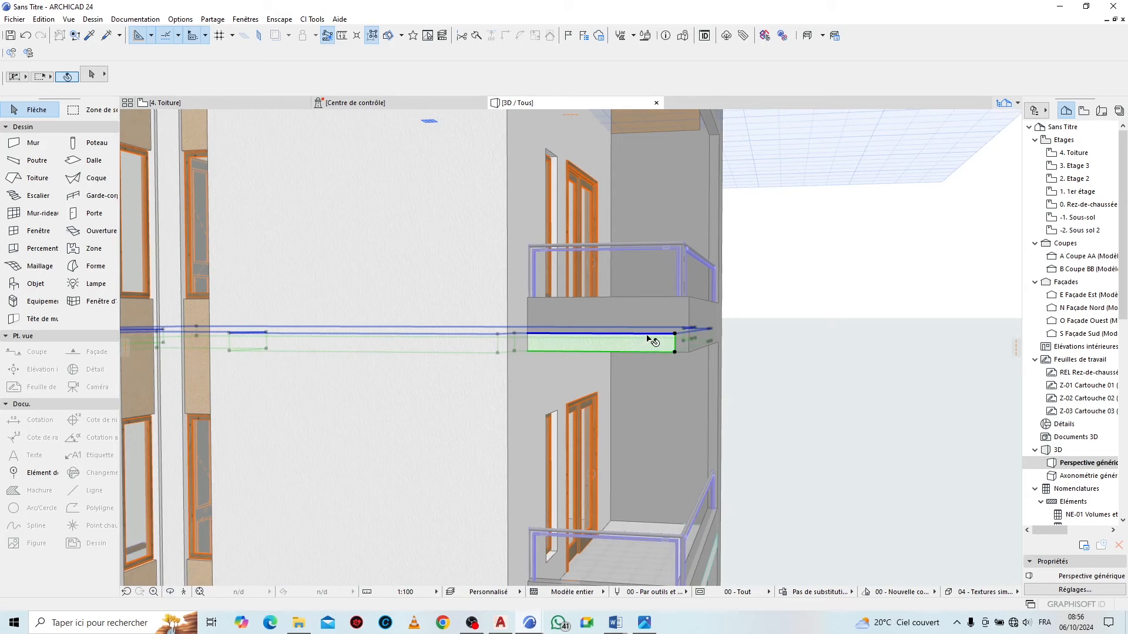
{"action": "left_click", "coordinate": [652, 339]}
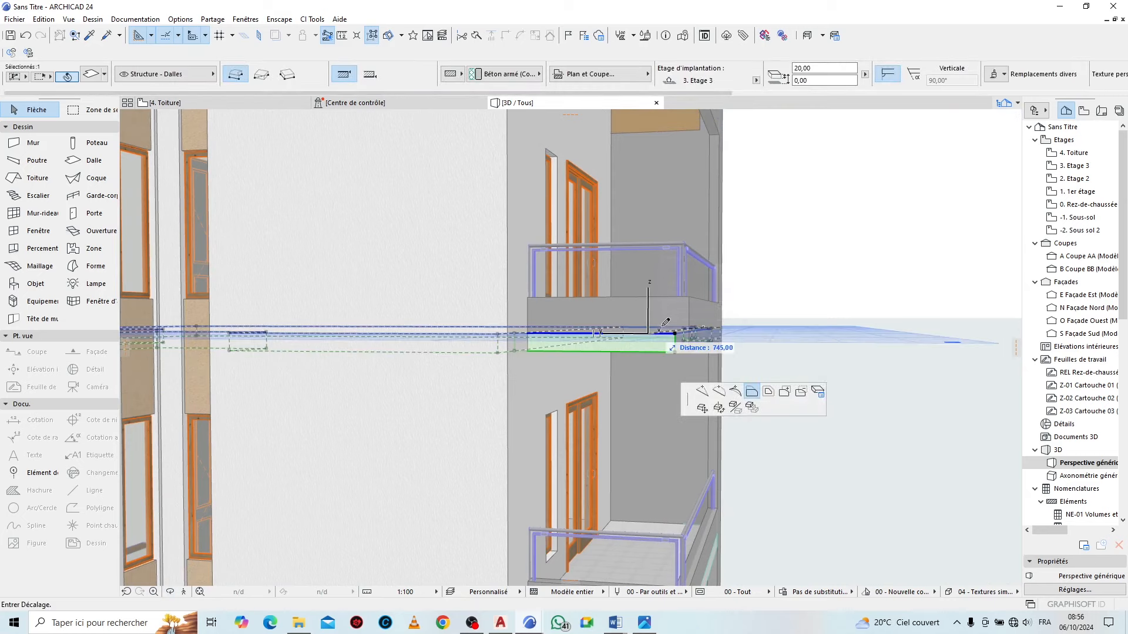
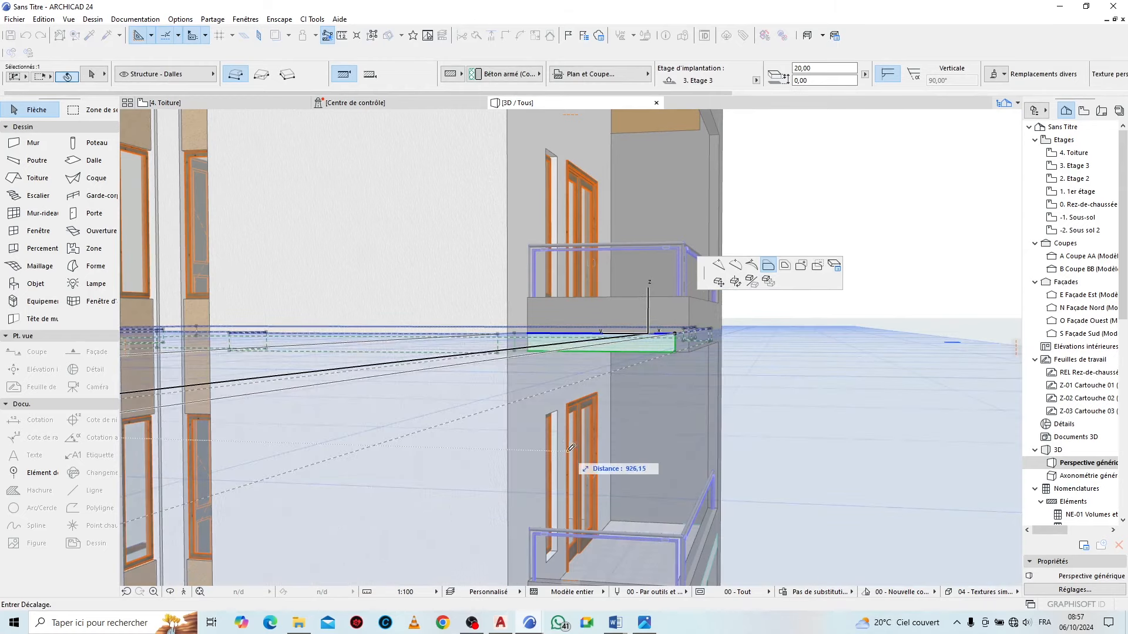
{"action": "scroll", "coordinate": [393, 478], "scroll_direction": "down", "scroll_amount": 3}
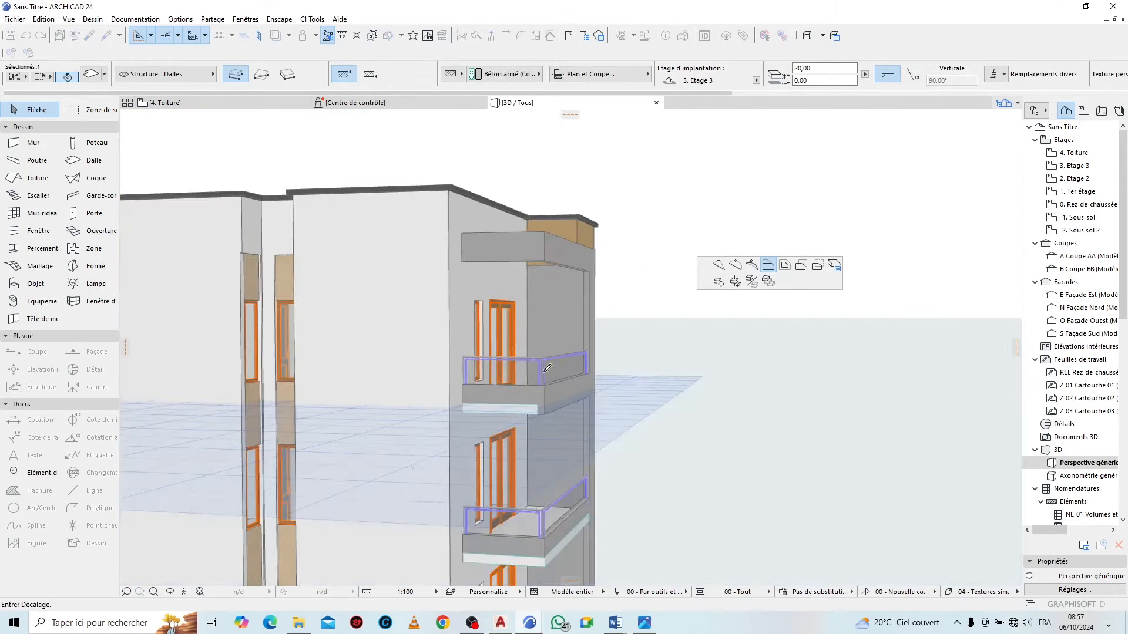
{"action": "scroll", "coordinate": [547, 362], "scroll_direction": "up", "scroll_amount": 2}
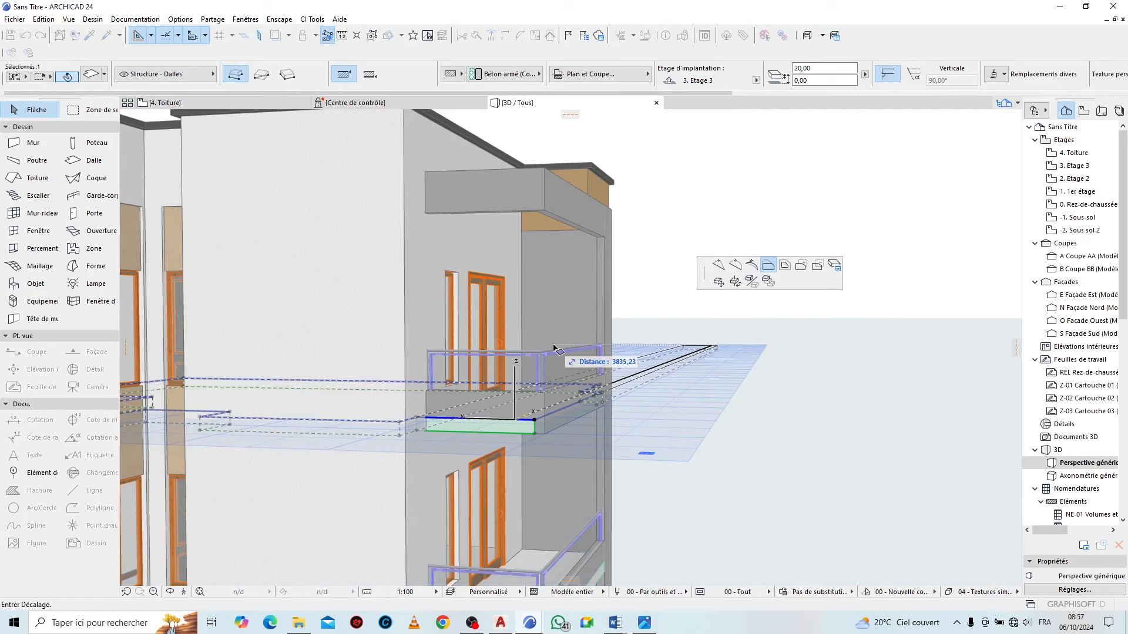
{"action": "left_click", "coordinate": [517, 420]}
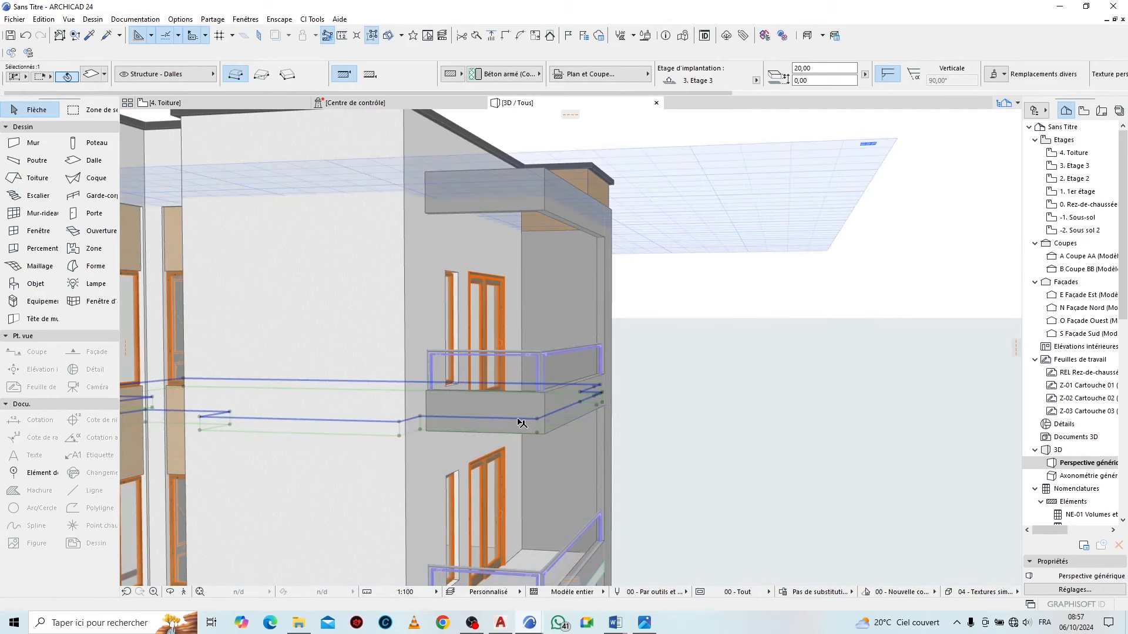
{"action": "key", "text": "Escape"}
Offset the side and front edges of the Etage 2 balcony slab inward behind the parapet, using 15 cm for the front edge
{"action": "scroll", "coordinate": [560, 309], "scroll_direction": "down", "scroll_amount": 4}
{"action": "scroll", "coordinate": [563, 311], "scroll_direction": "up", "scroll_amount": 5}
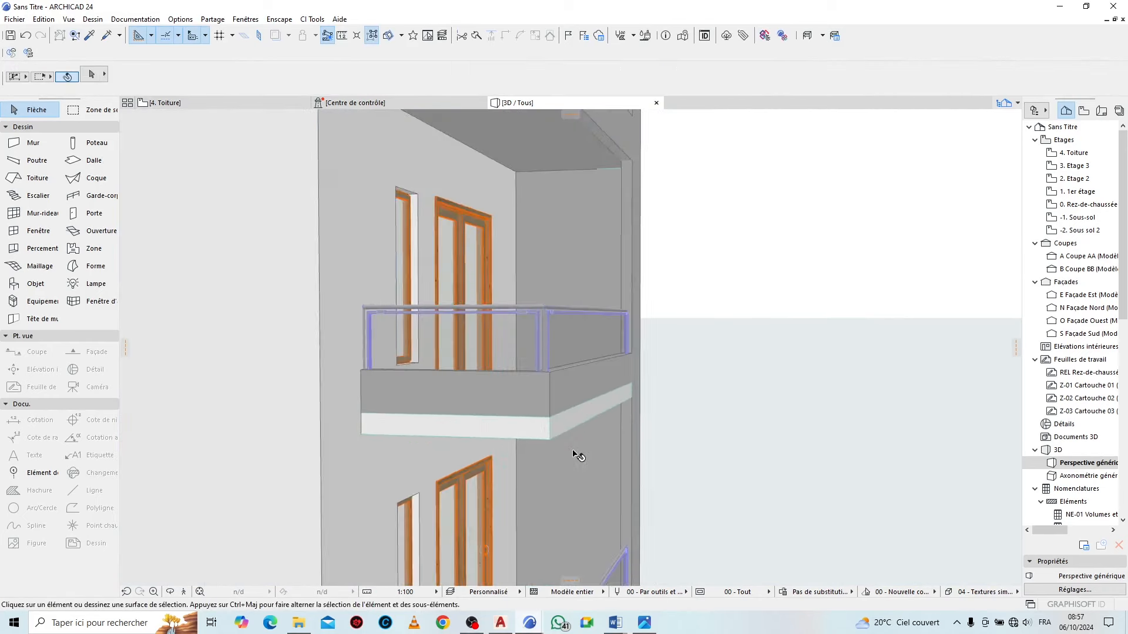
{"action": "left_click", "coordinate": [525, 436]}
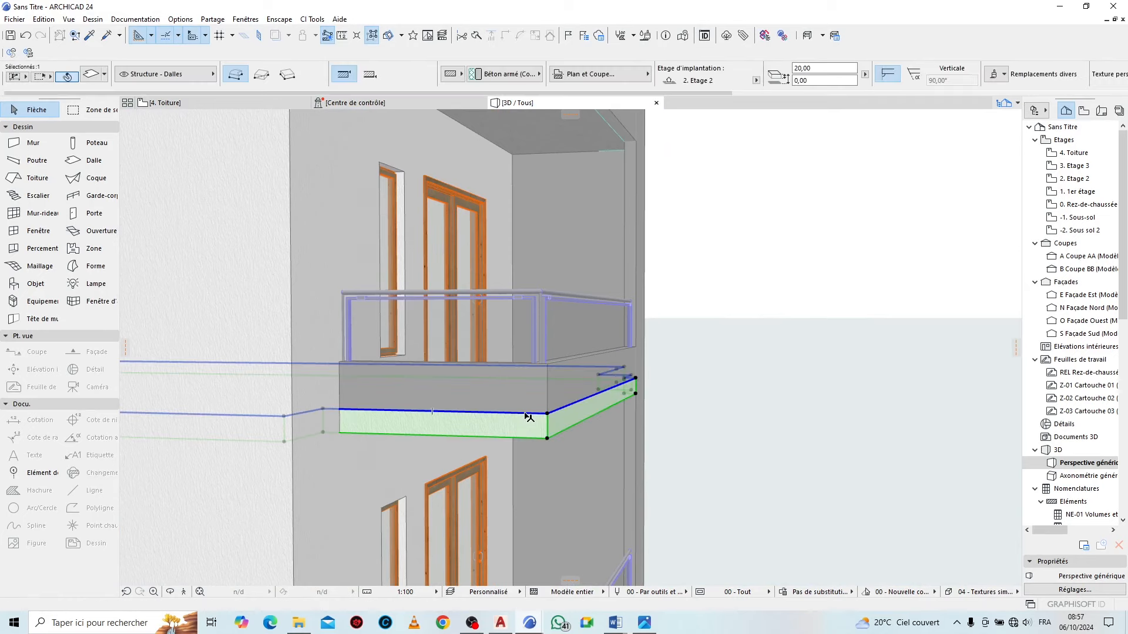
{"action": "left_click", "coordinate": [534, 408]}
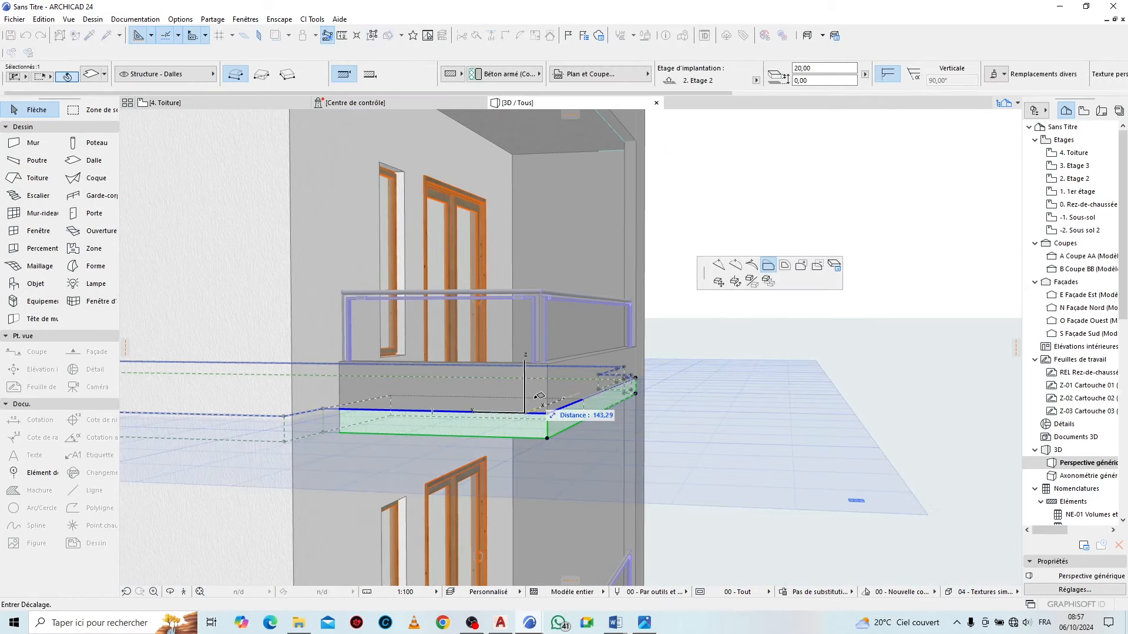
{"action": "left_click", "coordinate": [530, 417]}
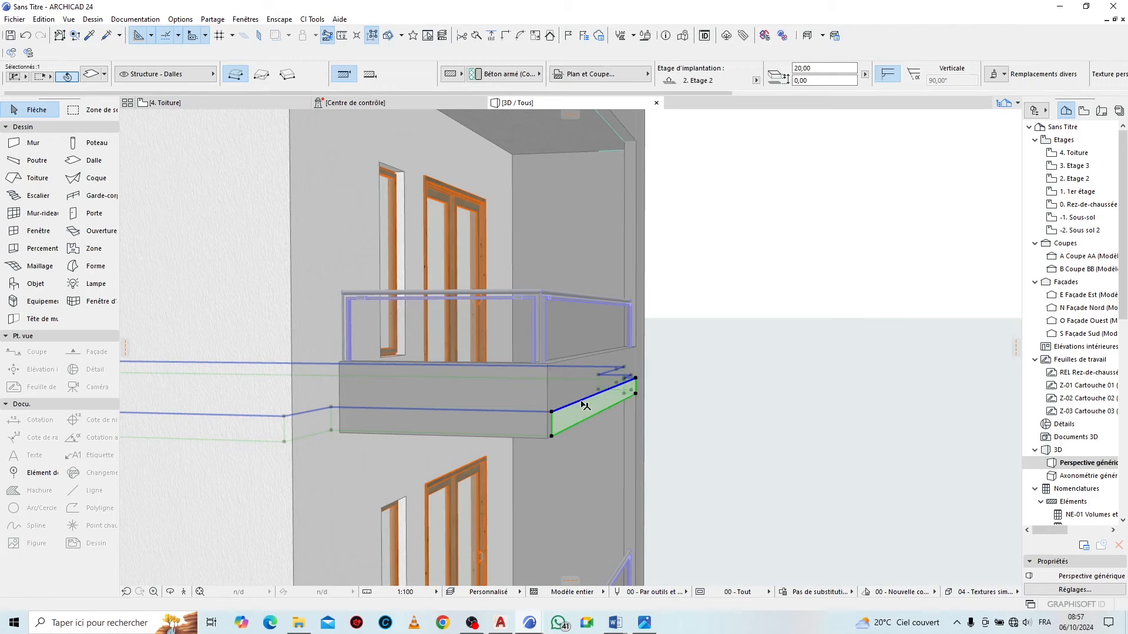
{"action": "left_click", "coordinate": [578, 397]}
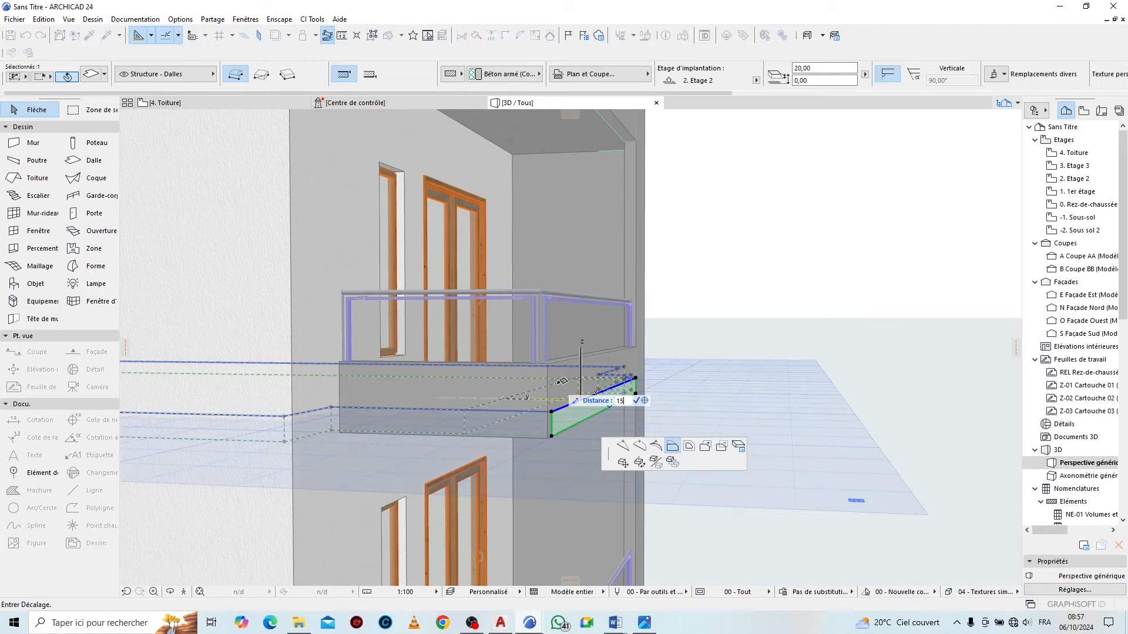
{"action": "left_click", "coordinate": [565, 400]}
{"action": "key", "text": "Escape"}
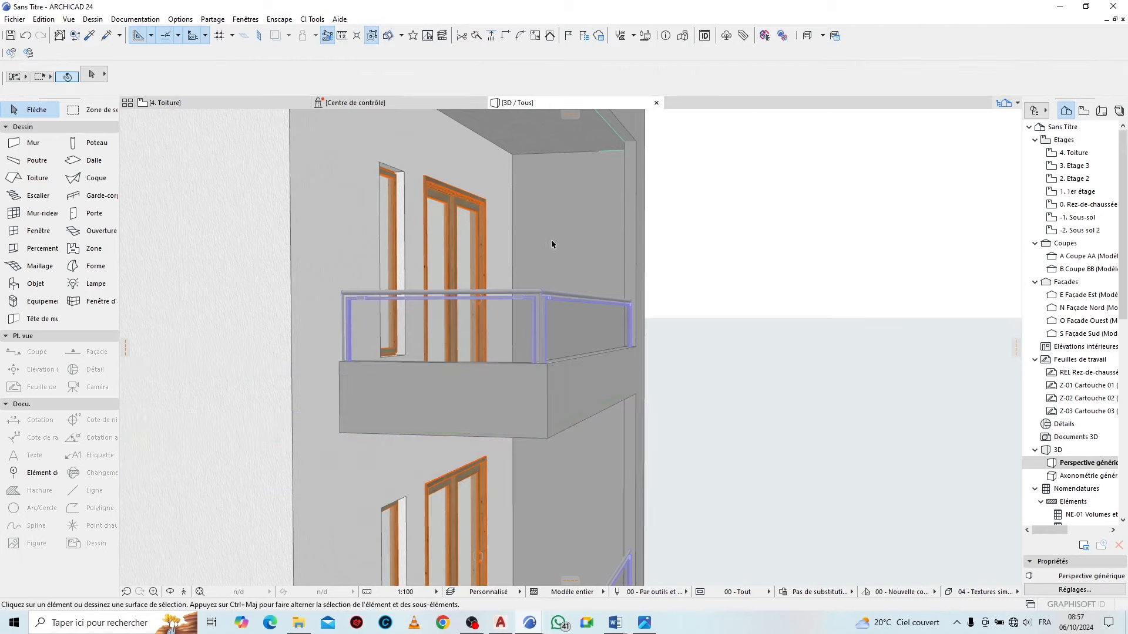
Offset the side and front edges of the 1er étage balcony slab inward behind the parapet, using 15 cm for the front edge
{"action": "scroll", "coordinate": [551, 238], "scroll_direction": "down", "scroll_amount": 4}
{"action": "scroll", "coordinate": [551, 239], "scroll_direction": "down", "scroll_amount": 2}
{"action": "scroll", "coordinate": [541, 360], "scroll_direction": "up", "scroll_amount": 5}
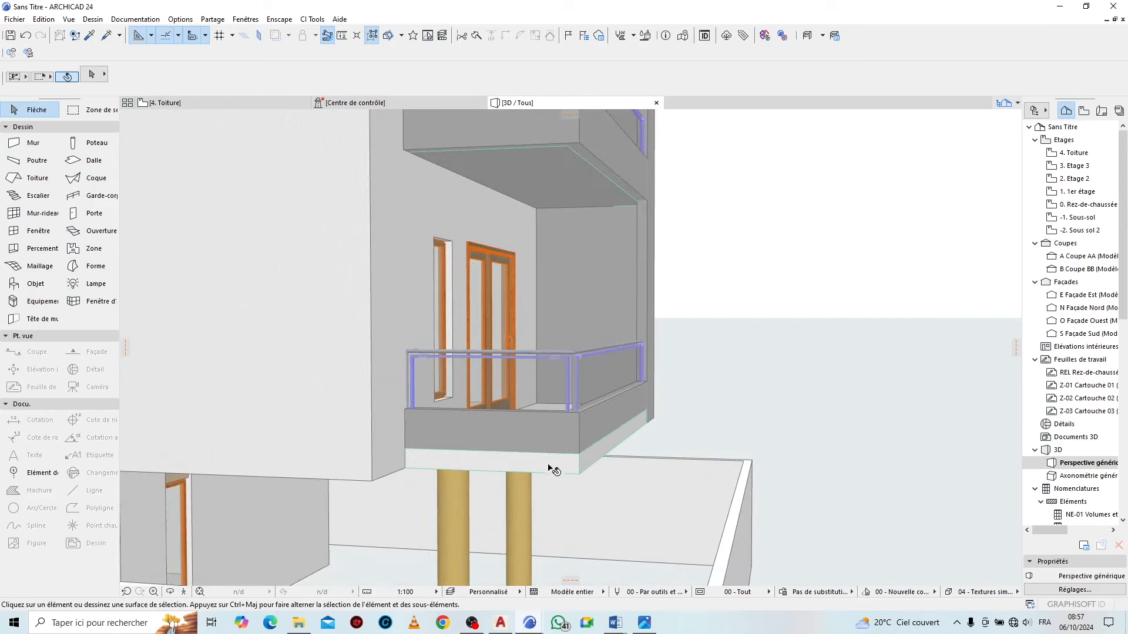
{"action": "left_click", "coordinate": [552, 471]}
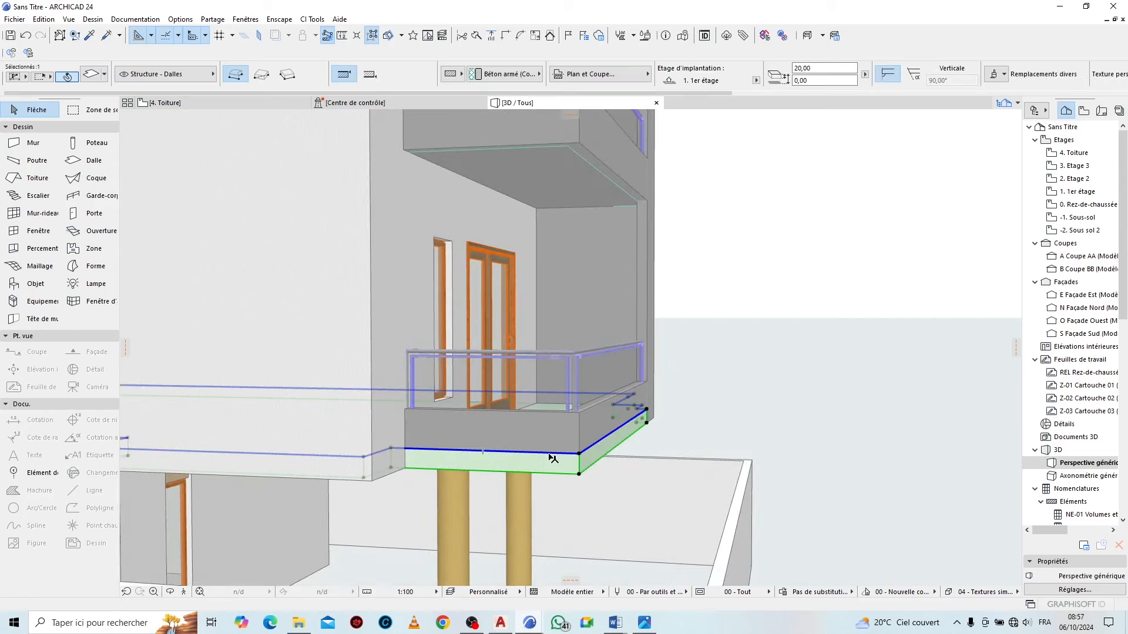
{"action": "left_click", "coordinate": [552, 457]}
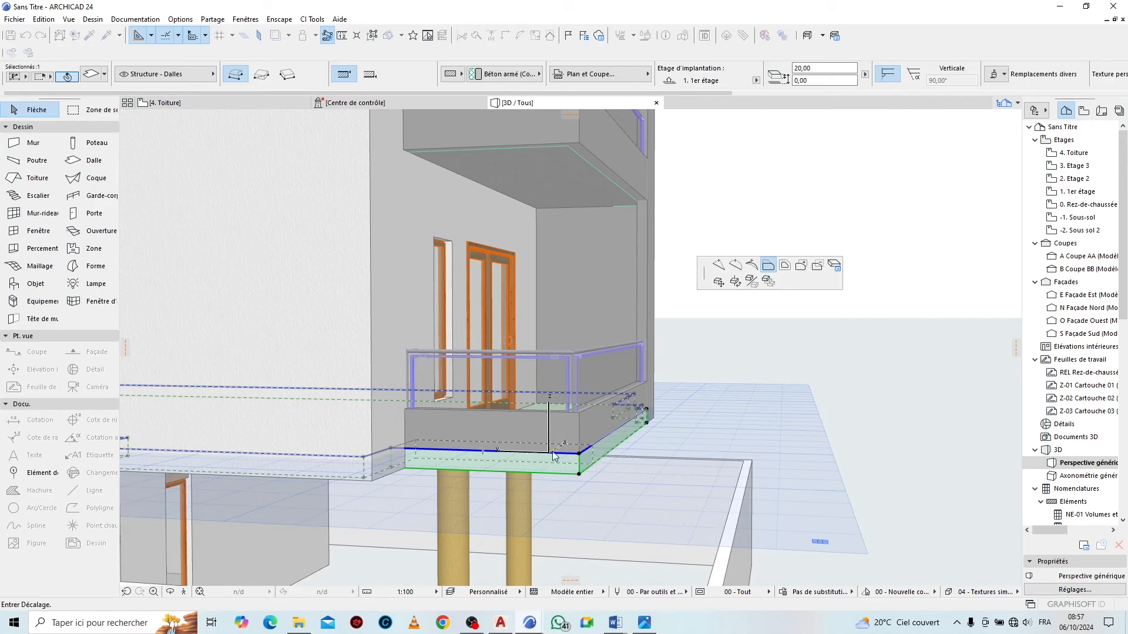
{"action": "left_click", "coordinate": [552, 451]}
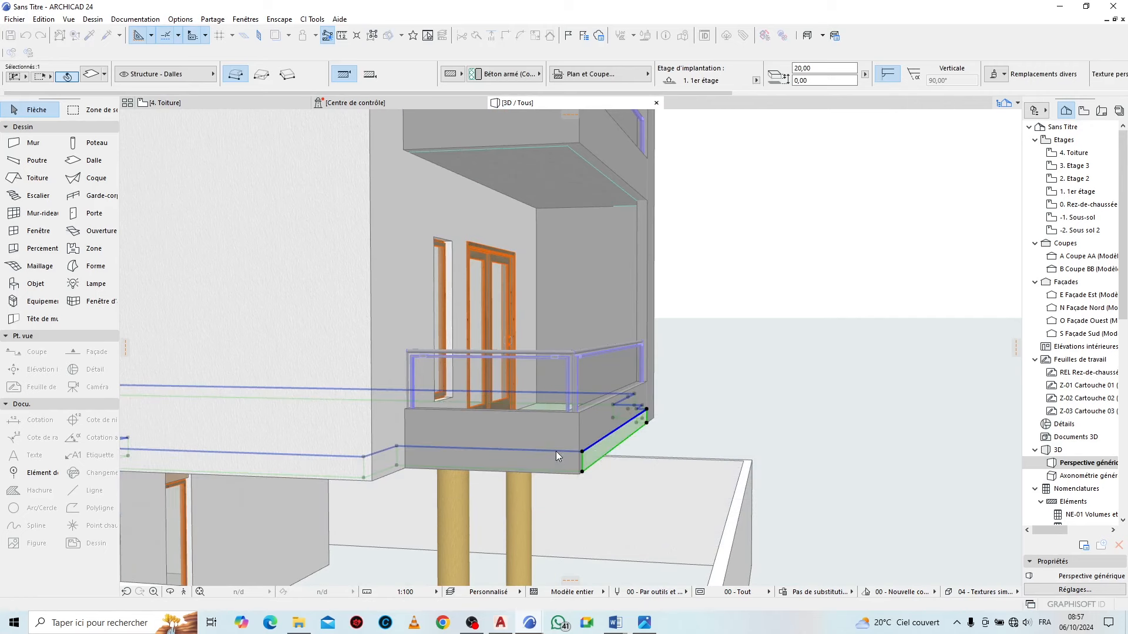
{"action": "left_click", "coordinate": [618, 435]}
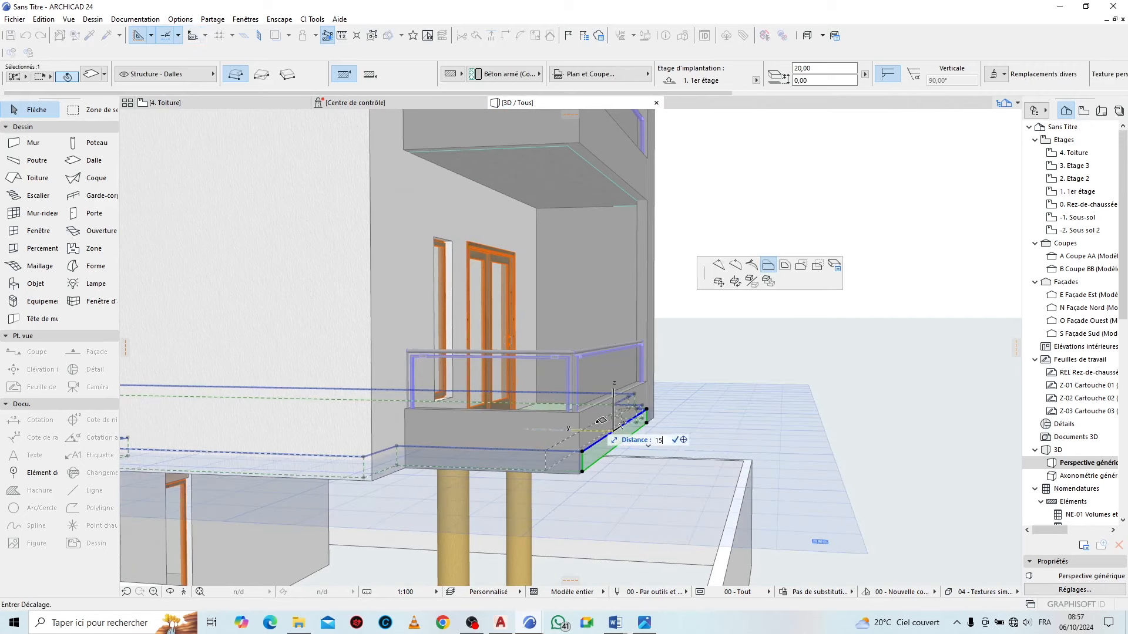
{"action": "left_click", "coordinate": [600, 431]}
{"action": "left_click", "coordinate": [687, 429]}
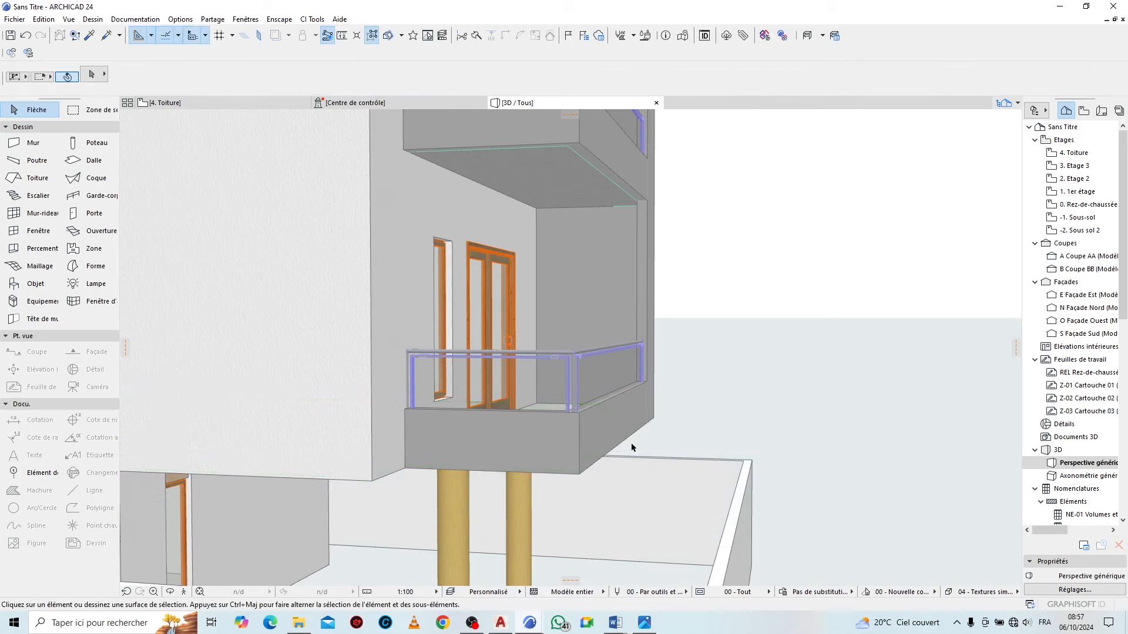
Review the building's balconies and facades in 3D, and open the 4. Toiture floor plan with the whole layout in view
{"action": "scroll", "coordinate": [517, 434], "scroll_direction": "down", "scroll_amount": 4}
{"action": "scroll", "coordinate": [505, 432], "scroll_direction": "down", "scroll_amount": 3}
{"action": "left_click", "coordinate": [171, 595]}
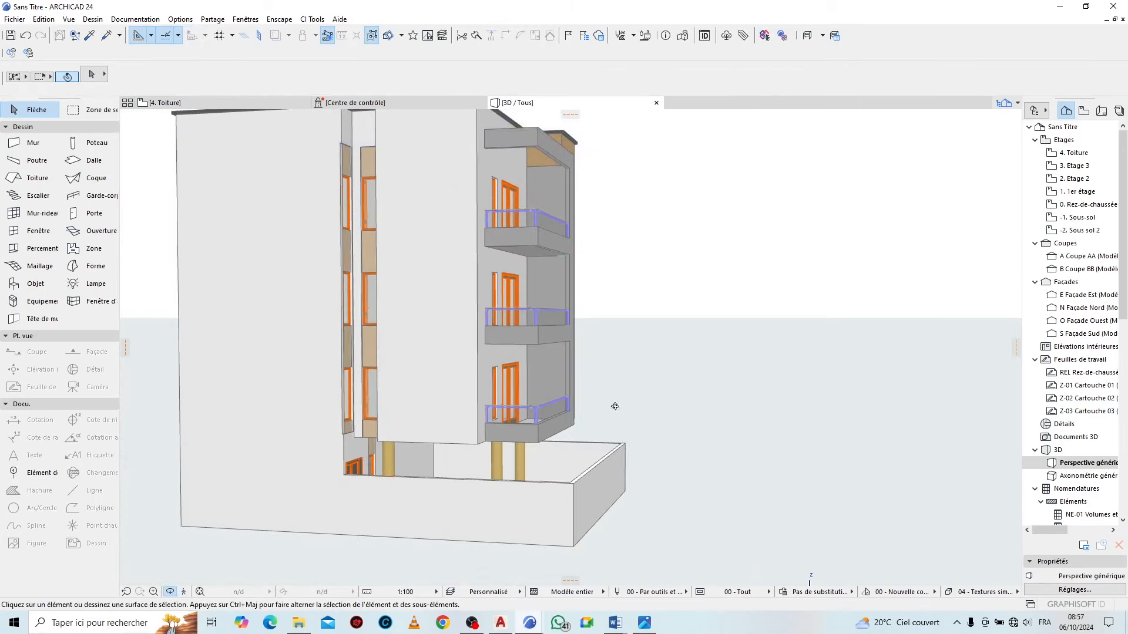
{"action": "left_click_drag", "start_coordinate": [658, 398], "coordinate": [376, 403]}
{"action": "scroll", "coordinate": [482, 397], "scroll_direction": "down", "scroll_amount": 3}
{"action": "left_click_drag", "start_coordinate": [512, 395], "coordinate": [656, 357]}
{"action": "left_click", "coordinate": [207, 108]}
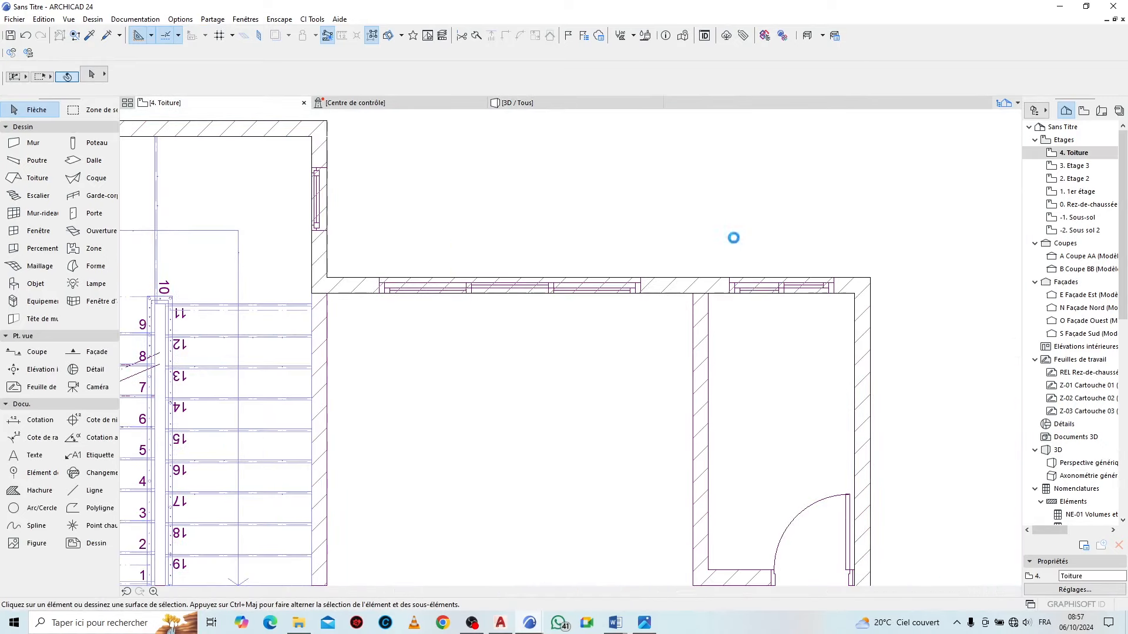
{"action": "scroll", "coordinate": [604, 168], "scroll_direction": "down", "scroll_amount": 5}
{"action": "scroll", "coordinate": [652, 150], "scroll_direction": "up", "scroll_amount": 5}
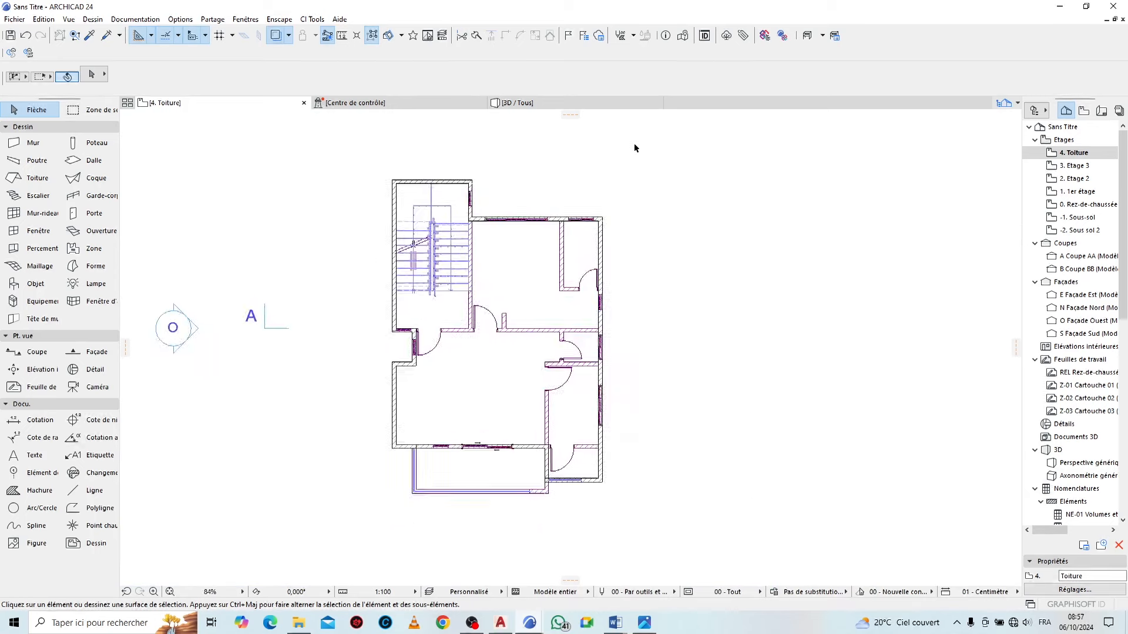
Inspect the slab outline around the stairwell on Etage 3, and return to the 4. Toiture floor plan
{"action": "key", "text": "ctrl+Down"}
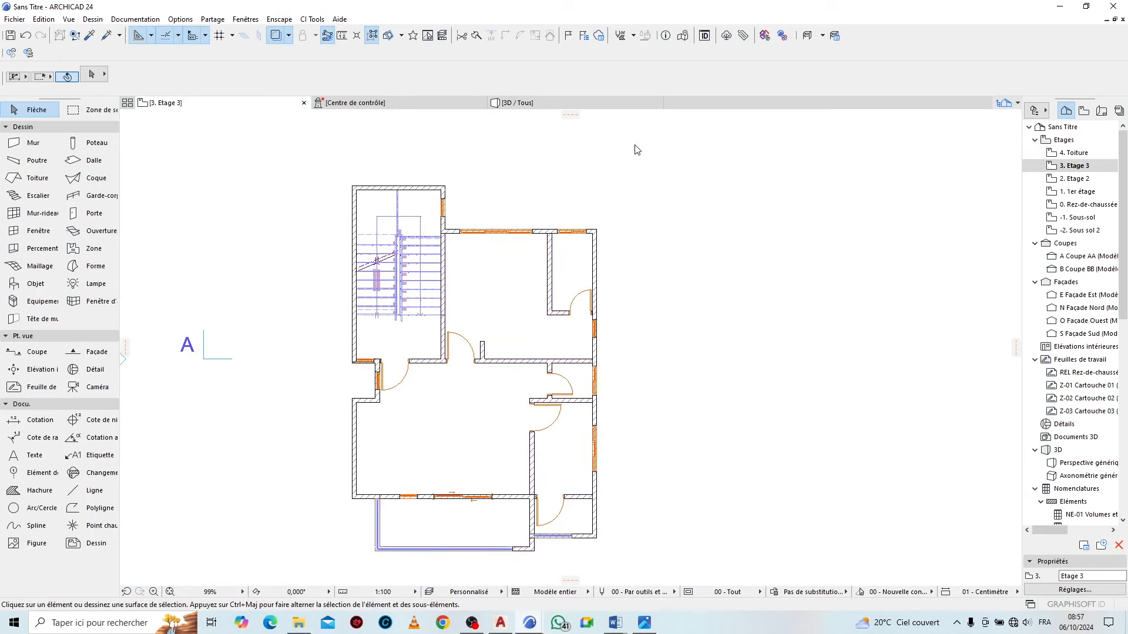
{"action": "left_click", "coordinate": [472, 277]}
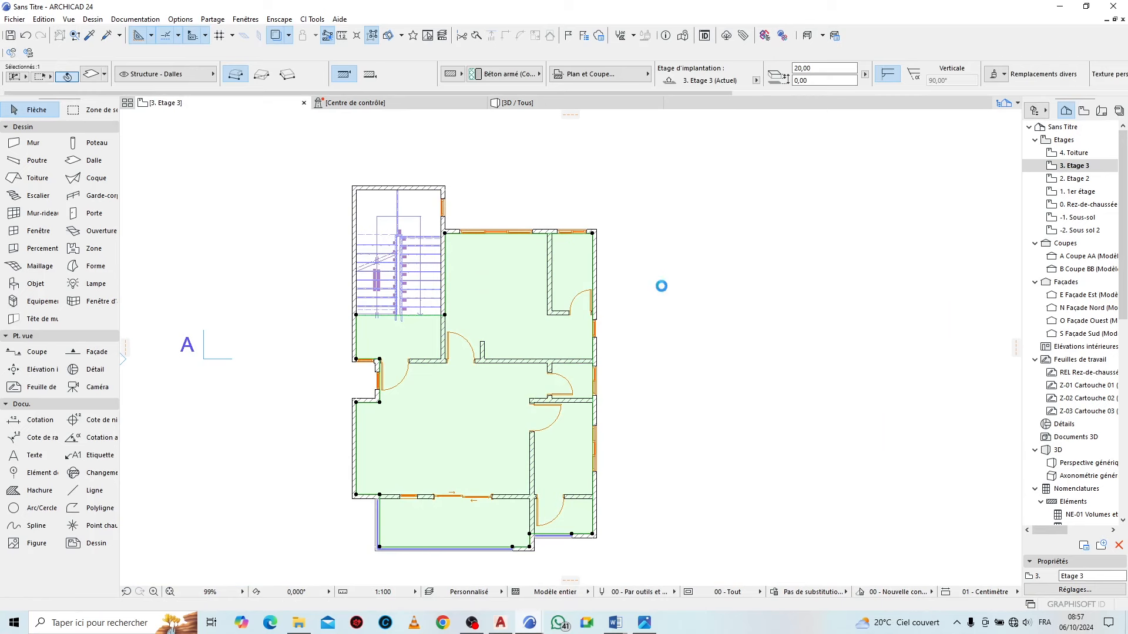
{"action": "key", "text": "ctrl+Up"}
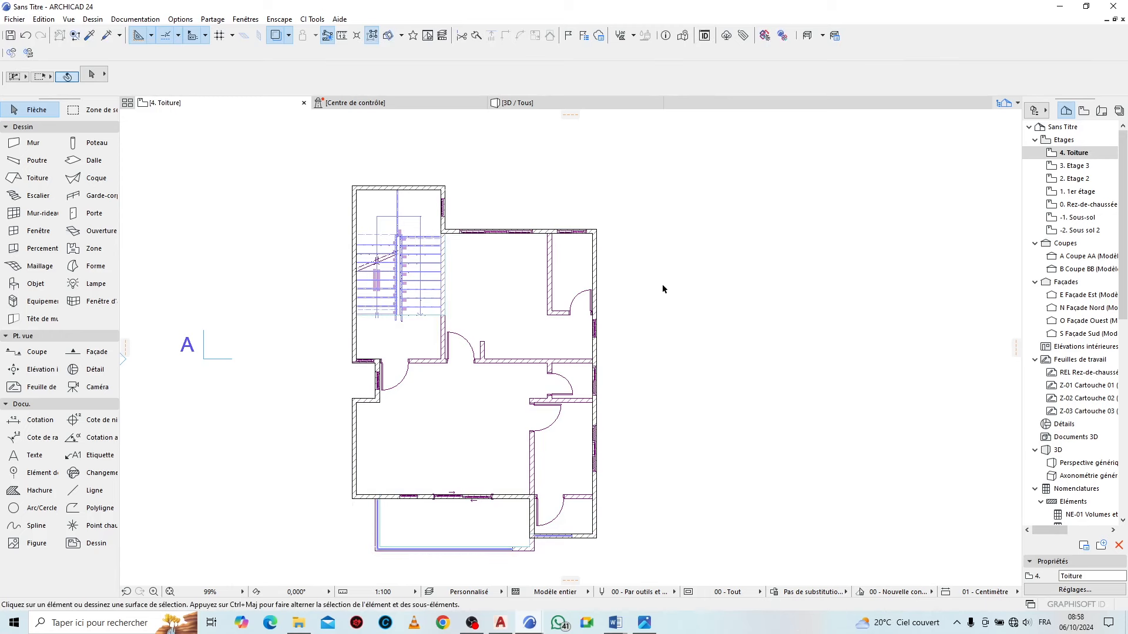
Extend the 4. Toiture slab over the stairwell by adding a rectangle from the landing edge to the stairwell's opposite inner wall corner
{"action": "left_click", "coordinate": [492, 258]}
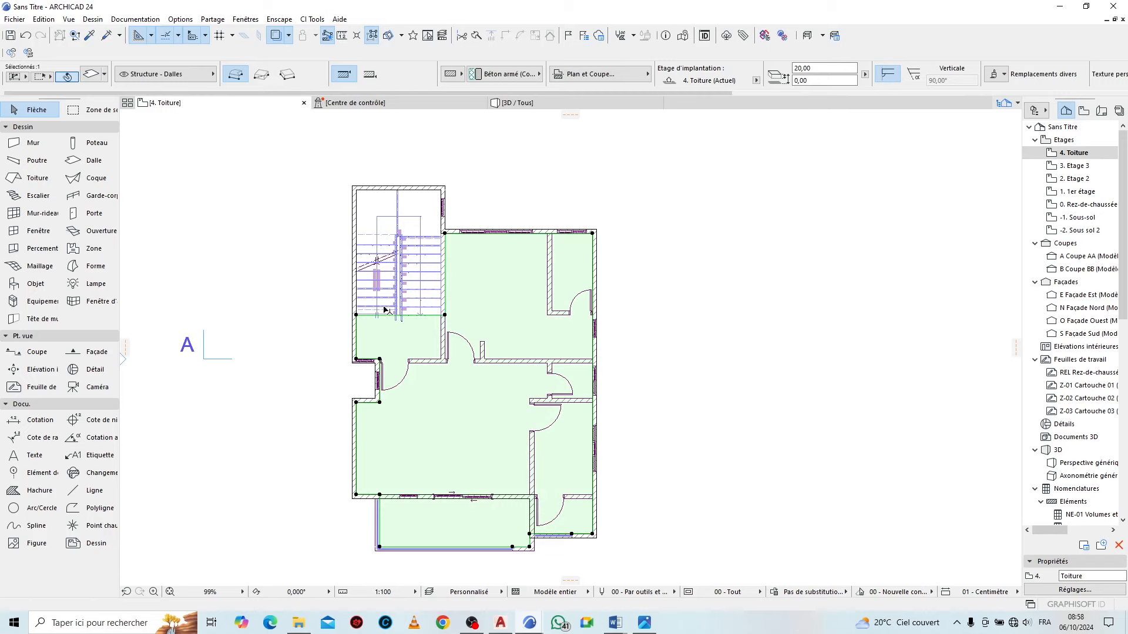
{"action": "scroll", "coordinate": [432, 311], "scroll_direction": "up", "scroll_amount": 5}
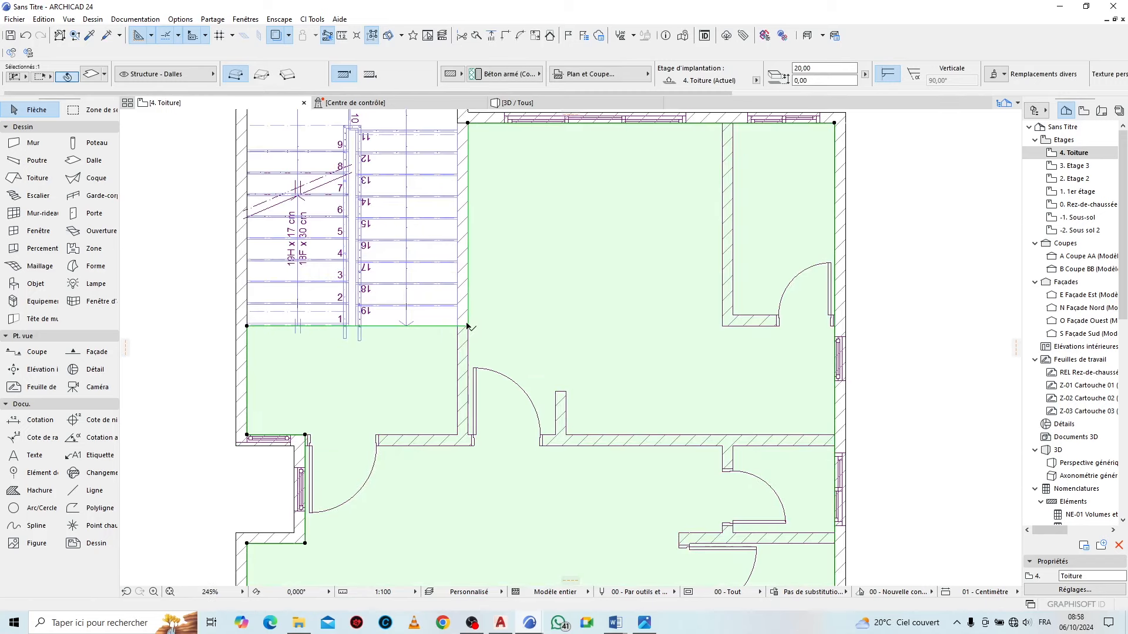
{"action": "left_click", "coordinate": [468, 327]}
{"action": "scroll", "coordinate": [655, 346], "scroll_direction": "up", "scroll_amount": 1}
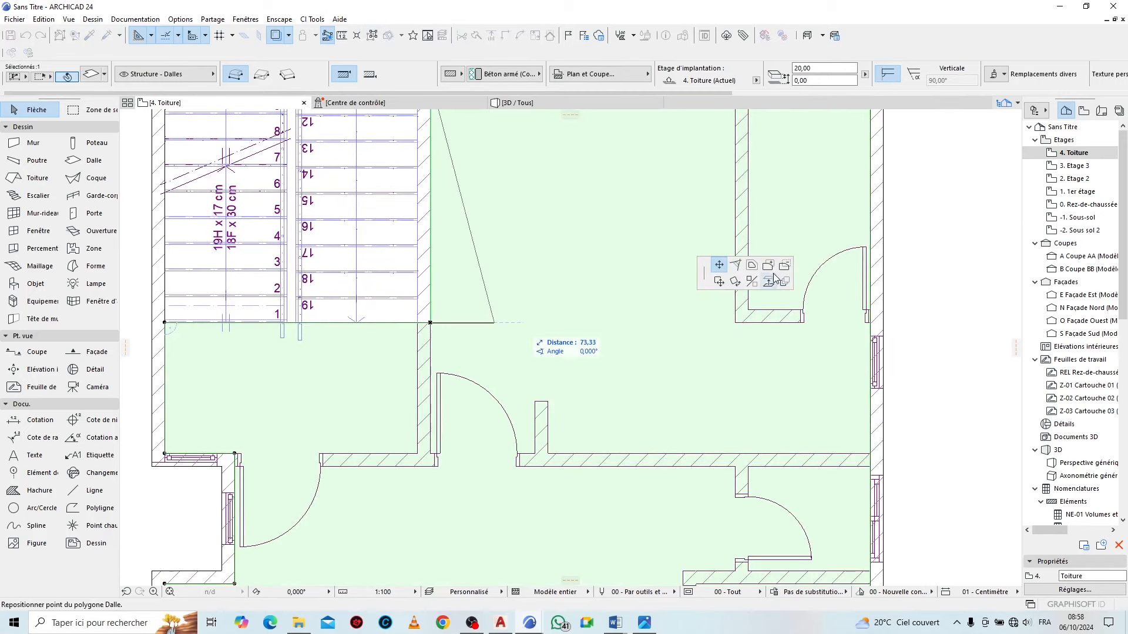
{"action": "left_click", "coordinate": [431, 322]}
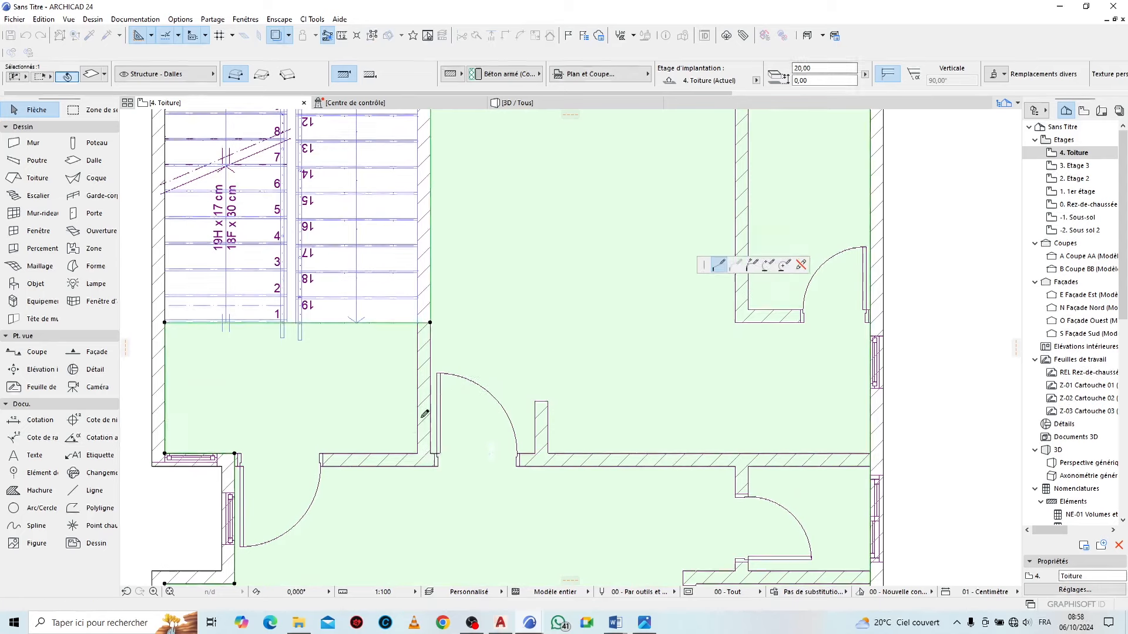
{"action": "scroll", "coordinate": [420, 421], "scroll_direction": "down", "scroll_amount": 4}
{"action": "left_click", "coordinate": [262, 75]}
{"action": "left_click", "coordinate": [301, 192]}
{"action": "scroll", "coordinate": [305, 195], "scroll_direction": "up", "scroll_amount": 4}
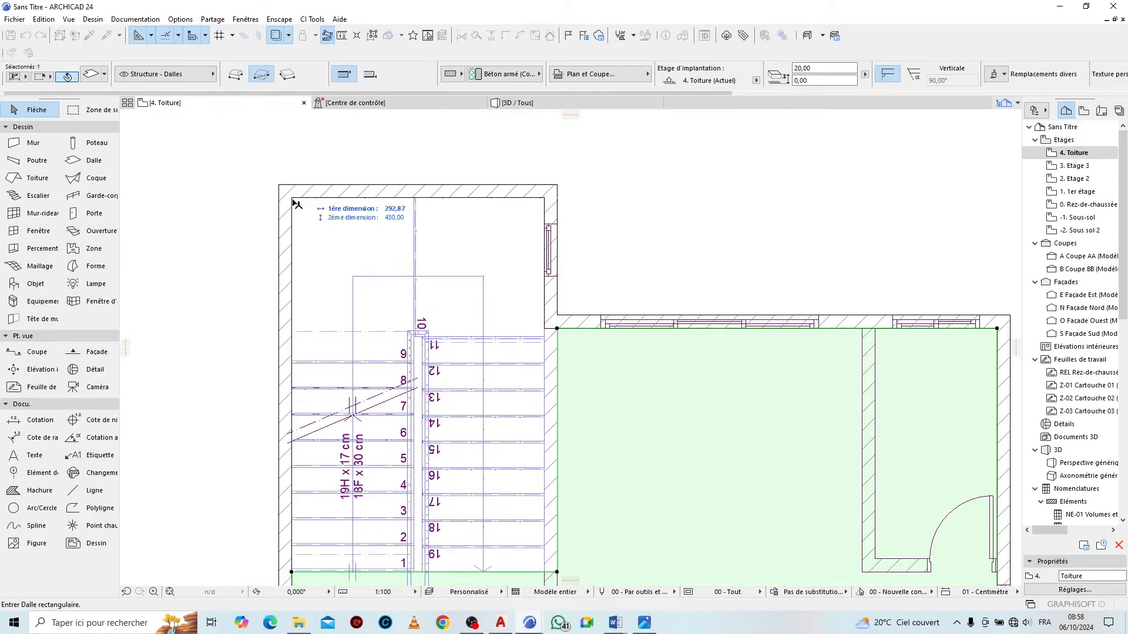
{"action": "left_click", "coordinate": [295, 202]}
Offset the extended roof slab's side edge back to the inner face of the stairwell wall
{"action": "scroll", "coordinate": [575, 256], "scroll_direction": "up", "scroll_amount": 2}
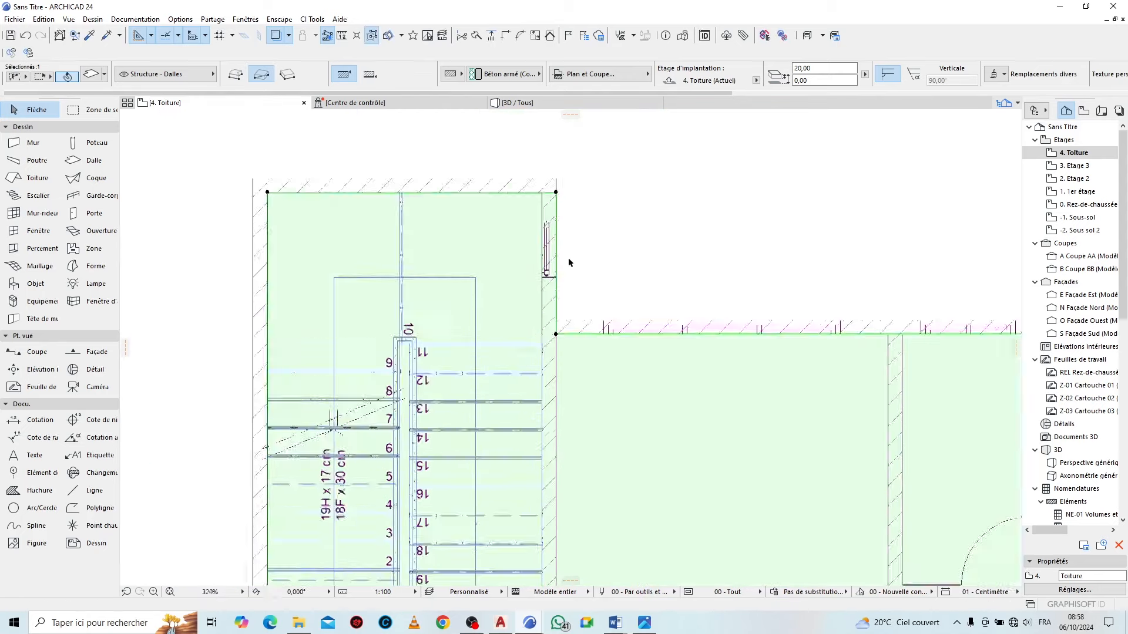
{"action": "left_click", "coordinate": [549, 189]}
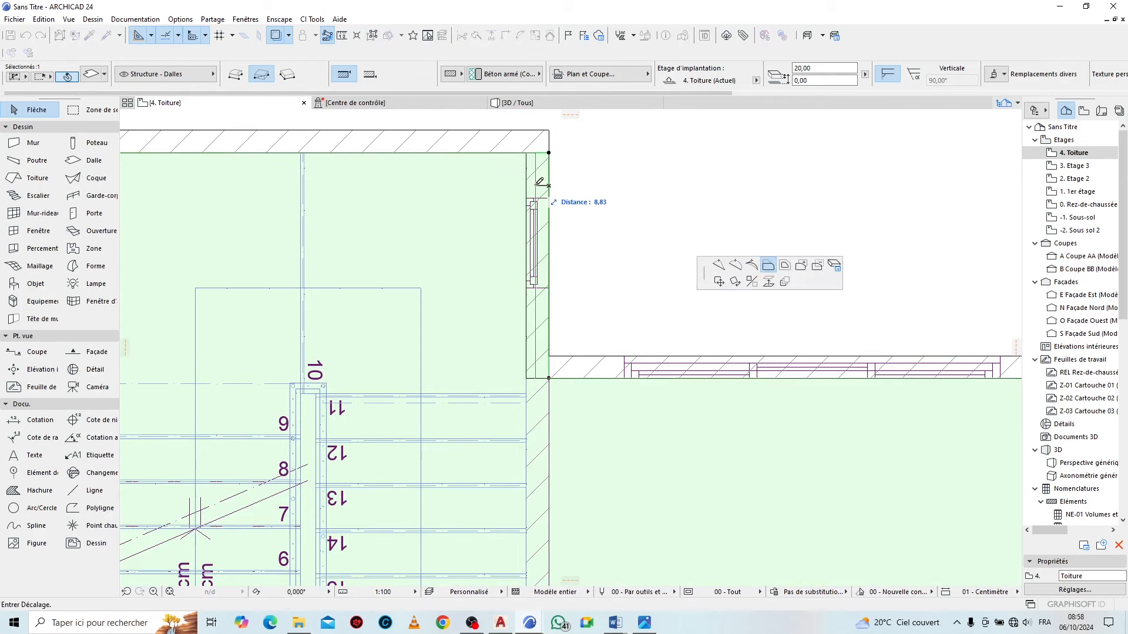
{"action": "left_click", "coordinate": [533, 184]}
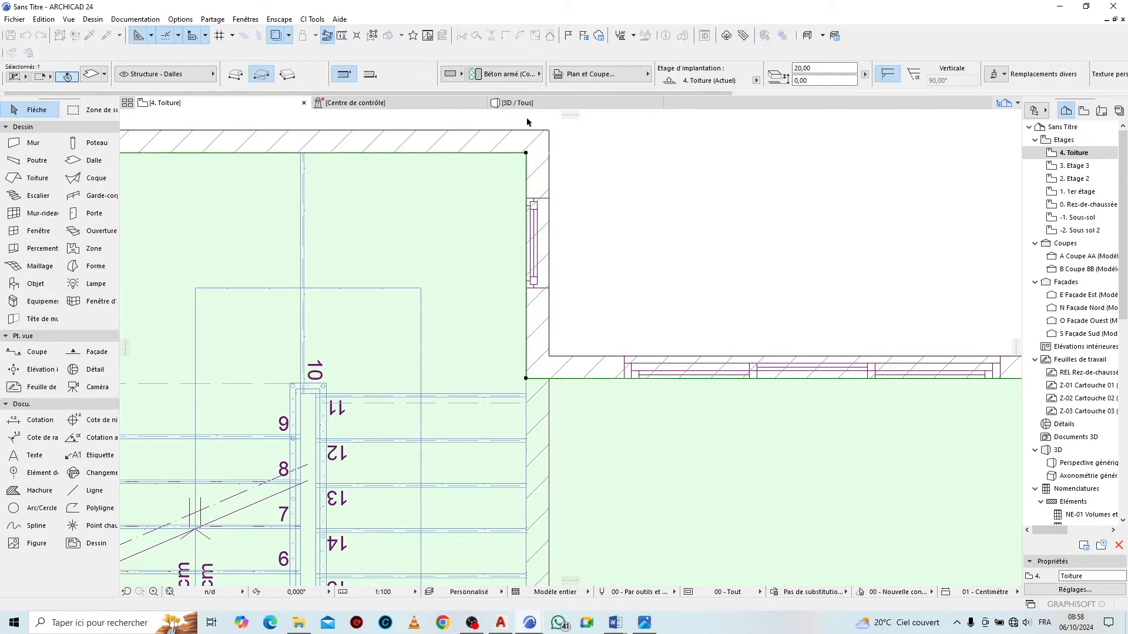
Set the underside surface of the Etage 2, Etage 3 and 4. Toiture slabs to Bois - Acajou vertical
{"action": "left_click", "coordinate": [527, 105]}
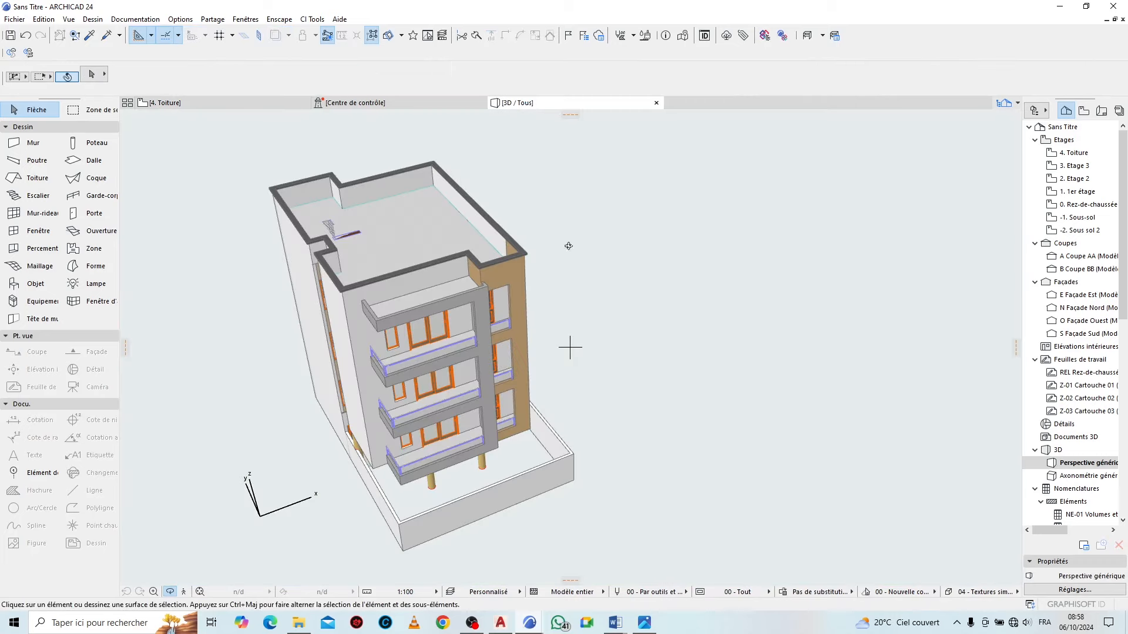
{"action": "scroll", "coordinate": [492, 478], "scroll_direction": "up", "scroll_amount": 10}
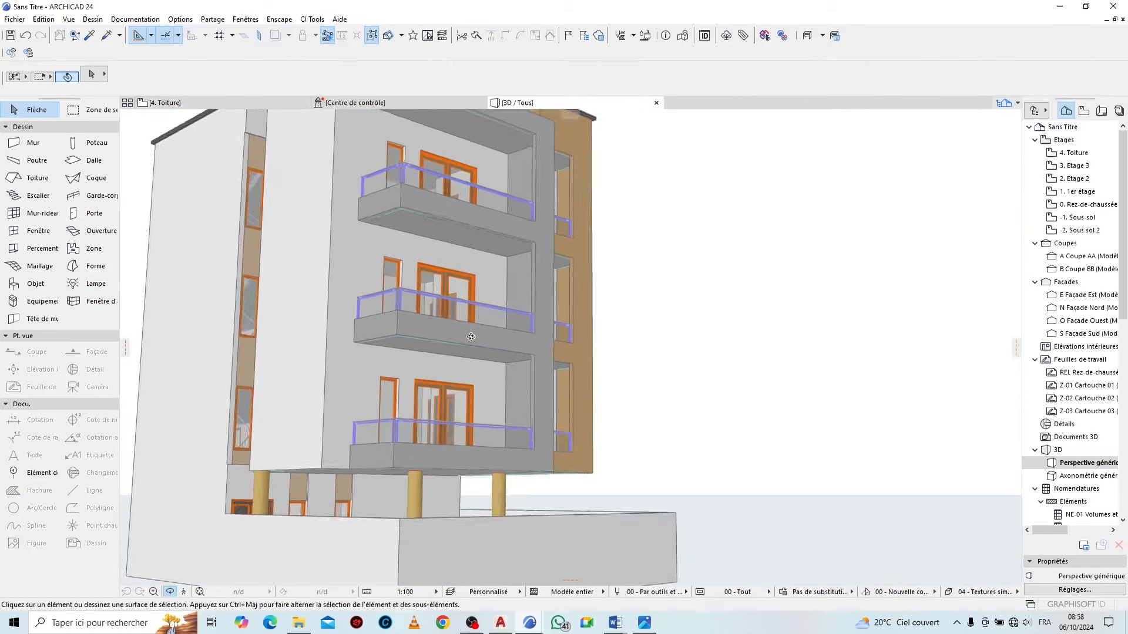
{"action": "left_click", "coordinate": [462, 360]}
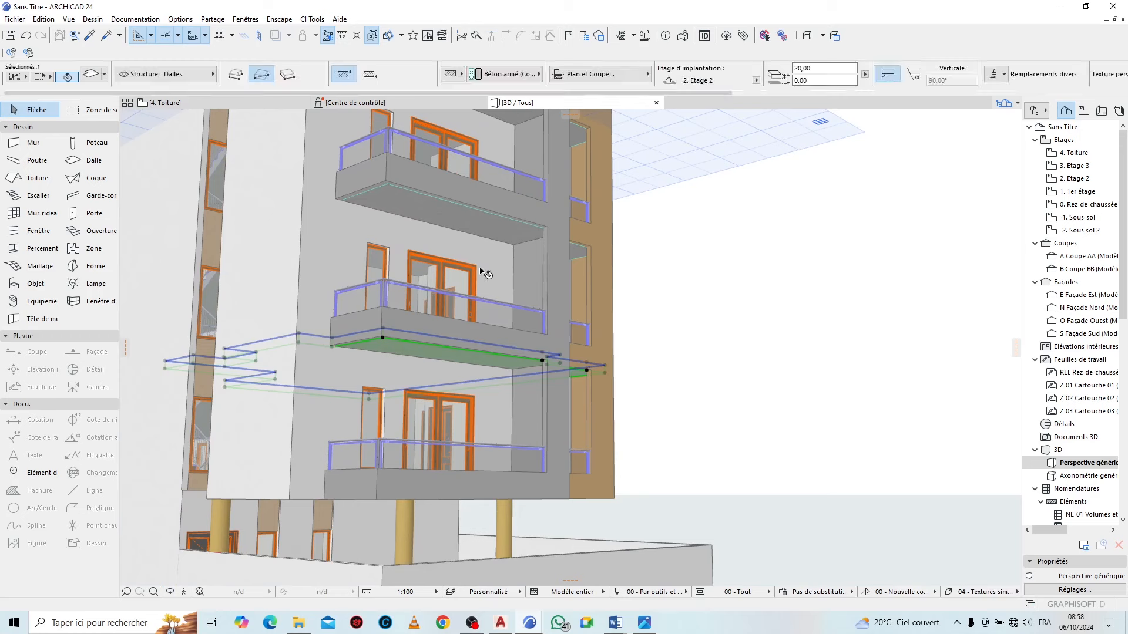
{"action": "left_click", "coordinate": [489, 230], "text": "shift"}
{"action": "left_click", "coordinate": [525, 121], "text": "shift"}
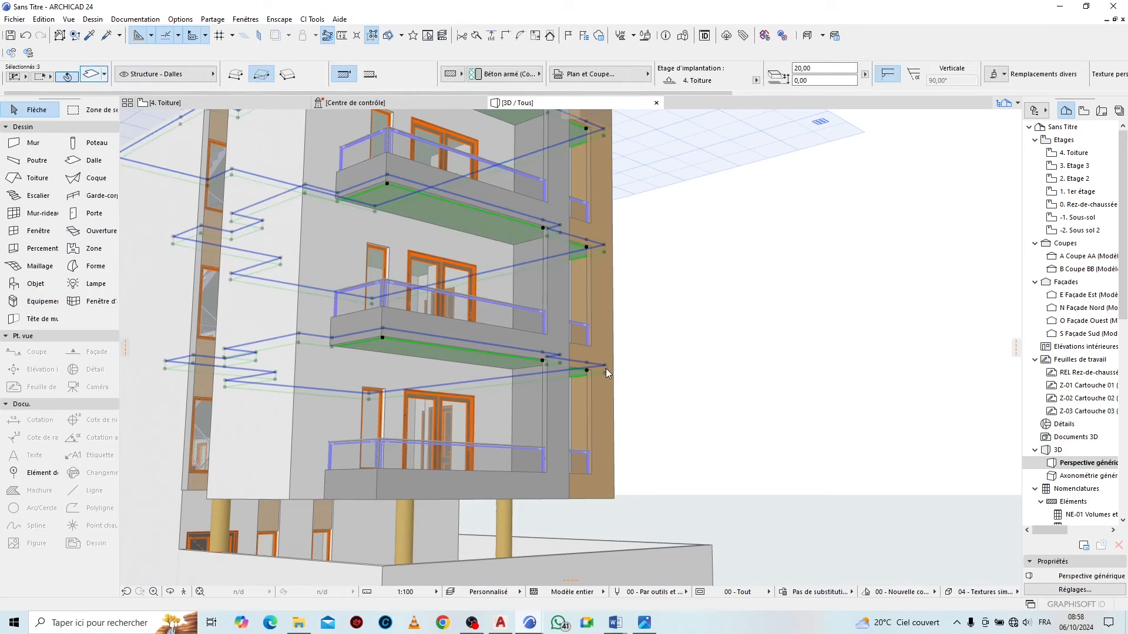
{"action": "left_click", "coordinate": [443, 341]}
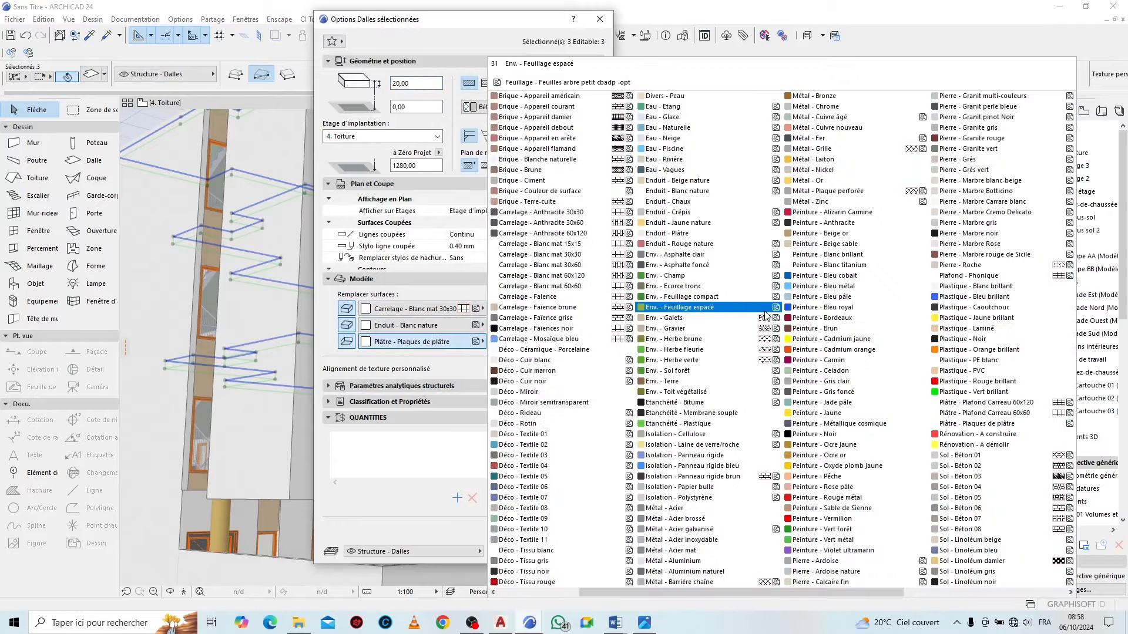
{"action": "scroll", "coordinate": [765, 317], "scroll_direction": "right", "scroll_amount": 2}
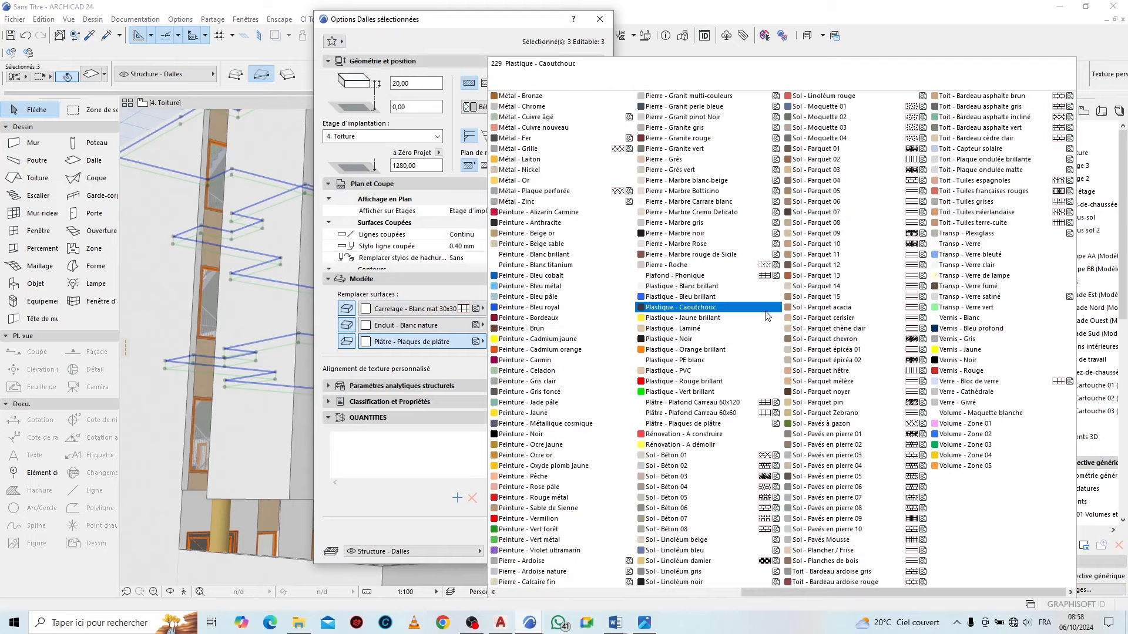
{"action": "scroll", "coordinate": [766, 316], "scroll_direction": "left", "scroll_amount": 3}
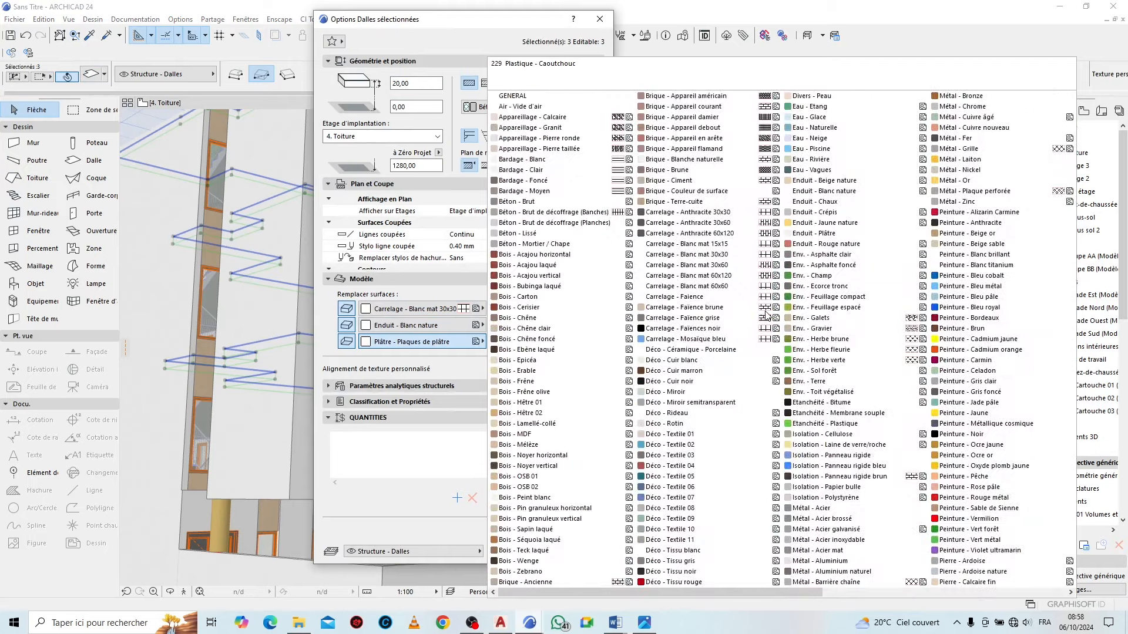
{"action": "left_click", "coordinate": [583, 277]}
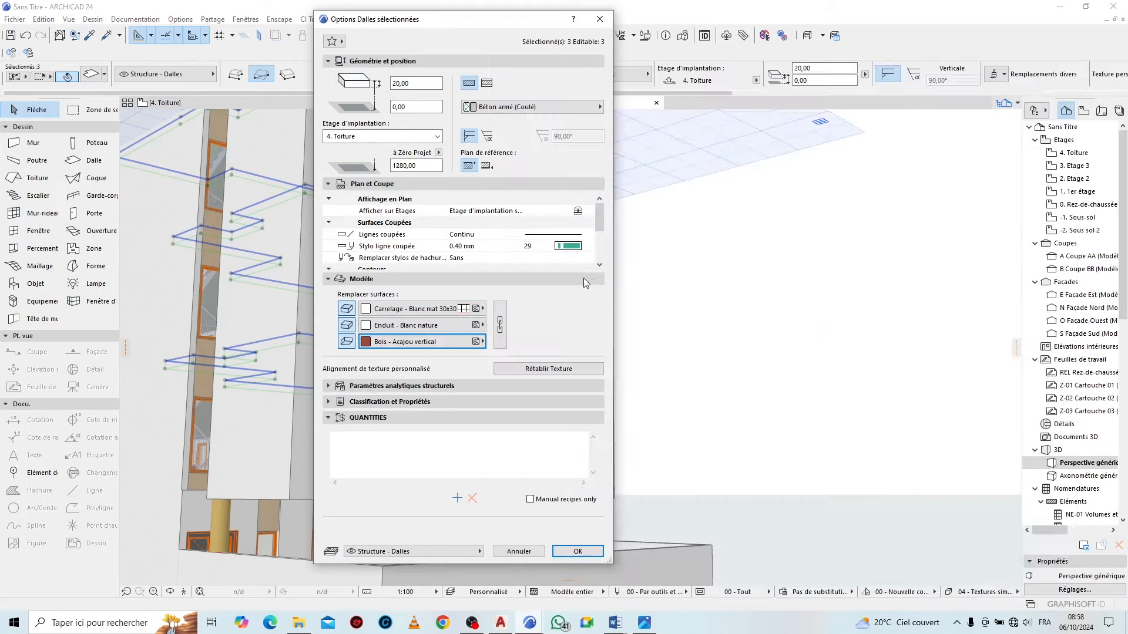
{"action": "left_click", "coordinate": [578, 551]}
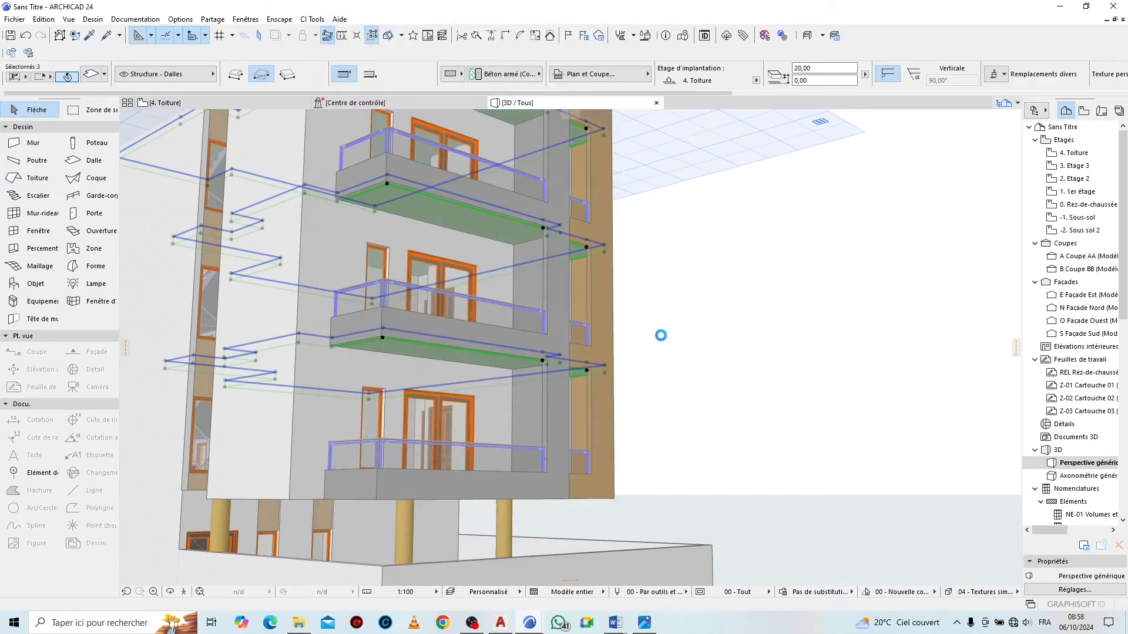
{"action": "left_click", "coordinate": [737, 308]}
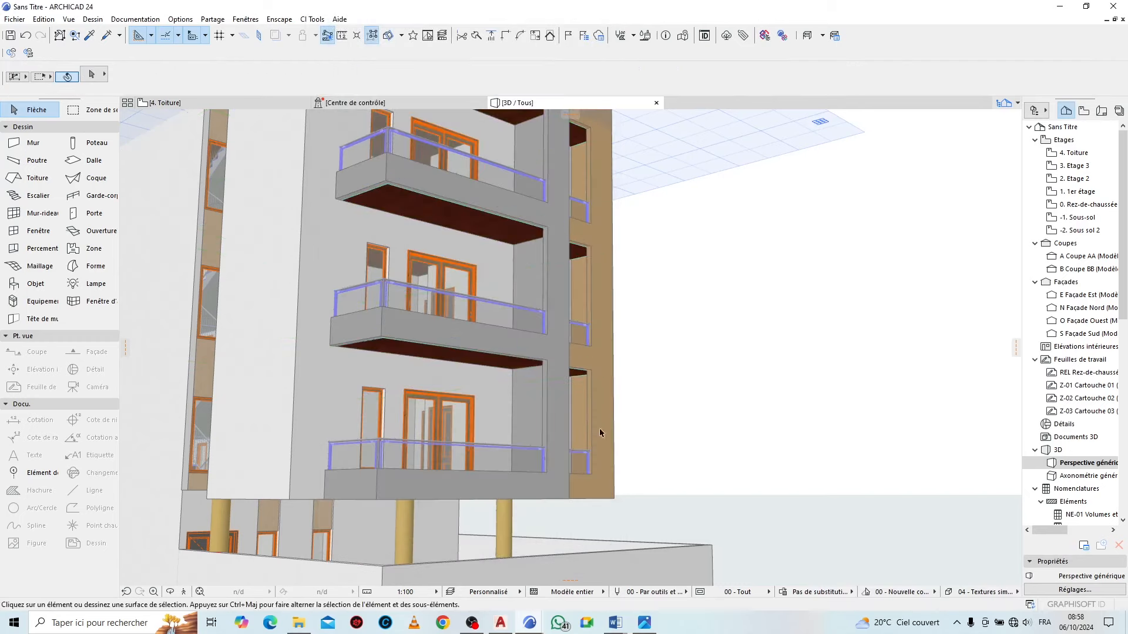
Review the wood balcony undersides from around the building in 3D, and return to the whole 4. Toiture floor plan
{"action": "scroll", "coordinate": [599, 427], "scroll_direction": "down", "scroll_amount": 4}
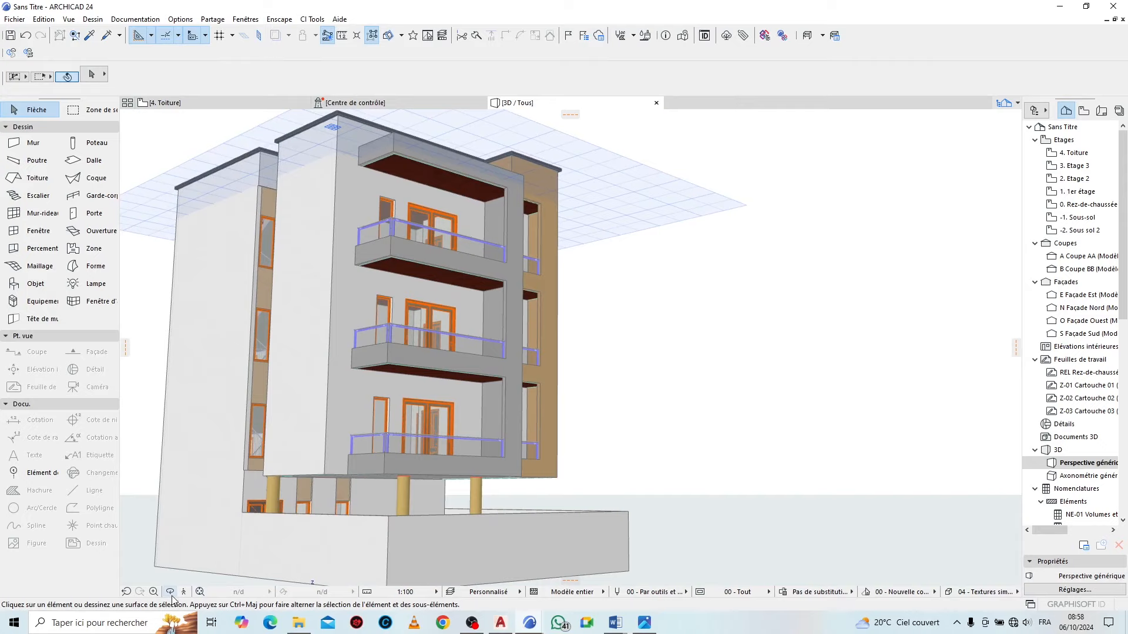
{"action": "left_click", "coordinate": [172, 595]}
{"action": "scroll", "coordinate": [416, 386], "scroll_direction": "down", "scroll_amount": 2}
{"action": "left_click_drag", "start_coordinate": [683, 442], "coordinate": [300, 459]}
{"action": "mouse_move", "coordinate": [660, 395]}
{"action": "left_mouse_down"}
{"action": "mouse_move", "coordinate": [258, 467]}
{"action": "mouse_move", "coordinate": [477, 444]}
{"action": "mouse_move", "coordinate": [657, 400]}
{"action": "mouse_move", "coordinate": [630, 434]}
{"action": "mouse_move", "coordinate": [588, 437]}
{"action": "mouse_move", "coordinate": [666, 414]}
{"action": "left_mouse_up"}
{"action": "scroll", "coordinate": [718, 350], "scroll_direction": "down", "scroll_amount": 3}
{"action": "scroll", "coordinate": [558, 376], "scroll_direction": "up", "scroll_amount": 3}
{"action": "left_click", "coordinate": [242, 103]}
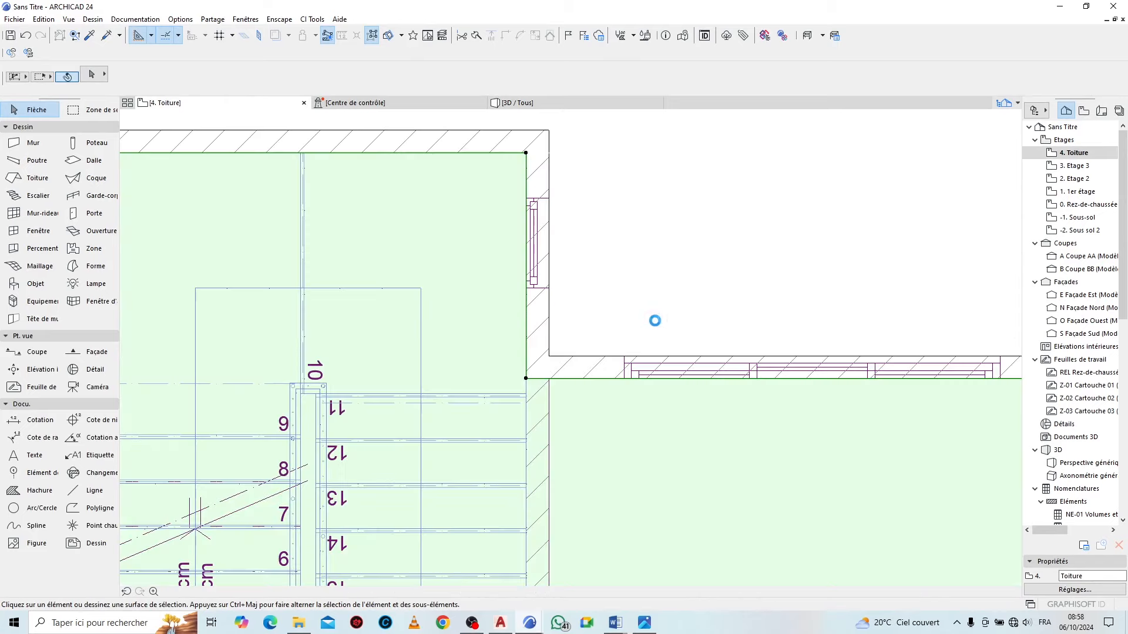
{"action": "left_click", "coordinate": [640, 175]}
{"action": "scroll", "coordinate": [576, 170], "scroll_direction": "down", "scroll_amount": 10}
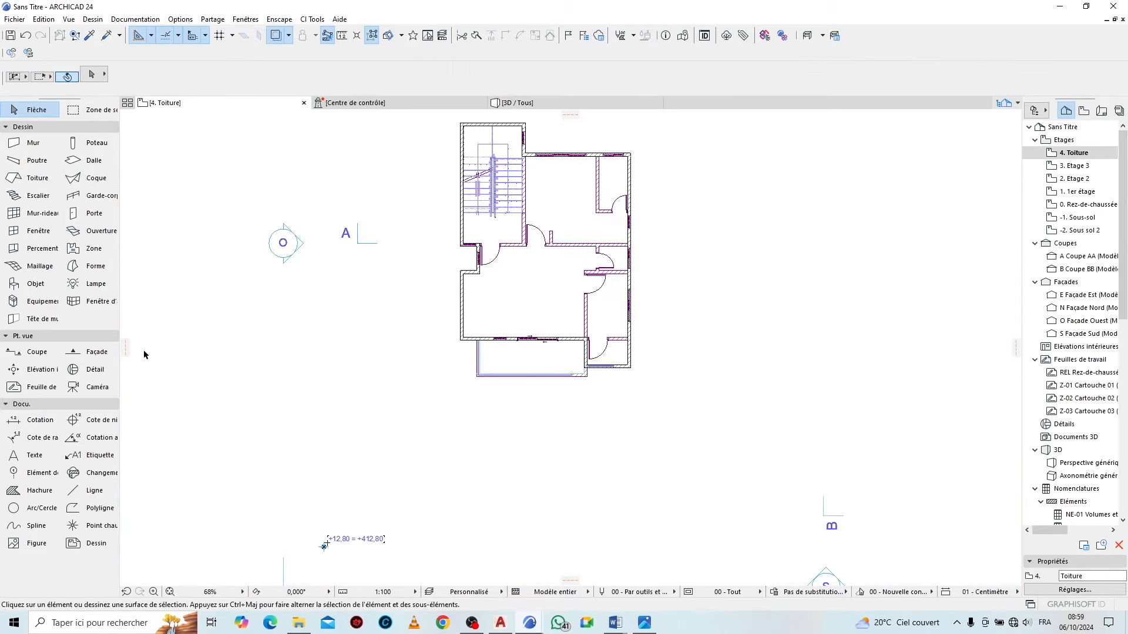
Choose the Plafonnier 01 24 ceiling light from the Lampes Intérieures 24 library as the default lamp
{"action": "left_click", "coordinate": [74, 284]}
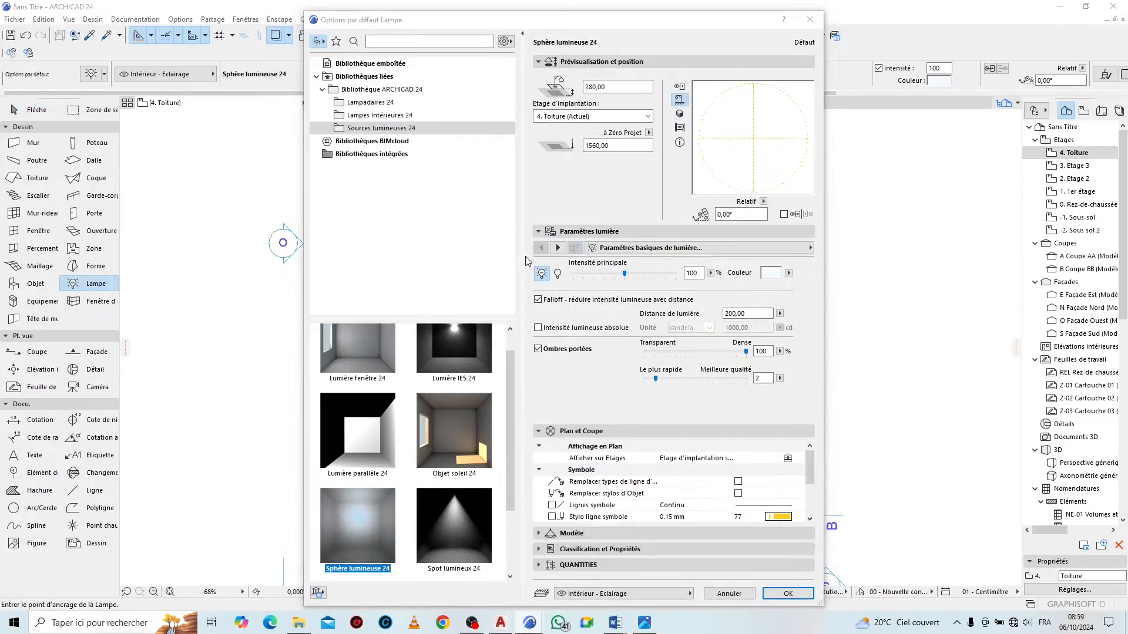
{"action": "left_click", "coordinate": [403, 117]}
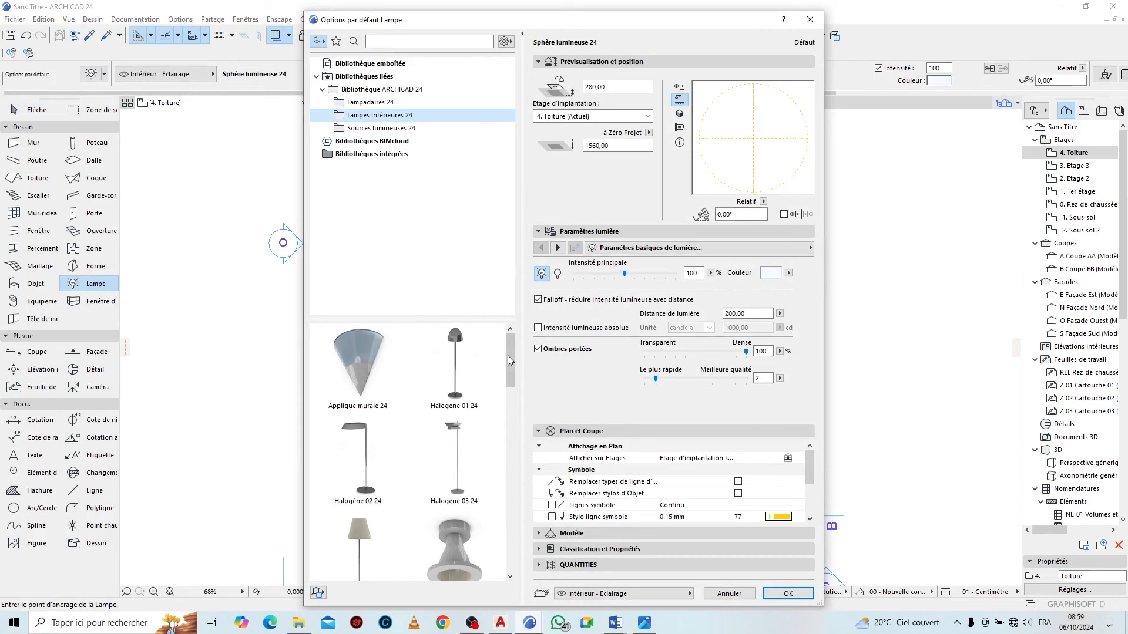
{"action": "left_click_drag", "start_coordinate": [508, 365], "coordinate": [509, 490]}
{"action": "left_click", "coordinate": [357, 412]}
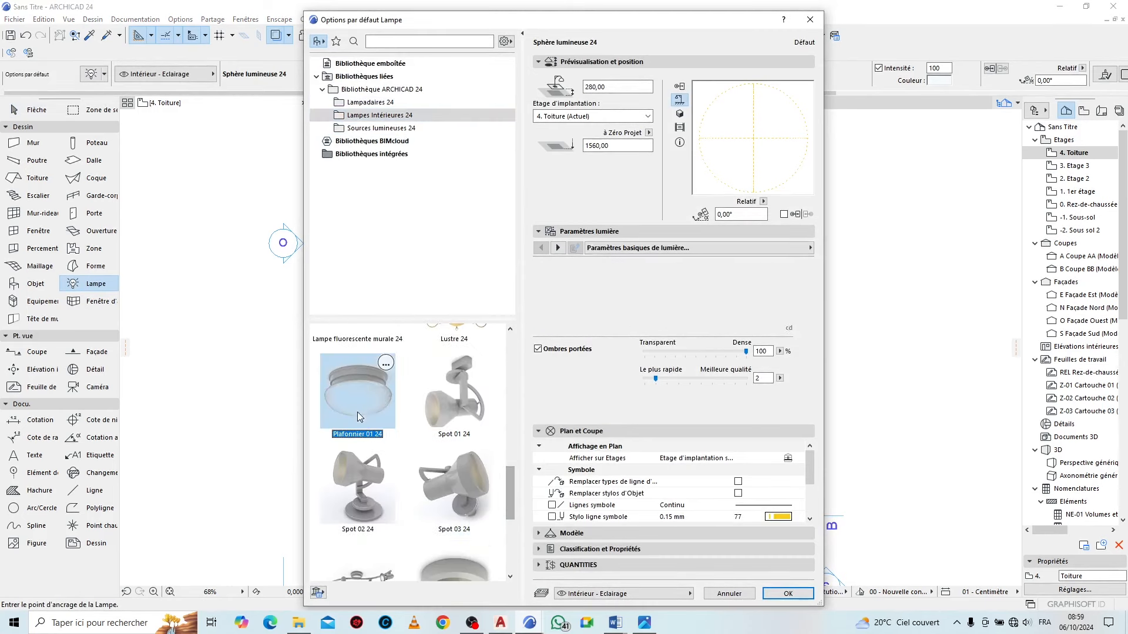
Set the default ceiling light's geometry to Largeur 1 12 cm, Largeur 2 12 cm and Hauteur 3 cm
{"action": "left_click", "coordinate": [558, 248]}
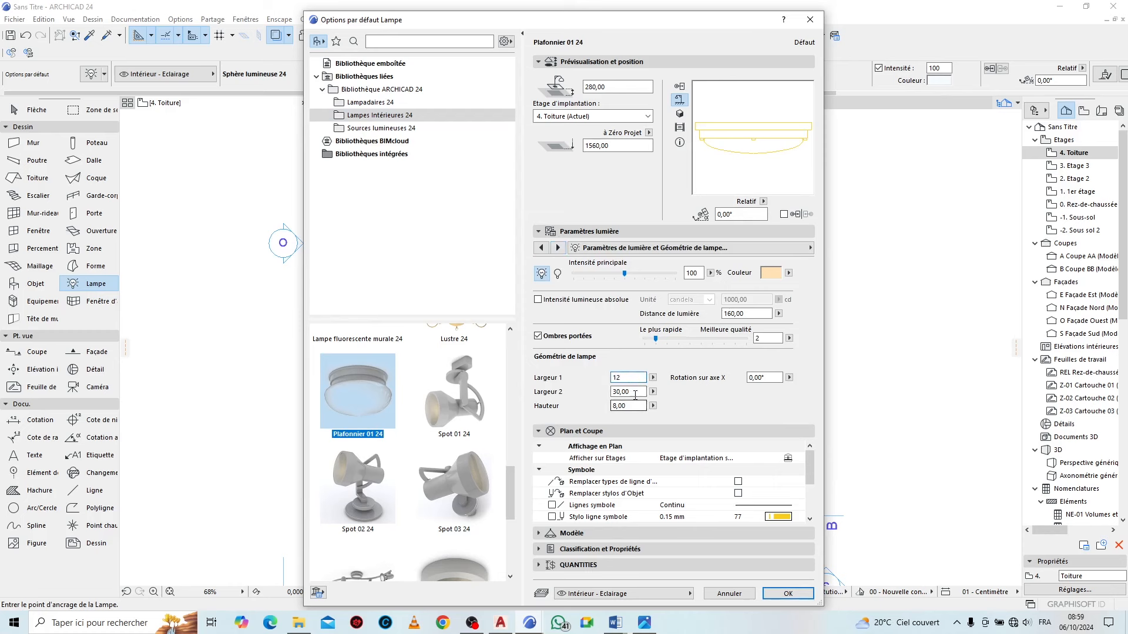
{"action": "type", "text": "12"}
{"action": "key", "text": "Tab"}
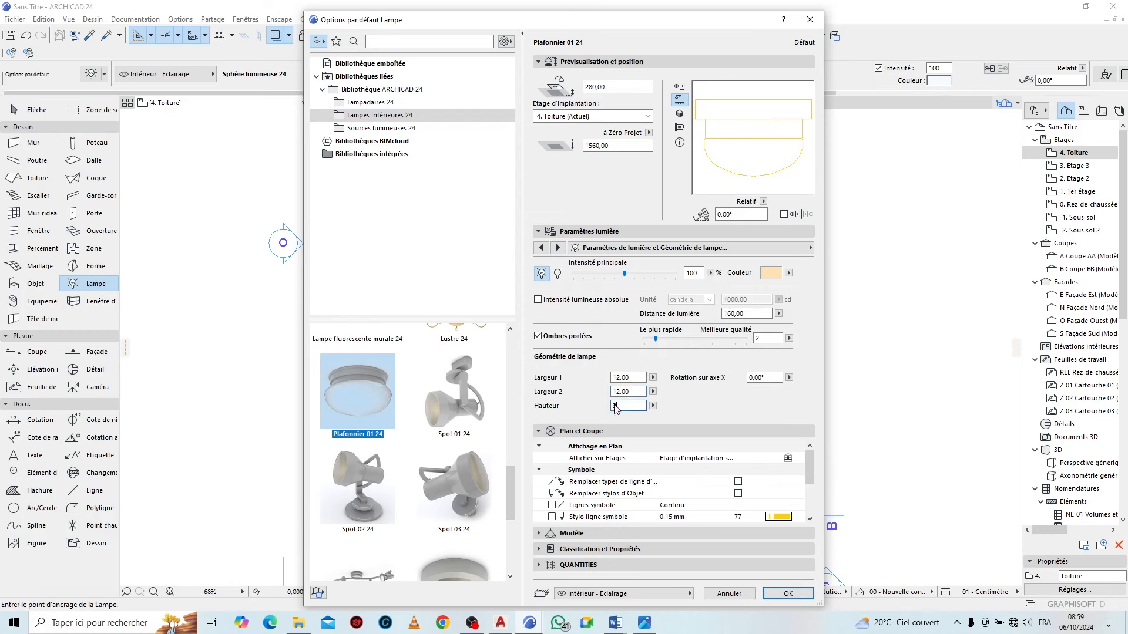
{"action": "key", "text": "Tab"}
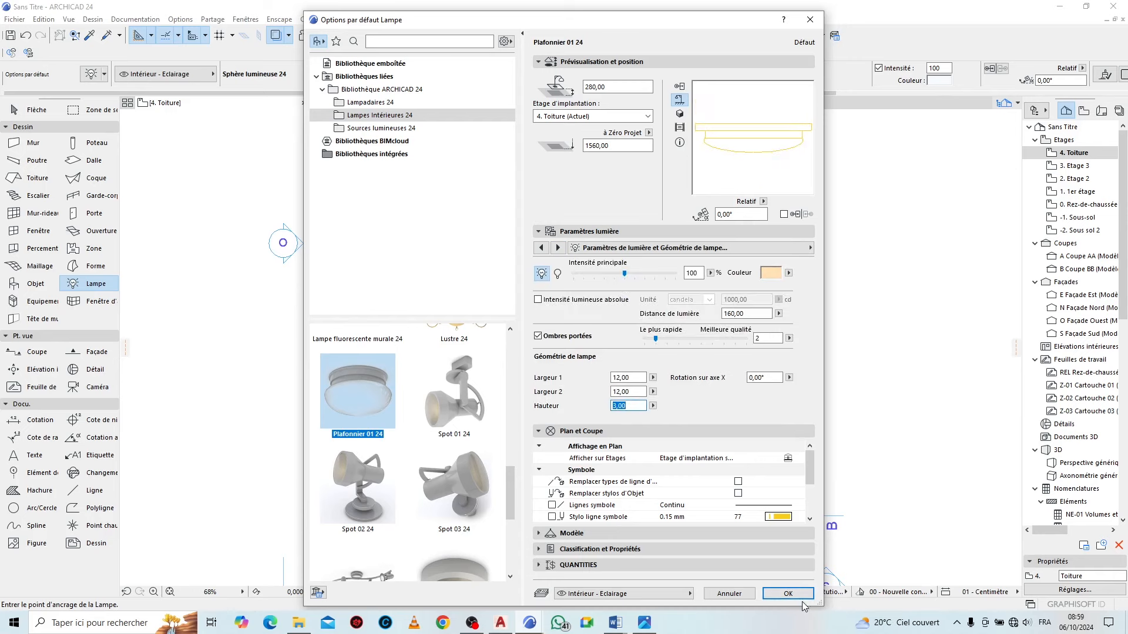
{"action": "left_click", "coordinate": [803, 595]}
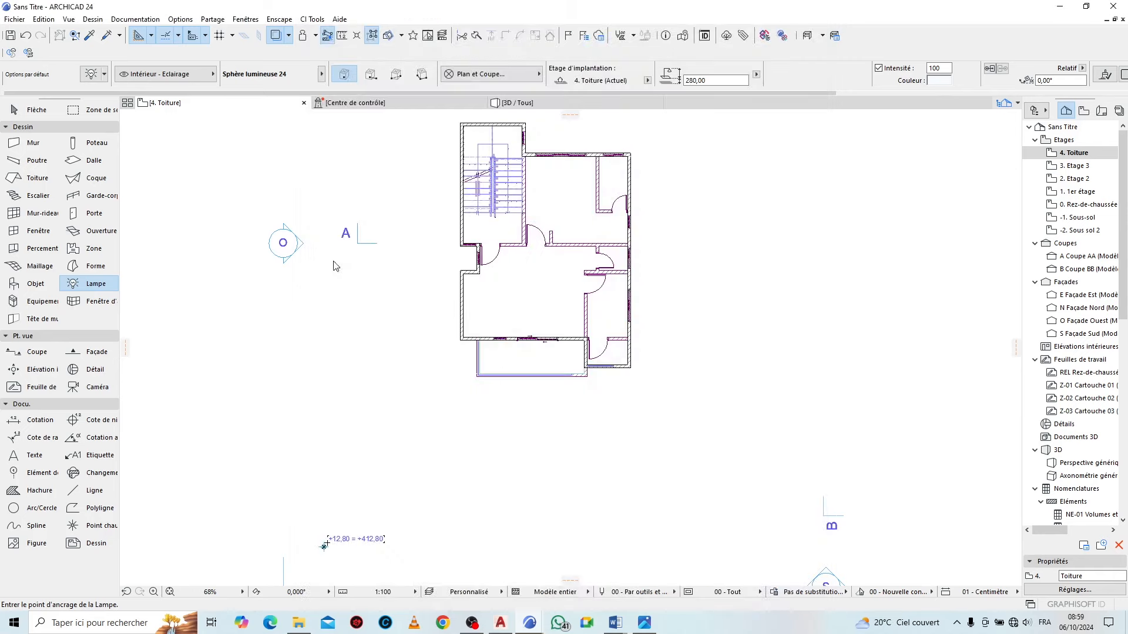
Place a ceiling light at the front balcony corner of the overhead slab outline on the 0. Rez-de-chaussée floor plan
{"action": "right_click", "coordinate": [218, 107]}
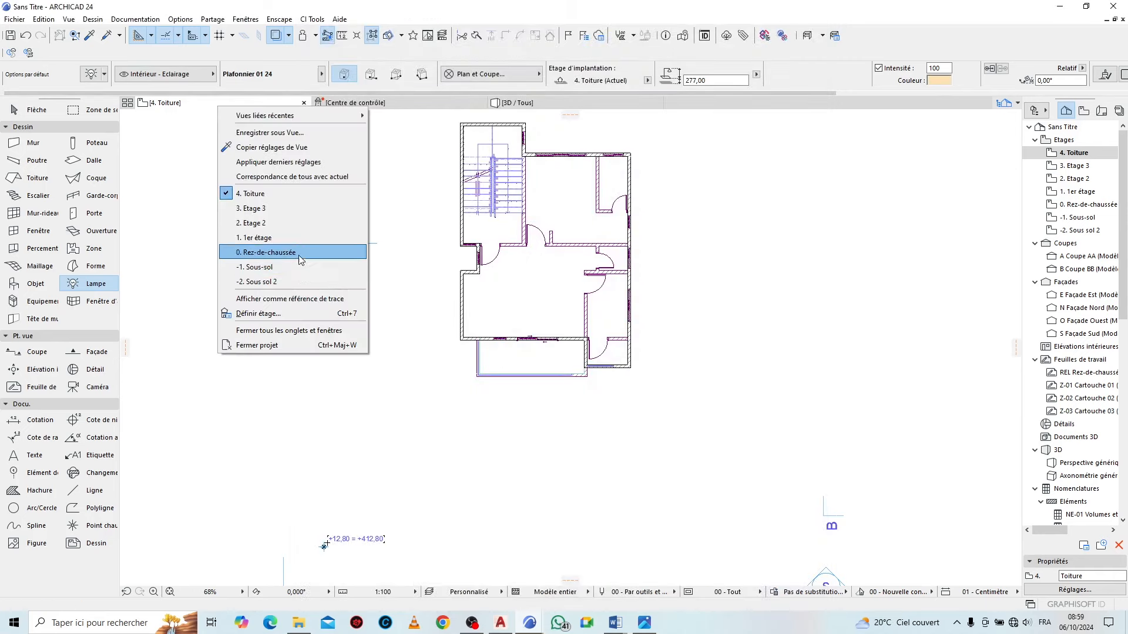
{"action": "left_click", "coordinate": [301, 254]}
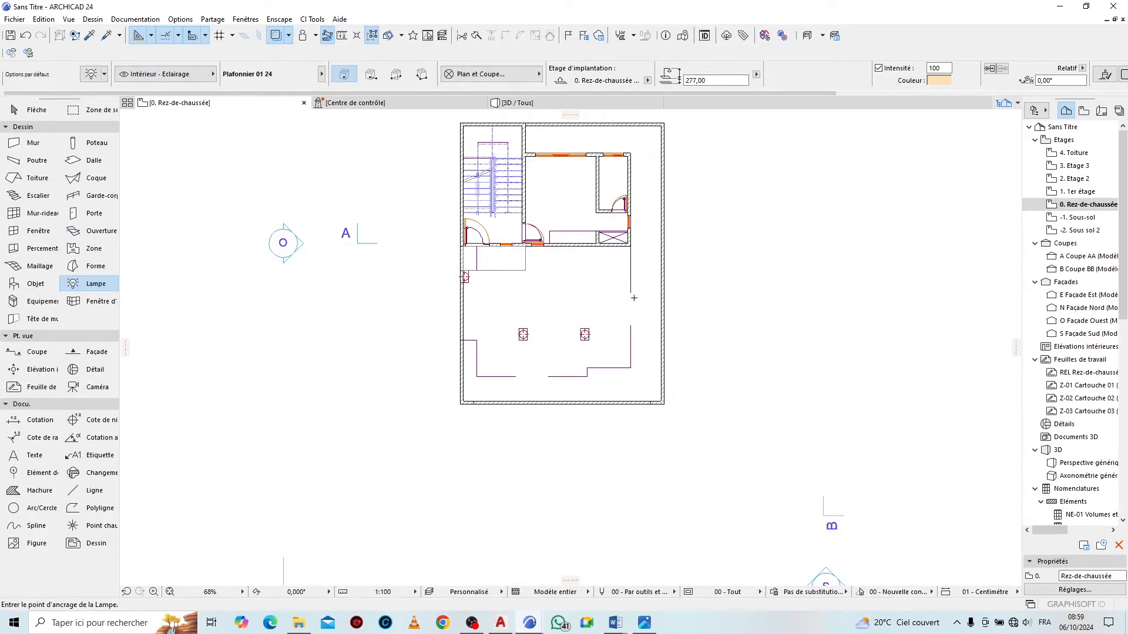
{"action": "scroll", "coordinate": [634, 298], "scroll_direction": "up", "scroll_amount": 3}
{"action": "scroll", "coordinate": [419, 406], "scroll_direction": "up", "scroll_amount": 4}
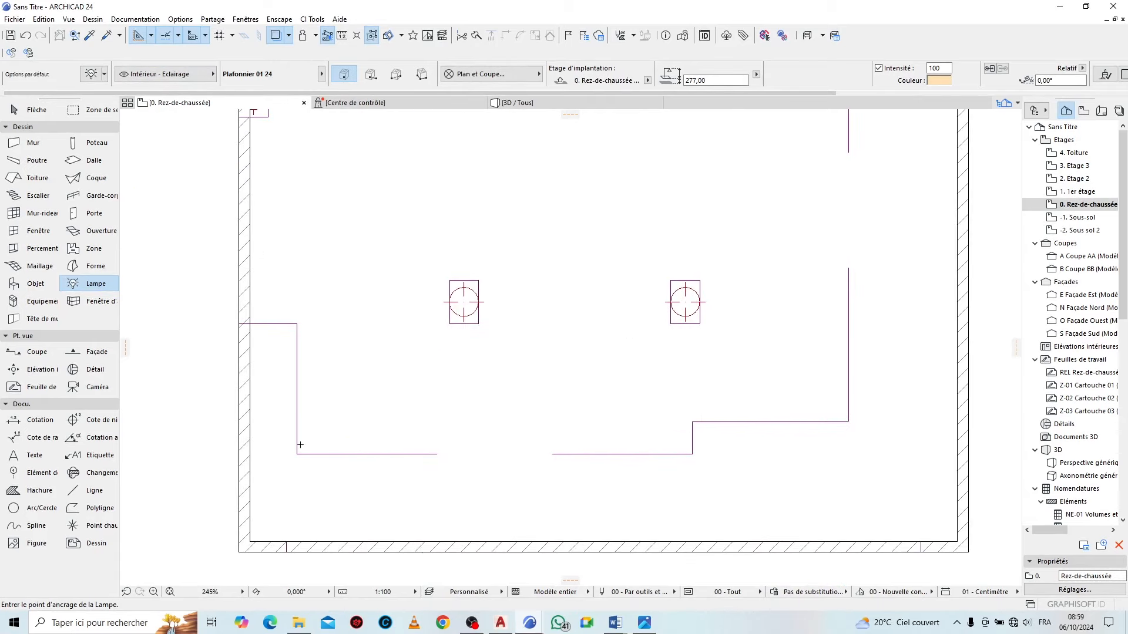
{"action": "scroll", "coordinate": [300, 461], "scroll_direction": "up", "scroll_amount": 10}
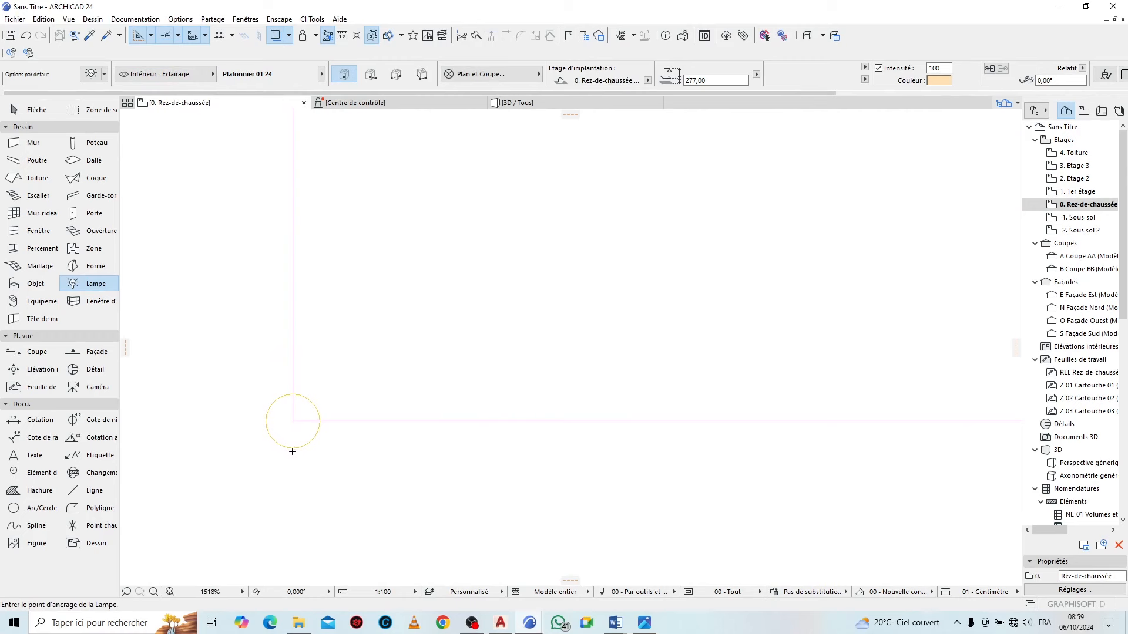
Move the placed ceiling light off the front slab corner so that it sits just inside both slab edges
{"action": "key", "text": "Escape"}
{"action": "left_click", "coordinate": [300, 444]}
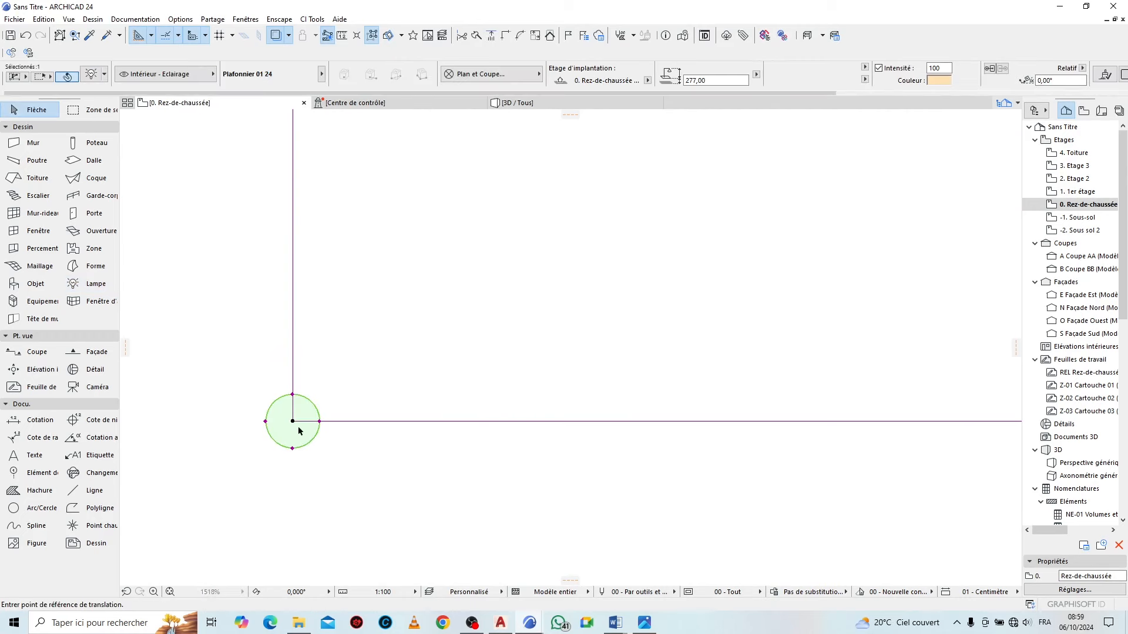
{"action": "left_click", "coordinate": [266, 422]}
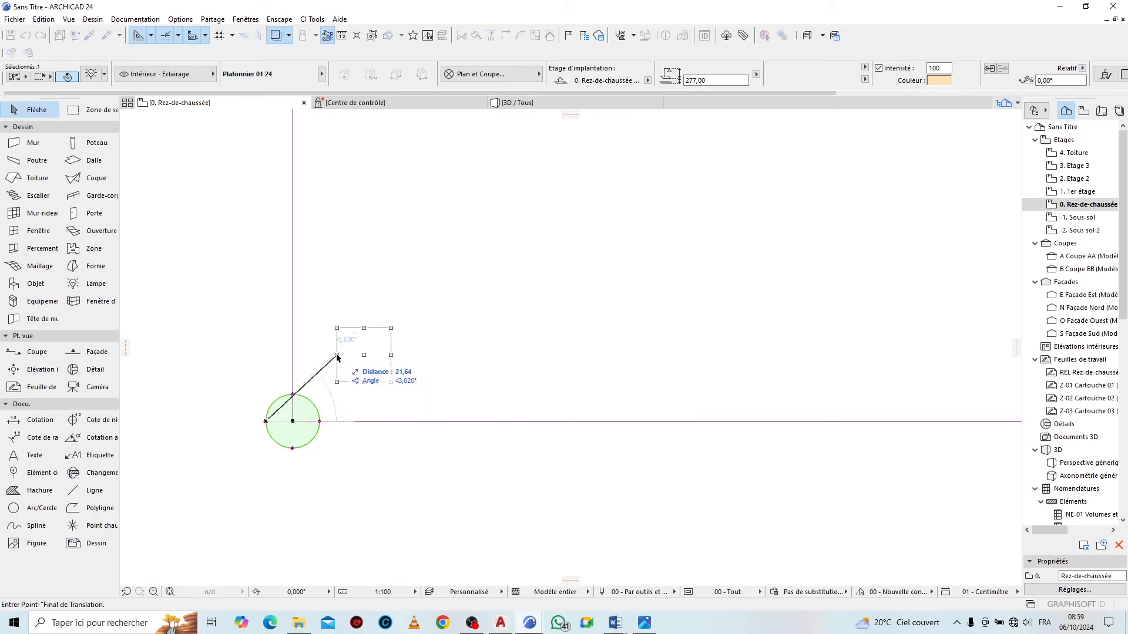
{"action": "left_click", "coordinate": [344, 354]}
{"action": "scroll", "coordinate": [330, 358], "scroll_direction": "down", "scroll_amount": 3}
{"action": "scroll", "coordinate": [334, 355], "scroll_direction": "up", "scroll_amount": 2}
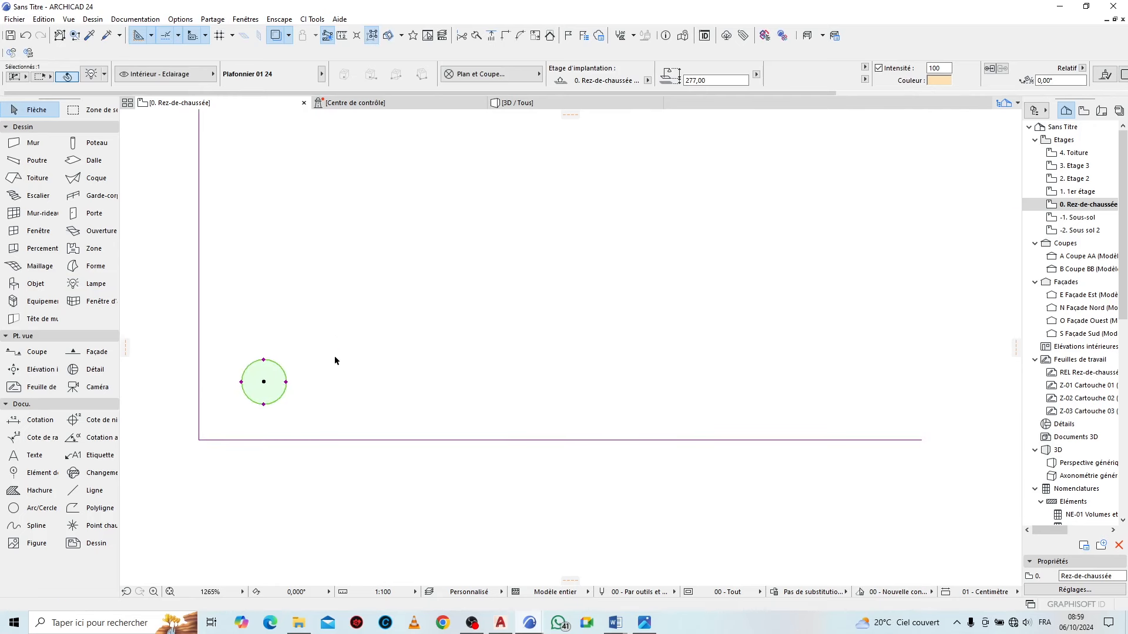
Multiply the ceiling light by increment into 4 copies running horizontally along the front slab edge, spaced 140 cm apart
{"action": "left_click", "coordinate": [264, 381]}
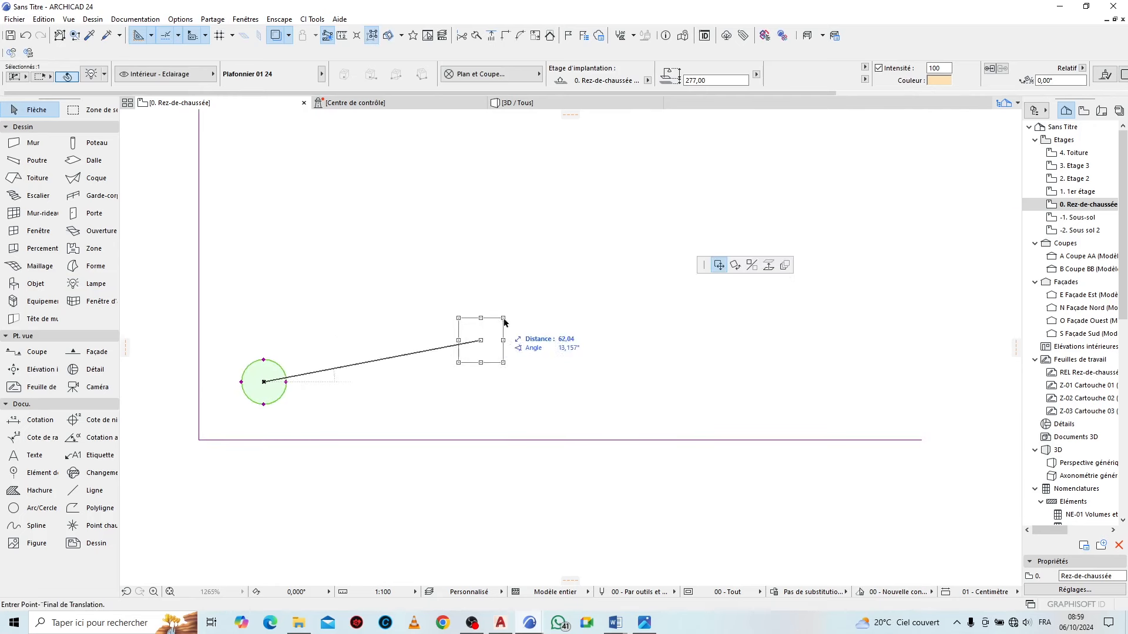
{"action": "left_click", "coordinate": [784, 265]}
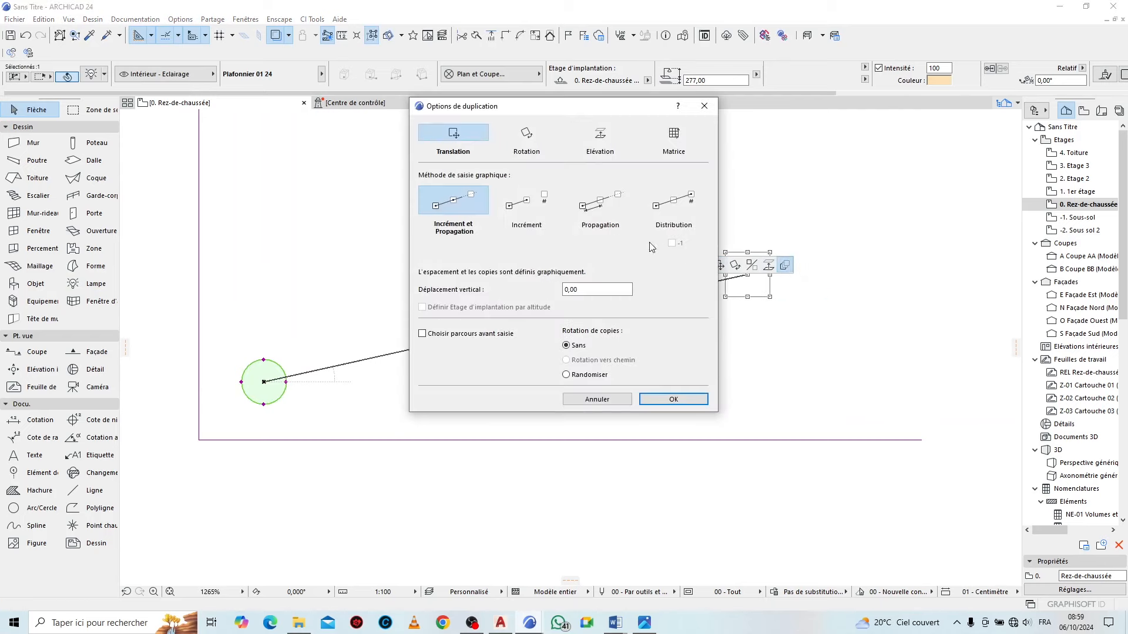
{"action": "left_click", "coordinate": [547, 205]}
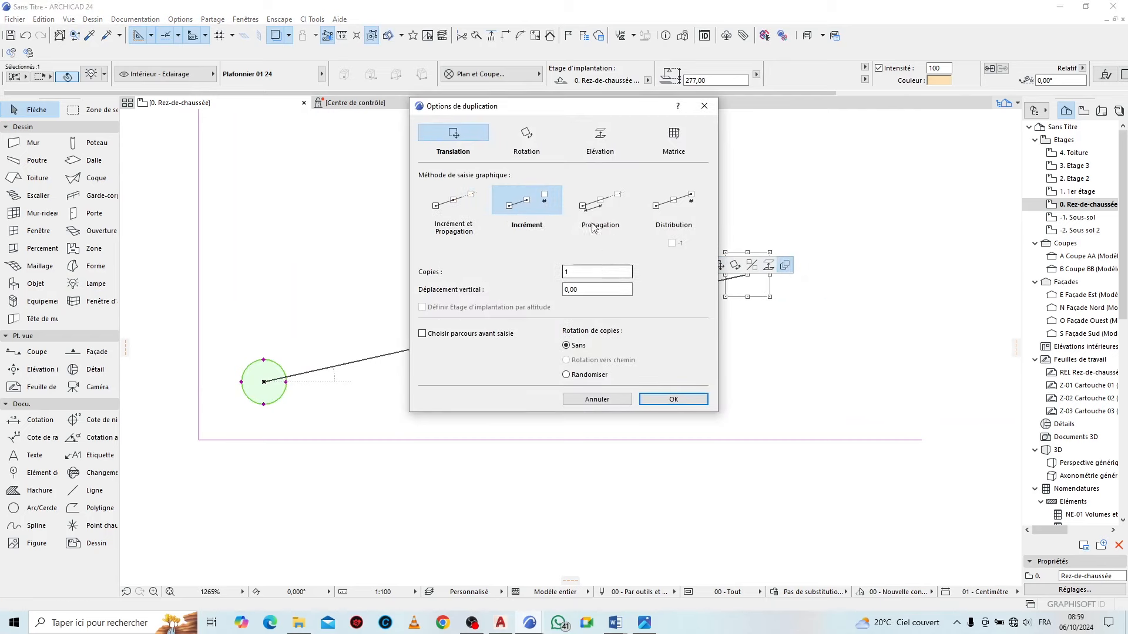
{"action": "left_click", "coordinate": [459, 200]}
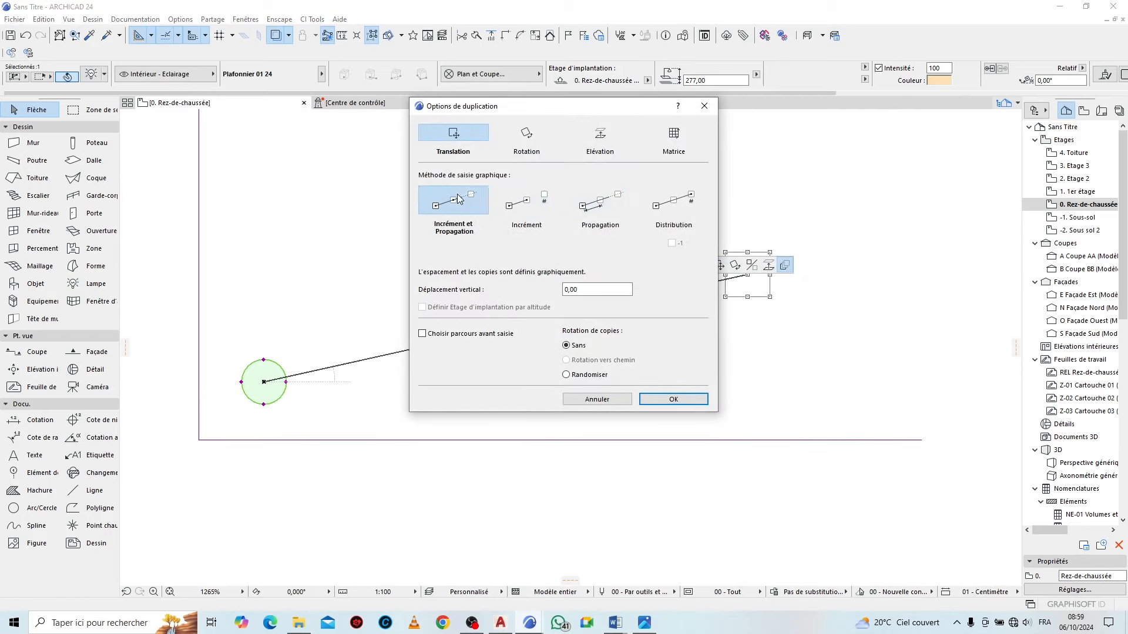
{"action": "left_click", "coordinate": [541, 205]}
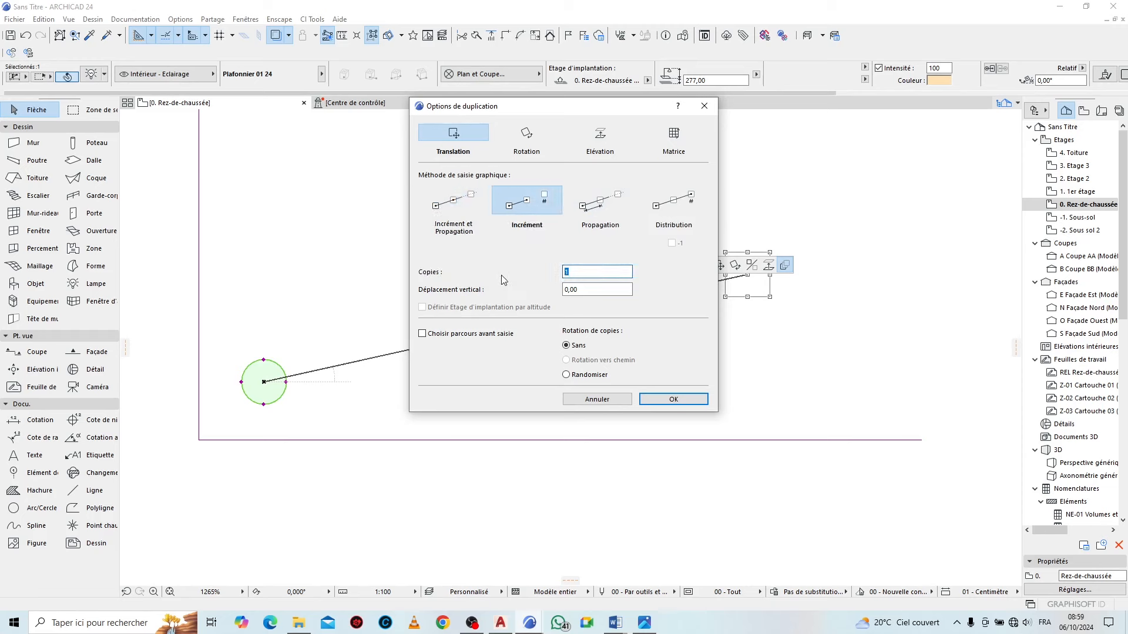
{"action": "type", "text": "4"}
{"action": "left_click", "coordinate": [693, 399]}
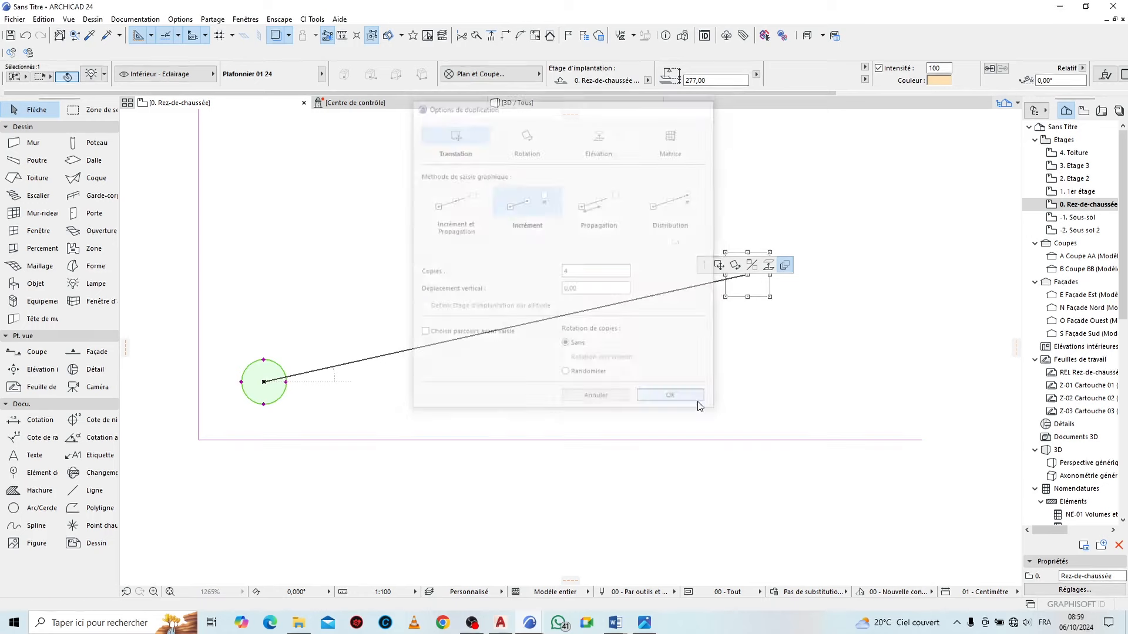
{"action": "left_click", "coordinate": [265, 383]}
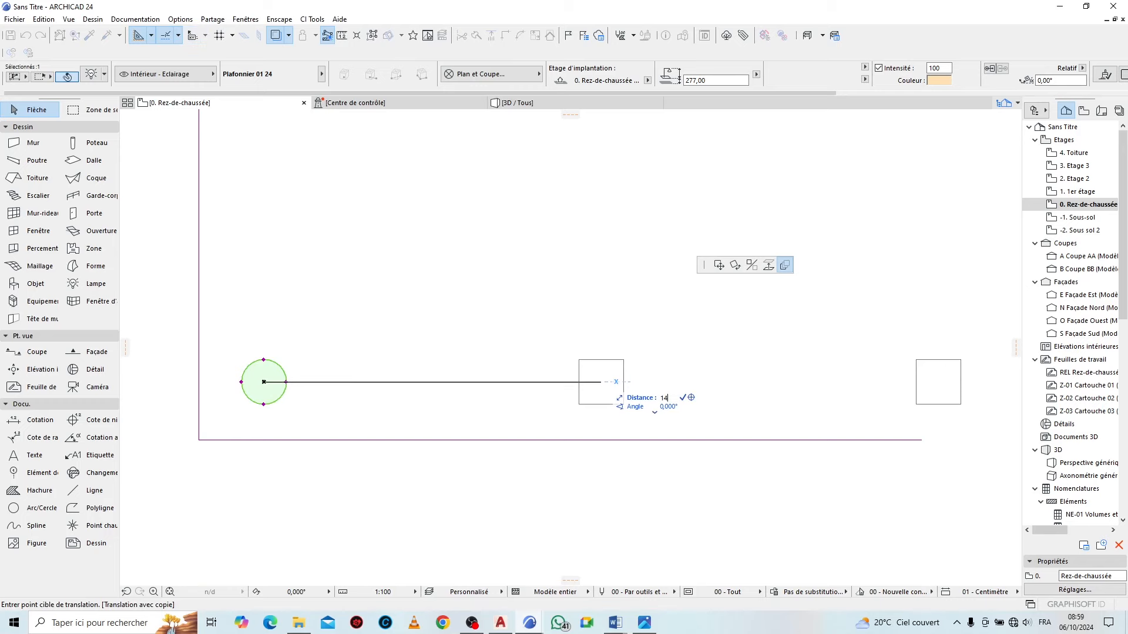
{"action": "key", "text": "Return"}
{"action": "scroll", "coordinate": [291, 364], "scroll_direction": "down", "scroll_amount": 5}
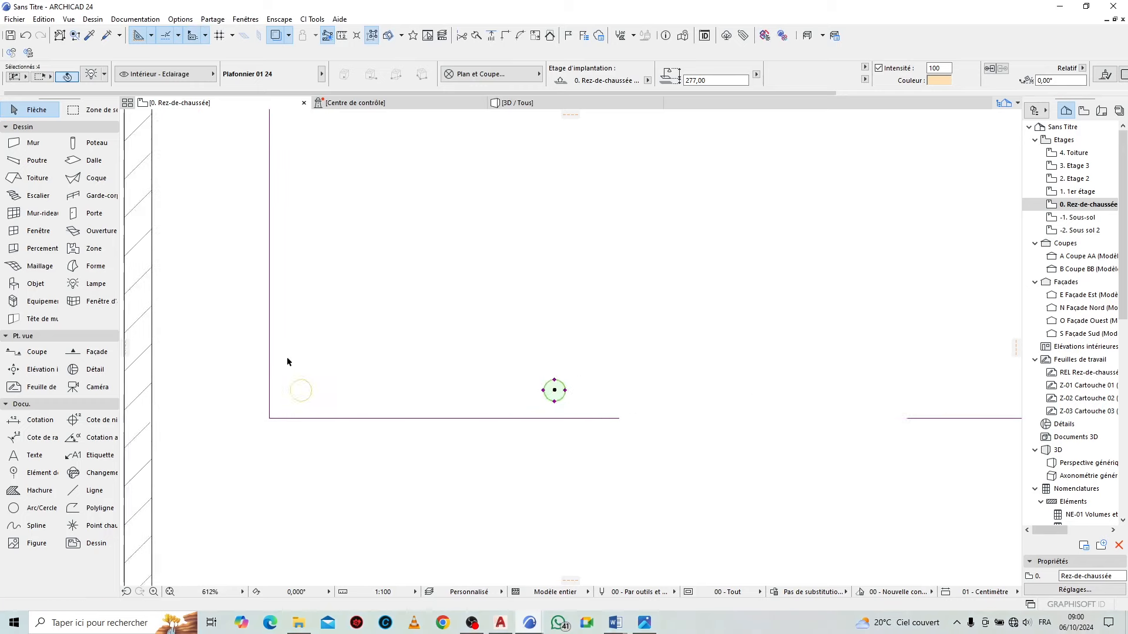
Copy the last ceiling light of the row a further 140 cm horizontally, beside the step in the slab outline
{"action": "scroll", "coordinate": [740, 373], "scroll_direction": "up", "scroll_amount": 3}
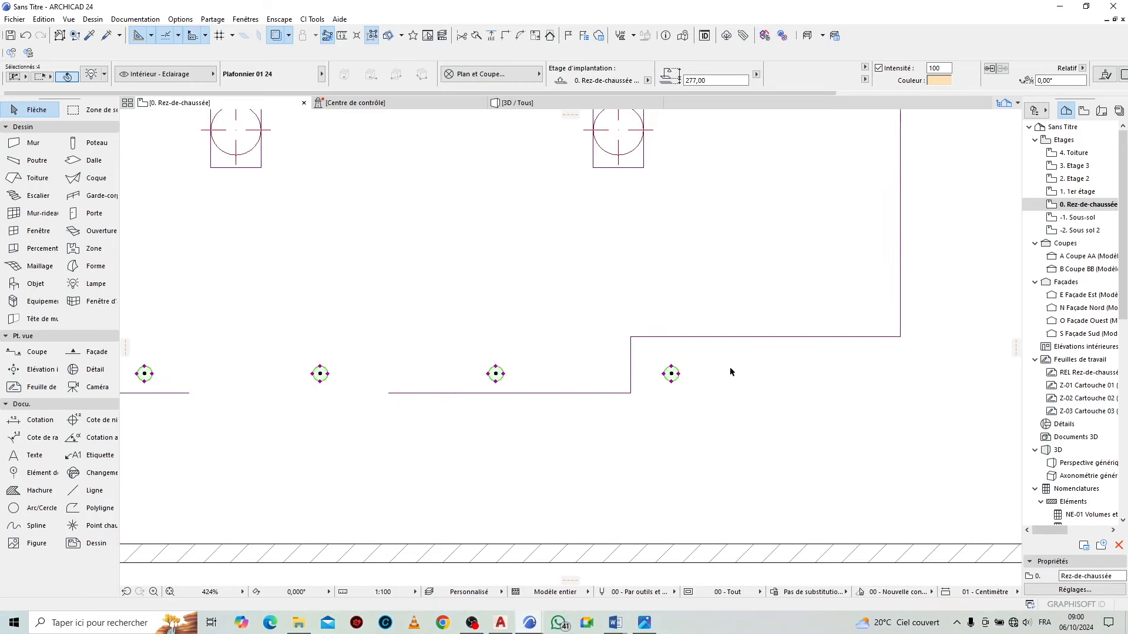
{"action": "scroll", "coordinate": [722, 369], "scroll_direction": "down", "scroll_amount": 2}
{"action": "scroll", "coordinate": [715, 367], "scroll_direction": "up", "scroll_amount": 2}
{"action": "left_click", "coordinate": [646, 369]}
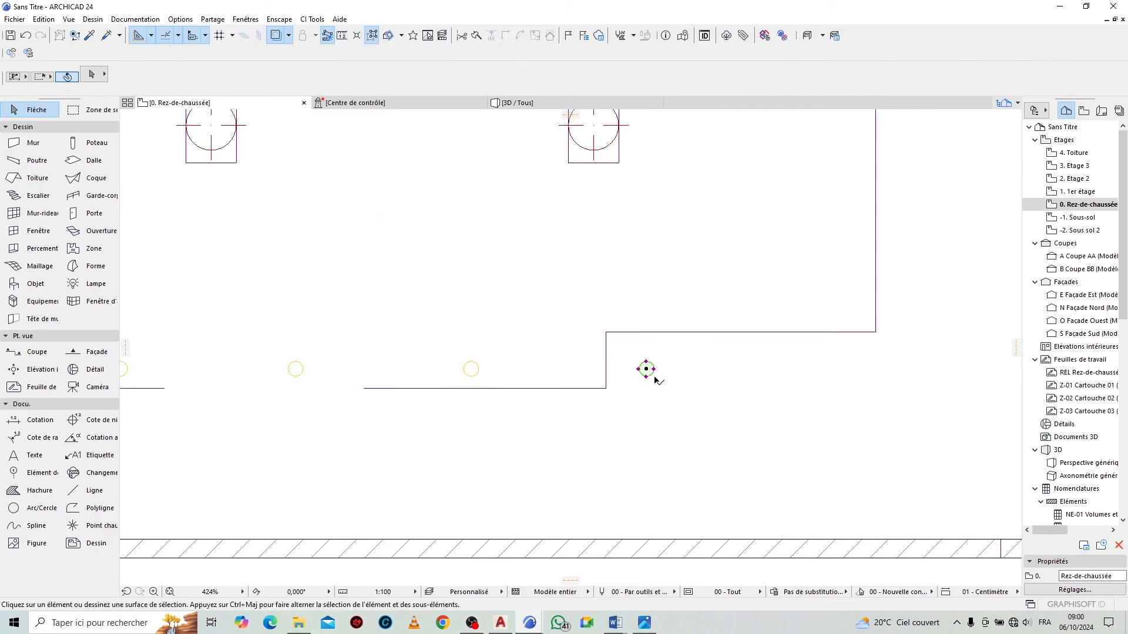
{"action": "key", "text": "ctrl+shift+d"}
{"action": "left_click", "coordinate": [647, 370]}
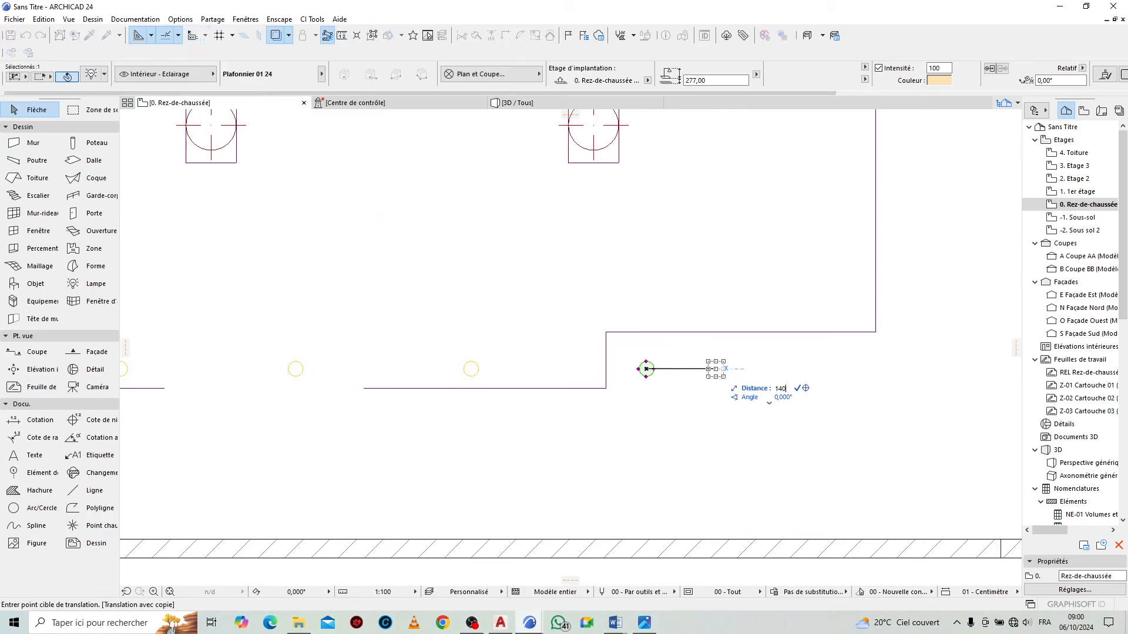
{"action": "key", "text": "Return"}
{"action": "scroll", "coordinate": [646, 353], "scroll_direction": "down", "scroll_amount": 2}
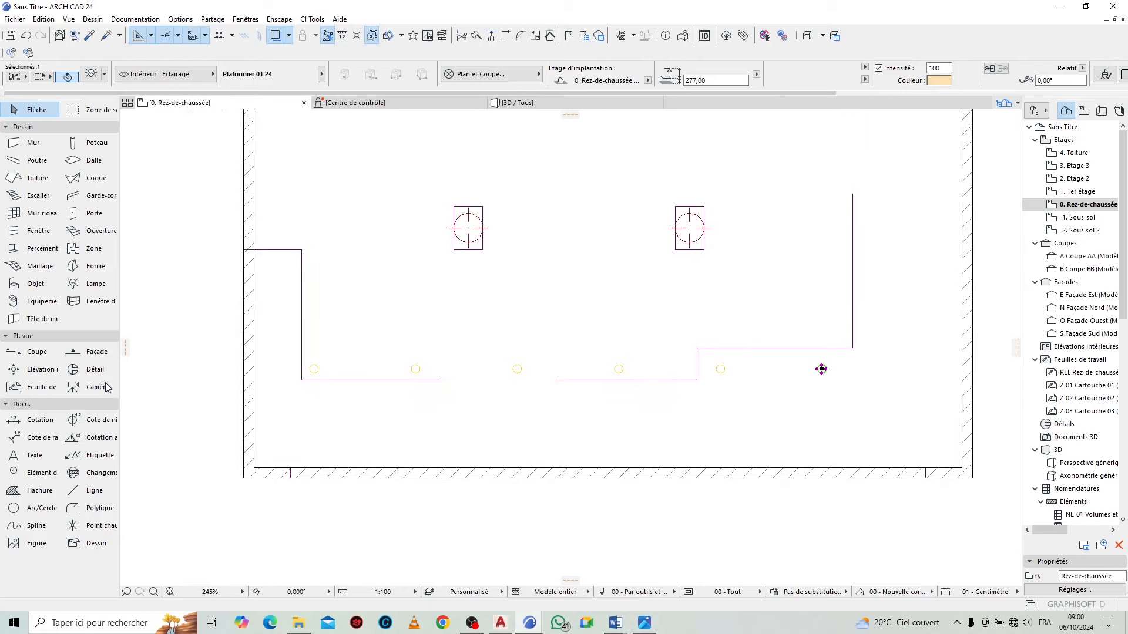
Multiply the whole row of six ceiling lights by increment into three further rows running perpendicular toward the building wall
{"action": "left_click", "coordinate": [89, 284]}
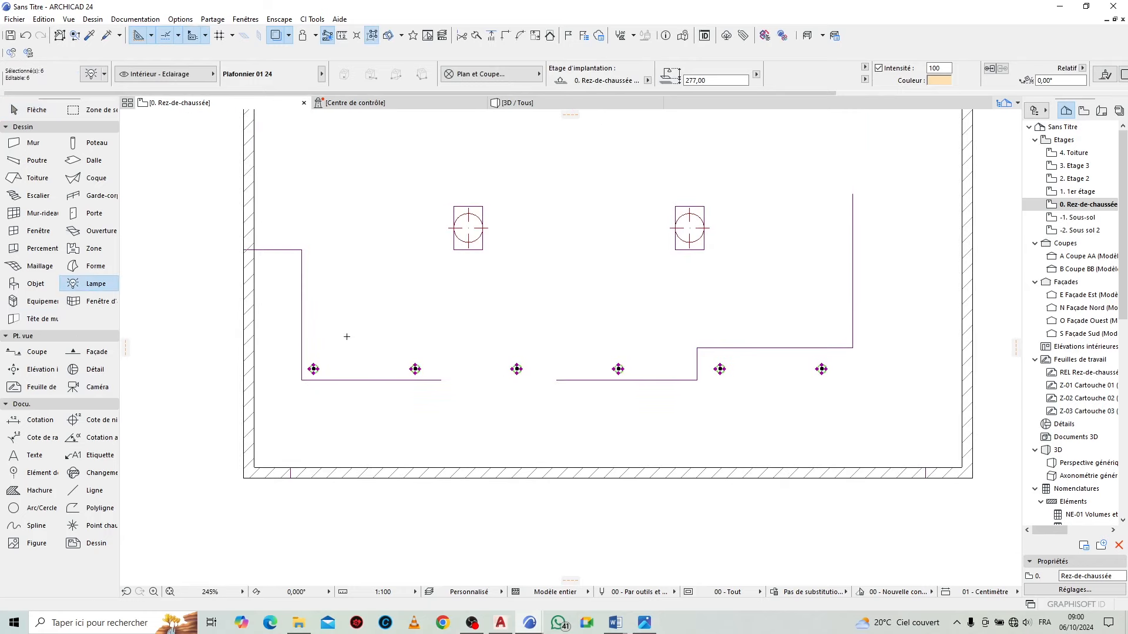
{"action": "scroll", "coordinate": [623, 425], "scroll_direction": "down", "scroll_amount": 5}
{"action": "scroll", "coordinate": [611, 441], "scroll_direction": "up", "scroll_amount": 6}
{"action": "scroll", "coordinate": [591, 466], "scroll_direction": "down", "scroll_amount": 3}
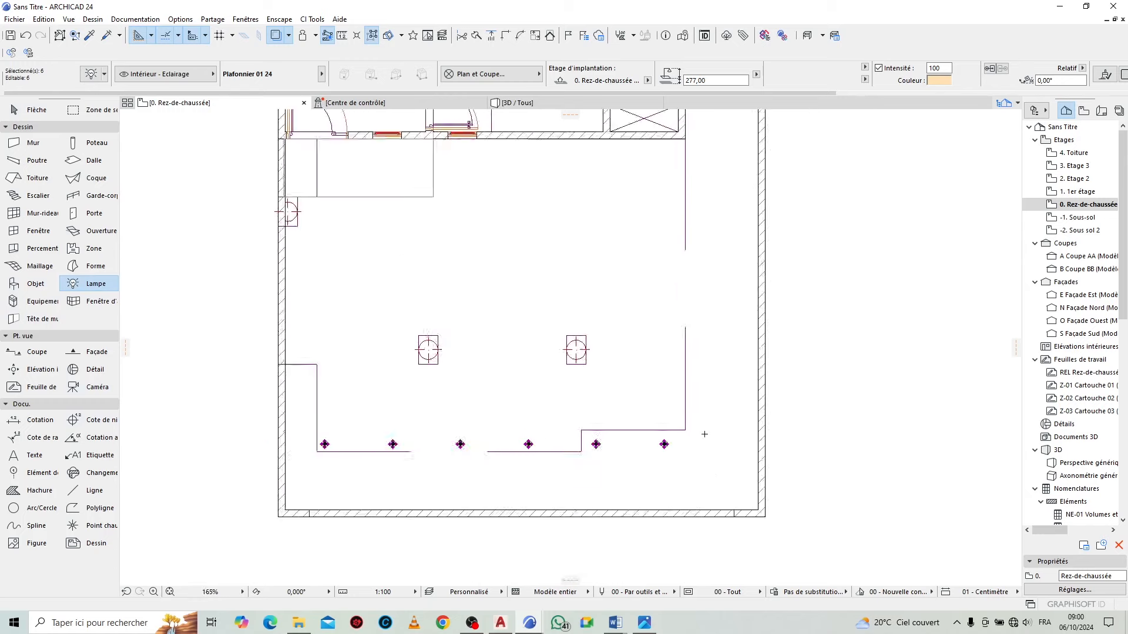
{"action": "scroll", "coordinate": [528, 430], "scroll_direction": "up", "scroll_amount": 3}
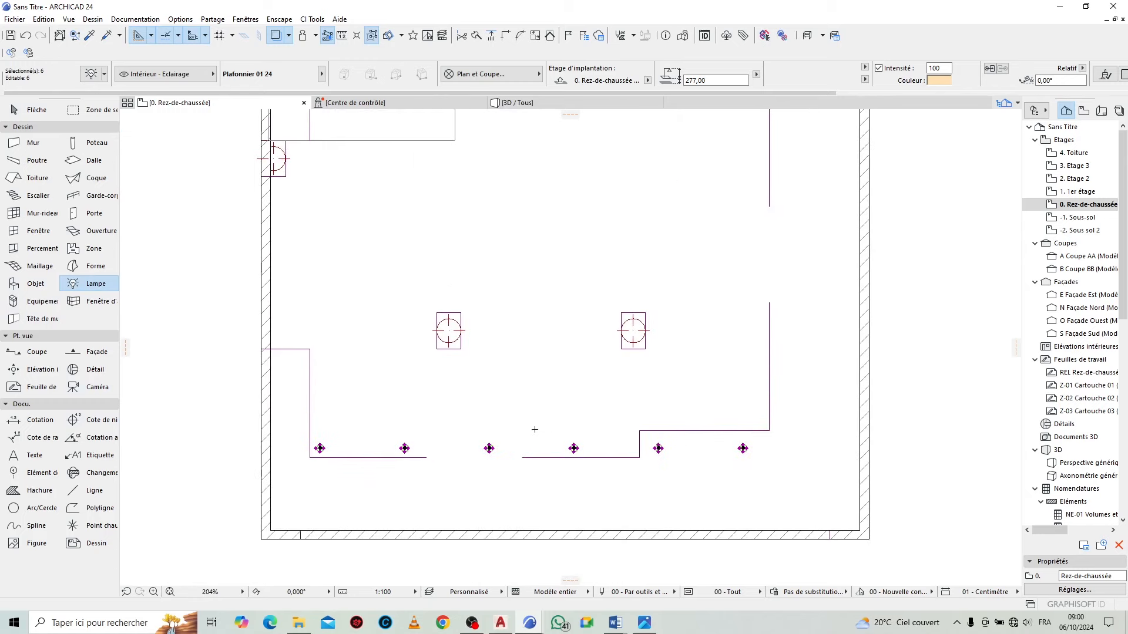
{"action": "left_click", "coordinate": [575, 449]}
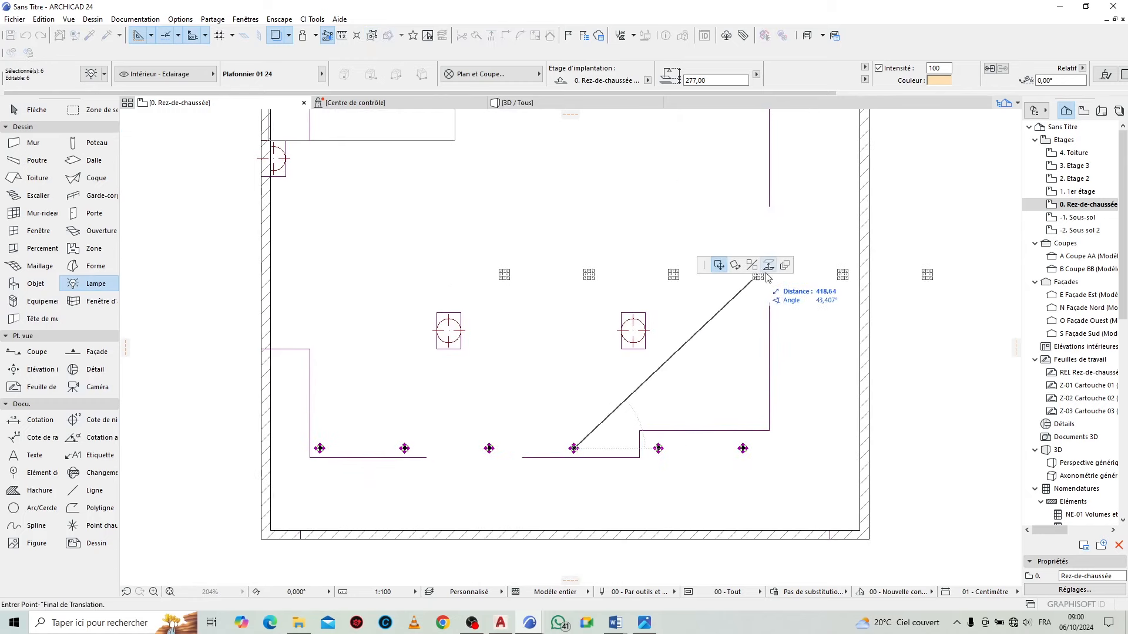
{"action": "left_click", "coordinate": [786, 266]}
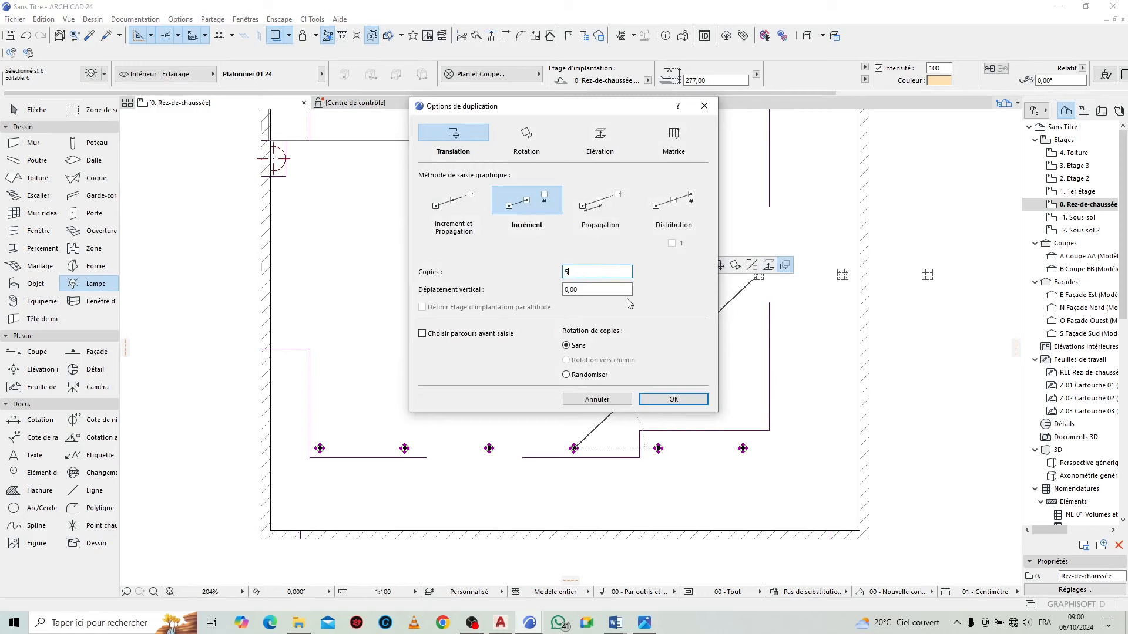
{"action": "left_click", "coordinate": [673, 399]}
{"action": "left_click", "coordinate": [658, 449]}
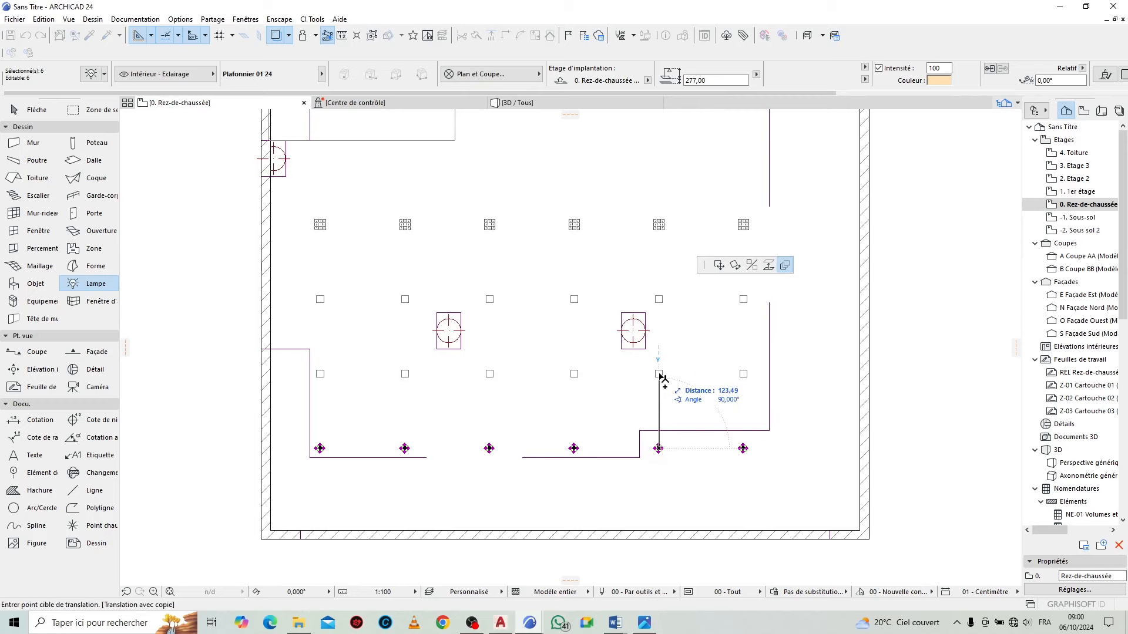
{"action": "key", "text": "Return"}
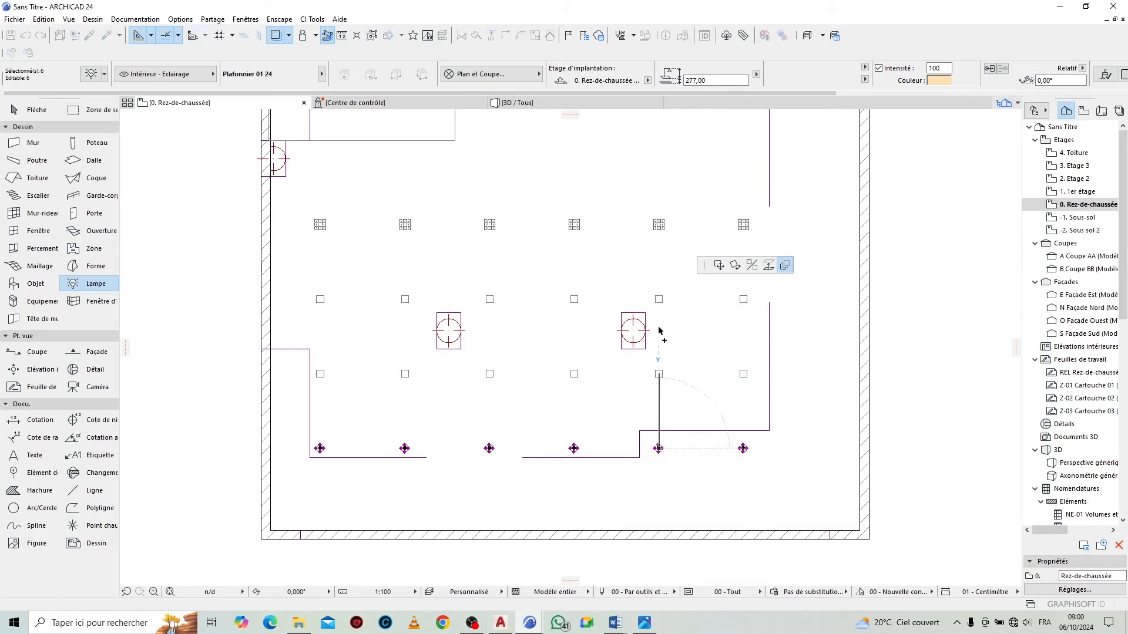
{"action": "scroll", "coordinate": [624, 256], "scroll_direction": "down", "scroll_amount": 3}
{"action": "scroll", "coordinate": [624, 256], "scroll_direction": "up", "scroll_amount": 1}
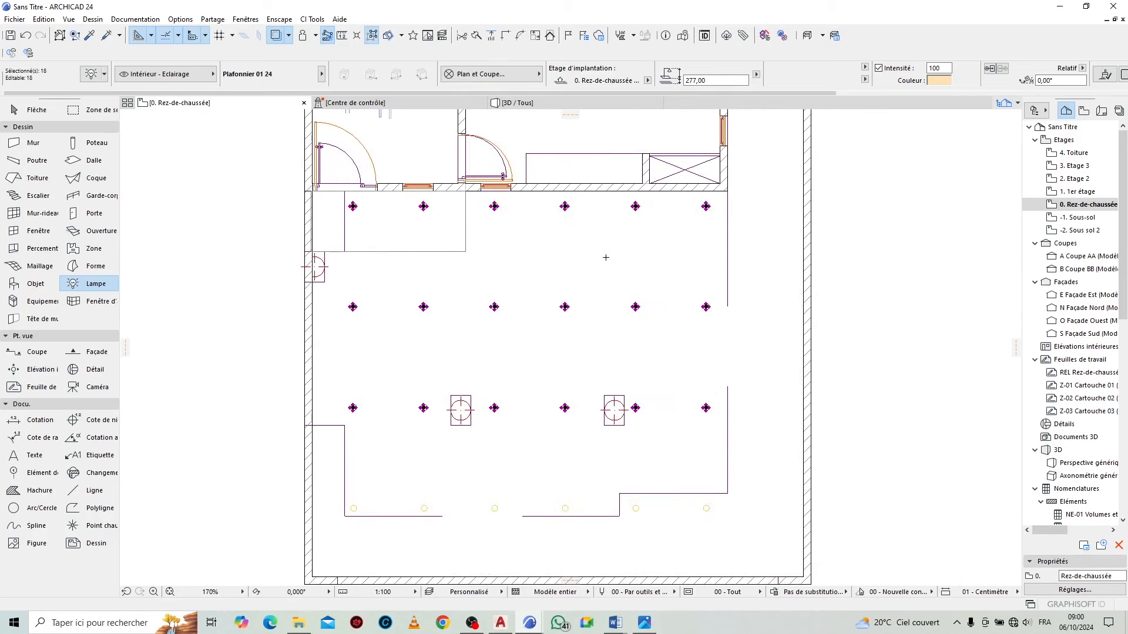
{"action": "key", "text": "Escape"}
{"action": "key", "text": "Escape"}
In the 3D view, select all the ceiling lights and raise them vertically to the slab's underside, at 297 cm
{"action": "scroll", "coordinate": [361, 191], "scroll_direction": "up", "scroll_amount": 5}
{"action": "scroll", "coordinate": [360, 192], "scroll_direction": "down", "scroll_amount": 6}
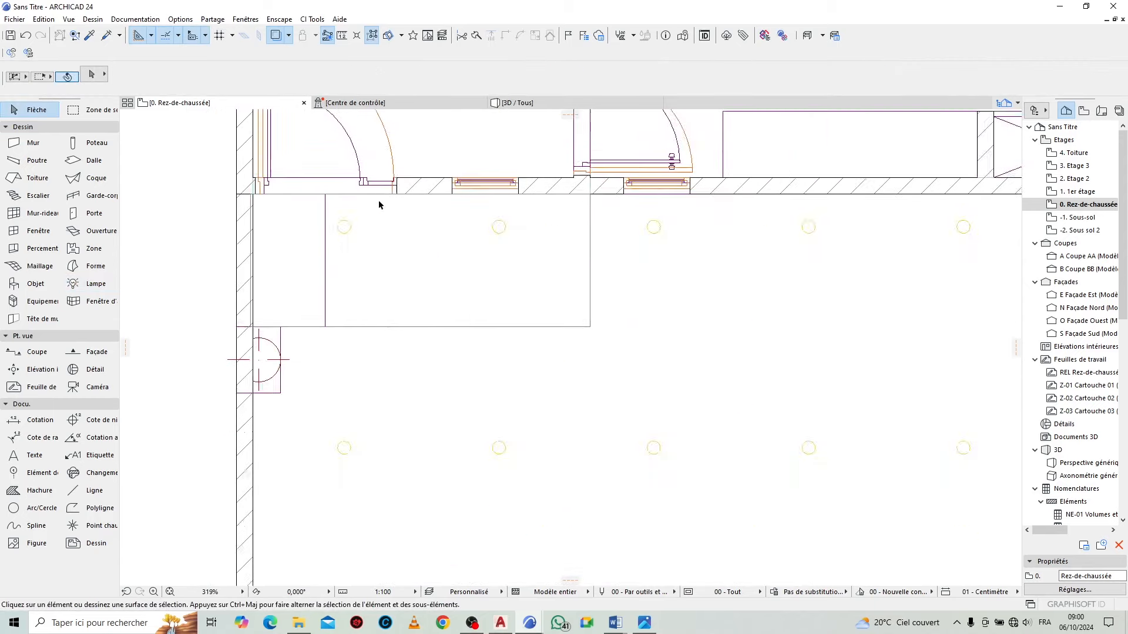
{"action": "left_click", "coordinate": [517, 103]}
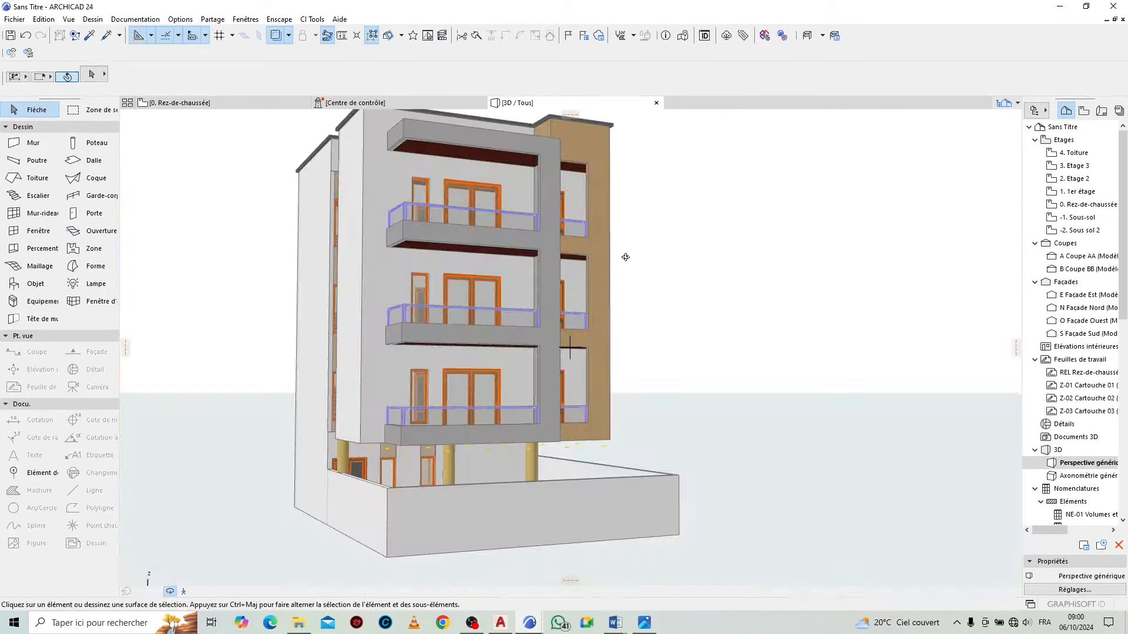
{"action": "scroll", "coordinate": [424, 451], "scroll_direction": "up", "scroll_amount": 6}
{"action": "left_click_drag", "start_coordinate": [425, 451], "coordinate": [511, 445]}
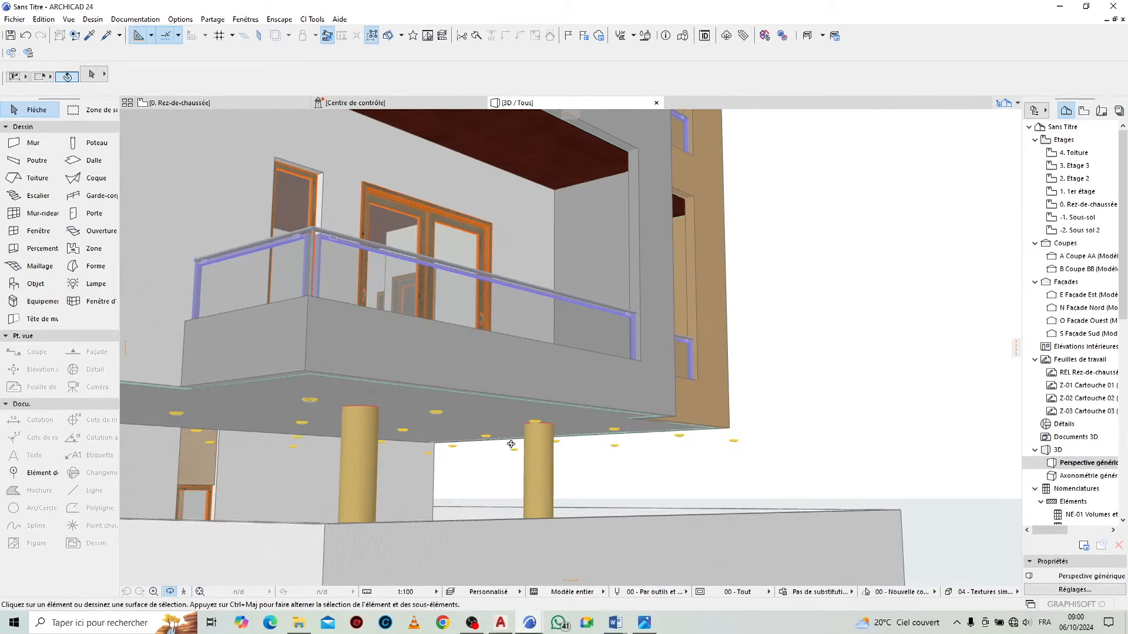
{"action": "left_click", "coordinate": [108, 289]}
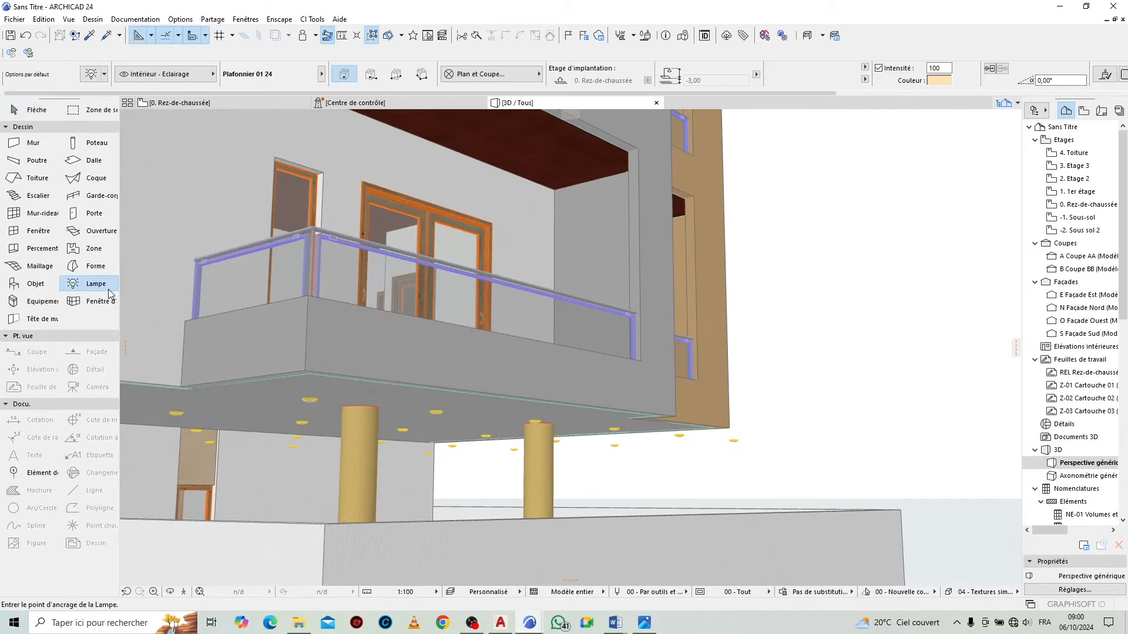
{"action": "key", "text": "ctrl+a"}
{"action": "scroll", "coordinate": [601, 429], "scroll_direction": "up", "scroll_amount": 3}
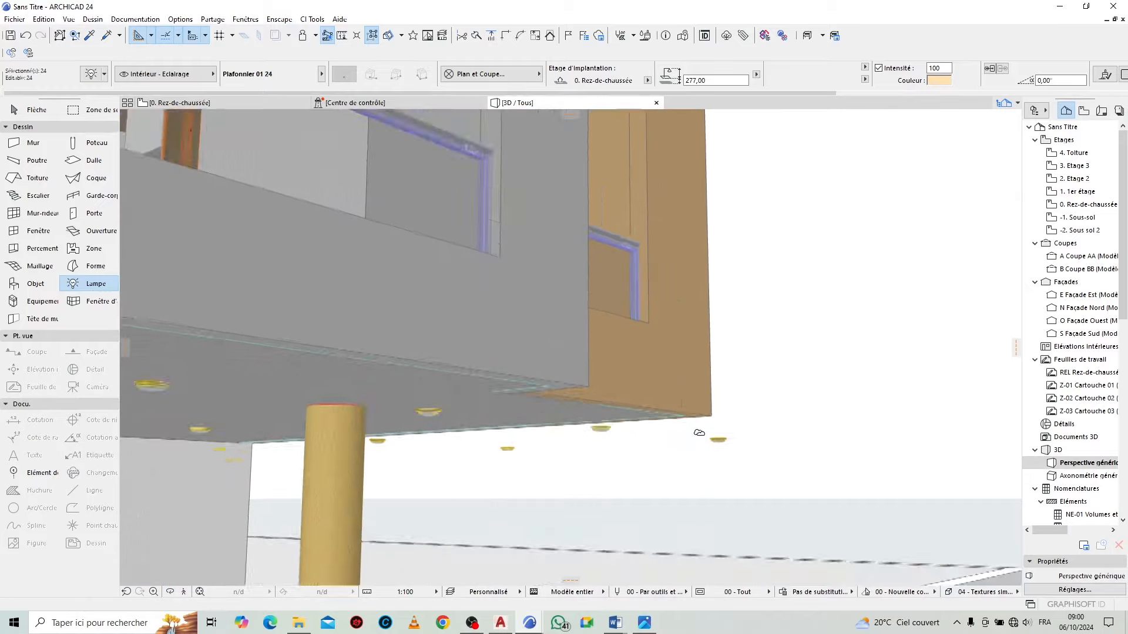
{"action": "scroll", "coordinate": [601, 429], "scroll_direction": "up", "scroll_amount": 2}
{"action": "key", "text": "ctrl+d"}
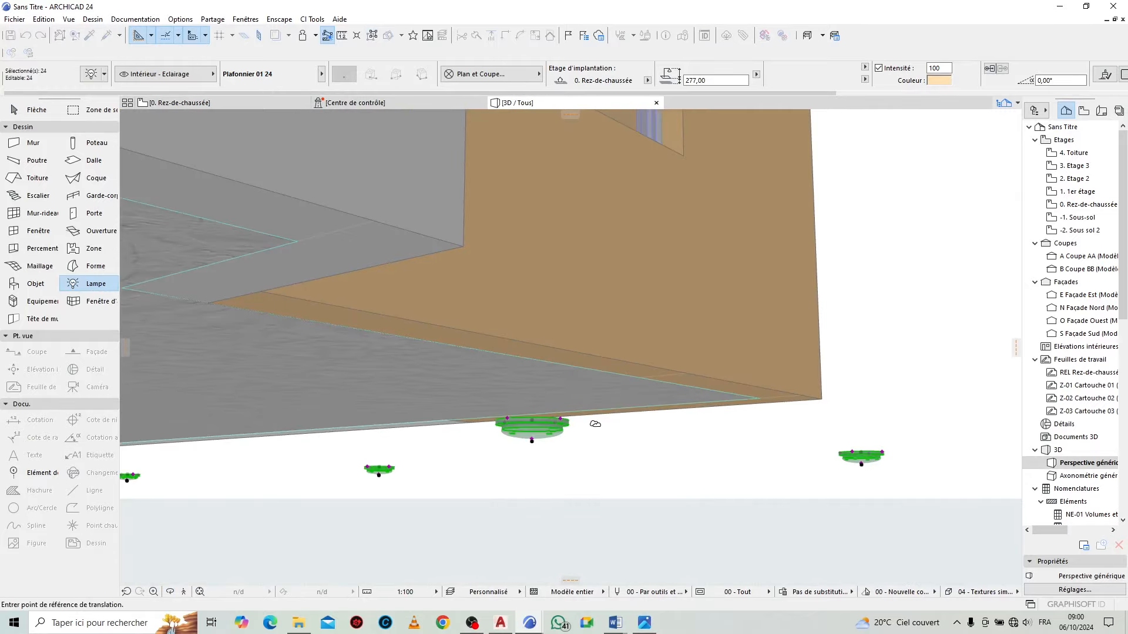
{"action": "left_click", "coordinate": [561, 422]}
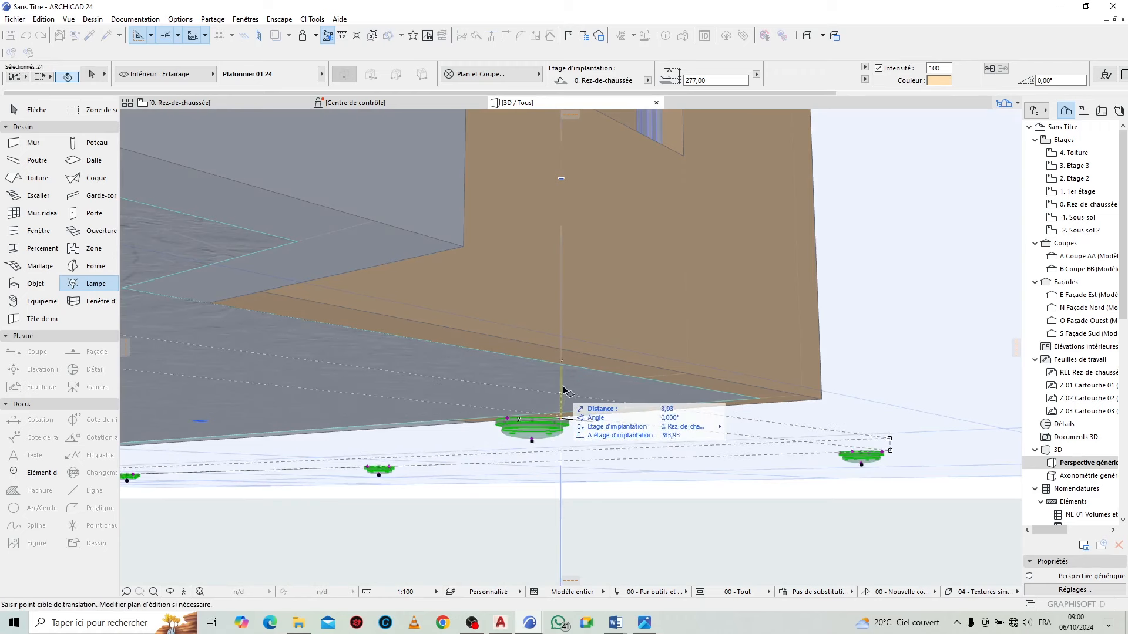
{"action": "left_click", "coordinate": [463, 250]}
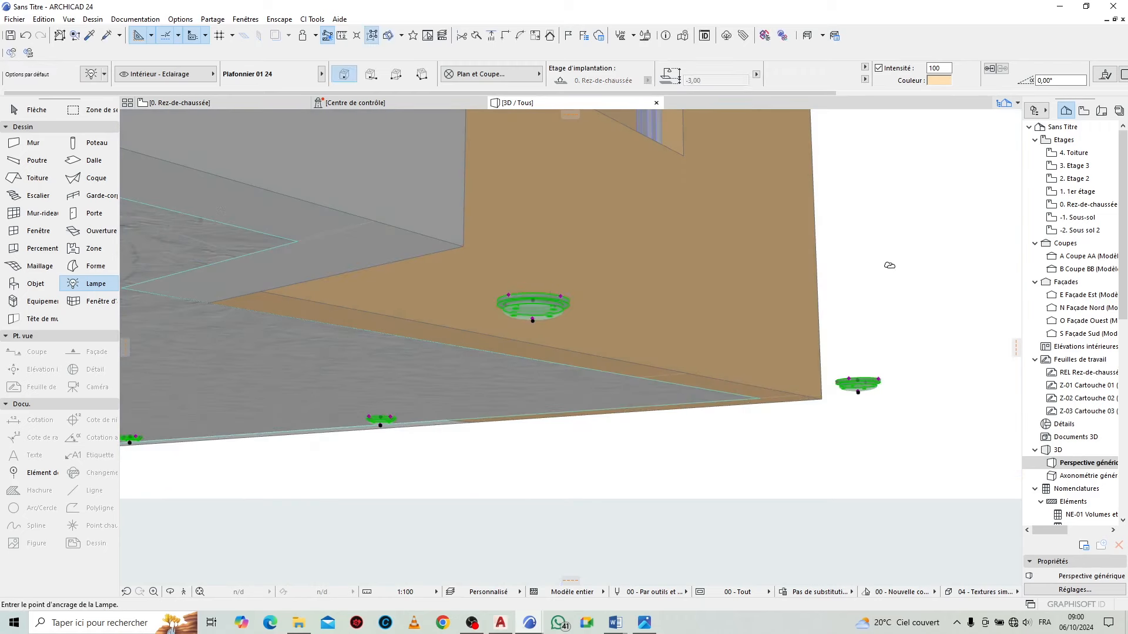
{"action": "key", "text": "Escape"}
{"action": "key", "text": "Escape"}
Delete the two ceiling lights of the front row that hang outside the slab outline at the stepped corner
{"action": "left_click", "coordinate": [864, 386]}
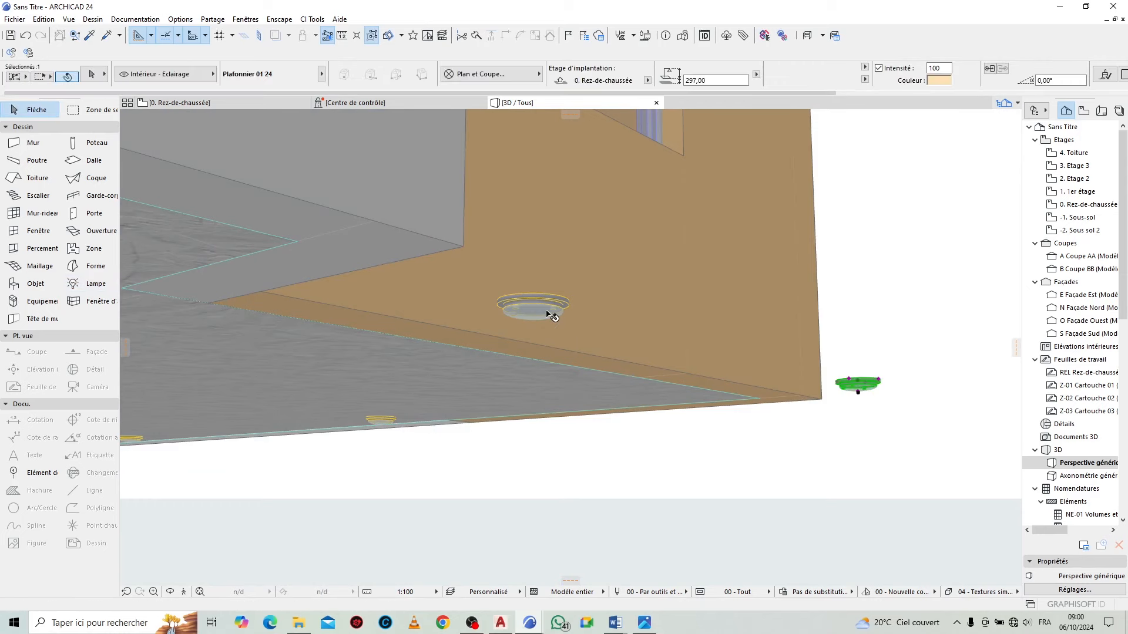
{"action": "left_click", "coordinate": [530, 306], "text": "shift"}
{"action": "key", "text": "Delete"}
{"action": "scroll", "coordinate": [837, 414], "scroll_direction": "down", "scroll_amount": 8}
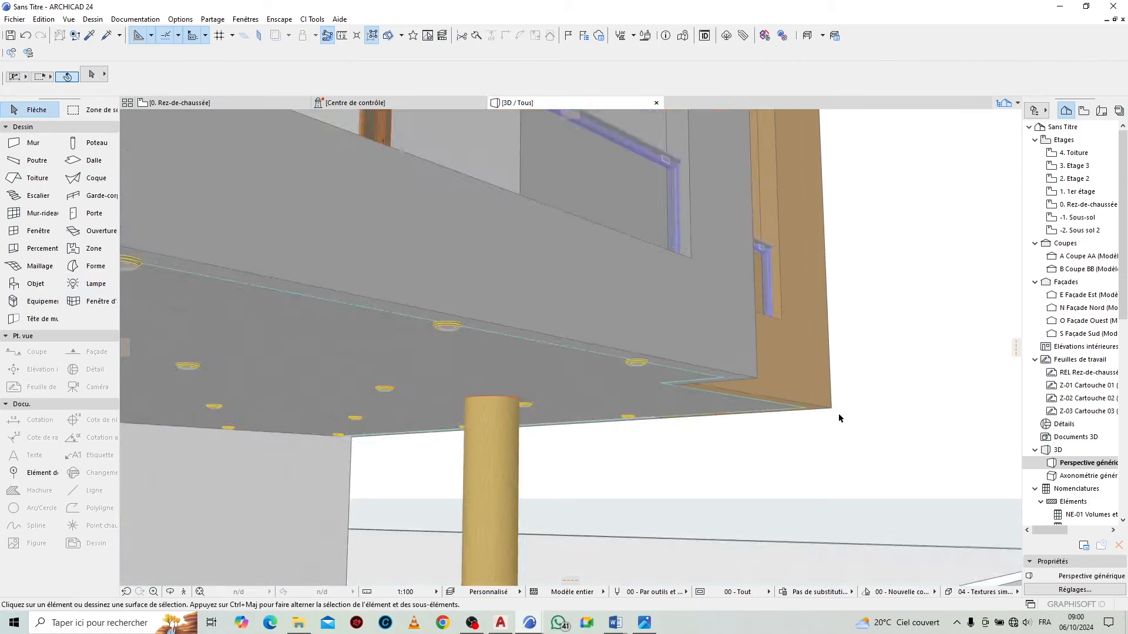
{"action": "scroll", "coordinate": [634, 387], "scroll_direction": "up", "scroll_amount": 2}
{"action": "scroll", "coordinate": [634, 387], "scroll_direction": "up", "scroll_amount": 3}
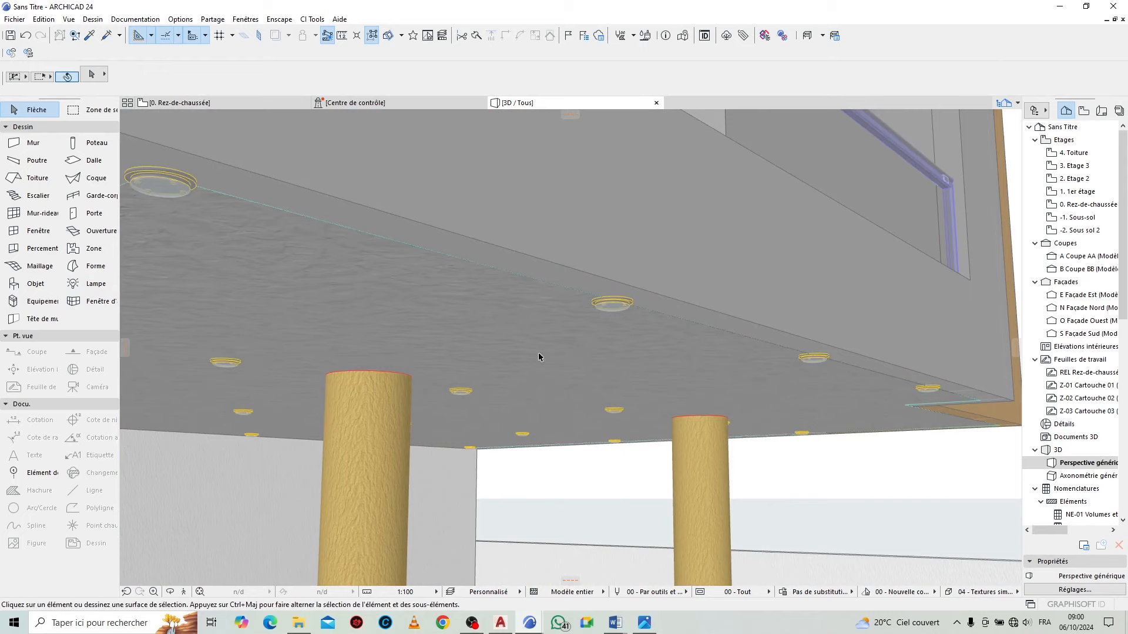
{"action": "scroll", "coordinate": [538, 353], "scroll_direction": "down", "scroll_amount": 2}
{"action": "middle_click_drag", "start_coordinate": [539, 353], "coordinate": [607, 313], "text": "shift"}
{"action": "scroll", "coordinate": [608, 313], "scroll_direction": "down", "scroll_amount": 3}
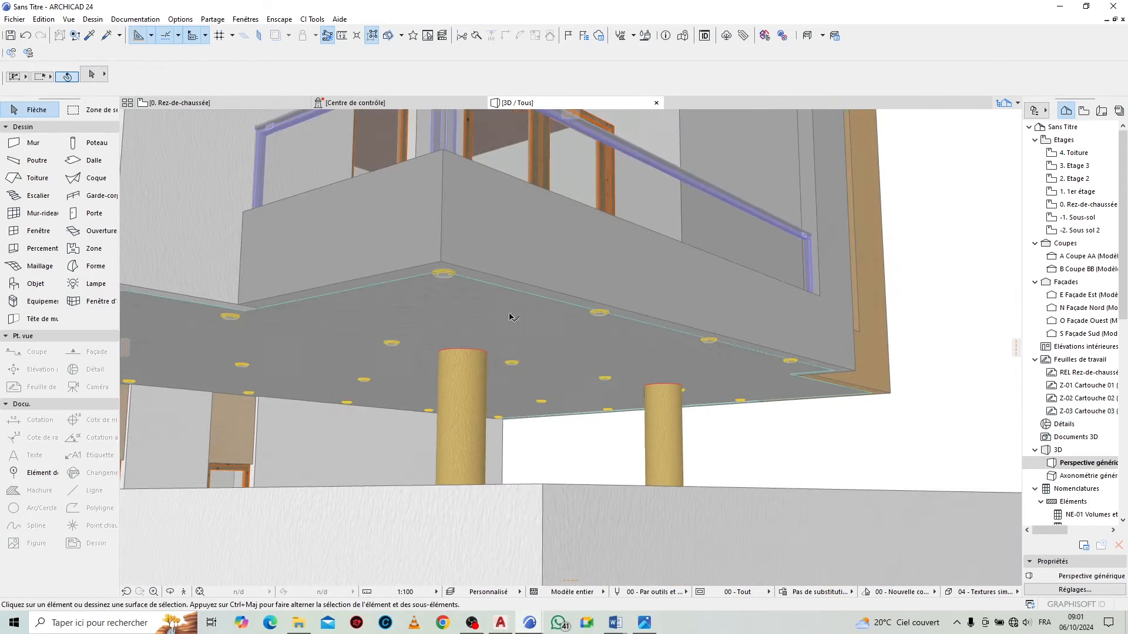
In the ground-floor plan, select all the ceiling lights and move them about 10 cm inward from the slab's front edge
{"action": "scroll", "coordinate": [510, 314], "scroll_direction": "up", "scroll_amount": 3}
{"action": "scroll", "coordinate": [521, 318], "scroll_direction": "down", "scroll_amount": 3}
{"action": "scroll", "coordinate": [499, 291], "scroll_direction": "up", "scroll_amount": 5}
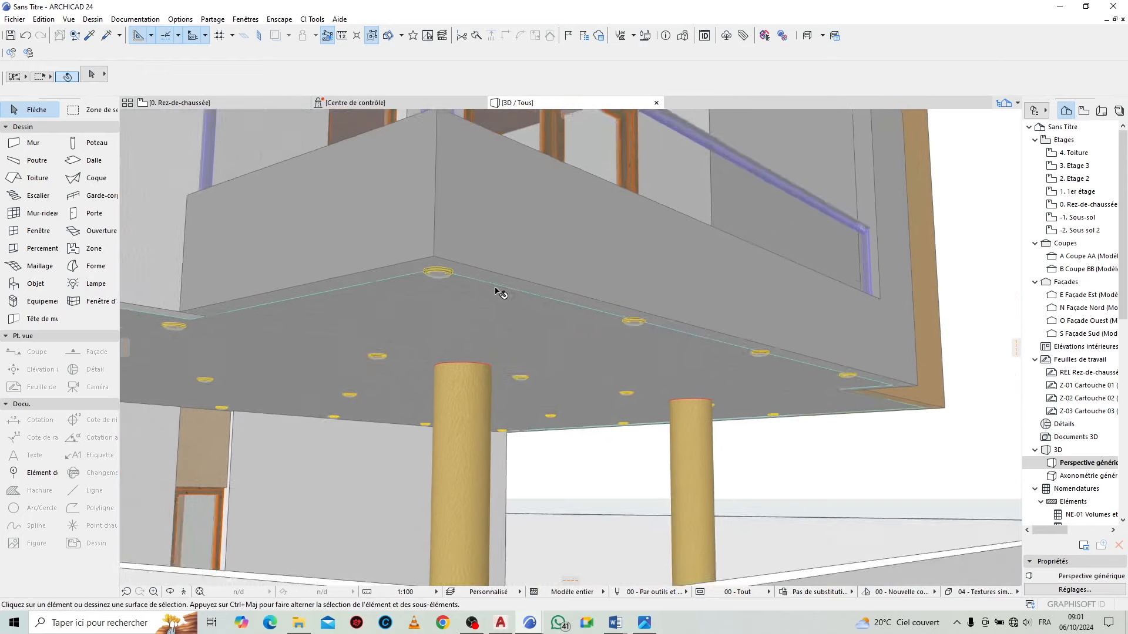
{"action": "left_click", "coordinate": [250, 104]}
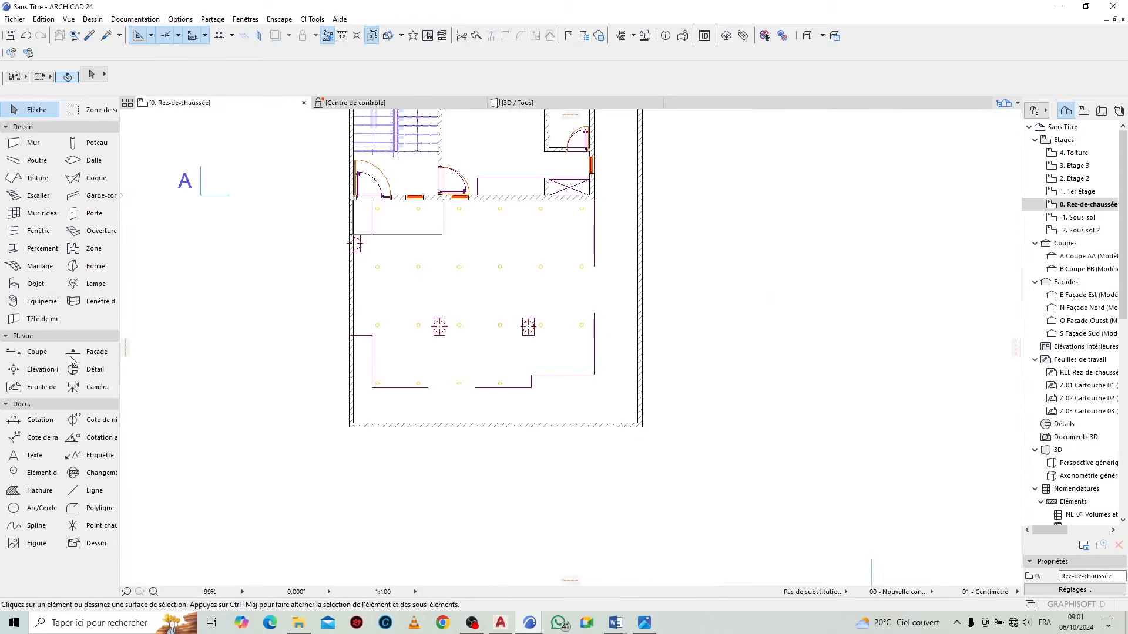
{"action": "left_click", "coordinate": [94, 284]}
{"action": "key", "text": "ctrl+a"}
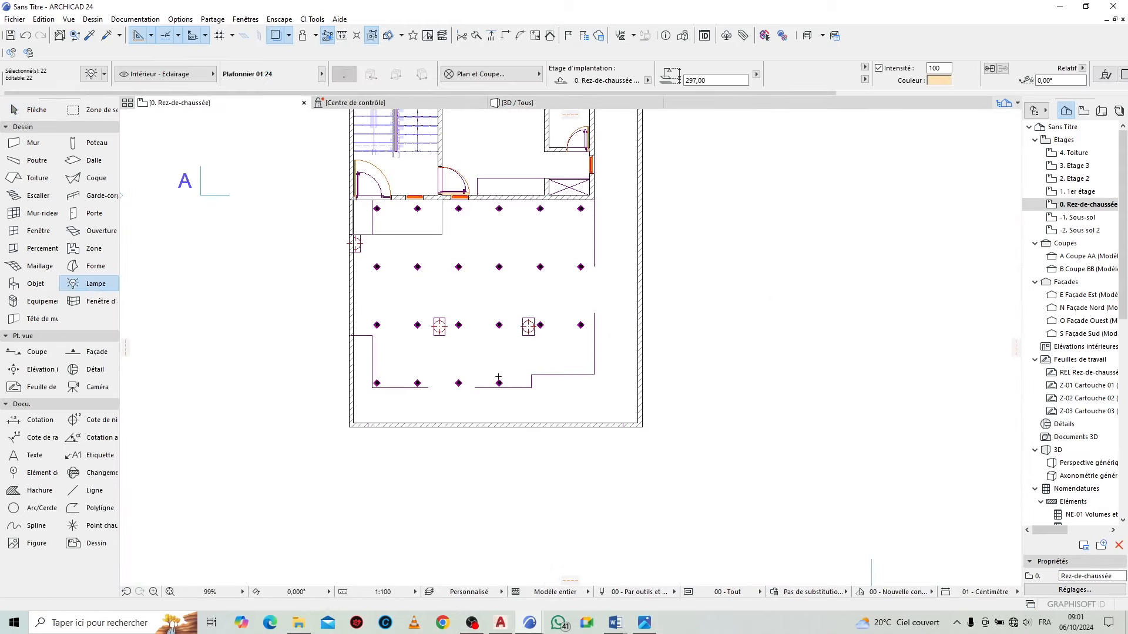
{"action": "scroll", "coordinate": [385, 403], "scroll_direction": "up", "scroll_amount": 5}
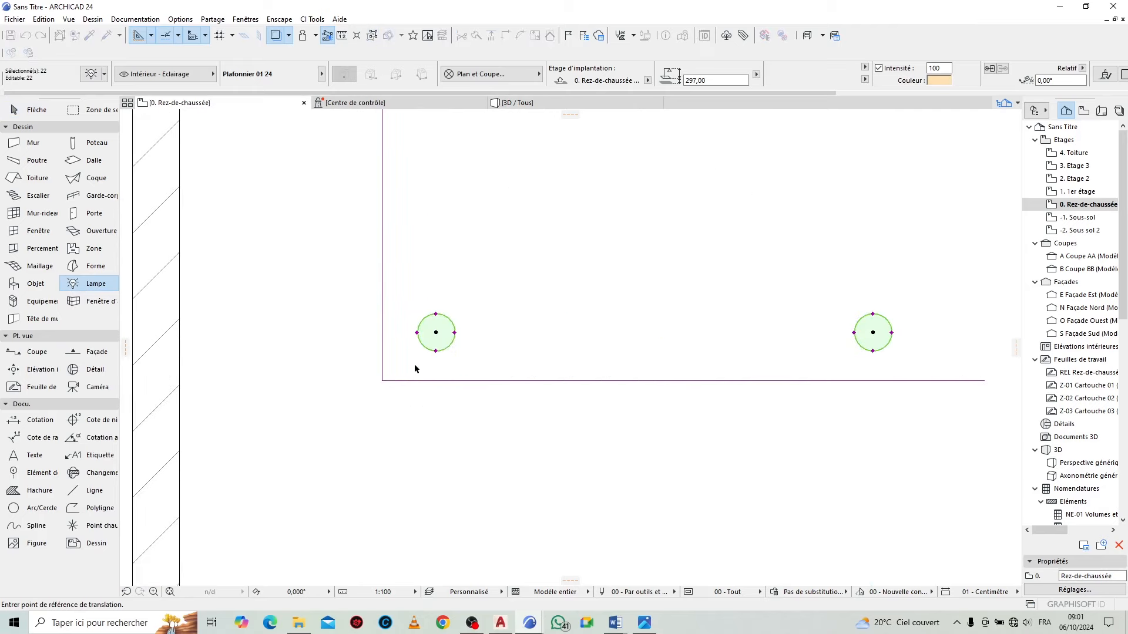
{"action": "left_click", "coordinate": [435, 351]}
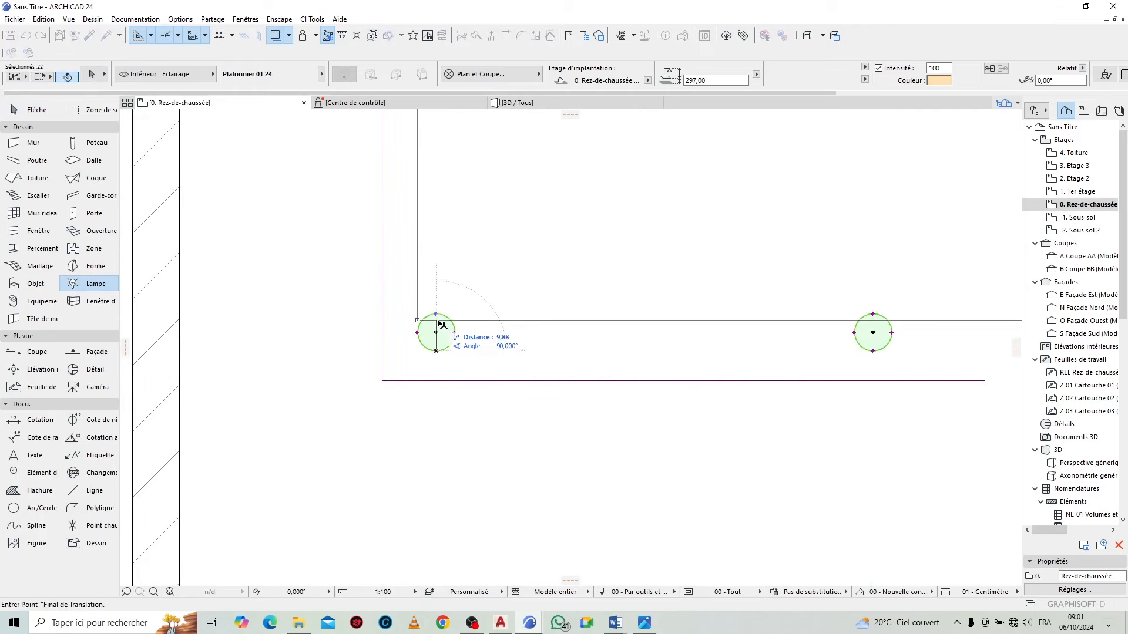
{"action": "left_click", "coordinate": [436, 320]}
In the 3D view, copy the first-floor slab 20 cm straight down beneath itself and set the copy's thickness to 1 cm
{"action": "left_click", "coordinate": [574, 104]}
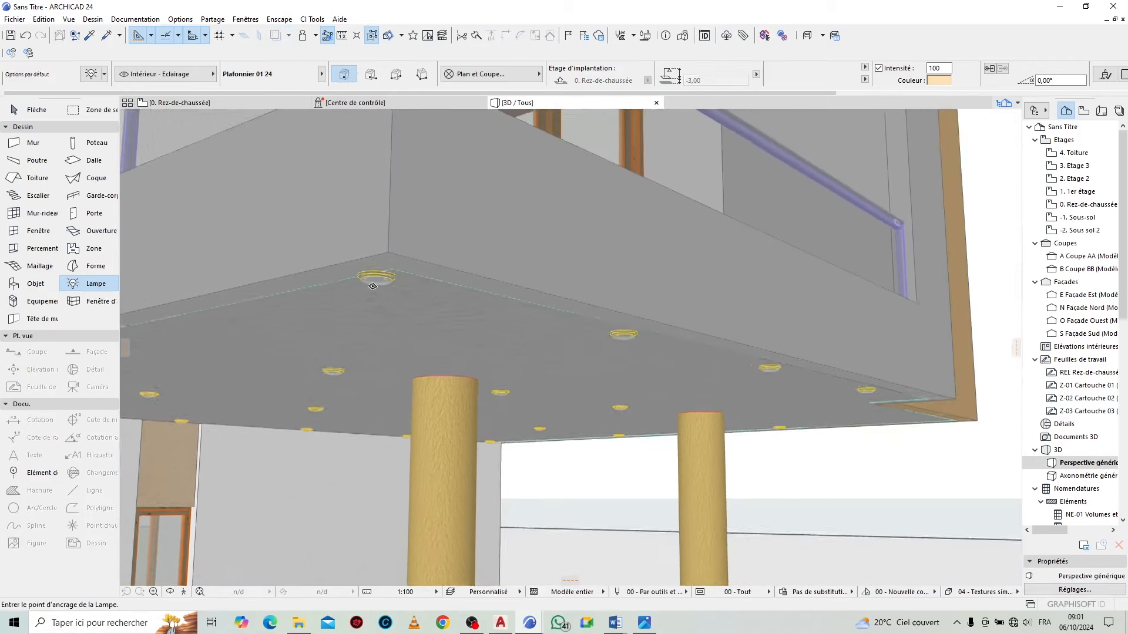
{"action": "middle_click_drag", "start_coordinate": [373, 287], "coordinate": [618, 301], "text": "shift"}
{"action": "key", "text": "Escape"}
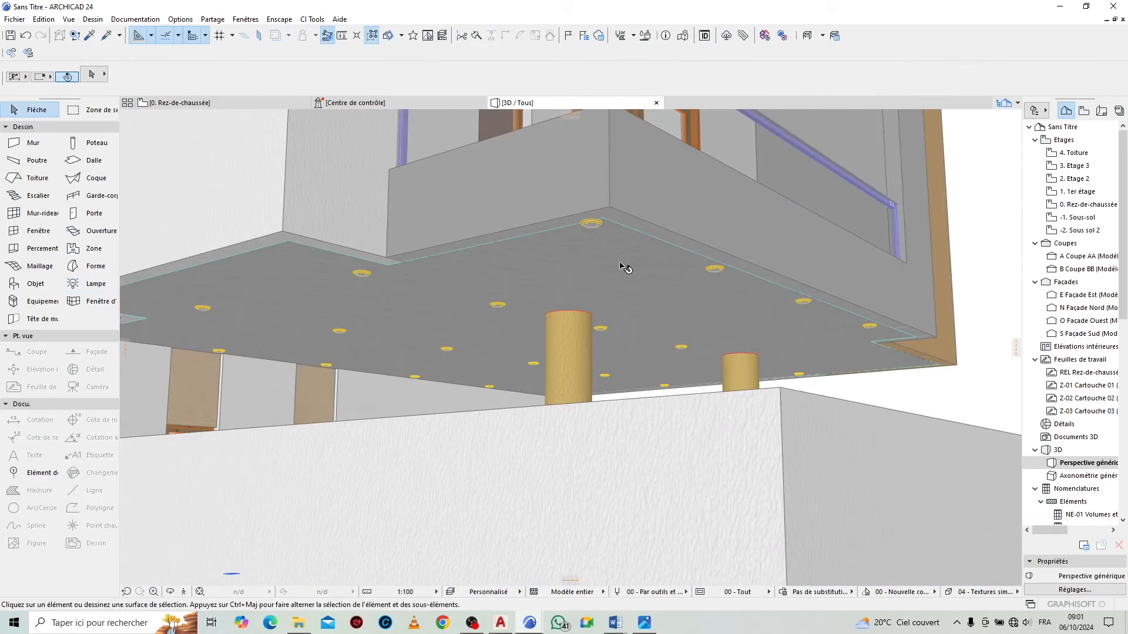
{"action": "left_click", "coordinate": [623, 268]}
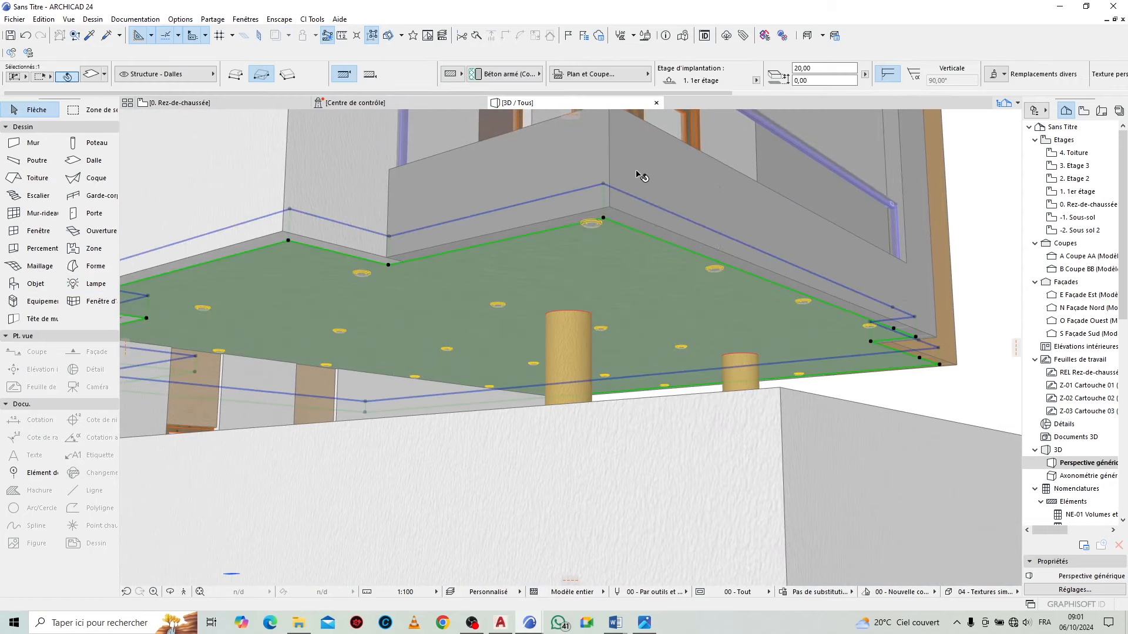
{"action": "scroll", "coordinate": [640, 175], "scroll_direction": "up", "scroll_amount": 2}
{"action": "key", "text": "ctrl+d"}
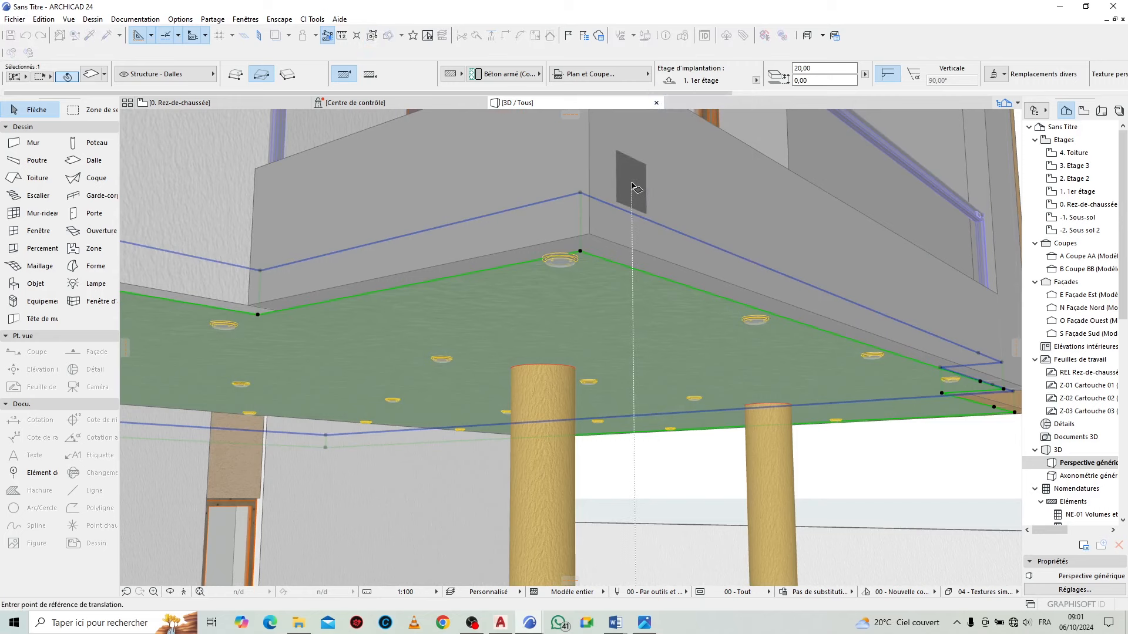
{"action": "key", "text": "ctrl"}
{"action": "left_click", "coordinate": [580, 194]}
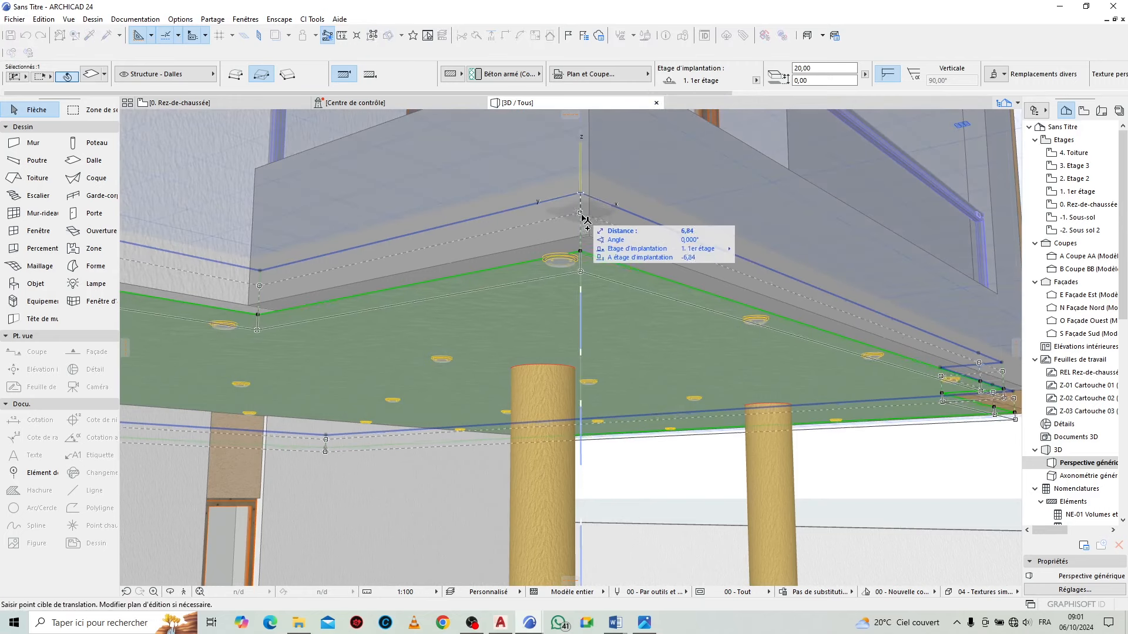
{"action": "left_click", "coordinate": [581, 252]}
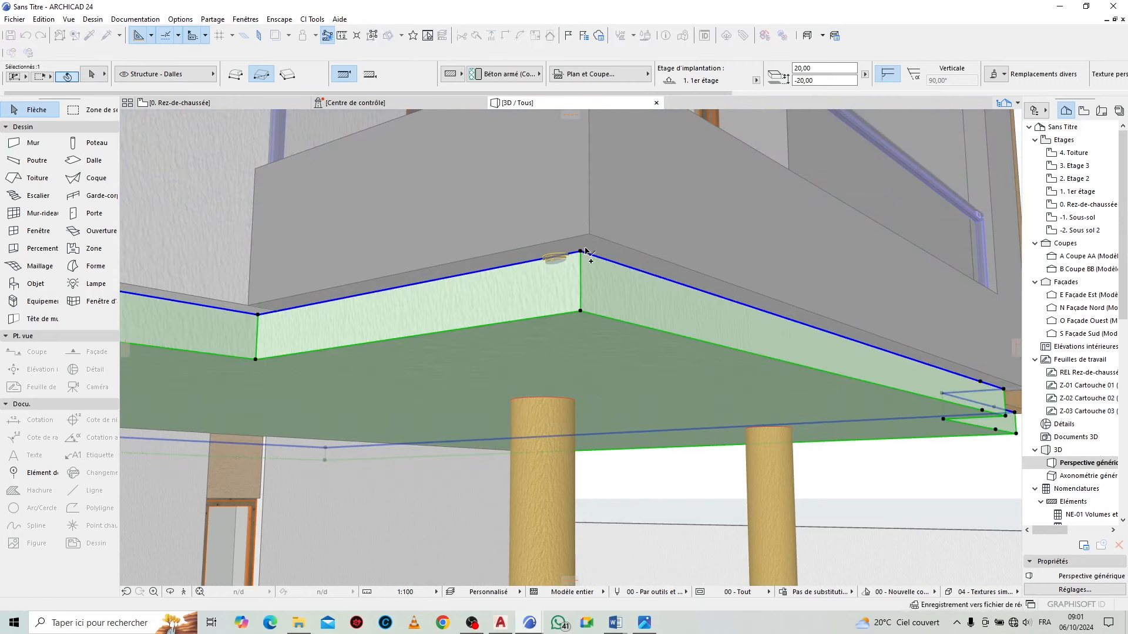
{"action": "left_click", "coordinate": [819, 71]}
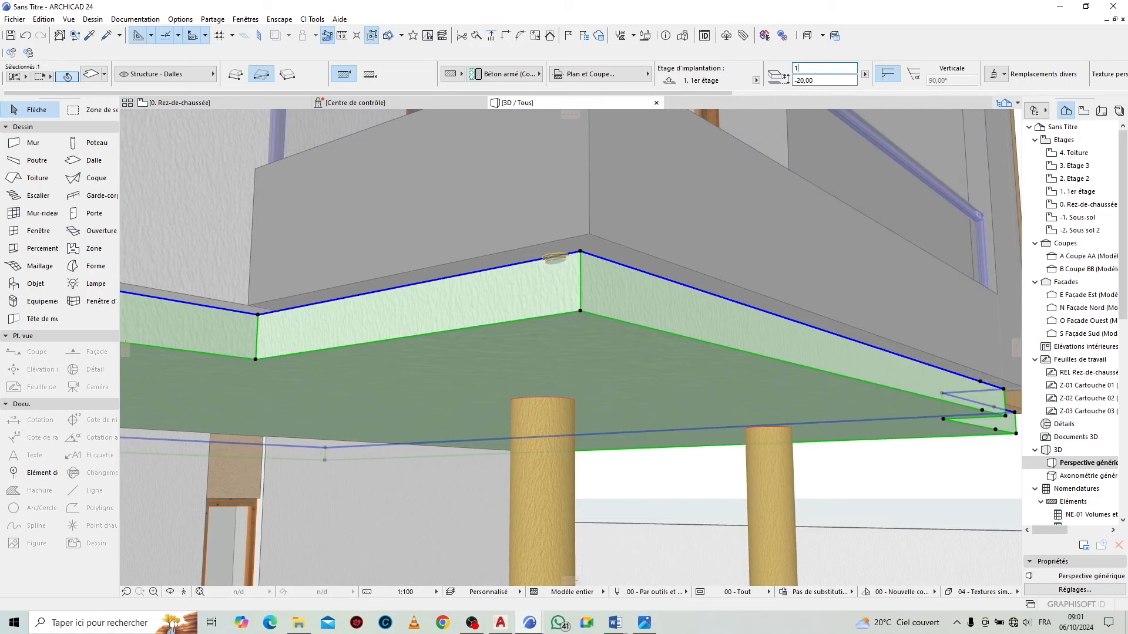
{"action": "key", "text": "Return"}
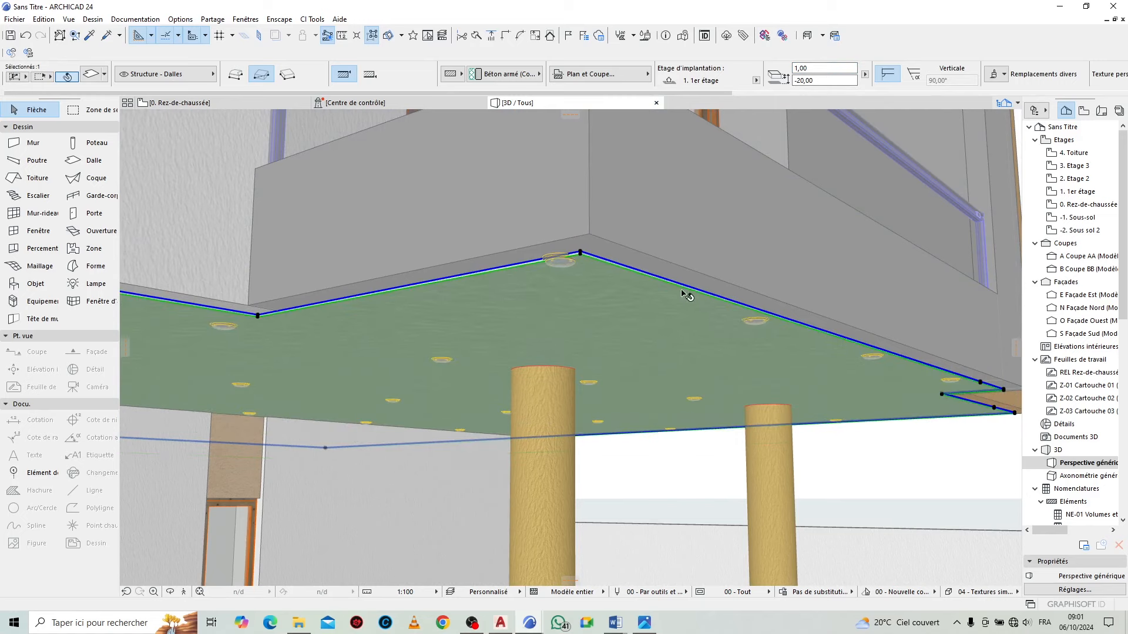
Offset the thin slab's two edges at the balcony corner outward to align with the balcony's outer corner
{"action": "scroll", "coordinate": [676, 290], "scroll_direction": "up", "scroll_amount": 2}
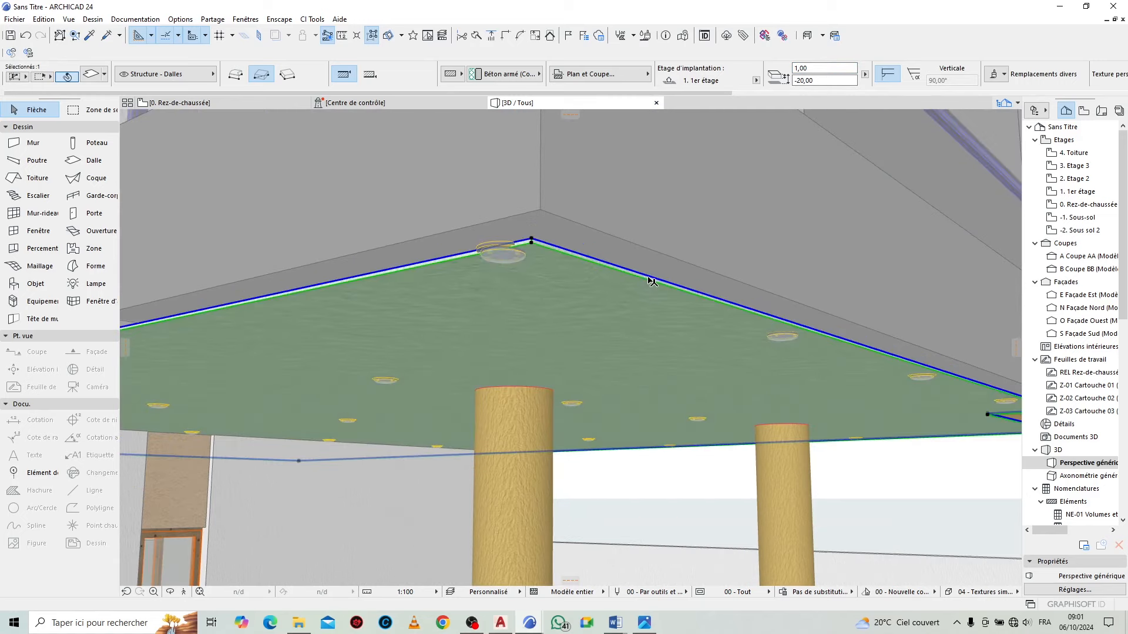
{"action": "left_click", "coordinate": [652, 281]}
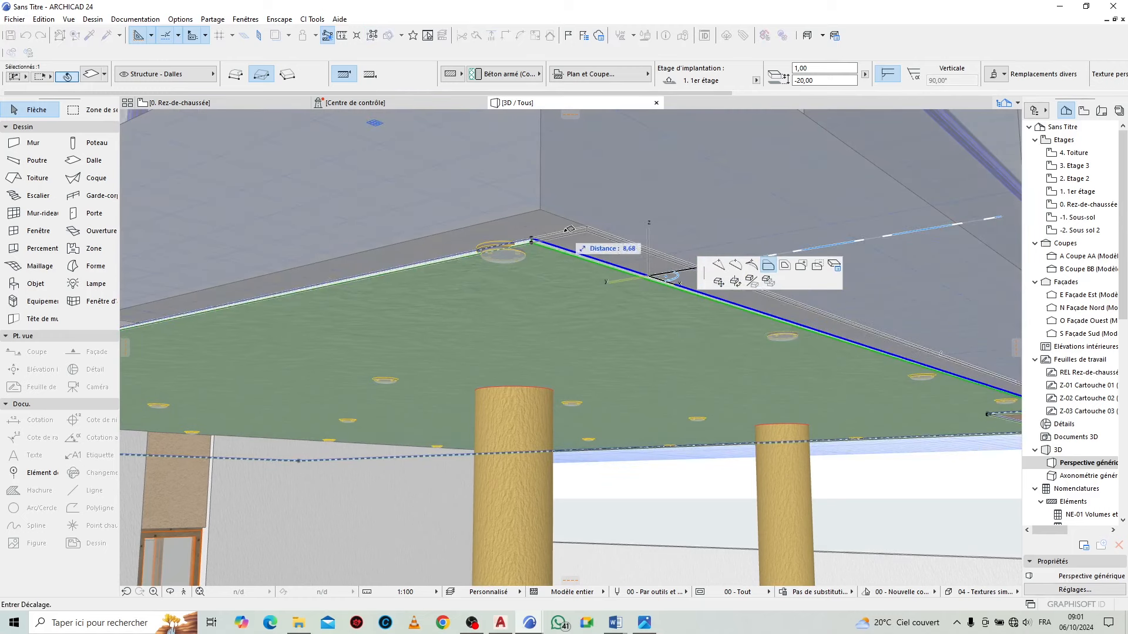
{"action": "left_click", "coordinate": [540, 210]}
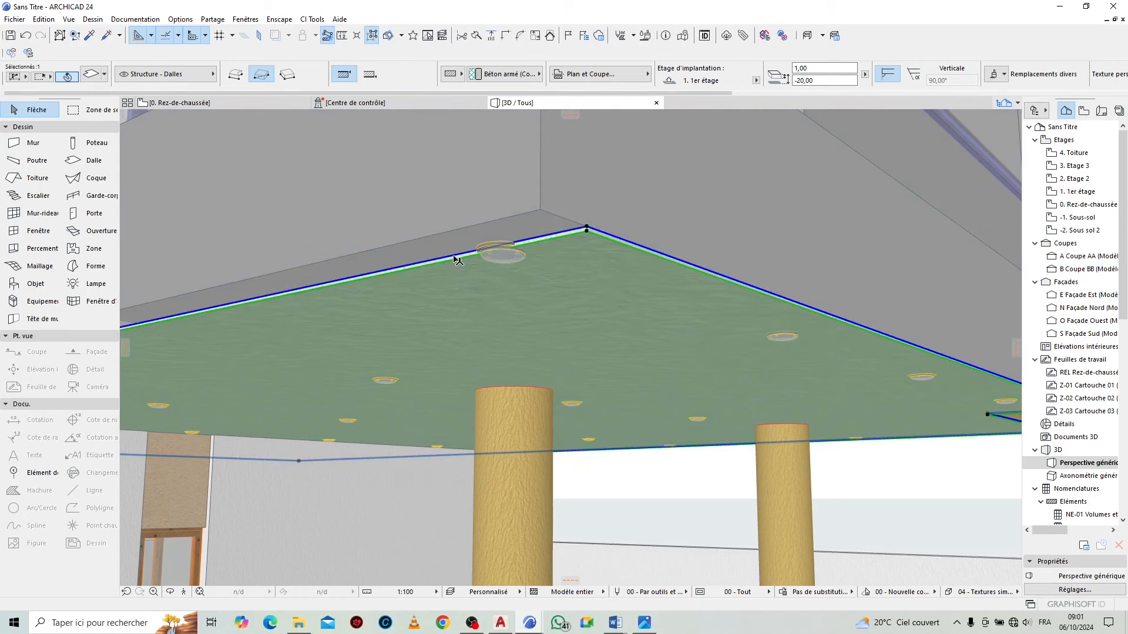
{"action": "left_click", "coordinate": [586, 228]}
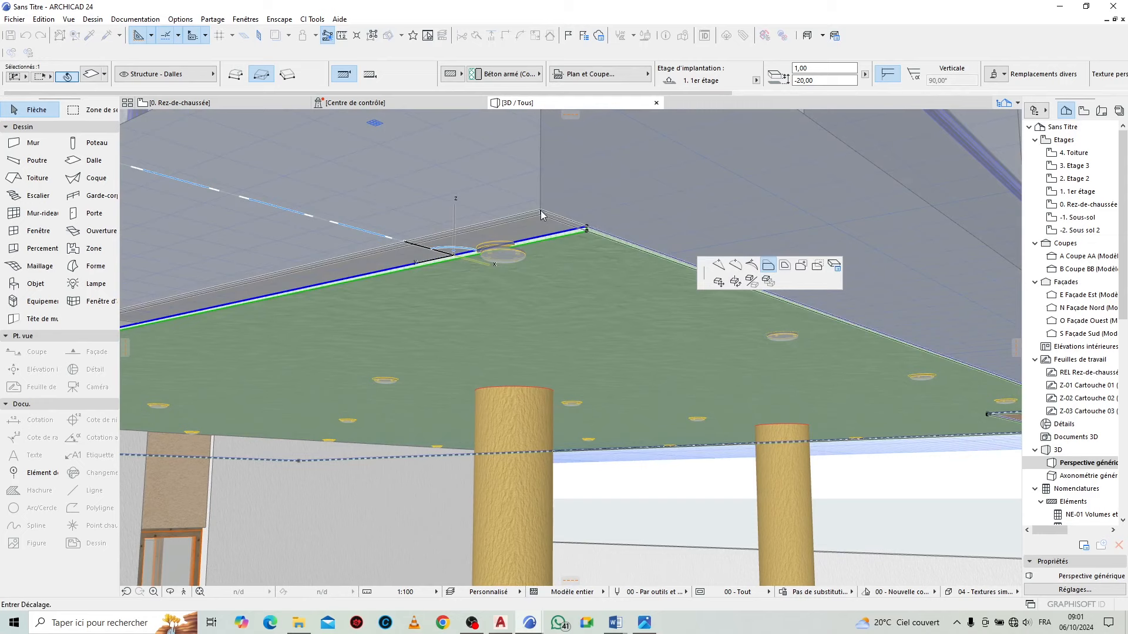
{"action": "left_click", "coordinate": [541, 210]}
{"action": "key", "text": "Escape"}
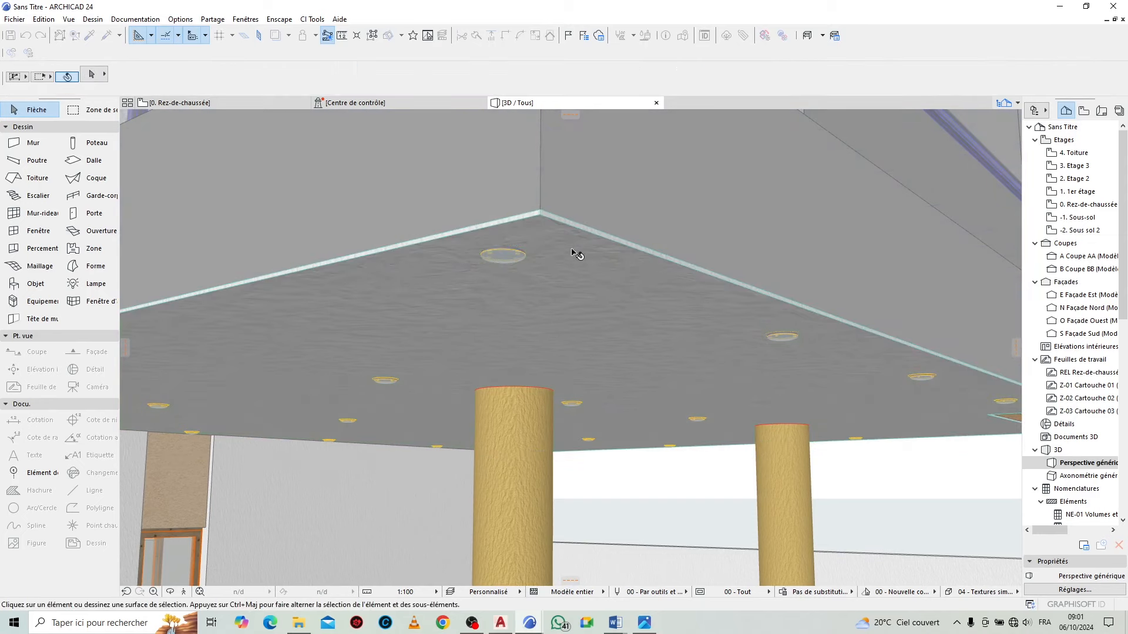
Offset the thin slab's two edges at the stepped recess beside the balcony outward to meet the textured wall's corner
{"action": "scroll", "coordinate": [575, 254], "scroll_direction": "down", "scroll_amount": 3}
{"action": "scroll", "coordinate": [253, 334], "scroll_direction": "up", "scroll_amount": 3}
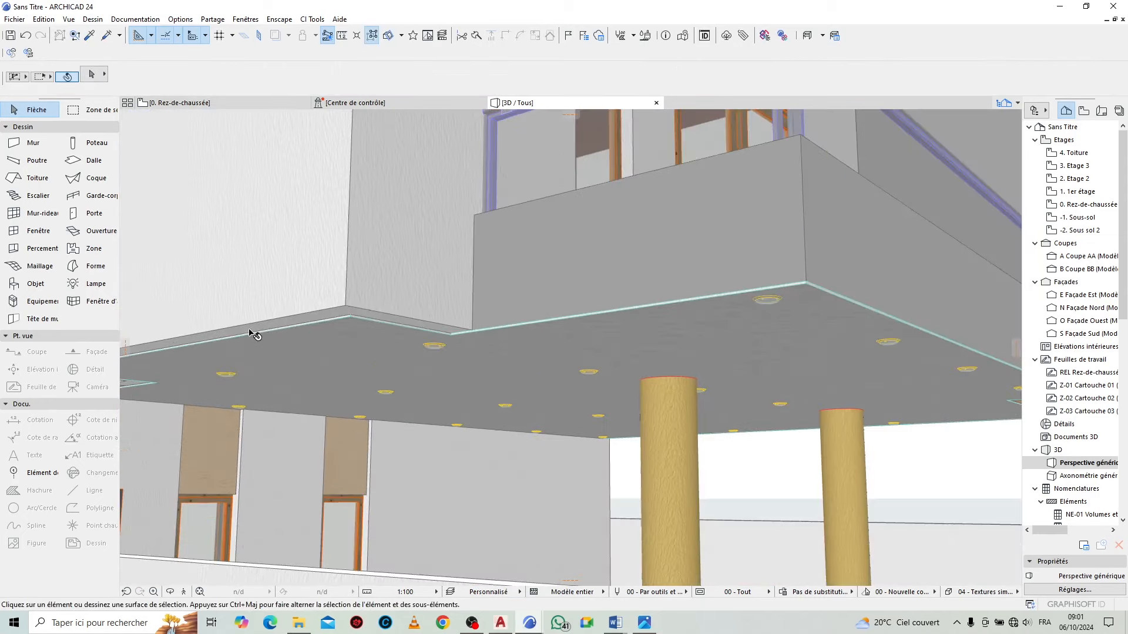
{"action": "scroll", "coordinate": [276, 336], "scroll_direction": "up", "scroll_amount": 5}
{"action": "scroll", "coordinate": [405, 323], "scroll_direction": "down", "scroll_amount": 3}
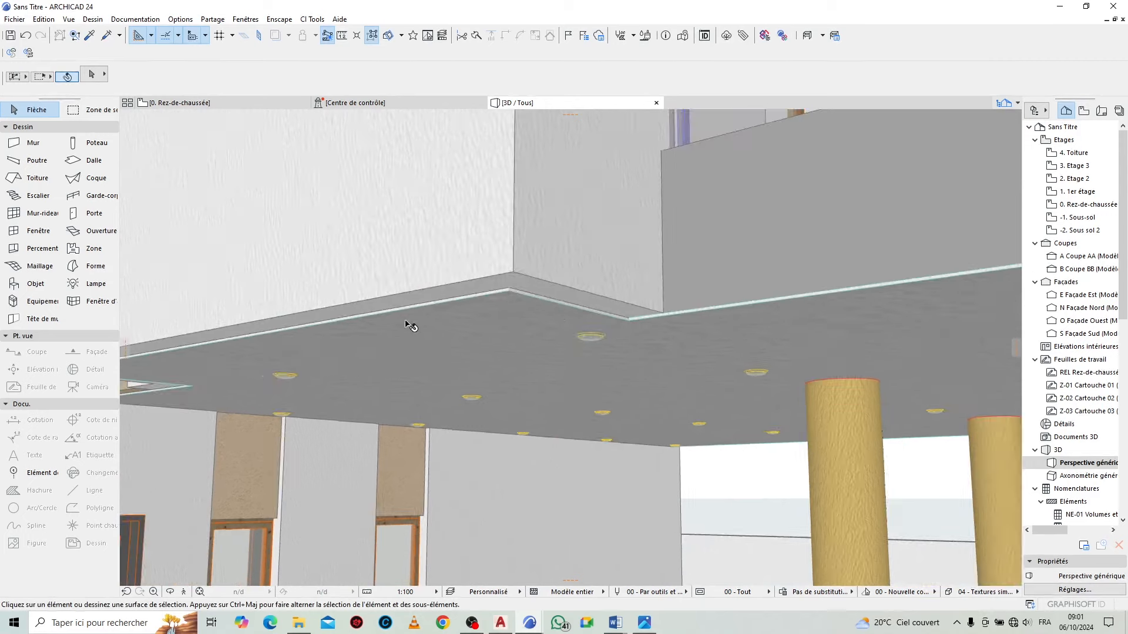
{"action": "left_click", "coordinate": [562, 310]}
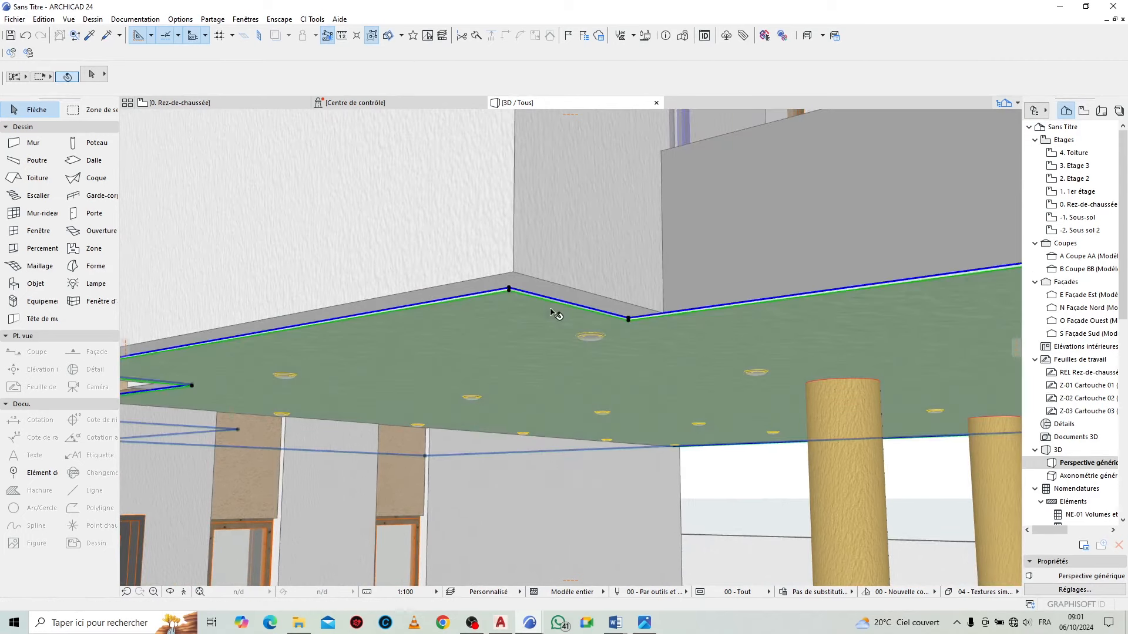
{"action": "left_click", "coordinate": [587, 298]}
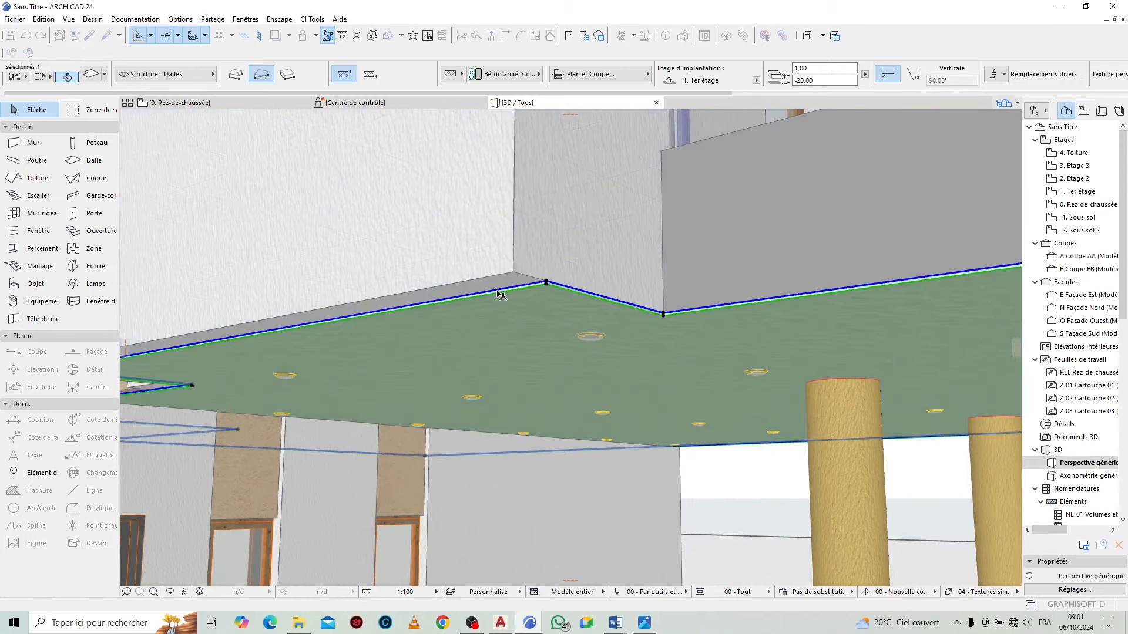
{"action": "left_click", "coordinate": [498, 290]}
{"action": "left_click", "coordinate": [513, 272]}
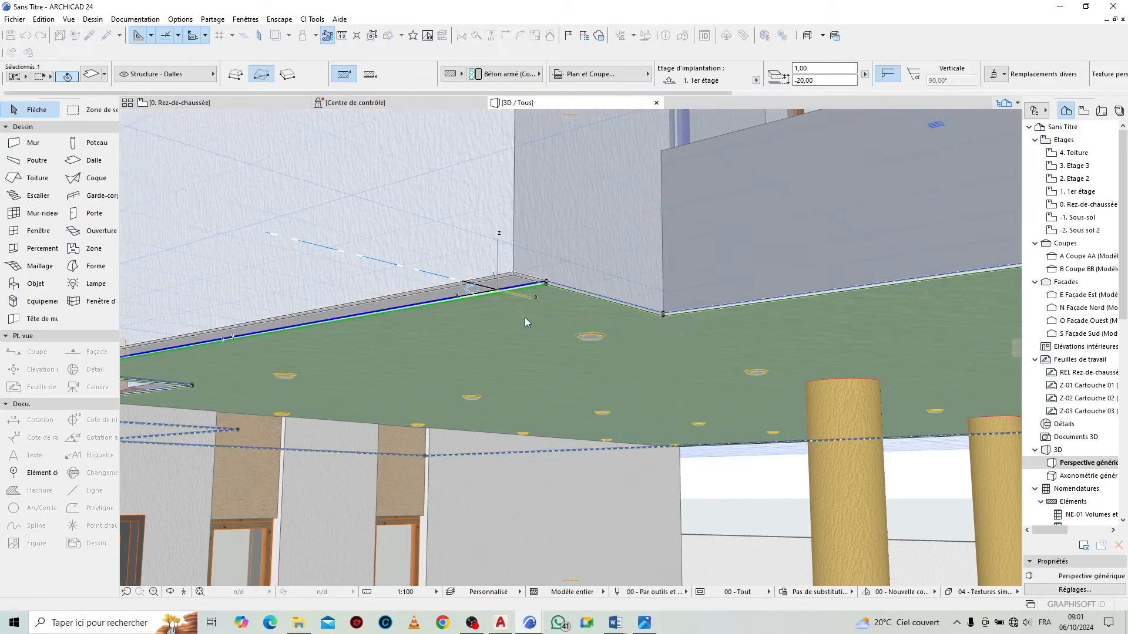
On the building's adjacent side, offset the thin slab's edge outward to the bottom of the wall with the beige panel
{"action": "scroll", "coordinate": [550, 340], "scroll_direction": "down", "scroll_amount": 5}
{"action": "left_click", "coordinate": [323, 387]}
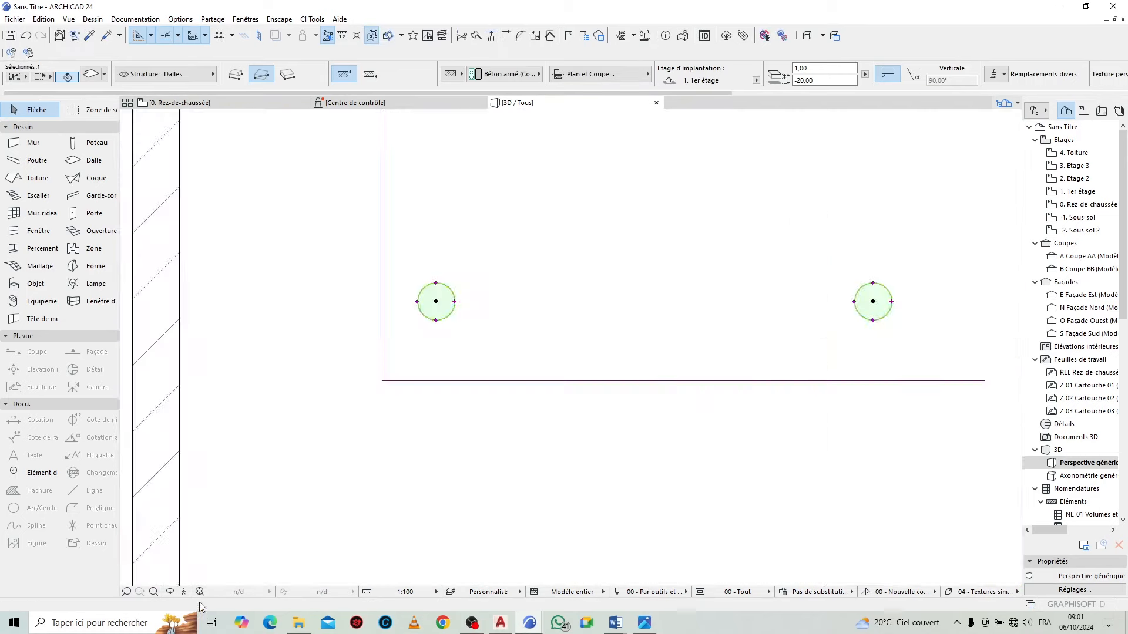
{"action": "left_click_drag", "start_coordinate": [266, 400], "coordinate": [461, 457]}
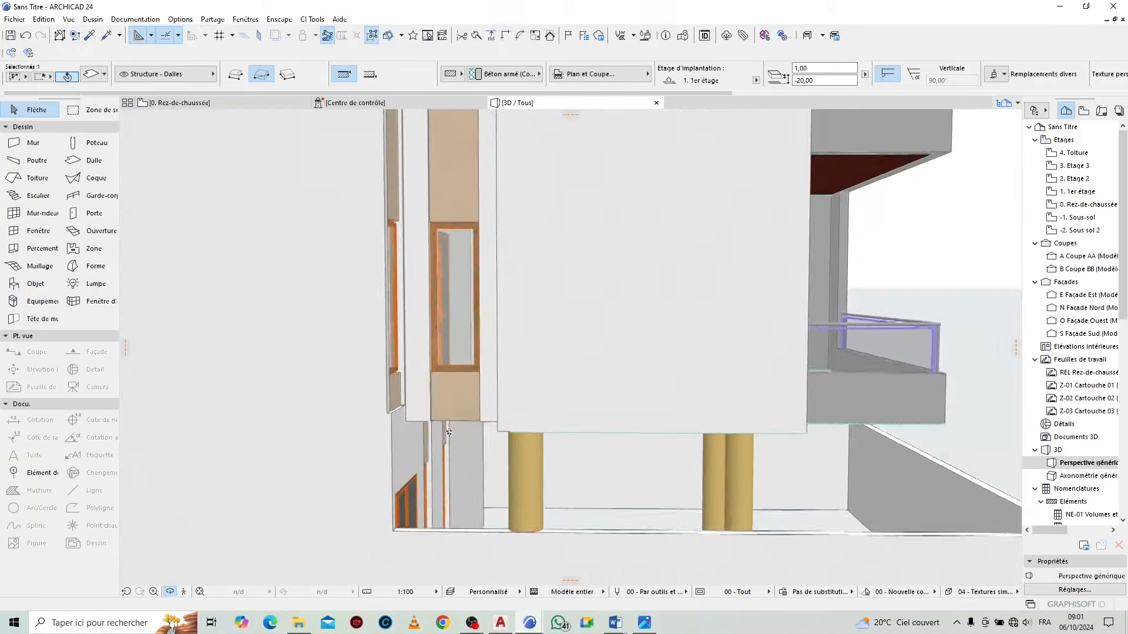
{"action": "scroll", "coordinate": [466, 460], "scroll_direction": "up", "scroll_amount": 5}
{"action": "scroll", "coordinate": [493, 468], "scroll_direction": "down", "scroll_amount": 4}
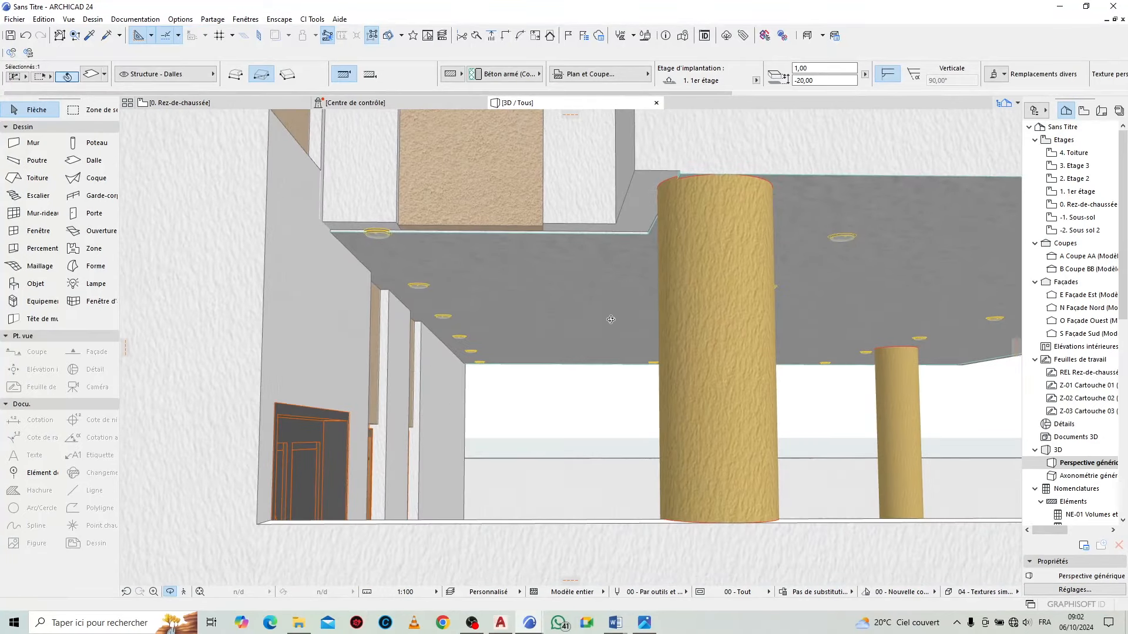
{"action": "left_click", "coordinate": [677, 183]}
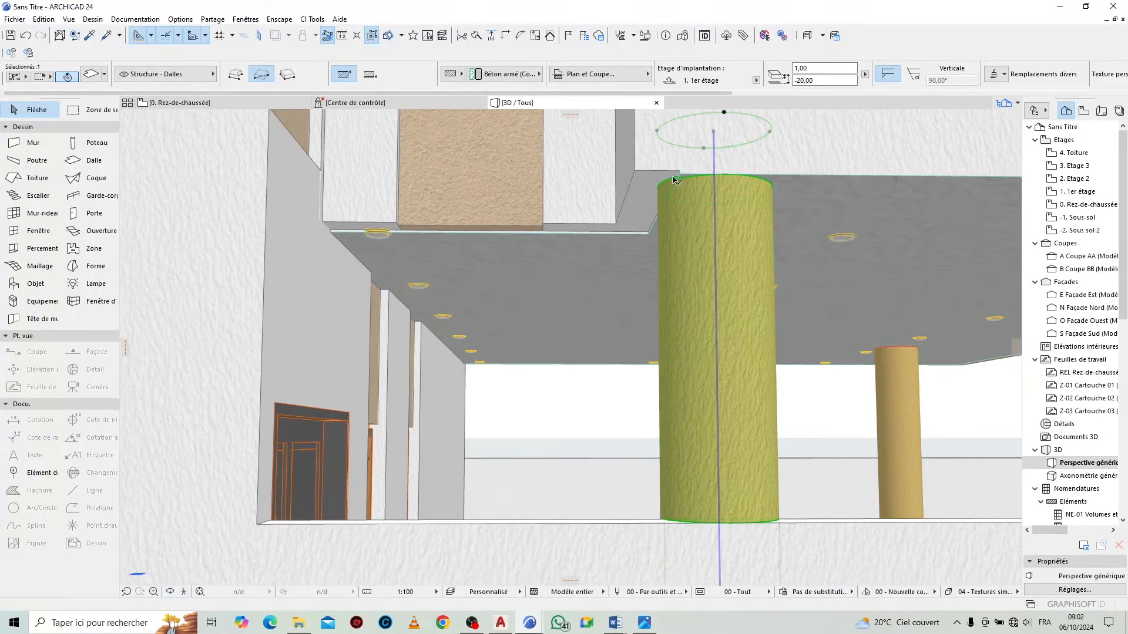
{"action": "left_click", "coordinate": [600, 238]}
{"action": "left_click", "coordinate": [607, 234]}
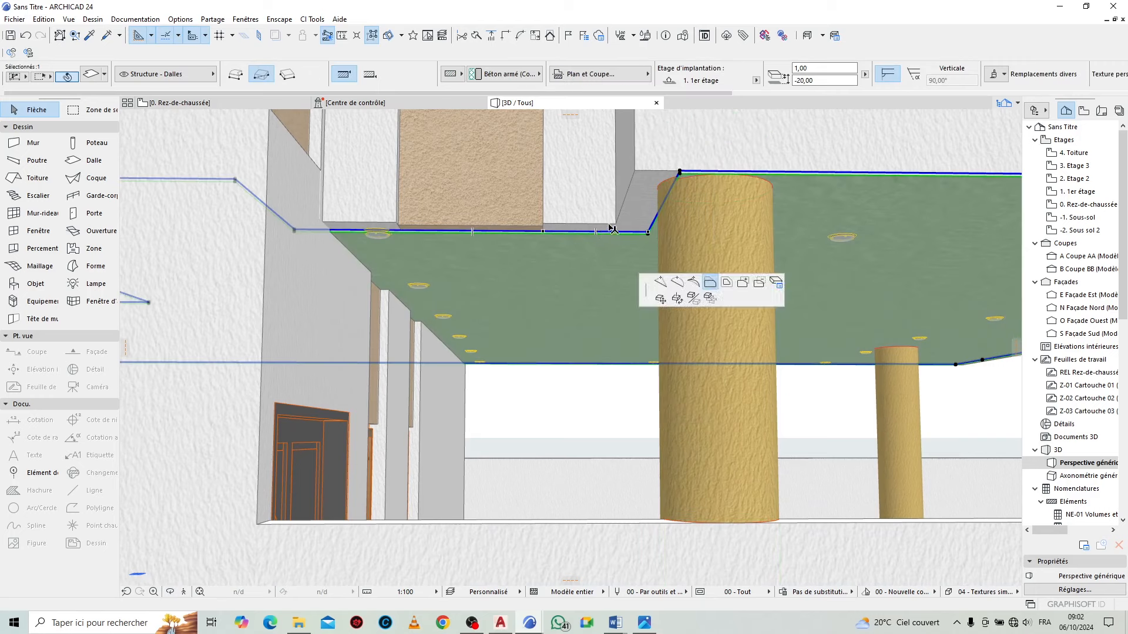
{"action": "left_click", "coordinate": [680, 177]}
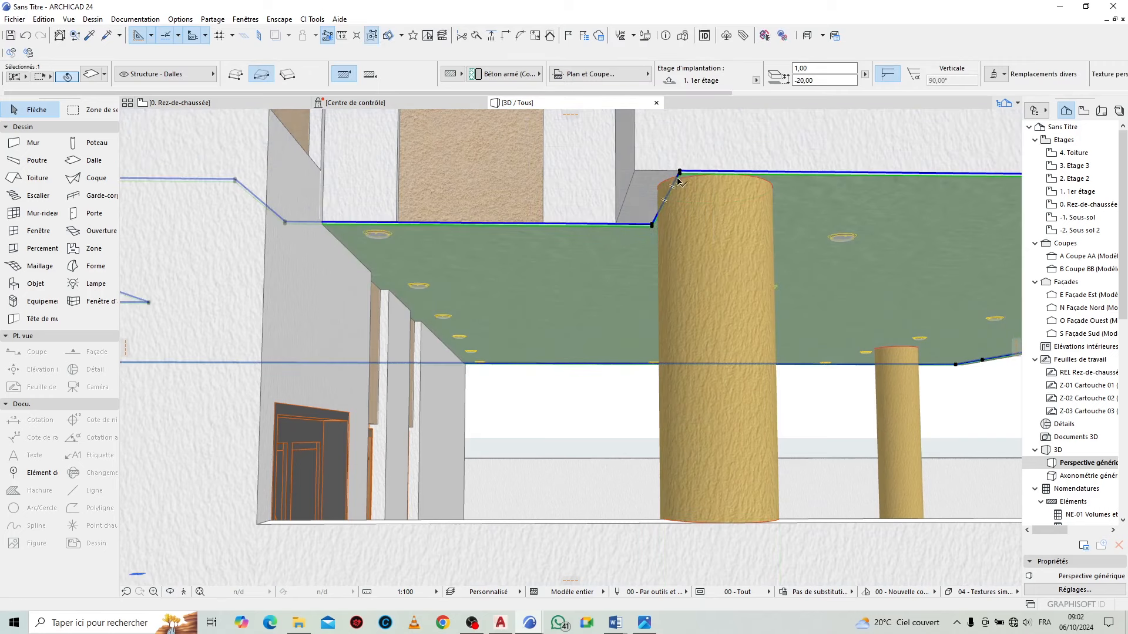
Offset the thin slab's short return edge behind the round column to the wall corner beside the beige panel
{"action": "left_click", "coordinate": [679, 182]}
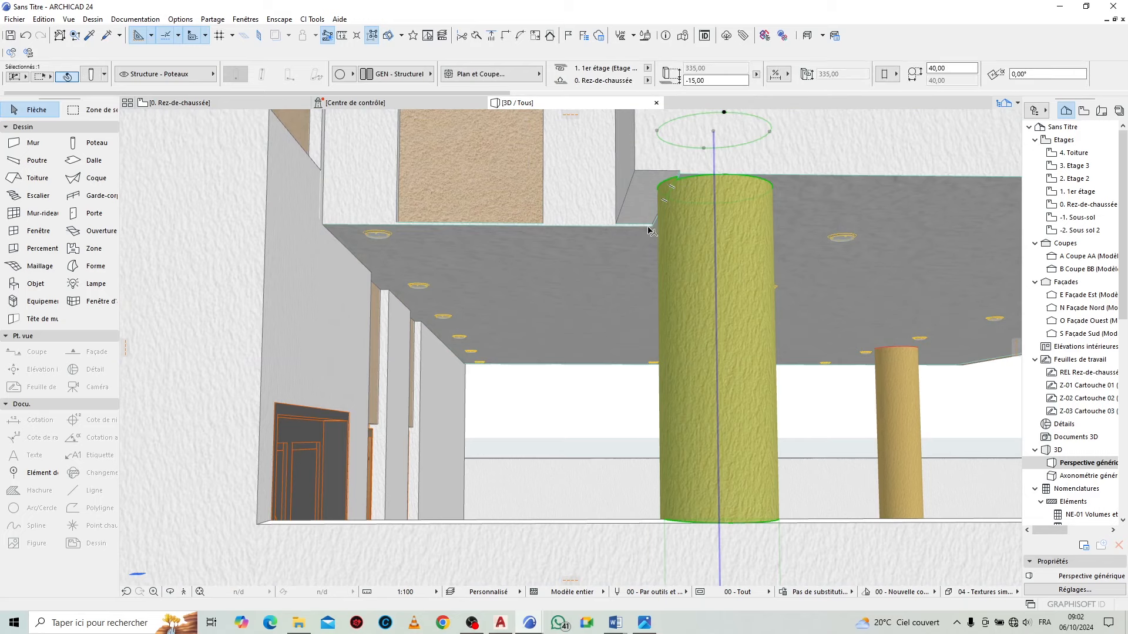
{"action": "left_click", "coordinate": [654, 224]}
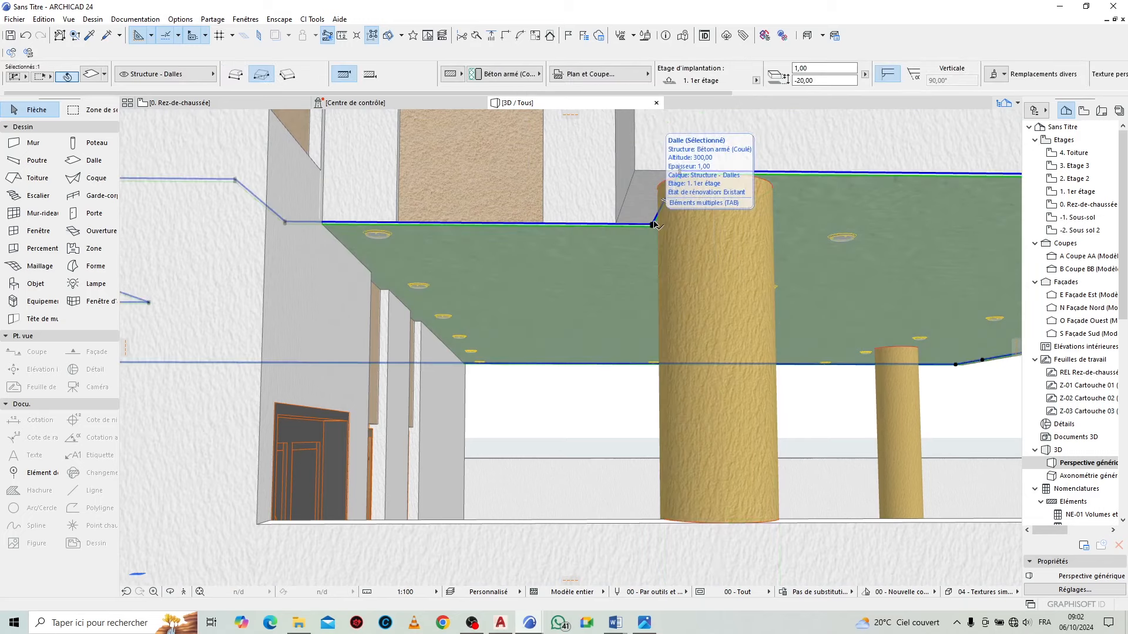
{"action": "left_click", "coordinate": [655, 224]}
{"action": "scroll", "coordinate": [658, 220], "scroll_direction": "up", "scroll_amount": 5}
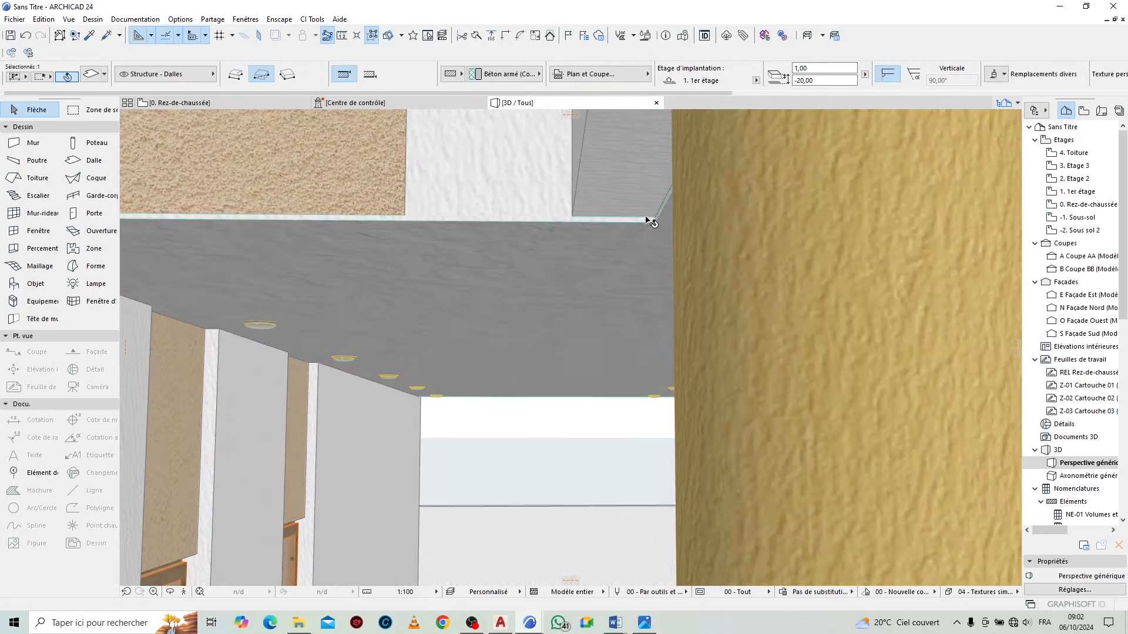
{"action": "left_click", "coordinate": [664, 200]}
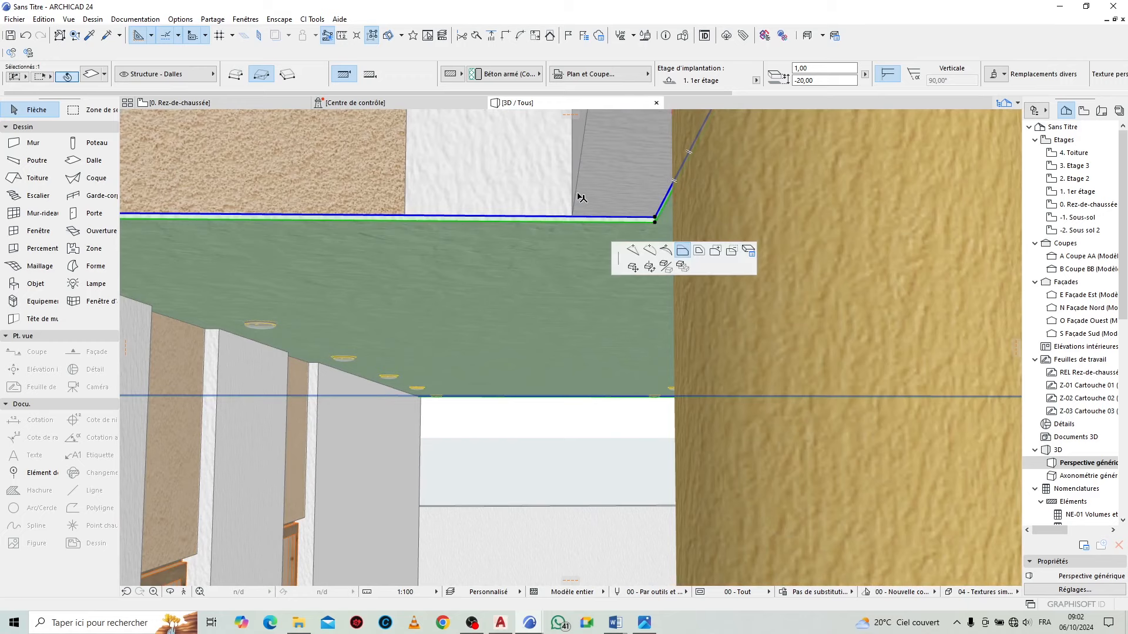
{"action": "key", "text": "Escape"}
{"action": "key", "text": "Escape"}
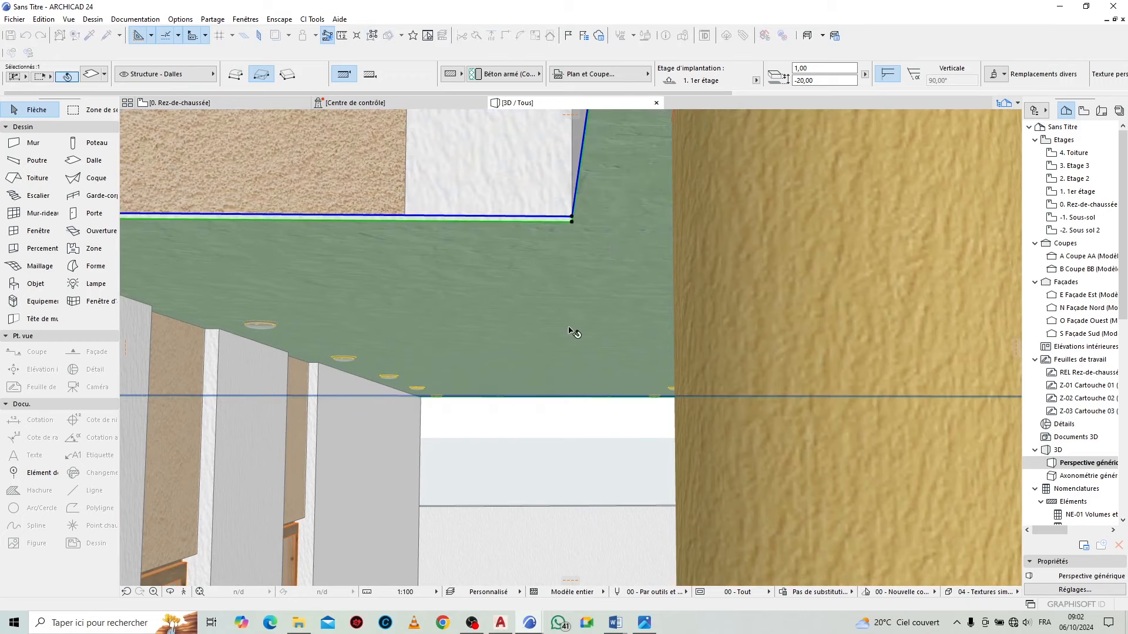
{"action": "scroll", "coordinate": [491, 418], "scroll_direction": "down", "scroll_amount": 5}
{"action": "scroll", "coordinate": [423, 410], "scroll_direction": "down", "scroll_amount": 8}
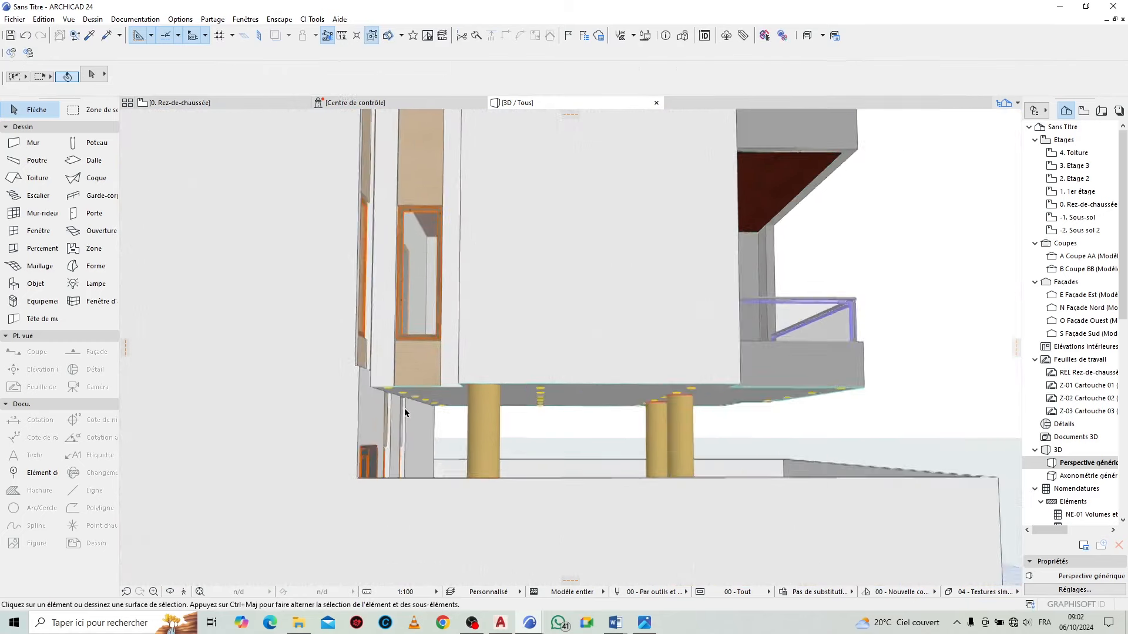
Offset the thin slab's edges around the grey wall corner and along the adjoining beige parapet to meet the wall corners above
{"action": "left_click", "coordinate": [171, 593]}
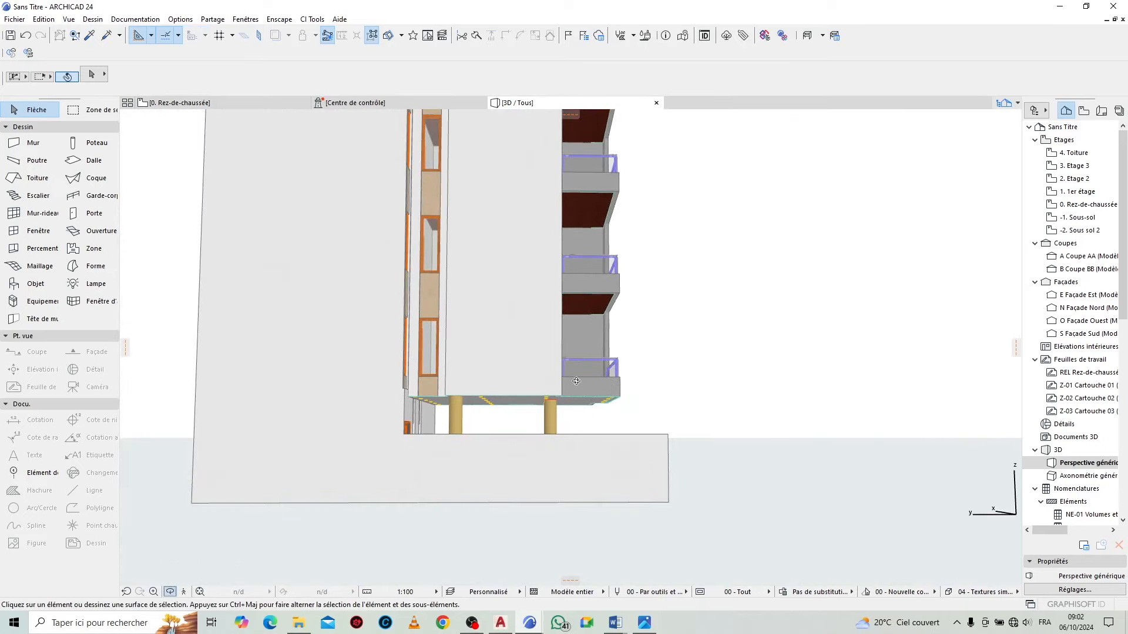
{"action": "left_click_drag", "start_coordinate": [679, 345], "coordinate": [495, 367]}
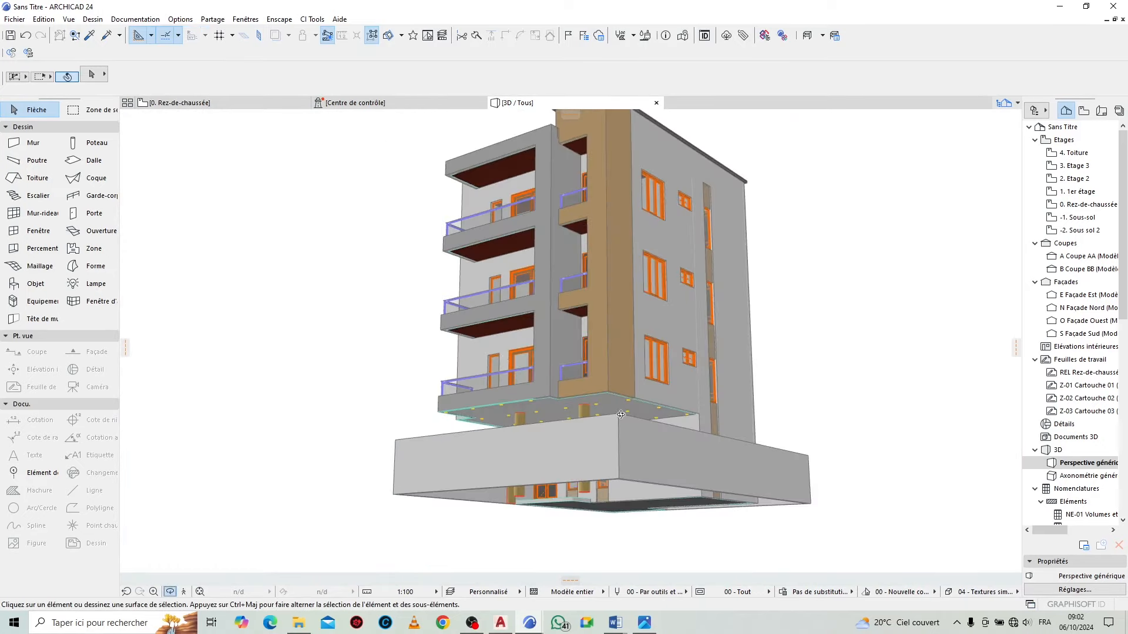
{"action": "scroll", "coordinate": [496, 368], "scroll_direction": "up", "scroll_amount": 8}
{"action": "scroll", "coordinate": [489, 395], "scroll_direction": "up", "scroll_amount": 3}
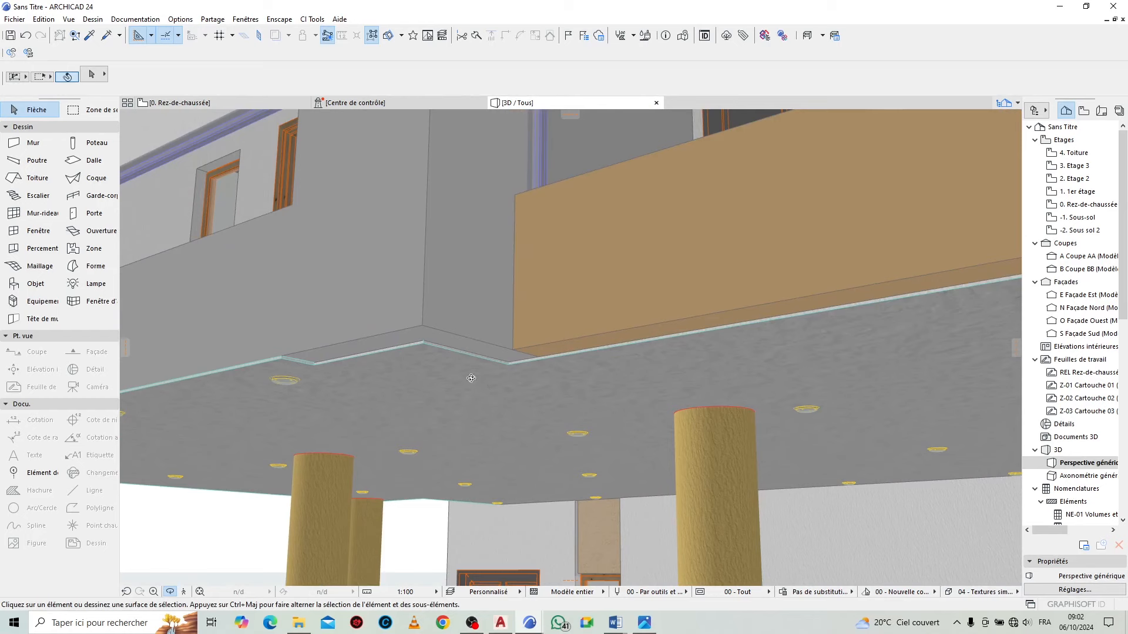
{"action": "left_click", "coordinate": [404, 372]}
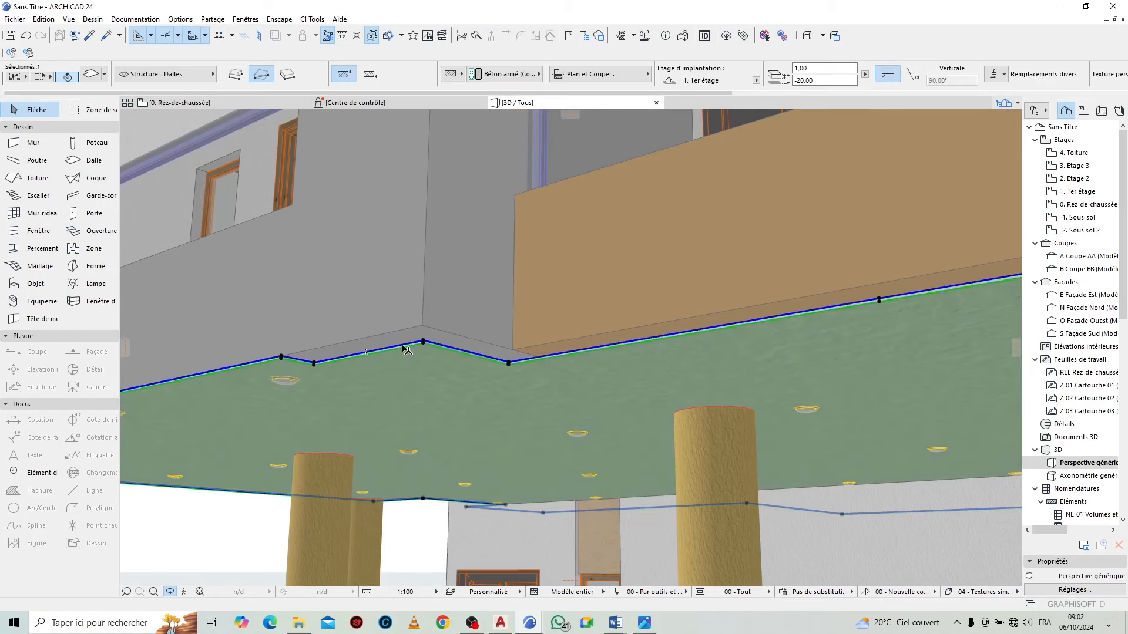
{"action": "left_click", "coordinate": [420, 339]}
{"action": "left_click", "coordinate": [390, 334]}
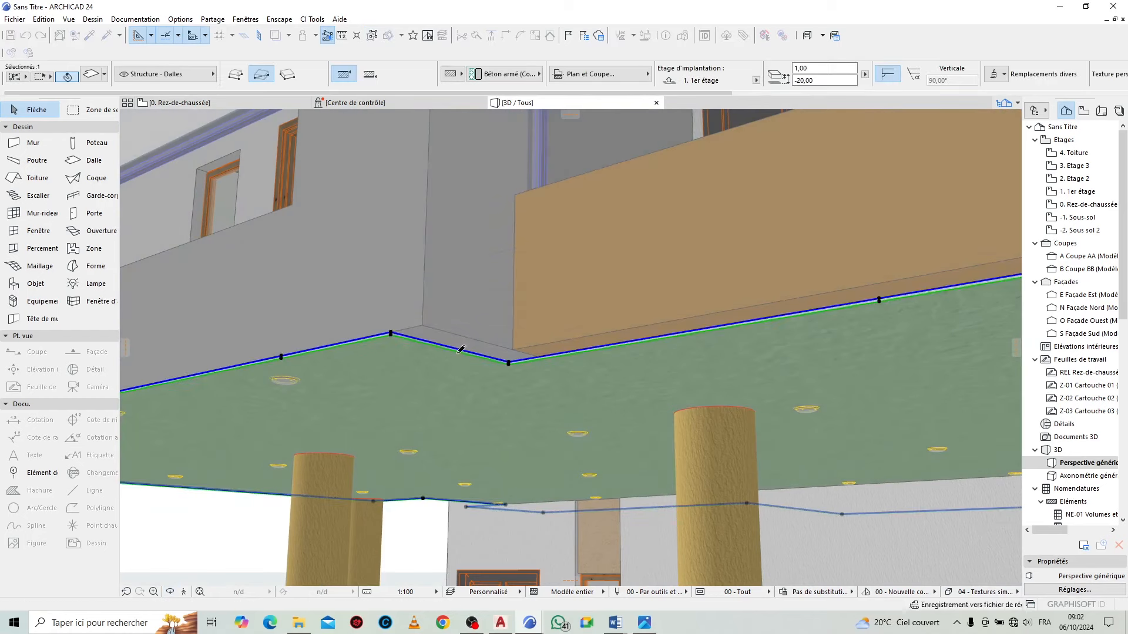
{"action": "left_click", "coordinate": [452, 349]}
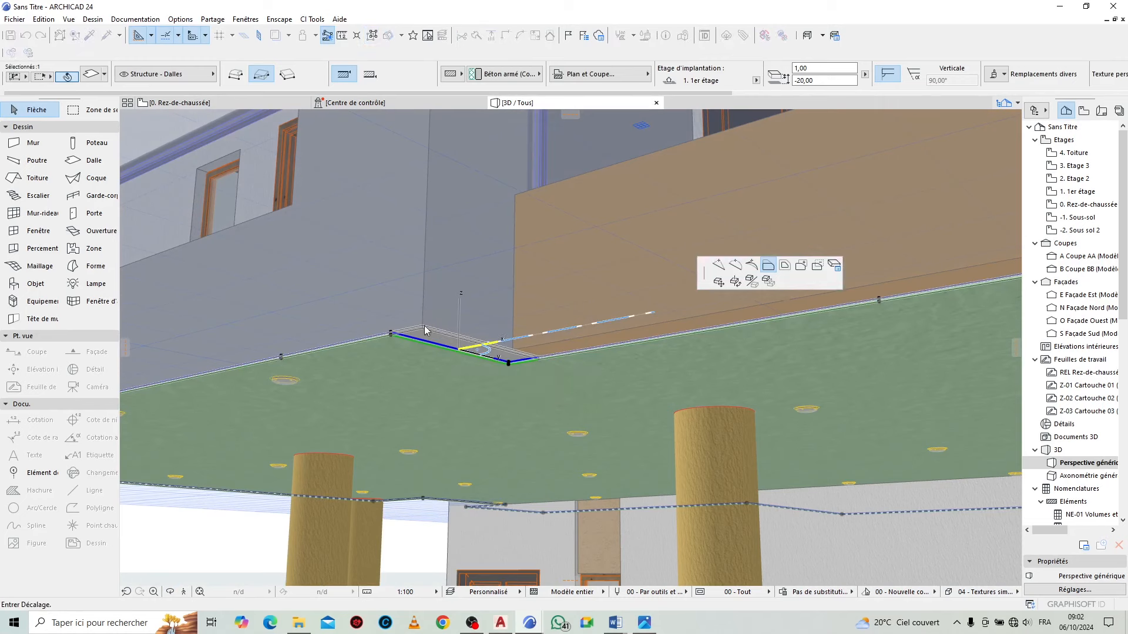
{"action": "left_click", "coordinate": [422, 326]}
{"action": "left_click", "coordinate": [572, 355]}
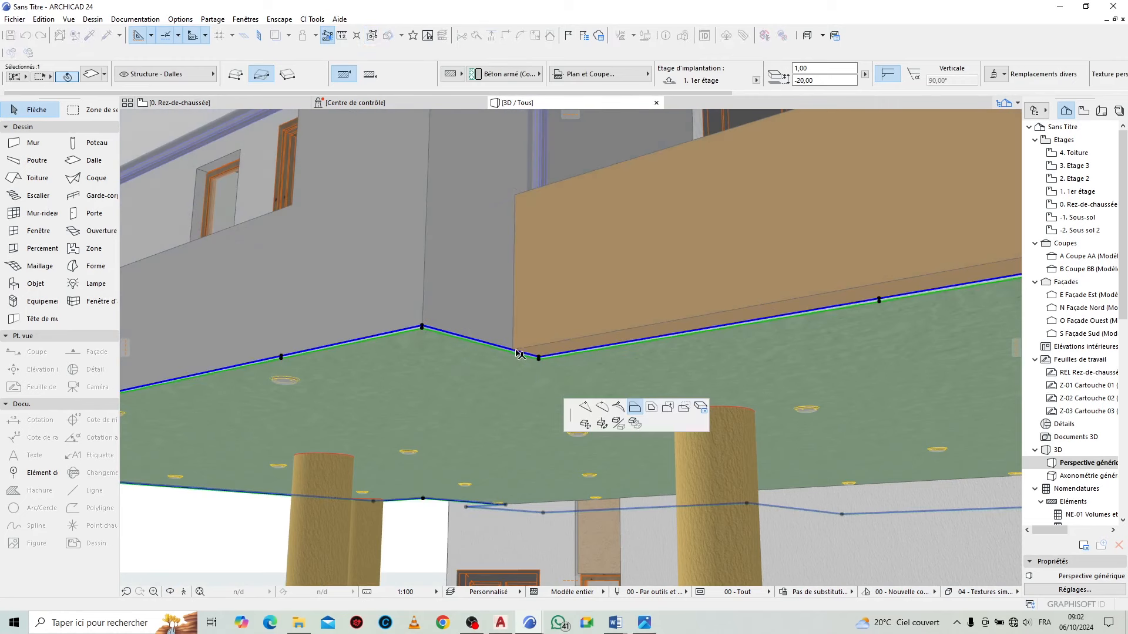
{"action": "left_click", "coordinate": [506, 360]}
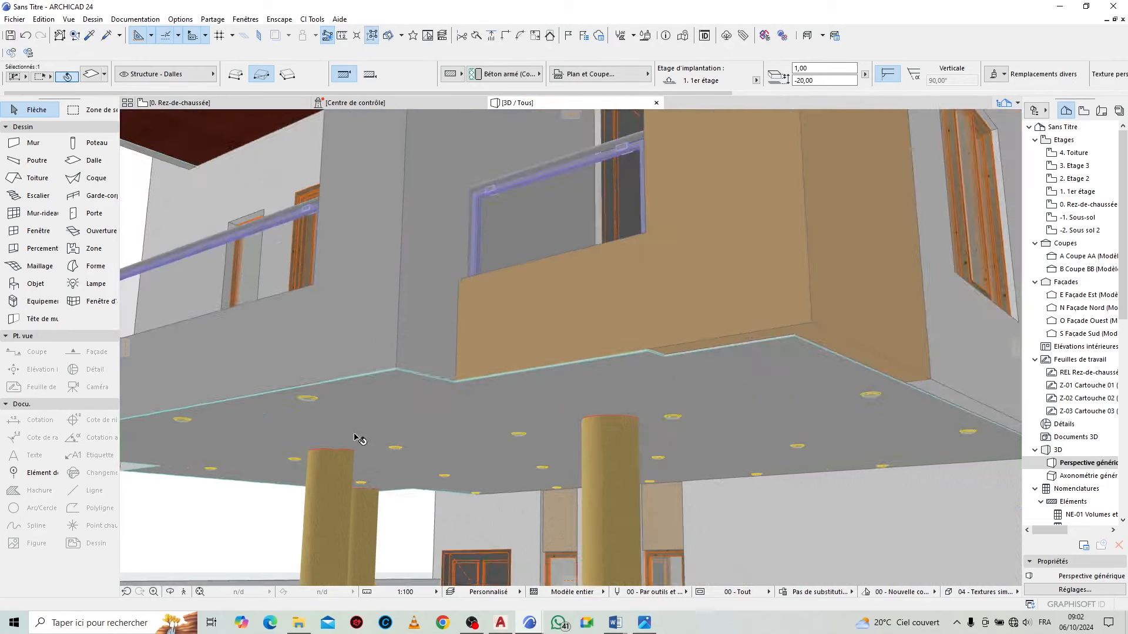
Offset the thin slab's two edges below the tall beige wall outward to meet that wall's outer corner
{"action": "scroll", "coordinate": [582, 382], "scroll_direction": "up", "scroll_amount": 5}
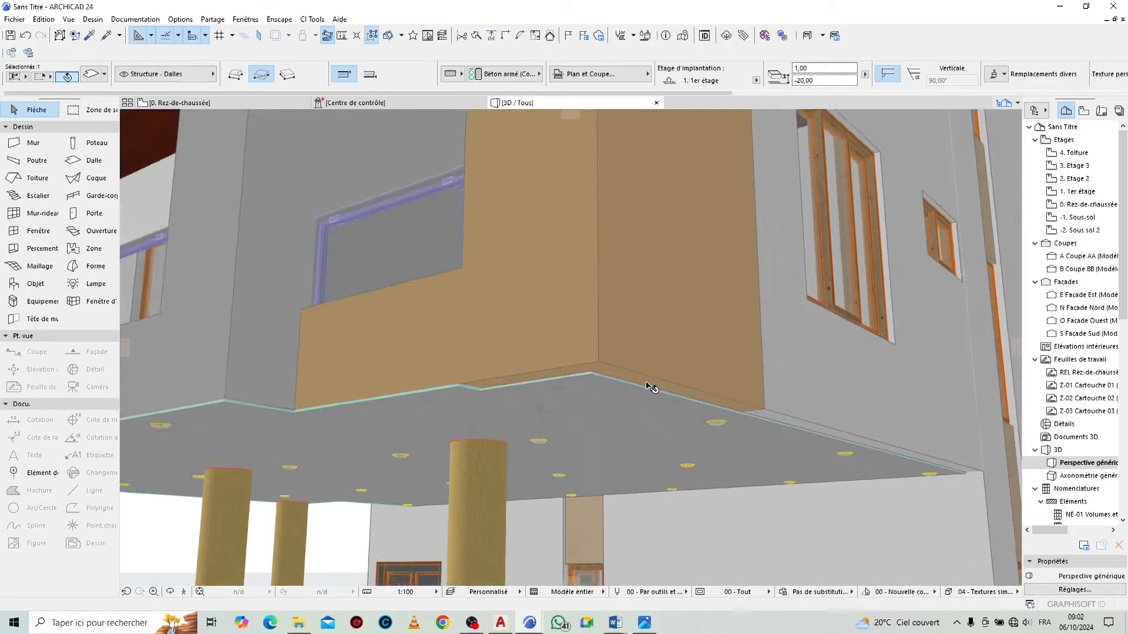
{"action": "left_click", "coordinate": [550, 366]}
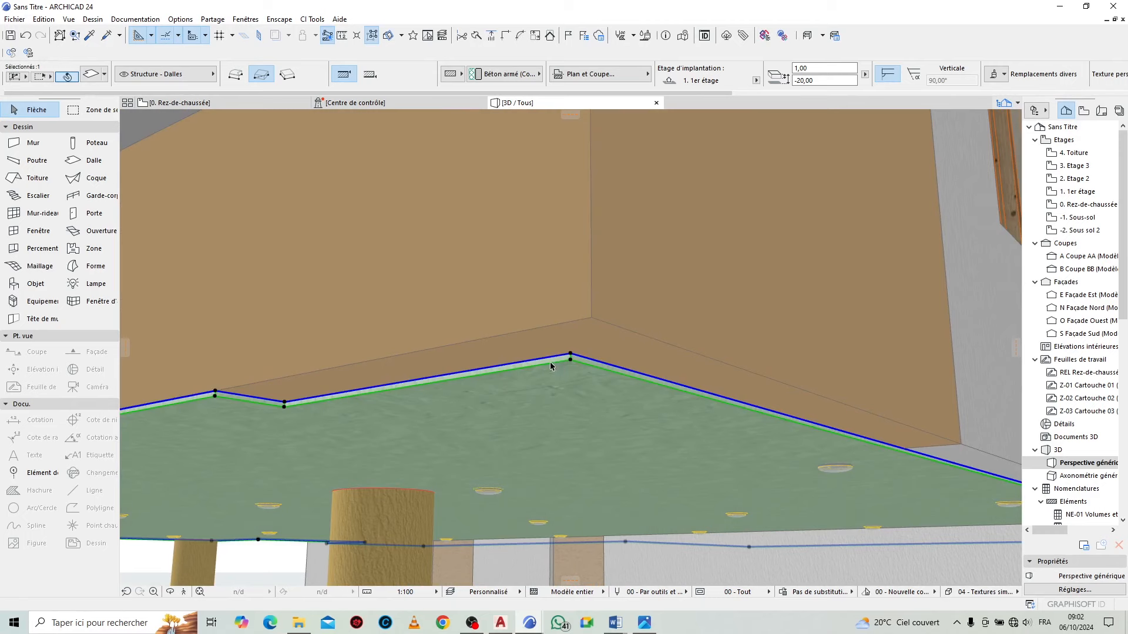
{"action": "left_click", "coordinate": [596, 331]}
{"action": "left_click", "coordinate": [591, 321]}
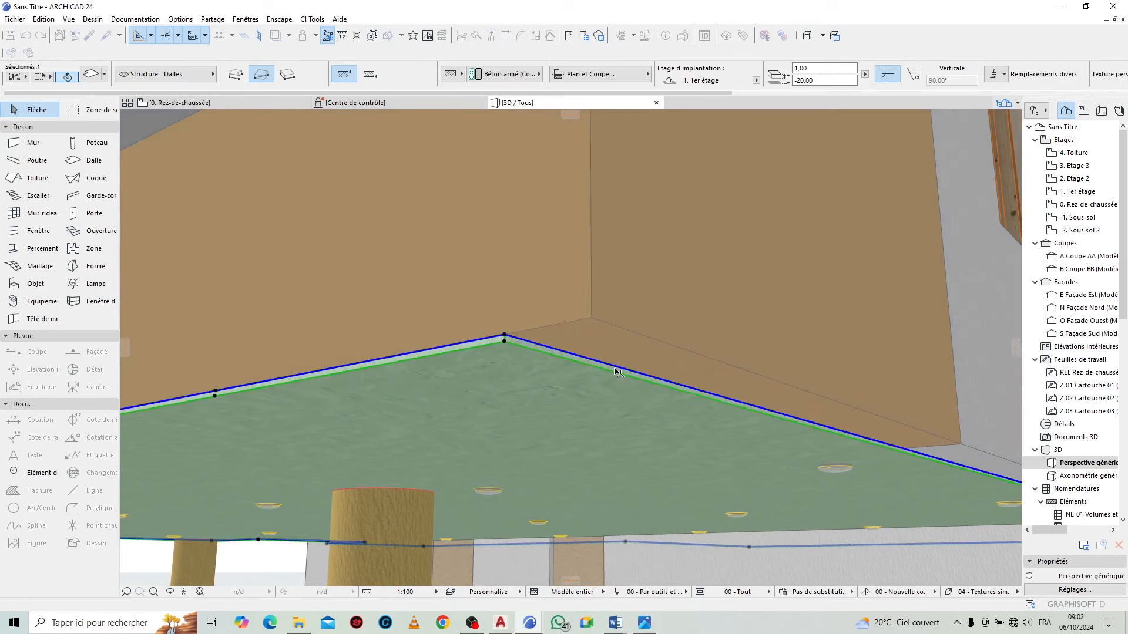
{"action": "left_click", "coordinate": [615, 367]}
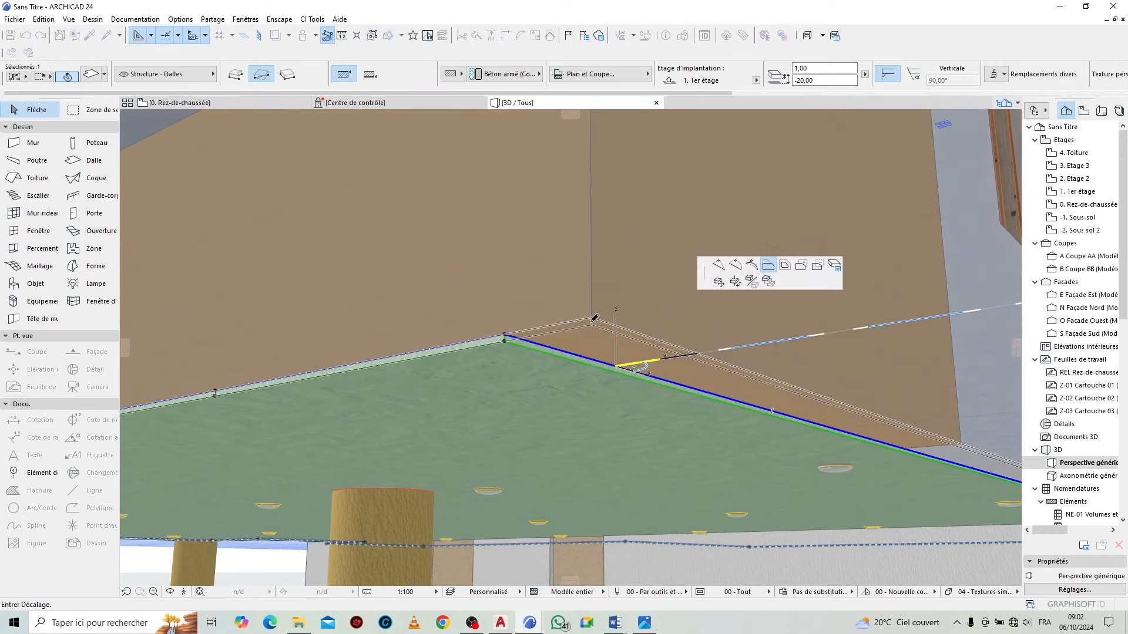
{"action": "left_click", "coordinate": [591, 318]}
{"action": "scroll", "coordinate": [540, 408], "scroll_direction": "up", "scroll_amount": 1}
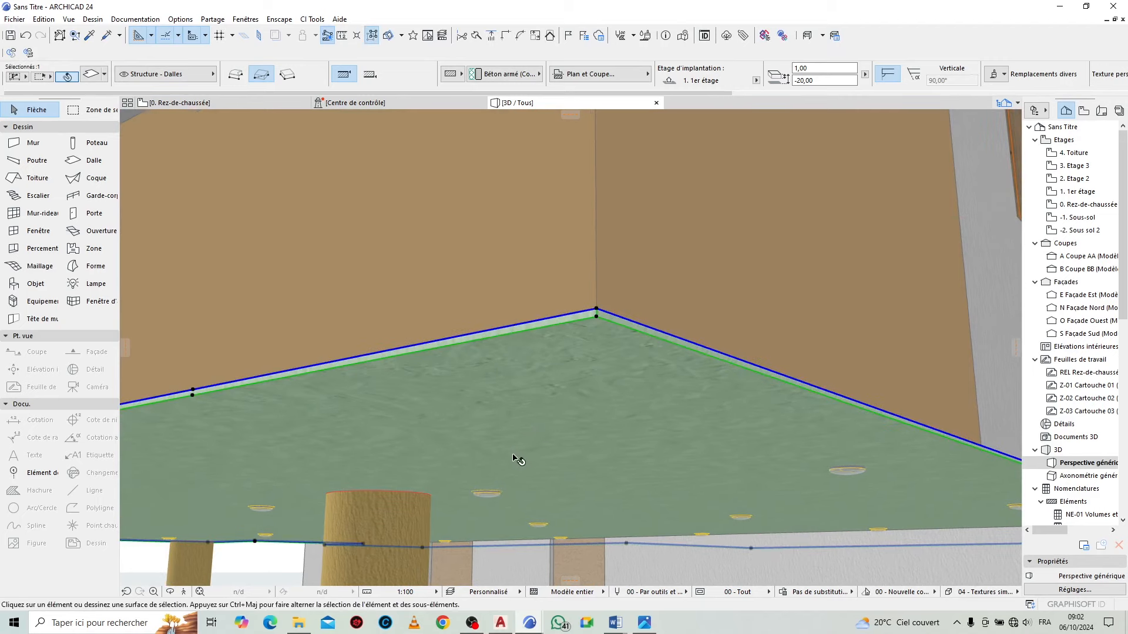
{"action": "key", "text": "Escape"}
Insert a node on the thin slab's long side edge at the ground-floor wall corner near the beige window panel
{"action": "scroll", "coordinate": [556, 464], "scroll_direction": "down", "scroll_amount": 3}
{"action": "scroll", "coordinate": [567, 463], "scroll_direction": "down", "scroll_amount": 5}
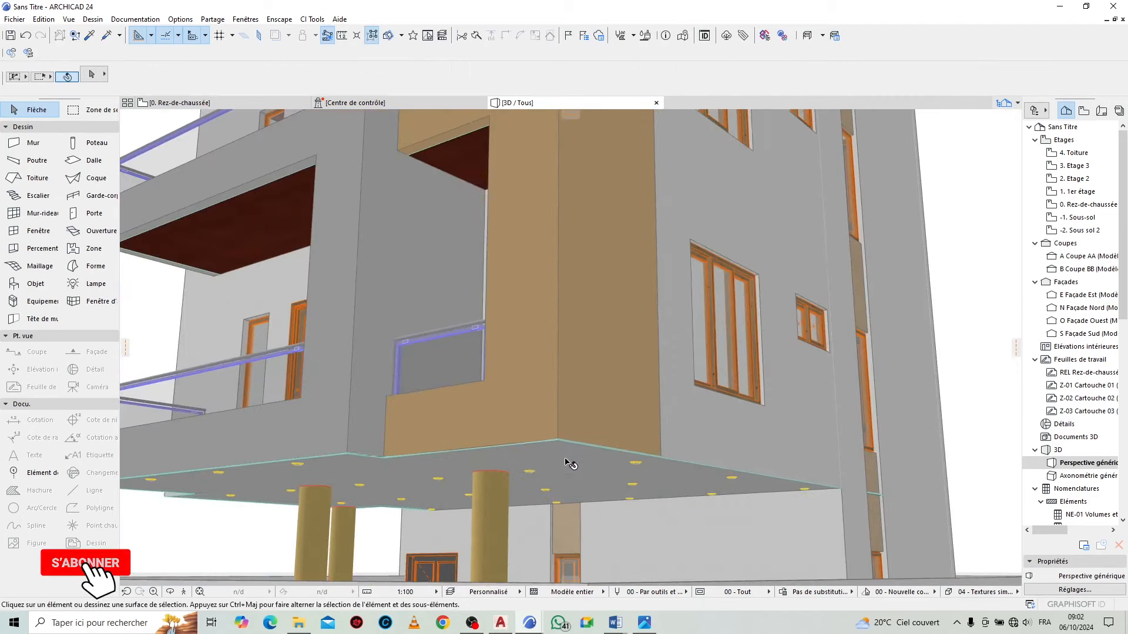
{"action": "scroll", "coordinate": [867, 519], "scroll_direction": "up", "scroll_amount": 4}
{"action": "scroll", "coordinate": [764, 490], "scroll_direction": "up", "scroll_amount": 3}
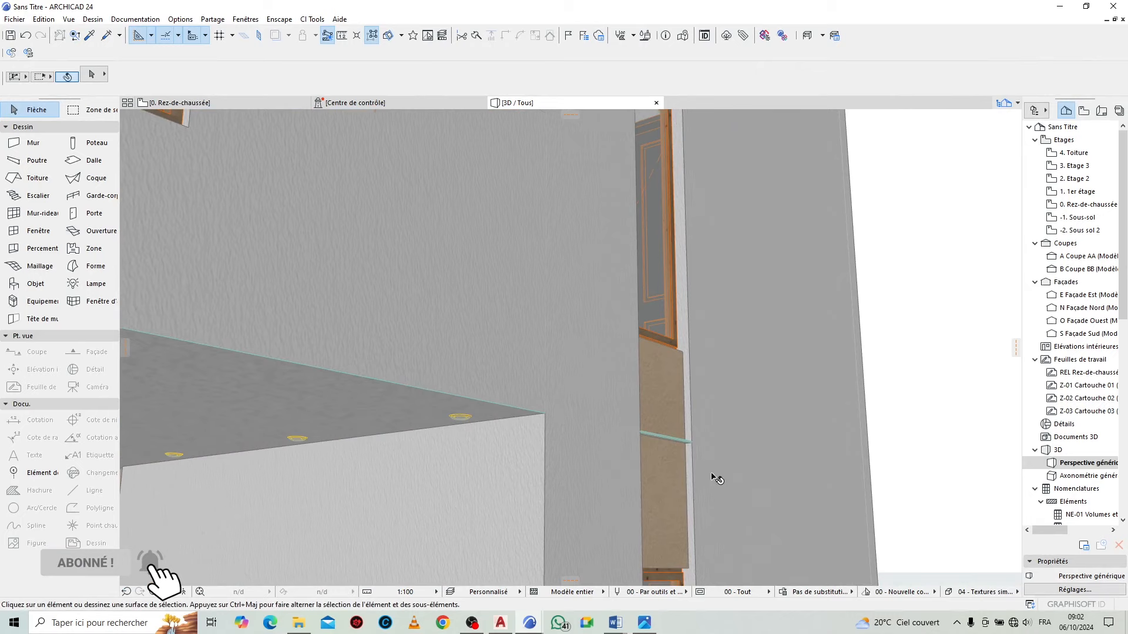
{"action": "left_click", "coordinate": [680, 443]}
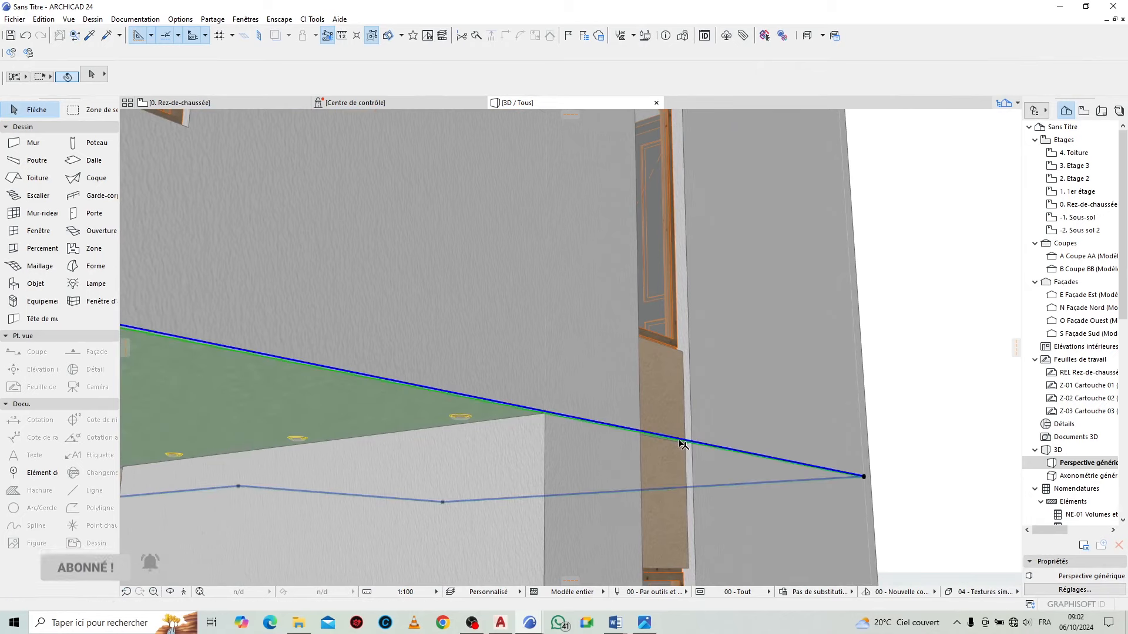
{"action": "left_click", "coordinate": [647, 435]}
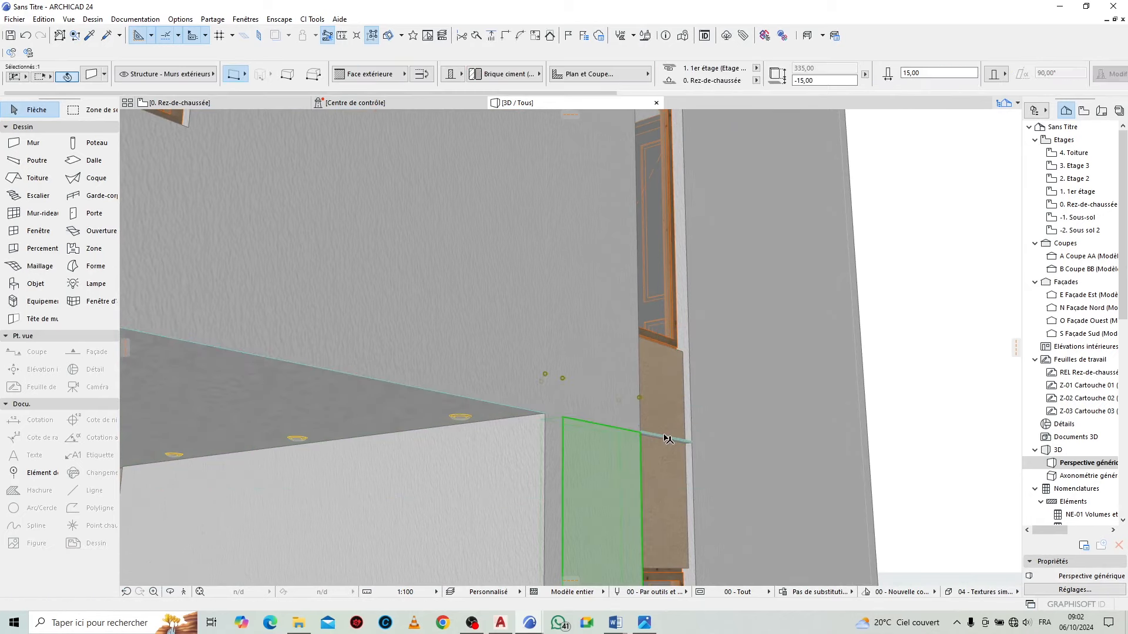
{"action": "scroll", "coordinate": [676, 442], "scroll_direction": "up", "scroll_amount": 2}
{"action": "scroll", "coordinate": [675, 441], "scroll_direction": "up", "scroll_amount": 2}
{"action": "left_click", "coordinate": [660, 437]}
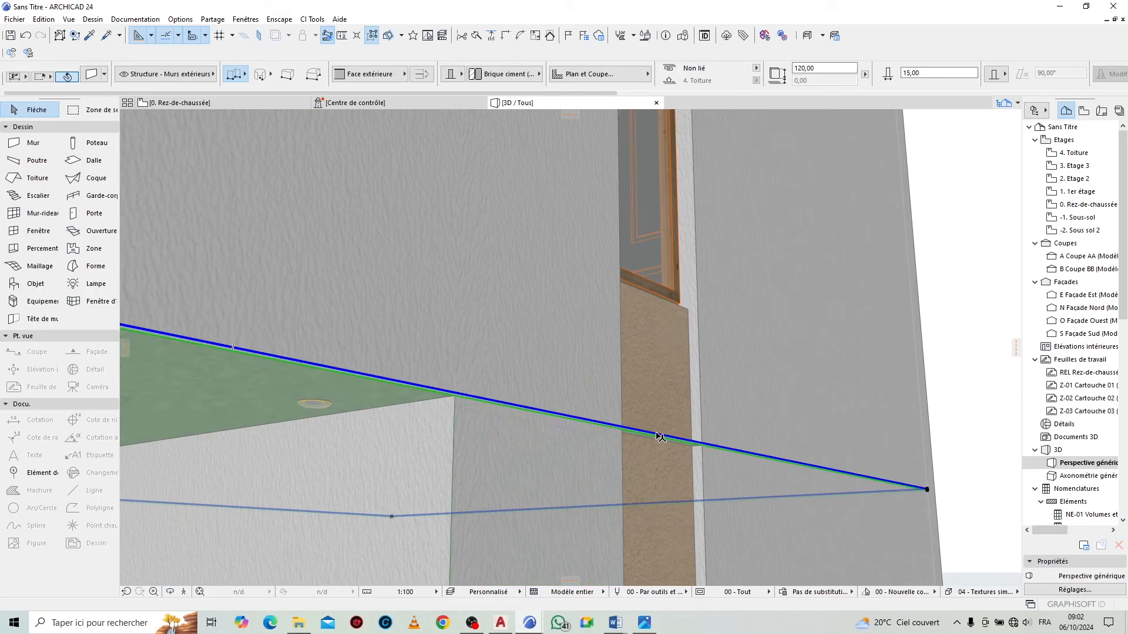
{"action": "left_click", "coordinate": [661, 437]}
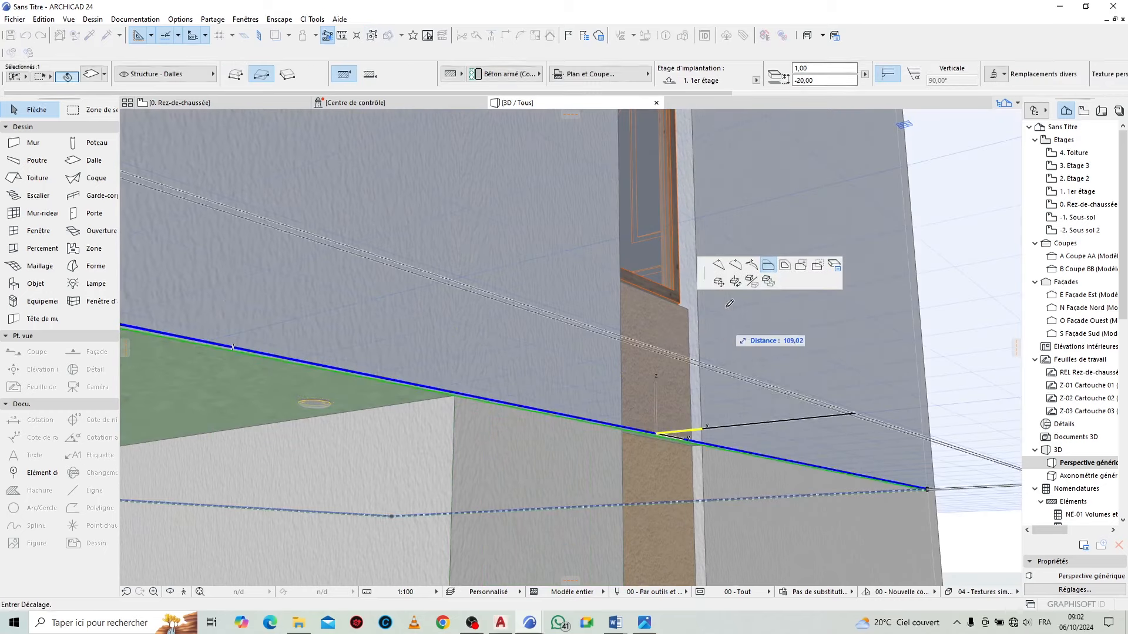
{"action": "left_click", "coordinate": [455, 393]}
{"action": "left_click", "coordinate": [491, 400]}
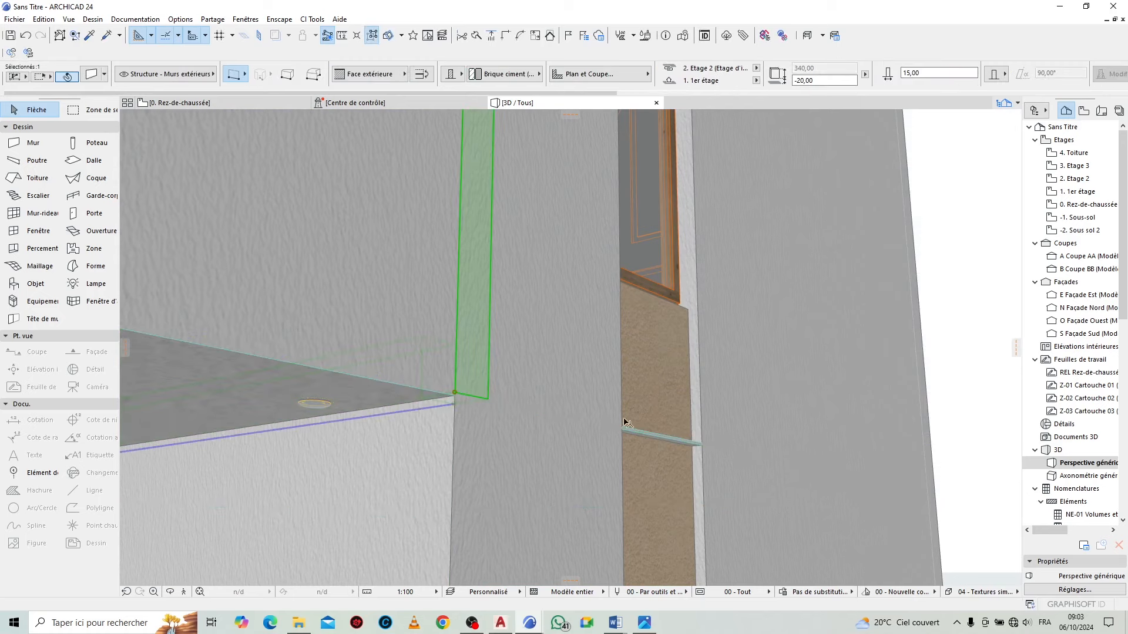
Offset the thin slab's edge segment beyond the wall corner inward to clear the beige window panel
{"action": "left_click", "coordinate": [656, 439]}
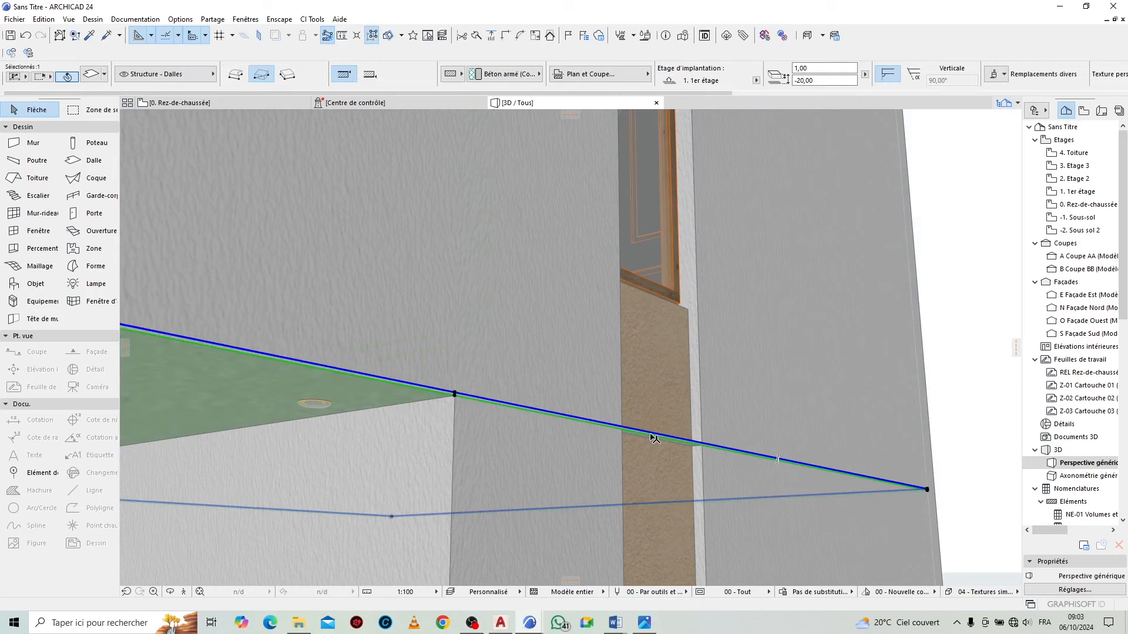
{"action": "left_click", "coordinate": [656, 439]}
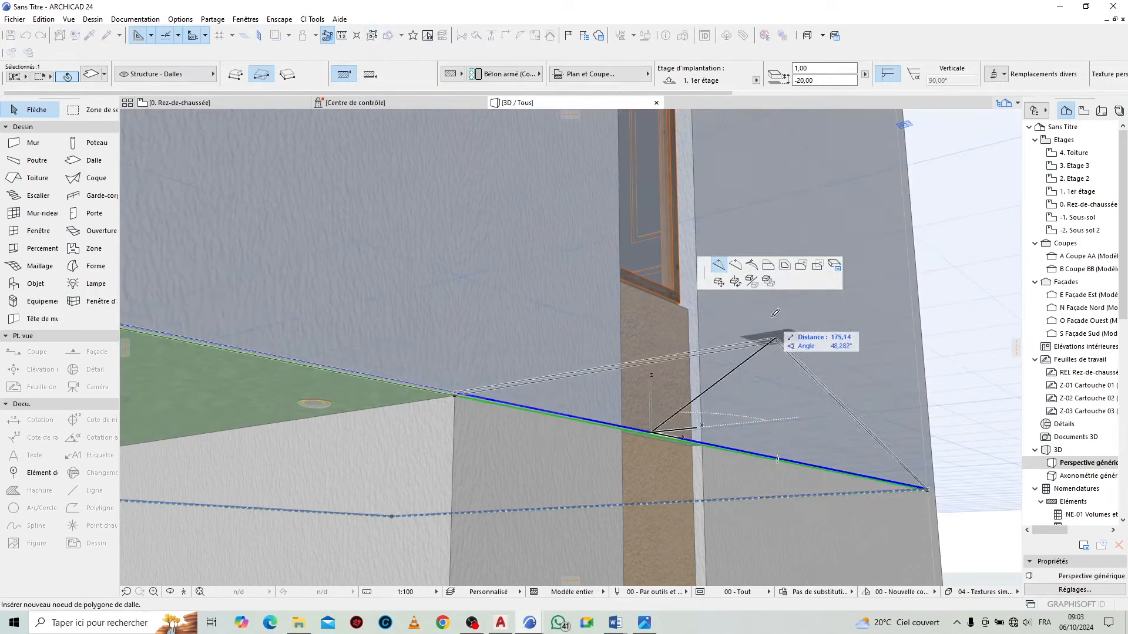
{"action": "left_click", "coordinate": [768, 265]}
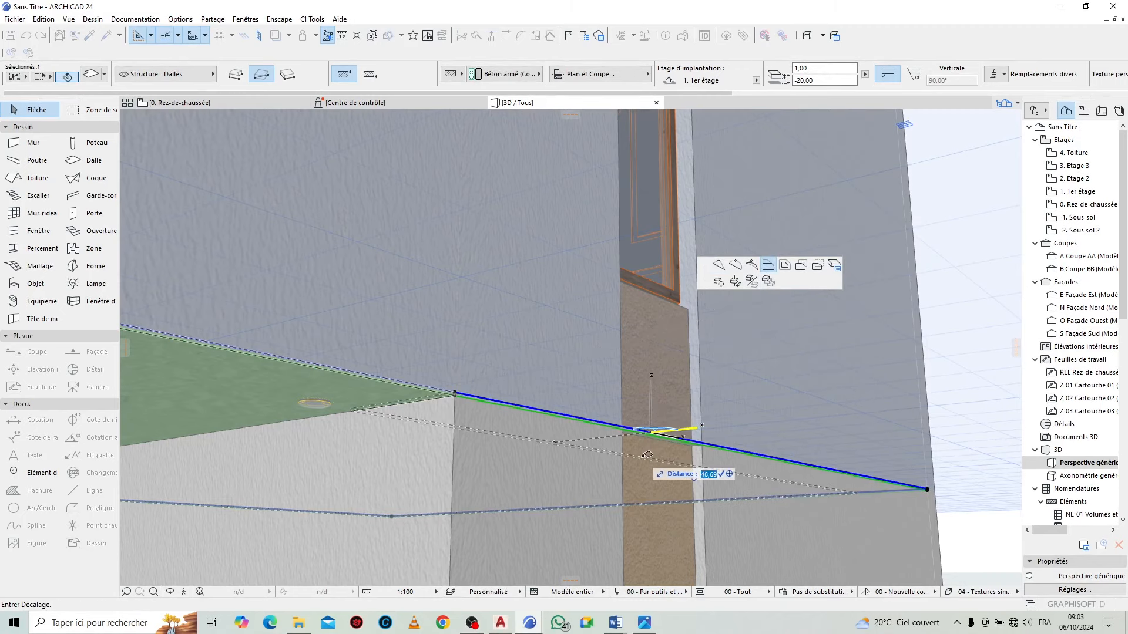
{"action": "left_click", "coordinate": [619, 432]}
{"action": "key", "text": "Escape"}
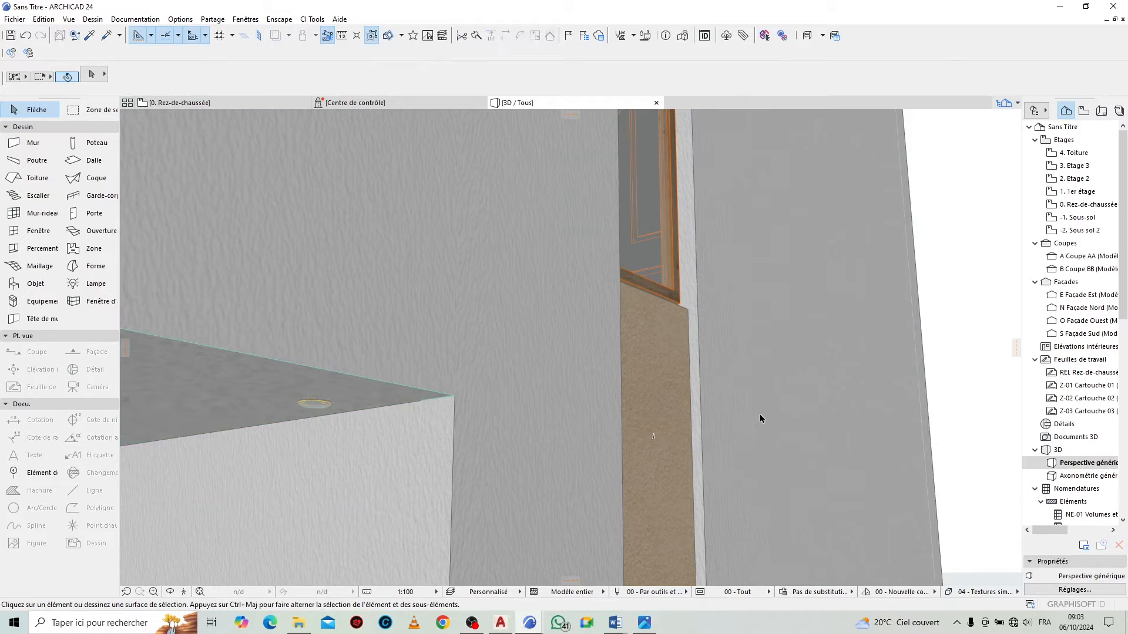
Examine the thin slab's outline, columns and ceiling lights under the overhang from the side and balcony front
{"action": "scroll", "coordinate": [821, 414], "scroll_direction": "down", "scroll_amount": 5}
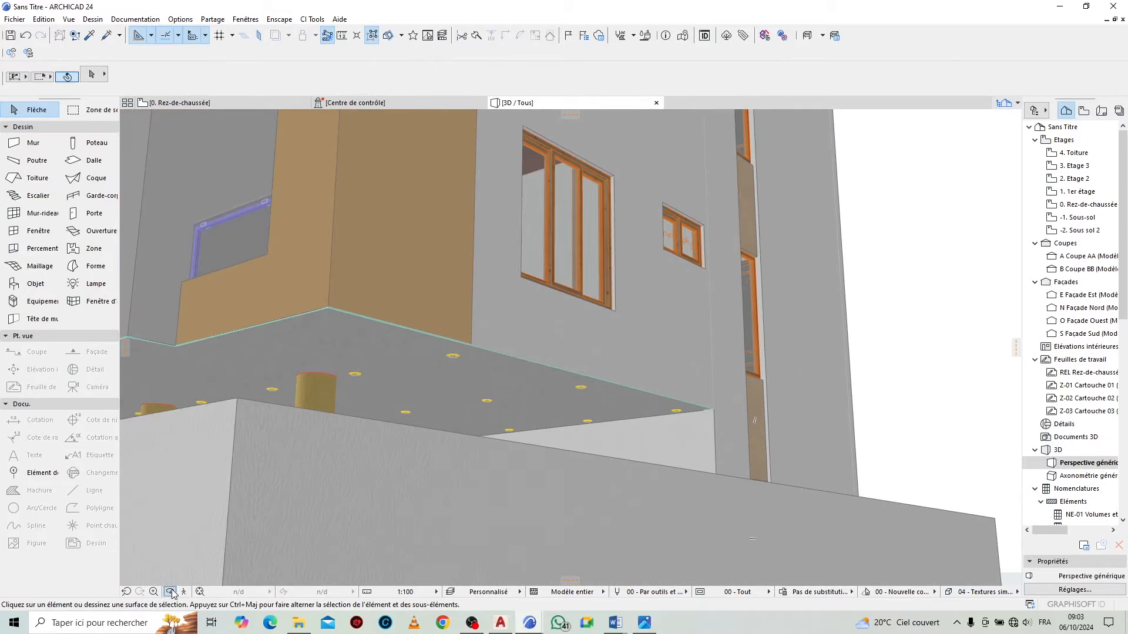
{"action": "left_click", "coordinate": [172, 594]}
{"action": "scroll", "coordinate": [544, 345], "scroll_direction": "down", "scroll_amount": 2}
{"action": "left_click_drag", "start_coordinate": [611, 374], "coordinate": [875, 333]}
{"action": "scroll", "coordinate": [884, 354], "scroll_direction": "down", "scroll_amount": 3}
{"action": "scroll", "coordinate": [655, 450], "scroll_direction": "down", "scroll_amount": 3}
{"action": "scroll", "coordinate": [558, 429], "scroll_direction": "up", "scroll_amount": 6}
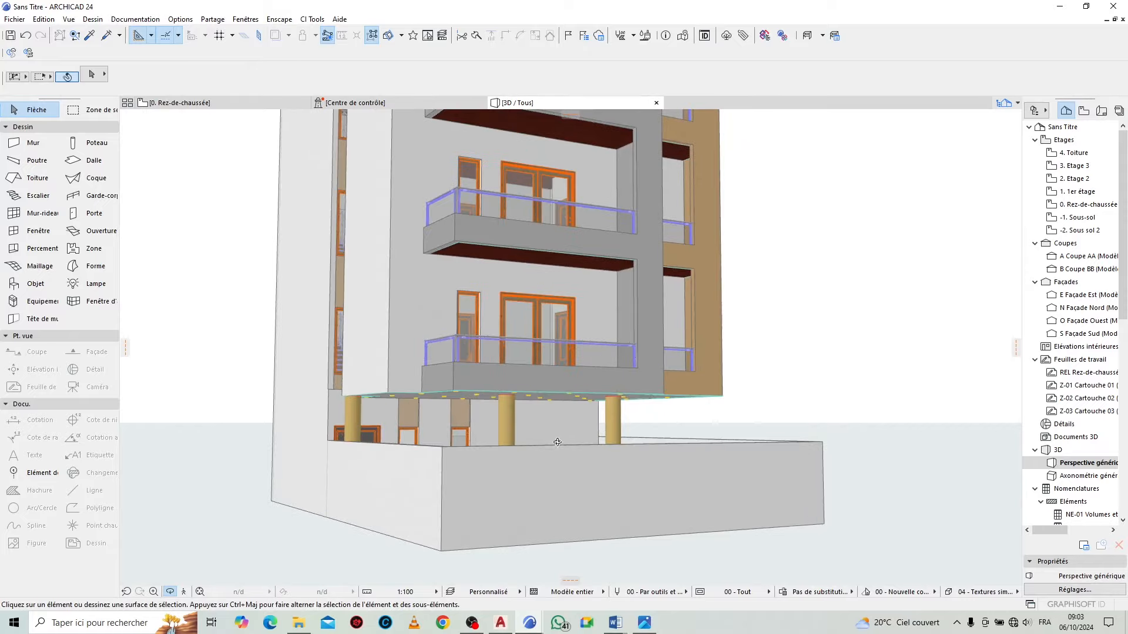
{"action": "mouse_move", "coordinate": [547, 412]}
{"action": "left_mouse_down"}
{"action": "mouse_move", "coordinate": [707, 397]}
{"action": "mouse_move", "coordinate": [608, 390]}
{"action": "mouse_move", "coordinate": [527, 403]}
{"action": "left_mouse_up"}
{"action": "scroll", "coordinate": [527, 403], "scroll_direction": "up", "scroll_amount": 8}
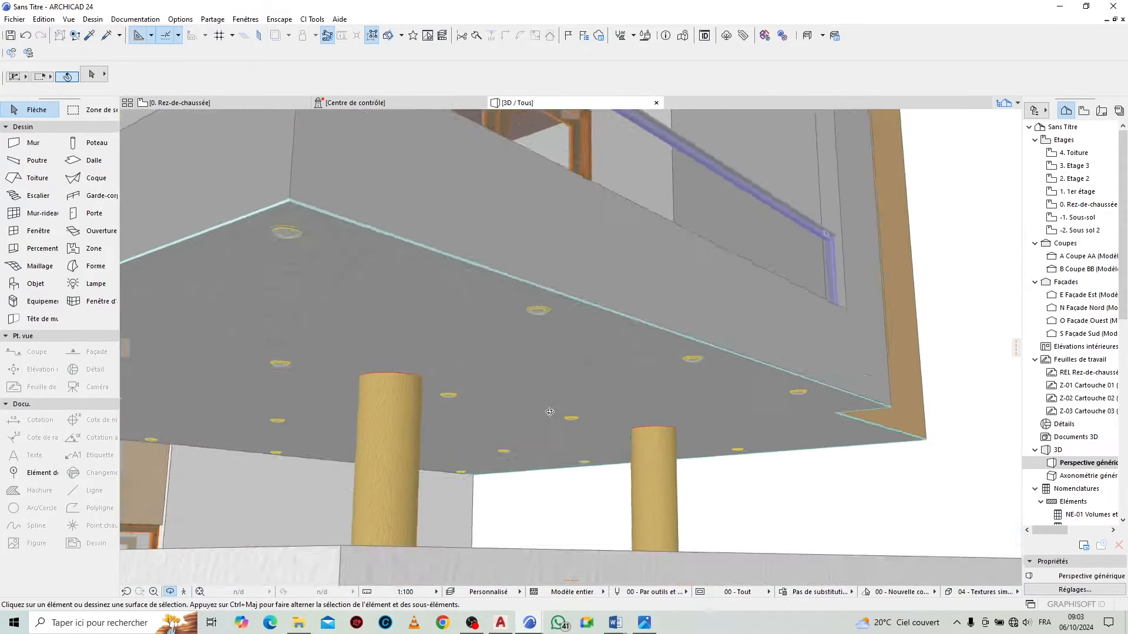
{"action": "scroll", "coordinate": [506, 417], "scroll_direction": "down", "scroll_amount": 10}
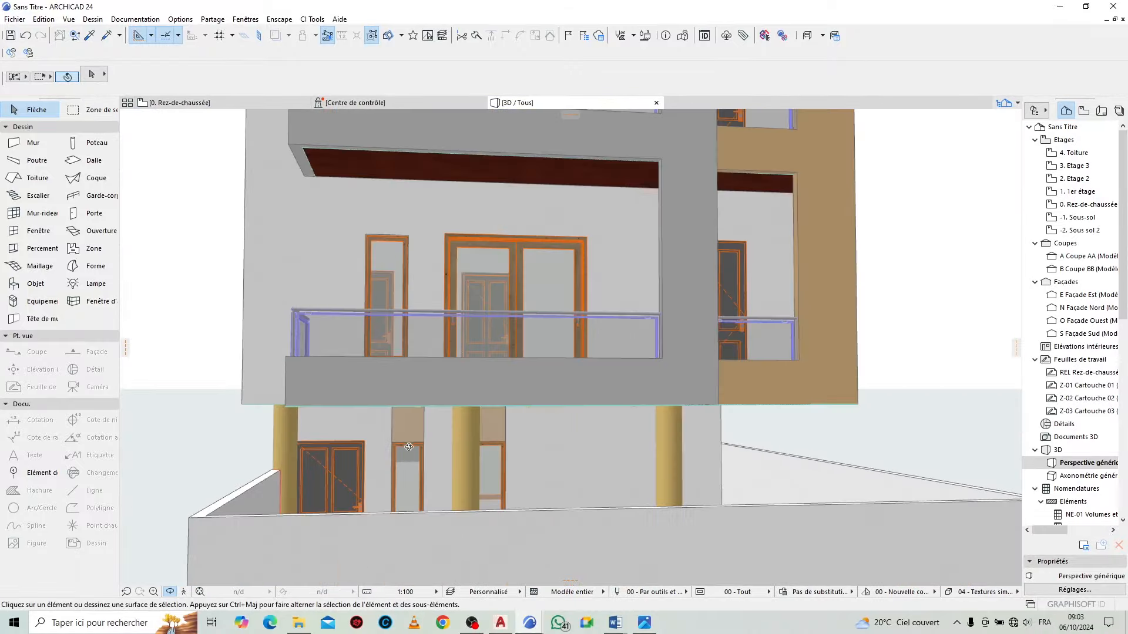
{"action": "left_click_drag", "start_coordinate": [689, 399], "coordinate": [388, 470]}
Copy the four front-row ceiling lights from the ground floor plan to the same position on 1er étage, and hide the trace reference
{"action": "left_click", "coordinate": [179, 102]}
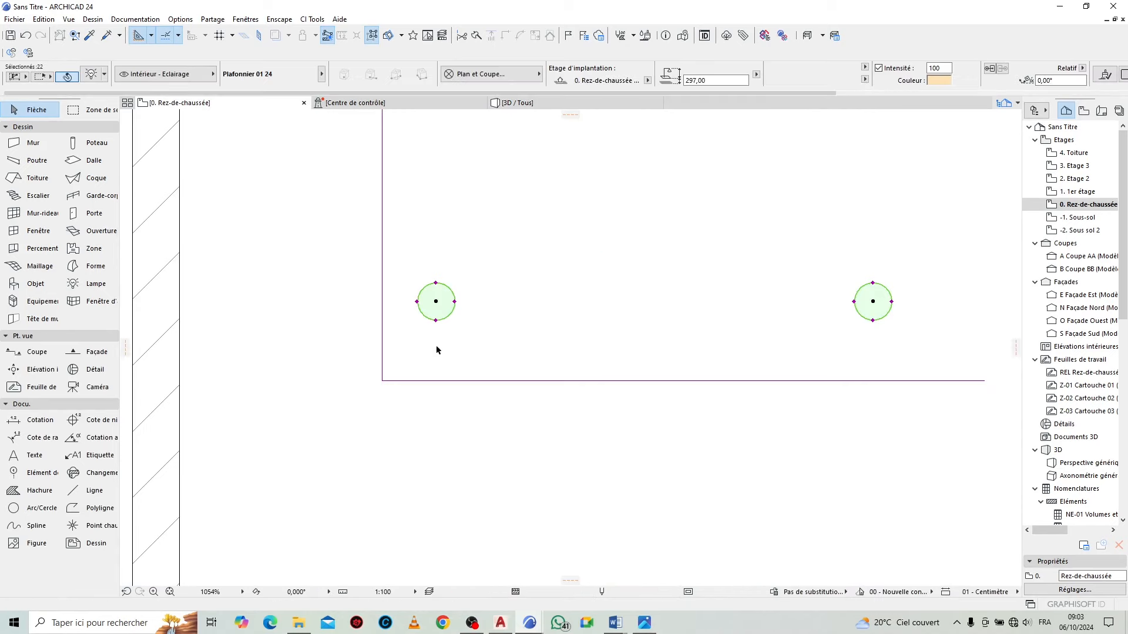
{"action": "scroll", "coordinate": [397, 357], "scroll_direction": "down", "scroll_amount": 4}
{"action": "scroll", "coordinate": [396, 354], "scroll_direction": "down", "scroll_amount": 2}
{"action": "left_click", "coordinate": [710, 341]}
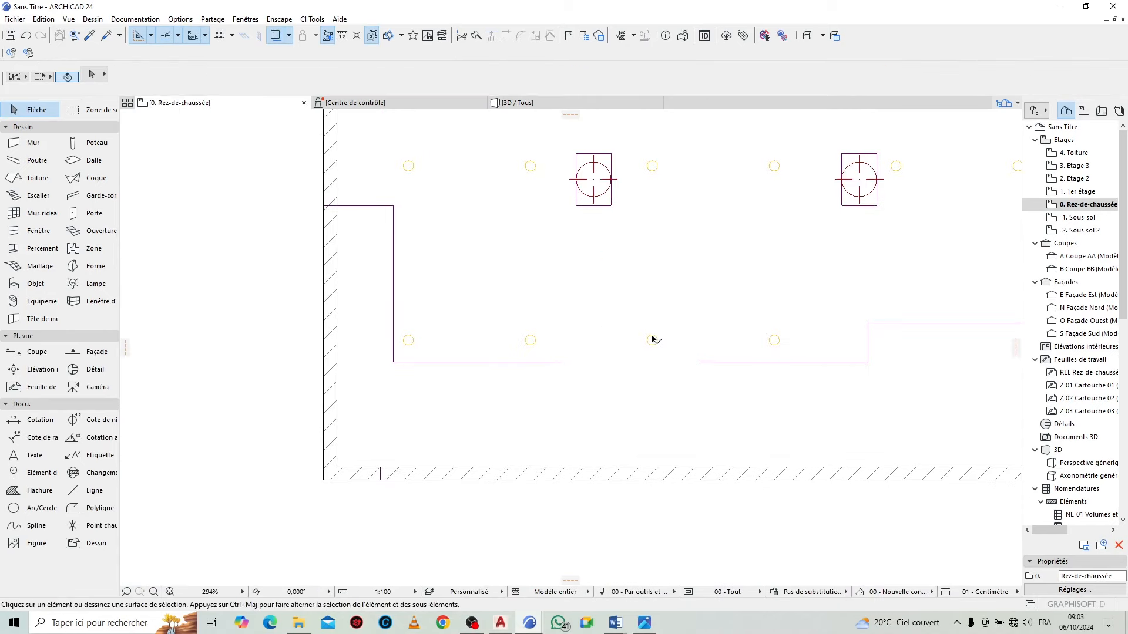
{"action": "left_click", "coordinate": [537, 344]}
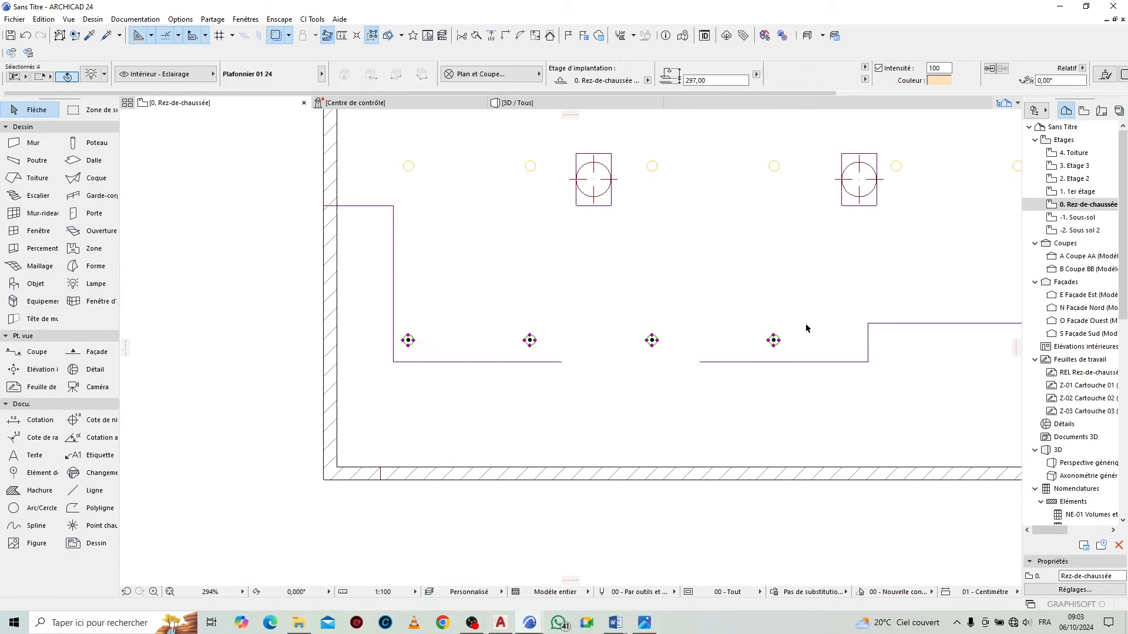
{"action": "key", "text": "ctrl+Up"}
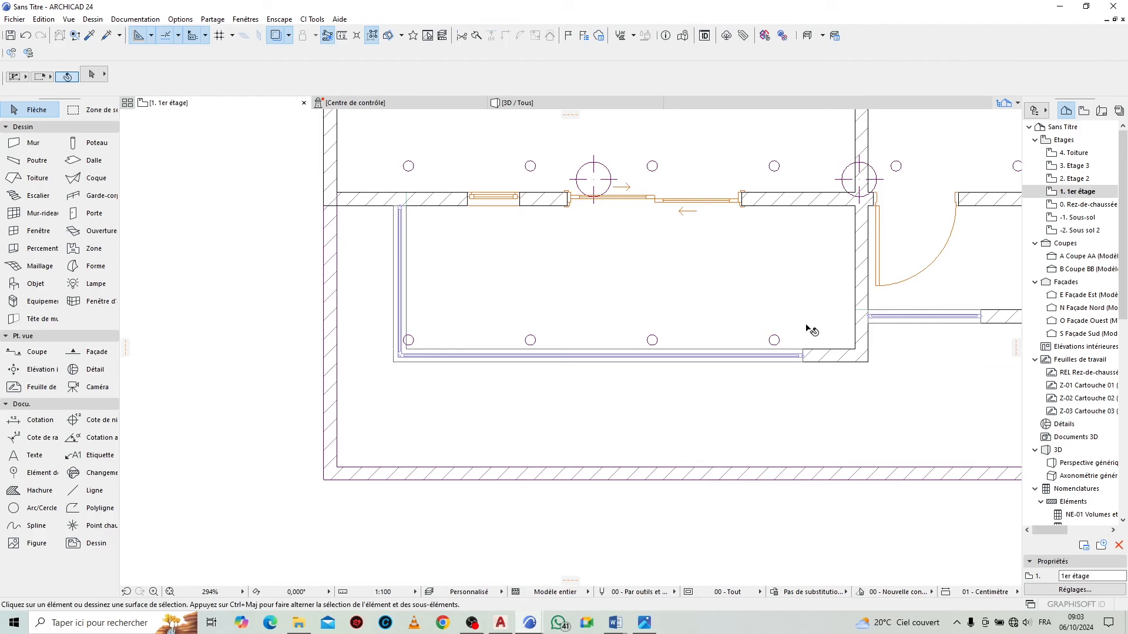
{"action": "key", "text": "ctrl+v"}
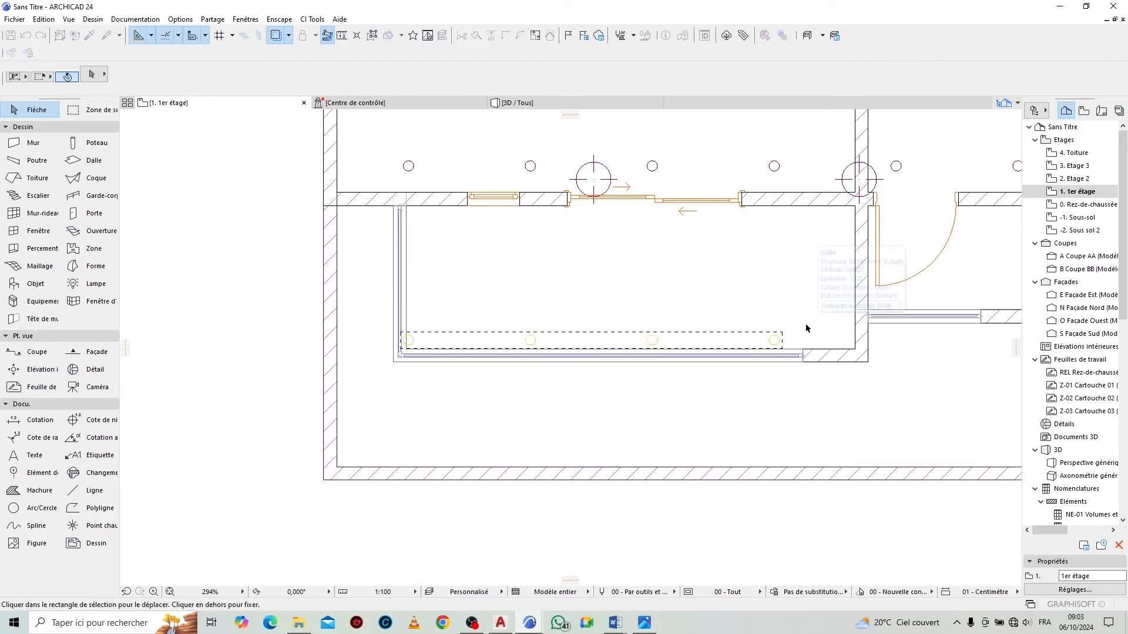
{"action": "left_click", "coordinate": [811, 394]}
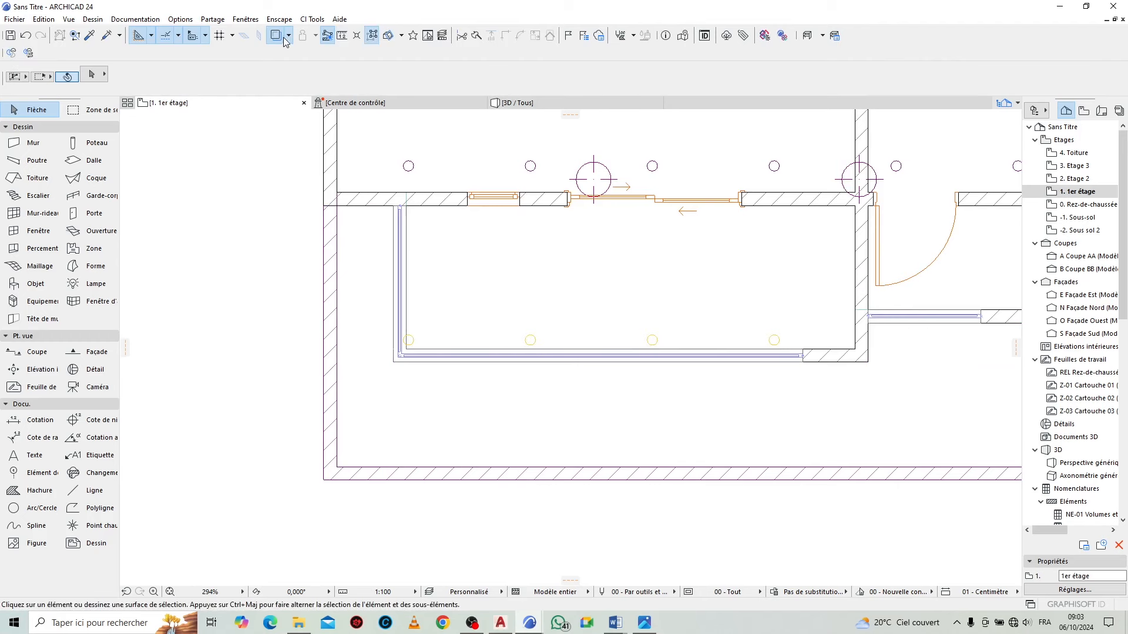
{"action": "scroll", "coordinate": [494, 392], "scroll_direction": "down", "scroll_amount": 3}
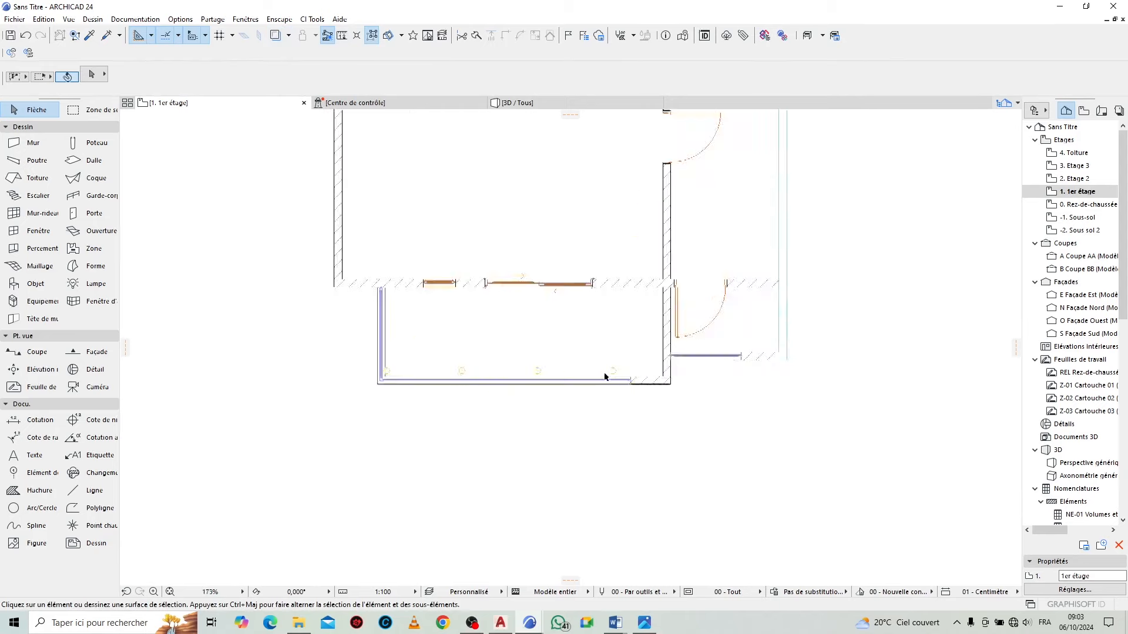
Move the four front-row ceiling lights on 1er étage about 23 cm diagonally inward, clear of the balcony's corner railing
{"action": "scroll", "coordinate": [608, 376], "scroll_direction": "up", "scroll_amount": 3}
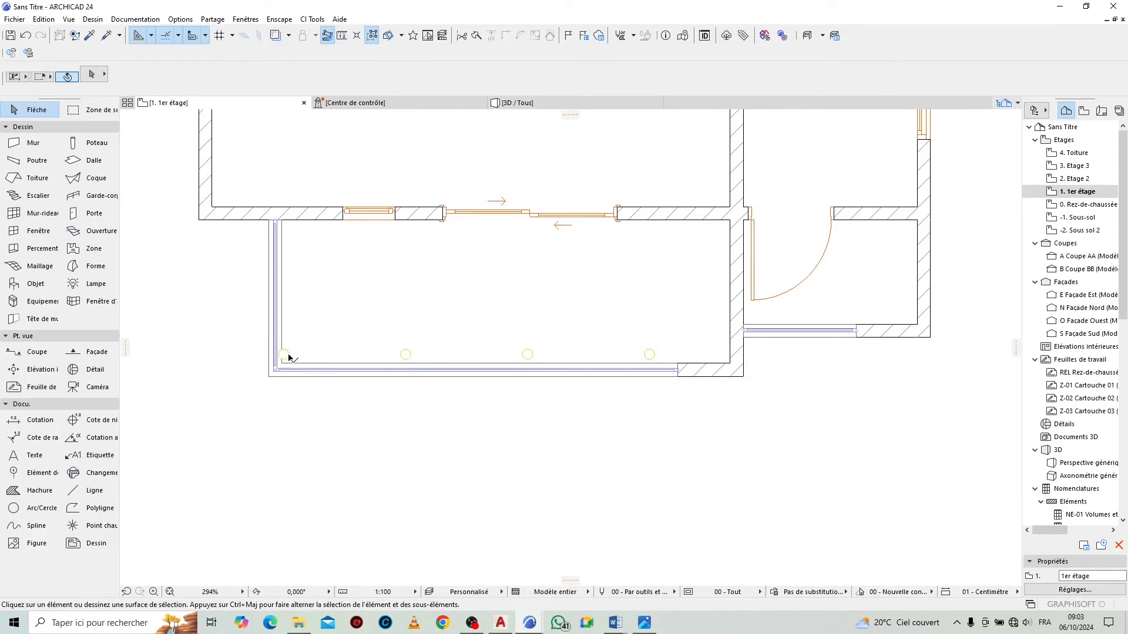
{"action": "left_click", "coordinate": [397, 357]}
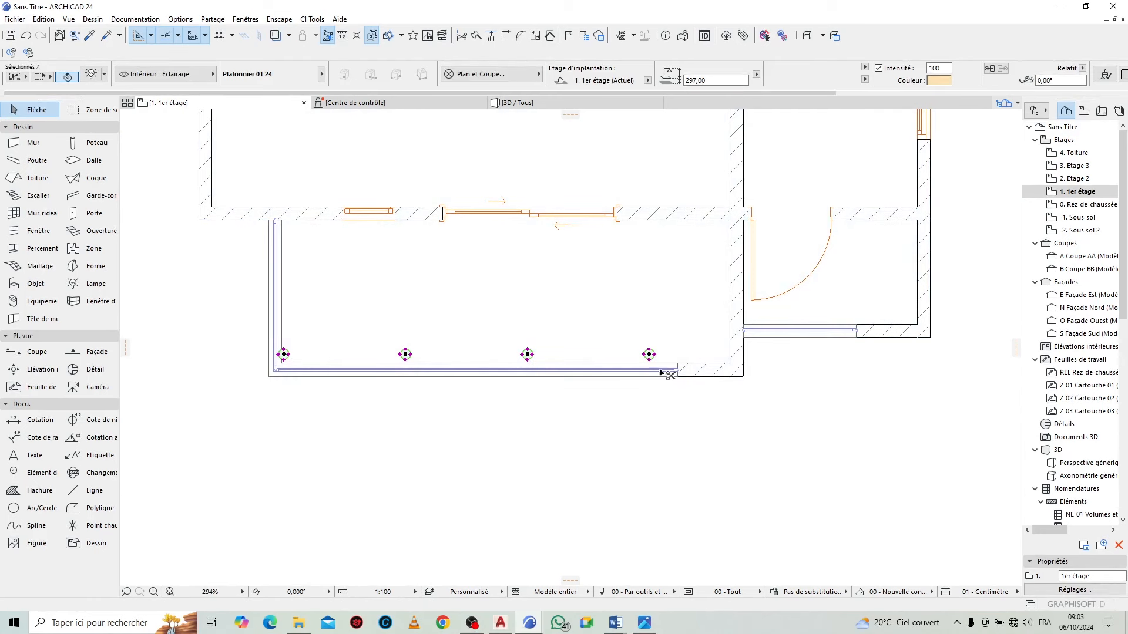
{"action": "key", "text": "ctrl+d"}
{"action": "left_click", "coordinate": [461, 338]}
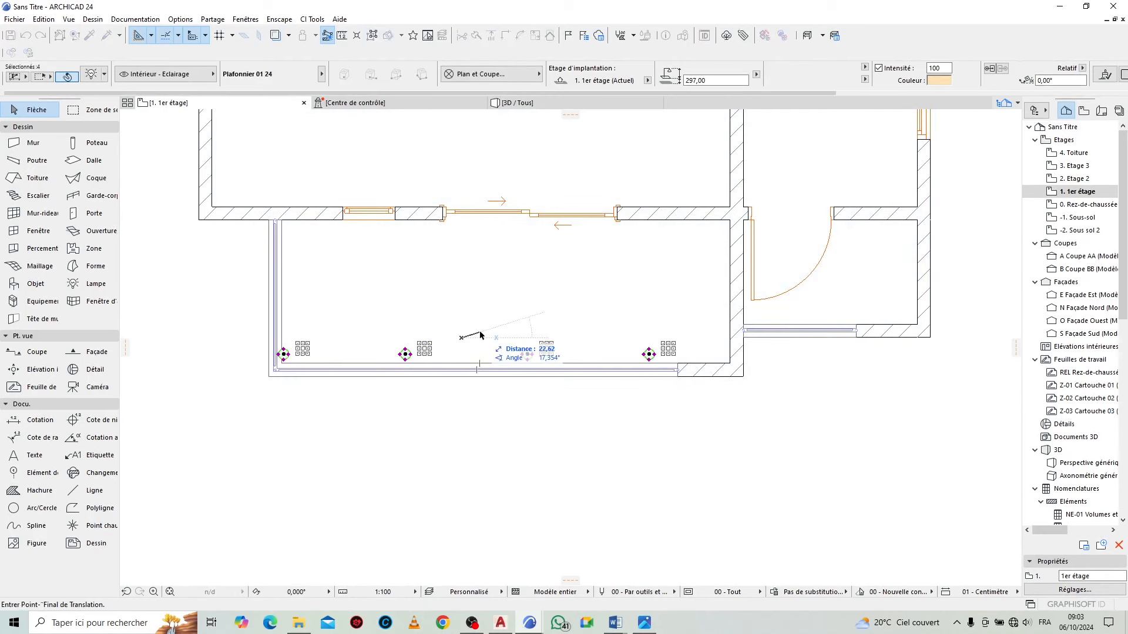
{"action": "left_click", "coordinate": [480, 333]}
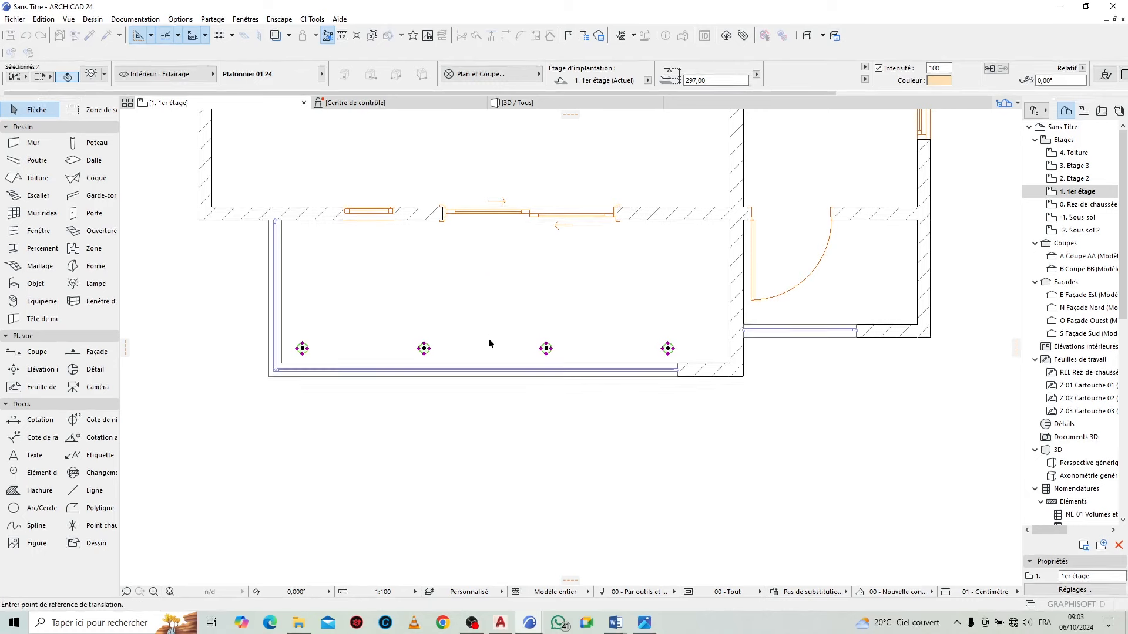
Copy the row of four ceiling lights 100 cm straight towards the house wall to form a second row on the balcony
{"action": "left_click", "coordinate": [488, 345]}
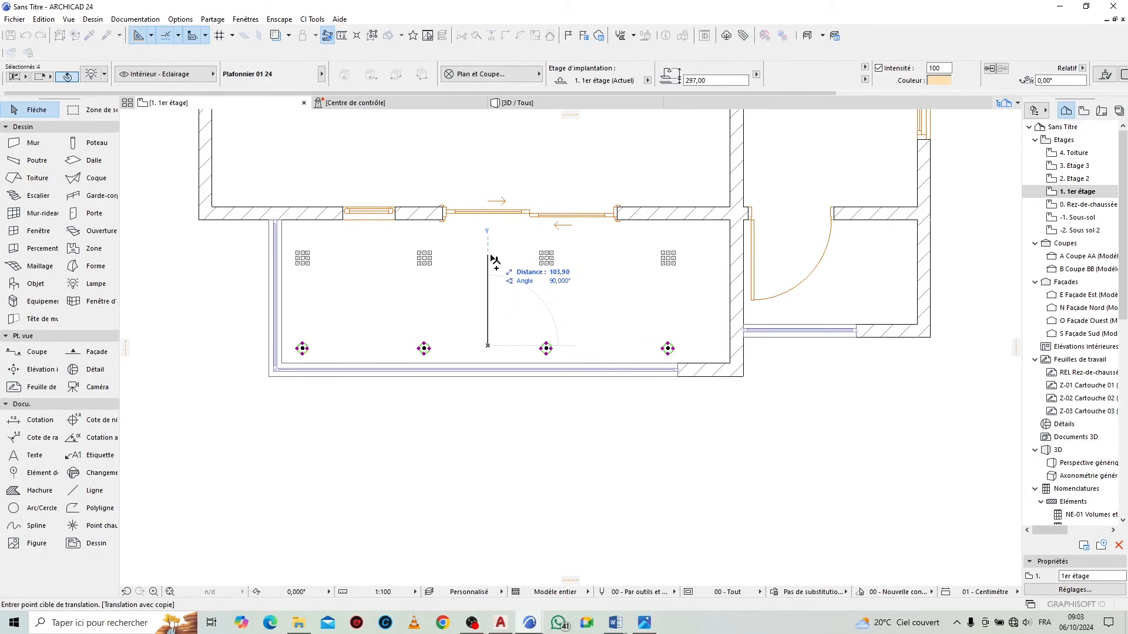
{"action": "type", "text": "100"}
{"action": "key", "text": "Return"}
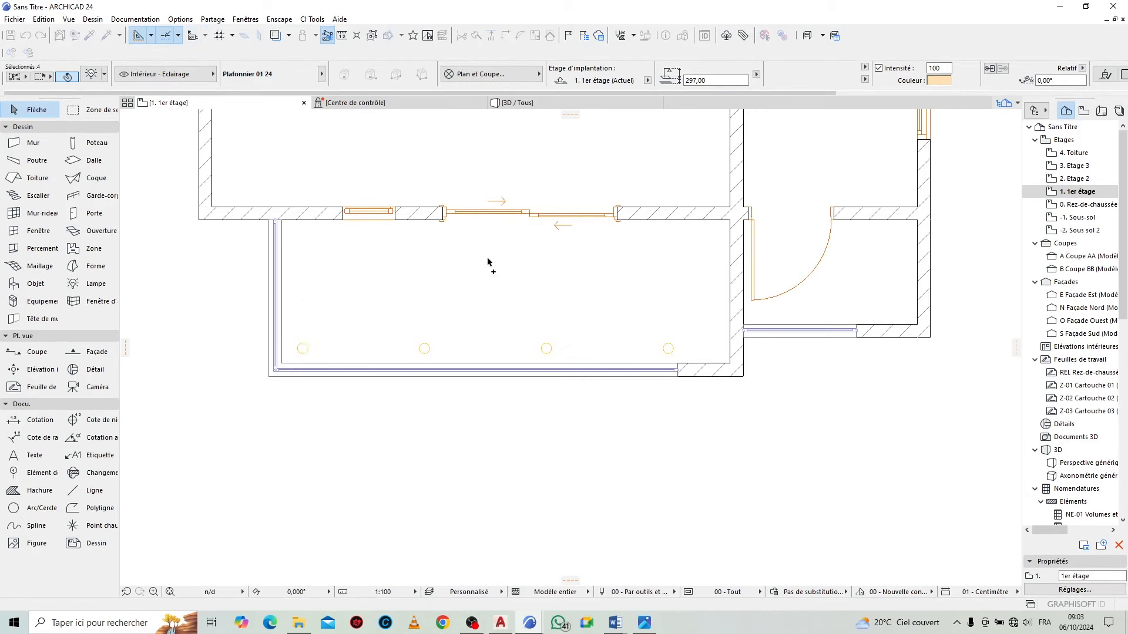
Copy the two front-row ceiling lights nearest the dividing wall into the small adjoining balcony with the swing door
{"action": "scroll", "coordinate": [725, 308], "scroll_direction": "up", "scroll_amount": 3}
{"action": "left_click", "coordinate": [633, 400]}
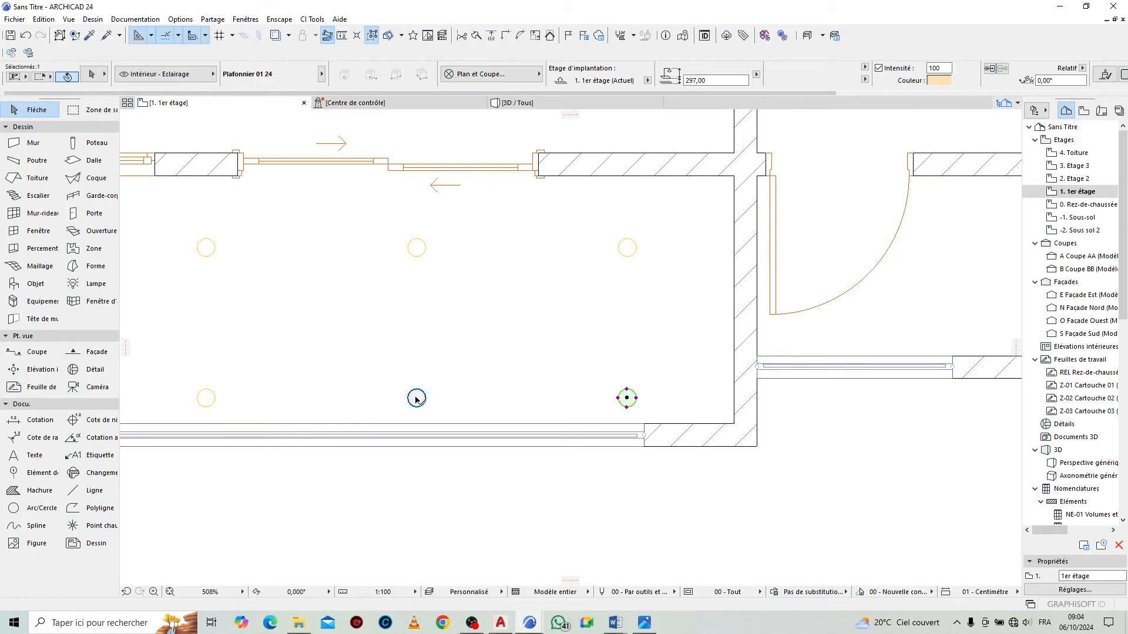
{"action": "key", "text": "ctrl+shift+d"}
{"action": "left_click", "coordinate": [554, 403]}
{"action": "middle_click_drag", "start_coordinate": [726, 348], "coordinate": [277, 411]}
{"action": "scroll", "coordinate": [690, 345], "scroll_direction": "down", "scroll_amount": 2}
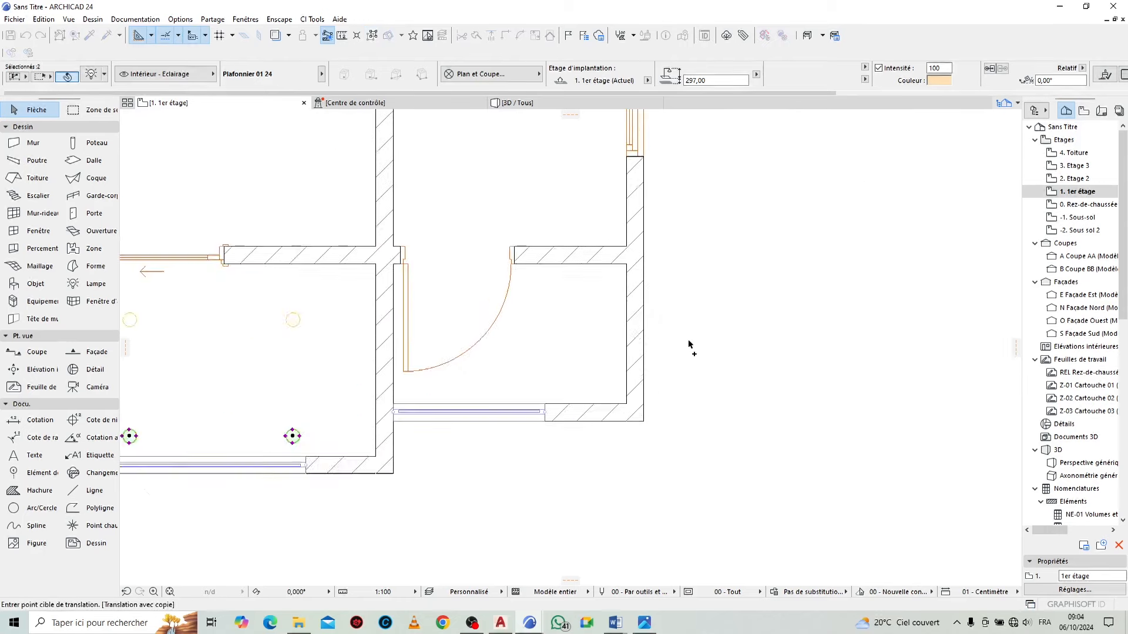
{"action": "scroll", "coordinate": [690, 345], "scroll_direction": "up", "scroll_amount": 1}
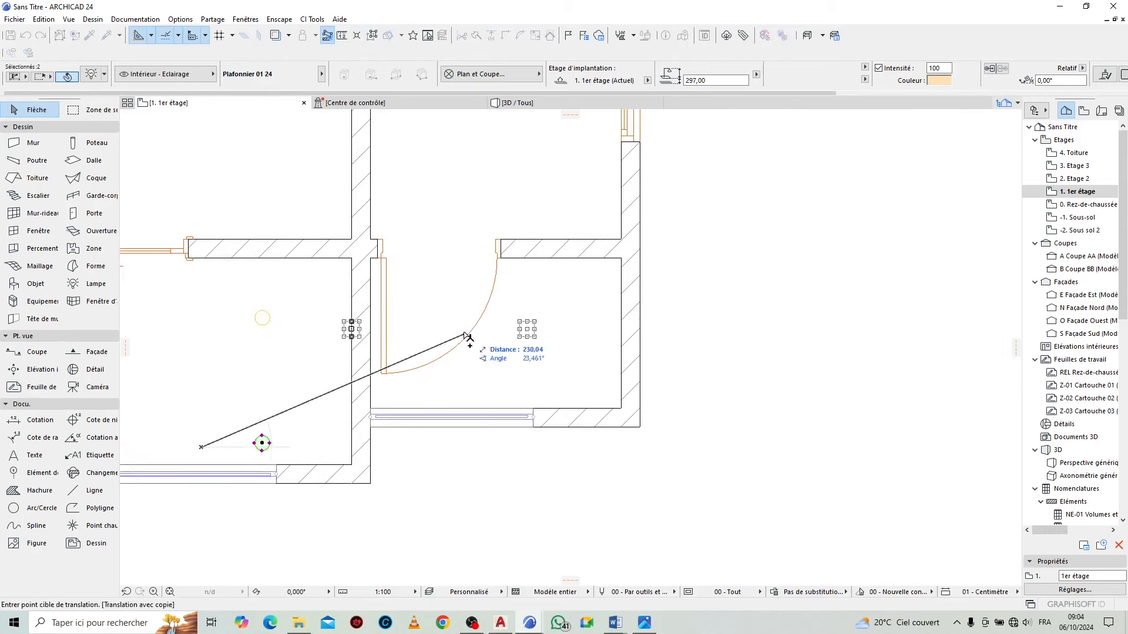
{"action": "left_click", "coordinate": [523, 331]}
{"action": "scroll", "coordinate": [775, 360], "scroll_direction": "down", "scroll_amount": 2}
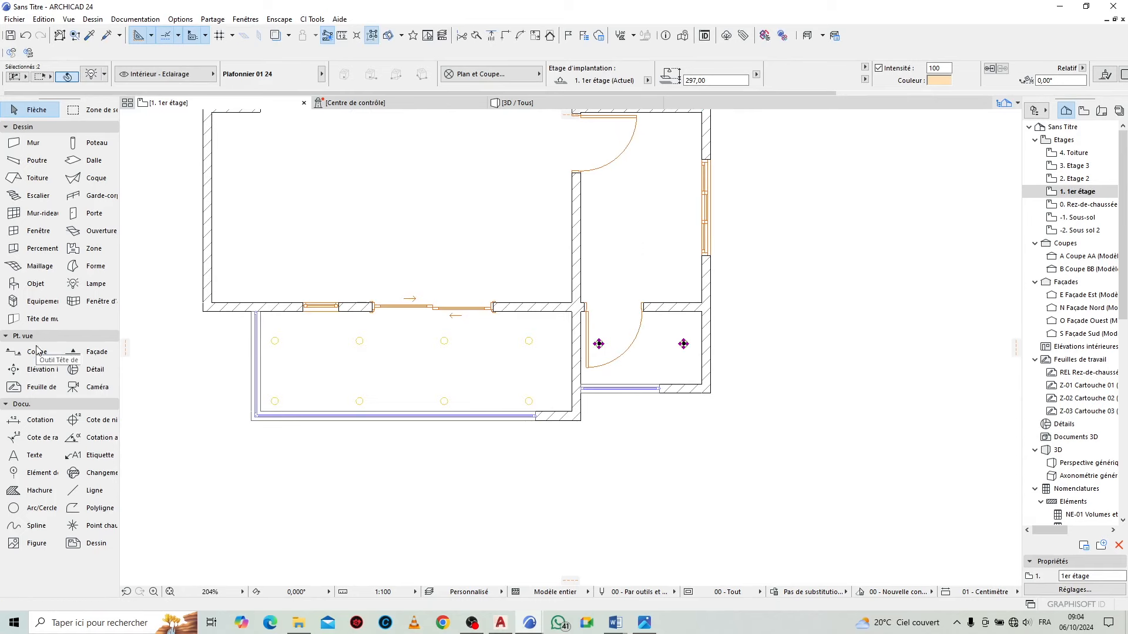
Copy all the balcony ceiling lights from 1er étage to the same positions on Etage 2 and Etage 3
{"action": "left_click", "coordinate": [74, 283]}
{"action": "key", "text": "ctrl+a"}
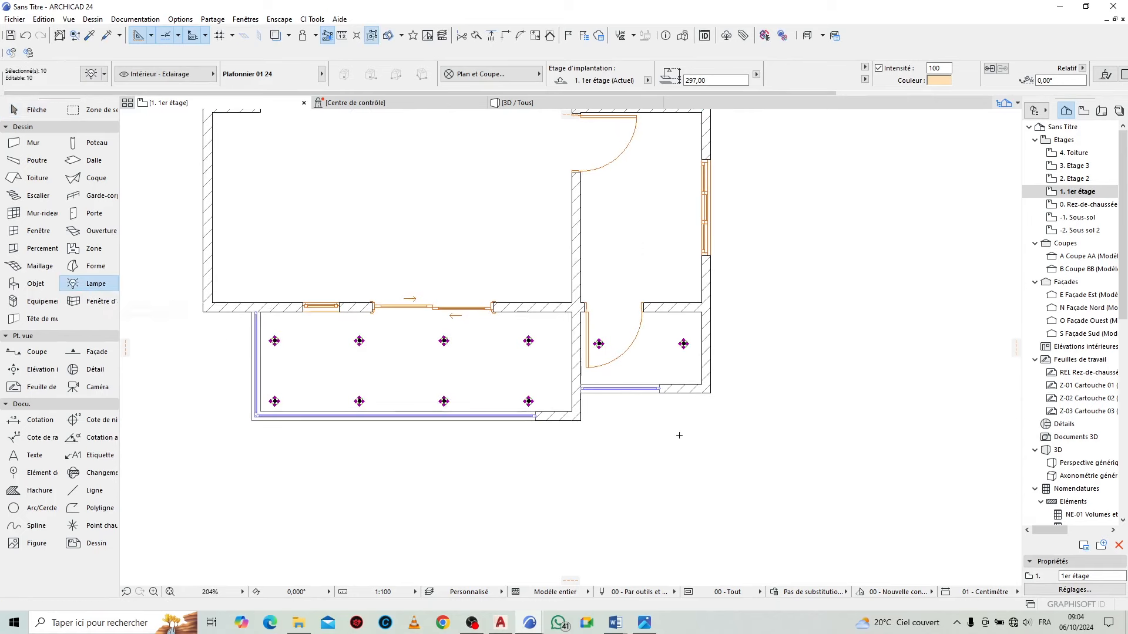
{"action": "scroll", "coordinate": [679, 435], "scroll_direction": "down", "scroll_amount": 3}
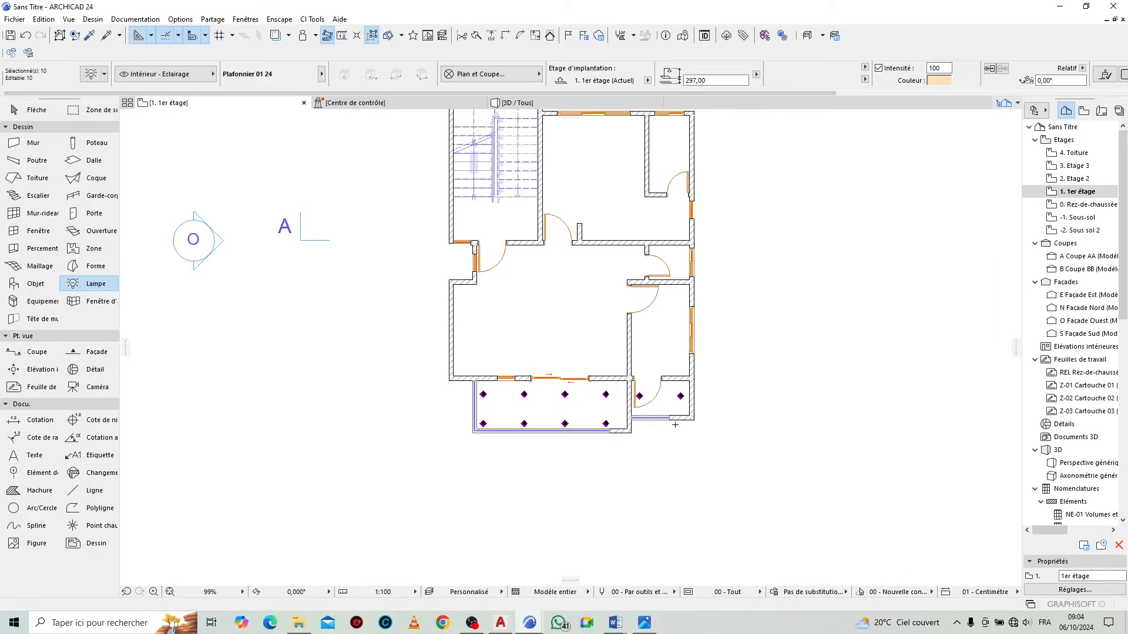
{"action": "key", "text": "ctrl+Up"}
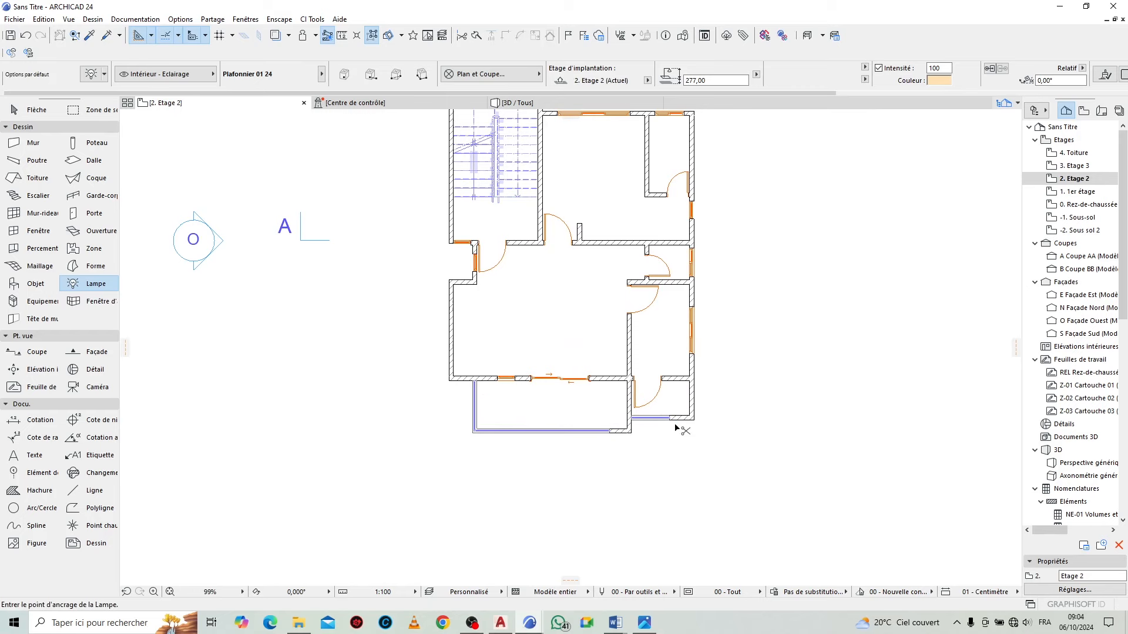
{"action": "scroll", "coordinate": [764, 388], "scroll_direction": "up", "scroll_amount": 2}
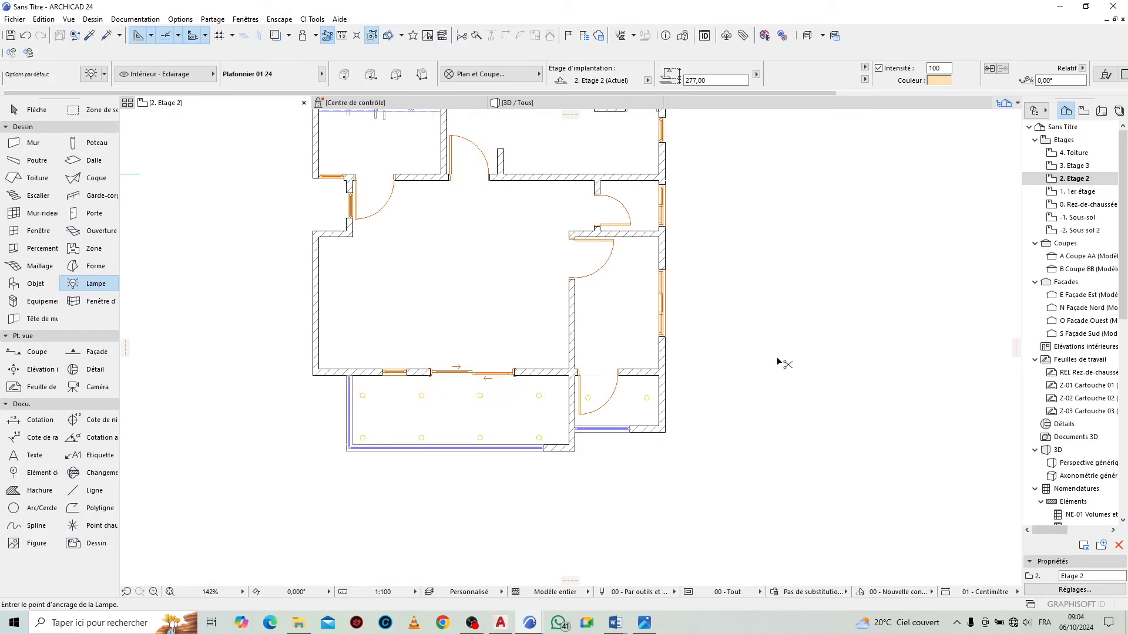
{"action": "key", "text": "ctrl+Up"}
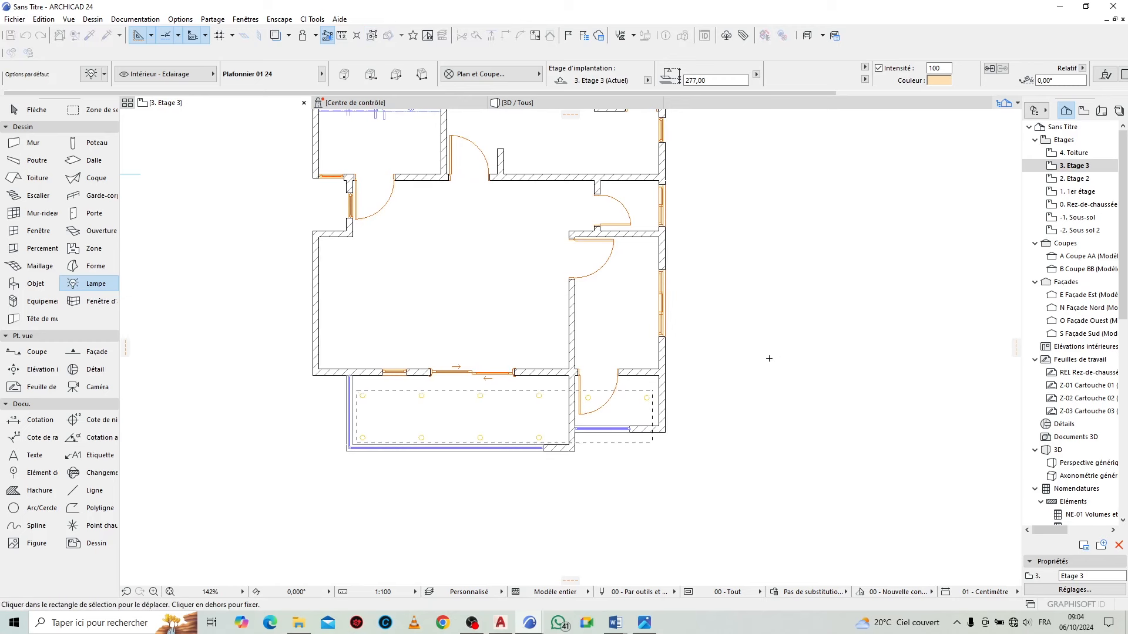
Examine the ceiling lights under the balconies and overhang of each storey in the 3D view from the front and side
{"action": "left_click", "coordinate": [590, 105]}
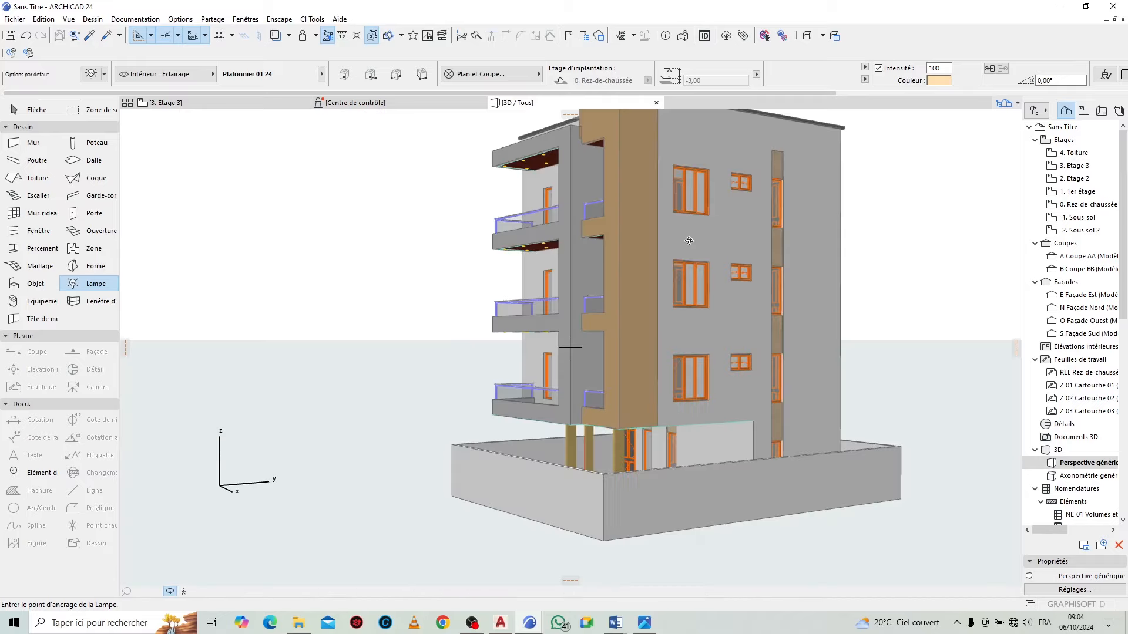
{"action": "scroll", "coordinate": [492, 454], "scroll_direction": "down", "scroll_amount": 2}
{"action": "middle_click_drag", "start_coordinate": [420, 433], "coordinate": [875, 400], "text": "shift"}
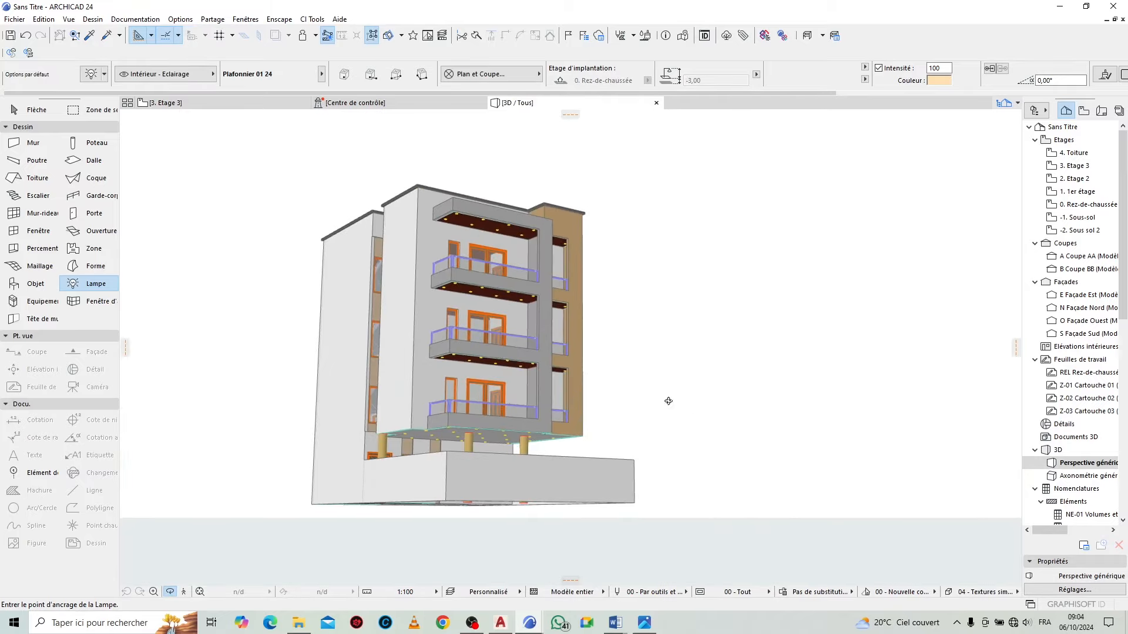
{"action": "scroll", "coordinate": [468, 400], "scroll_direction": "up", "scroll_amount": 4}
{"action": "middle_click_drag", "start_coordinate": [578, 387], "coordinate": [503, 415], "text": "shift"}
{"action": "scroll", "coordinate": [575, 442], "scroll_direction": "down", "scroll_amount": 2}
{"action": "scroll", "coordinate": [576, 440], "scroll_direction": "down", "scroll_amount": 4}
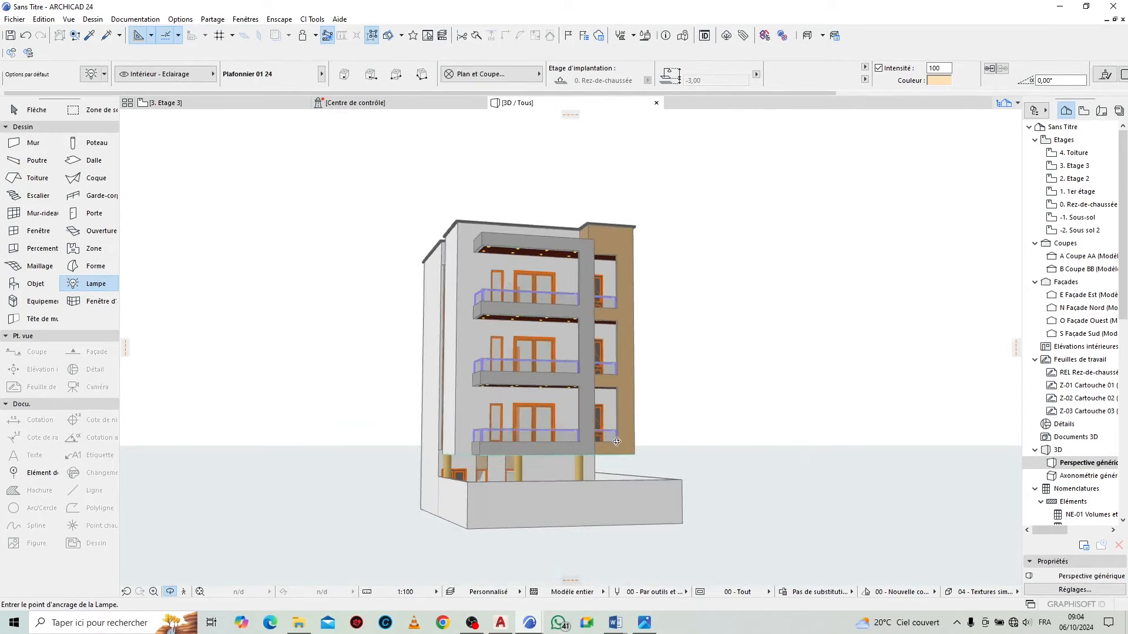
{"action": "left_click_drag", "start_coordinate": [762, 438], "coordinate": [806, 447]}
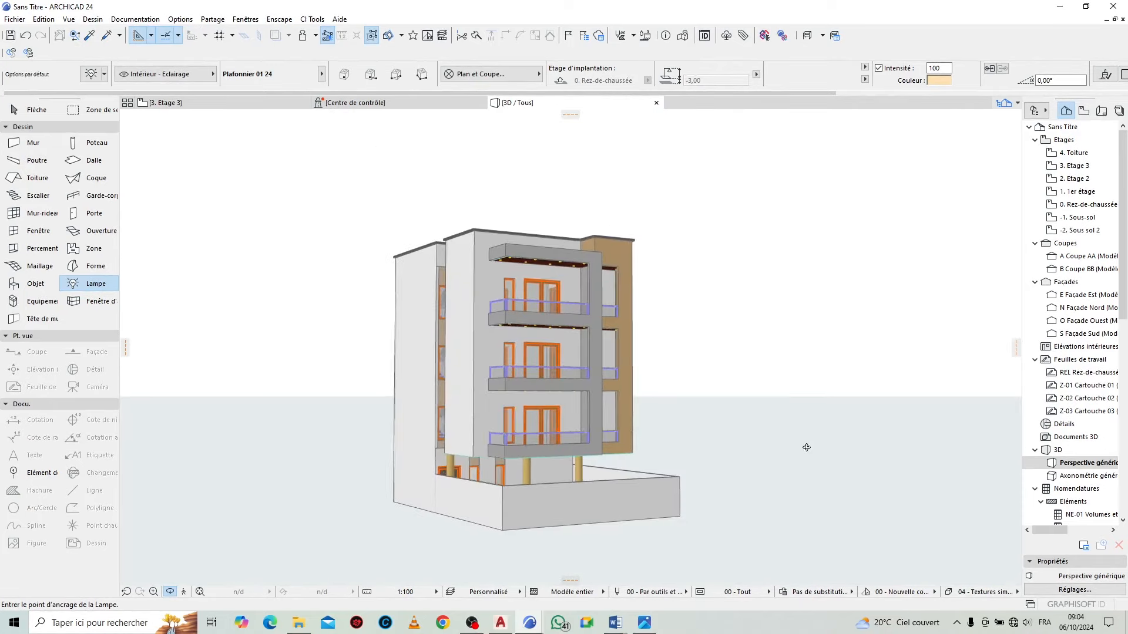
{"action": "scroll", "coordinate": [666, 483], "scroll_direction": "up", "scroll_amount": 3}
Switch to the reference photo R_TUTO_4 to examine the vertical groove beside the balconies, and compare it with the 3D model's facade
{"action": "left_click", "coordinate": [646, 623]}
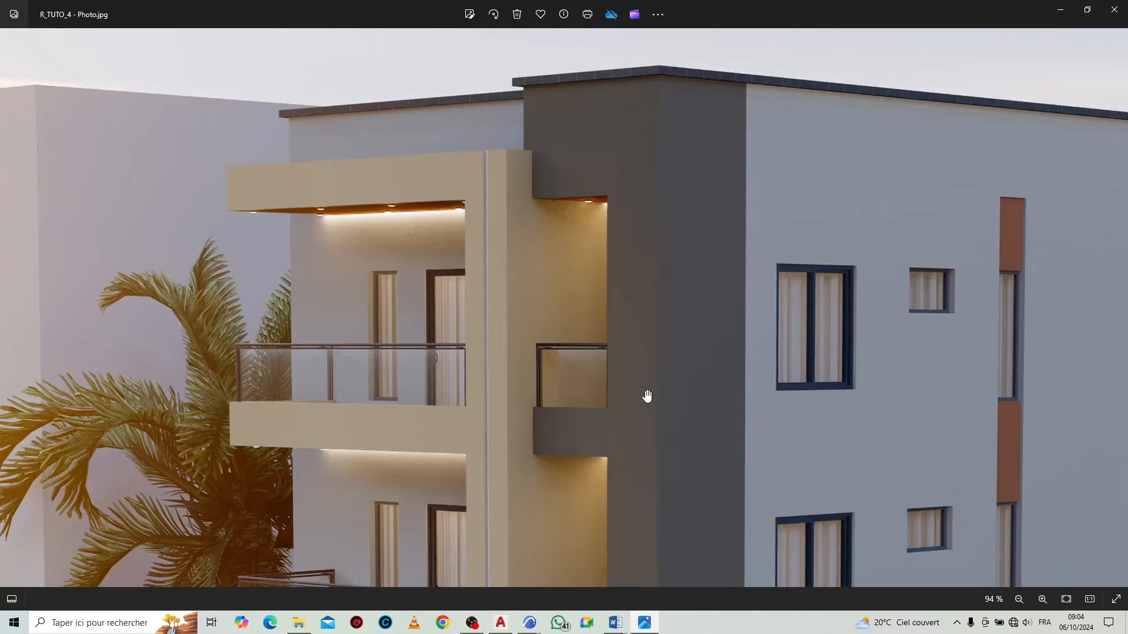
{"action": "scroll", "coordinate": [541, 298], "scroll_direction": "up", "scroll_amount": 5}
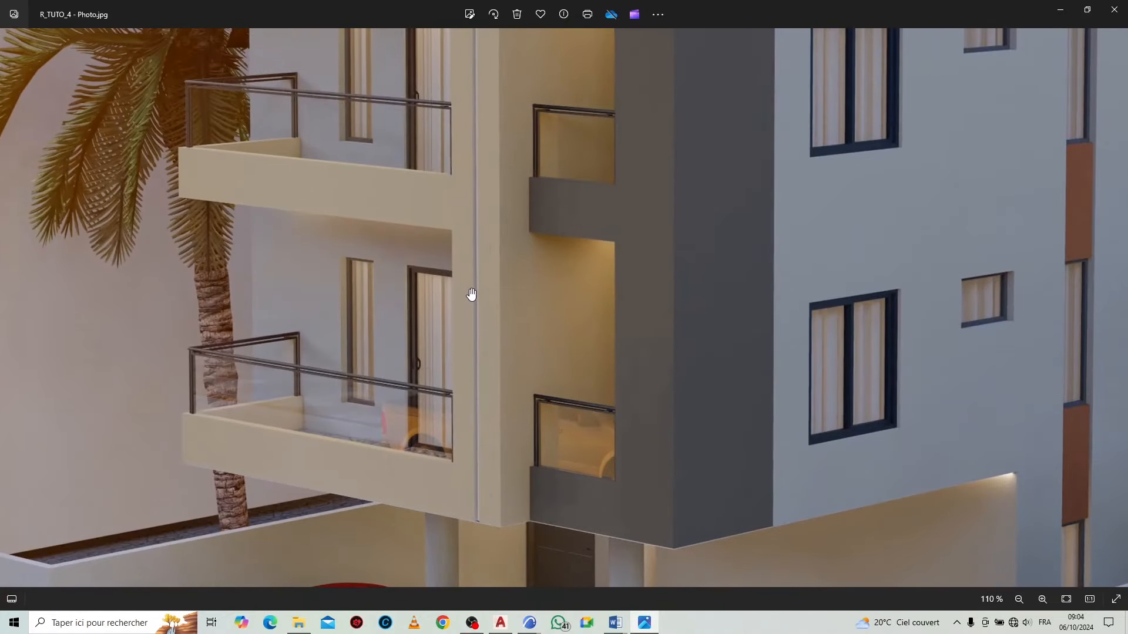
{"action": "scroll", "coordinate": [471, 293], "scroll_direction": "up", "scroll_amount": 3}
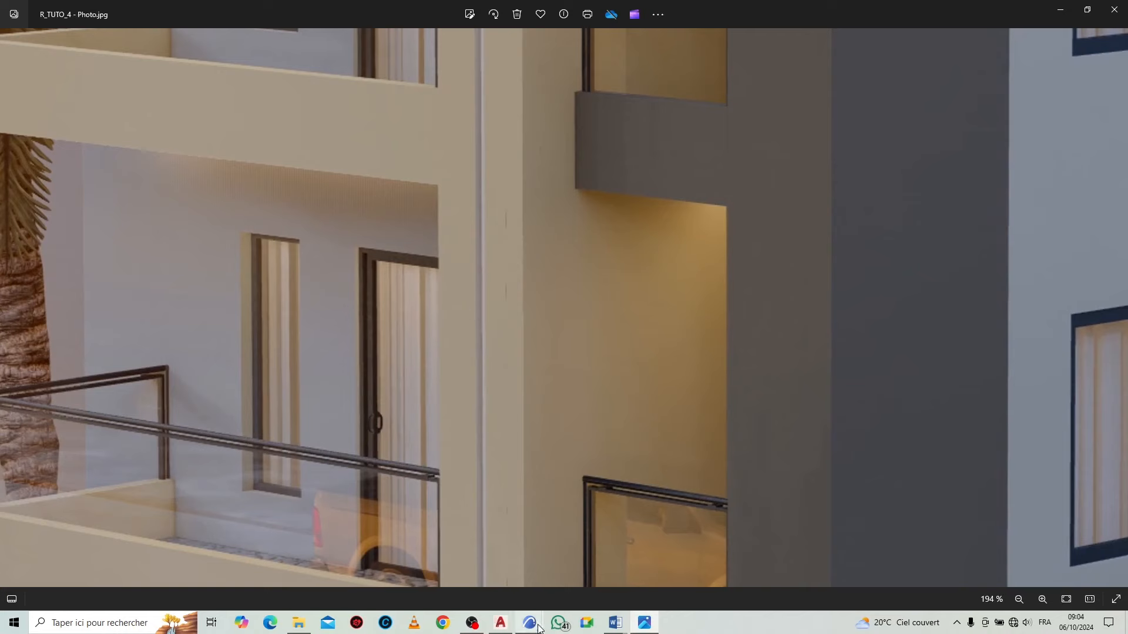
{"action": "mouse_move", "coordinate": [538, 629]}
{"action": "left_click", "coordinate": [577, 579]}
{"action": "middle_click_drag", "start_coordinate": [570, 345], "coordinate": [388, 315], "text": "shift"}
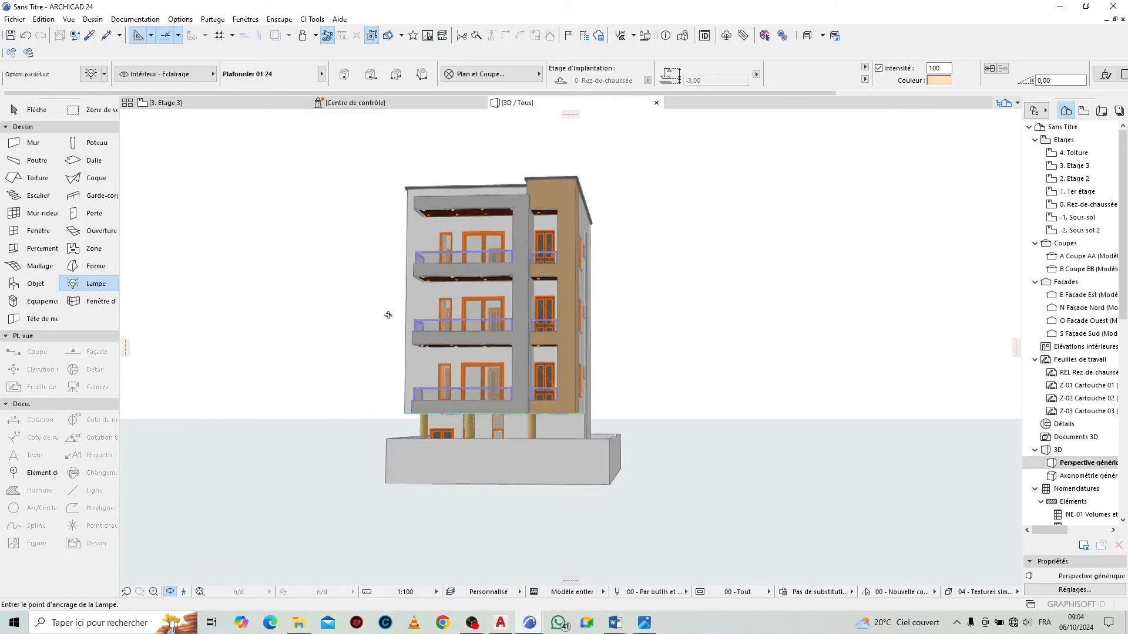
{"action": "scroll", "coordinate": [531, 253], "scroll_direction": "up", "scroll_amount": 5}
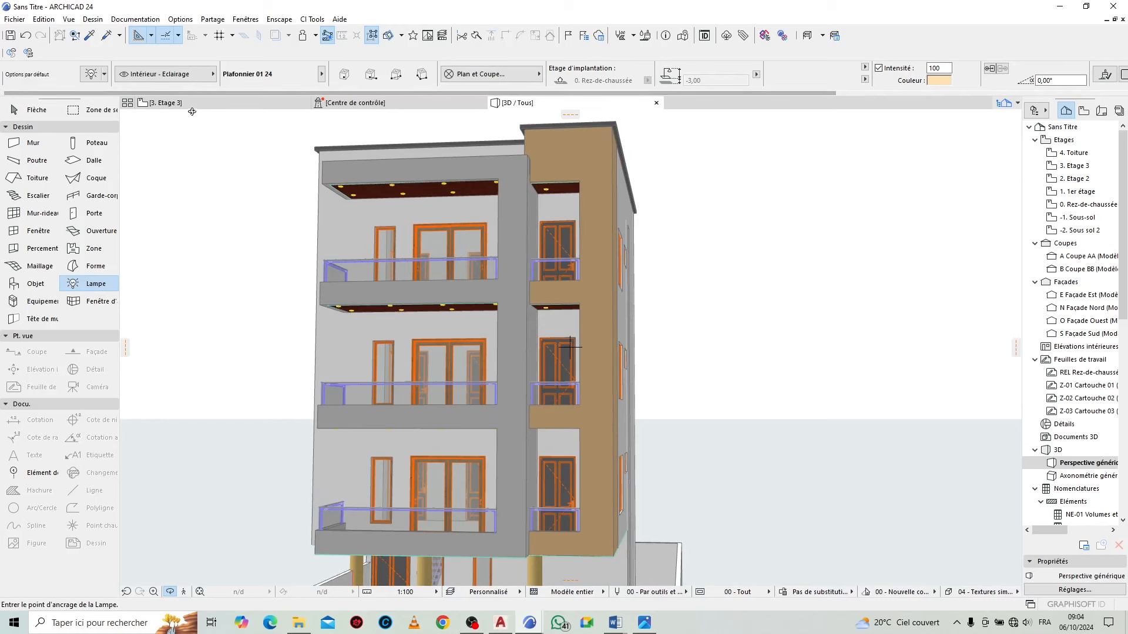
Open the 1er étage plan at the balcony's wall corner and choose Niche mur rectangulaire 24 as the default window element
{"action": "left_click", "coordinate": [254, 105]}
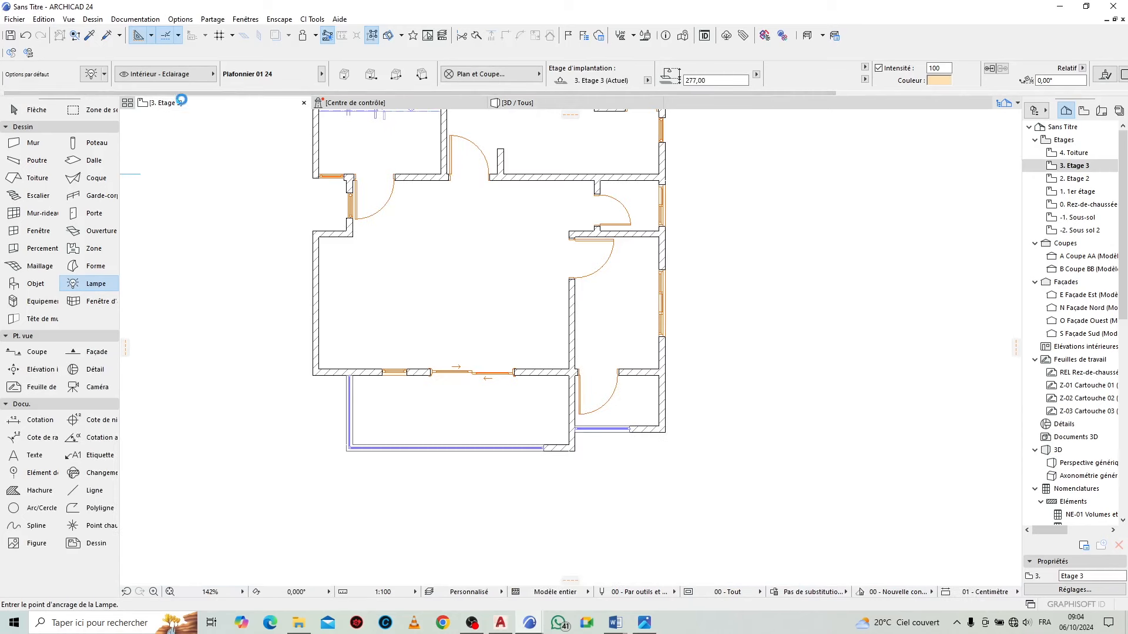
{"action": "right_click", "coordinate": [206, 104]}
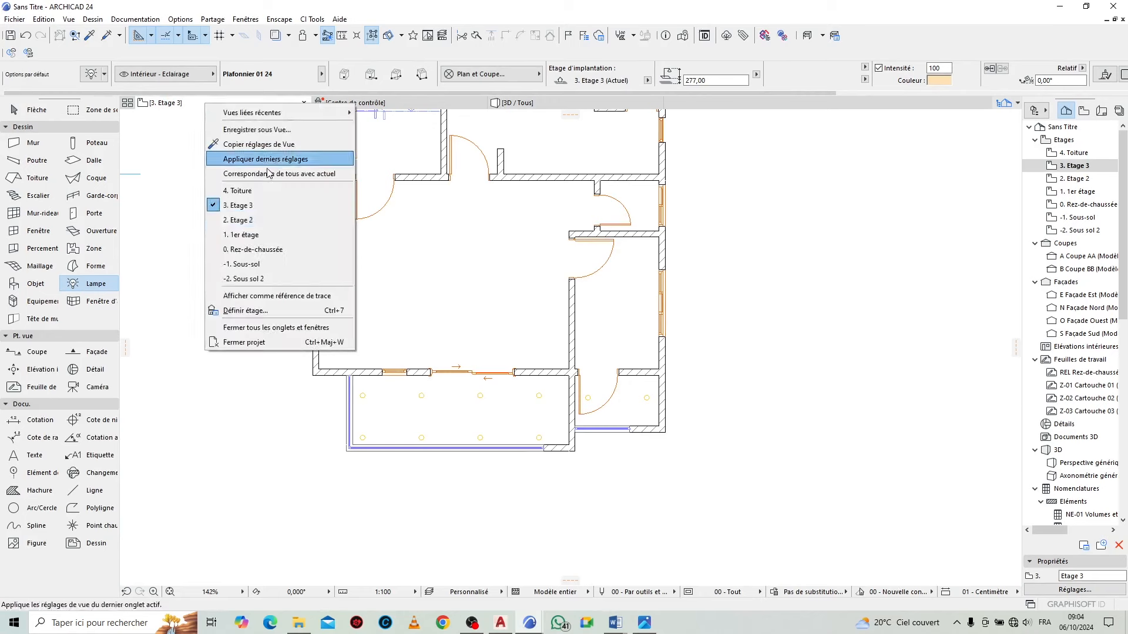
{"action": "left_click", "coordinate": [263, 235]}
{"action": "scroll", "coordinate": [561, 464], "scroll_direction": "up", "scroll_amount": 10}
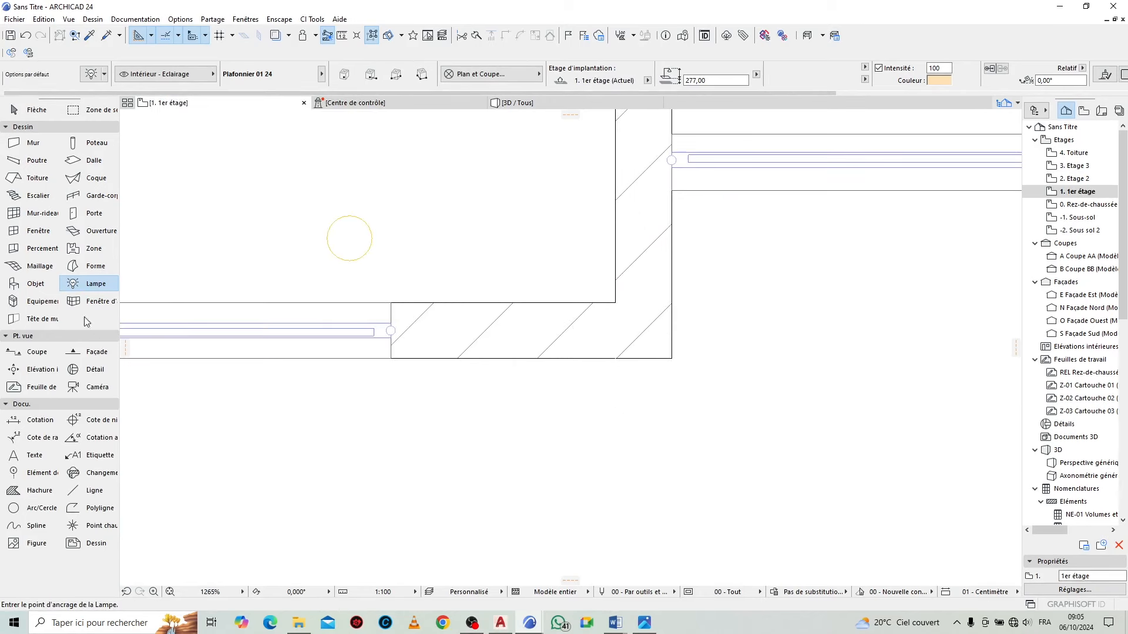
{"action": "left_click", "coordinate": [37, 231]}
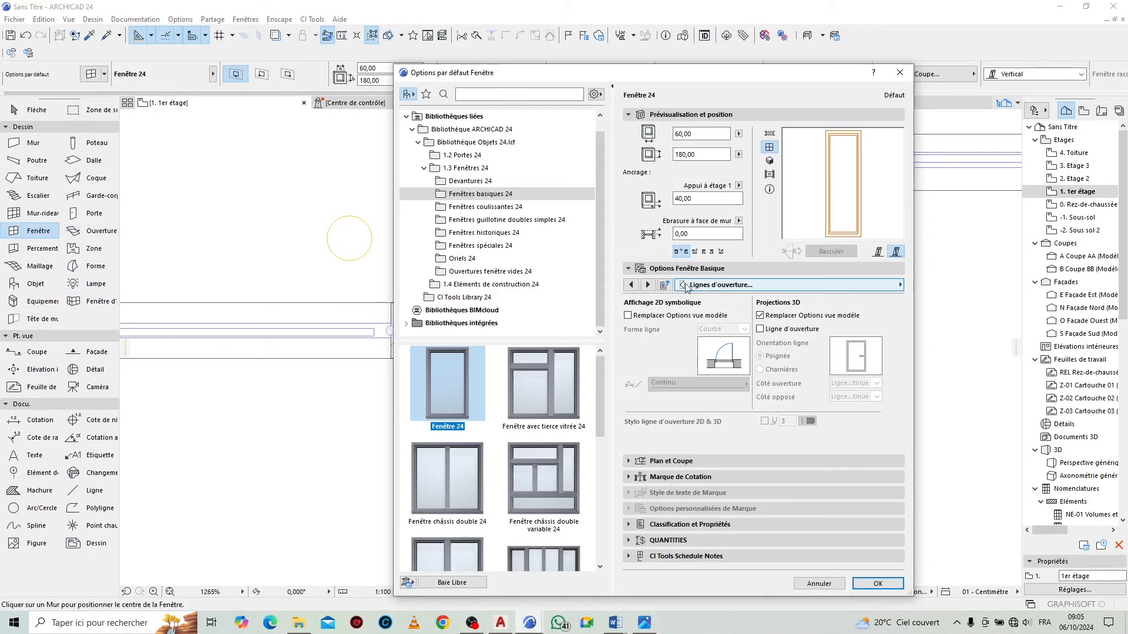
{"action": "left_click", "coordinate": [558, 285]}
{"action": "scroll", "coordinate": [601, 372], "scroll_direction": "down", "scroll_amount": 3}
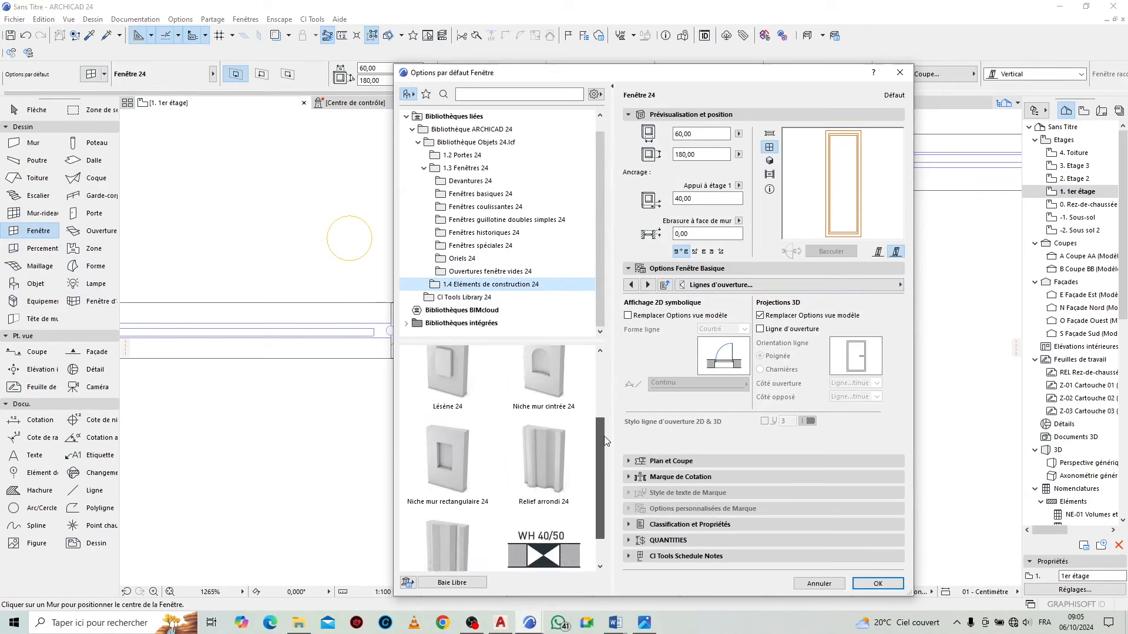
{"action": "left_click", "coordinate": [453, 436]}
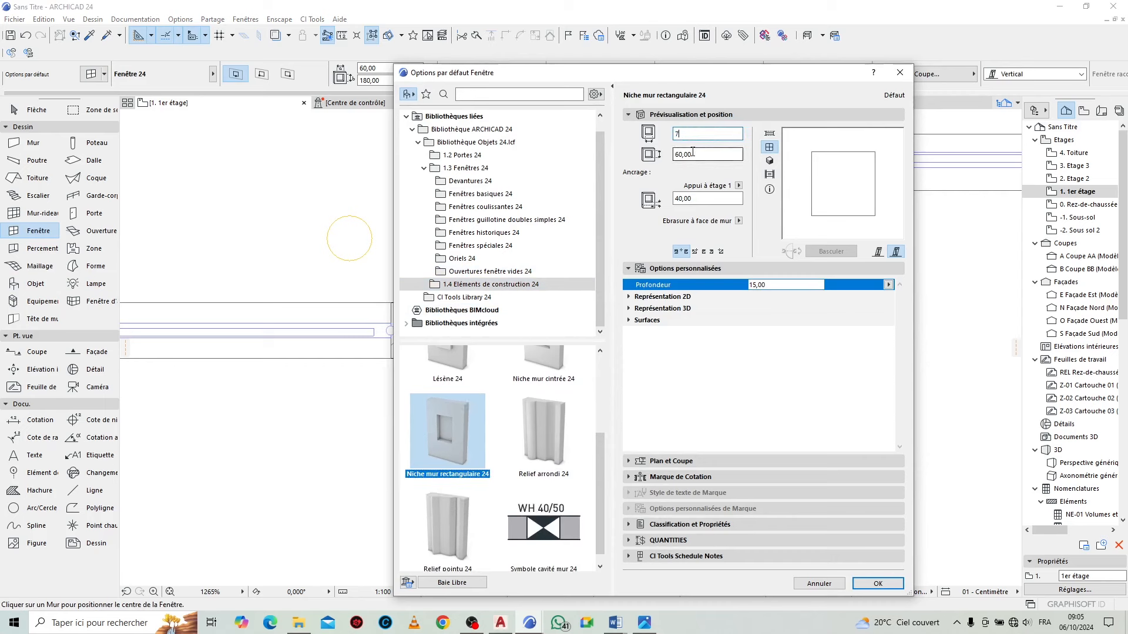
Set the rectangular niche to 7 cm wide, 920 cm high and 5 cm deep, with a sill height of 0 on étage 1
{"action": "type", "text": "7"}
{"action": "key", "text": "Tab"}
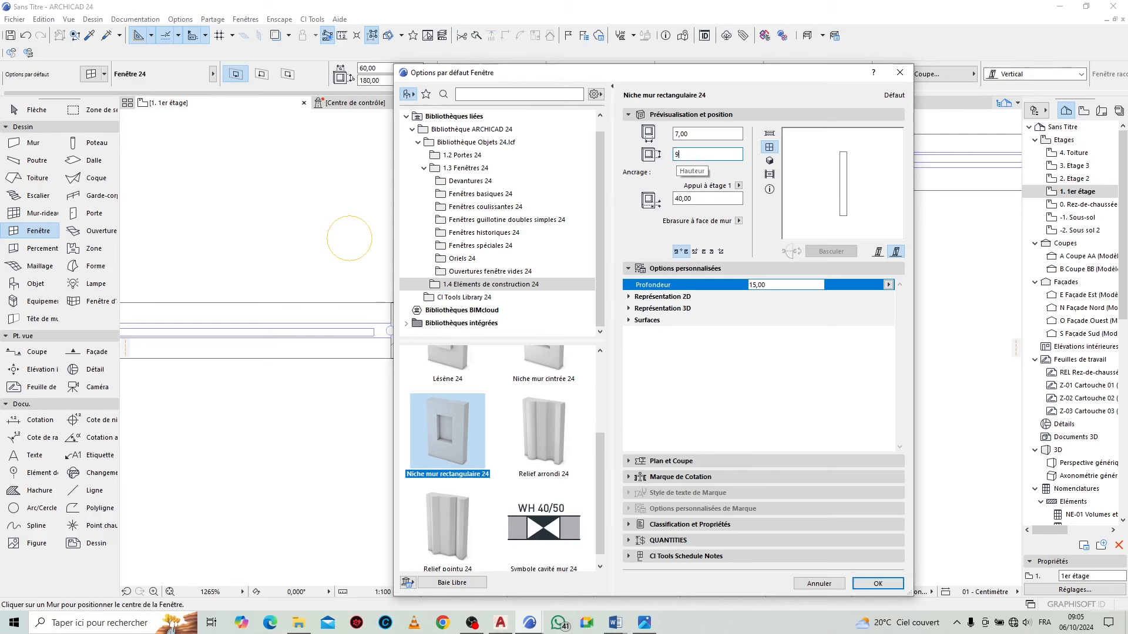
{"action": "left_click", "coordinate": [700, 200]}
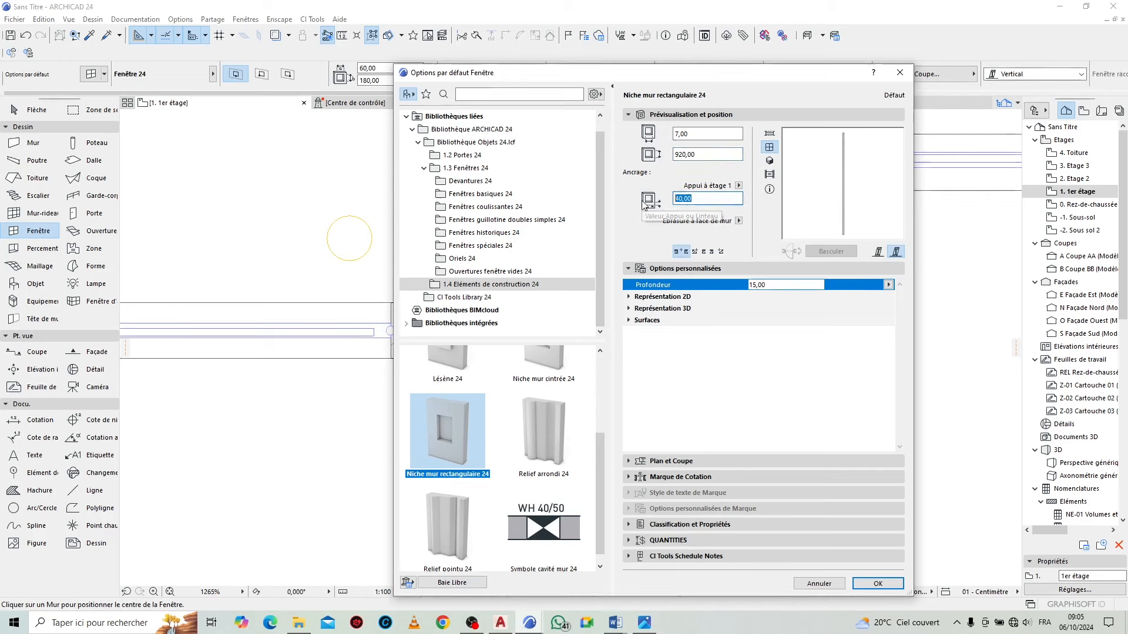
{"action": "type", "text": "0"}
{"action": "key", "text": "Tab"}
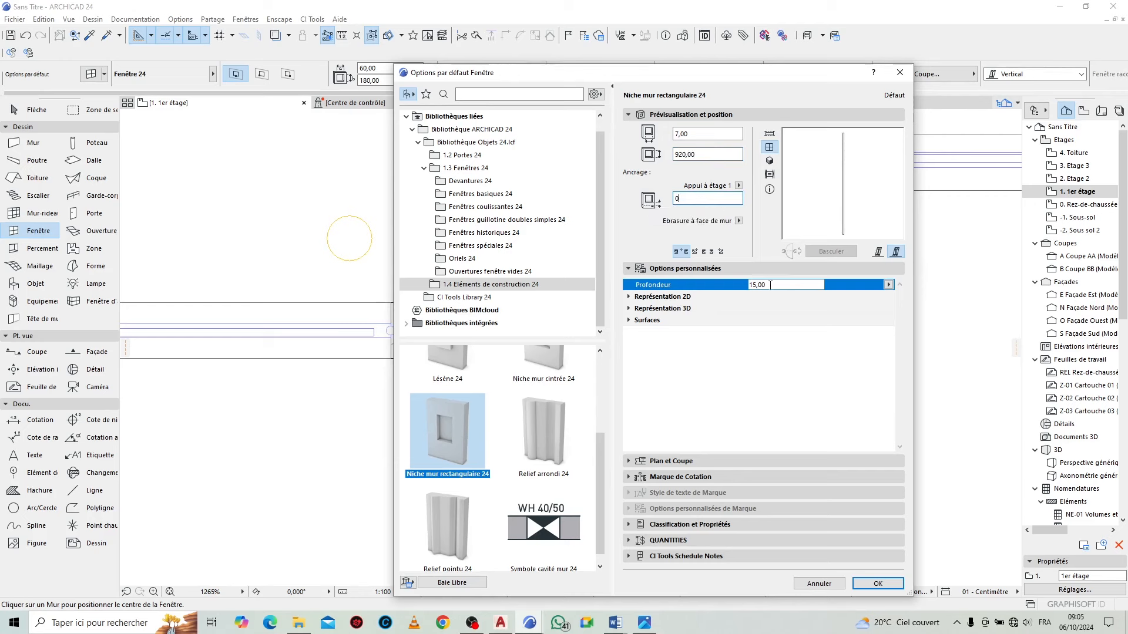
{"action": "left_click", "coordinate": [771, 286]}
{"action": "type", "text": "4"}
{"action": "left_click", "coordinate": [734, 285]}
Give the niche's face its own surface, Peinture - Blanc brillant
{"action": "left_click", "coordinate": [629, 321]}
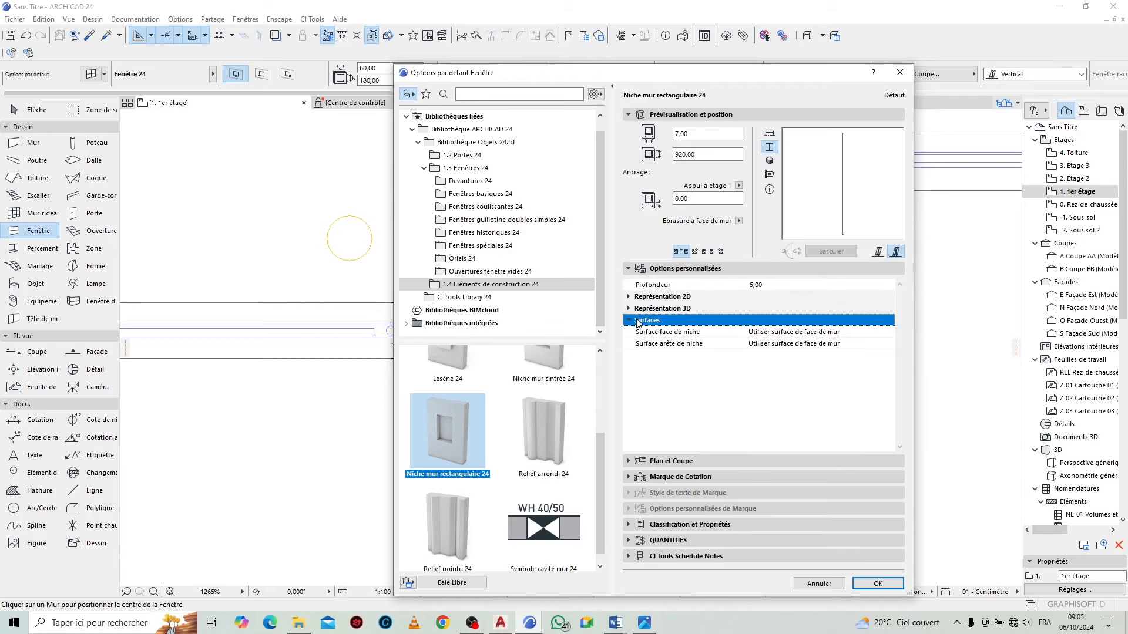
{"action": "left_click", "coordinate": [853, 333]}
{"action": "left_click", "coordinate": [887, 332]}
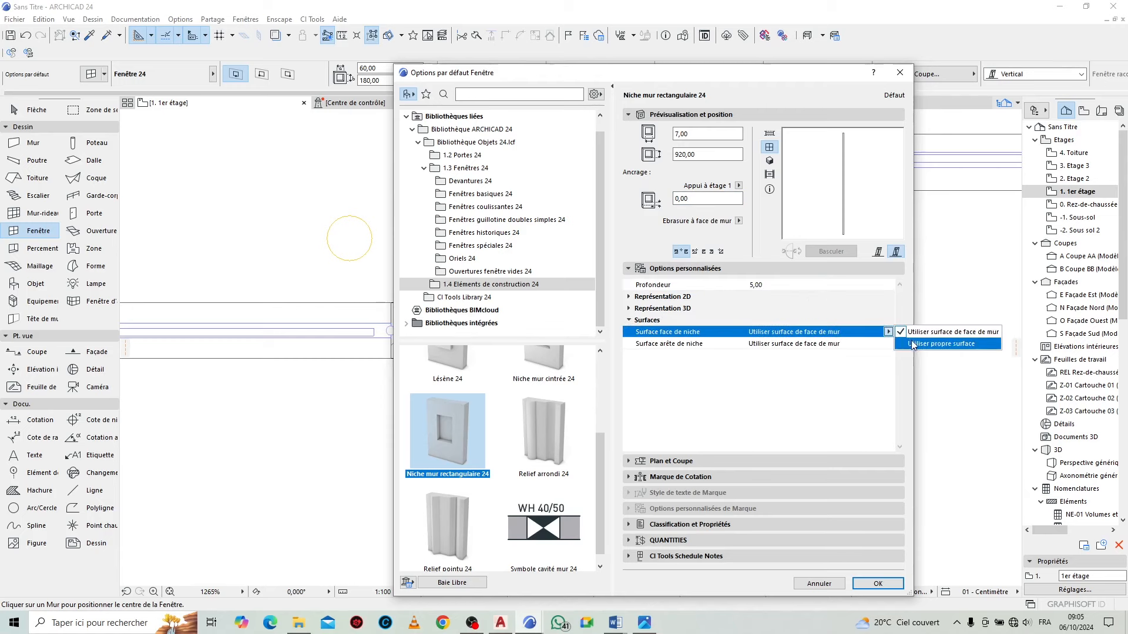
{"action": "left_click", "coordinate": [911, 343]}
{"action": "left_click", "coordinate": [862, 357]}
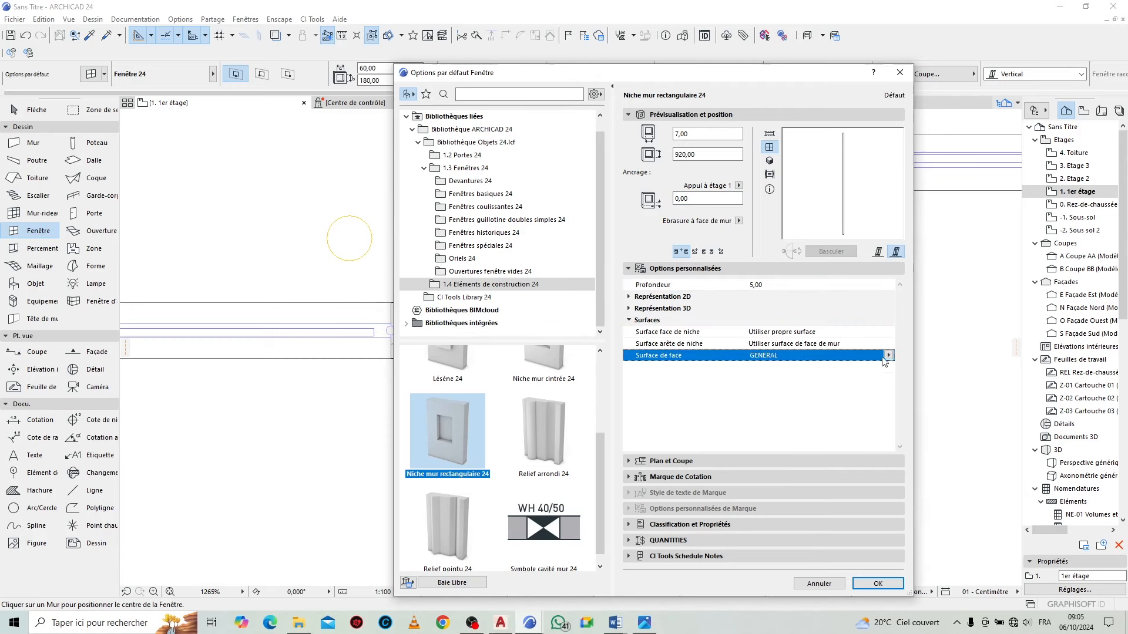
{"action": "left_click", "coordinate": [887, 356]}
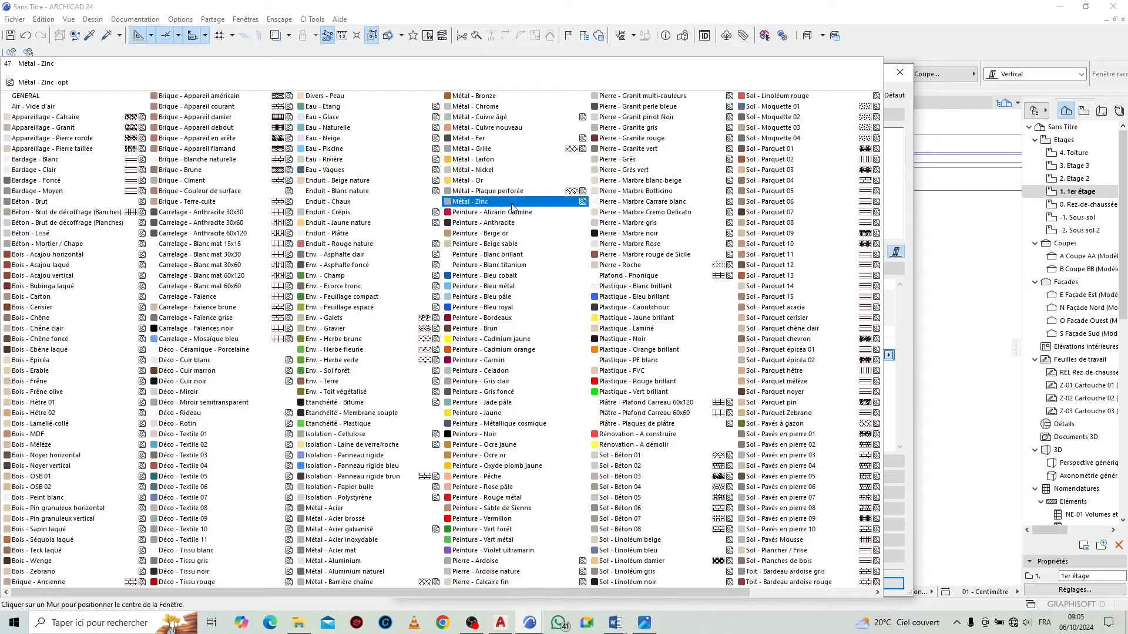
{"action": "left_click", "coordinate": [508, 256]}
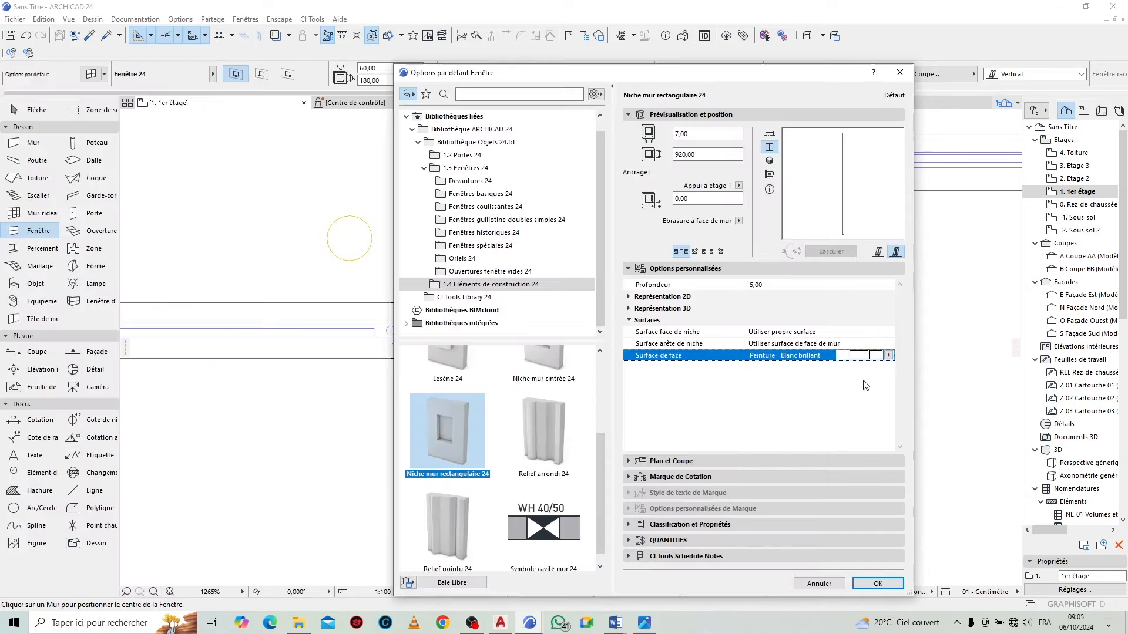
Give the niche's edges their own surface, Peinture - Blanc brillant, and accept the niche settings
{"action": "left_click", "coordinate": [832, 342]}
{"action": "left_click", "coordinate": [887, 344]}
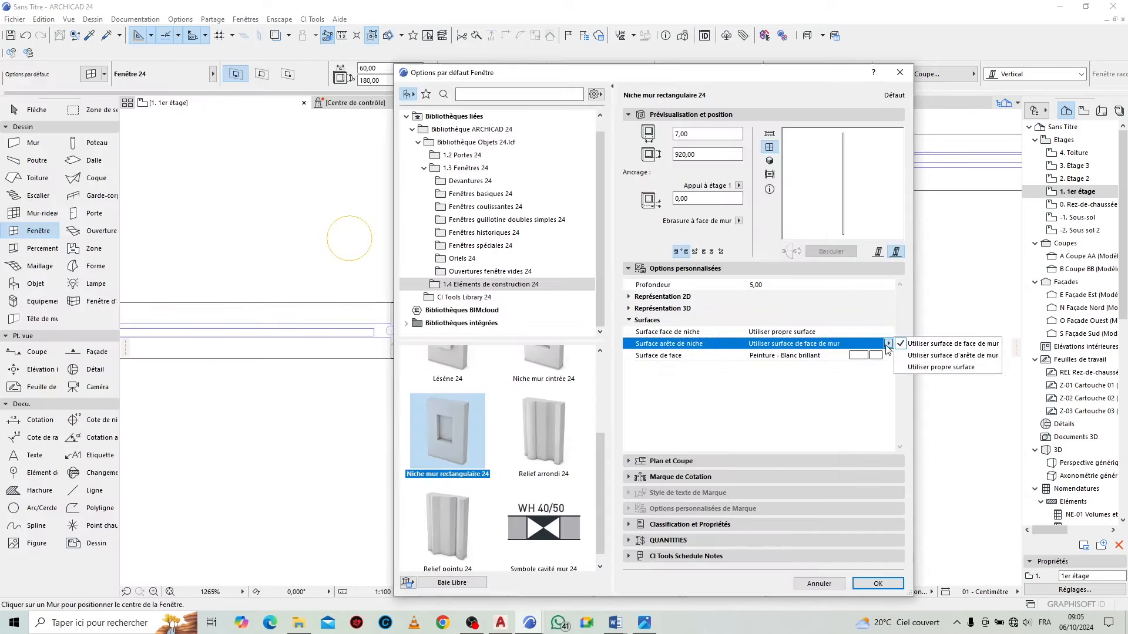
{"action": "left_click", "coordinate": [914, 360]}
{"action": "left_click", "coordinate": [888, 344]}
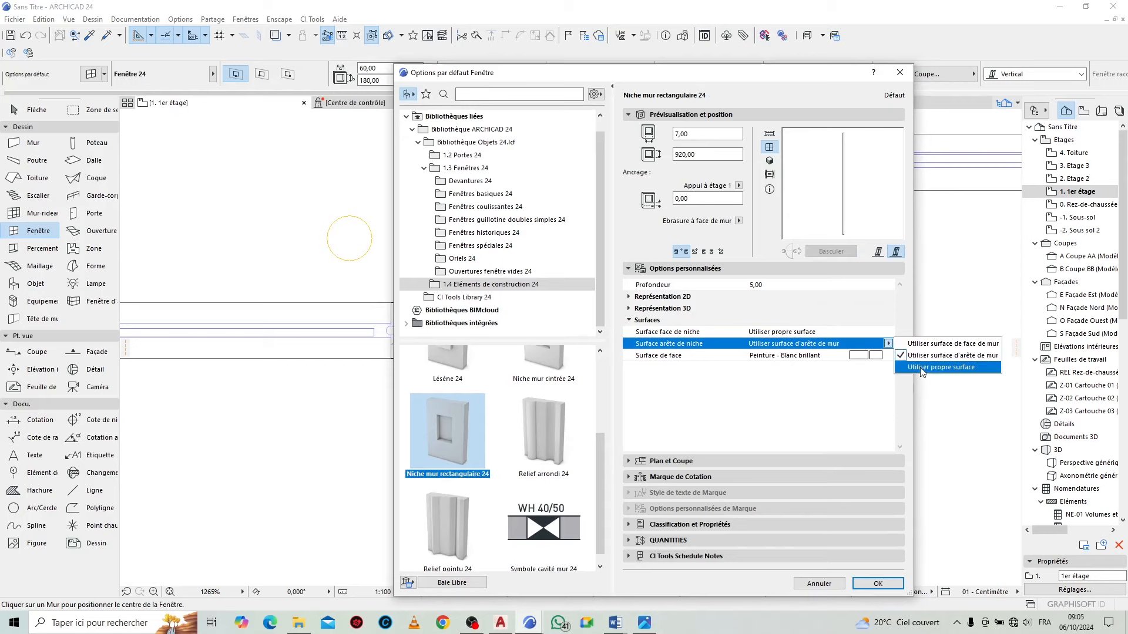
{"action": "left_click", "coordinate": [924, 371]}
{"action": "left_click", "coordinate": [883, 368]}
{"action": "left_click", "coordinate": [885, 367]}
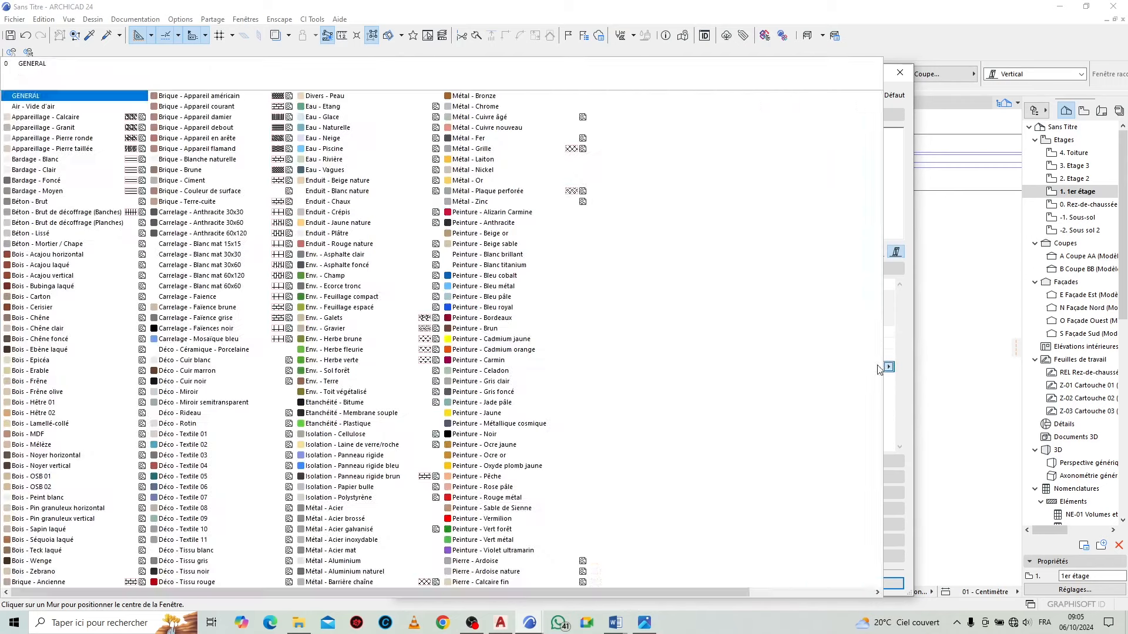
{"action": "left_click", "coordinate": [518, 256]}
{"action": "left_click", "coordinate": [878, 583]}
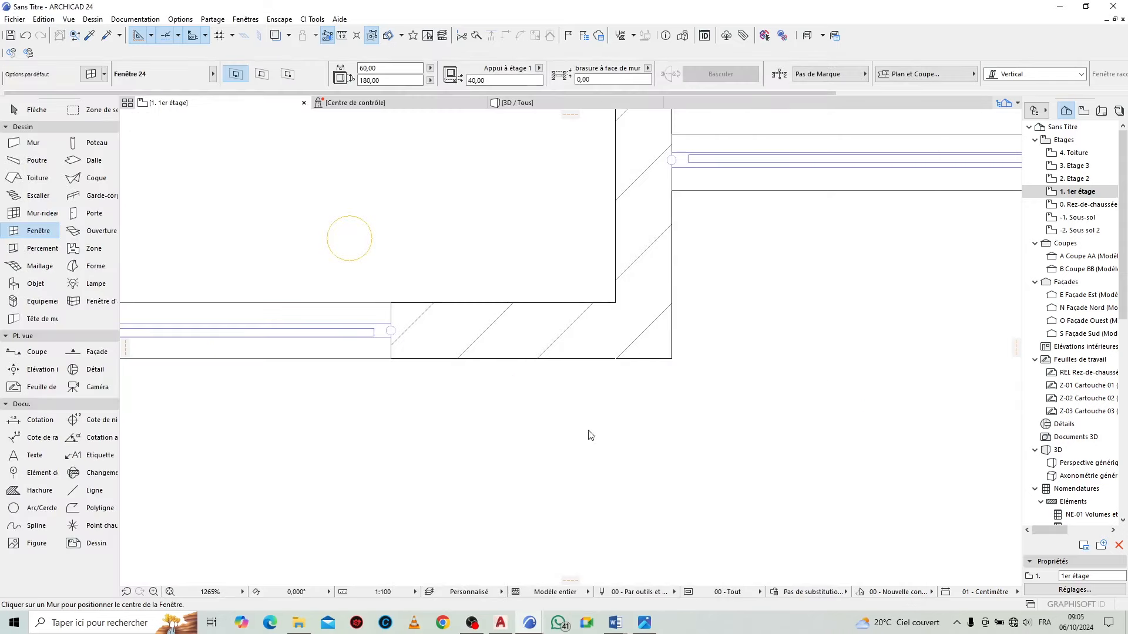
Place the niche in the outer face of the short front wall beside the balcony on the 1er étage, and view it in 3D
{"action": "left_click", "coordinate": [531, 358]}
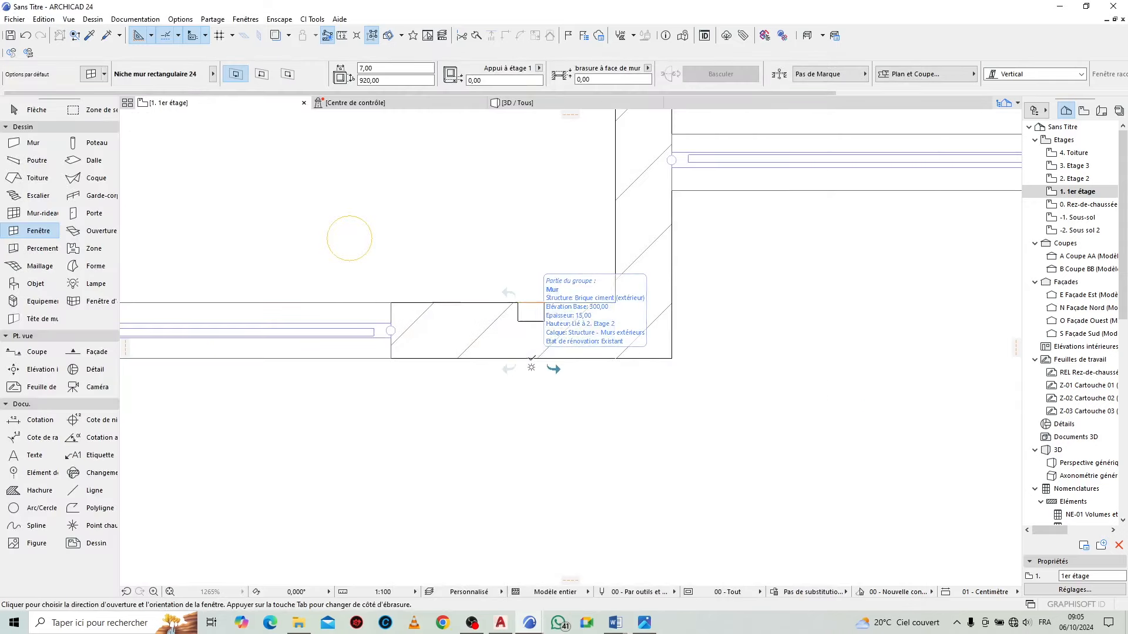
{"action": "left_click", "coordinate": [518, 107]}
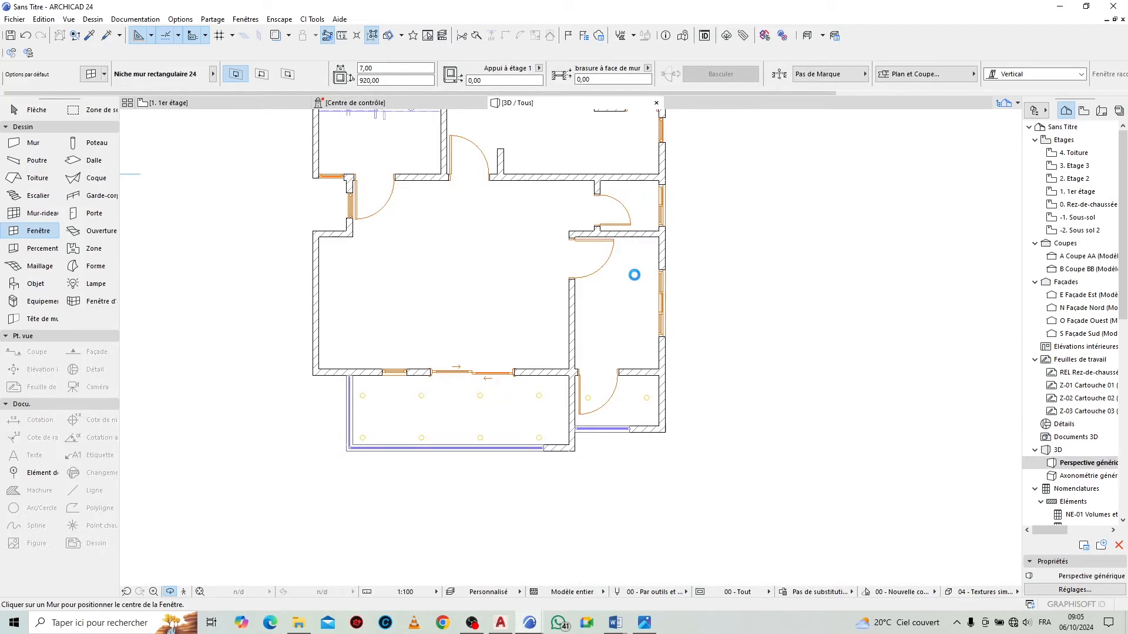
{"action": "scroll", "coordinate": [589, 365], "scroll_direction": "down", "scroll_amount": 2}
{"action": "scroll", "coordinate": [529, 406], "scroll_direction": "up", "scroll_amount": 3}
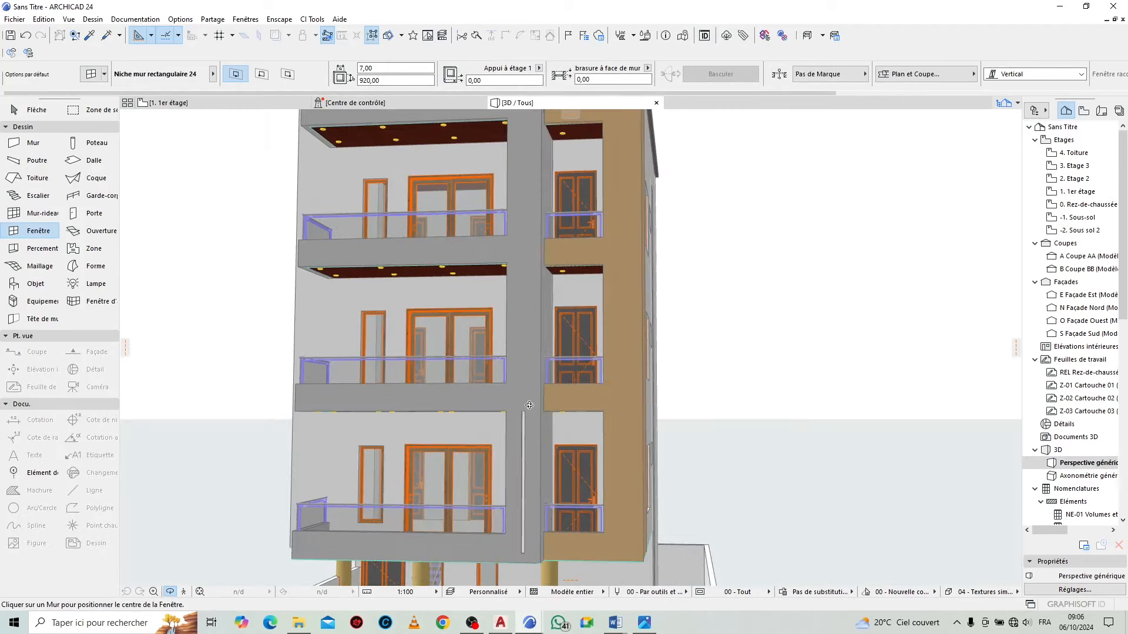
Delete the front wall segments directly above the 1er étage wall that holds the niche
{"action": "key", "text": "Escape"}
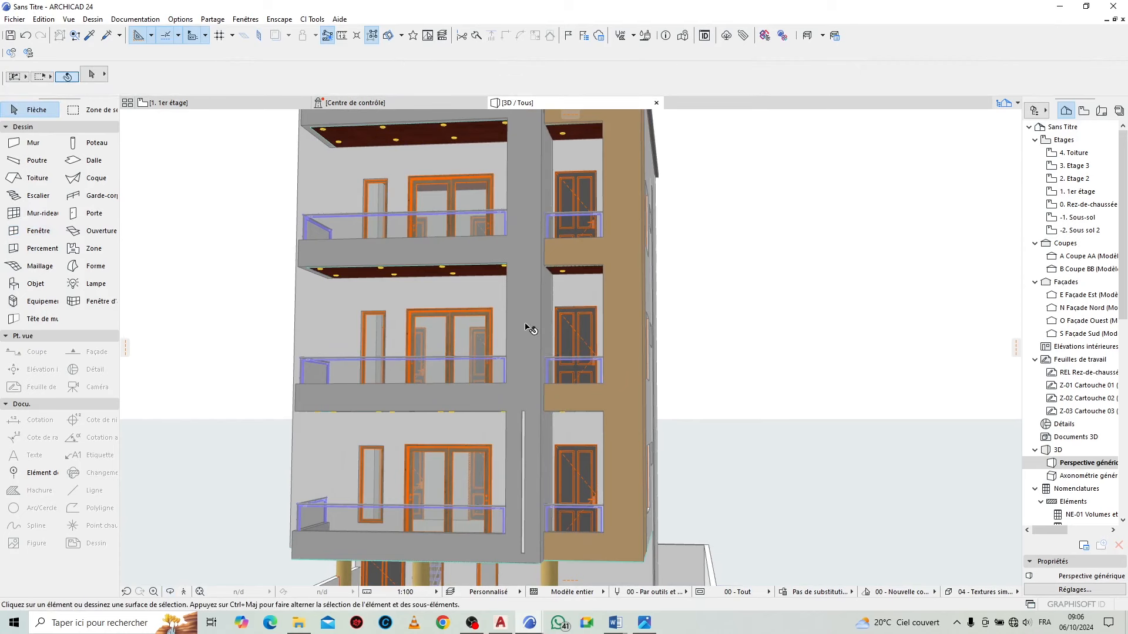
{"action": "left_click", "coordinate": [527, 329]}
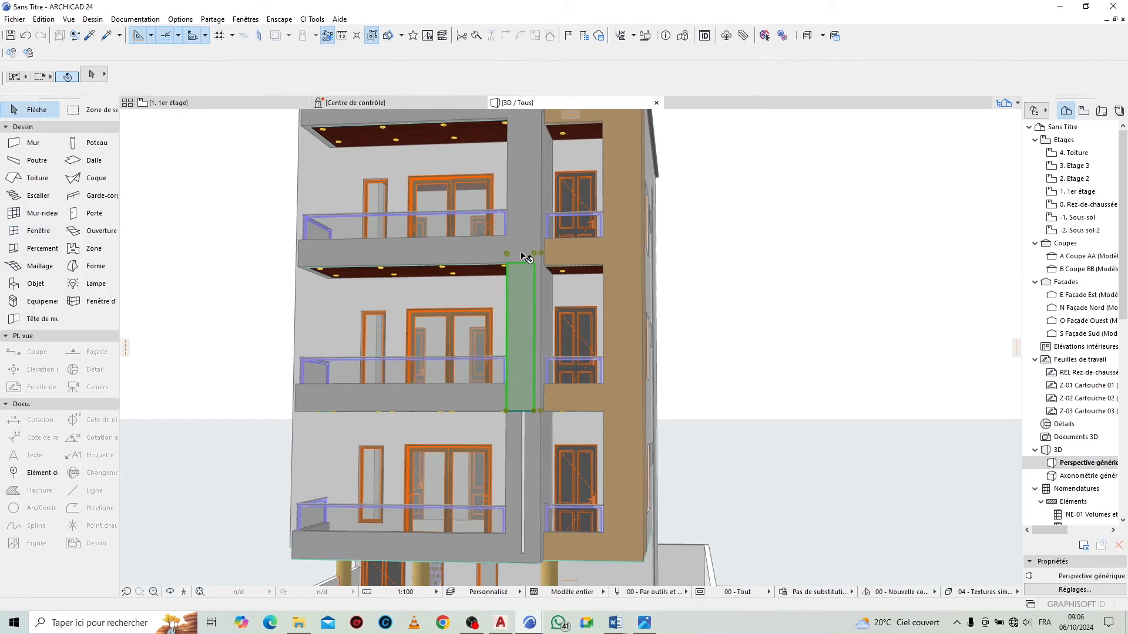
{"action": "left_click", "coordinate": [810, 326]}
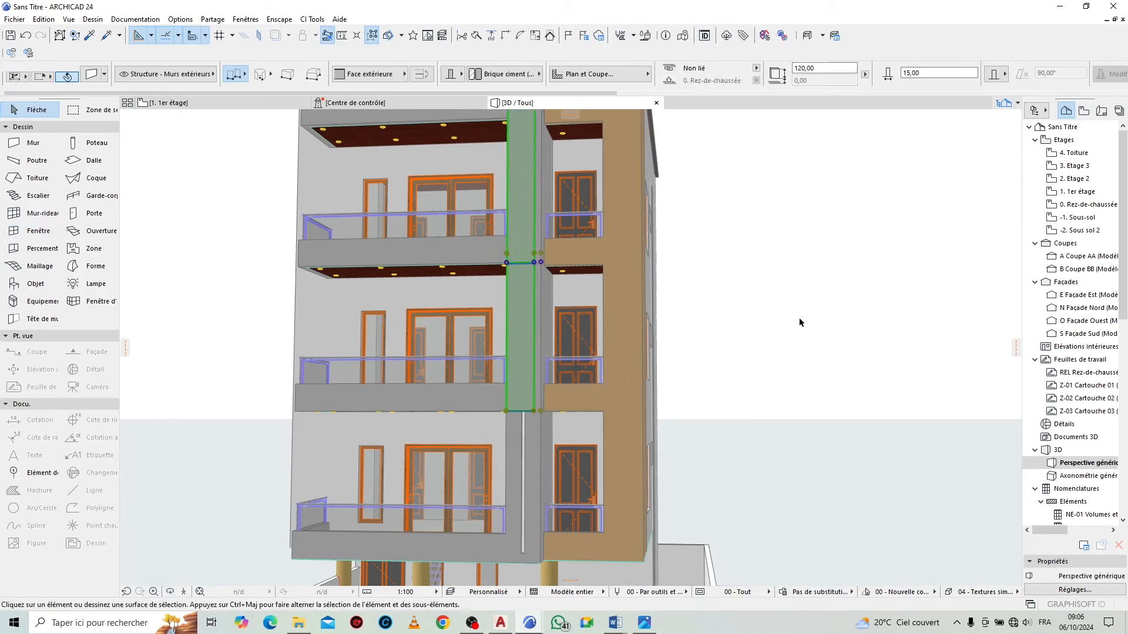
Stretch the 1er étage wall containing the niche up to the top of the adjoining side wall, 1020 cm high
{"action": "left_click", "coordinate": [513, 414]}
{"action": "left_click", "coordinate": [535, 404]}
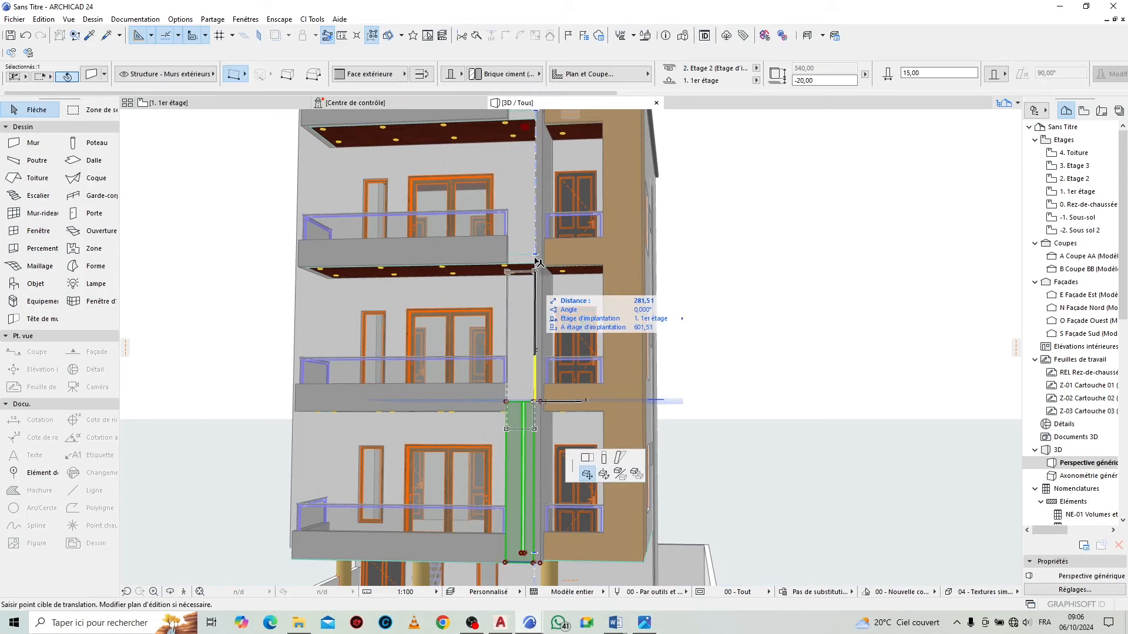
{"action": "left_click", "coordinate": [736, 266]}
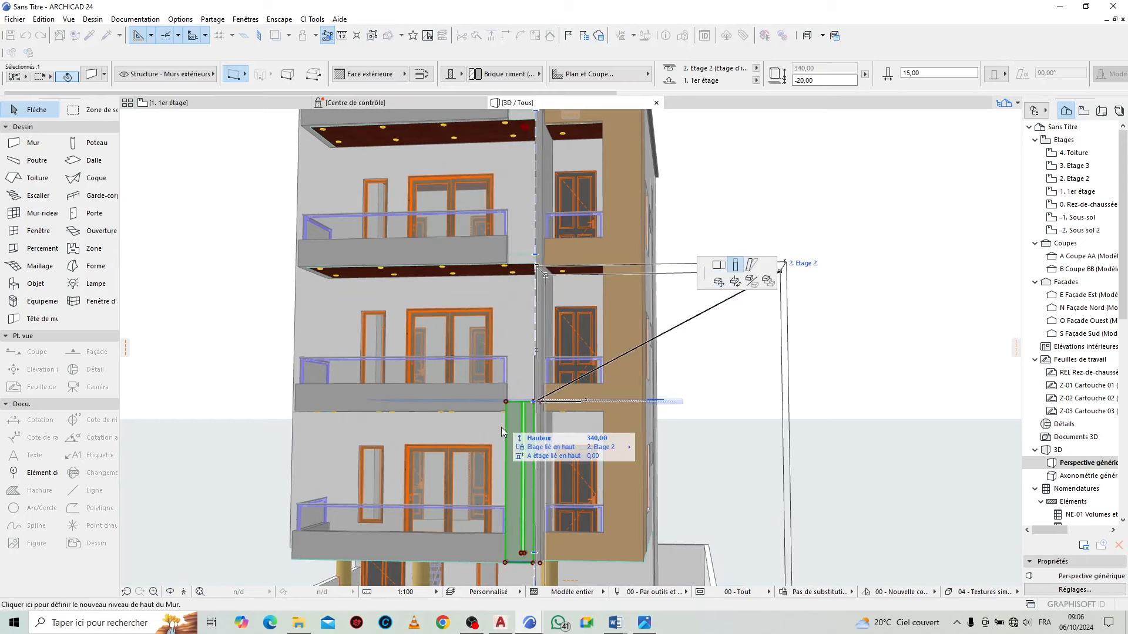
{"action": "scroll", "coordinate": [502, 428], "scroll_direction": "down", "scroll_amount": 5}
{"action": "scroll", "coordinate": [541, 203], "scroll_direction": "up", "scroll_amount": 5}
{"action": "scroll", "coordinate": [541, 202], "scroll_direction": "up", "scroll_amount": 5}
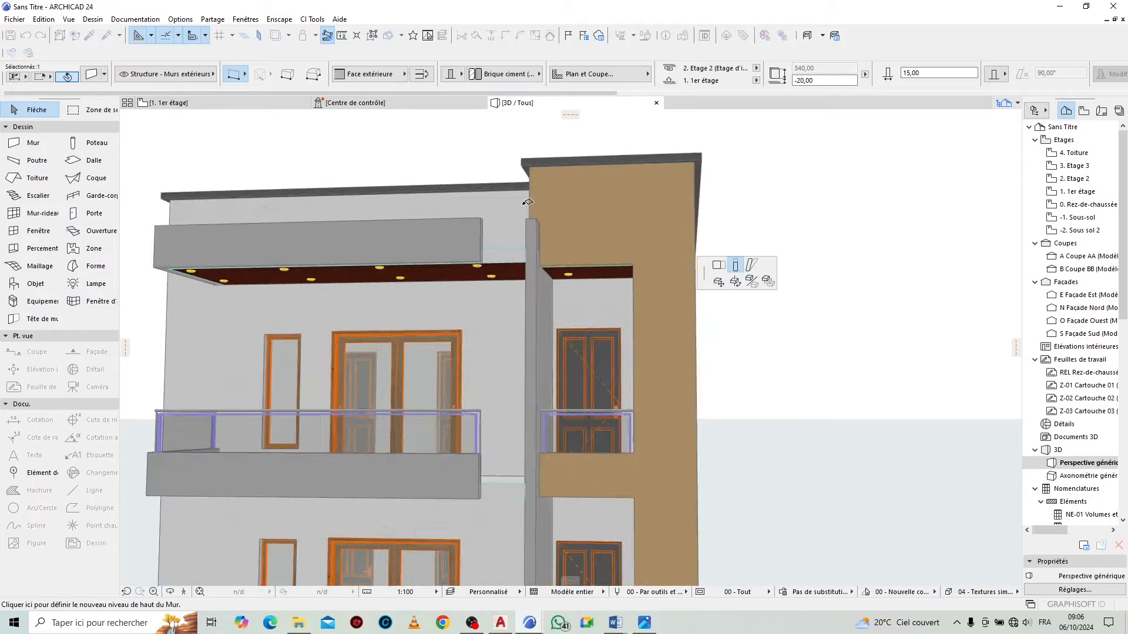
{"action": "scroll", "coordinate": [531, 212], "scroll_direction": "down", "scroll_amount": 3}
{"action": "left_click", "coordinate": [526, 226]}
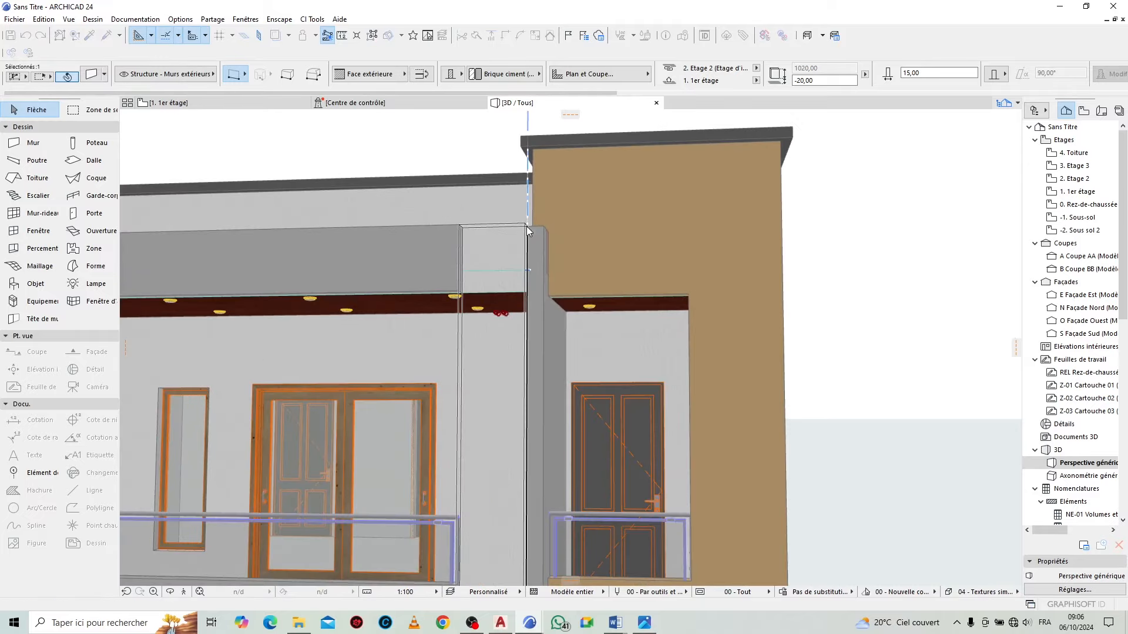
{"action": "scroll", "coordinate": [513, 246], "scroll_direction": "down", "scroll_amount": 3}
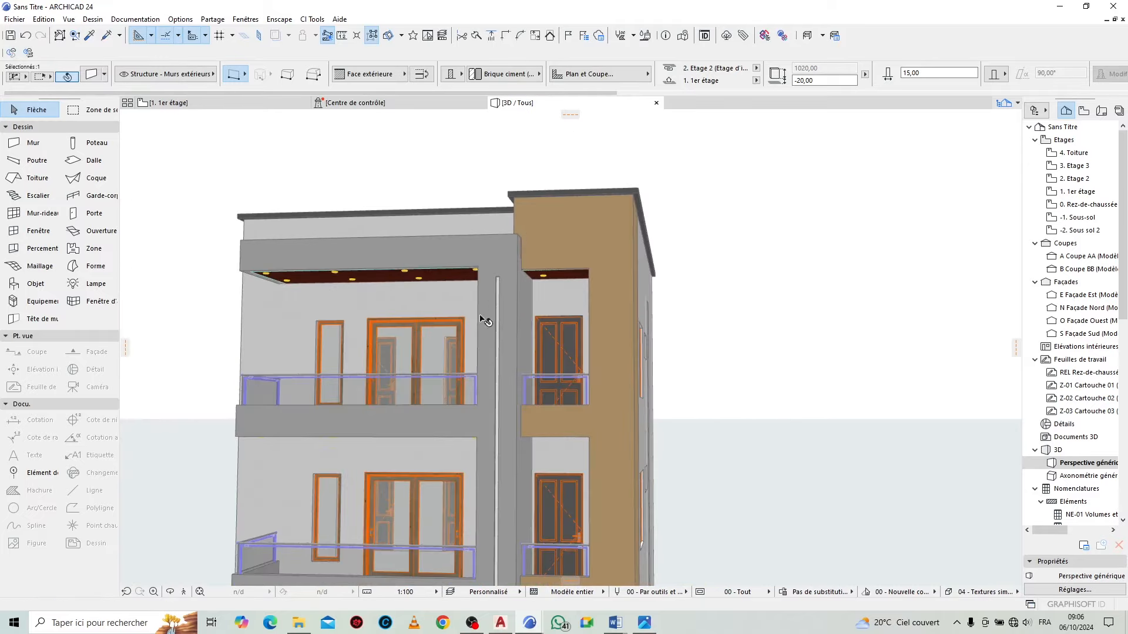
Set the stretched wall's floor plan display to Tous les étages appropriés
{"action": "left_click", "coordinate": [622, 77]}
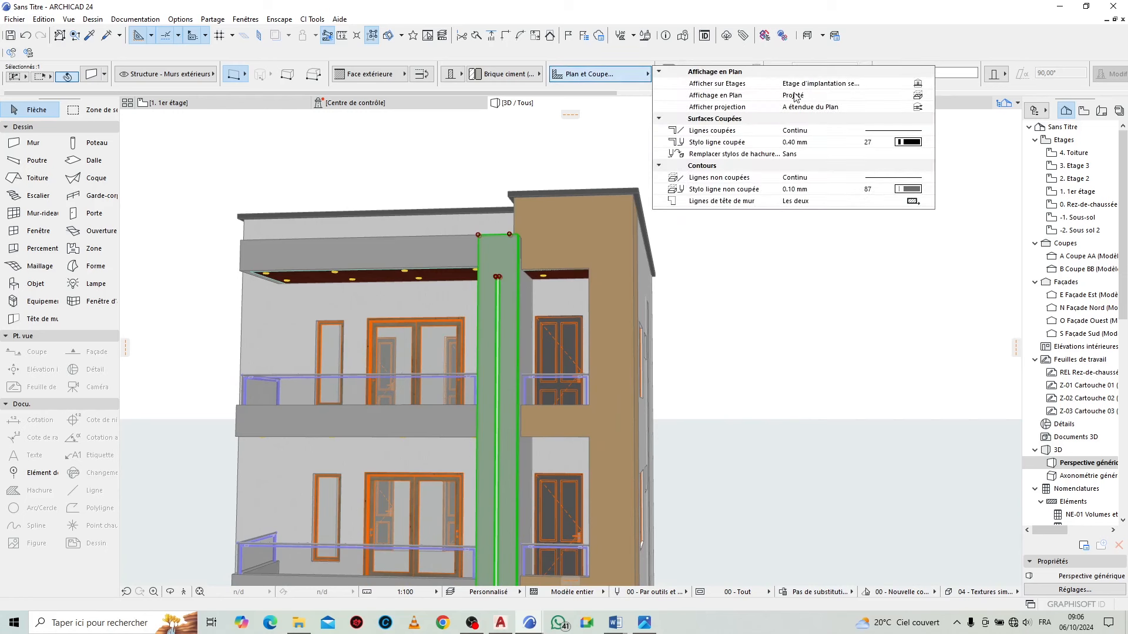
{"action": "left_click", "coordinate": [850, 88]}
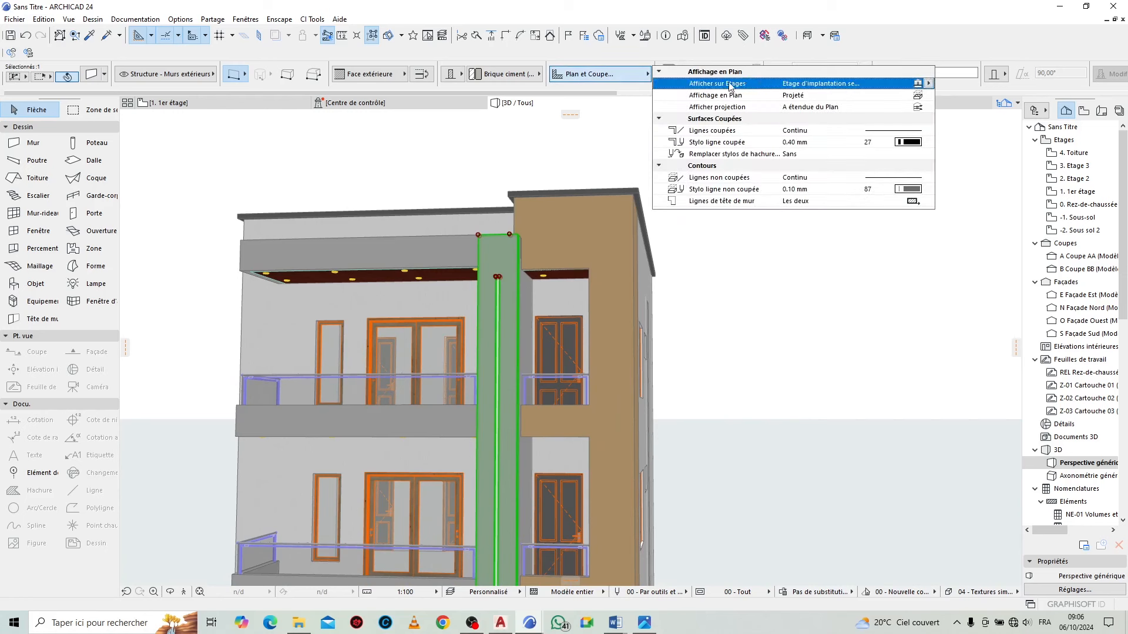
{"action": "left_click", "coordinate": [921, 84]}
{"action": "left_click", "coordinate": [961, 96]}
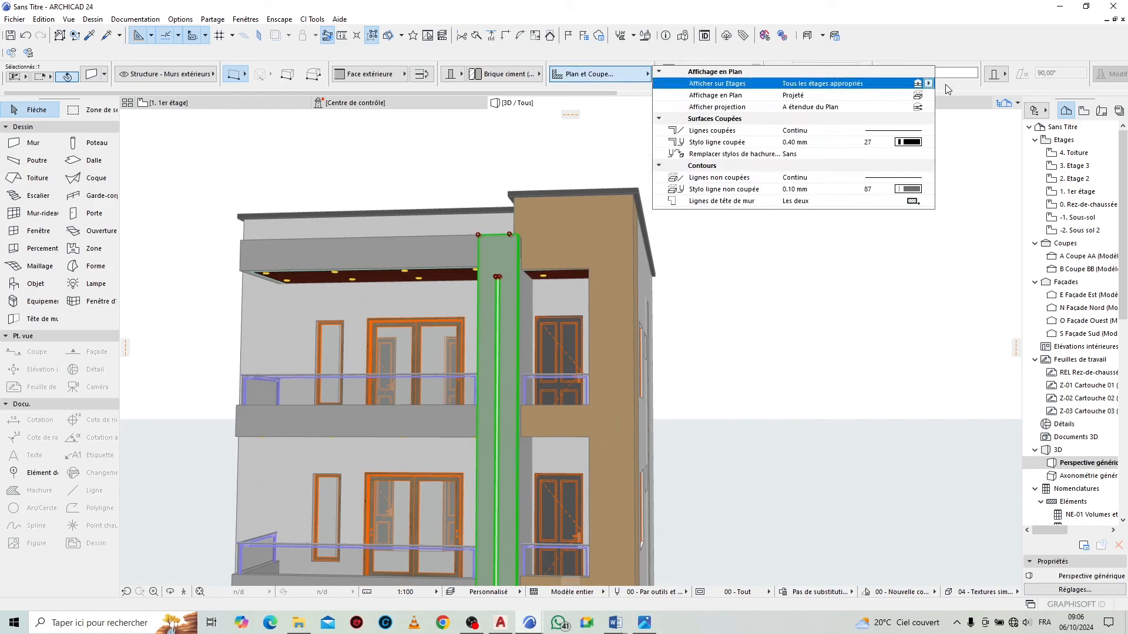
{"action": "left_click", "coordinate": [931, 170]}
{"action": "scroll", "coordinate": [595, 295], "scroll_direction": "down", "scroll_amount": 3}
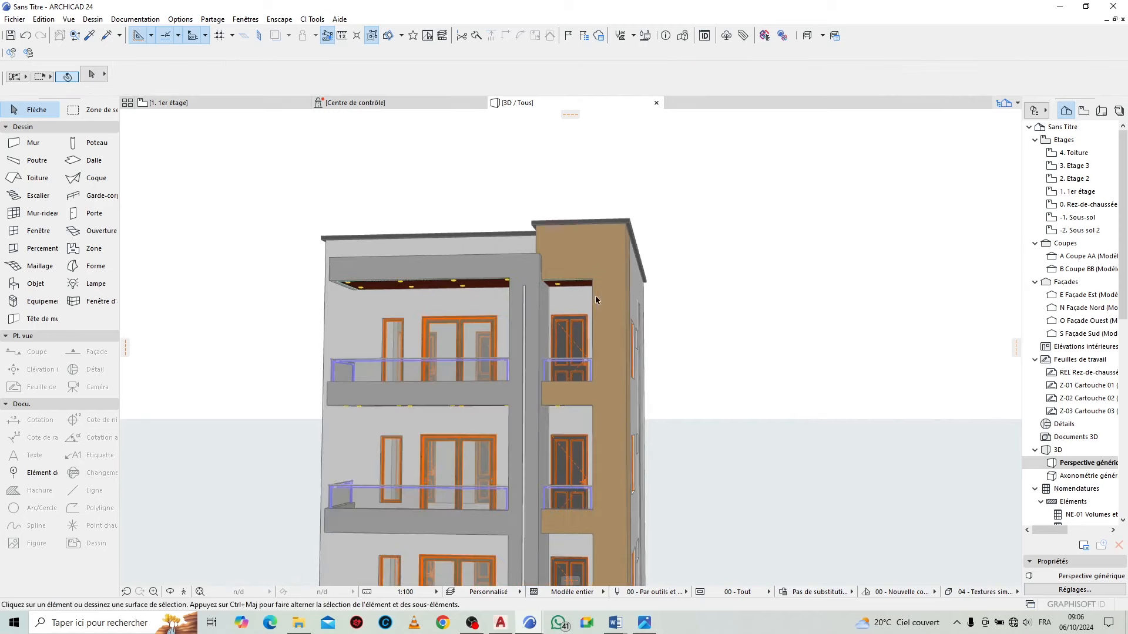
Compare how the tall wall and its niche are drawn on the 1er étage and Etage 2 plans
{"action": "left_click", "coordinate": [247, 104]}
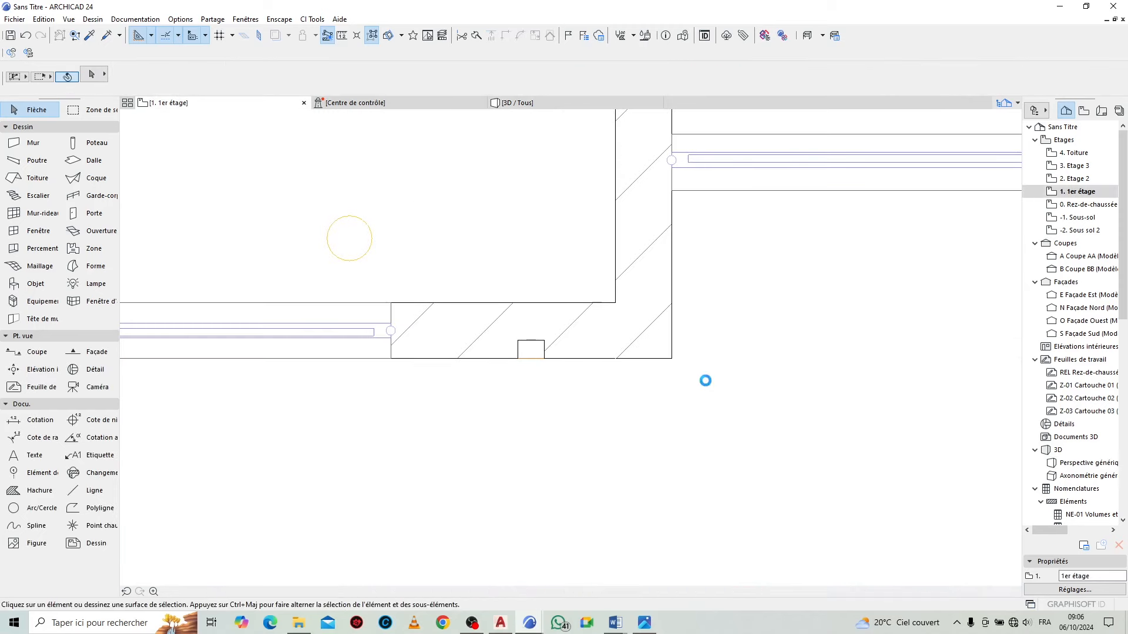
{"action": "scroll", "coordinate": [676, 394], "scroll_direction": "down", "scroll_amount": 4}
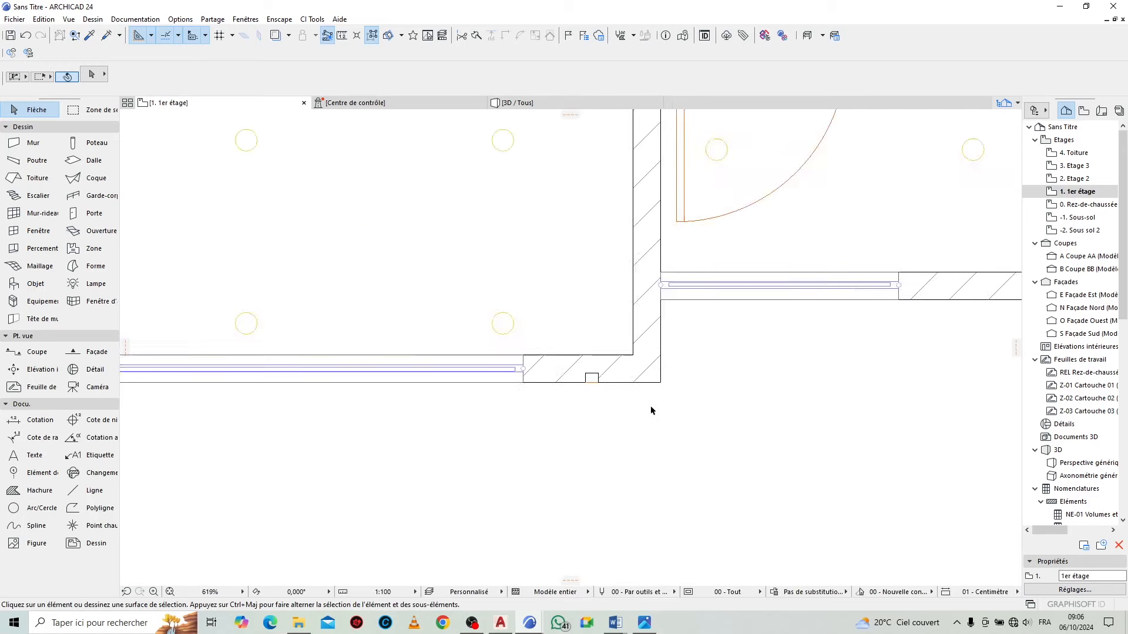
{"action": "right_click", "coordinate": [201, 115]}
{"action": "left_click", "coordinate": [247, 226]}
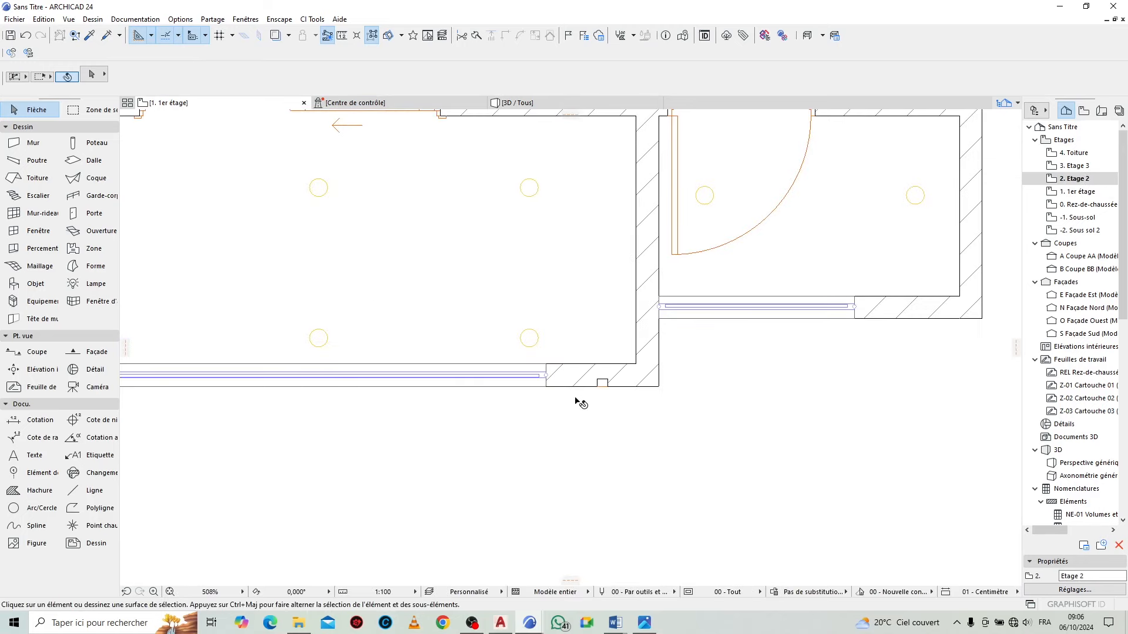
{"action": "scroll", "coordinate": [587, 374], "scroll_direction": "up", "scroll_amount": 4}
{"action": "left_click", "coordinate": [597, 390]}
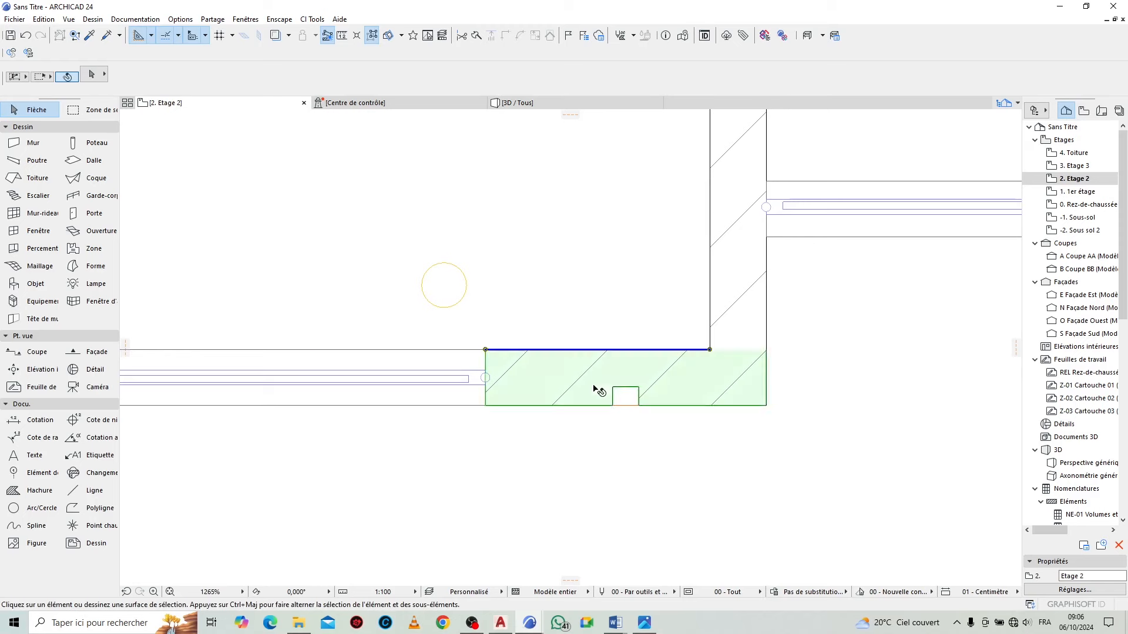
Stretch the niche's height in 3D to 1000 cm so the groove runs to the top of the wall
{"action": "left_click", "coordinate": [563, 103]}
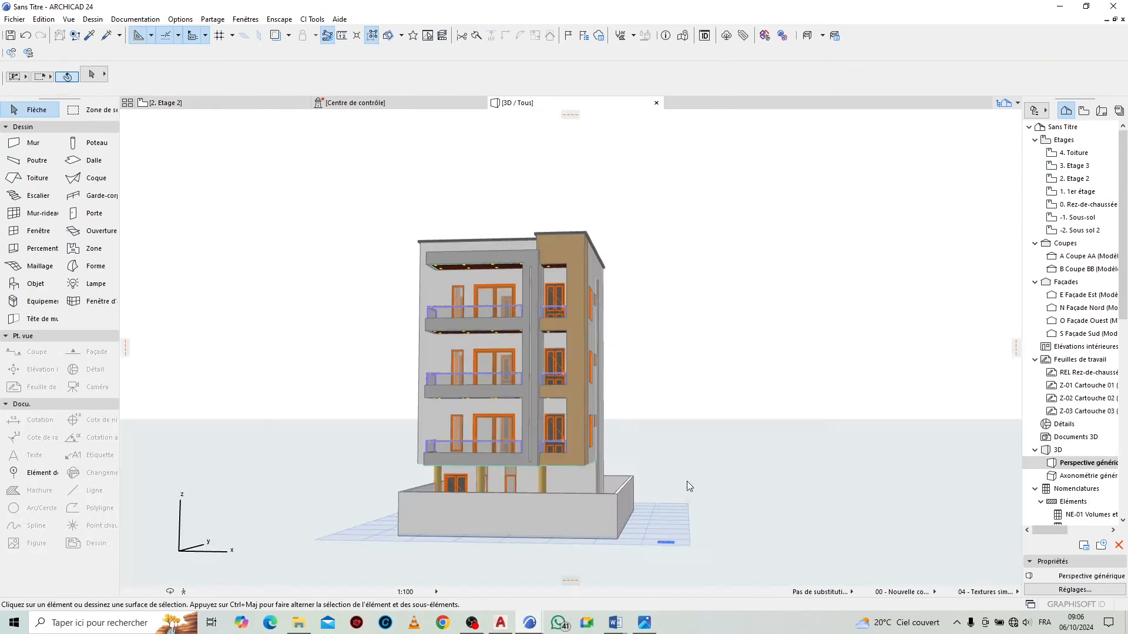
{"action": "scroll", "coordinate": [579, 338], "scroll_direction": "up", "scroll_amount": 5}
{"action": "scroll", "coordinate": [570, 339], "scroll_direction": "up", "scroll_amount": 4}
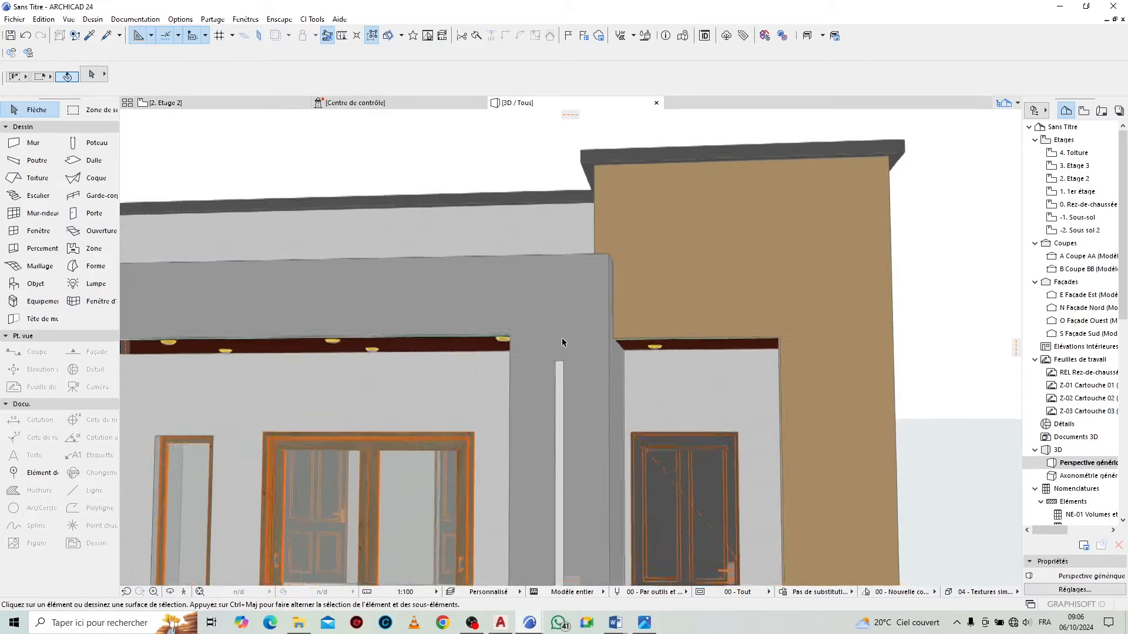
{"action": "left_click", "coordinate": [565, 371]}
{"action": "left_click", "coordinate": [565, 371]}
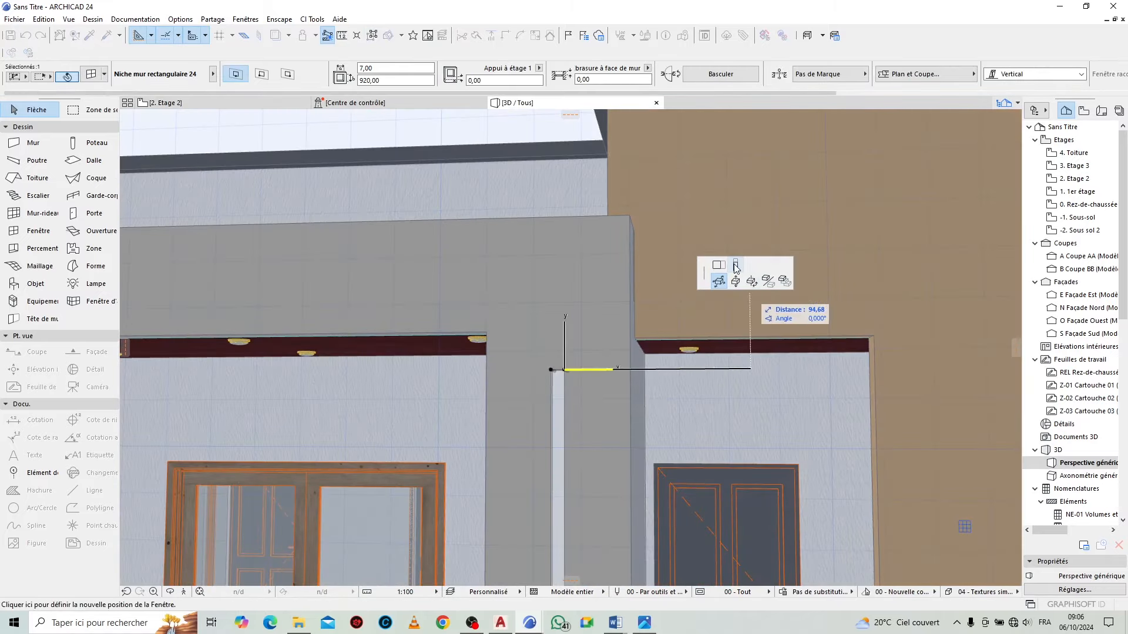
{"action": "left_click", "coordinate": [736, 265]}
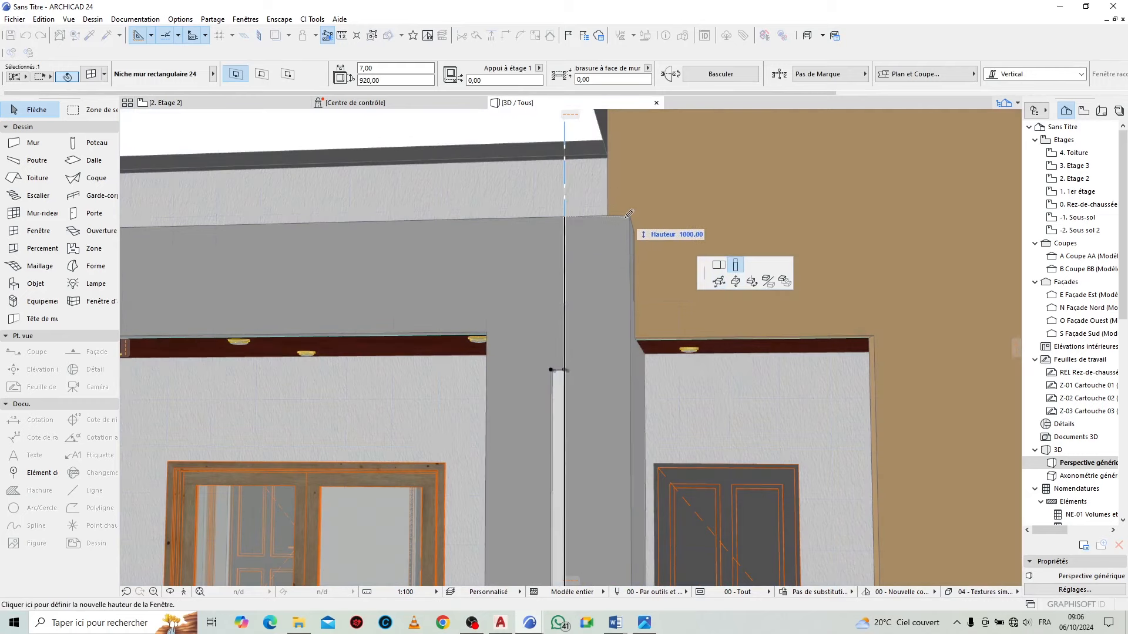
{"action": "left_click", "coordinate": [631, 213]}
{"action": "key", "text": "Escape"}
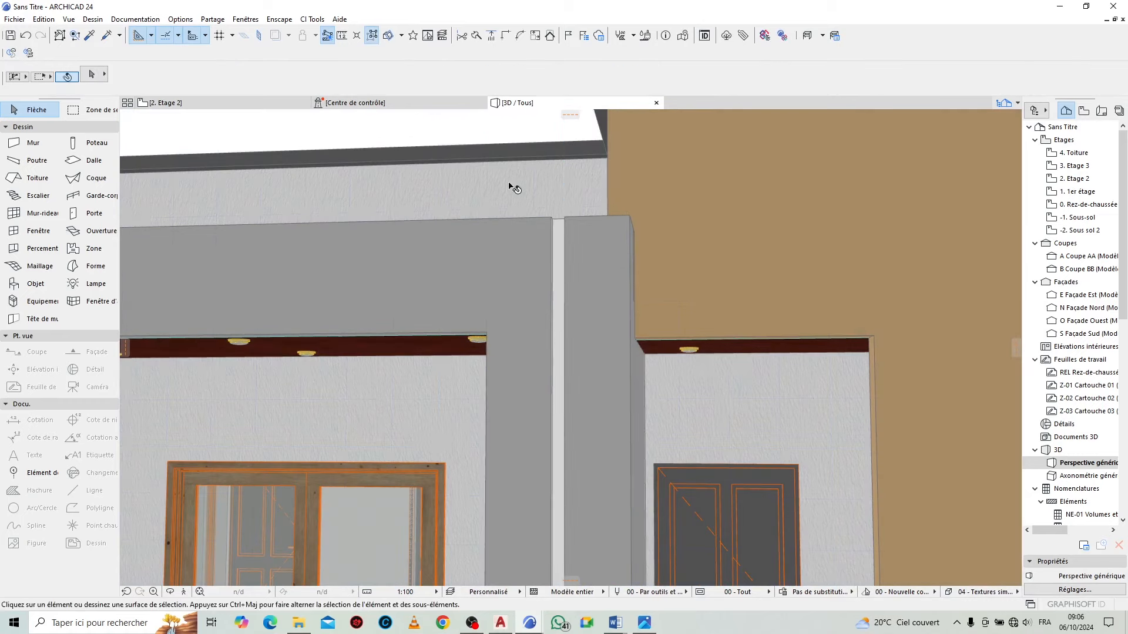
Examine the full facade with its groove, and the columns and enclosure wall at the building's base from above
{"action": "scroll", "coordinate": [609, 239], "scroll_direction": "down", "scroll_amount": 5}
{"action": "scroll", "coordinate": [611, 191], "scroll_direction": "down", "scroll_amount": 5}
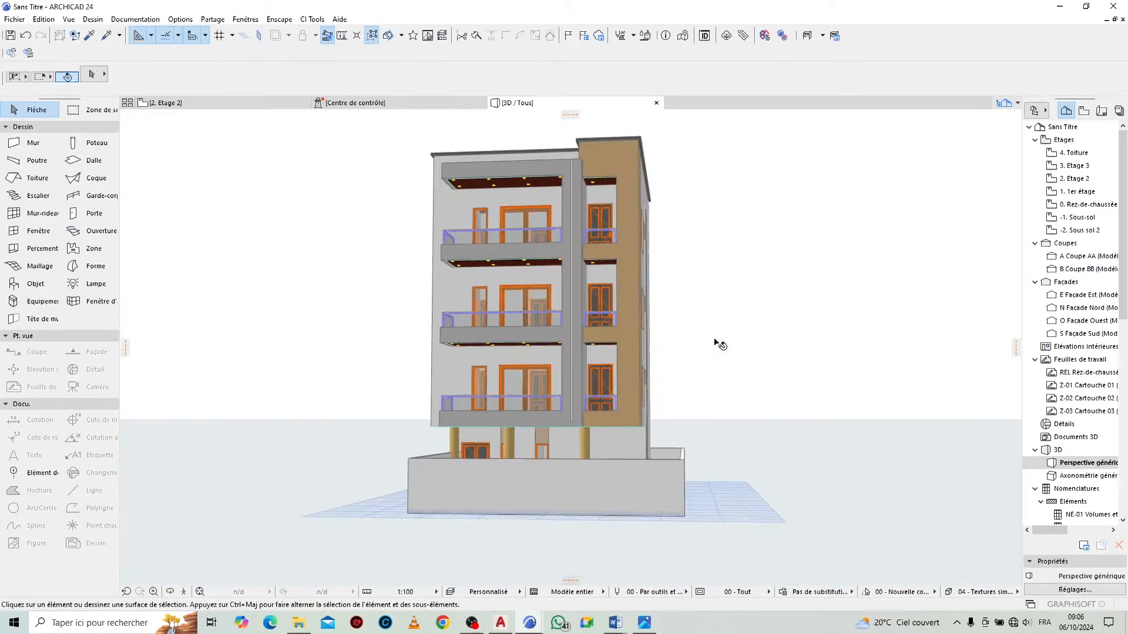
{"action": "left_click", "coordinate": [171, 591]}
{"action": "left_click_drag", "start_coordinate": [231, 430], "coordinate": [281, 385]}
{"action": "scroll", "coordinate": [550, 411], "scroll_direction": "up", "scroll_amount": 10}
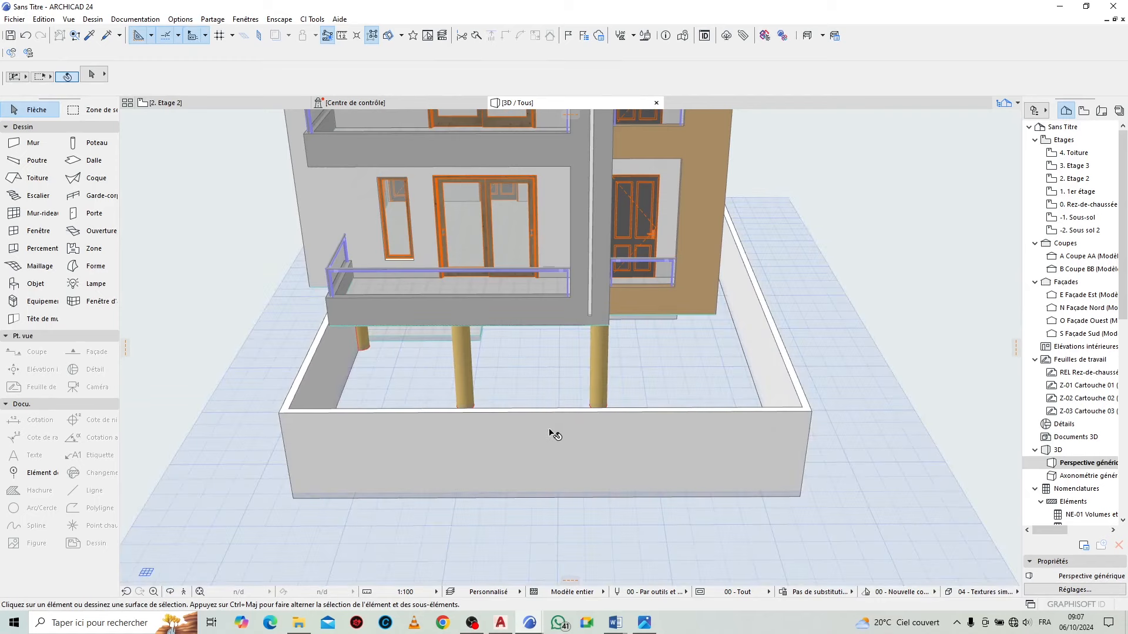
Delete the enclosure wall that closes off the front of the building in the 3D view
{"action": "left_click", "coordinate": [555, 435]}
{"action": "key", "text": "Delete"}
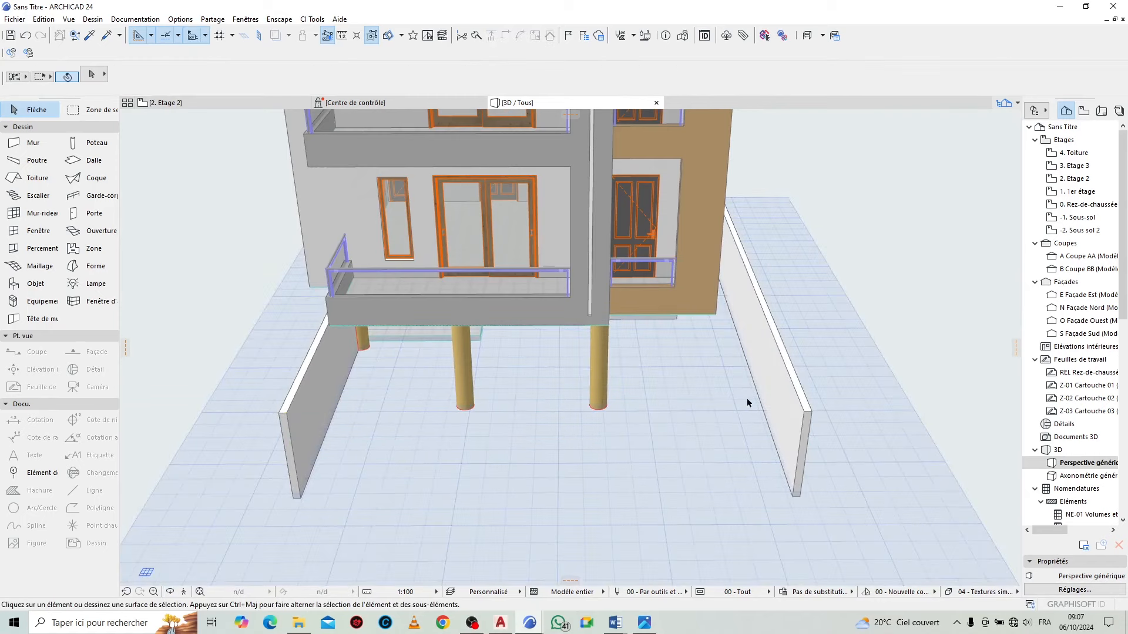
{"action": "scroll", "coordinate": [746, 411], "scroll_direction": "down", "scroll_amount": 6}
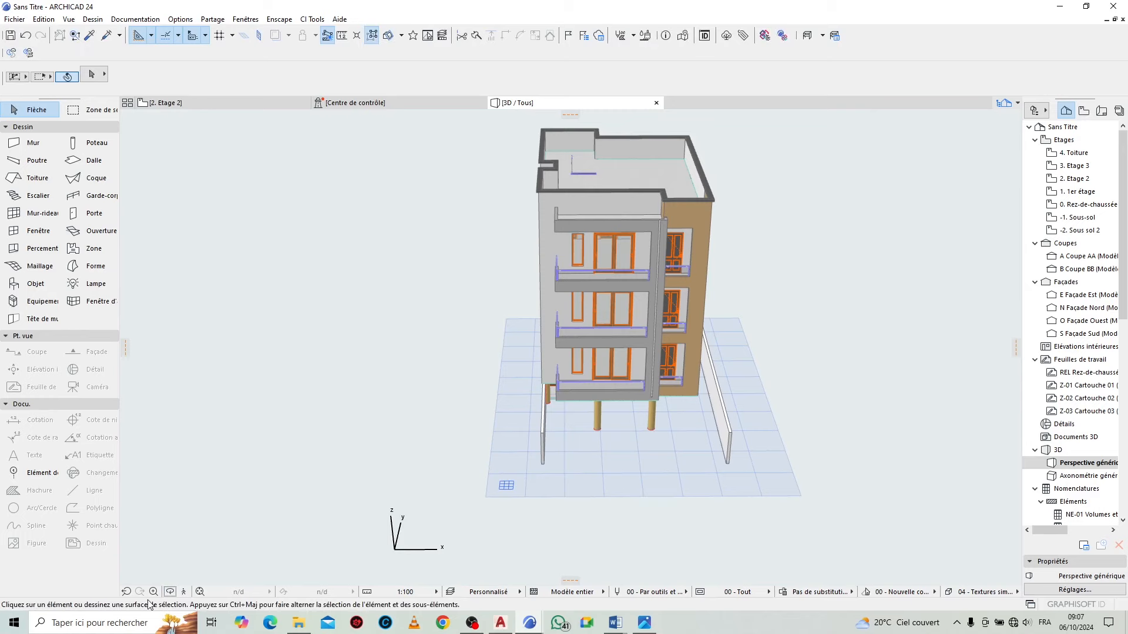
{"action": "left_click", "coordinate": [170, 595]}
{"action": "left_click_drag", "start_coordinate": [579, 501], "coordinate": [663, 449]}
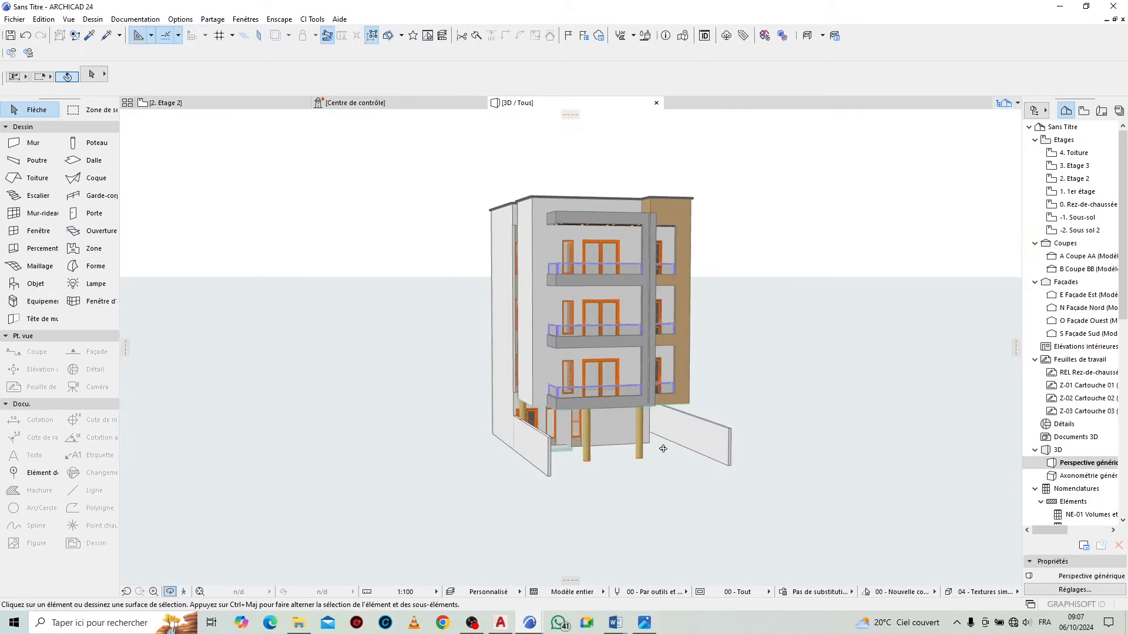
On the Rez-de-chaussée plan, draw a large rectangular slab as terrain extending well beyond the building and its enclosure
{"action": "left_click", "coordinate": [273, 102]}
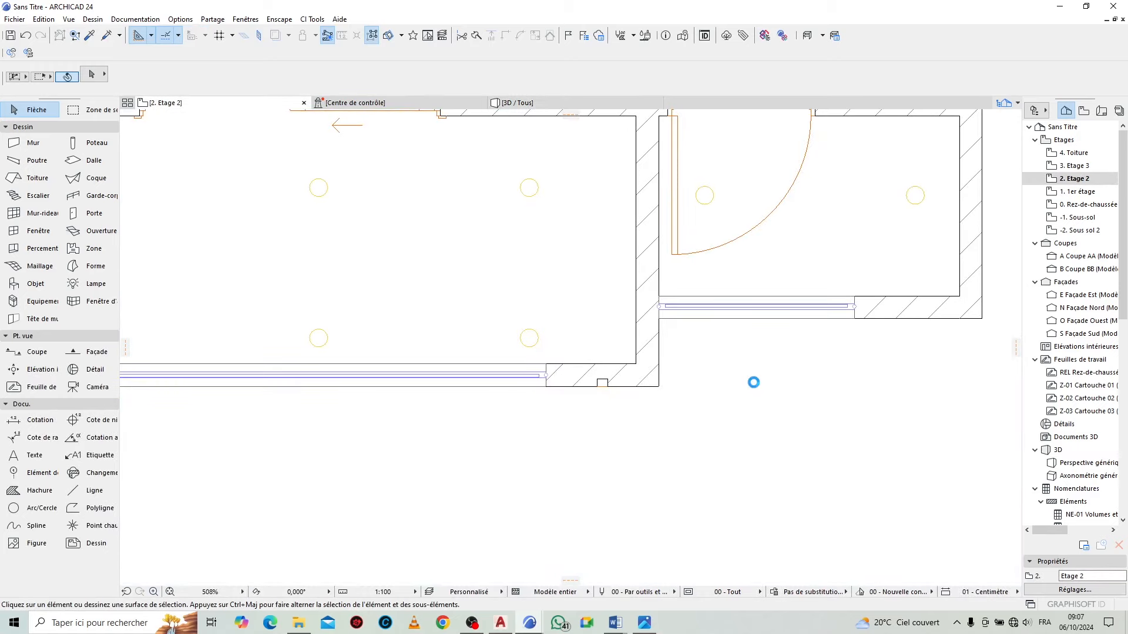
{"action": "scroll", "coordinate": [518, 366], "scroll_direction": "down", "scroll_amount": 8}
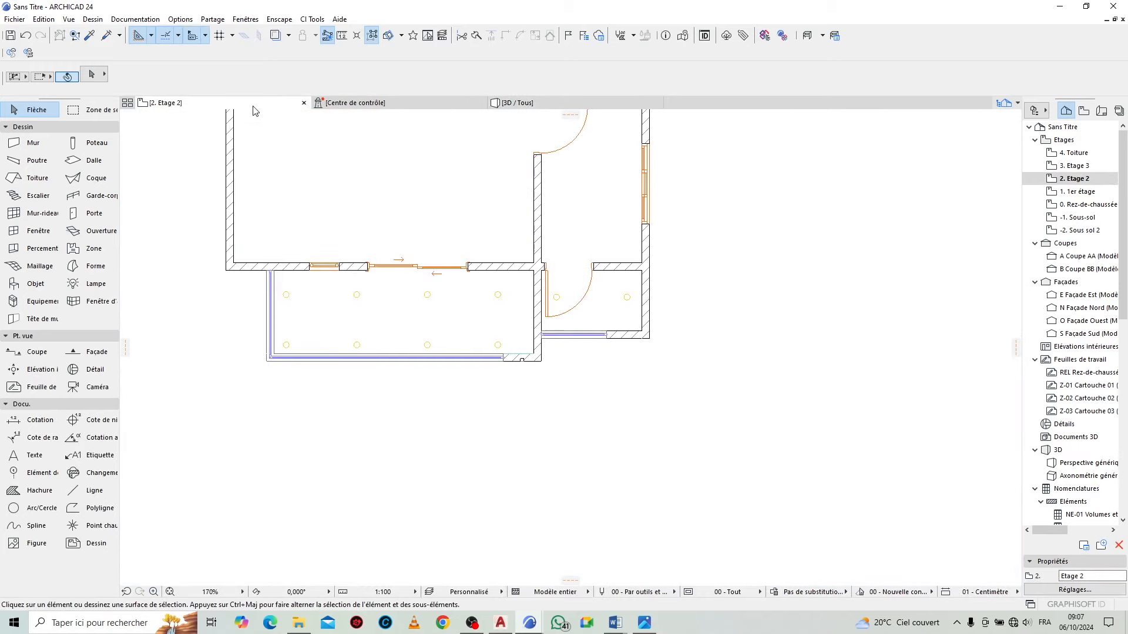
{"action": "right_click", "coordinate": [254, 110]}
{"action": "left_click", "coordinate": [306, 247]}
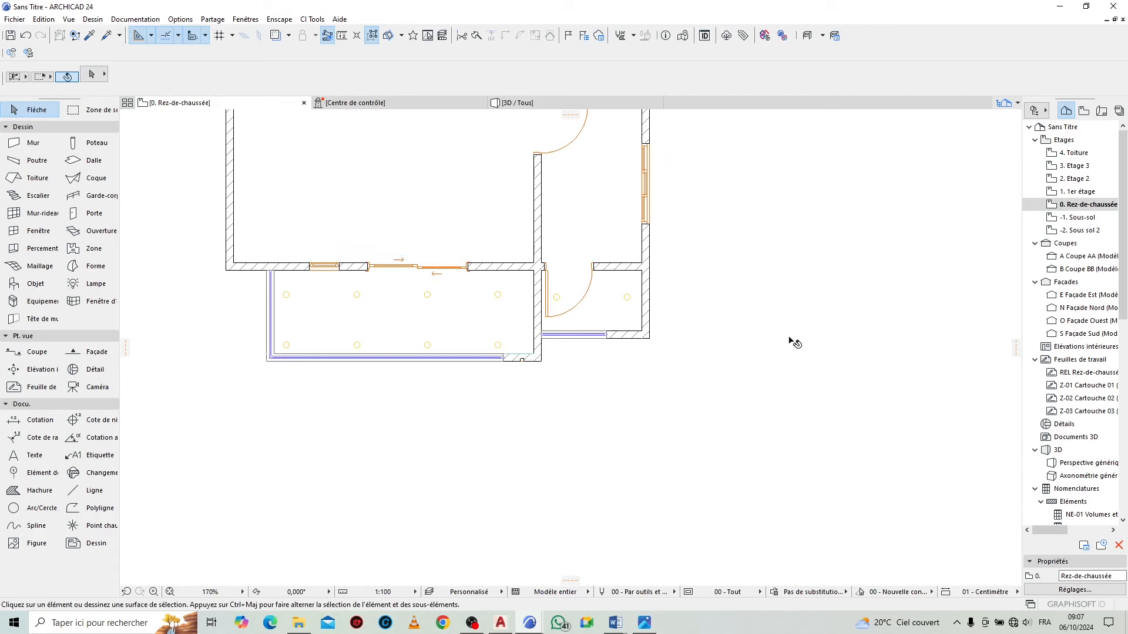
{"action": "scroll", "coordinate": [740, 352], "scroll_direction": "down", "scroll_amount": 6}
{"action": "scroll", "coordinate": [820, 208], "scroll_direction": "up", "scroll_amount": 3}
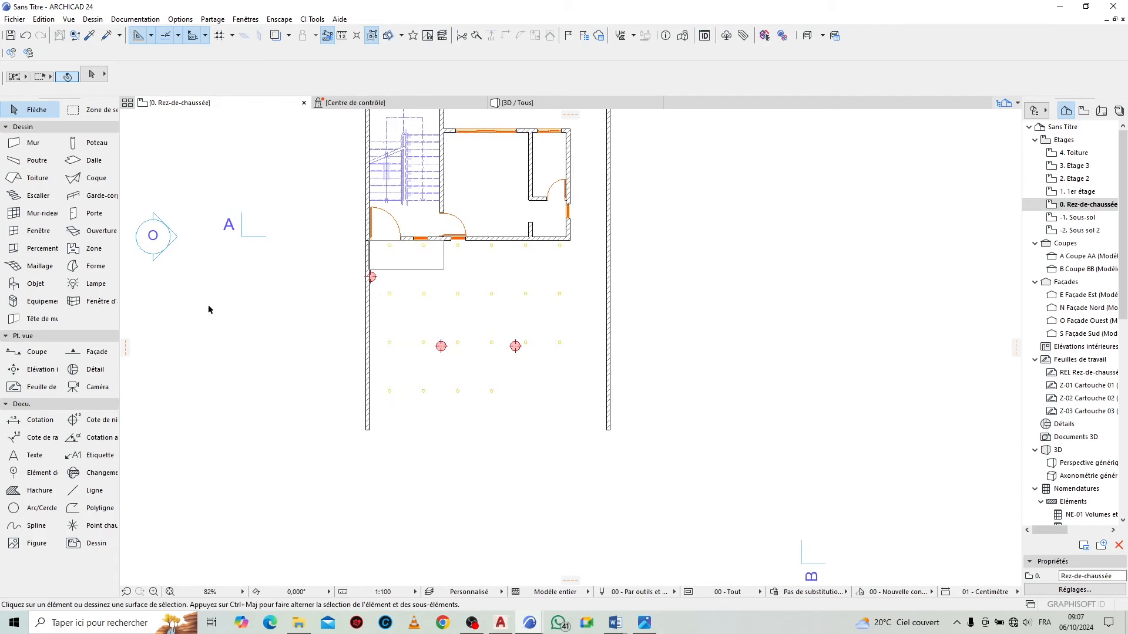
{"action": "left_click", "coordinate": [88, 163]}
{"action": "scroll", "coordinate": [558, 370], "scroll_direction": "down", "scroll_amount": 6}
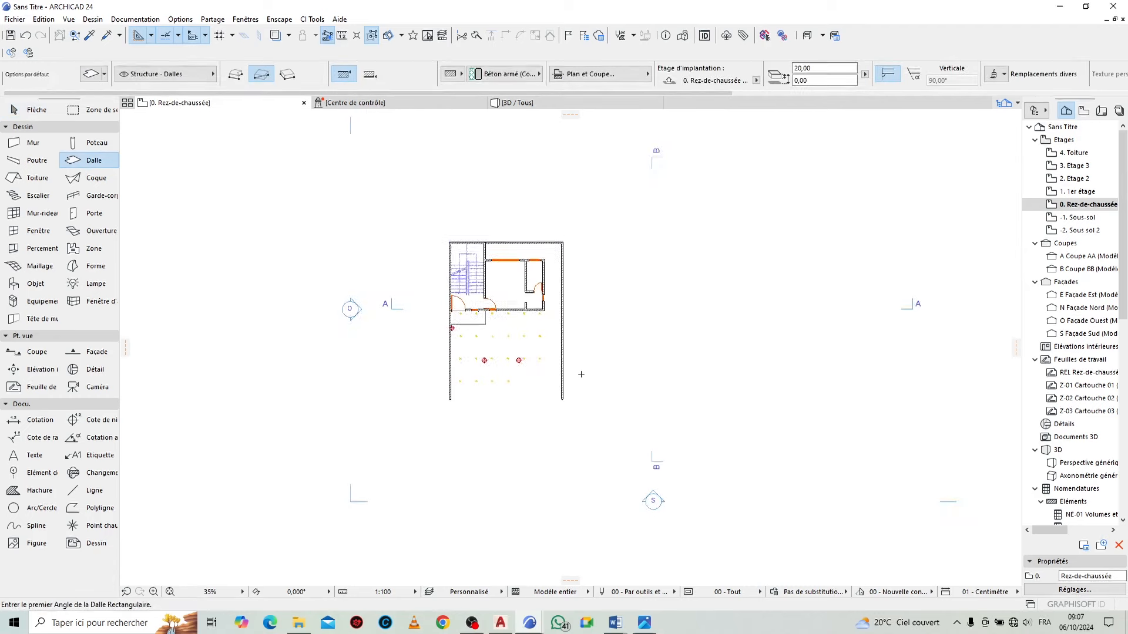
{"action": "left_click", "coordinate": [353, 182]}
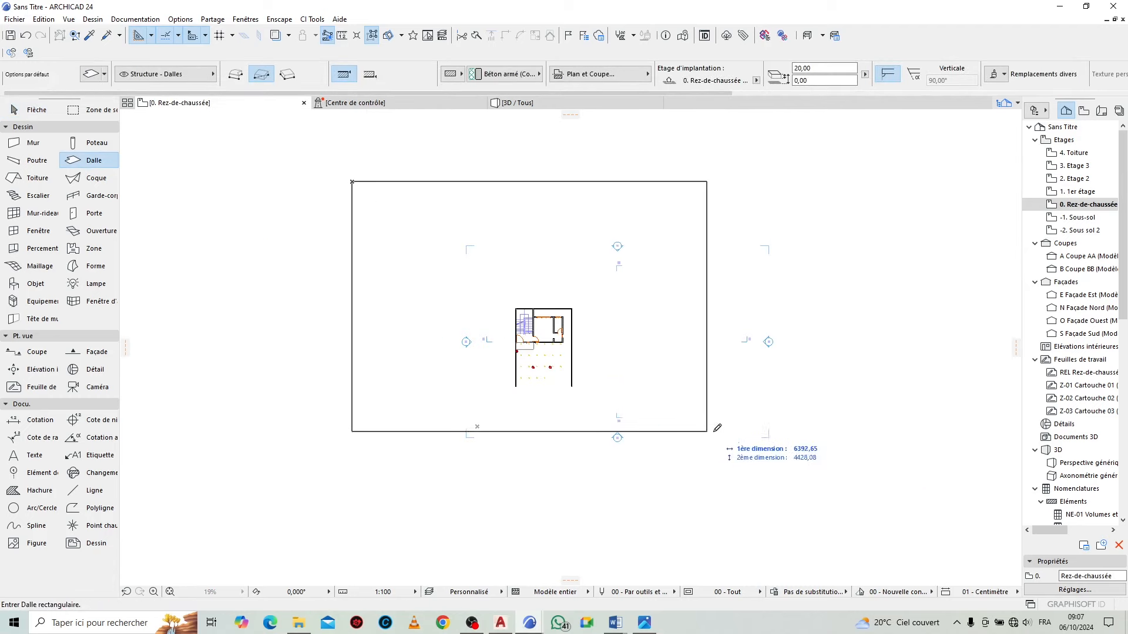
{"action": "left_click", "coordinate": [728, 395]}
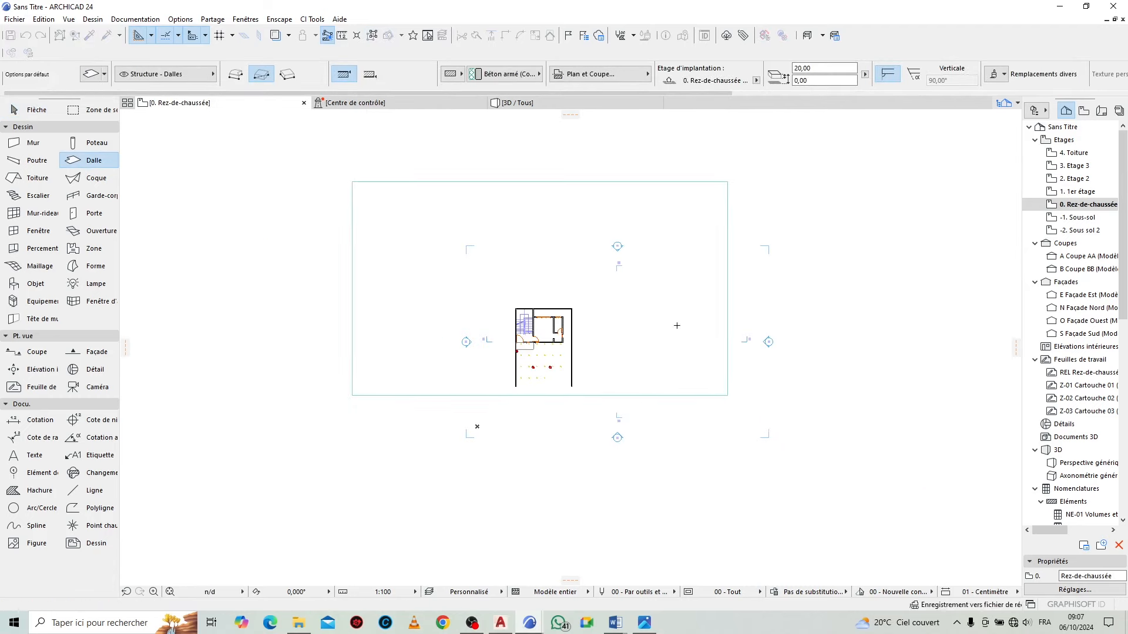
Set the large terrain slab's base offset to -20 cm
{"action": "scroll", "coordinate": [676, 322], "scroll_direction": "up", "scroll_amount": 2}
{"action": "key", "text": "Escape"}
{"action": "left_click", "coordinate": [663, 307]}
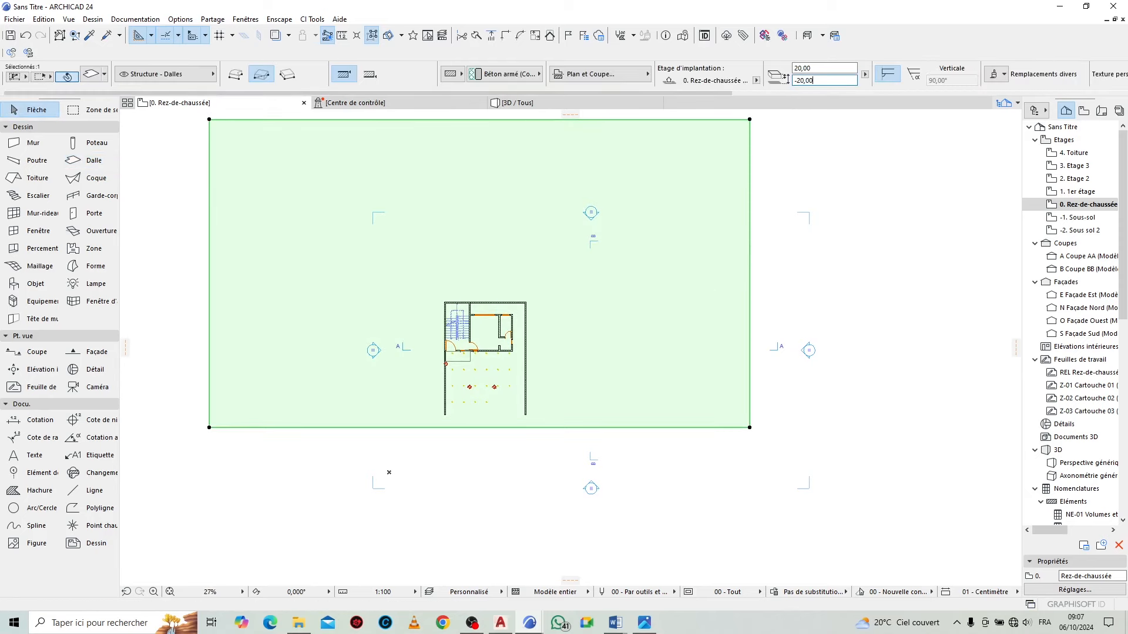
Offset the terrain slab's front edge so it aligns with the front ends of the side enclosure walls
{"action": "scroll", "coordinate": [558, 414], "scroll_direction": "up", "scroll_amount": 5}
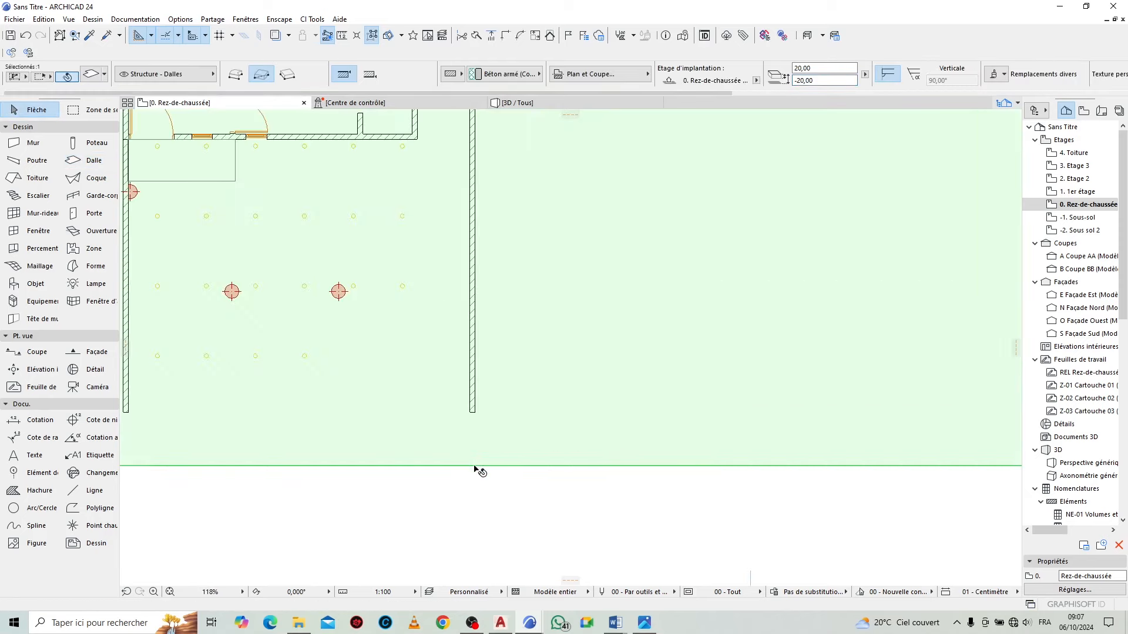
{"action": "left_click", "coordinate": [475, 467]}
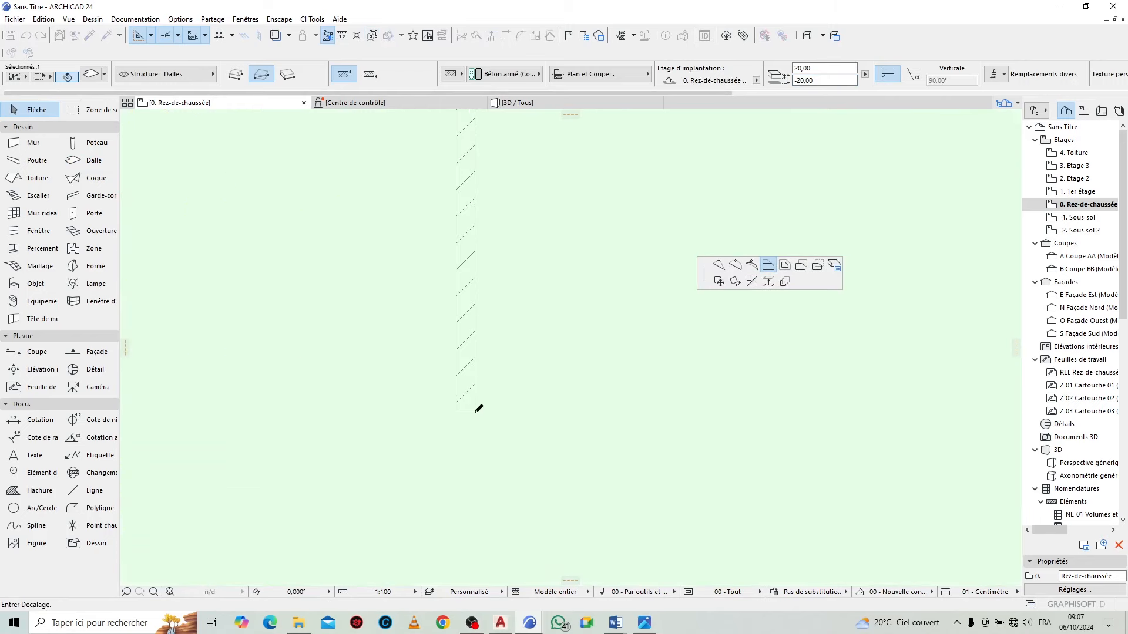
{"action": "left_click", "coordinate": [478, 405]}
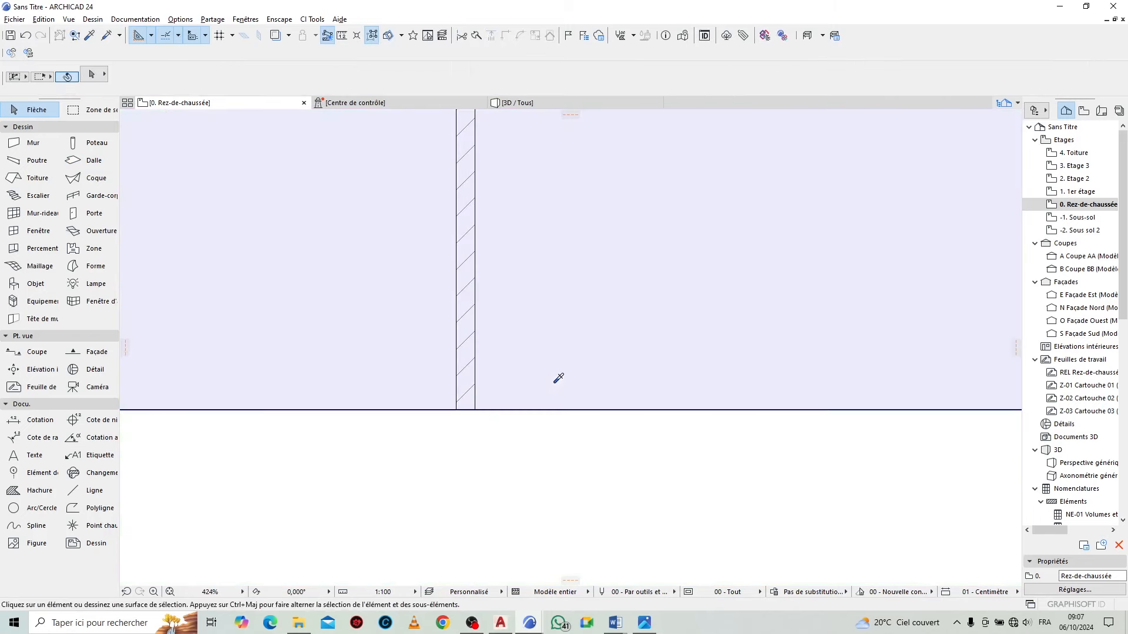
Draw a narrow sidewalk slab with the terrain slab's settings along the full length of its front edge
{"action": "left_click", "coordinate": [555, 383], "text": "alt"}
{"action": "scroll", "coordinate": [574, 299], "scroll_direction": "down", "scroll_amount": 5}
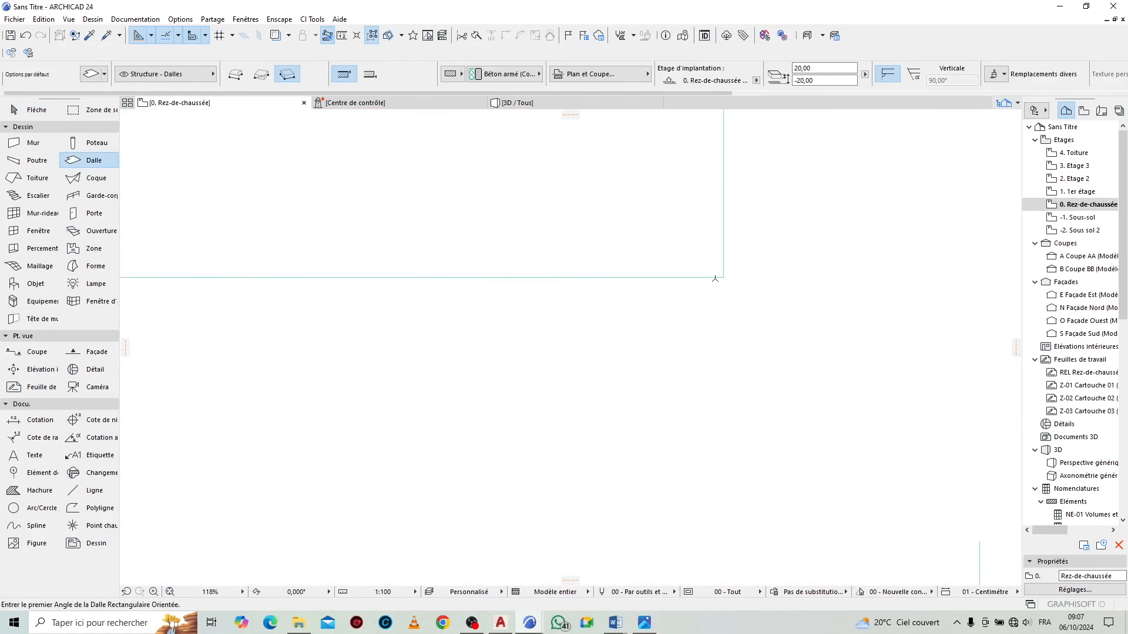
{"action": "left_click", "coordinate": [724, 276]}
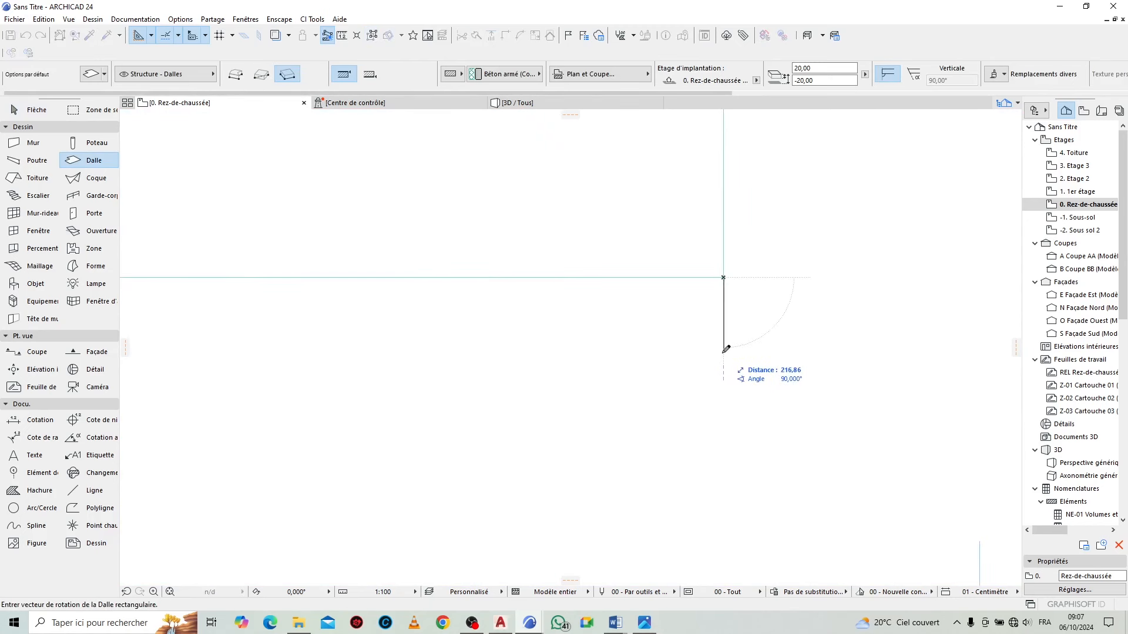
{"action": "key", "text": "Return"}
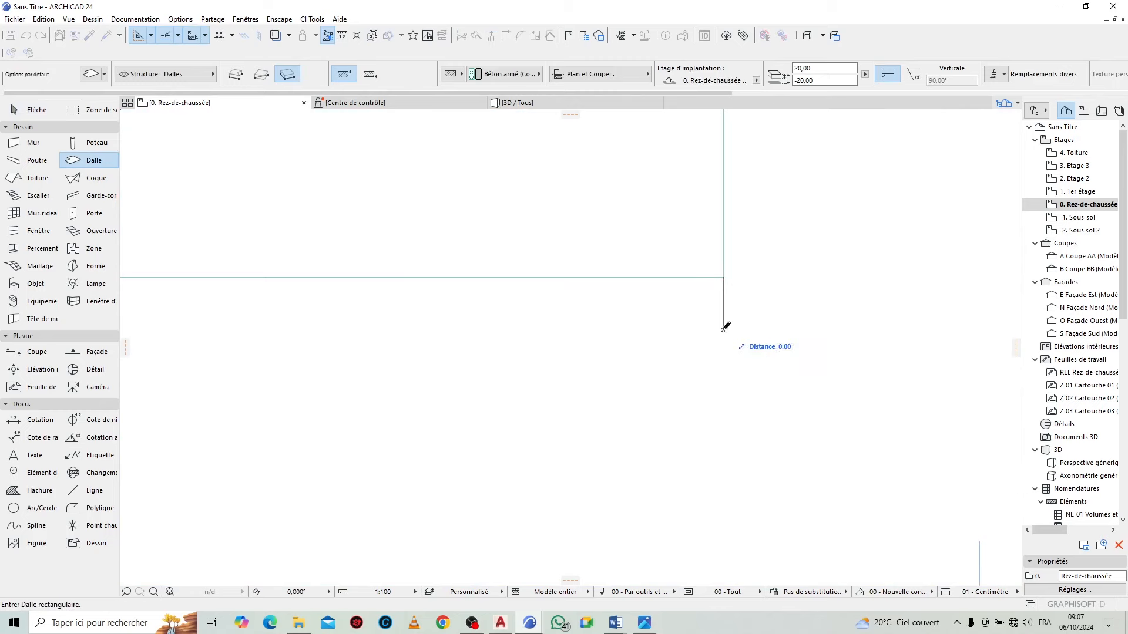
{"action": "scroll", "coordinate": [787, 312], "scroll_direction": "down", "scroll_amount": 3}
{"action": "scroll", "coordinate": [911, 323], "scroll_direction": "down", "scroll_amount": 3}
{"action": "scroll", "coordinate": [586, 316], "scroll_direction": "up", "scroll_amount": 3}
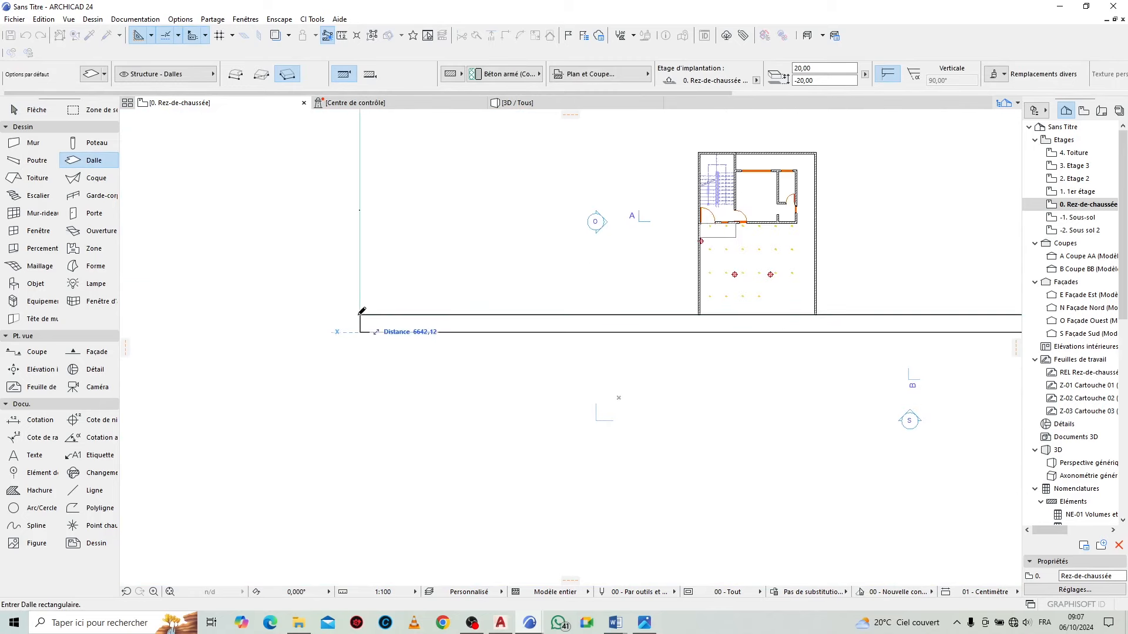
{"action": "left_click", "coordinate": [360, 333]}
Draw a wider rectangular road slab along the sidewalk's outer edge, spanning the sidewalk's full length
{"action": "scroll", "coordinate": [371, 336], "scroll_direction": "up", "scroll_amount": 2}
{"action": "left_click", "coordinate": [359, 333]}
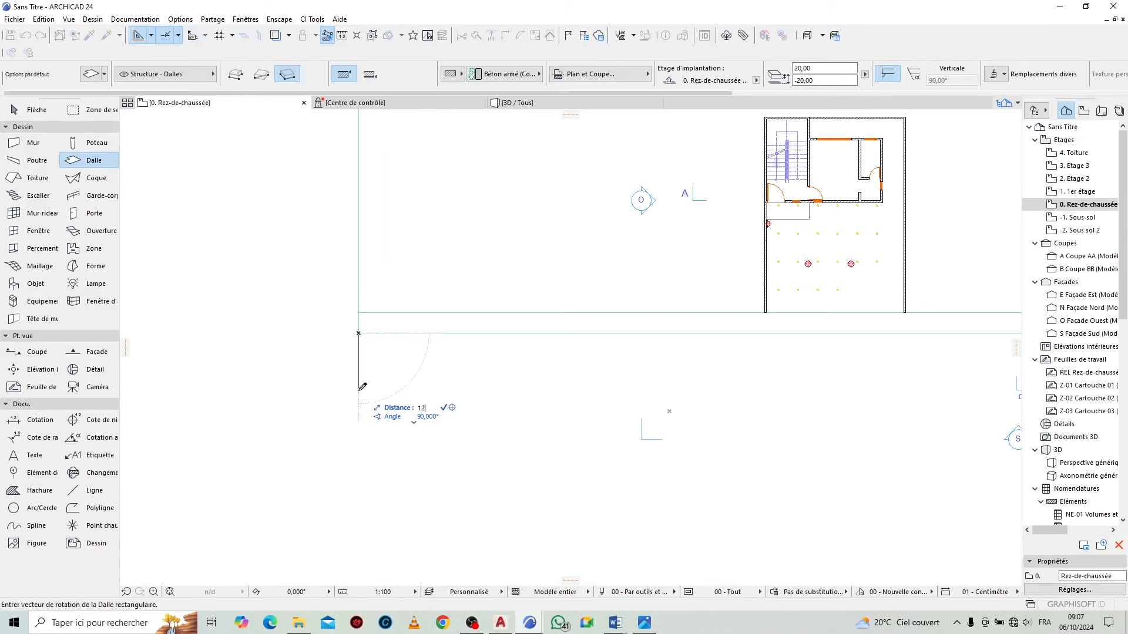
{"action": "key", "text": "Return"}
{"action": "scroll", "coordinate": [264, 492], "scroll_direction": "down", "scroll_amount": 4}
{"action": "scroll", "coordinate": [618, 464], "scroll_direction": "up", "scroll_amount": 2}
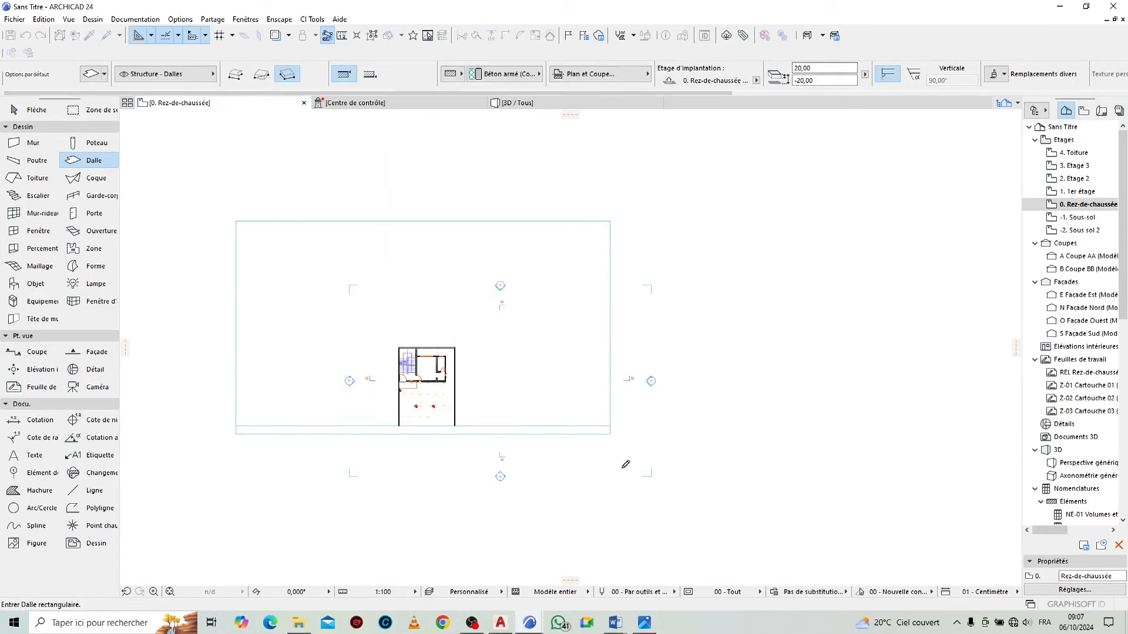
{"action": "left_click", "coordinate": [616, 415]}
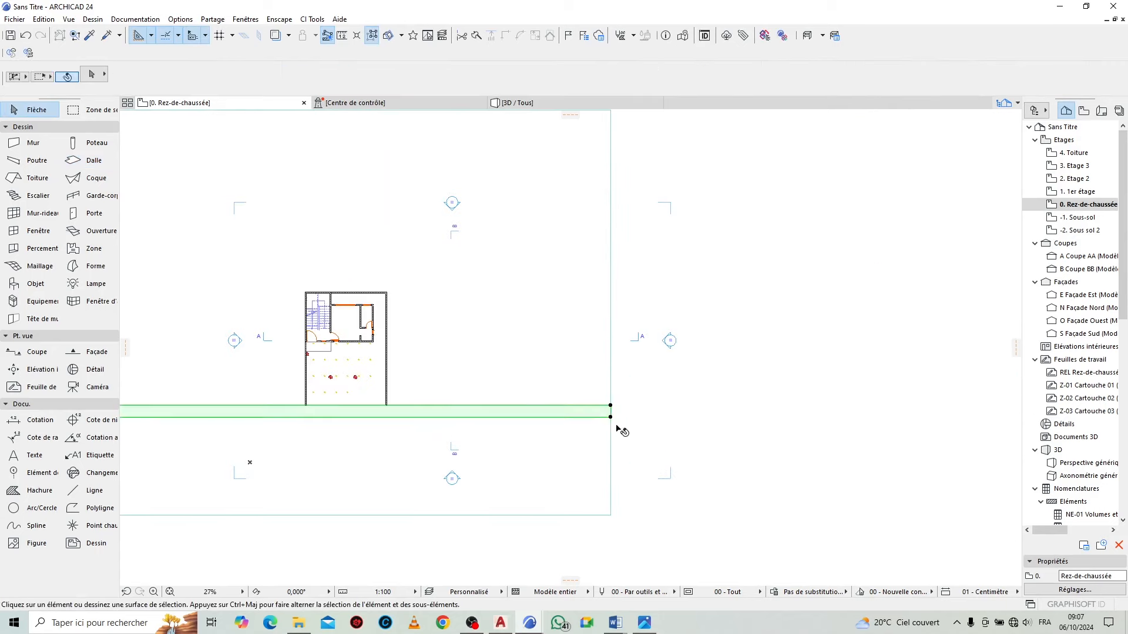
Copy the sidewalk slab 1350 cm across the road to its far edge
{"action": "key", "text": "ctrl+shift+d"}
{"action": "scroll", "coordinate": [618, 440], "scroll_direction": "up", "scroll_amount": 3}
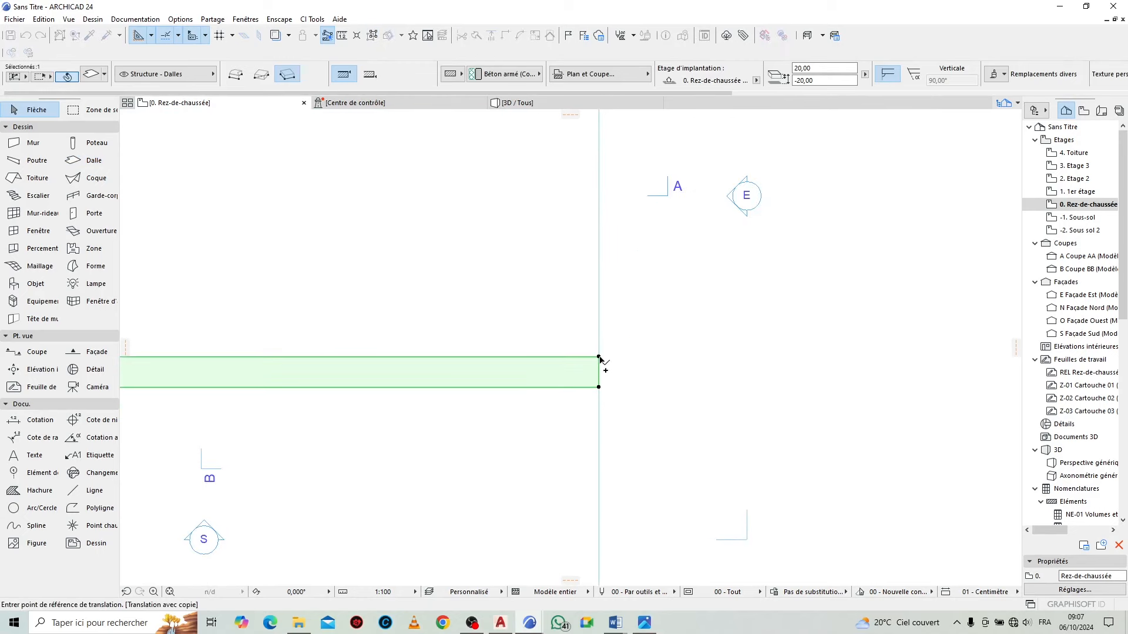
{"action": "left_click", "coordinate": [599, 357]}
{"action": "middle_click_drag", "start_coordinate": [619, 582], "coordinate": [588, 395]}
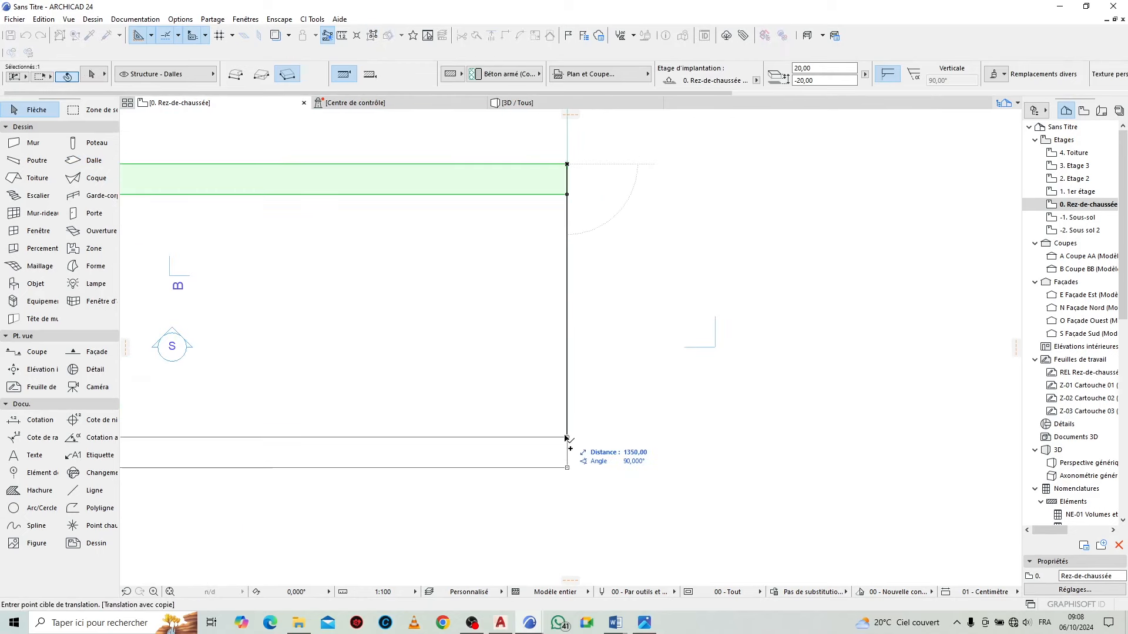
{"action": "left_click", "coordinate": [567, 438]}
Set the top surface of both sidewalk slabs to Sol - Pavés en pierre 05
{"action": "left_click", "coordinate": [534, 177], "text": "shift"}
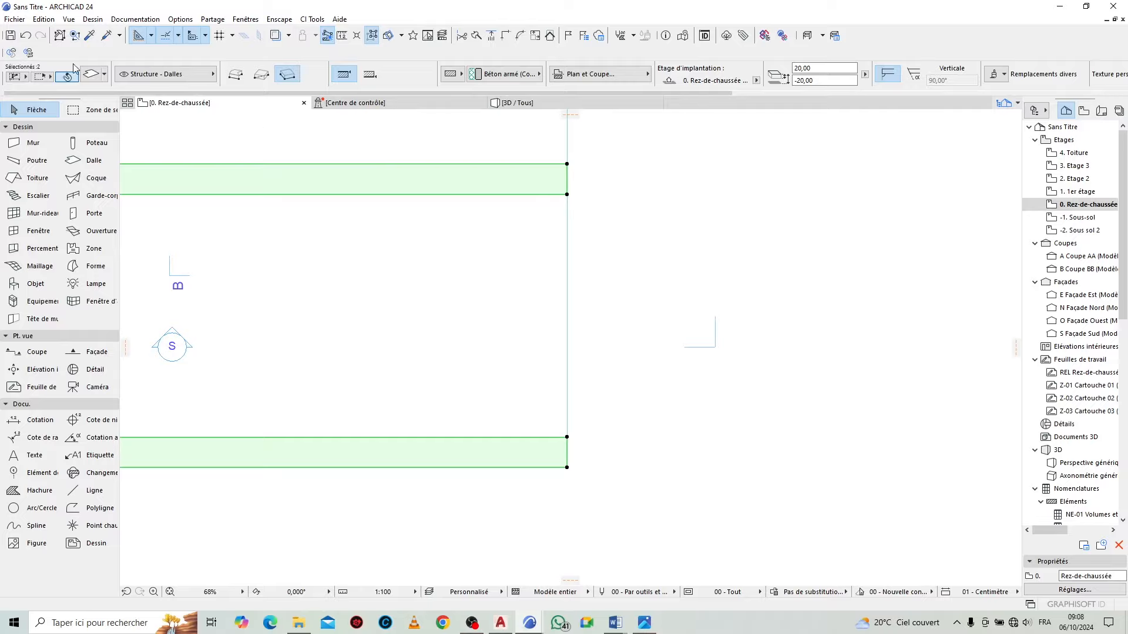
{"action": "key", "text": "ctrl+t"}
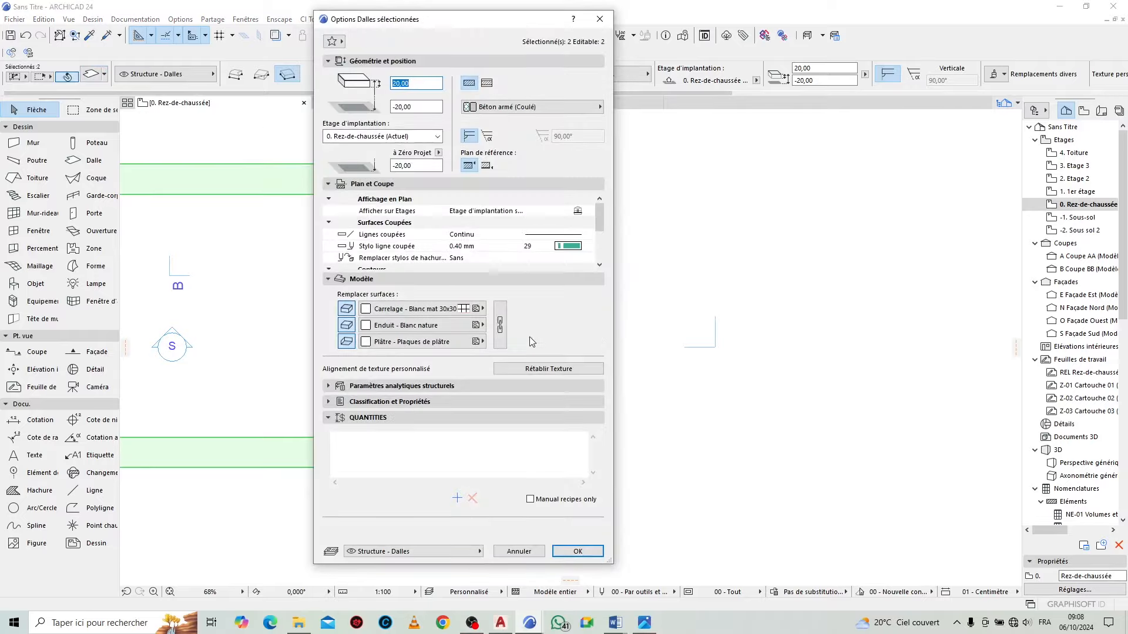
{"action": "left_click", "coordinate": [483, 309]}
{"action": "scroll", "coordinate": [781, 352], "scroll_direction": "down", "scroll_amount": 3}
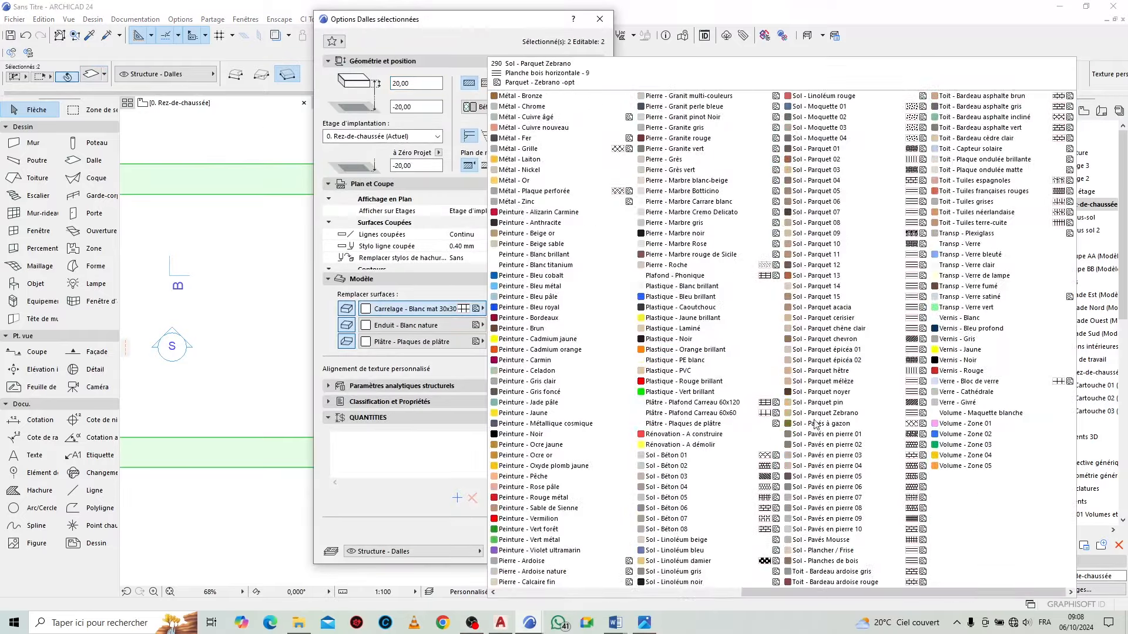
{"action": "left_click", "coordinate": [829, 477]}
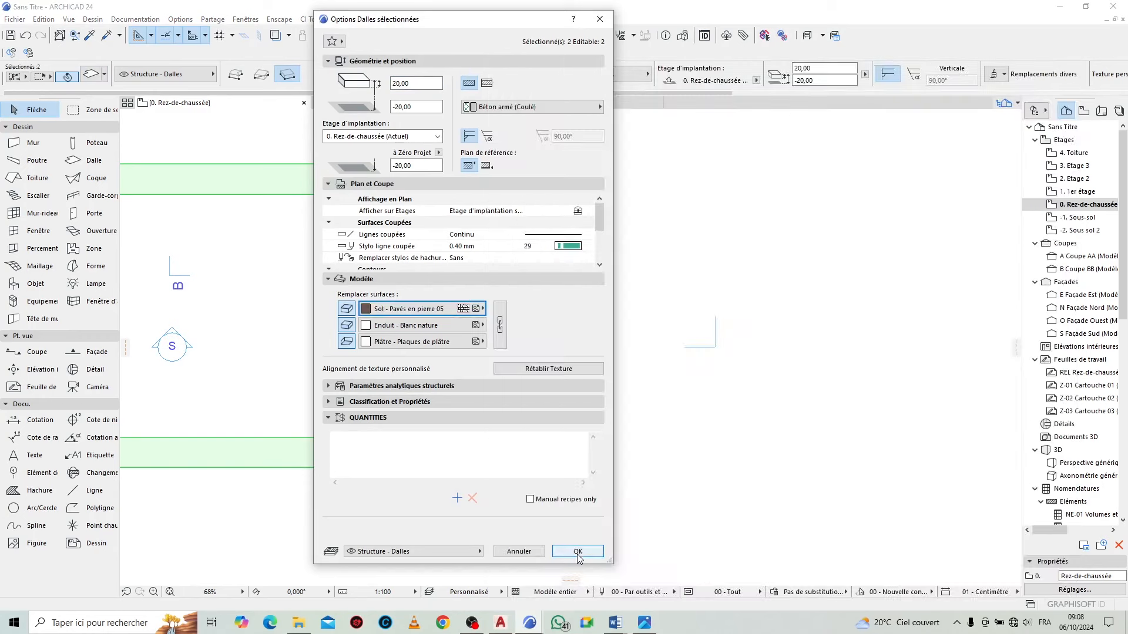
{"action": "left_click", "coordinate": [500, 325]}
{"action": "left_click", "coordinate": [578, 552]}
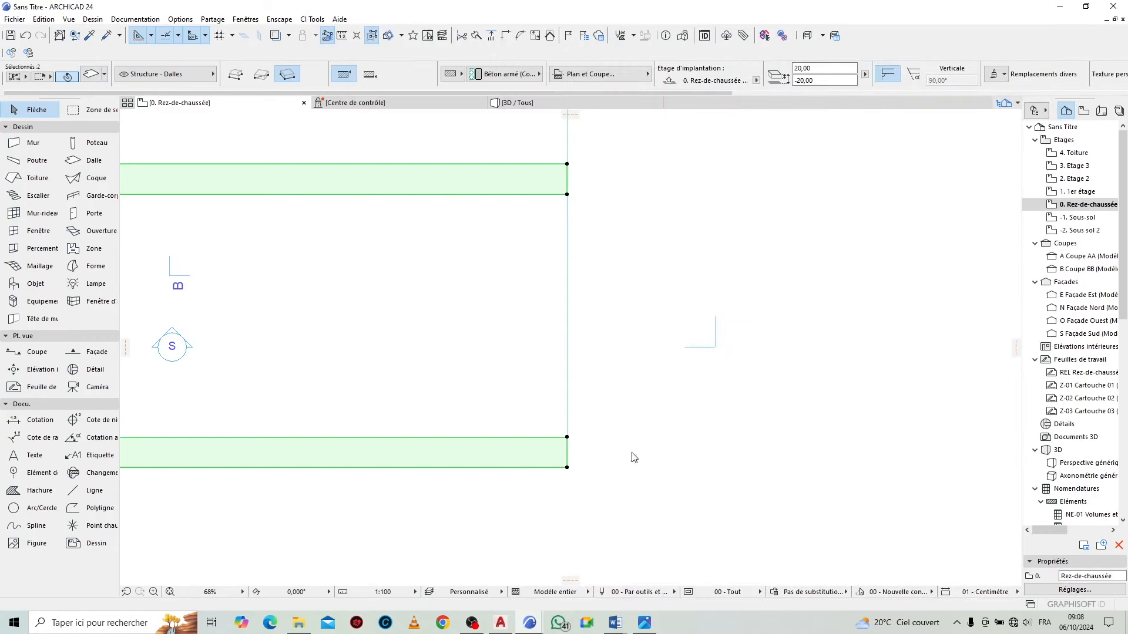
Set the road slab's top surface to Env. - Asphalte foncé
{"action": "left_click", "coordinate": [551, 290]}
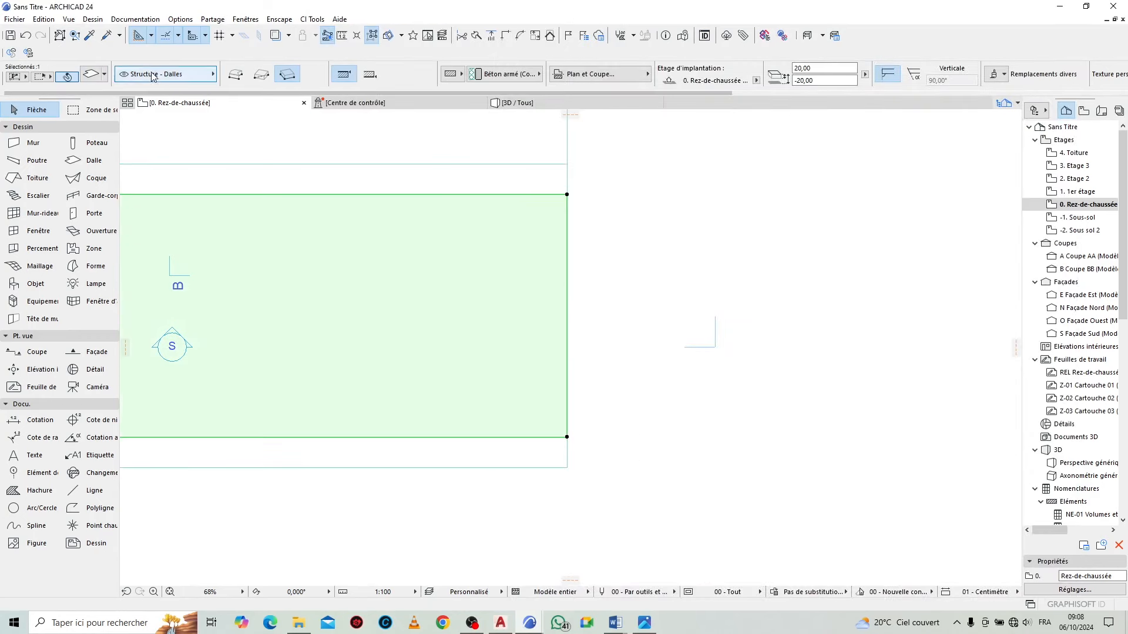
{"action": "key", "text": "ctrl+t"}
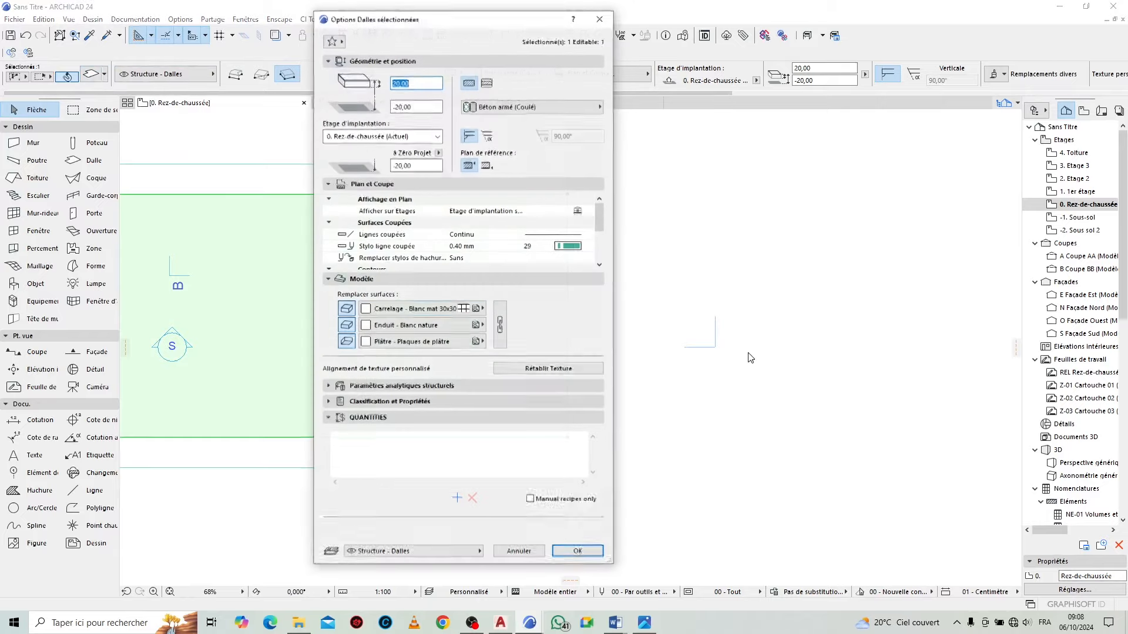
{"action": "left_click", "coordinate": [417, 309]}
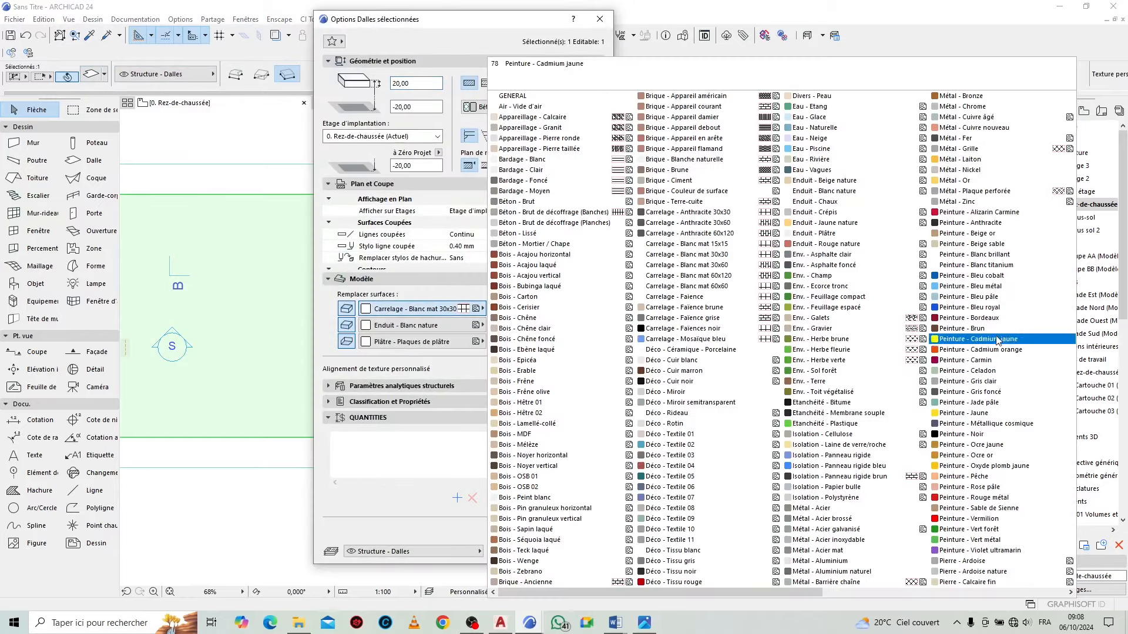
{"action": "scroll", "coordinate": [881, 335], "scroll_direction": "right", "scroll_amount": 3}
{"action": "scroll", "coordinate": [769, 363], "scroll_direction": "left", "scroll_amount": 3}
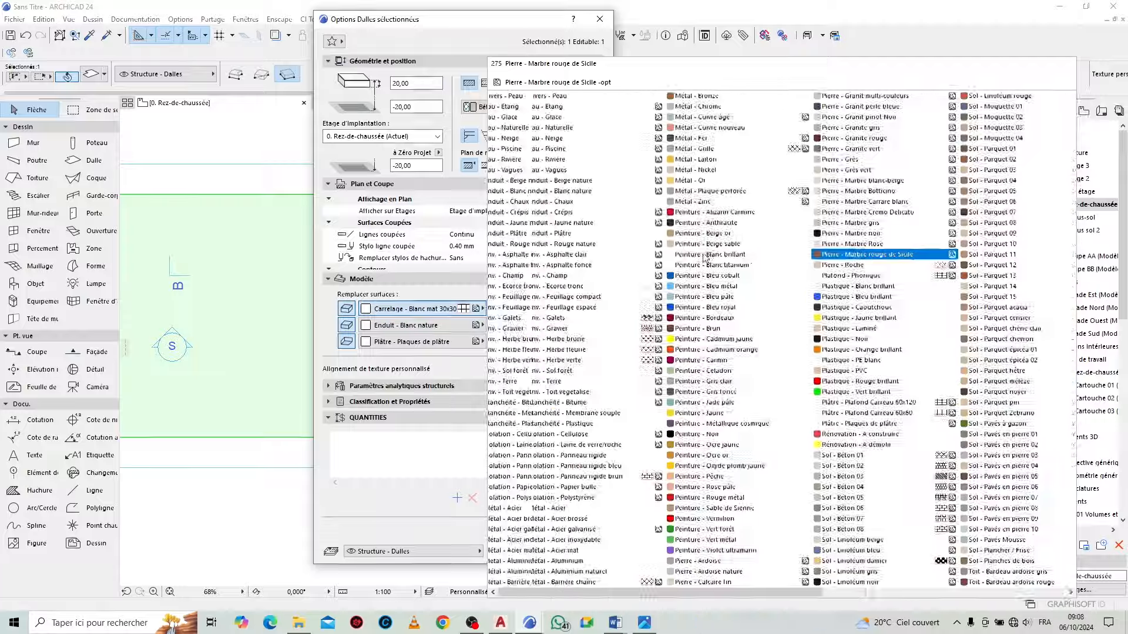
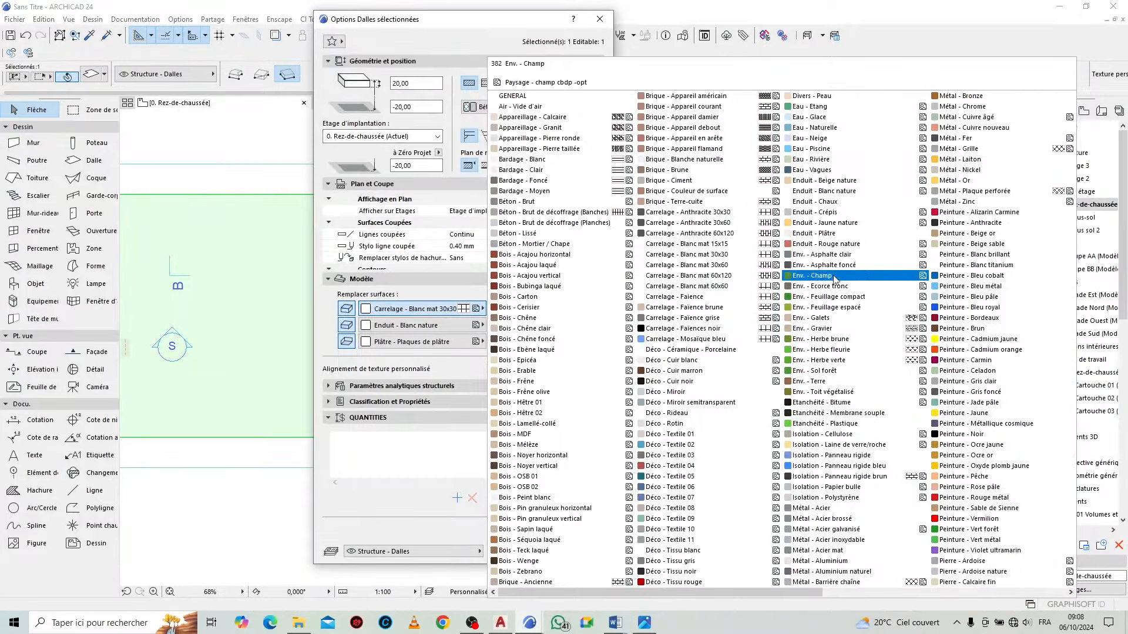
{"action": "left_click", "coordinate": [819, 265]}
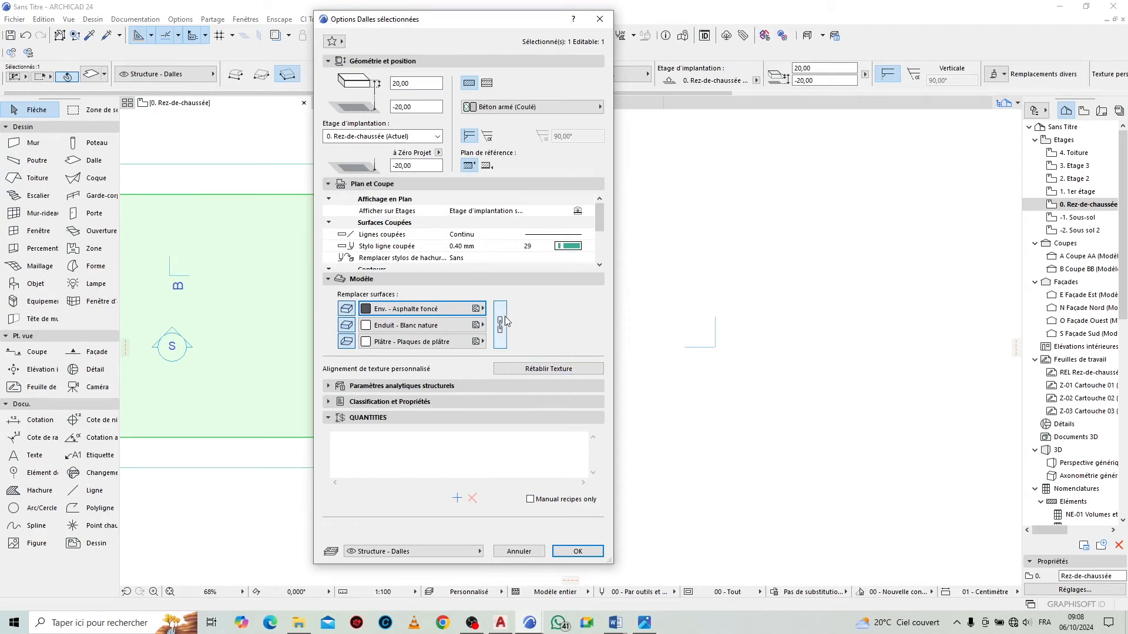
{"action": "left_click", "coordinate": [577, 551]}
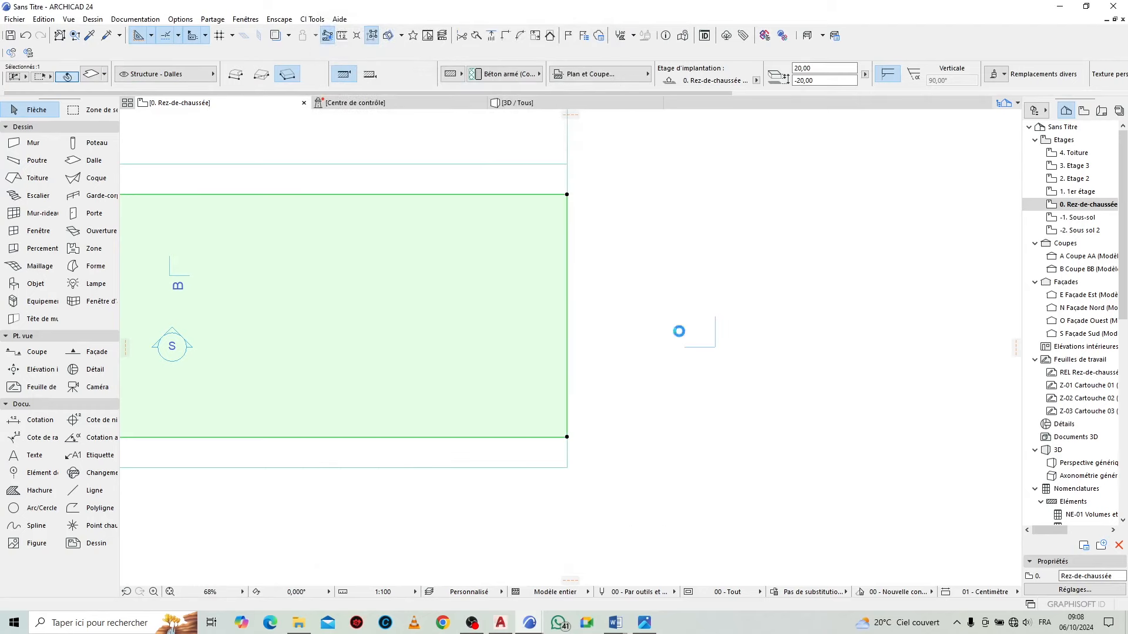
Set the top surface of the terrain slab under the building to Sol - Béton 01
{"action": "scroll", "coordinate": [670, 329], "scroll_direction": "down", "scroll_amount": 8}
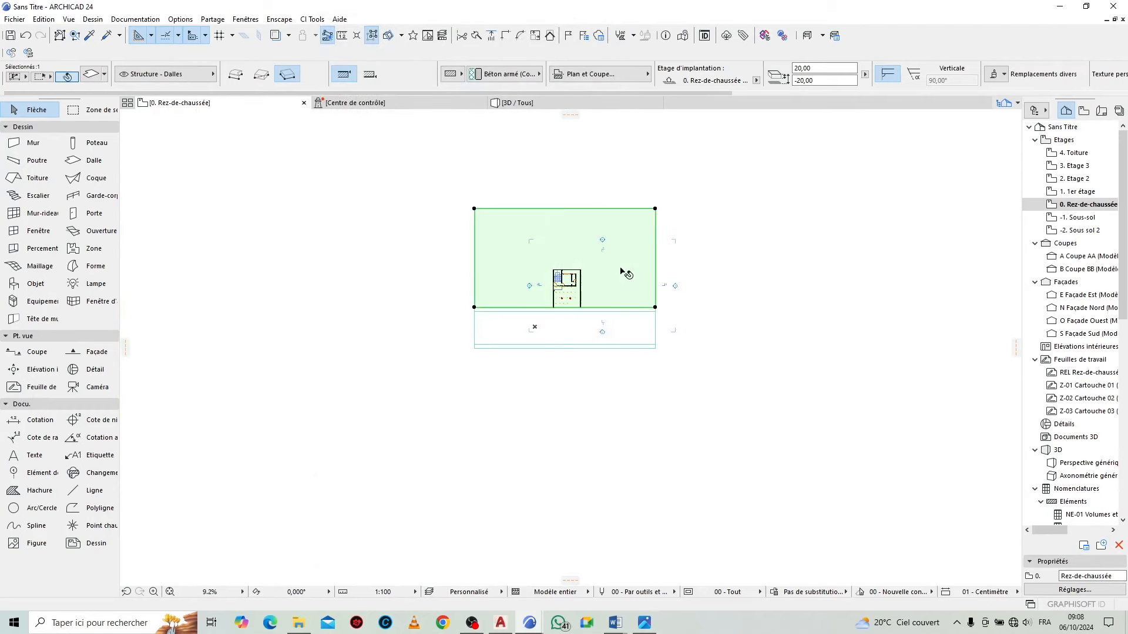
{"action": "key", "text": "ctrl+t"}
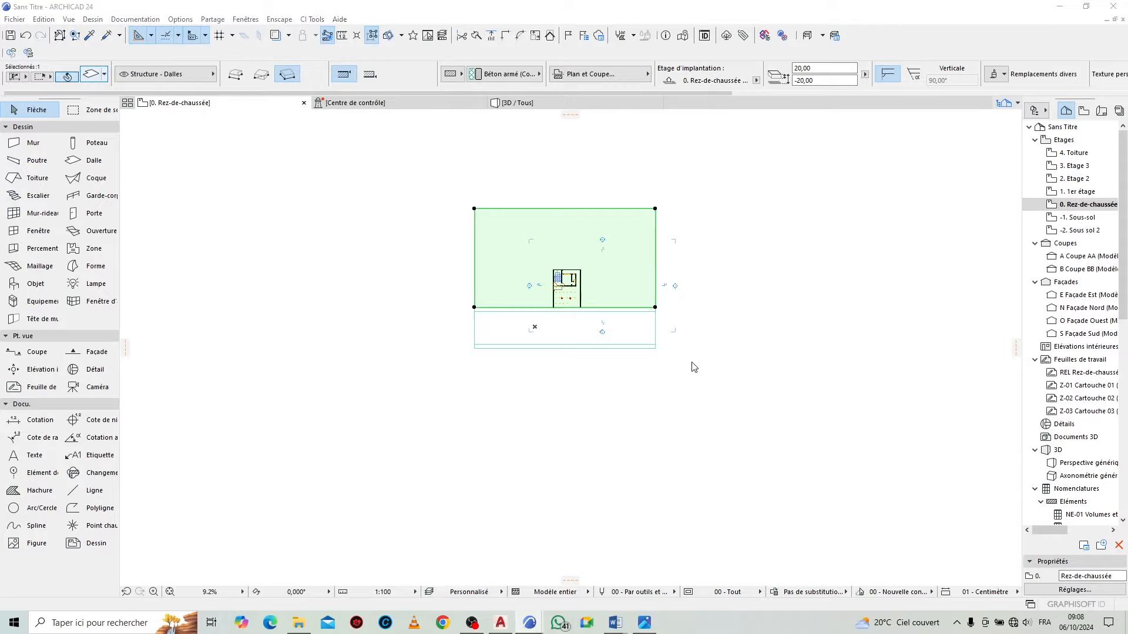
{"action": "left_click", "coordinate": [464, 309]}
{"action": "scroll", "coordinate": [861, 427], "scroll_direction": "down", "scroll_amount": 3}
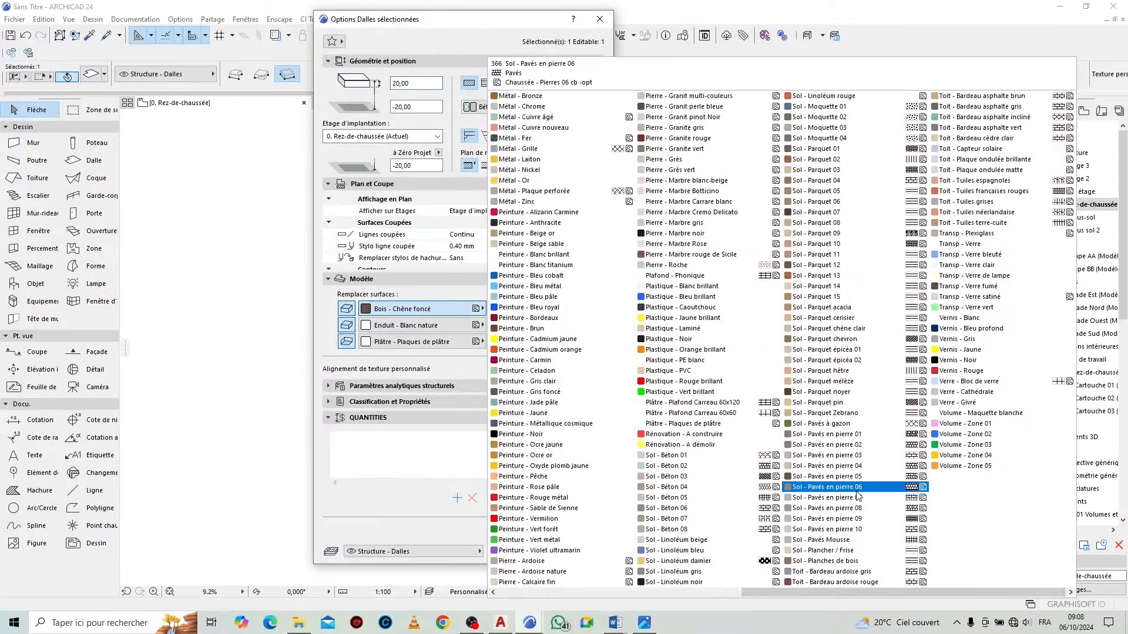
{"action": "left_click", "coordinate": [699, 457]}
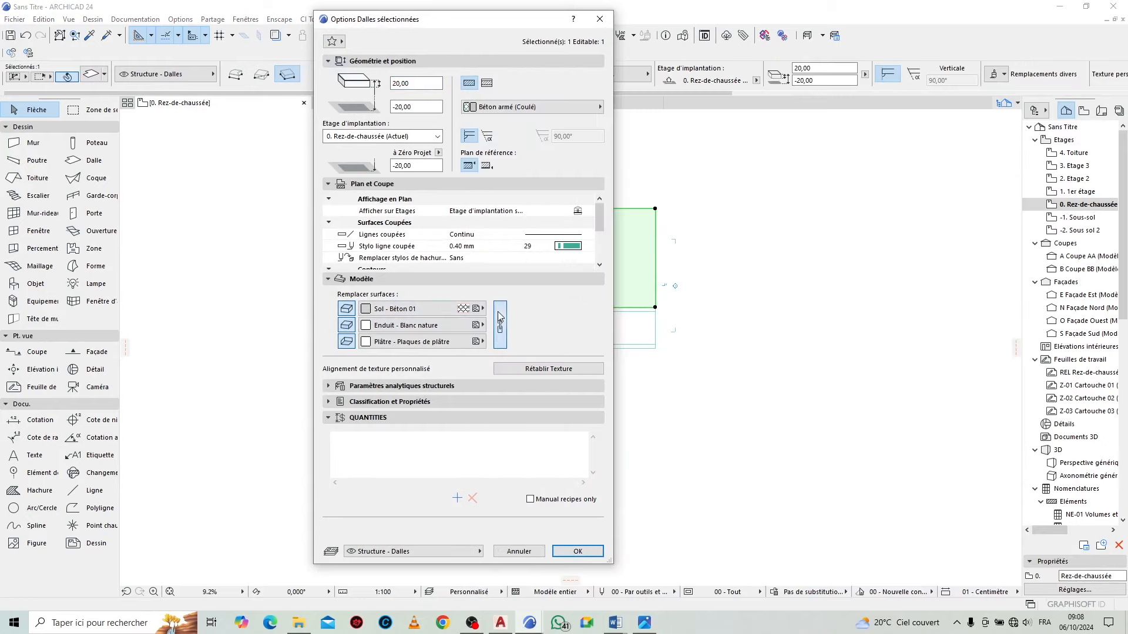
{"action": "left_click", "coordinate": [577, 551]}
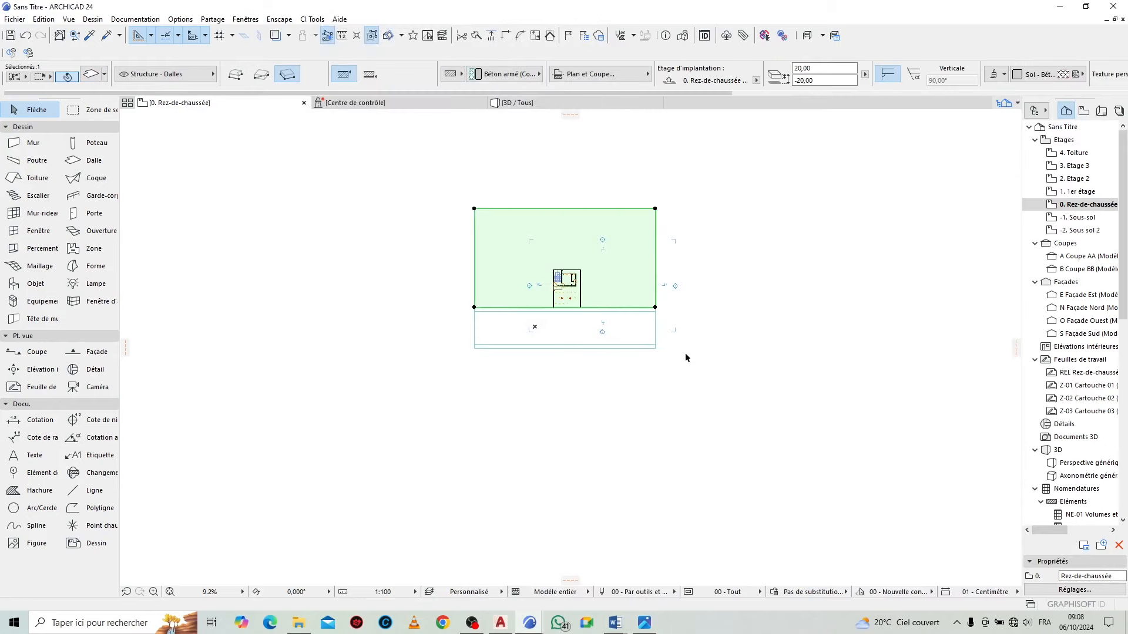
Mirror a copy of the terrain slab to the road's opposite side, using the road's lengthwise centreline as the axis
{"action": "scroll", "coordinate": [677, 310], "scroll_direction": "up", "scroll_amount": 5}
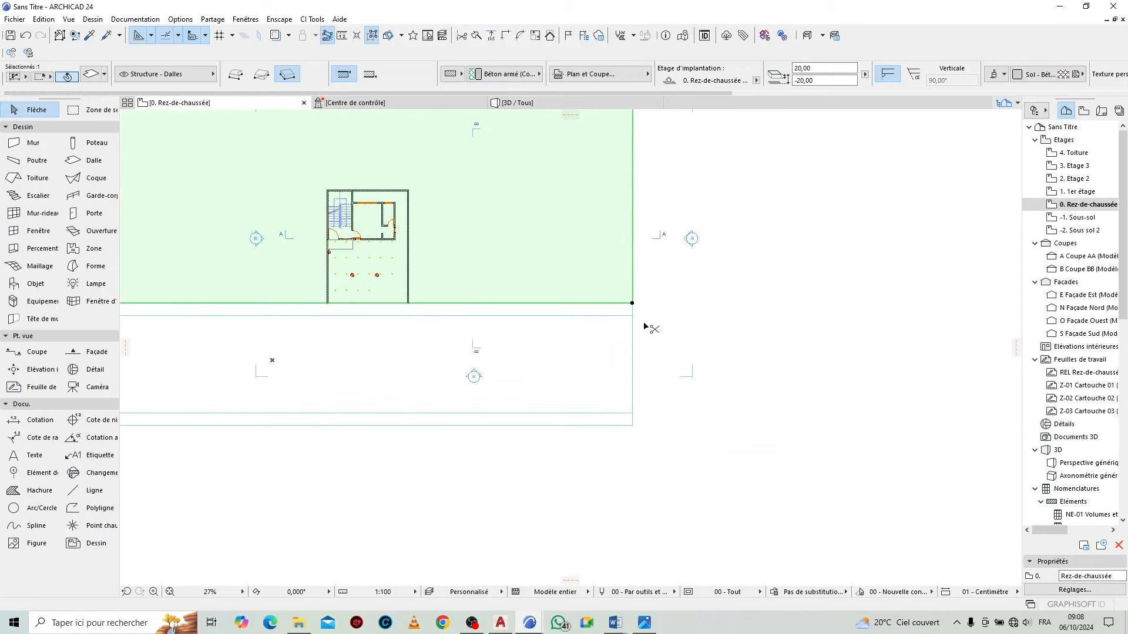
{"action": "key", "text": "ctrl+m"}
{"action": "key", "text": "ctrl"}
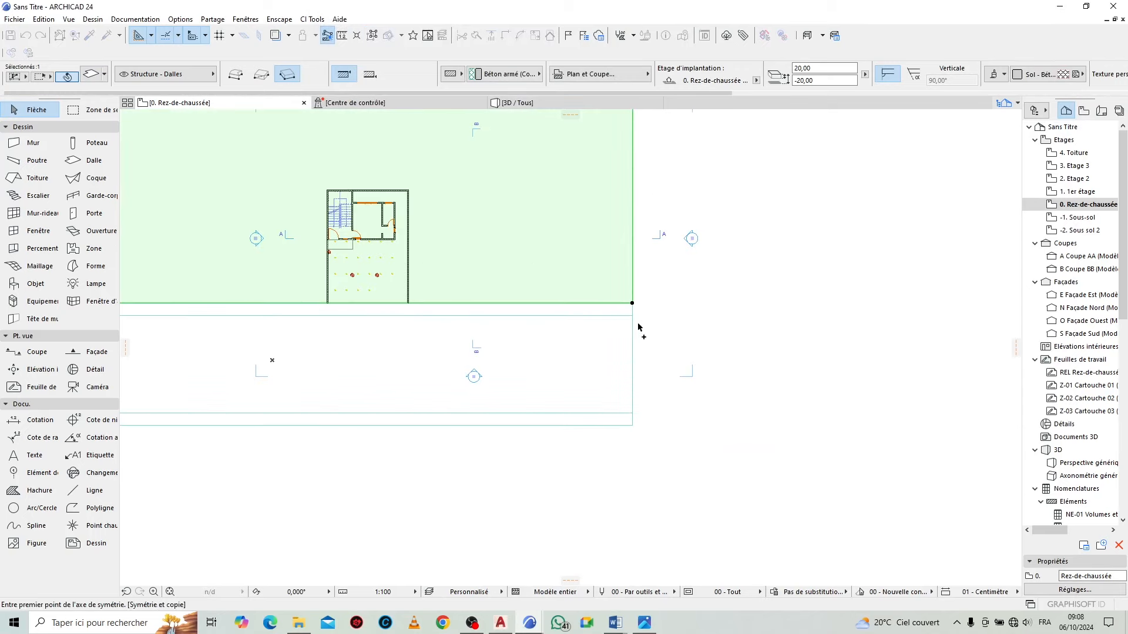
{"action": "left_click", "coordinate": [633, 365]}
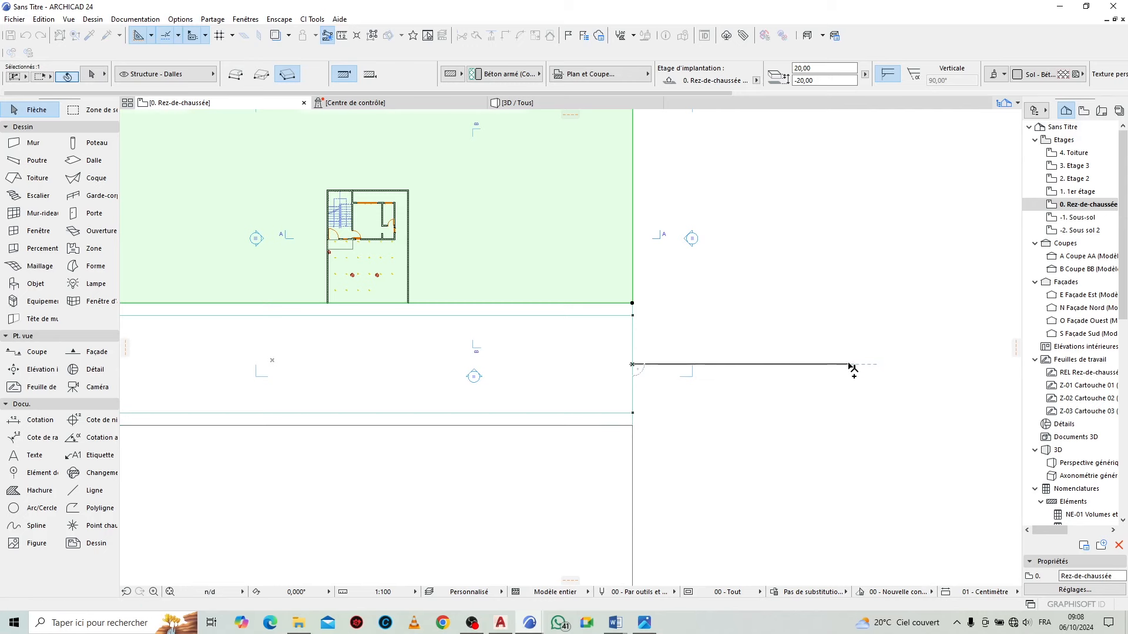
{"action": "left_click", "coordinate": [851, 366]}
{"action": "key", "text": "Escape"}
Set the elevation of both sidewalk slabs to -15 in the 3D view
{"action": "left_click", "coordinate": [597, 104]}
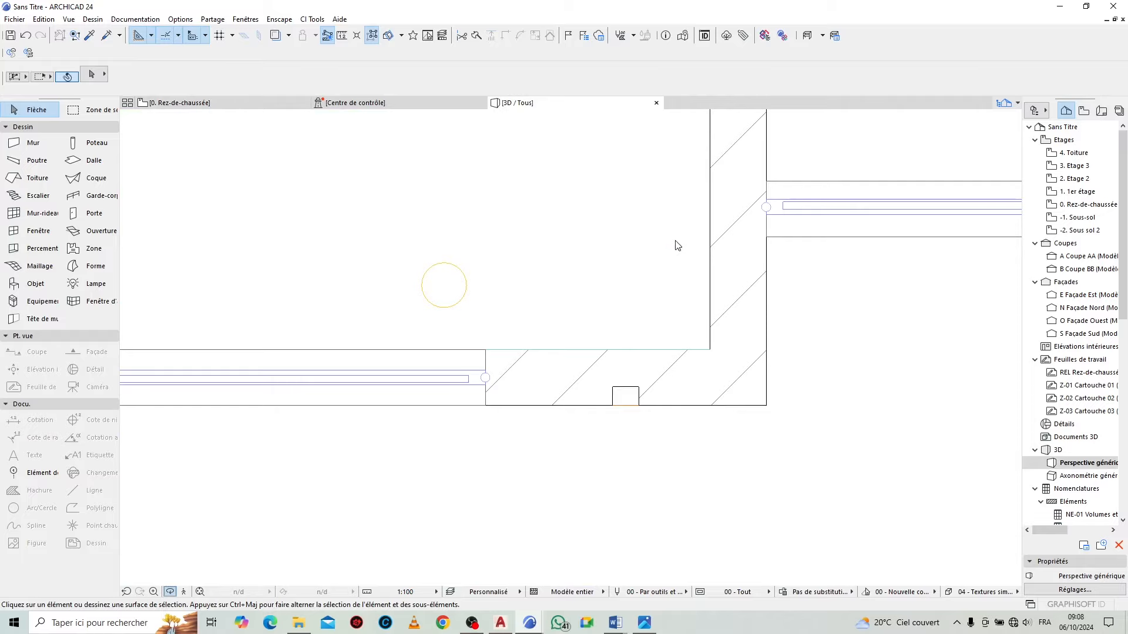
{"action": "scroll", "coordinate": [714, 470], "scroll_direction": "up", "scroll_amount": 4}
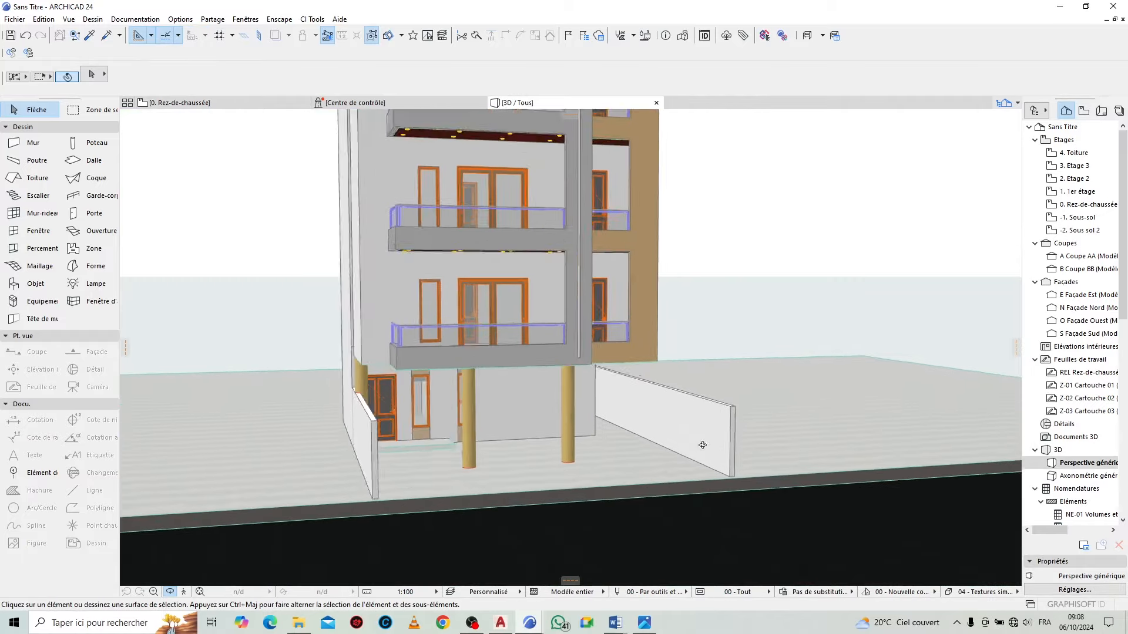
{"action": "scroll", "coordinate": [691, 452], "scroll_direction": "up", "scroll_amount": 3}
{"action": "left_click_drag", "start_coordinate": [737, 465], "coordinate": [508, 544]}
{"action": "left_click_drag", "start_coordinate": [496, 489], "coordinate": [501, 488]}
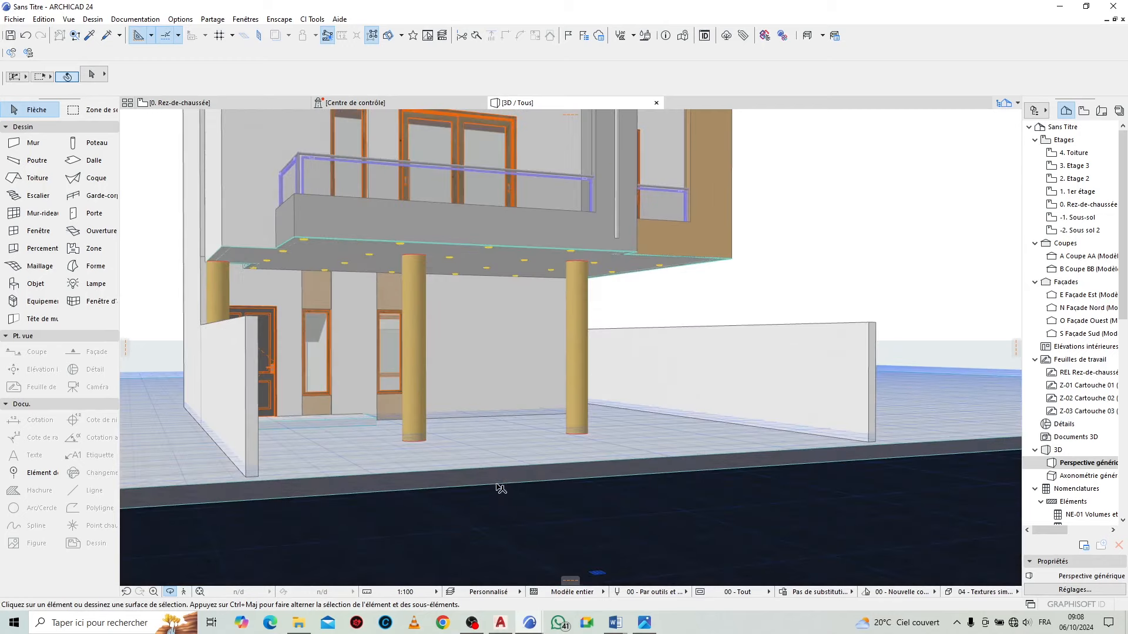
{"action": "left_click", "coordinate": [501, 480]}
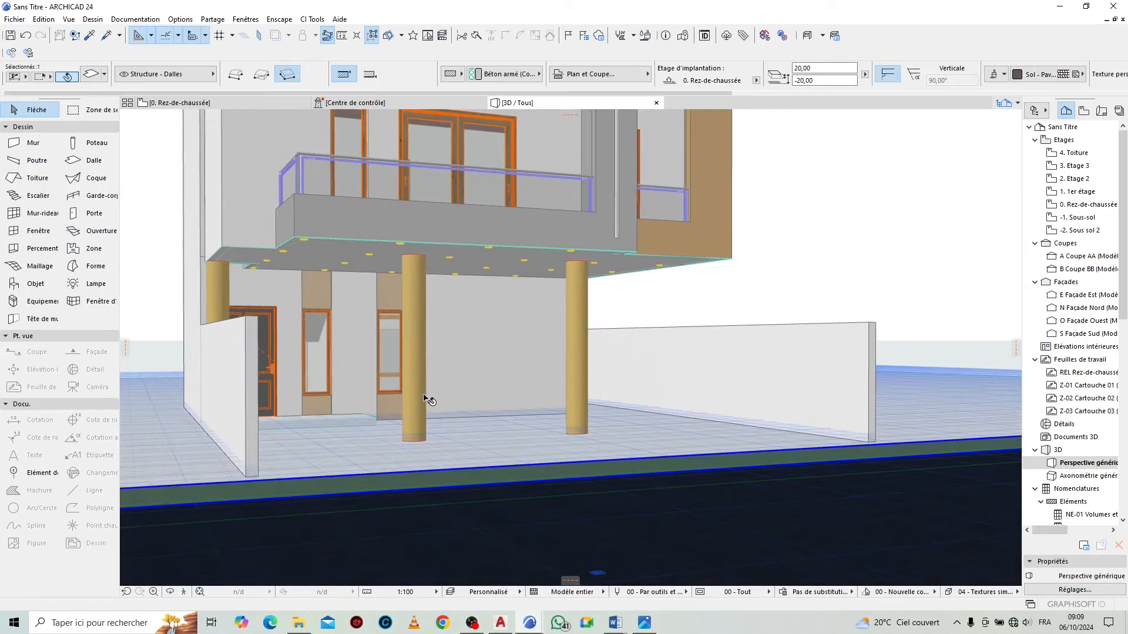
{"action": "scroll", "coordinate": [424, 400], "scroll_direction": "down", "scroll_amount": 3}
{"action": "left_click", "coordinate": [701, 515], "text": "shift"}
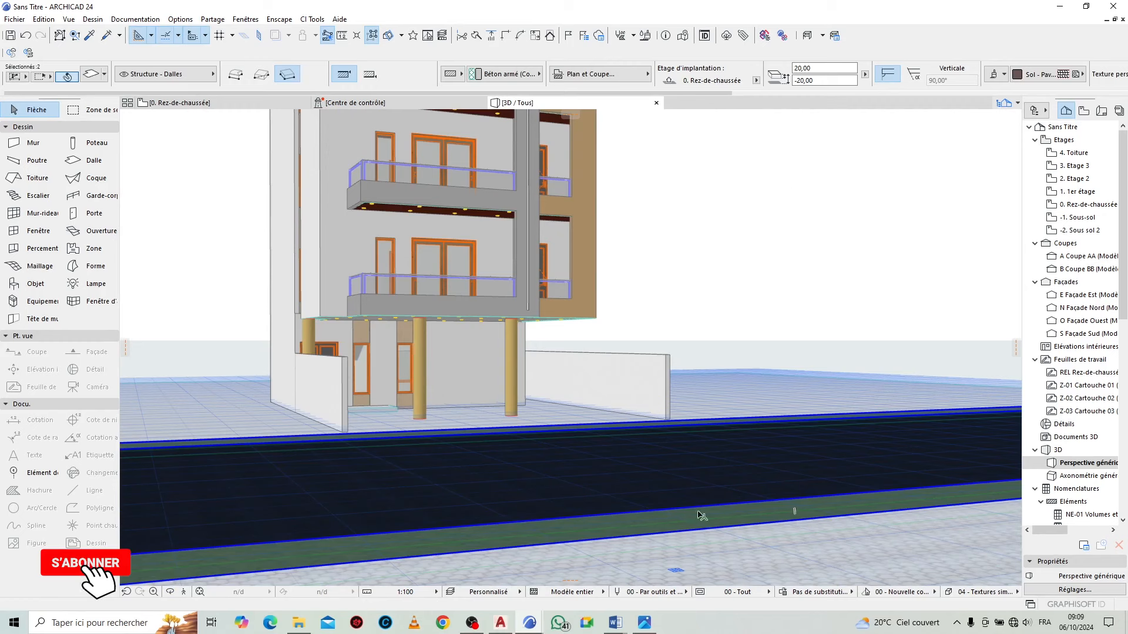
{"action": "left_click_drag", "start_coordinate": [820, 81], "coordinate": [754, 82]}
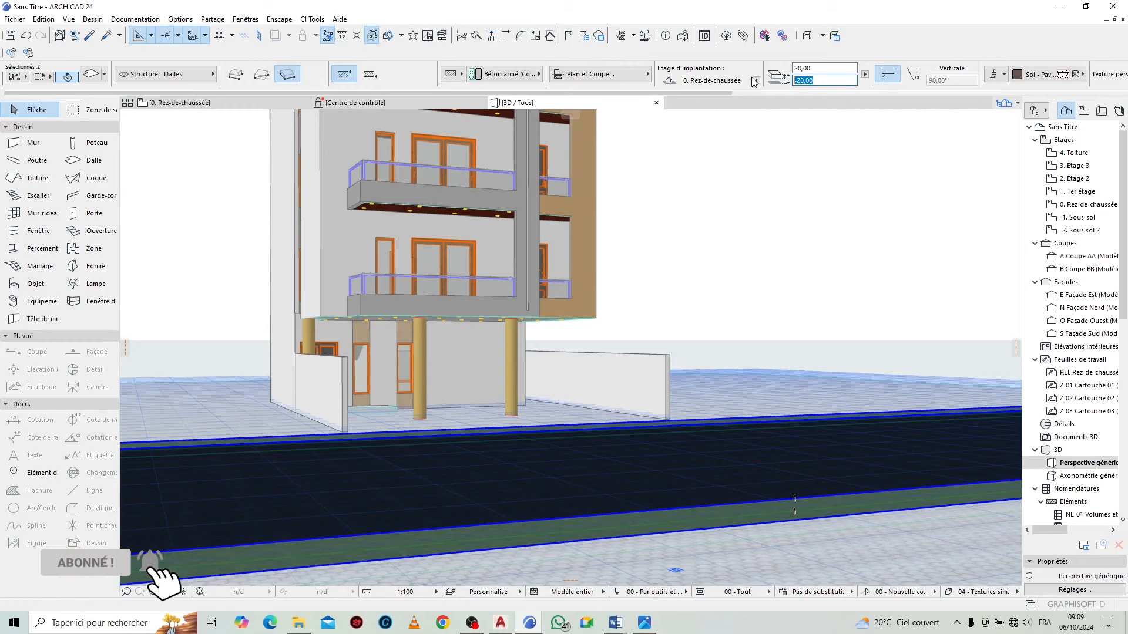
{"action": "type", "text": "-15"}
{"action": "key", "text": "Return"}
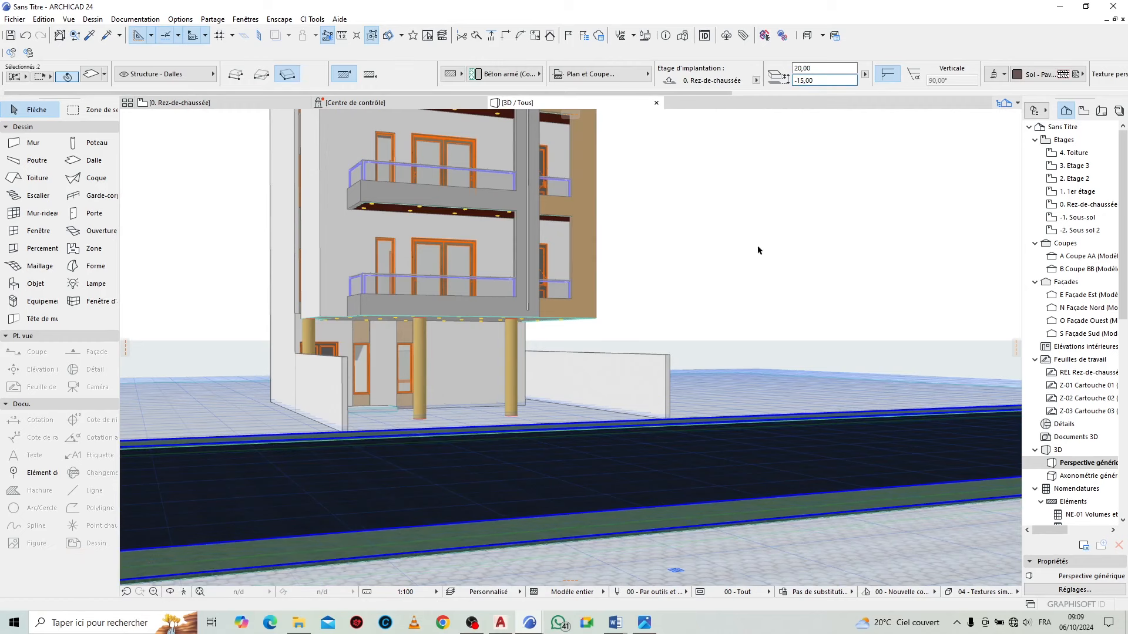
{"action": "left_click", "coordinate": [722, 238]}
{"action": "scroll", "coordinate": [497, 407], "scroll_direction": "up", "scroll_amount": 4}
{"action": "scroll", "coordinate": [450, 400], "scroll_direction": "down", "scroll_amount": 1}
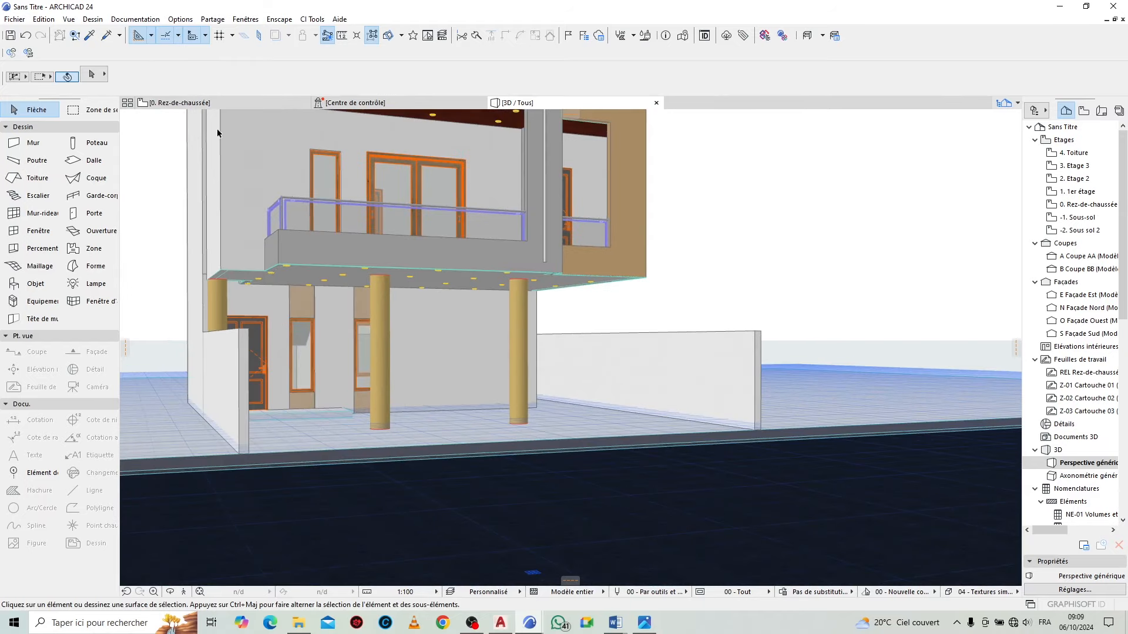
Split the building-side sidewalk slab crosswise in plan, in line with the inner faces of the two side walls
{"action": "left_click", "coordinate": [177, 103]}
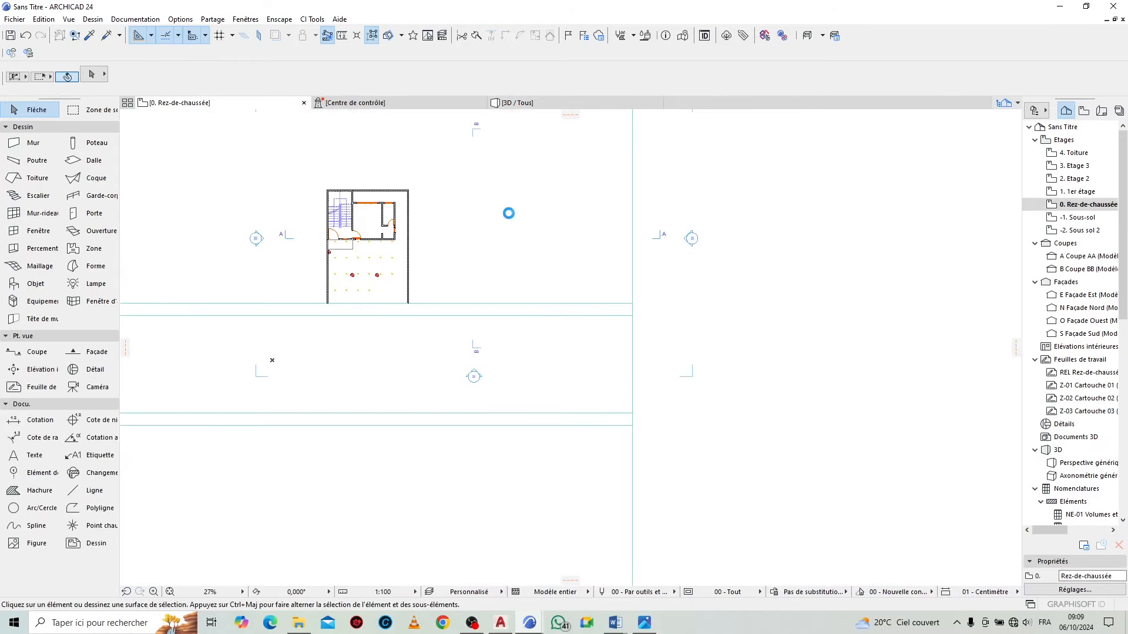
{"action": "scroll", "coordinate": [330, 294], "scroll_direction": "up", "scroll_amount": 6}
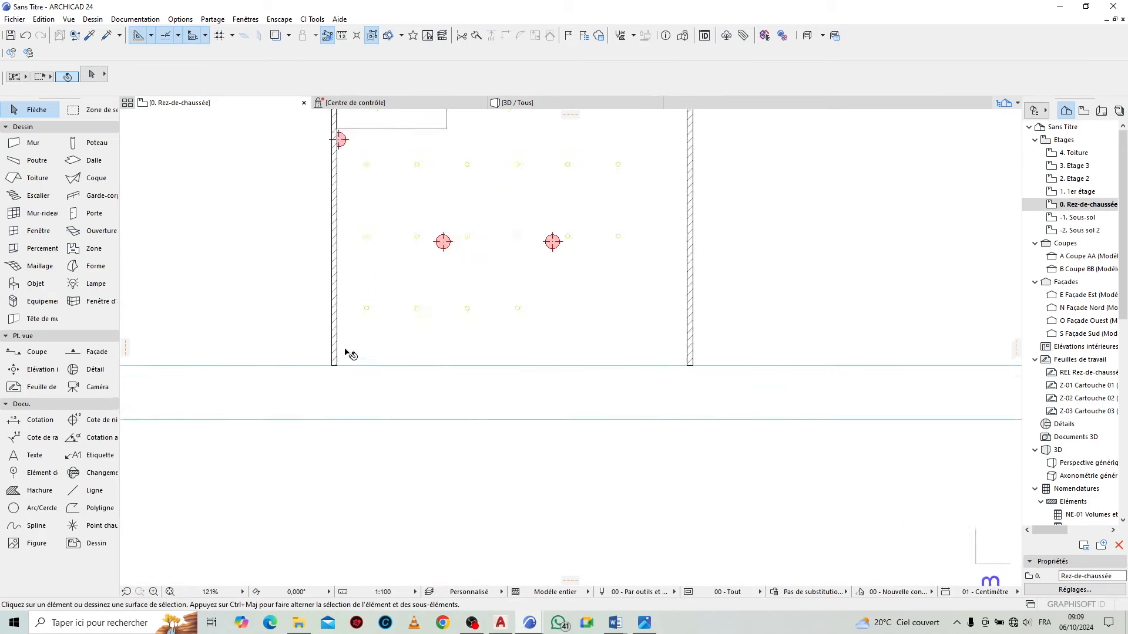
{"action": "scroll", "coordinate": [346, 353], "scroll_direction": "up", "scroll_amount": 2}
{"action": "scroll", "coordinate": [388, 393], "scroll_direction": "up", "scroll_amount": 1}
{"action": "left_click", "coordinate": [396, 402]}
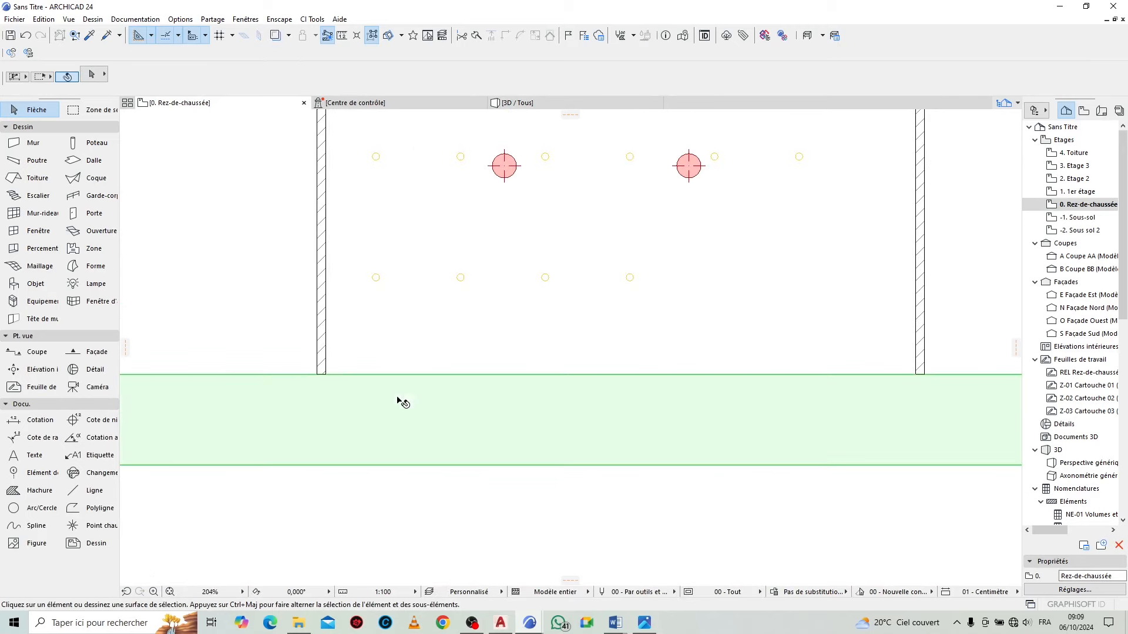
{"action": "left_click", "coordinate": [325, 375]}
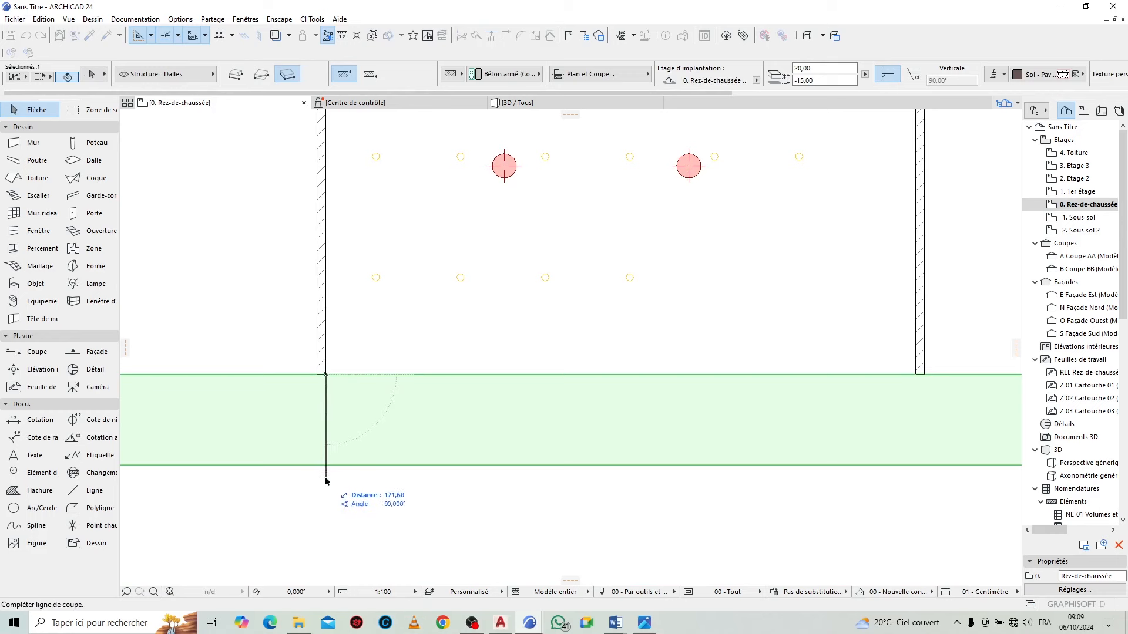
{"action": "left_click", "coordinate": [325, 478]}
{"action": "left_click", "coordinate": [364, 461]}
{"action": "scroll", "coordinate": [303, 359], "scroll_direction": "down", "scroll_amount": 4}
{"action": "scroll", "coordinate": [509, 376], "scroll_direction": "up", "scroll_amount": 3}
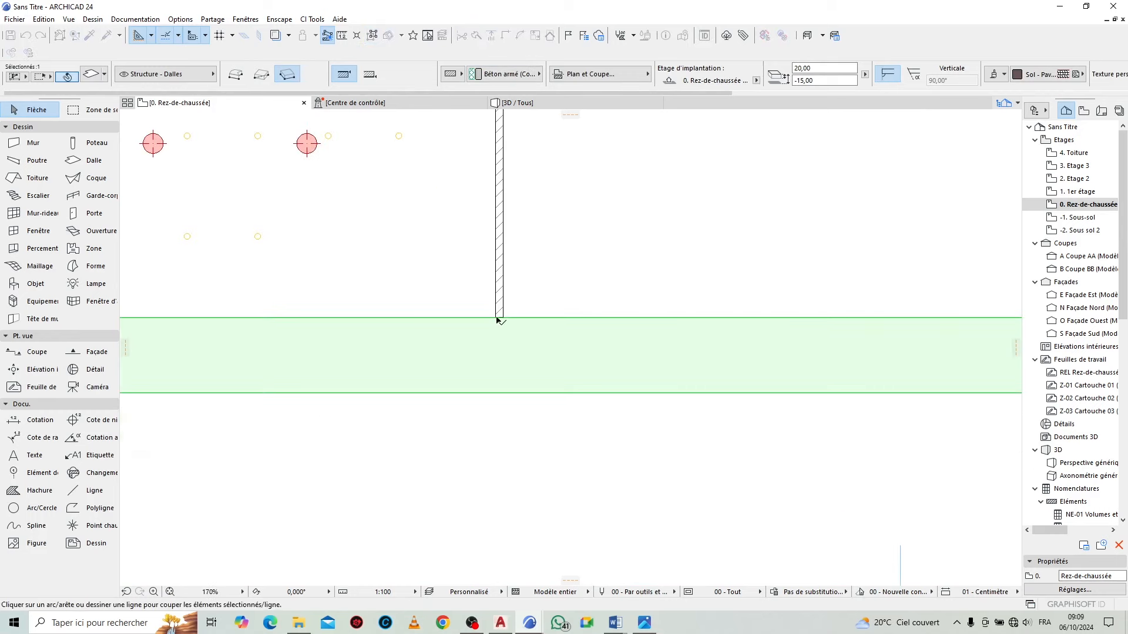
{"action": "left_click", "coordinate": [496, 435]}
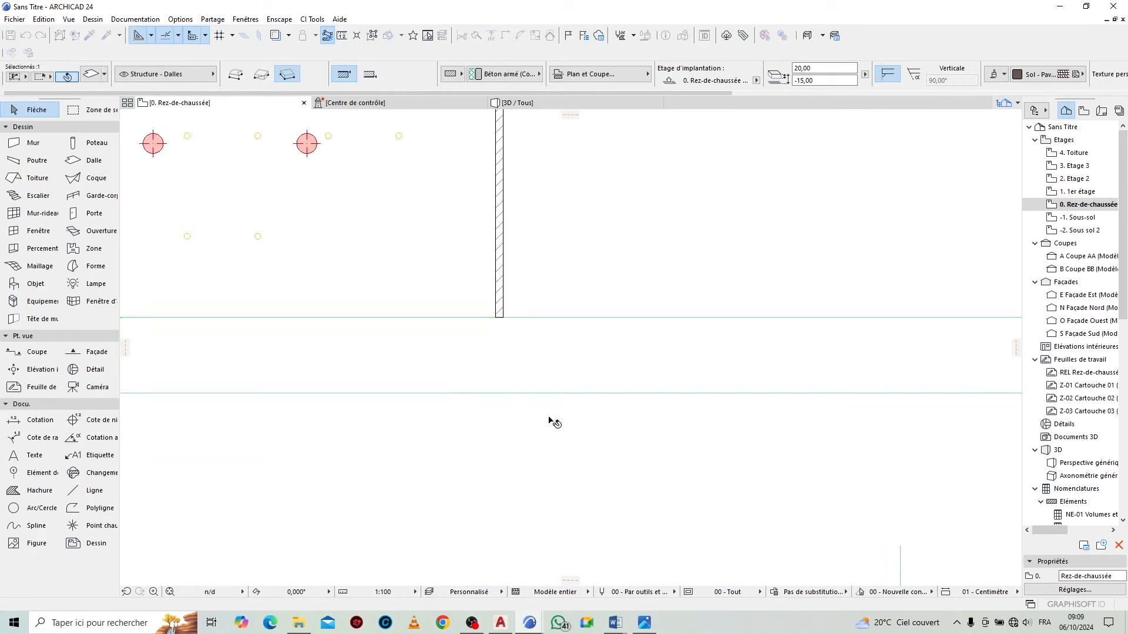
Try deleting the sidewalk section between the side walls, and undo the deletion
{"action": "key", "text": "Delete"}
{"action": "scroll", "coordinate": [715, 327], "scroll_direction": "down", "scroll_amount": 1}
{"action": "scroll", "coordinate": [479, 338], "scroll_direction": "up", "scroll_amount": 2}
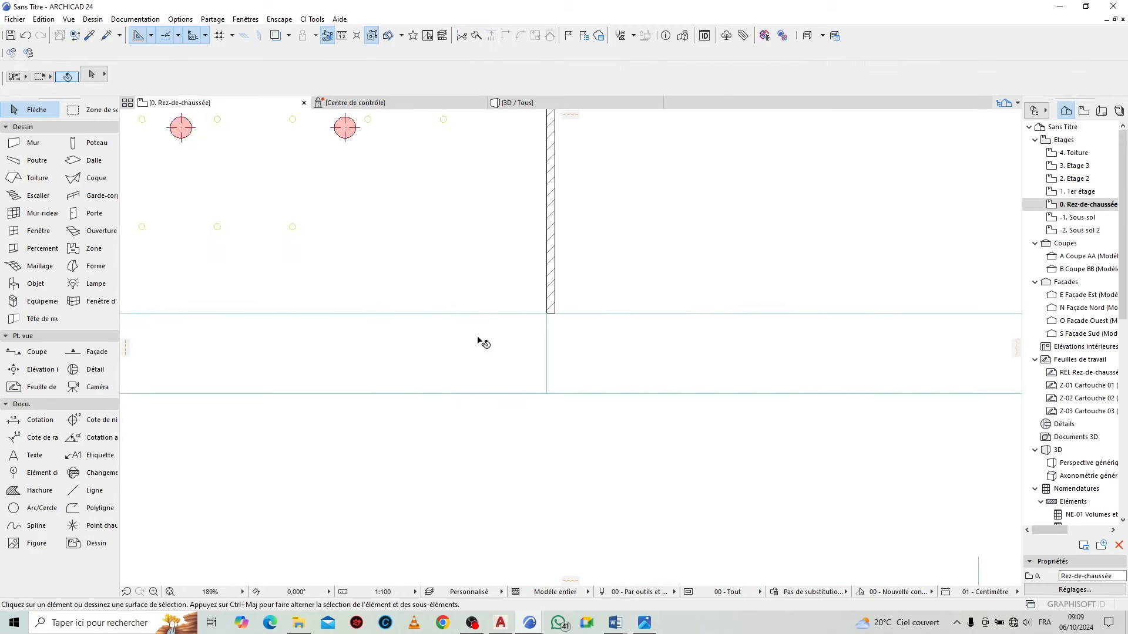
{"action": "key", "text": "ctrl+z"}
Transfer the terrain slab's settings to the sidewalk section between the two side walls
{"action": "left_click", "coordinate": [480, 337]}
{"action": "scroll", "coordinate": [805, 320], "scroll_direction": "down", "scroll_amount": 3}
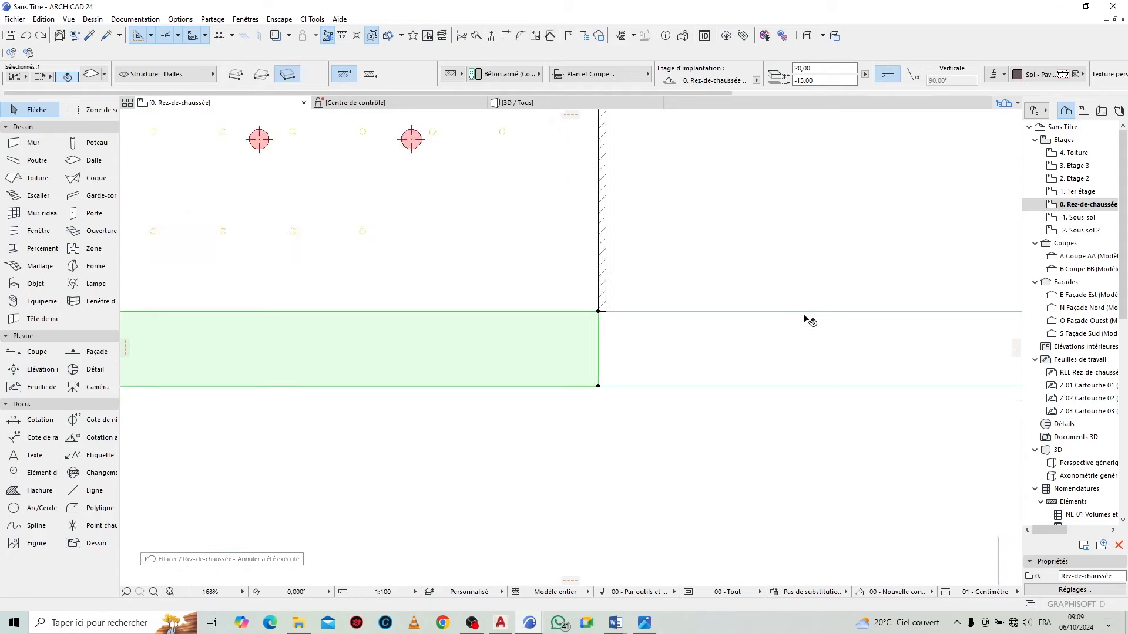
{"action": "scroll", "coordinate": [675, 319], "scroll_direction": "up", "scroll_amount": 2}
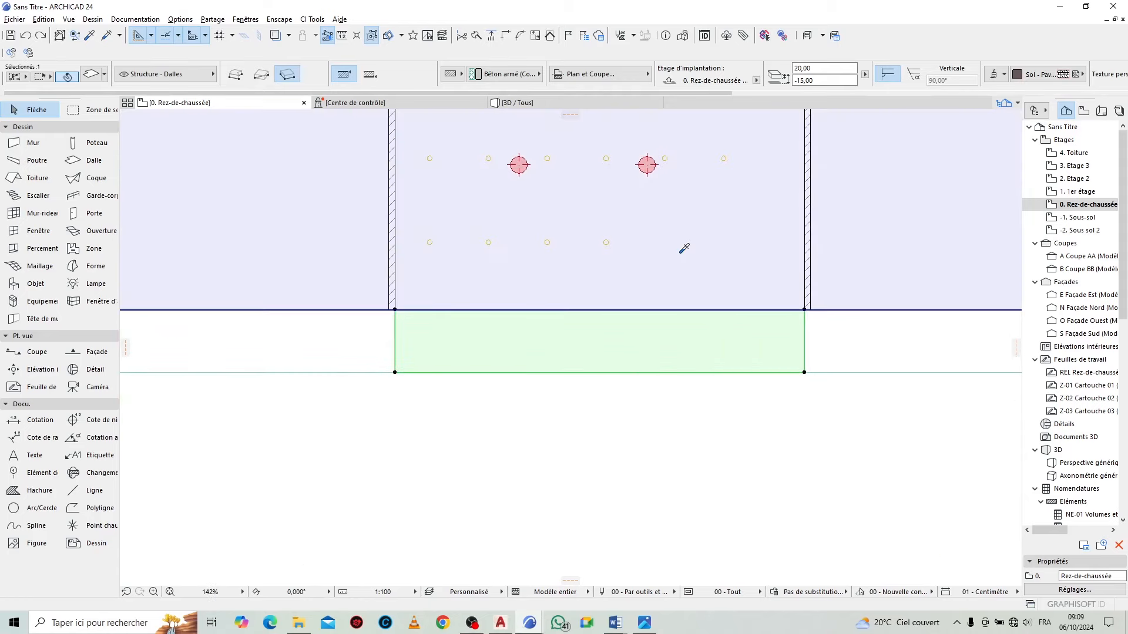
{"action": "left_click", "coordinate": [680, 253], "text": "alt"}
{"action": "left_click", "coordinate": [692, 339], "text": "ctrl+alt"}
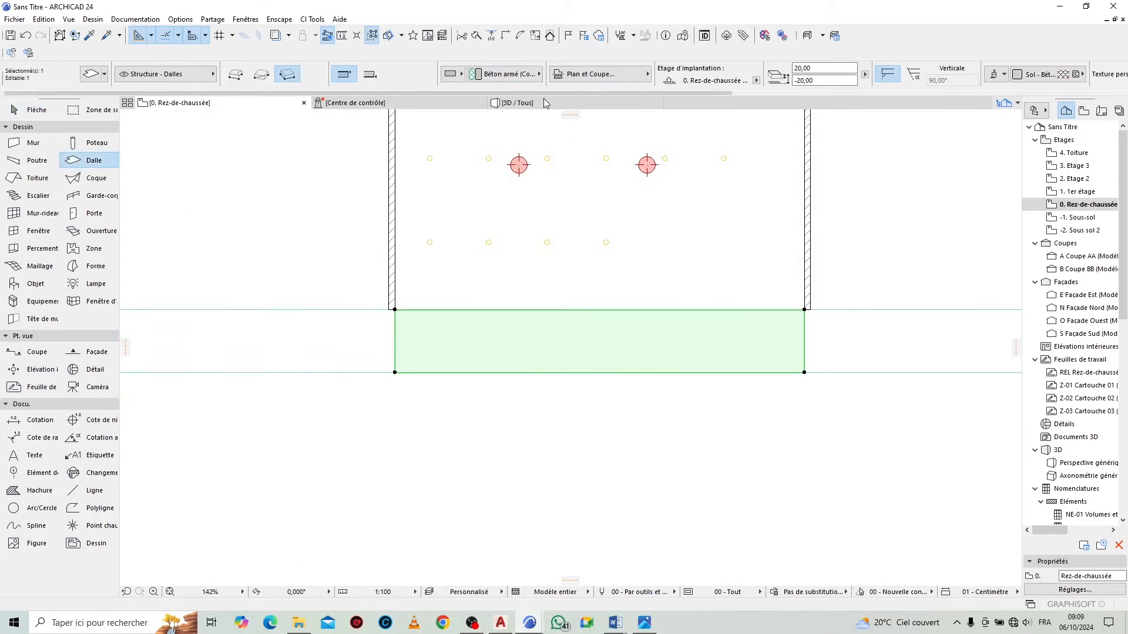
Examine the vehicle entrance through the sidewalk and the whole front of the building in the 3D view
{"action": "left_click", "coordinate": [545, 103]}
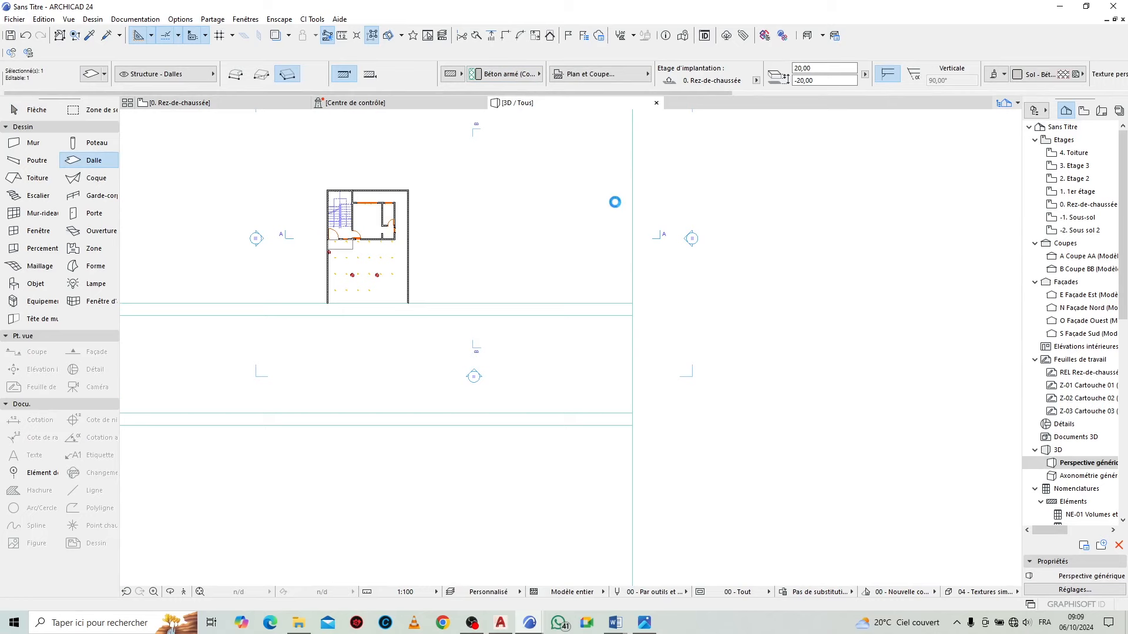
{"action": "scroll", "coordinate": [640, 461], "scroll_direction": "up", "scroll_amount": 2}
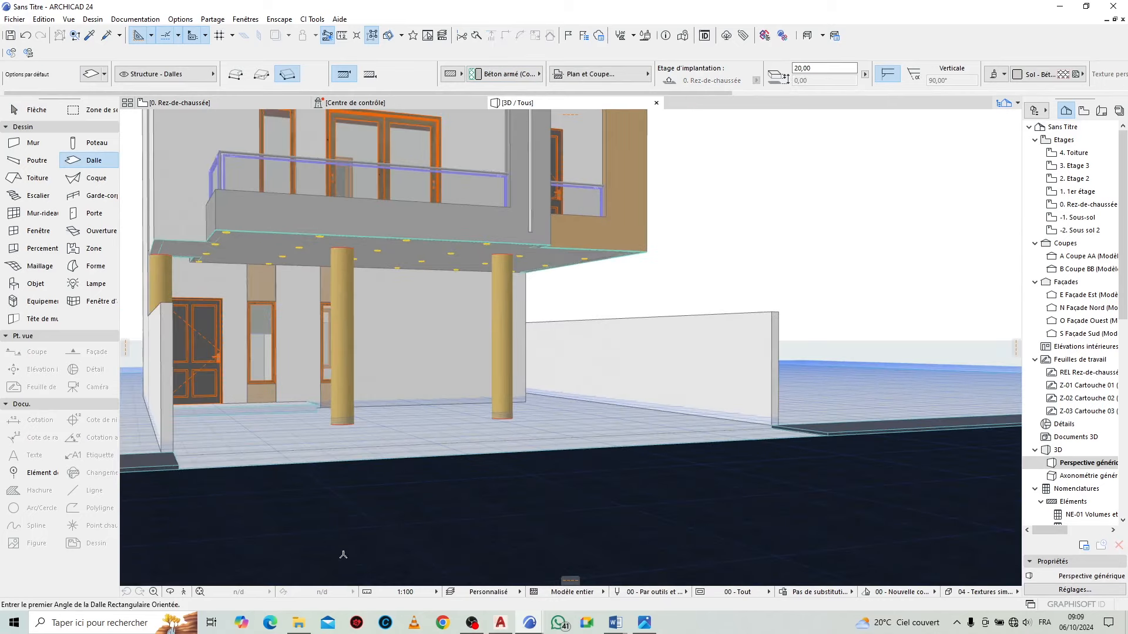
{"action": "key", "text": "Escape"}
{"action": "scroll", "coordinate": [498, 527], "scroll_direction": "down", "scroll_amount": 2}
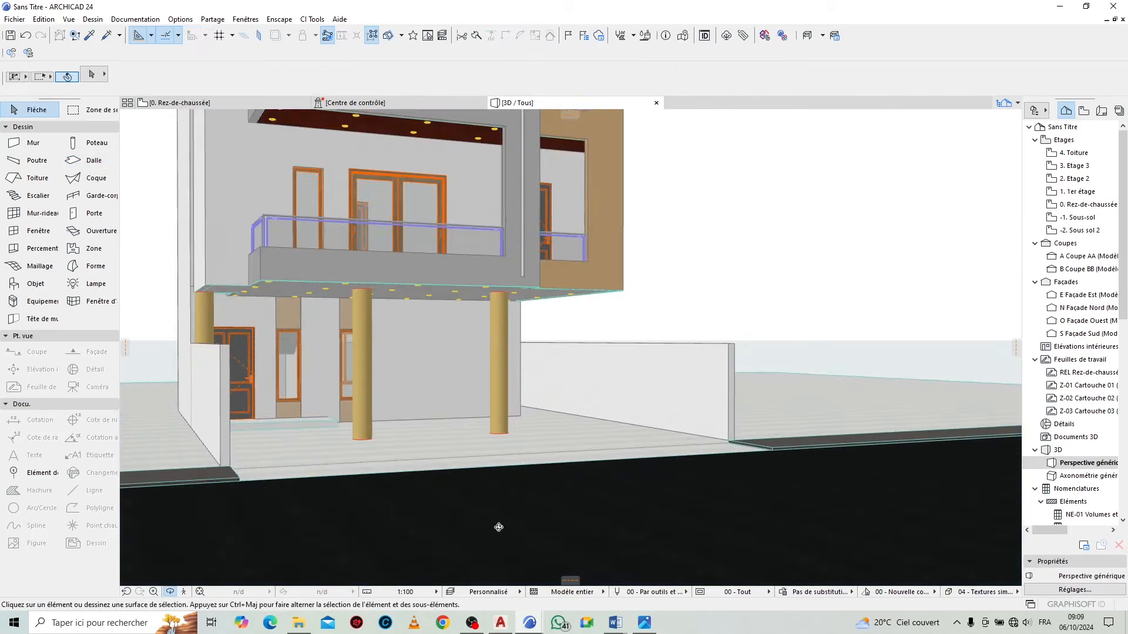
{"action": "left_click_drag", "start_coordinate": [722, 320], "coordinate": [640, 312]}
{"action": "scroll", "coordinate": [568, 435], "scroll_direction": "down", "scroll_amount": 2}
{"action": "scroll", "coordinate": [568, 434], "scroll_direction": "down", "scroll_amount": 2}
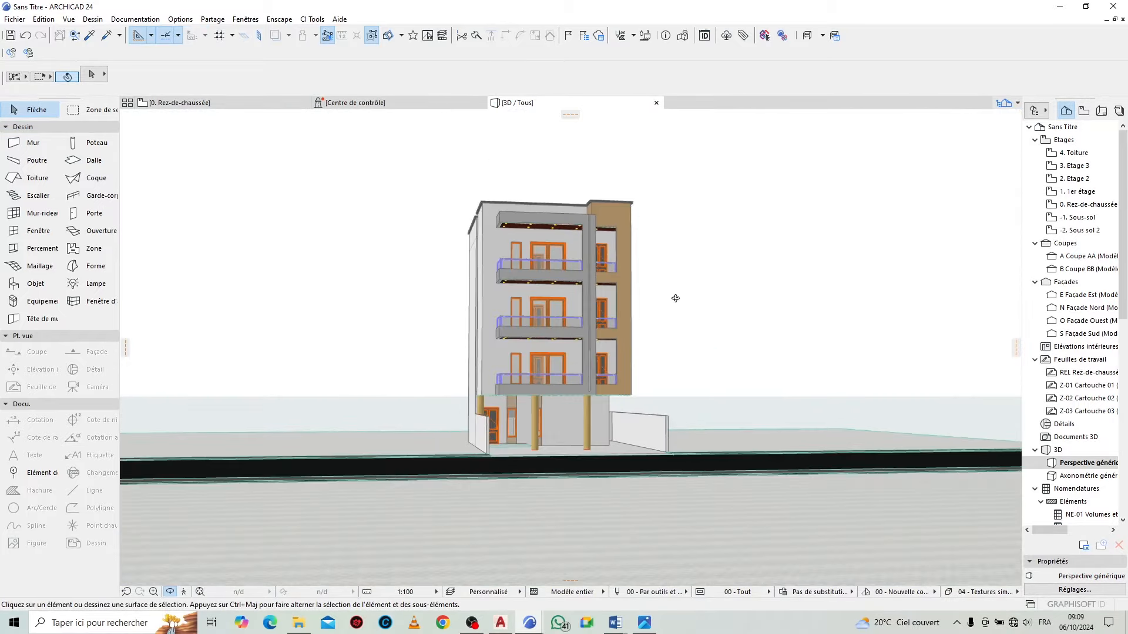
{"action": "scroll", "coordinate": [674, 297], "scroll_direction": "up", "scroll_amount": 2}
Switch to the Photos viewer and examine the surroundings of the building in reference images R_TUTO_4, R_TUTO_5 and R_TUTO_6
{"action": "left_click", "coordinate": [645, 622]}
{"action": "scroll", "coordinate": [652, 322], "scroll_direction": "down", "scroll_amount": 5}
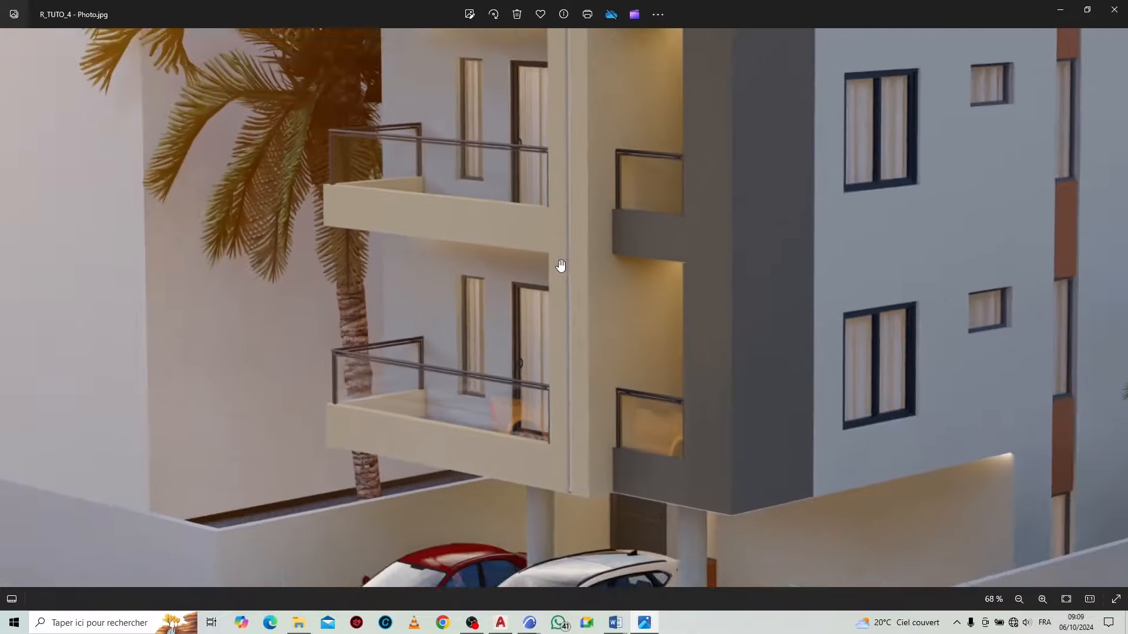
{"action": "scroll", "coordinate": [231, 163], "scroll_direction": "up", "scroll_amount": 5}
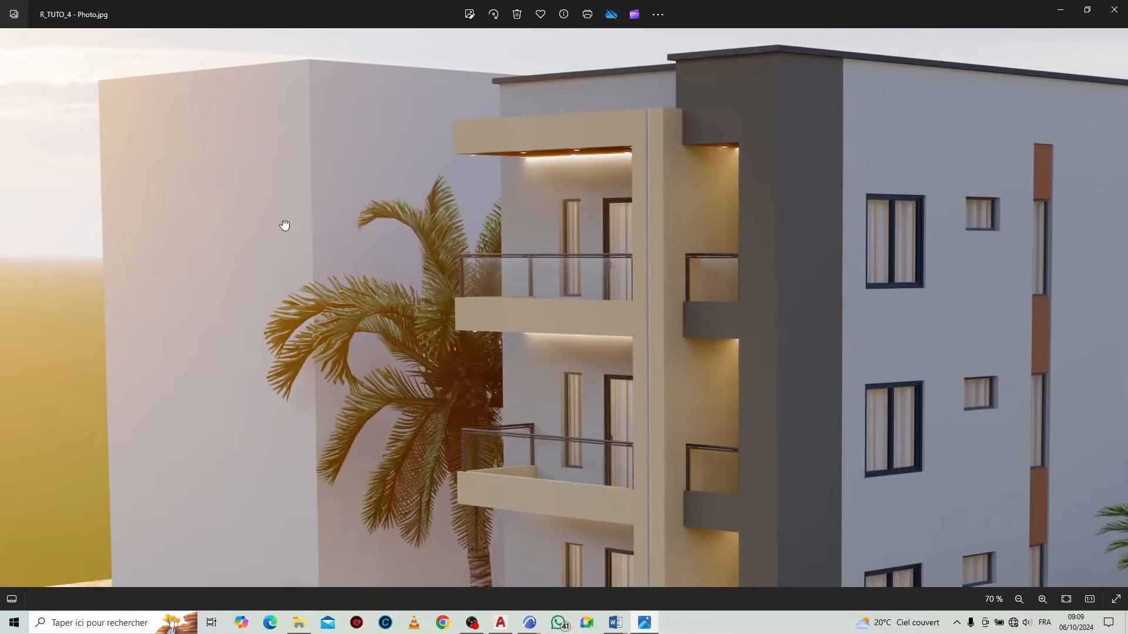
{"action": "scroll", "coordinate": [227, 212], "scroll_direction": "down", "scroll_amount": 2}
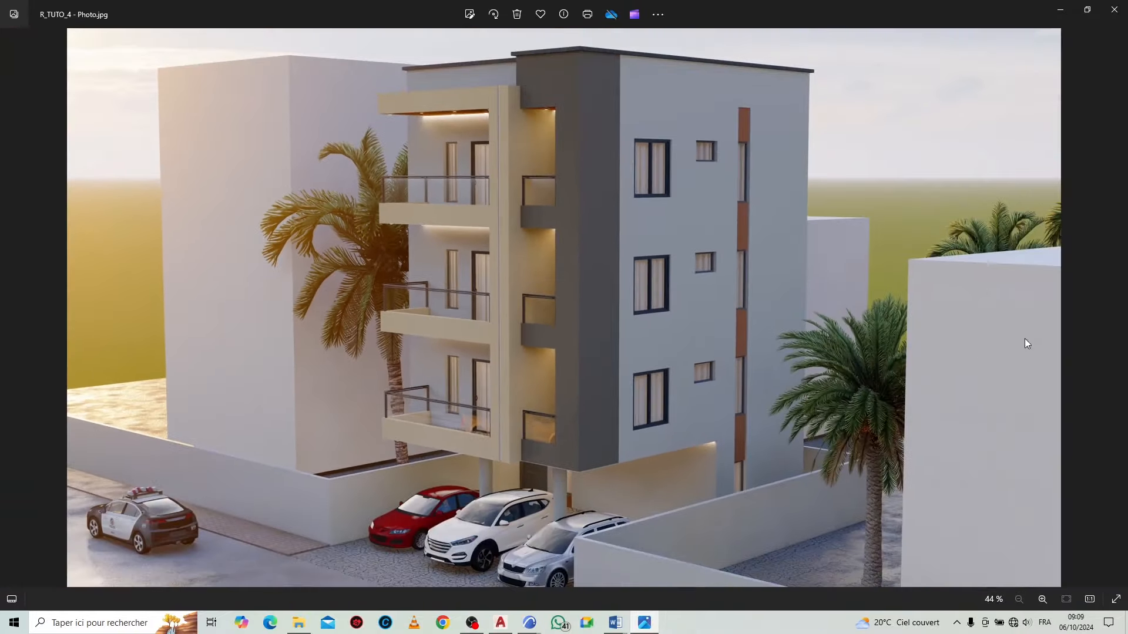
{"action": "left_click", "coordinate": [1117, 308]}
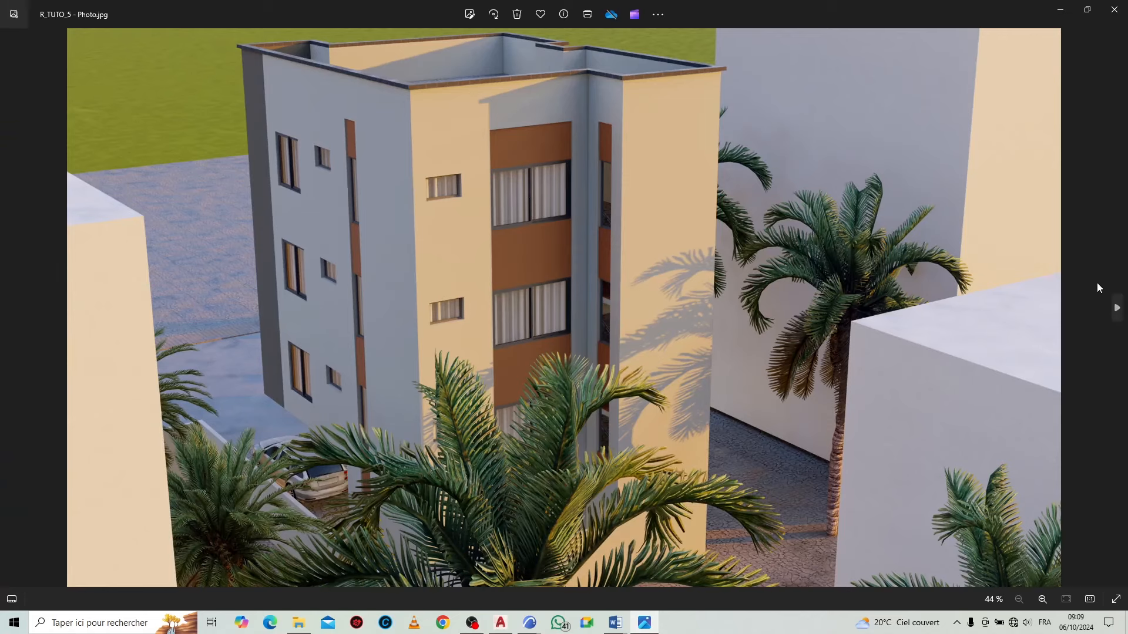
{"action": "left_click", "coordinate": [1108, 308]}
{"action": "scroll", "coordinate": [940, 270], "scroll_direction": "up", "scroll_amount": 4}
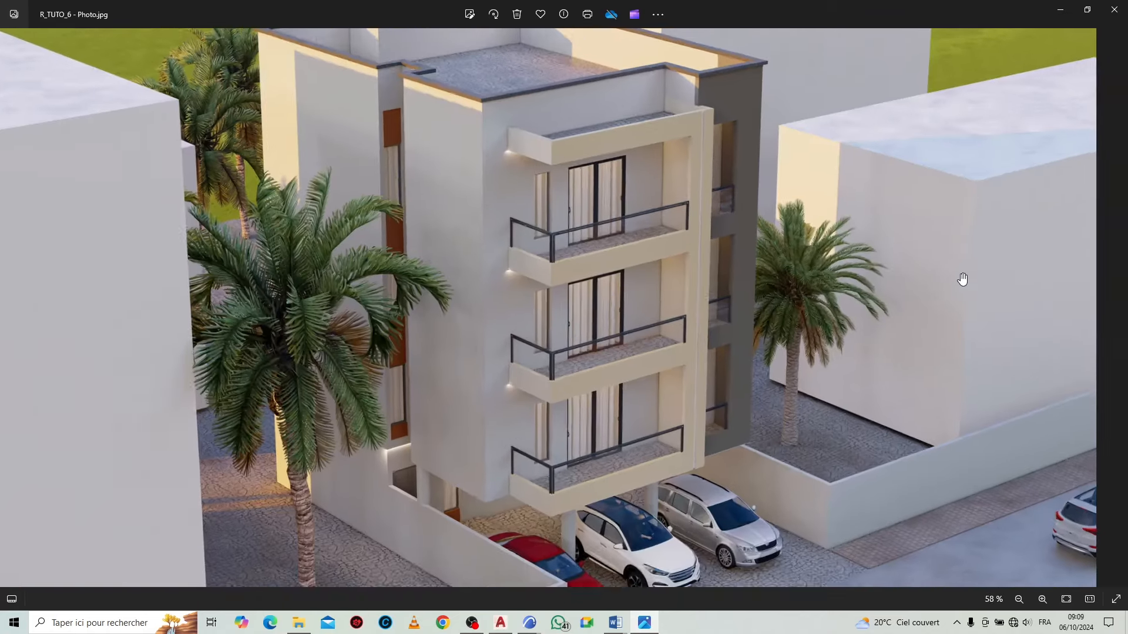
Switch to ARCHICAD and draw a 200 cm high, 15 cm thick wall outward from the left side wall's front end, along the sidewalk
{"action": "scroll", "coordinate": [722, 282], "scroll_direction": "down", "scroll_amount": 4}
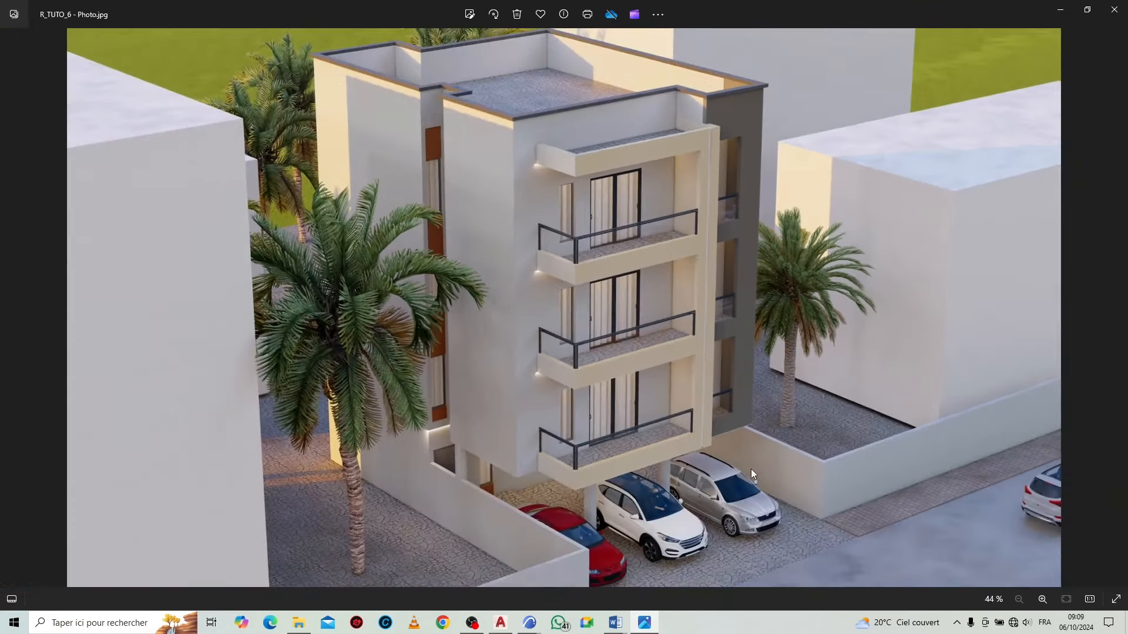
{"action": "left_click", "coordinate": [531, 624]}
{"action": "scroll", "coordinate": [365, 272], "scroll_direction": "up", "scroll_amount": 3}
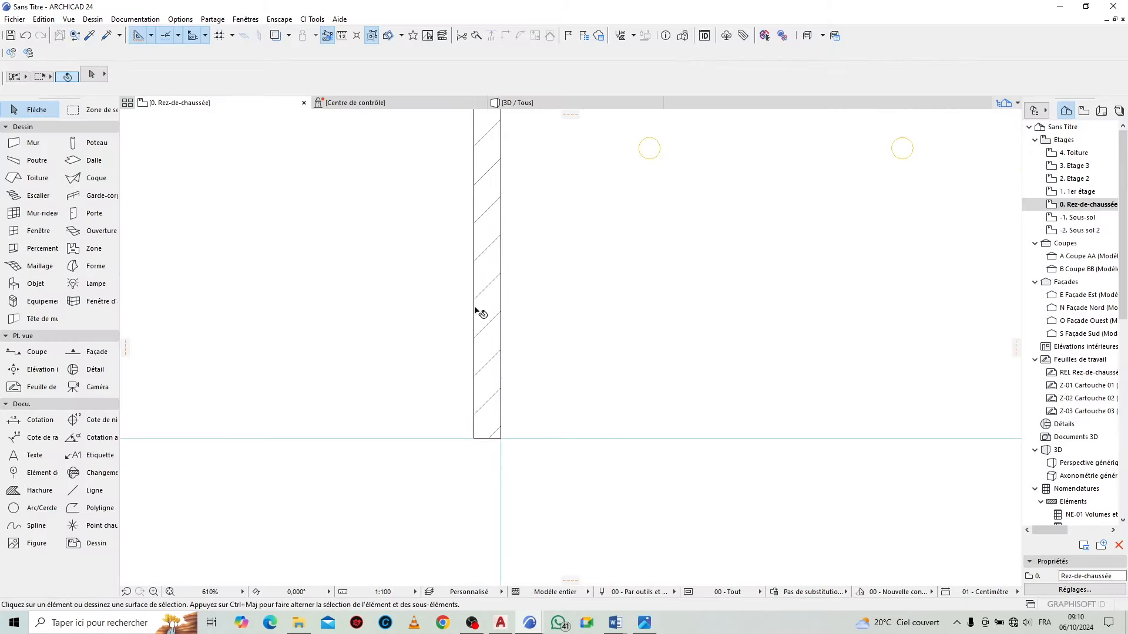
{"action": "left_click", "coordinate": [476, 436]}
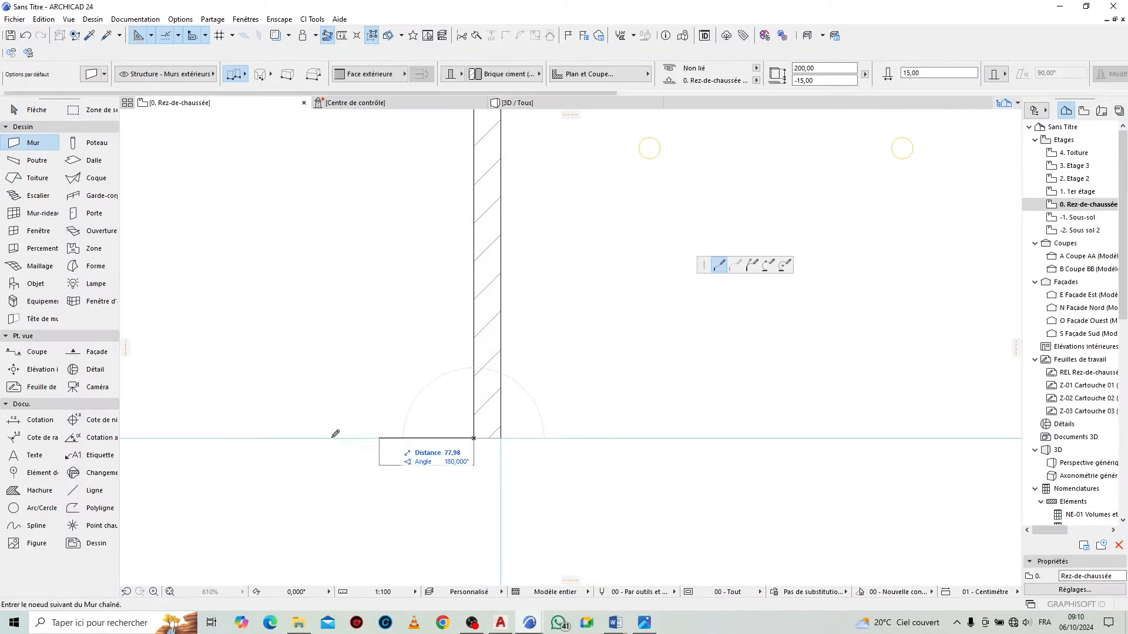
{"action": "scroll", "coordinate": [693, 534], "scroll_direction": "down", "scroll_amount": 3}
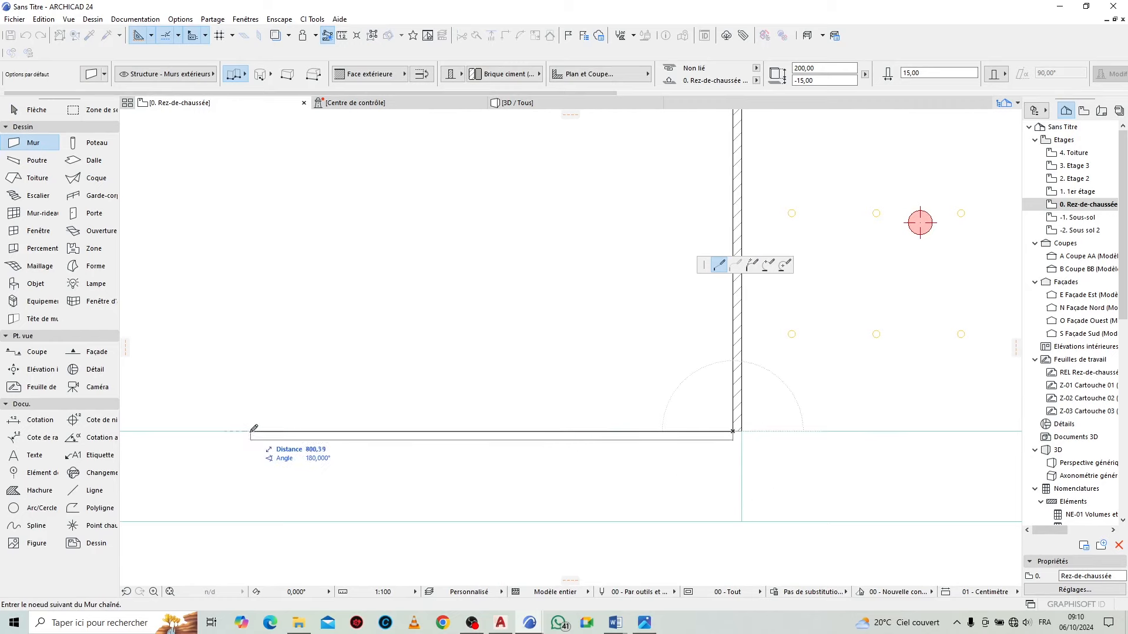
{"action": "scroll", "coordinate": [891, 425], "scroll_direction": "down", "scroll_amount": 4}
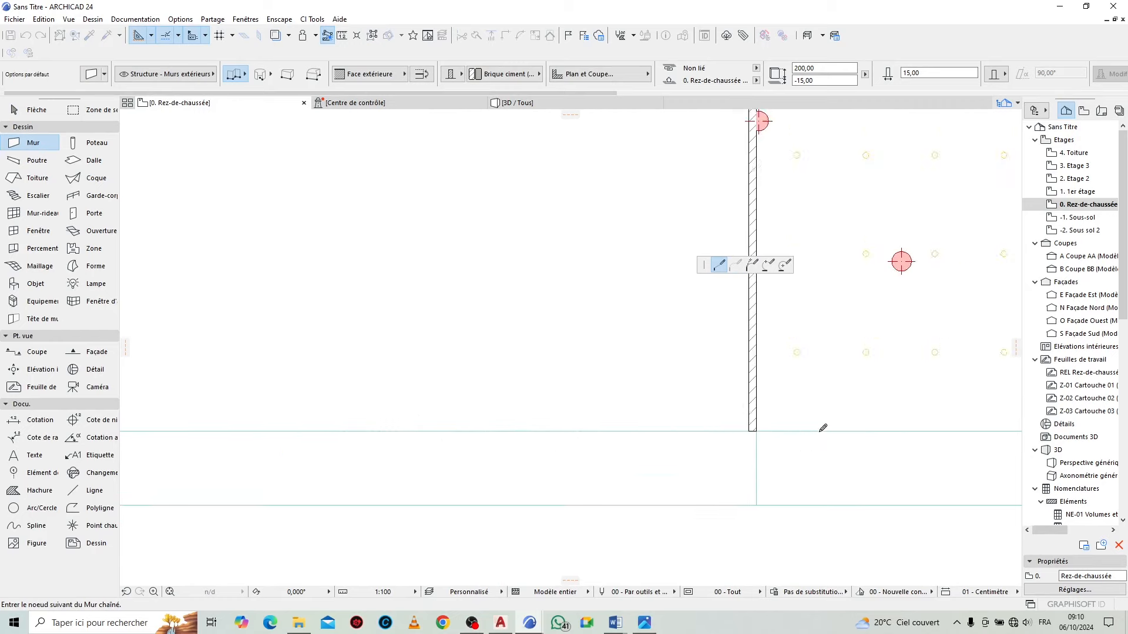
{"action": "double_click", "coordinate": [435, 432]}
Draw a matching front enclosure wall outward from the front end of the right side wall, along the sidewalk's inner edge
{"action": "scroll", "coordinate": [493, 433], "scroll_direction": "down", "scroll_amount": 3}
{"action": "scroll", "coordinate": [800, 432], "scroll_direction": "up", "scroll_amount": 6}
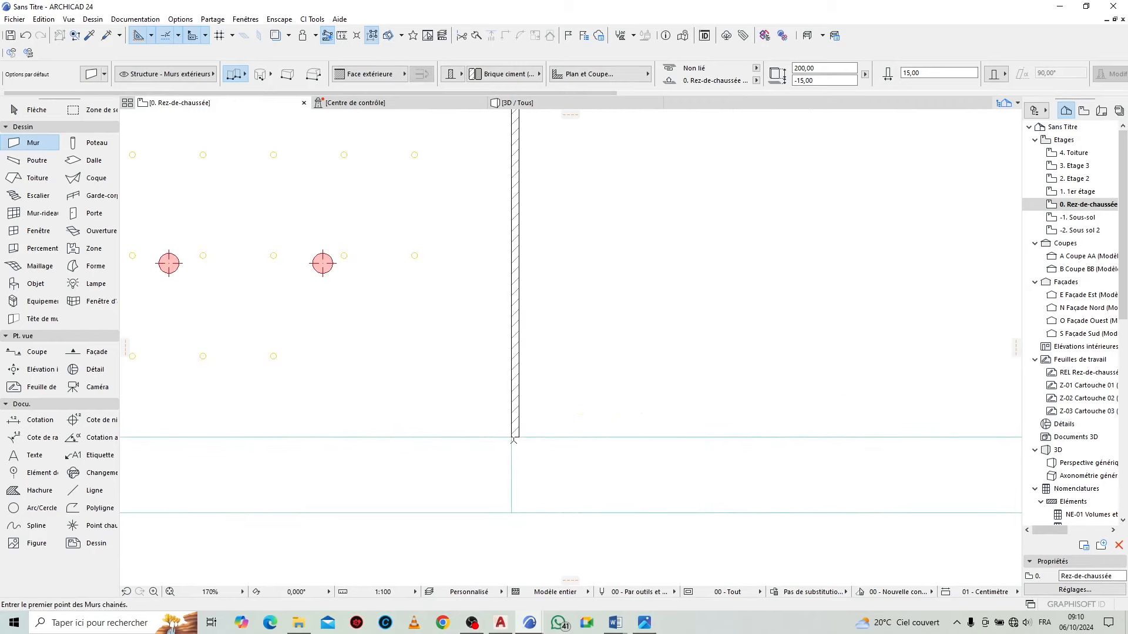
{"action": "left_click", "coordinate": [519, 435]}
{"action": "scroll", "coordinate": [844, 456], "scroll_direction": "down", "scroll_amount": 2}
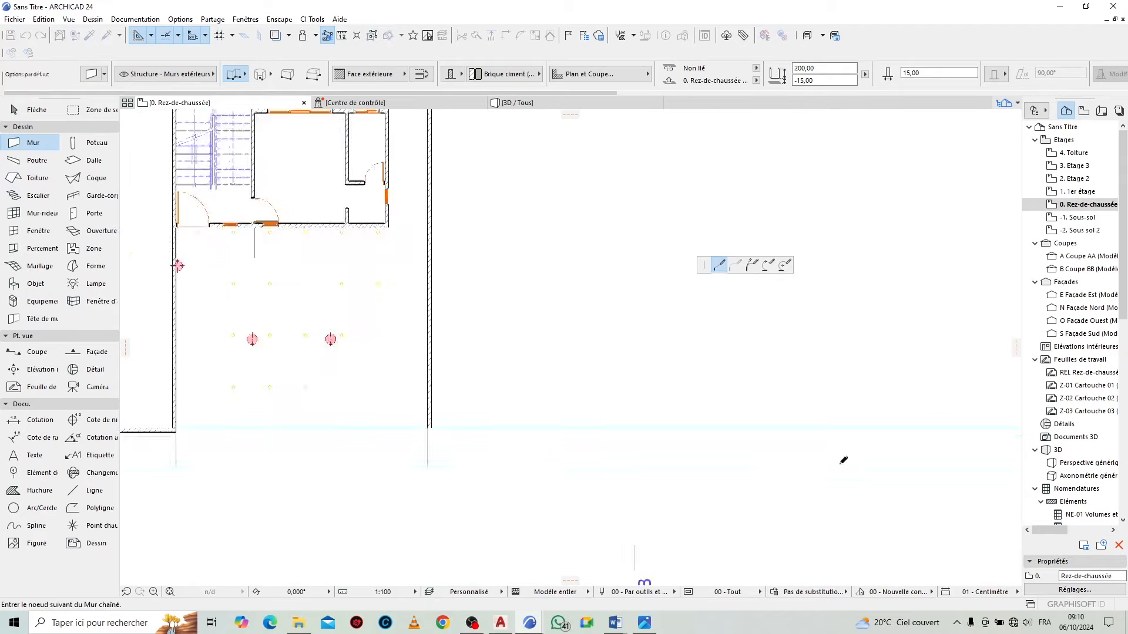
{"action": "double_click", "coordinate": [797, 414]}
{"action": "scroll", "coordinate": [793, 411], "scroll_direction": "down", "scroll_amount": 4}
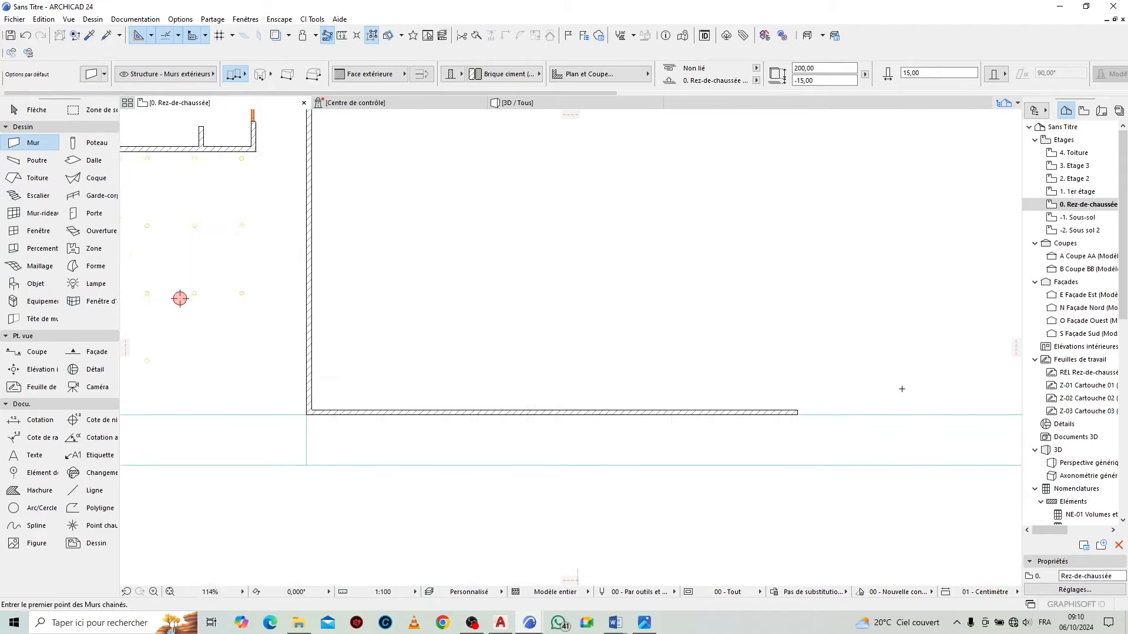
Flip the left front enclosure wall about its reference line so it sits behind the sidewalk edge
{"action": "scroll", "coordinate": [538, 410], "scroll_direction": "up", "scroll_amount": 7}
{"action": "key", "text": "Escape"}
{"action": "left_click", "coordinate": [399, 363]}
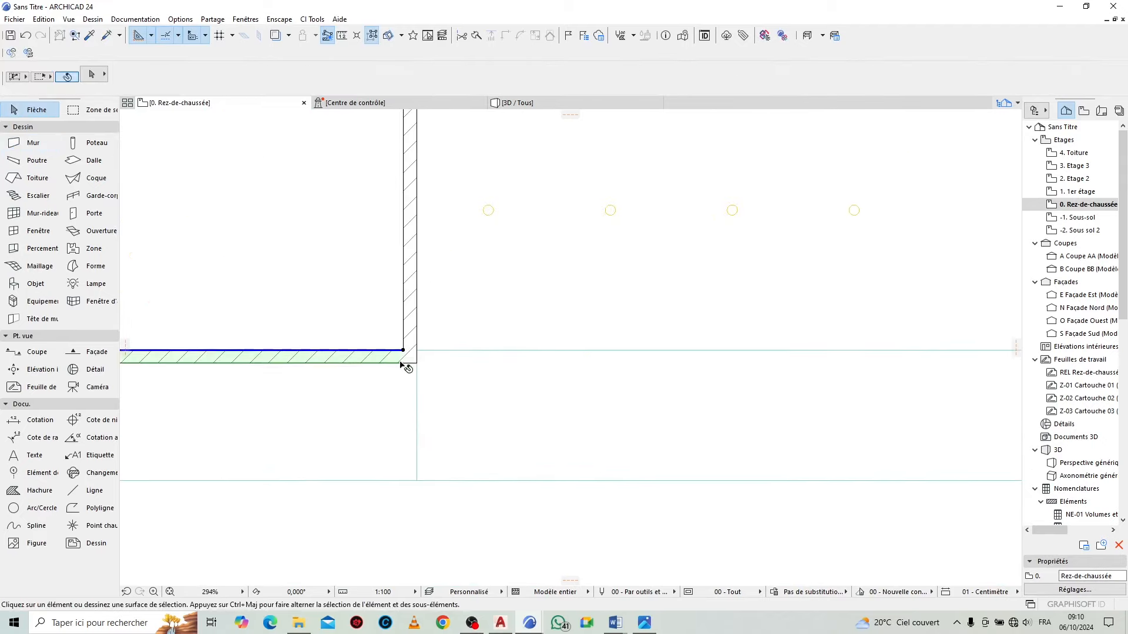
{"action": "left_click", "coordinate": [419, 74]}
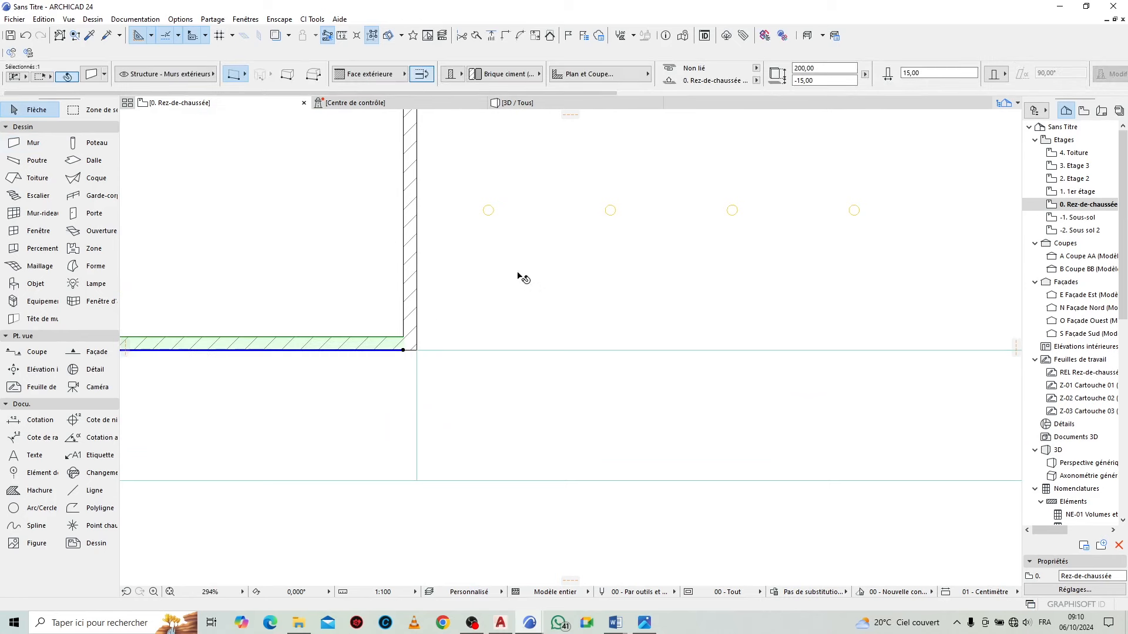
{"action": "left_click", "coordinate": [525, 264]}
In the 3D view, stretch the narrow vertical niche of the balcony frame down to its underside, giving a height of 1020
{"action": "left_click", "coordinate": [551, 105]}
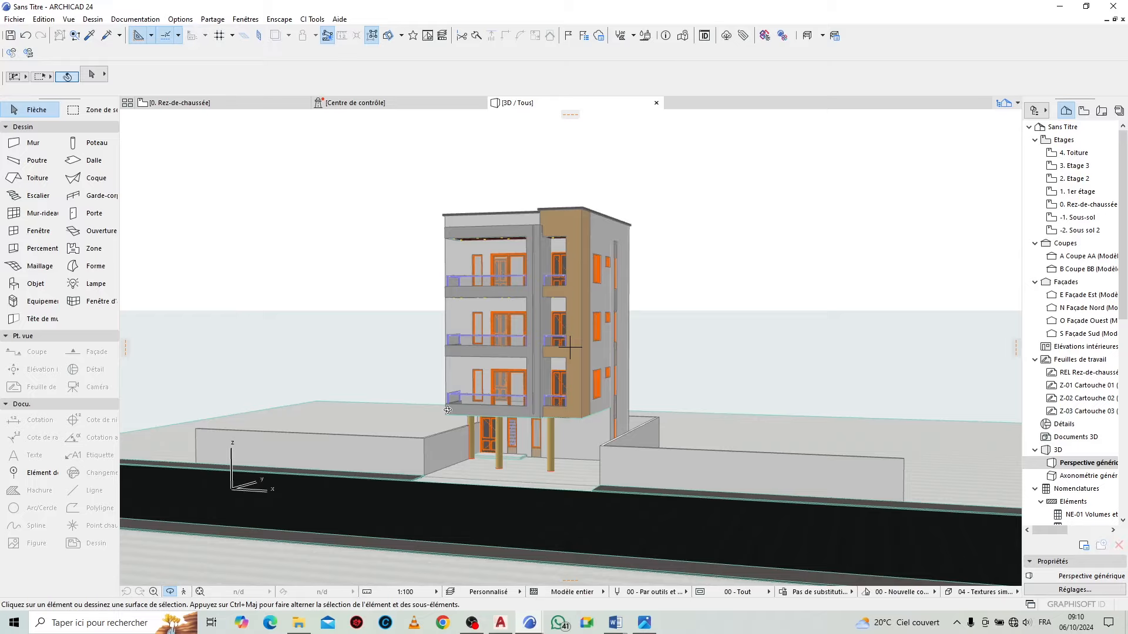
{"action": "middle_click_drag", "start_coordinate": [444, 410], "coordinate": [537, 400], "text": "shift"}
{"action": "scroll", "coordinate": [552, 428], "scroll_direction": "up", "scroll_amount": 3}
{"action": "scroll", "coordinate": [537, 401], "scroll_direction": "up", "scroll_amount": 3}
{"action": "scroll", "coordinate": [538, 401], "scroll_direction": "up", "scroll_amount": 5}
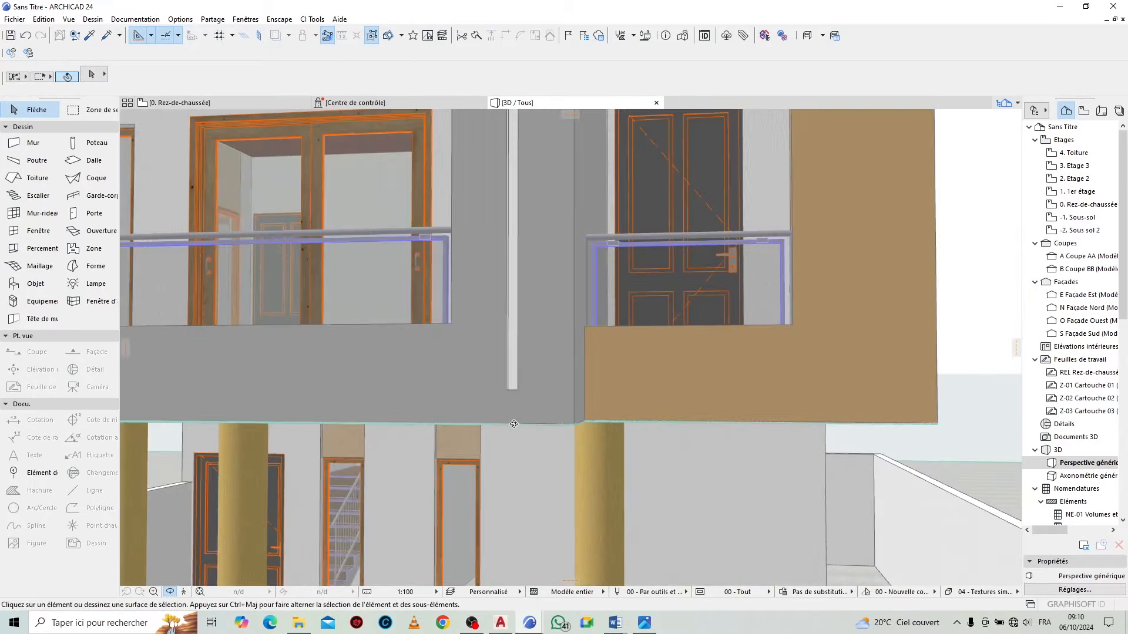
{"action": "left_click", "coordinate": [519, 393]}
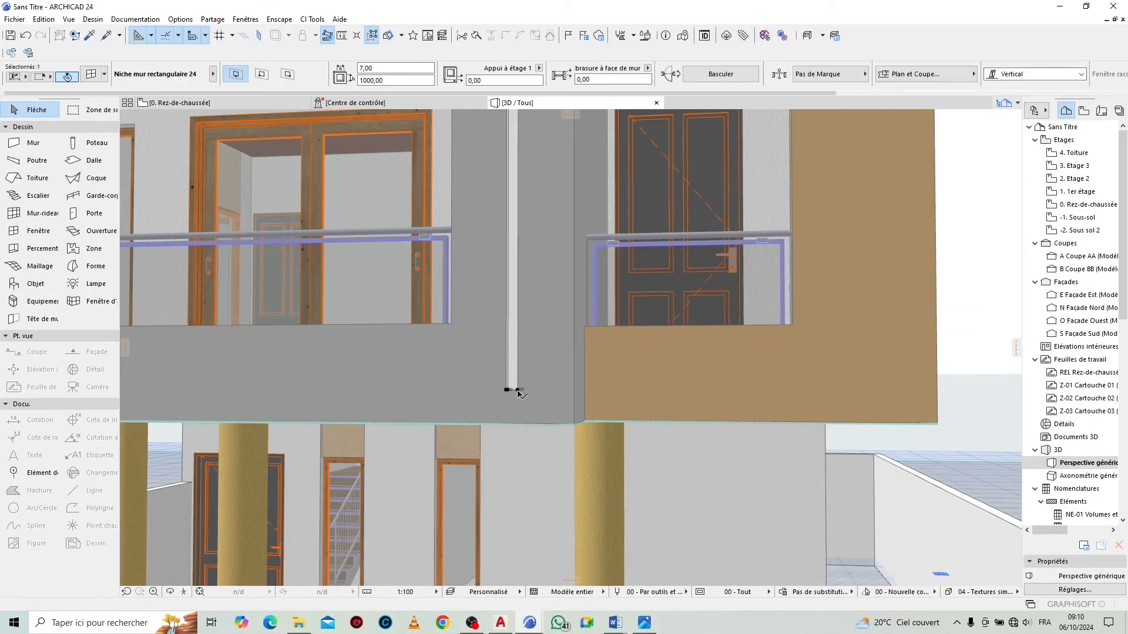
{"action": "left_click", "coordinate": [516, 390]}
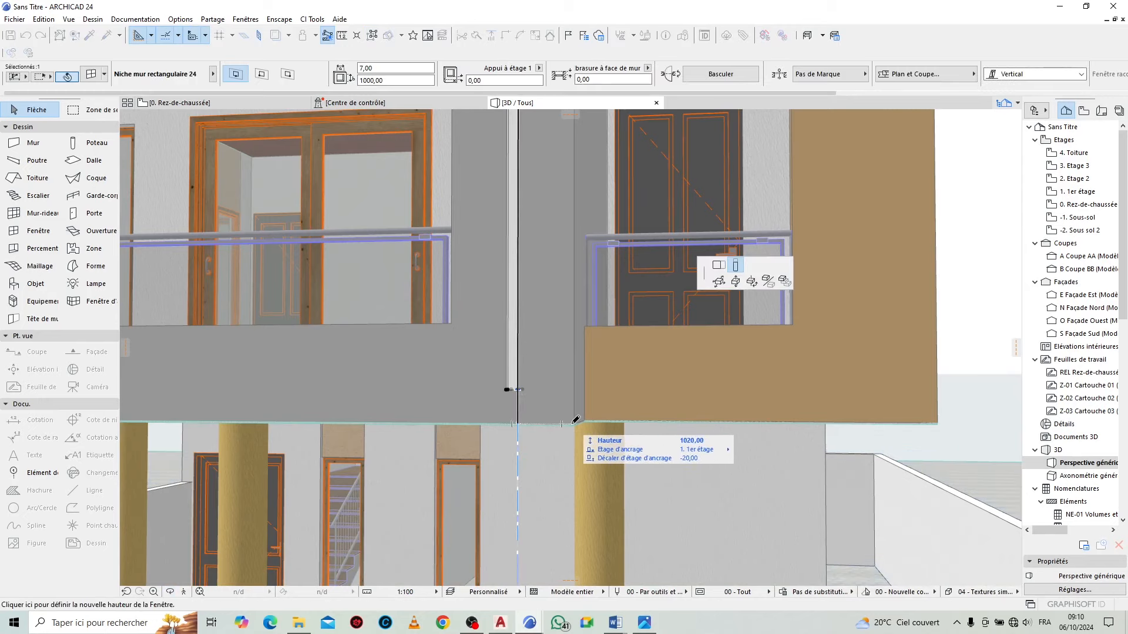
{"action": "left_click", "coordinate": [575, 420]}
{"action": "key", "text": "Escape"}
Examine the front façade with the extended niche and both front enclosure walls in the 3D view
{"action": "scroll", "coordinate": [649, 477], "scroll_direction": "down", "scroll_amount": 10}
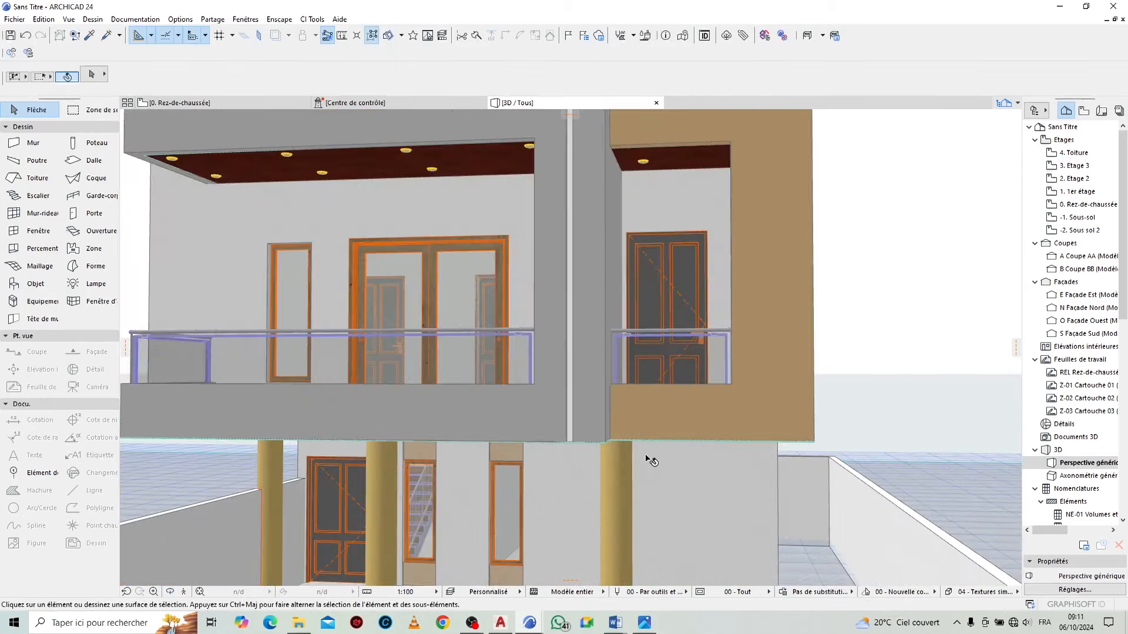
{"action": "scroll", "coordinate": [631, 395], "scroll_direction": "up", "scroll_amount": 2}
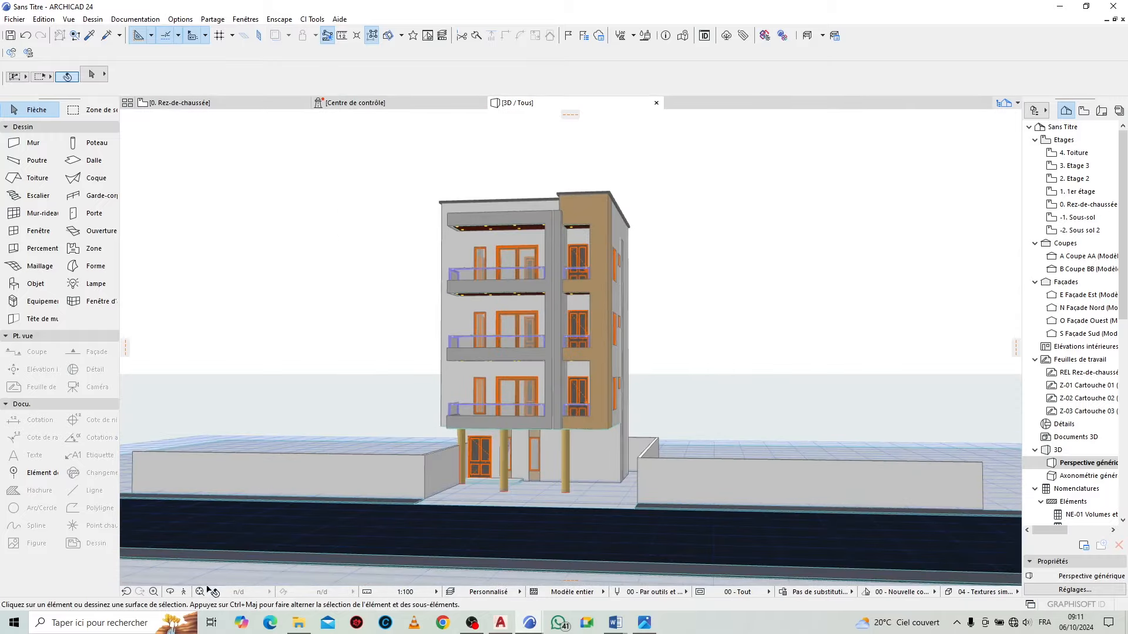
{"action": "left_click", "coordinate": [170, 592]}
{"action": "scroll", "coordinate": [405, 392], "scroll_direction": "up", "scroll_amount": 2}
{"action": "left_click_drag", "start_coordinate": [404, 393], "coordinate": [439, 413]}
{"action": "scroll", "coordinate": [305, 433], "scroll_direction": "down", "scroll_amount": 4}
{"action": "scroll", "coordinate": [433, 445], "scroll_direction": "up", "scroll_amount": 3}
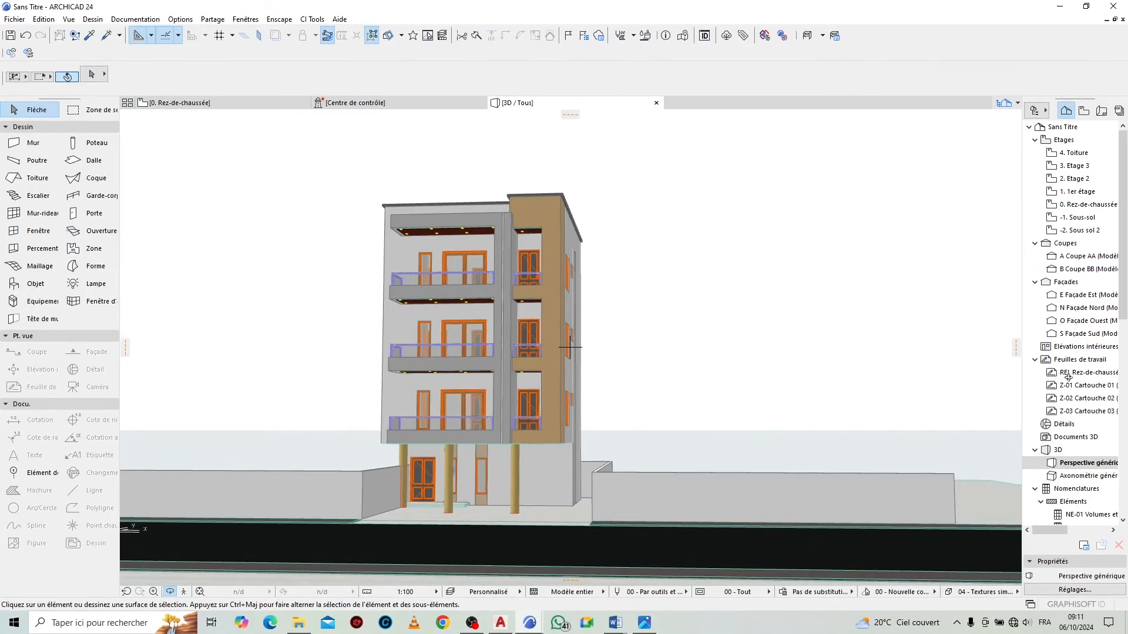
{"action": "mouse_move", "coordinate": [430, 315]}
{"action": "left_mouse_down"}
{"action": "mouse_move", "coordinate": [500, 320]}
{"action": "mouse_move", "coordinate": [410, 325]}
{"action": "mouse_move", "coordinate": [430, 337]}
{"action": "left_mouse_up"}
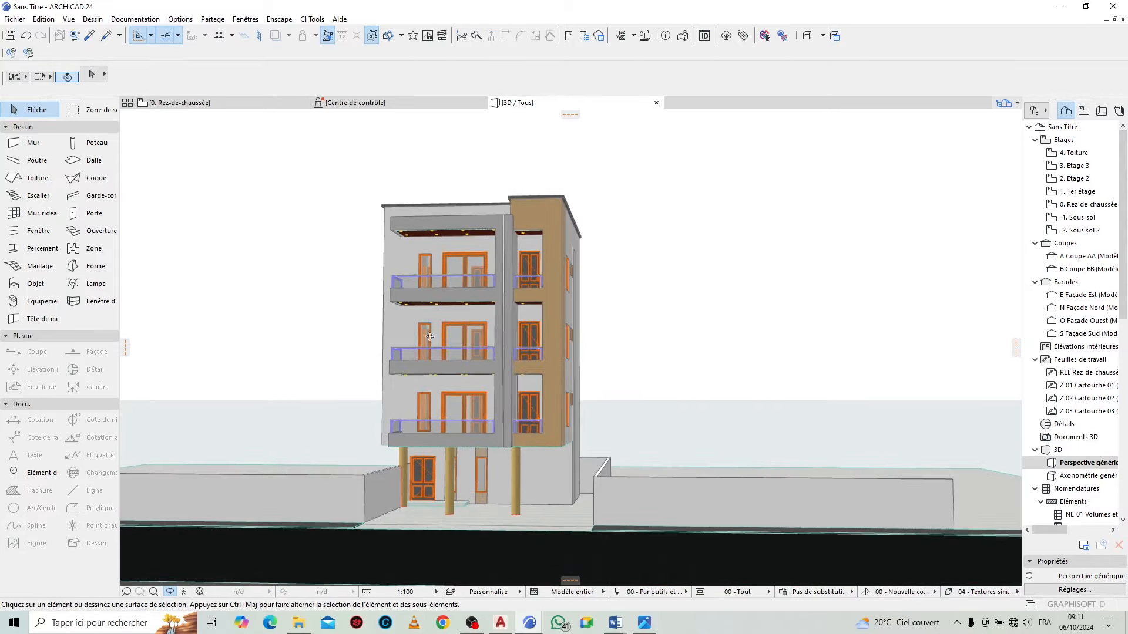
Save the project as "R+3 tuto" in the Immeuble R+3 folder and return to the ground-floor plan
{"action": "left_click", "coordinate": [15, 19]}
{"action": "left_click", "coordinate": [29, 95]}
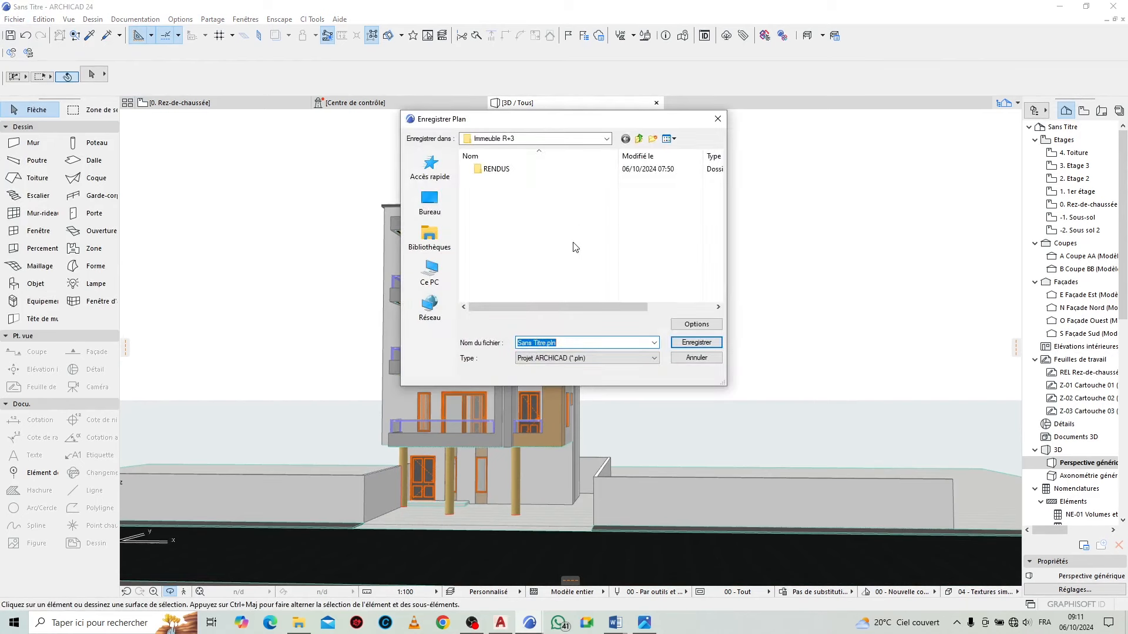
{"action": "type", "text": "R+3 tuto"}
{"action": "left_click", "coordinate": [697, 342]}
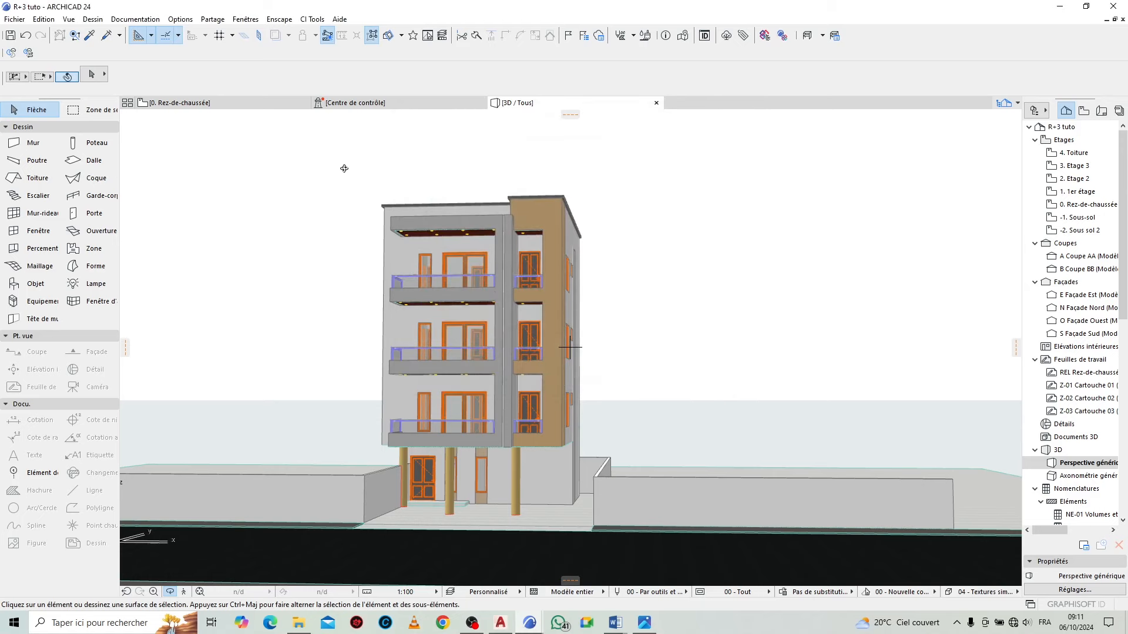
{"action": "left_click", "coordinate": [16, 24]}
{"action": "left_click", "coordinate": [41, 67]}
{"action": "left_click", "coordinate": [199, 103]}
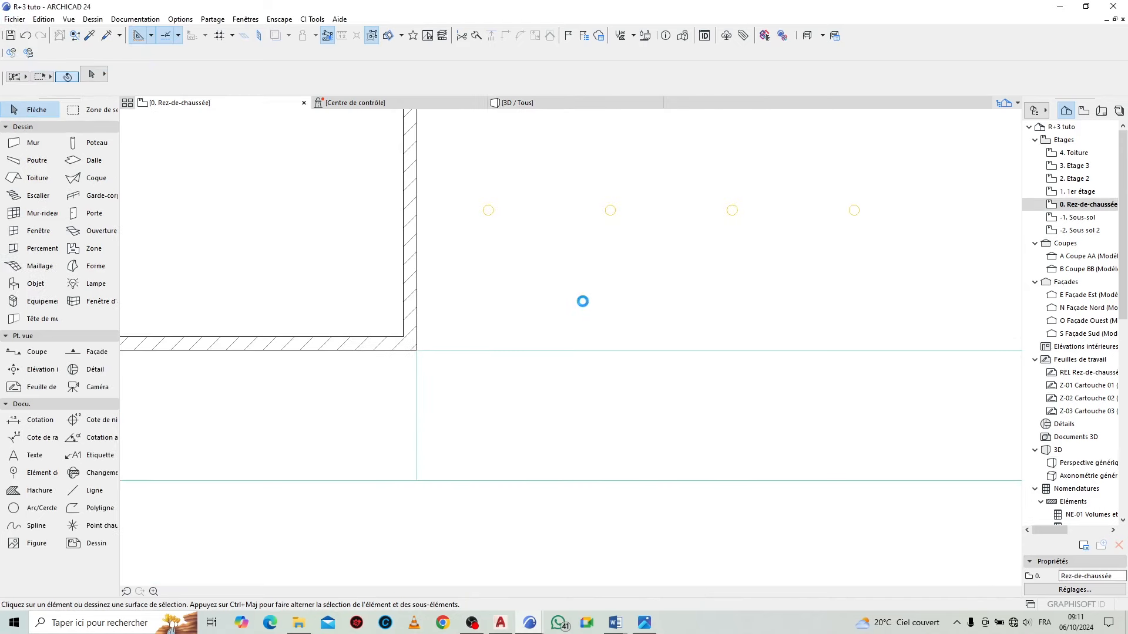